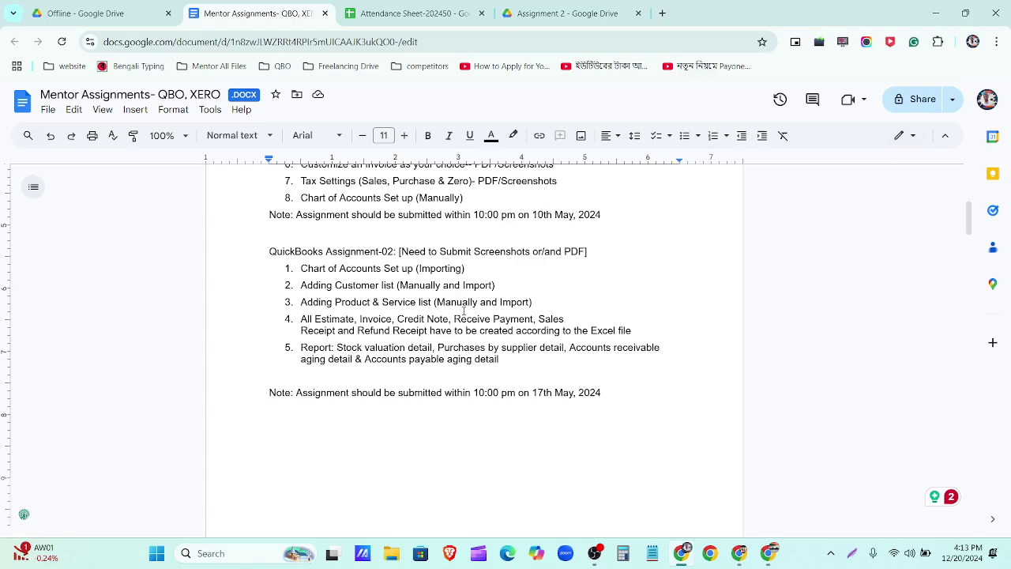
Step: Highlight items 4 and 5 of QuickBooks Assignment-02, and open the COA-List-Import-QBO spreadsheet from the Assignment 2 folder in Google Drive
triple_click(341, 320)
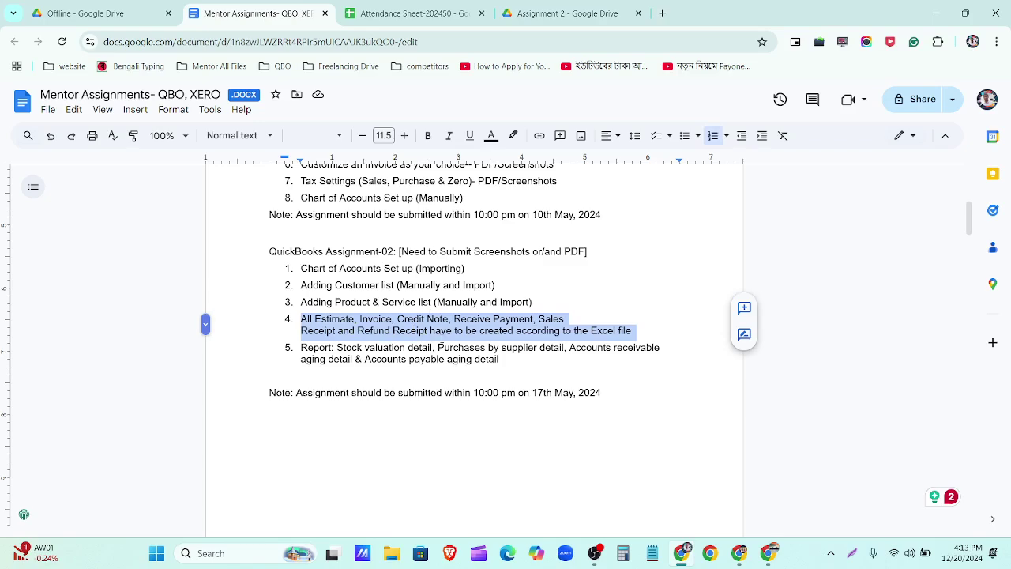
triple_click(425, 348)
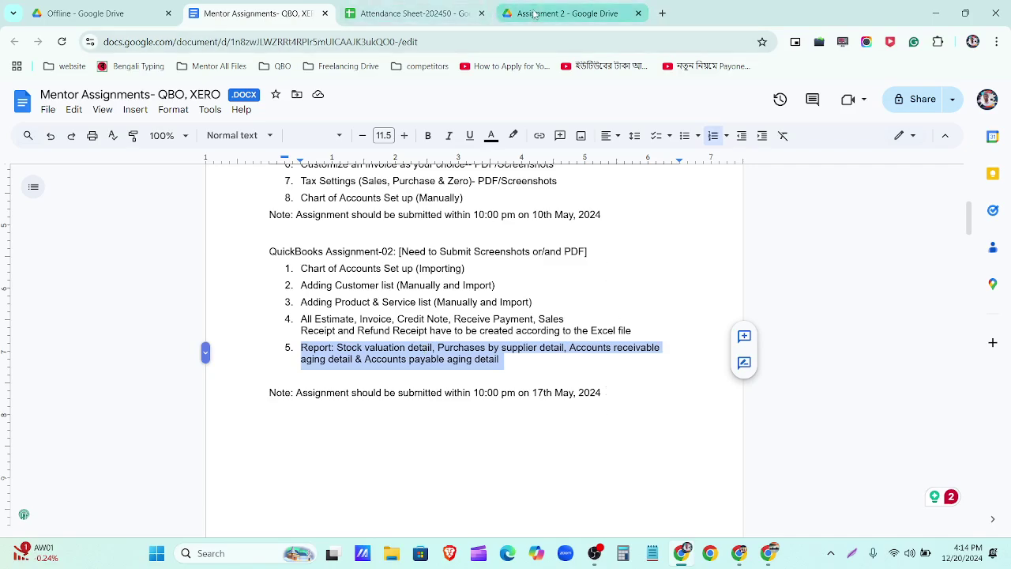
click(567, 13)
double_click(434, 248)
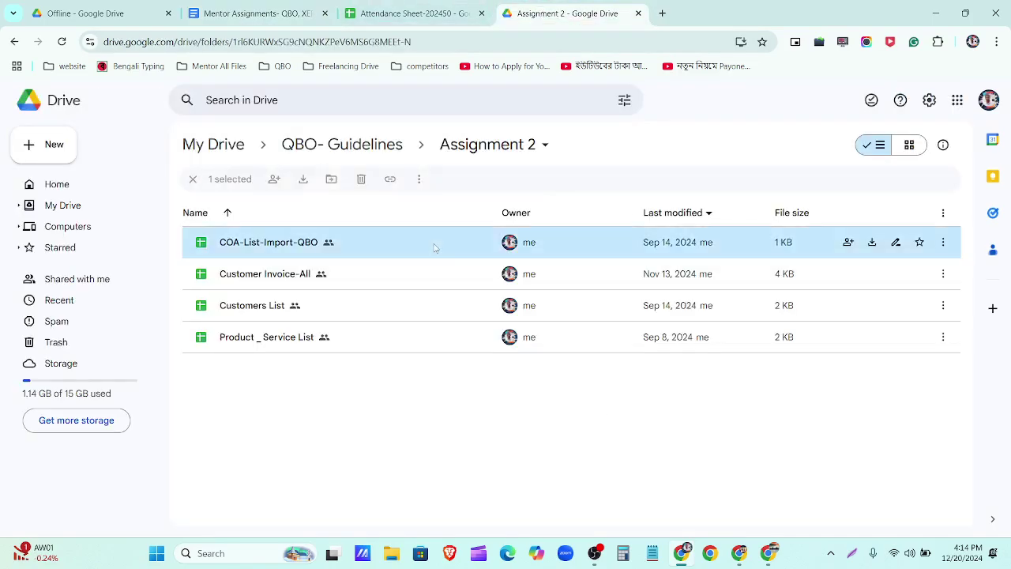
Step: Switch to QuickBooks Online and look over the company settings options and the transaction types available for creation
click(739, 553)
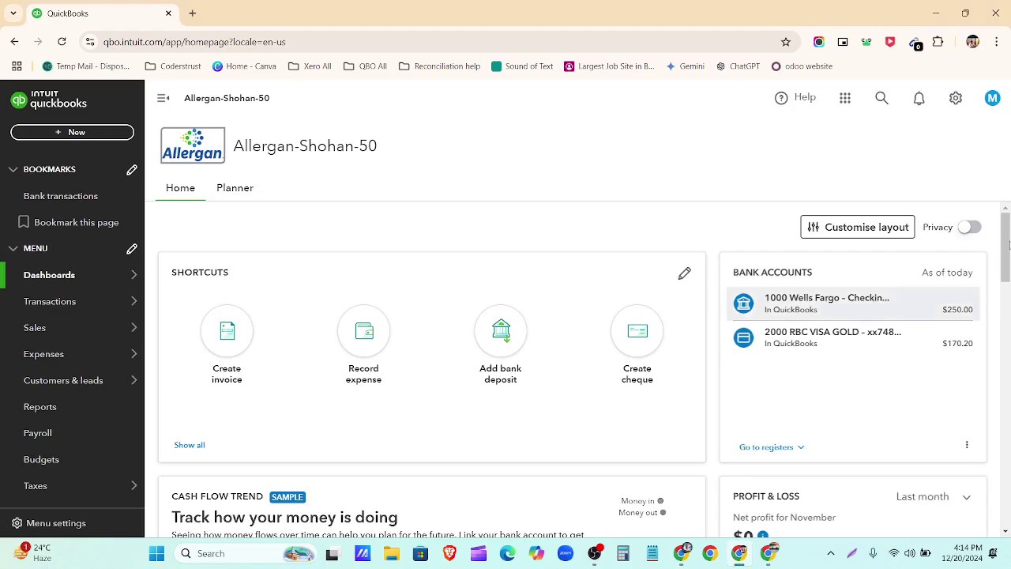
click(954, 103)
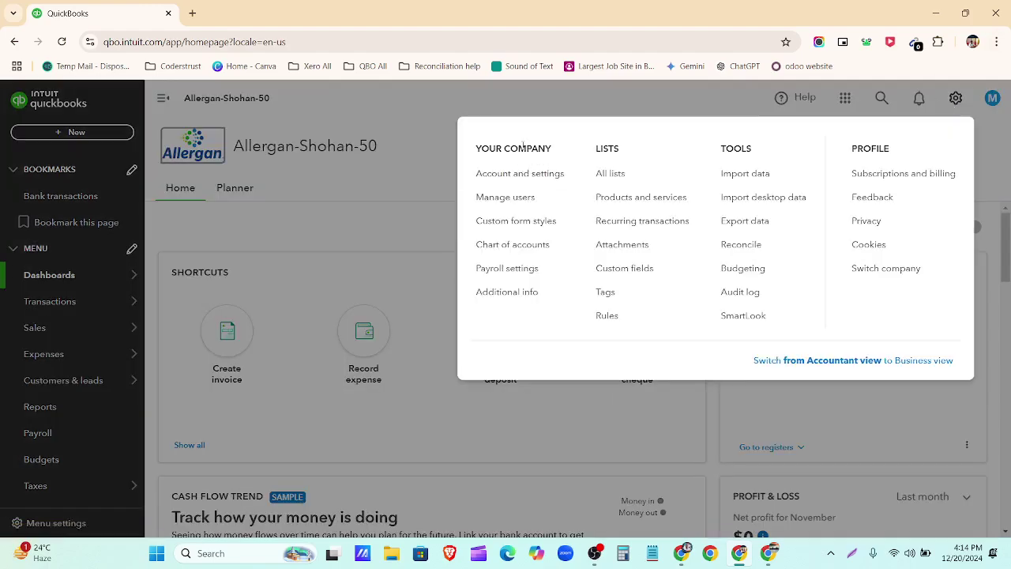
click(424, 177)
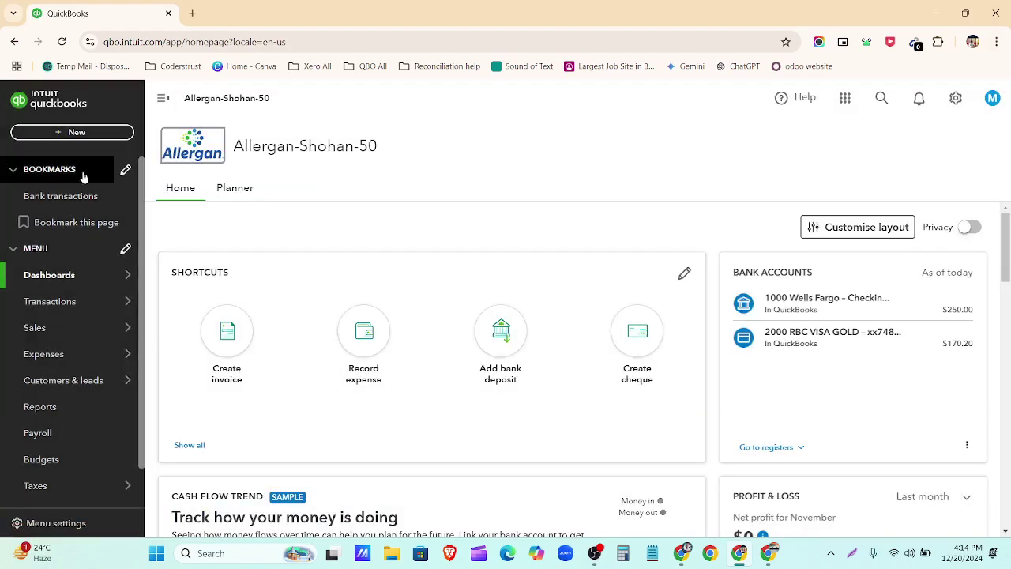
click(78, 133)
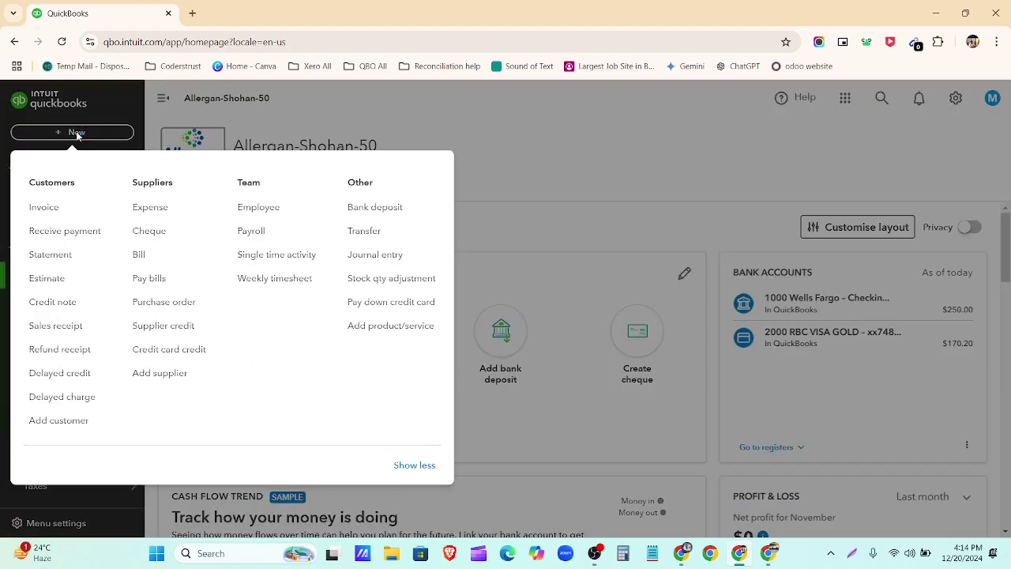
click(540, 127)
Step: Open the chart of accounts under Transactions and start an account import
click(101, 310)
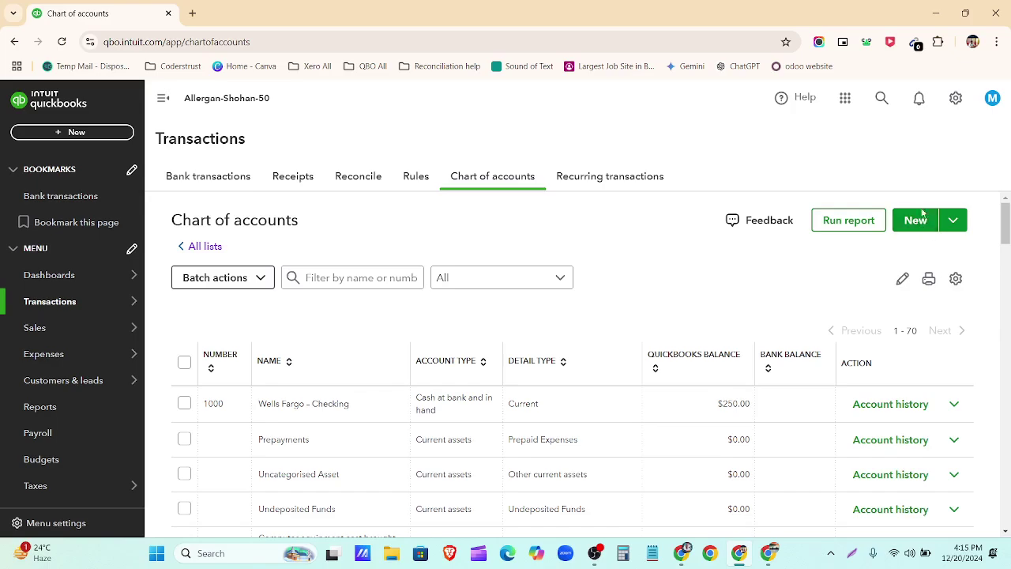
click(953, 222)
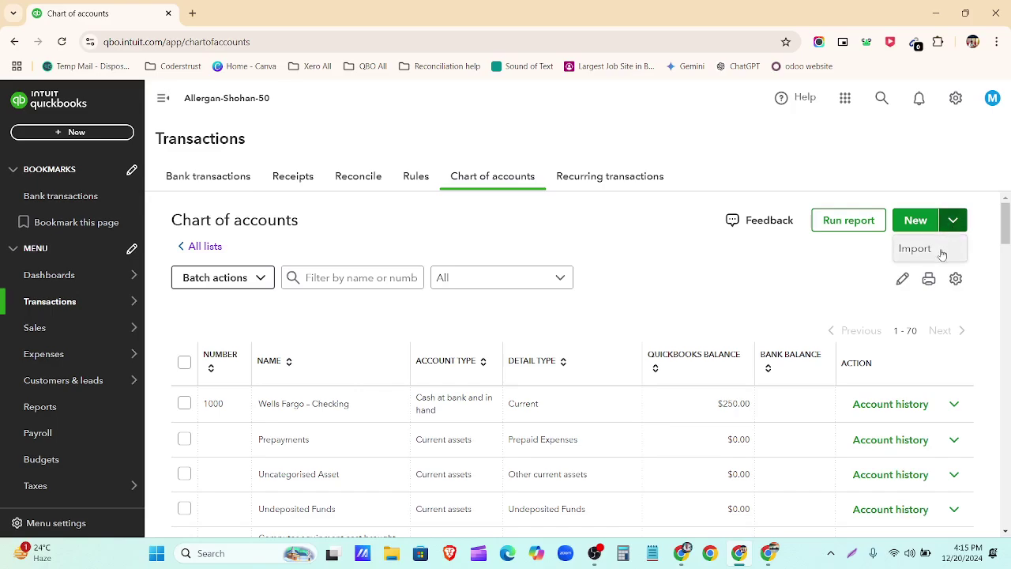
click(941, 251)
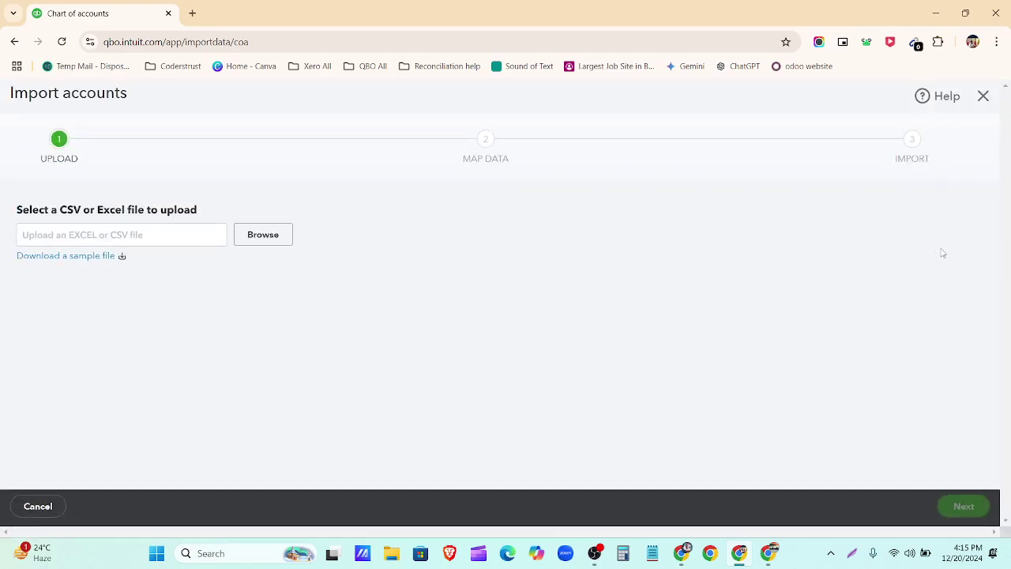
Step: Capture the Import accounts page and draw red rectangles around the stage bar, the Upload, Map Data and Import stages, and the file upload area
click(852, 555)
mouse_move(1, 79)
mouse_down()
mouse_move(1010, 478)
mouse_move(1010, 534)
mouse_up()
click(1000, 474)
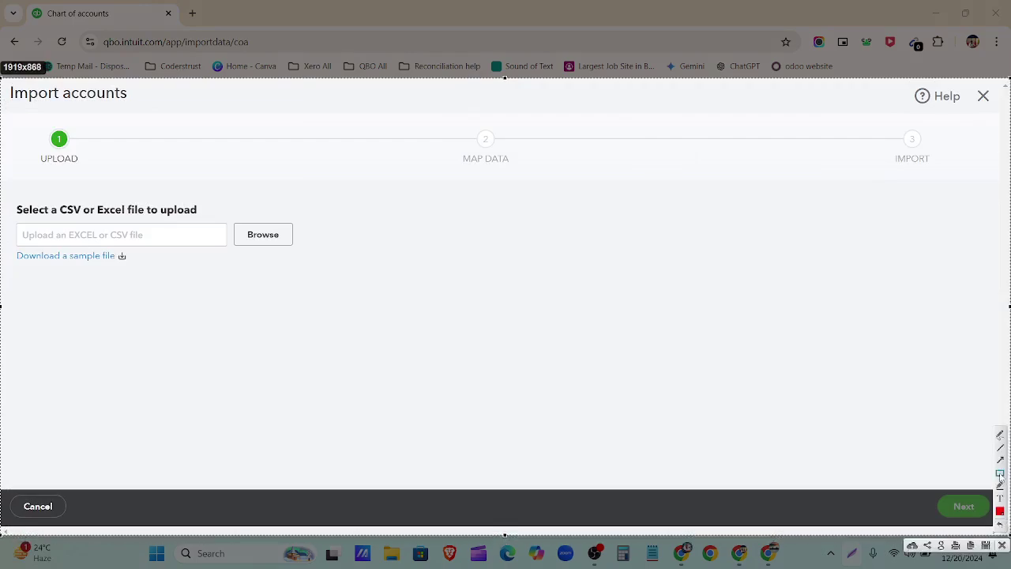
mouse_move(19, 121)
mouse_down()
mouse_move(86, 149)
mouse_move(817, 192)
mouse_move(947, 183)
mouse_up()
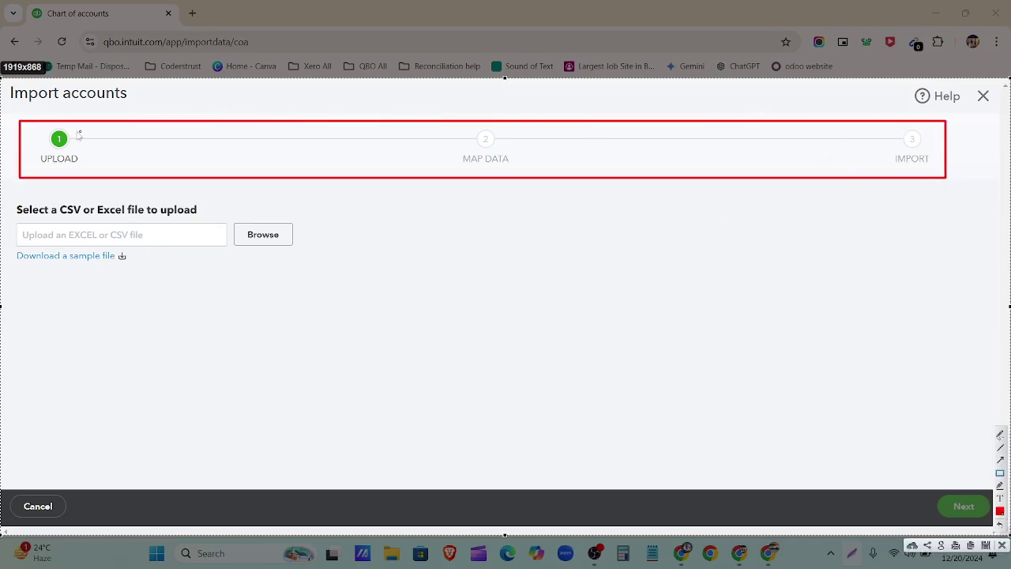
mouse_move(40, 124)
mouse_down()
mouse_move(79, 154)
mouse_move(83, 173)
mouse_up()
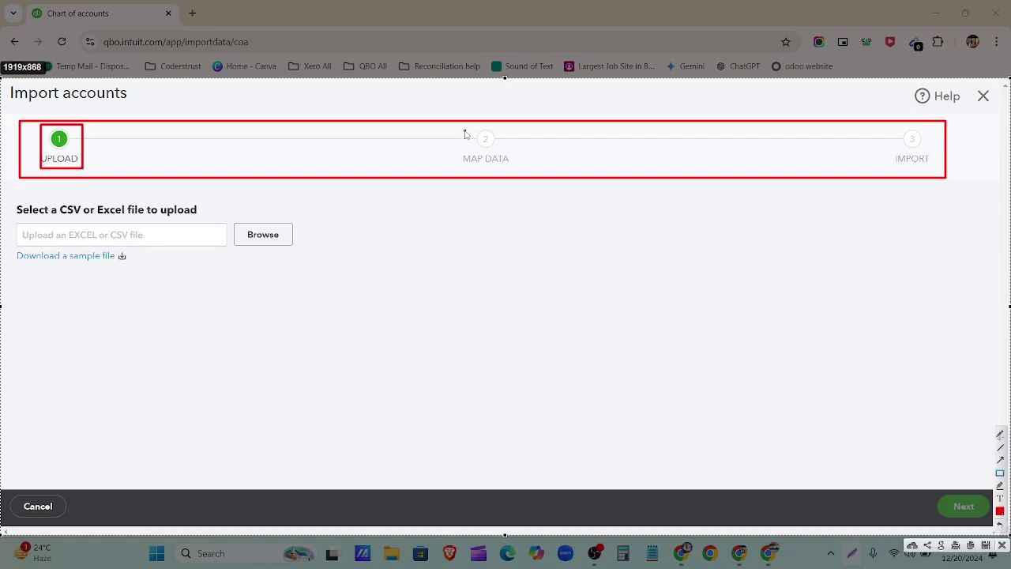
drag(462, 126, 518, 170)
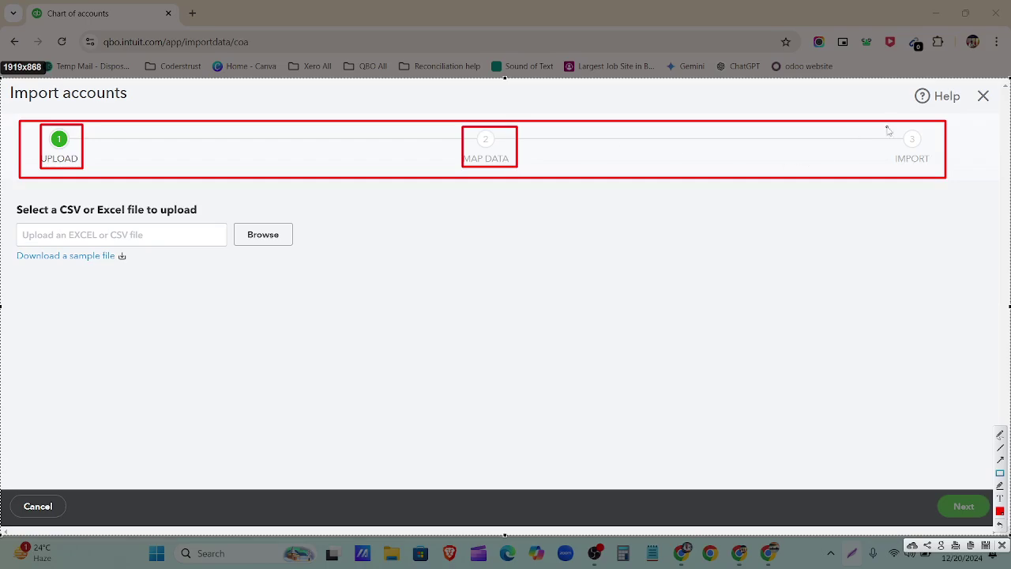
drag(892, 125, 934, 171)
drag(6, 198, 333, 314)
Step: Draw red arrows pointing to the sample file link and the Browse button, and close the screenshot overlay
click(1001, 460)
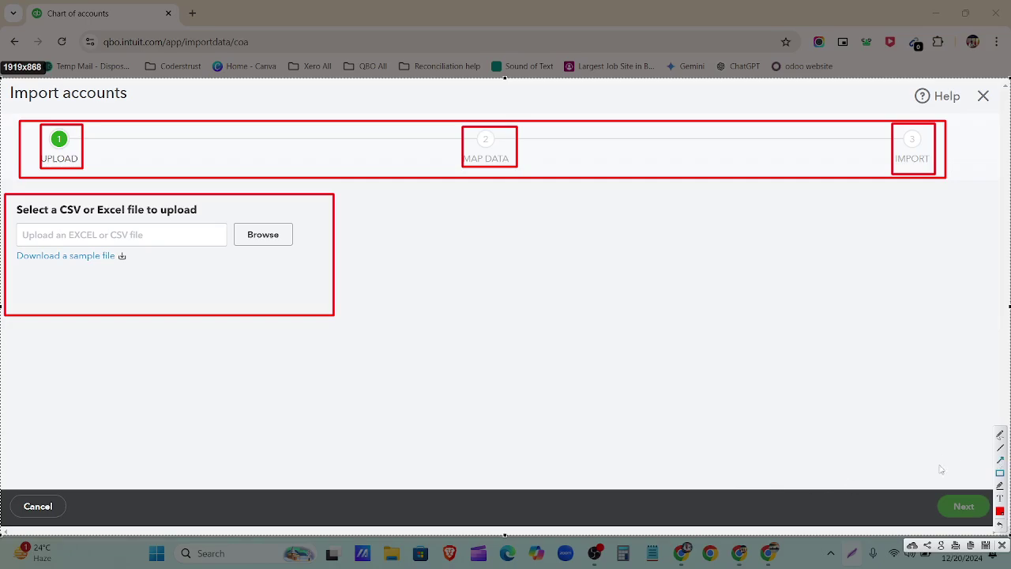
drag(145, 434, 82, 269)
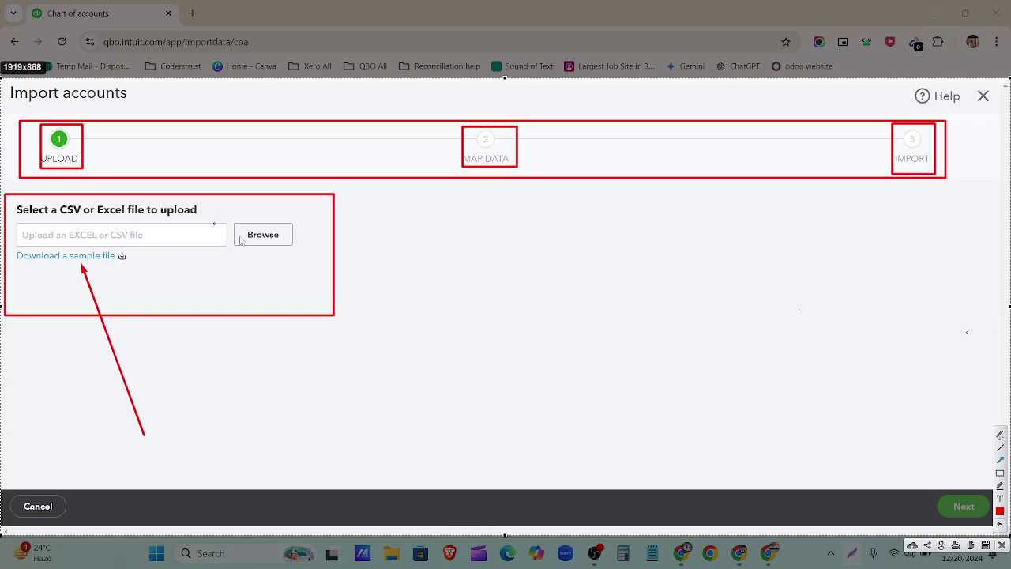
drag(294, 378, 265, 247)
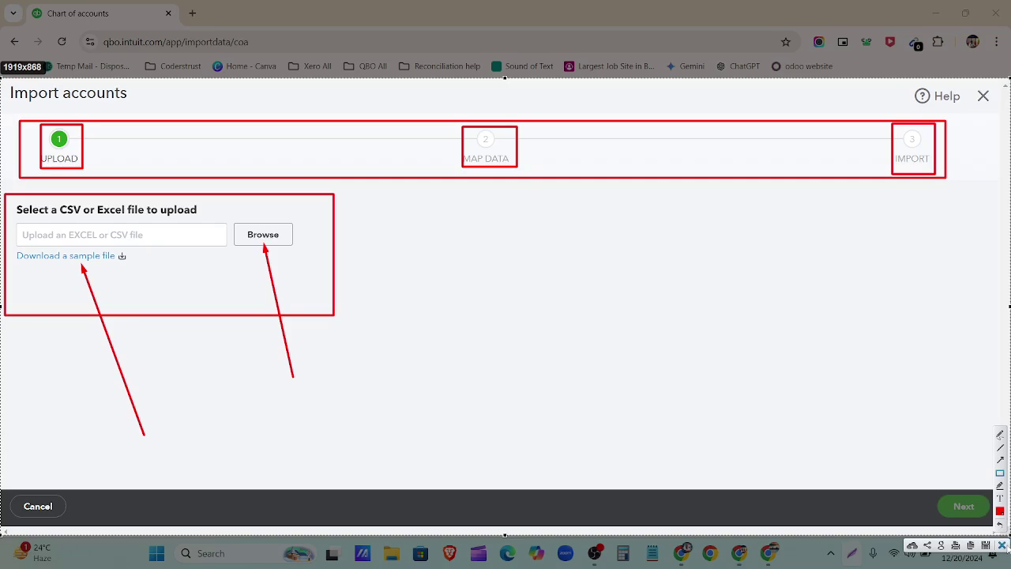
key(Escape)
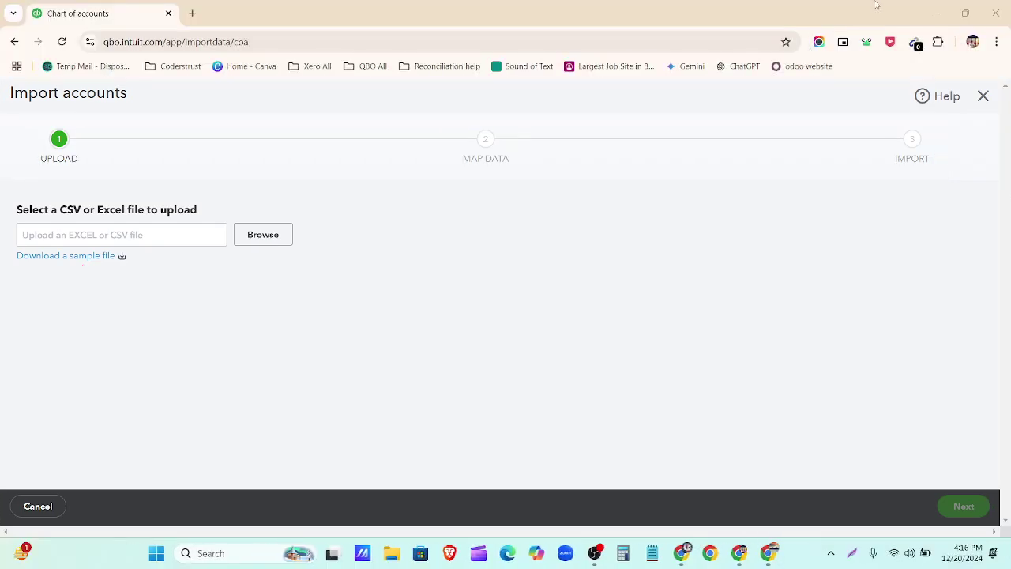
Step: Switch to the COA-List-Import-QBO spreadsheet in Google Sheets
click(935, 13)
click(932, 16)
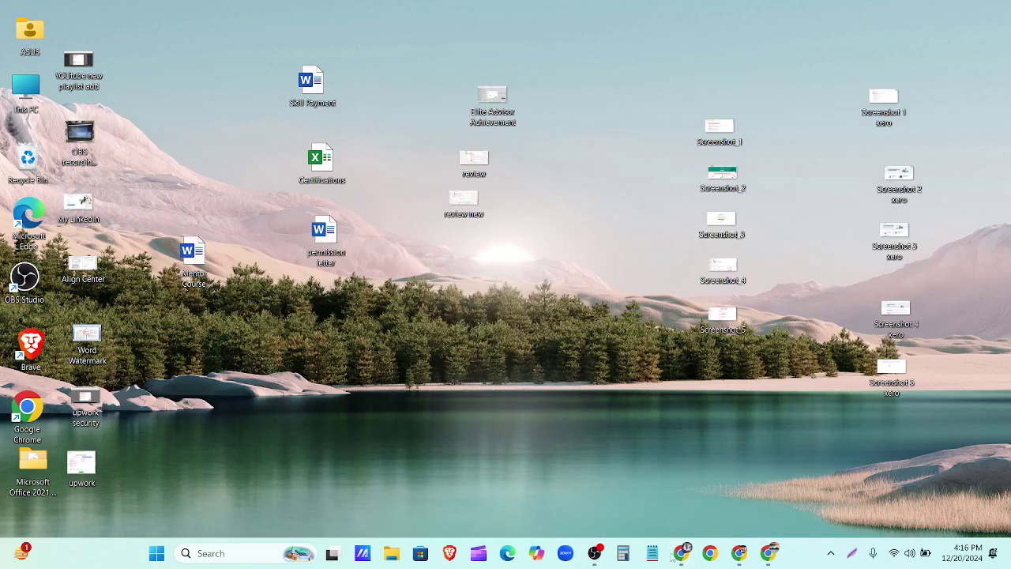
mouse_move(684, 561)
click(739, 553)
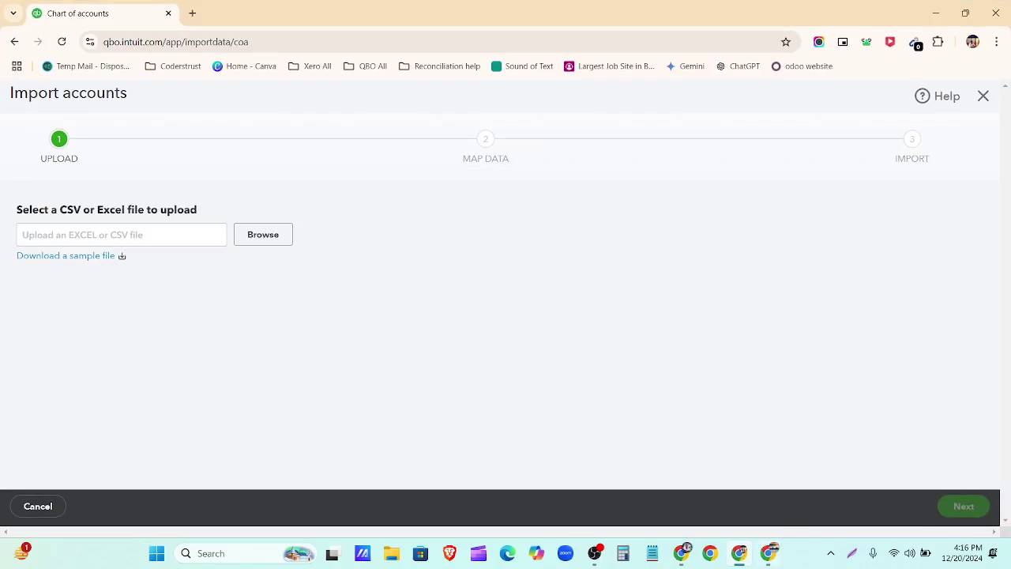
click(683, 553)
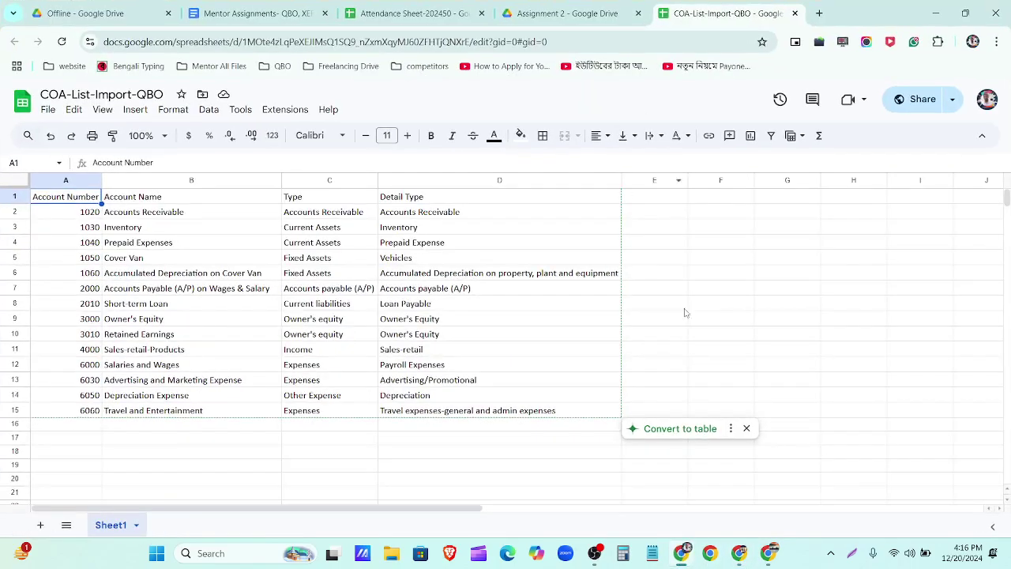
click(655, 248)
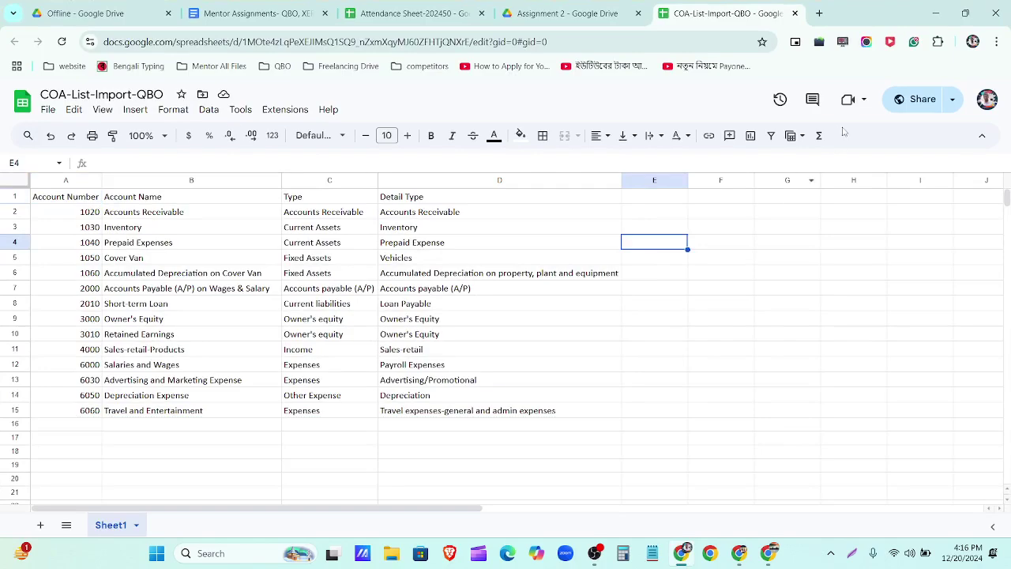
click(954, 101)
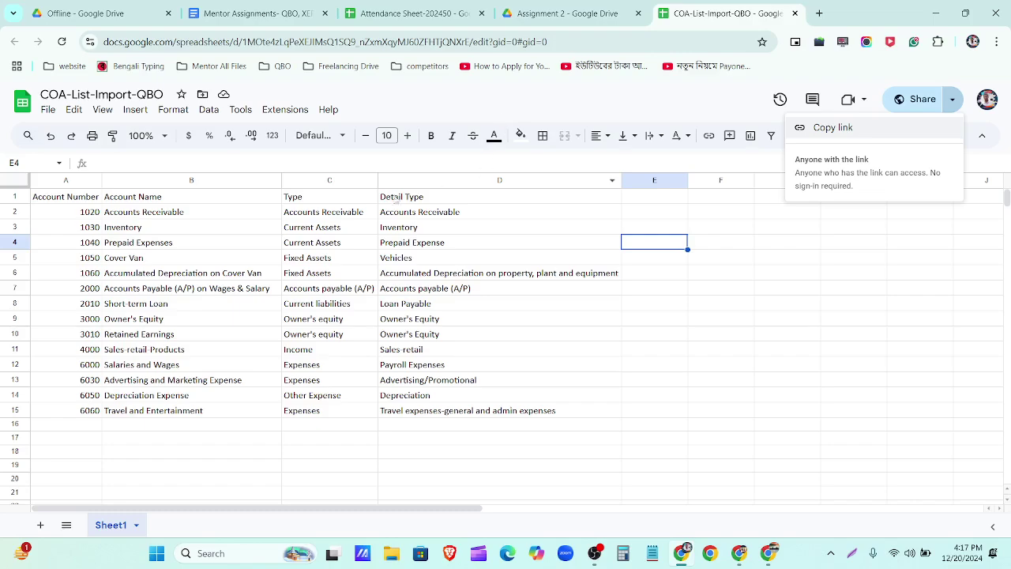
click(389, 103)
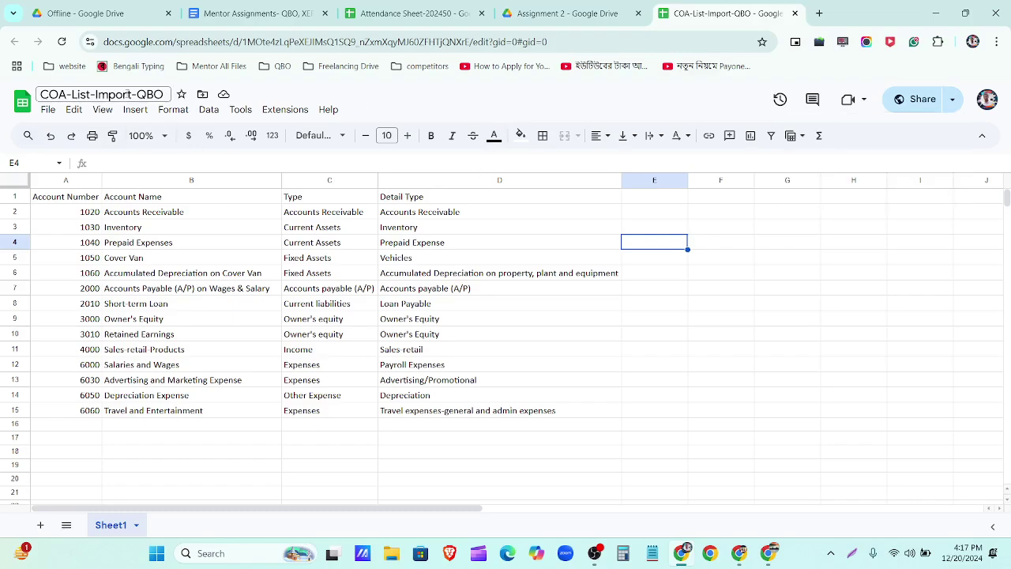
Step: Download the COA-List-Import-QBO spreadsheet in Microsoft Excel (.xlsx) format
click(53, 112)
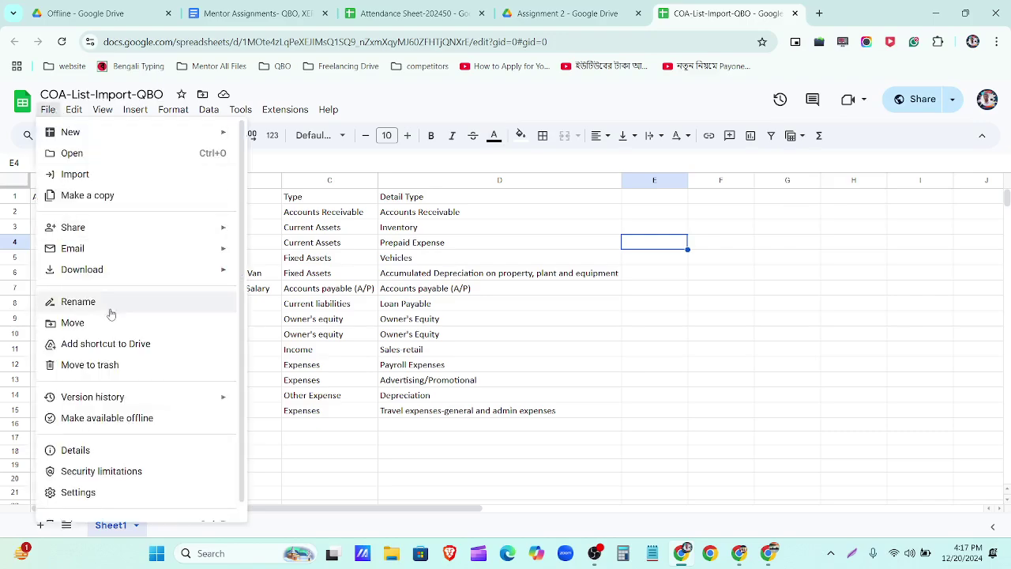
mouse_move(99, 278)
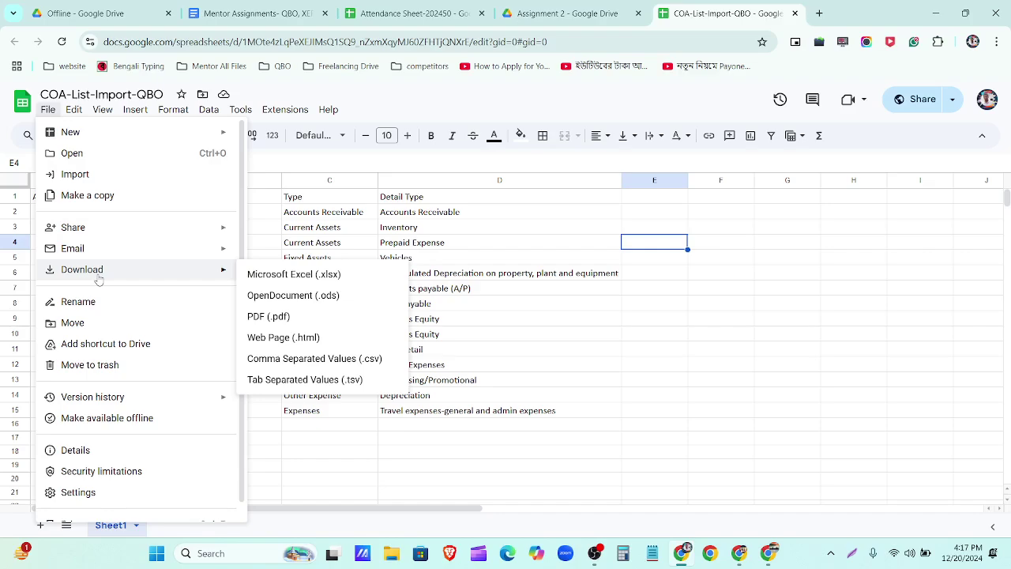
click(261, 277)
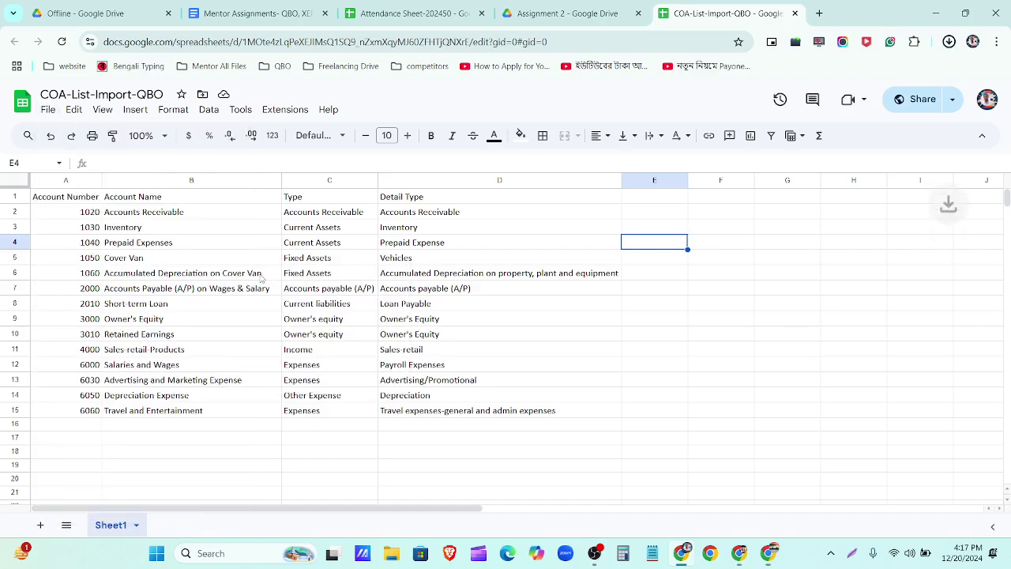
Step: Download the same account list in Comma Separated Values (.csv) format
click(48, 109)
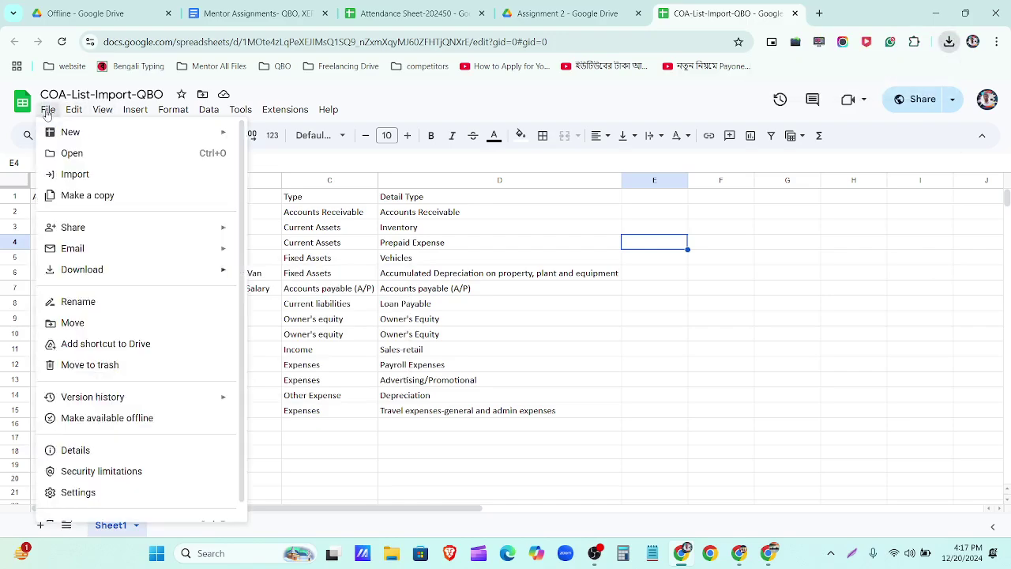
mouse_move(224, 277)
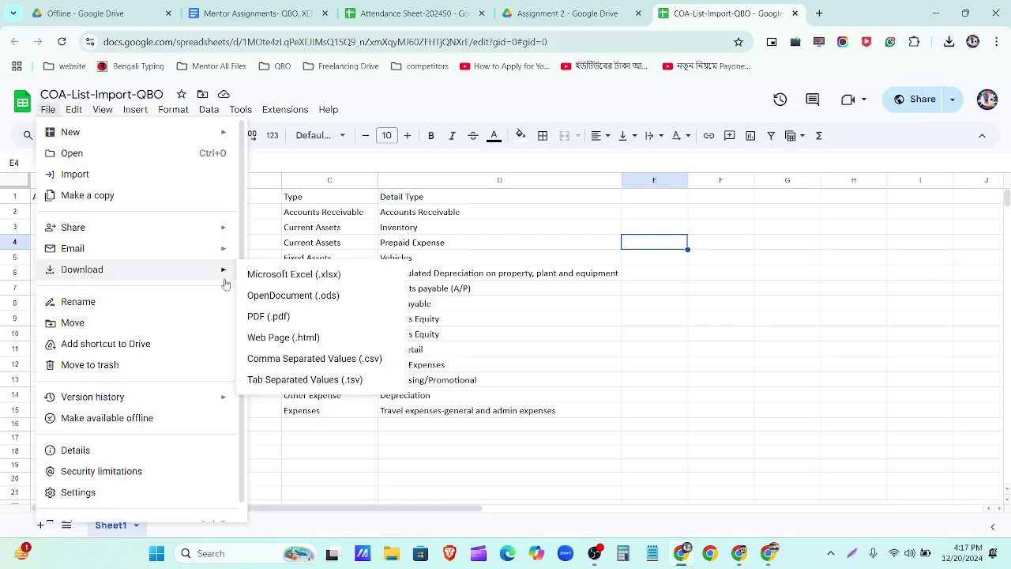
click(294, 359)
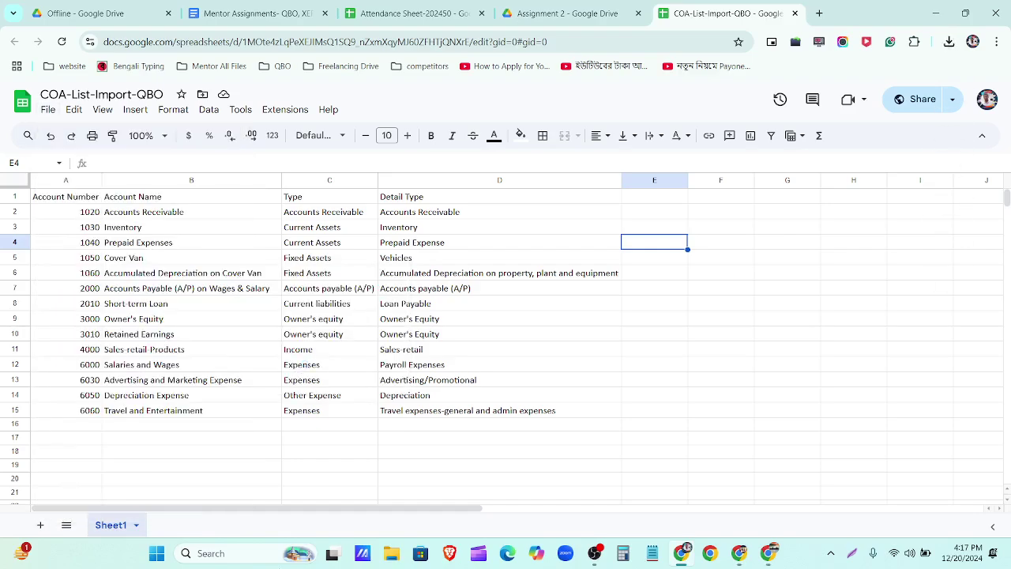
Step: Open the Downloads folder in a maximized File Explorer window with enlarged icons, and select the downloaded CSV file, followed by the COA-List-Import-QBO Excel workbook
click(390, 557)
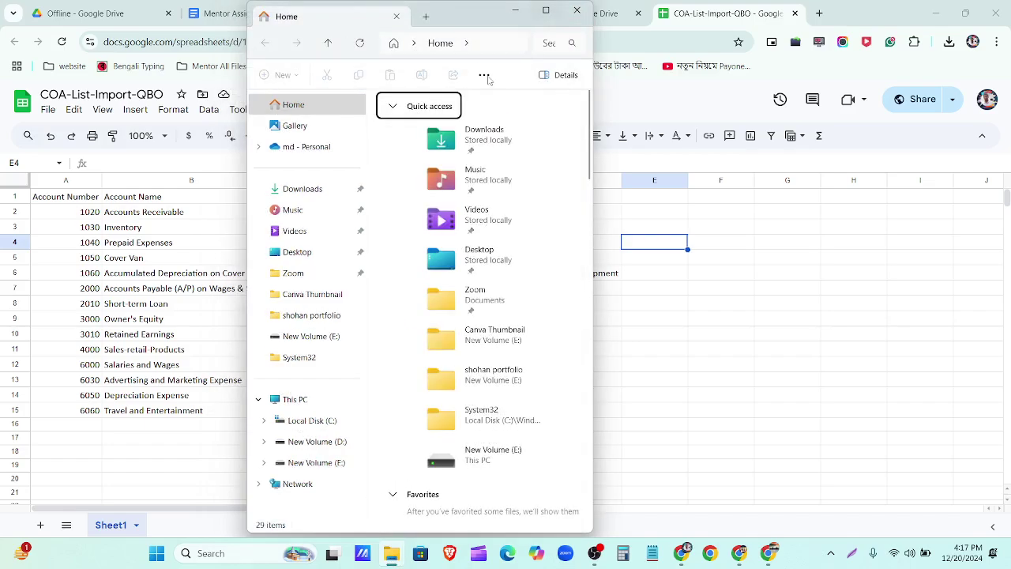
click(323, 188)
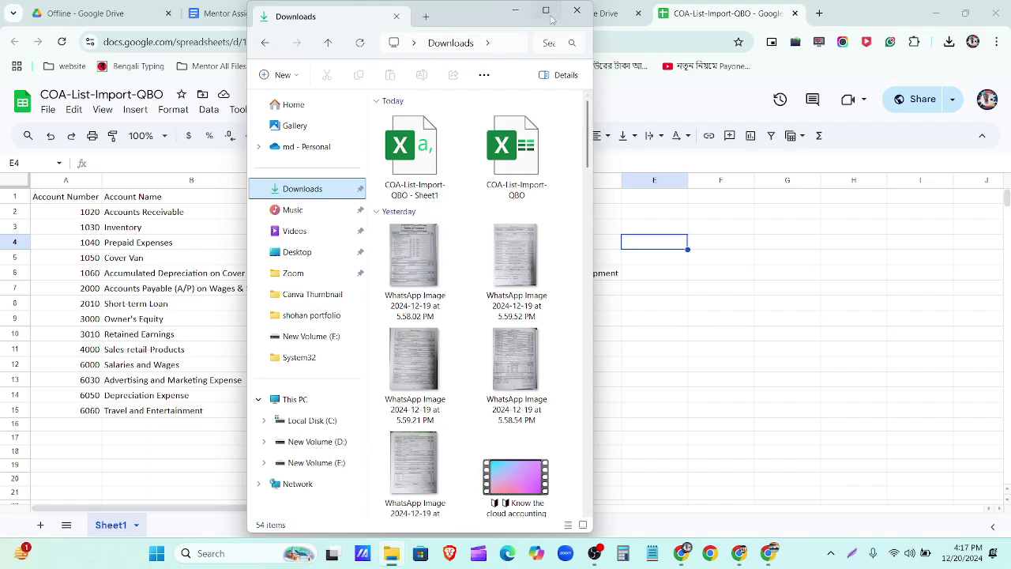
key(super+Up)
ctrl+scroll(451, 210, up, 4)
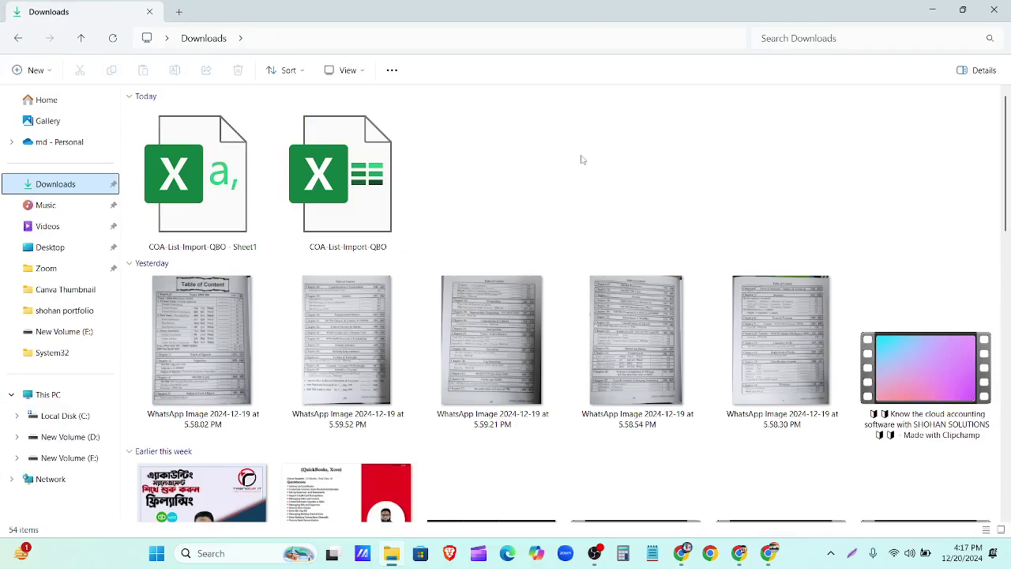
click(211, 187)
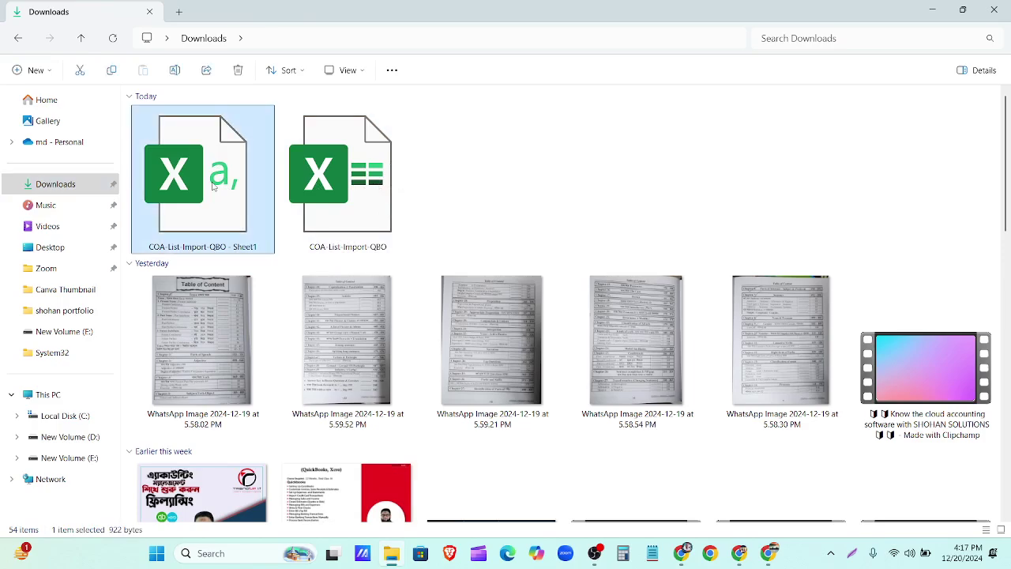
click(327, 202)
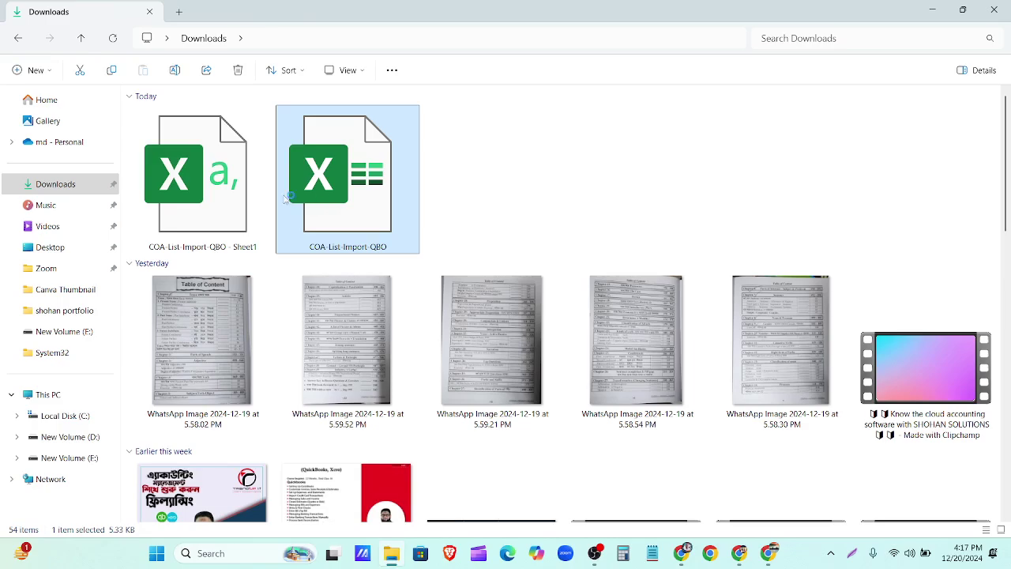
Step: Open the downloaded COA-List-Import-QBO - Sheet1 CSV file in Excel and close the Downloads window
click(229, 196)
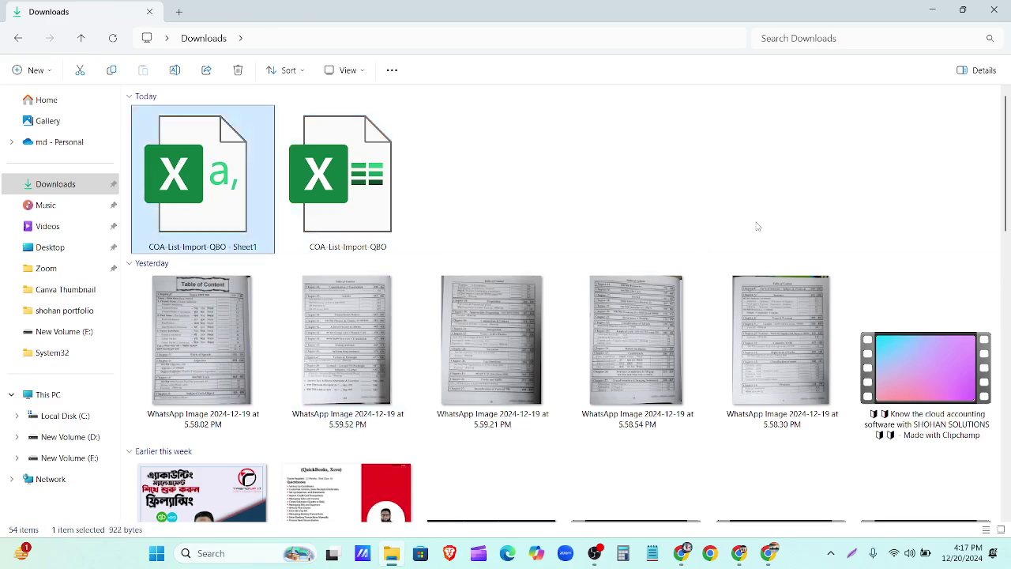
click(963, 9)
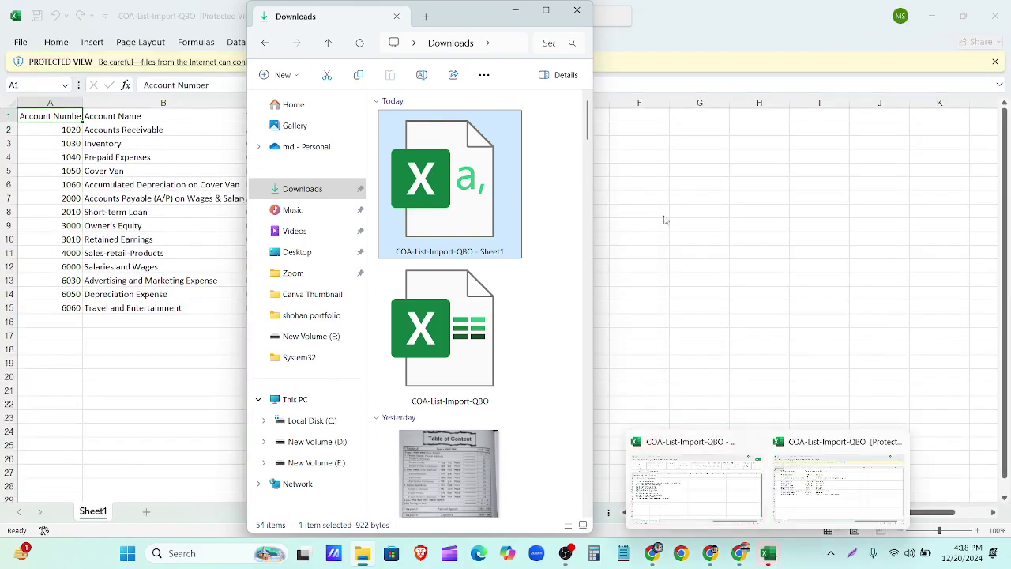
click(579, 9)
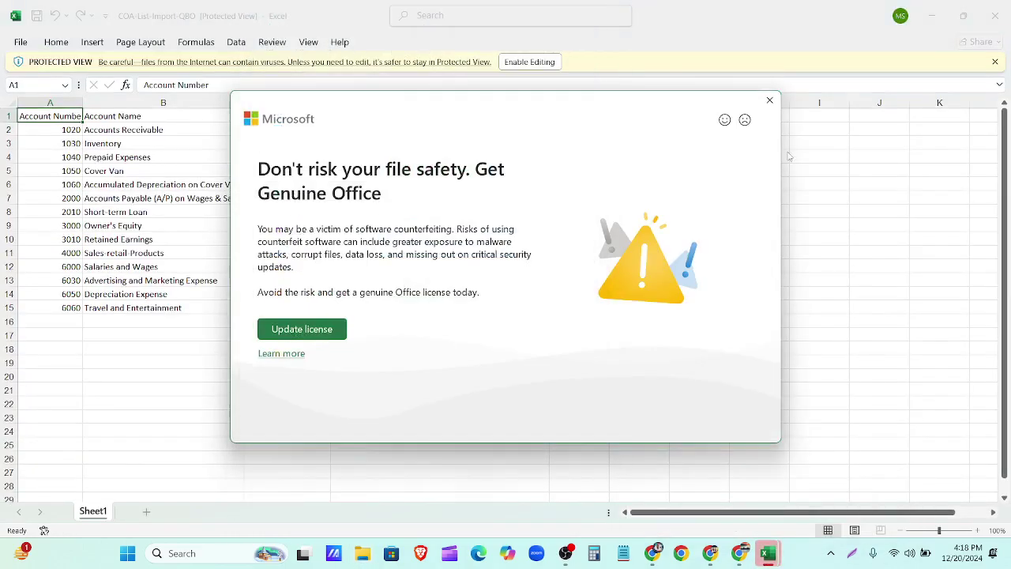
Step: Dismiss the Genuine Office notice, enable editing of the COA-List-Import-QBO workbook and minimize it to reach the CSV file
click(774, 102)
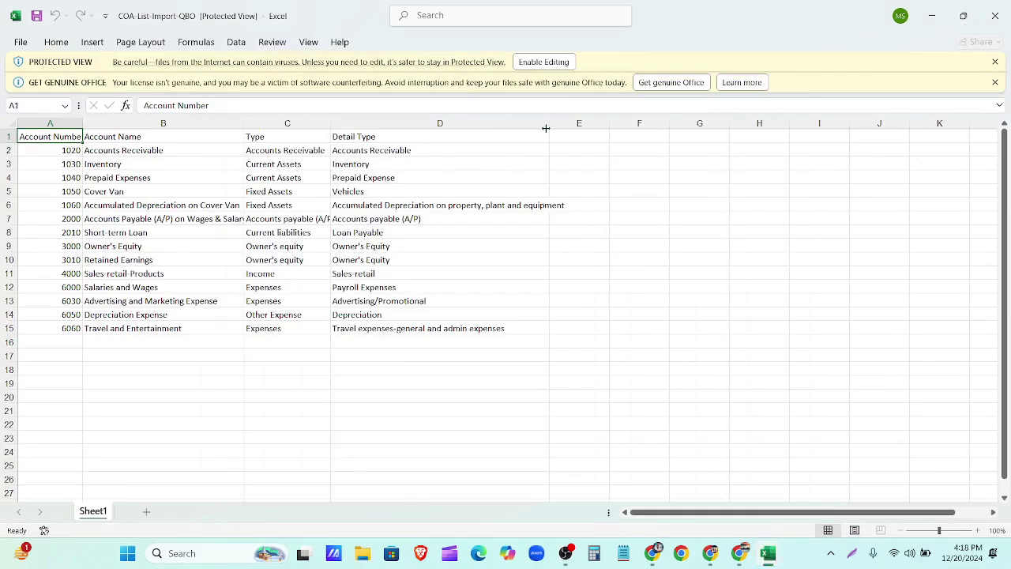
click(543, 61)
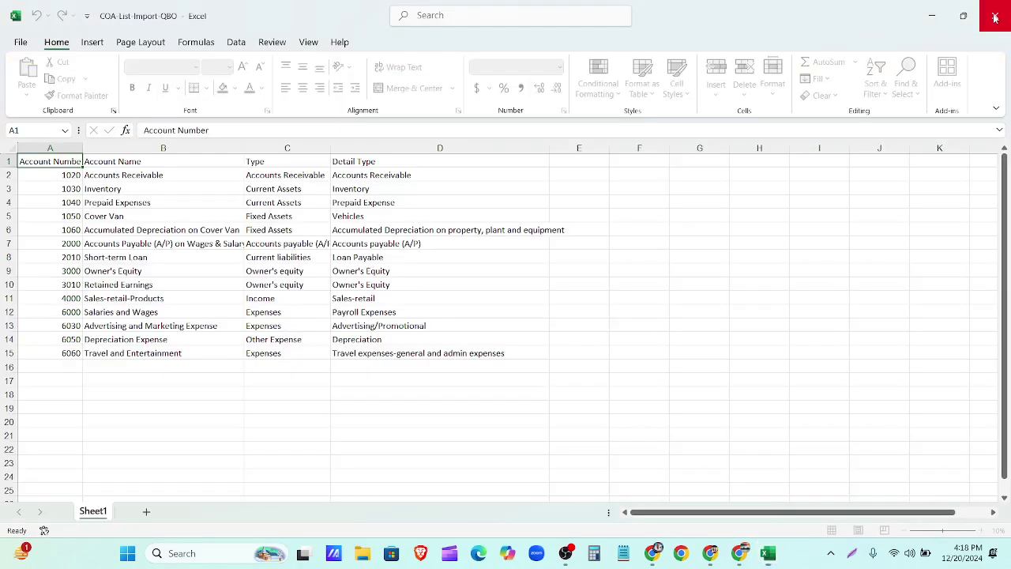
click(994, 17)
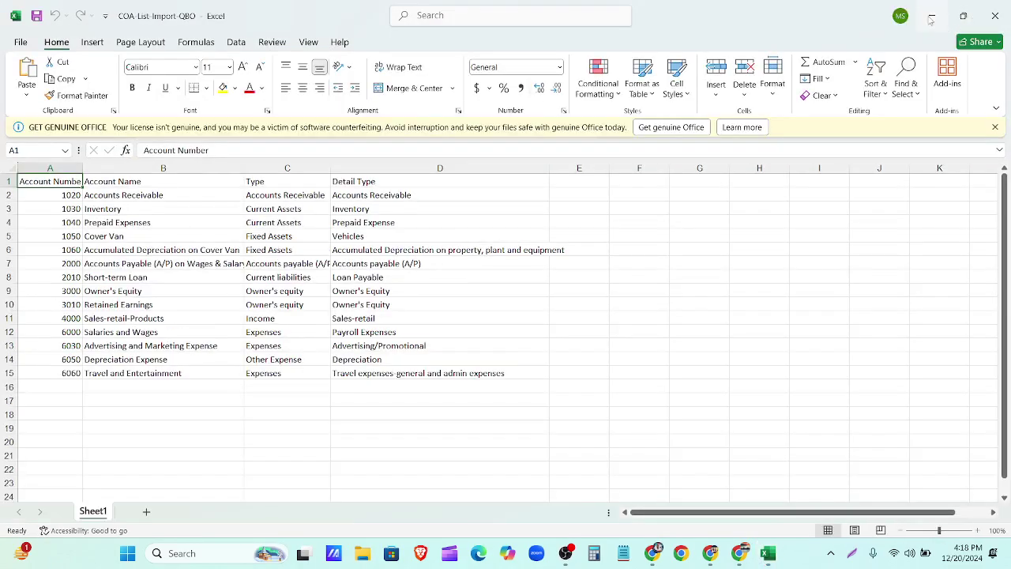
click(931, 18)
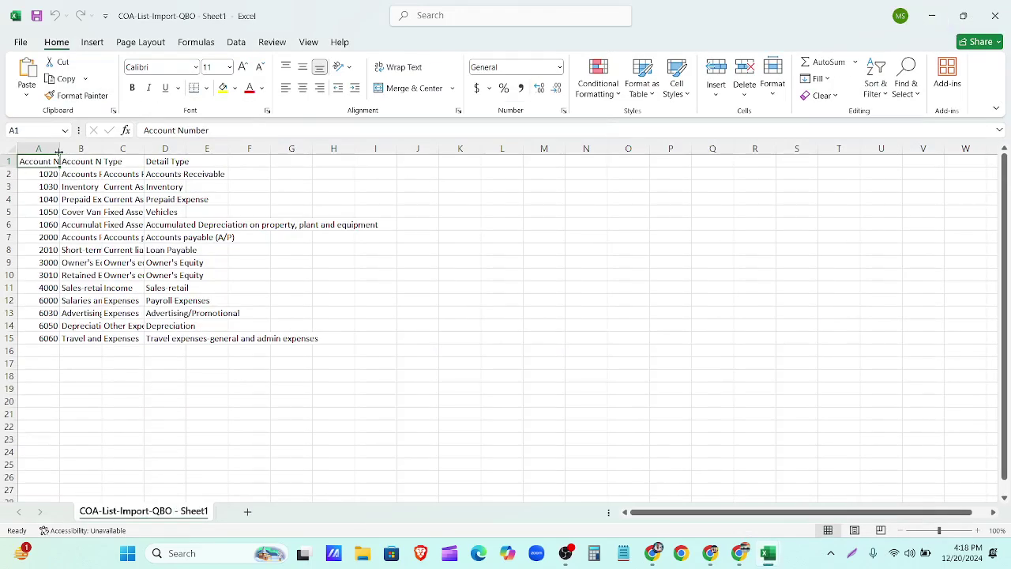
Step: Auto-fit the widths of the Account Number, Account Name, Type and Detail Type columns in the CSV sheet
double_click(102, 149)
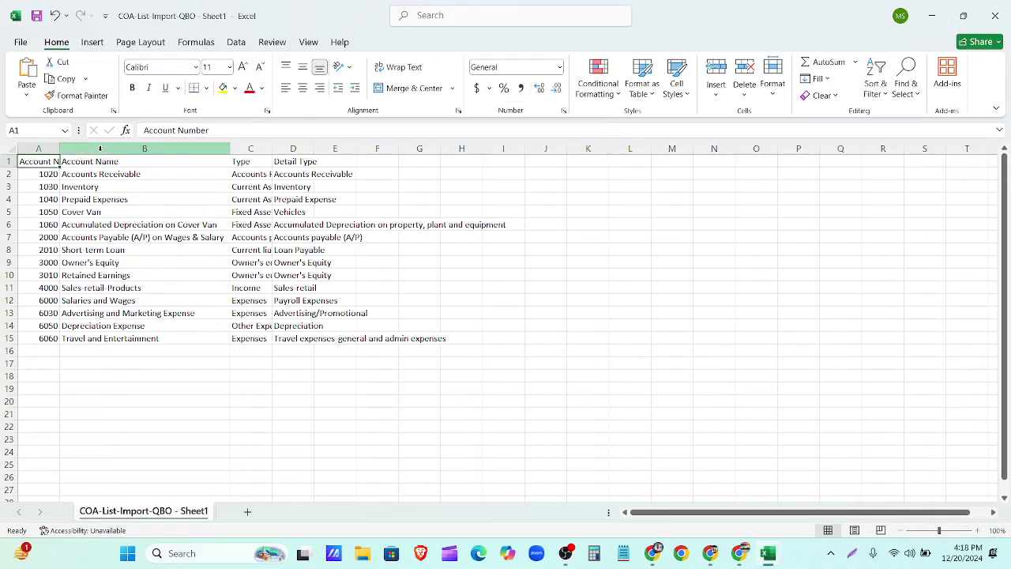
double_click(266, 148)
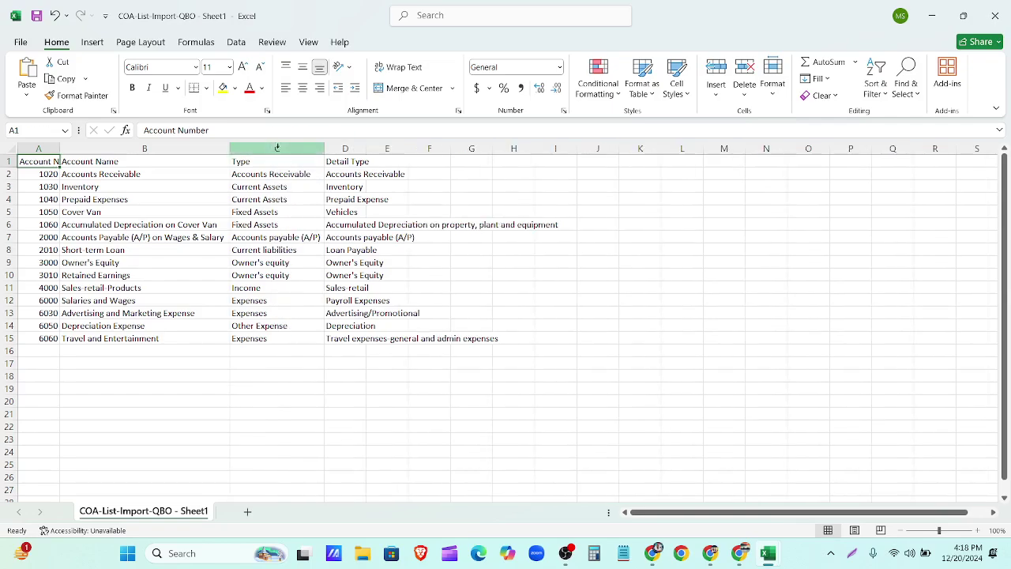
double_click(365, 147)
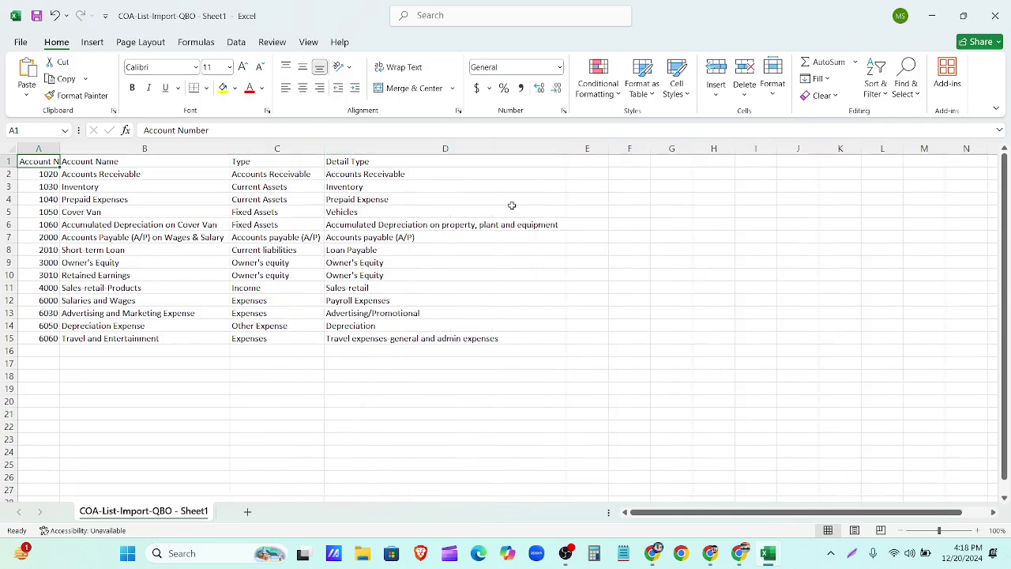
double_click(60, 148)
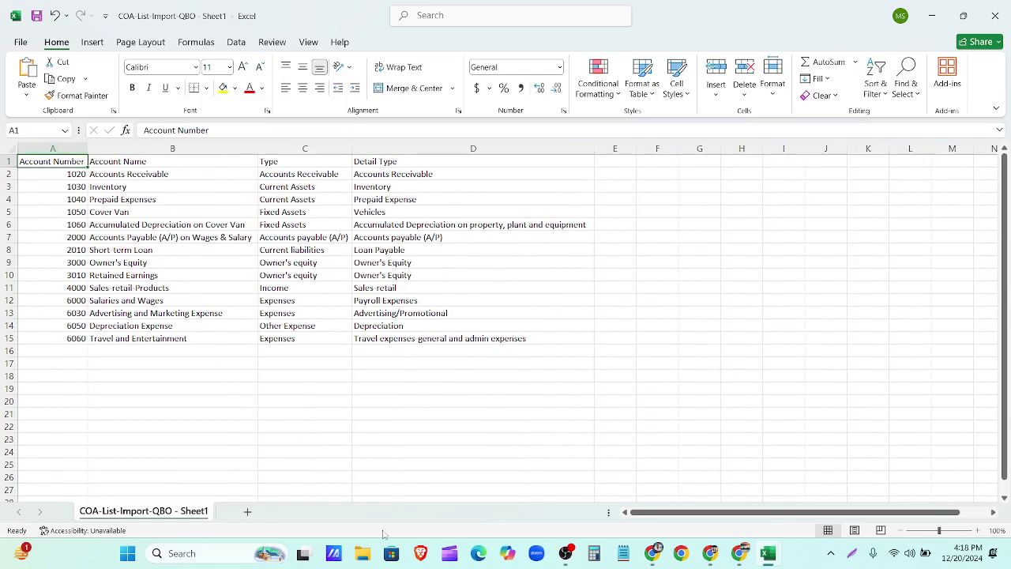
Step: Compare the COA-List-Import-QBO workbook with the CSV version by switching between the two Excel windows
mouse_move(770, 559)
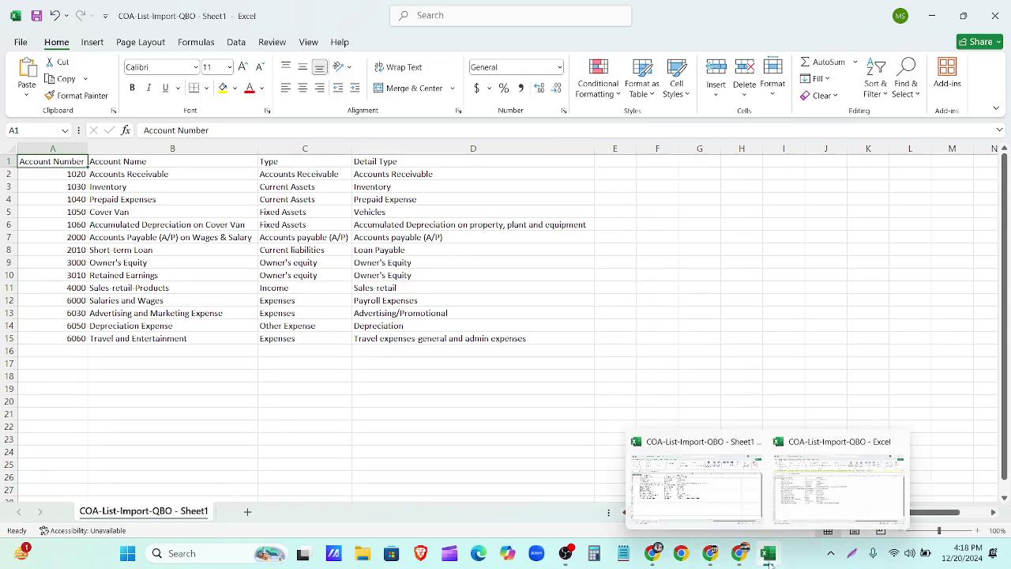
click(784, 491)
mouse_move(767, 553)
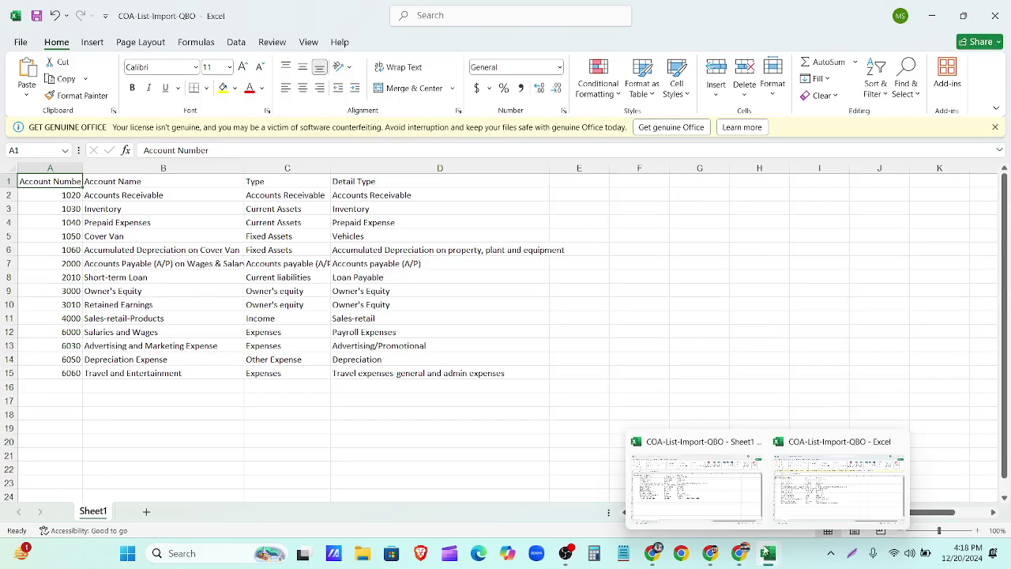
click(722, 497)
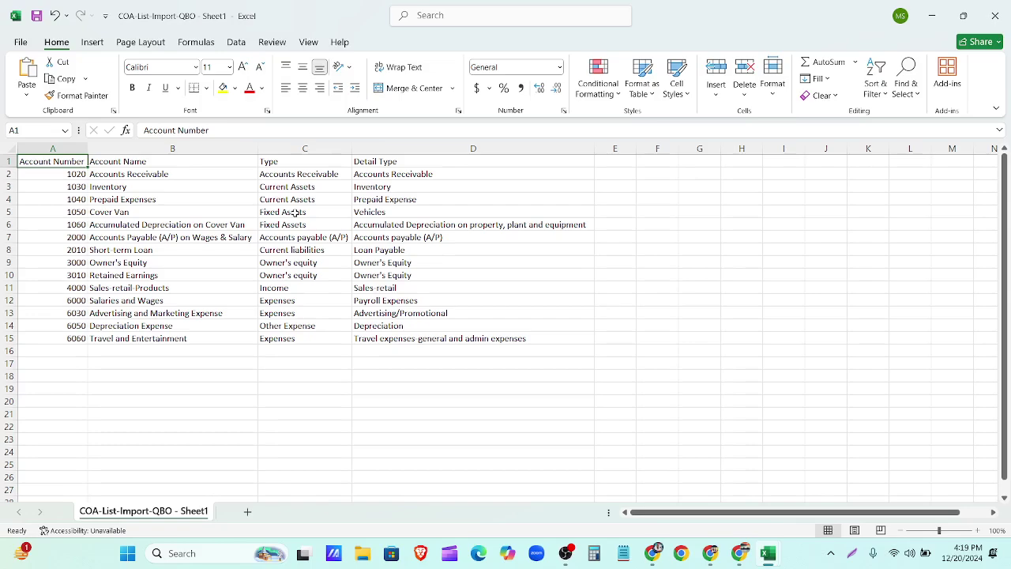
Step: Switch to the COA-List-Import-QBO spreadsheet in Google Sheets and display its available download formats
click(651, 558)
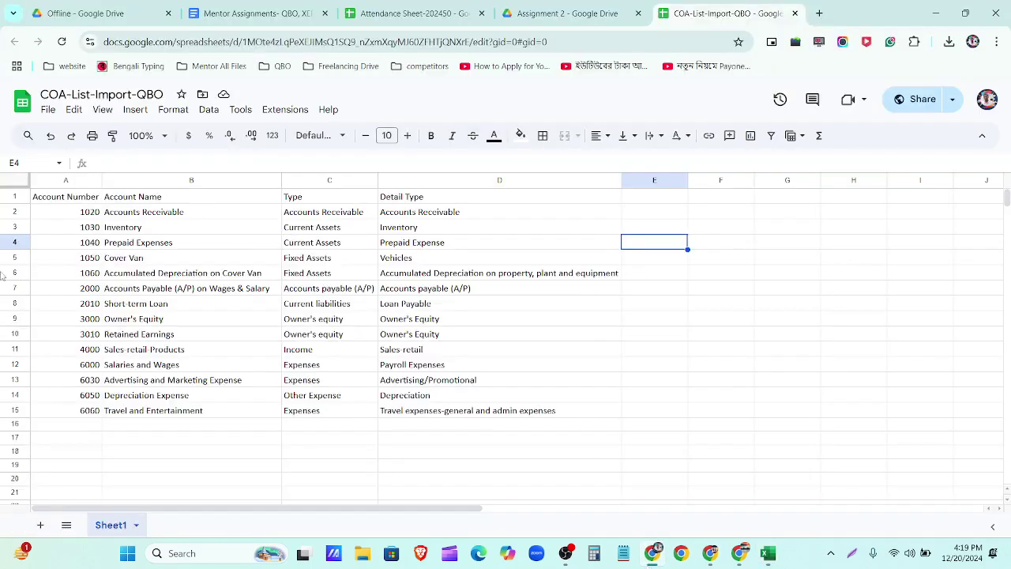
click(52, 112)
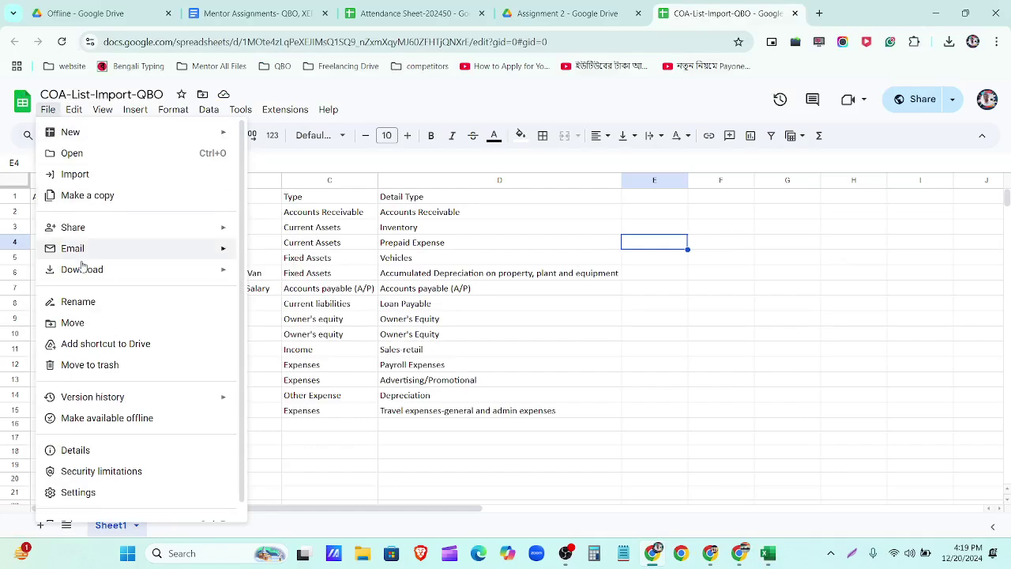
mouse_move(84, 273)
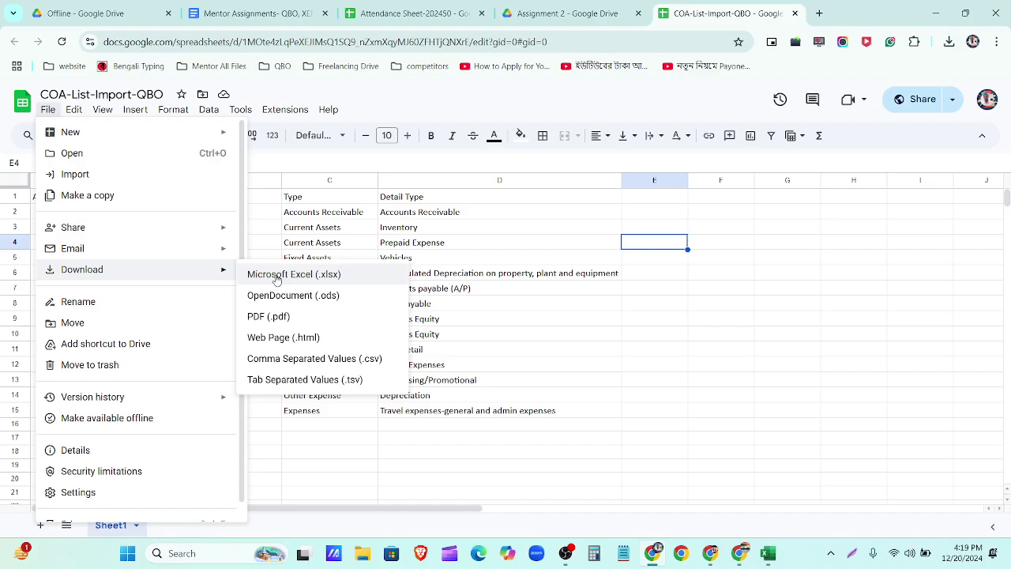
Step: Switch to the Chrome window with the Chart of accounts page and search Google for "excel to csv converter" in a new tab
click(706, 562)
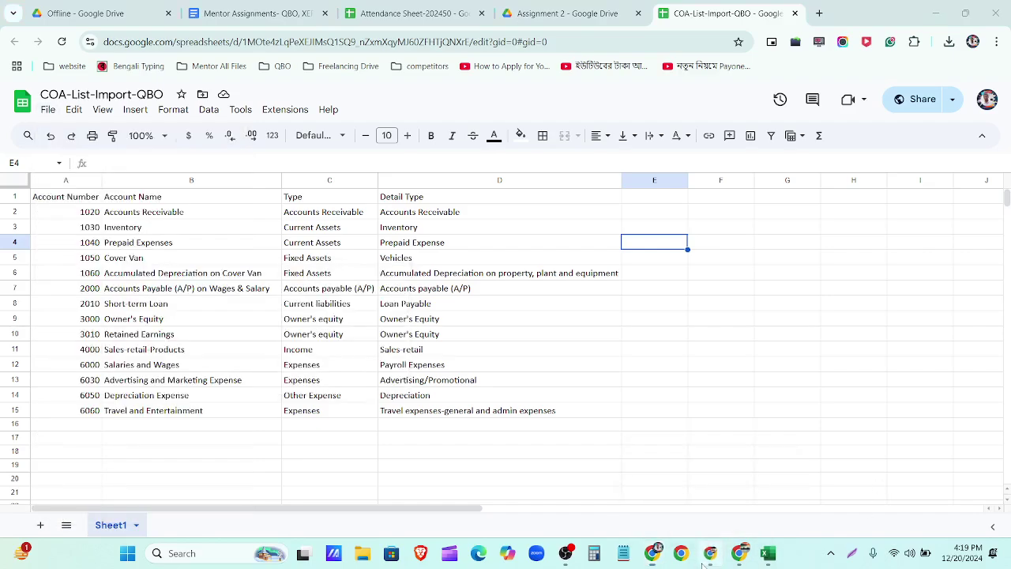
click(192, 13)
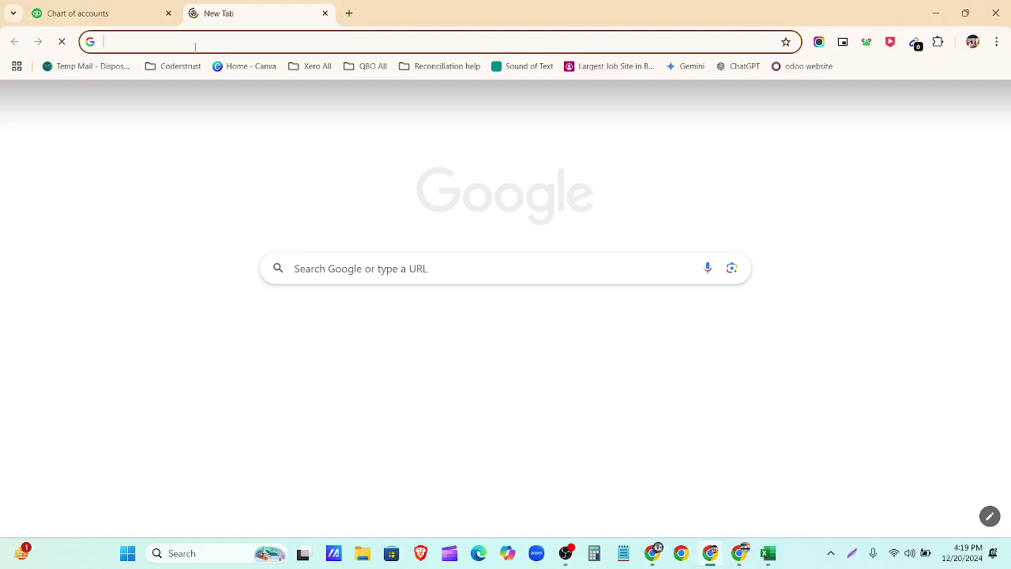
click(195, 47)
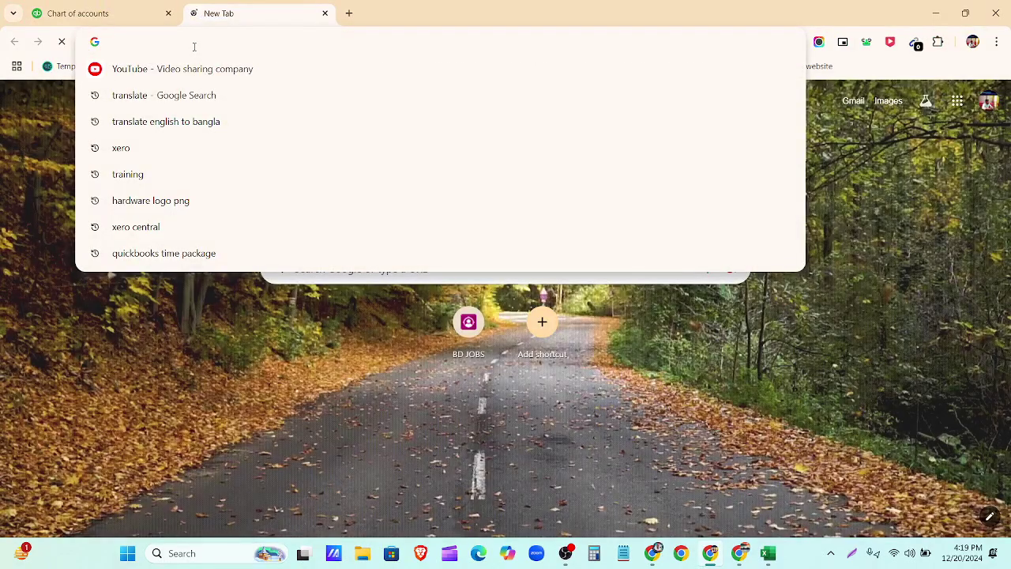
text(exc)
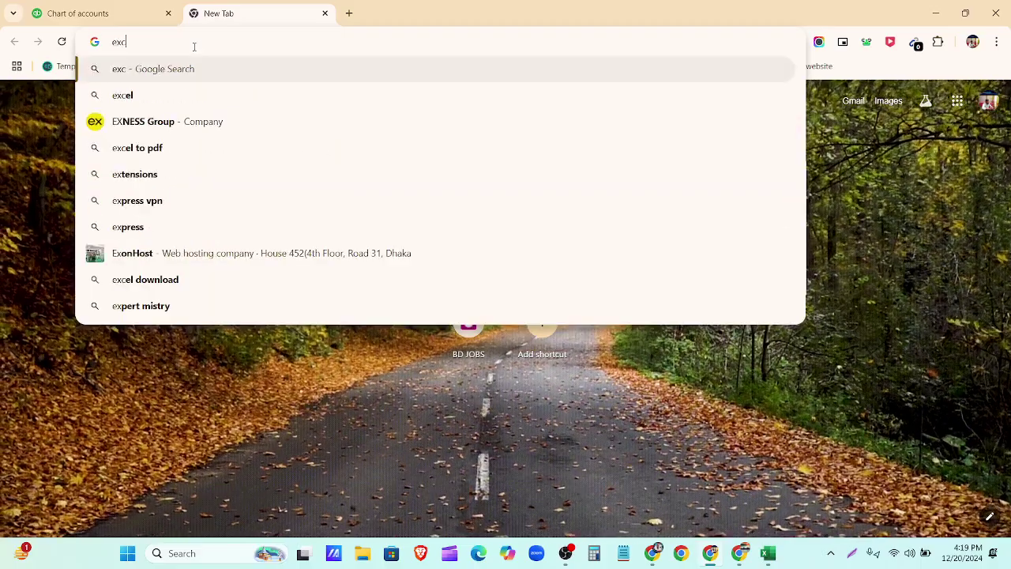
text(el to)
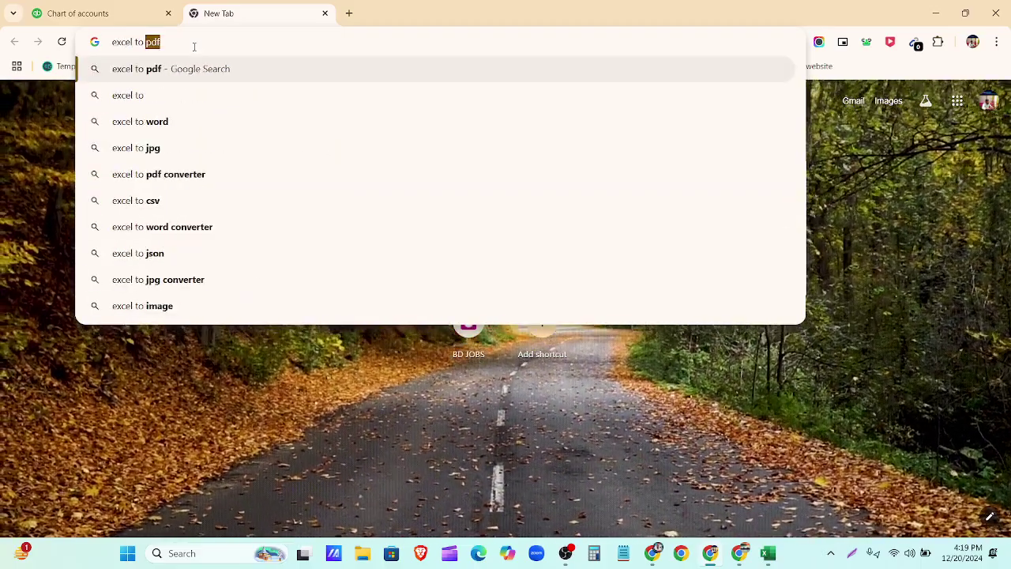
text( csv c)
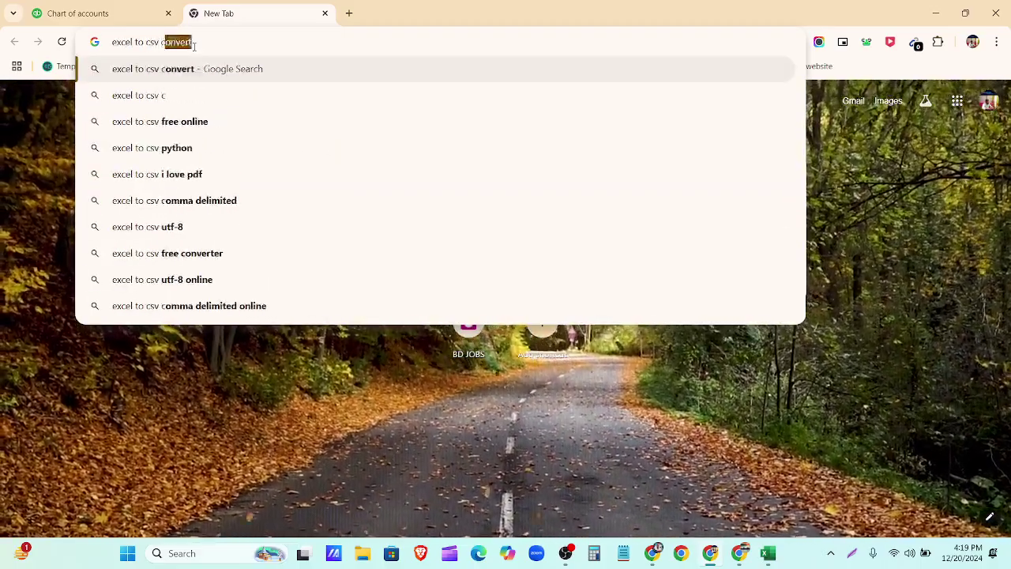
text(onverter)
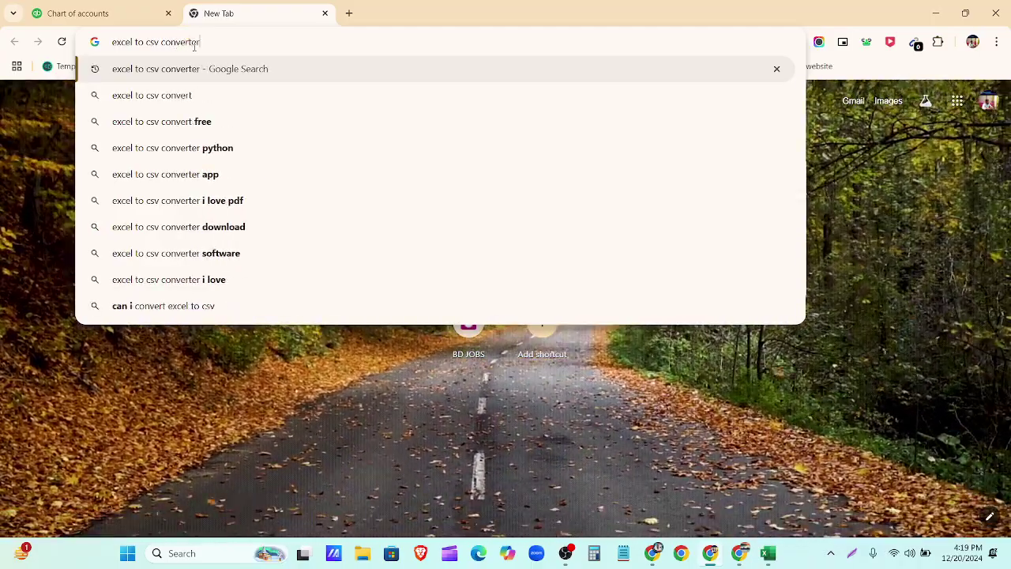
key(Return)
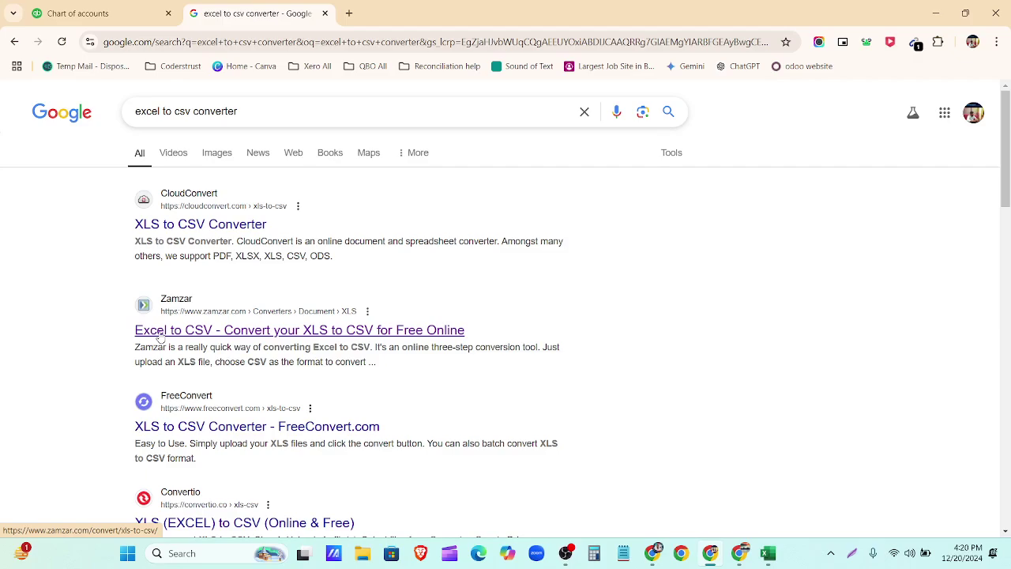
Step: Open Zamzar's Excel to CSV converter and choose the COA-List-Import-QBO workbook from Downloads as the file to convert
click(278, 331)
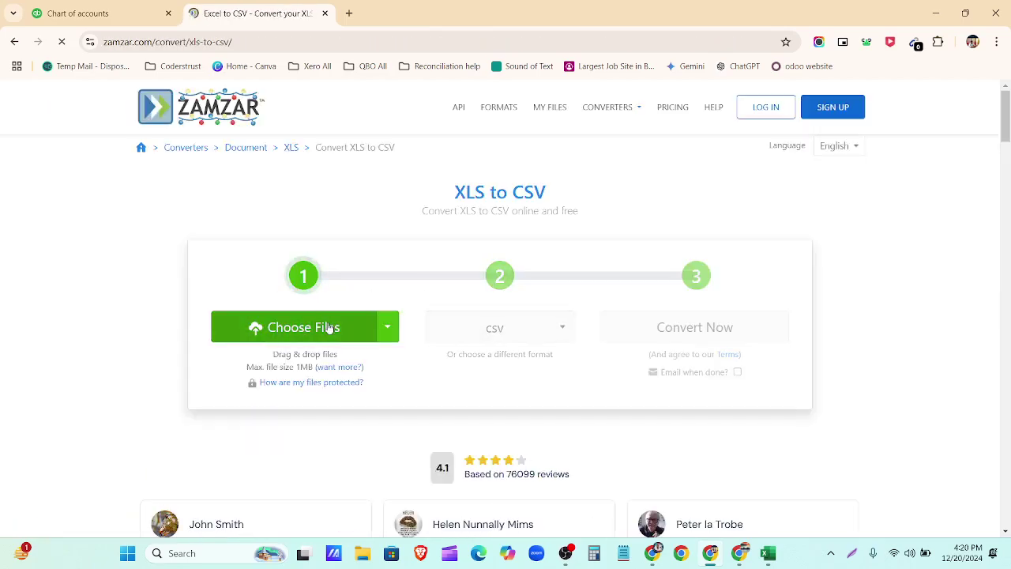
click(329, 326)
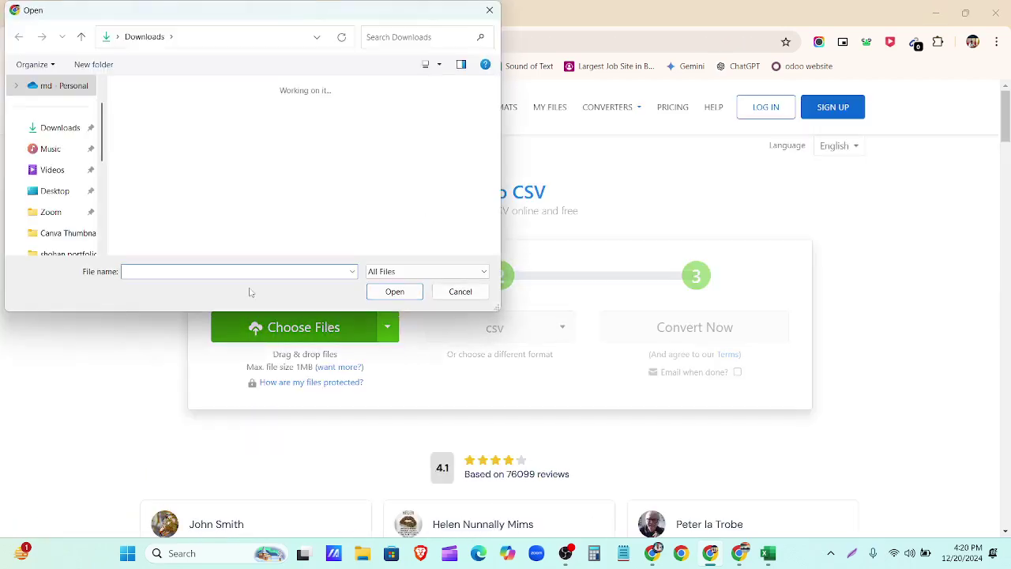
click(202, 123)
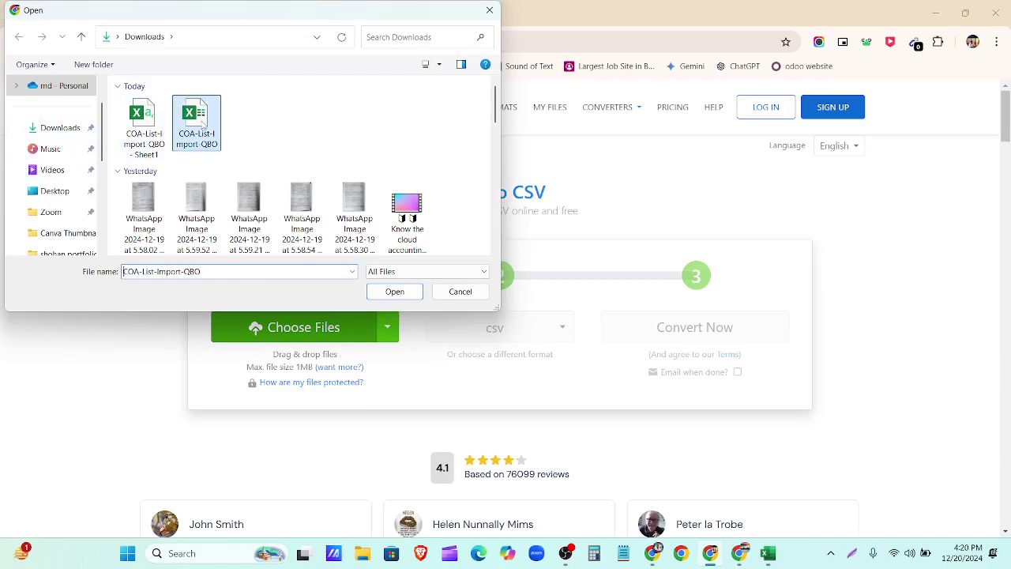
click(395, 292)
Step: Check the output formats, keep csv, and convert the workbook and download COA-List-Import-QBO.csv
scroll(356, 277, down, 1)
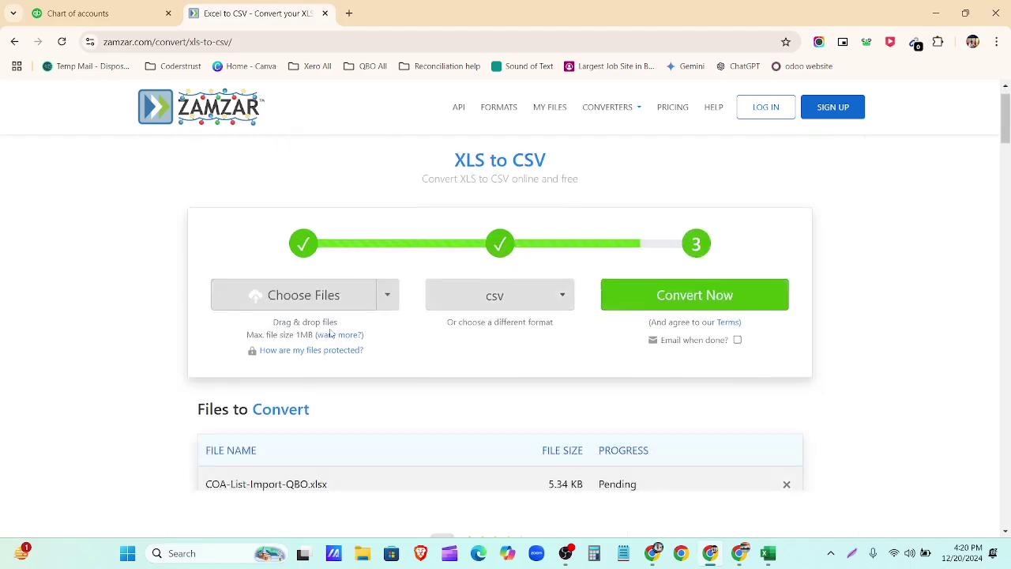
click(496, 248)
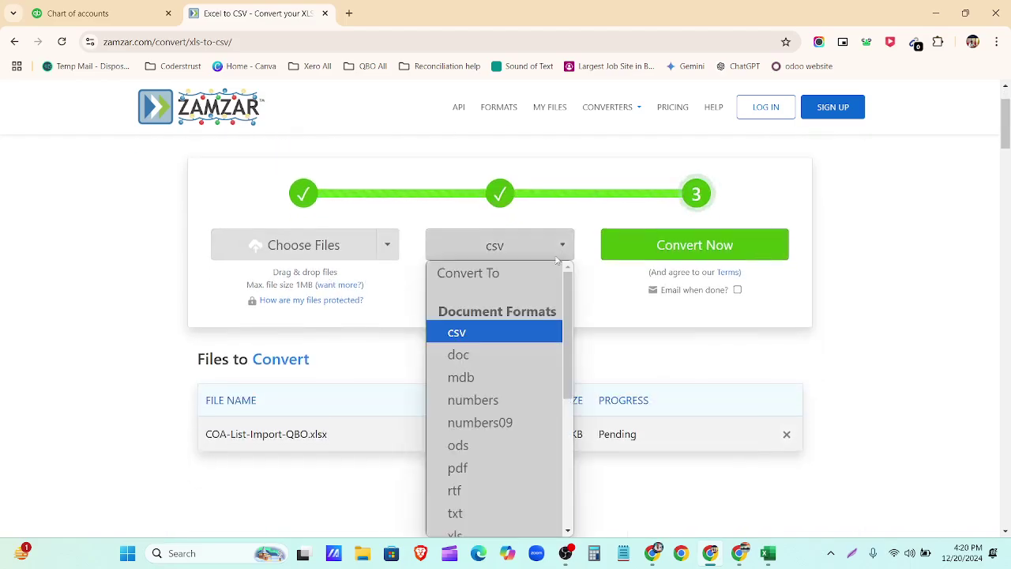
scroll(496, 361, down, 2)
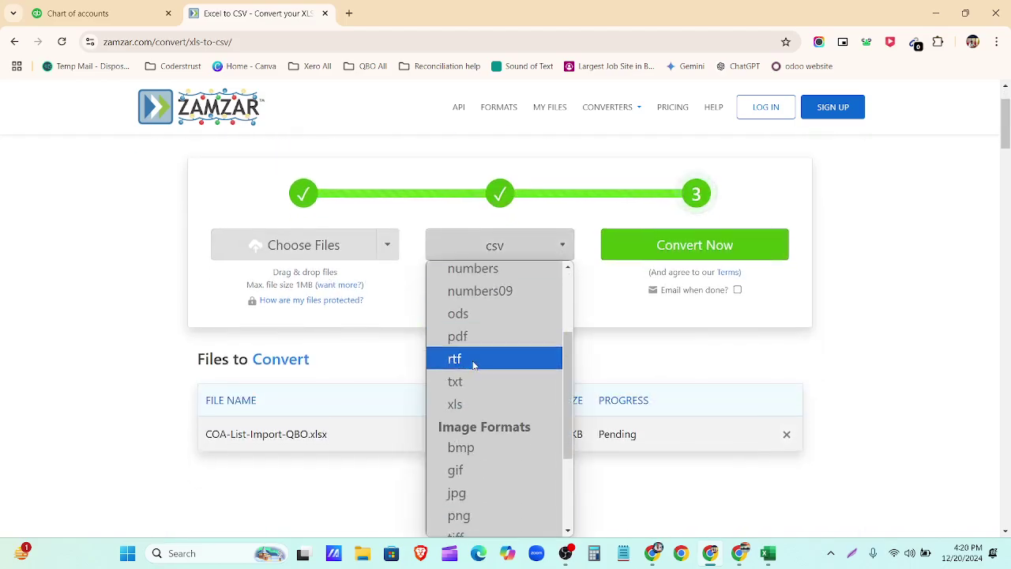
scroll(476, 403, down, 2)
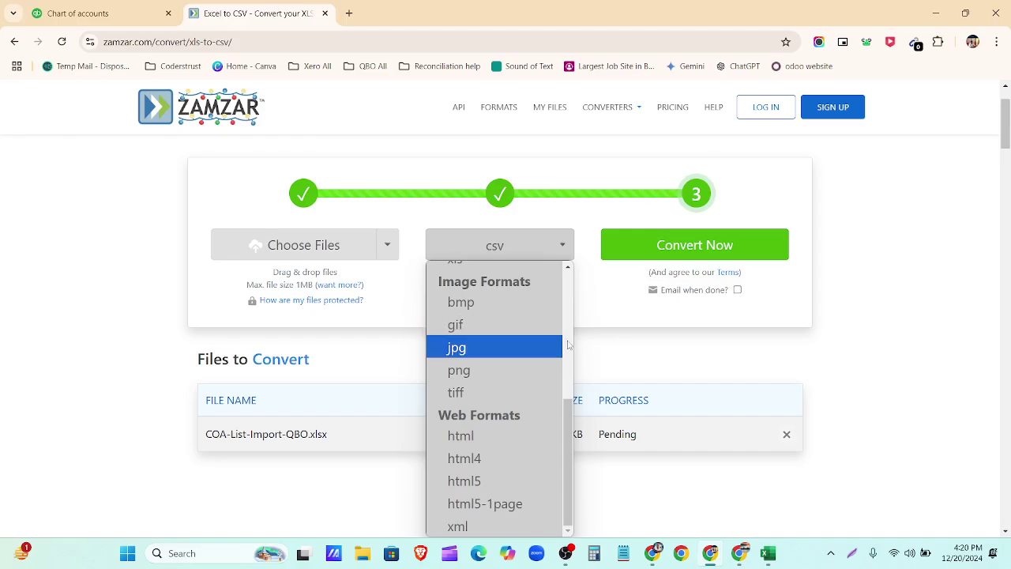
click(621, 309)
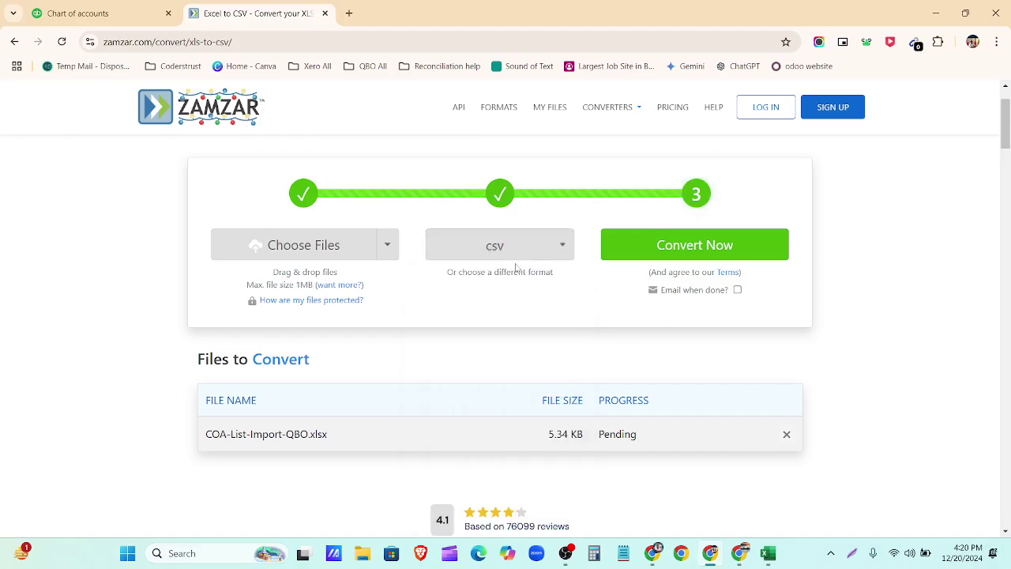
click(728, 252)
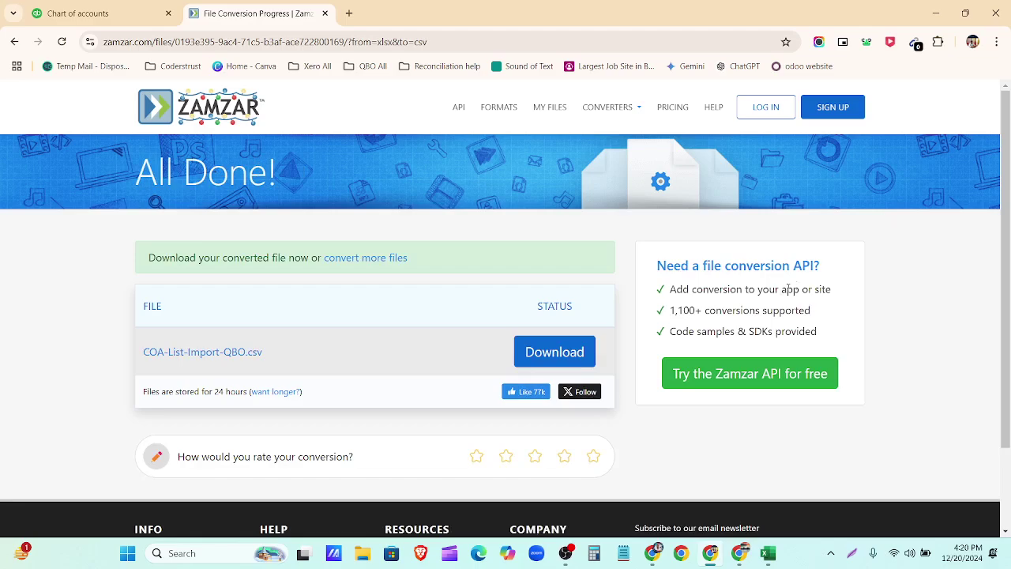
click(551, 348)
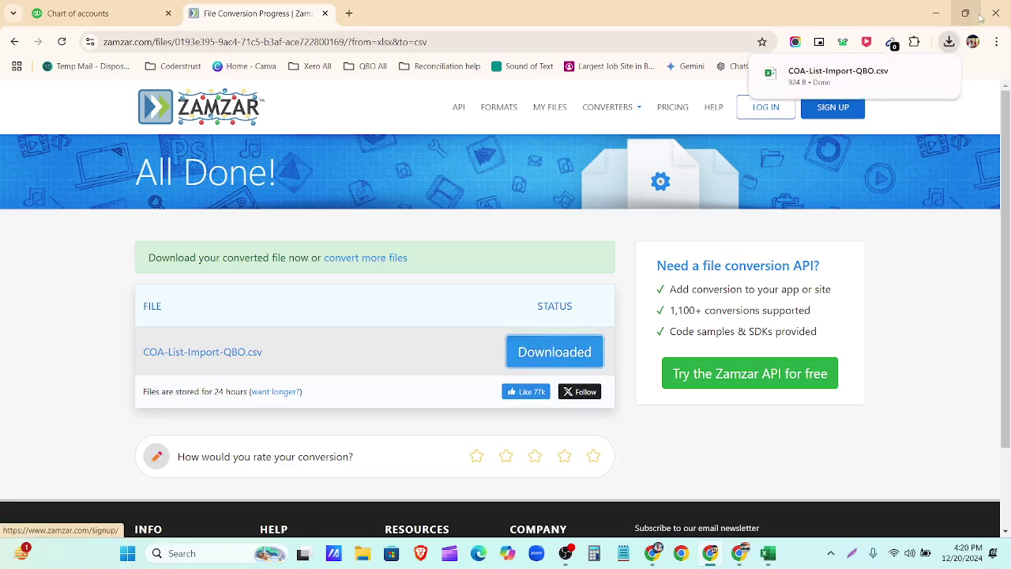
Step: Open the downloaded COA-List-Import-QBO.csv and fit columns A to D to their contents to check the account list
click(887, 72)
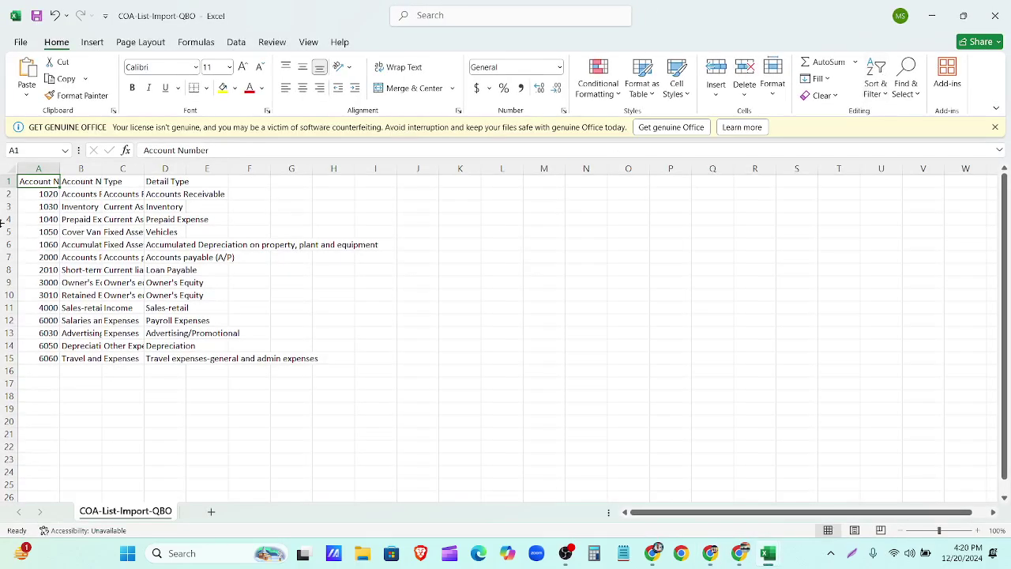
double_click(59, 169)
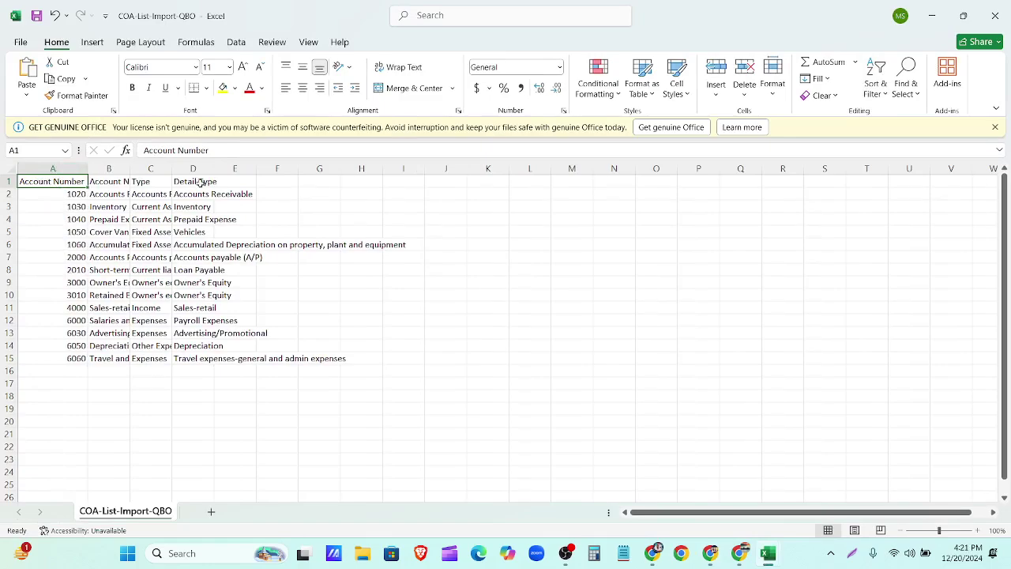
double_click(131, 169)
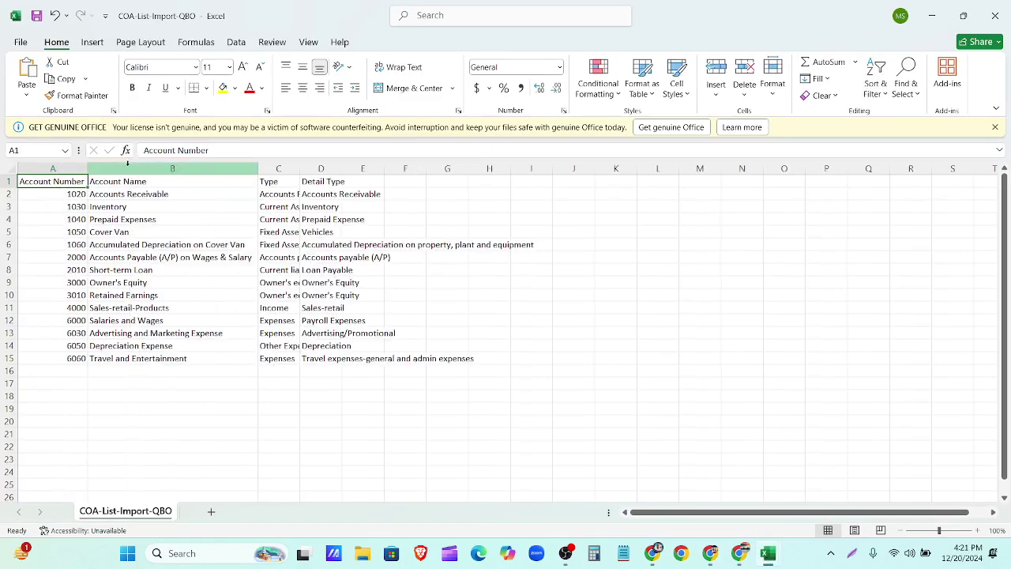
double_click(300, 169)
double_click(393, 169)
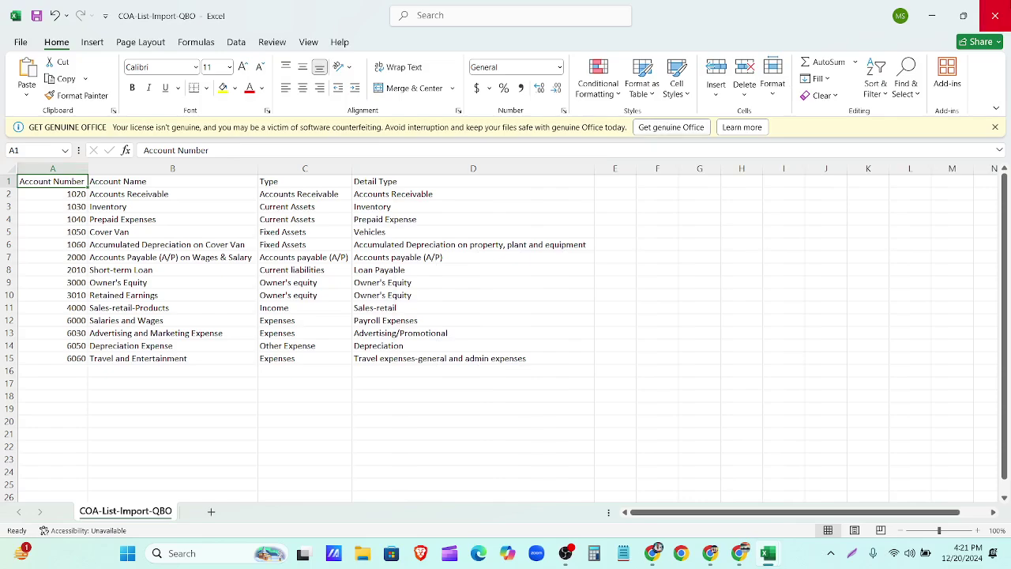
Step: Close the open COA-List-Import-QBO files without saving changes, and close the Zamzar conversion page
click(997, 16)
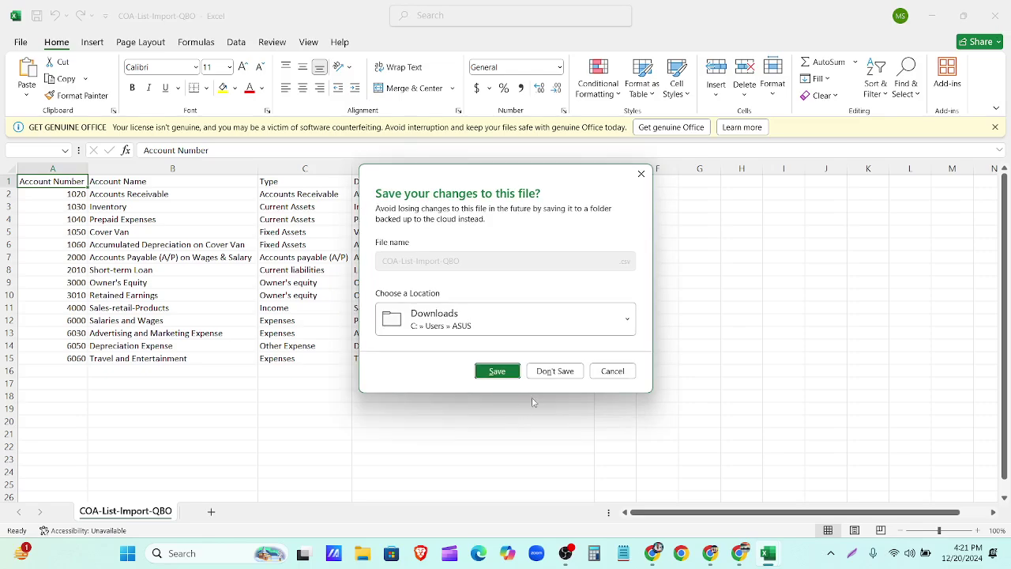
click(554, 371)
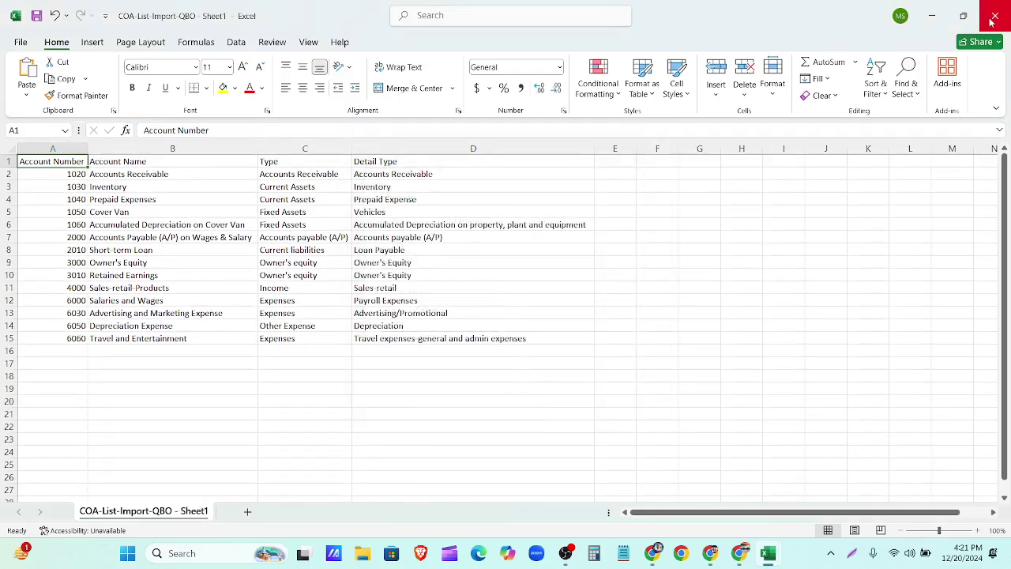
click(549, 371)
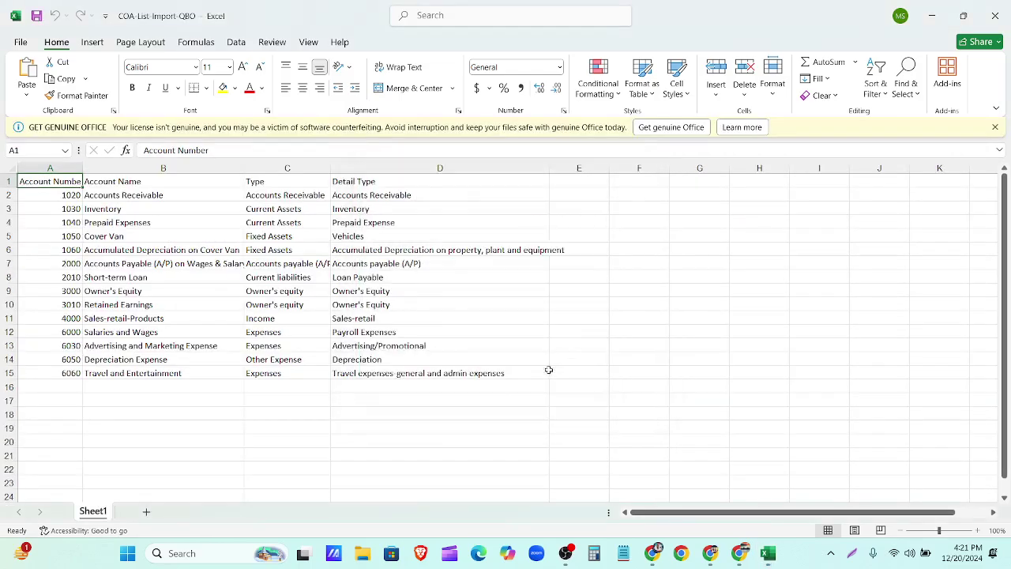
click(997, 16)
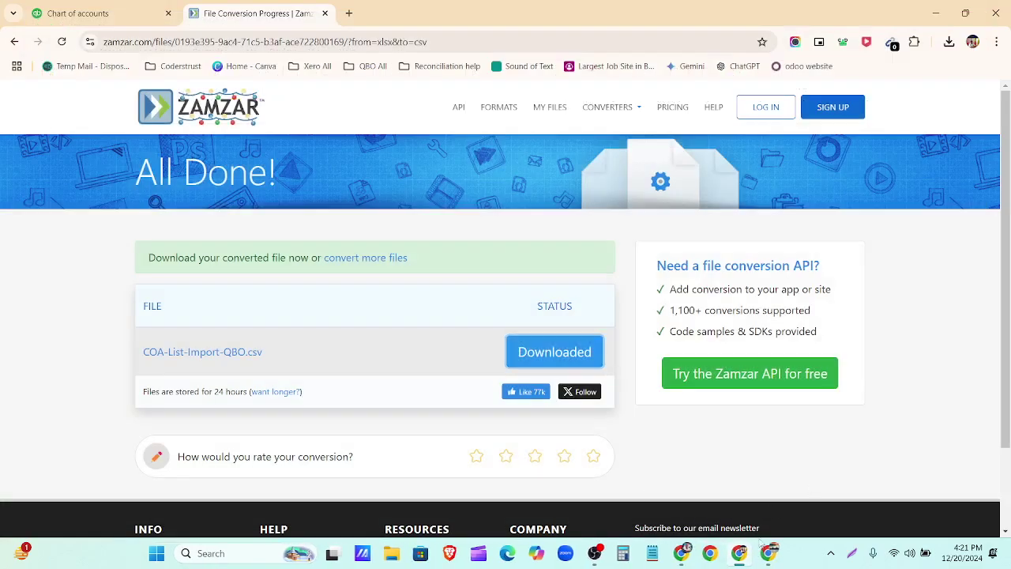
click(325, 13)
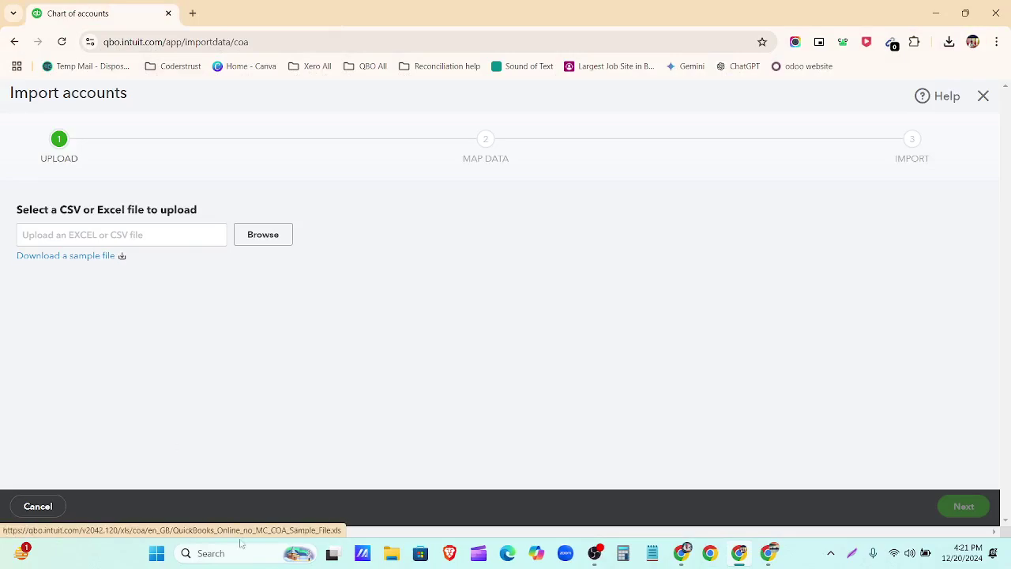
Step: Delete the two COA-List-Import-QBO CSV files from the Downloads folder and return to the Import accounts page
click(391, 553)
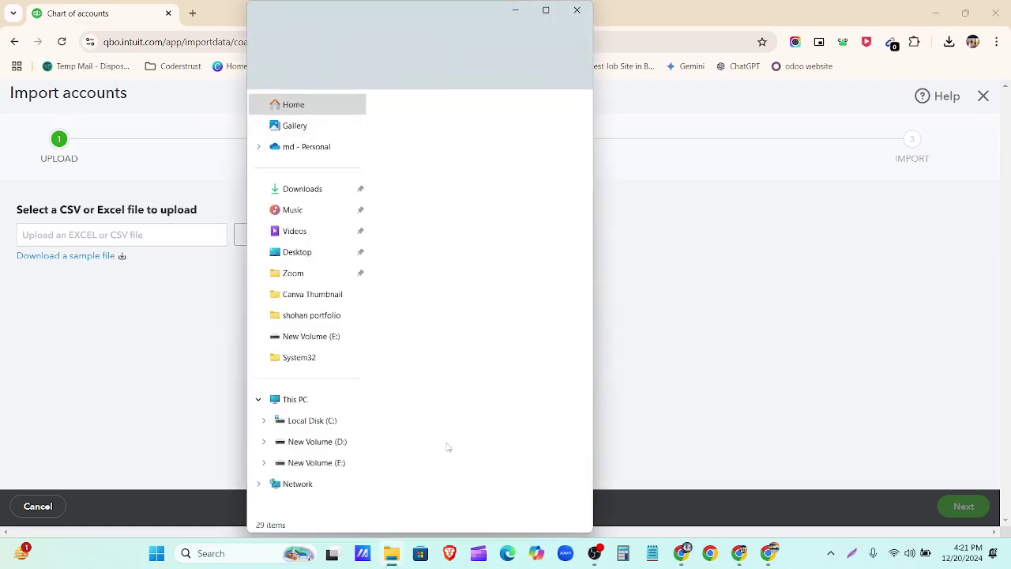
click(306, 190)
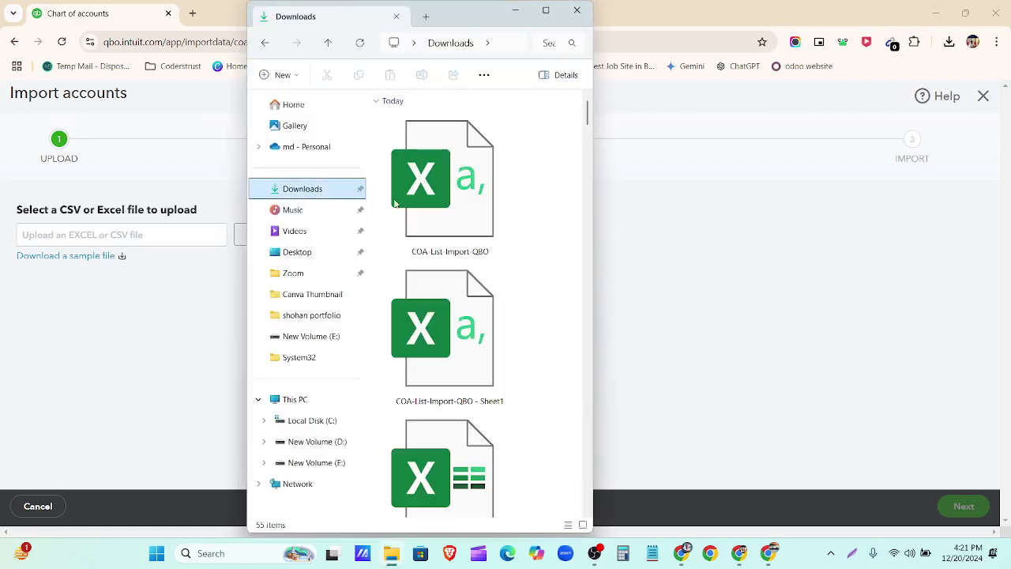
ctrl+scroll(530, 251, down, 3)
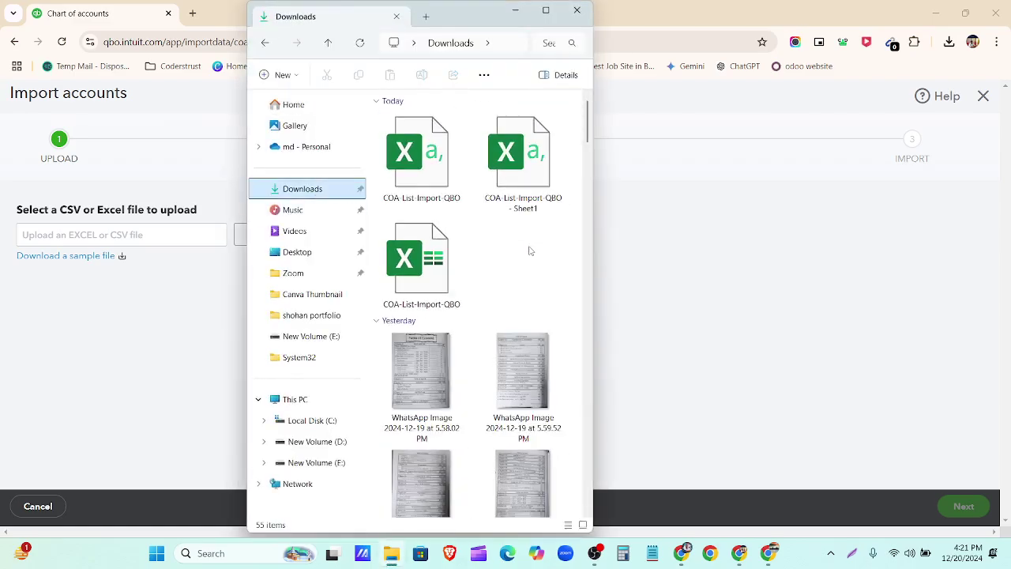
click(431, 164)
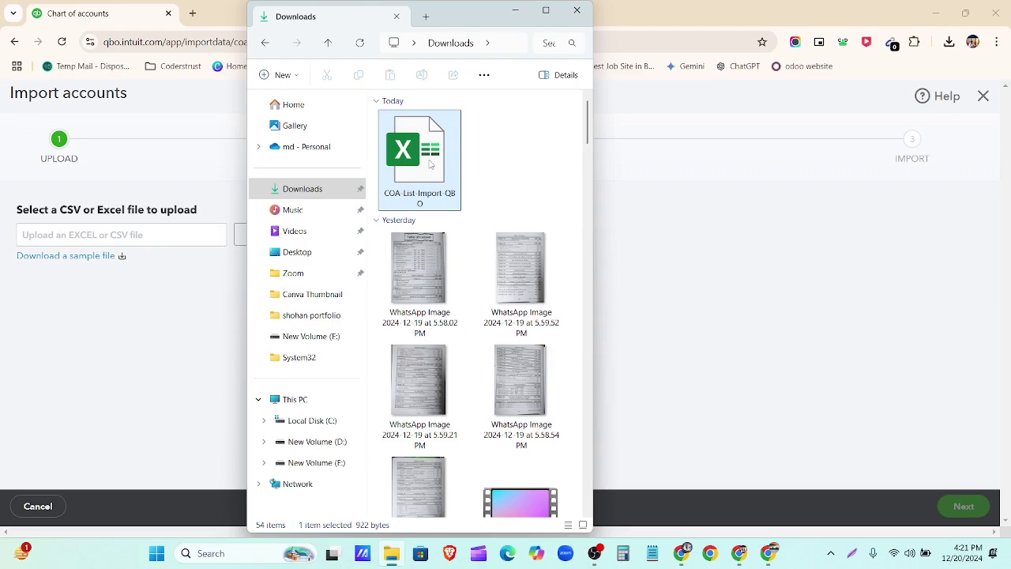
click(668, 260)
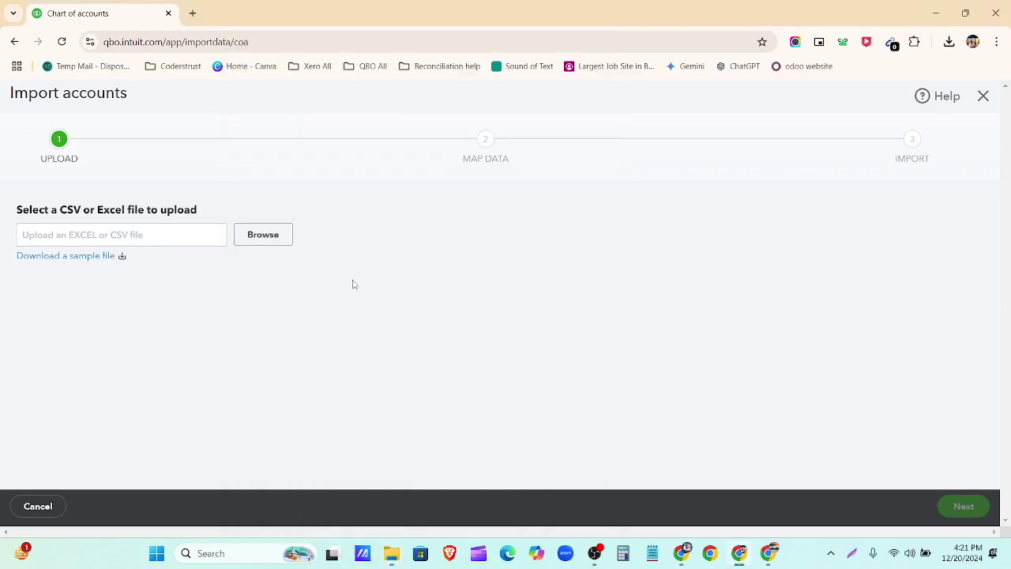
Step: Download the sample file from the Import accounts page, open it in Excel and enable editing
click(50, 264)
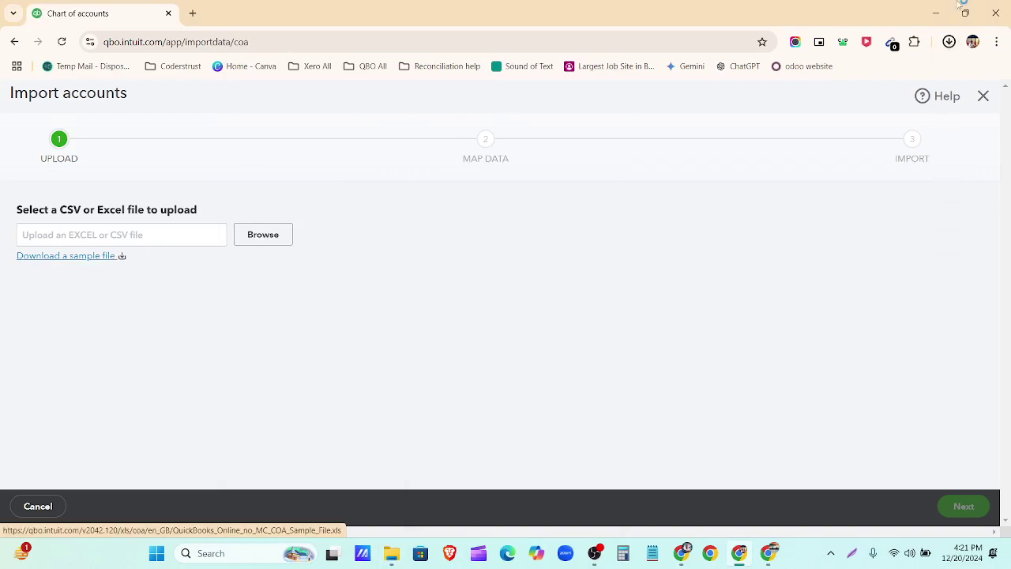
click(843, 94)
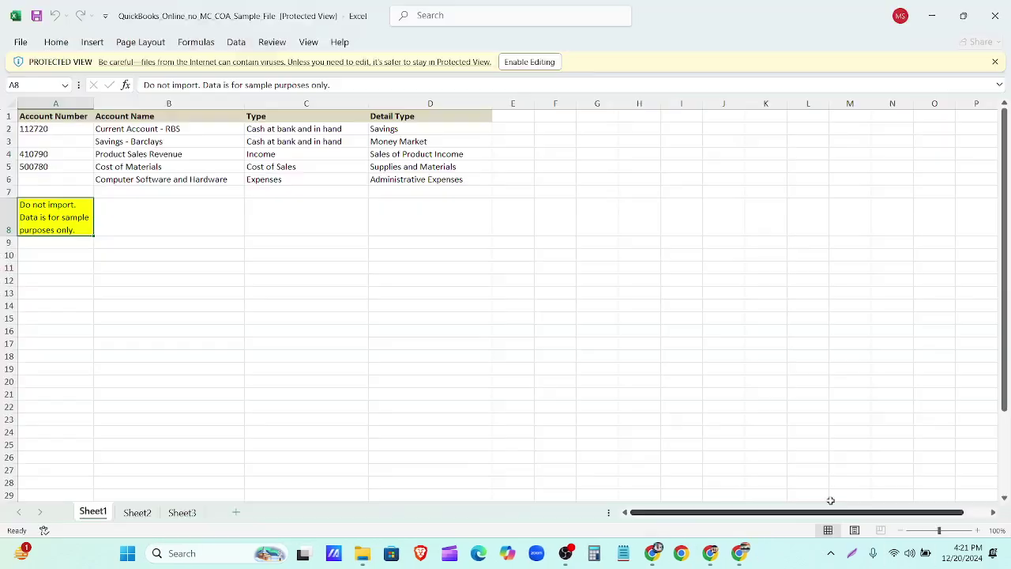
click(531, 62)
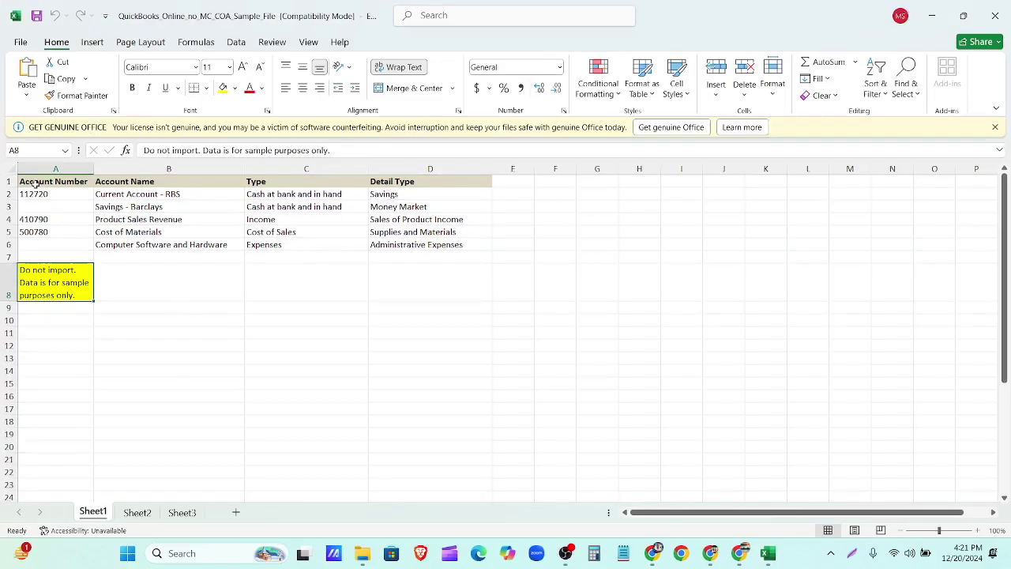
Step: Delete the sample data in rows 2 to 8 of Sheet1, keeping only the heading row
drag(29, 180, 421, 181)
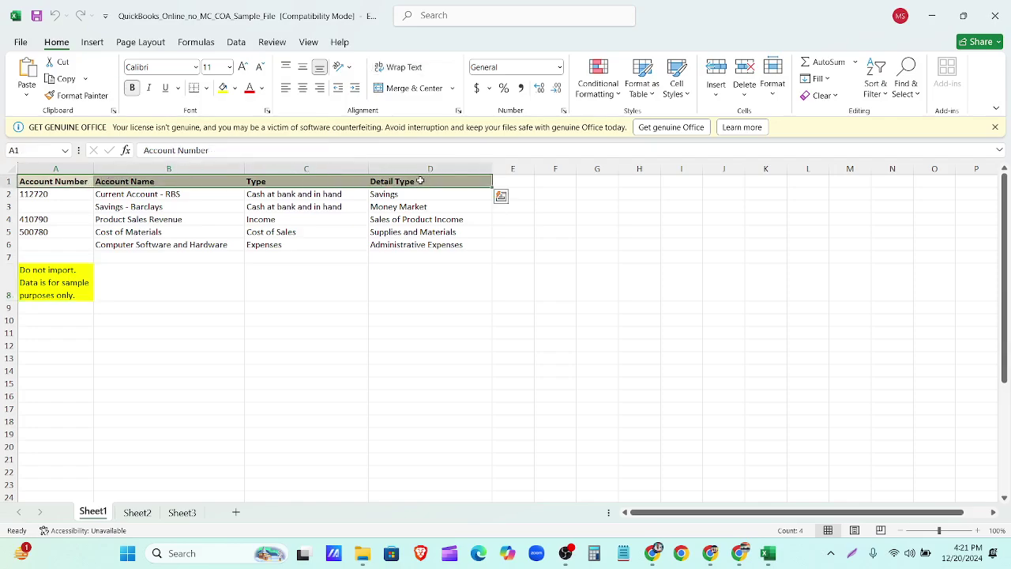
drag(44, 180, 413, 179)
click(11, 194)
drag(11, 196, 16, 285)
right_click(6, 232)
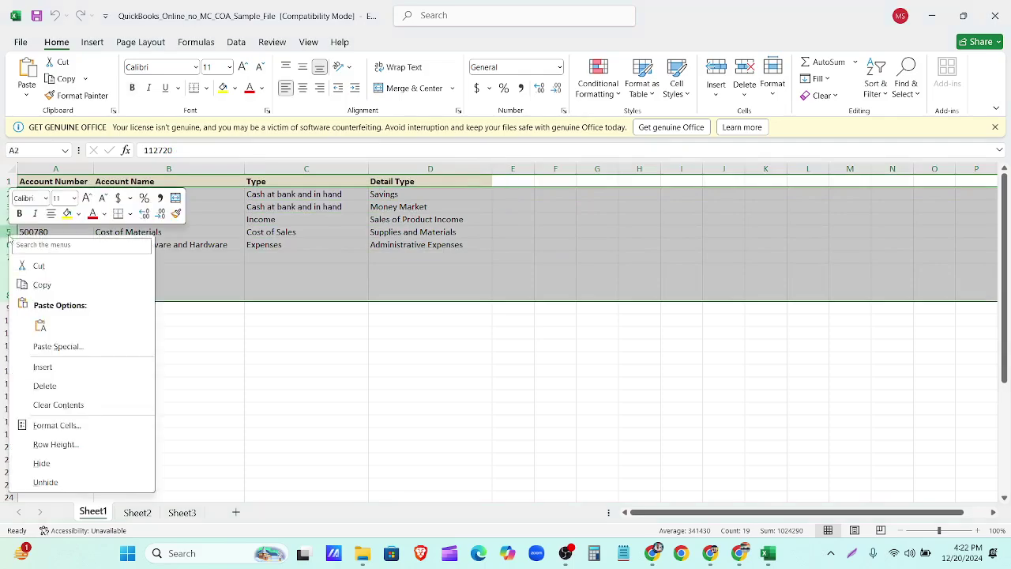
click(44, 383)
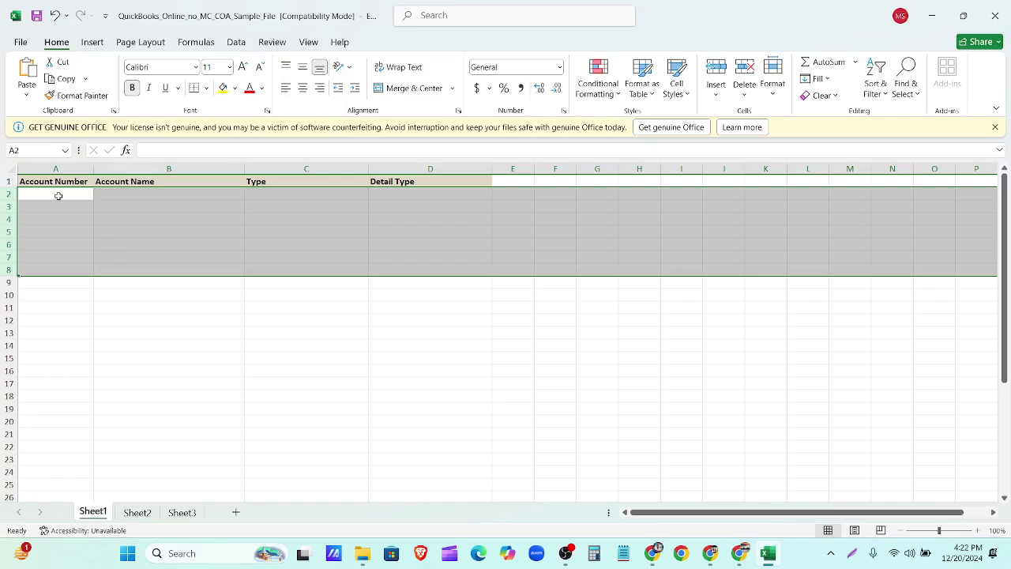
Step: Go through the Account Name, Type and Detail Type headings and select cell A2 under Account Number
click(58, 195)
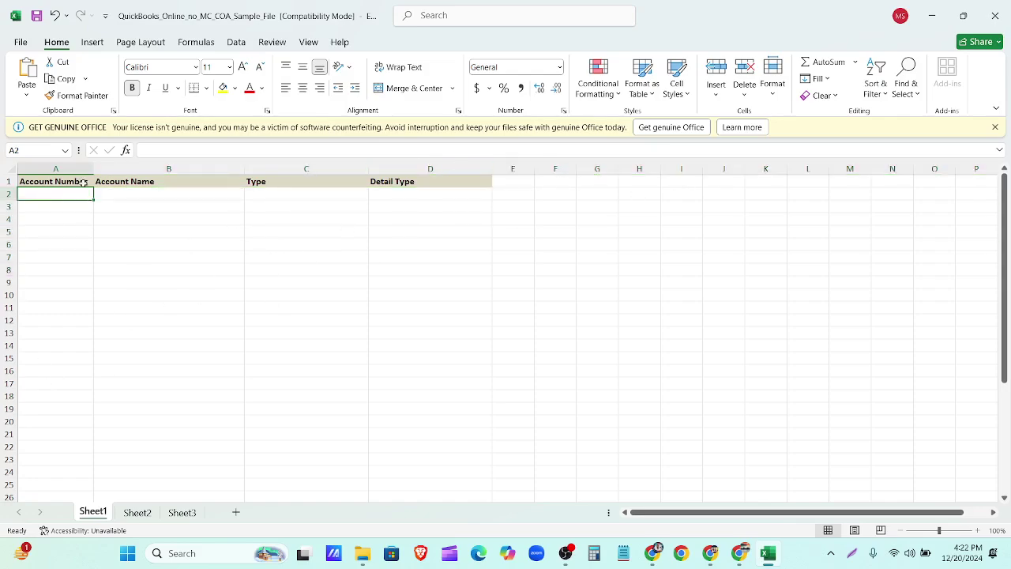
click(159, 184)
click(296, 181)
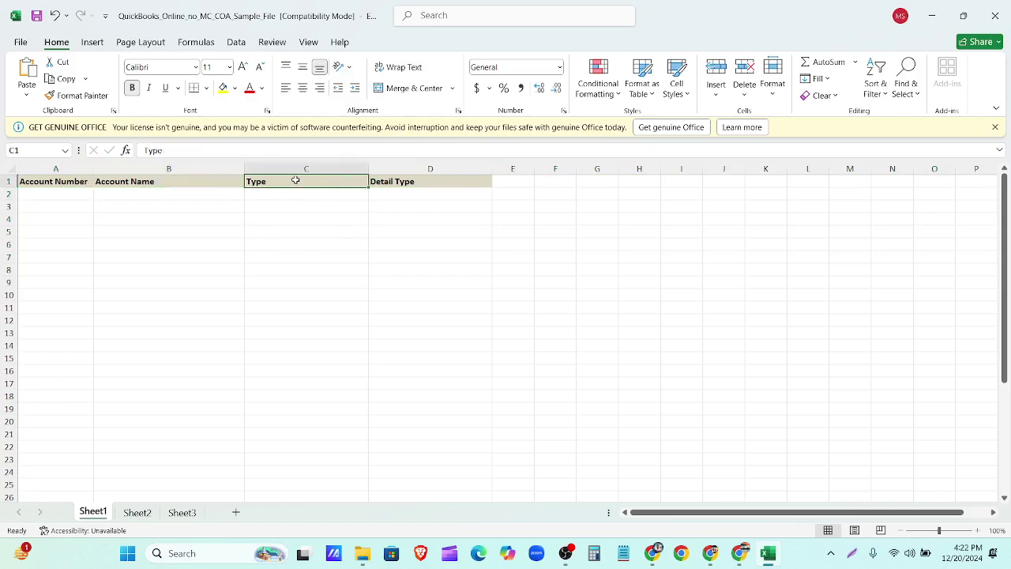
click(408, 188)
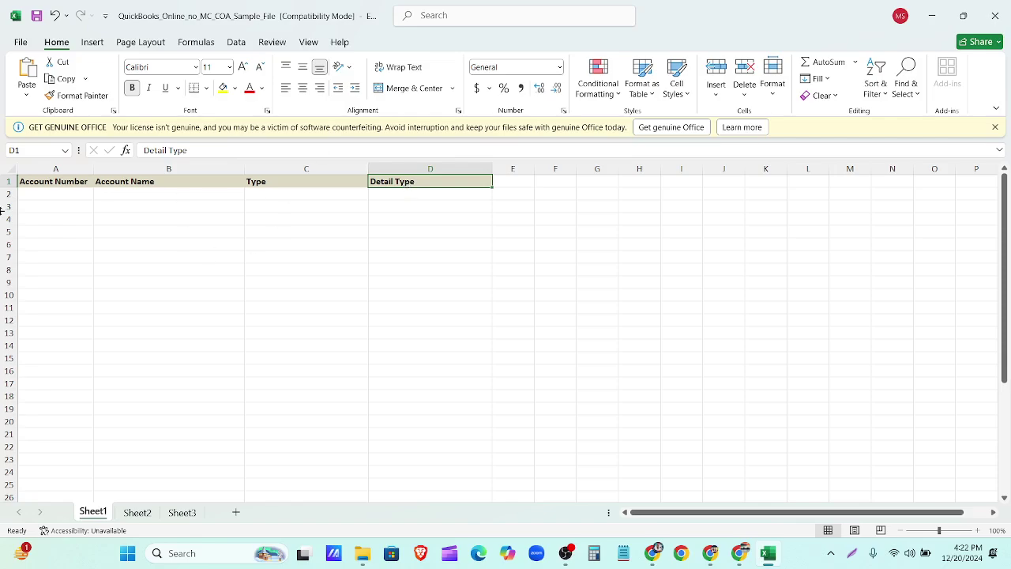
click(57, 205)
click(56, 195)
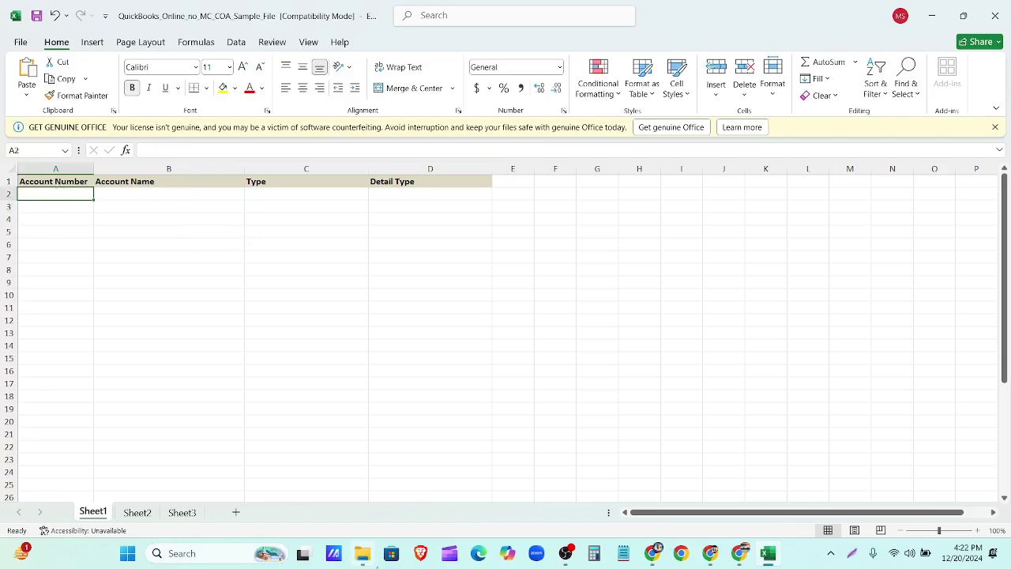
Step: Locate QuickBooks_Online_no_MC_COA_Sample_File in the Downloads folder and bring its workbook up again
click(362, 553)
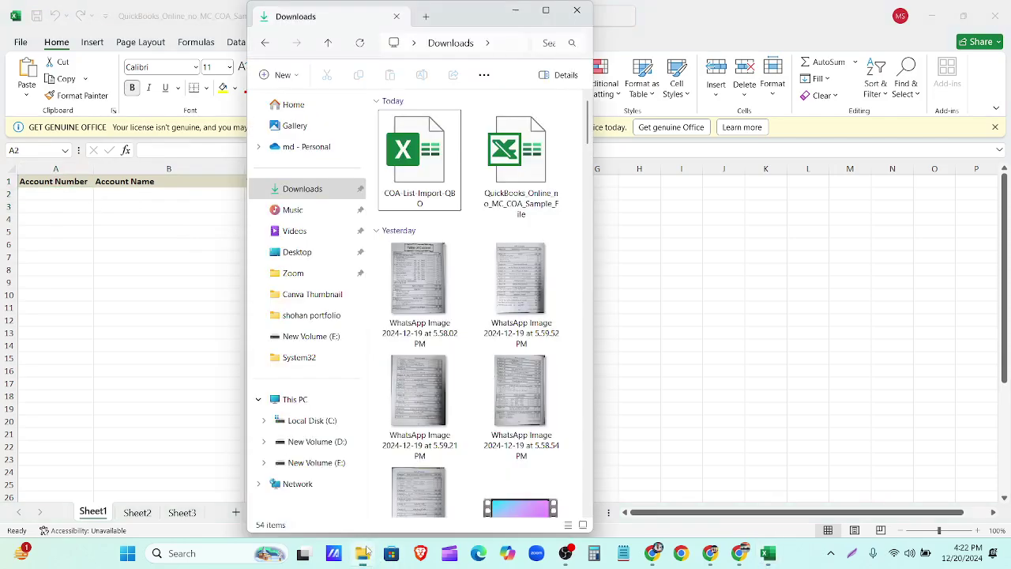
double_click(535, 182)
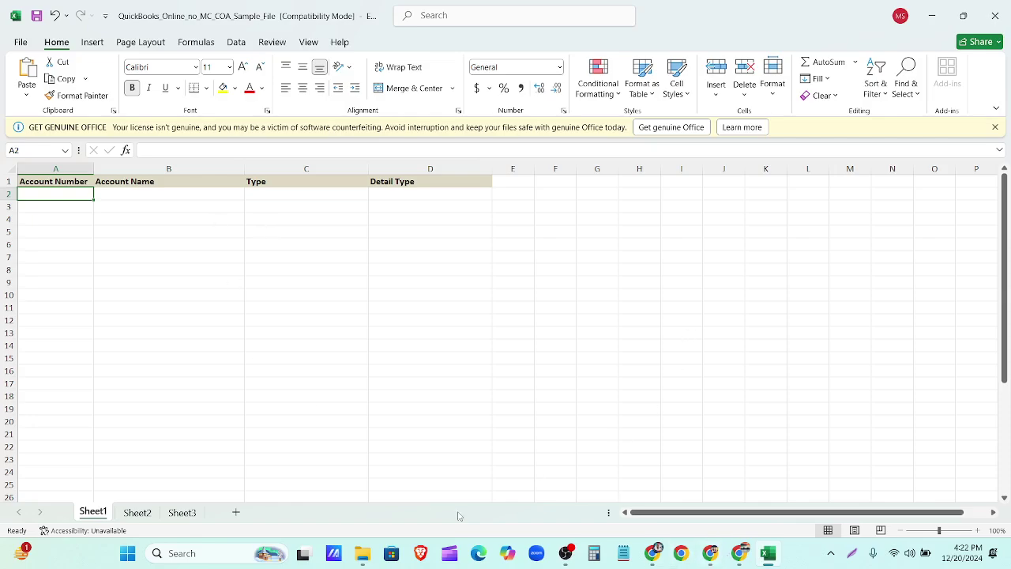
click(362, 553)
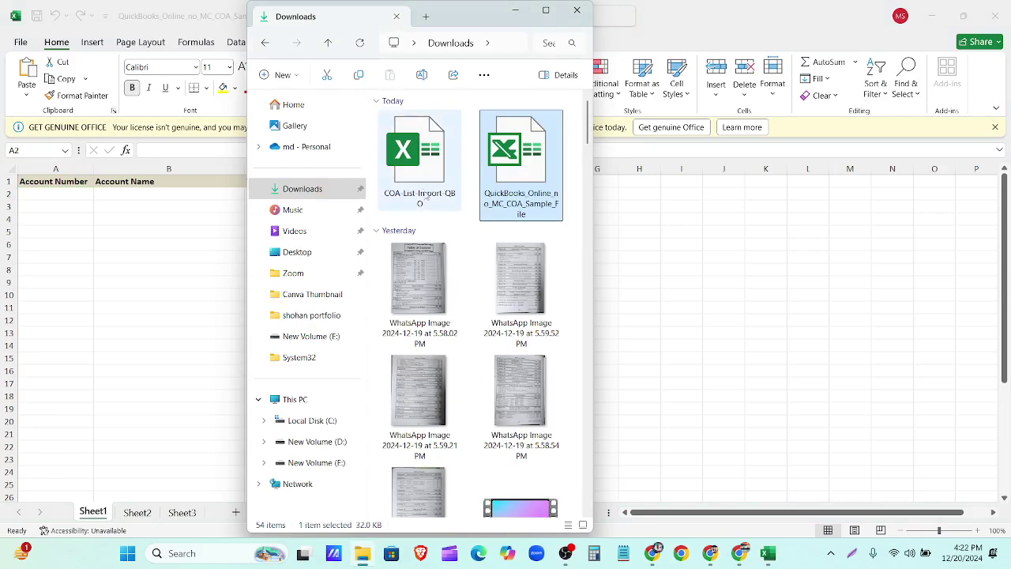
double_click(515, 188)
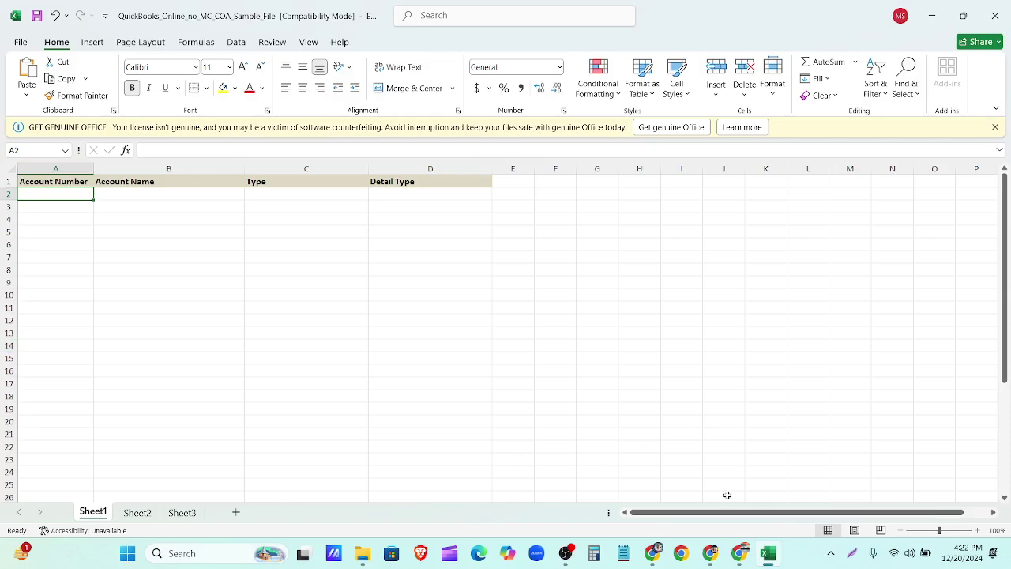
Step: Open the COA-List-Import-QBO workbook from Downloads and copy its account rows, A2 to D15
click(365, 552)
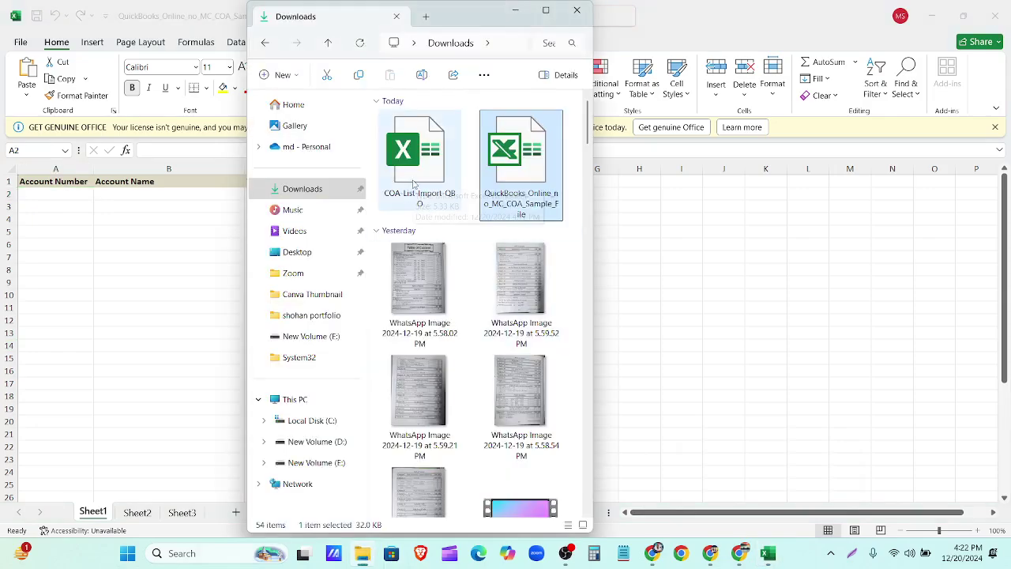
click(413, 184)
double_click(414, 184)
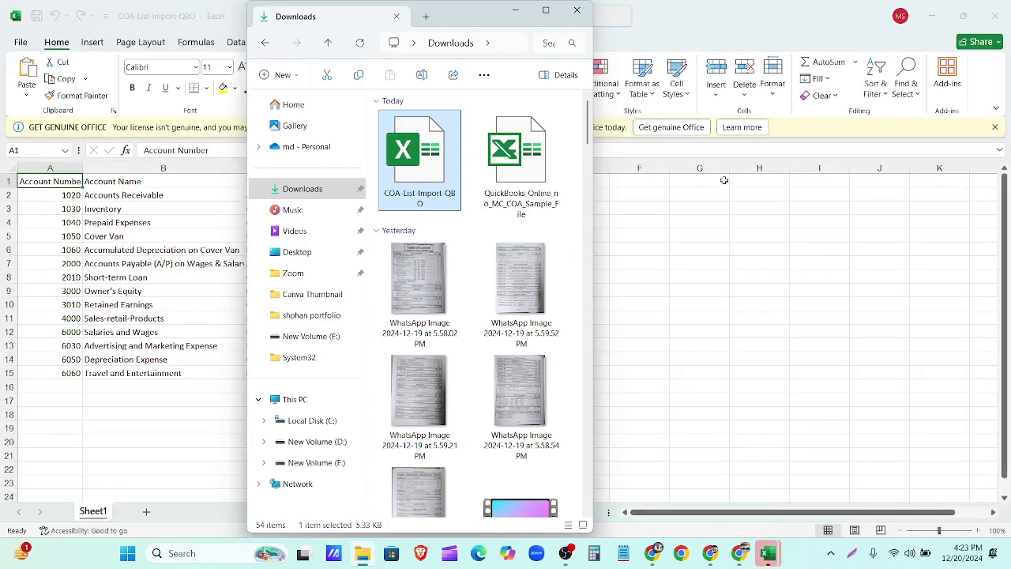
click(74, 194)
drag(74, 194, 429, 381)
key(ctrl+c)
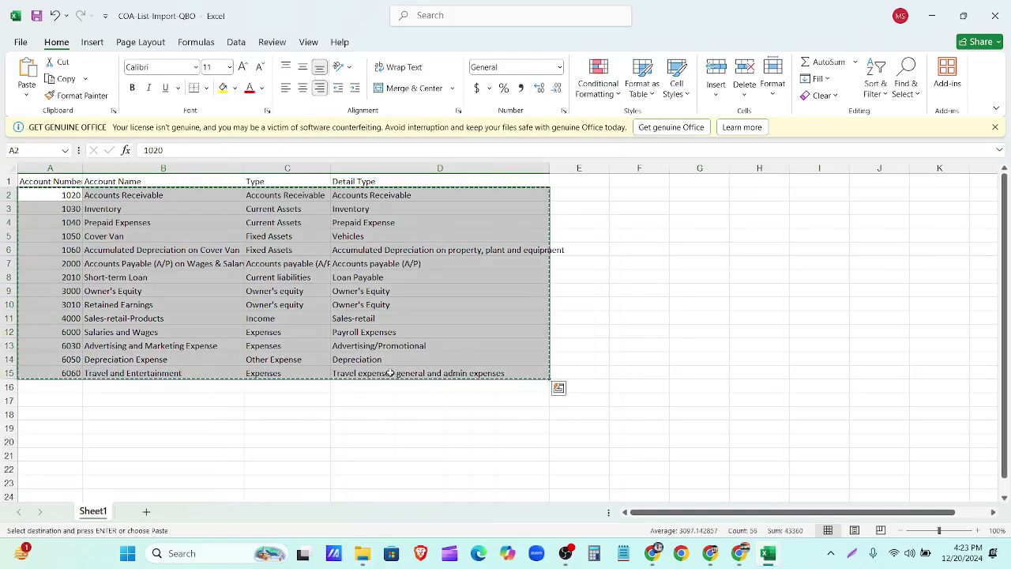
Step: Paste the copied accounts into the sample file starting at A2, and widen columns B and D to fit the text
click(935, 17)
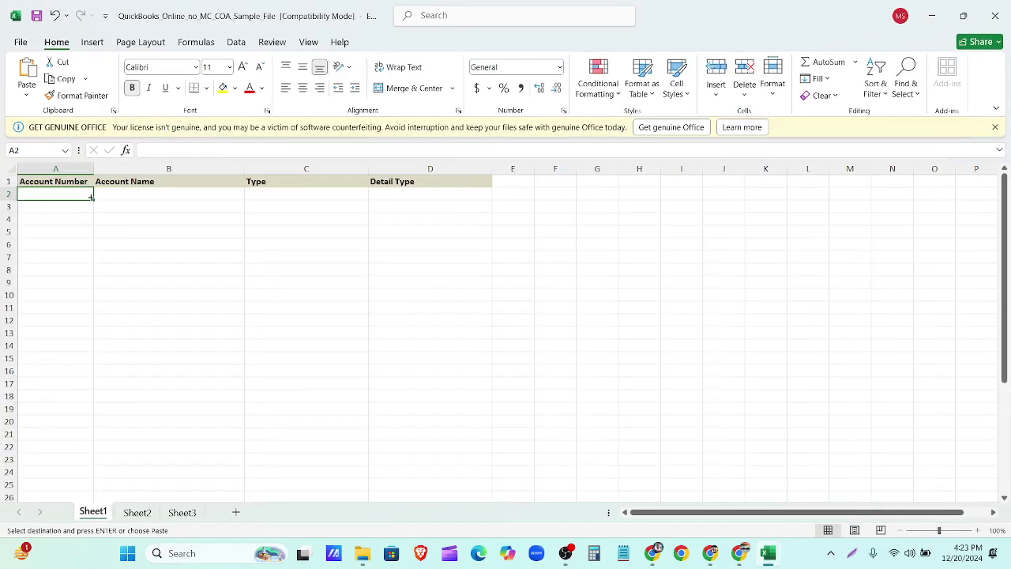
key(ctrl+v)
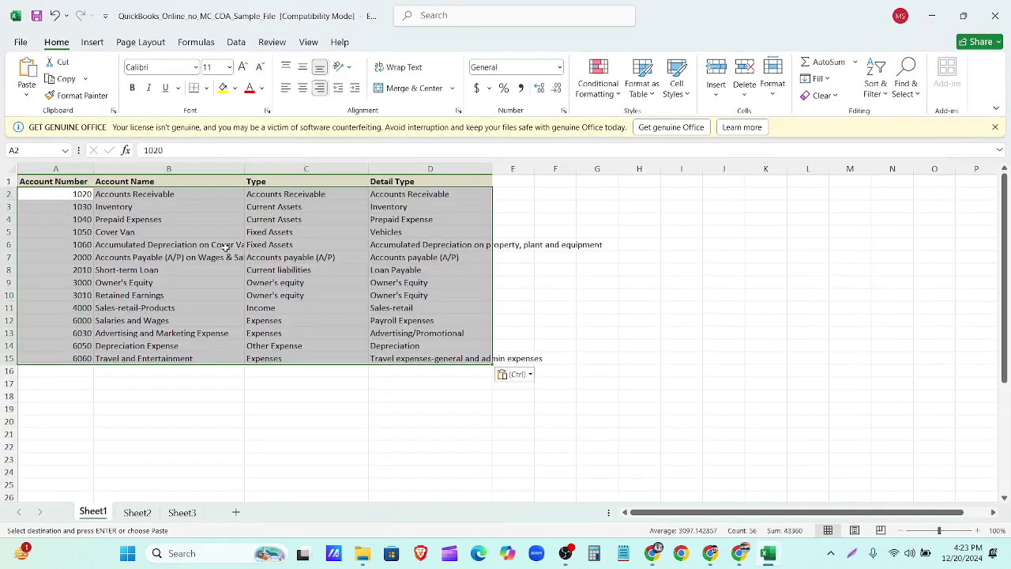
drag(492, 169, 610, 169)
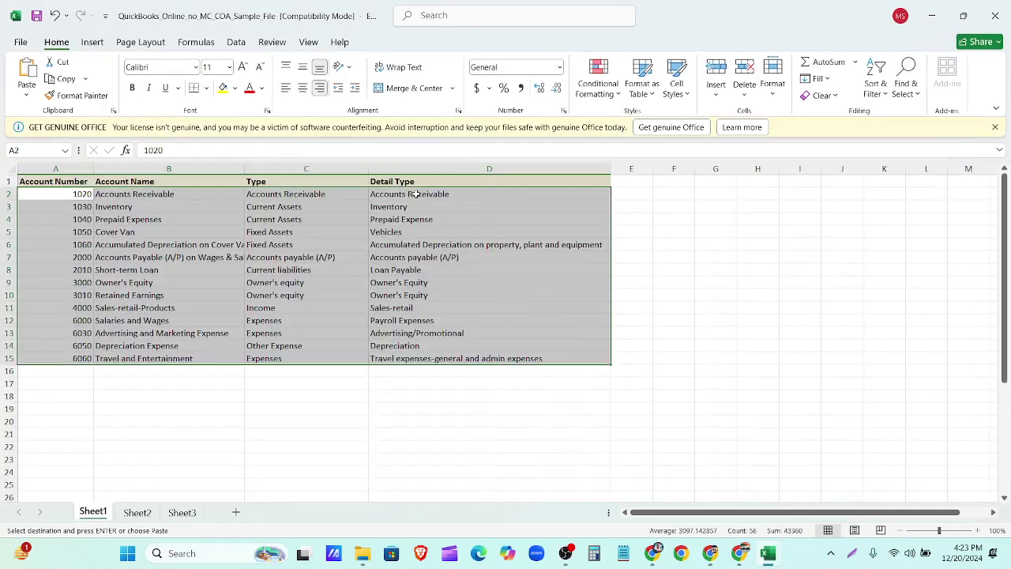
drag(247, 166, 263, 166)
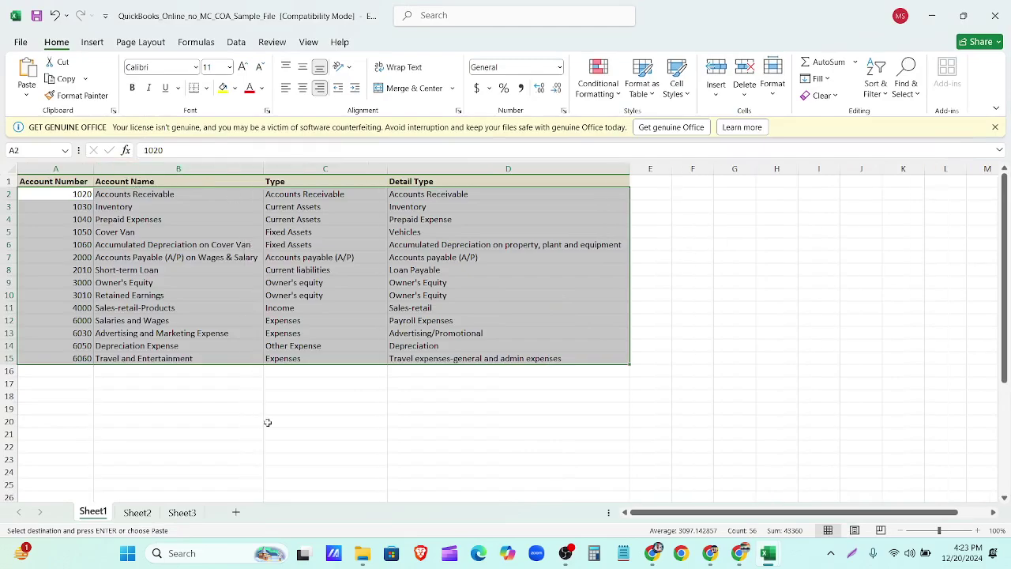
Step: Save the filled QuickBooks_Online_no_MC_COA_Sample_File in its current format, close the workbook and return to the Import accounts page
click(199, 444)
click(40, 16)
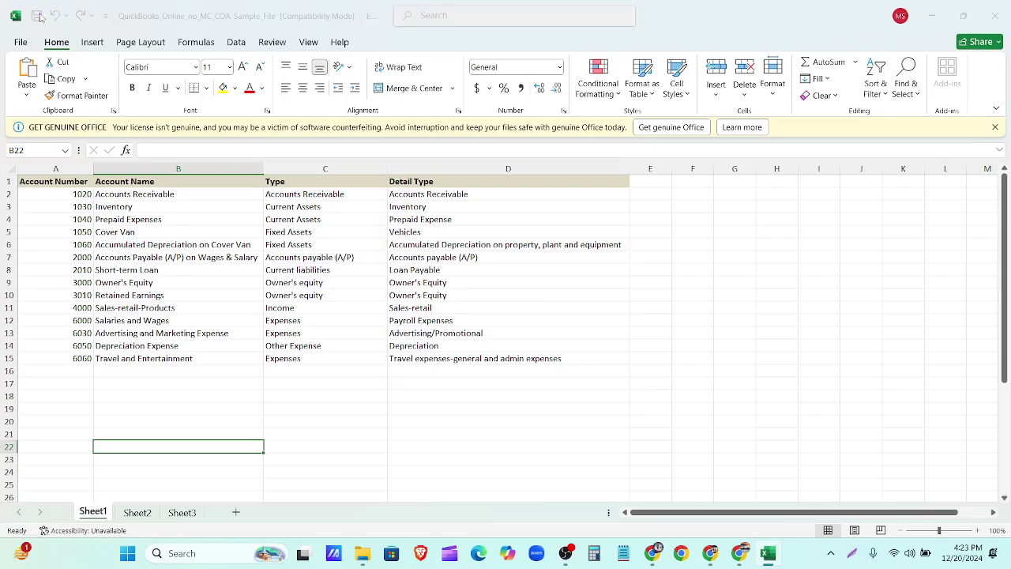
click(558, 360)
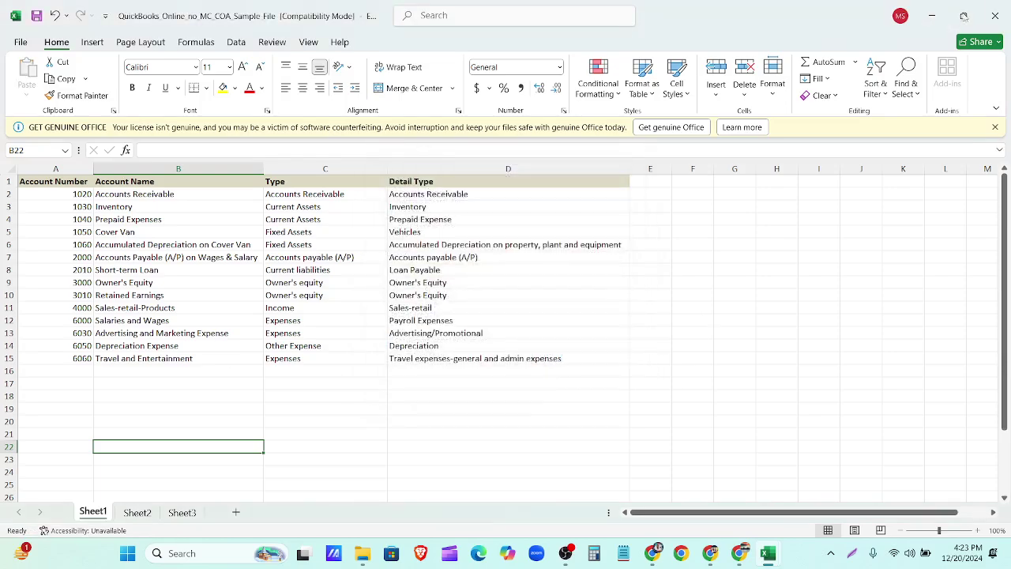
click(989, 22)
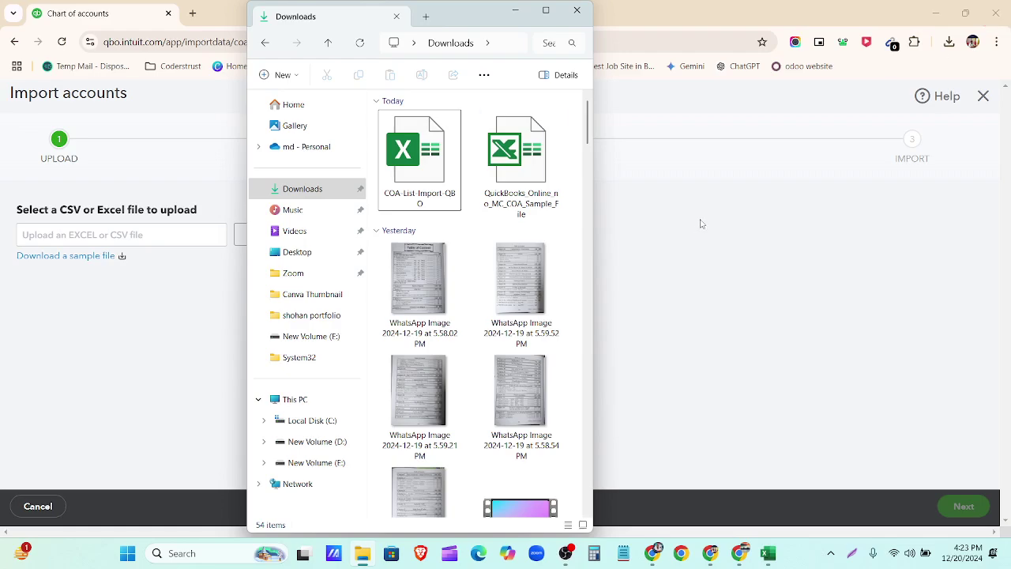
key(Escape)
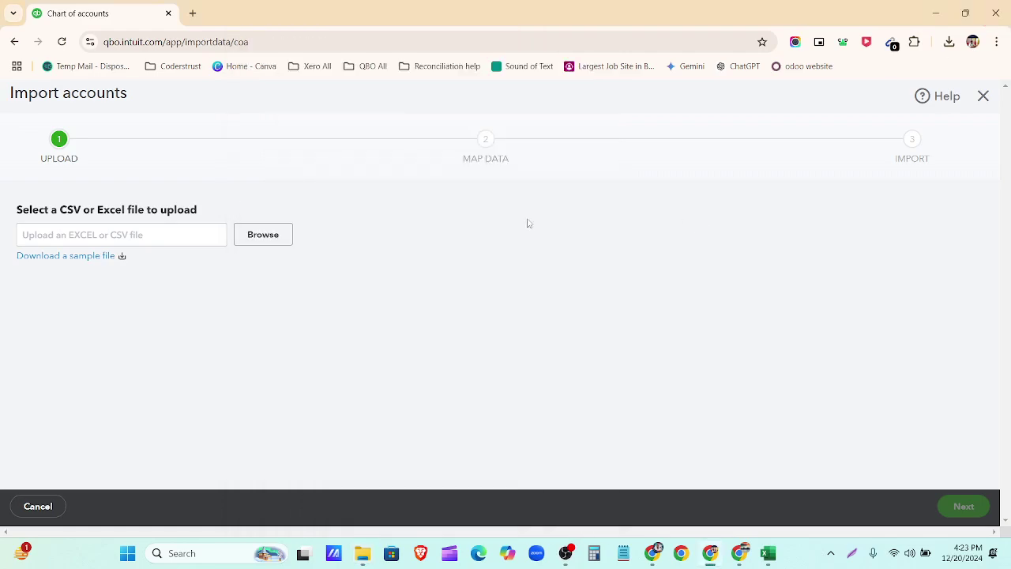
Step: Upload QuickBooks_Online_no_MC_COA_Sample_File from Downloads as the accounts file and proceed to the field mapping
click(258, 241)
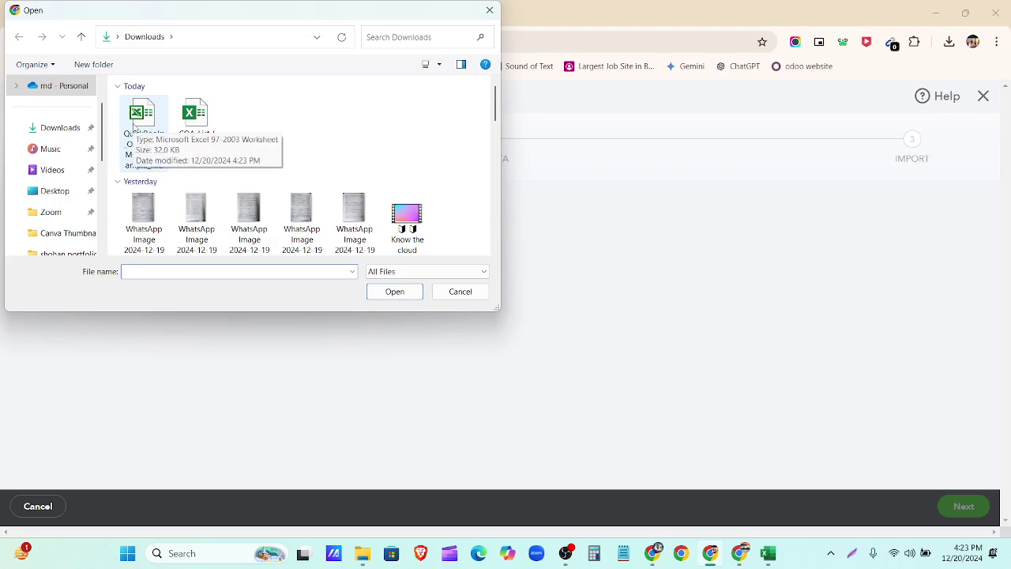
click(162, 133)
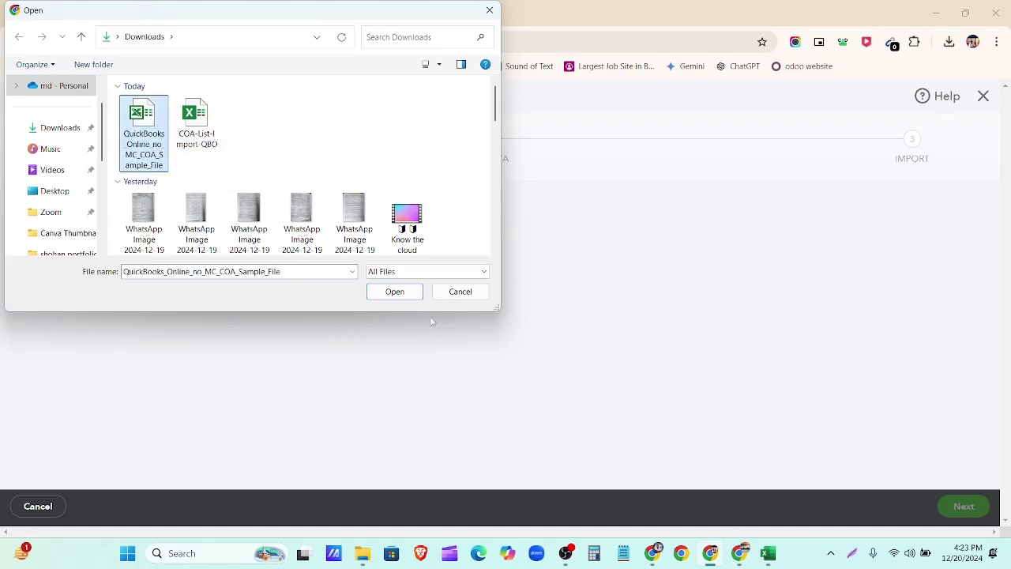
click(402, 293)
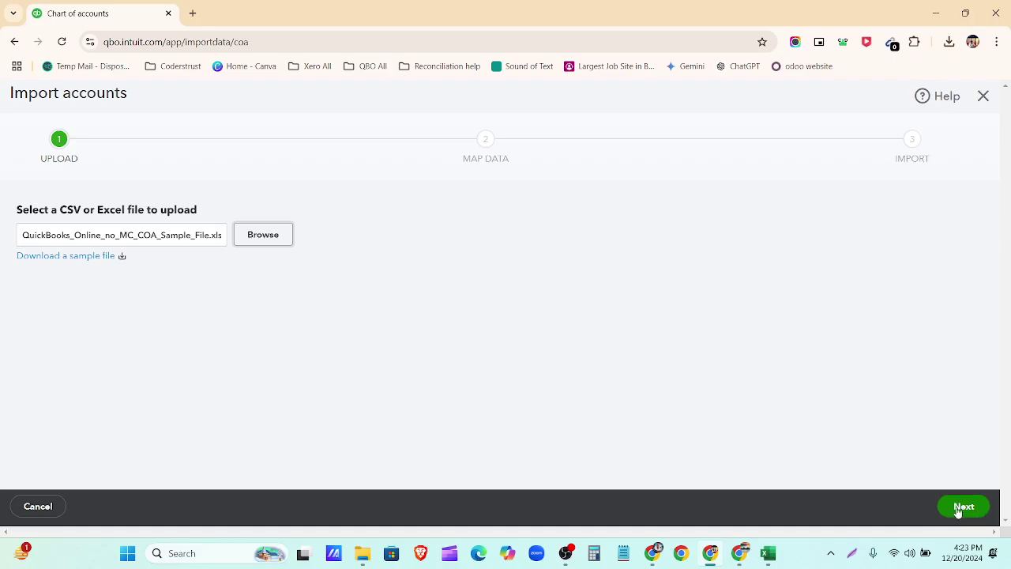
click(964, 507)
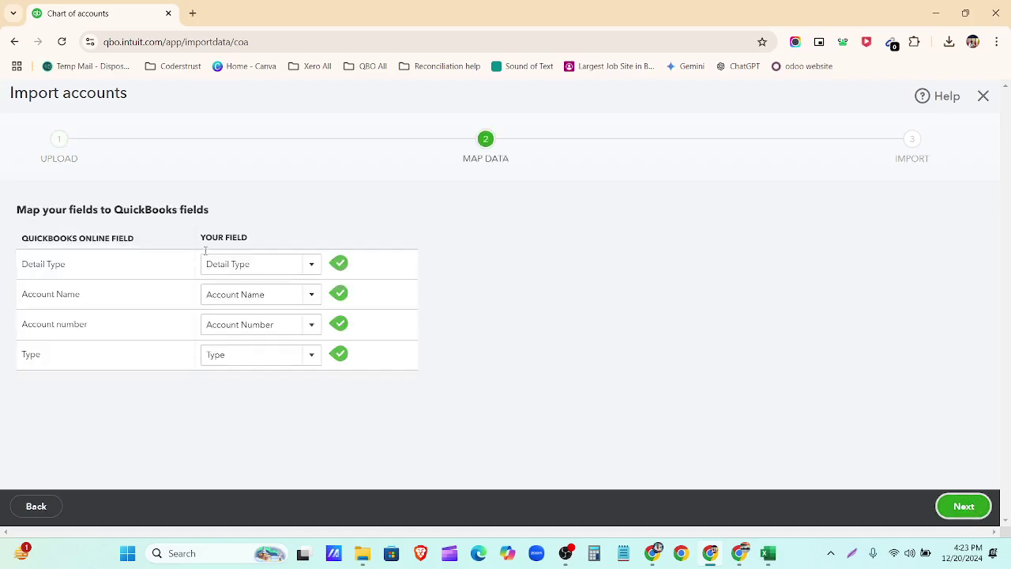
Step: Start a screen capture of the mapping page and outline the QuickBooks Online Field and Your Field columns with red rectangles
click(852, 553)
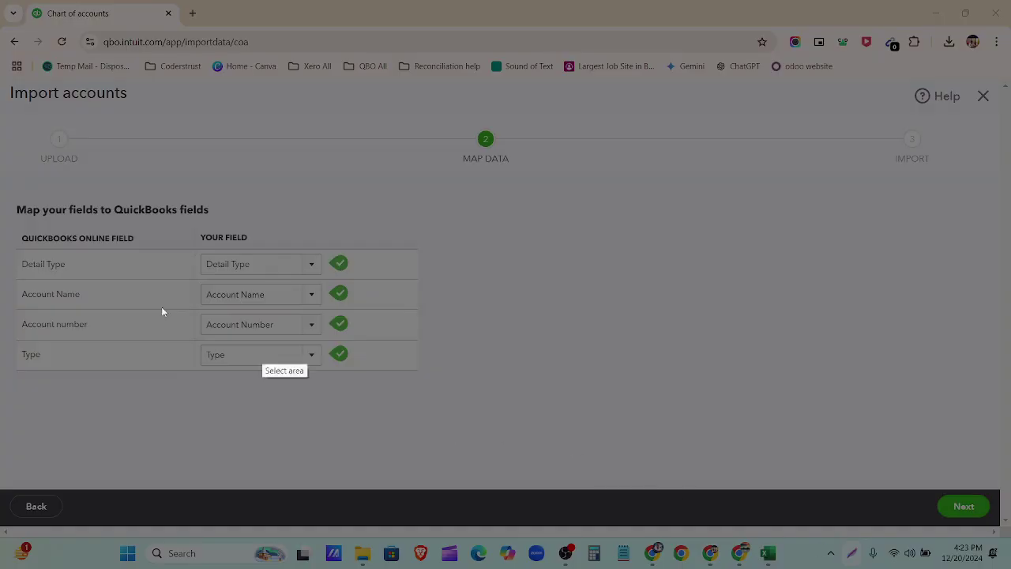
drag(3, 66, 1010, 531)
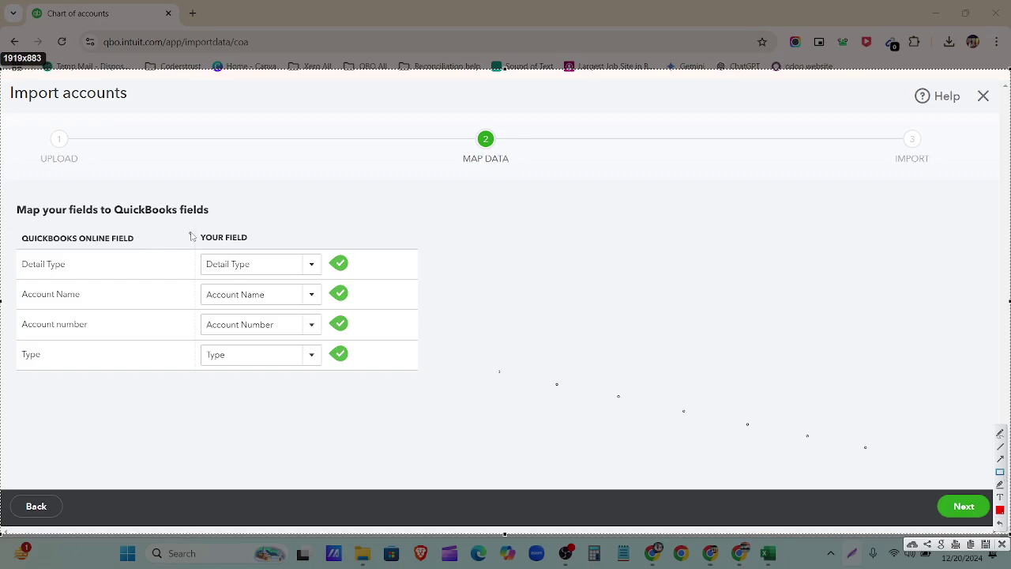
drag(192, 222, 327, 393)
drag(13, 227, 151, 391)
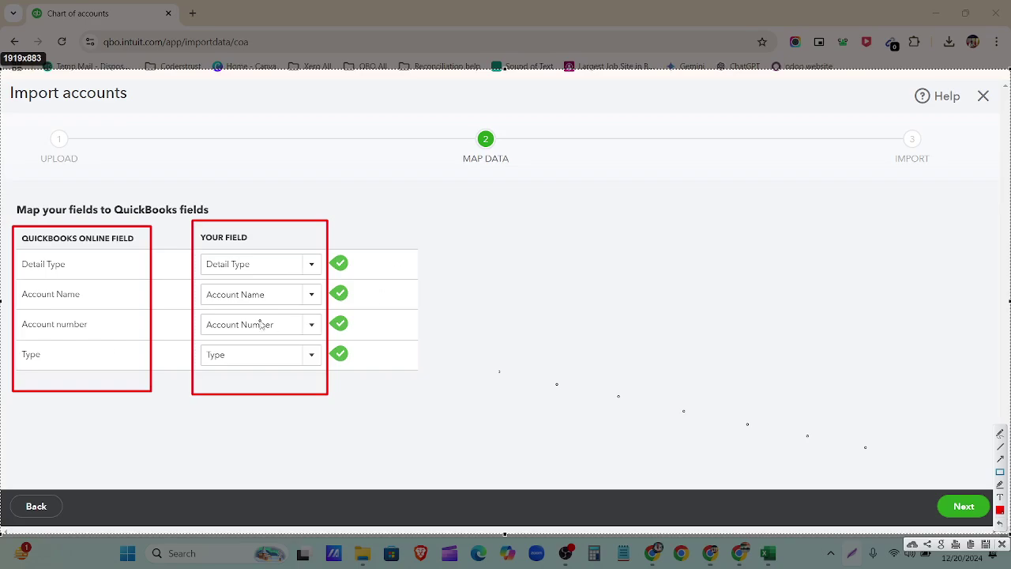
Step: Draw red arrows from Detail Type, Account Name, Account number and Type to their matching entries under Your Field
click(998, 460)
drag(133, 264, 201, 267)
drag(116, 294, 204, 298)
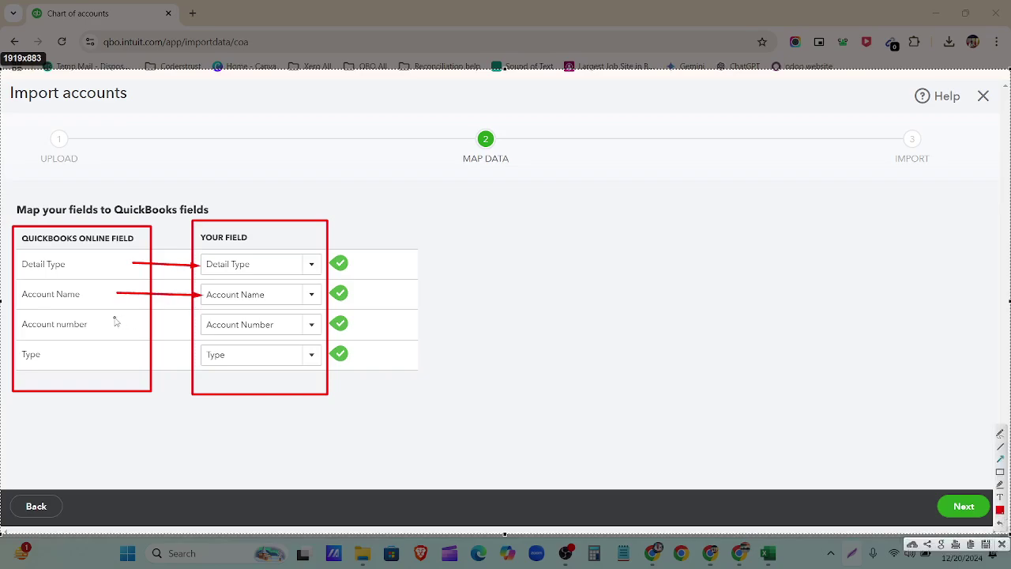
drag(114, 323, 204, 324)
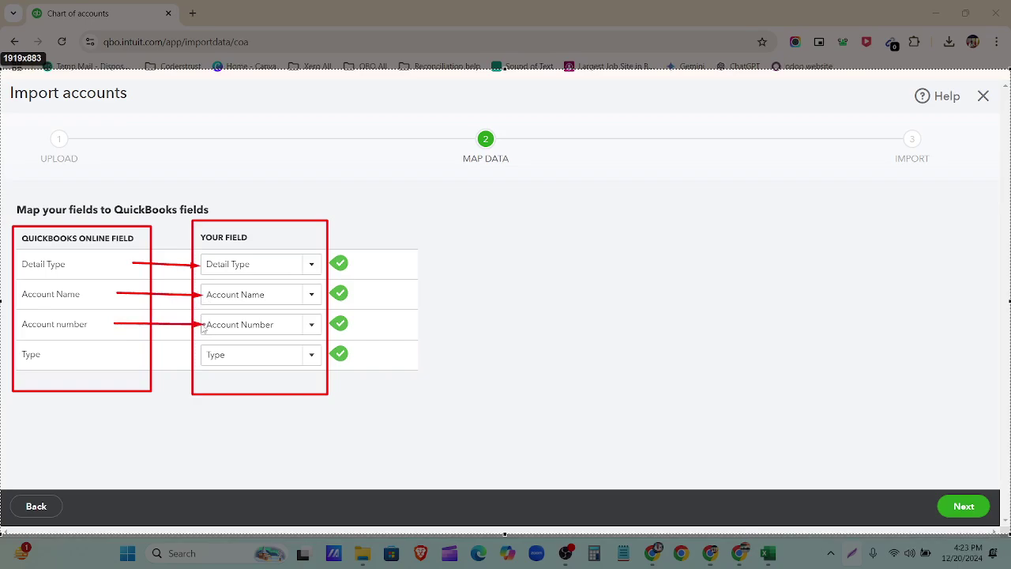
drag(102, 356, 197, 355)
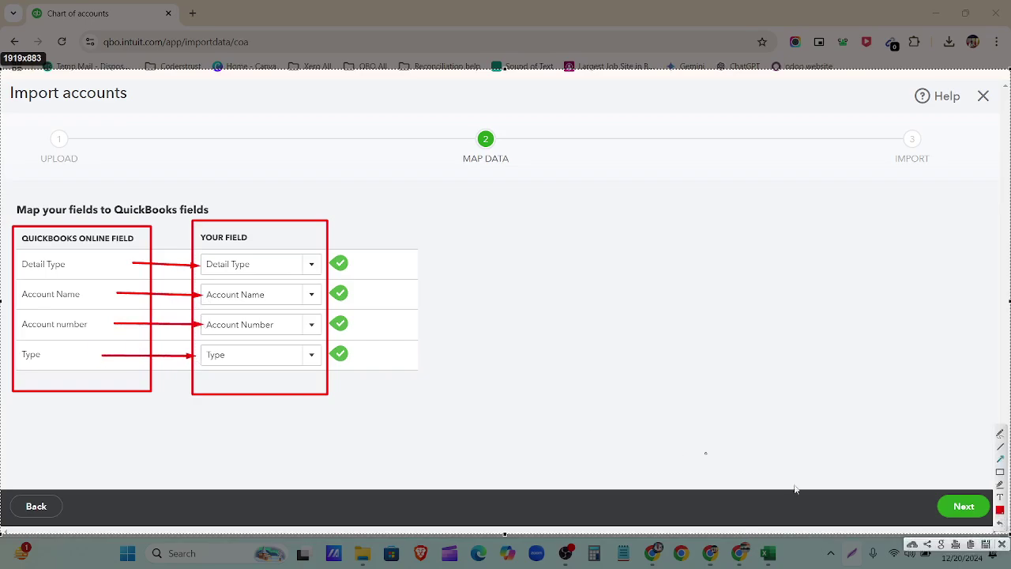
Step: Outline the check marks beside the mapped fields and the Your Field column again, and discard the annotated capture
click(1000, 472)
drag(331, 237, 368, 386)
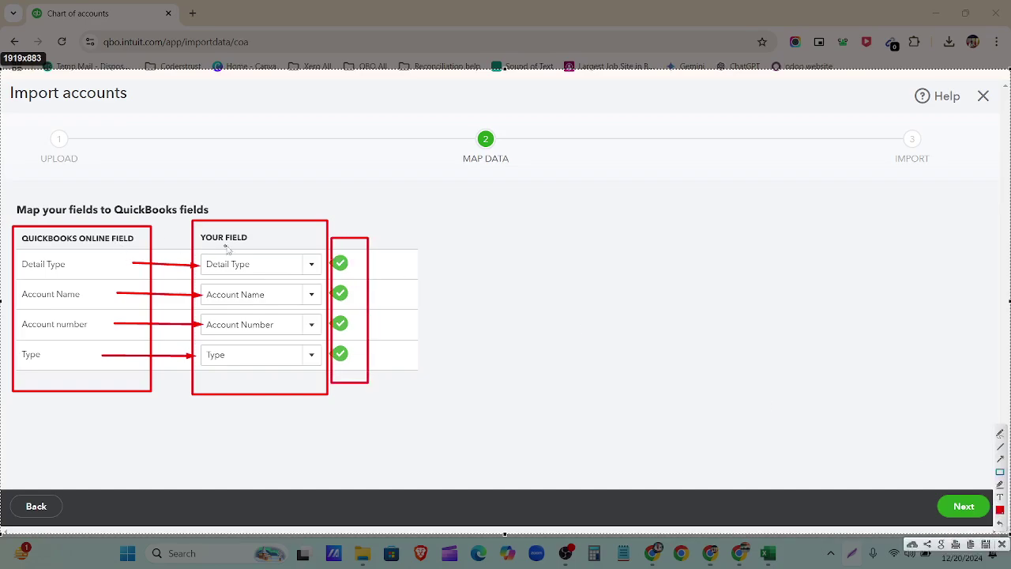
drag(192, 221, 330, 399)
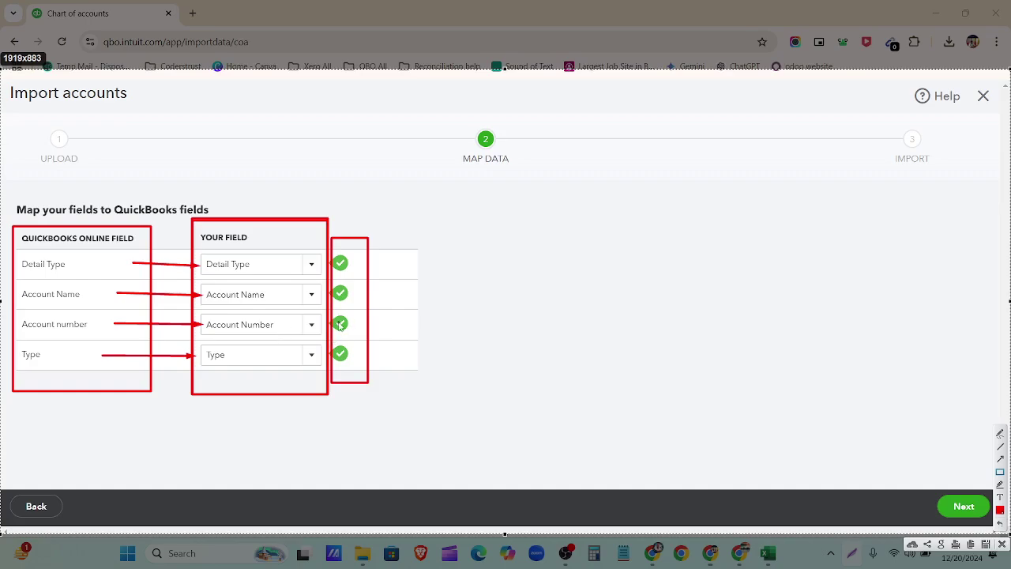
drag(335, 319, 353, 327)
click(1001, 544)
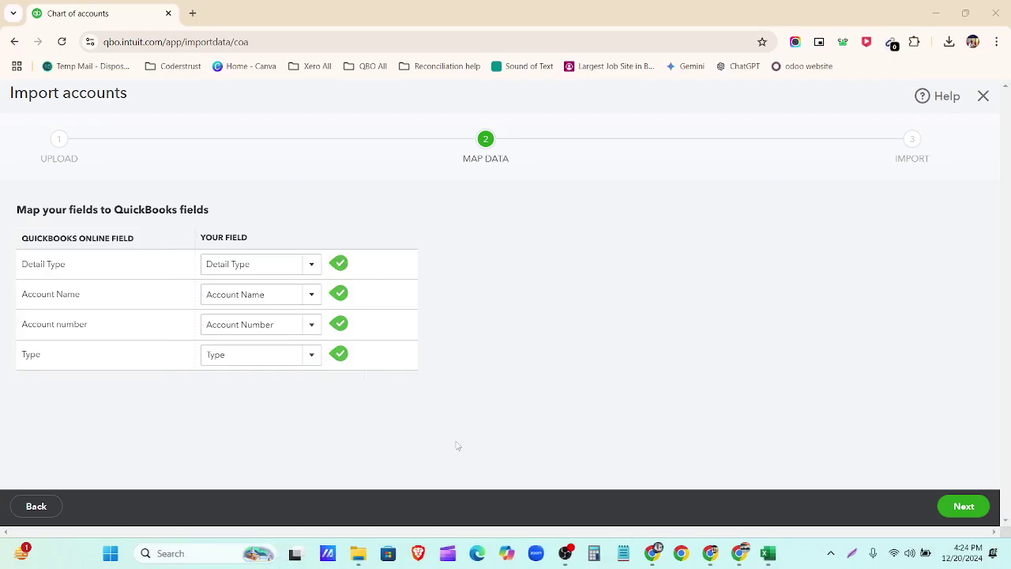
Step: Accept the field mapping and import all the listed accounts
click(956, 506)
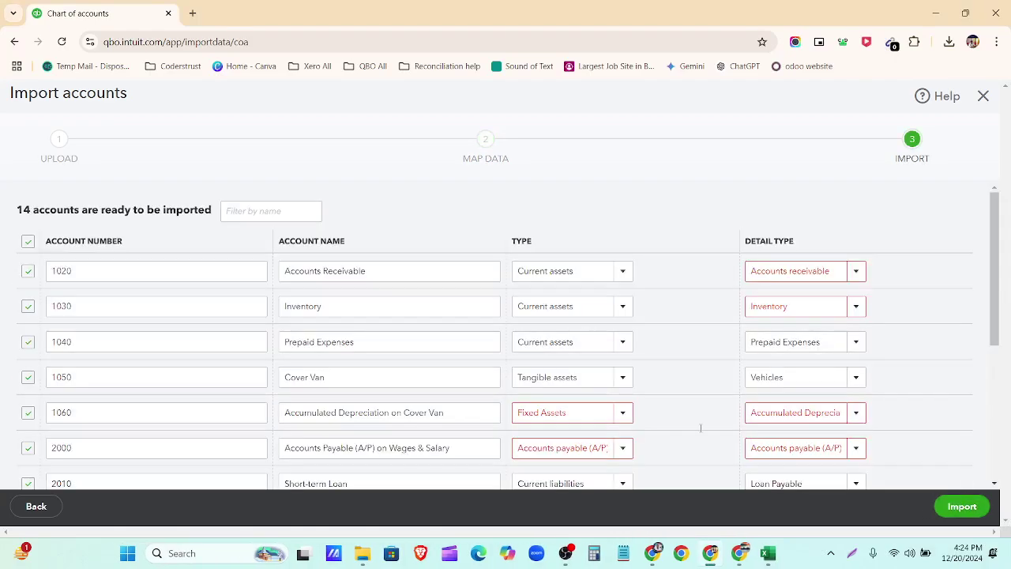
drag(4, 204, 212, 219)
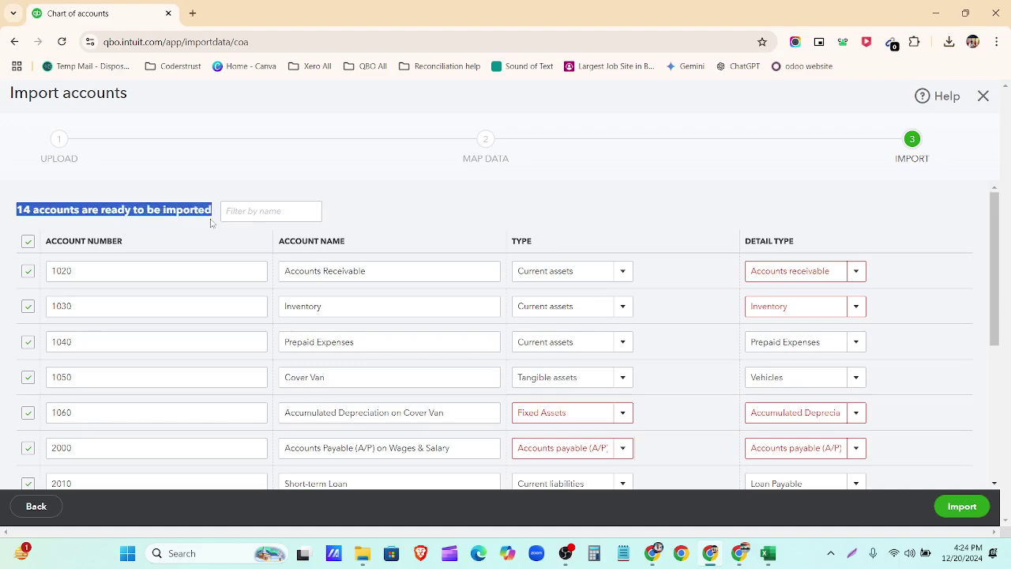
click(490, 212)
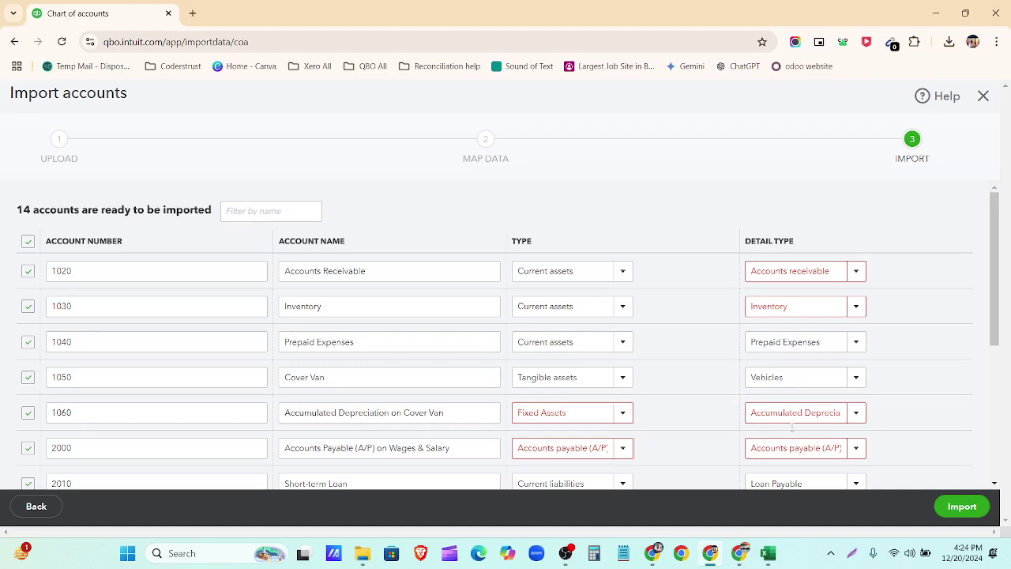
click(962, 511)
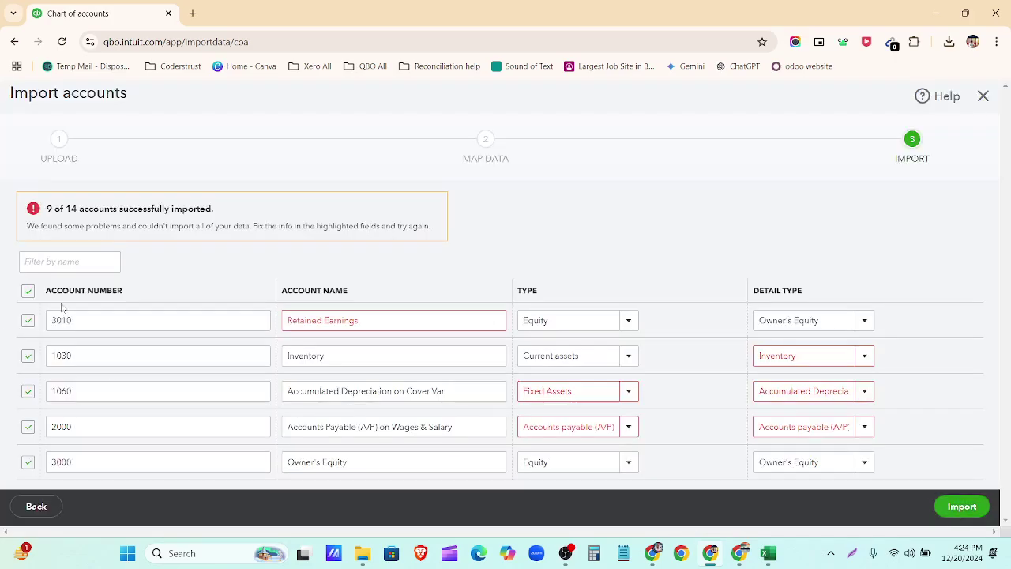
Step: Read the import result message, duplicate the Chart of accounts browser tab and return to the original tab
drag(46, 209, 230, 206)
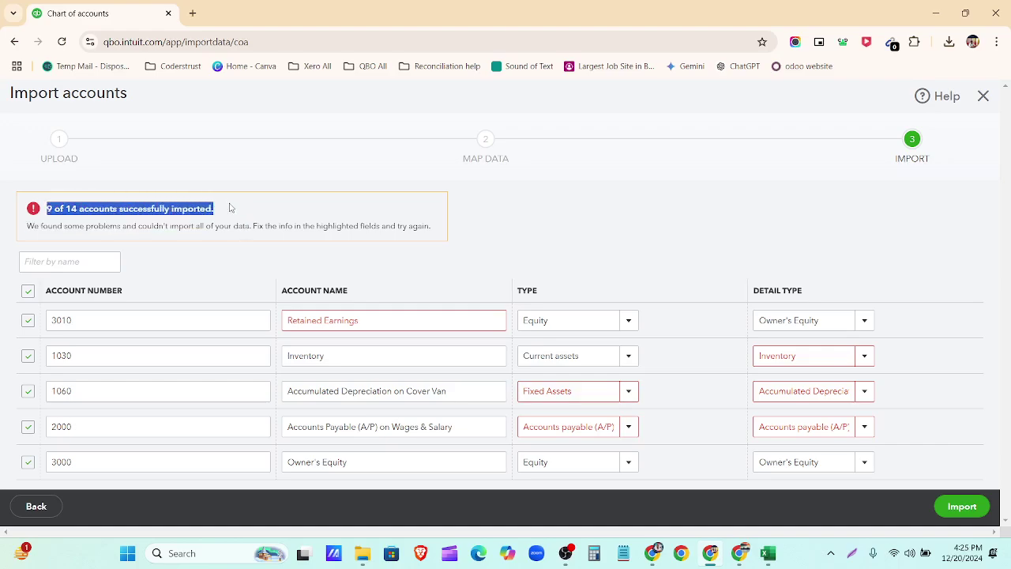
click(230, 207)
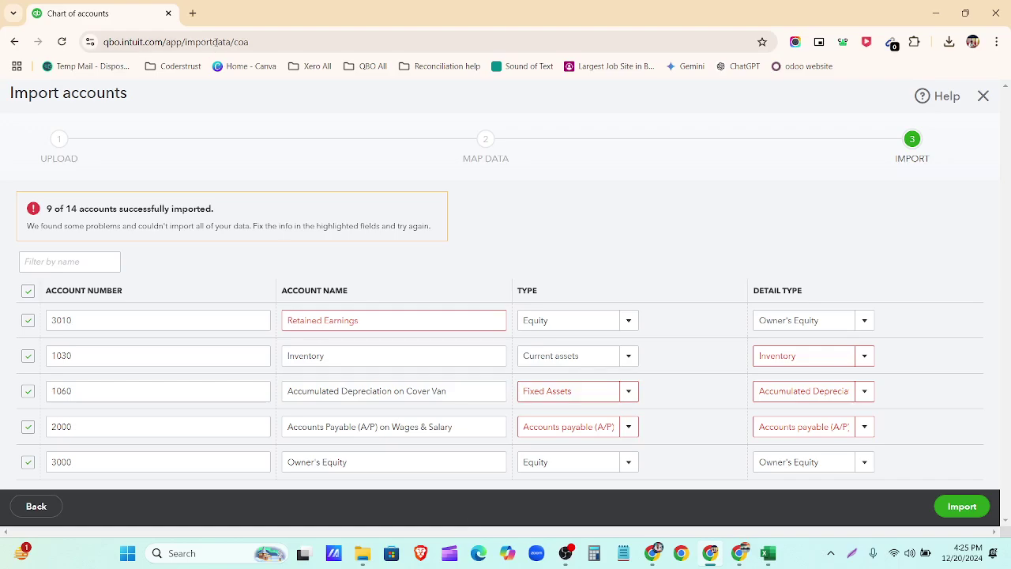
right_click(73, 15)
click(119, 132)
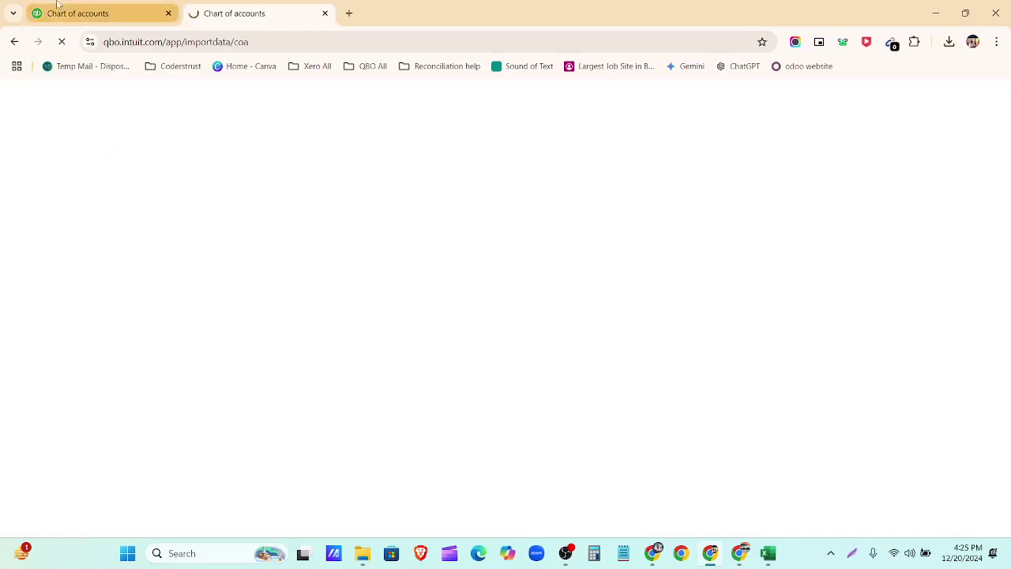
click(72, 14)
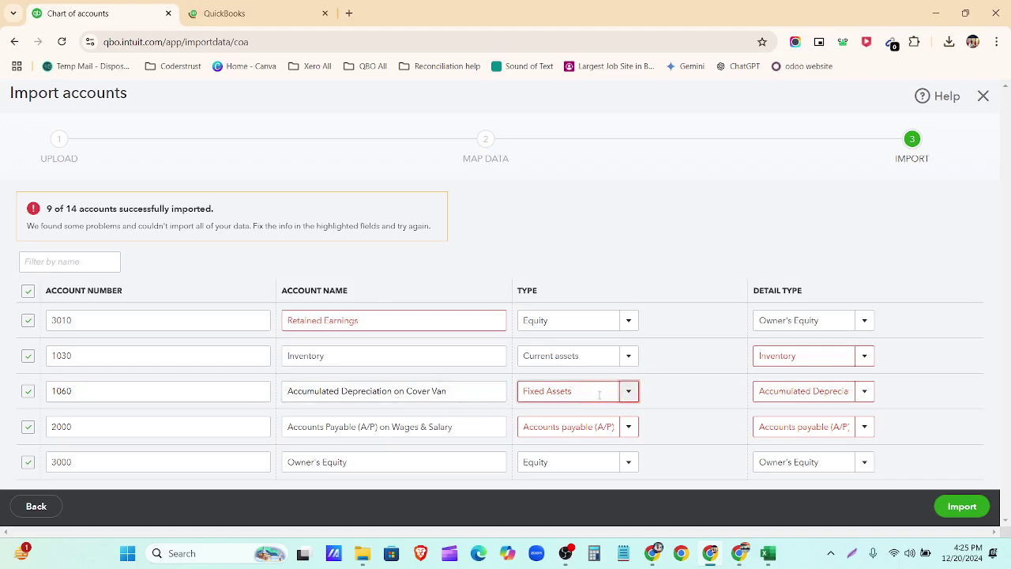
Step: Set the Accumulated Depreciation on Cover Van account's type to Tangible assets and its detail type to Accumulated Depreciation
click(629, 396)
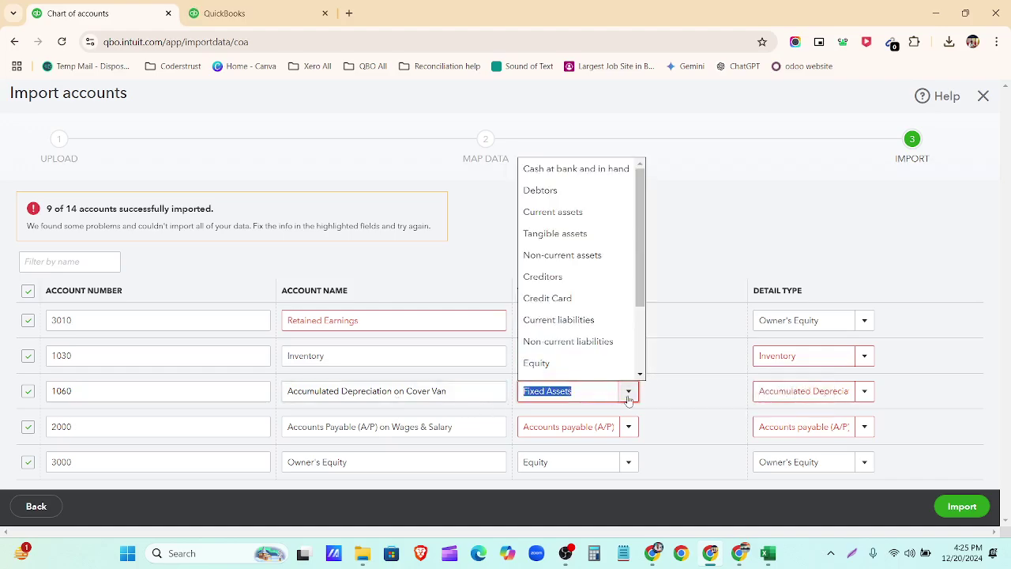
click(676, 390)
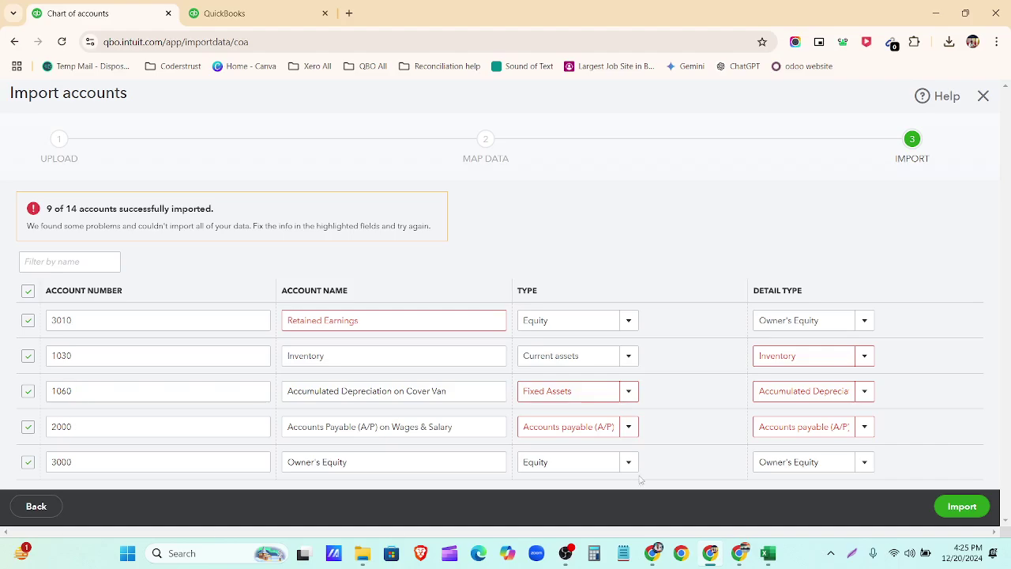
click(627, 393)
click(626, 392)
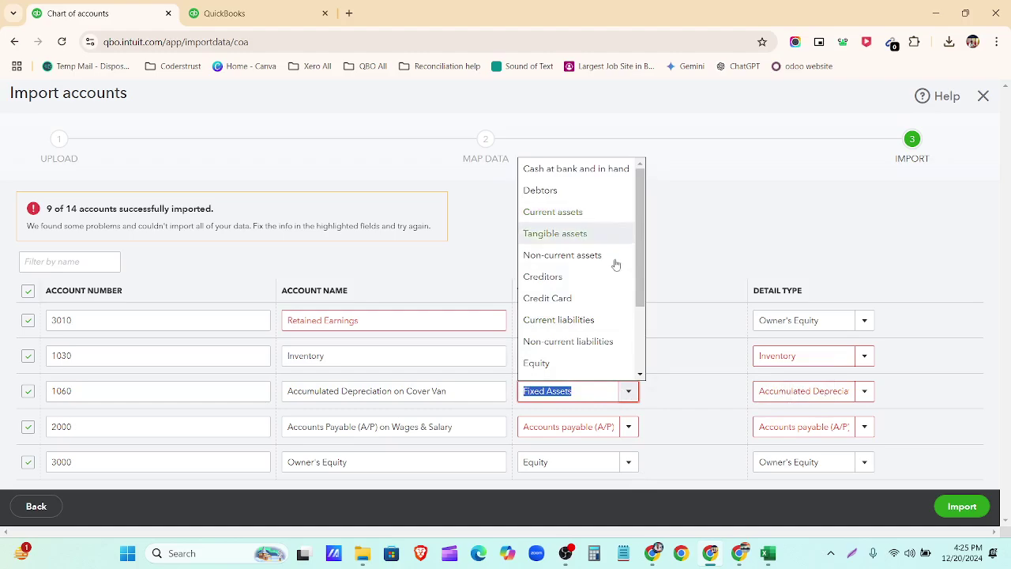
scroll(622, 363, down, 2)
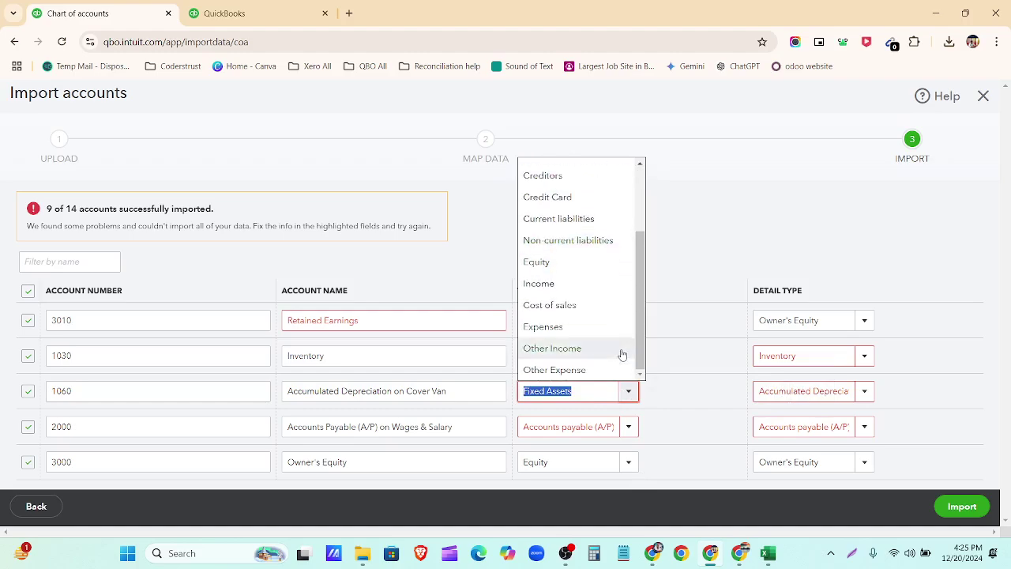
scroll(621, 355, up, 3)
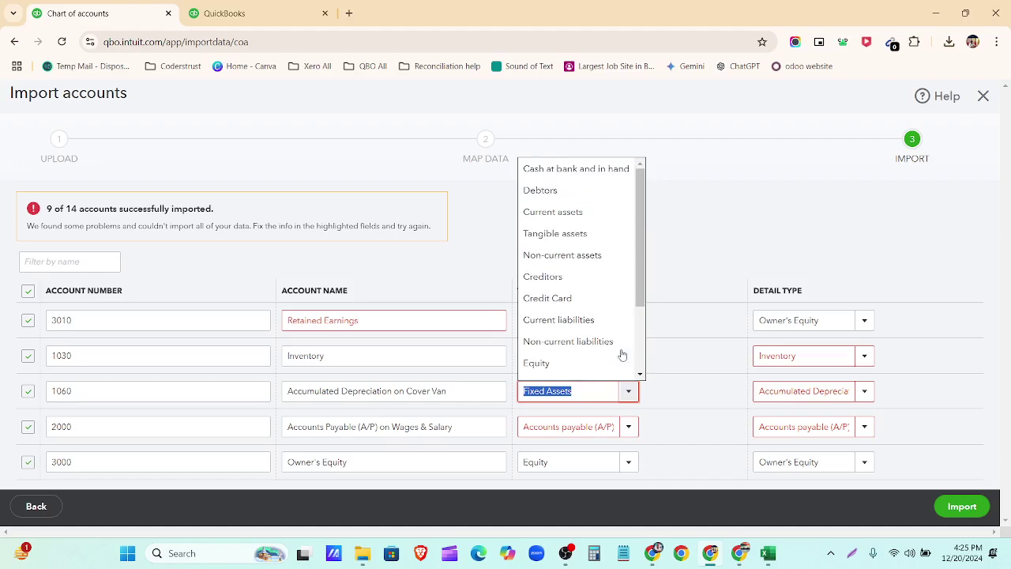
scroll(622, 355, down, 3)
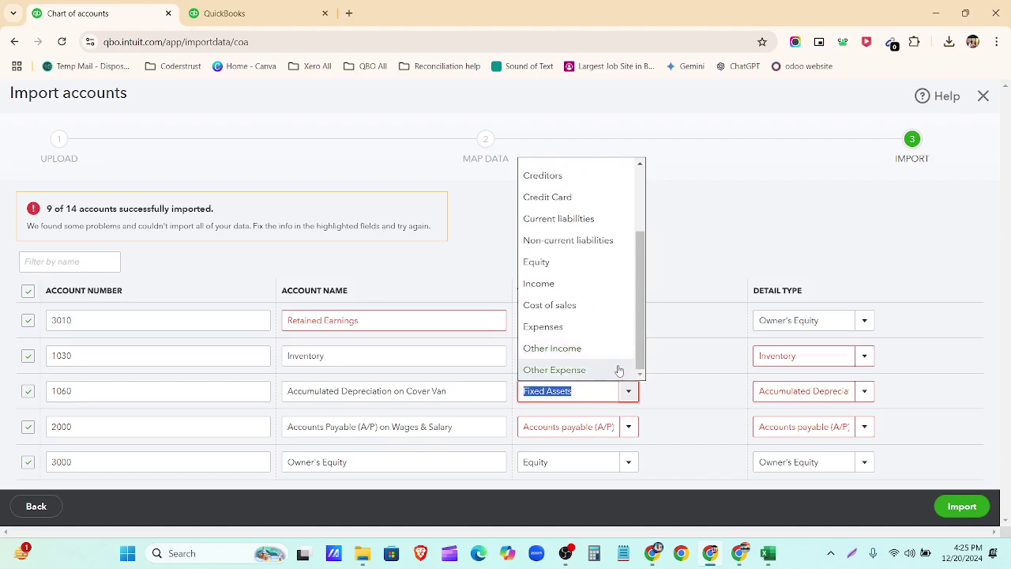
scroll(621, 365, up, 3)
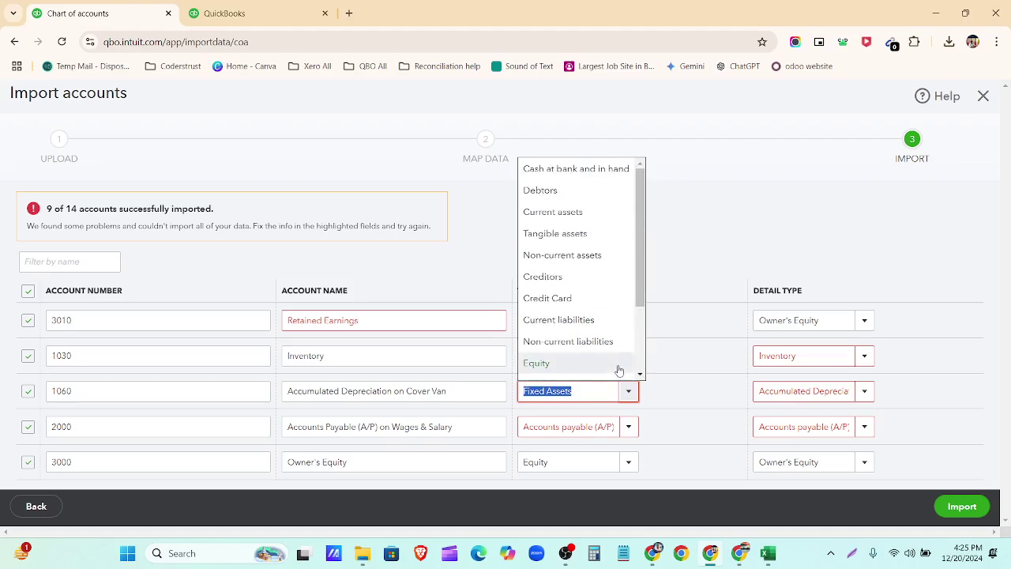
click(594, 235)
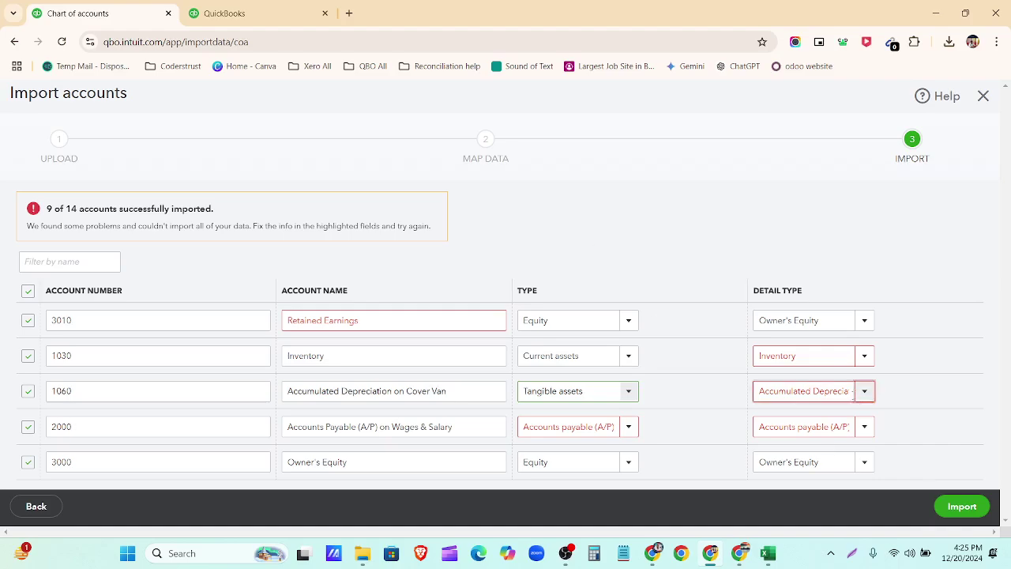
click(864, 392)
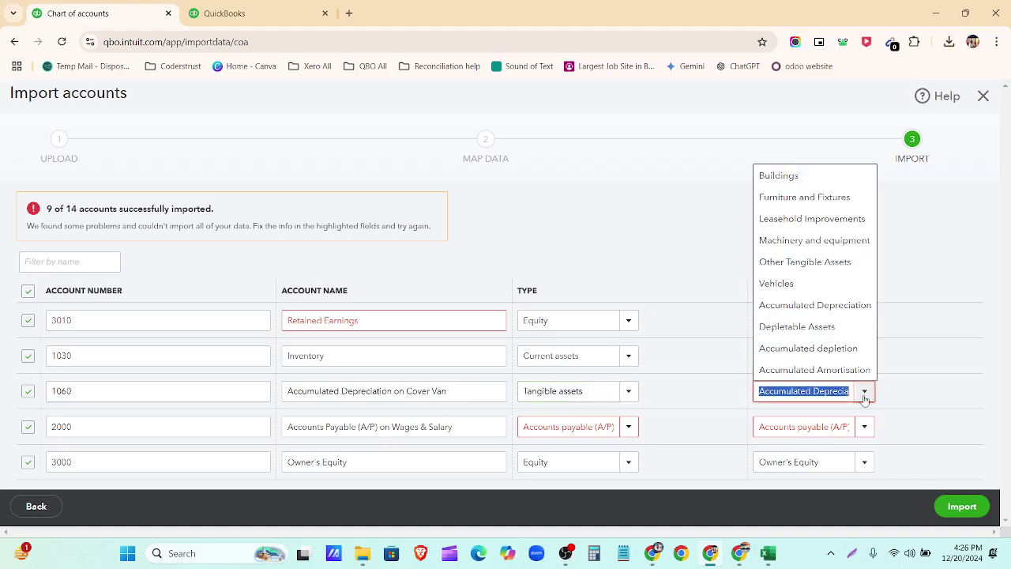
click(834, 304)
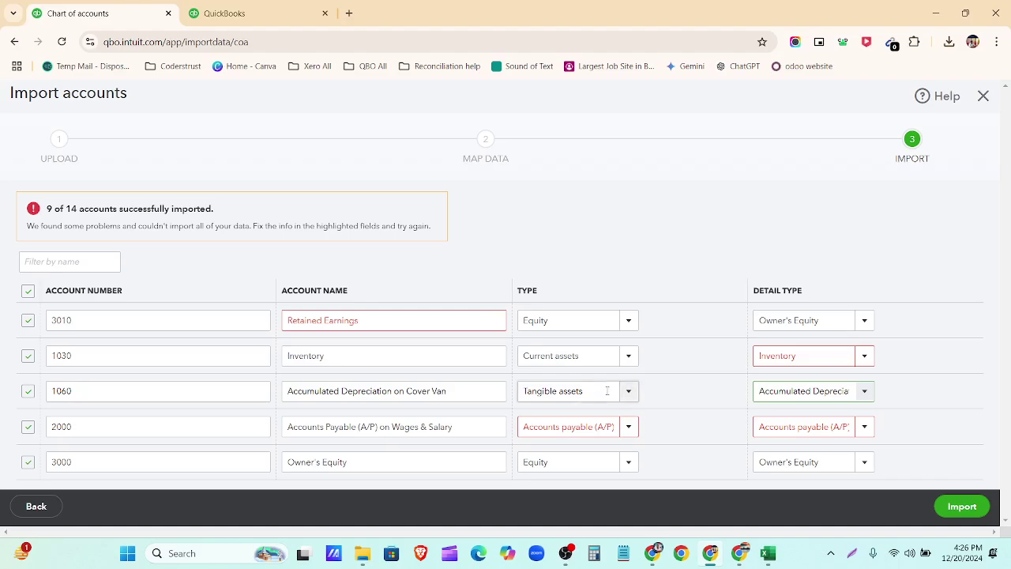
Step: Set the Accounts Payable (A/P) on Wages & Salary account's type to Current liabilities and its detail type to Current Liabilities
click(628, 432)
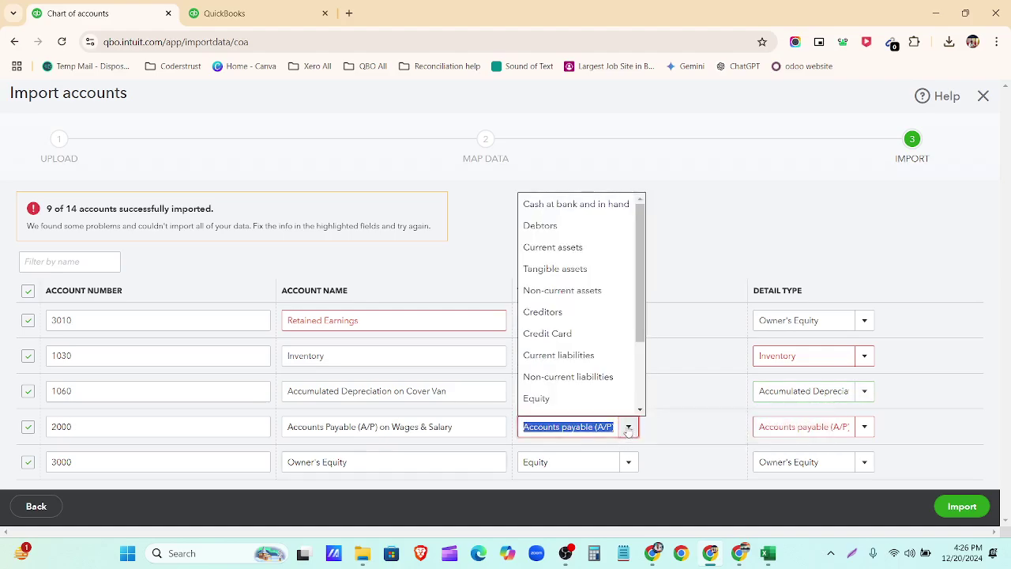
click(612, 358)
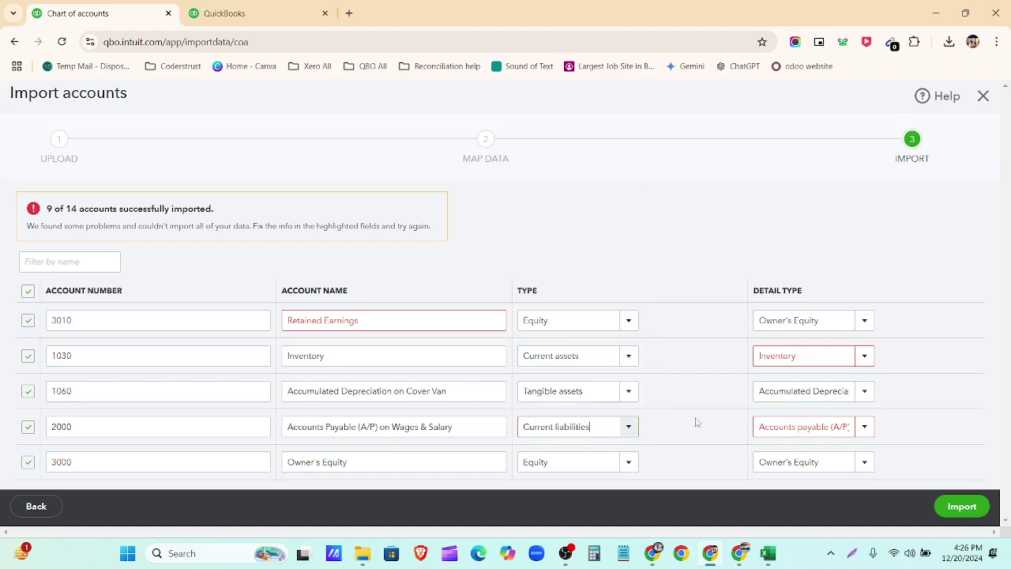
click(870, 428)
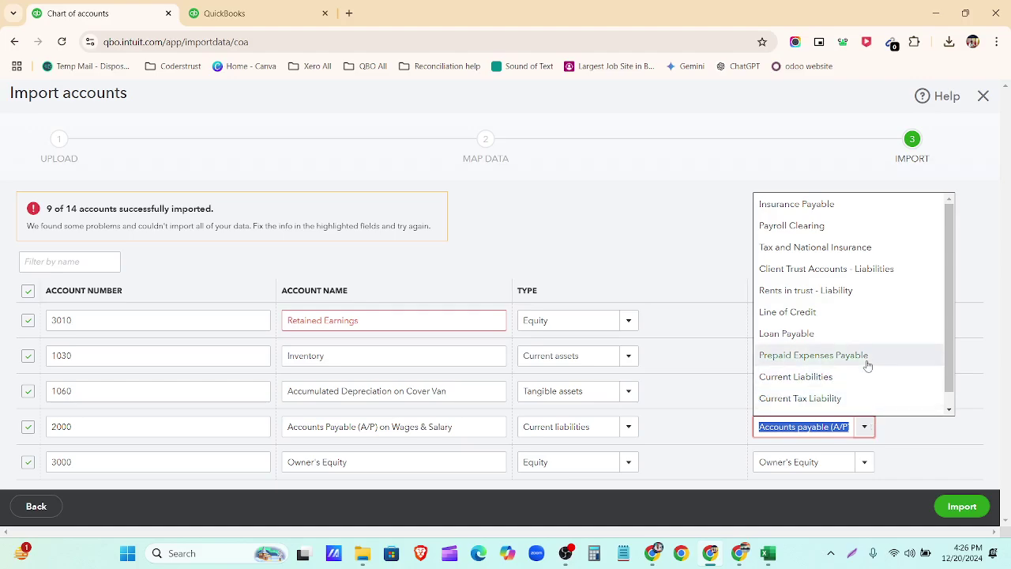
scroll(872, 372, down, 1)
scroll(872, 391, up, 1)
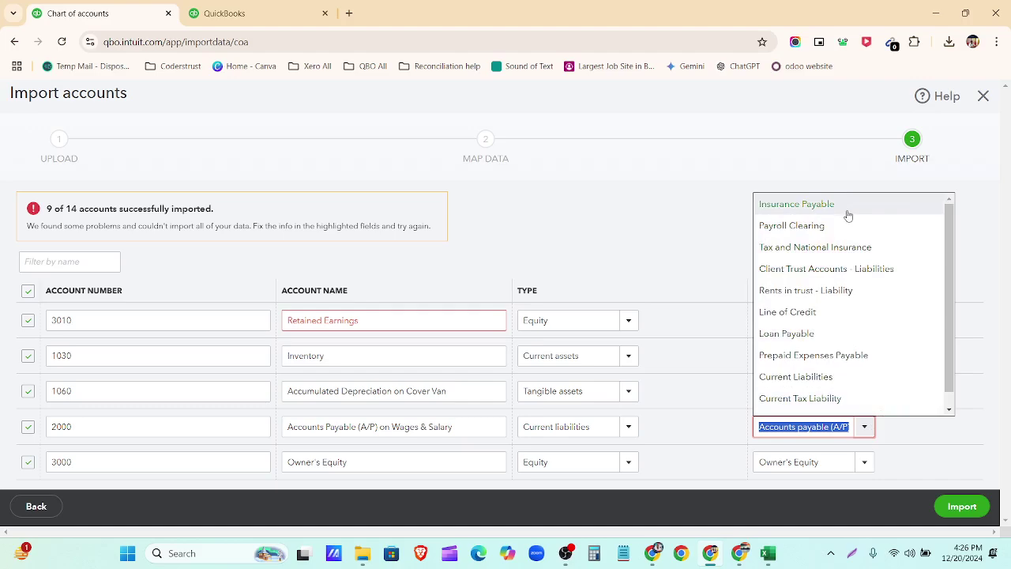
scroll(857, 382, down, 1)
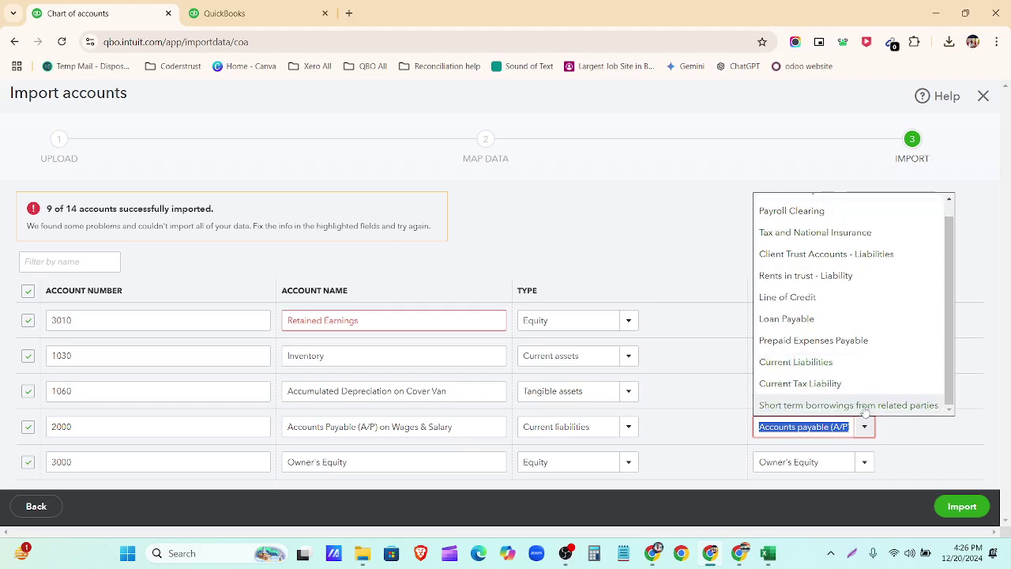
click(848, 365)
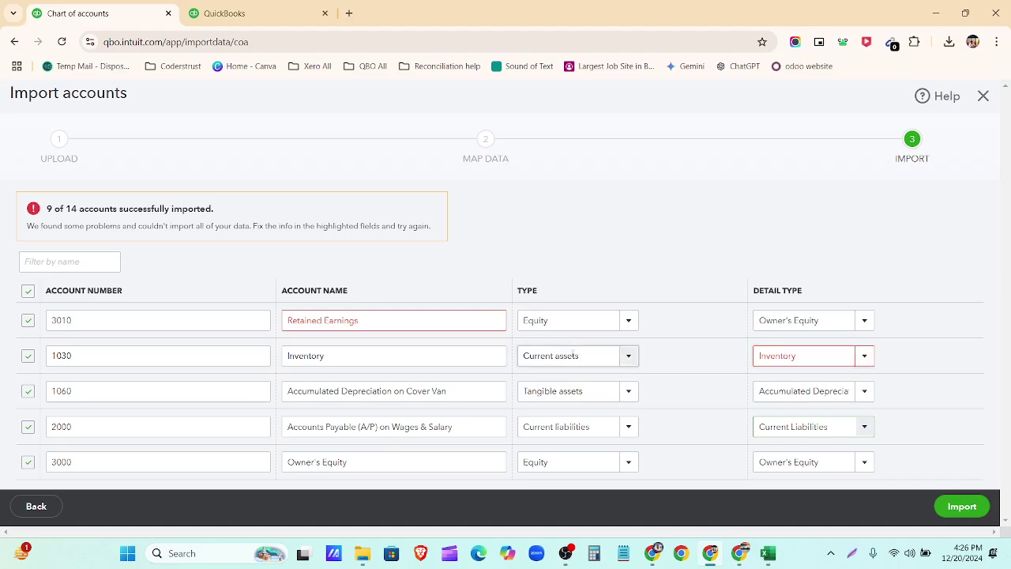
Step: Set the Inventory account's detail type to Stock and import the remaining accounts again
click(866, 360)
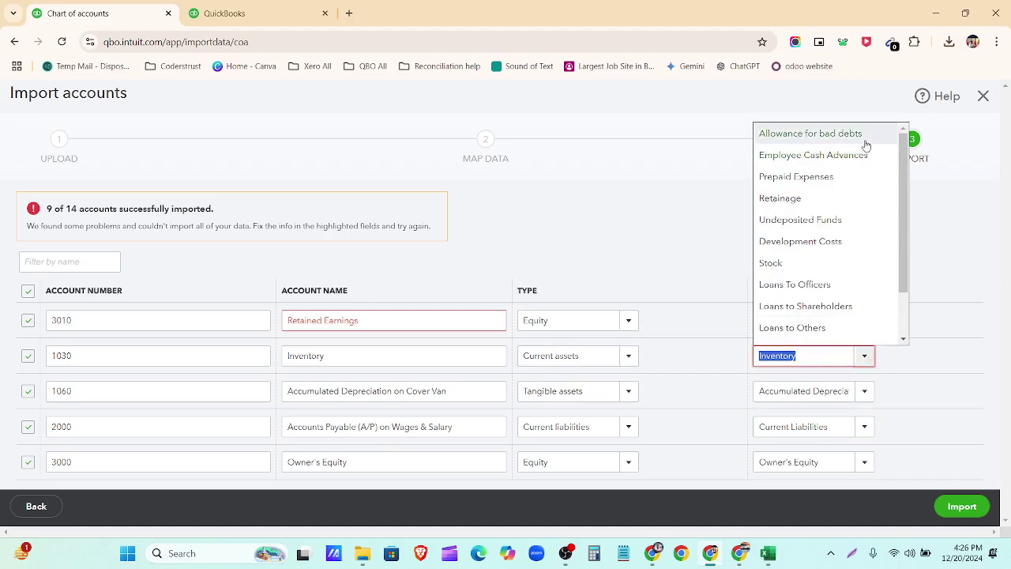
scroll(850, 182, down, 1)
click(819, 205)
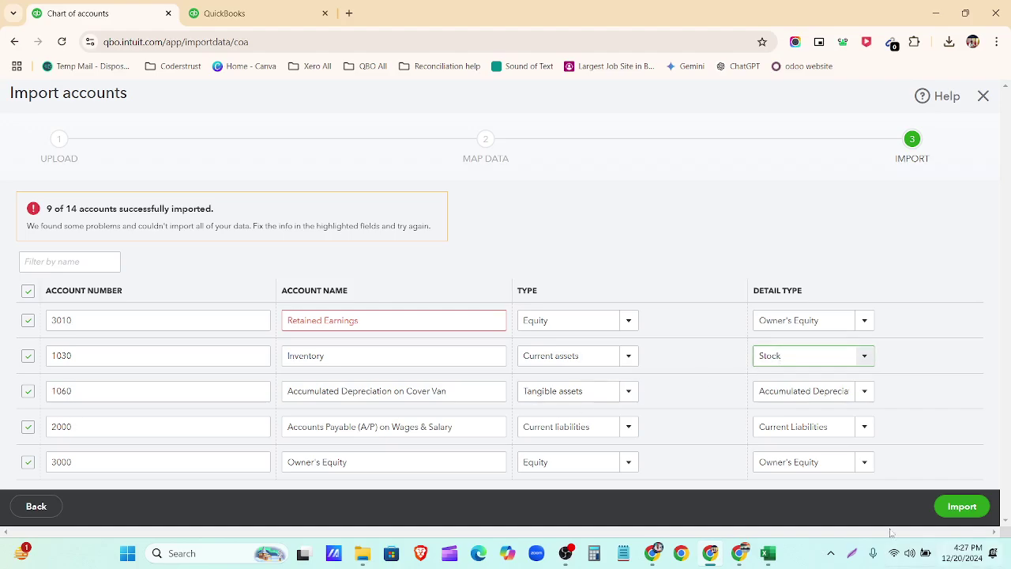
click(948, 507)
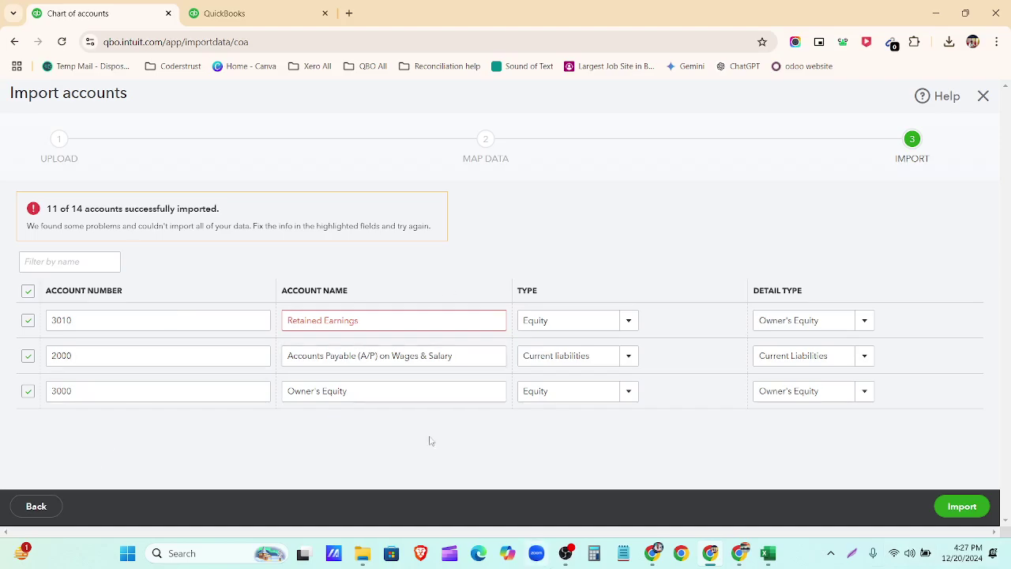
Step: Copy the Owner's Equity account name, close the import page in the second browser tab and open the chart of accounts there
click(391, 392)
key(ctrl+c)
click(237, 16)
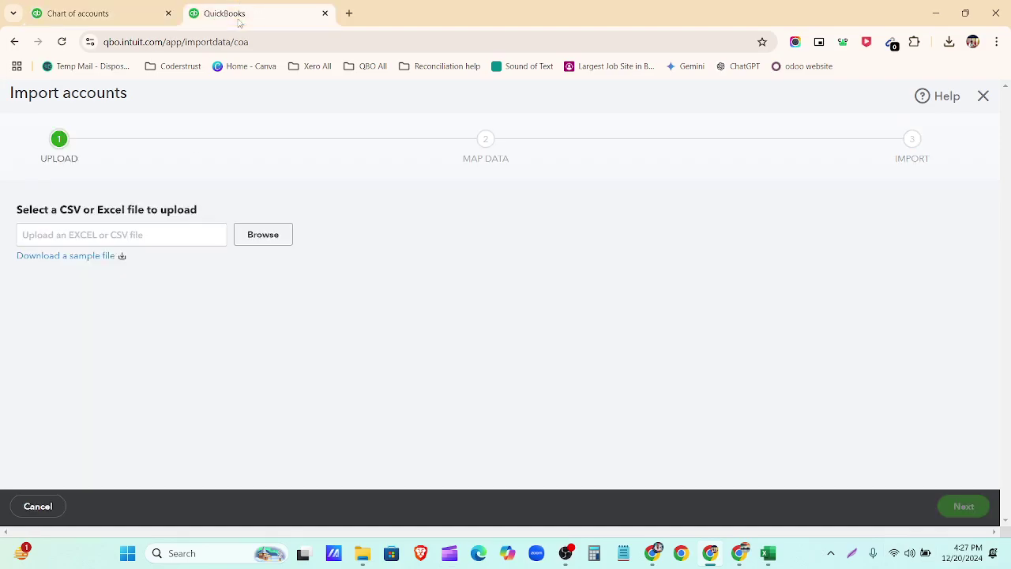
click(982, 96)
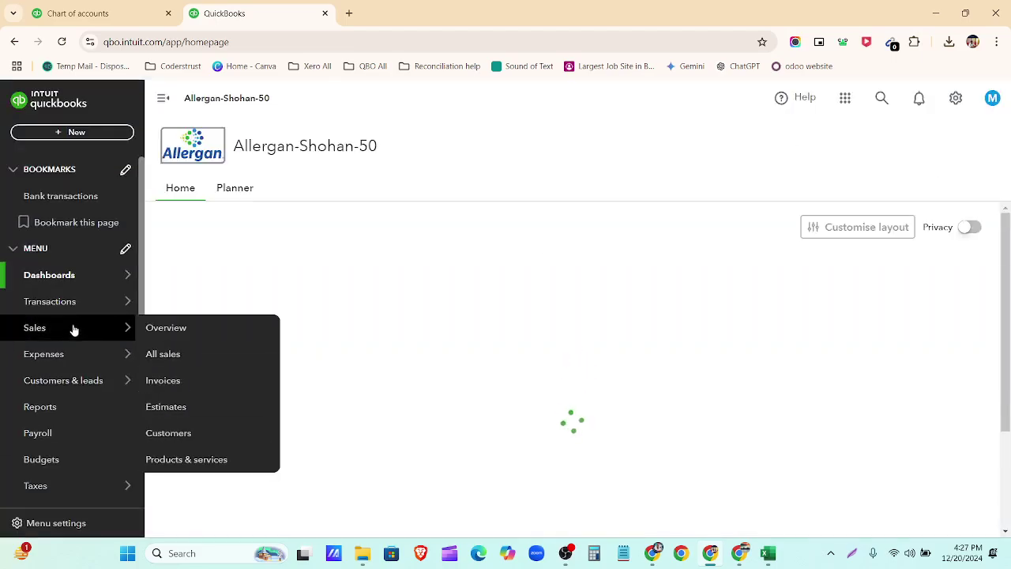
mouse_move(63, 312)
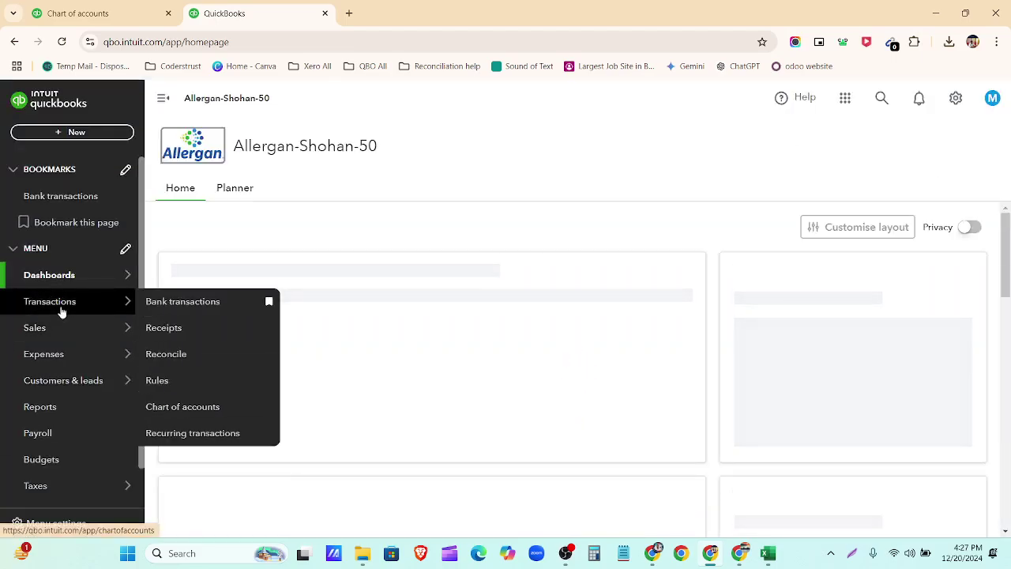
click(62, 312)
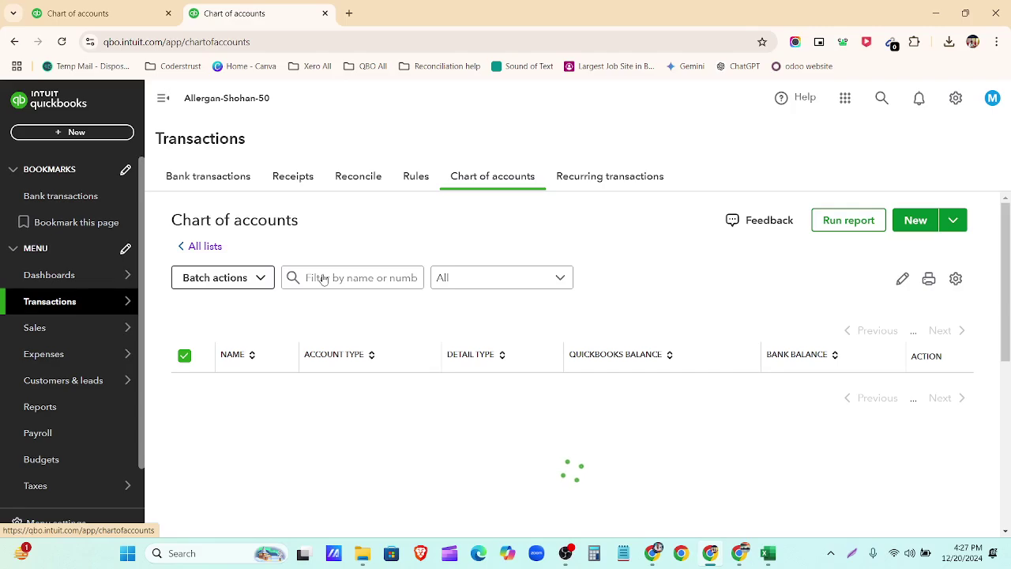
Step: Filter the chart of accounts by the Owner's Equity name, shorten the search to Owner, and clear the filter
click(324, 278)
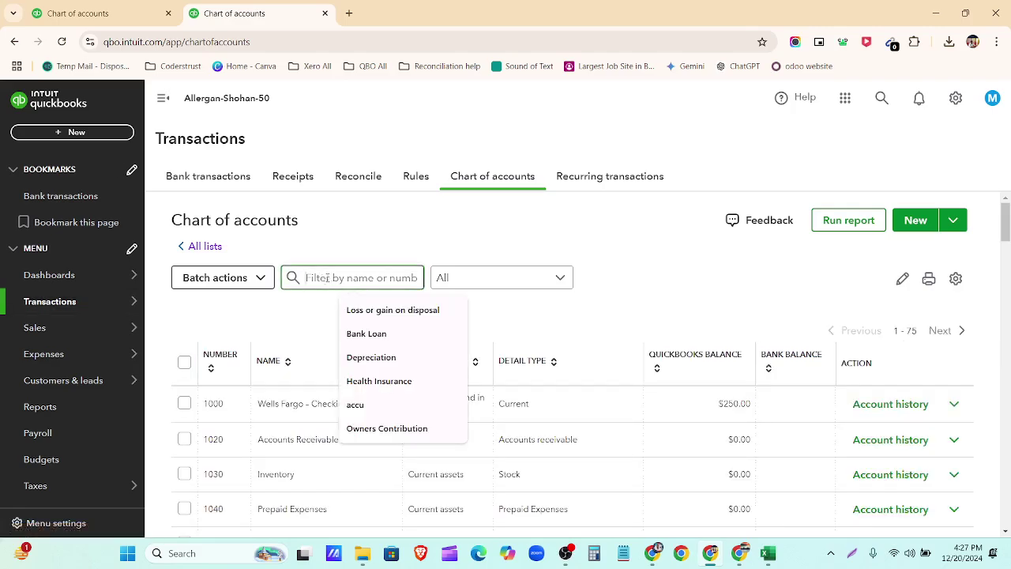
key(ctrl+v)
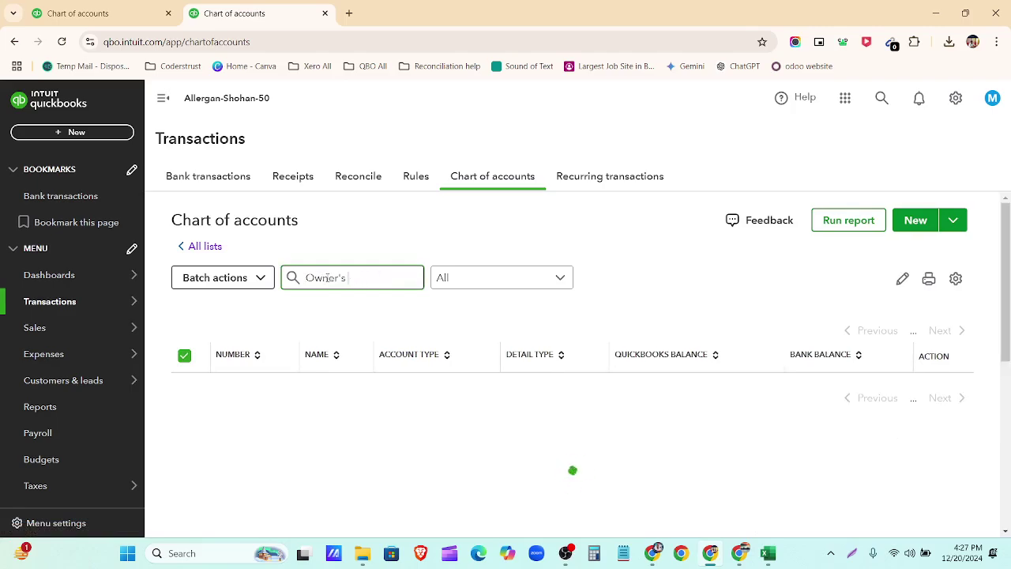
click(327, 278)
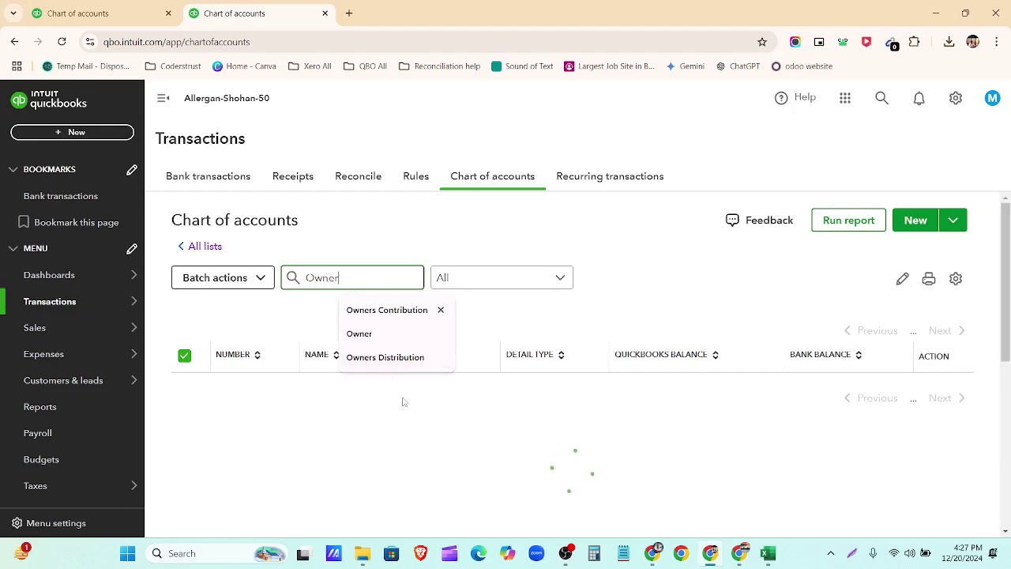
key(ctrl+a)
key(BackSpace)
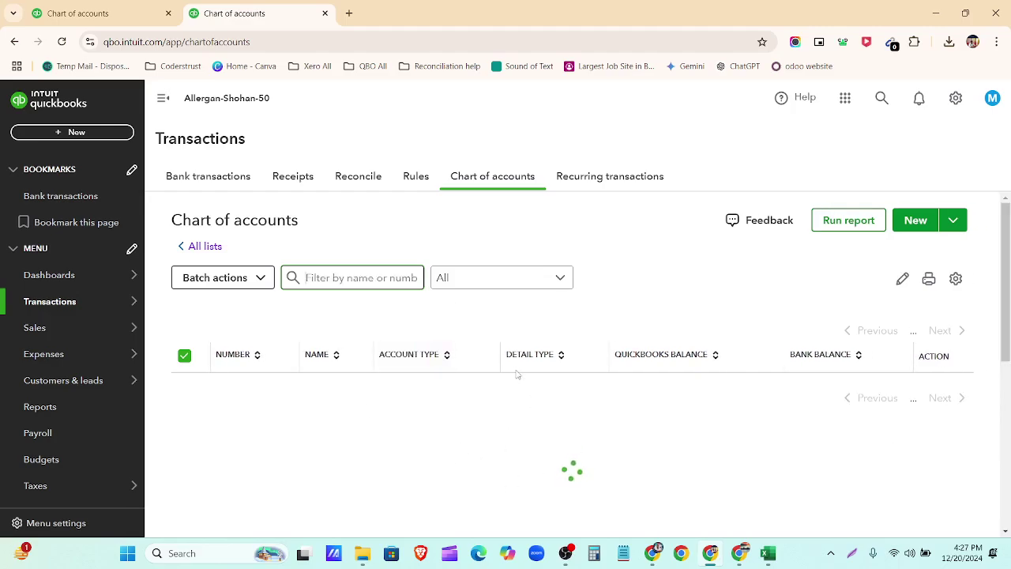
Step: Look through the chart of accounts for existing Owner's Equity and Retained Earnings accounts
scroll(515, 373, down, 4)
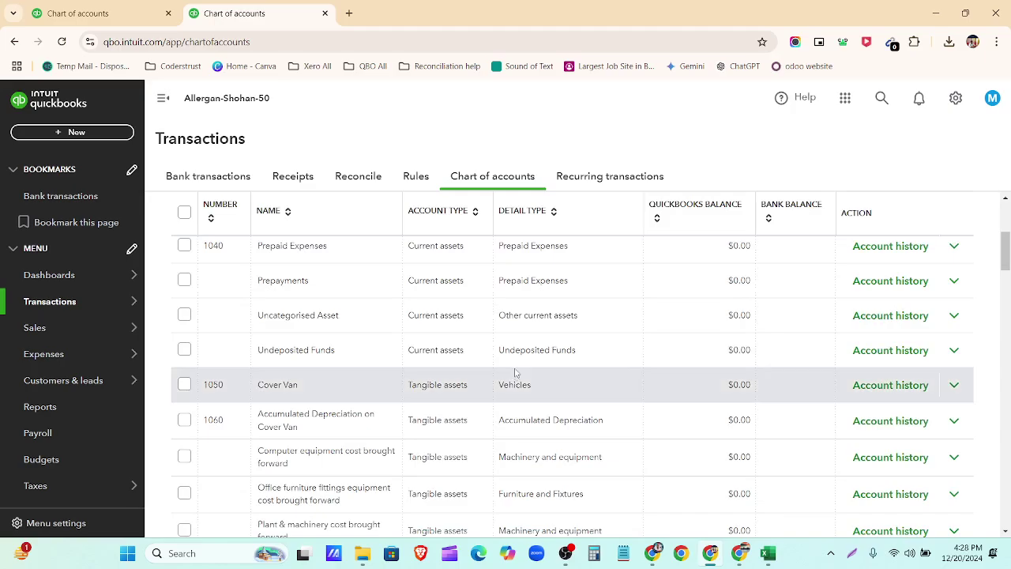
scroll(516, 373, down, 10)
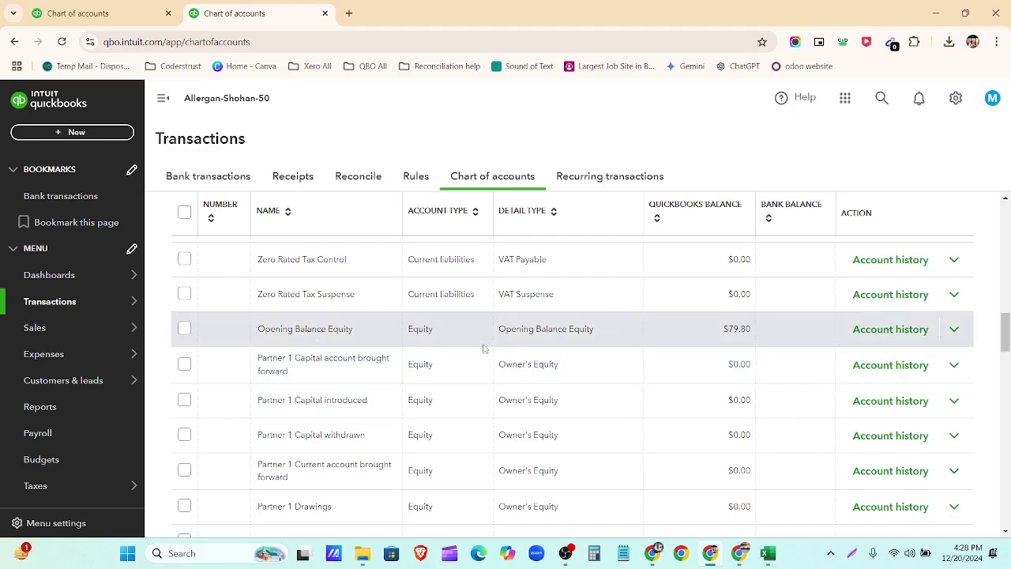
scroll(485, 422, down, 3)
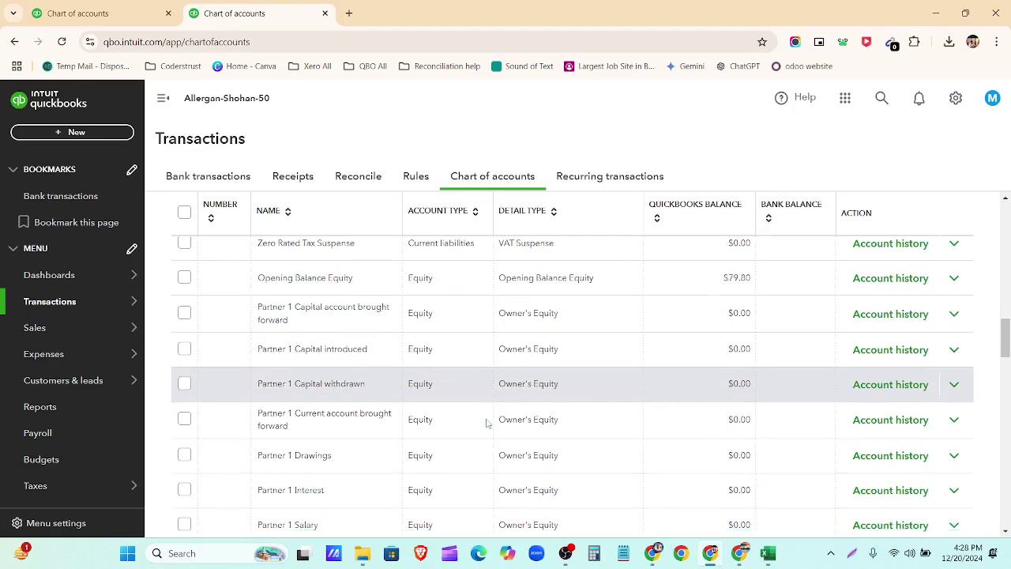
scroll(487, 424, down, 3)
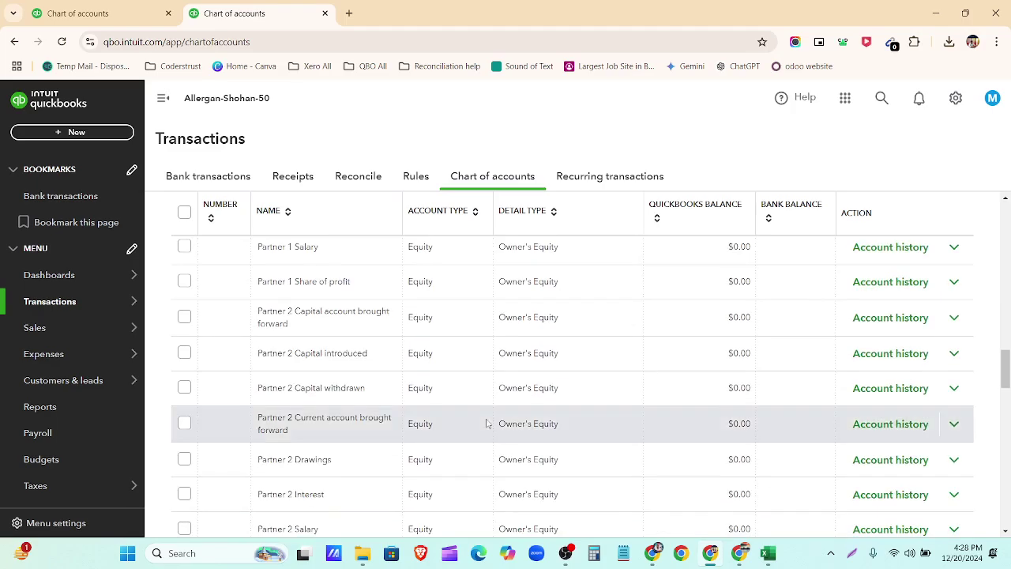
scroll(488, 423, up, 3)
scroll(488, 424, up, 3)
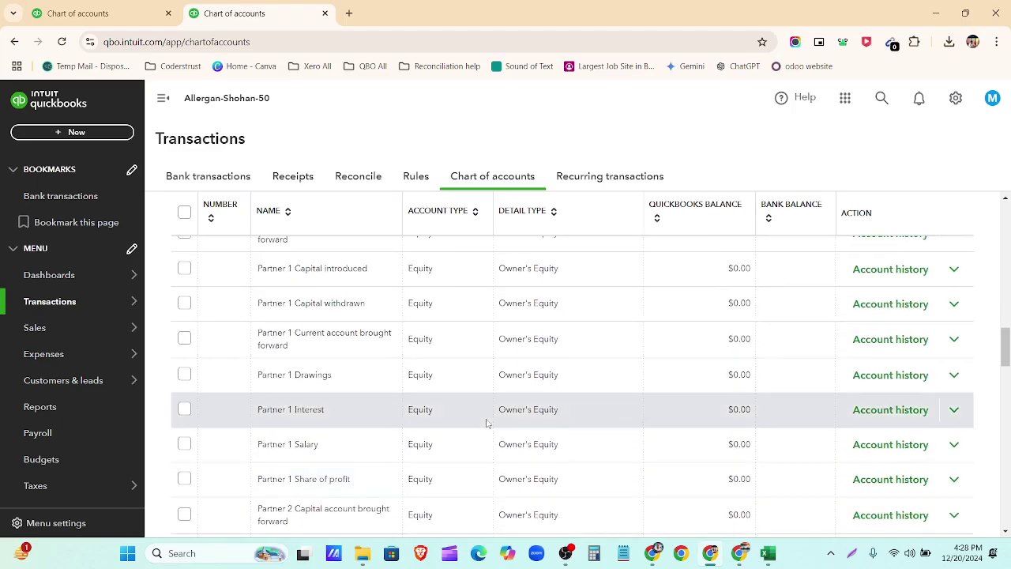
scroll(467, 355, up, 2)
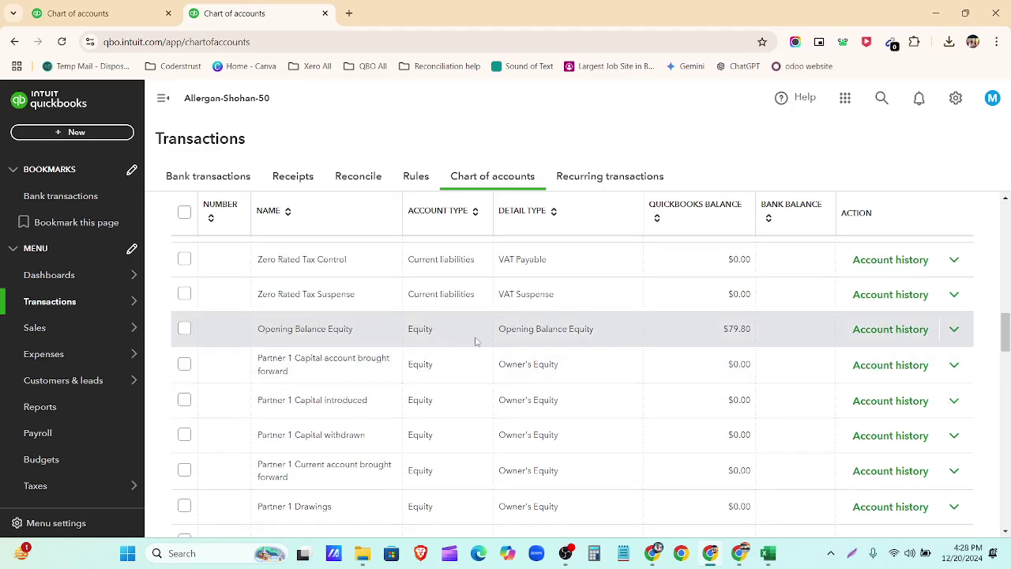
scroll(476, 341, down, 2)
scroll(475, 341, down, 2)
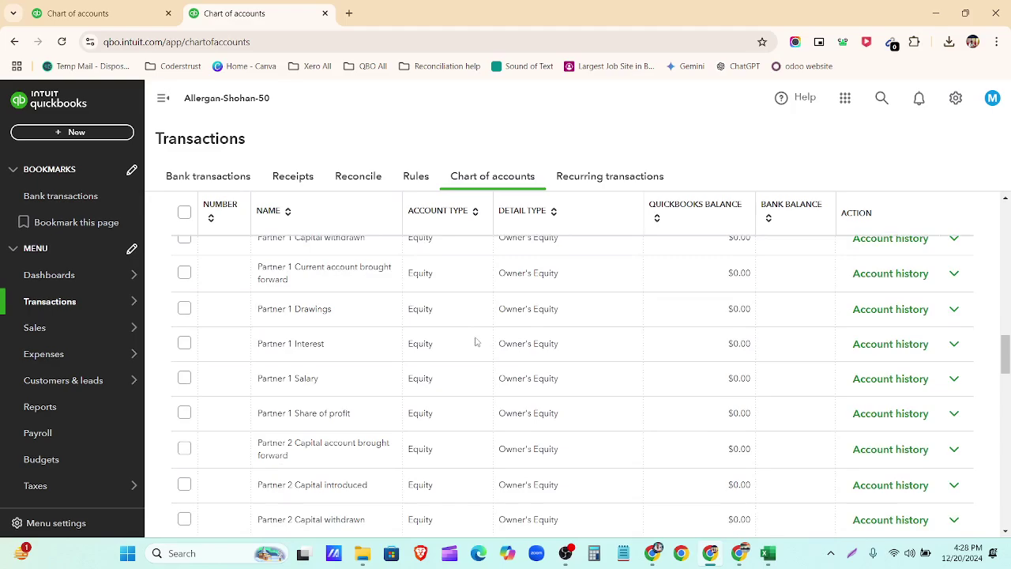
scroll(475, 341, down, 5)
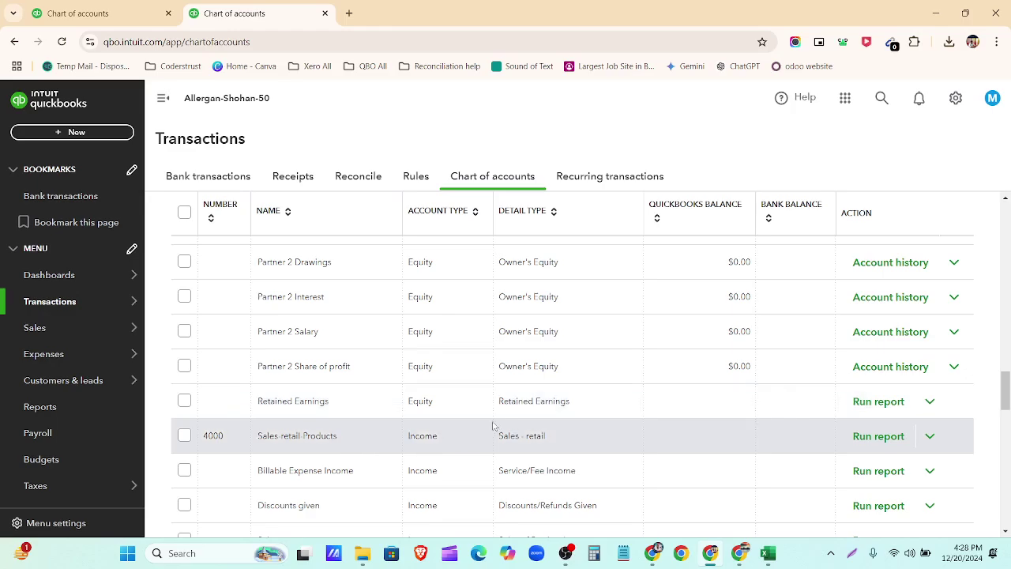
Step: Return to the import tab and exclude the Retained Earnings account from the import
click(87, 13)
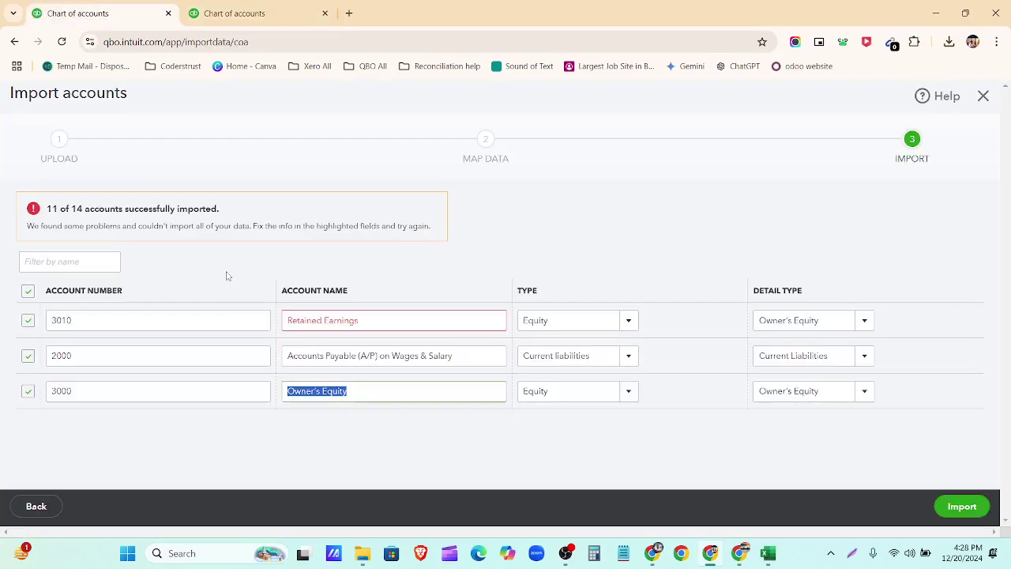
click(28, 321)
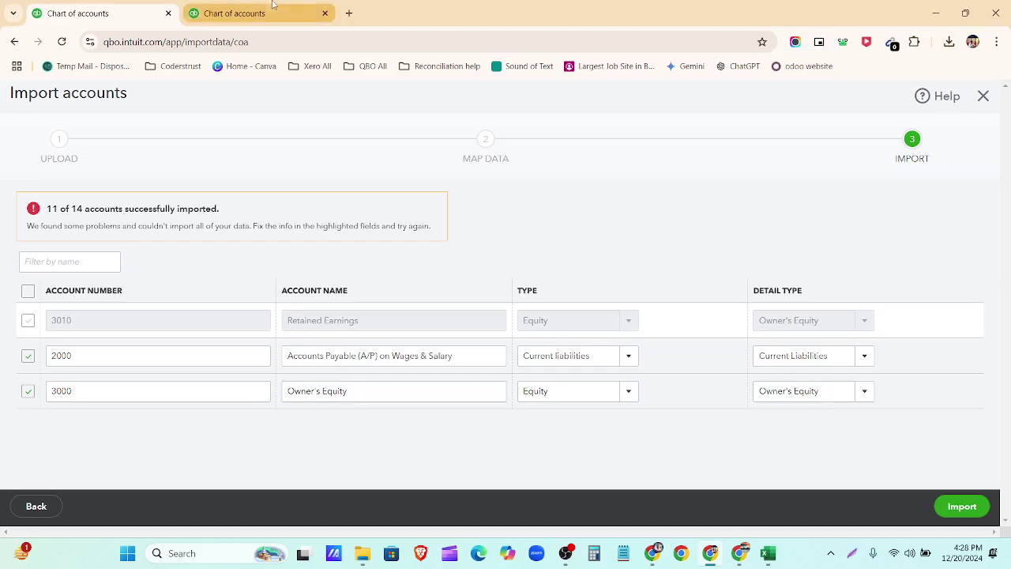
Step: Check the credit card, current liability and equity accounts in the chart of accounts tab, and return to the import tab
mouse_move(271, 12)
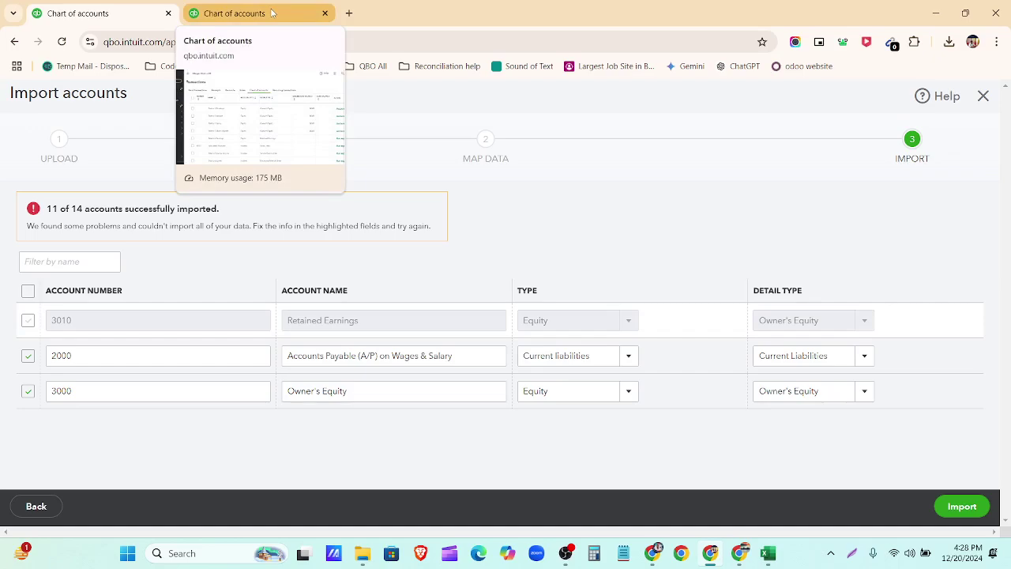
click(271, 12)
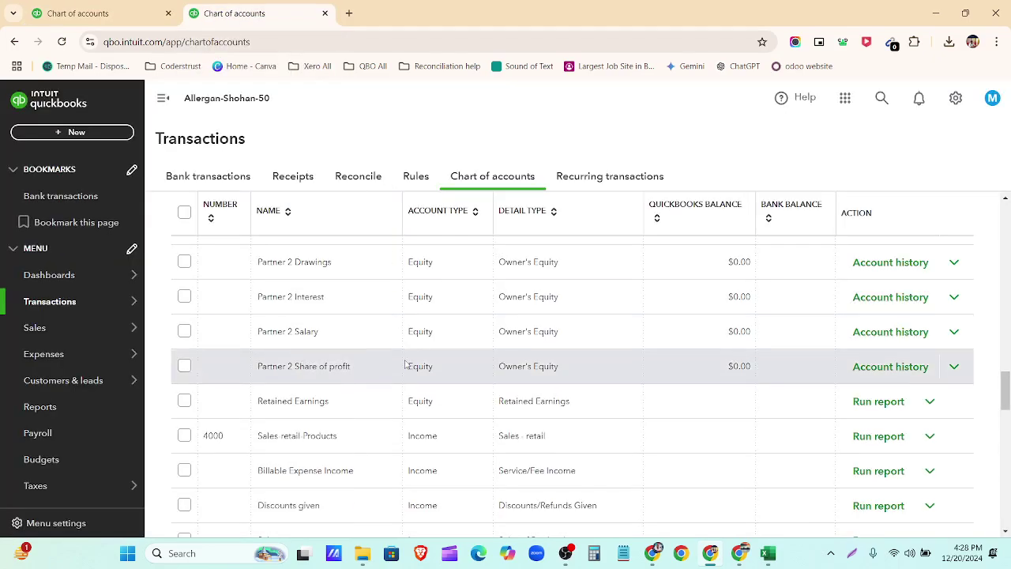
scroll(405, 361, up, 4)
scroll(405, 361, up, 6)
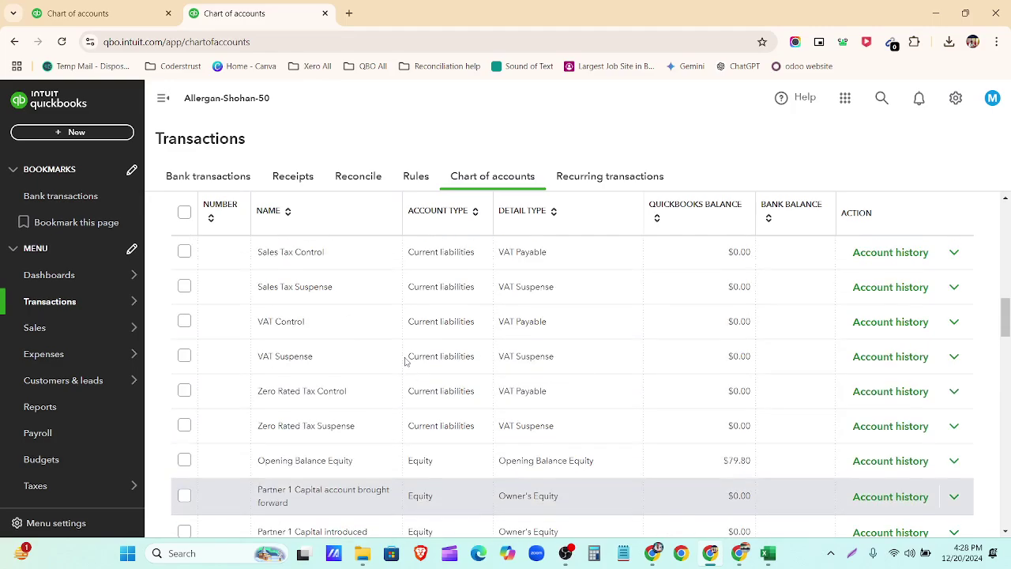
scroll(405, 361, up, 2)
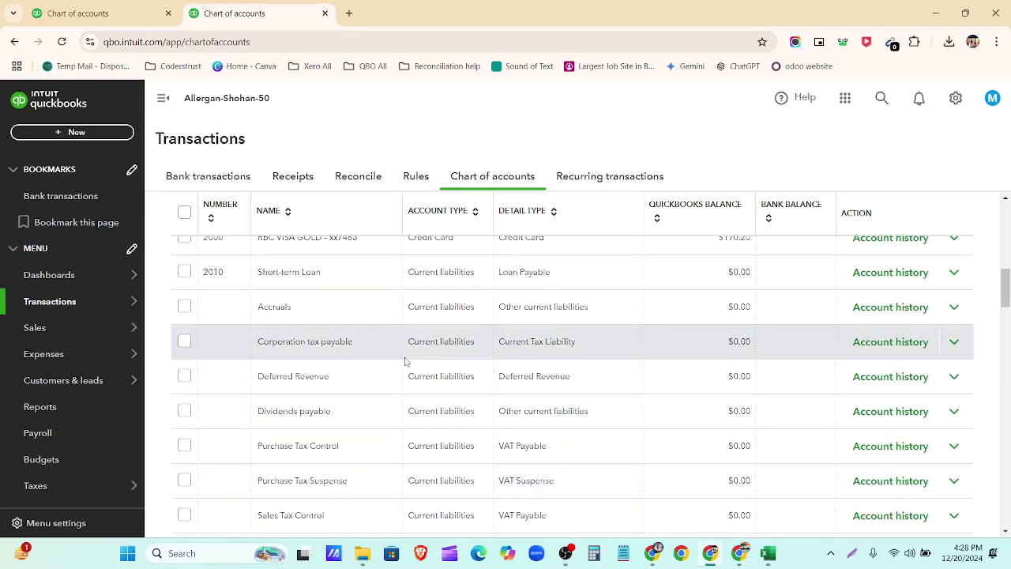
scroll(406, 361, up, 1)
scroll(340, 371, down, 1)
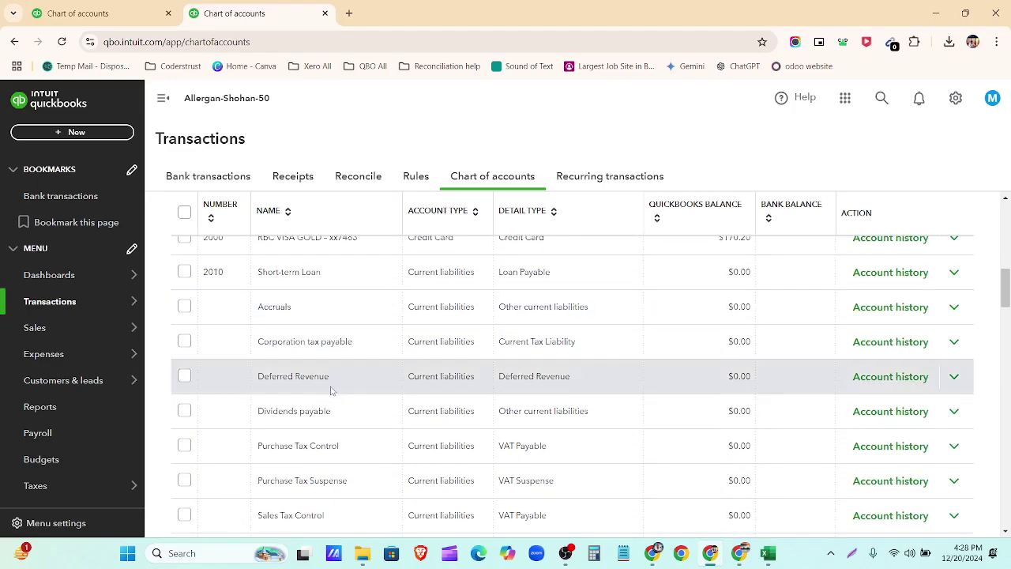
scroll(328, 395, down, 1)
scroll(294, 413, down, 2)
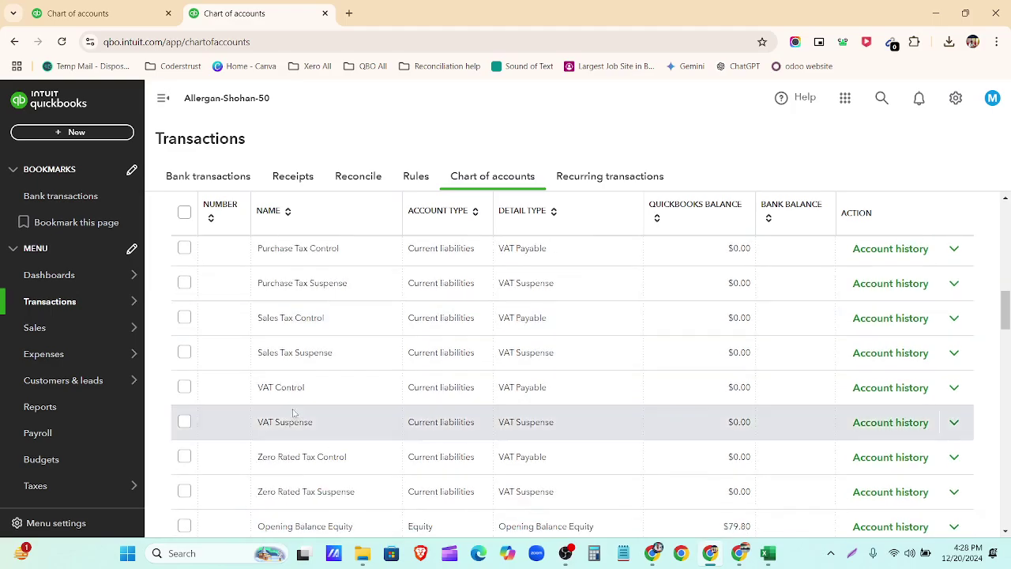
scroll(328, 419, down, 1)
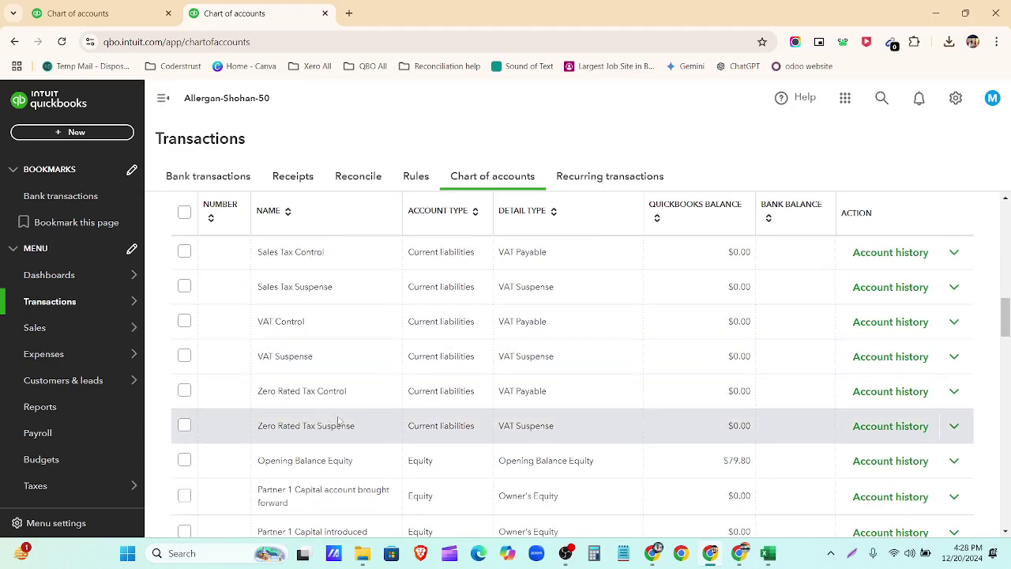
scroll(369, 419, up, 2)
click(119, 13)
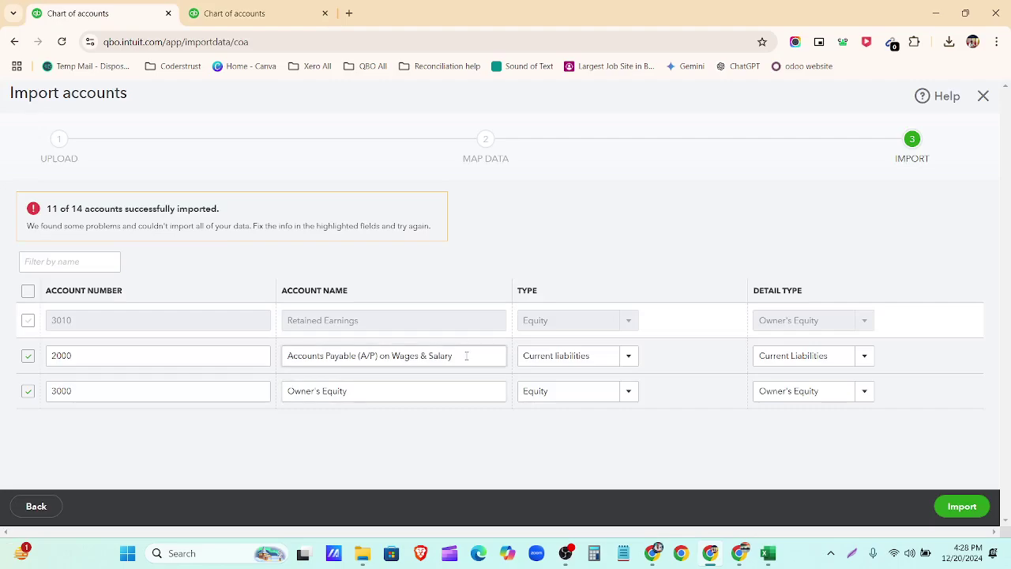
Step: Rename the Accounts Payable (A/P) account in the import list as Accounts Payable on Wages & Salary
click(466, 356)
click(466, 356)
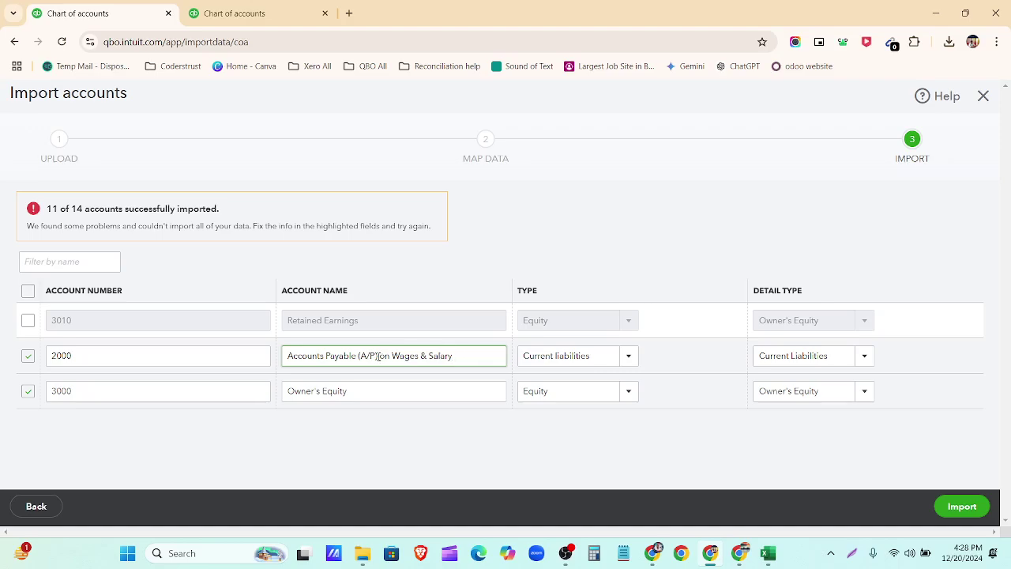
key(BackSpace)
key(BackSpace)
key(BackSpace)
key(BackSpace)
key(BackSpace)
key(BackSpace)
Step: Exclude the Owner's Equity account and run the import for the remaining account
click(28, 391)
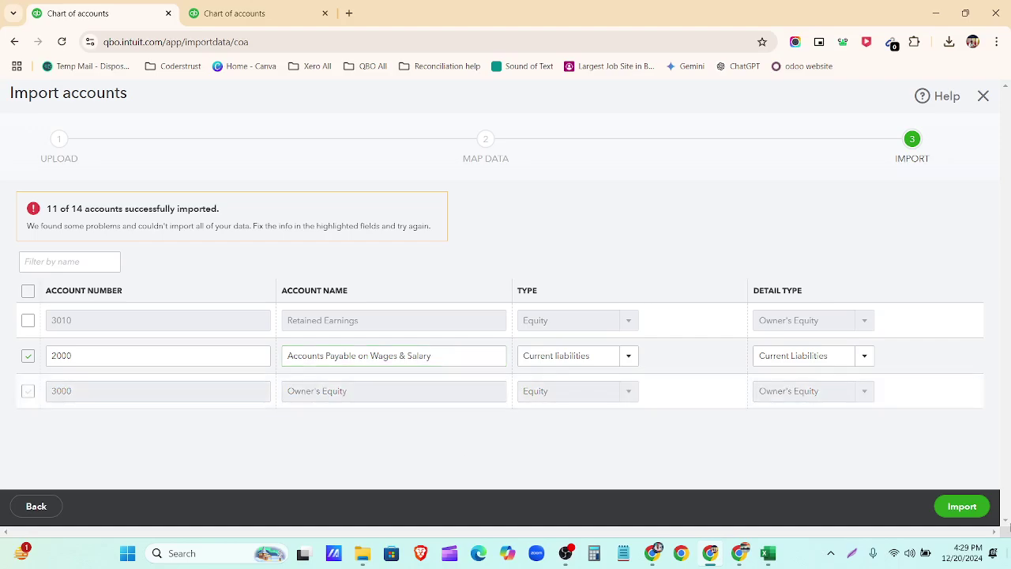
click(961, 507)
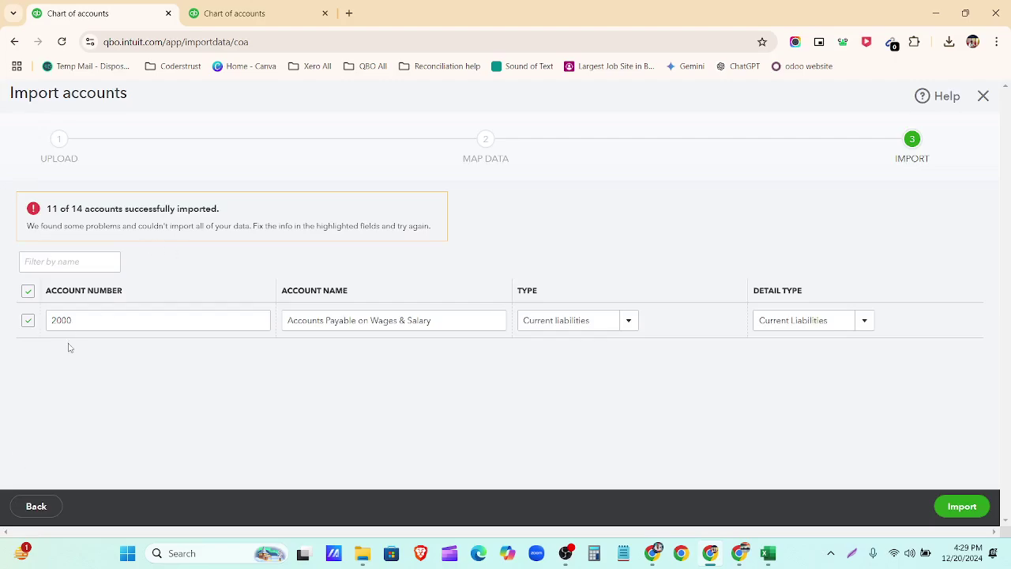
Step: Check the existing chart of accounts for an account that already uses number 2000
click(233, 13)
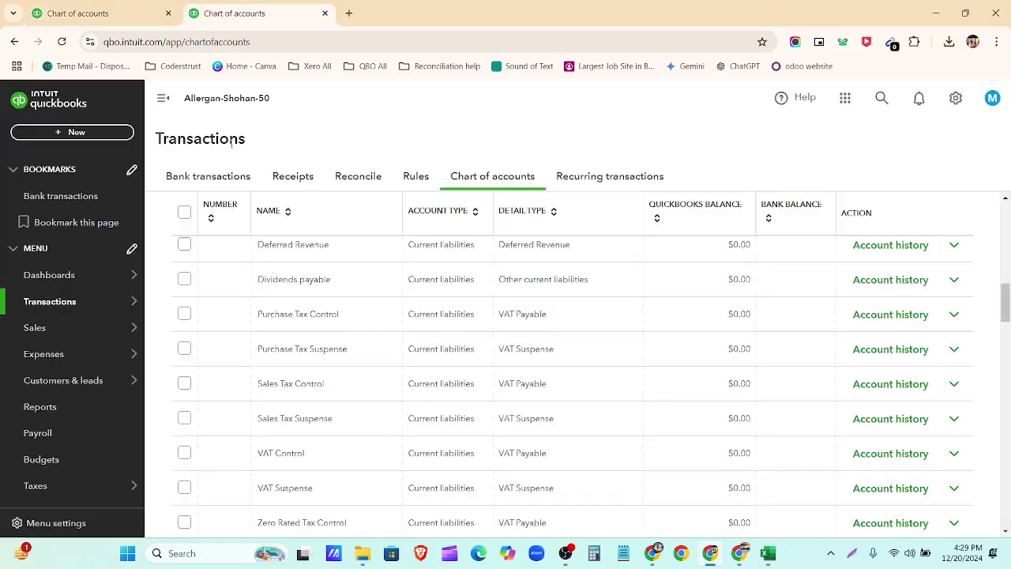
scroll(252, 380, up, 5)
scroll(252, 380, up, 3)
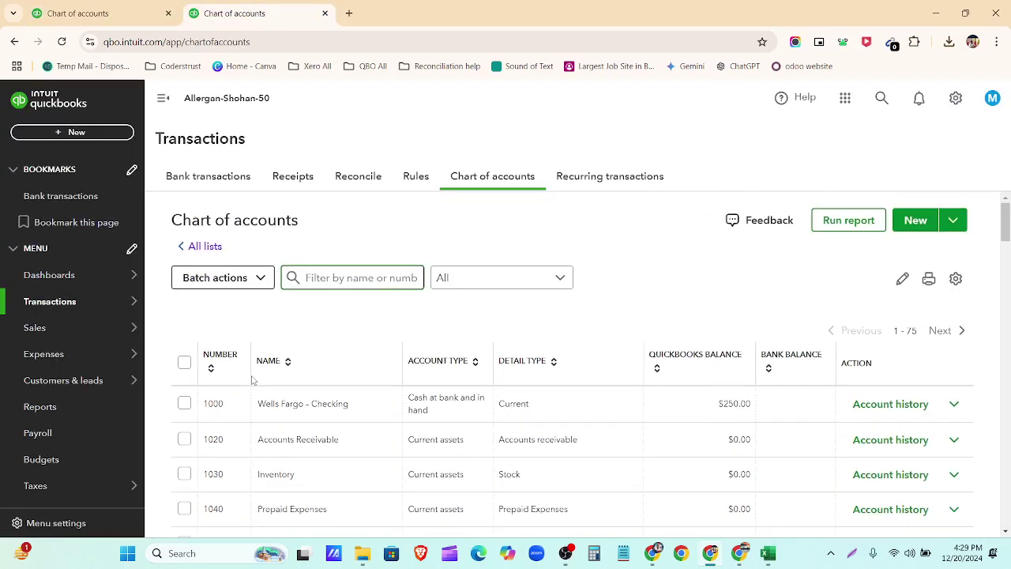
scroll(252, 380, down, 5)
scroll(252, 380, down, 2)
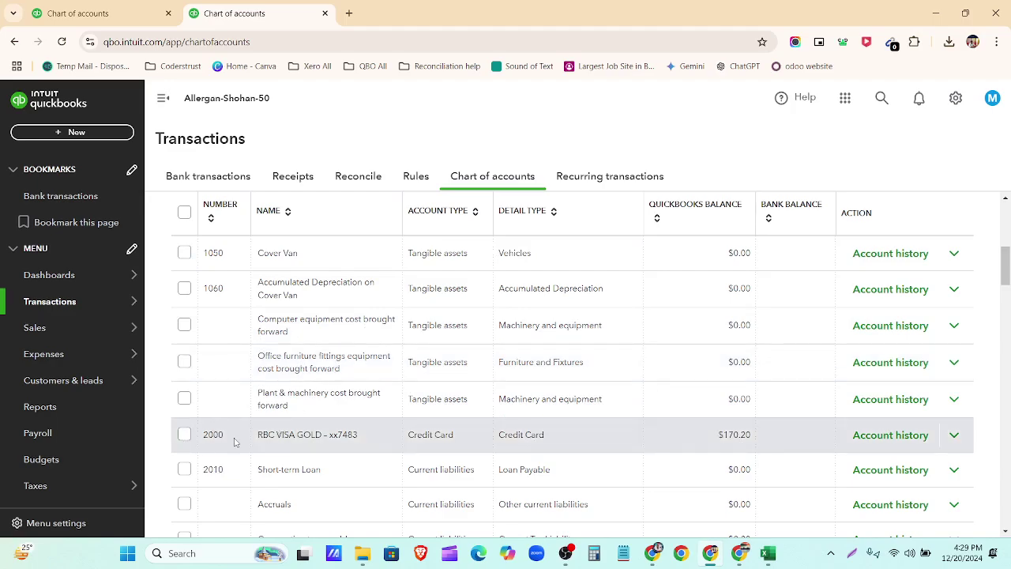
Step: Return to the import tab, set the chart number of Accounts Payable on Wages & Salary to 2001, and import it
click(82, 11)
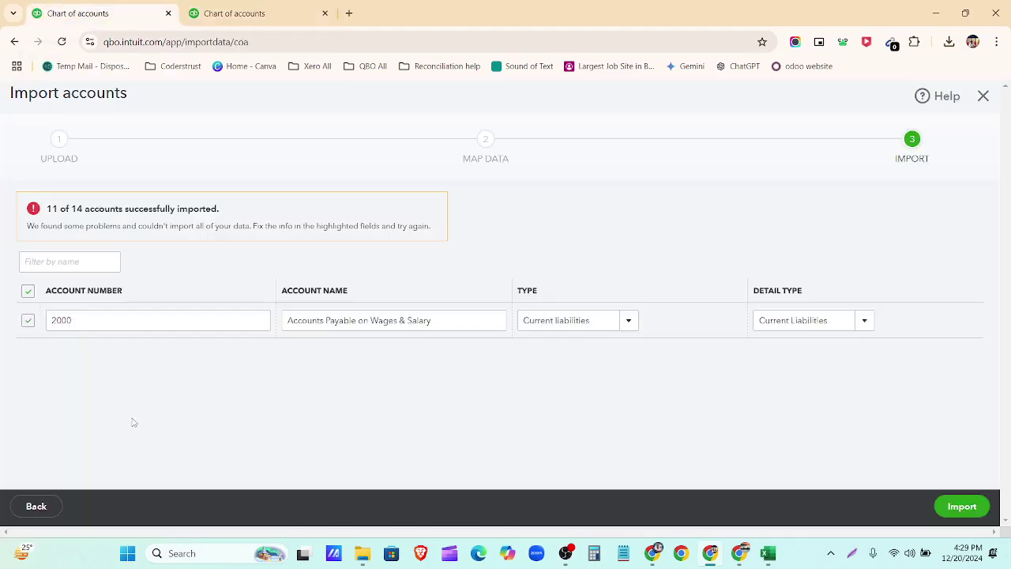
double_click(85, 316)
click(84, 316)
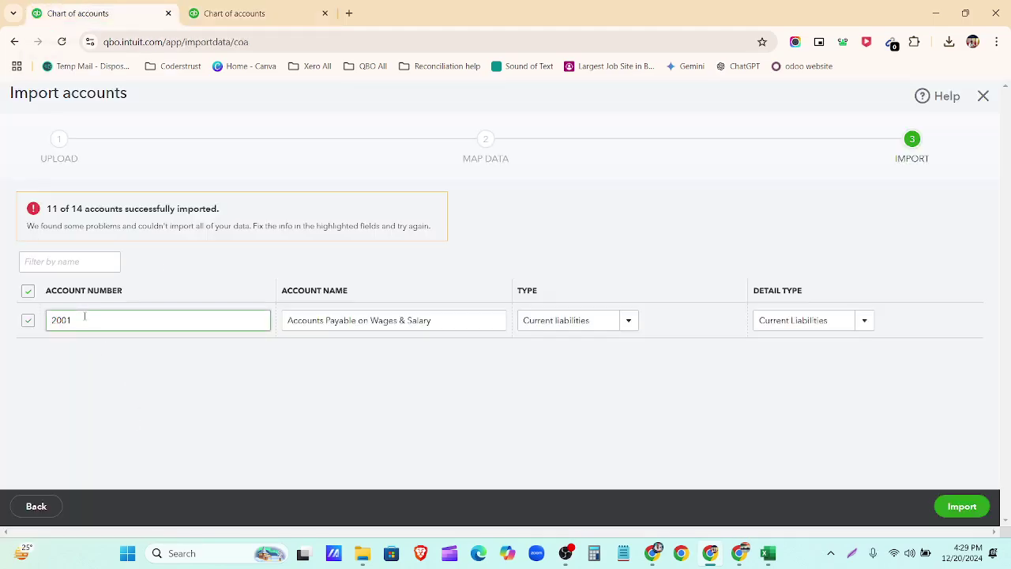
click(960, 505)
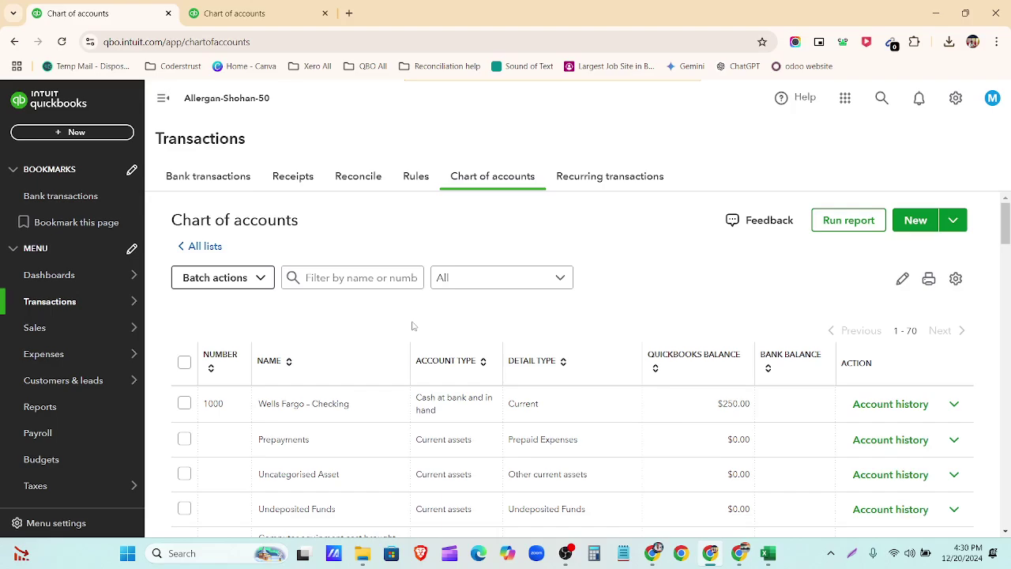
Step: Look through the credit card and liability accounts, and view the blank new account form before closing it
scroll(418, 358, down, 4)
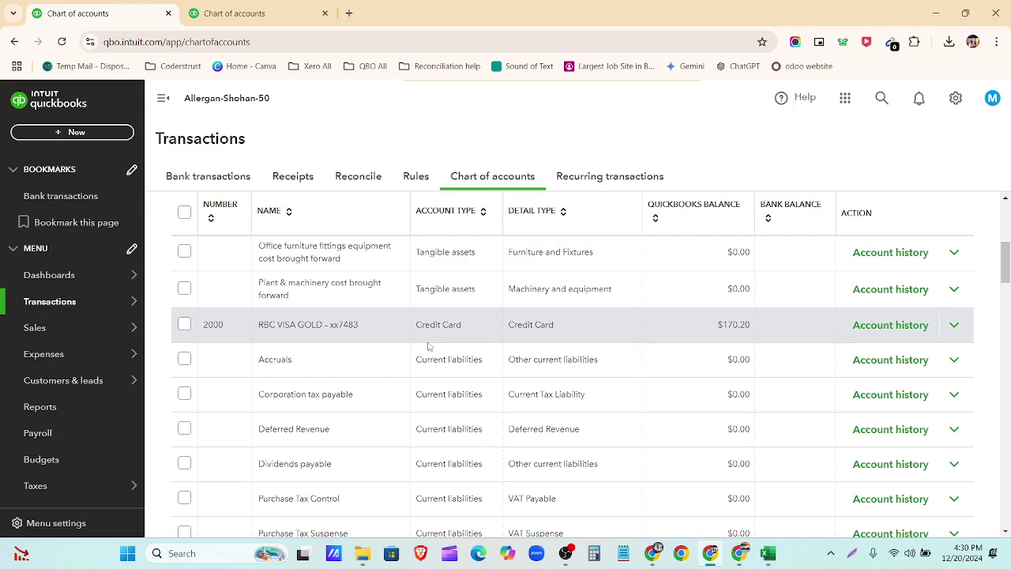
scroll(429, 346, up, 4)
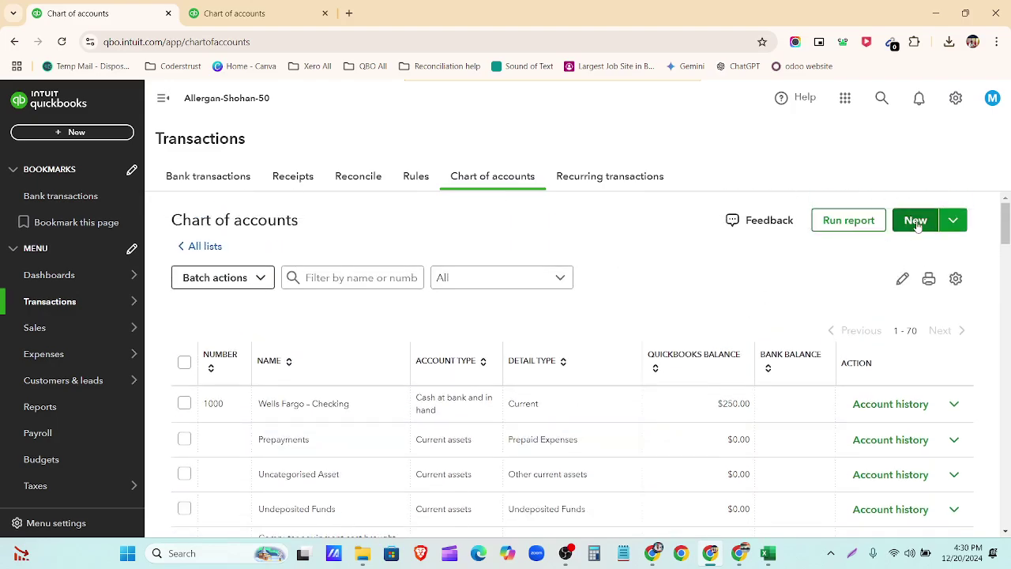
click(916, 221)
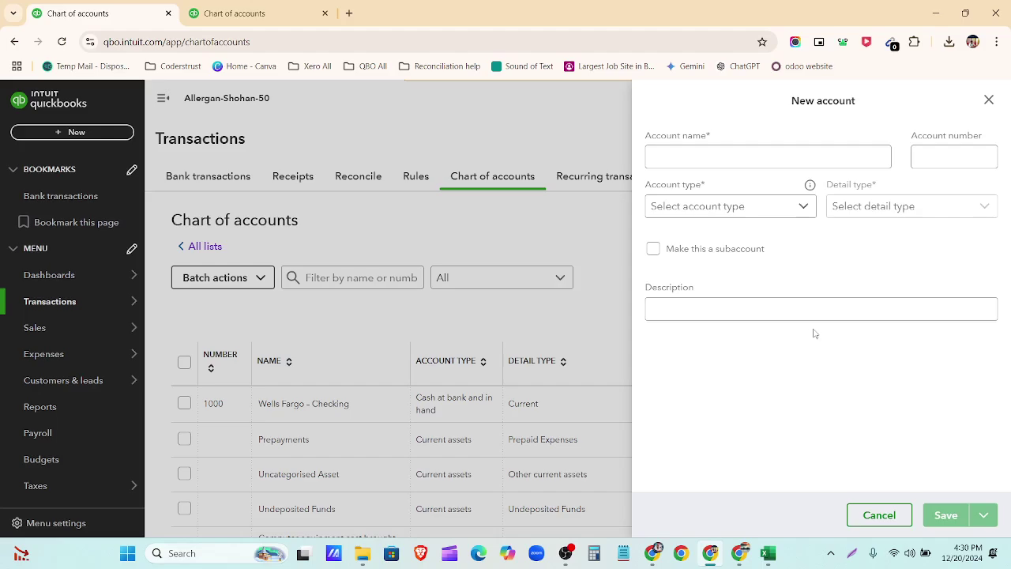
click(988, 99)
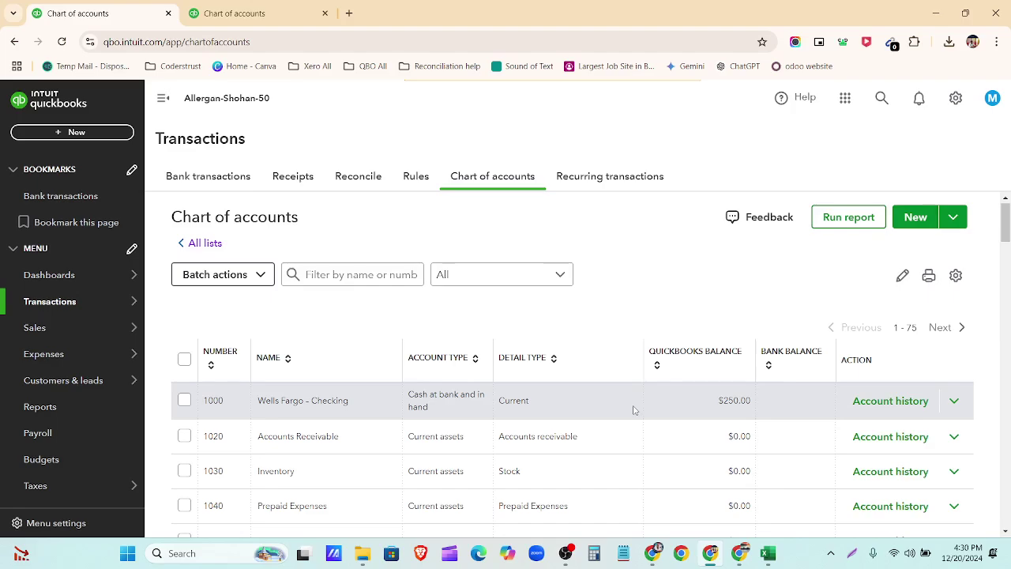
Step: Start another new account and set its account type to Expenses
click(924, 218)
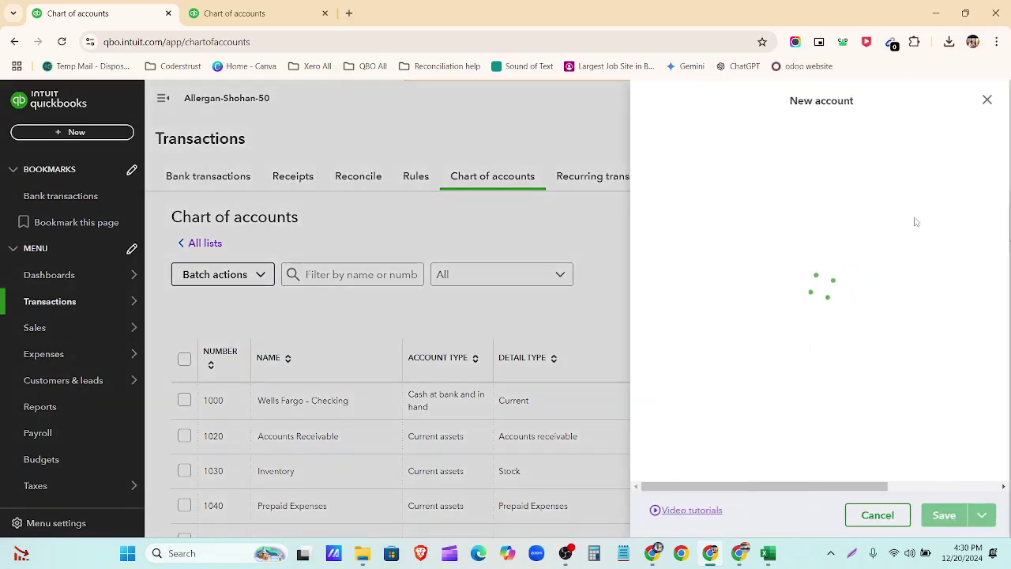
click(811, 153)
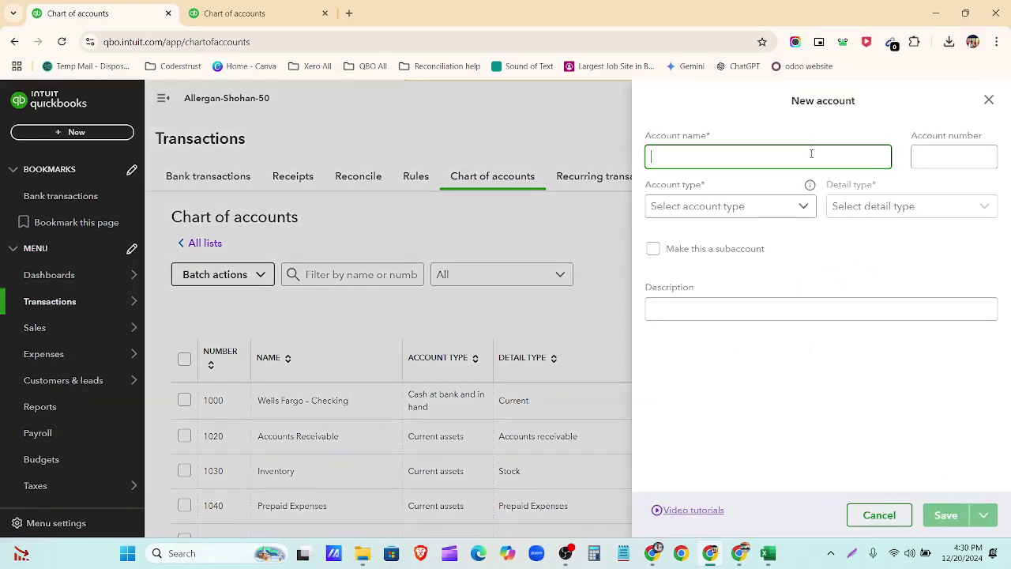
click(800, 208)
scroll(727, 325, down, 3)
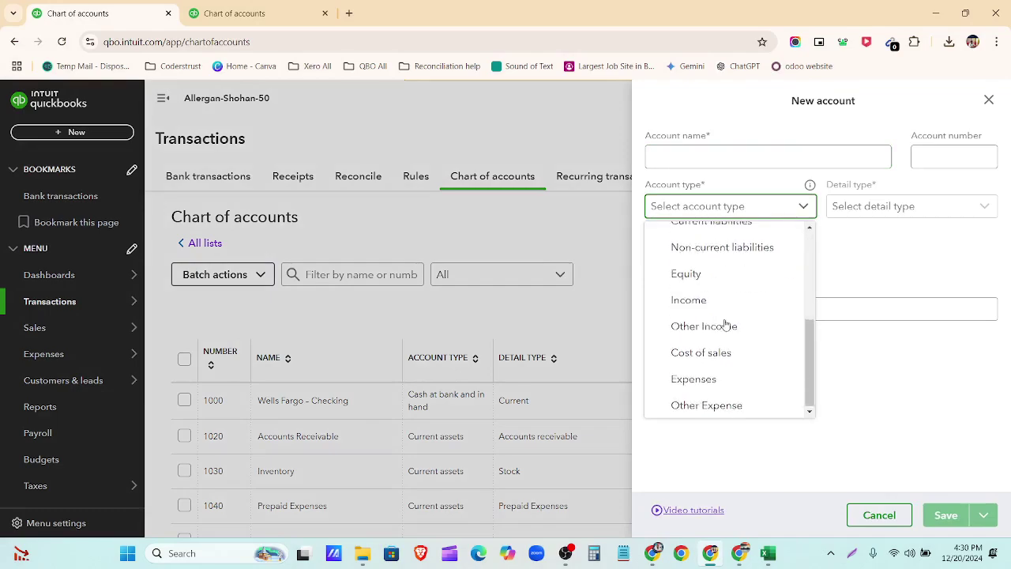
click(733, 378)
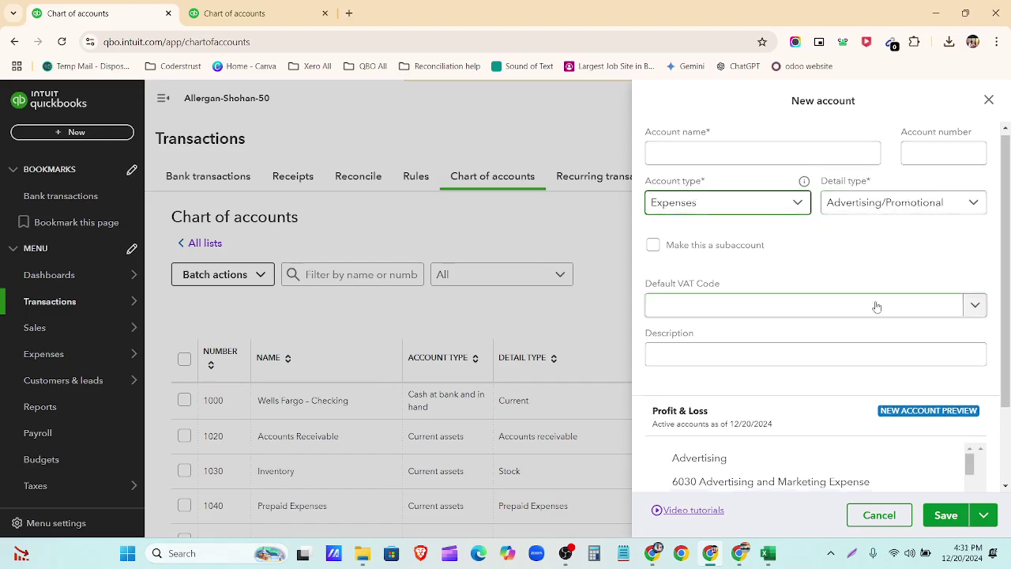
scroll(876, 305, down, 1)
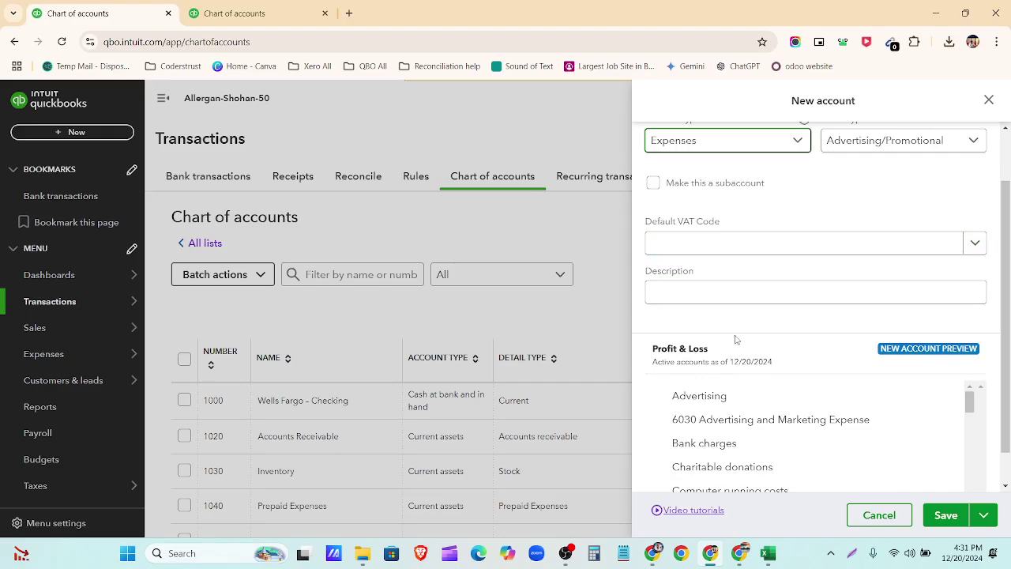
scroll(735, 340, up, 1)
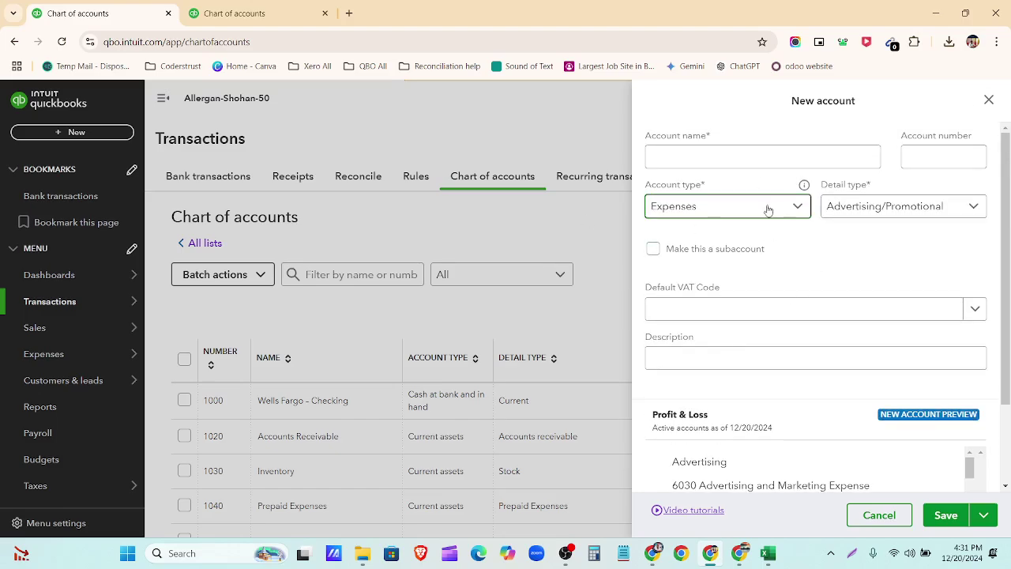
Step: Set the new account's detail type to Bad debts and look over its Profit & Loss preview
click(892, 205)
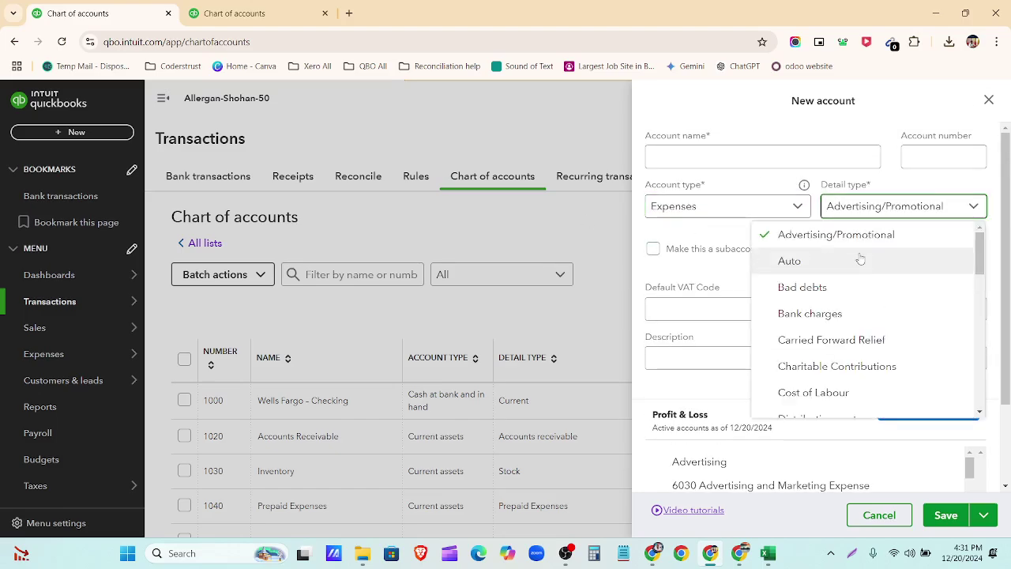
click(858, 288)
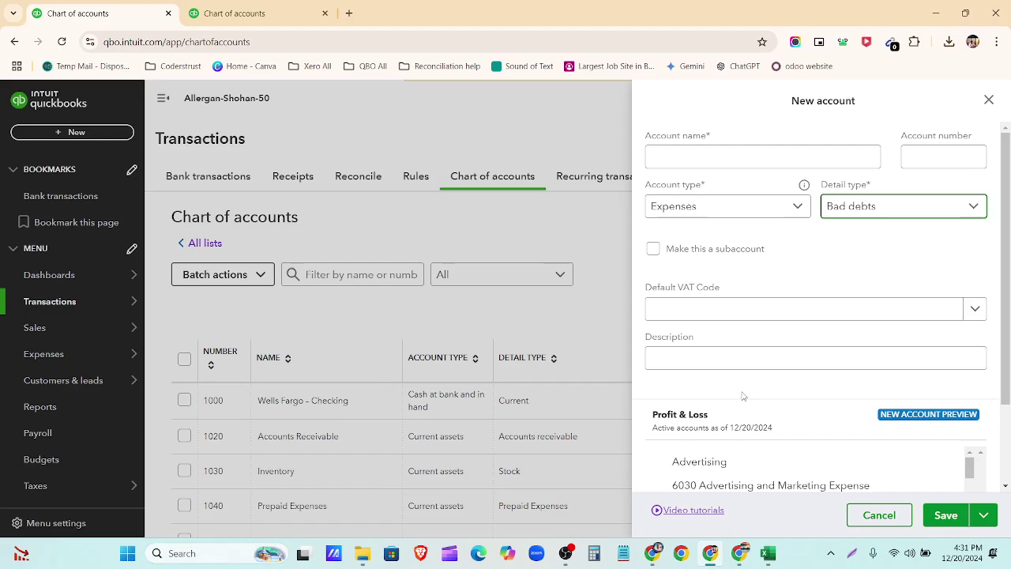
scroll(743, 396, down, 2)
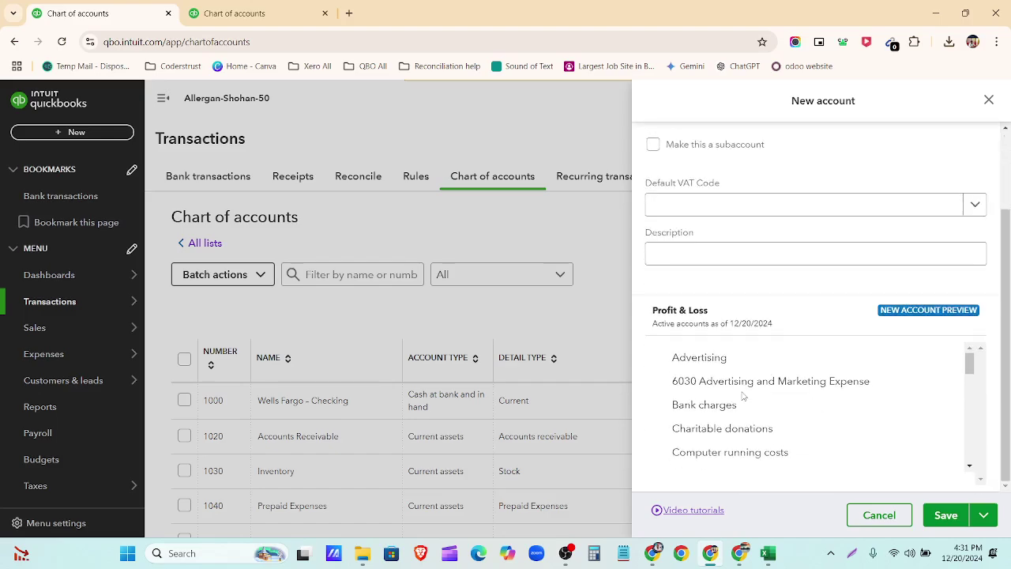
scroll(743, 396, down, 5)
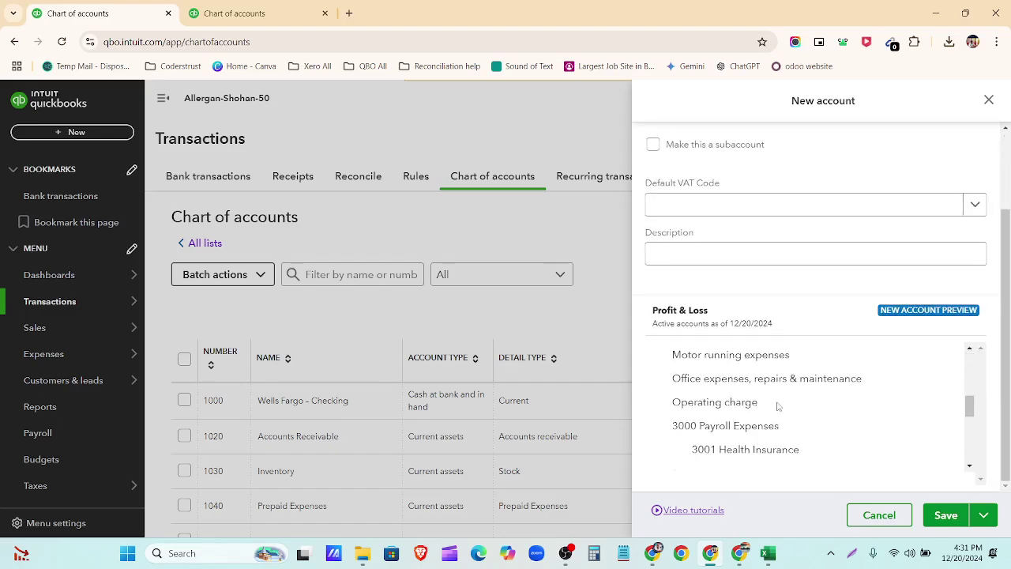
scroll(779, 403, up, 5)
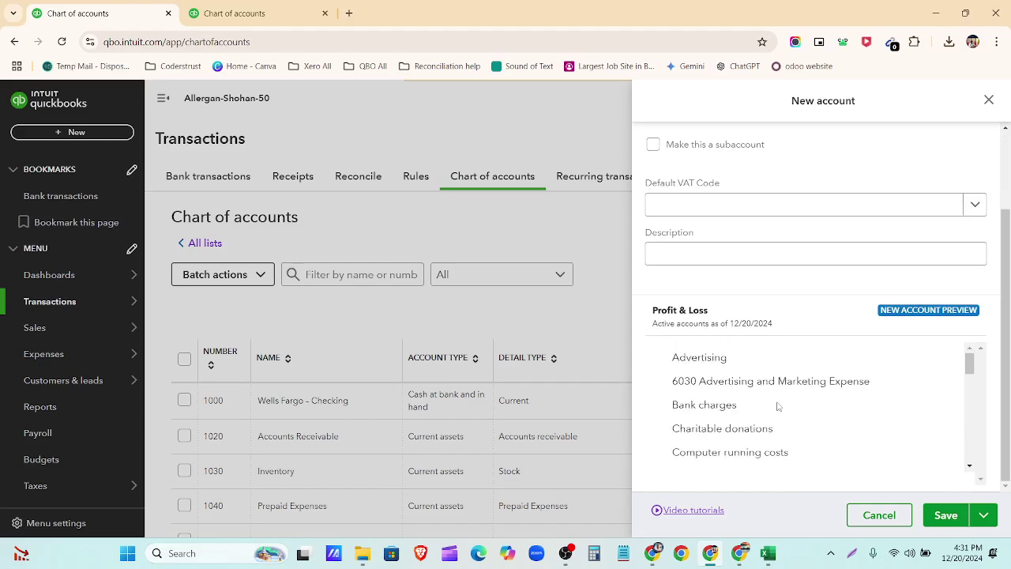
scroll(805, 269, up, 2)
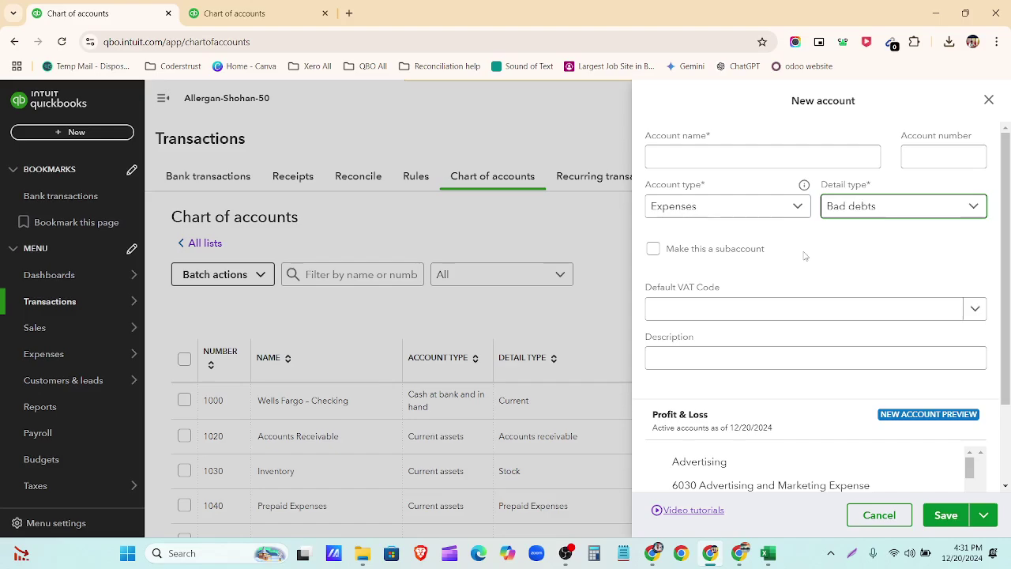
Step: Switch the new account to type Income with detail type Sales of Product Income, and close the form without saving
click(796, 214)
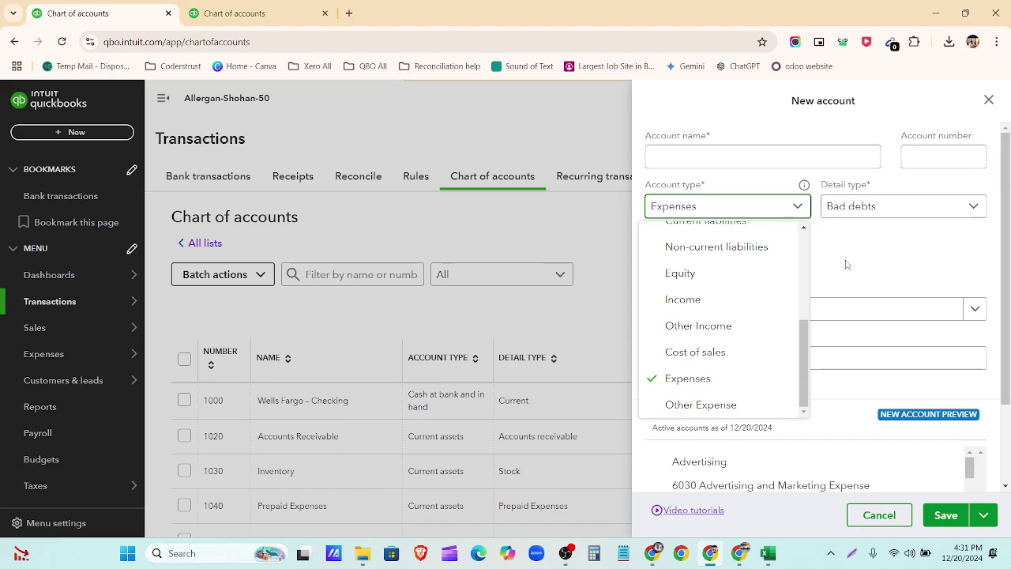
click(715, 300)
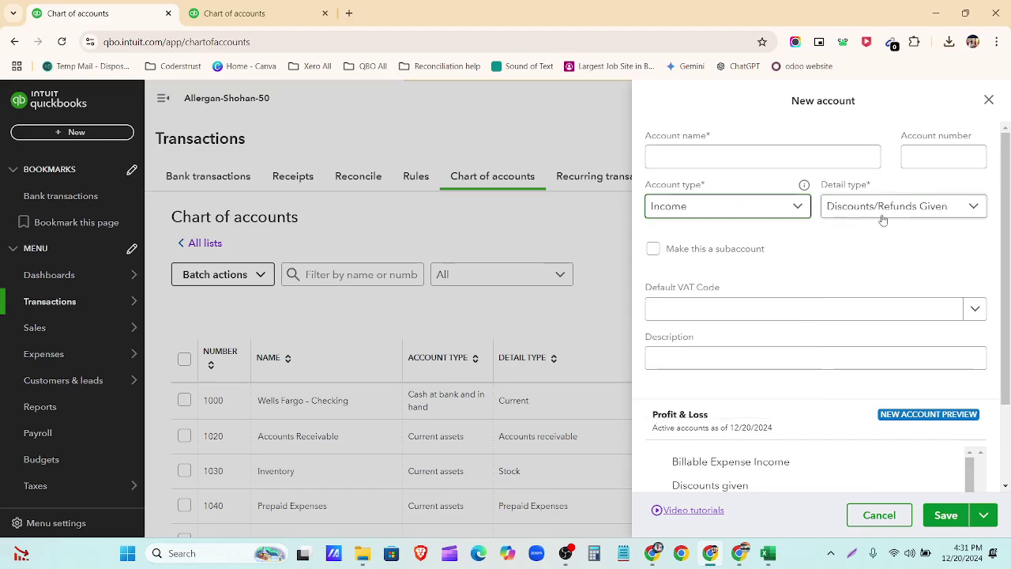
click(883, 219)
scroll(851, 349, down, 1)
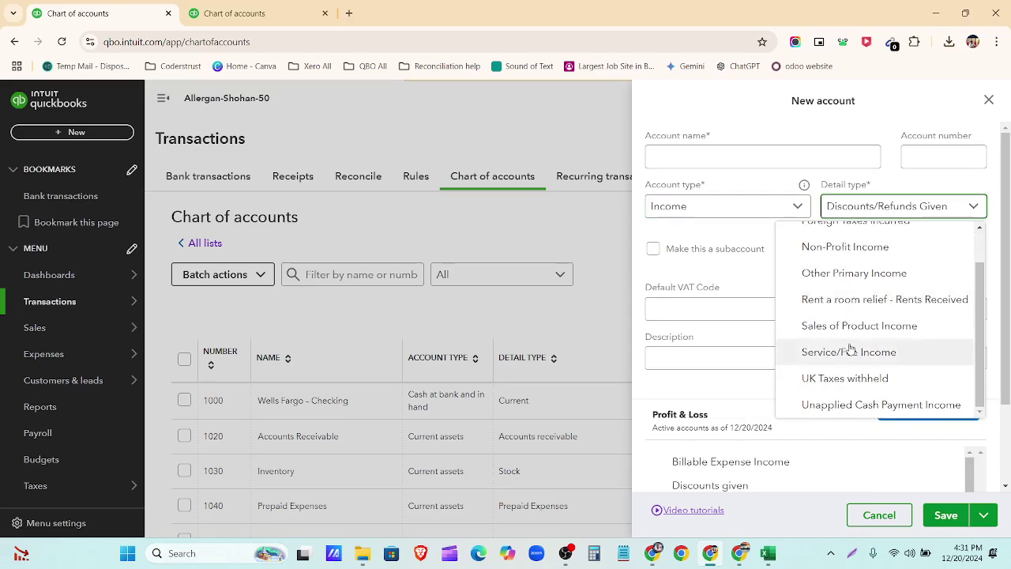
click(855, 330)
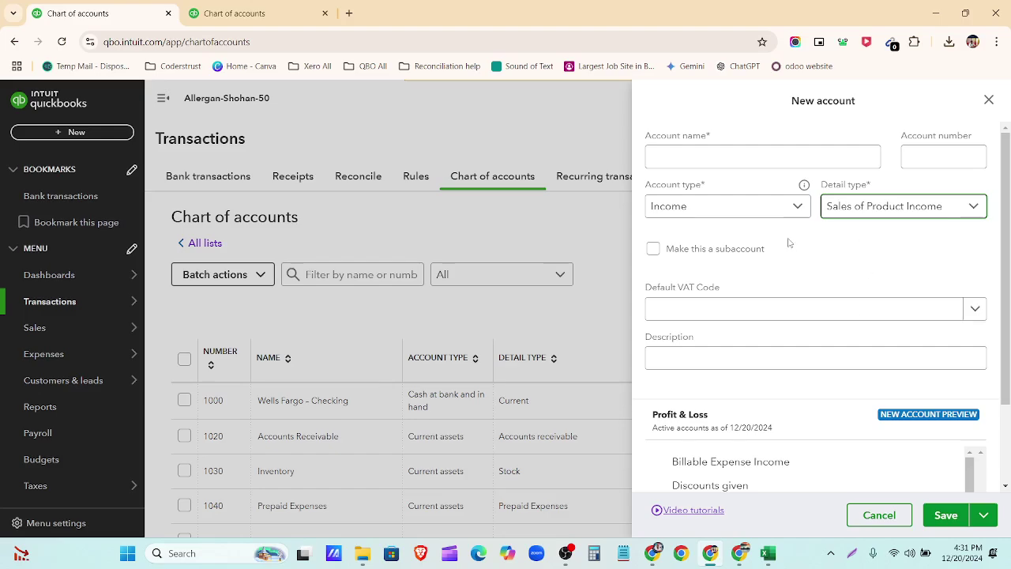
click(717, 359)
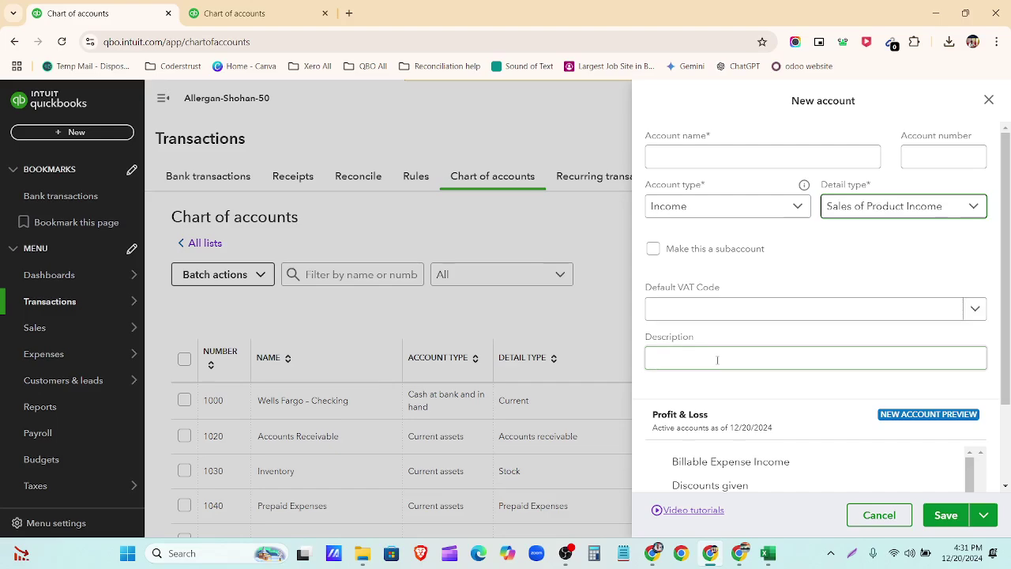
click(729, 346)
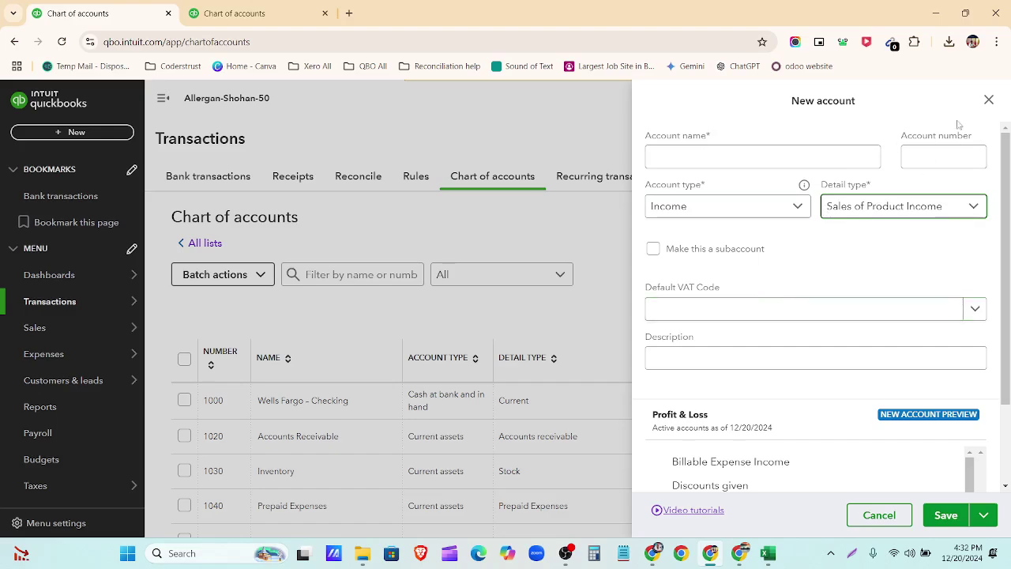
click(988, 100)
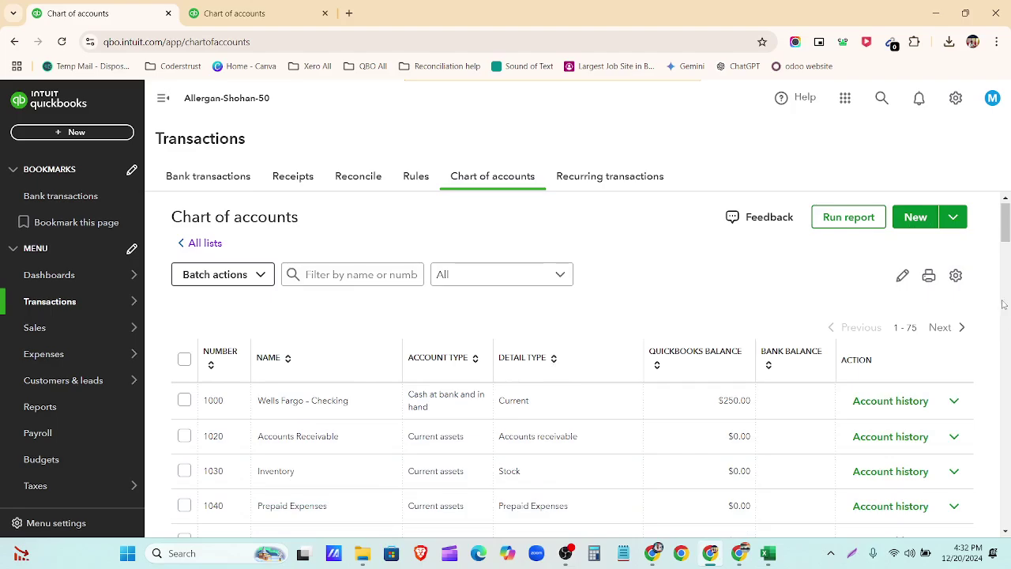
Step: Open the printable chart of accounts, cancel the print dialog, and look through the account list
click(928, 278)
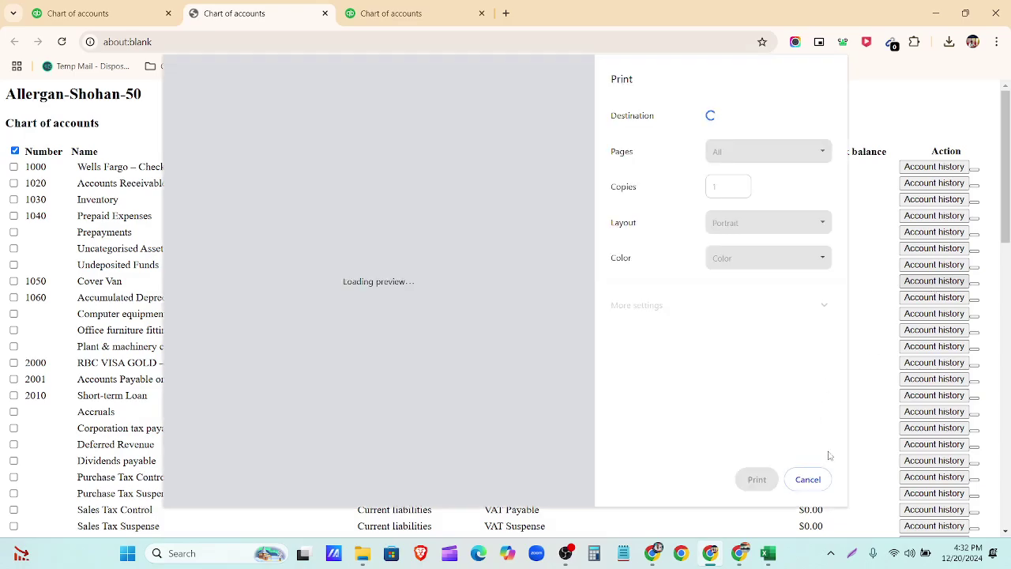
click(808, 479)
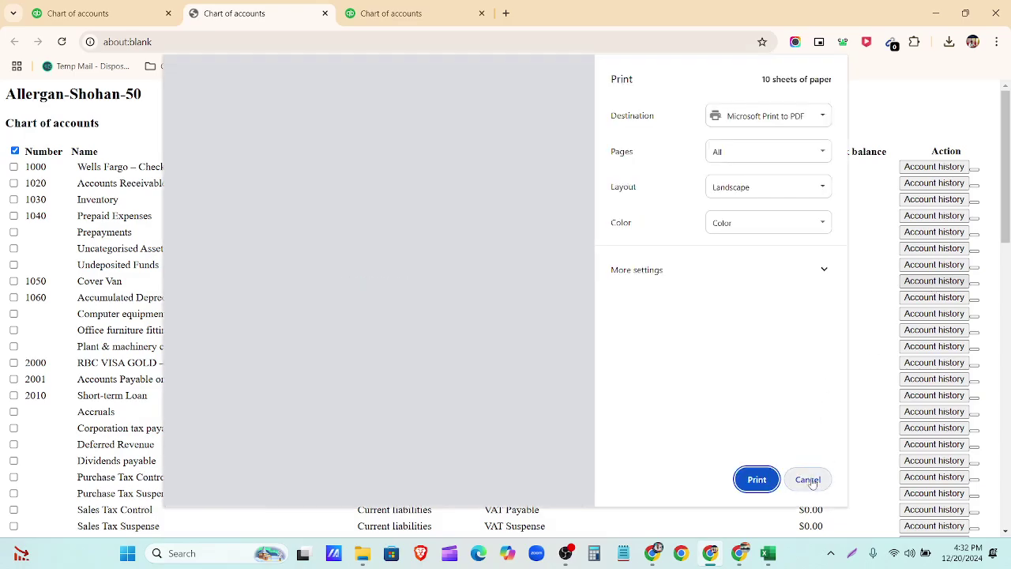
scroll(811, 477, down, 10)
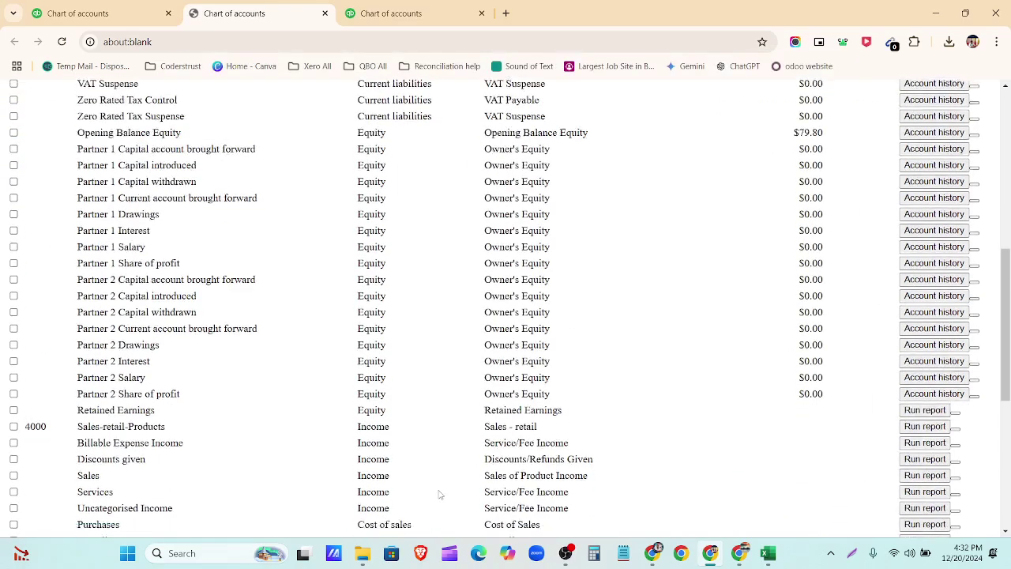
Step: Close the printable accounts list and the COA-List-Import-QBO spreadsheet
scroll(504, 411, up, 10)
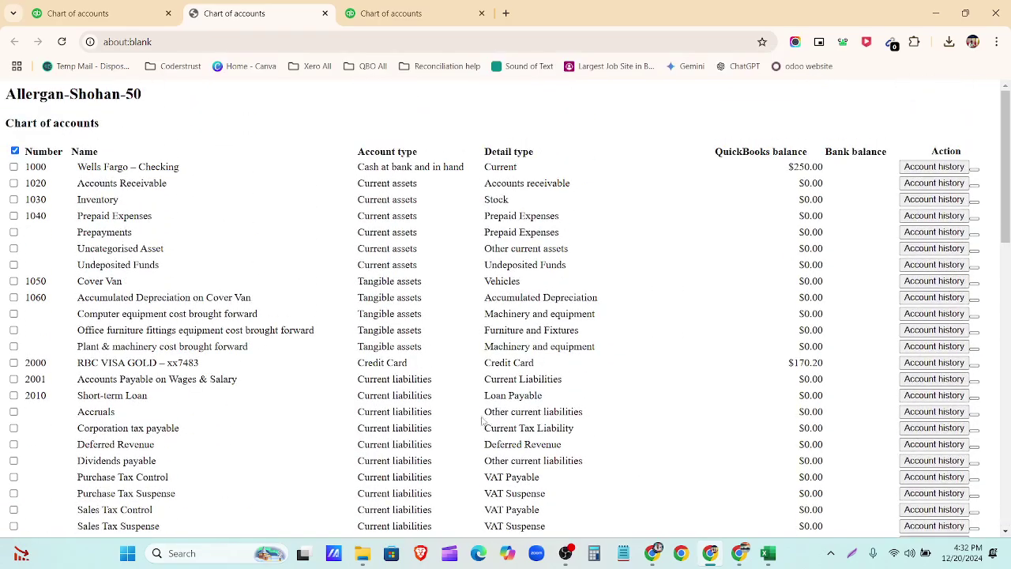
click(325, 14)
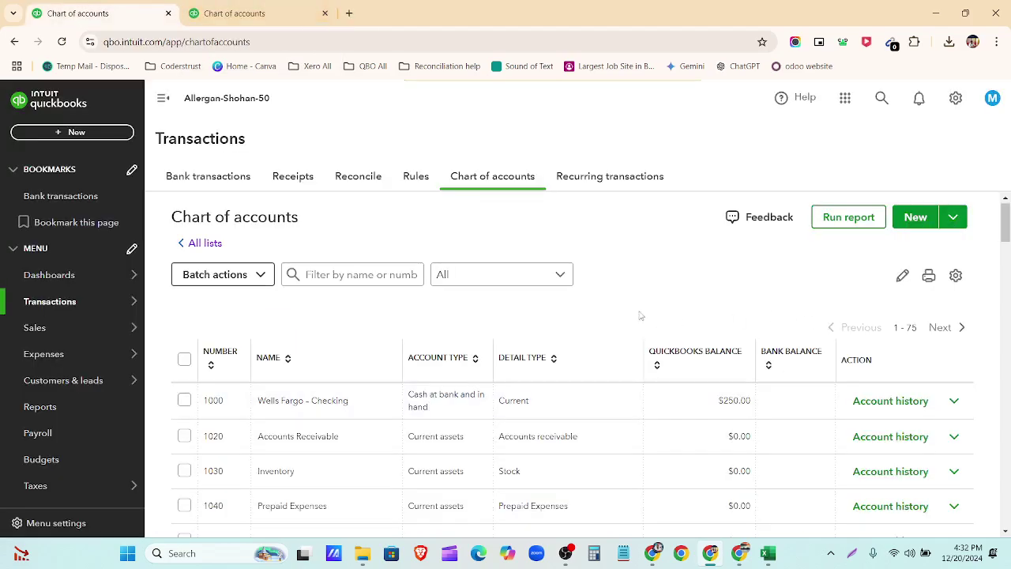
click(654, 557)
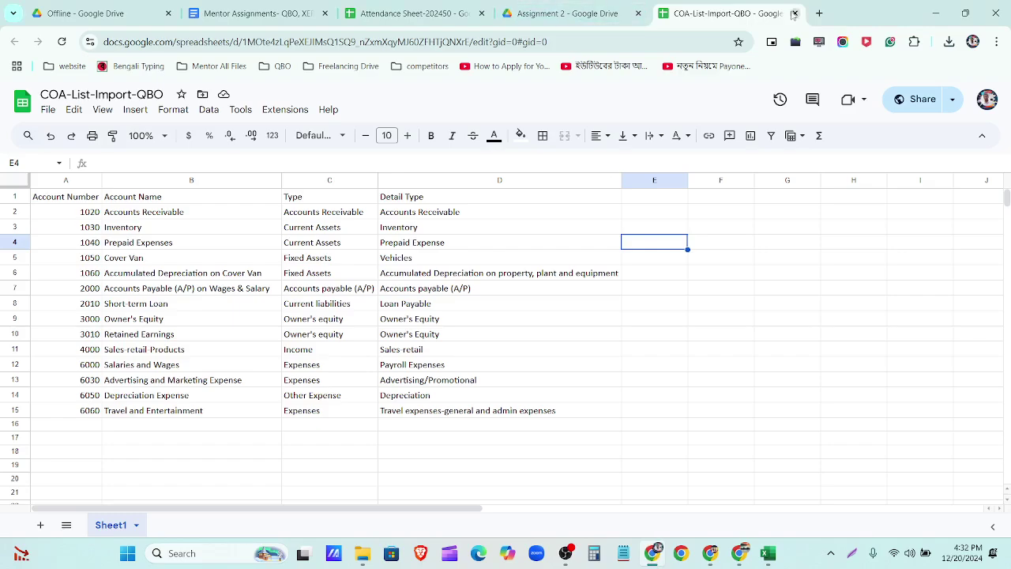
click(794, 14)
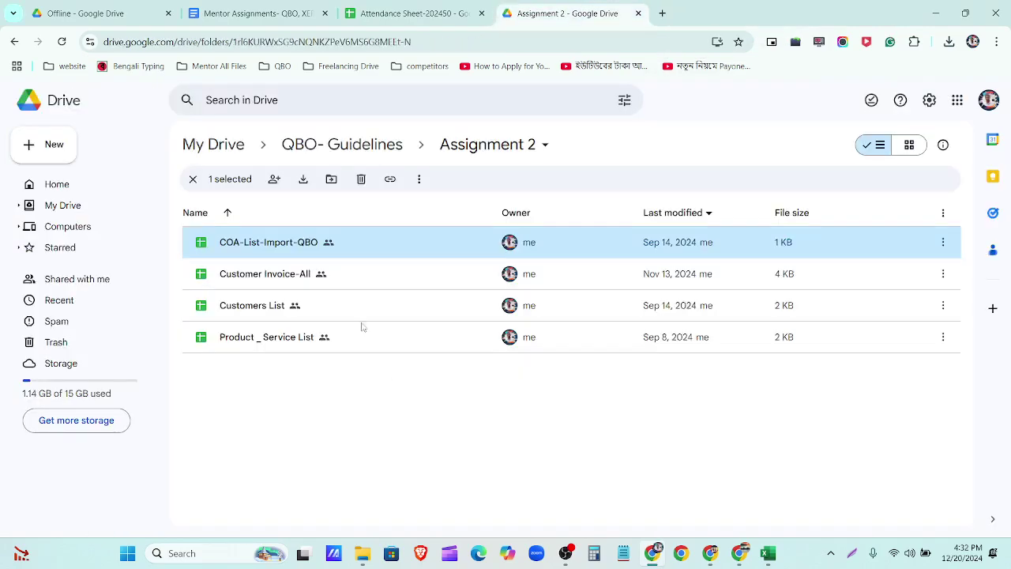
Step: Highlight the "Adding Customer list (Manually and Import)" task in the Mentor Assignments document and switch back to QuickBooks
click(272, 11)
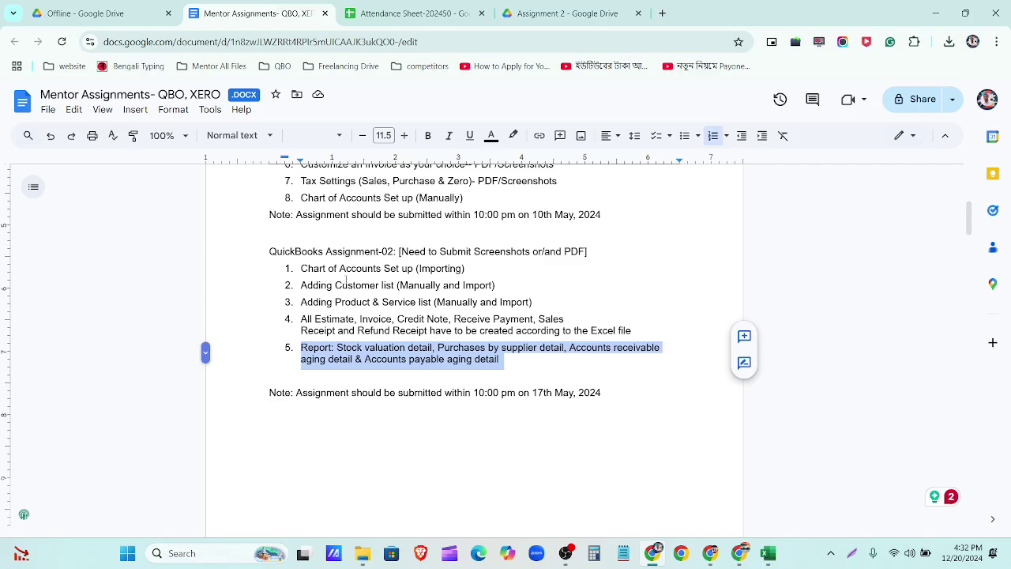
triple_click(346, 282)
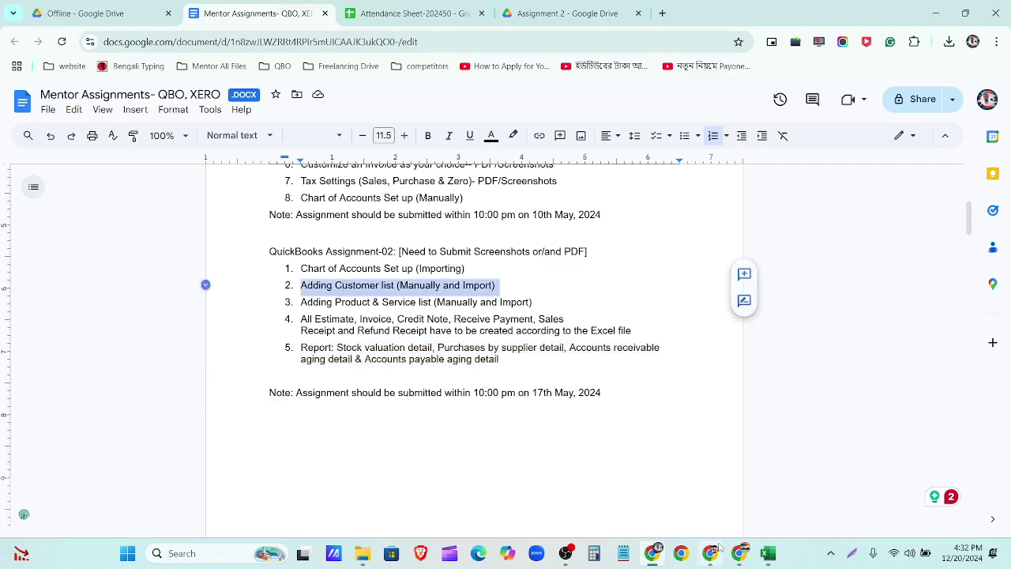
click(714, 552)
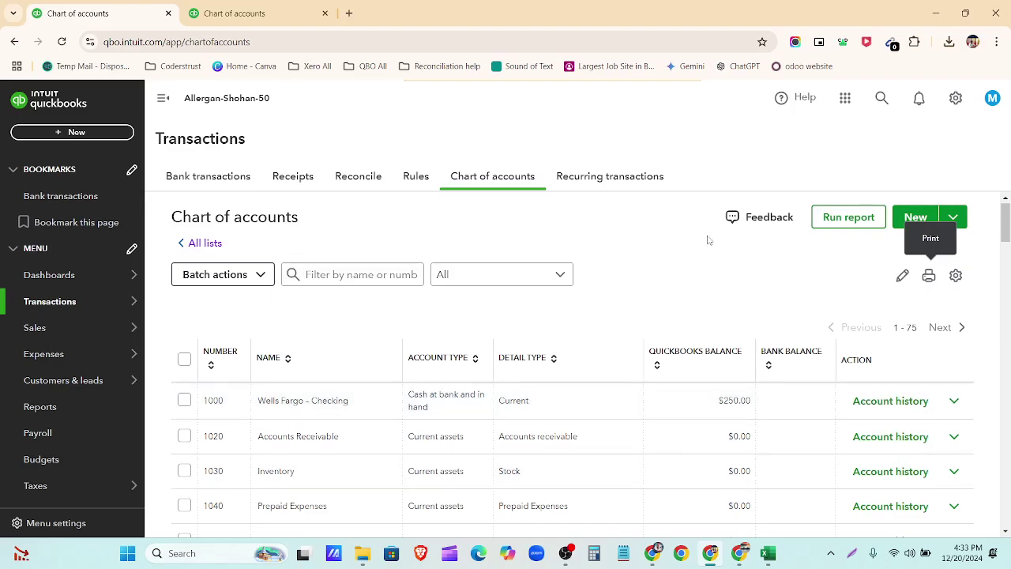
Step: Look over the Customers entries among the new transaction types, and close the list again
click(74, 132)
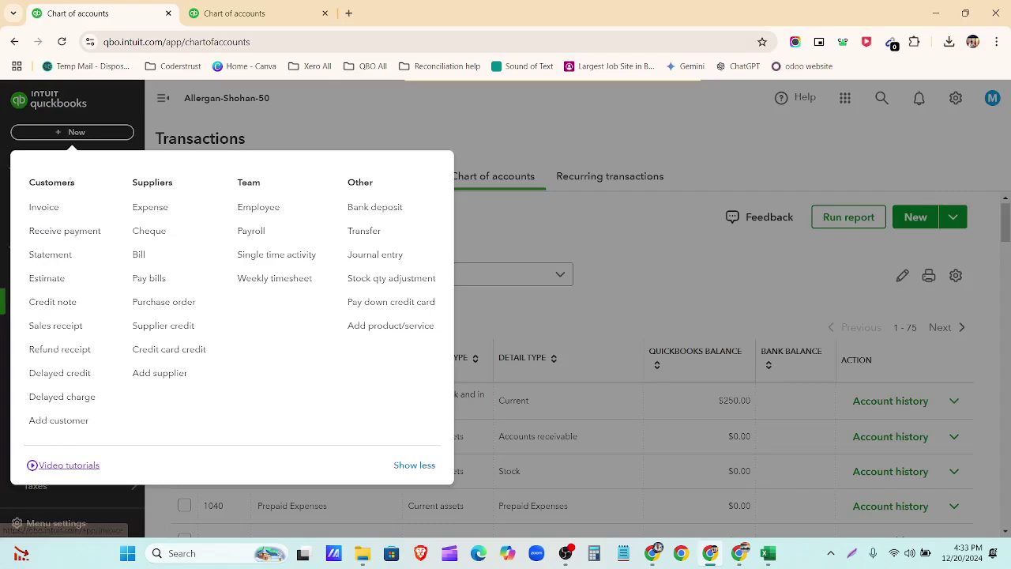
drag(28, 182, 81, 187)
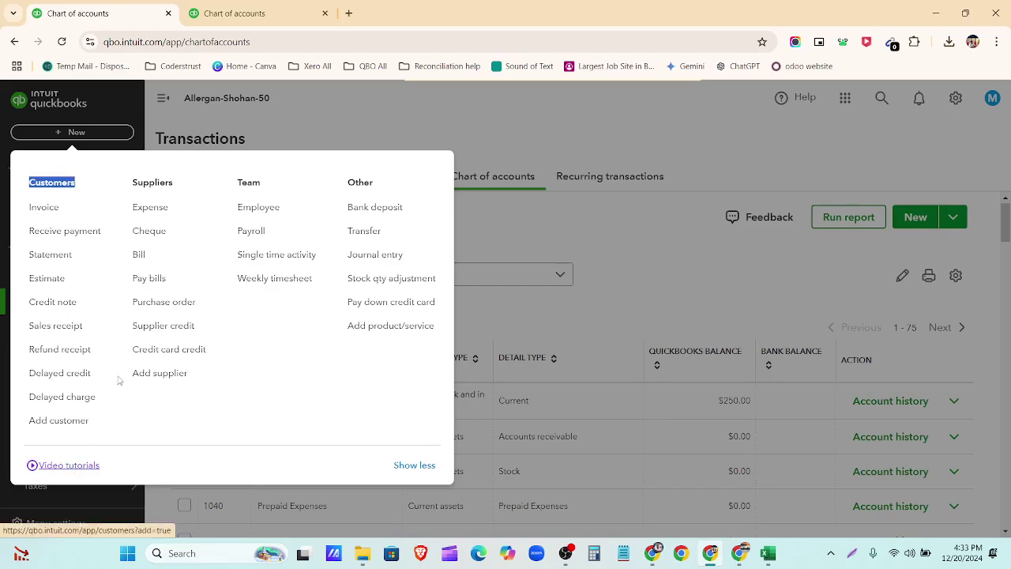
click(298, 134)
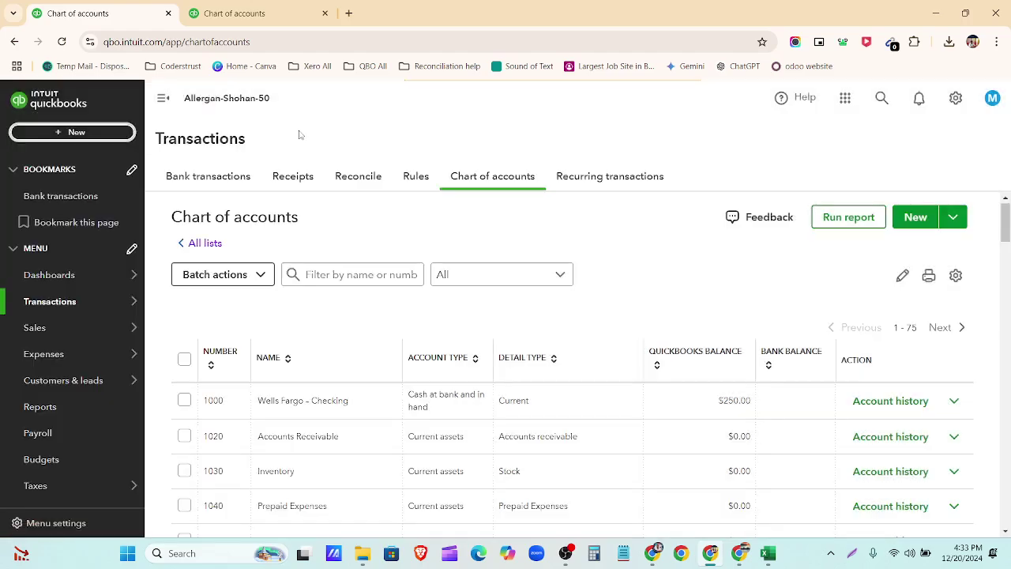
click(85, 133)
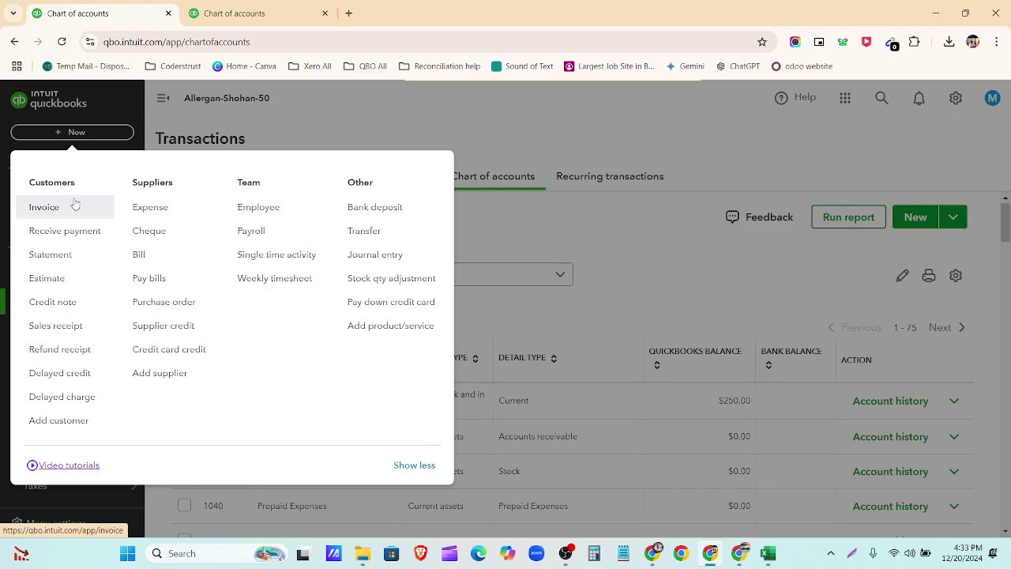
click(307, 117)
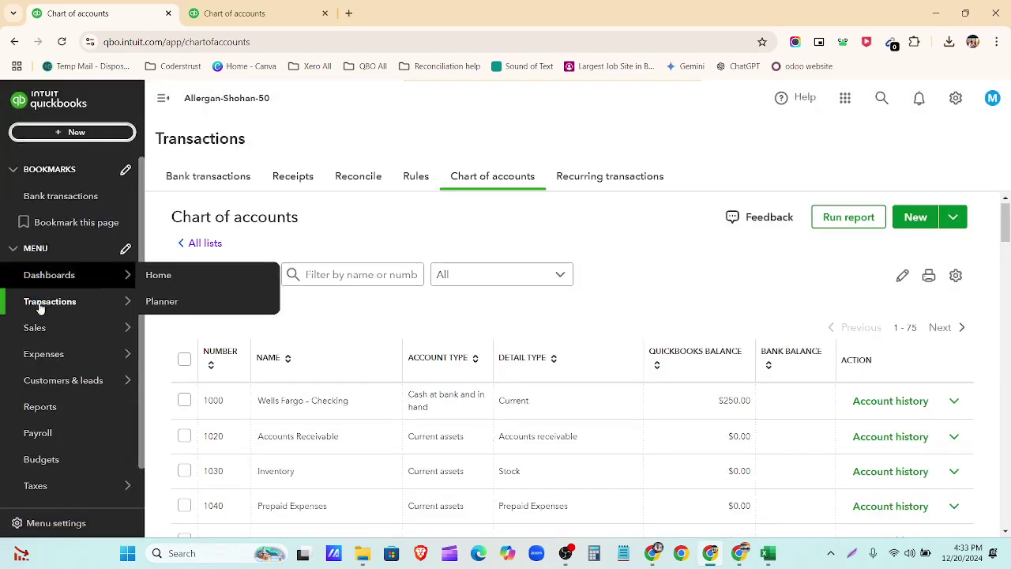
Step: Open the Sales area and look through its overview and the All sales page
mouse_move(46, 340)
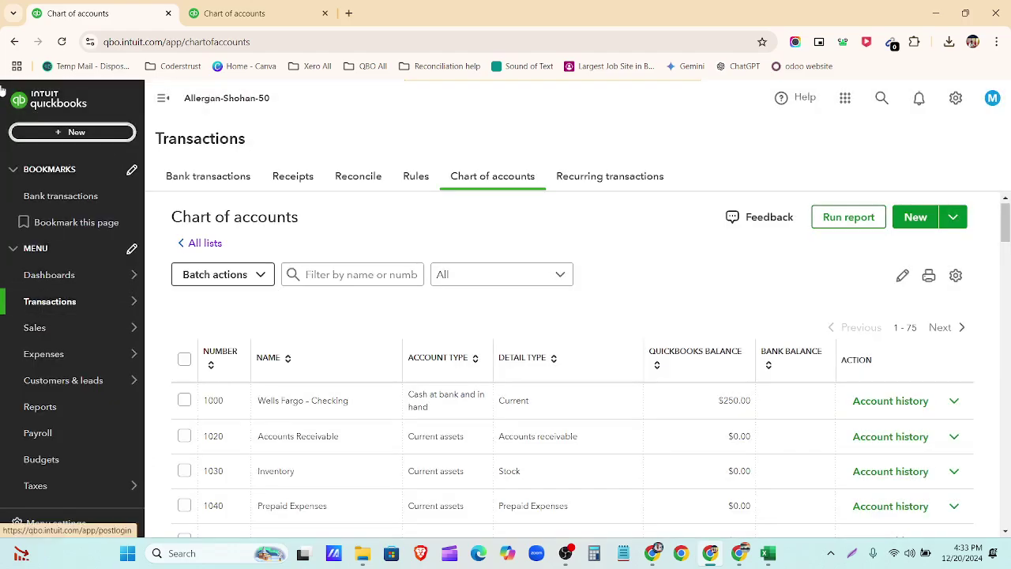
click(15, 333)
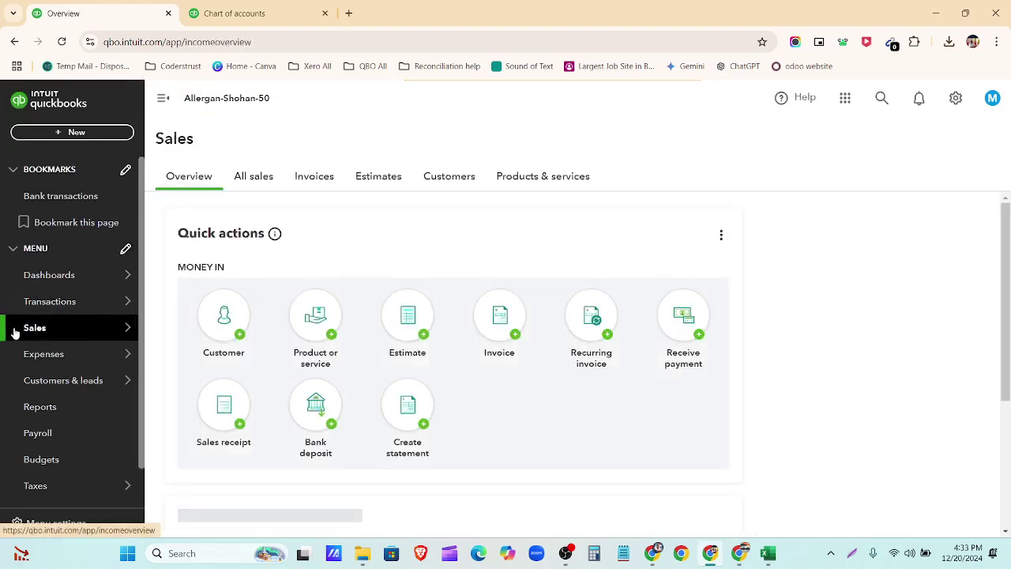
click(61, 136)
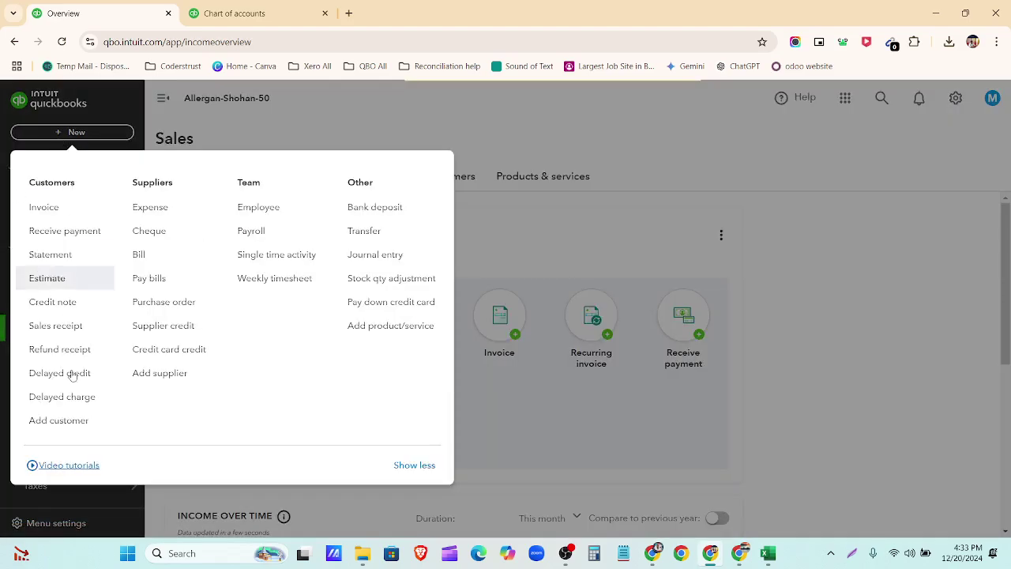
click(248, 120)
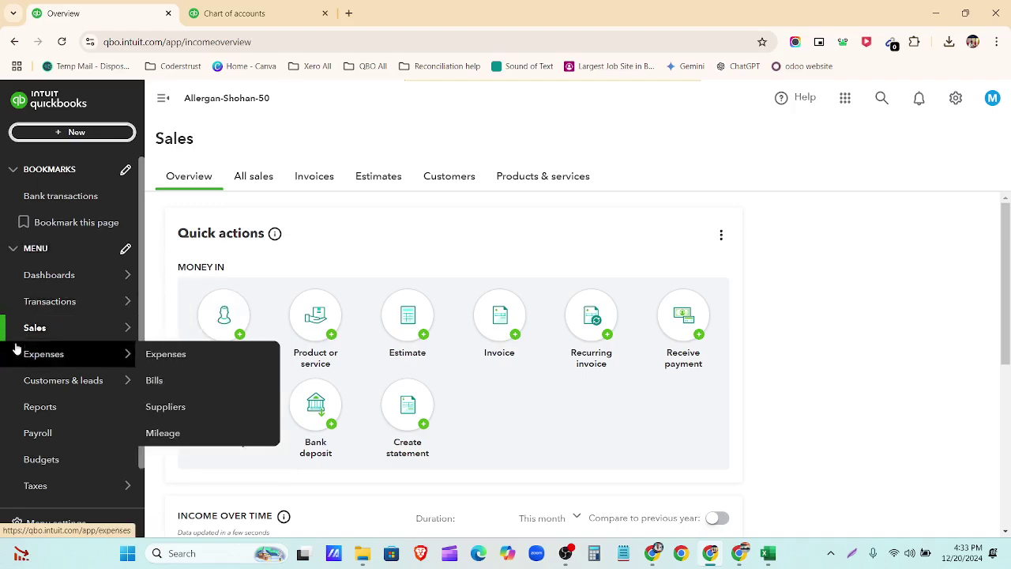
click(253, 176)
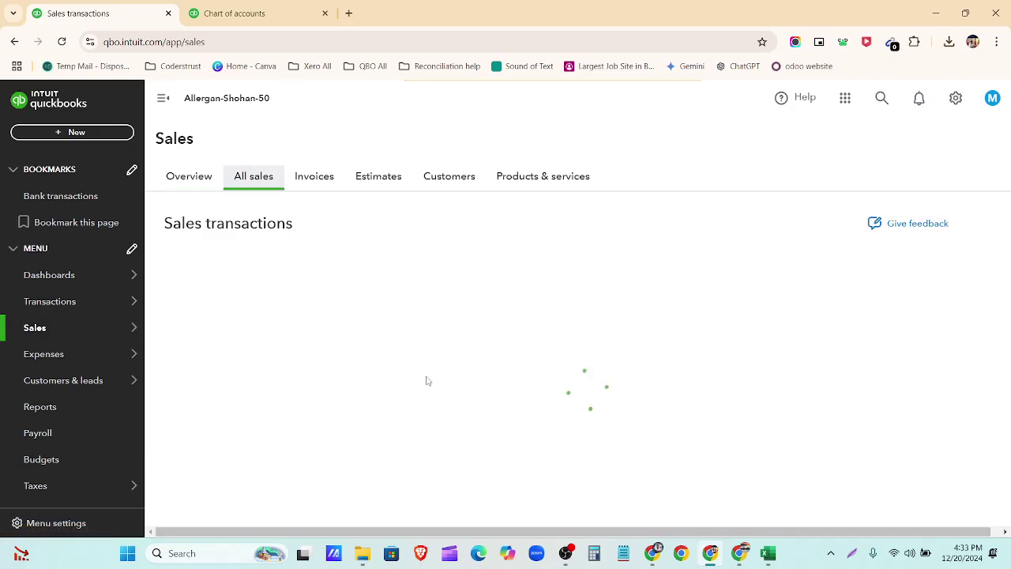
scroll(427, 381, down, 3)
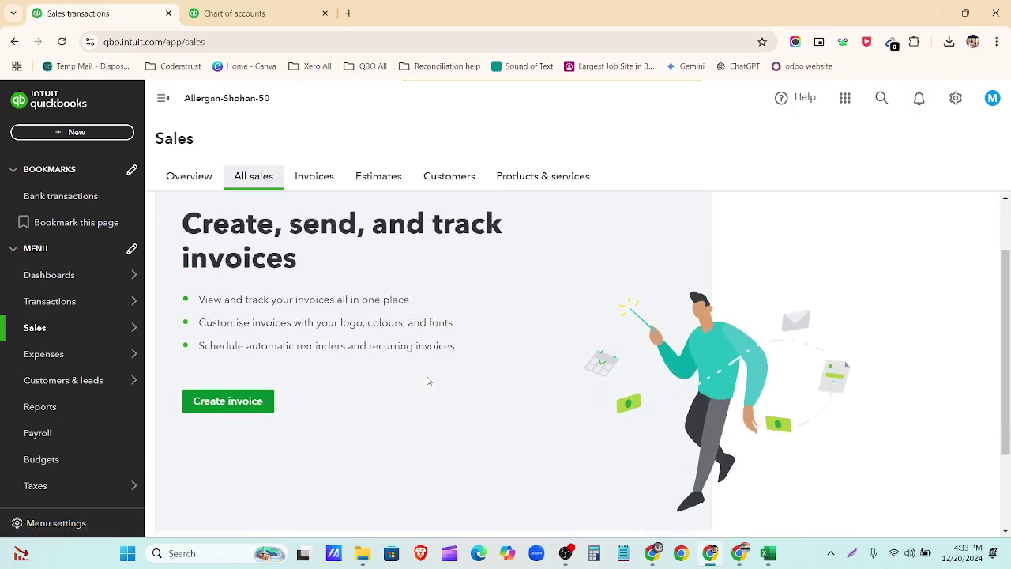
scroll(416, 427, up, 3)
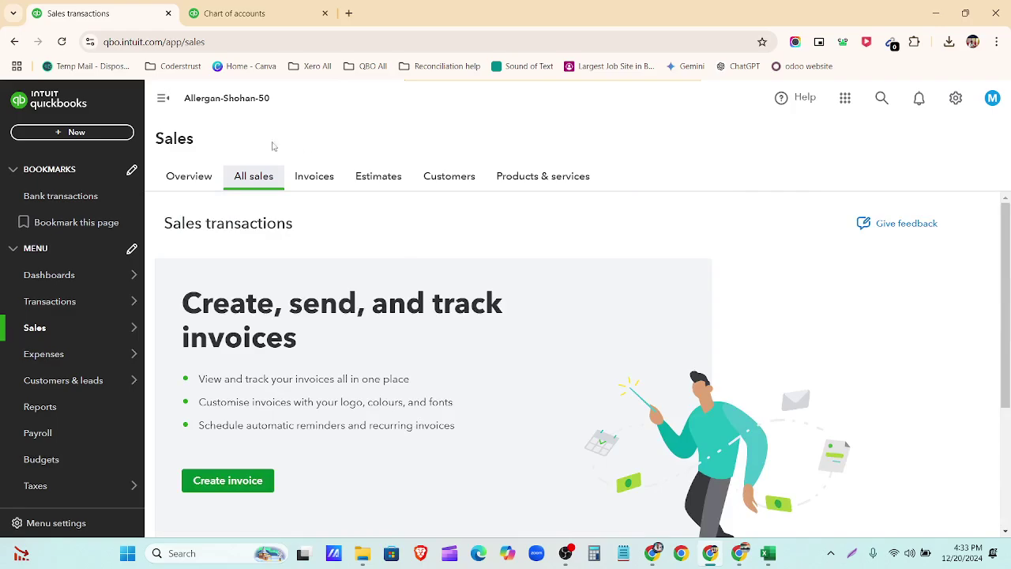
Step: Start a screen capture of the new transaction list and frame the Customers heading and its entries from Invoice to Delayed charge in red
click(78, 134)
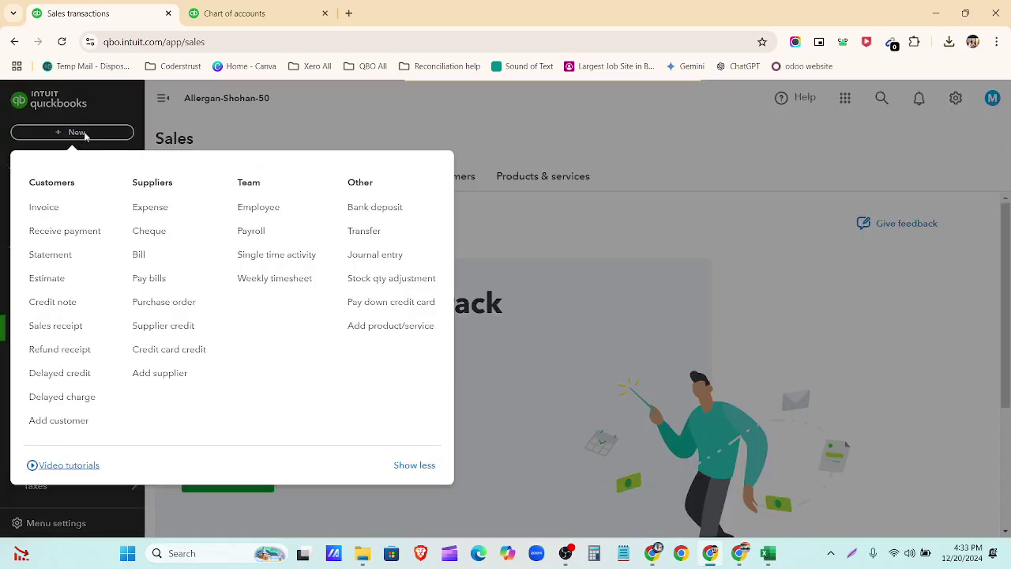
click(857, 555)
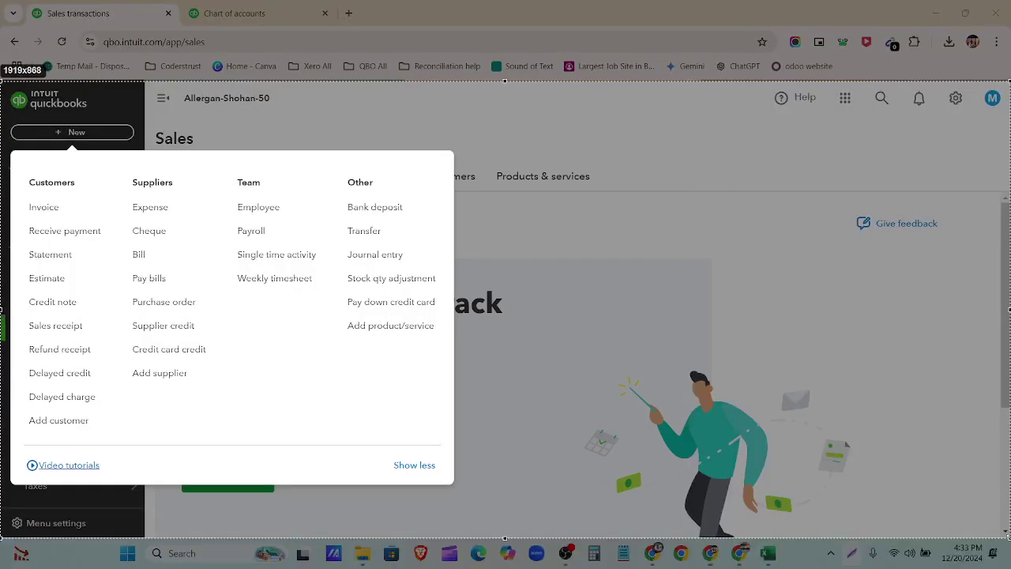
drag(1, 81, 1010, 538)
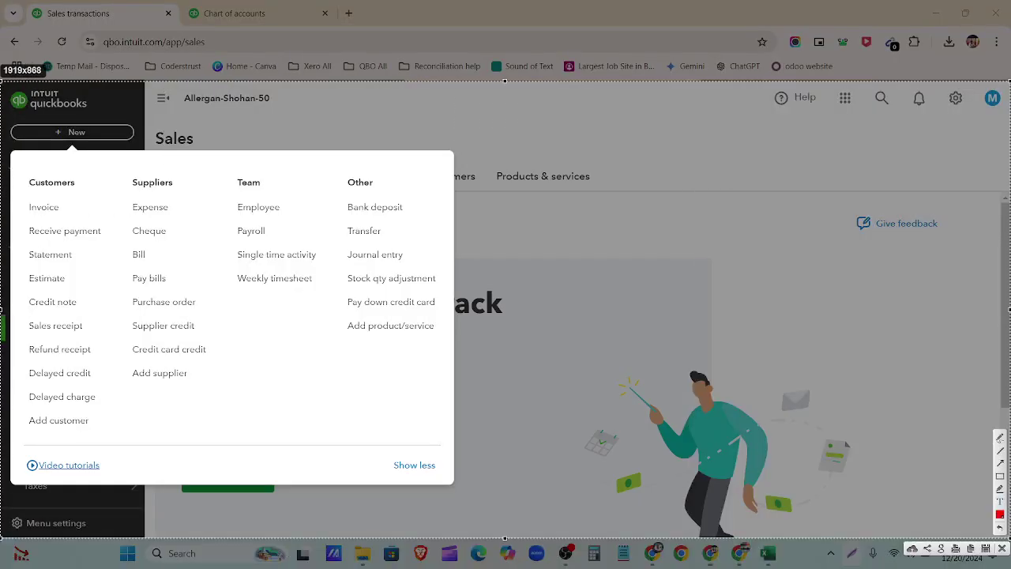
click(1001, 478)
drag(15, 172, 94, 190)
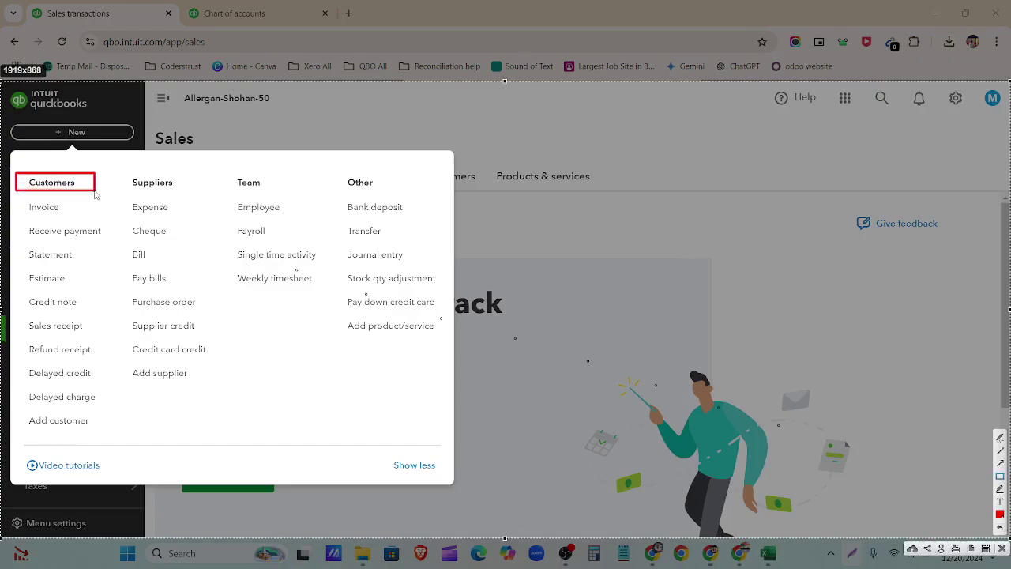
mouse_move(11, 195)
mouse_down()
mouse_move(118, 233)
mouse_move(120, 423)
mouse_move(120, 411)
mouse_up()
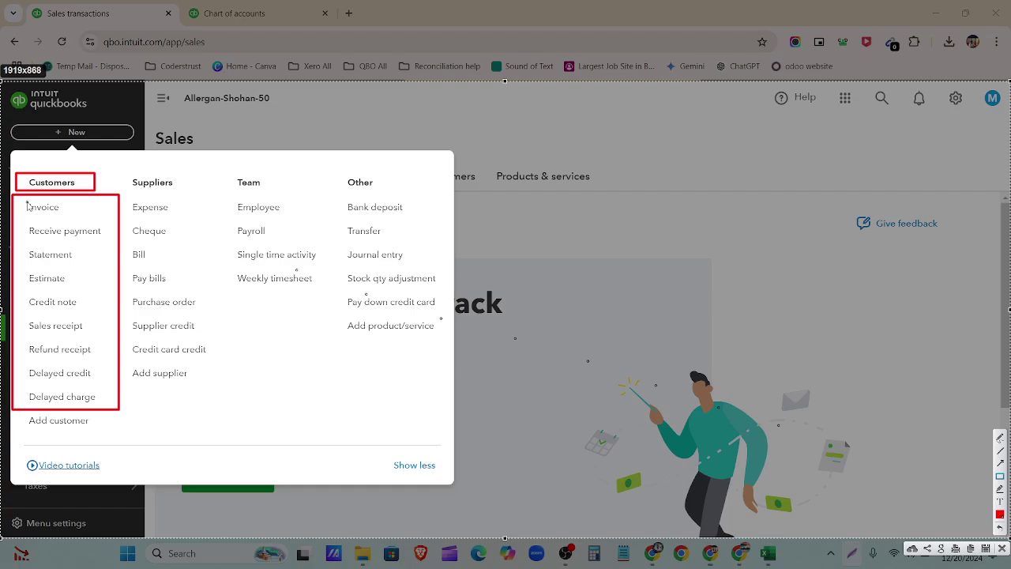
Step: Frame Invoice, Estimate, Receive payment, Credit note, Sales receipt and Refund receipt individually, and the two delayed entries together, on the capture
drag(27, 206, 66, 221)
drag(19, 269, 102, 294)
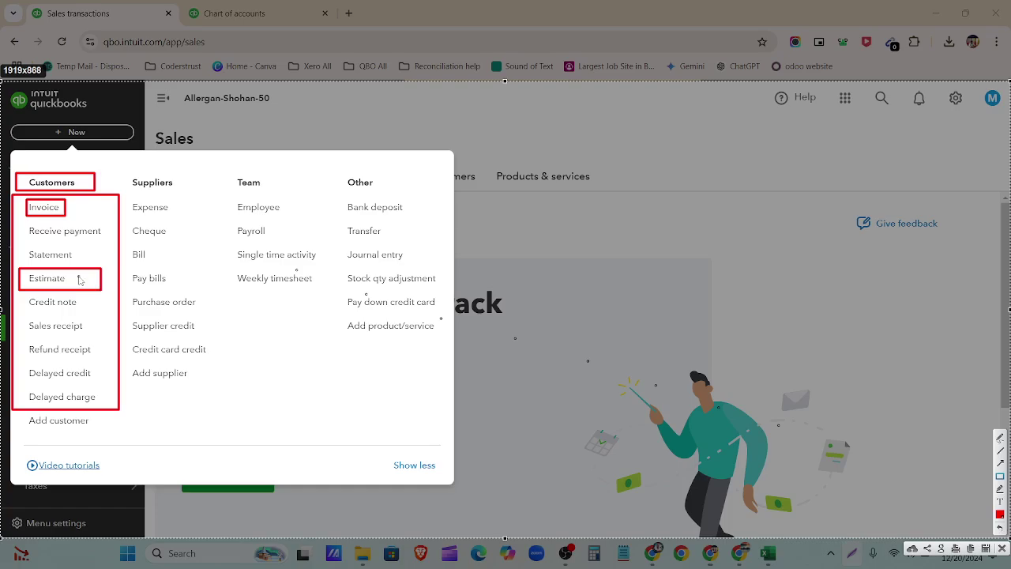
drag(19, 220, 112, 244)
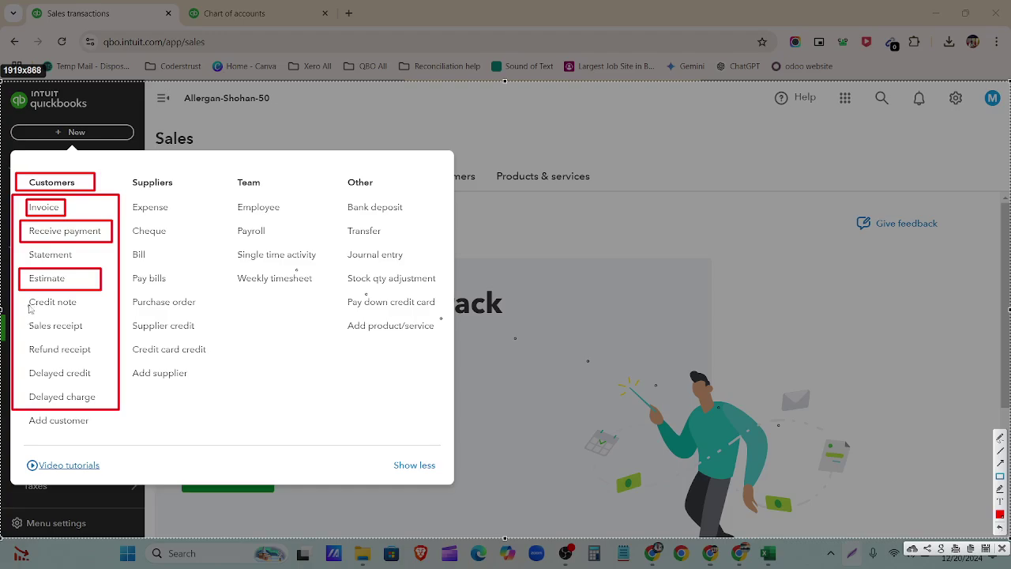
drag(24, 290, 88, 315)
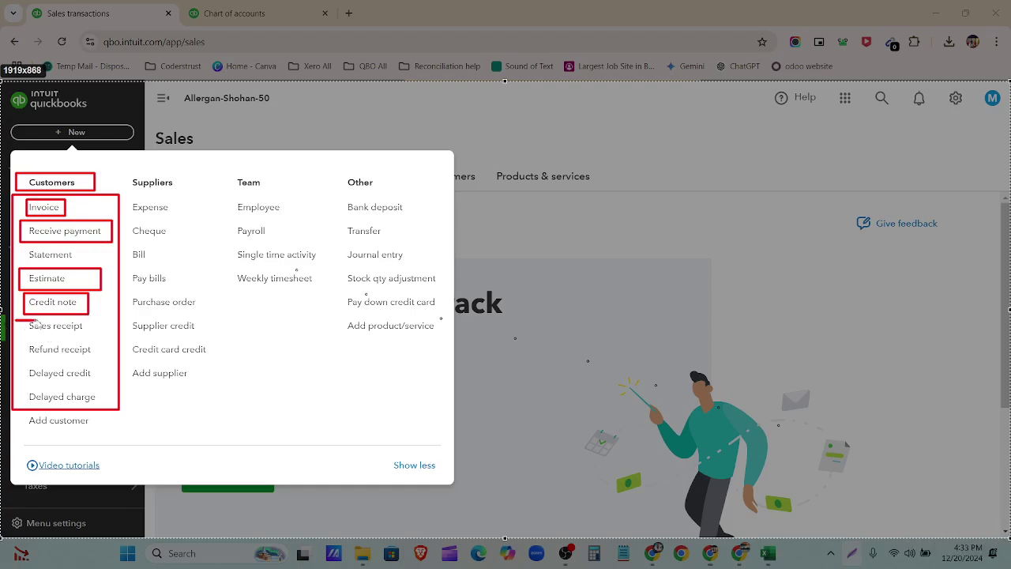
mouse_move(15, 320)
mouse_down()
mouse_move(111, 345)
mouse_move(107, 335)
mouse_up()
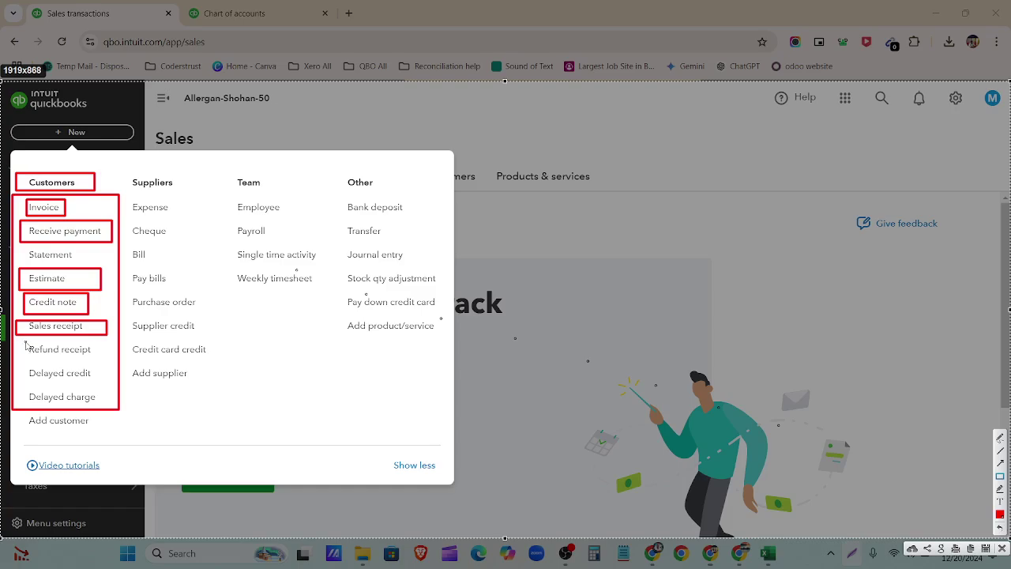
mouse_move(26, 343)
mouse_down()
mouse_move(105, 370)
mouse_move(98, 363)
mouse_up()
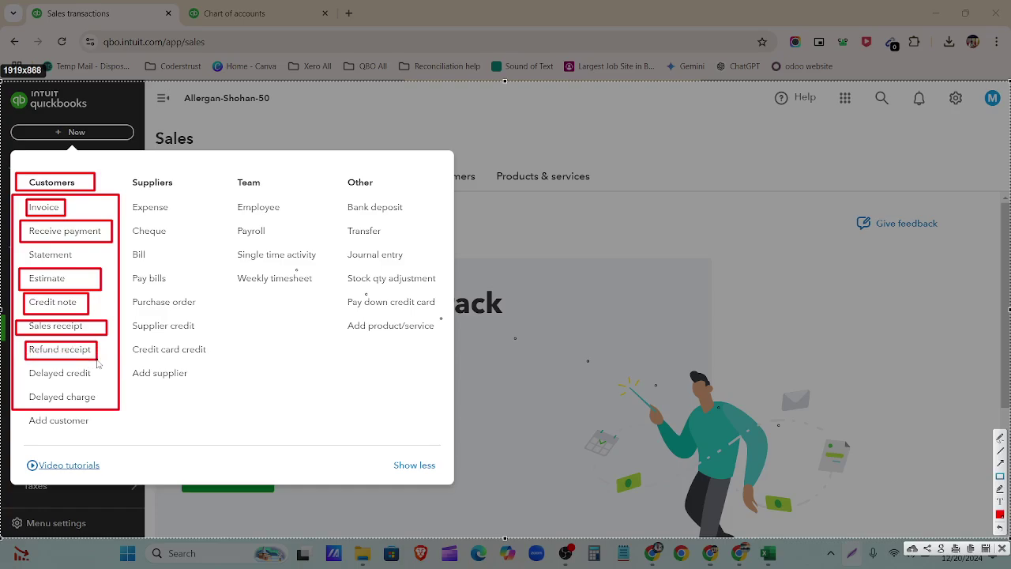
mouse_move(1, 362)
mouse_down()
mouse_move(94, 408)
mouse_move(149, 419)
mouse_up()
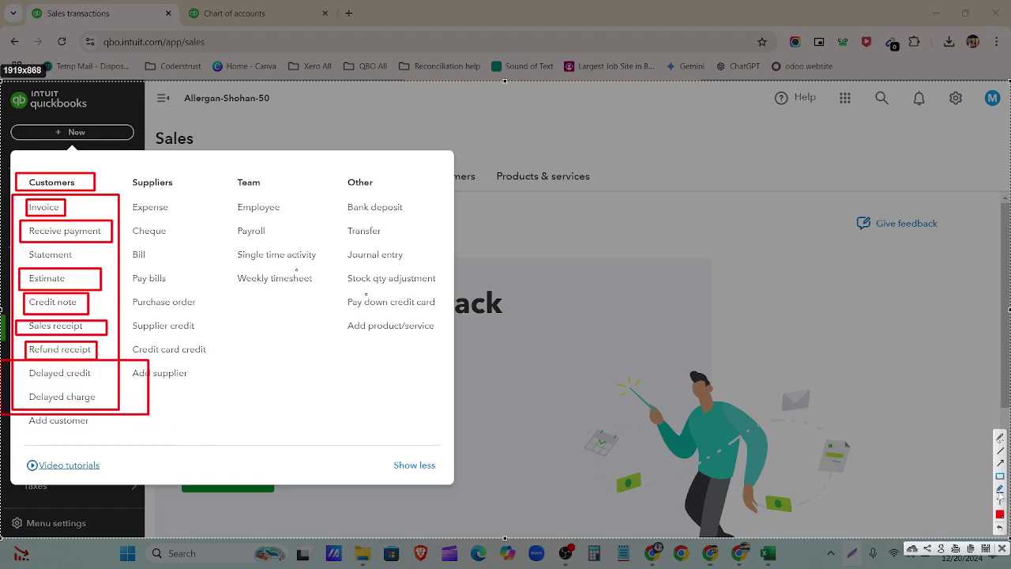
Step: Draw arrows to Delayed charge, Delayed credit and Credit note, frame Statement, and discard the annotated capture
mouse_move(391, 300)
mouse_down()
mouse_move(163, 358)
mouse_move(114, 387)
mouse_up()
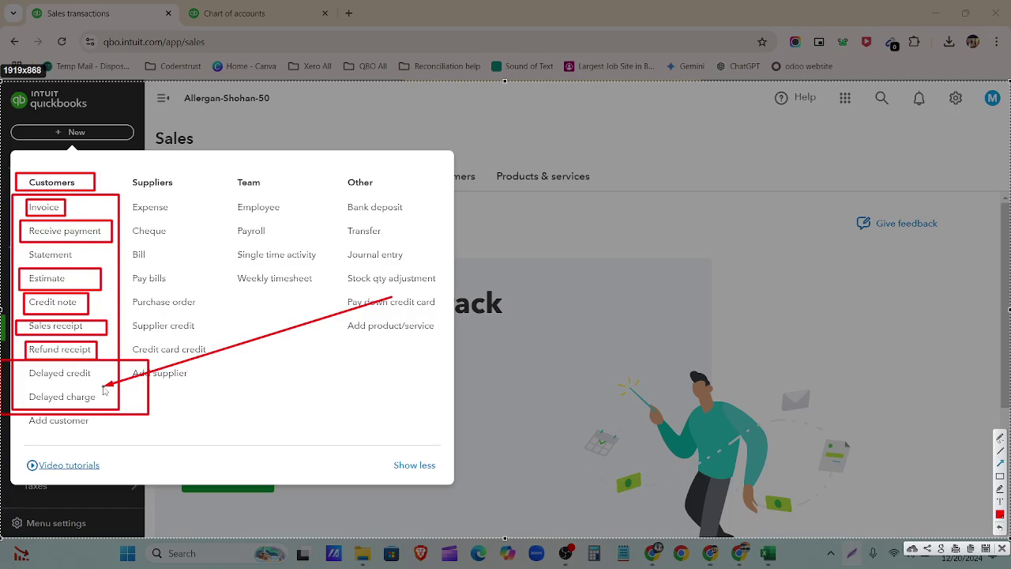
mouse_move(214, 285)
mouse_down()
mouse_move(108, 333)
mouse_move(97, 373)
mouse_up()
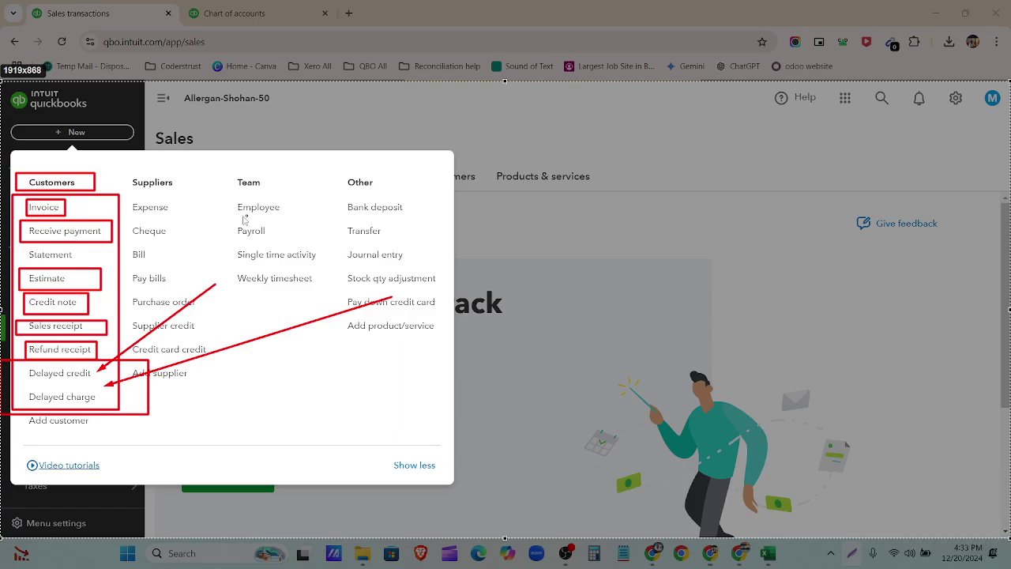
drag(244, 221, 92, 302)
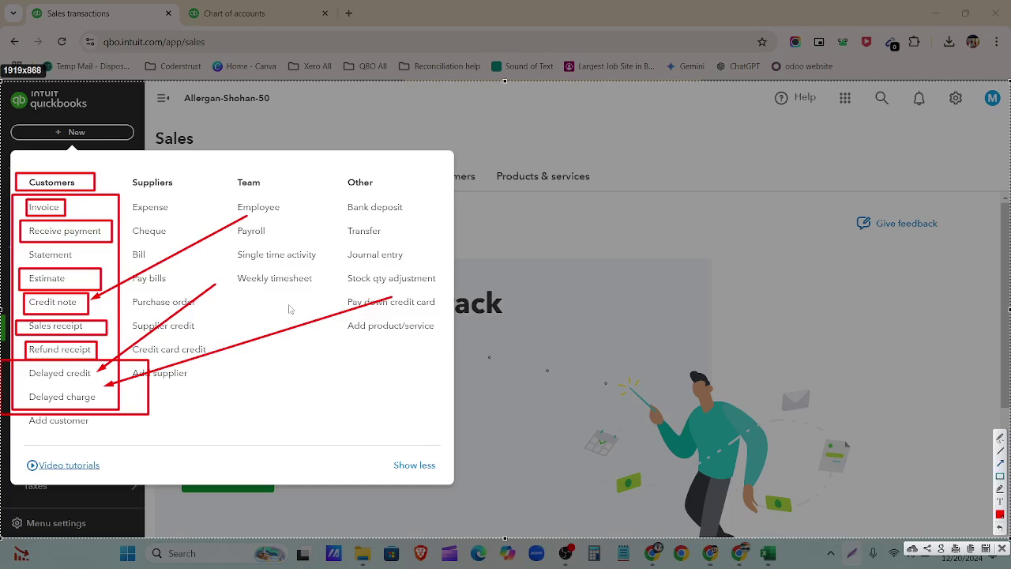
mouse_move(11, 247)
mouse_down()
mouse_move(135, 266)
mouse_move(126, 267)
mouse_up()
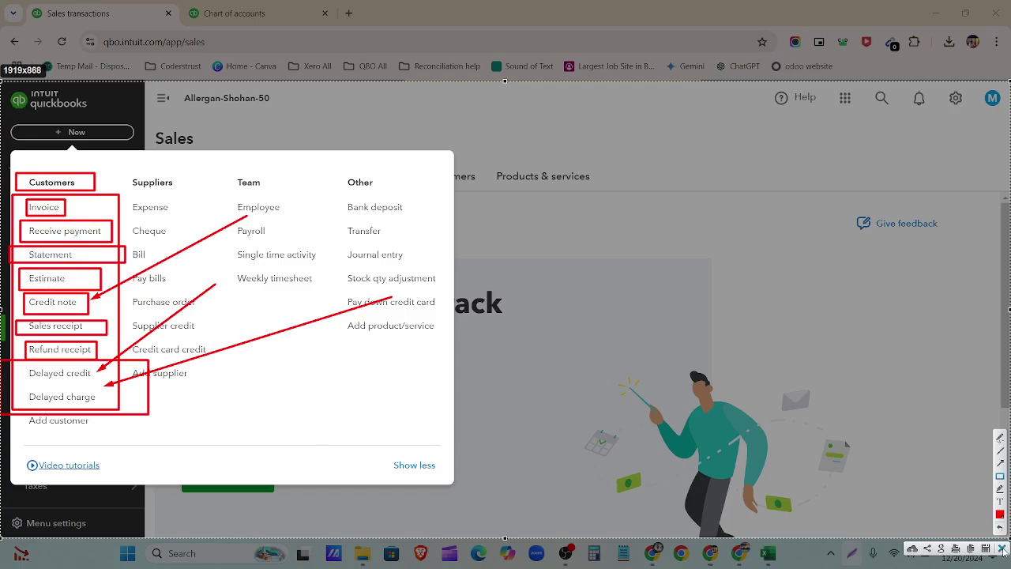
key(Escape)
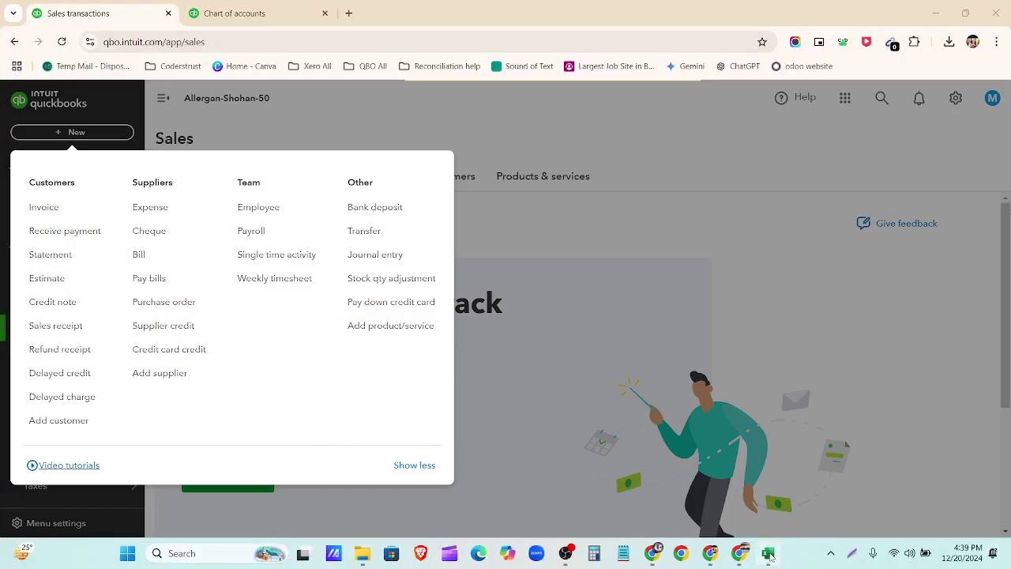
Step: Close the Excel workbook and open the Customer Invoice-All spreadsheet from the Assignment 2 folder in Google Drive
click(770, 556)
click(995, 17)
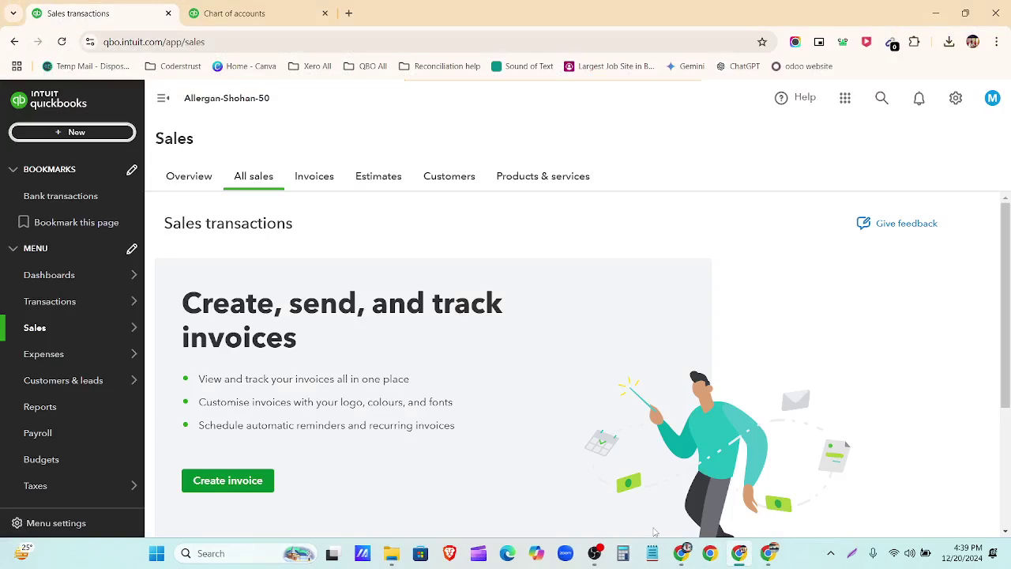
click(771, 555)
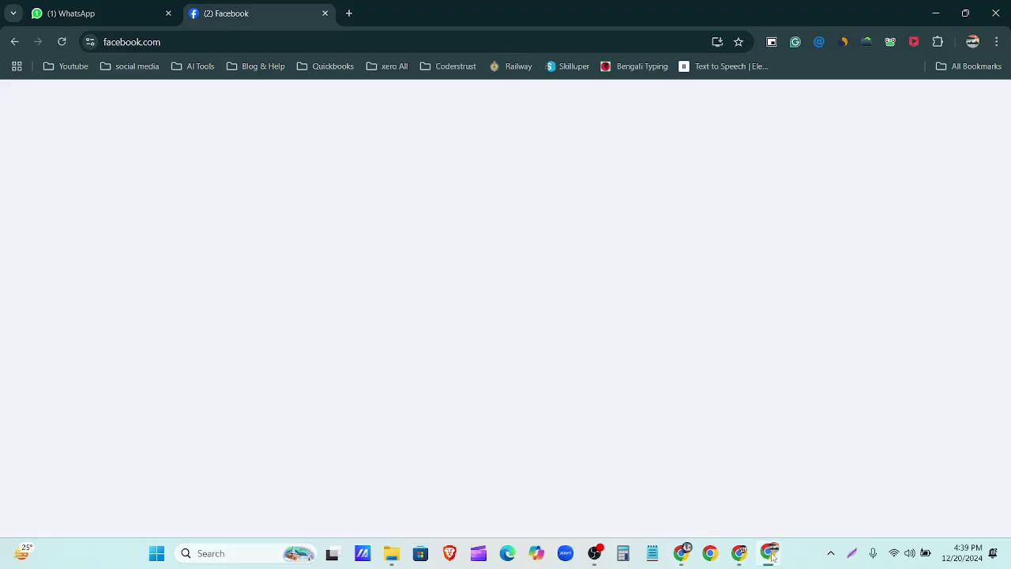
click(770, 555)
click(677, 561)
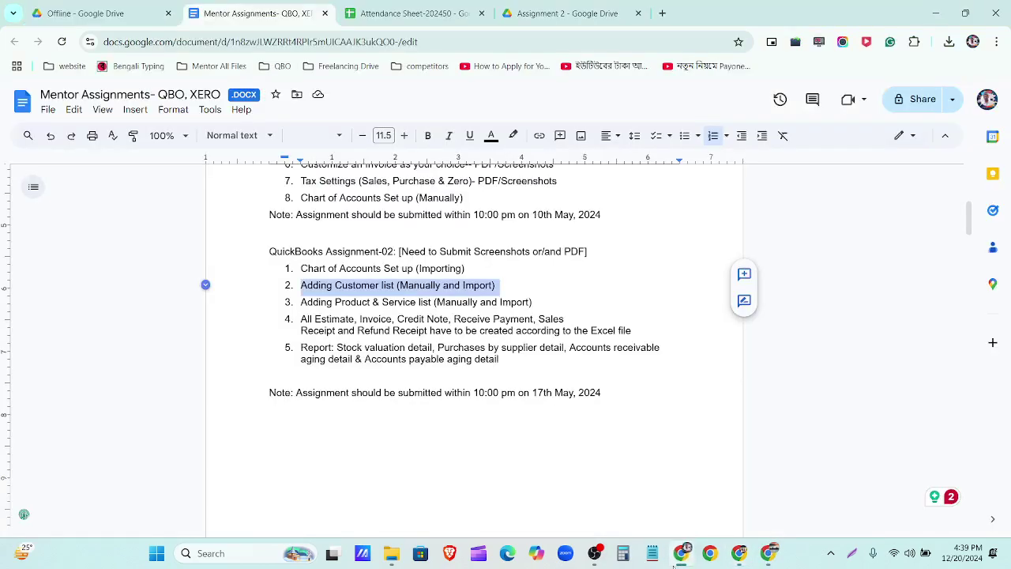
click(438, 13)
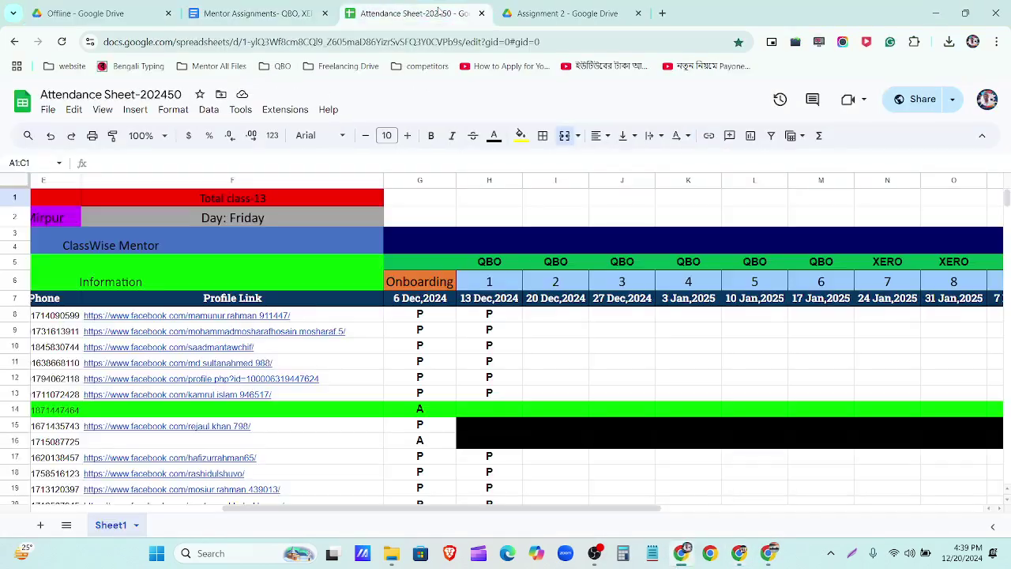
click(529, 14)
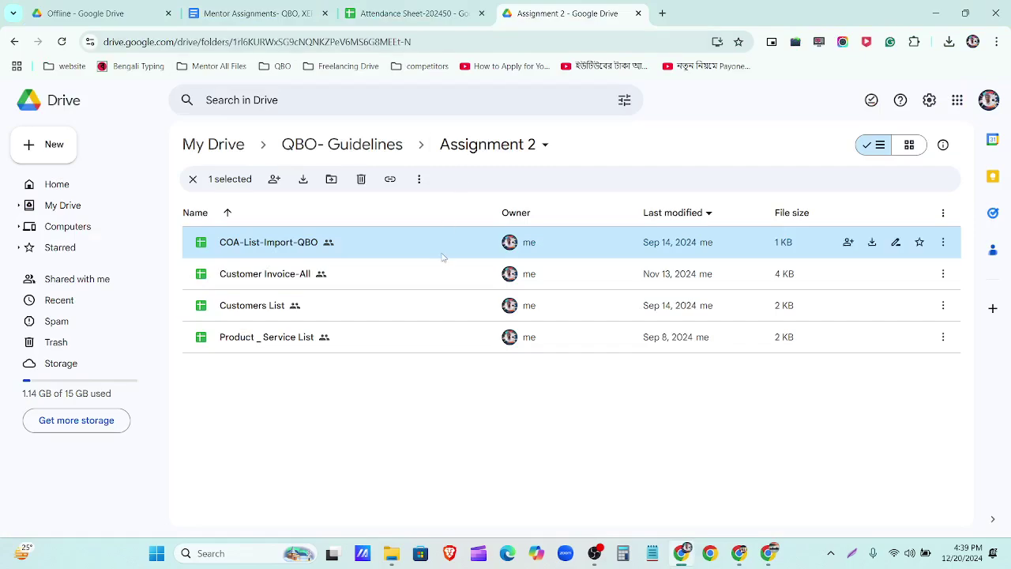
double_click(359, 280)
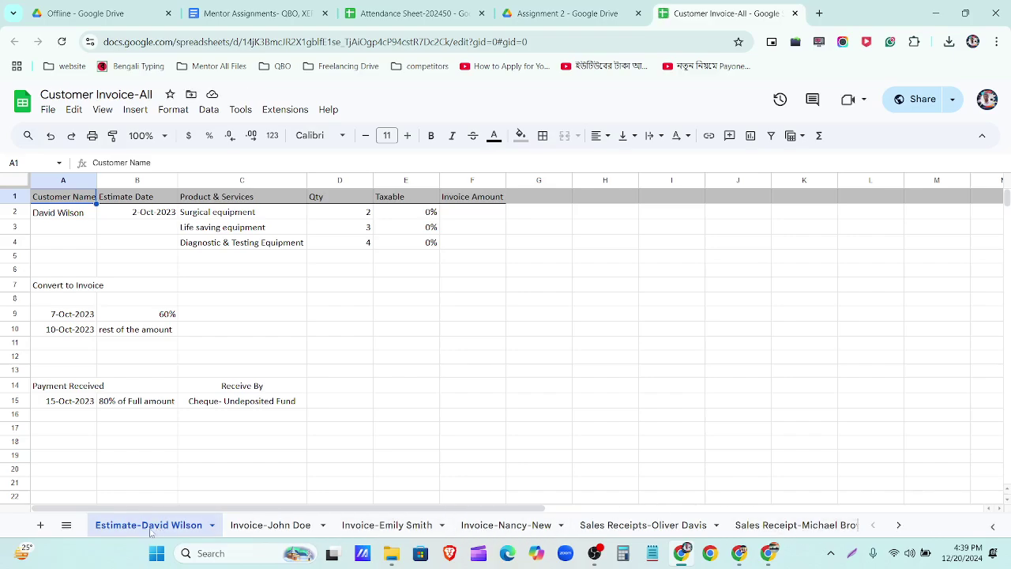
Step: Look through the invoice and sales receipt sheets of Customer Invoice-All one by one and return to the first estimate sheet
click(279, 528)
click(387, 528)
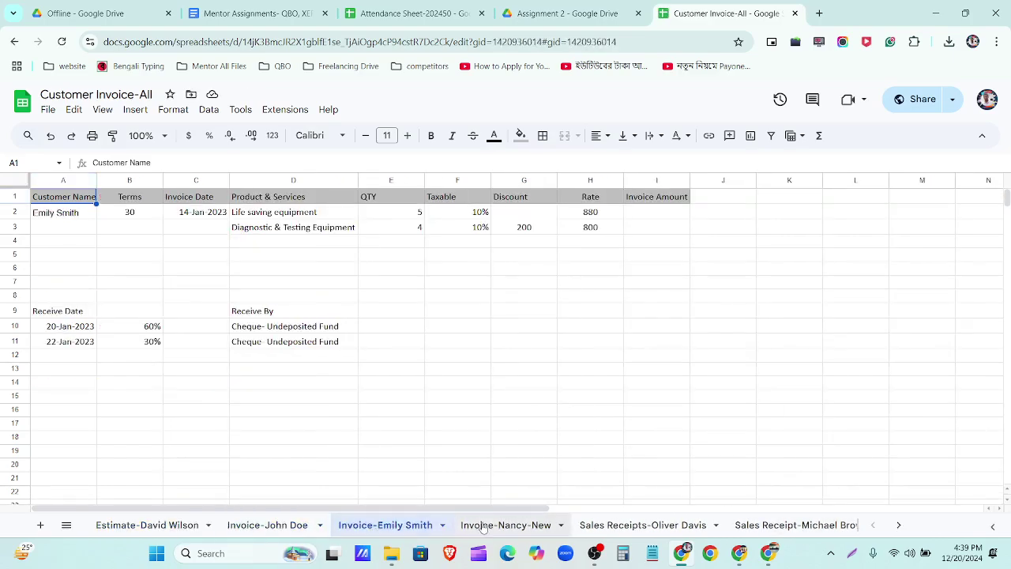
click(500, 528)
click(629, 528)
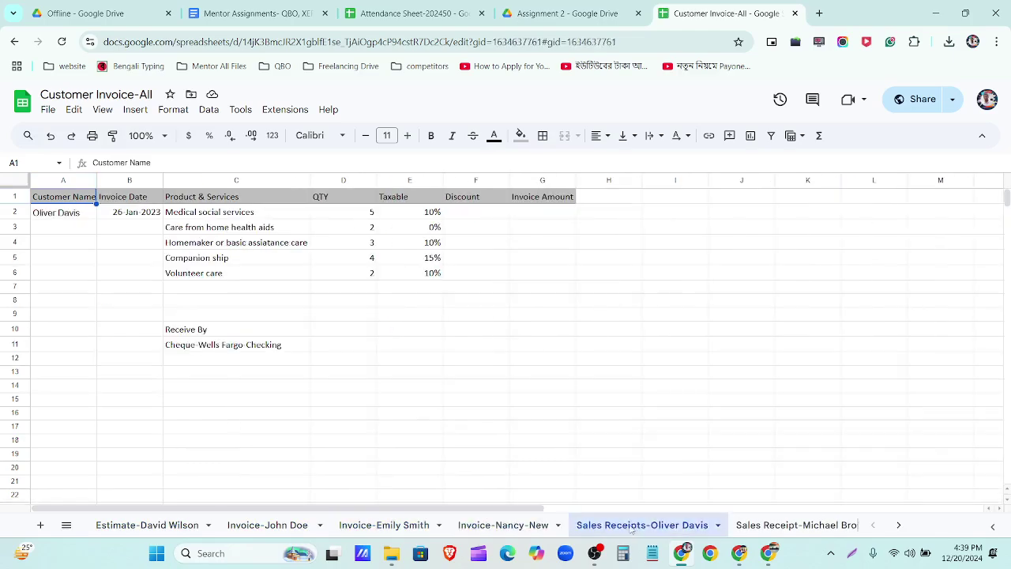
click(783, 528)
click(818, 529)
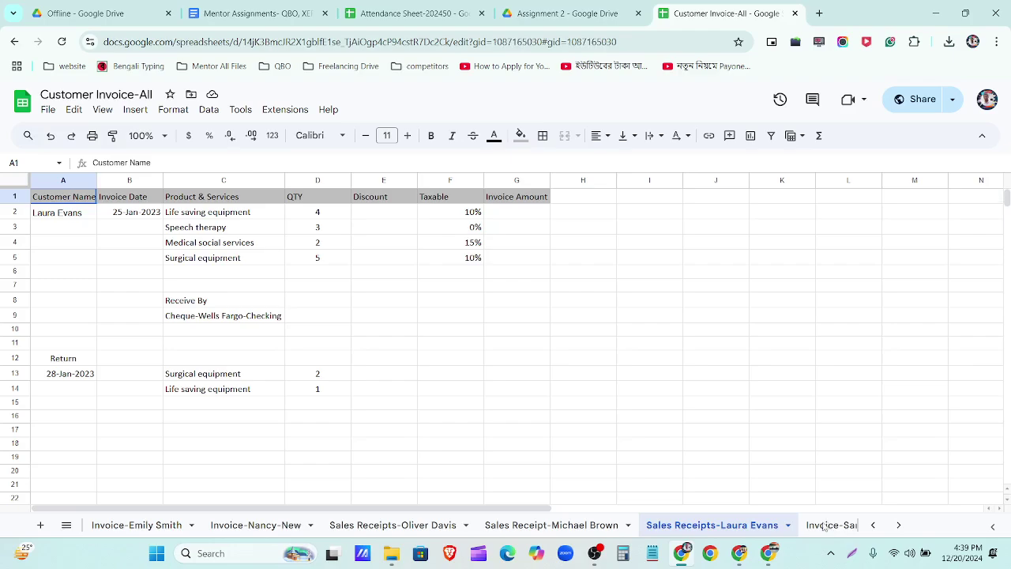
click(833, 528)
click(840, 528)
click(839, 528)
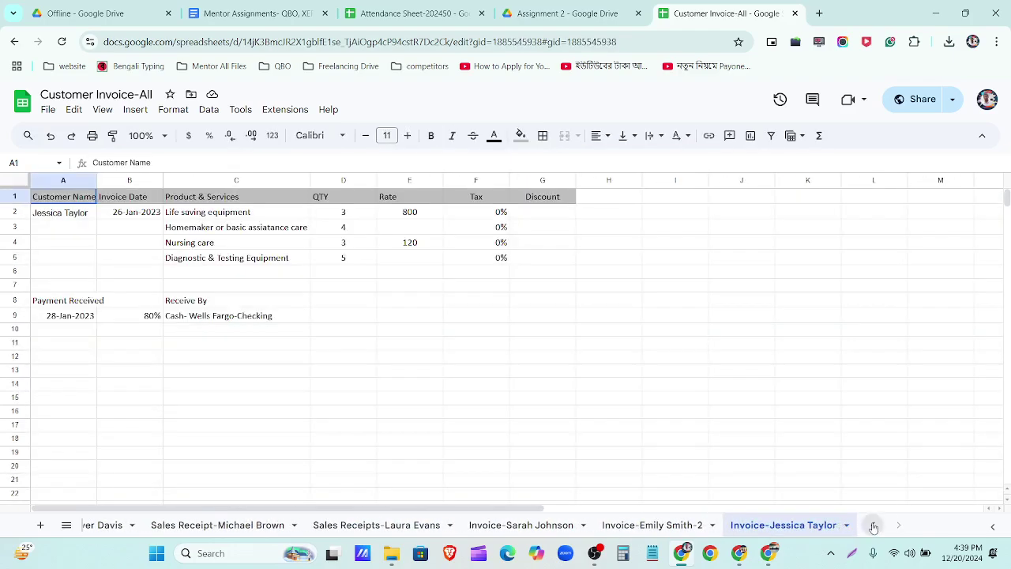
click(873, 526)
click(142, 525)
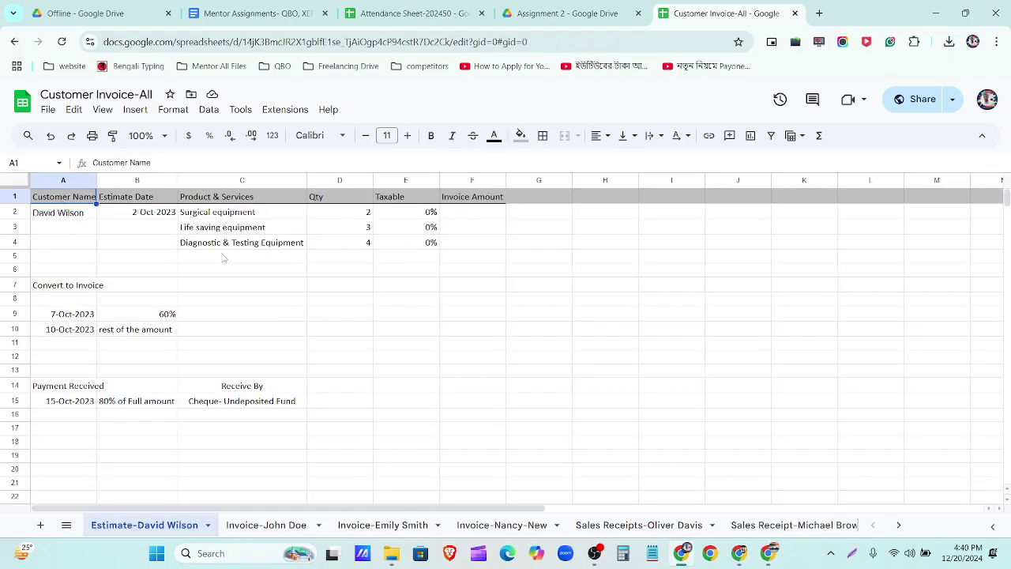
Step: Go over the estimate's customer, date, products, quantities and tax rates, highlighting each range and the whole estimate table
click(66, 213)
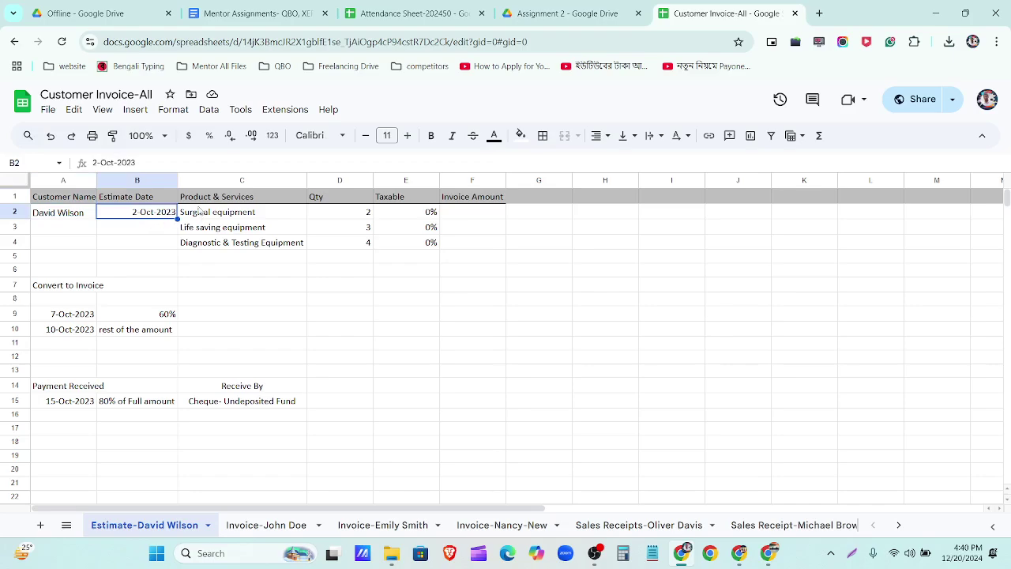
drag(196, 212, 277, 243)
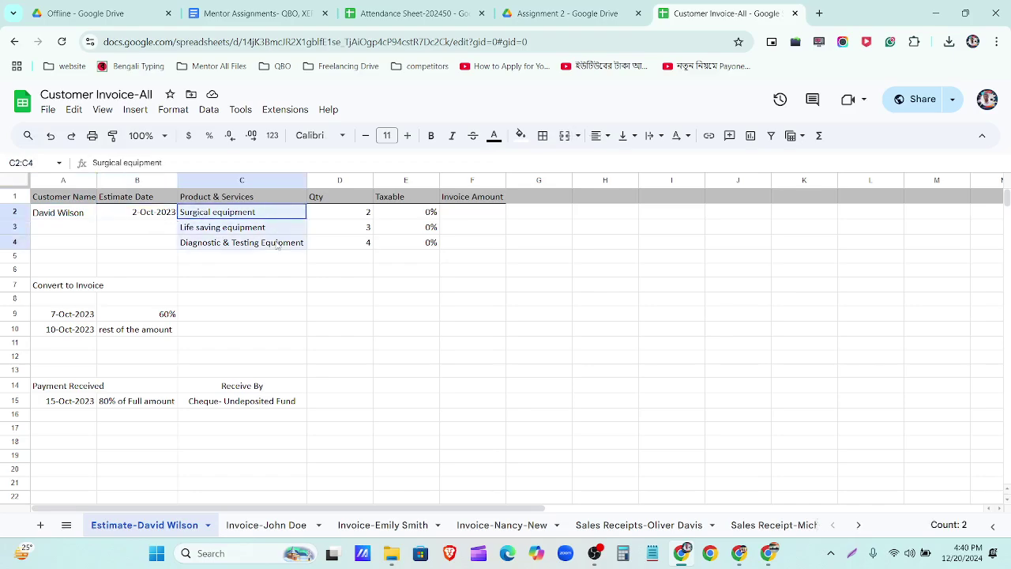
click(347, 213)
drag(348, 213, 356, 242)
drag(407, 212, 408, 246)
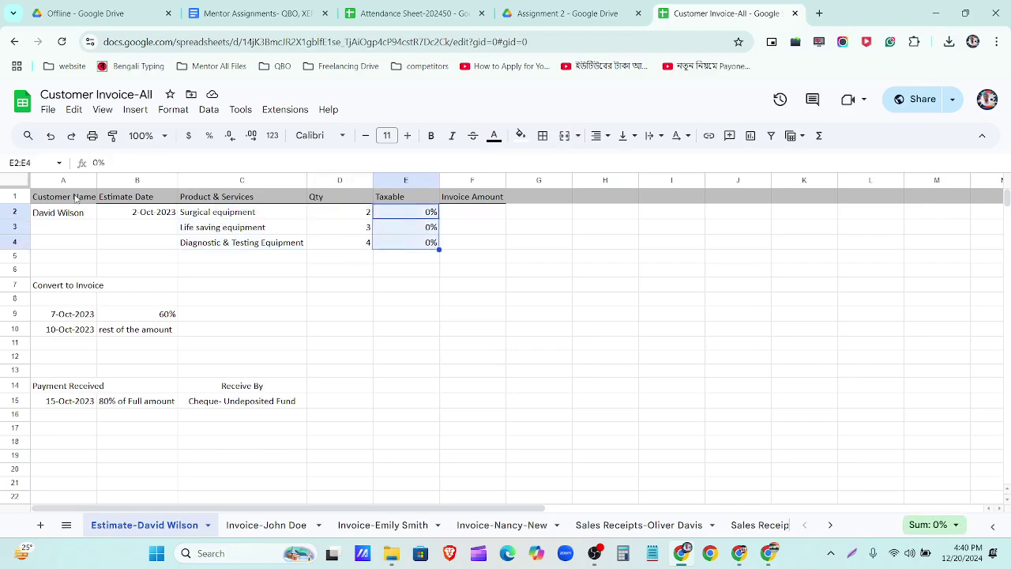
drag(43, 201, 545, 243)
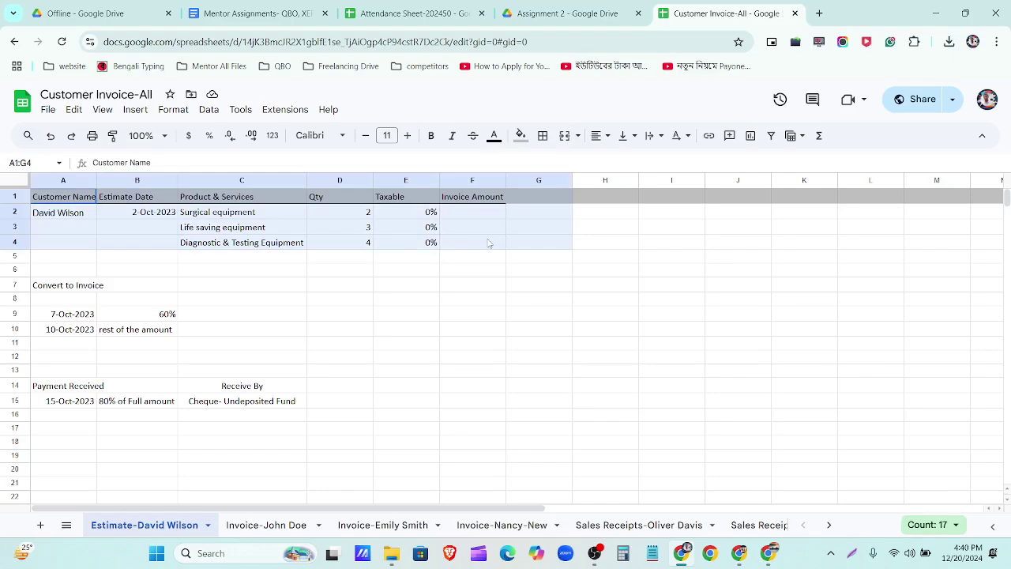
click(140, 215)
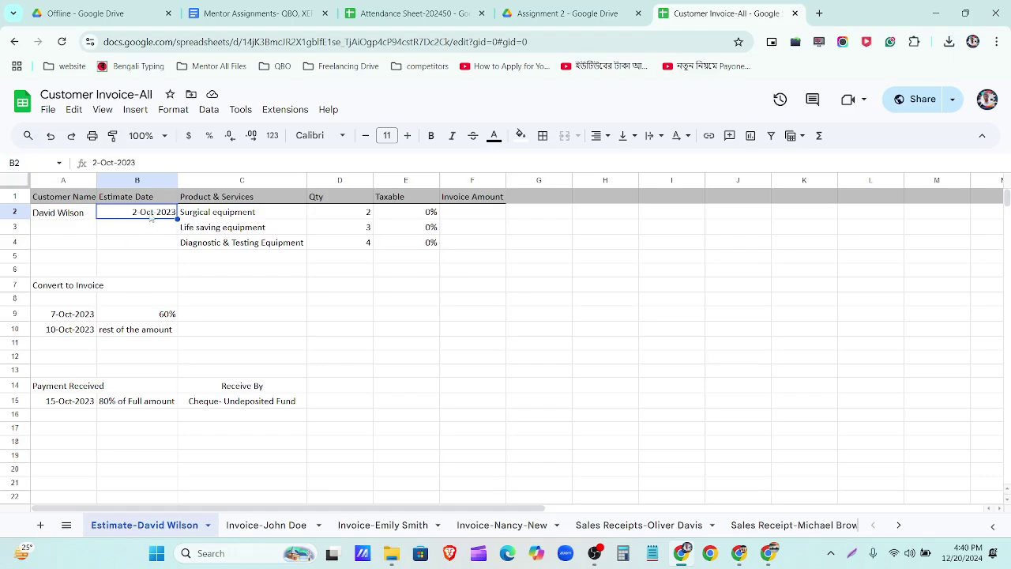
Step: Highlight the Convert to Invoice and Payment Received blocks, repeat them together with the estimate lines, and return to the customer name cell
click(51, 289)
drag(51, 291, 158, 337)
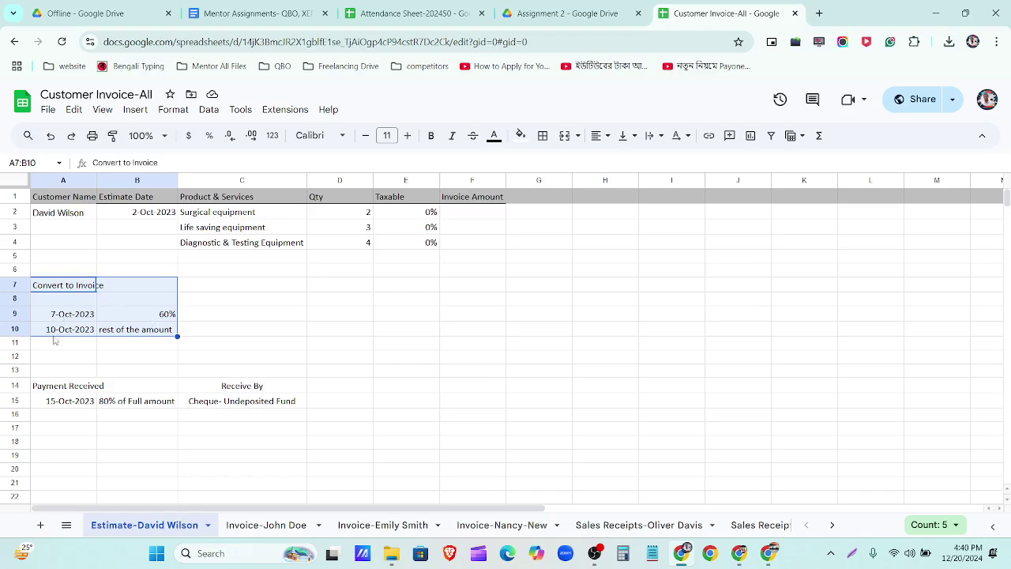
drag(41, 383, 274, 403)
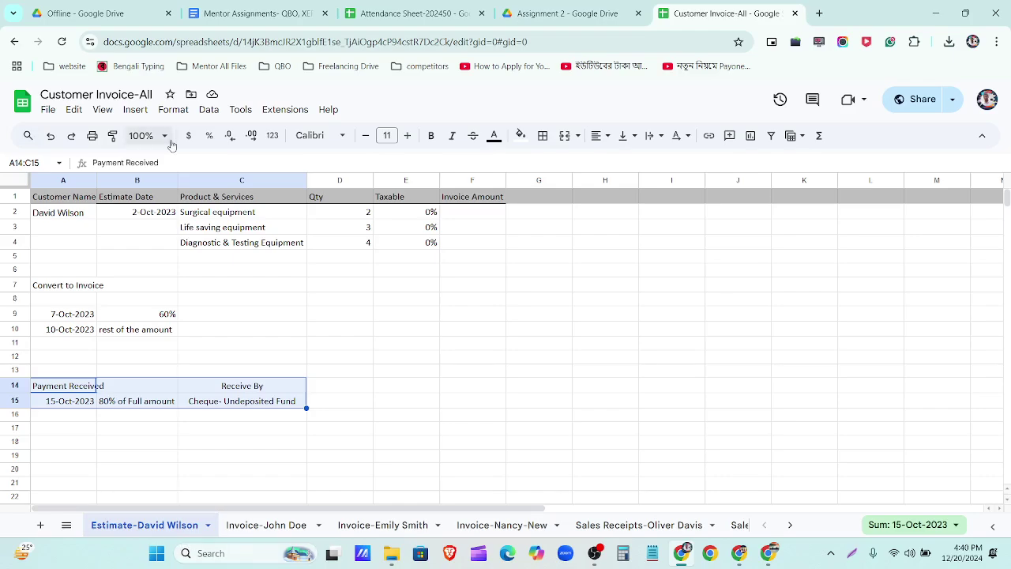
drag(50, 217, 508, 247)
drag(44, 289, 166, 334)
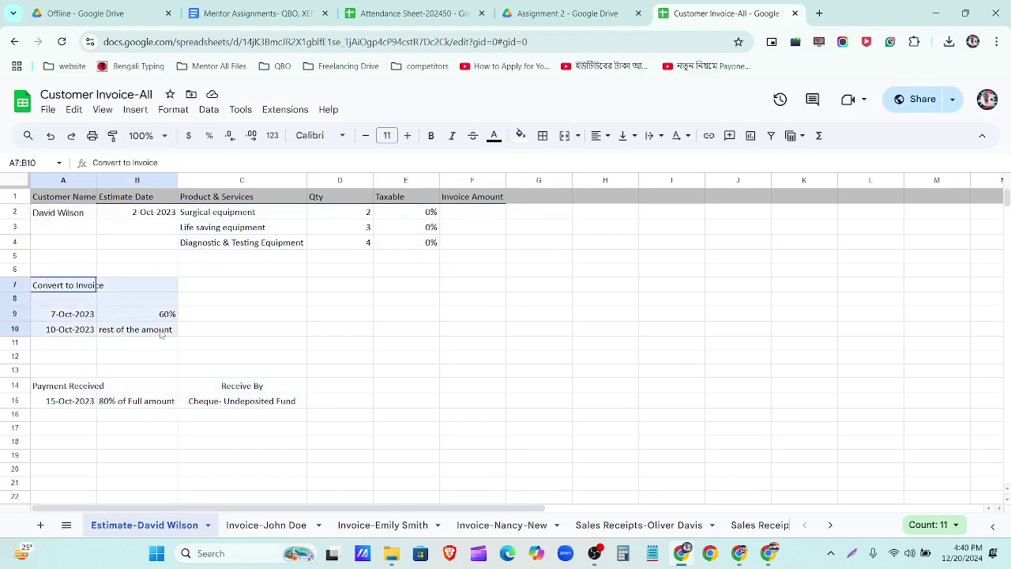
drag(66, 385, 305, 417)
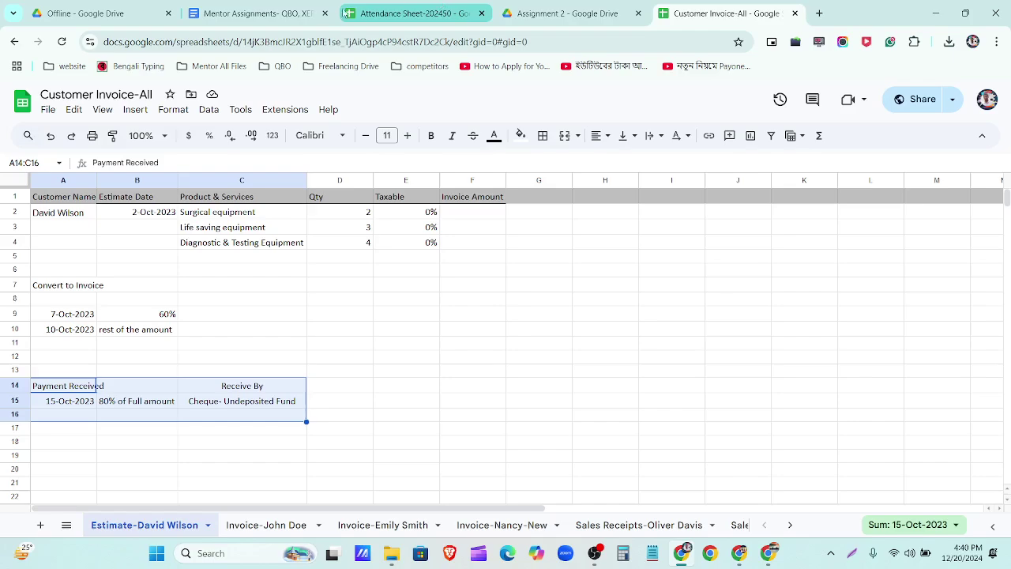
click(81, 216)
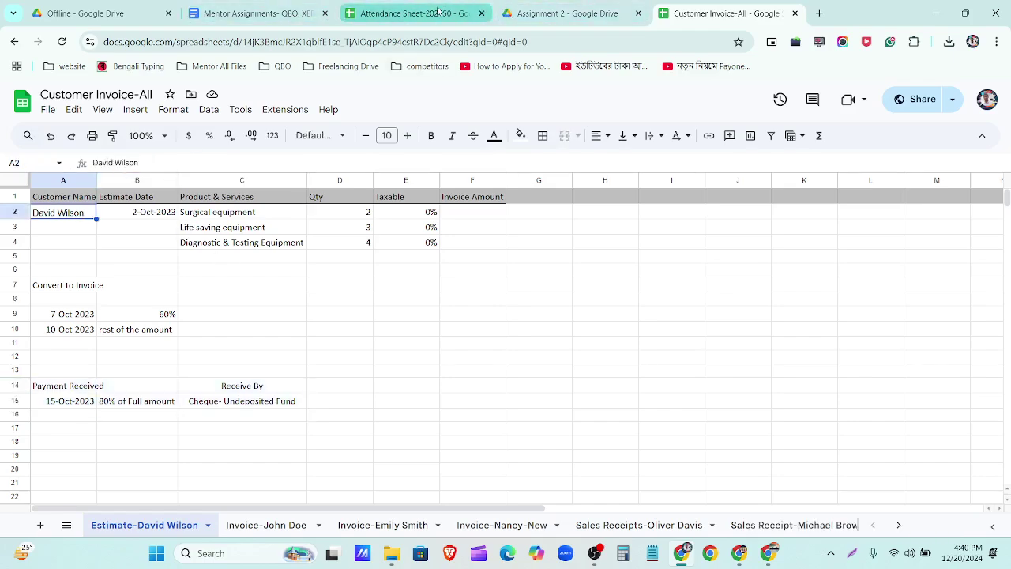
Step: Open the Customers List spreadsheet from the Assignment 2 folder and examine its columns through to Tax Reg Number
click(563, 13)
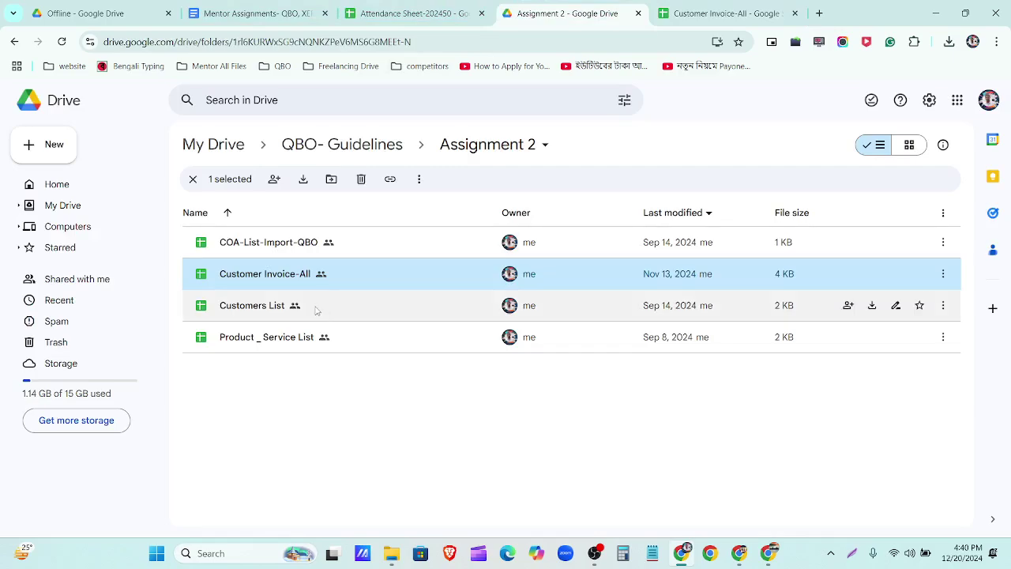
double_click(316, 308)
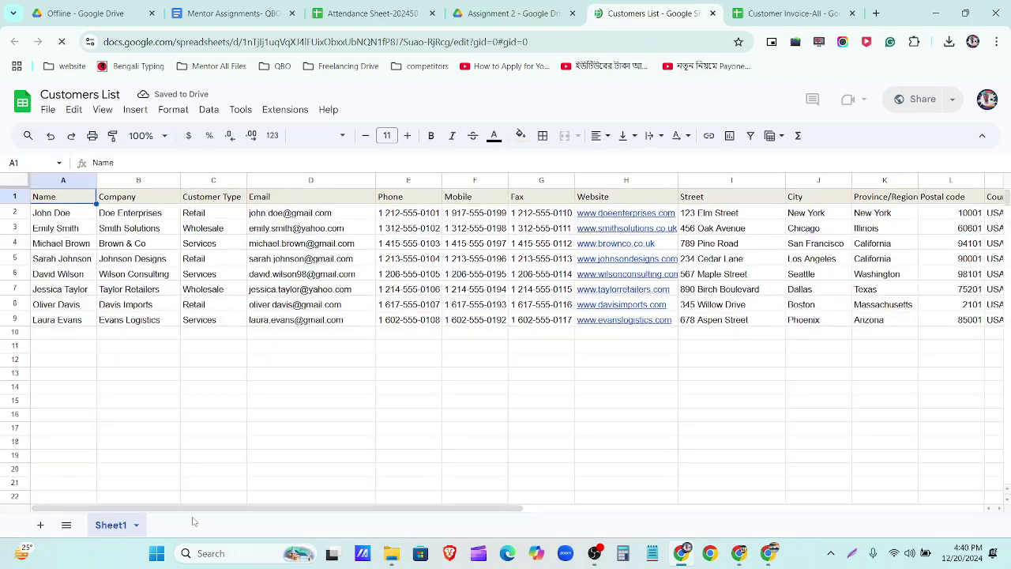
click(695, 510)
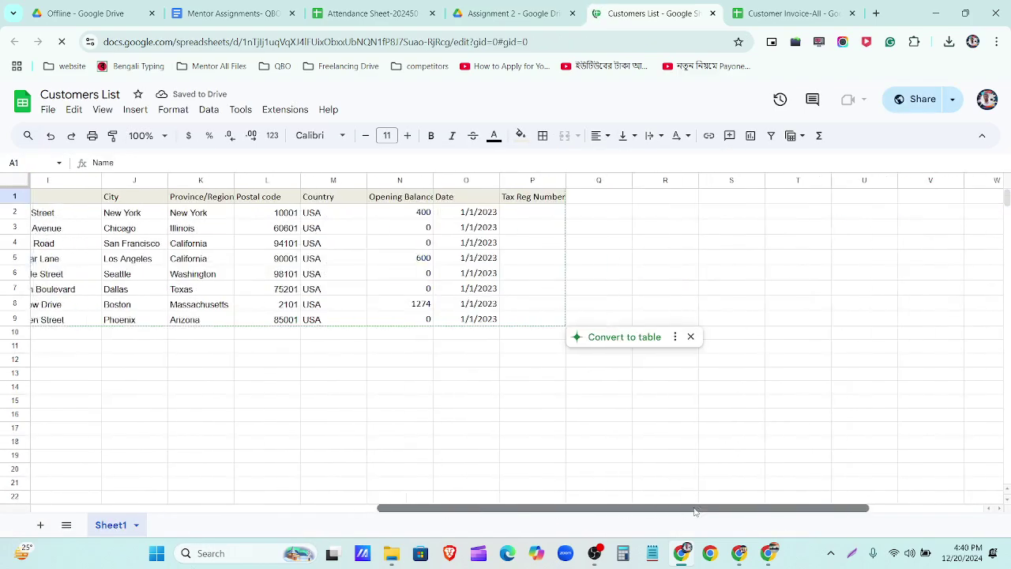
drag(696, 511, 192, 525)
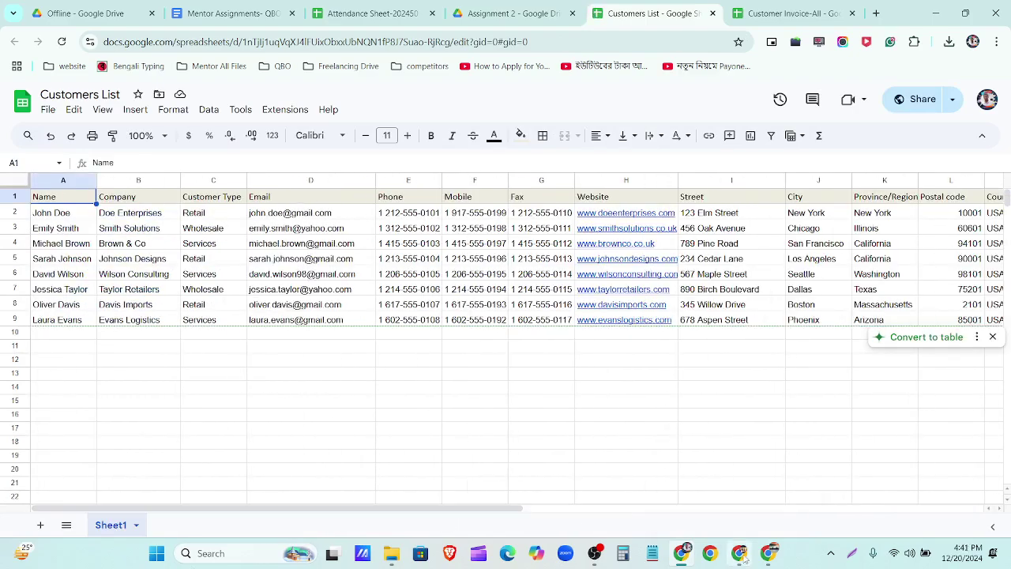
Step: Switch back to QuickBooks, look at the Add customer entry among the new transactions, and open the Customers page under Sales
mouse_move(743, 560)
click(760, 502)
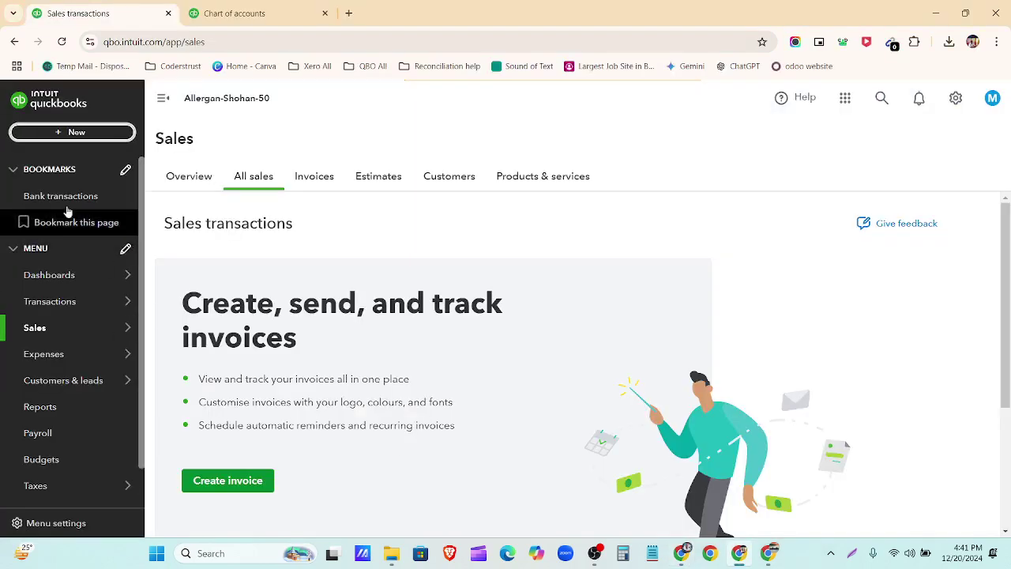
click(69, 134)
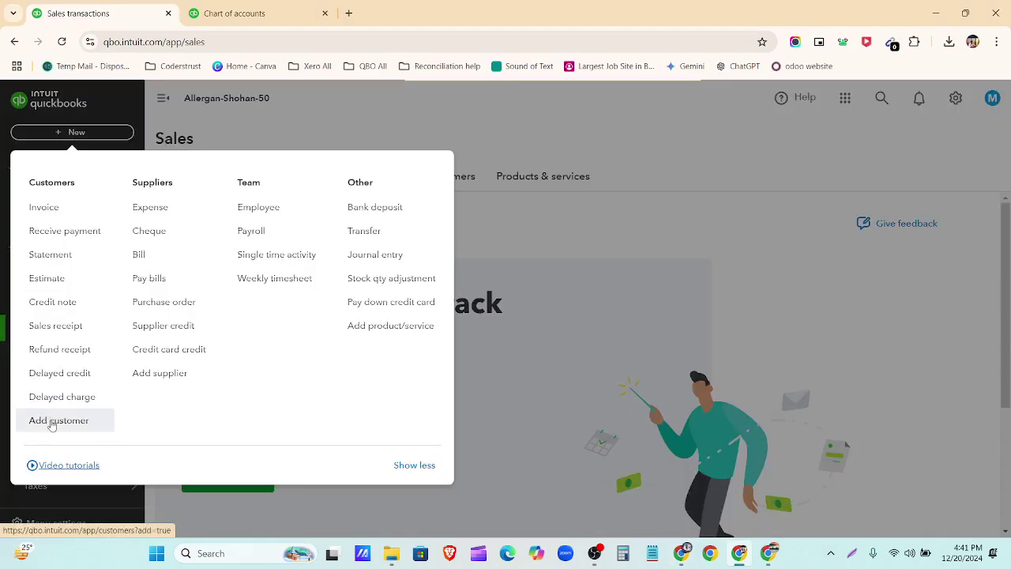
click(211, 119)
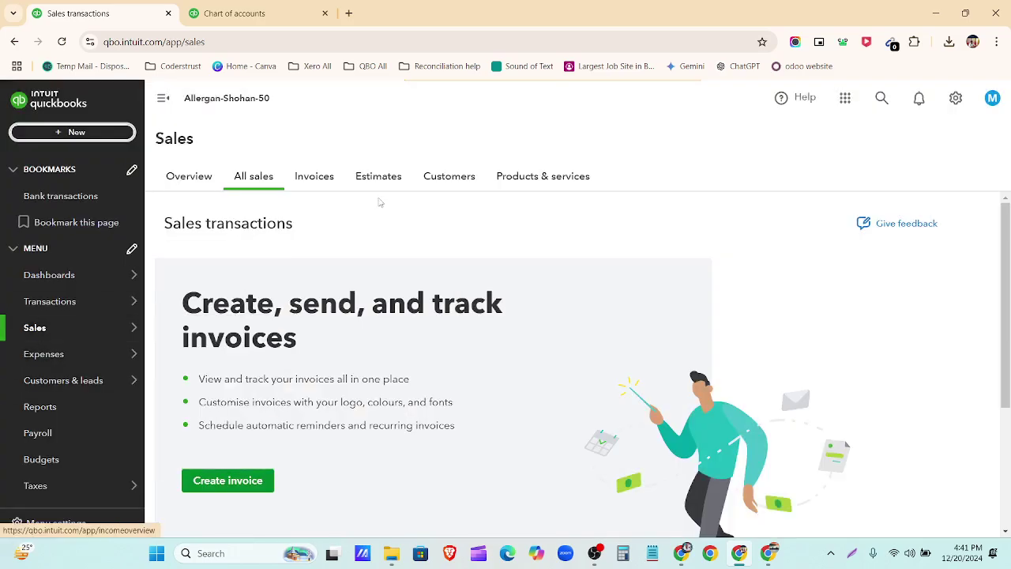
click(463, 181)
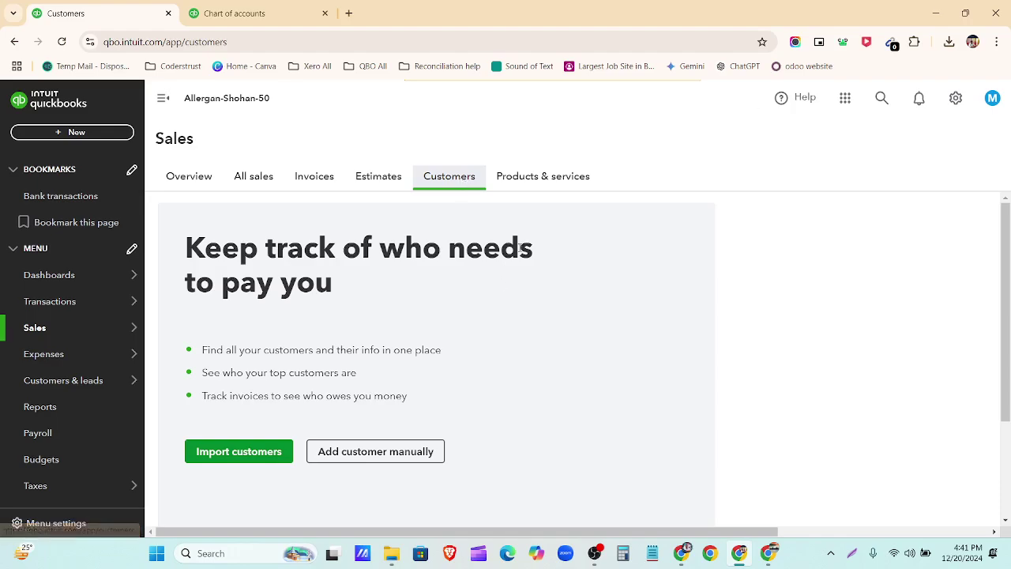
scroll(207, 286, down, 2)
scroll(207, 286, up, 1)
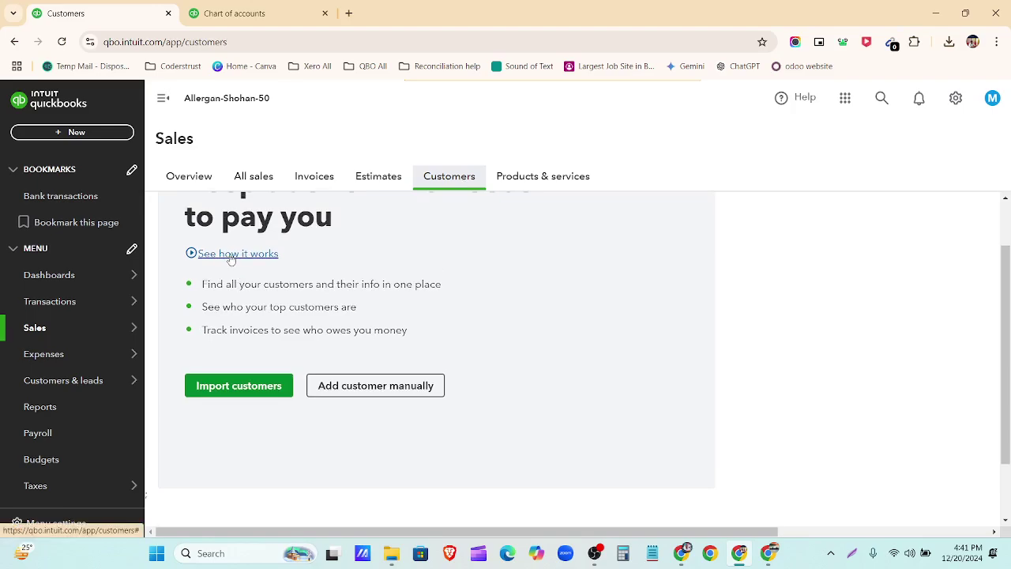
scroll(251, 427, up, 1)
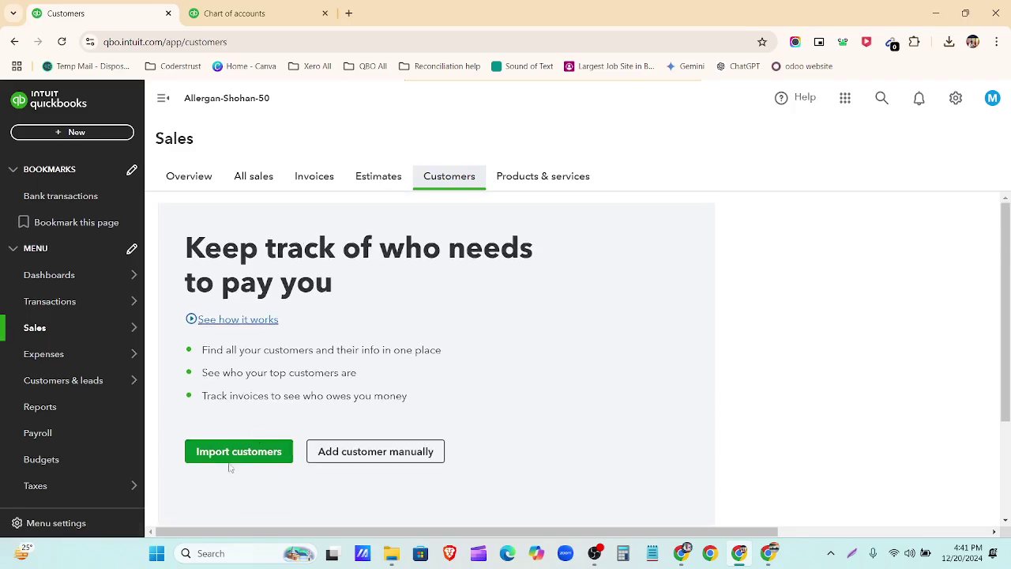
Step: Open a blank form for adding a customer manually, review its sections, and highlight the required Customer display name label
click(425, 454)
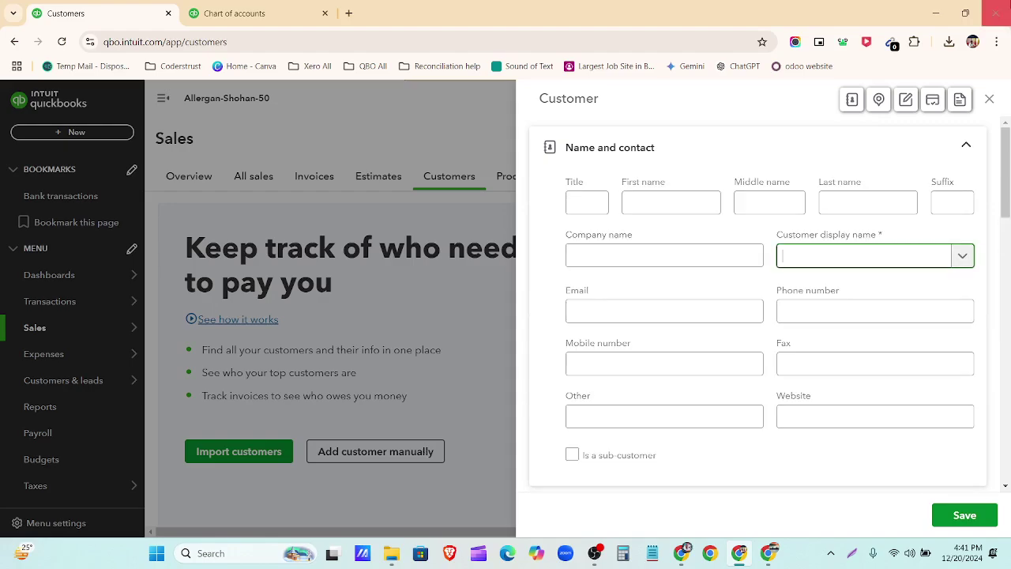
scroll(672, 270, down, 4)
scroll(673, 273, down, 10)
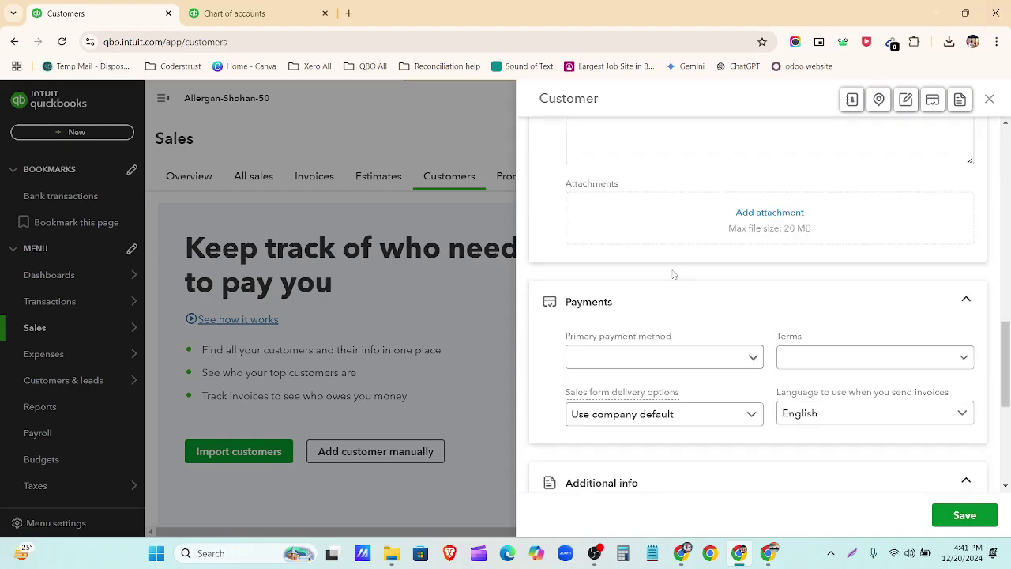
scroll(676, 352, up, 5)
scroll(681, 342, up, 10)
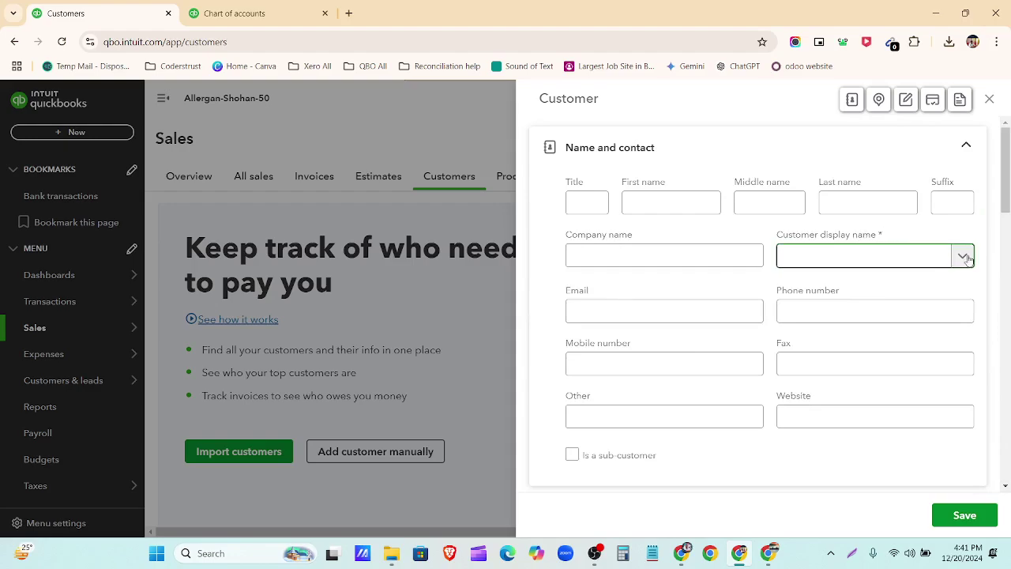
click(899, 237)
drag(756, 235, 919, 233)
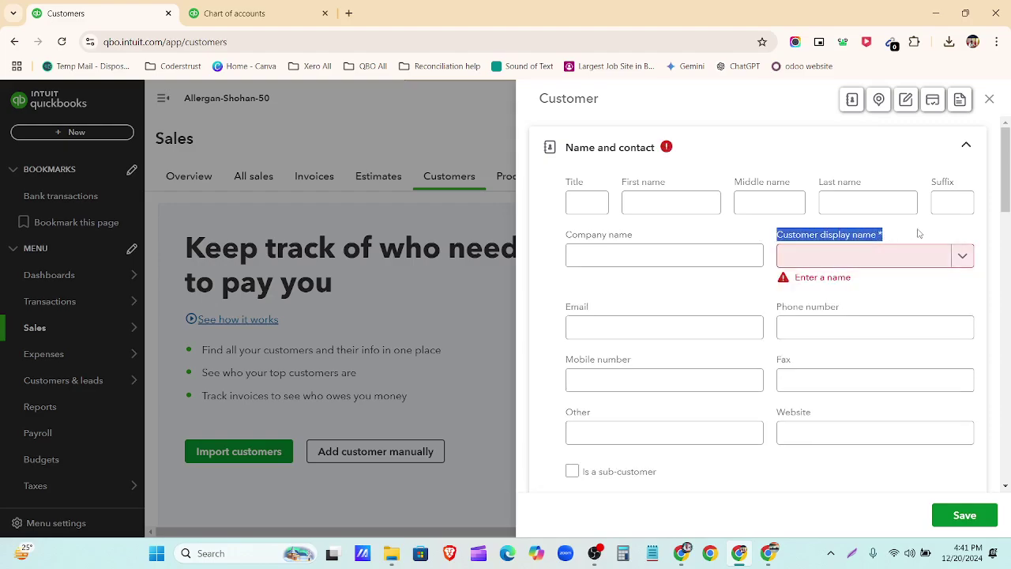
Step: Review the remaining sections of the blank customer form and fill in the Customer display name with the customer's name
click(919, 233)
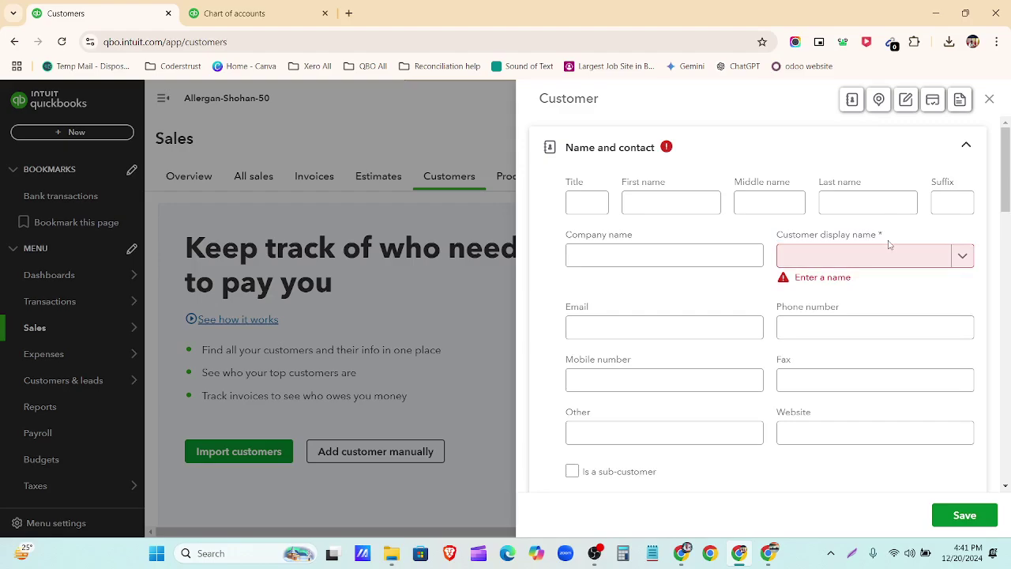
scroll(814, 273, down, 15)
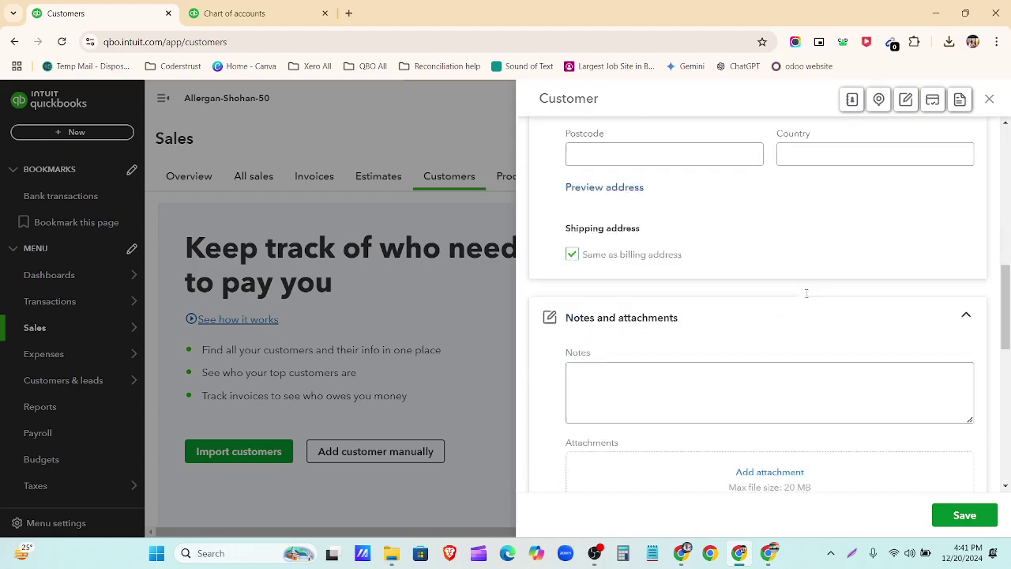
scroll(836, 414, up, 15)
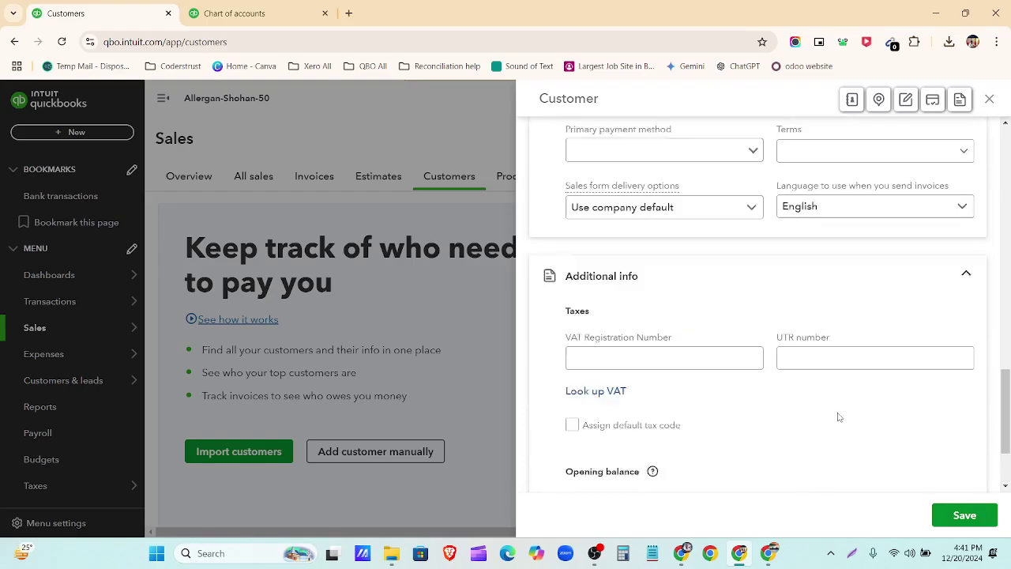
scroll(837, 414, up, 1)
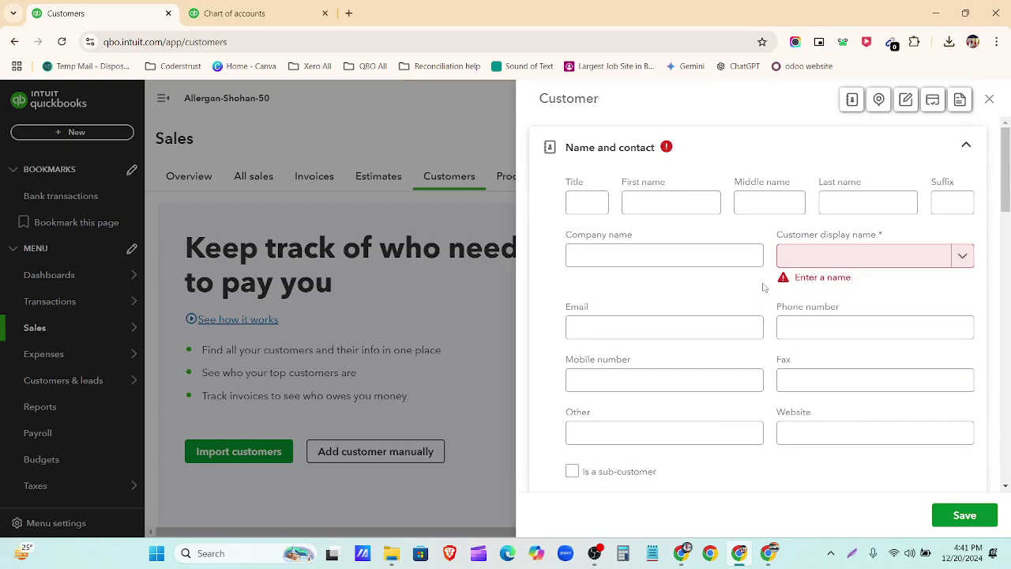
click(787, 260)
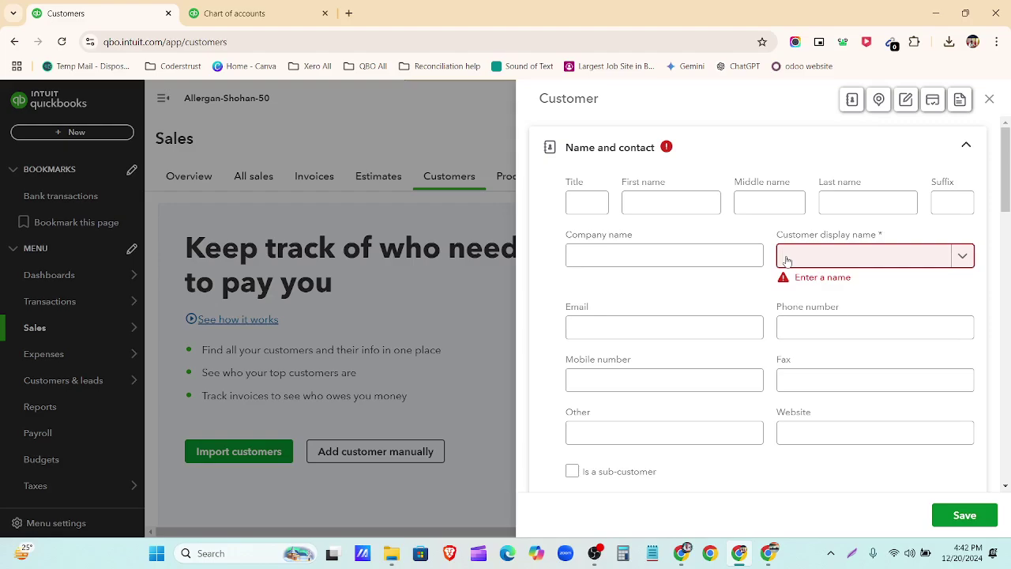
text(Maxwell)
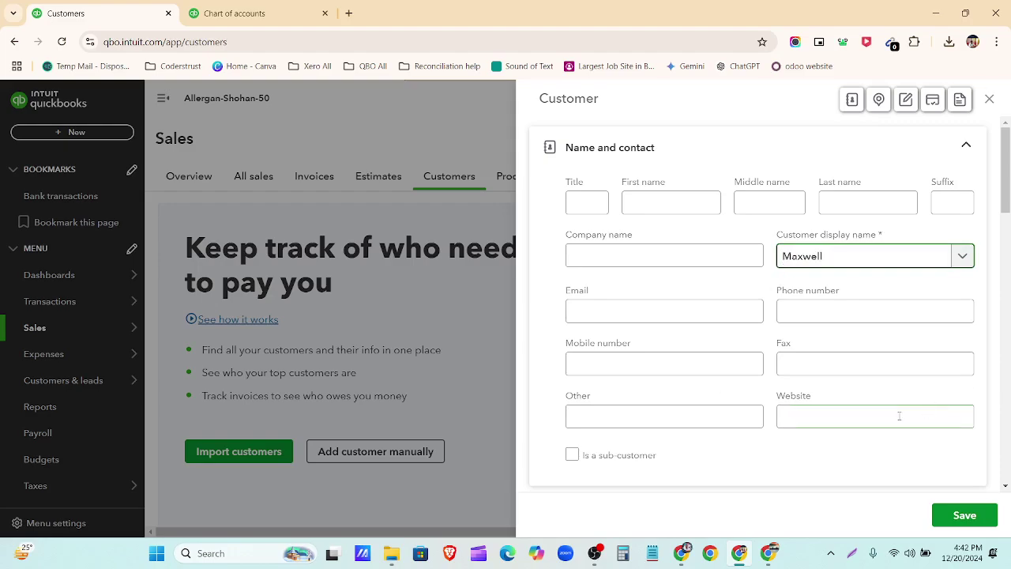
Step: Go through the optional Name and contact fields, from Title and Company name to Fax, Other and Website, leaving them blank
click(583, 205)
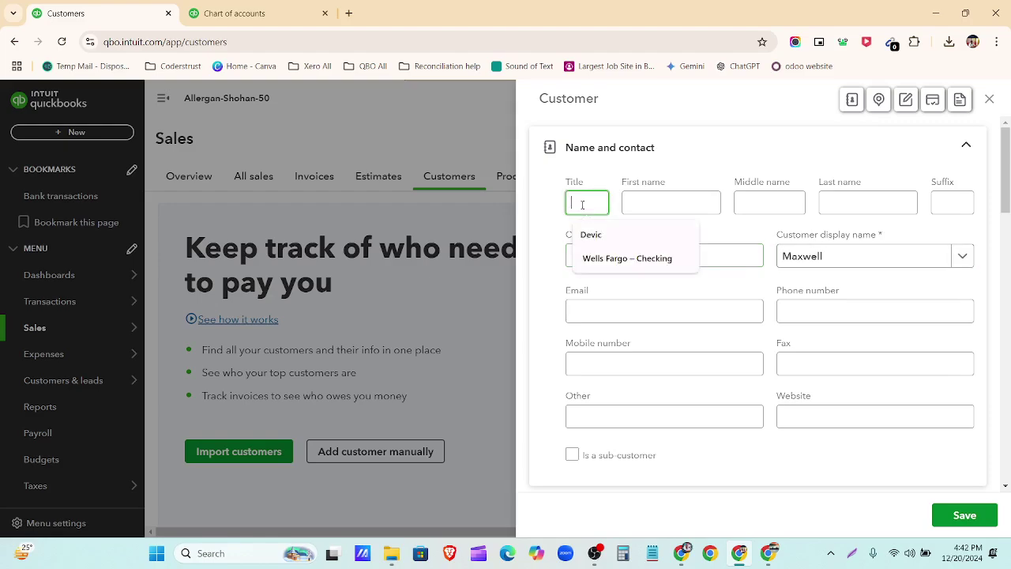
click(643, 203)
click(755, 205)
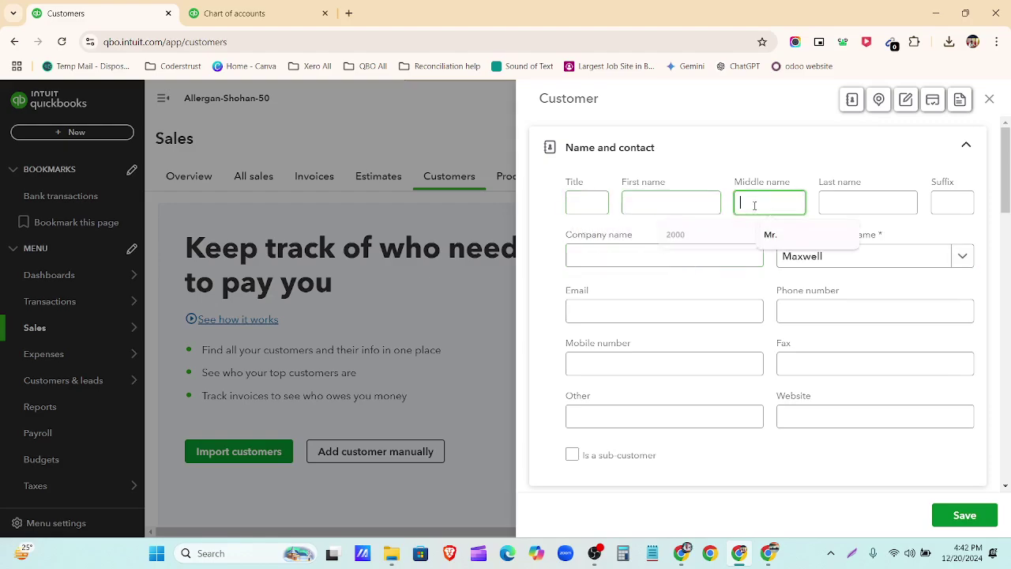
click(873, 203)
click(952, 203)
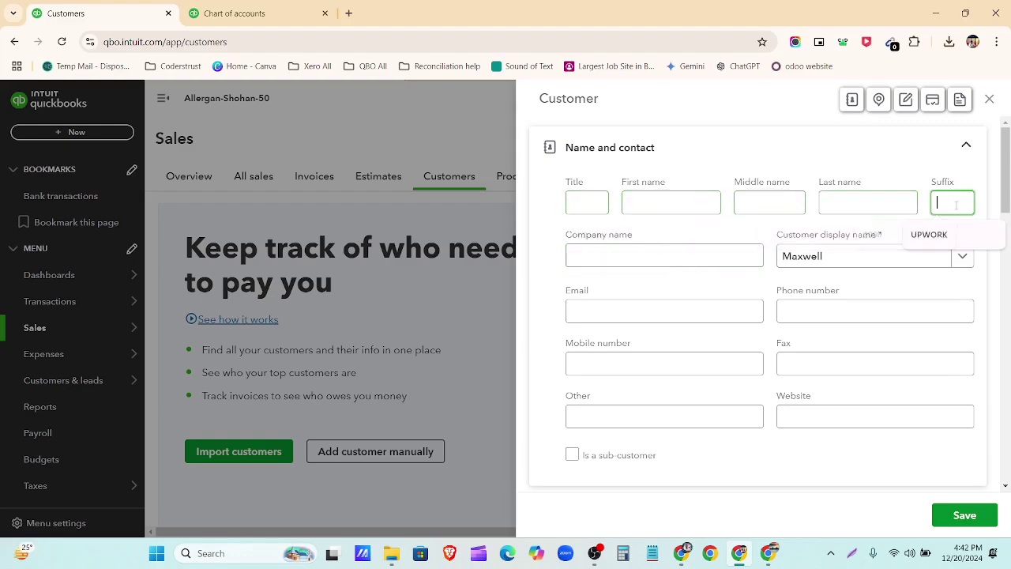
click(711, 254)
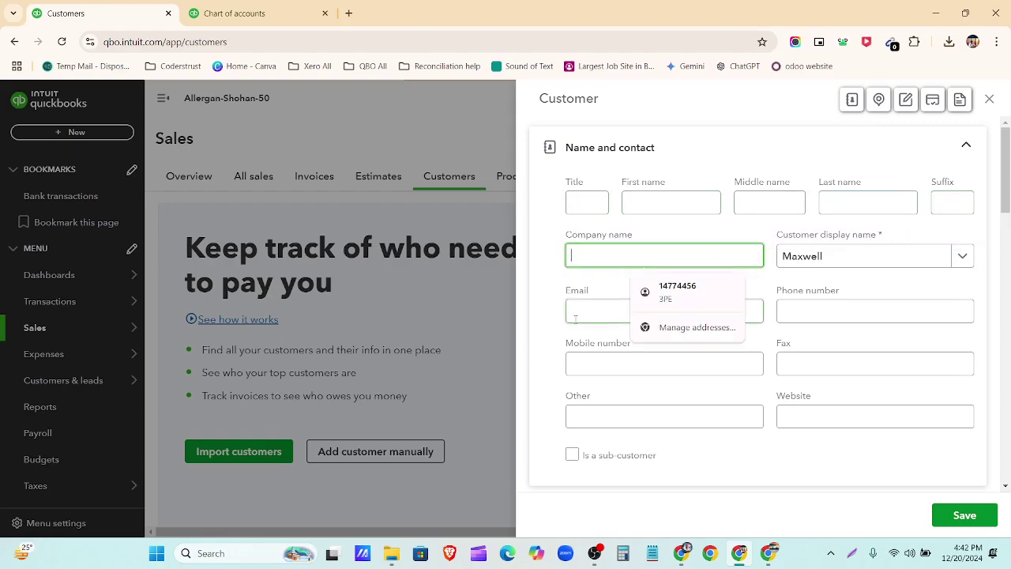
click(740, 312)
click(790, 311)
click(668, 360)
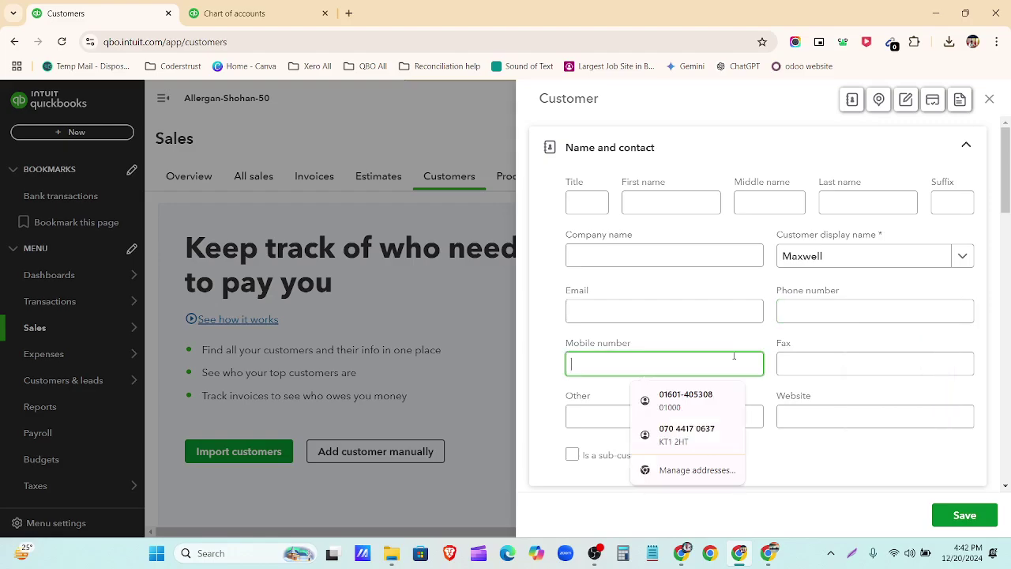
click(790, 362)
scroll(772, 371, down, 2)
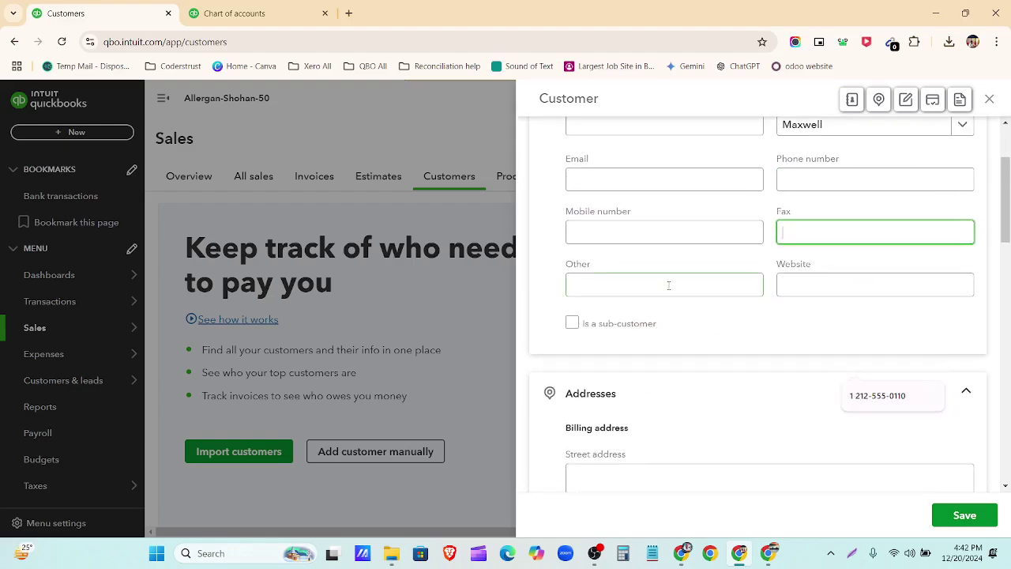
click(668, 285)
click(804, 286)
Step: Look over the billing address fields and turn off Same as billing address to show separate shipping address fields
scroll(598, 270, down, 2)
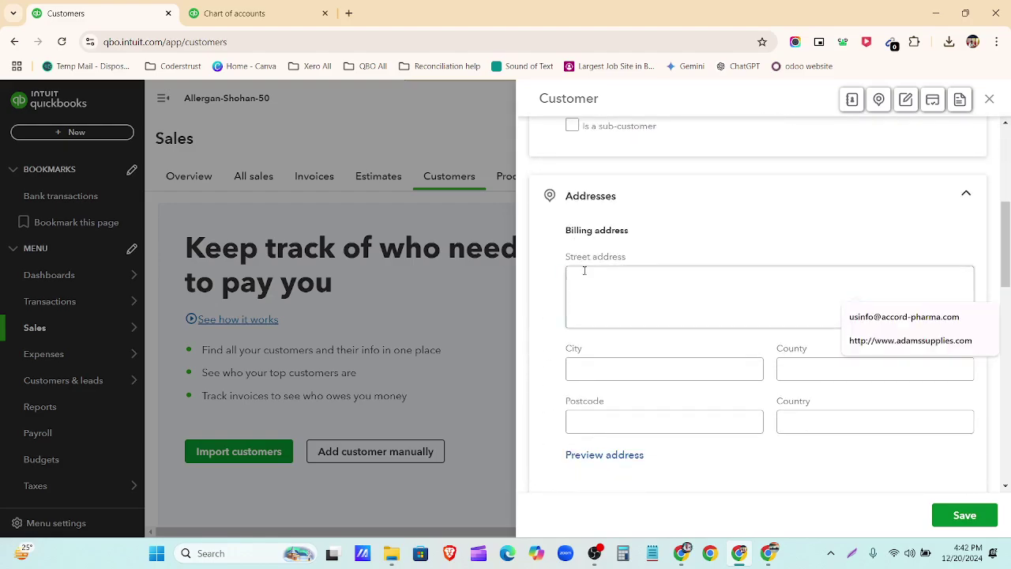
click(589, 286)
scroll(624, 292, down, 3)
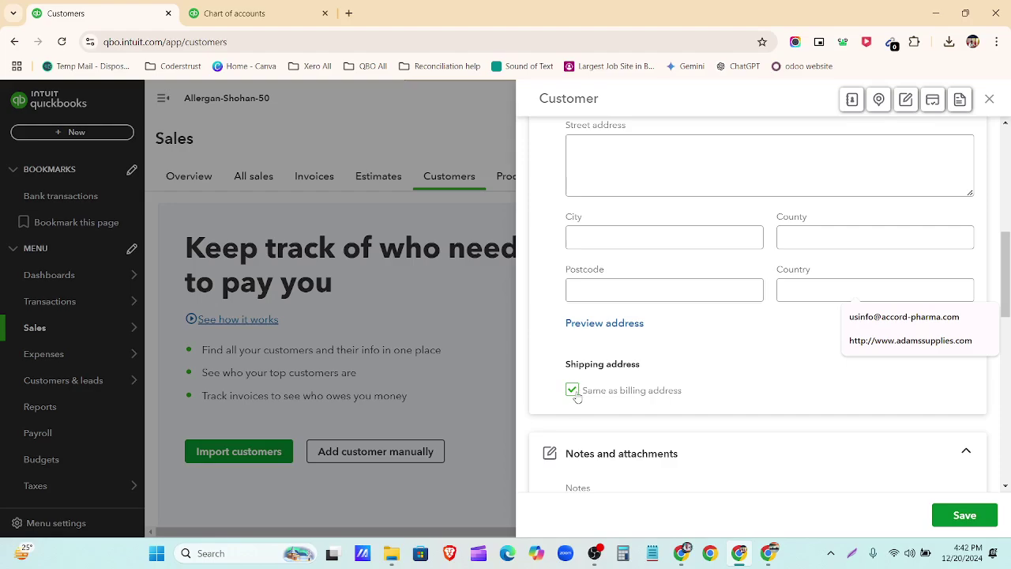
click(572, 390)
scroll(632, 407, up, 2)
scroll(617, 405, down, 6)
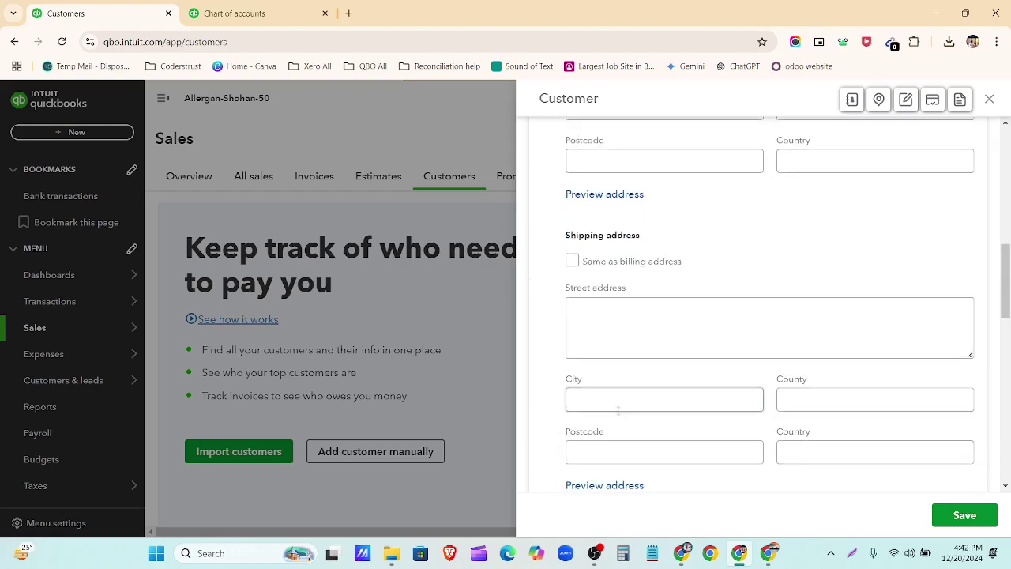
scroll(568, 396, down, 1)
Step: Examine the Notes and attachments section and the Primary payment method and Terms choices under Payments without choosing any
click(579, 344)
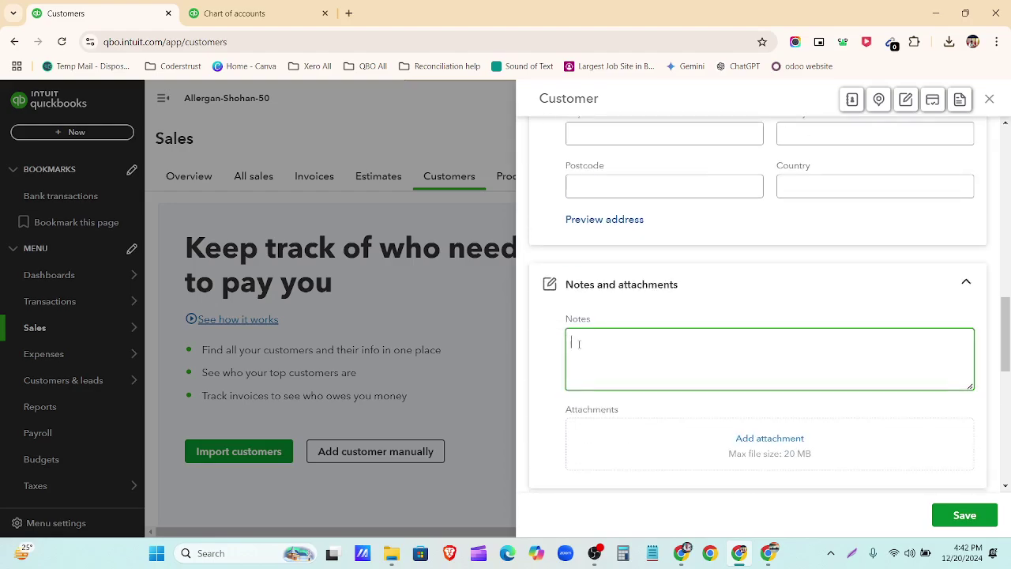
scroll(597, 368, down, 2)
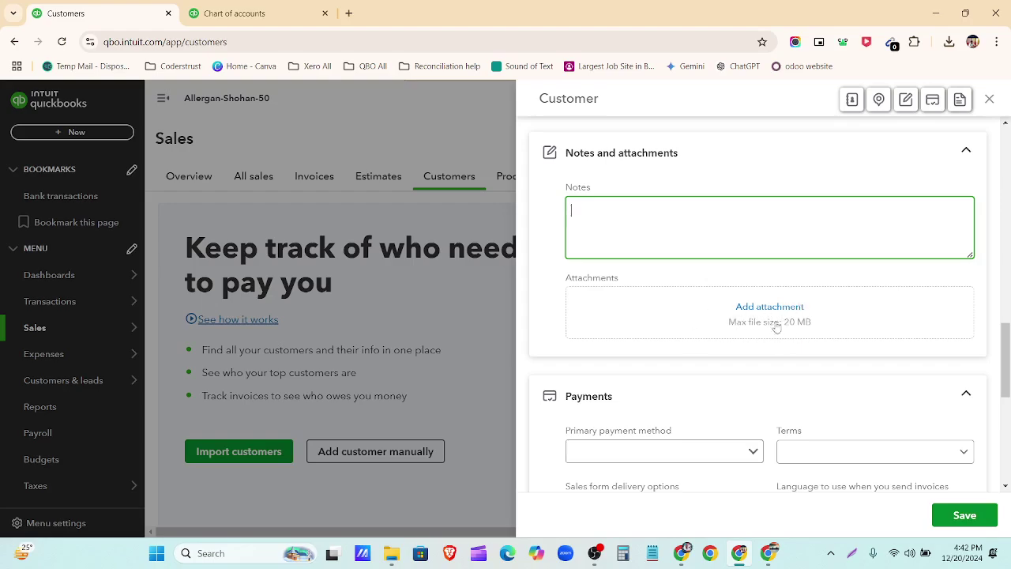
scroll(735, 361, down, 2)
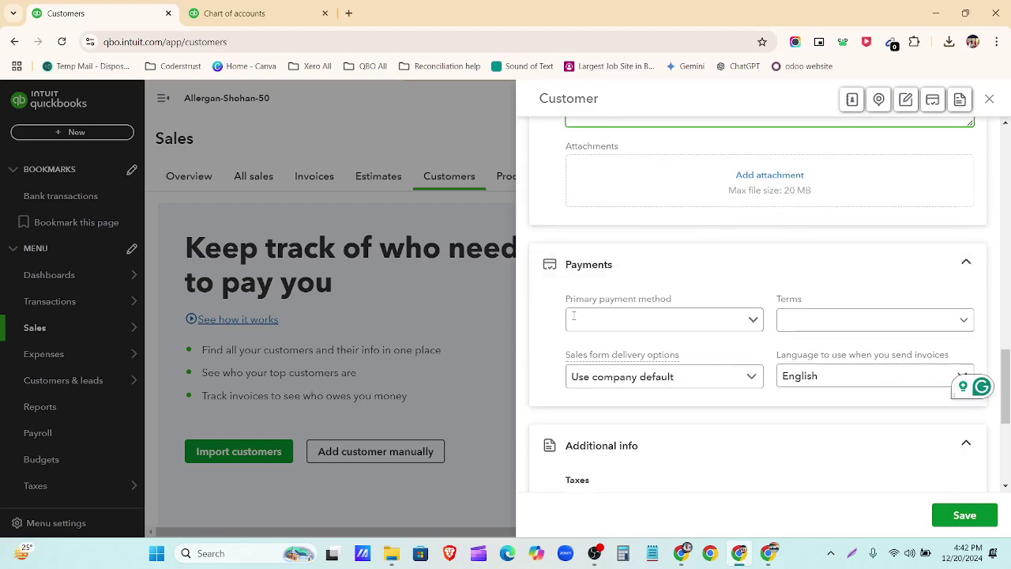
click(760, 328)
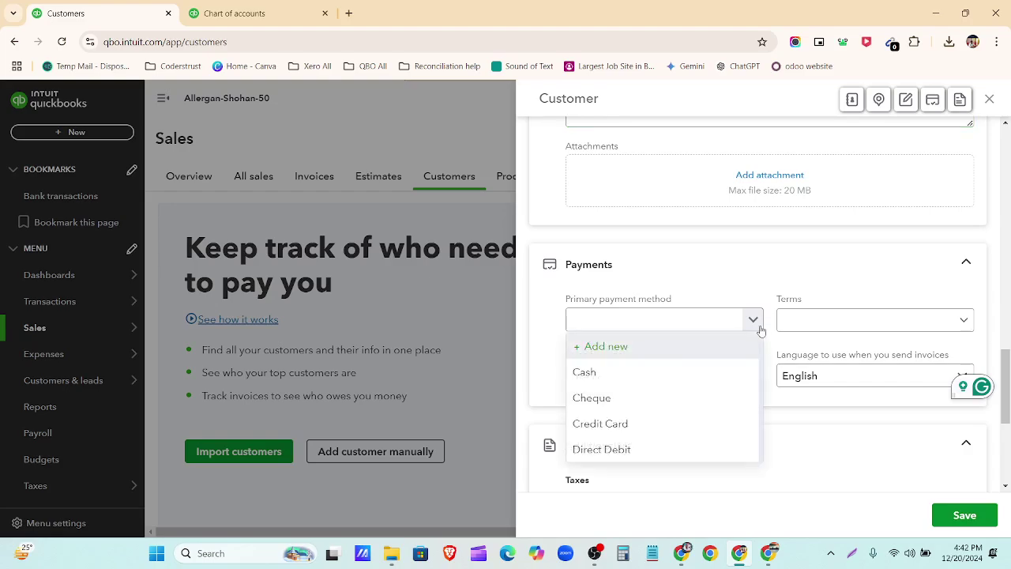
click(760, 328)
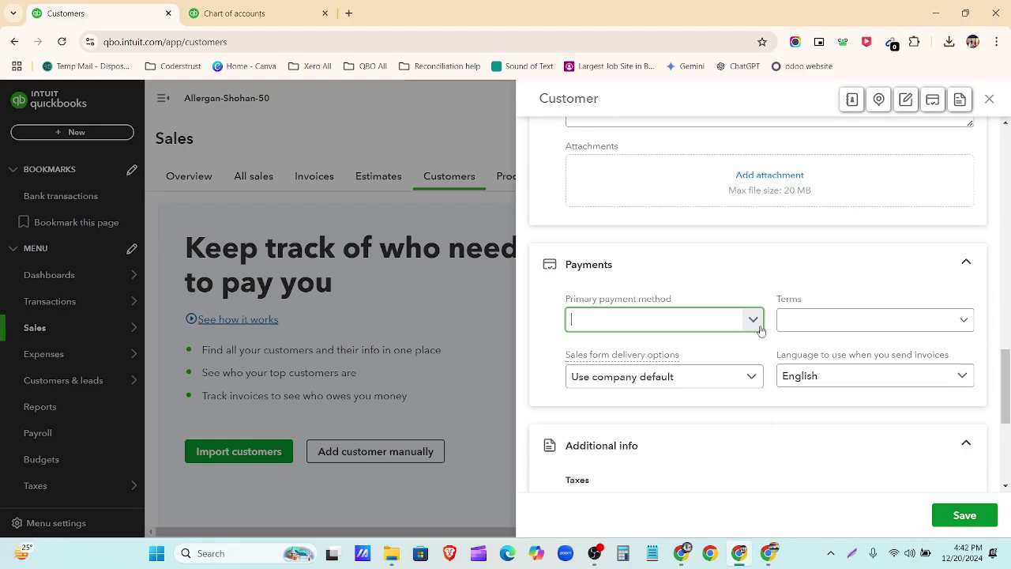
click(760, 328)
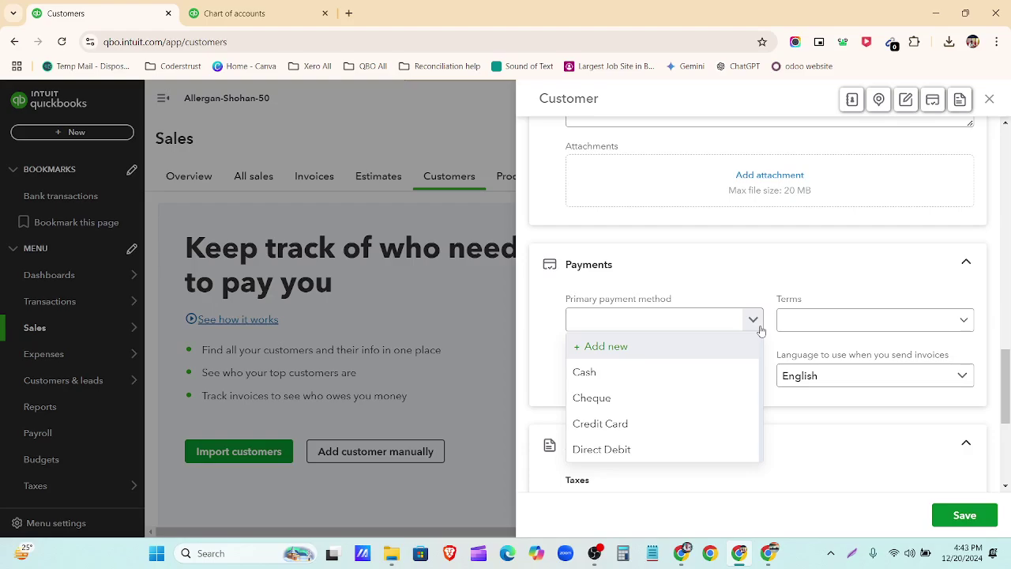
click(732, 280)
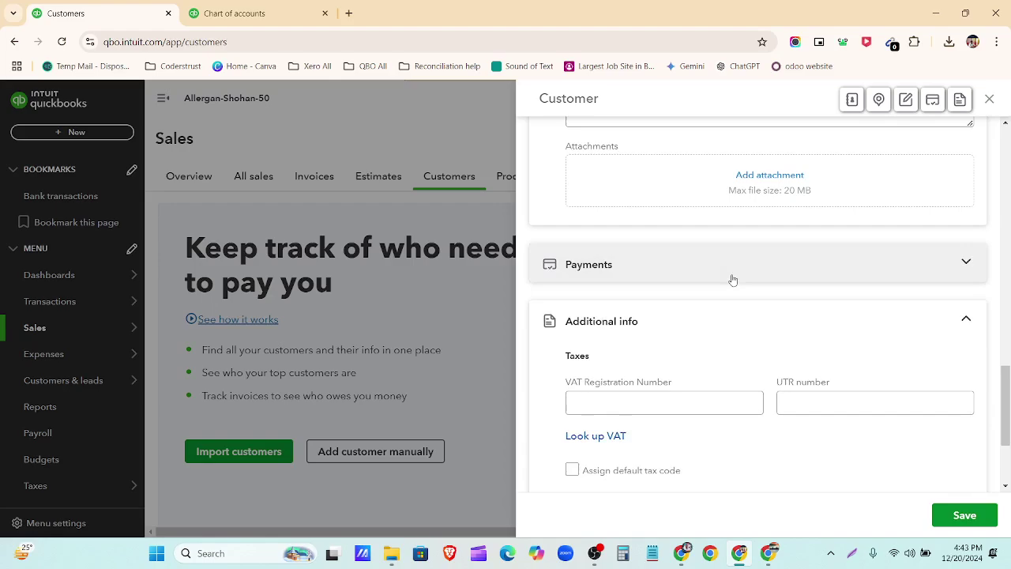
click(732, 280)
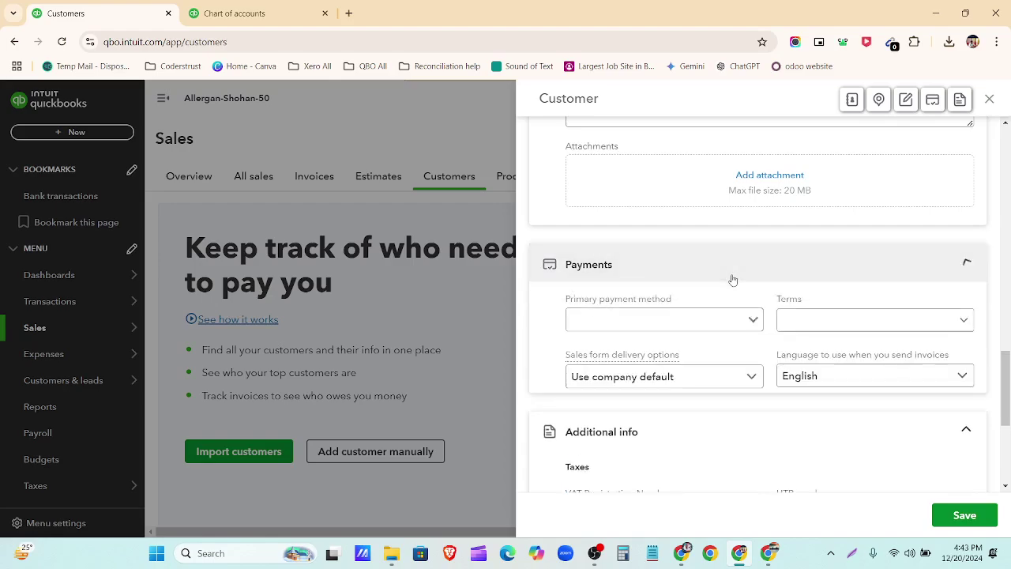
click(967, 329)
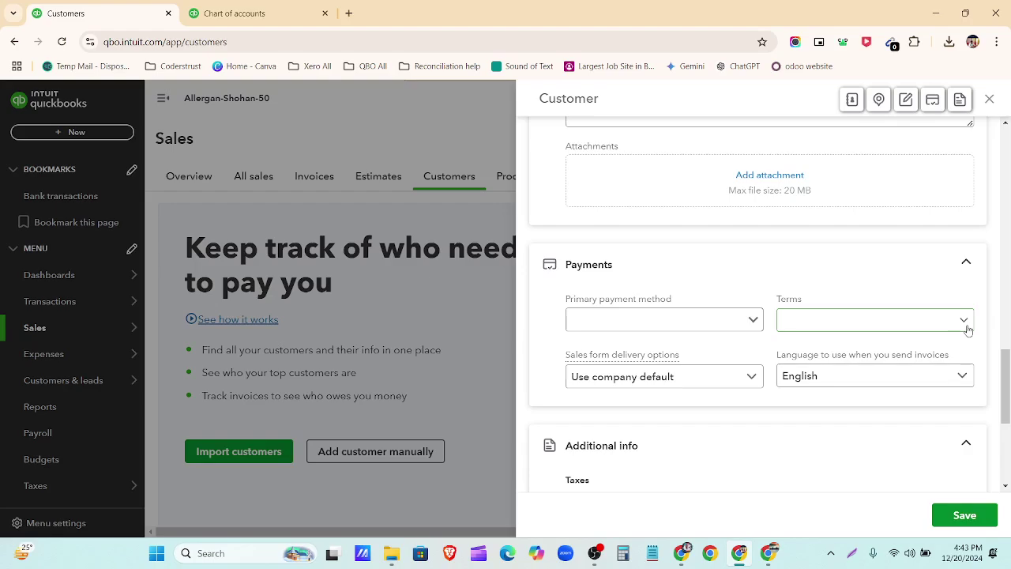
click(968, 330)
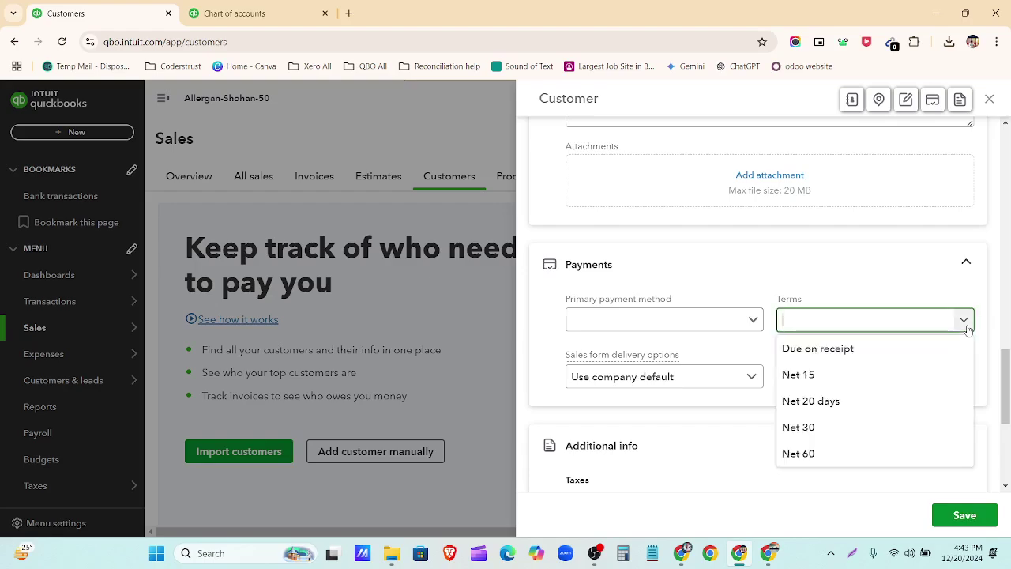
click(740, 399)
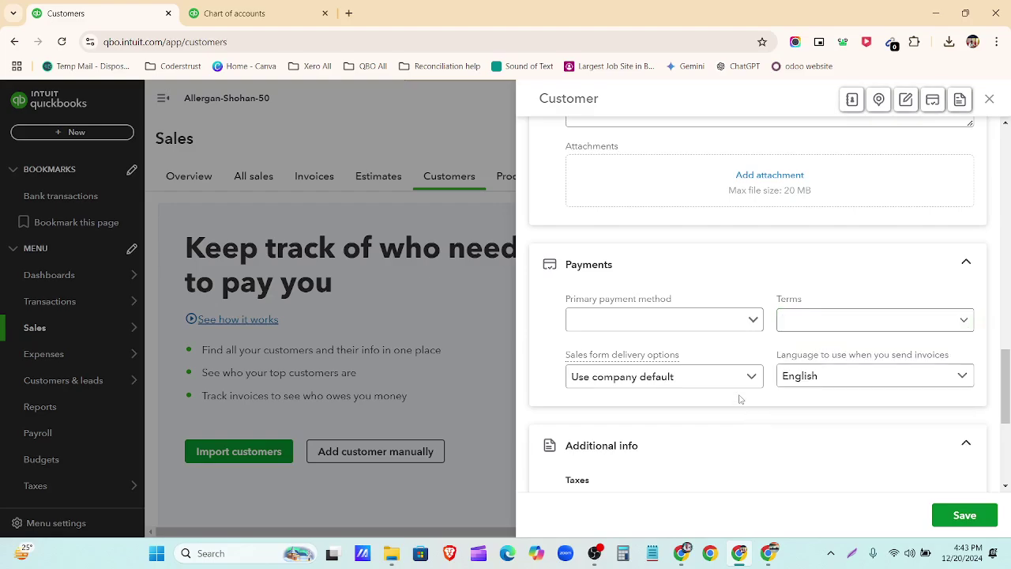
Step: Examine the tax fields and the Opening balance field under Additional info, leaving them blank
scroll(741, 399, down, 3)
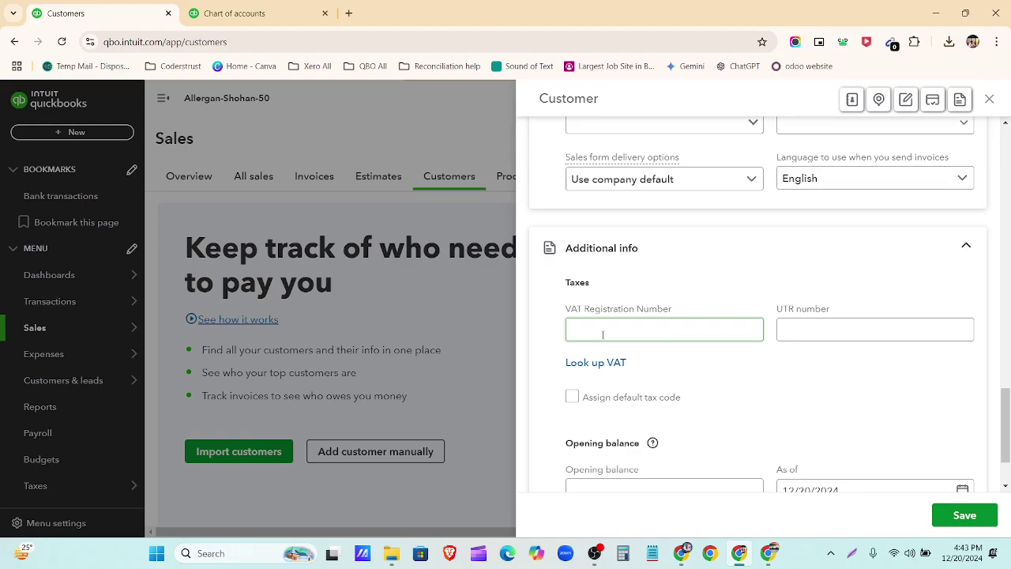
scroll(603, 335, down, 1)
click(608, 402)
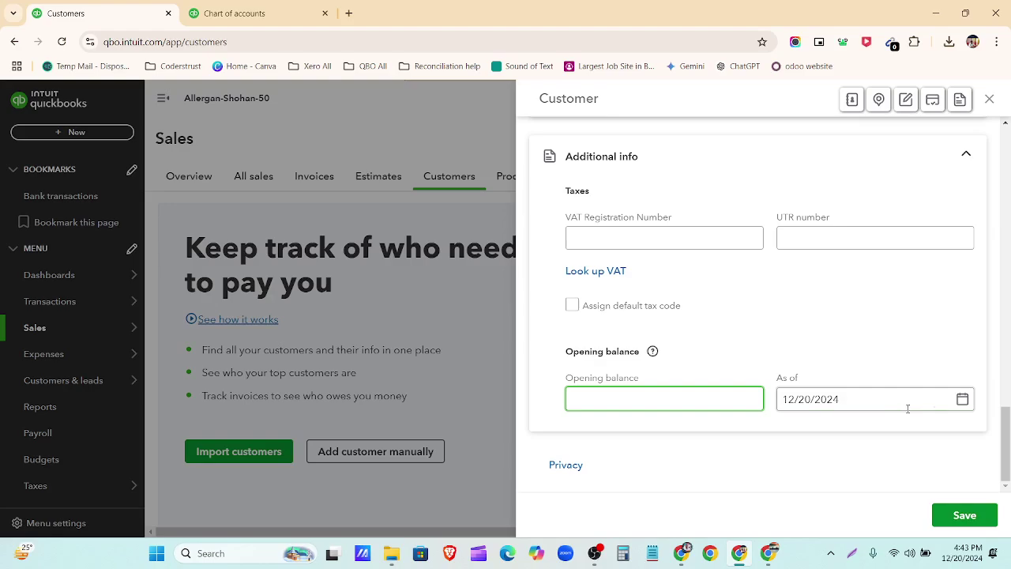
Step: Recheck the customer display name, save the new customer, and return to the Customers list
scroll(844, 324, up, 10)
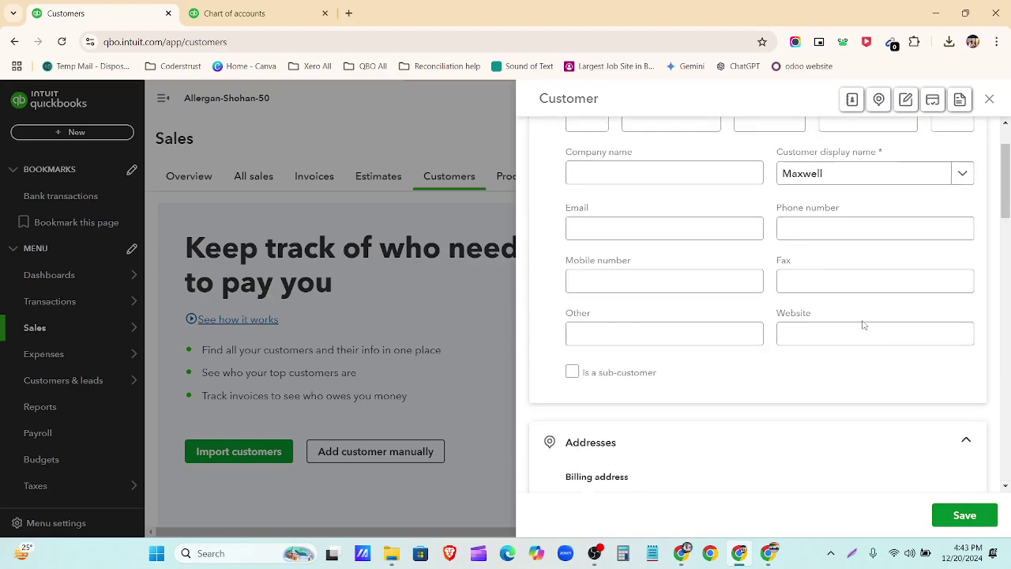
click(840, 266)
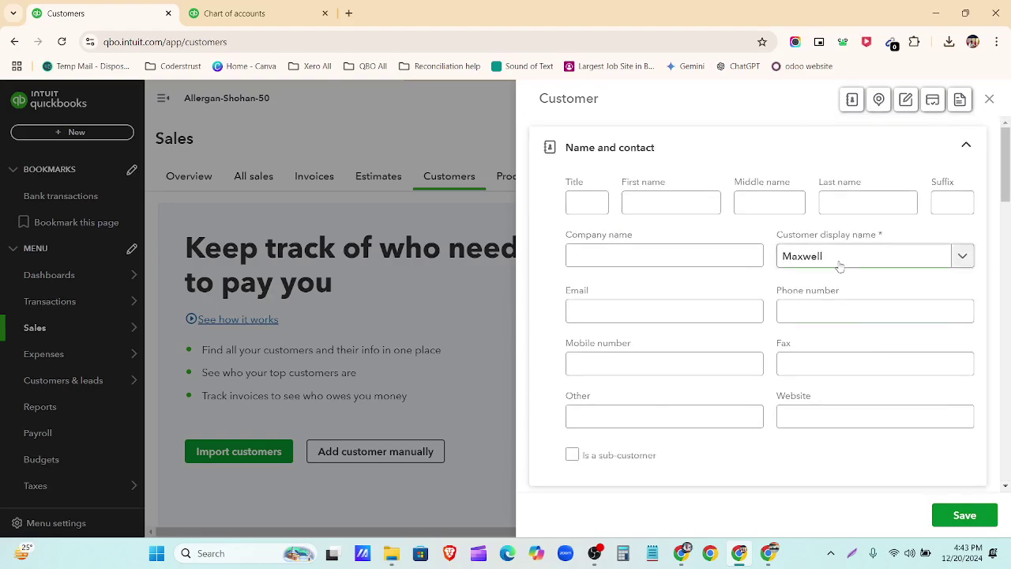
click(968, 514)
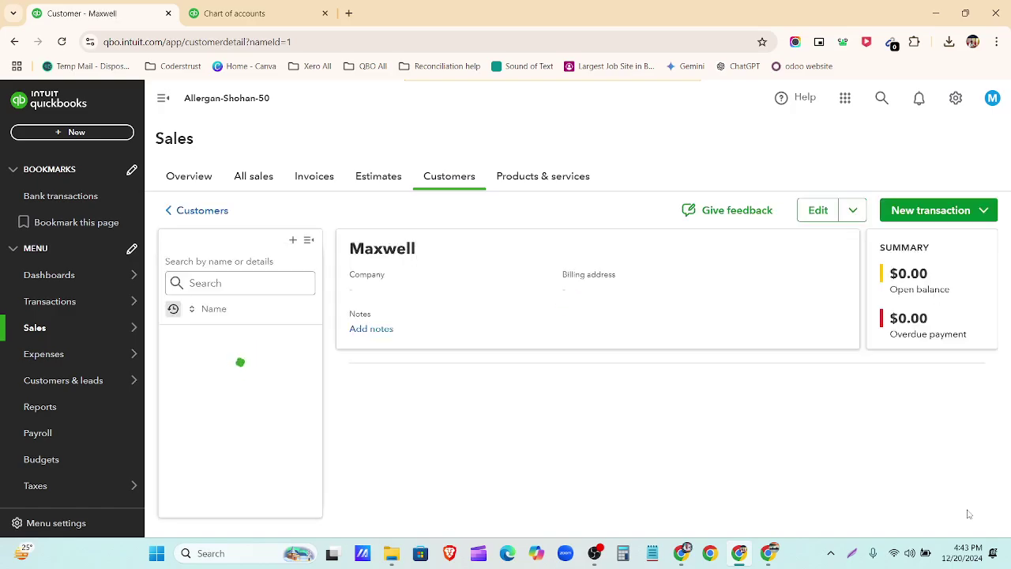
click(207, 210)
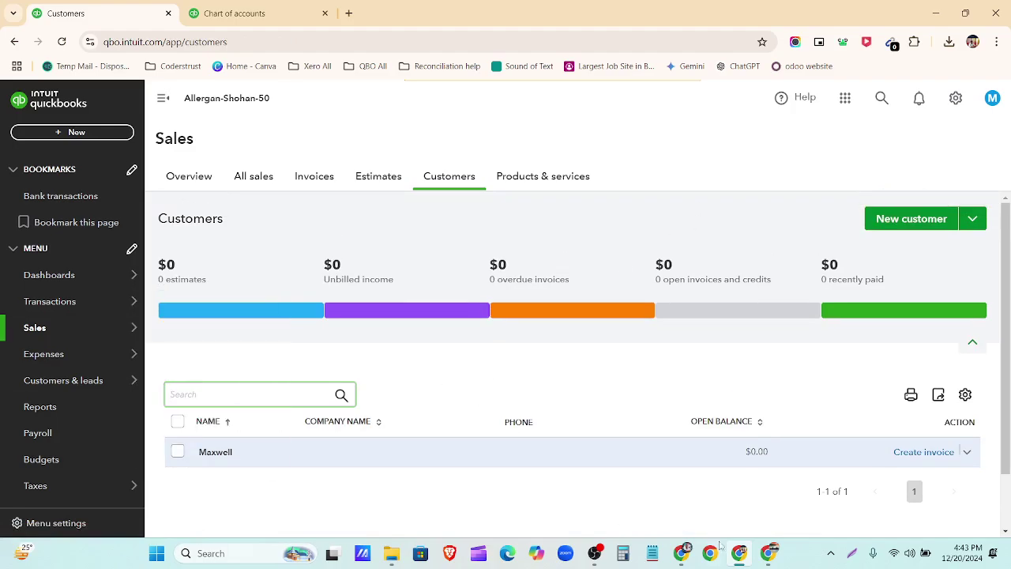
Step: Select the QuickBooks page area with the screenshot tool and draw a red rectangle around the estimates-to-recently-paid summary bar
click(853, 555)
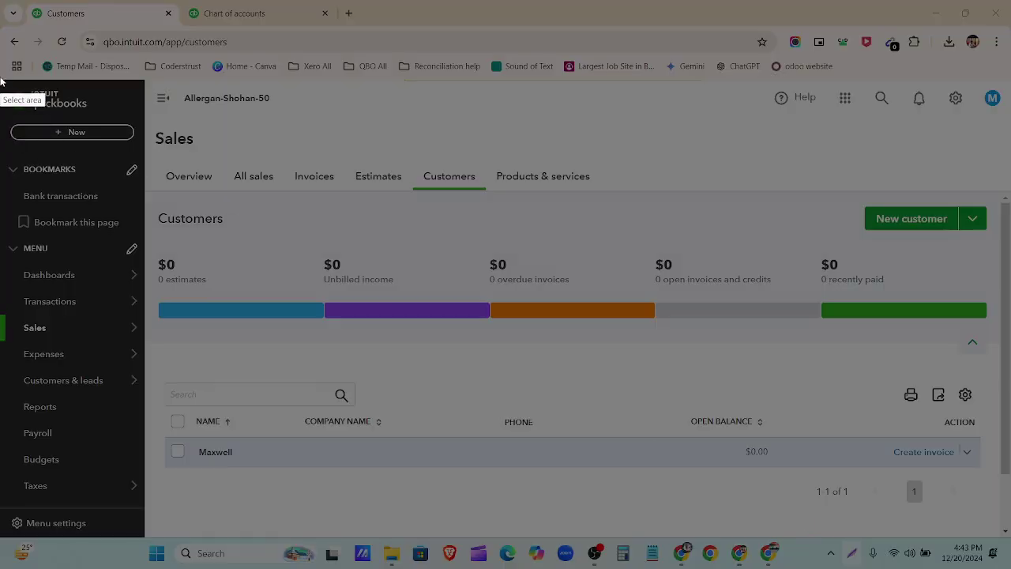
mouse_move(2, 79)
mouse_down()
mouse_move(872, 506)
mouse_move(1010, 542)
mouse_up()
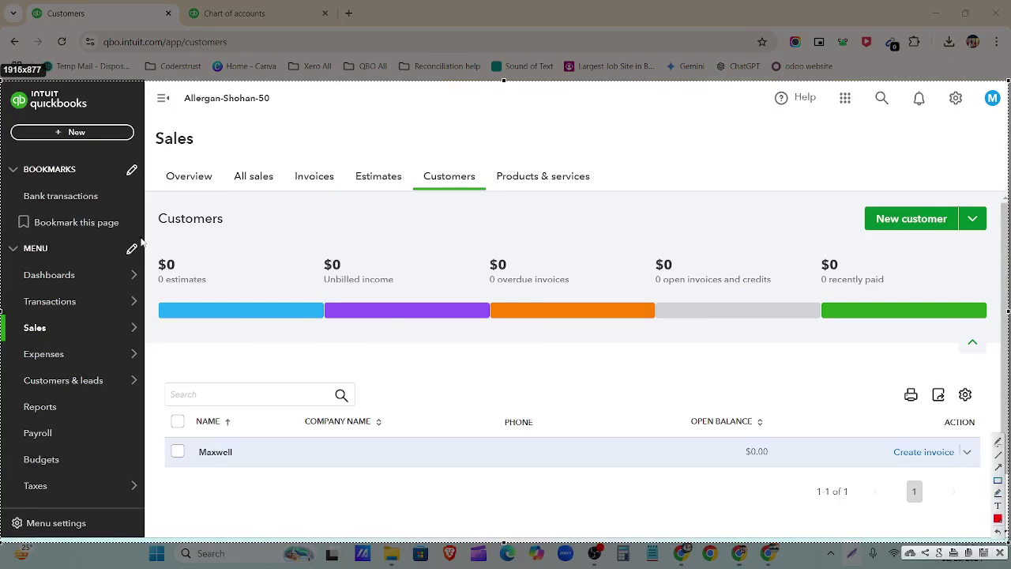
mouse_move(156, 245)
mouse_down()
mouse_move(419, 348)
mouse_move(999, 344)
mouse_up()
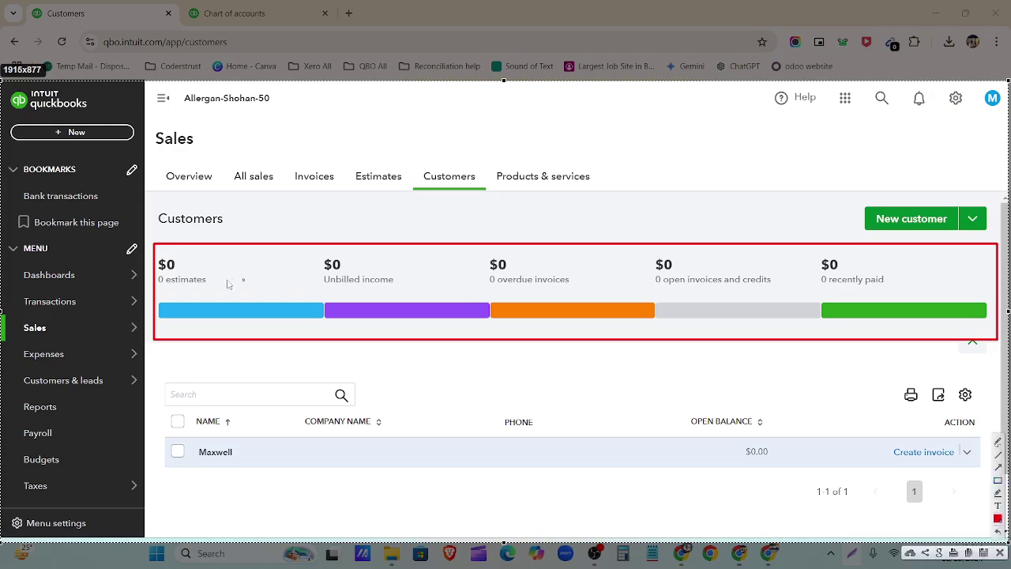
Step: Draw separate red rectangles around the estimates, unbilled income, overdue invoices, open invoices and credits, and recently paid items, plus New customer and its dropdown arrow
drag(159, 256, 227, 330)
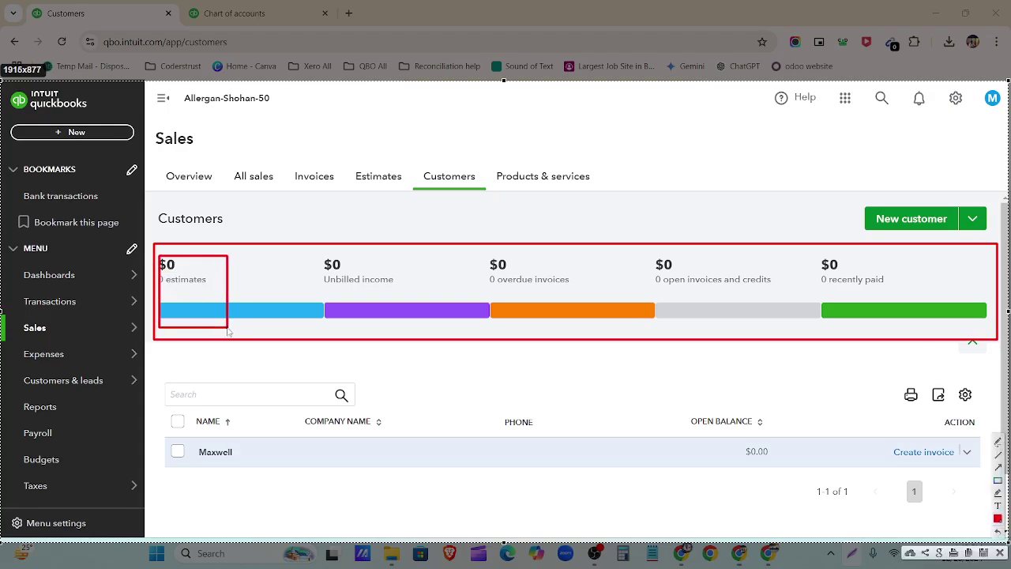
drag(316, 253, 415, 330)
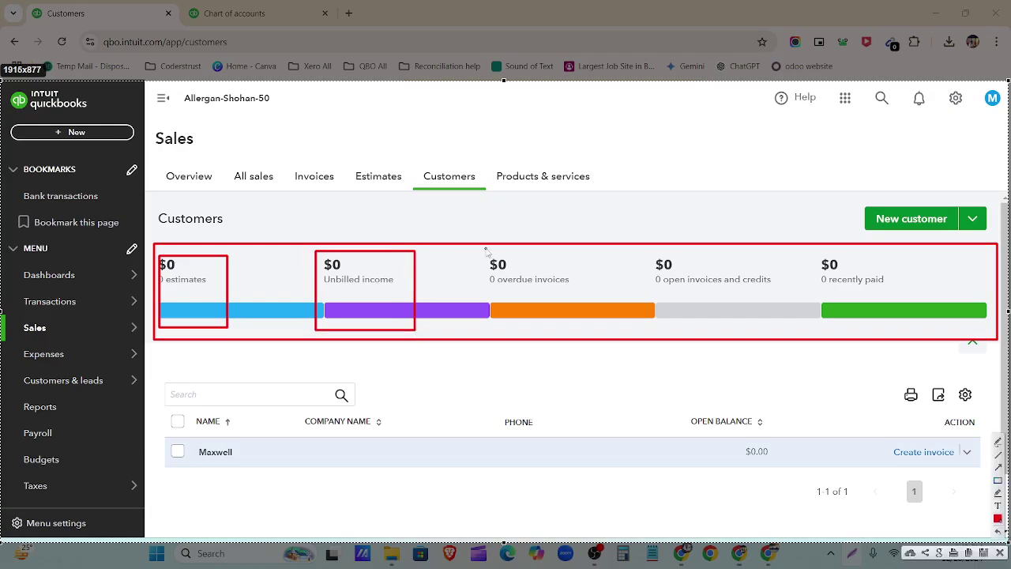
drag(485, 250, 571, 332)
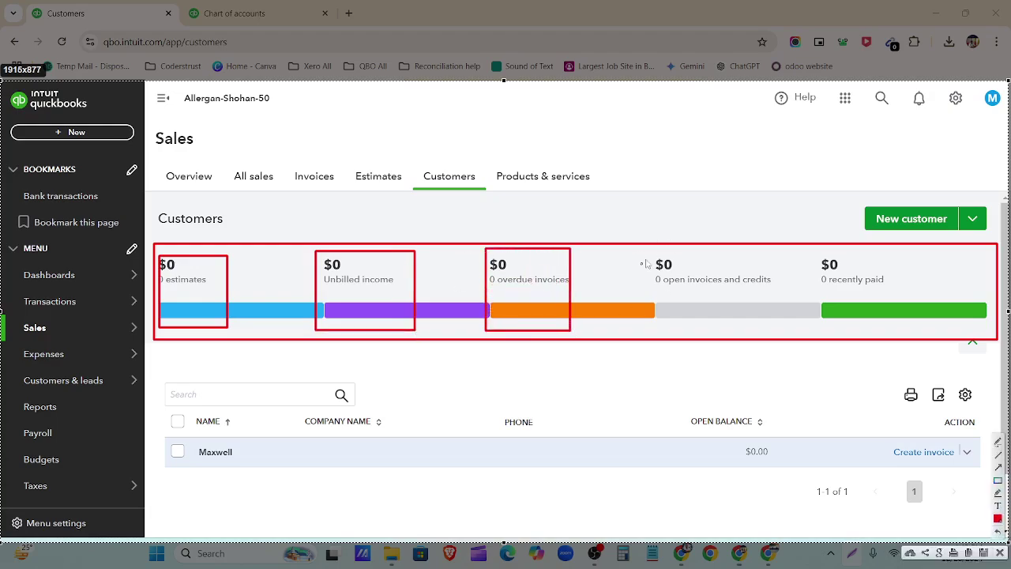
drag(652, 253, 781, 326)
drag(813, 252, 908, 332)
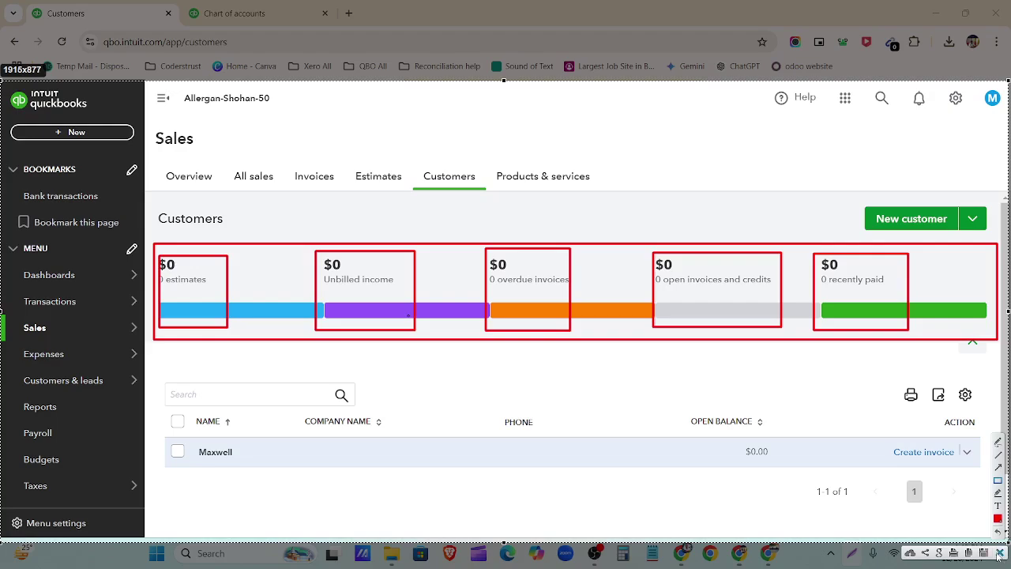
drag(838, 192, 960, 235)
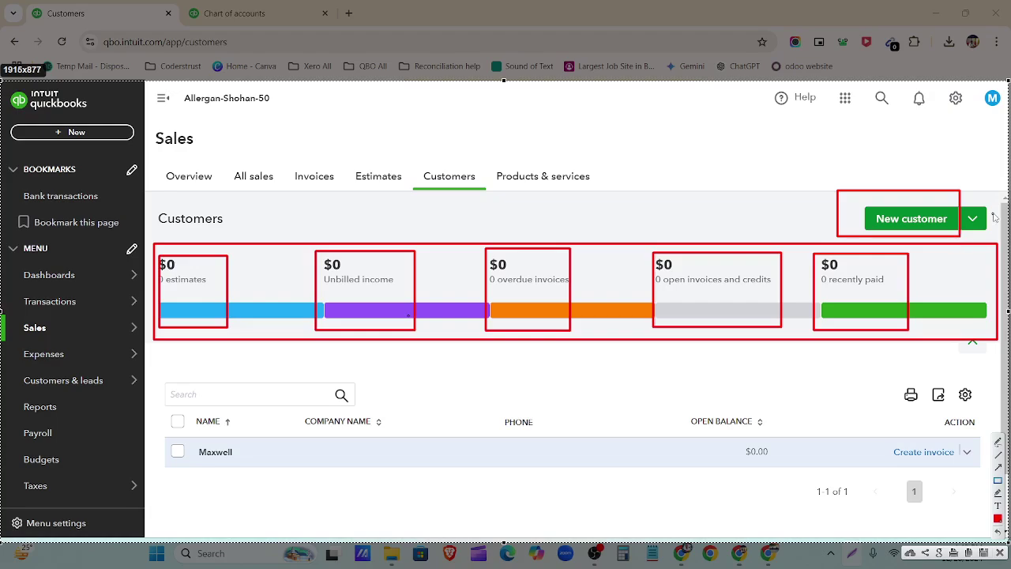
drag(961, 176, 998, 239)
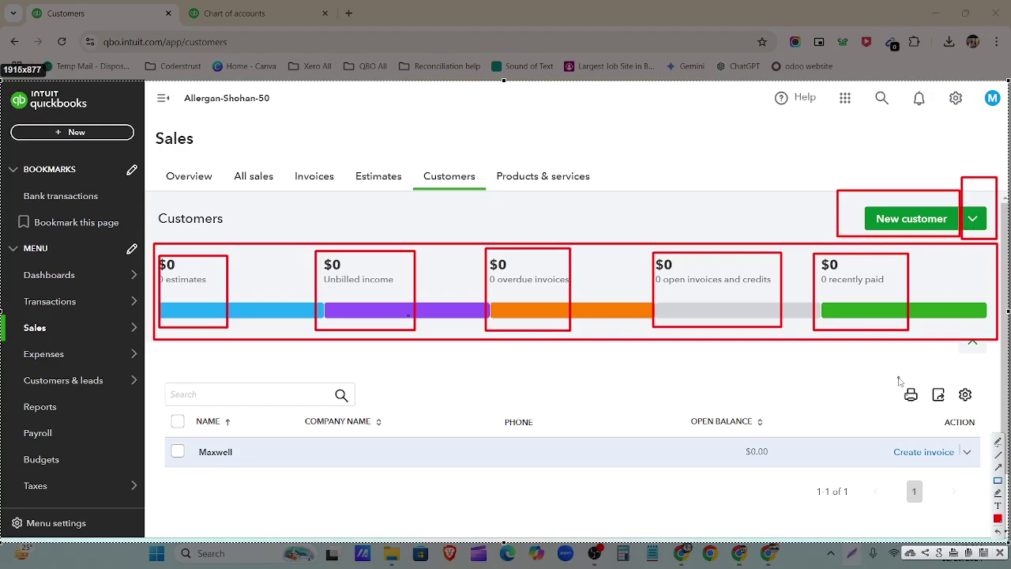
Step: Outline the print, export and settings icons in red as a group and individually, and draw a rectangle around the customer list table
drag(891, 375, 986, 416)
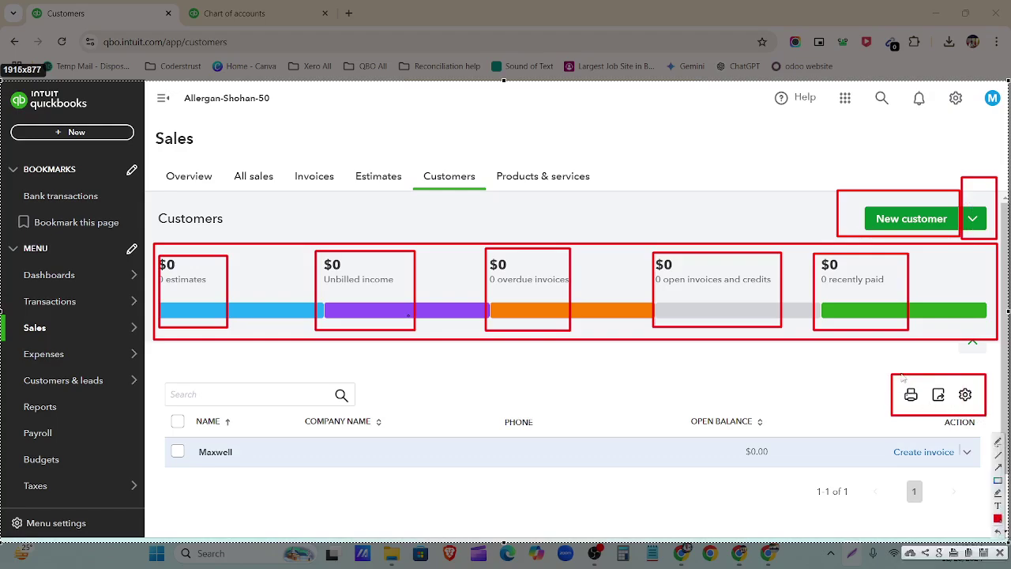
drag(897, 363, 925, 436)
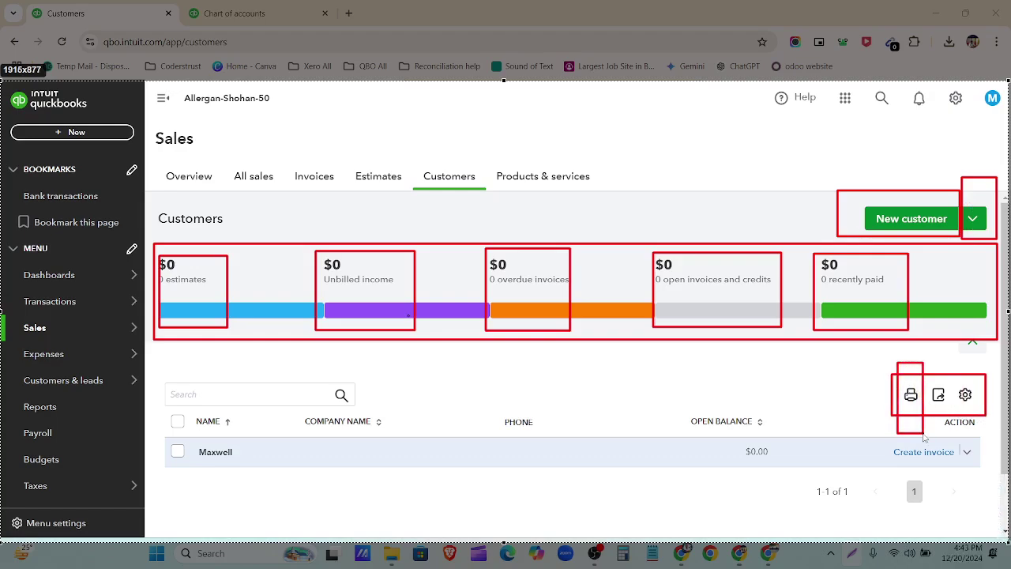
drag(926, 362, 952, 432)
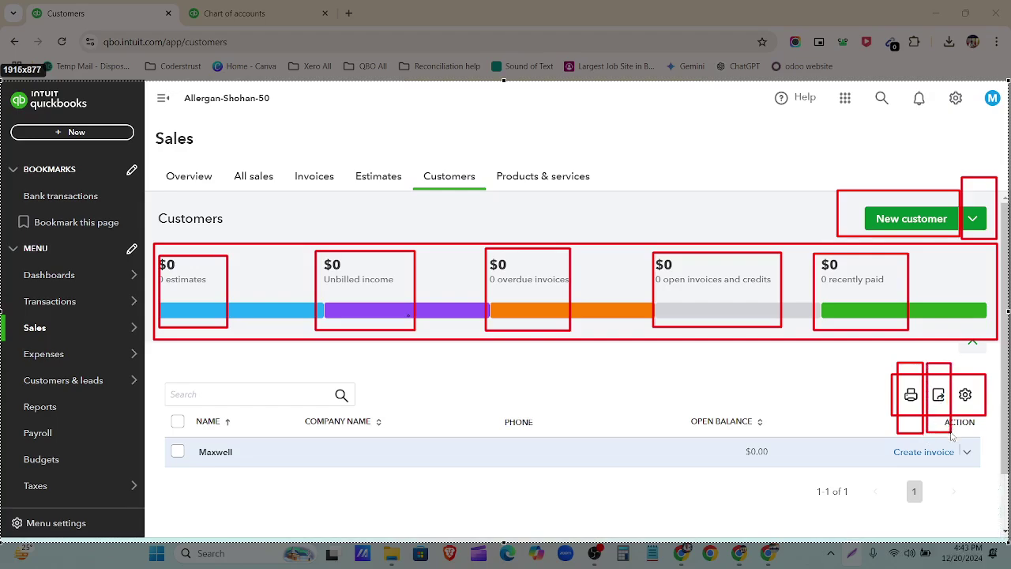
drag(956, 363, 977, 433)
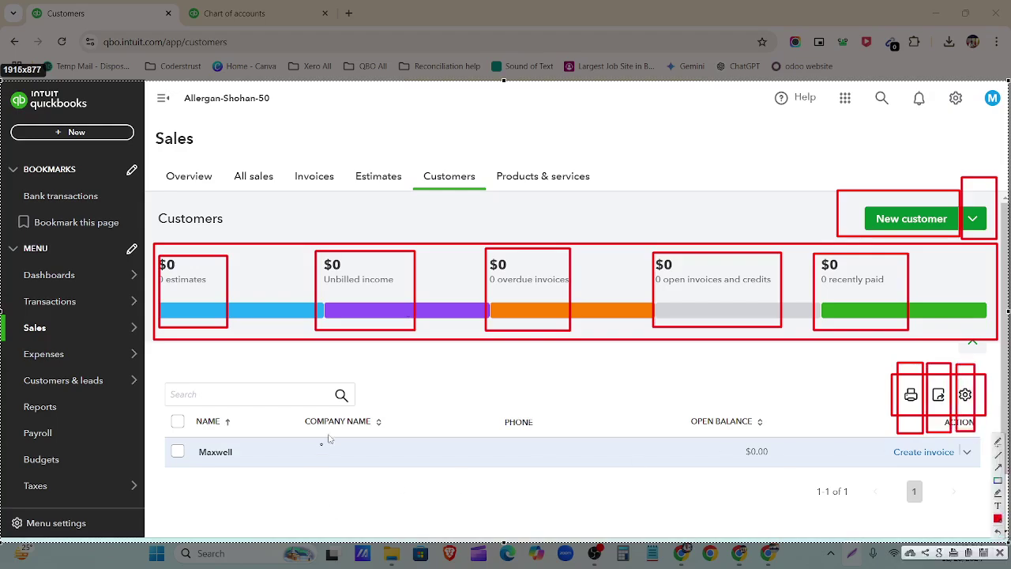
mouse_move(191, 407)
mouse_down()
mouse_move(860, 524)
mouse_move(1002, 525)
mouse_move(992, 498)
mouse_up()
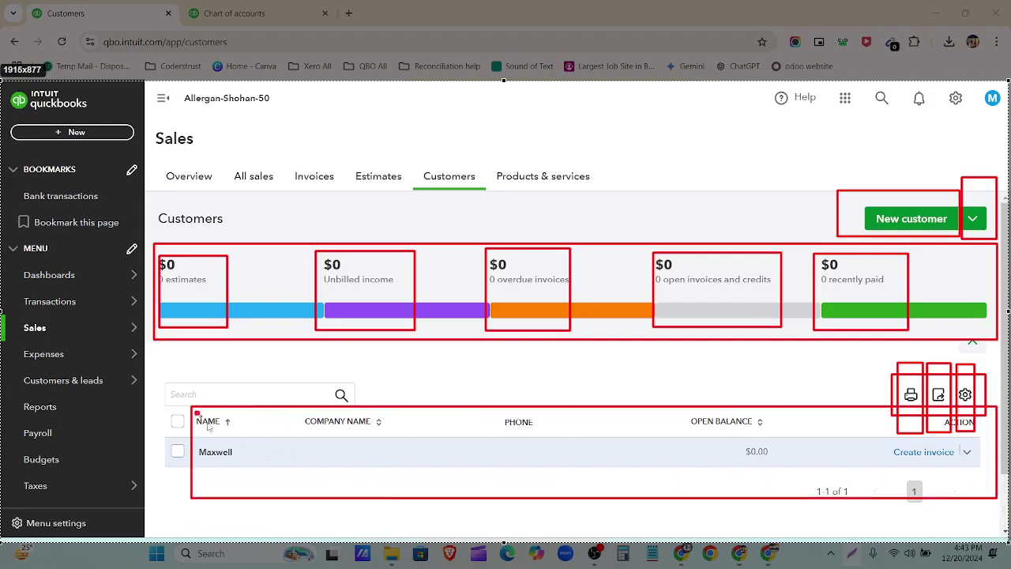
Step: Outline the Name, Company Name, Phone and Open Balance columns, add an arrow to the table settings gear, and close the screenshot overlay
mouse_move(193, 409)
mouse_down()
mouse_move(237, 485)
mouse_move(235, 475)
mouse_up()
mouse_move(301, 409)
mouse_down()
mouse_move(395, 480)
mouse_move(387, 471)
mouse_up()
drag(501, 411, 557, 481)
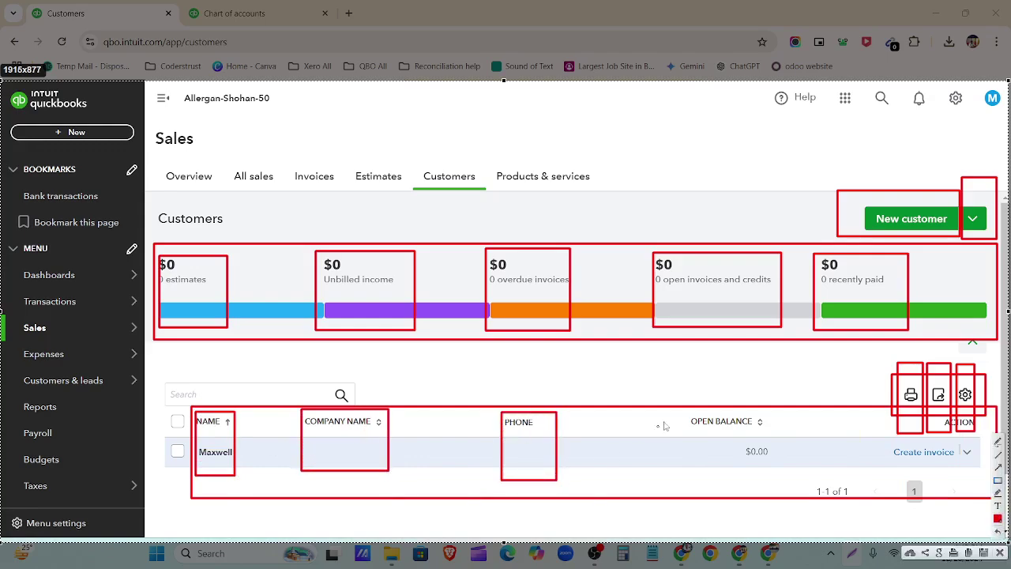
drag(686, 412, 775, 494)
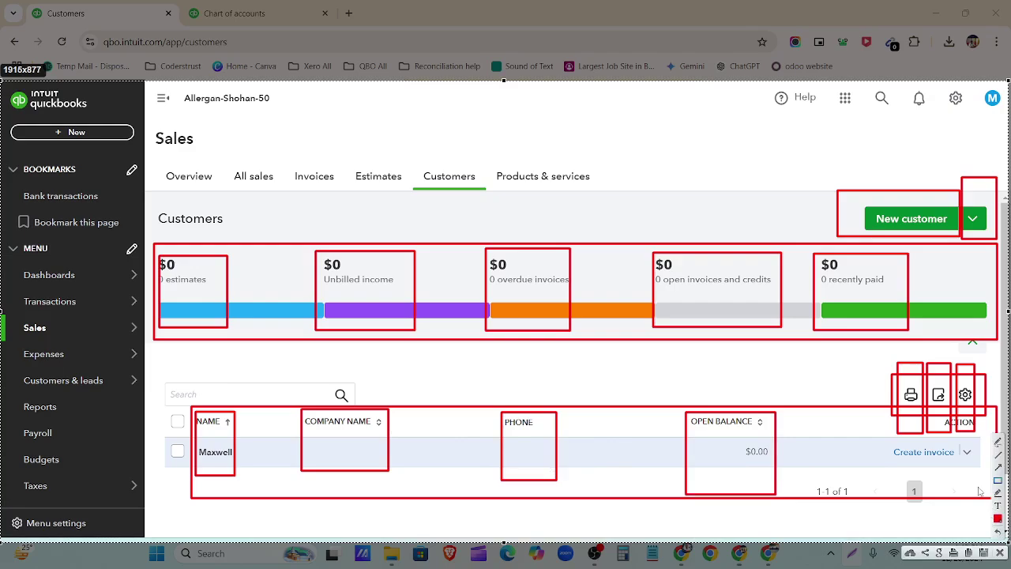
click(997, 467)
drag(848, 532, 960, 406)
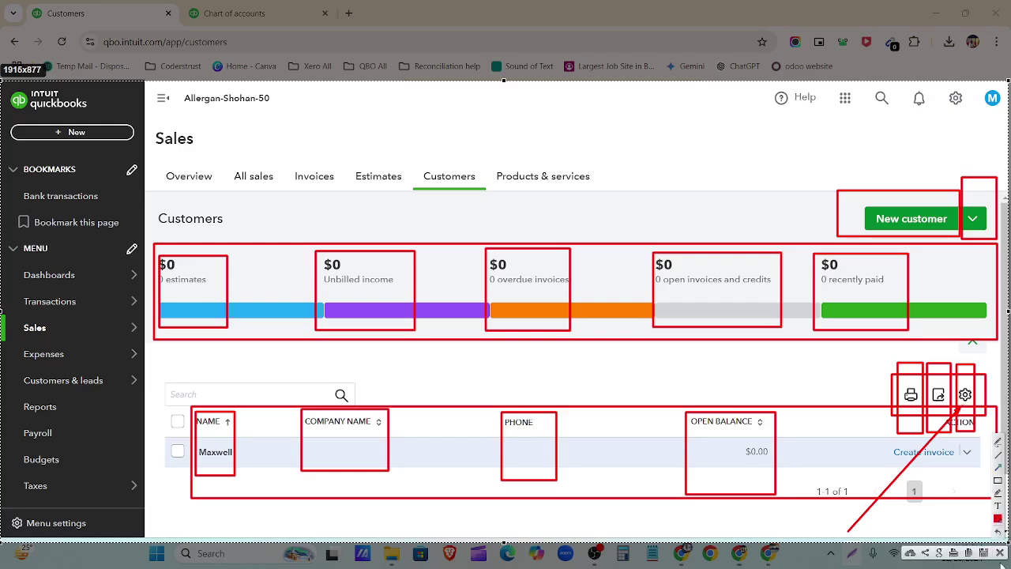
click(1001, 554)
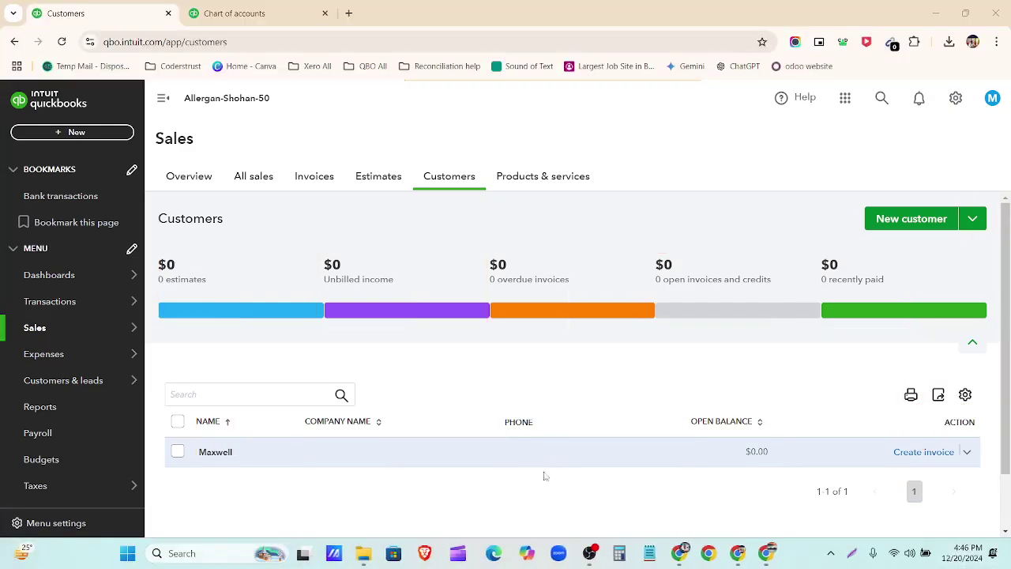
Step: Open the customer import page from the Customers list
click(974, 223)
click(919, 252)
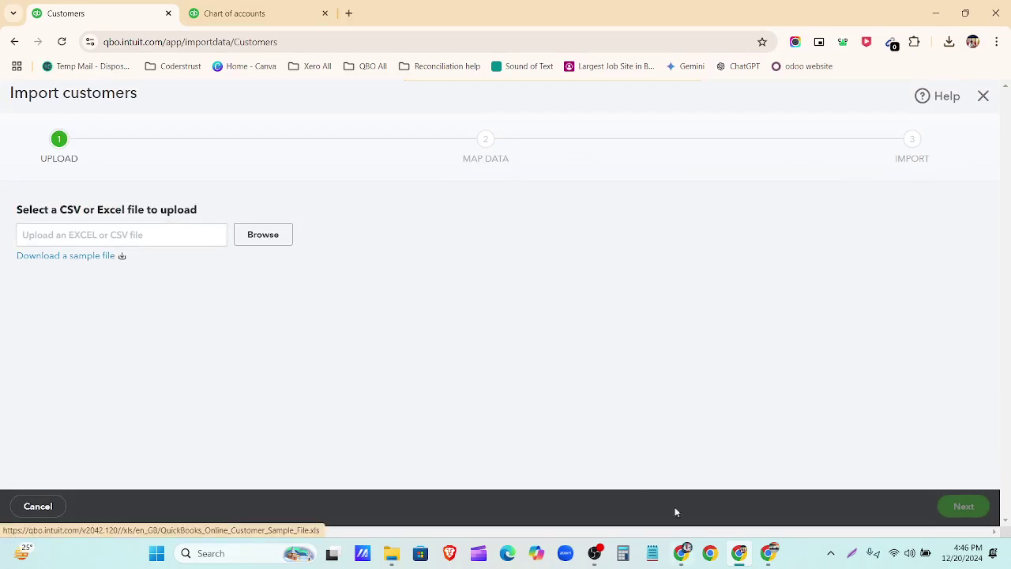
Step: Switch to Google Drive, close the offline Google Sheets page, and open the Customers List spreadsheet in the Assignment 2 folder
click(681, 553)
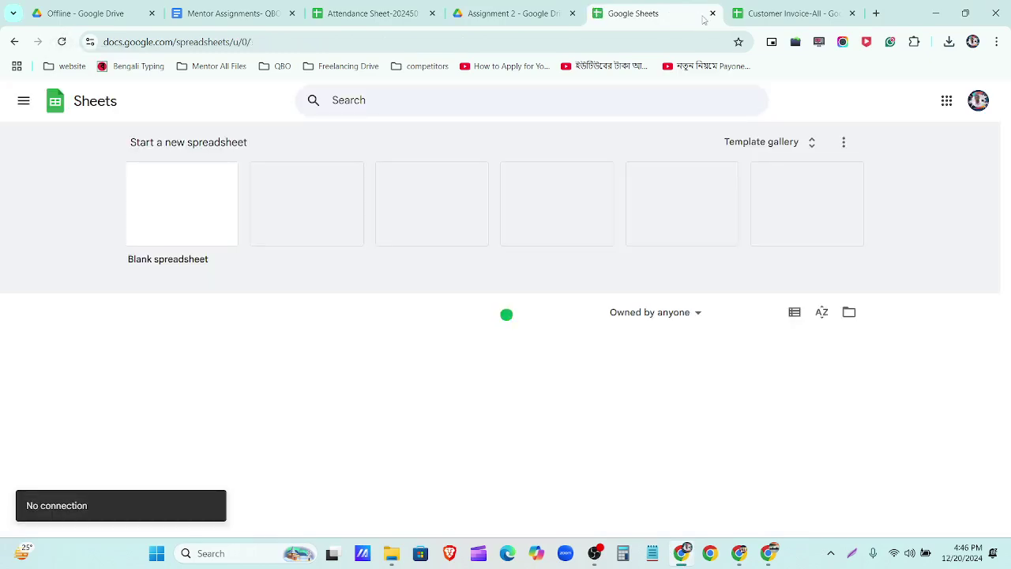
click(712, 14)
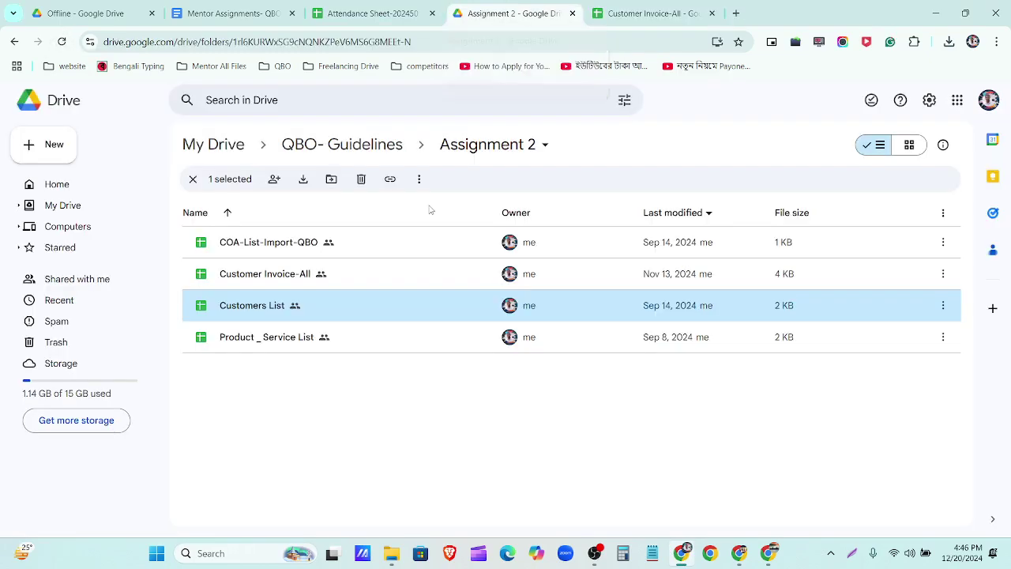
double_click(402, 302)
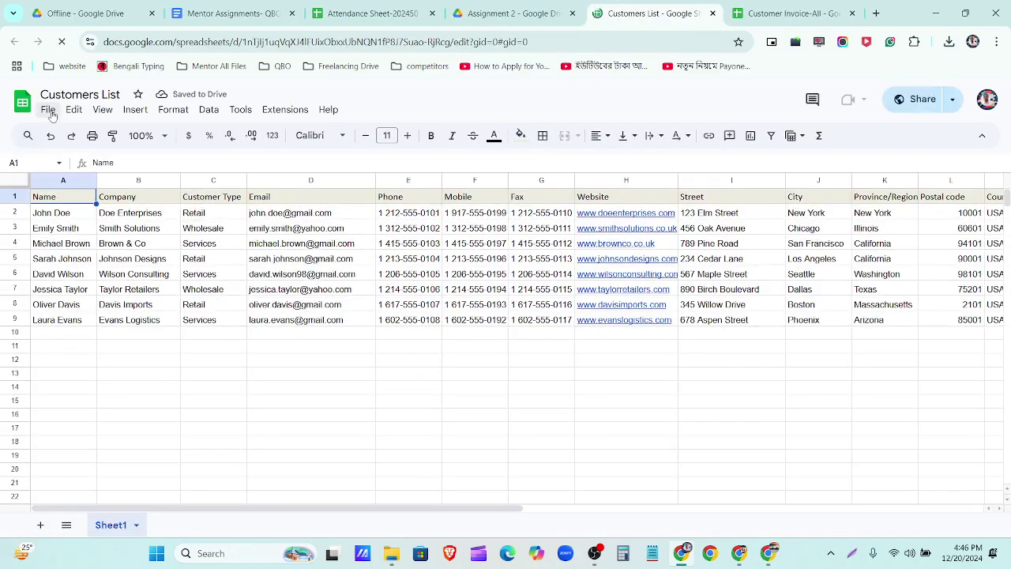
Step: Download the Customers List sheet as a Comma Separated Values (.csv) file
click(48, 109)
click(58, 273)
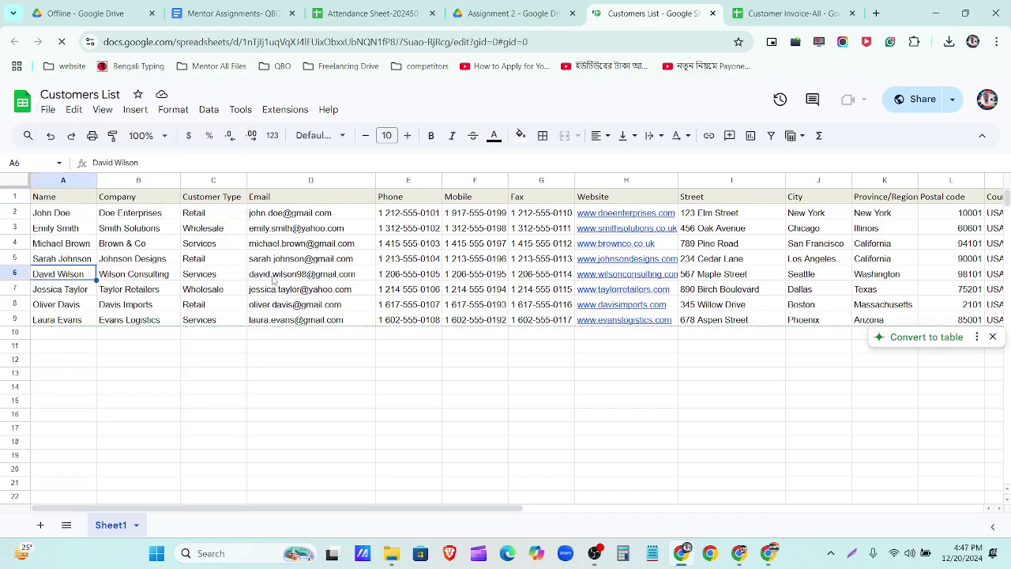
click(49, 110)
mouse_move(79, 270)
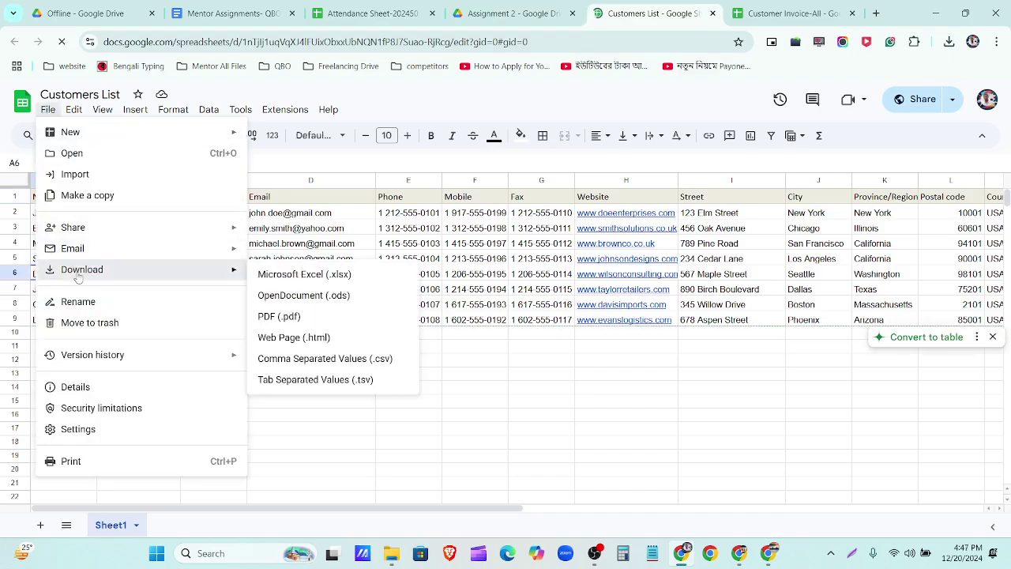
click(309, 363)
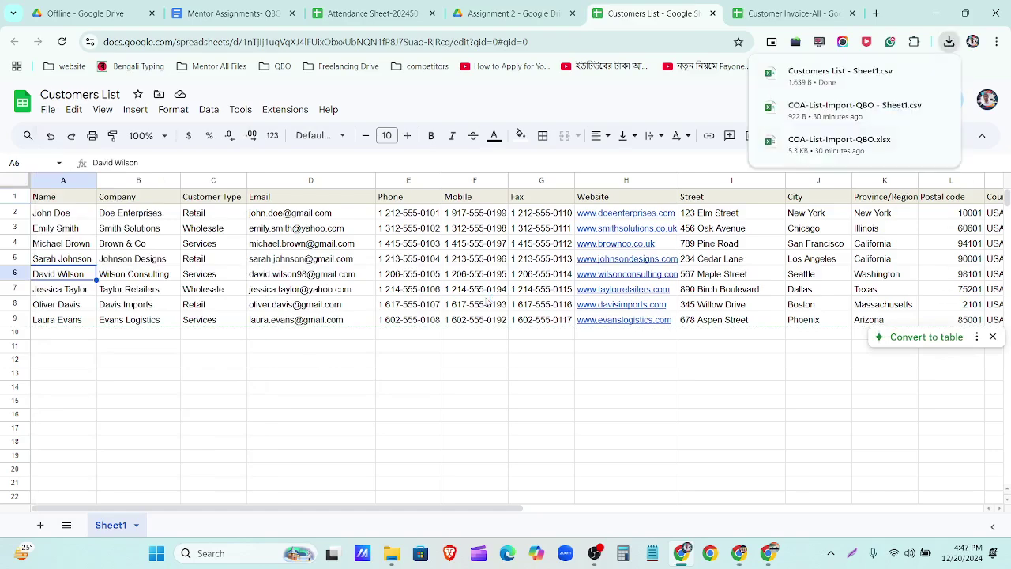
Step: Switch back to QuickBooks, upload Customers List - Sheet1.csv from Downloads, and continue to the field mapping
click(739, 553)
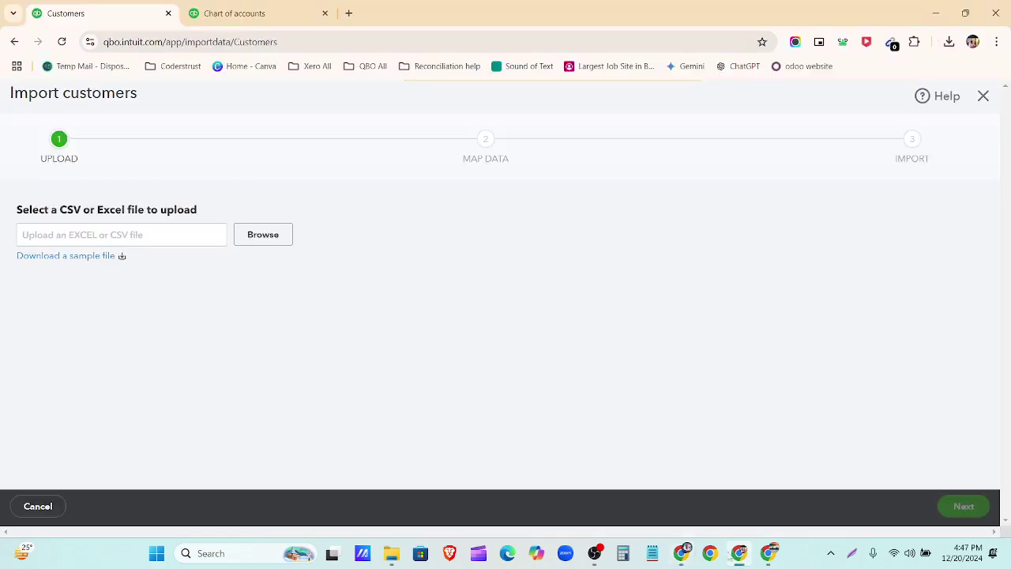
click(264, 237)
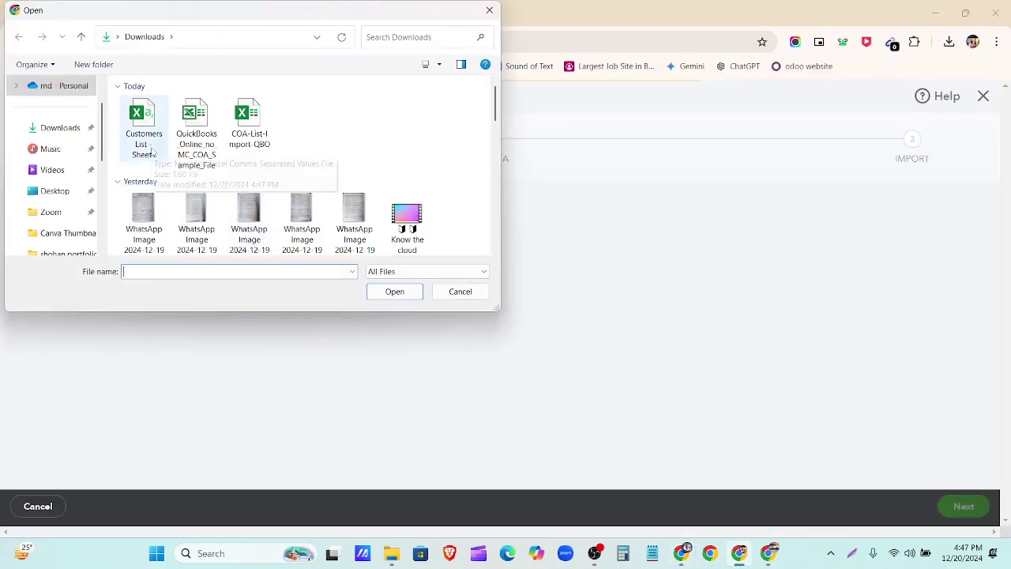
click(153, 152)
click(393, 291)
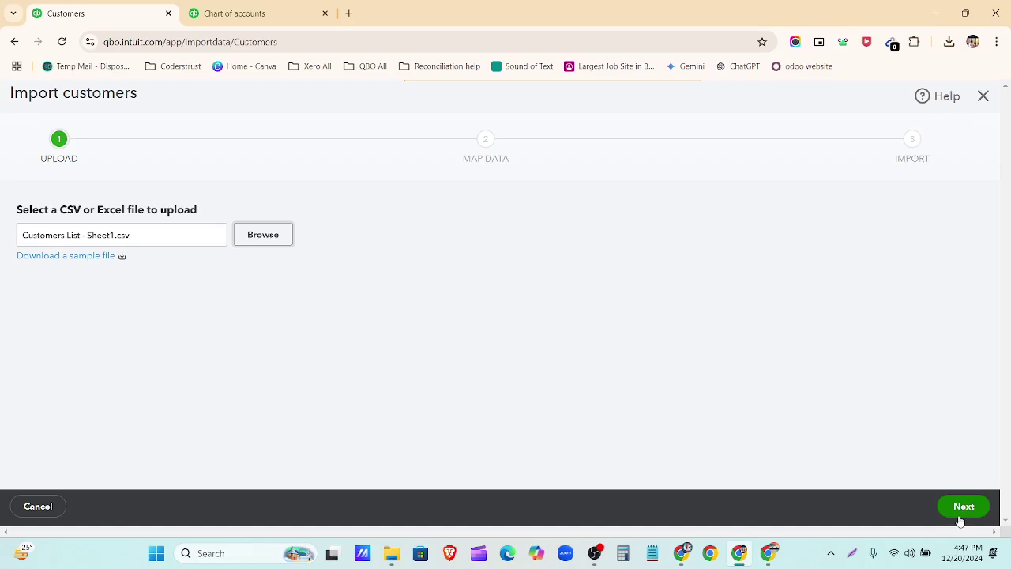
click(964, 506)
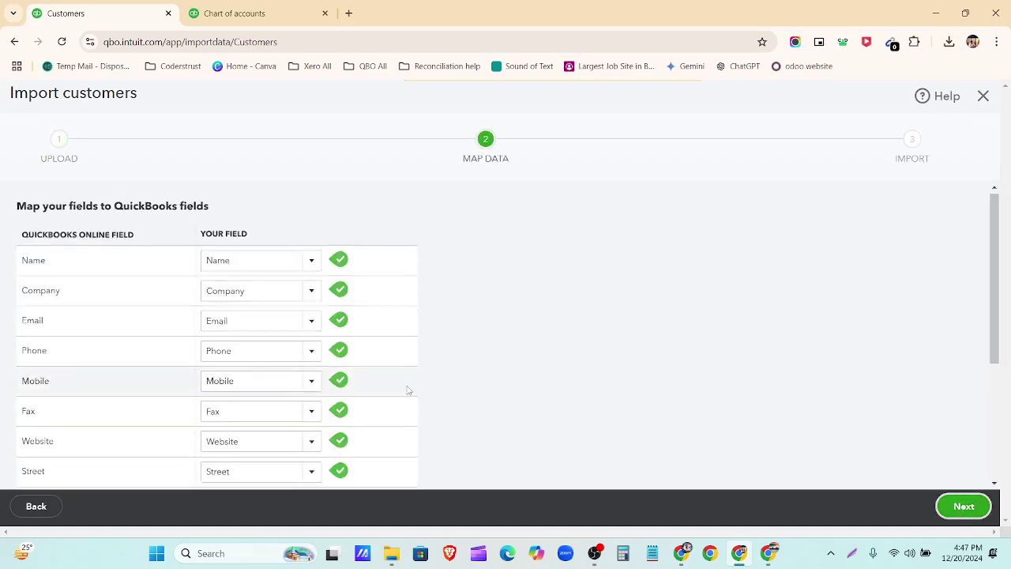
Step: Check the Tax Reg Number column of the downloaded Customers List - Sheet1 file in Excel against the mapping, and close the file
scroll(408, 390, down, 3)
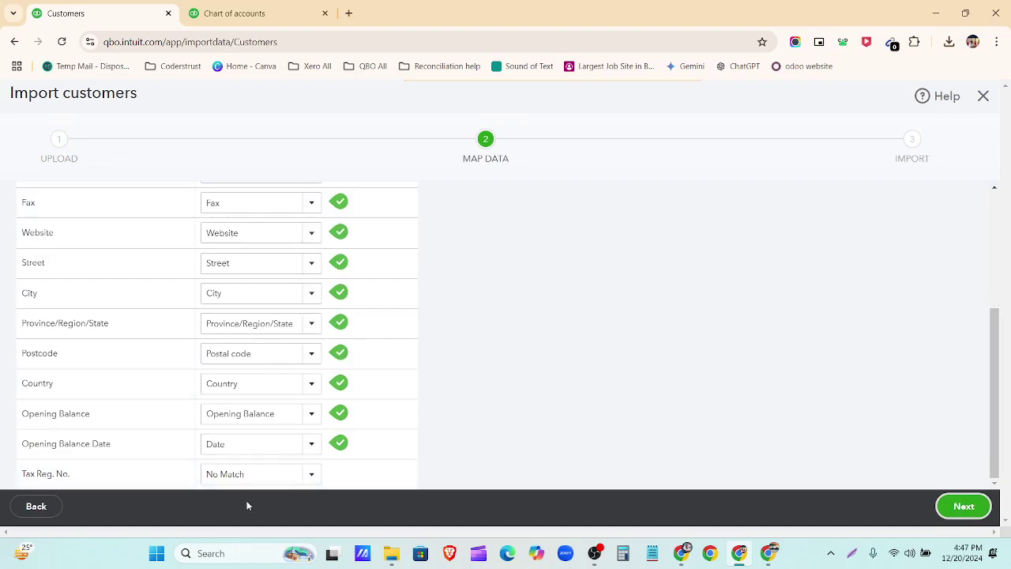
click(392, 553)
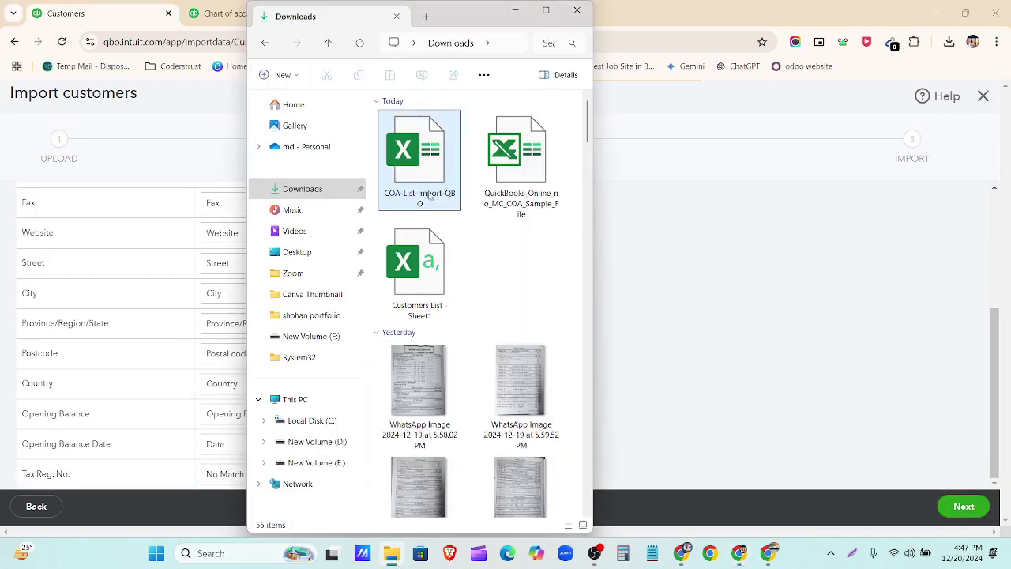
click(416, 270)
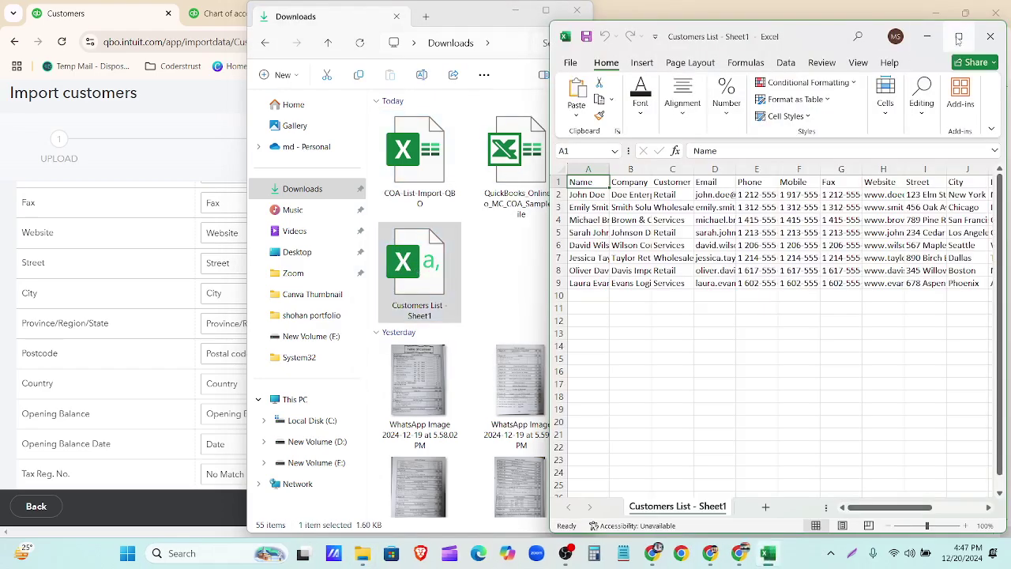
click(958, 37)
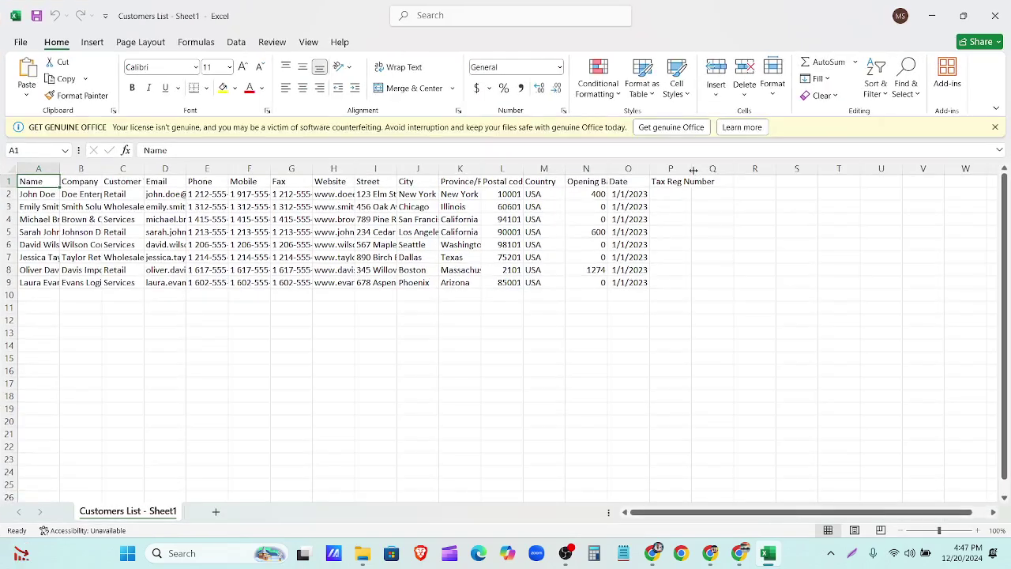
double_click(691, 168)
drag(681, 197, 682, 291)
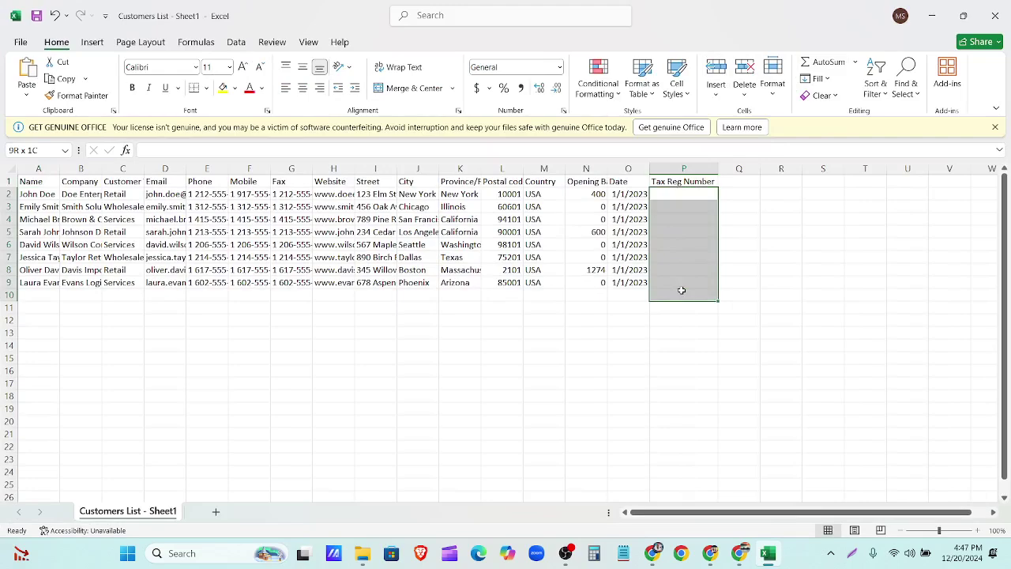
click(999, 12)
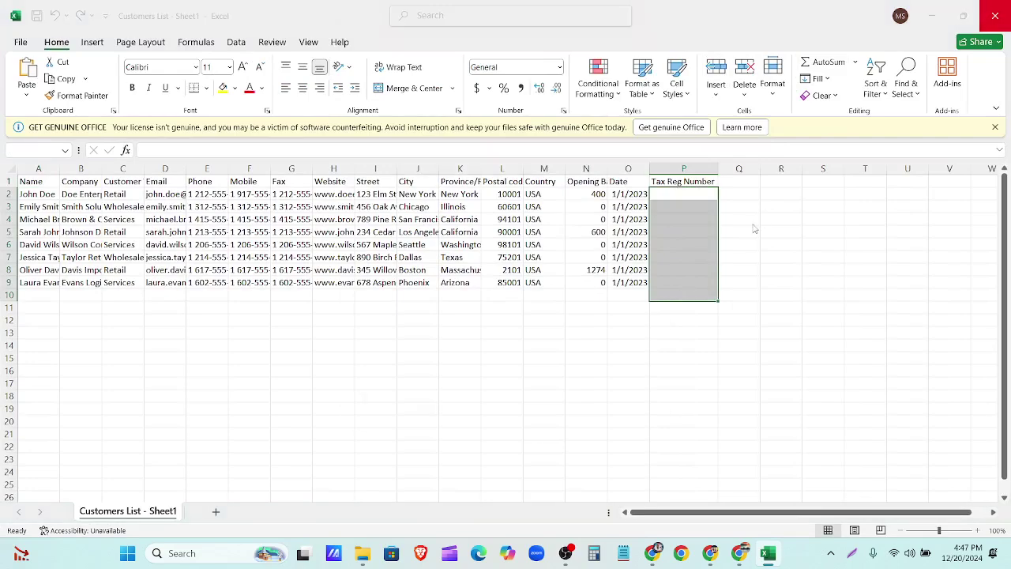
click(556, 371)
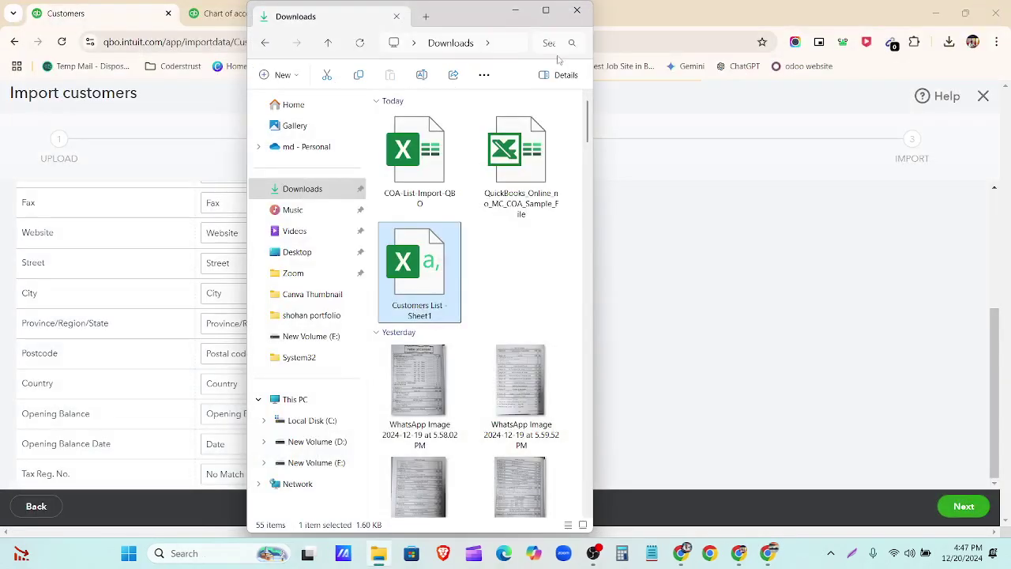
click(577, 11)
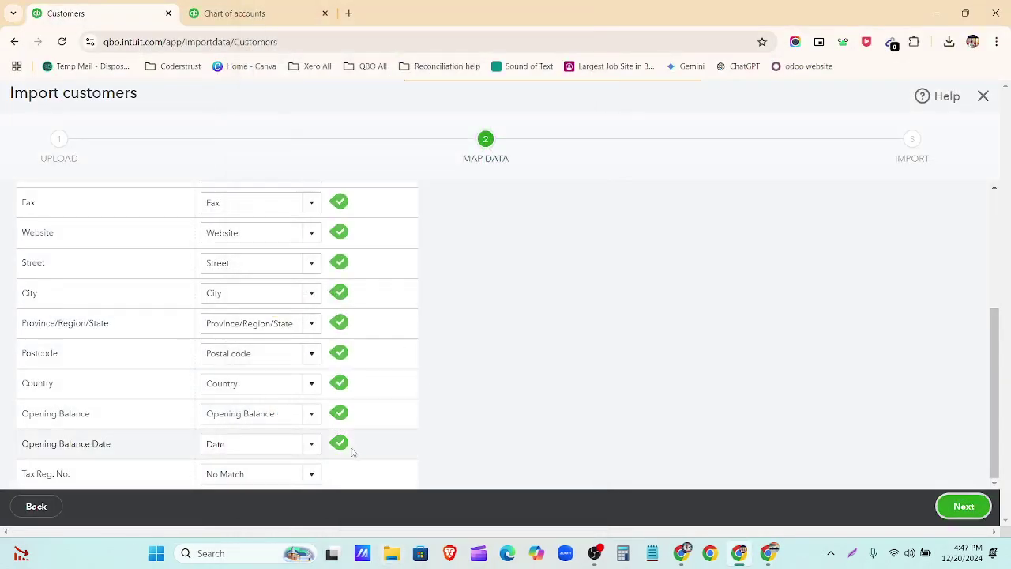
Step: Review and accept the field mapping with Tax Reg. No. left at No Match, and import all the customers
scroll(353, 453, up, 3)
scroll(365, 302, down, 3)
click(964, 506)
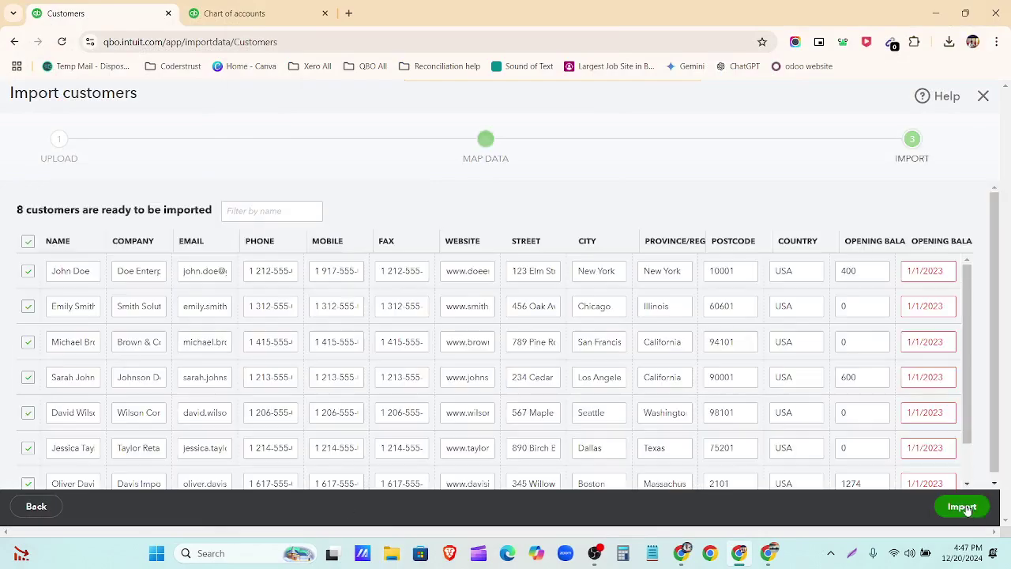
click(962, 506)
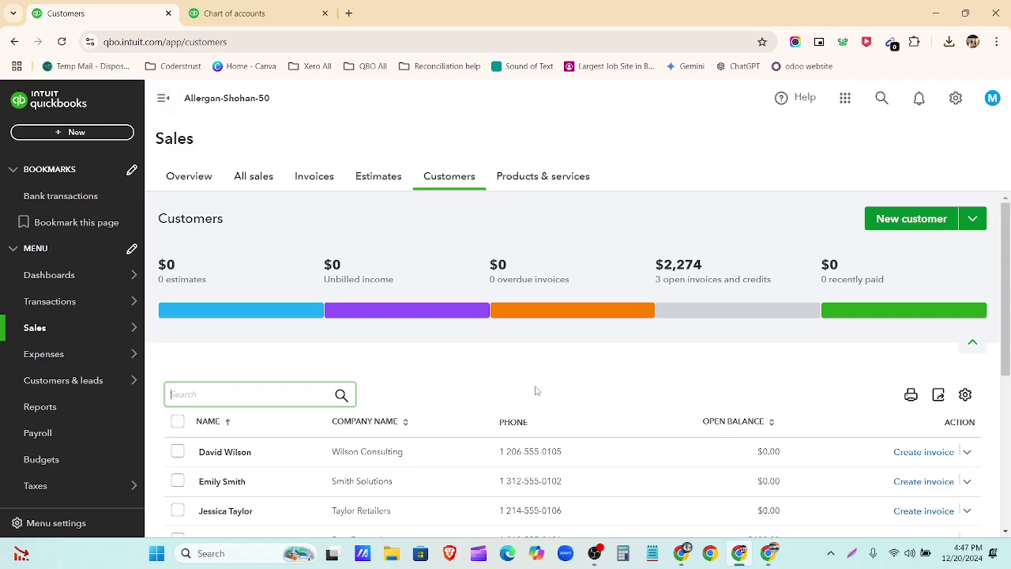
Step: Collapse the navigation menu and look through the imported customers list
click(163, 98)
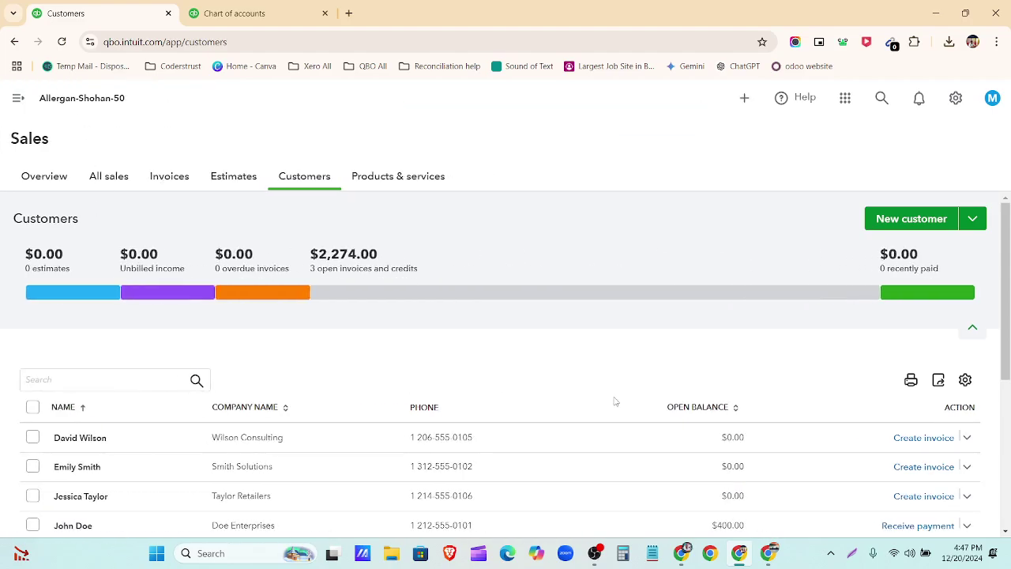
scroll(608, 401, down, 4)
scroll(605, 402, up, 5)
scroll(605, 402, down, 1)
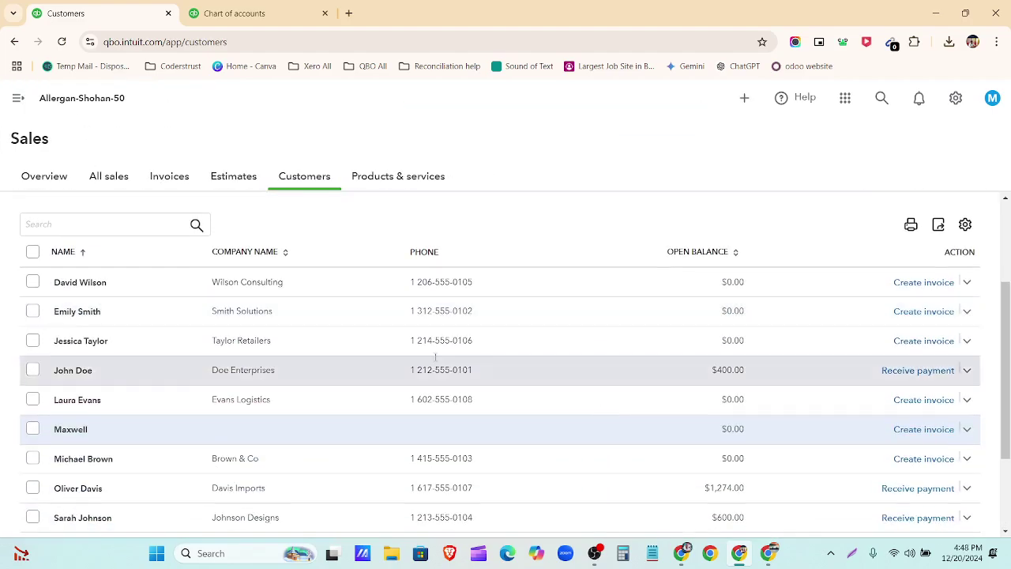
Step: Add the Email and Address columns to the customers table and close its settings
click(965, 225)
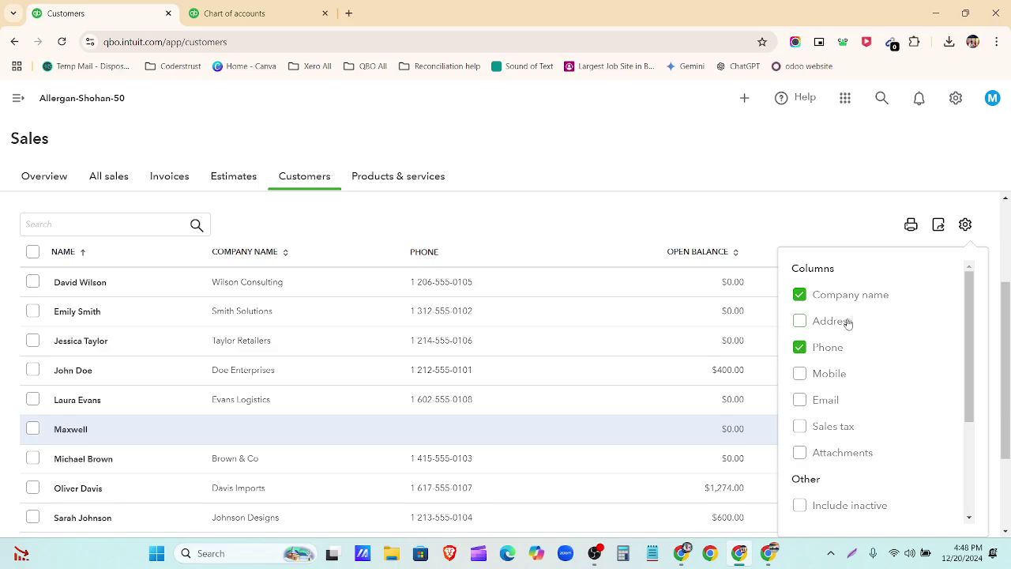
click(825, 400)
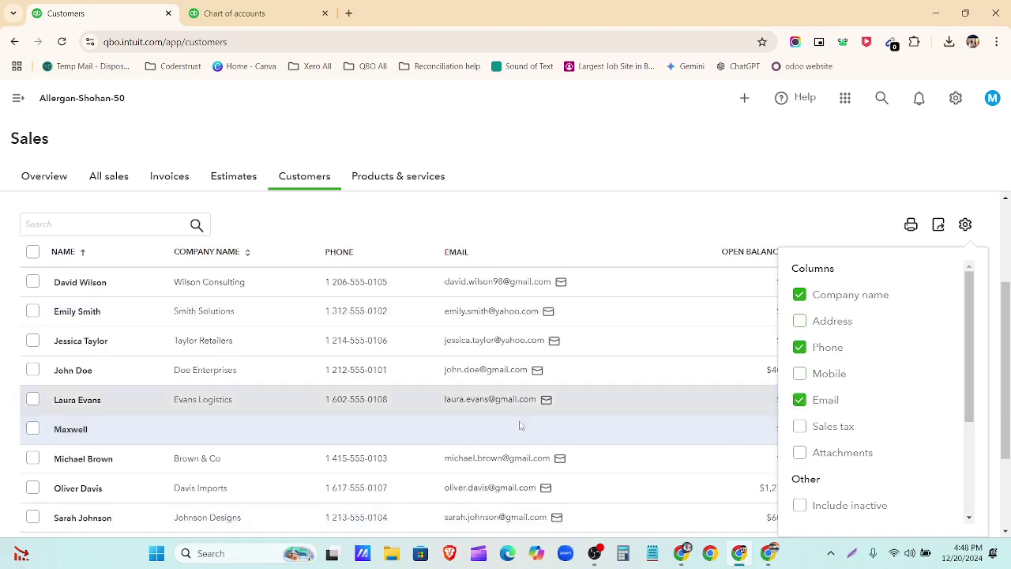
click(804, 323)
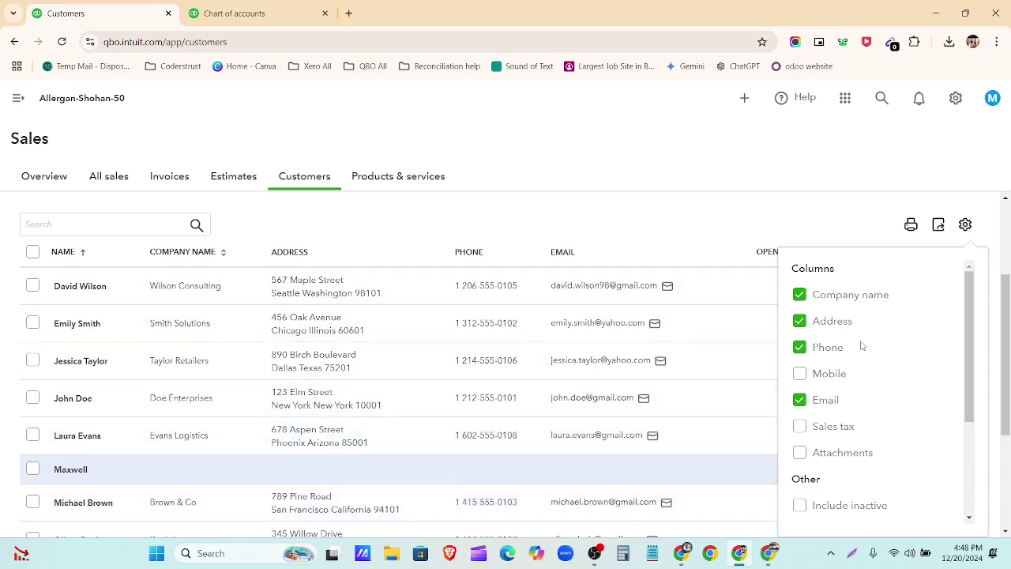
scroll(806, 474, down, 1)
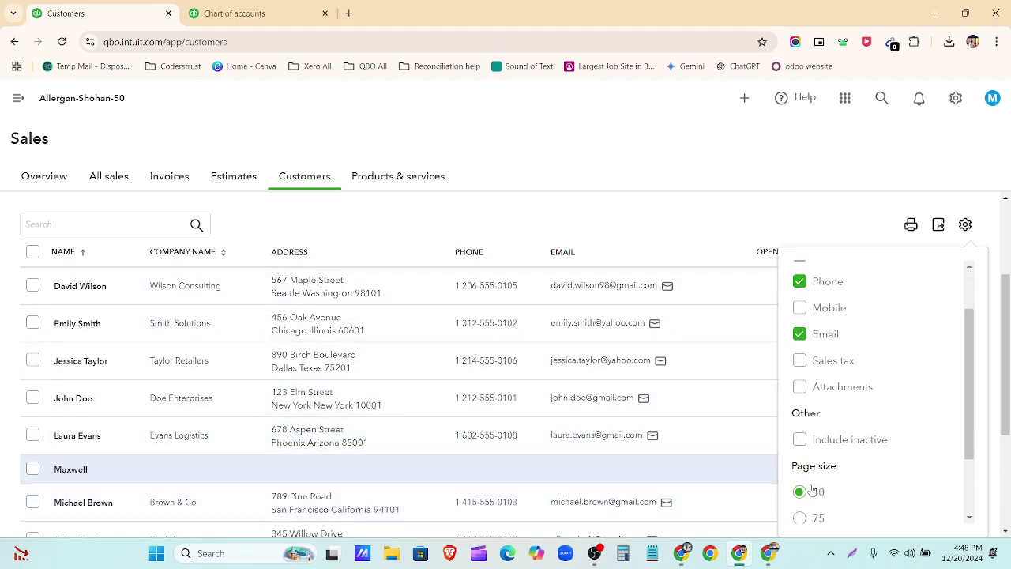
click(653, 226)
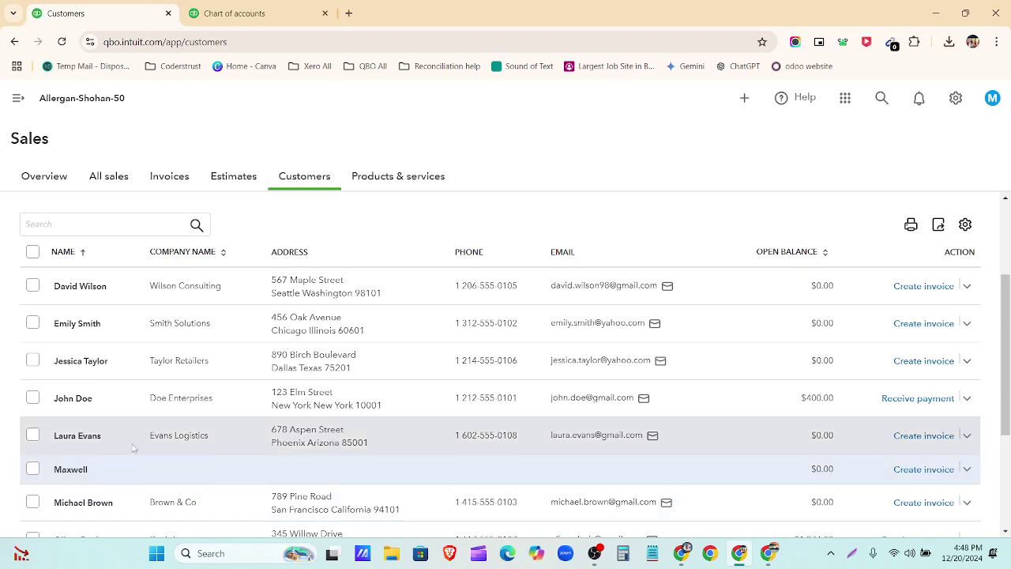
Step: Make the customer that has no company, address or phone details inactive, and confirm
click(967, 470)
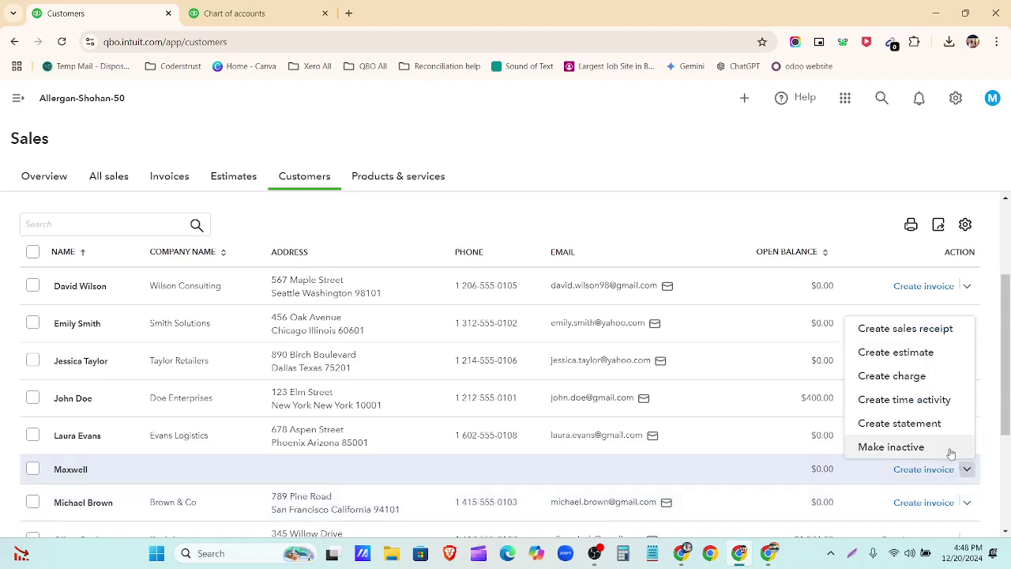
click(892, 447)
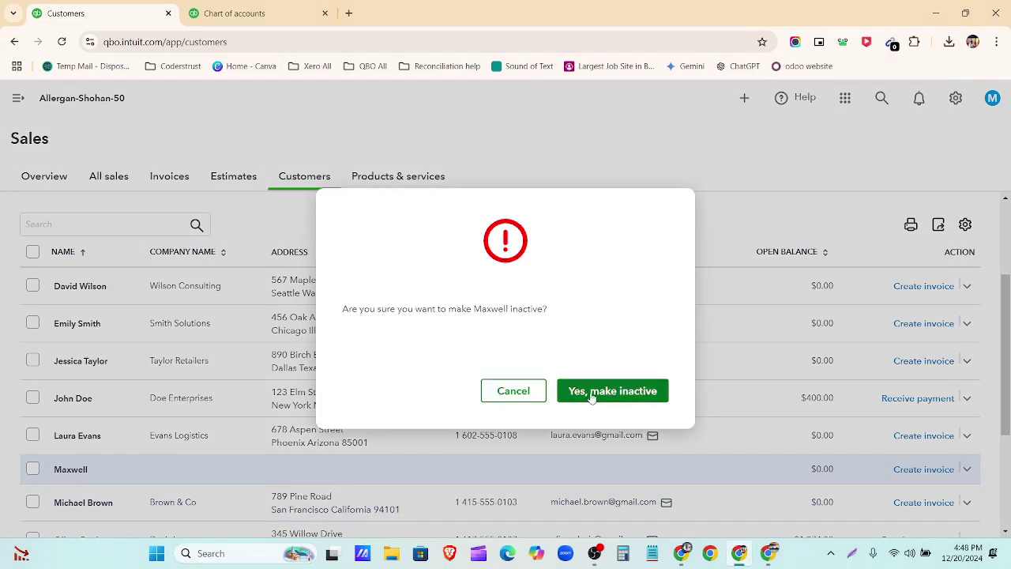
click(593, 392)
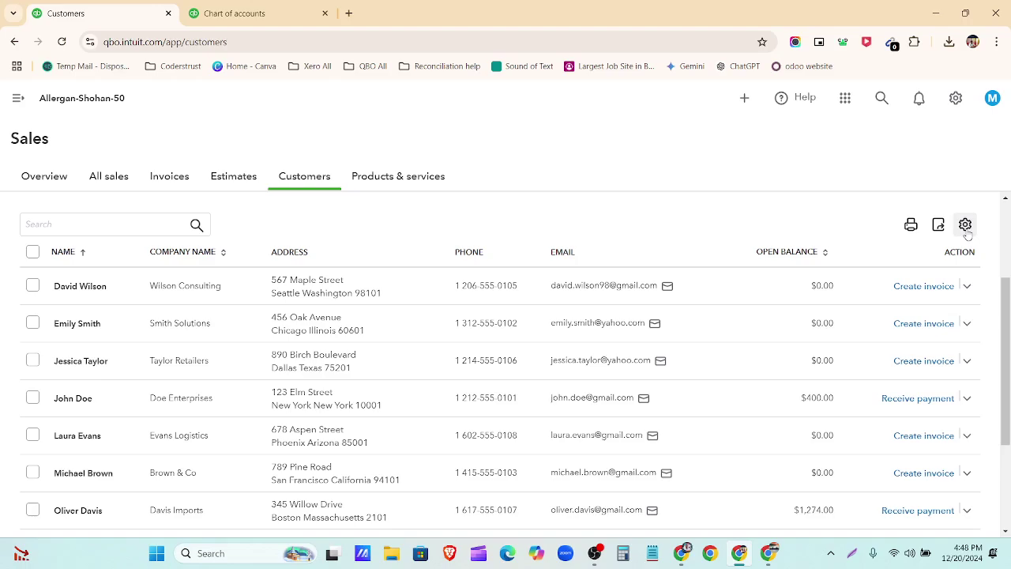
Step: Expand the navigation menu and set the customers table to include inactive customers
scroll(458, 387, up, 2)
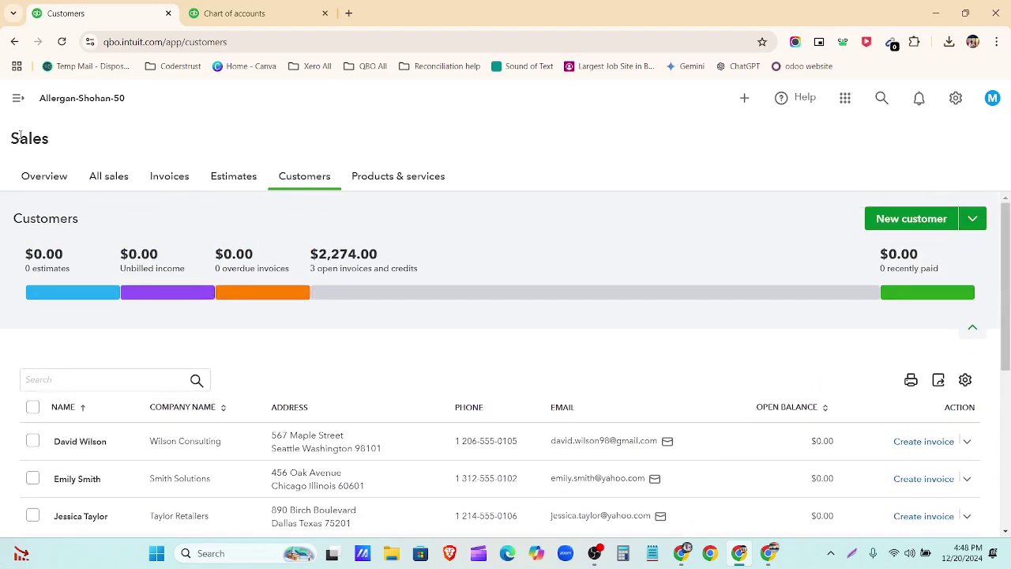
click(17, 98)
scroll(976, 409, down, 1)
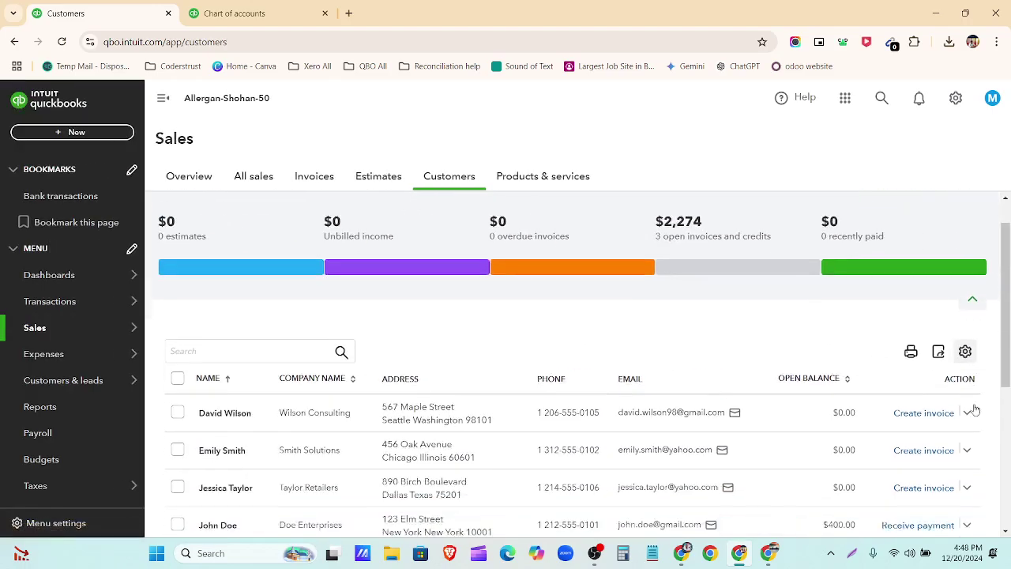
scroll(976, 409, down, 1)
click(967, 265)
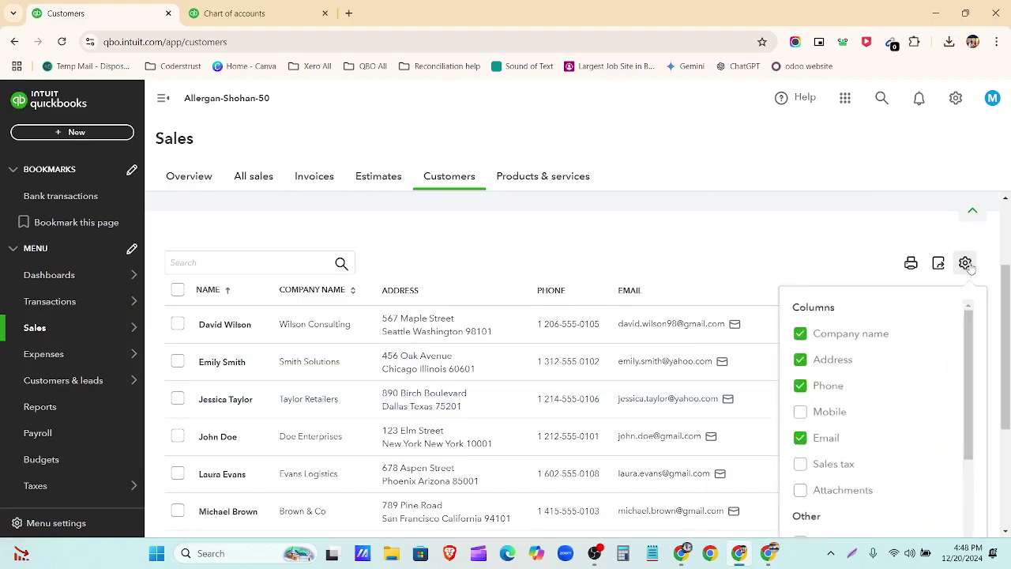
scroll(896, 385, down, 2)
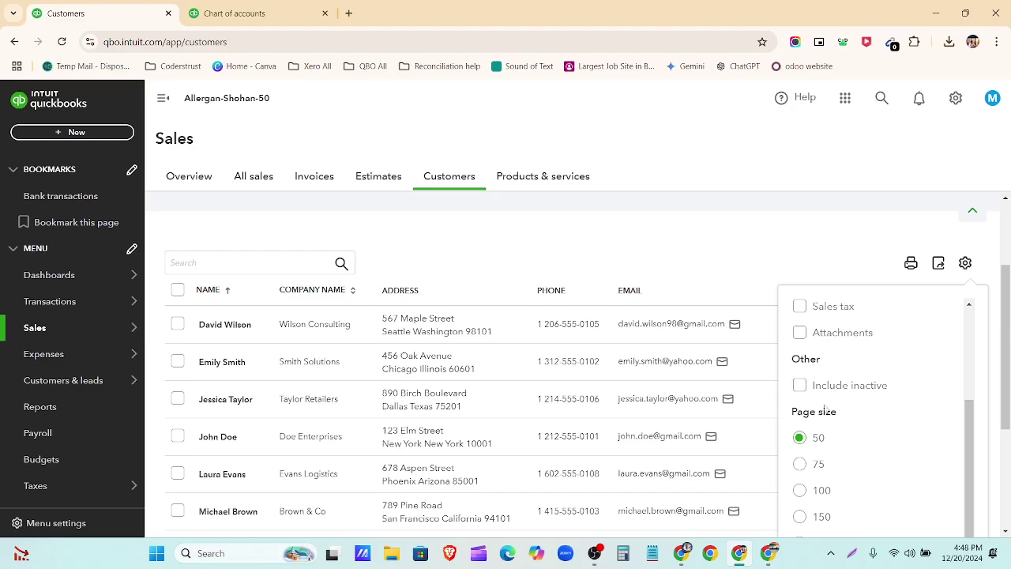
click(801, 386)
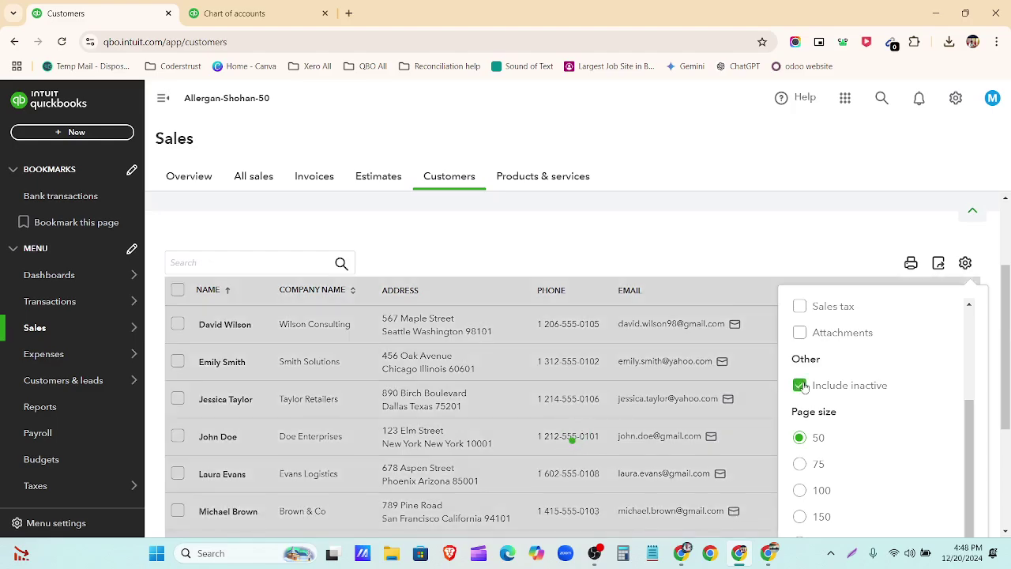
Step: Make the deleted customer in the customers list active again
scroll(631, 512, up, 3)
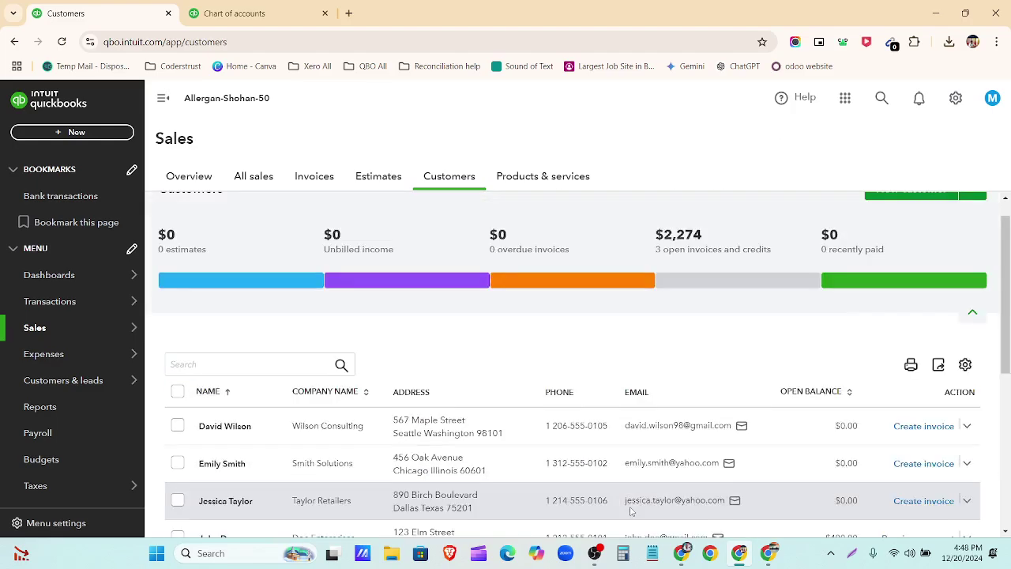
scroll(506, 443, down, 5)
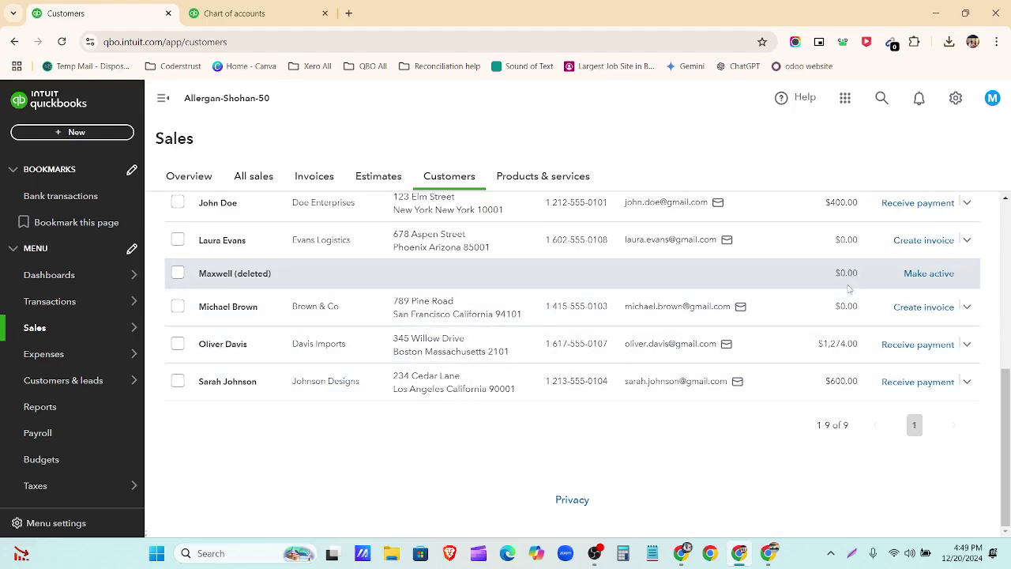
click(929, 274)
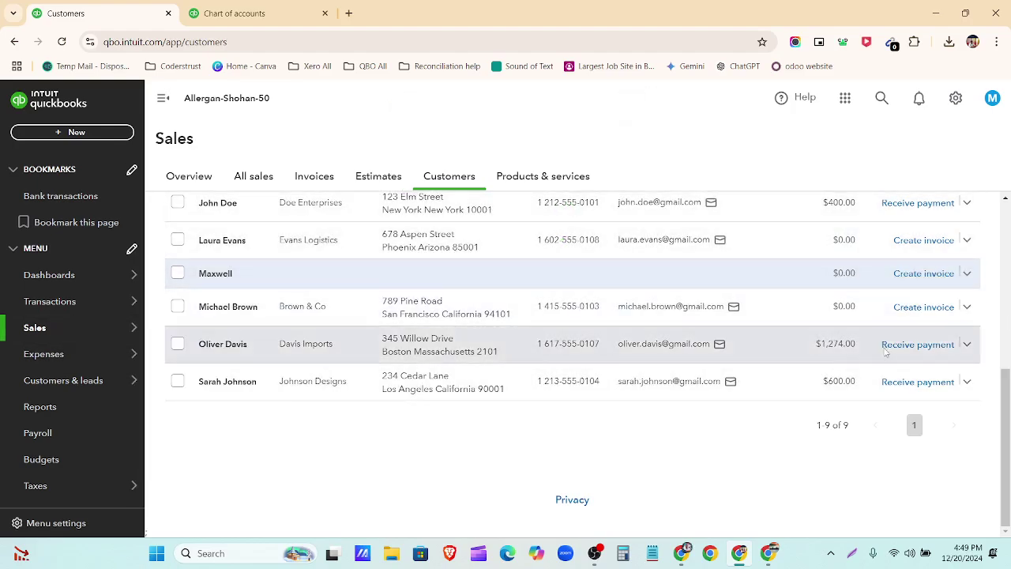
Step: Preview the printable customer list, cancel printing, and close the Customer List tab
scroll(909, 348, up, 5)
click(911, 395)
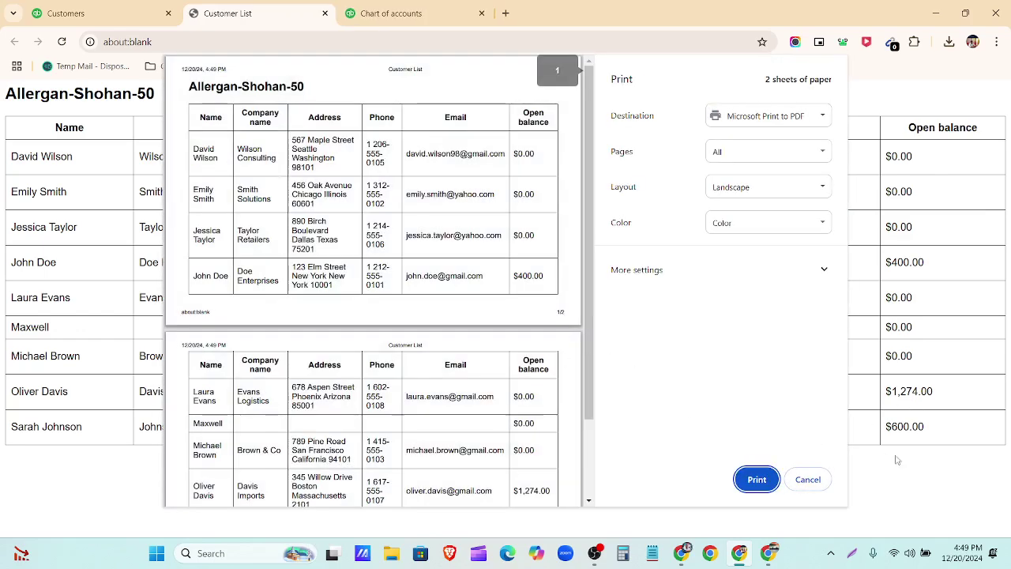
click(806, 483)
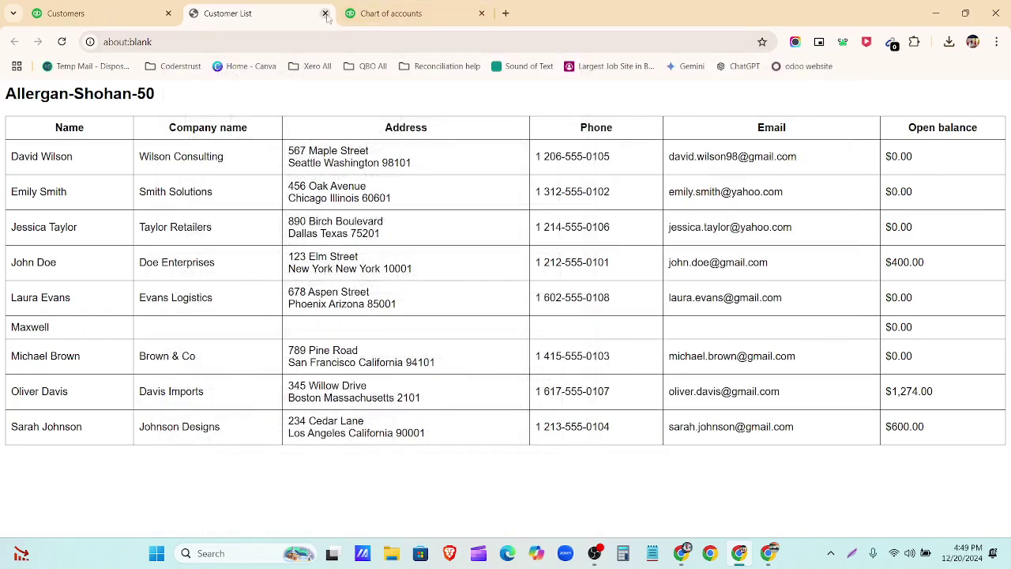
click(324, 12)
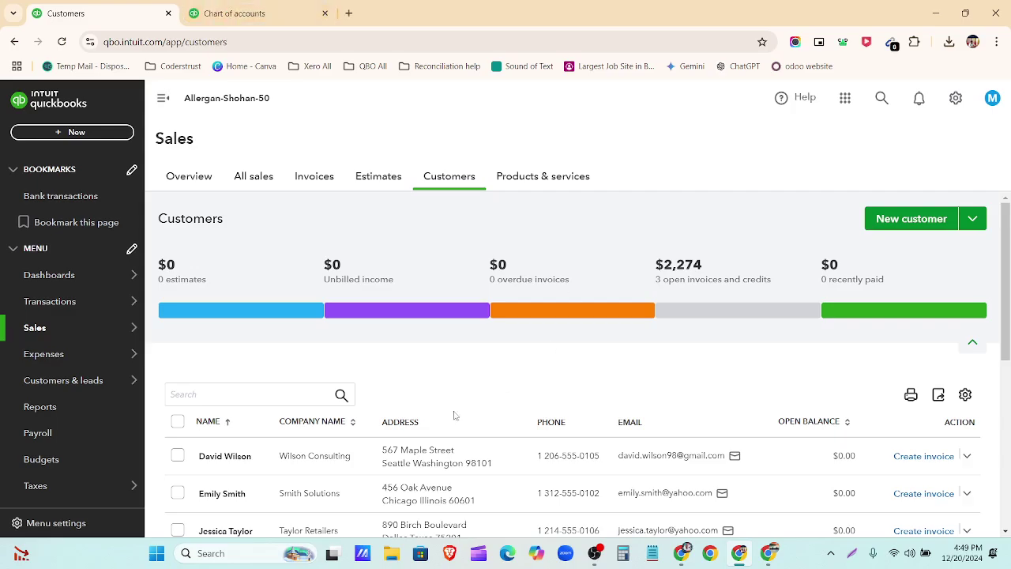
Step: Start a new customer estimate
click(69, 133)
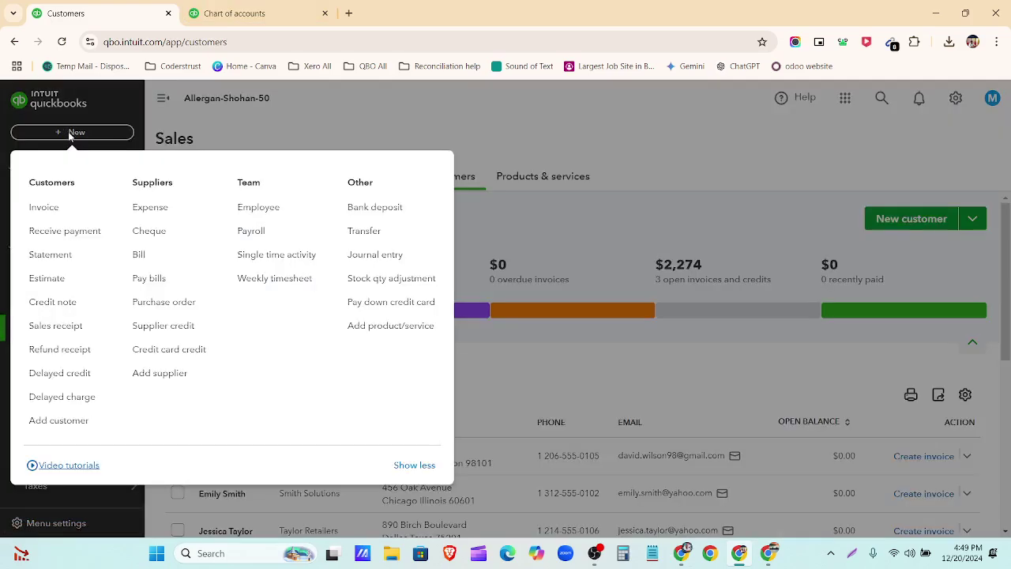
click(83, 279)
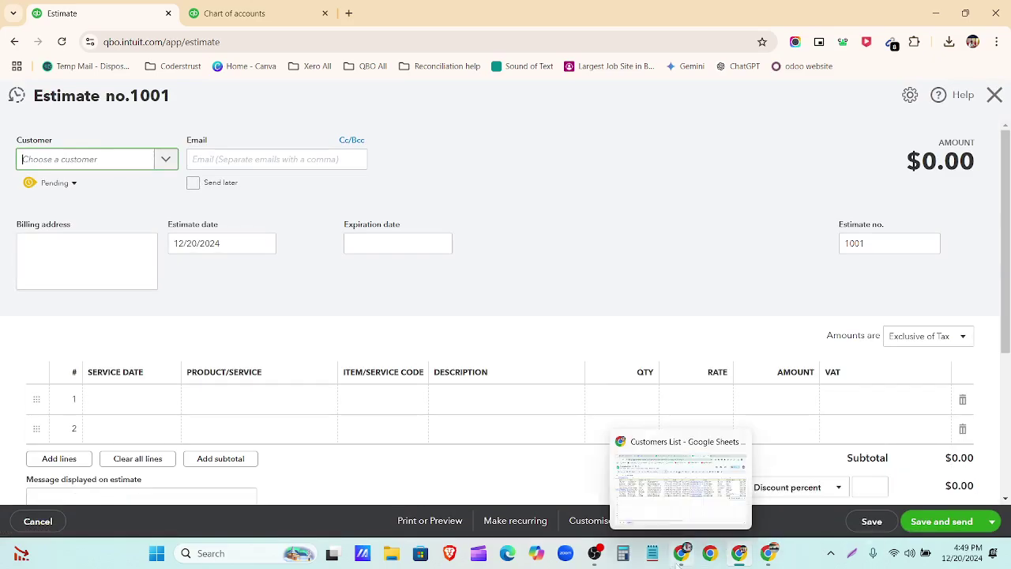
Step: Switch to Google Sheets, close the Customers List spreadsheet, and check the estimate details in the Customer Invoice-All spreadsheet
click(680, 561)
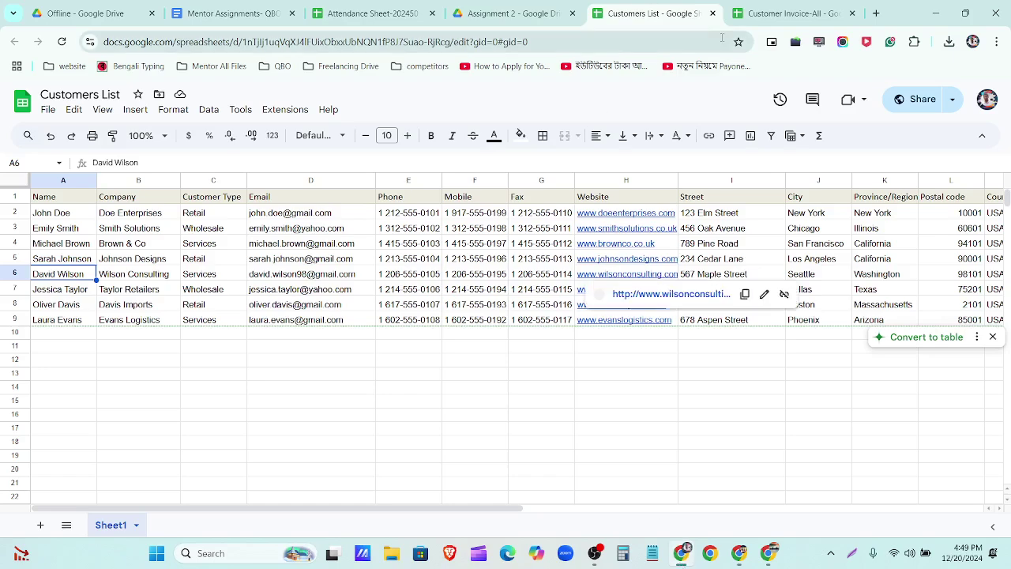
click(712, 14)
click(646, 8)
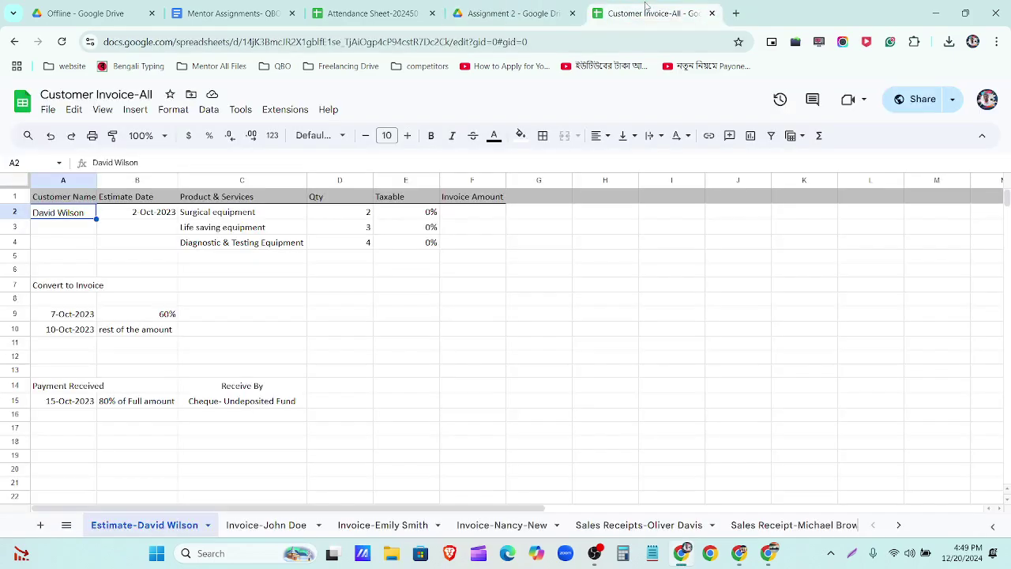
click(138, 217)
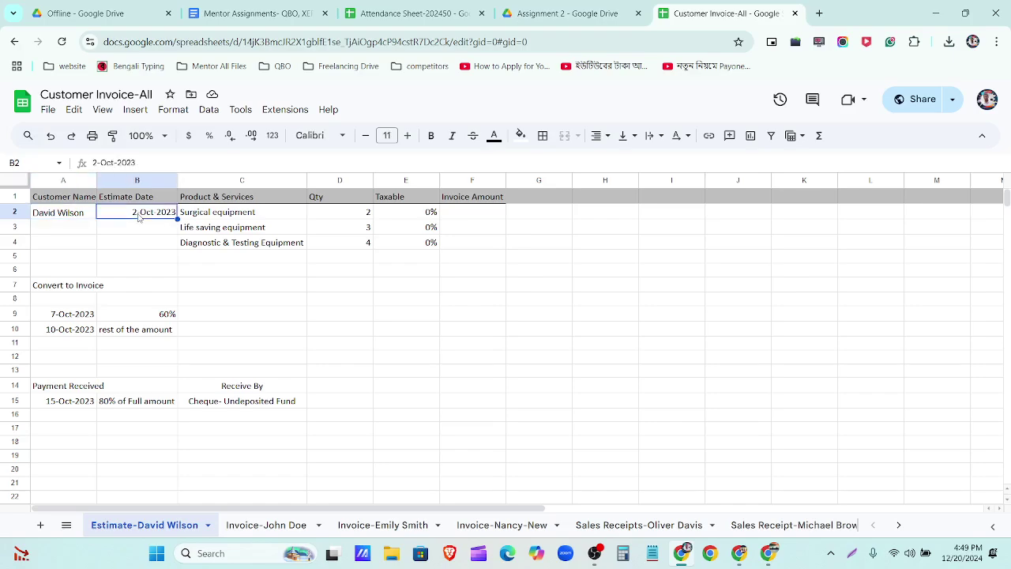
Step: Switch back to QuickBooks, choose the customer named in the sheet for the estimate, and set the estimate date to 10/02/2023
click(747, 555)
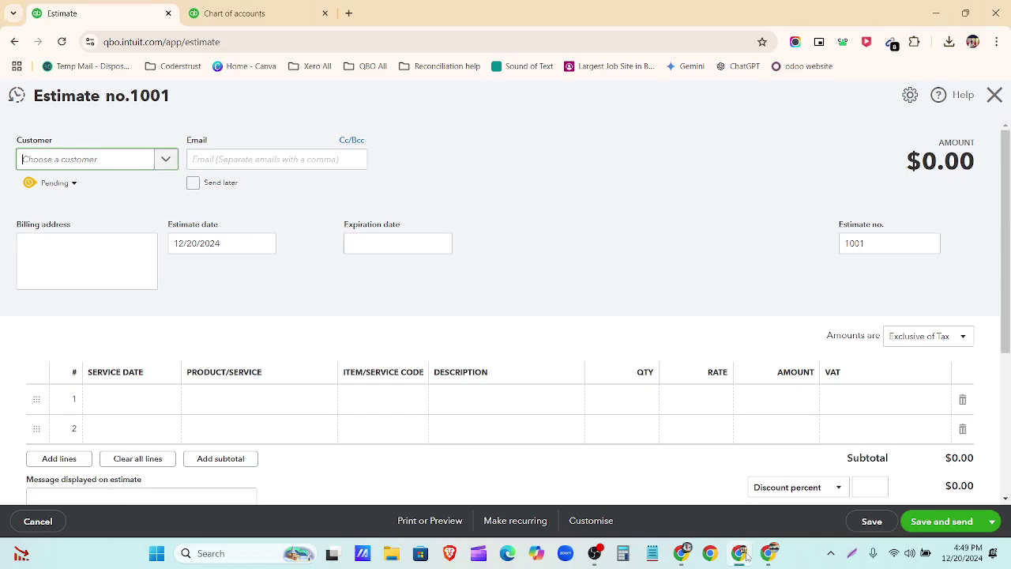
click(166, 159)
click(117, 214)
click(264, 245)
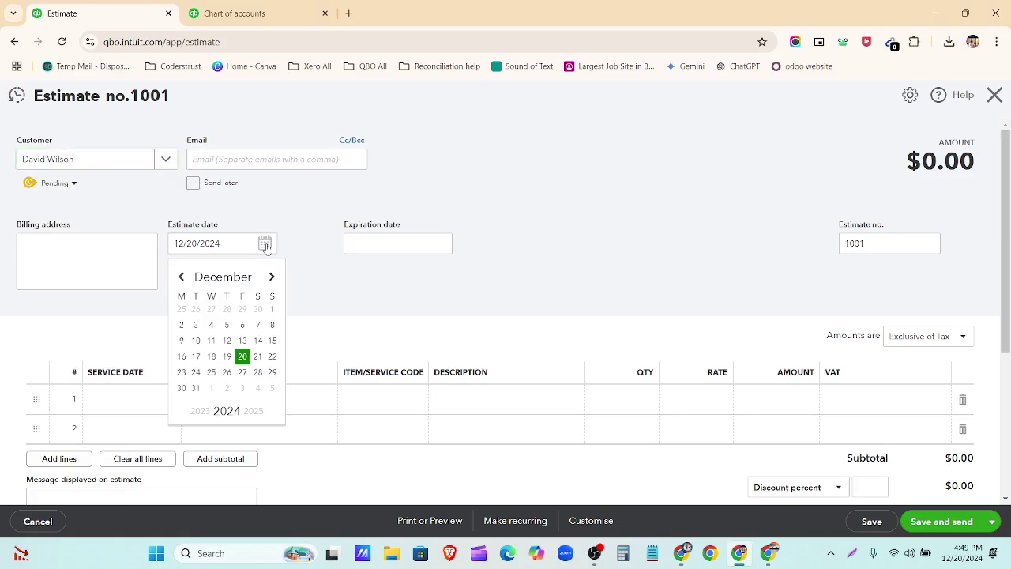
click(210, 278)
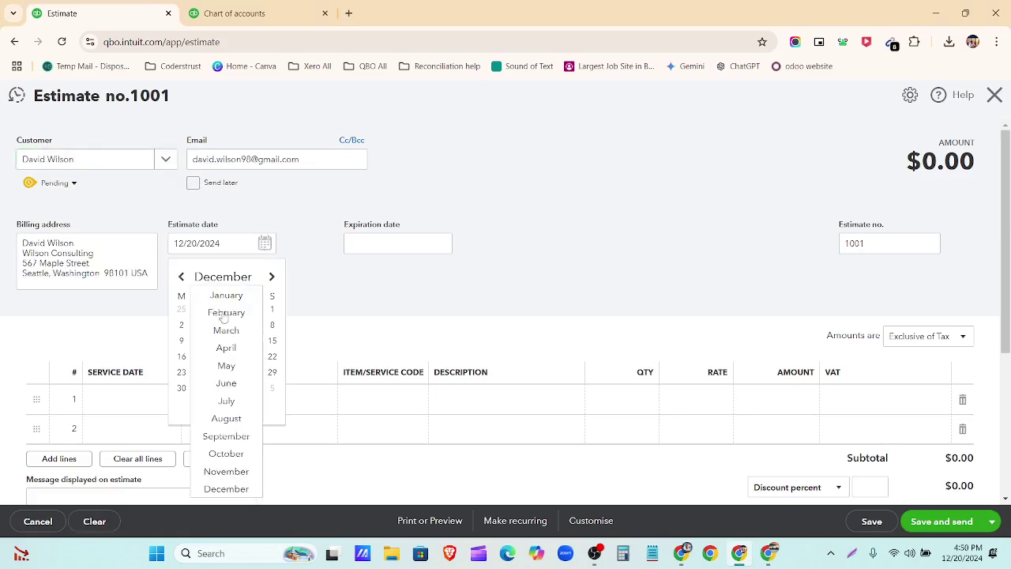
click(227, 454)
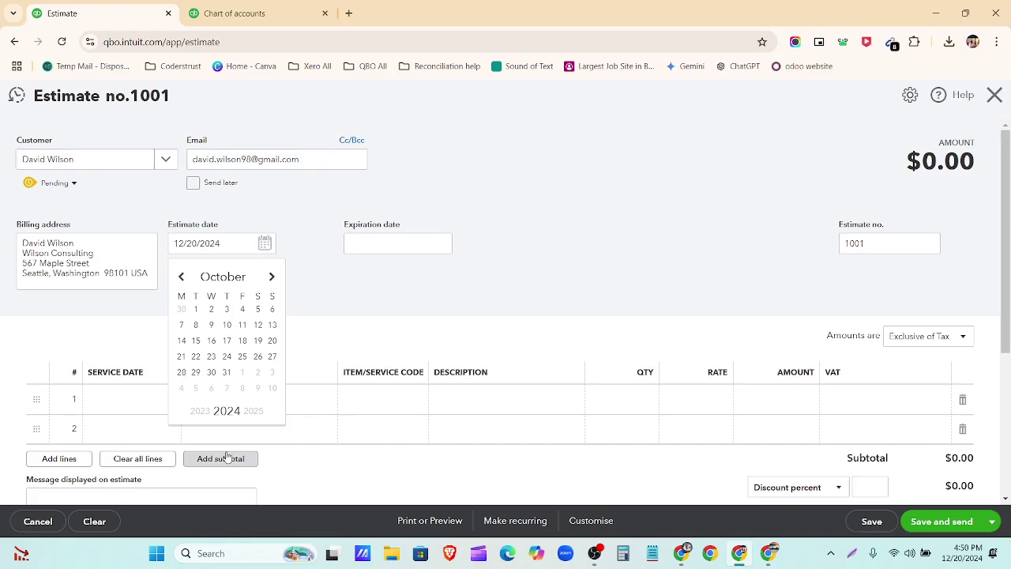
click(211, 309)
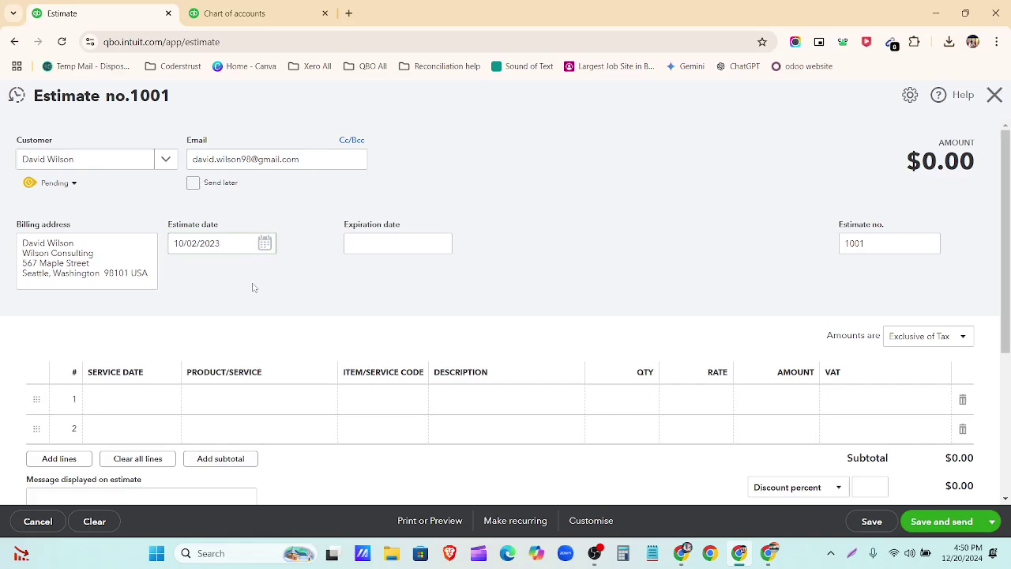
click(266, 242)
click(180, 327)
scroll(311, 287, down, 2)
scroll(188, 325, up, 2)
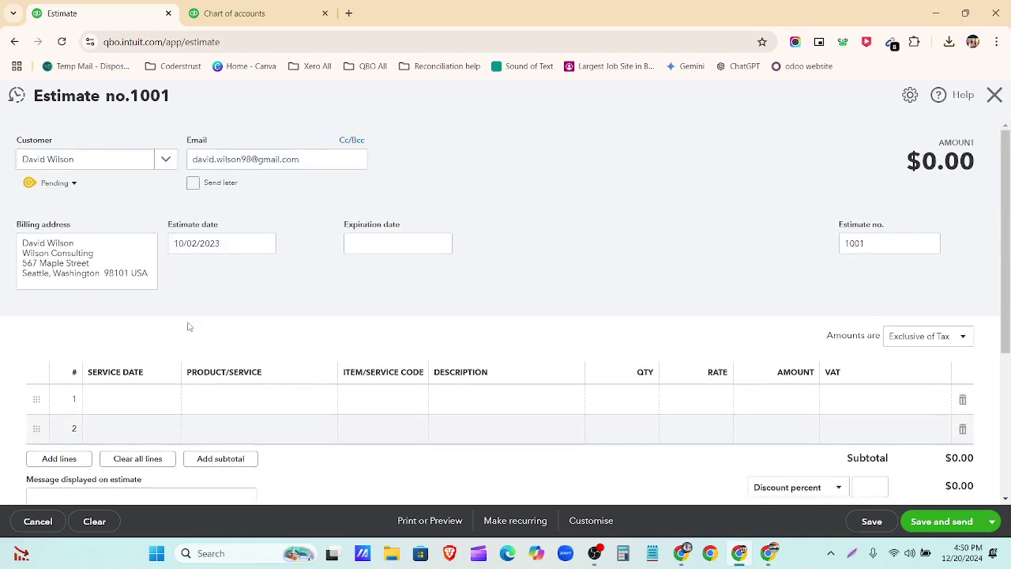
Step: Check which products and services are available for the first estimate line
scroll(198, 368, down, 1)
click(228, 333)
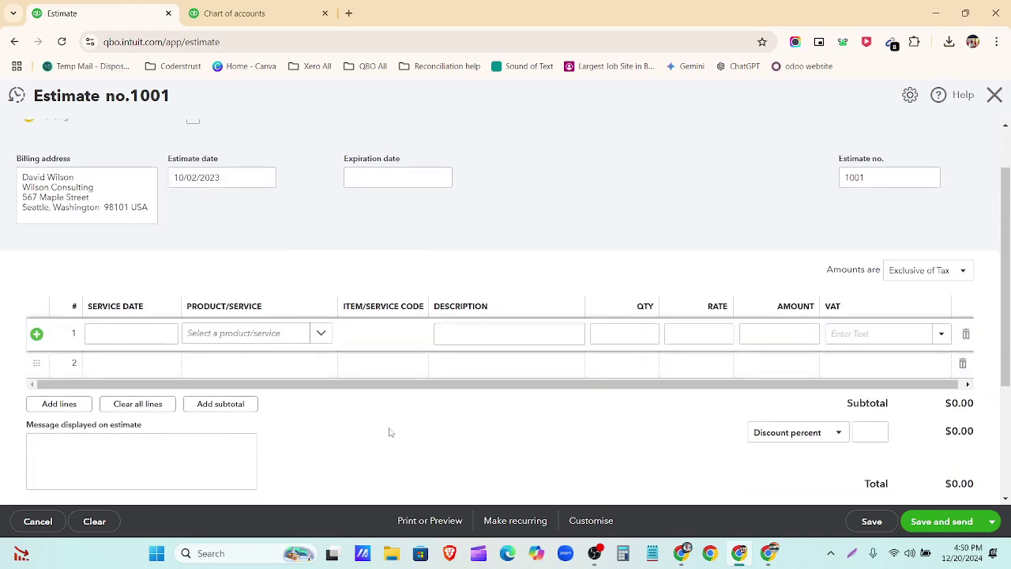
click(320, 333)
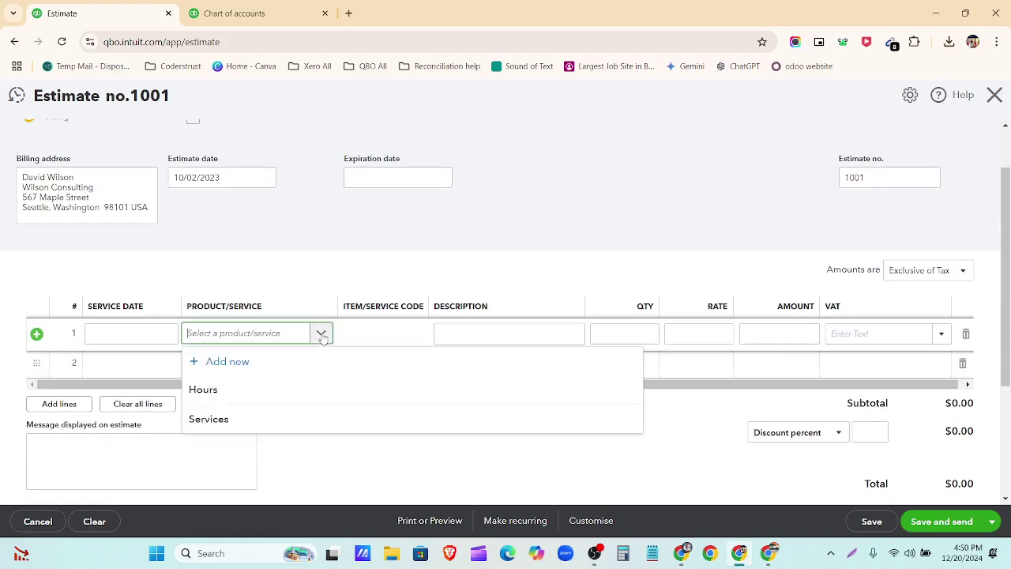
click(319, 255)
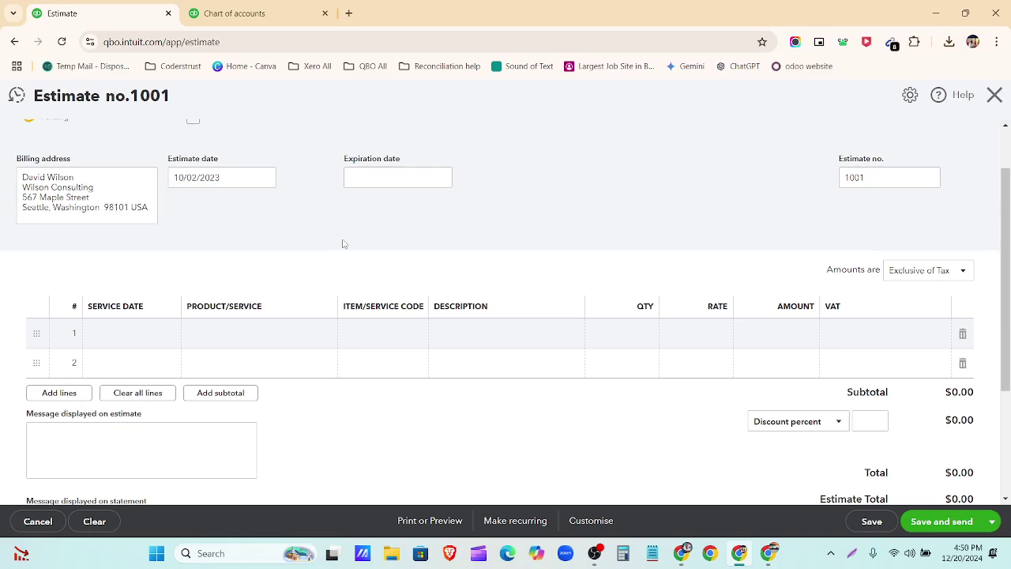
Step: Open the Products & services page under Sales in the Chart of accounts browser tab and reload it
click(234, 13)
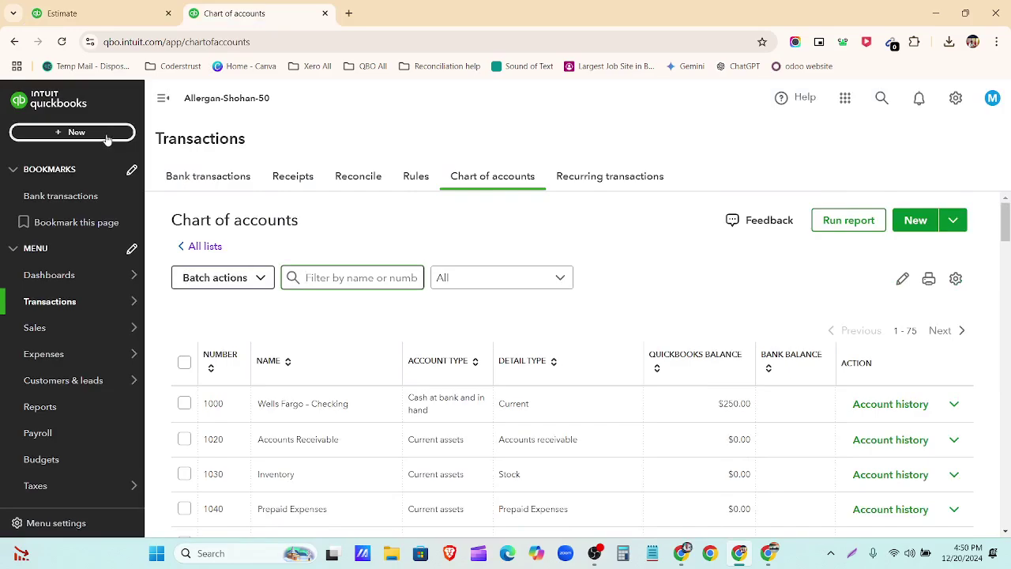
mouse_move(86, 304)
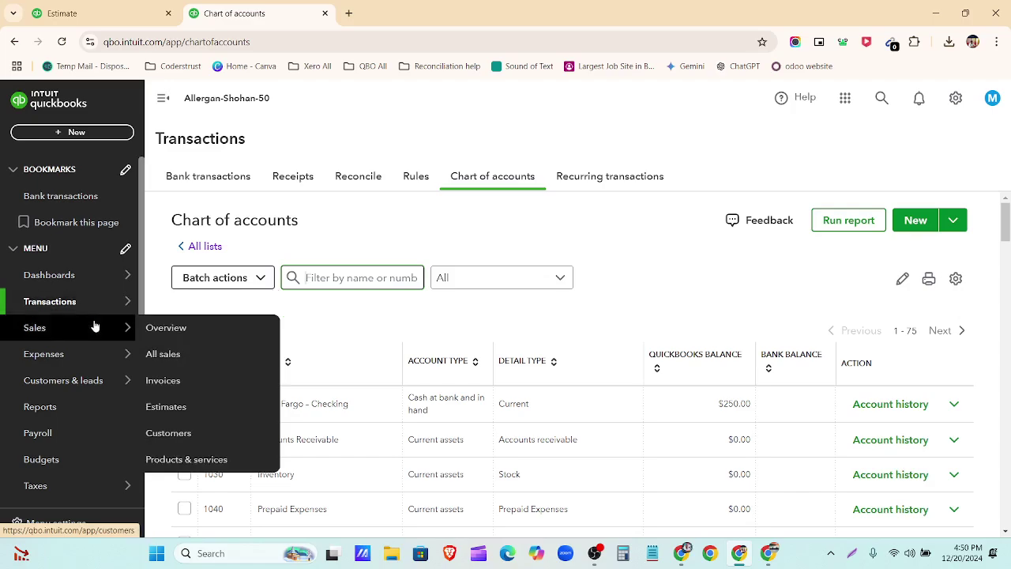
click(94, 327)
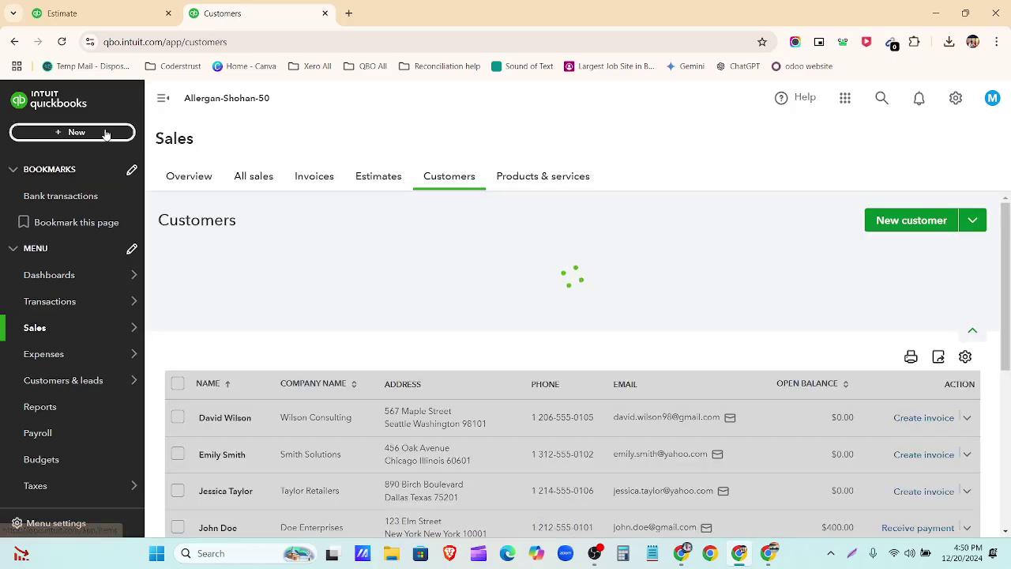
click(103, 132)
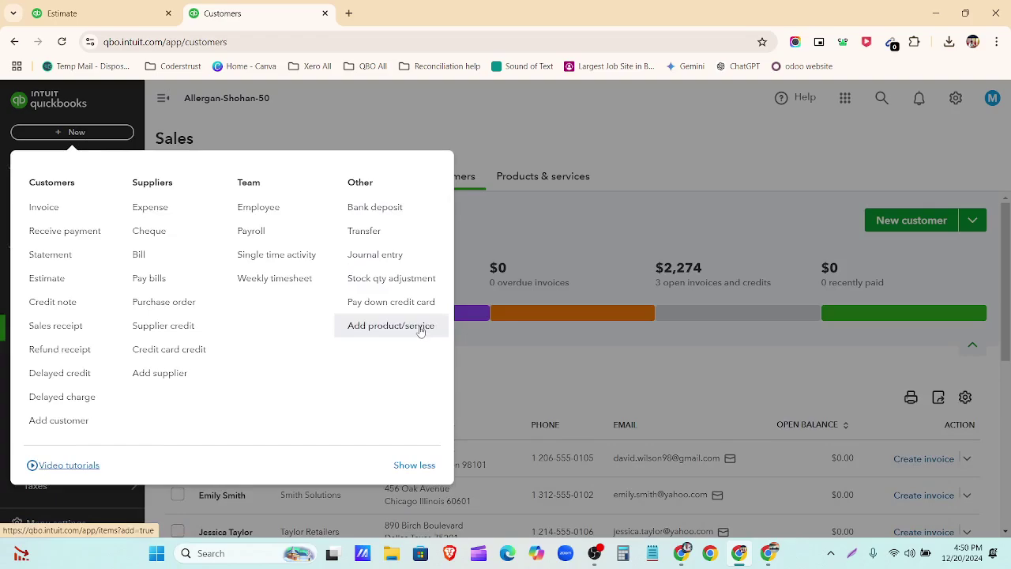
click(636, 177)
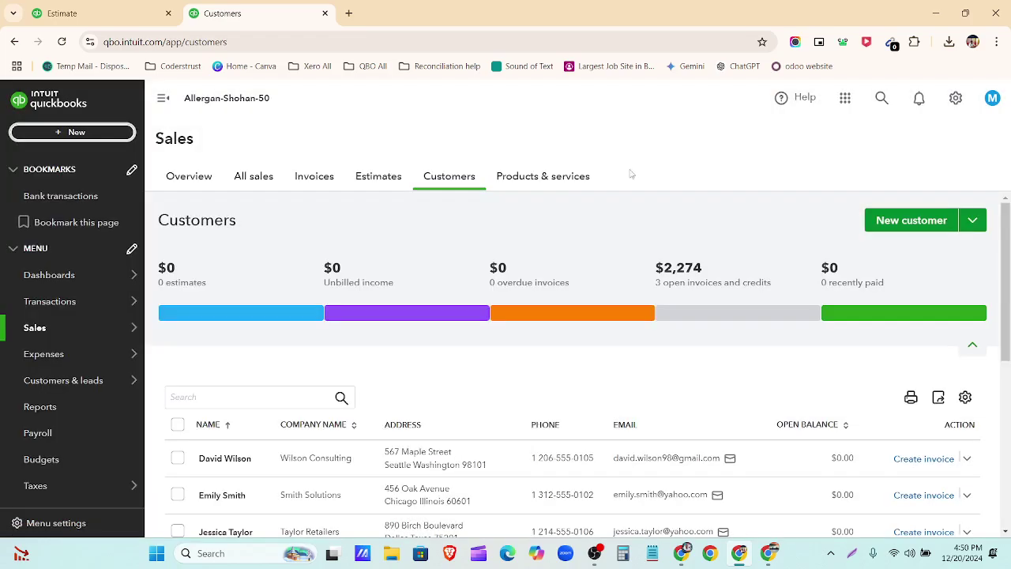
click(564, 179)
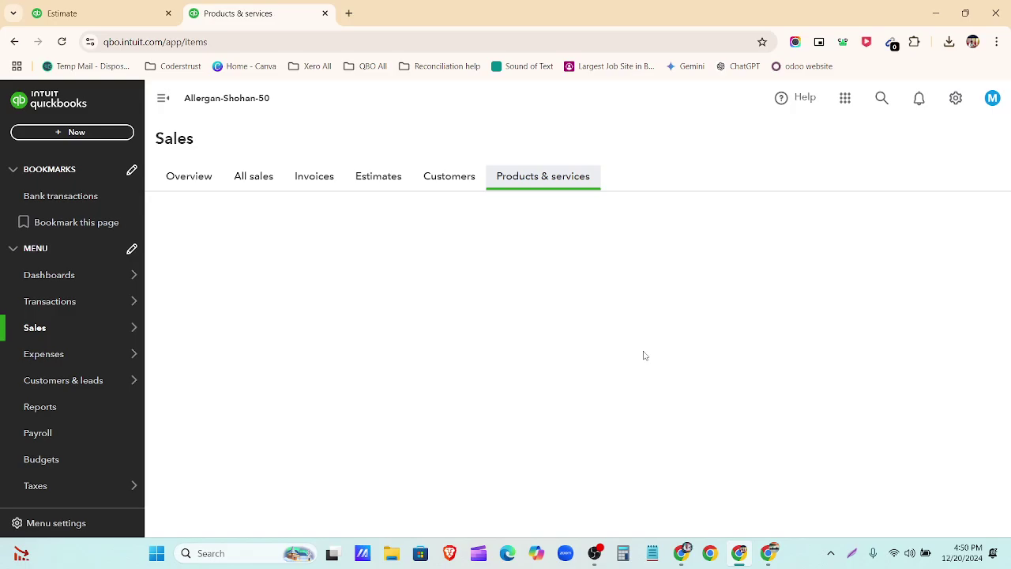
click(62, 42)
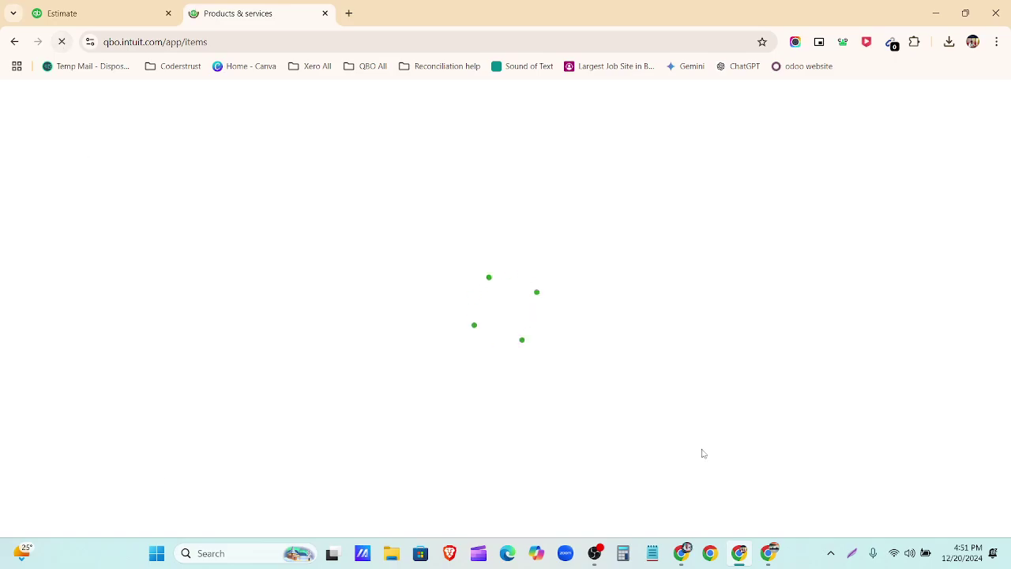
Step: Return to the open estimate and close it without saving
click(119, 15)
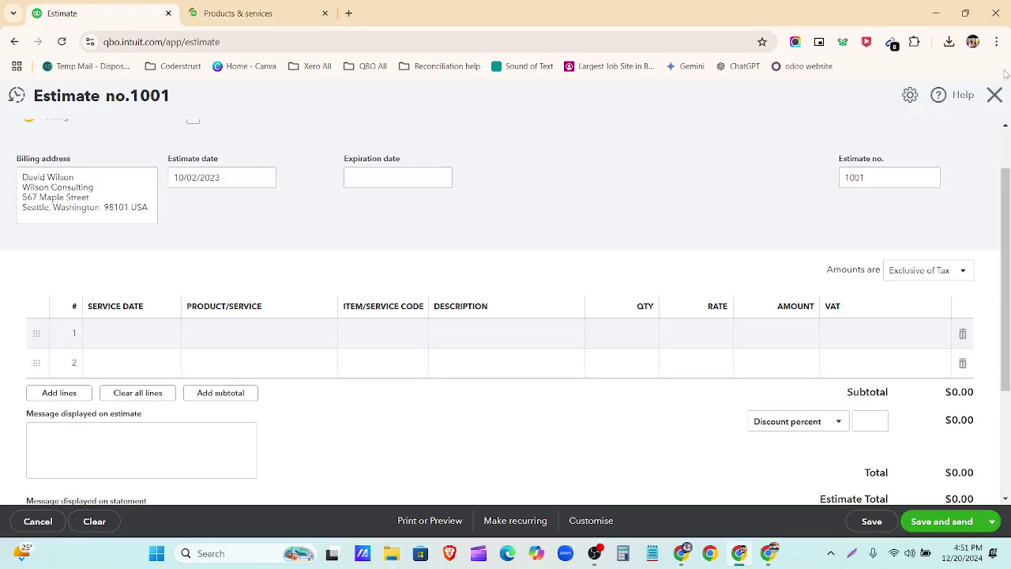
click(1000, 100)
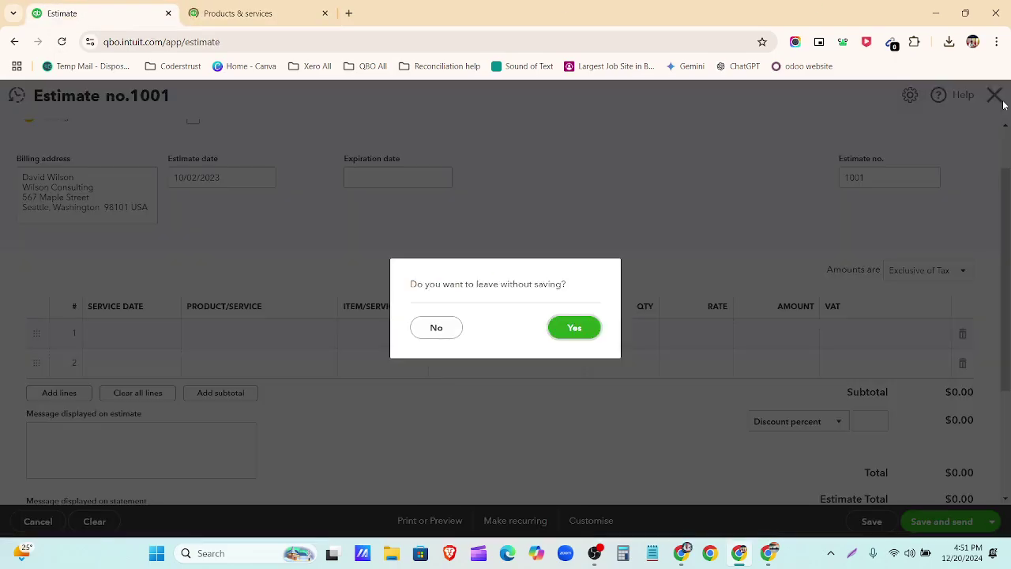
click(575, 329)
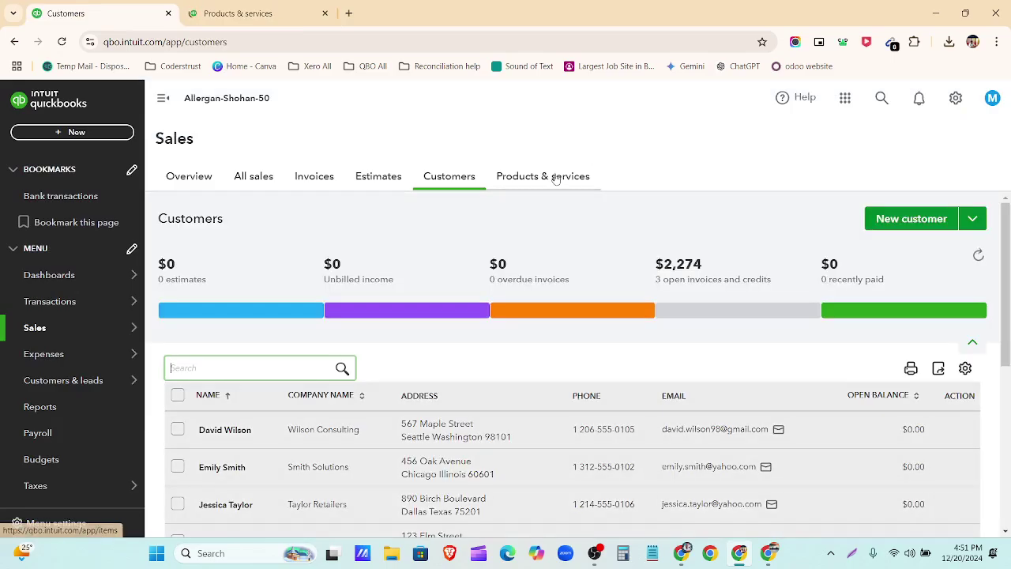
Step: Open the Products & services page in the main QuickBooks browser tab and close the duplicate tab
click(556, 177)
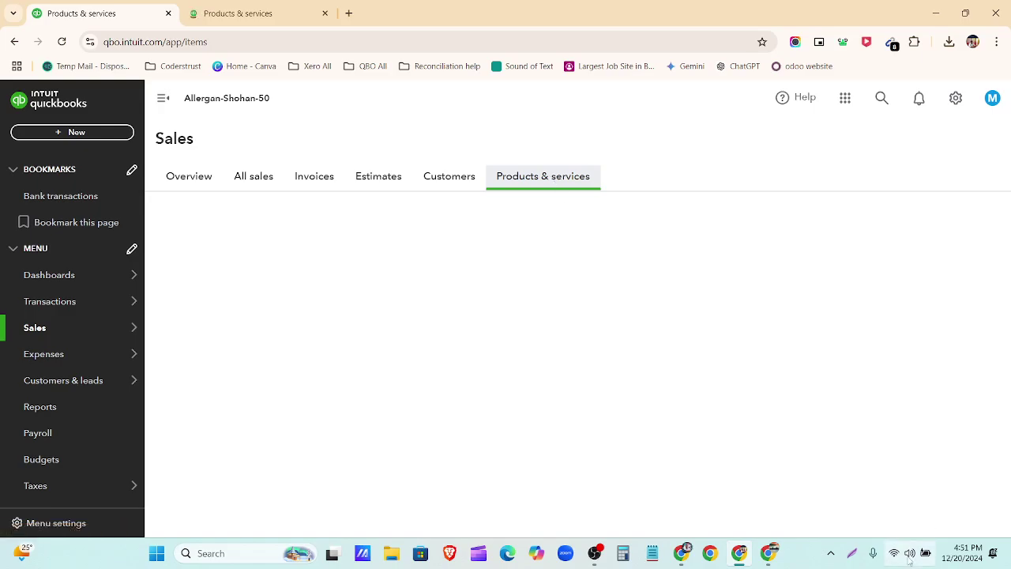
click(289, 7)
click(115, 10)
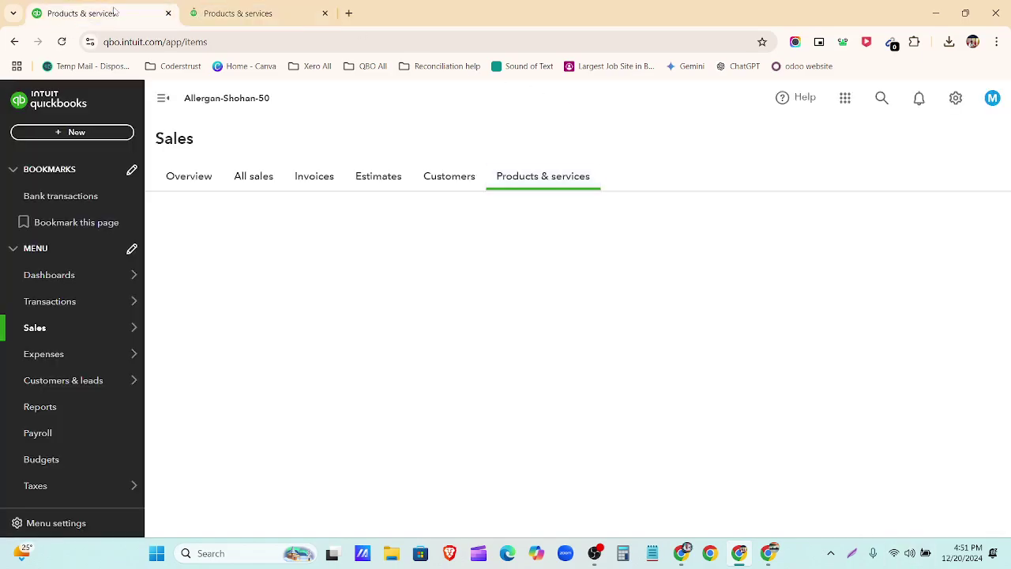
click(326, 13)
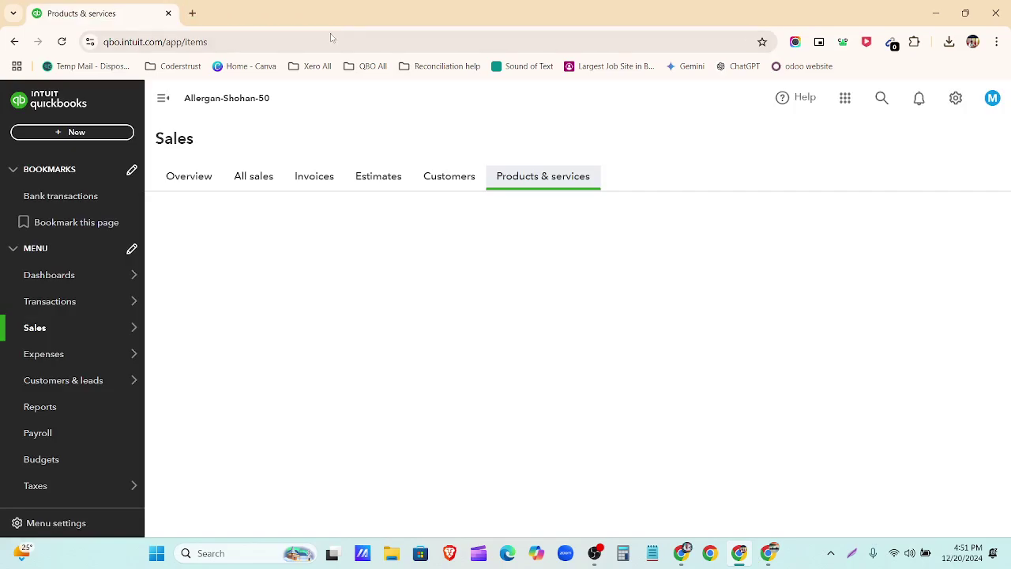
Step: Connect the computer to the Skill & Technology Institute_5G Wi-Fi network
click(899, 551)
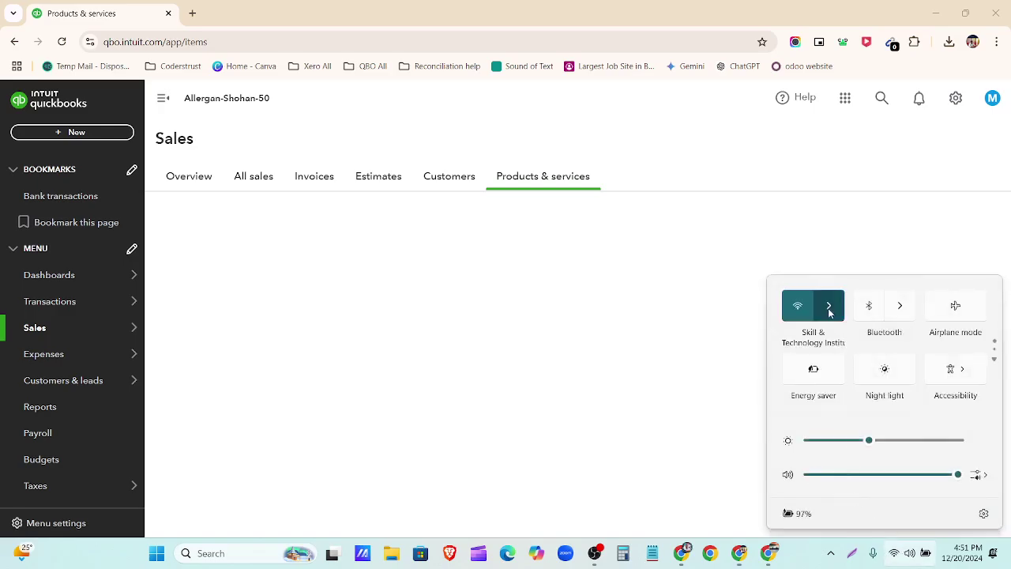
click(829, 313)
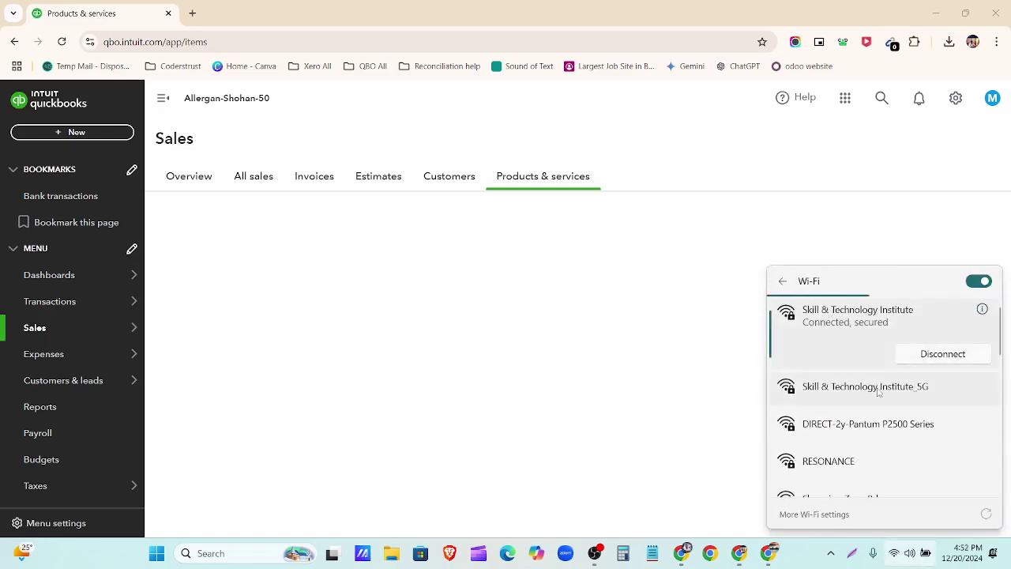
click(879, 393)
click(962, 412)
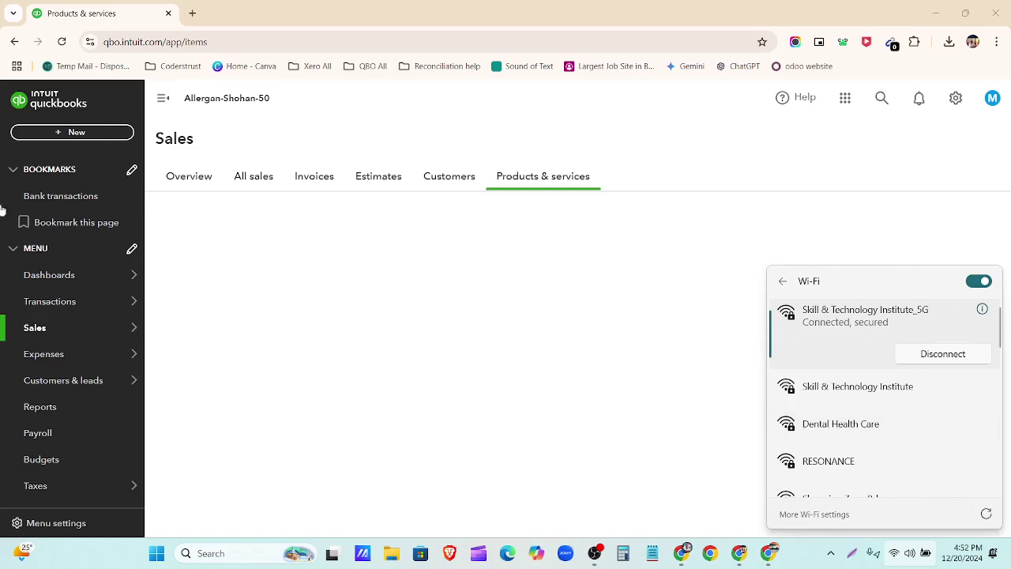
Step: Reload the Products & services page and start adding a product or service
click(60, 41)
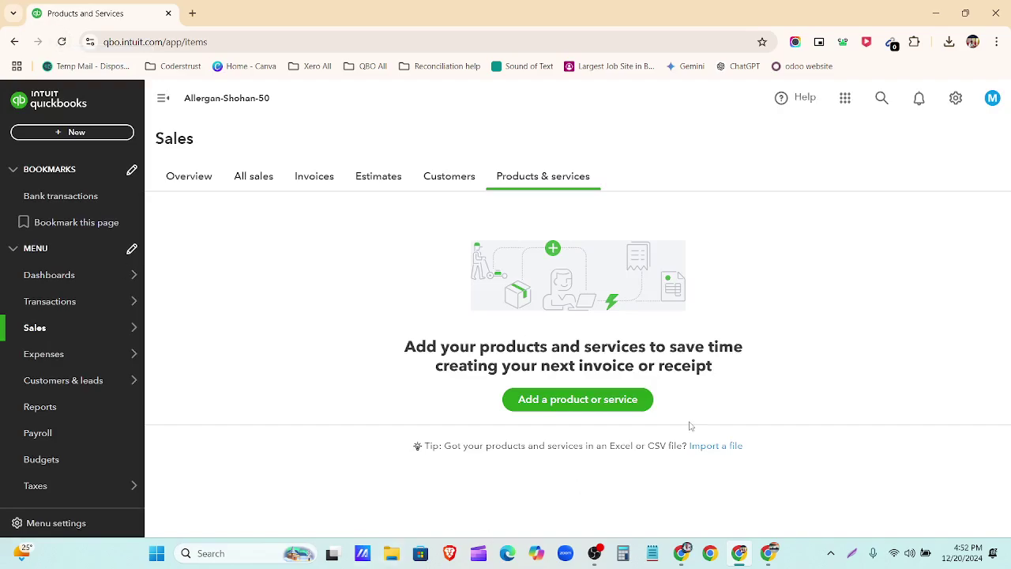
click(634, 403)
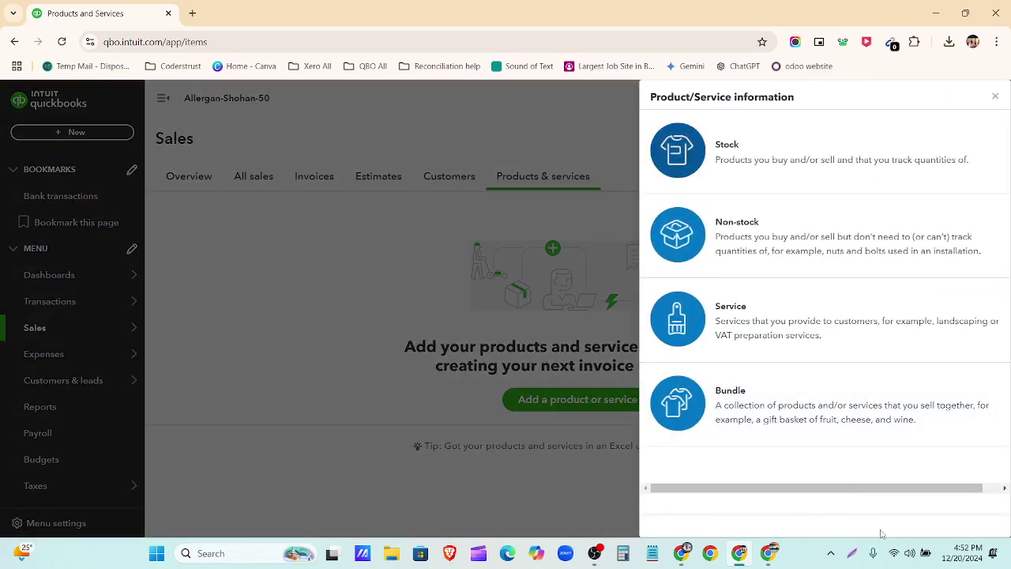
Step: Outline the Stock, Non-stock, Service and Bundle types and the Stock description in red on a screen capture, and discard the capture
click(853, 553)
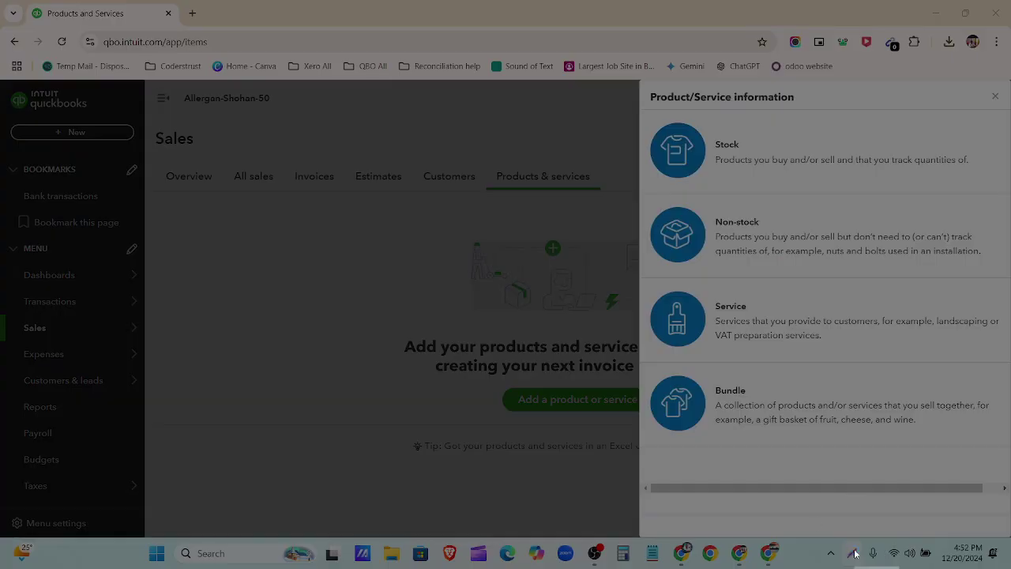
drag(0, 79, 591, 388)
drag(666, 440, 1010, 540)
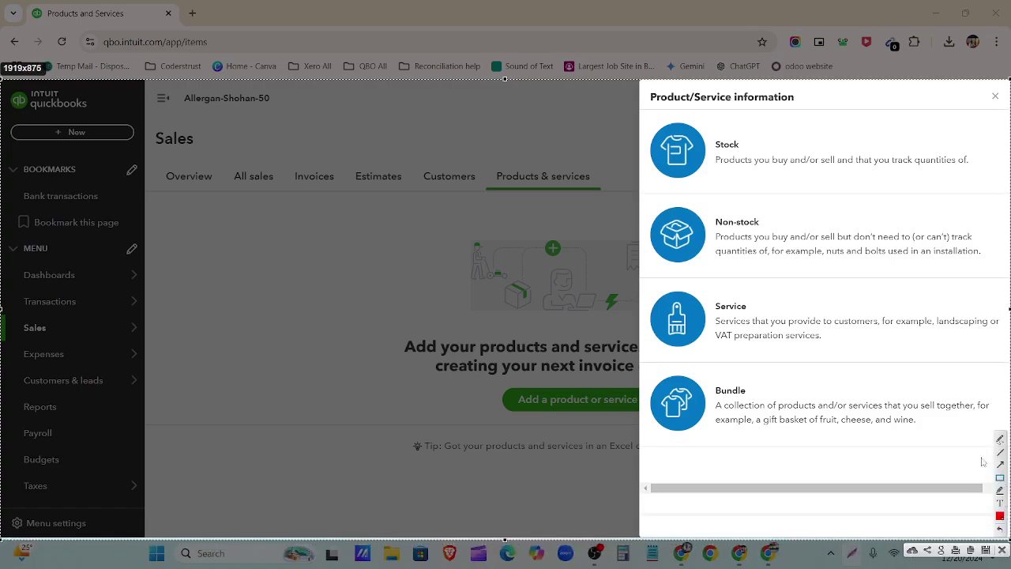
mouse_move(648, 117)
mouse_down()
mouse_move(747, 177)
mouse_move(987, 188)
mouse_up()
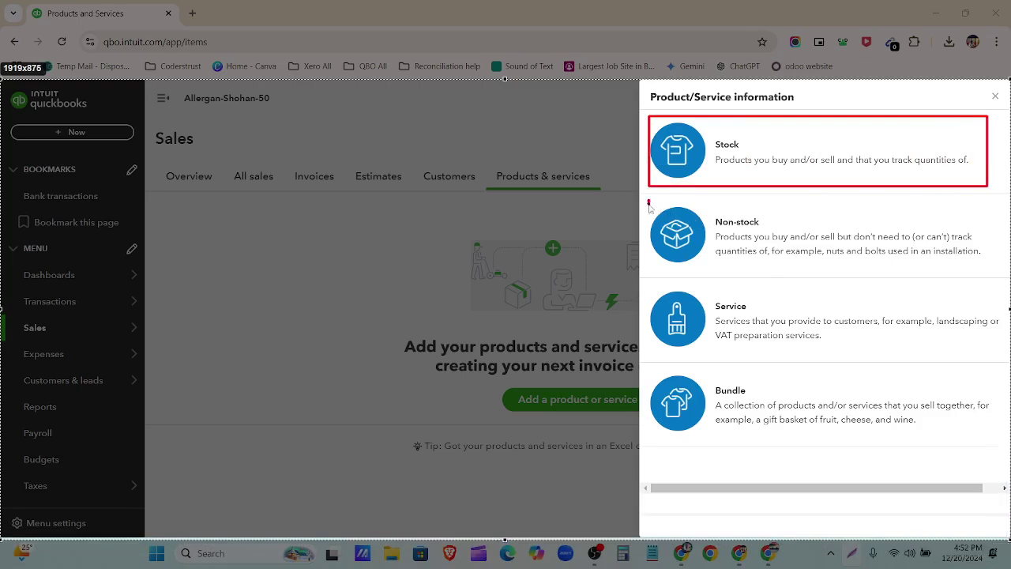
mouse_move(649, 200)
mouse_down()
mouse_move(802, 271)
mouse_move(998, 275)
mouse_up()
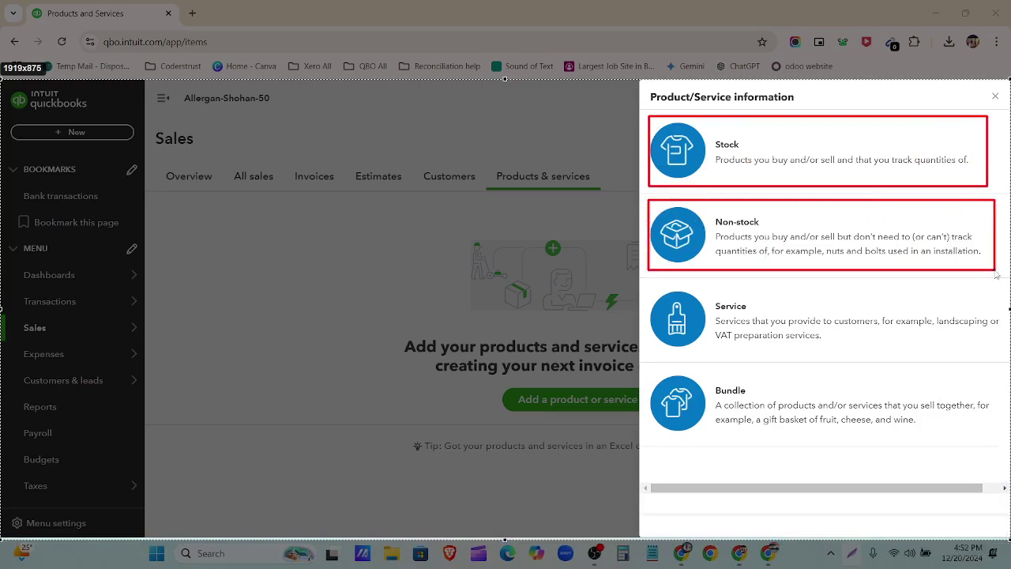
mouse_move(649, 285)
mouse_down()
mouse_move(771, 339)
mouse_move(1002, 354)
mouse_up()
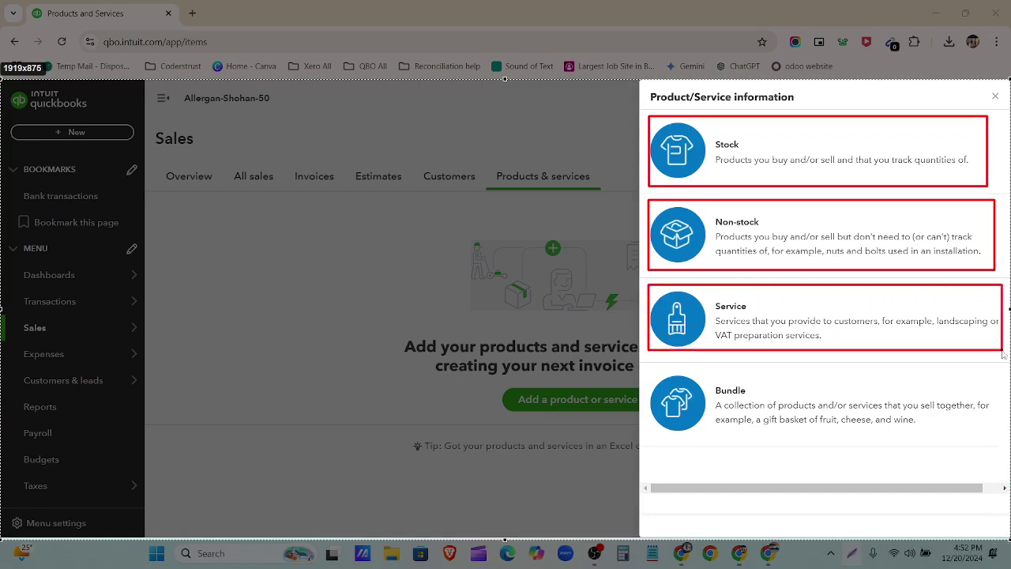
mouse_move(650, 369)
mouse_down()
mouse_move(738, 429)
mouse_move(1002, 443)
mouse_up()
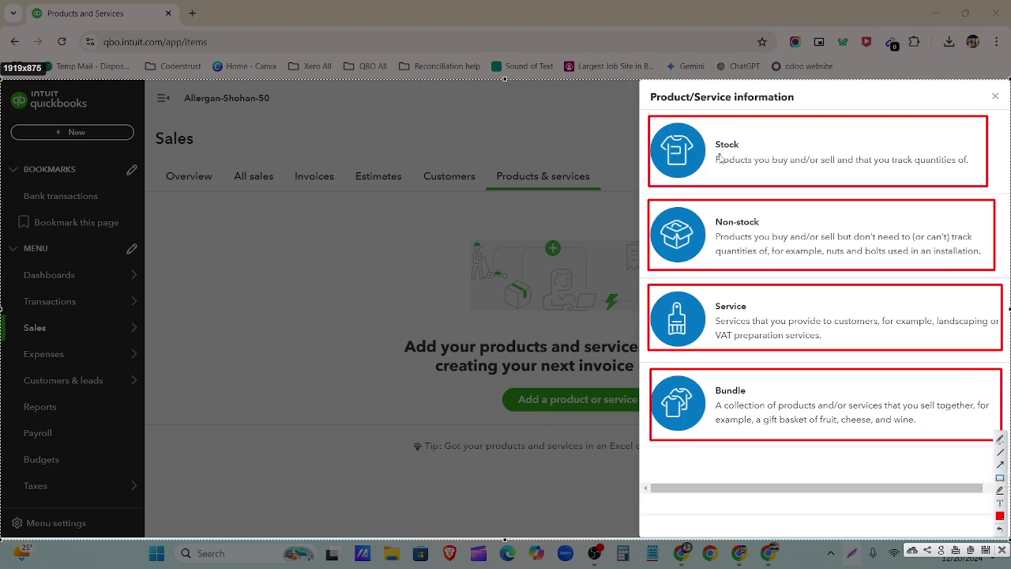
mouse_move(713, 156)
mouse_down()
mouse_move(753, 167)
mouse_move(978, 173)
mouse_up()
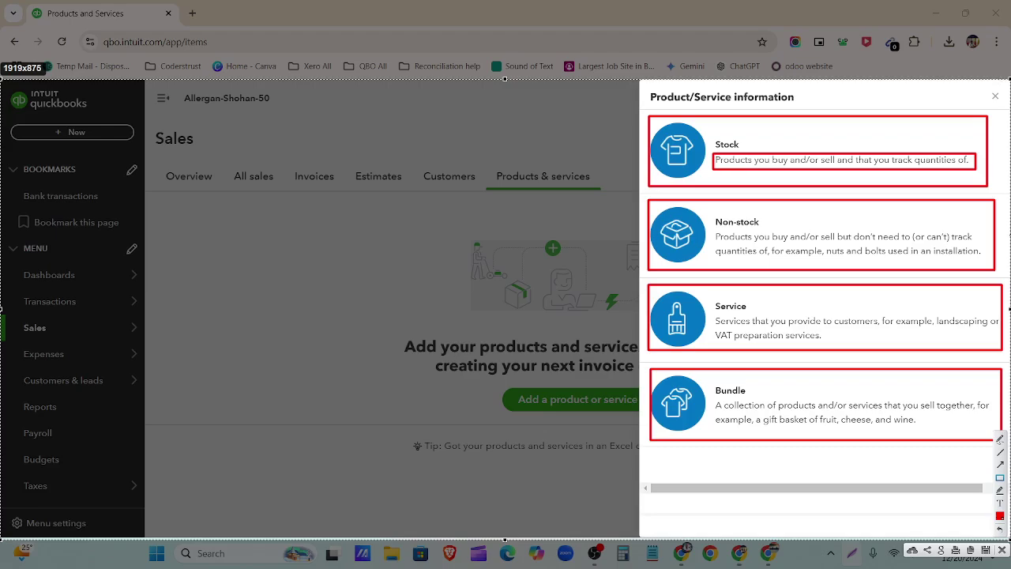
key(Escape)
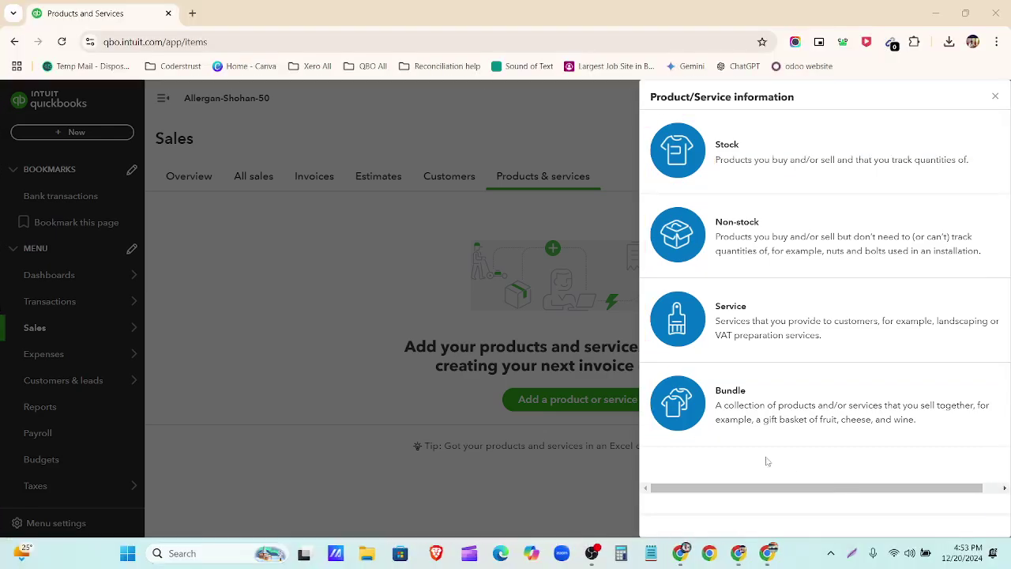
Step: Choose Stock as the type of the new product, with the page at its default zoom
key(ctrl+plus)
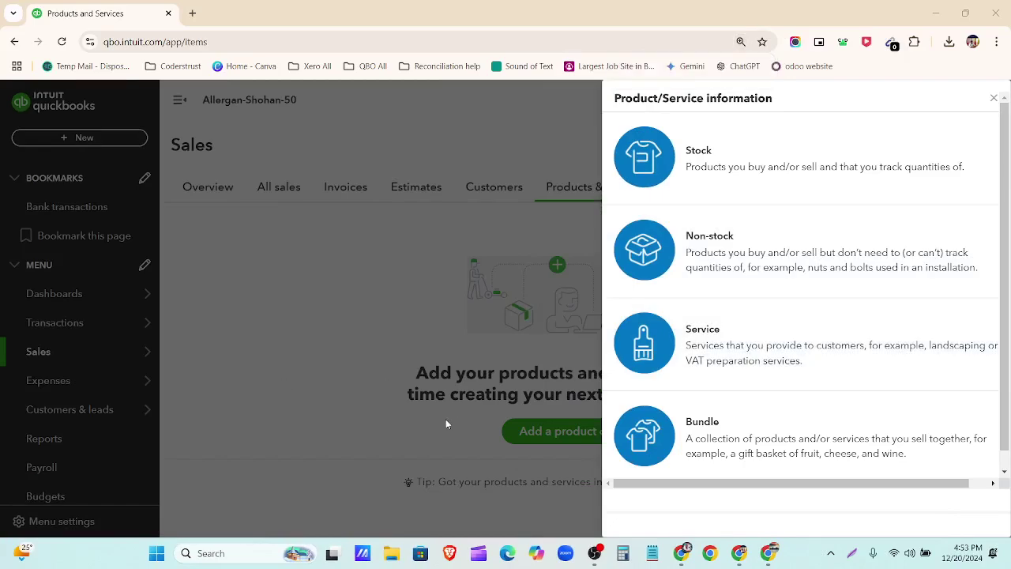
scroll(790, 420, down, 1)
scroll(788, 419, up, 1)
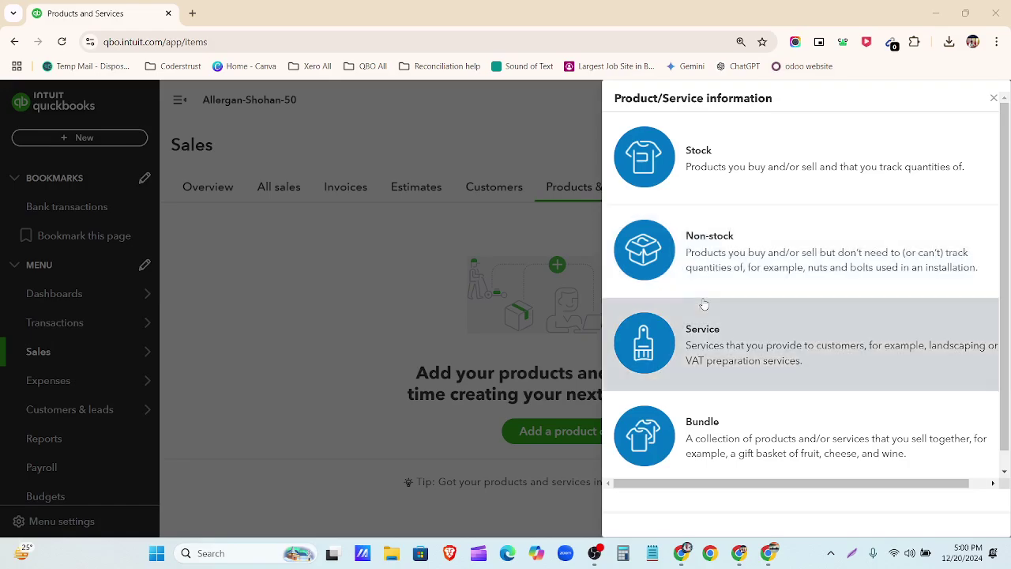
key(ctrl+minus)
click(776, 158)
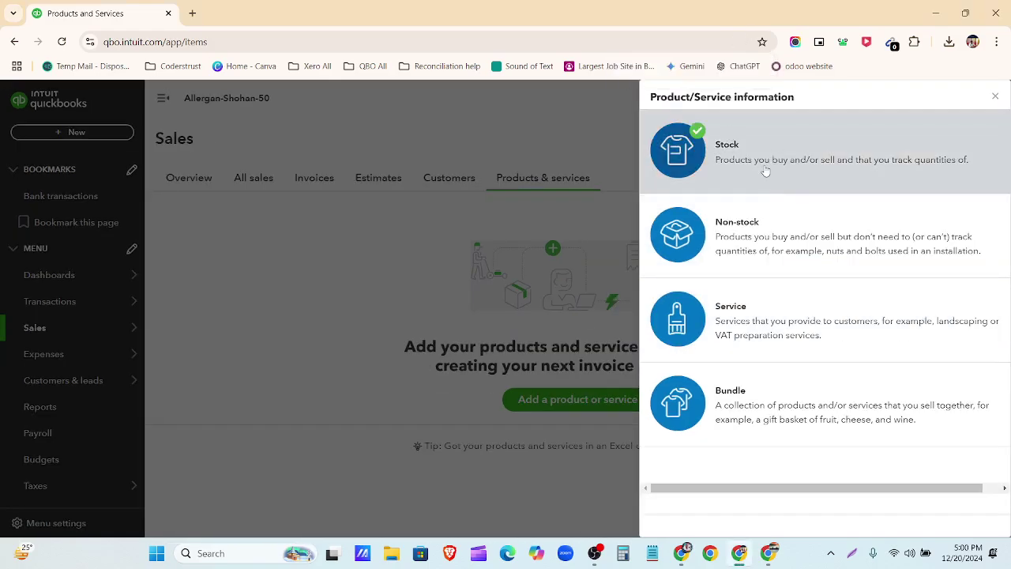
Step: Review the stock item form's name, item code, category, initial quantity, as of date and reorder point fields
scroll(779, 192, down, 3)
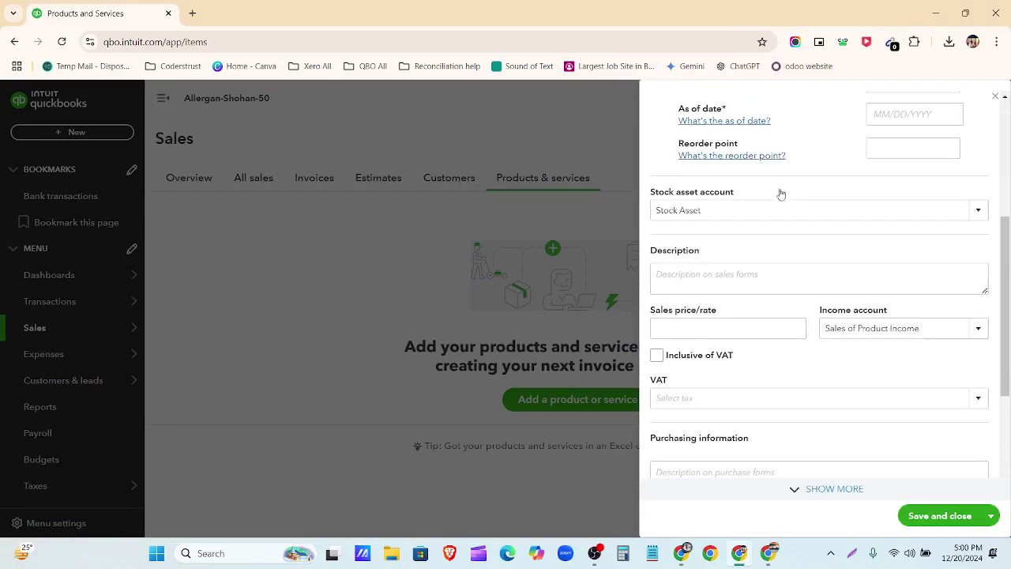
scroll(778, 300, down, 2)
scroll(785, 327, up, 5)
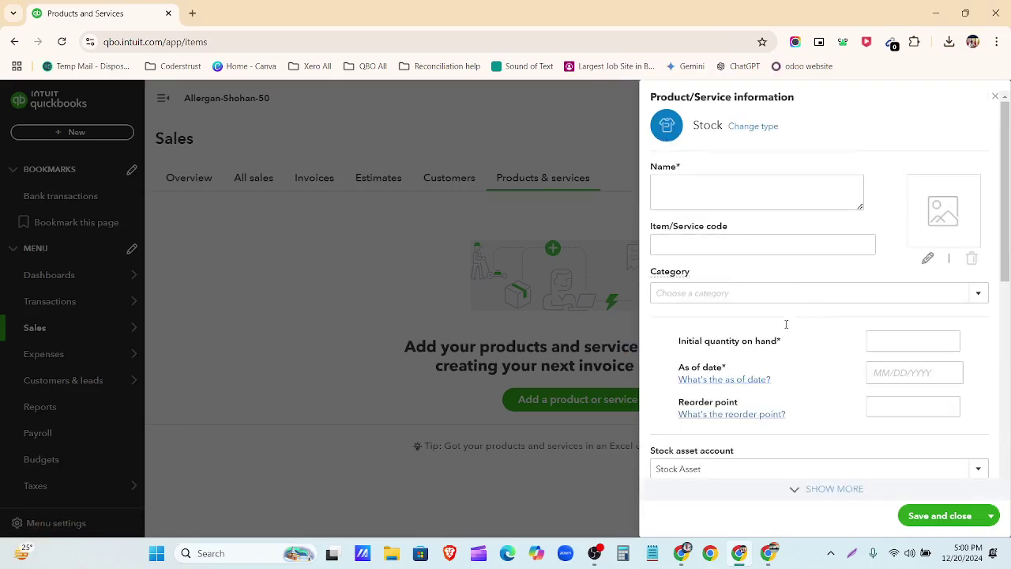
click(684, 188)
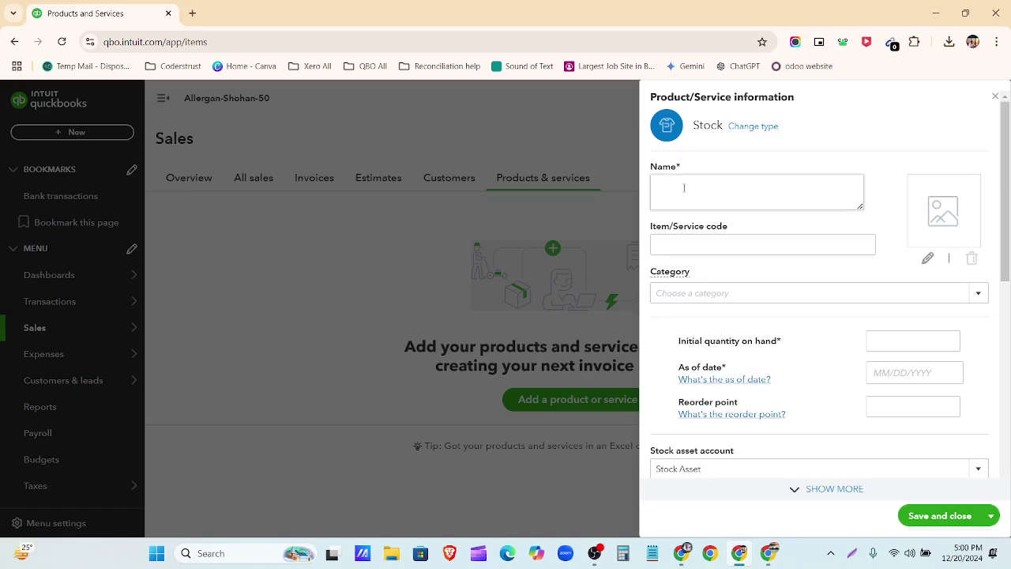
click(679, 245)
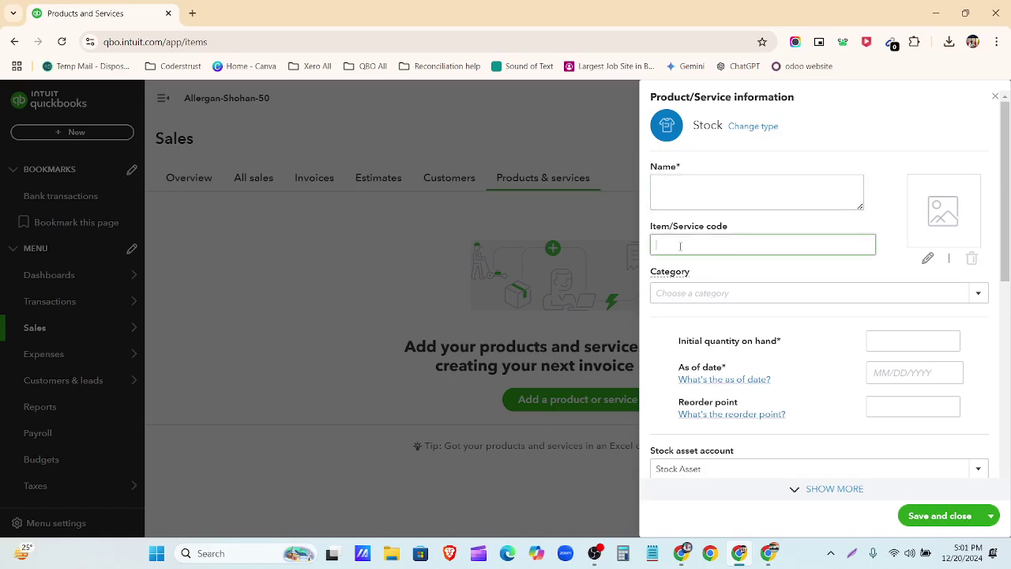
click(680, 287)
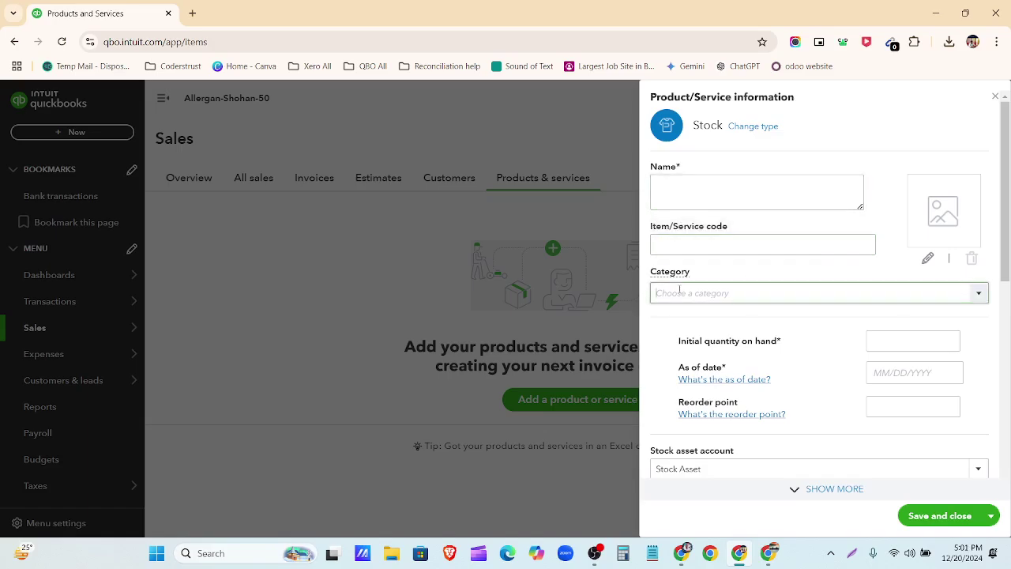
click(870, 341)
scroll(787, 377, down, 1)
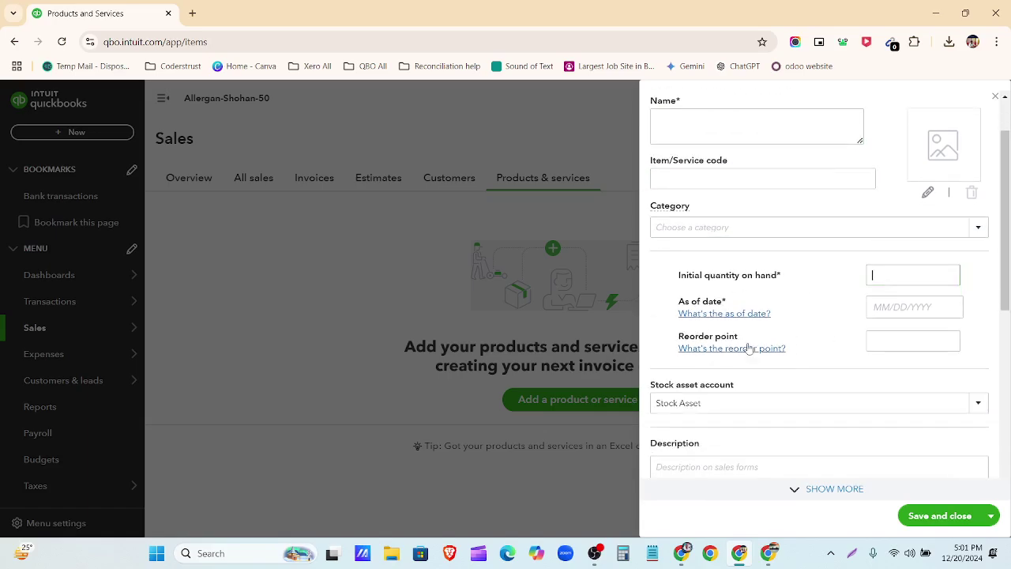
scroll(847, 345, down, 2)
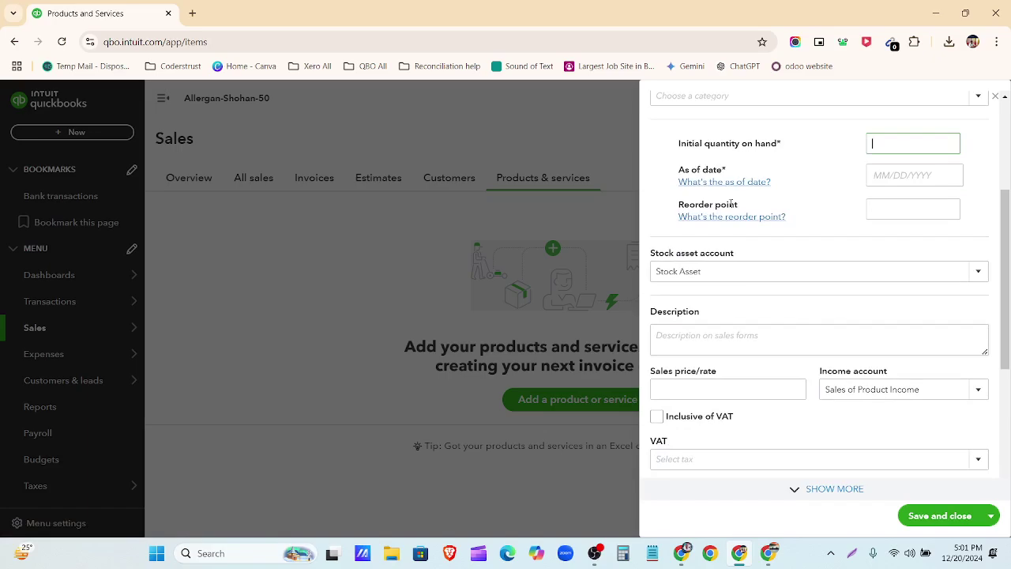
drag(747, 208, 670, 207)
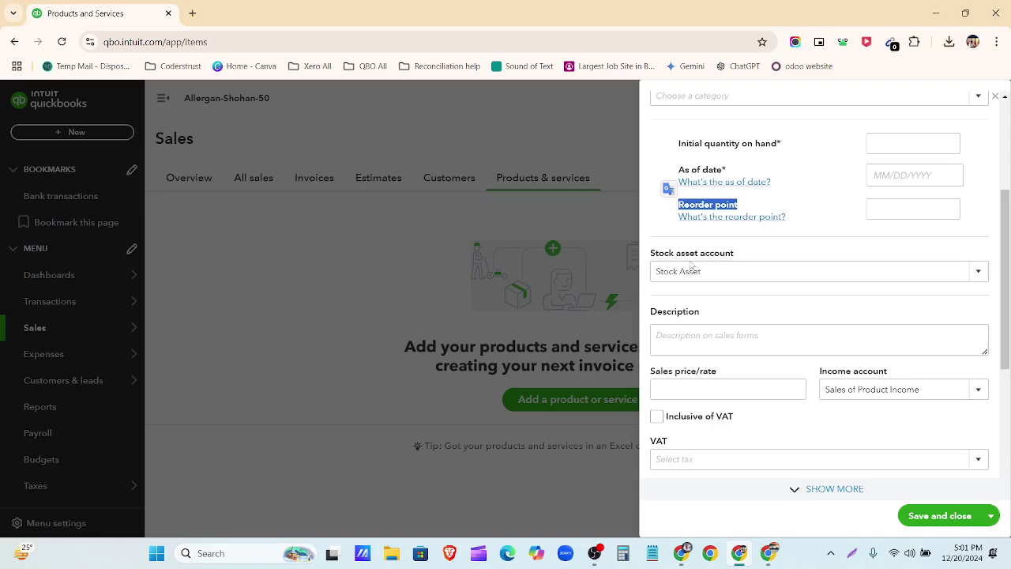
Step: Review the stock asset account, description, sales price and income account fields, and check which VAT rates are offered for the stock item
drag(740, 255, 650, 253)
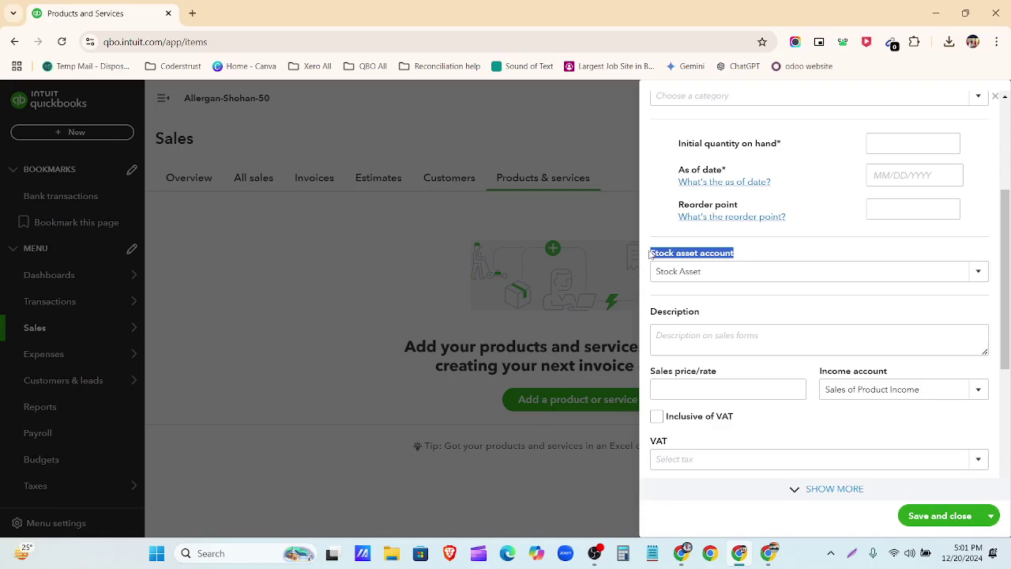
click(749, 254)
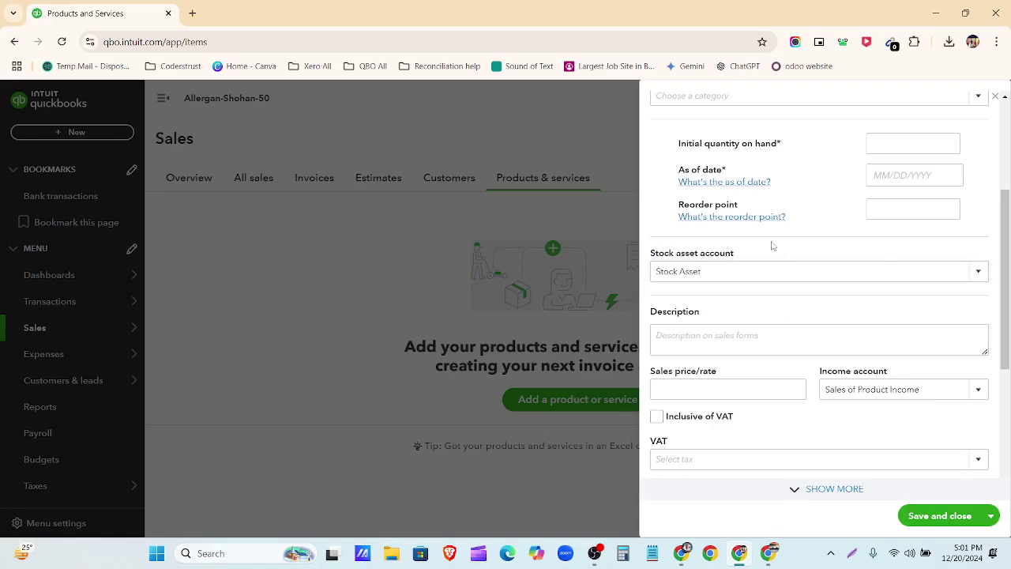
scroll(750, 278, down, 1)
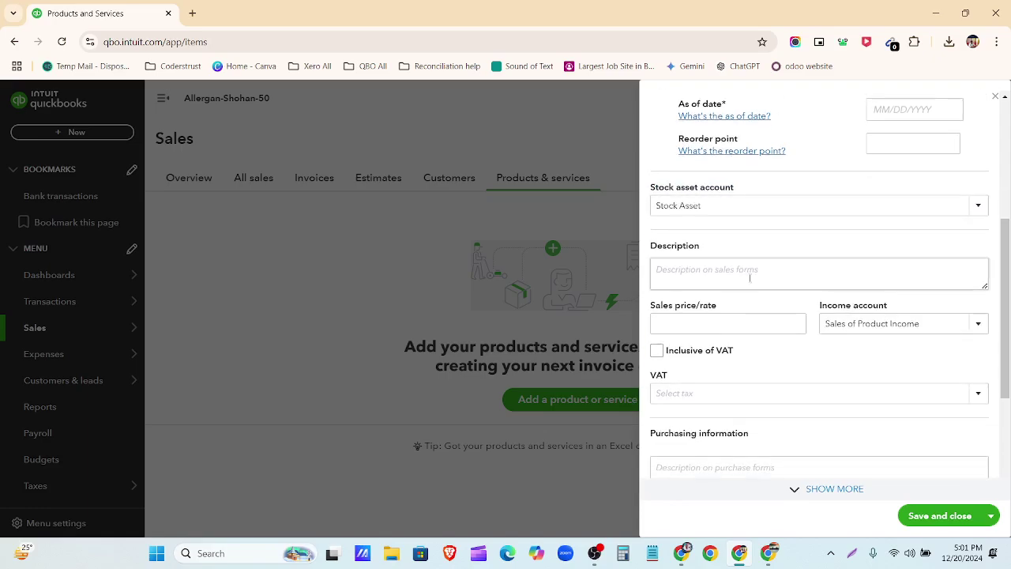
click(684, 264)
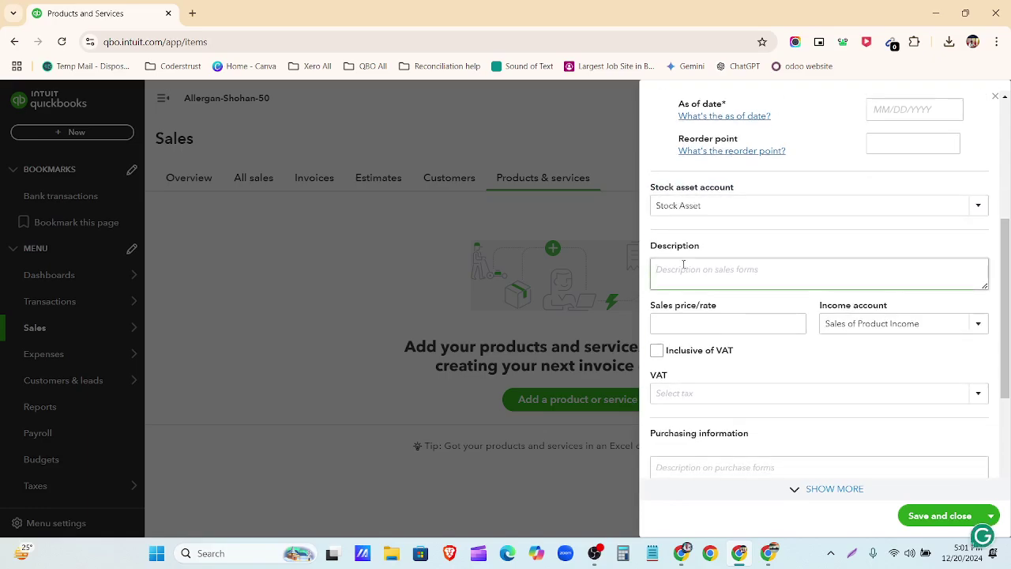
click(688, 322)
scroll(688, 316, down, 1)
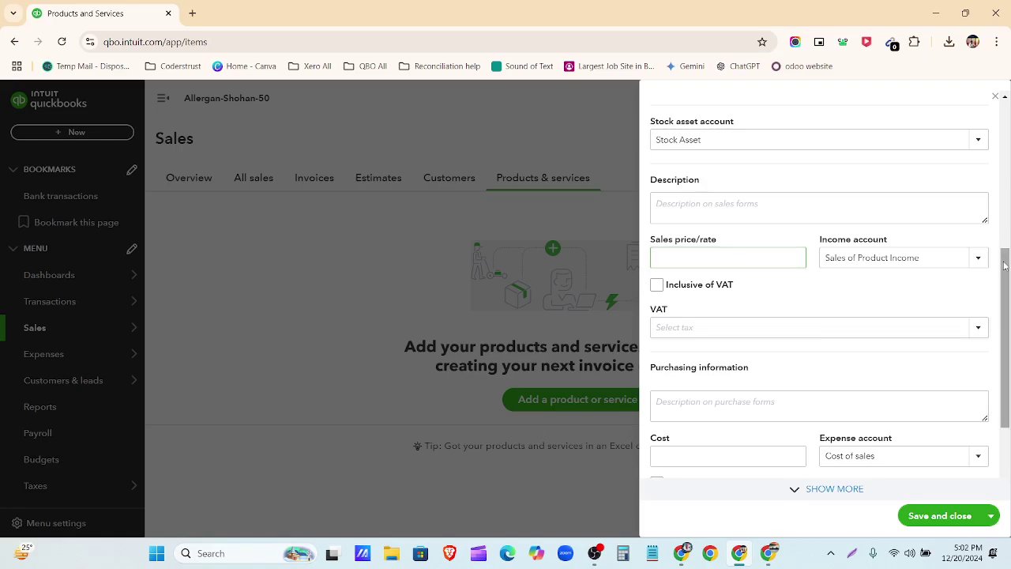
click(980, 260)
click(979, 261)
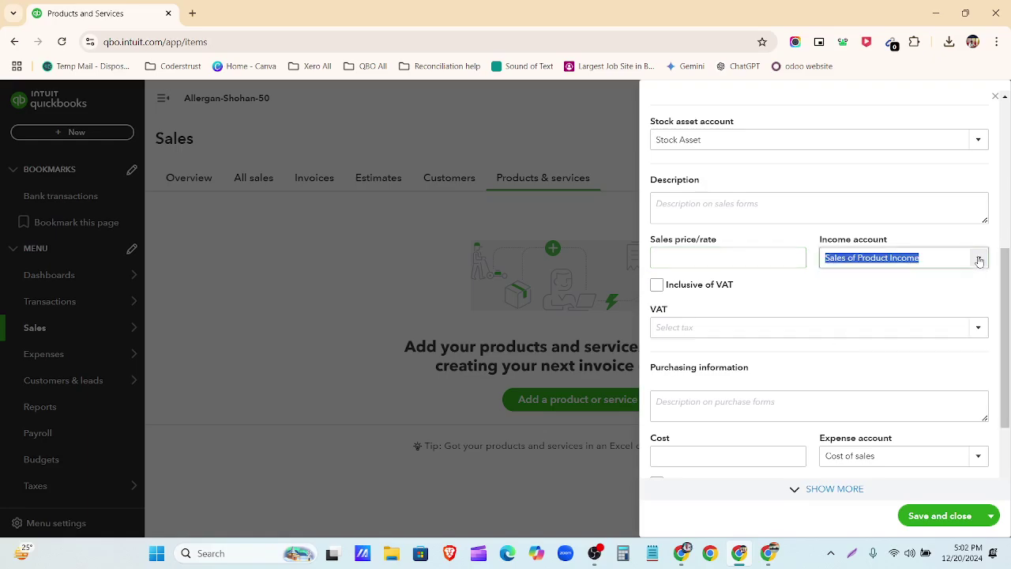
scroll(888, 288, down, 1)
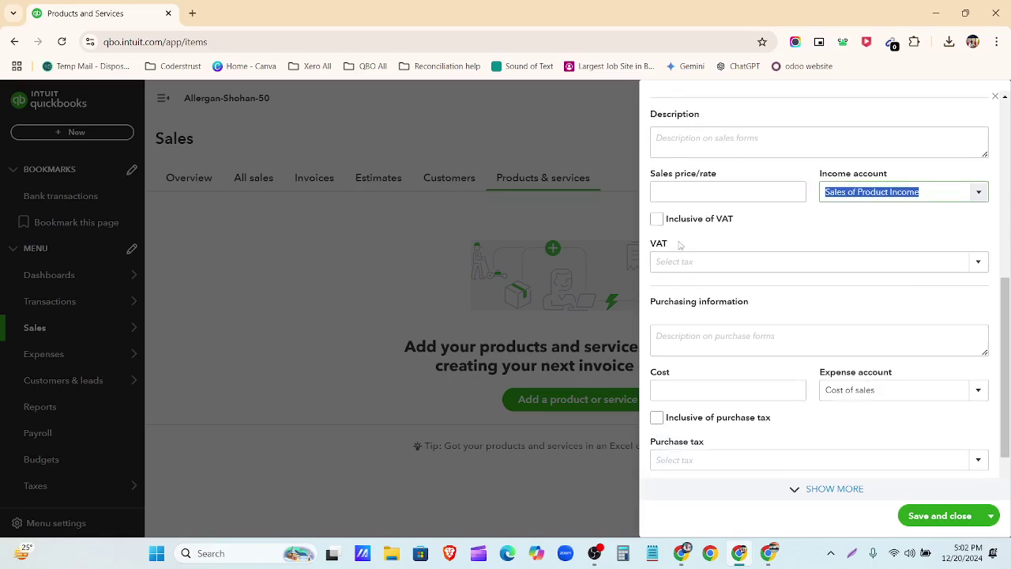
click(978, 264)
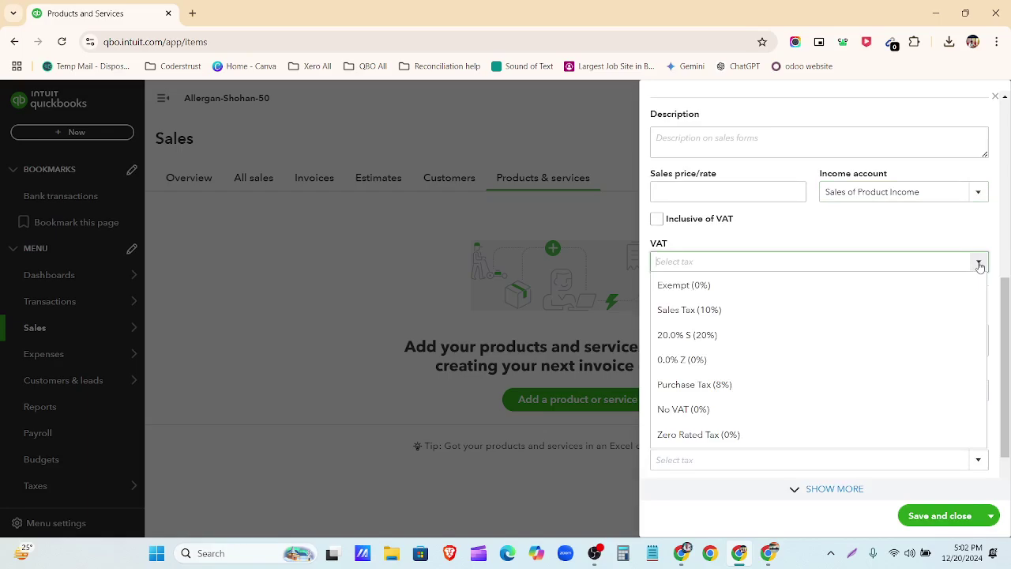
Step: Review the stock item's purchasing information, including cost, expense account, purchase tax and preferred supplier, and recheck the required name, quantity and date fields
click(893, 234)
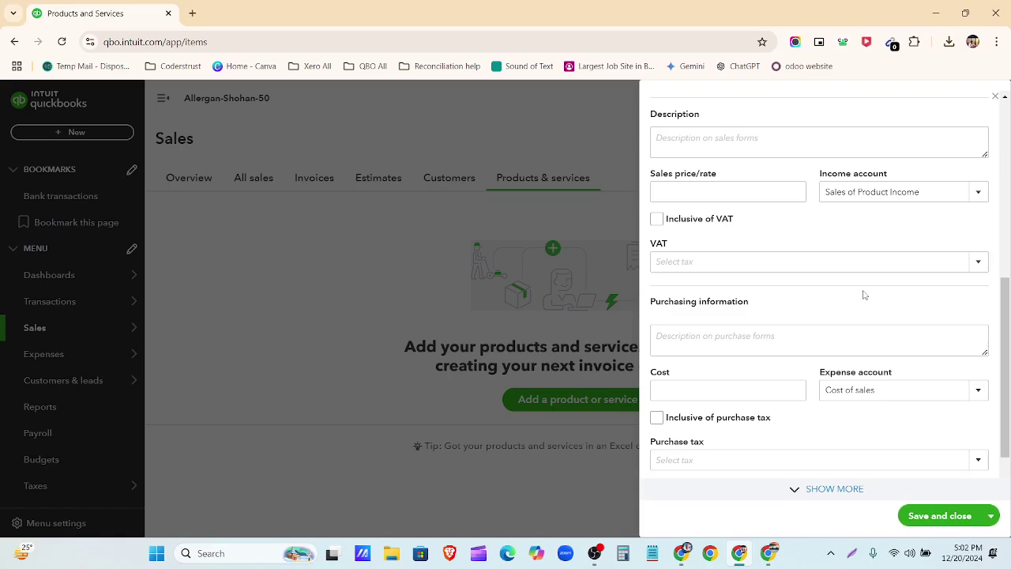
click(739, 387)
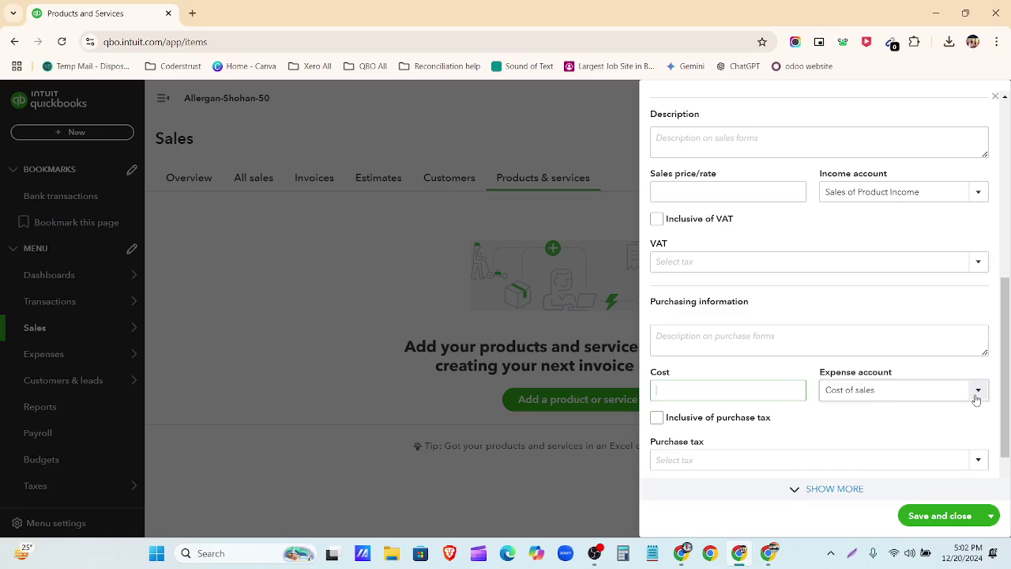
scroll(977, 399, down, 1)
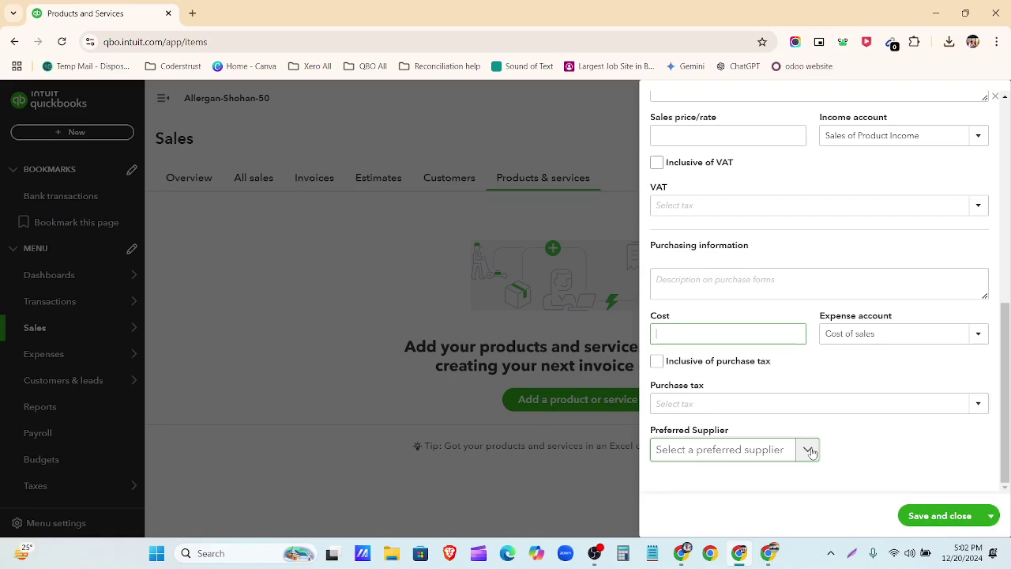
scroll(812, 452, up, 10)
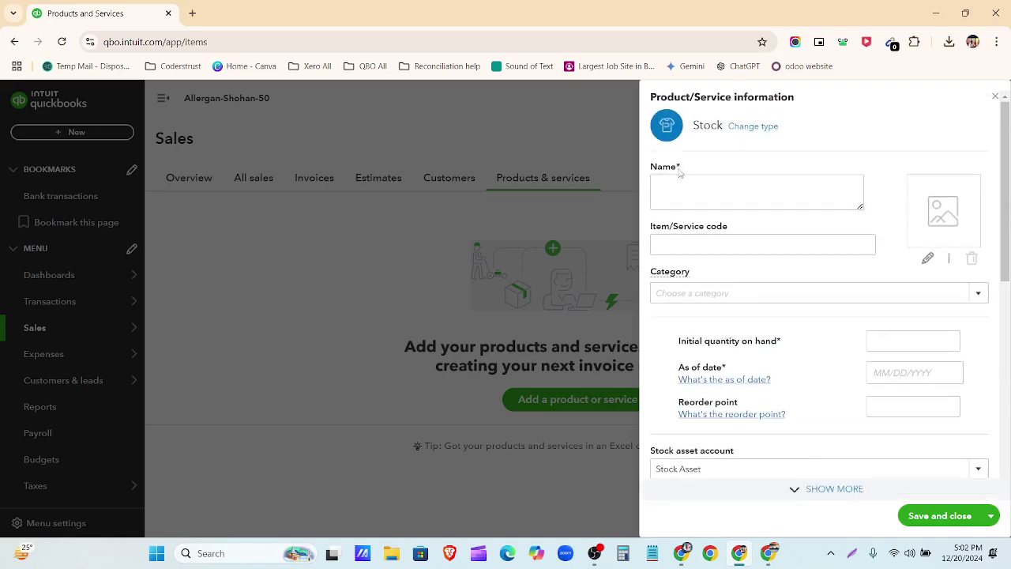
scroll(790, 301, down, 1)
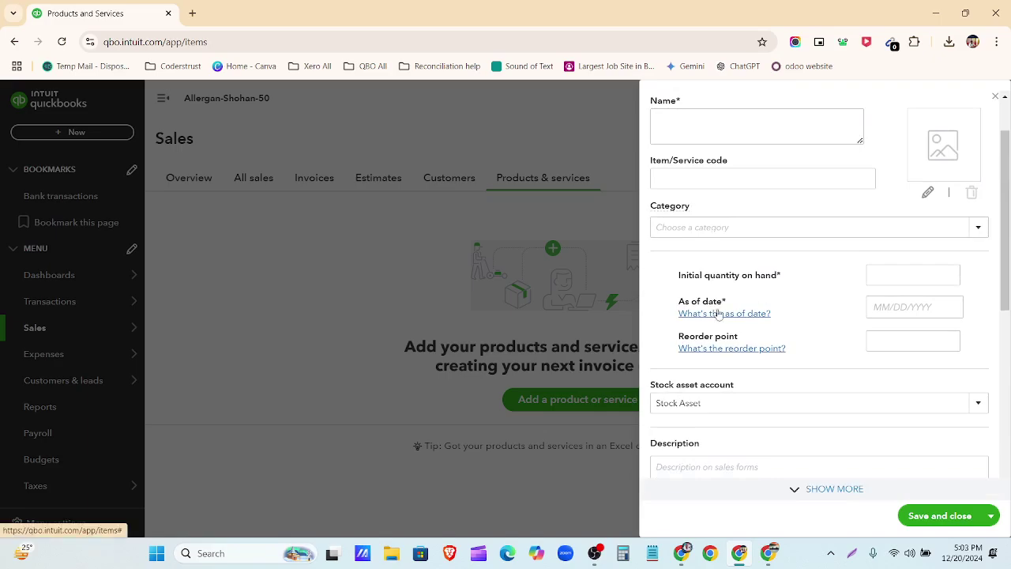
scroll(719, 314, down, 5)
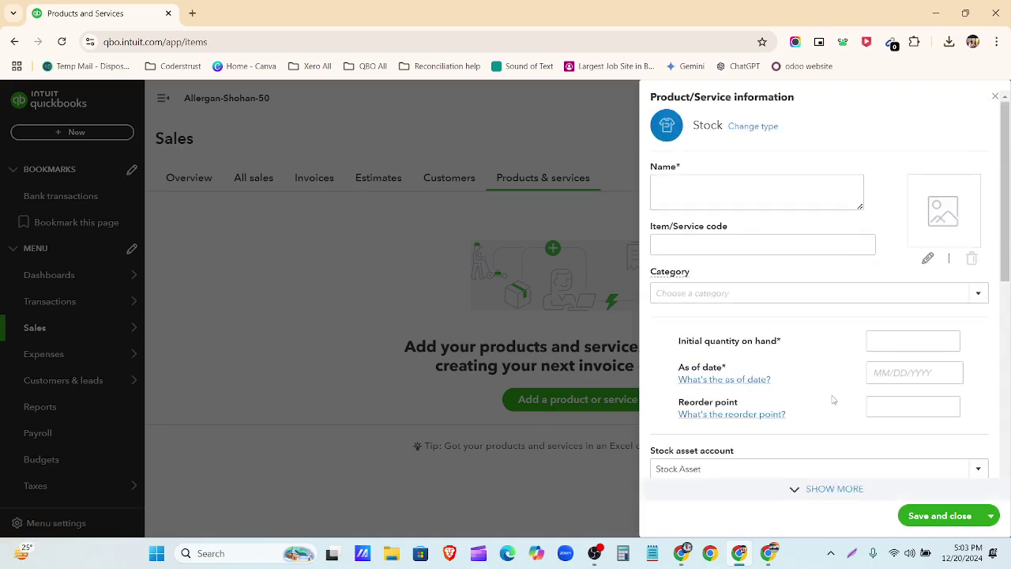
Step: Switch to Google Drive, open the Product _ Service List spreadsheet from Assignment 2 and copy the name Life saving equipment
click(684, 551)
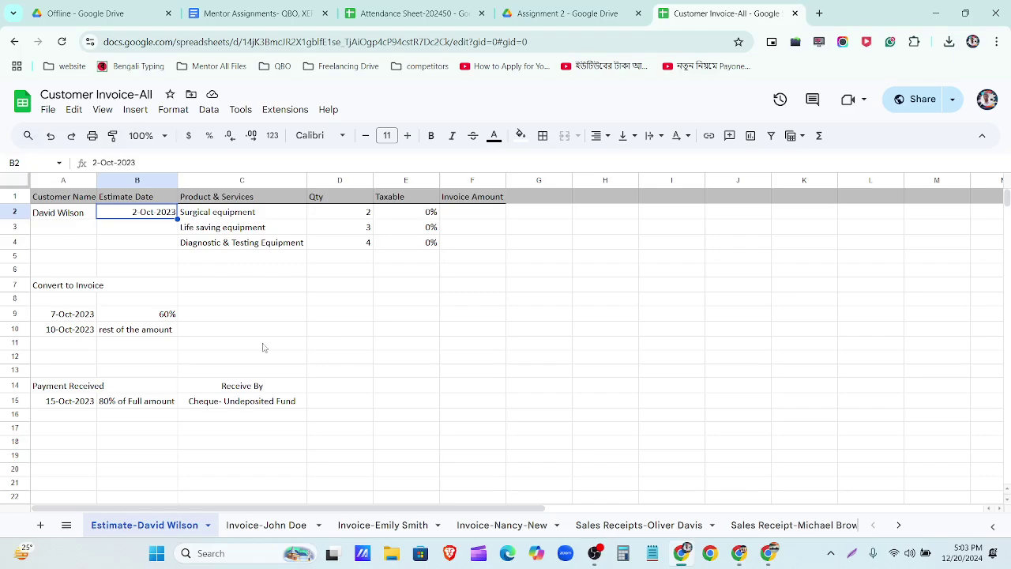
click(553, 14)
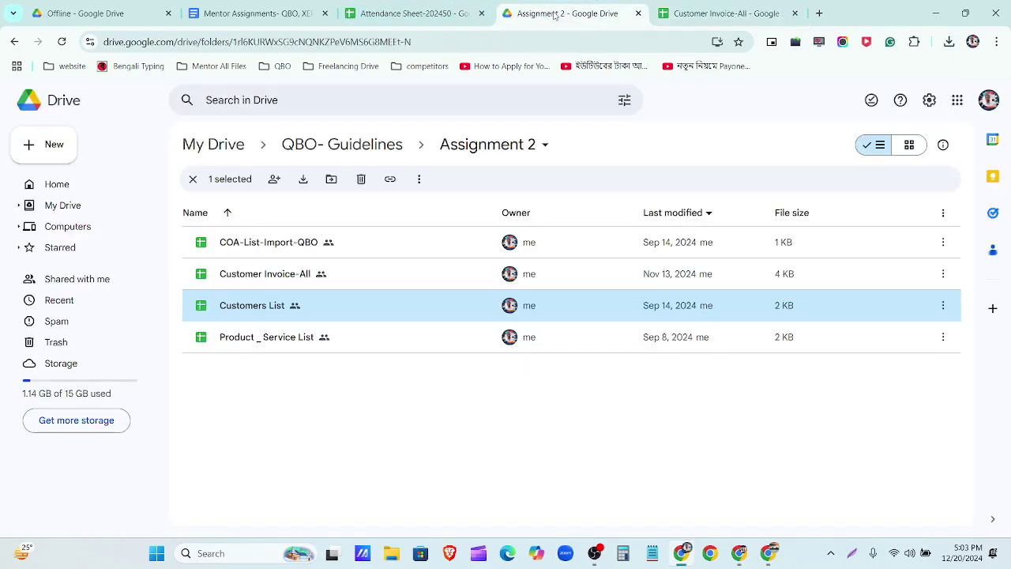
double_click(376, 340)
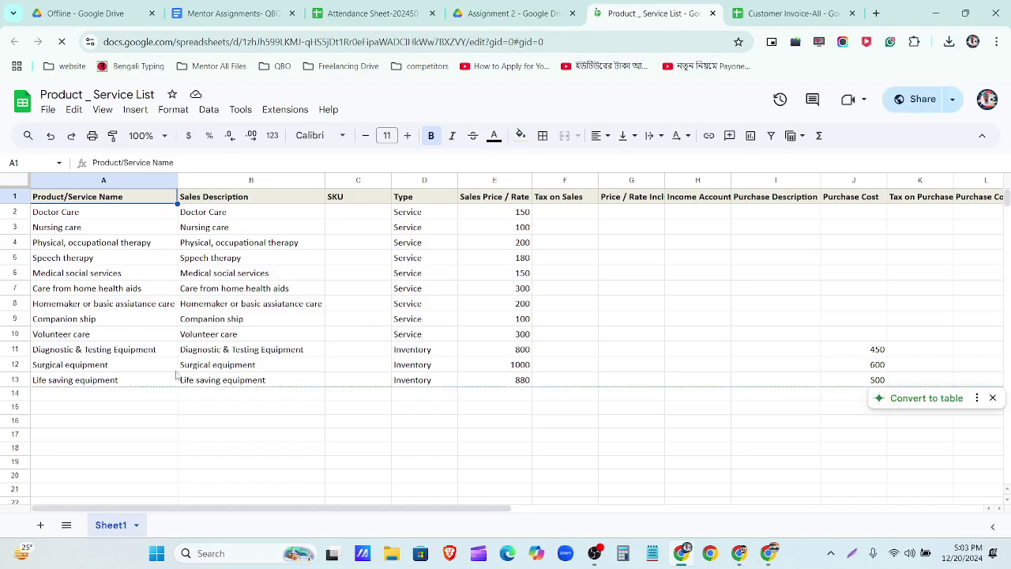
click(135, 384)
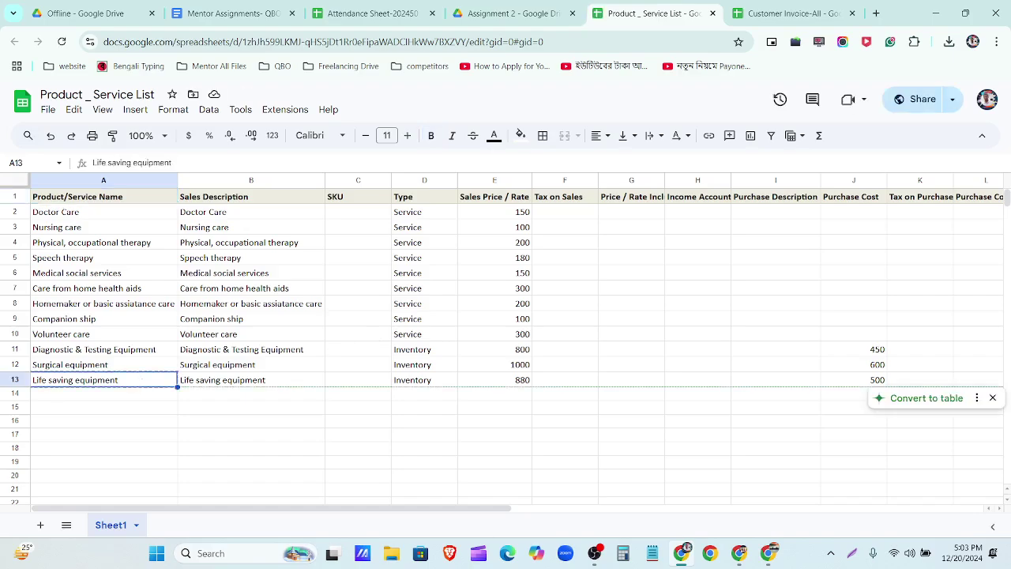
Step: Switch back to QuickBooks and enter Life saving equipment as the stock item's name
click(743, 555)
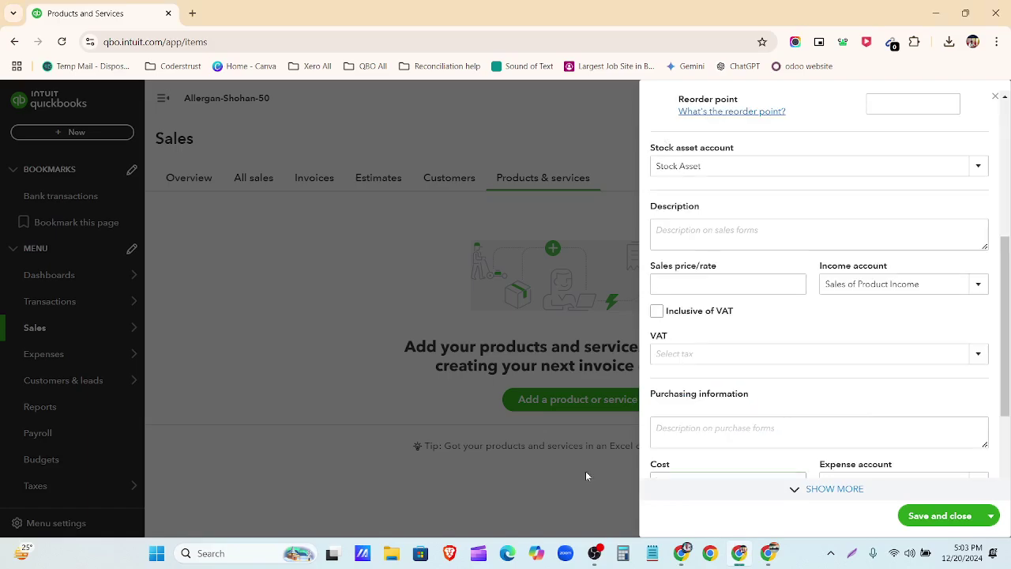
scroll(782, 275, up, 5)
click(711, 185)
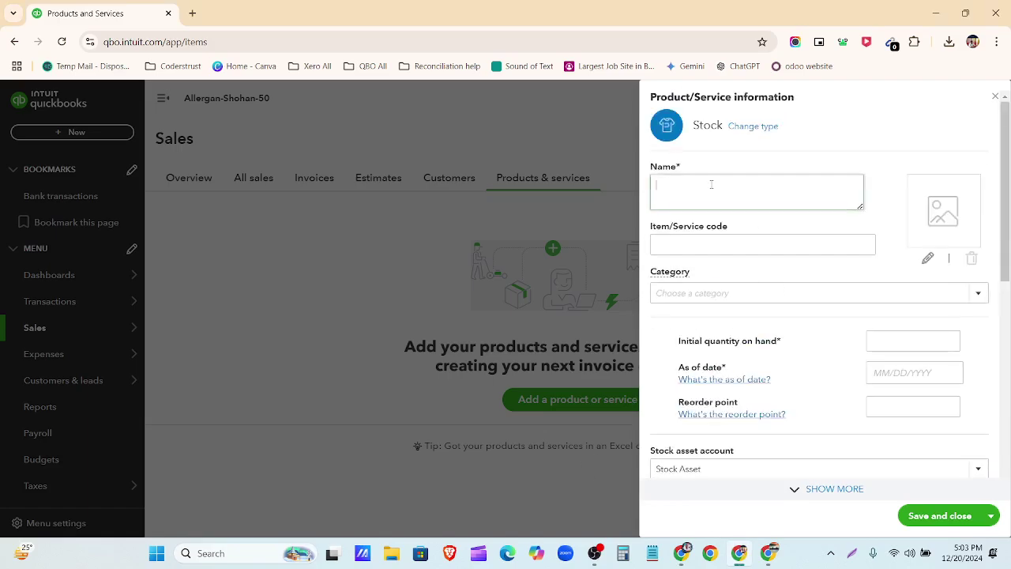
text(Life saving equipment)
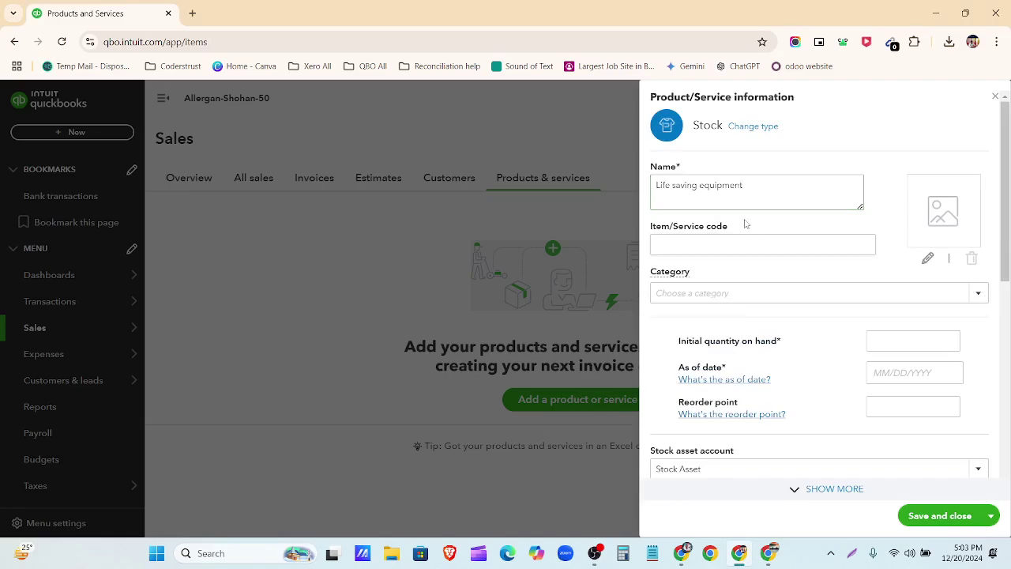
drag(650, 227, 729, 230)
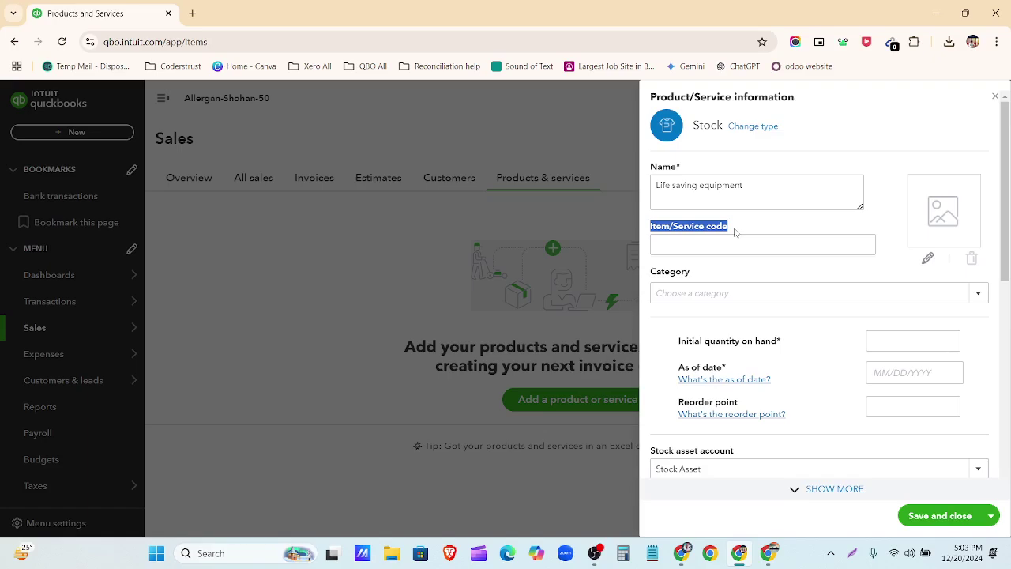
Step: Look up the sales price, purchase cost, quantity on hand and as-of date of Life saving equipment in the Product _ Service List spreadsheet
scroll(734, 231, down, 2)
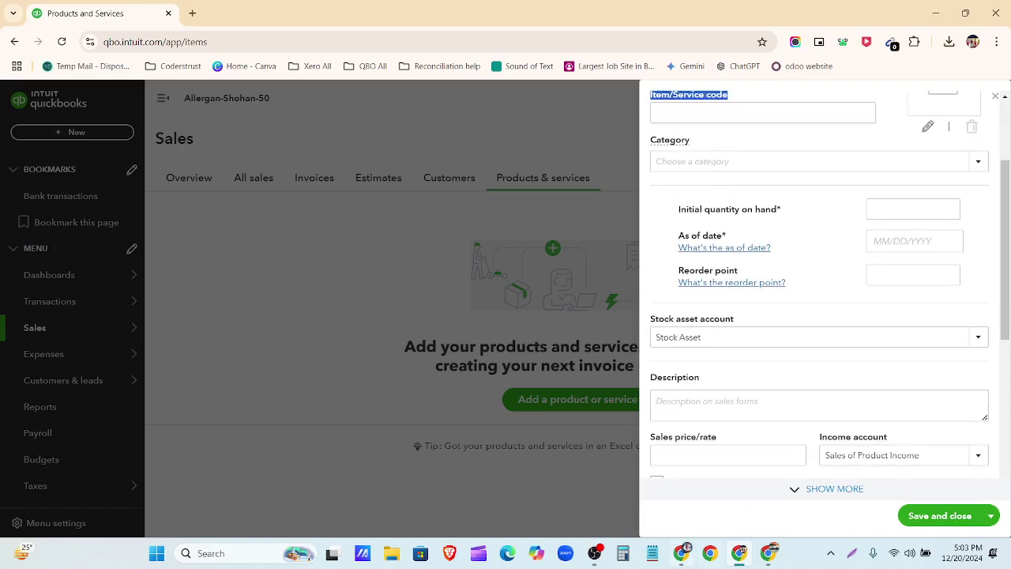
click(684, 556)
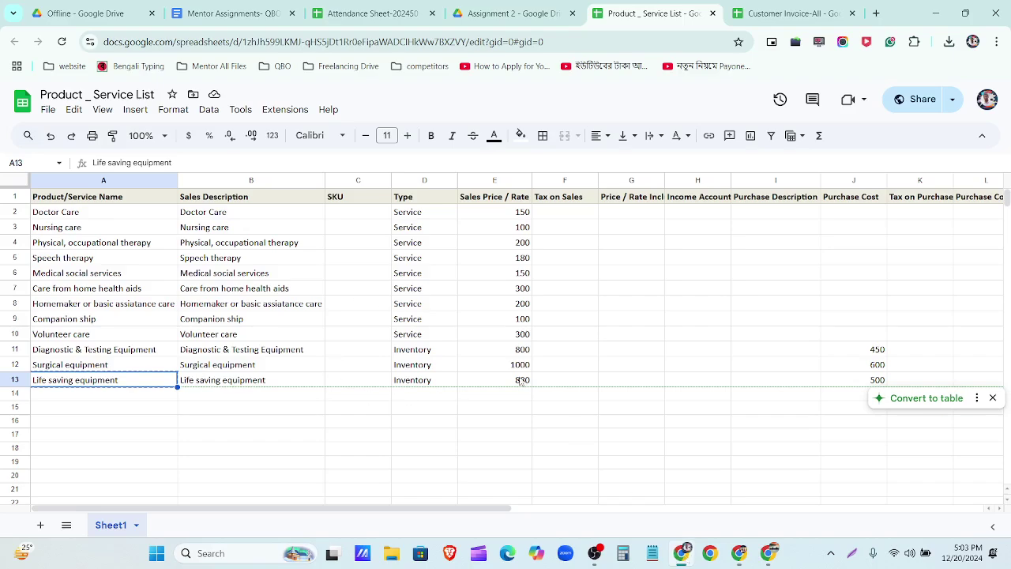
click(524, 382)
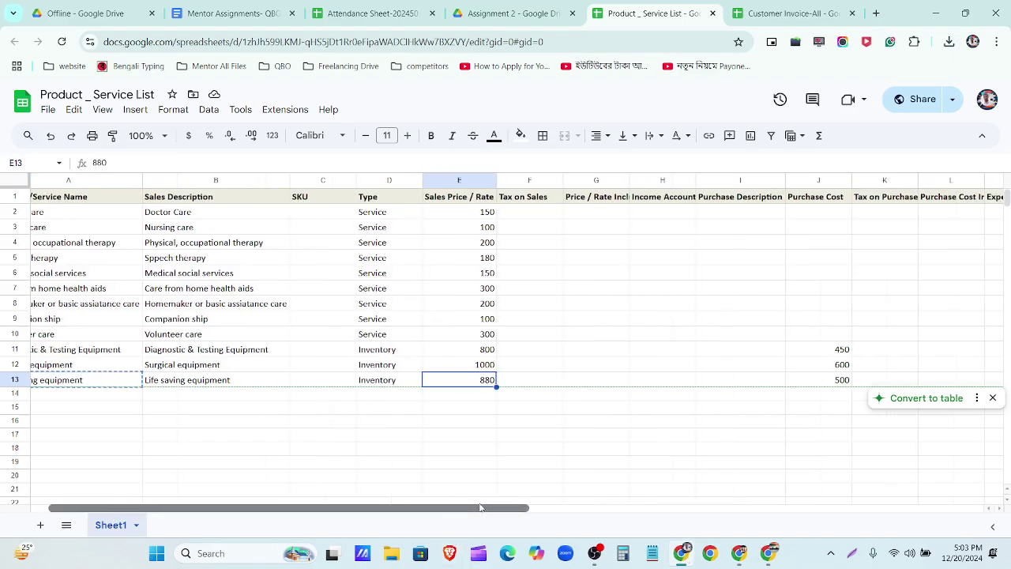
drag(451, 510, 711, 492)
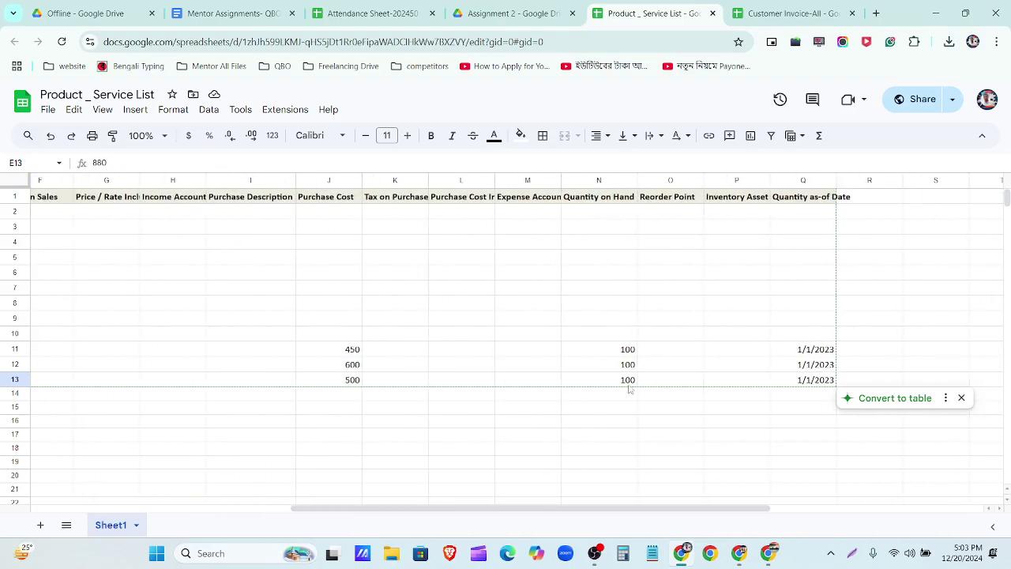
click(776, 556)
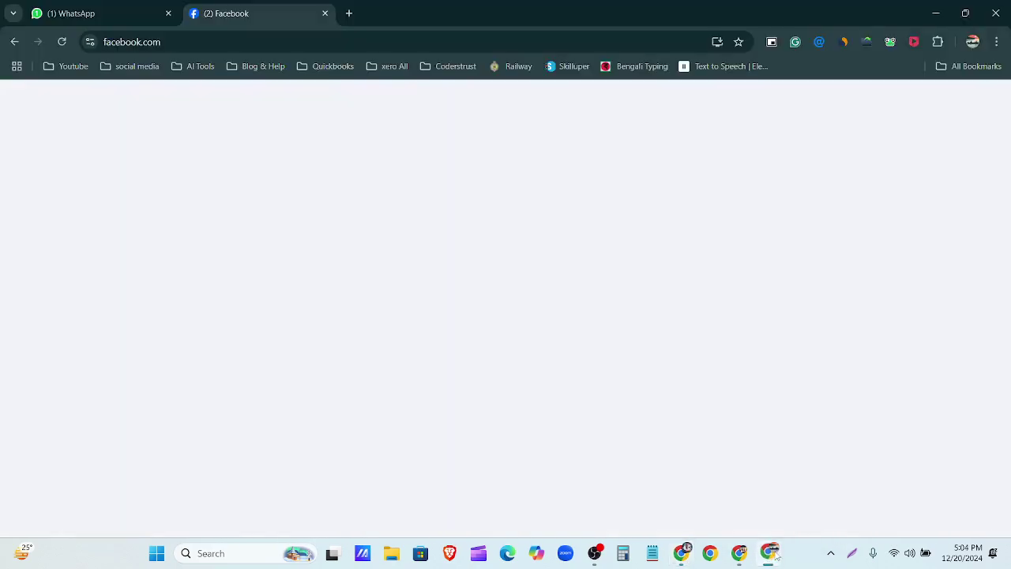
click(776, 555)
Step: Return to QuickBooks and set the stock item's sales price to 880 and its cost to 500
click(739, 554)
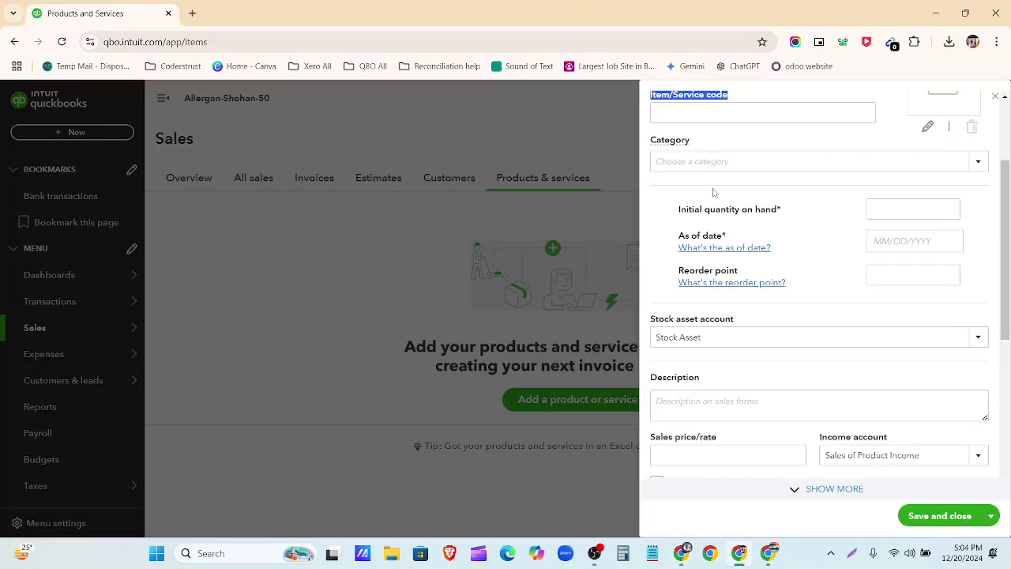
scroll(743, 369, down, 1)
click(735, 386)
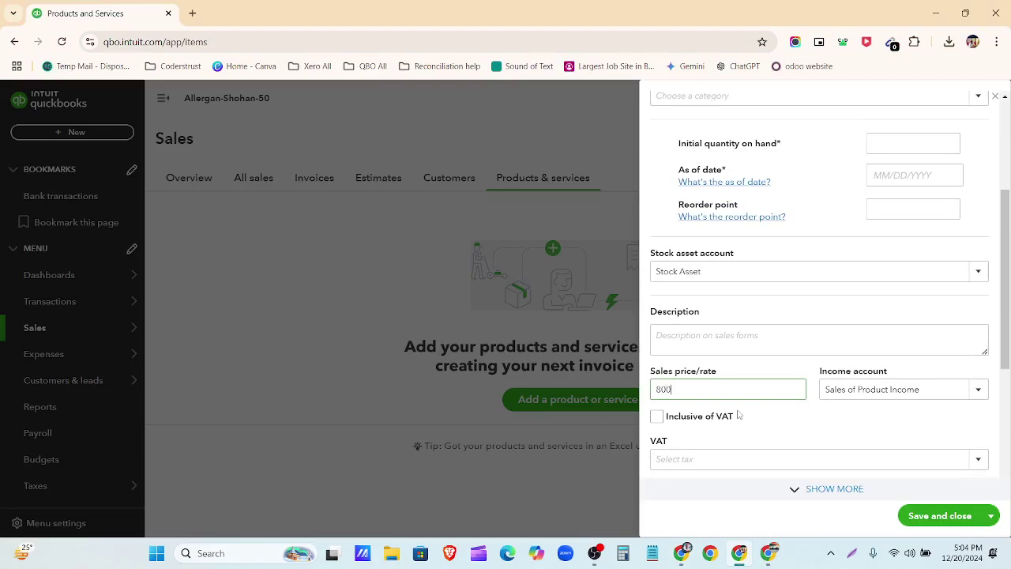
scroll(738, 415, down, 3)
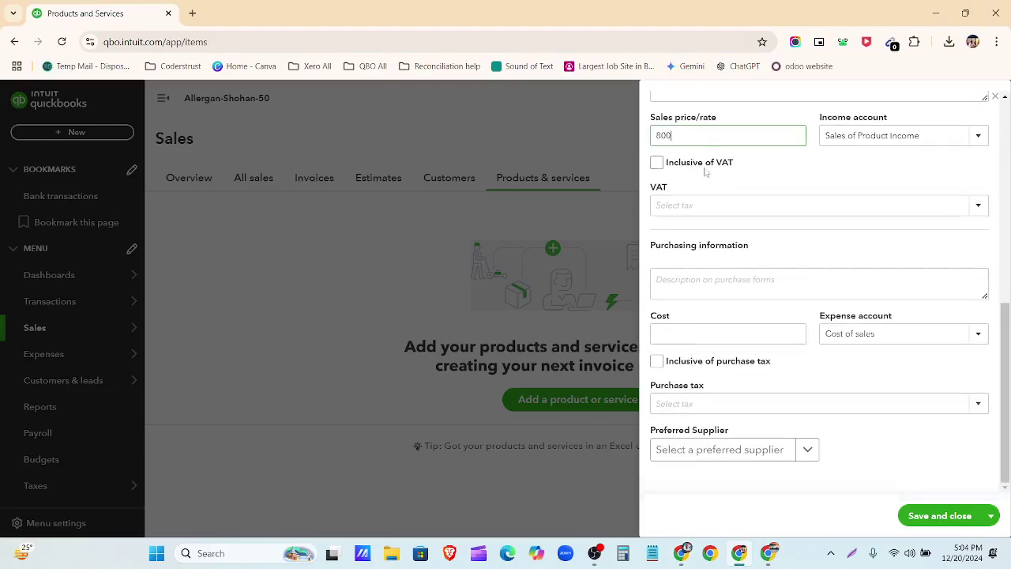
key(BackSpace)
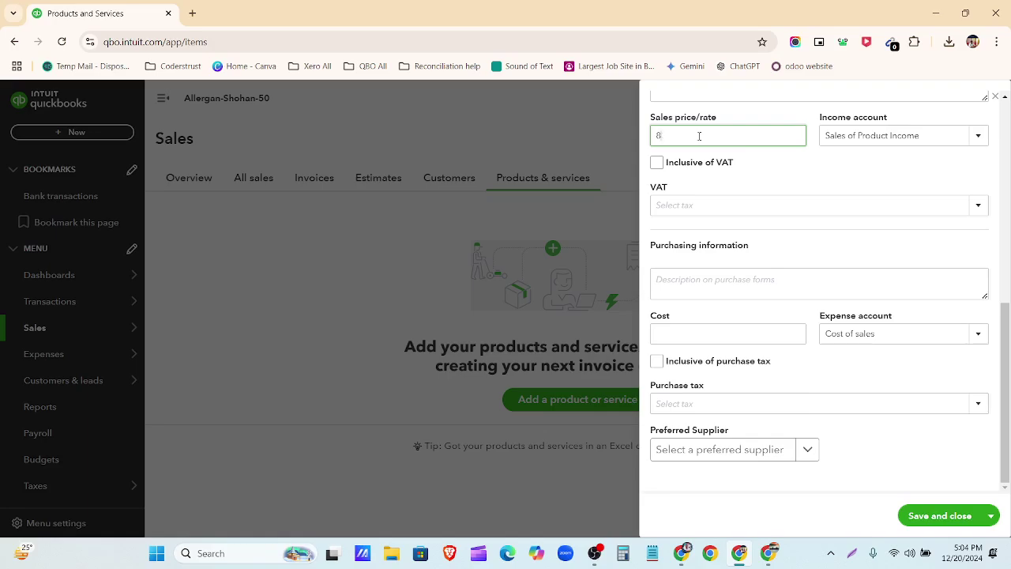
click(696, 333)
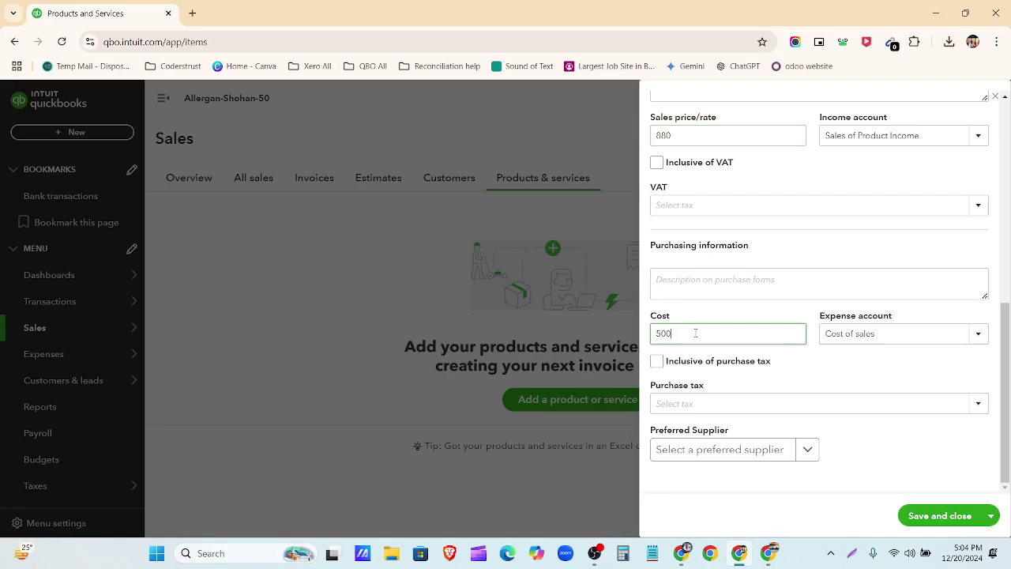
Step: Set the stock item's initial quantity on hand to 100 and its as of date to 01/01/2023
scroll(692, 334, up, 3)
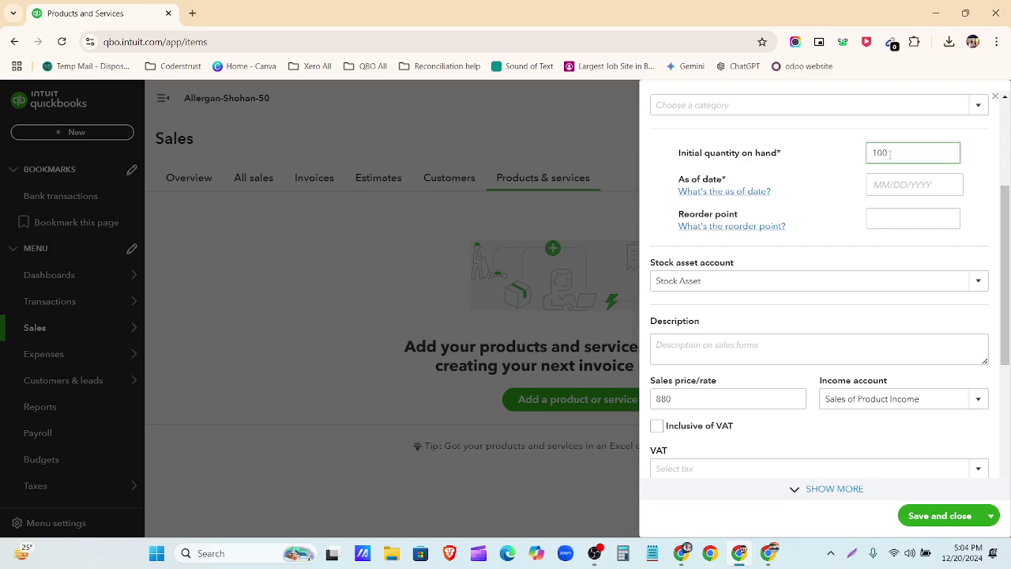
click(893, 184)
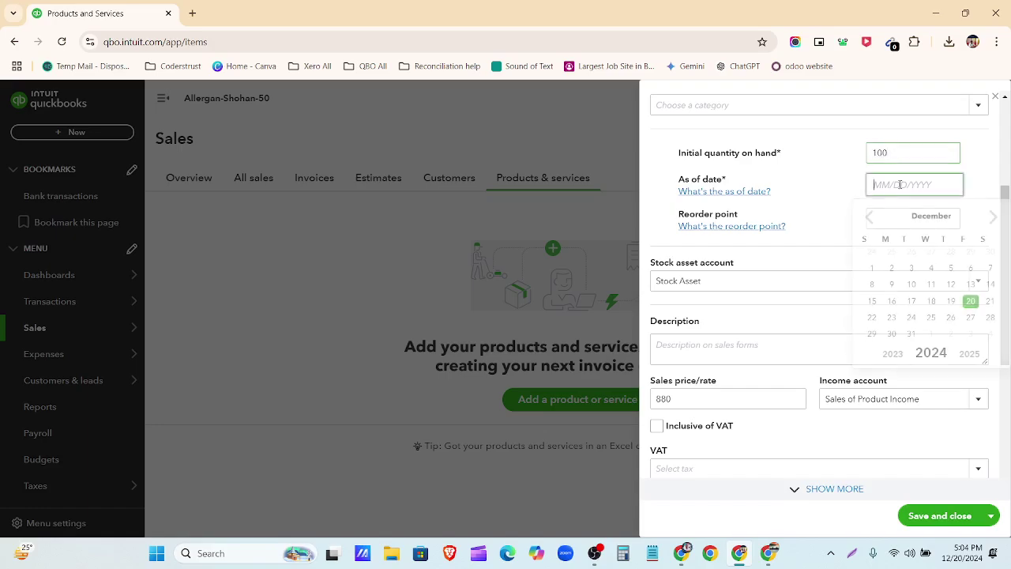
click(892, 355)
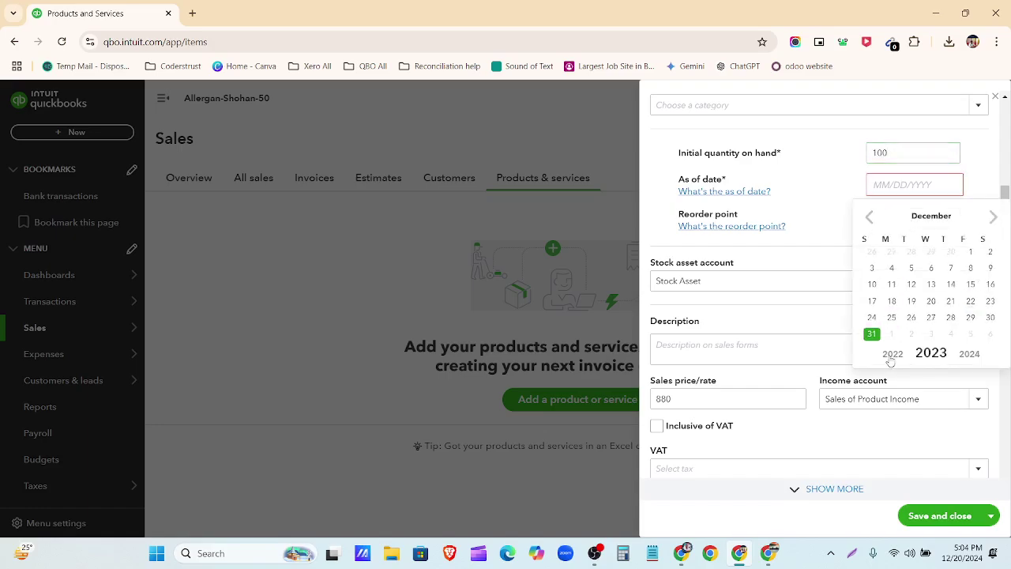
click(870, 224)
click(870, 223)
click(869, 224)
click(870, 223)
click(870, 224)
click(870, 224)
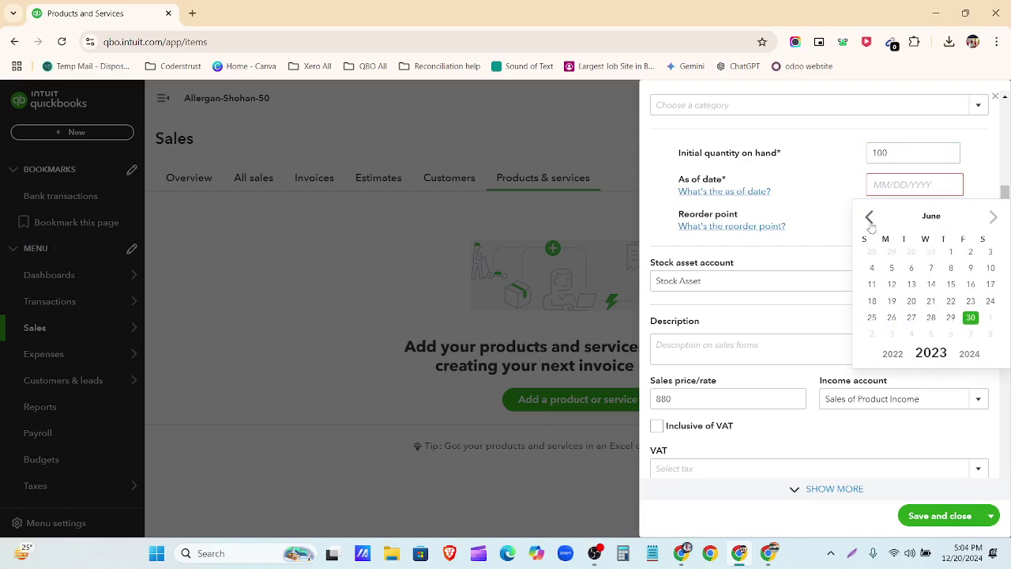
click(870, 224)
click(870, 224)
click(870, 224)
click(870, 224)
click(869, 223)
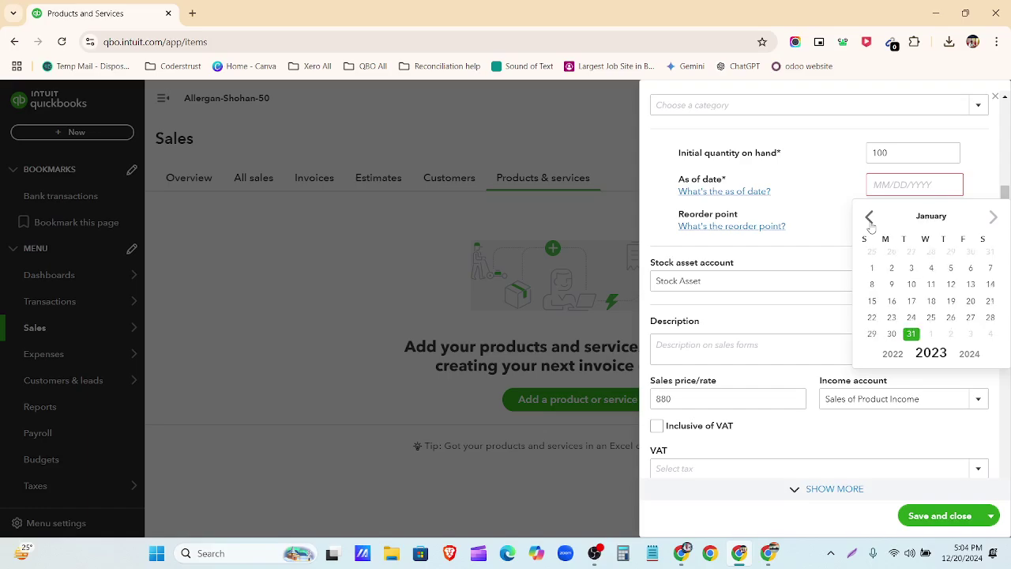
click(873, 270)
Step: Check the completed Life saving equipment entries, save the stock item and close its form
scroll(839, 209, up, 3)
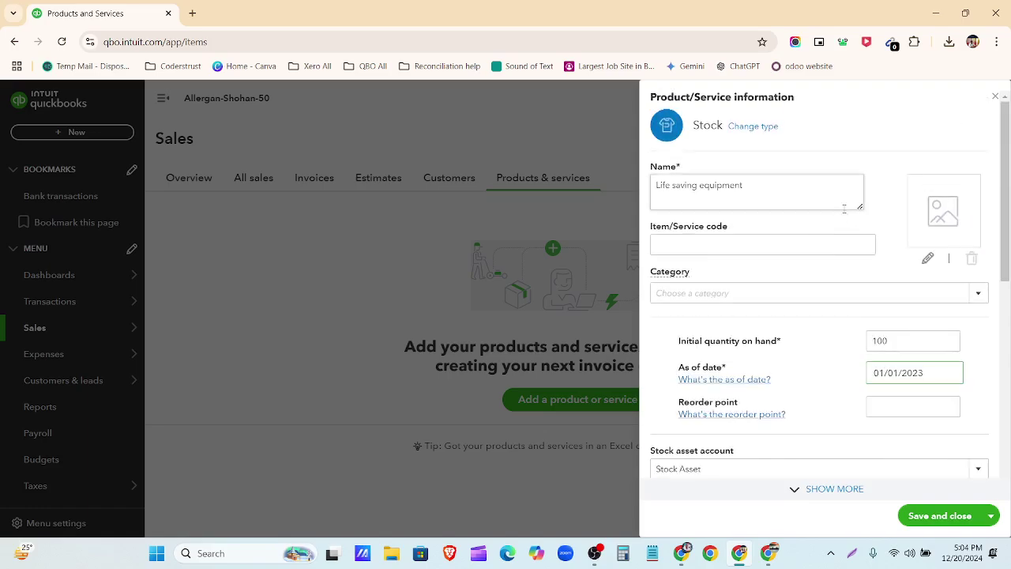
scroll(846, 217, down, 1)
scroll(846, 217, down, 5)
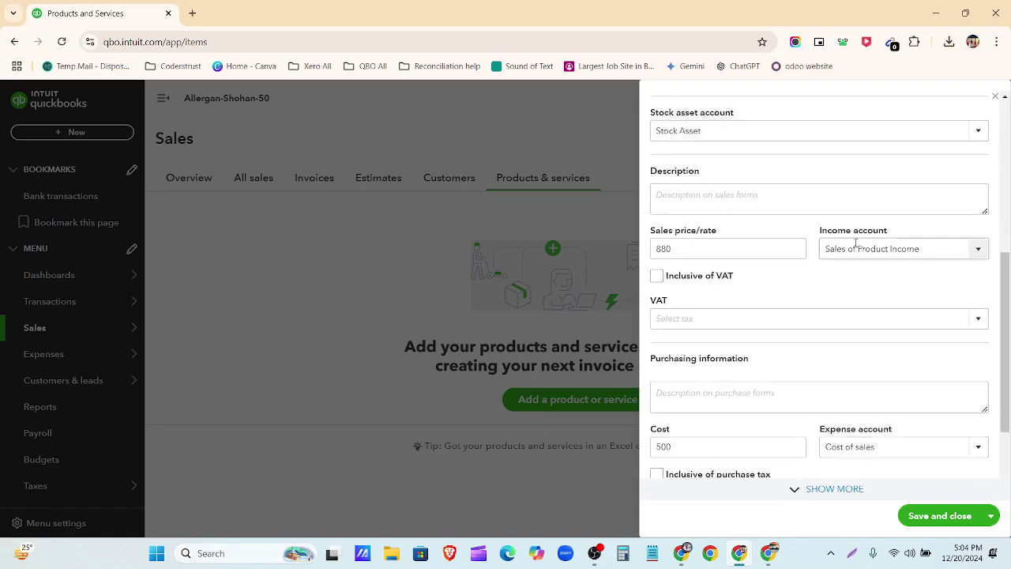
click(933, 517)
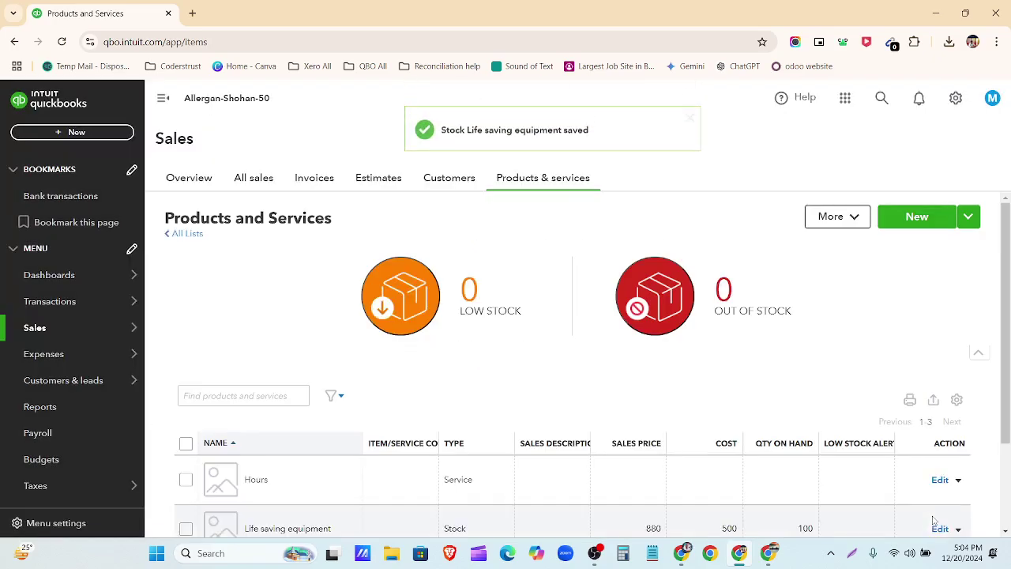
Step: Review Life saving equipment in the products and services list and show the list's additional options
scroll(733, 454, down, 3)
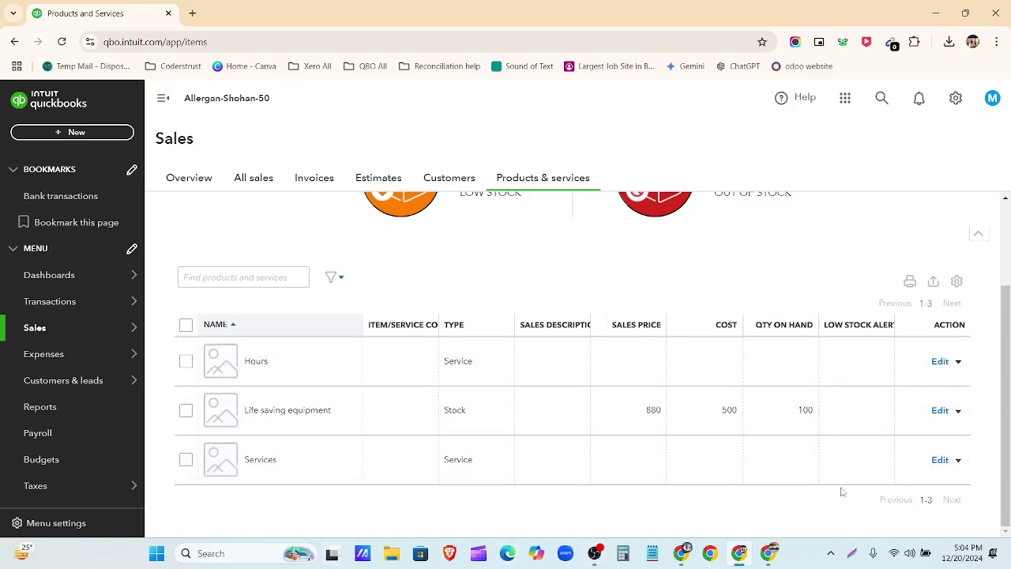
scroll(726, 459, up, 1)
scroll(725, 459, up, 2)
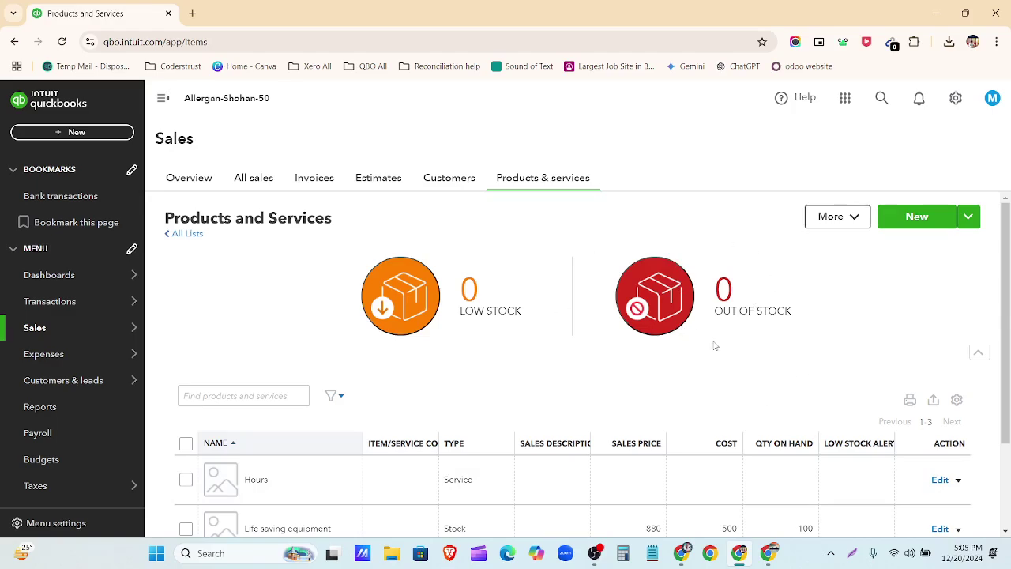
click(856, 221)
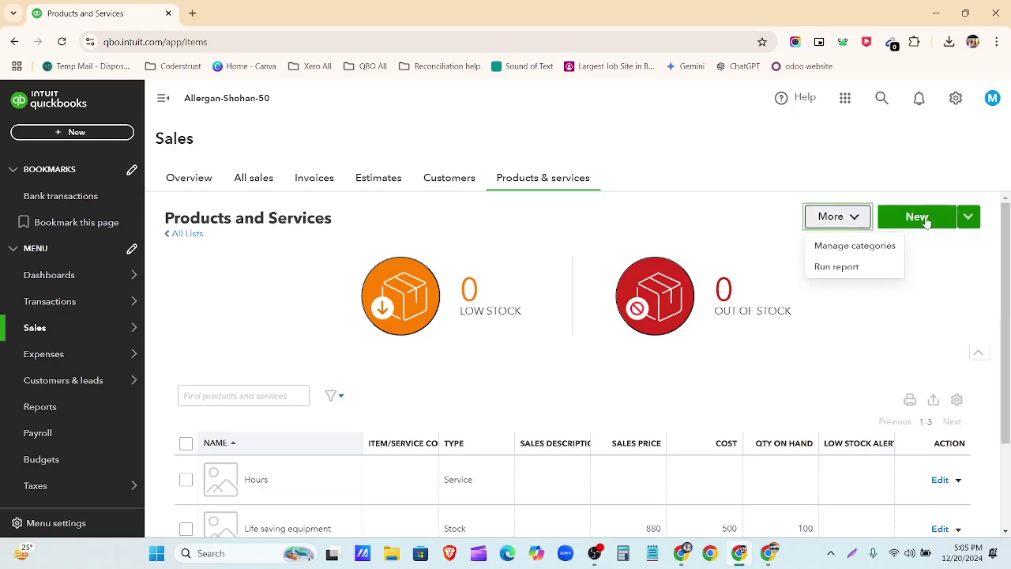
Step: Start an import of products and services from the products list
click(905, 303)
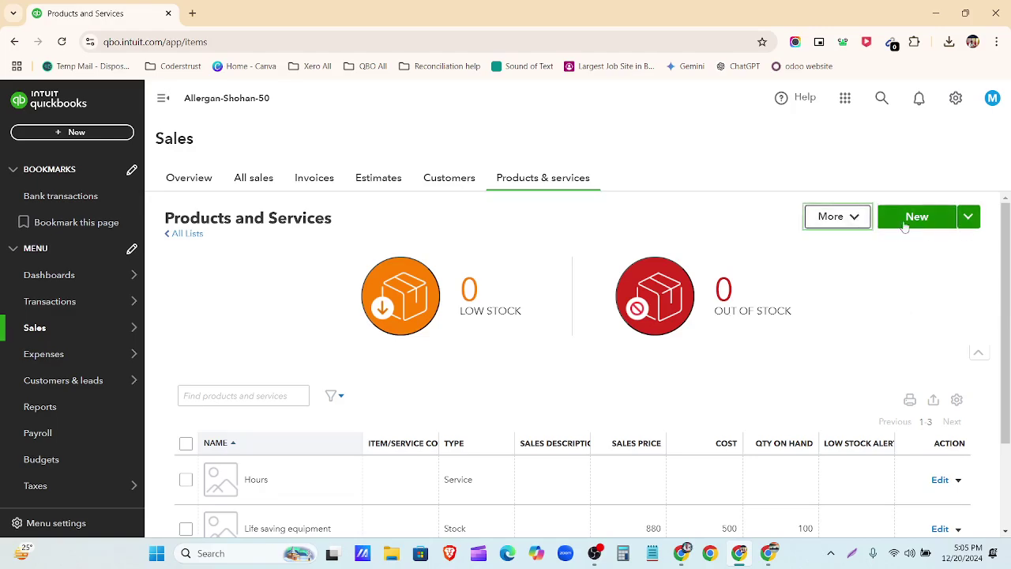
click(971, 219)
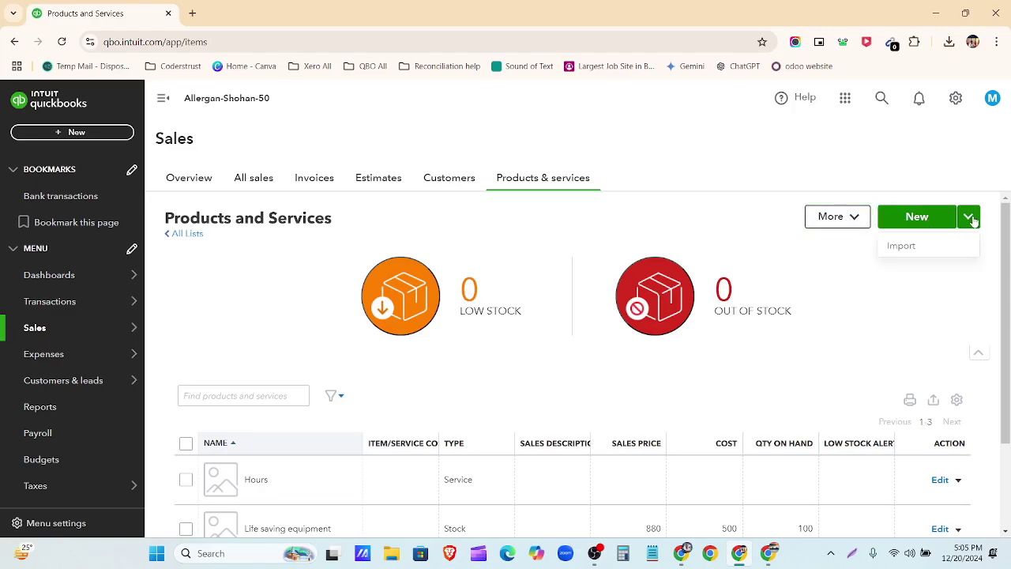
click(944, 251)
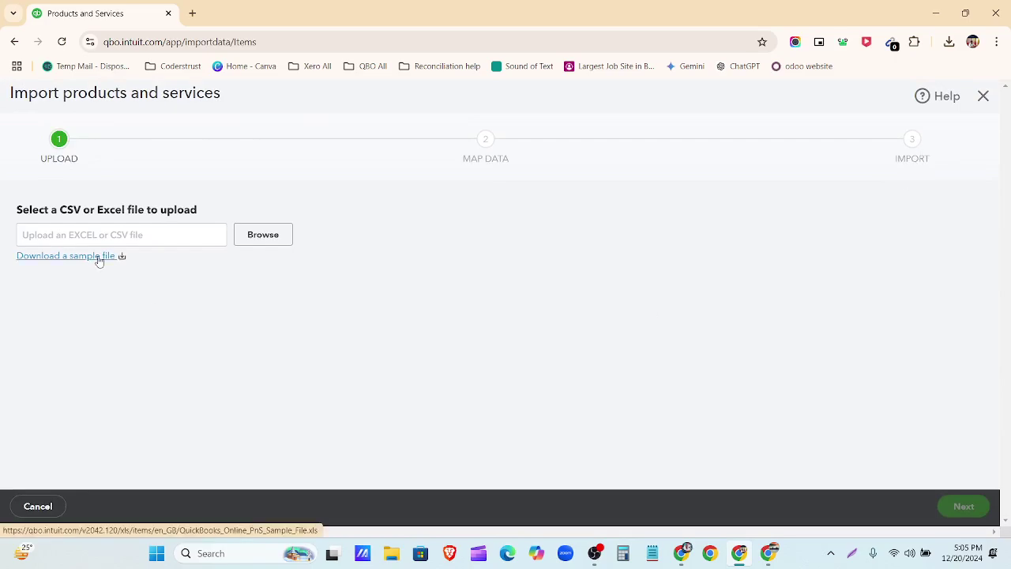
Step: Switch to the Product _ Service List spreadsheet in Google Sheets and download it as comma separated values (.csv)
click(681, 557)
drag(567, 508, 306, 508)
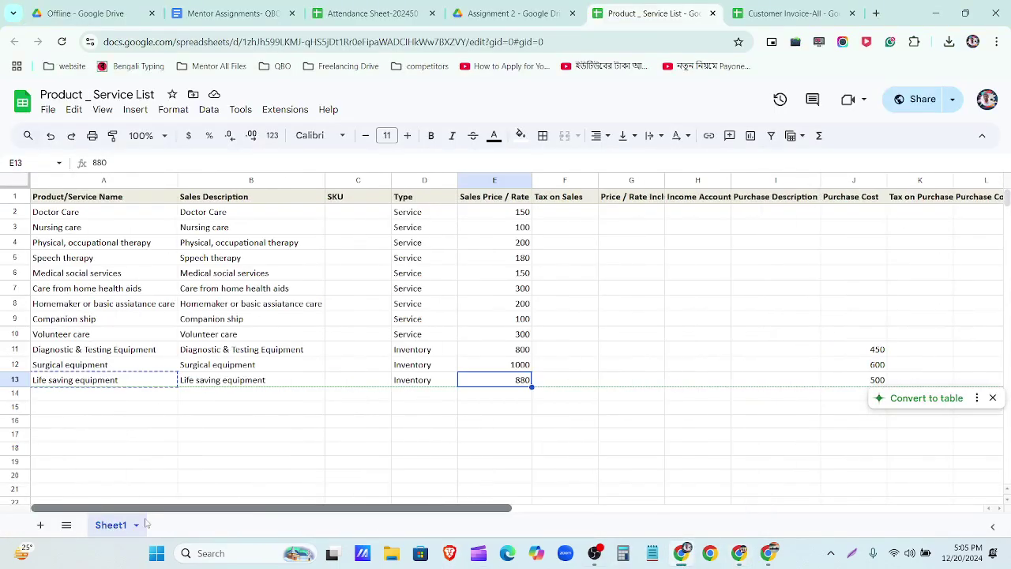
click(48, 109)
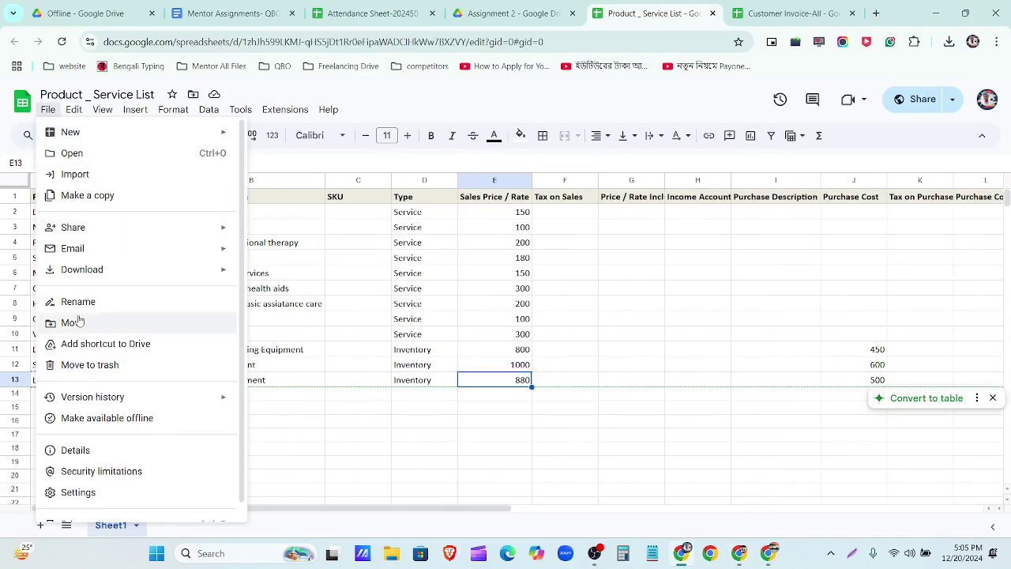
mouse_move(83, 269)
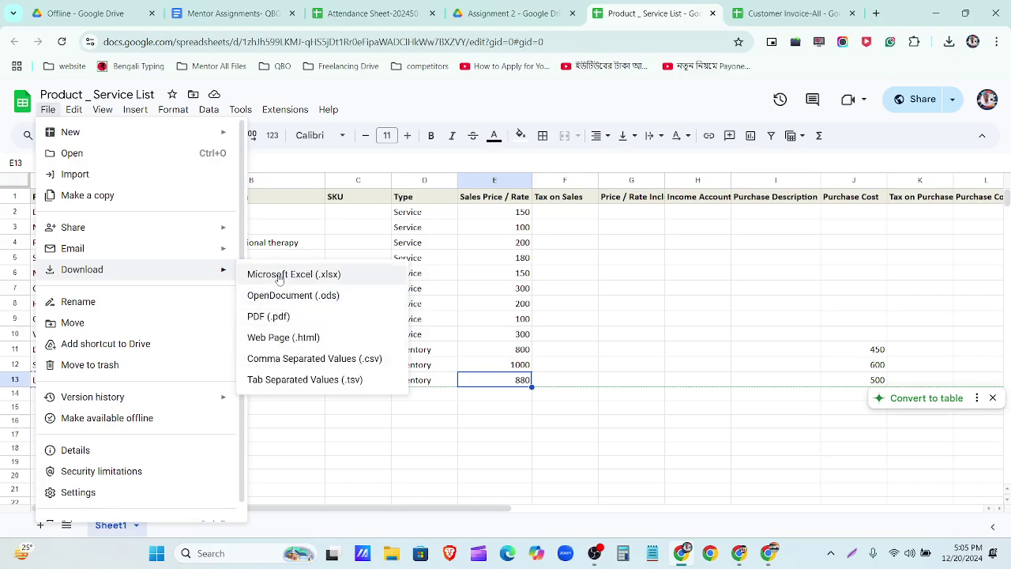
click(312, 365)
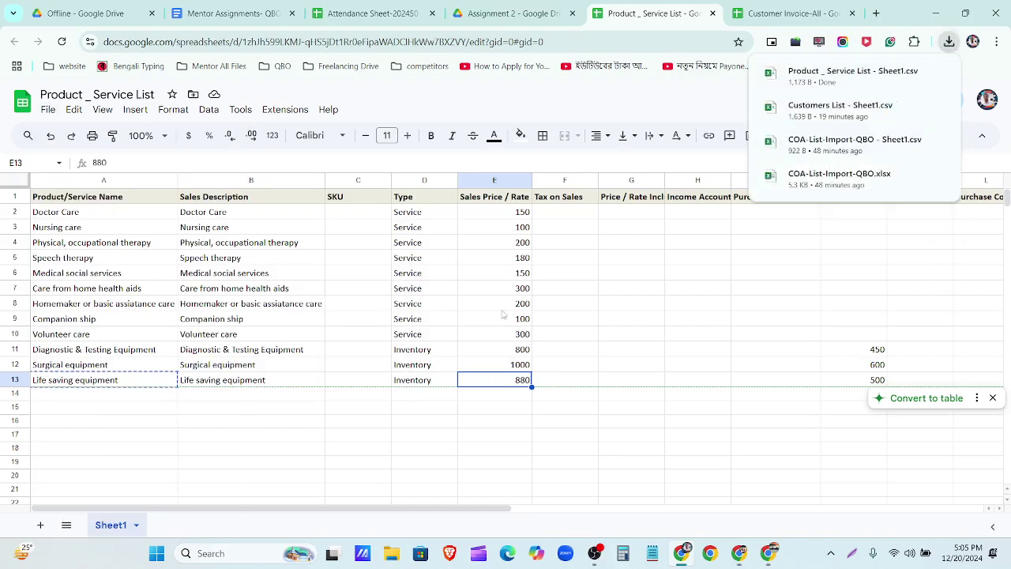
Step: Return to QuickBooks, upload the Product _ Service List - Sheet1 file from Downloads and proceed to mapping its data
click(739, 553)
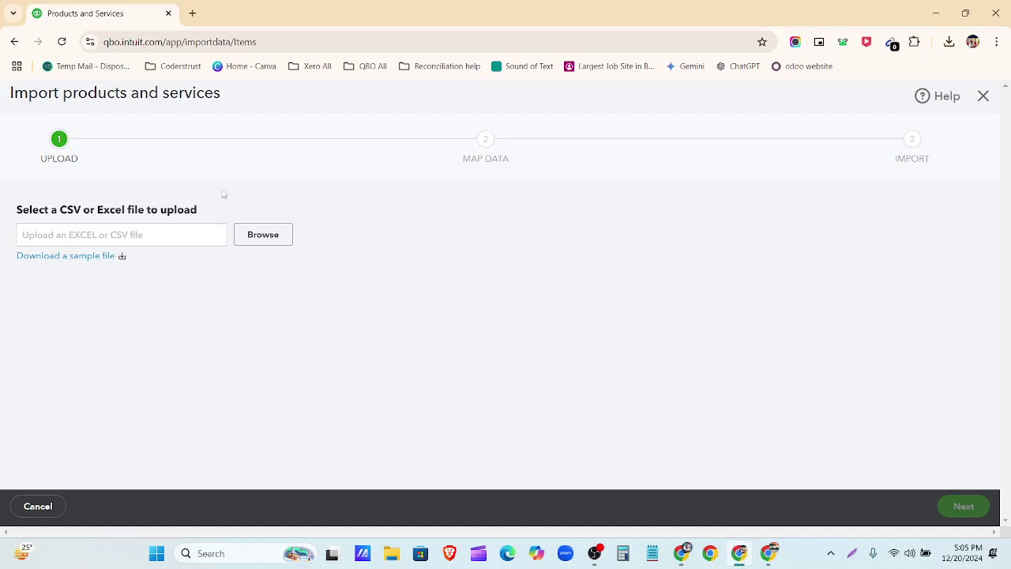
click(255, 235)
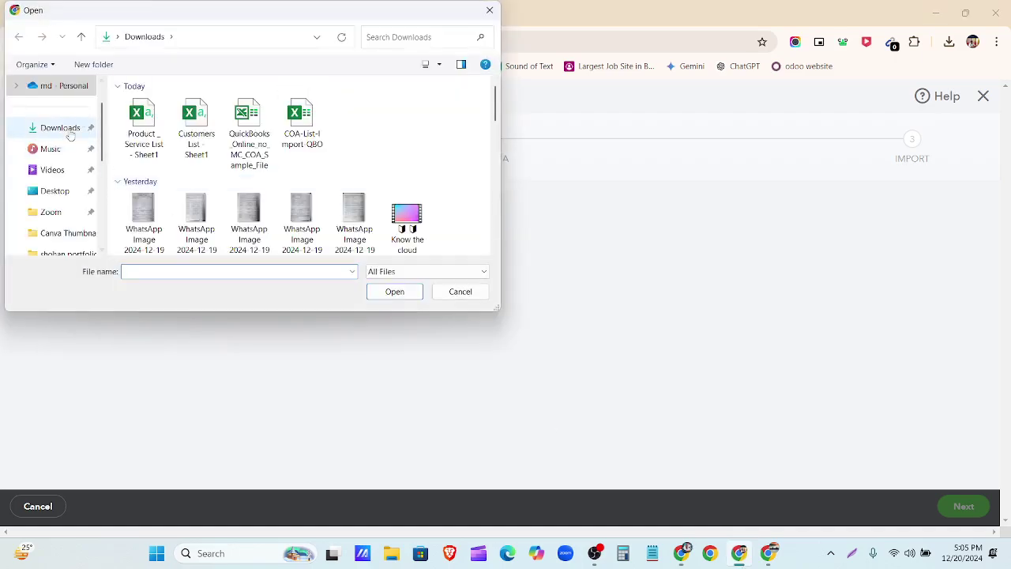
click(143, 131)
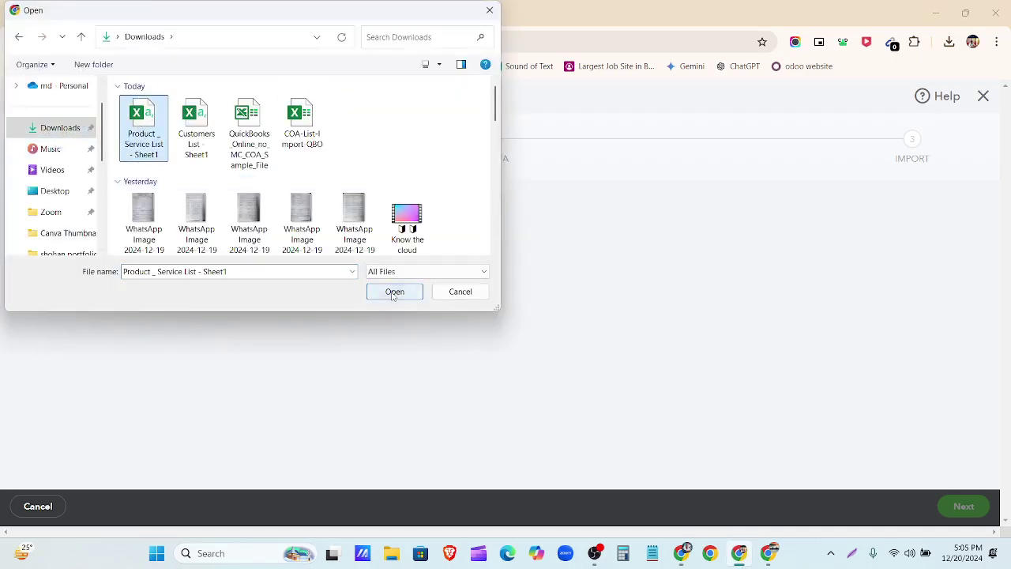
click(393, 292)
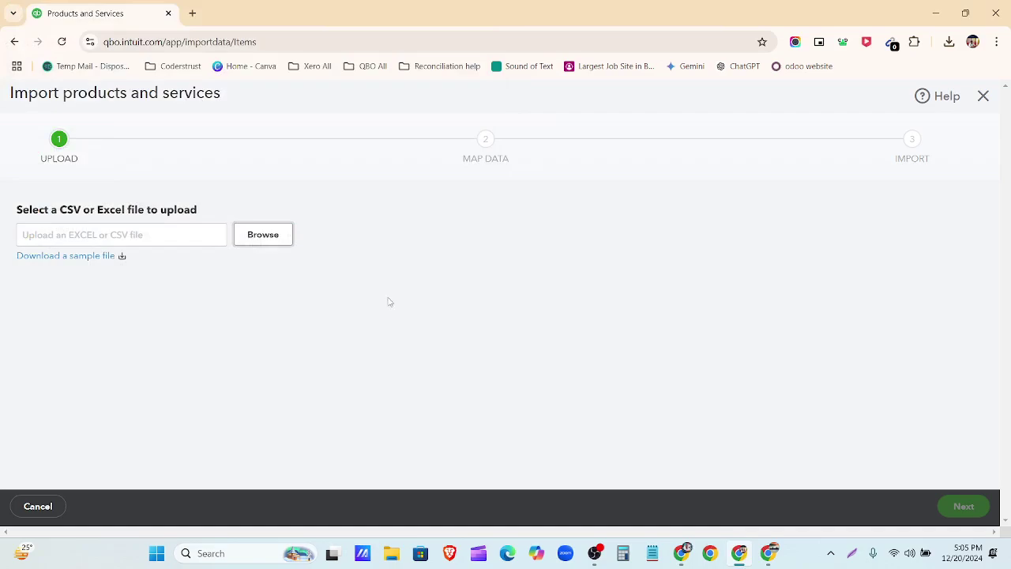
click(965, 510)
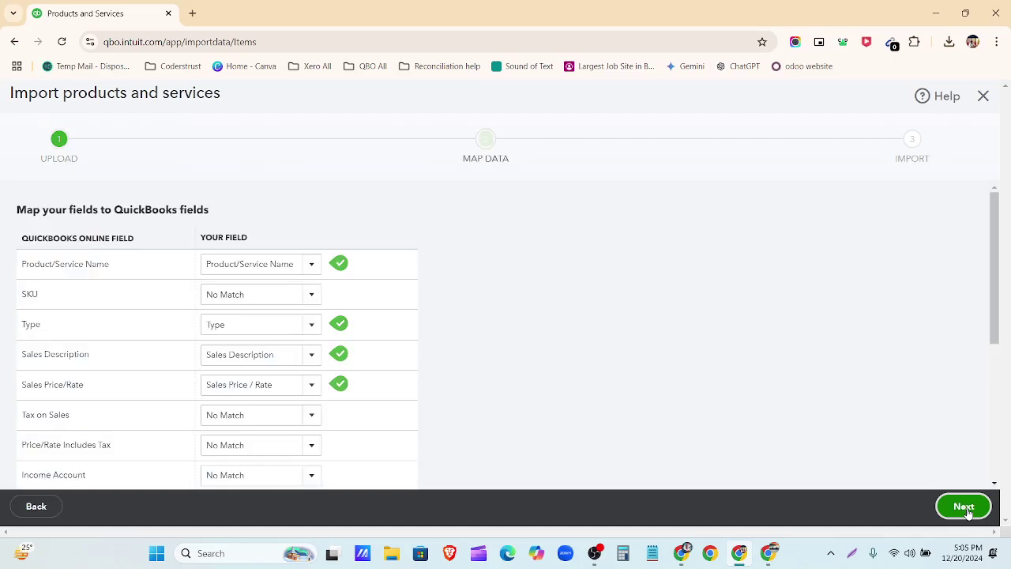
Step: Check the field mapping, leaving SKU at No Match, and import the listed products and services
scroll(388, 323, down, 4)
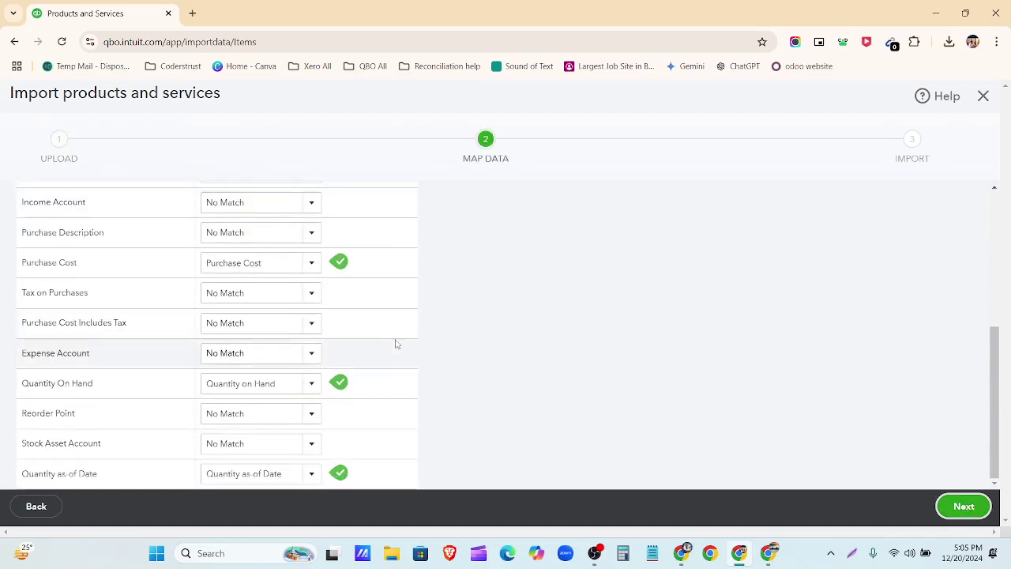
scroll(397, 351, up, 5)
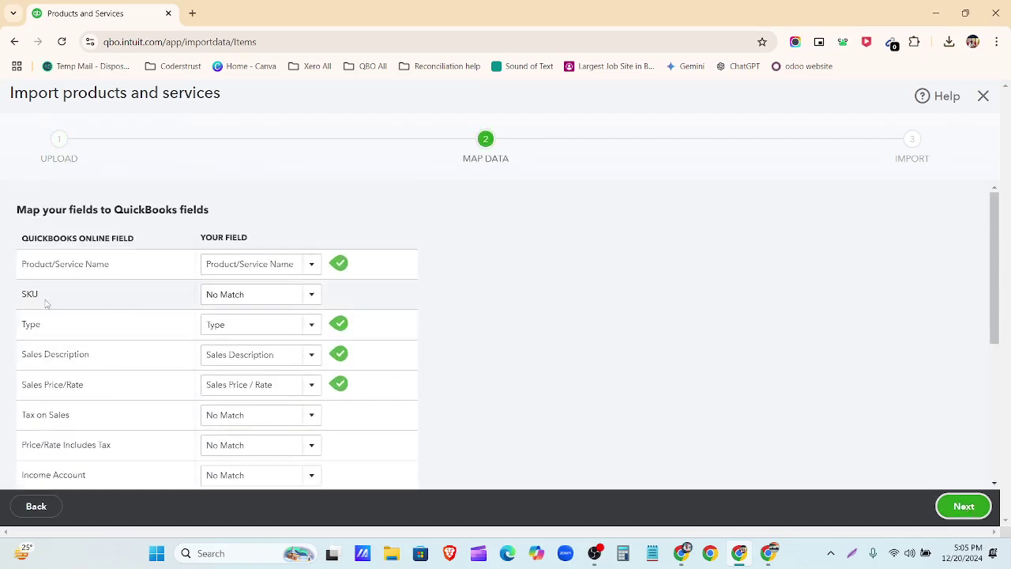
drag(44, 294, 4, 294)
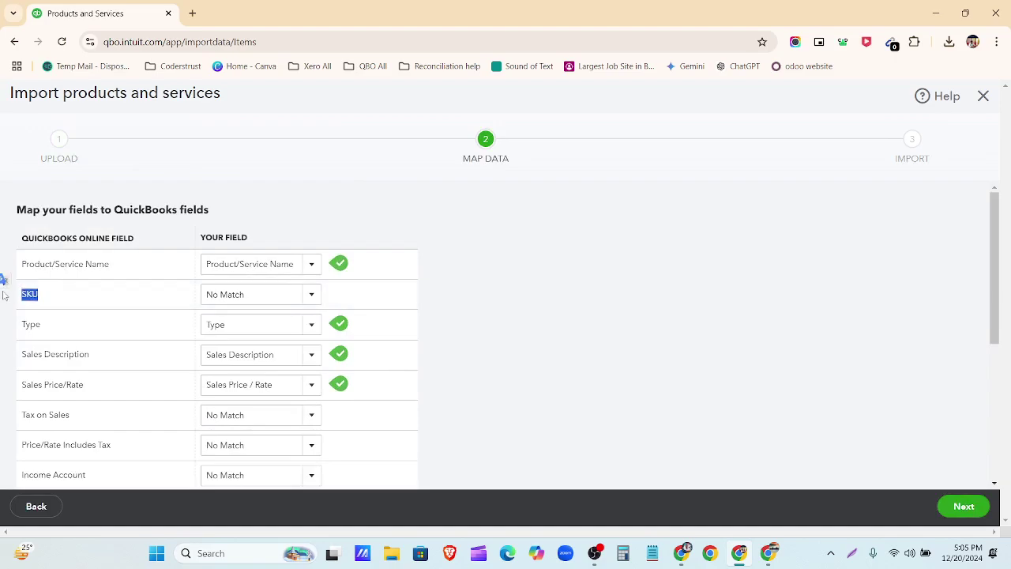
click(474, 308)
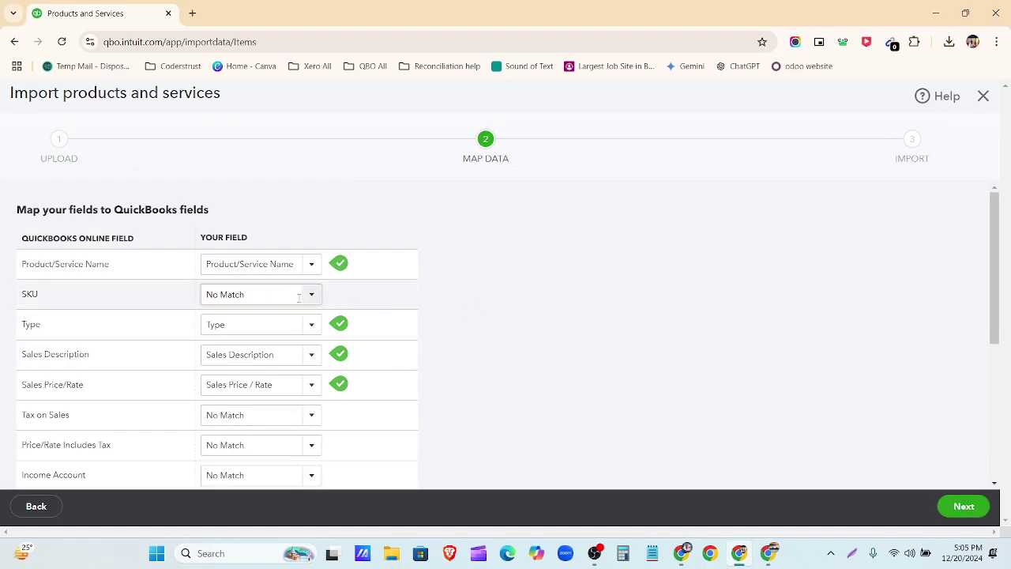
scroll(350, 295, down, 4)
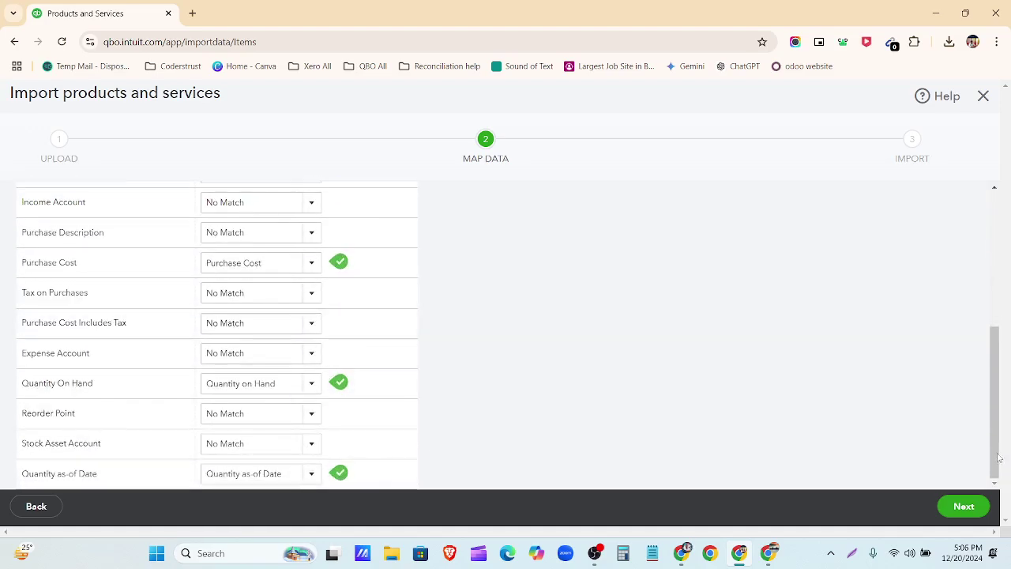
click(963, 507)
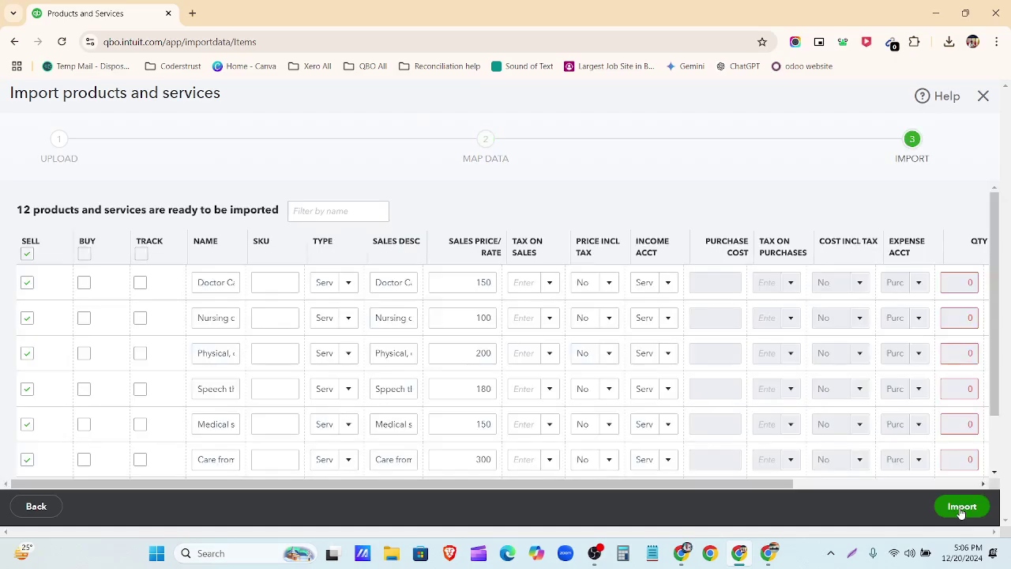
click(962, 508)
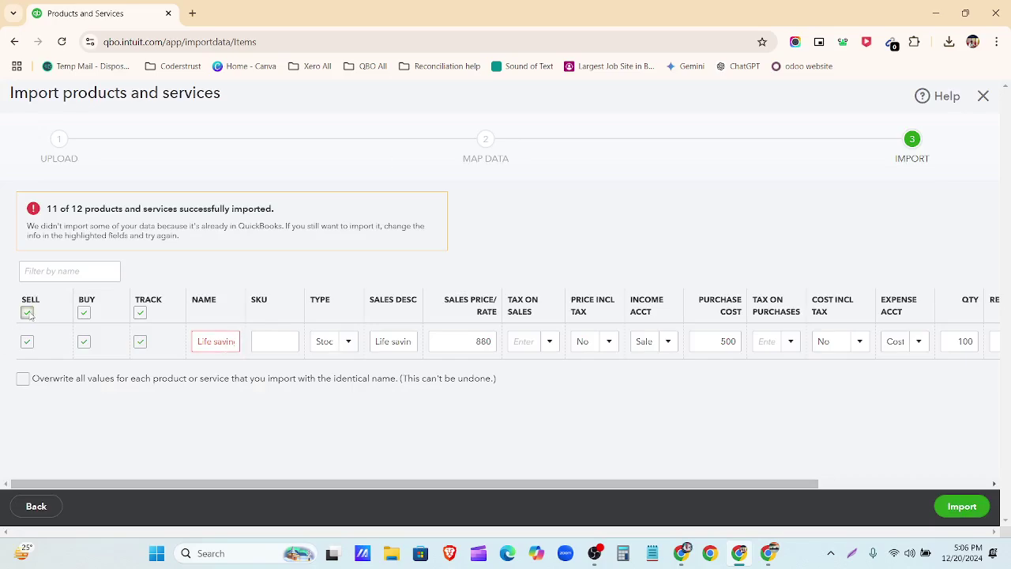
Step: Close the import without overwriting the existing Life saving equipment item and return to the products list
click(954, 507)
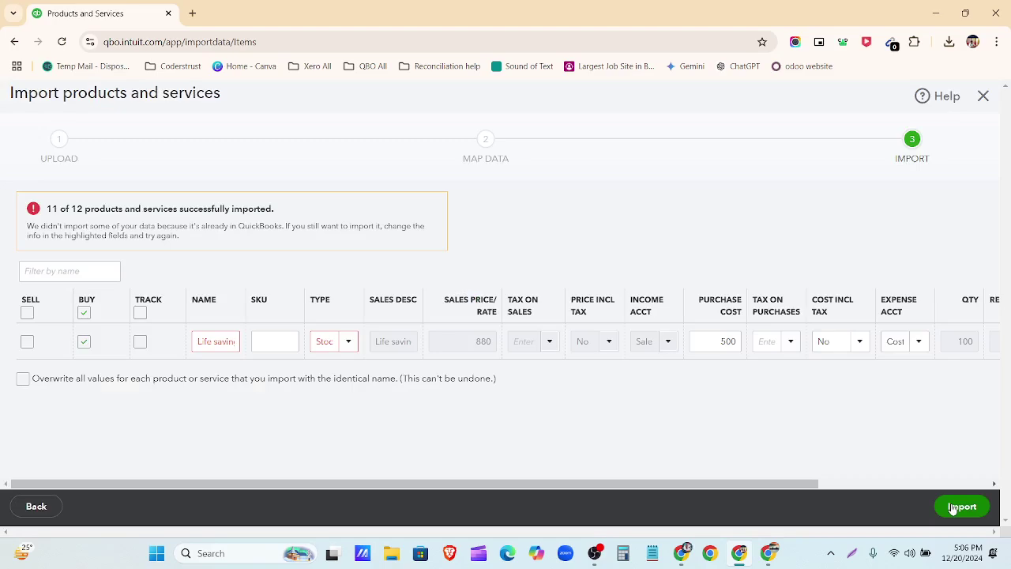
click(985, 96)
click(584, 342)
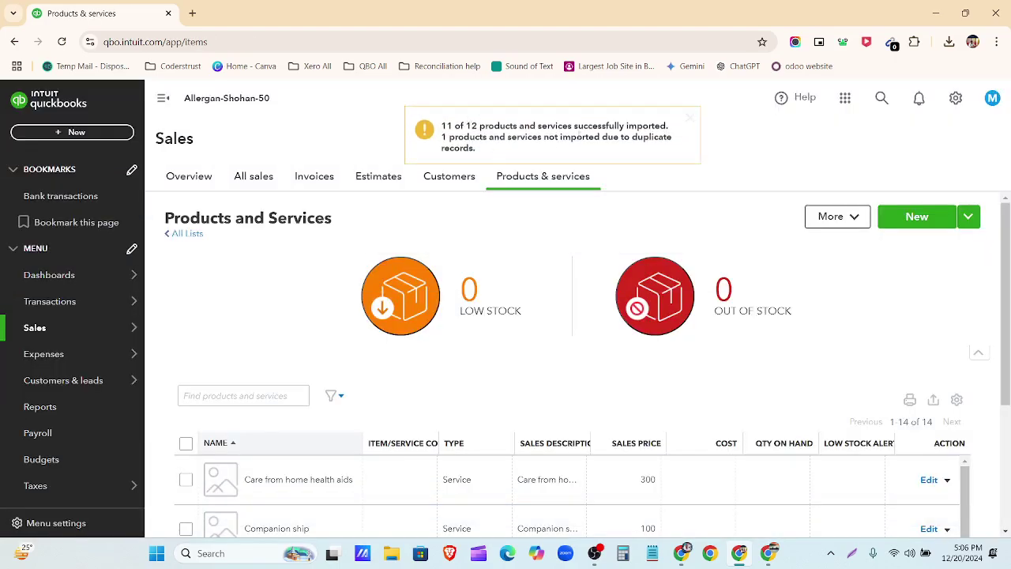
Step: Collapse the navigation menu and examine the imported items' types, sales prices, costs and quantities on hand
scroll(400, 322, down, 6)
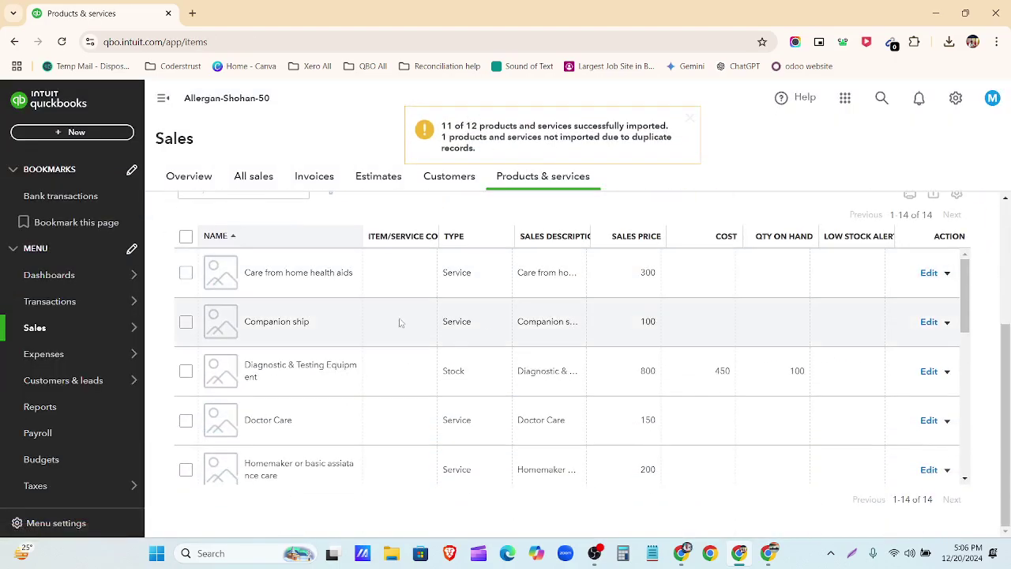
scroll(390, 395, up, 2)
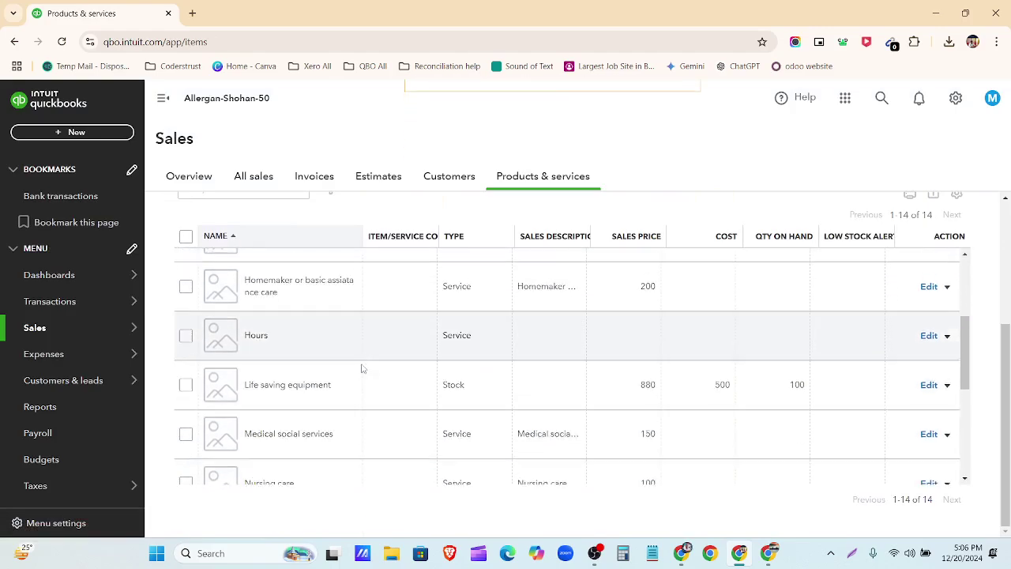
scroll(556, 379, up, 4)
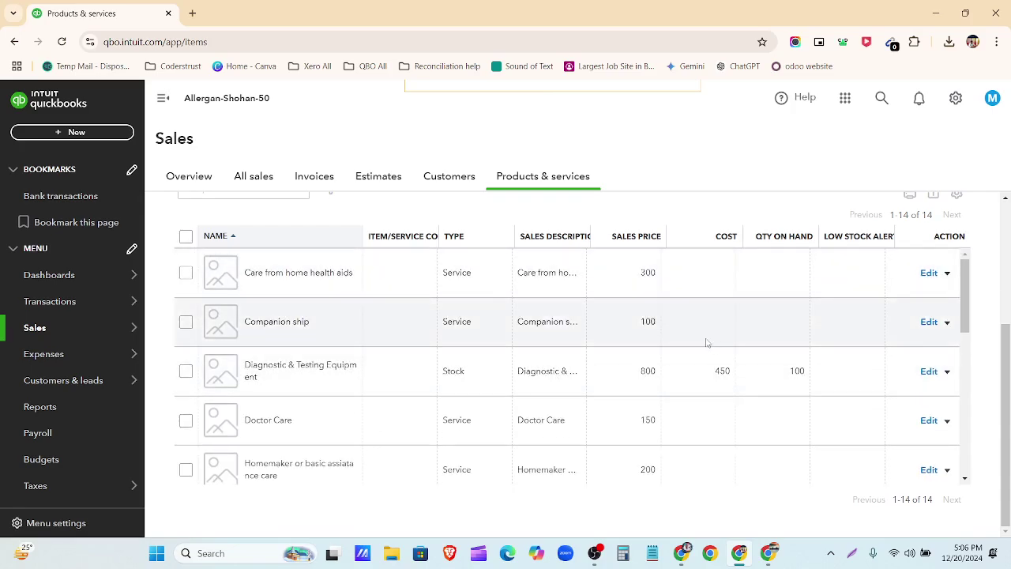
click(163, 98)
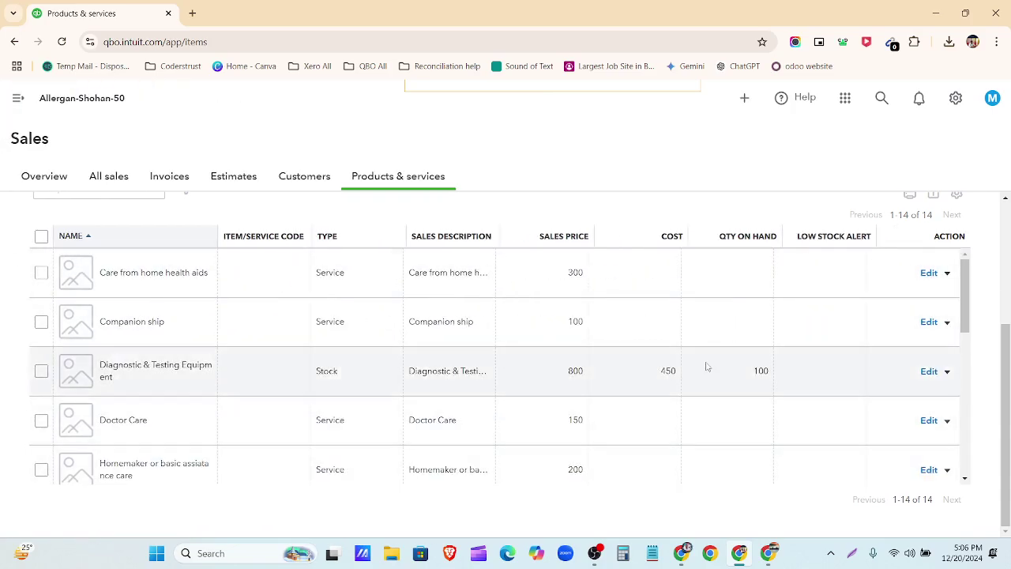
scroll(770, 382, down, 5)
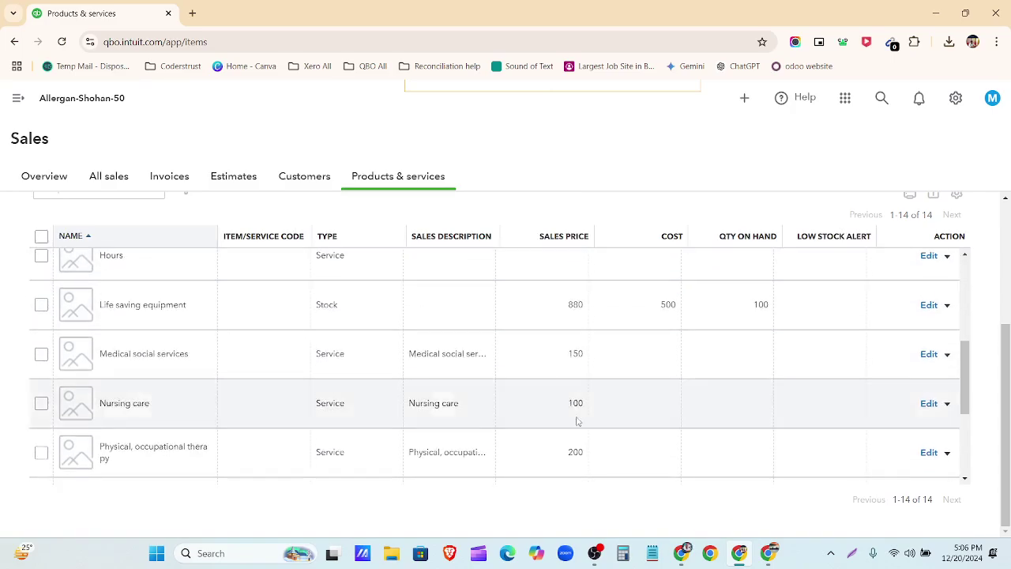
scroll(529, 411, down, 4)
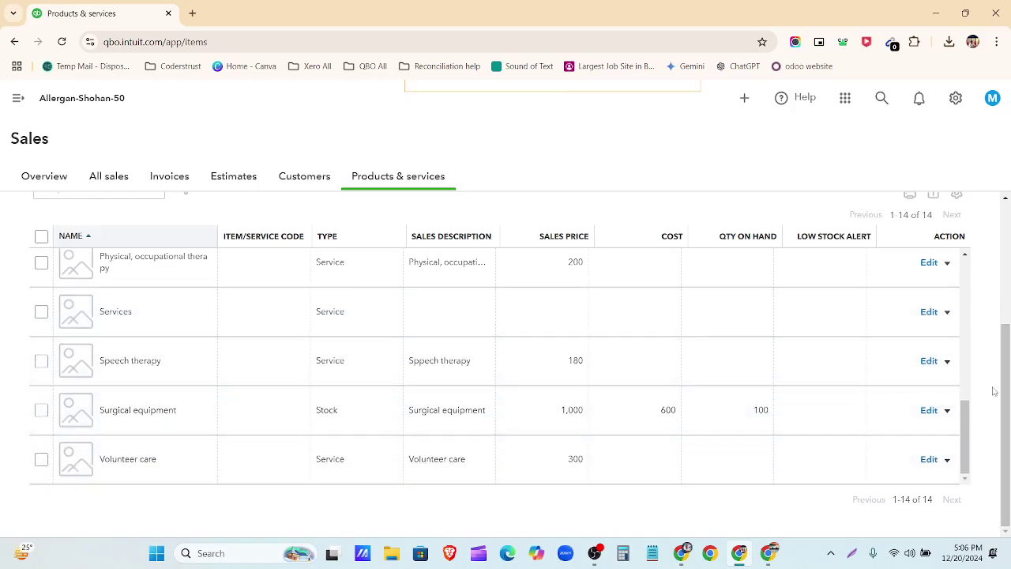
Step: Try displaying the Income account column and the Expense account column in the products list
scroll(995, 379, up, 3)
scroll(959, 416, down, 2)
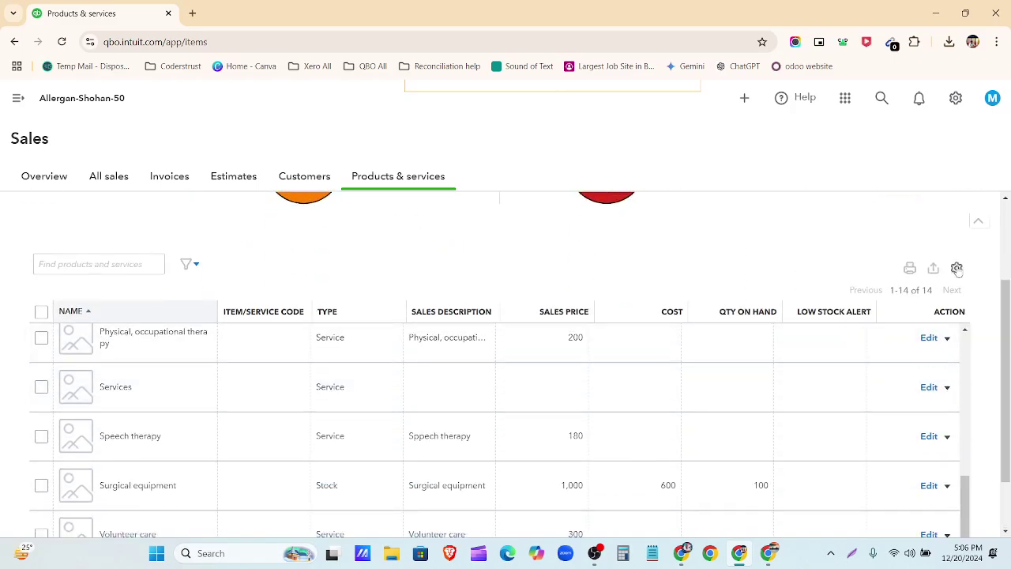
click(957, 269)
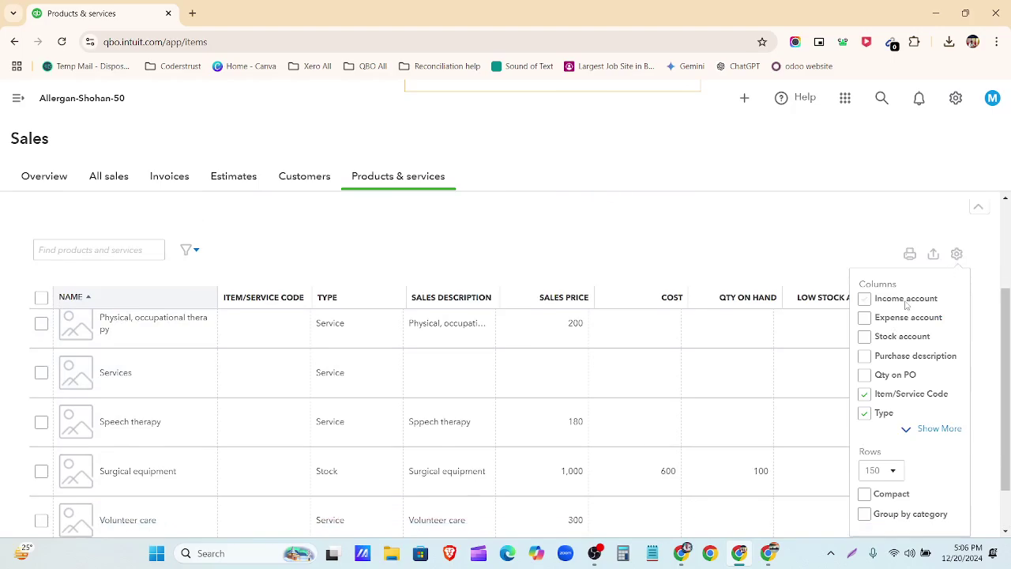
click(865, 300)
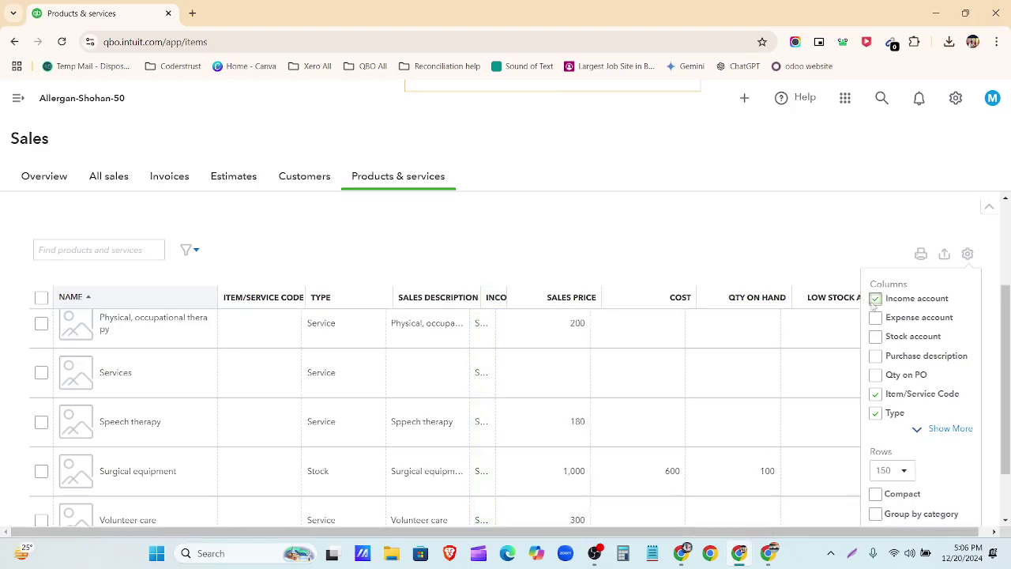
click(874, 302)
click(881, 318)
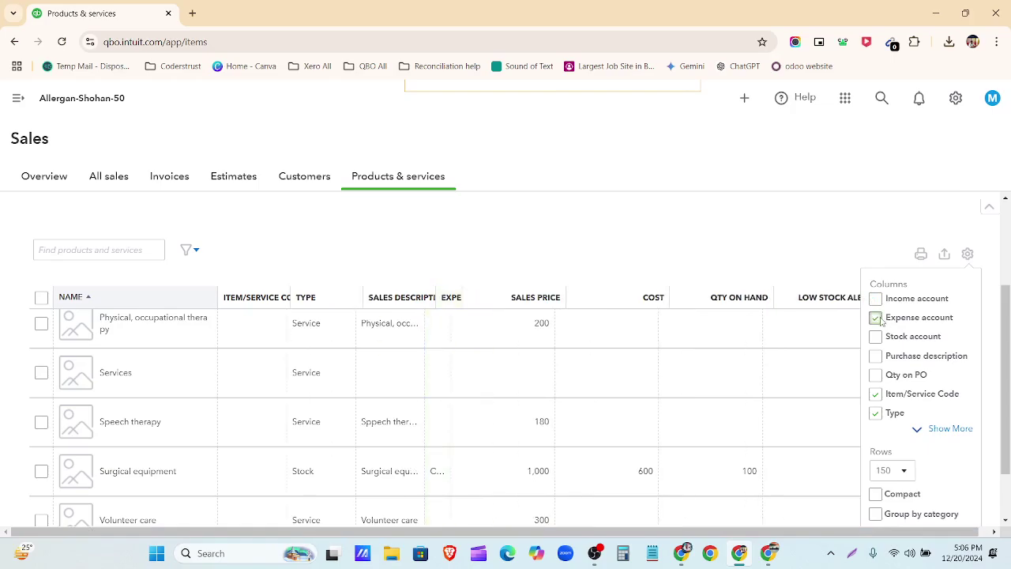
click(880, 319)
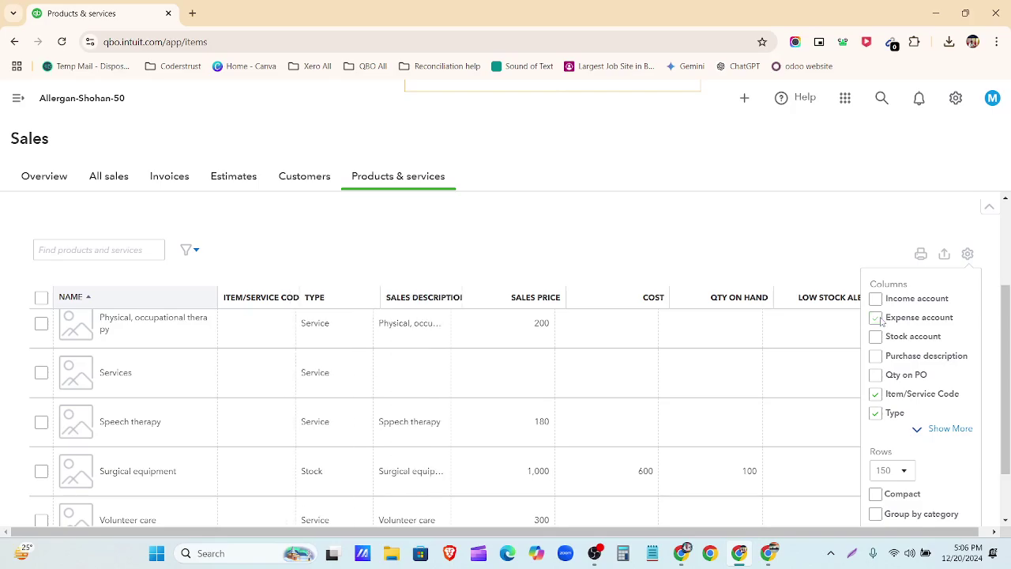
Step: Expand the column choices in the list settings to view all available columns
scroll(881, 324, down, 2)
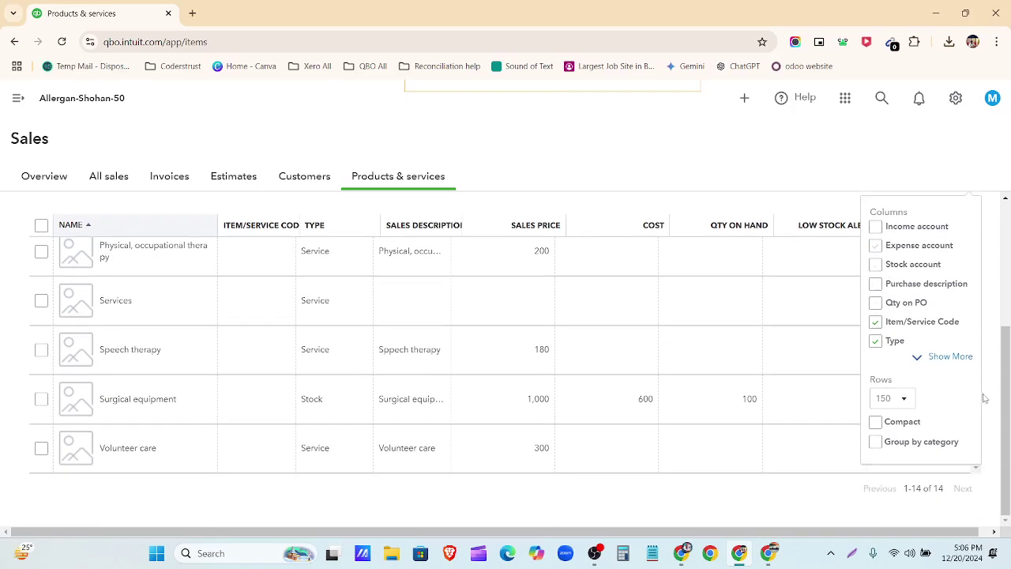
click(951, 356)
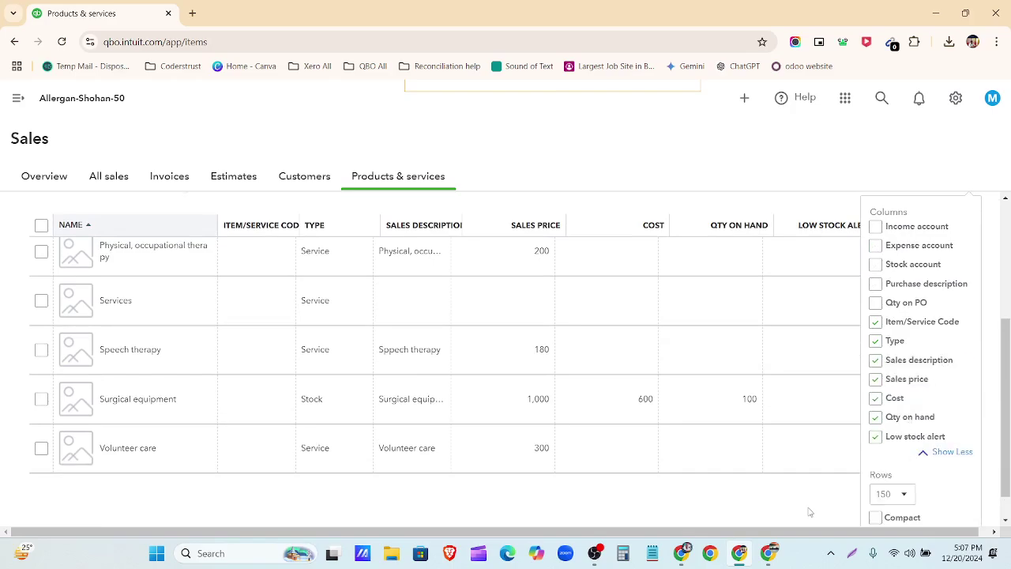
scroll(810, 509, up, 3)
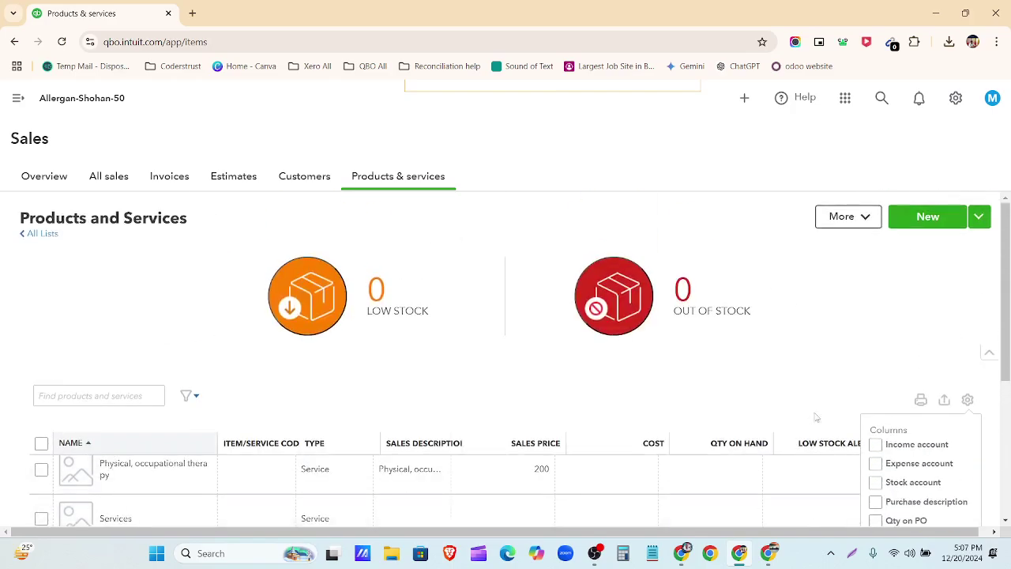
Step: Close the list settings, preview the products and services list for printing, and return to the list without printing
click(967, 400)
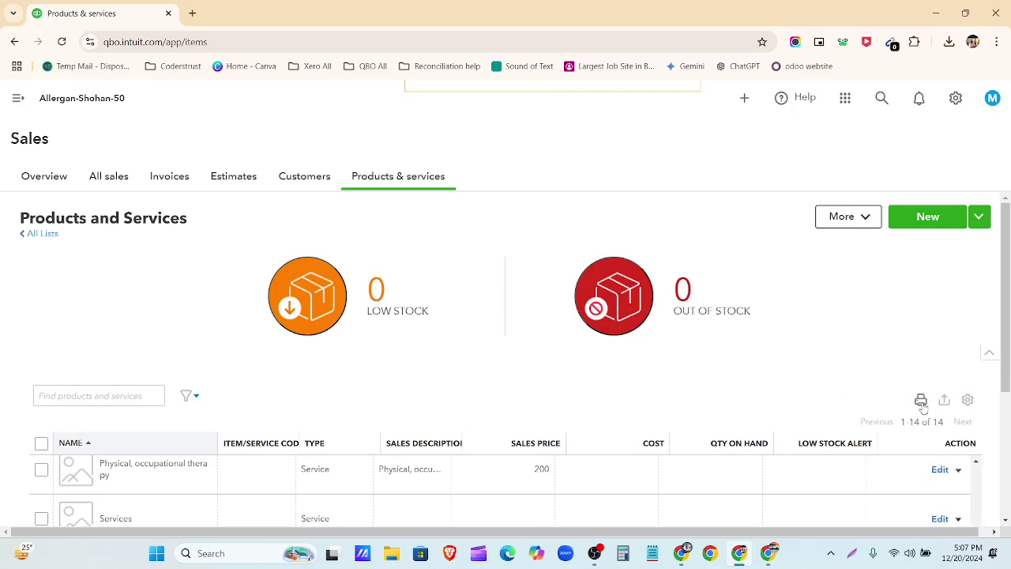
click(921, 401)
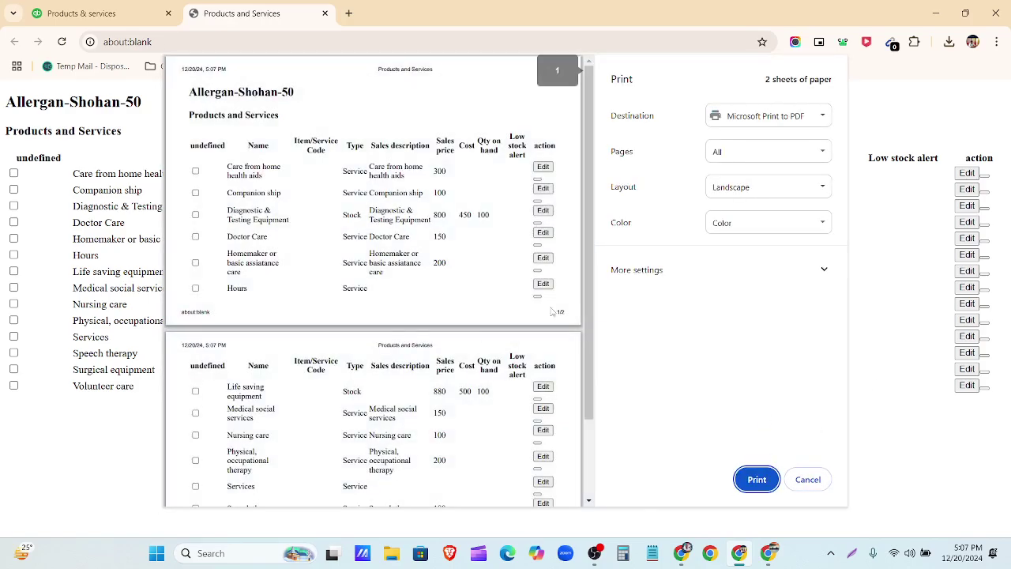
click(808, 479)
click(82, 14)
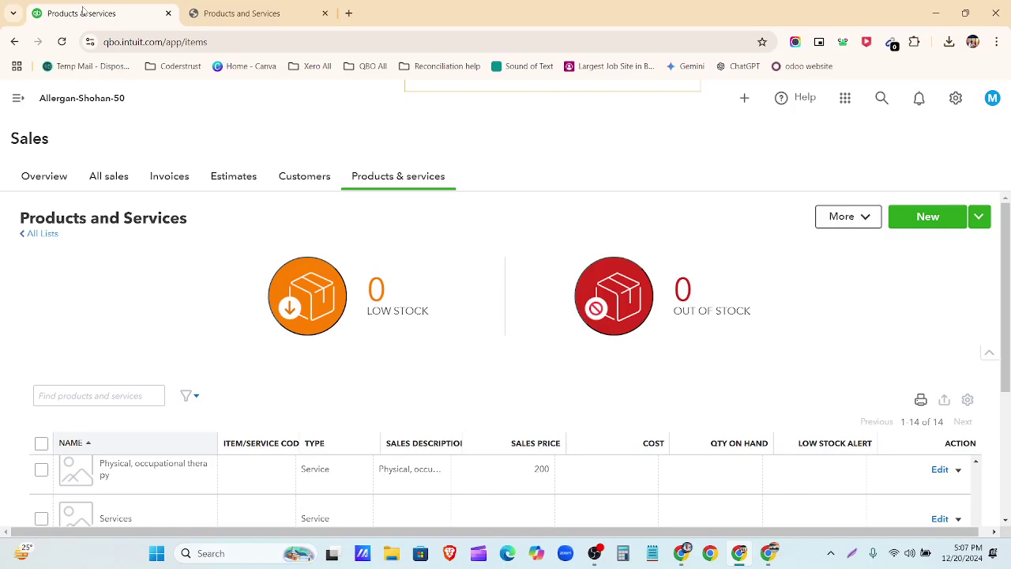
Step: View the additional actions offered for the Surgical equipment item in the products list
scroll(246, 248, down, 1)
scroll(247, 248, down, 3)
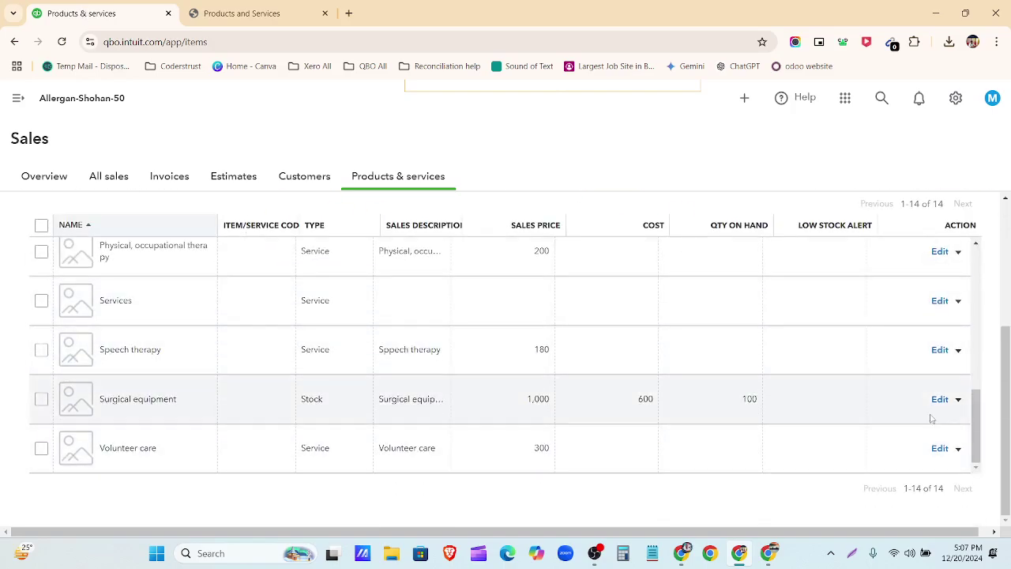
click(958, 400)
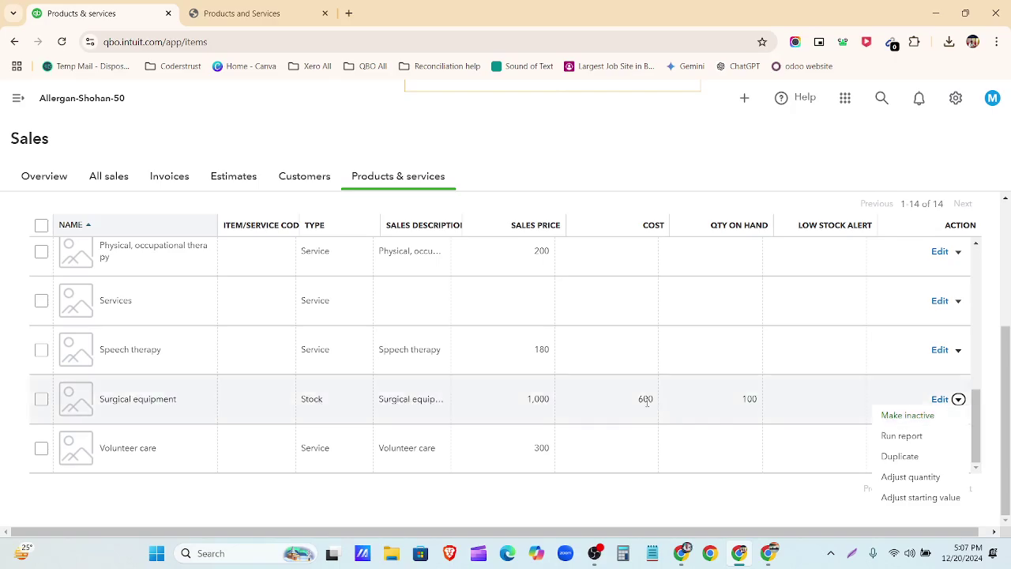
click(633, 510)
scroll(713, 480, up, 3)
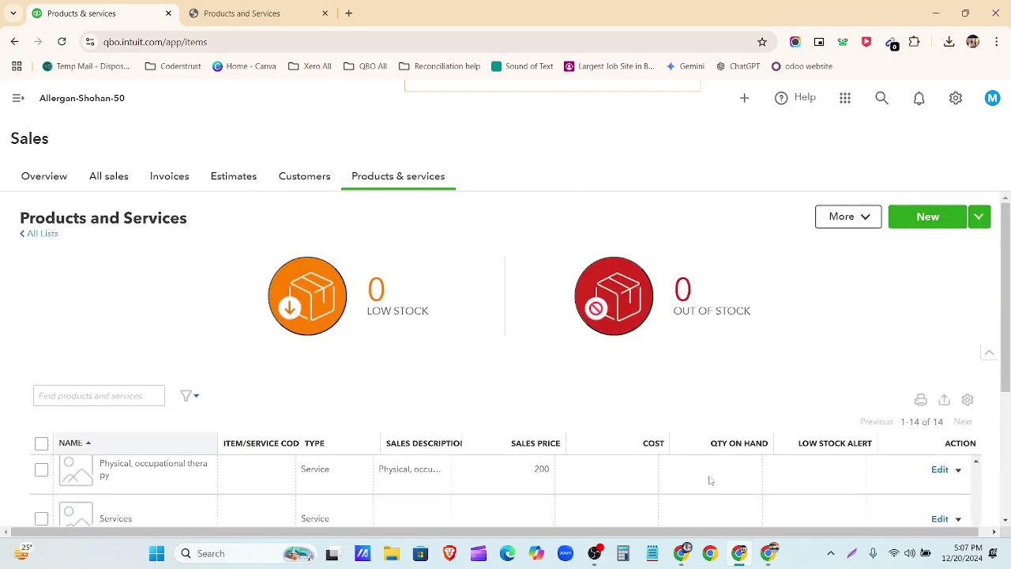
Step: Reload the products list with the navigation menu expanded and close the leftover print tab
click(17, 98)
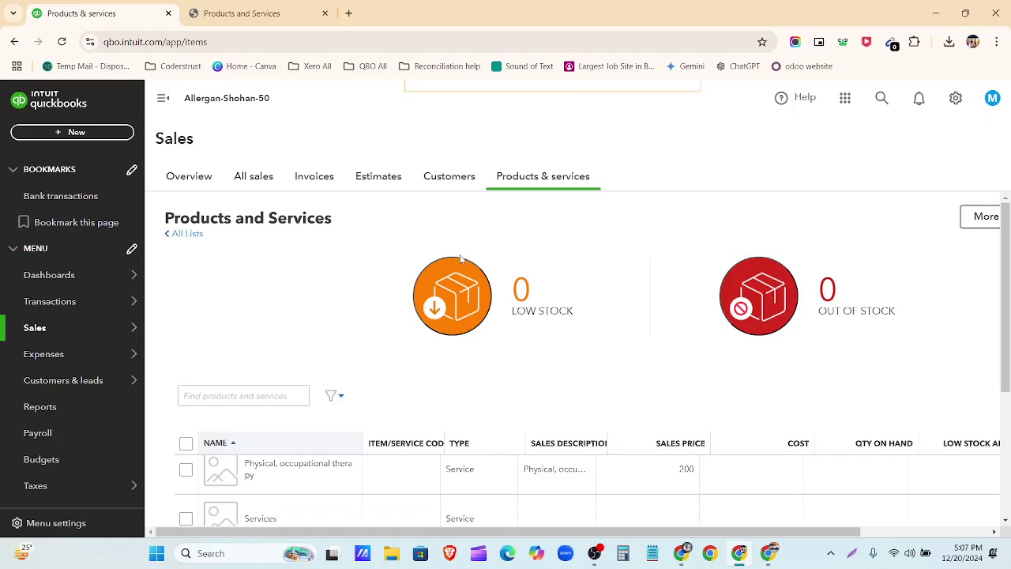
click(63, 41)
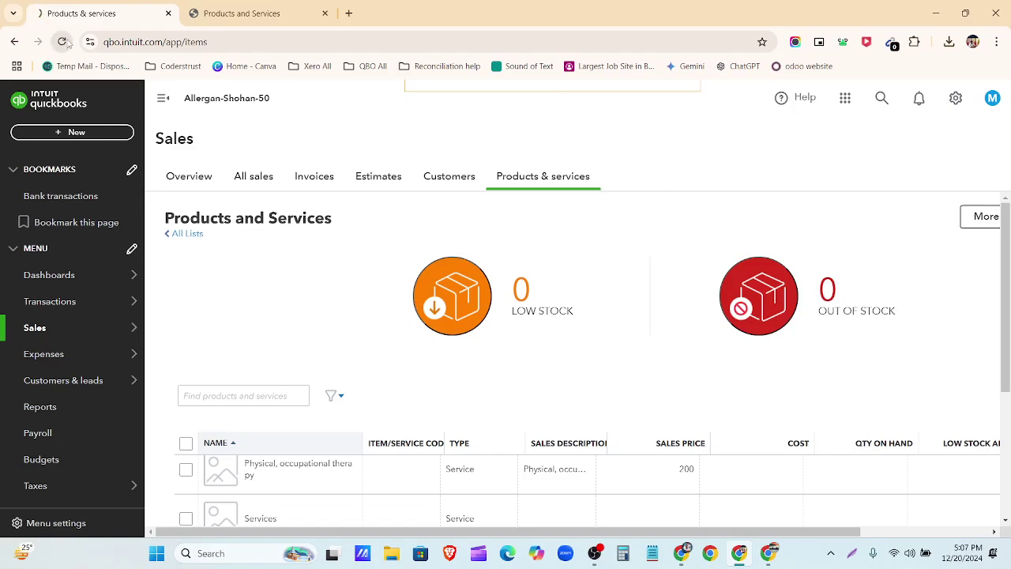
click(324, 13)
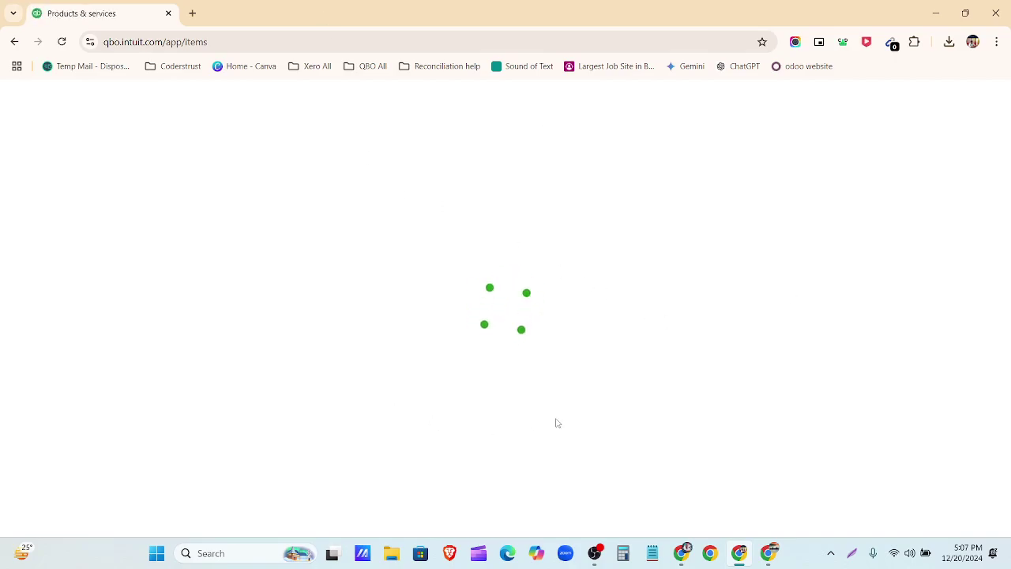
scroll(684, 366, down, 2)
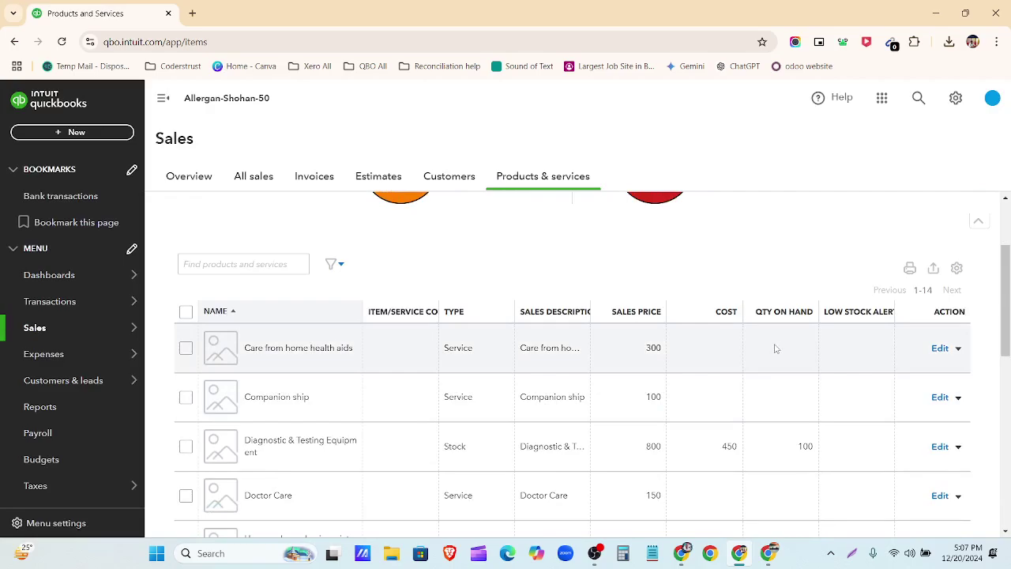
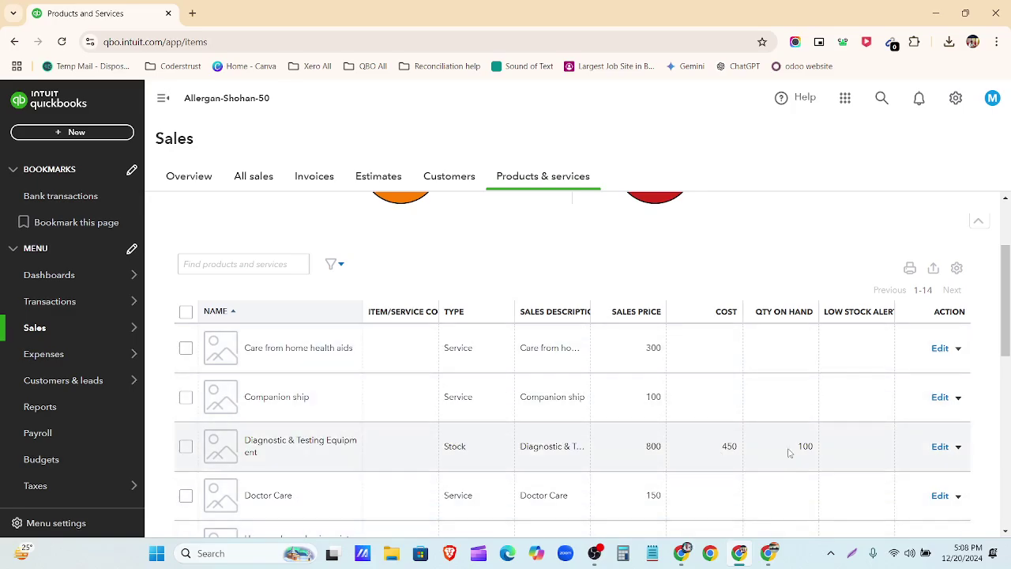
Step: Open the Diagnostic & Testing Equipment item for editing and review its name, category, quantity on hand and reorder point
scroll(961, 448, down, 1)
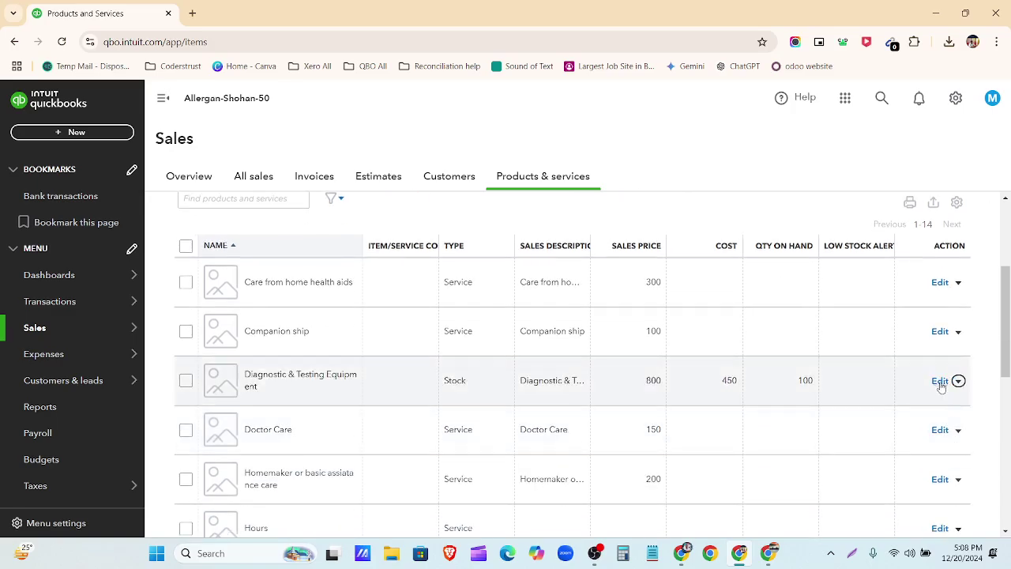
click(940, 381)
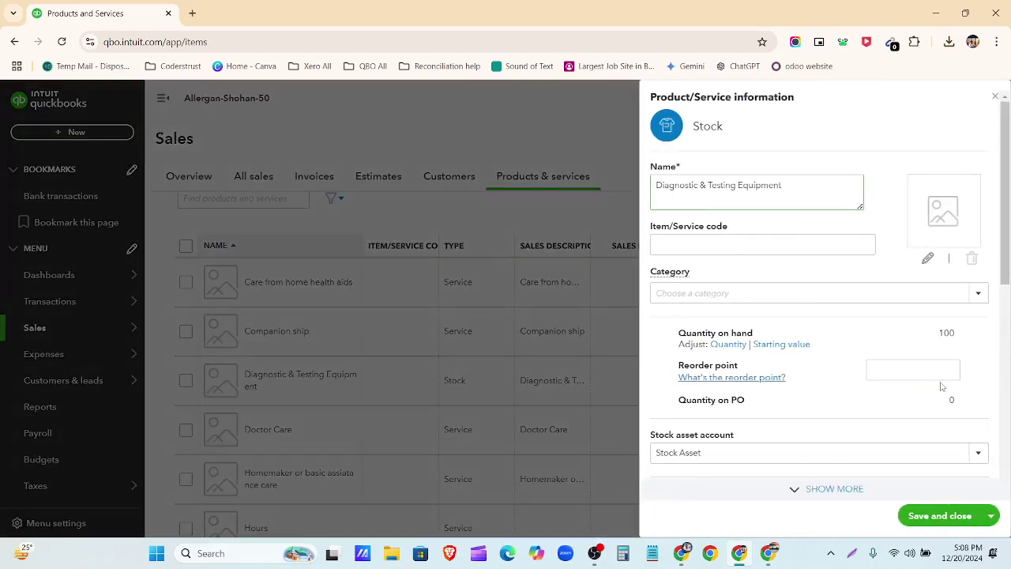
scroll(794, 309, down, 1)
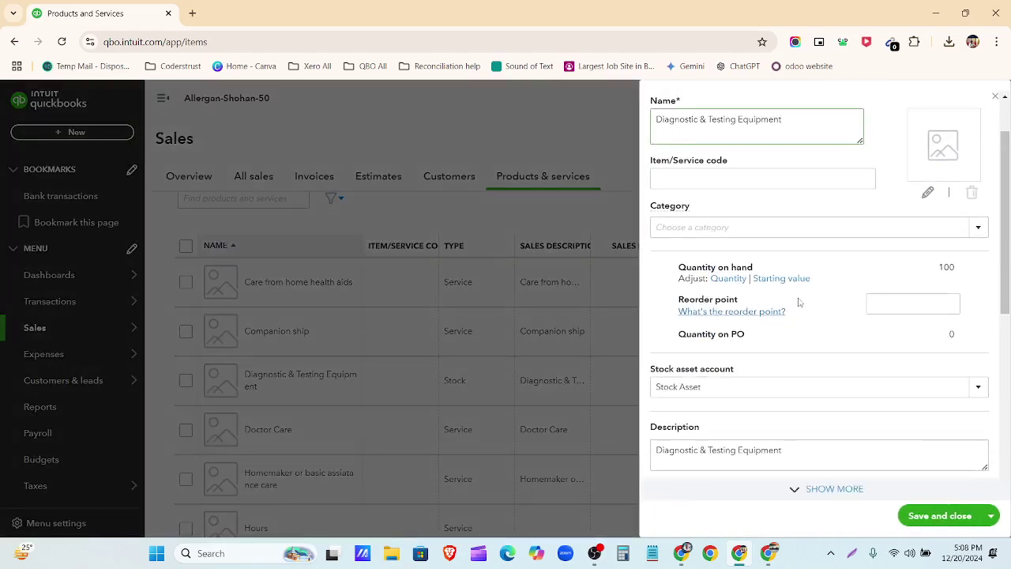
mouse_move(935, 271)
mouse_down()
mouse_move(970, 271)
mouse_move(927, 277)
mouse_move(951, 271)
mouse_up()
click(937, 274)
click(780, 129)
triple_click(781, 129)
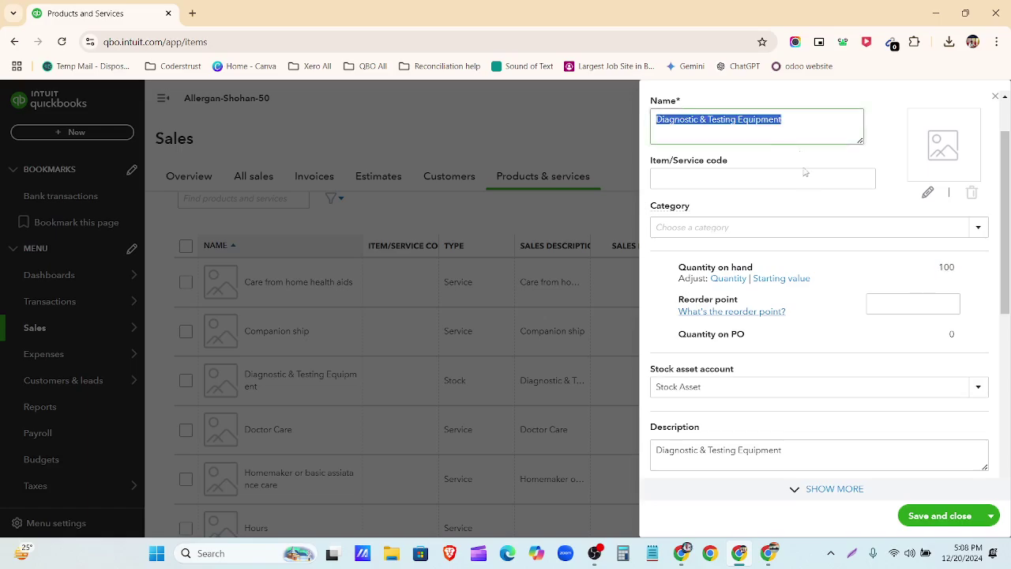
click(806, 176)
click(943, 226)
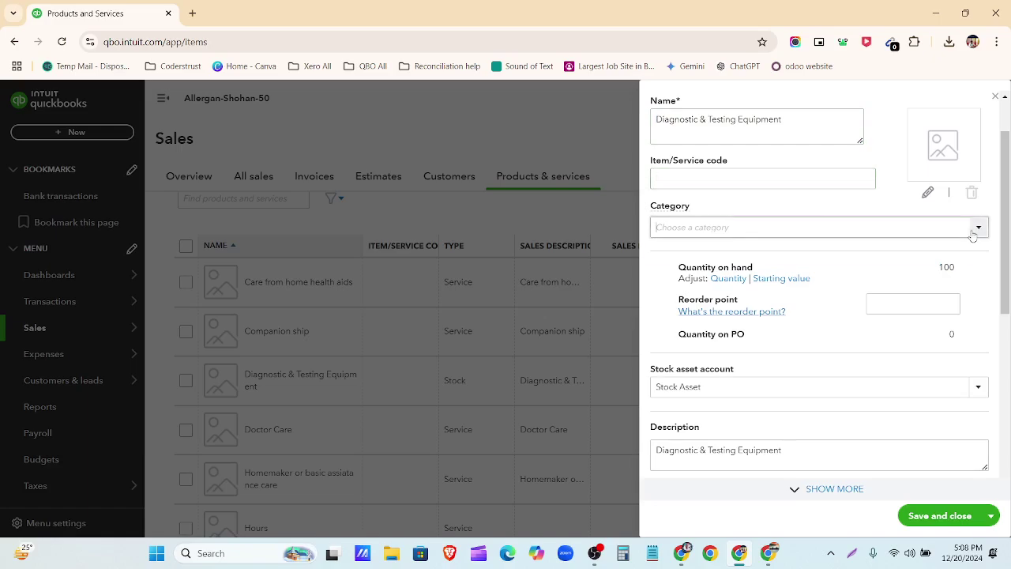
click(949, 307)
Step: Check the item's sales price and the income accounts available for it
scroll(952, 325, down, 3)
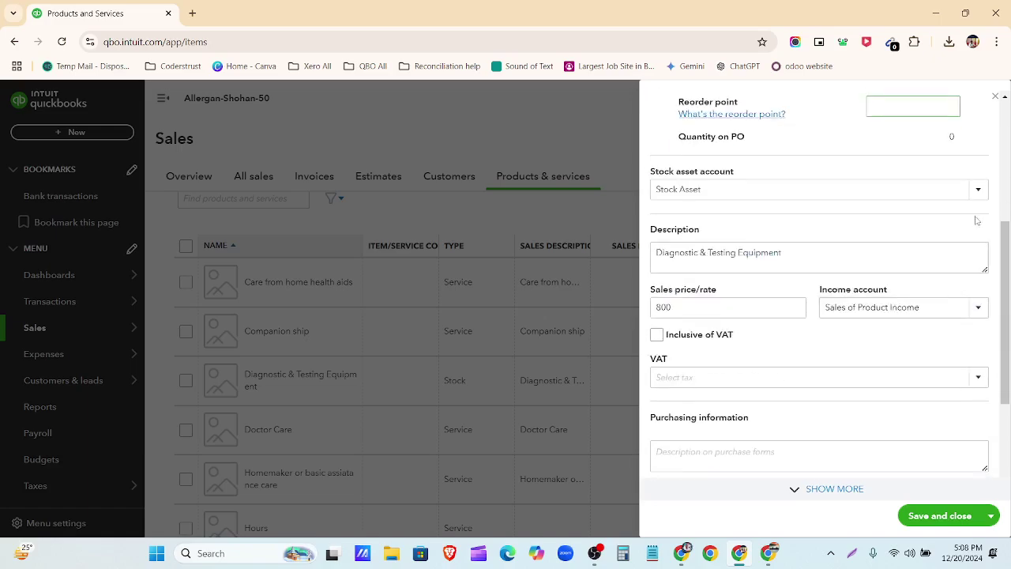
key(Tab)
click(759, 311)
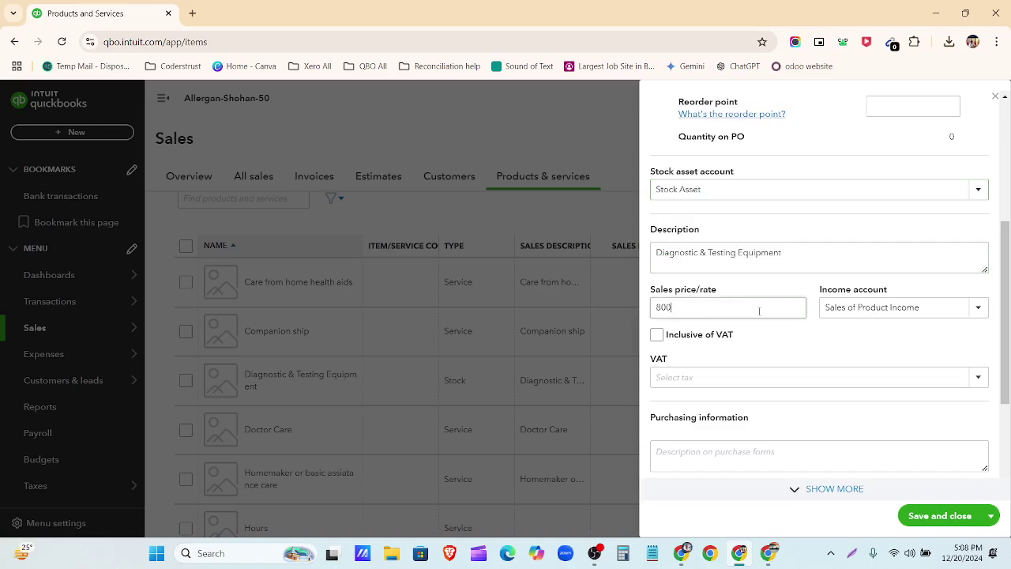
click(979, 310)
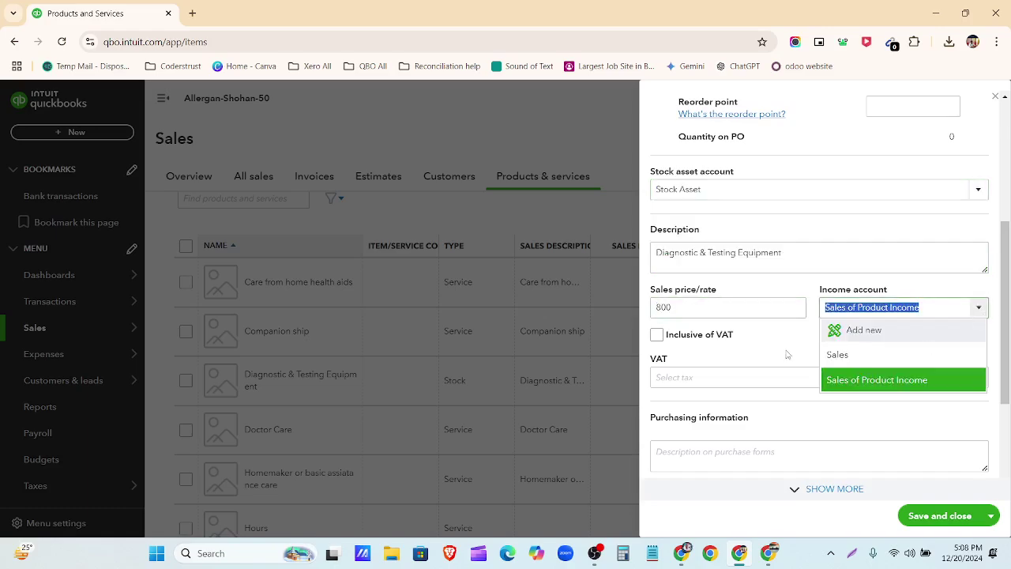
click(785, 355)
Step: Check the item's purchase cost and the expense accounts available for it
scroll(767, 375, down, 2)
click(758, 333)
double_click(757, 333)
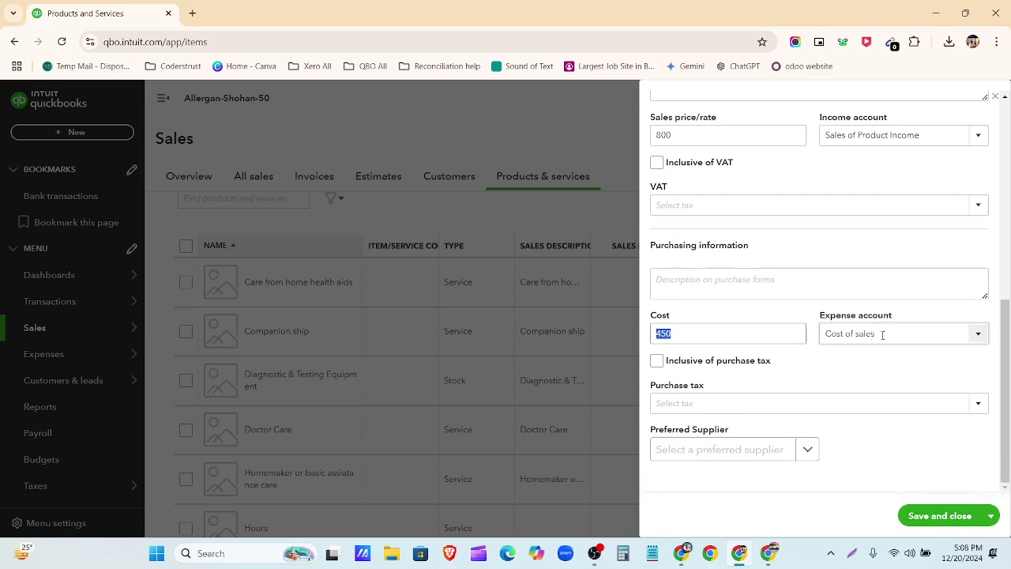
click(979, 334)
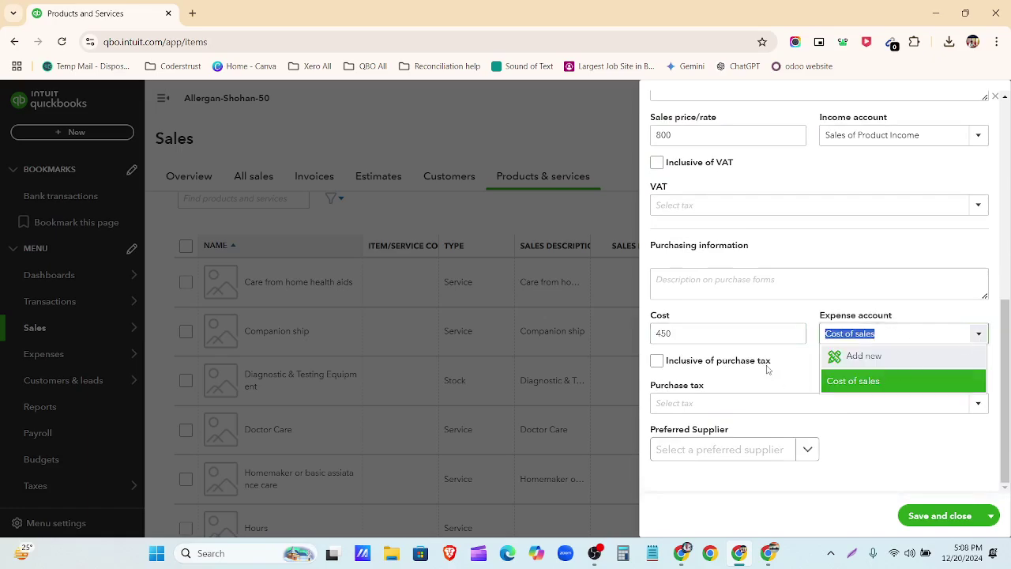
click(793, 367)
Step: Recheck the Diagnostic & Testing Equipment record from the quantity on hand through the preferred supplier
scroll(790, 366, up, 5)
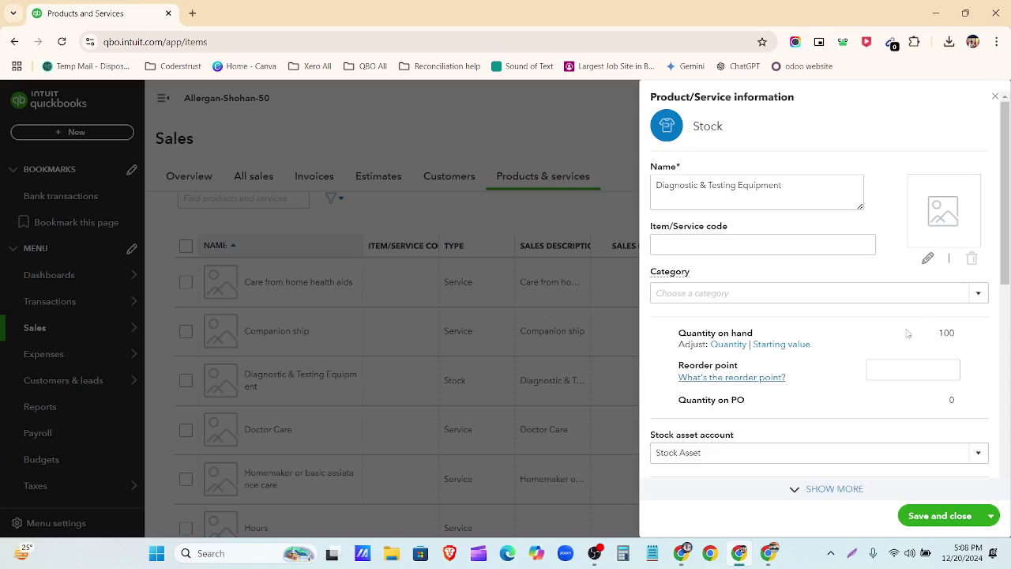
drag(968, 336, 926, 340)
click(838, 402)
scroll(837, 399, down, 3)
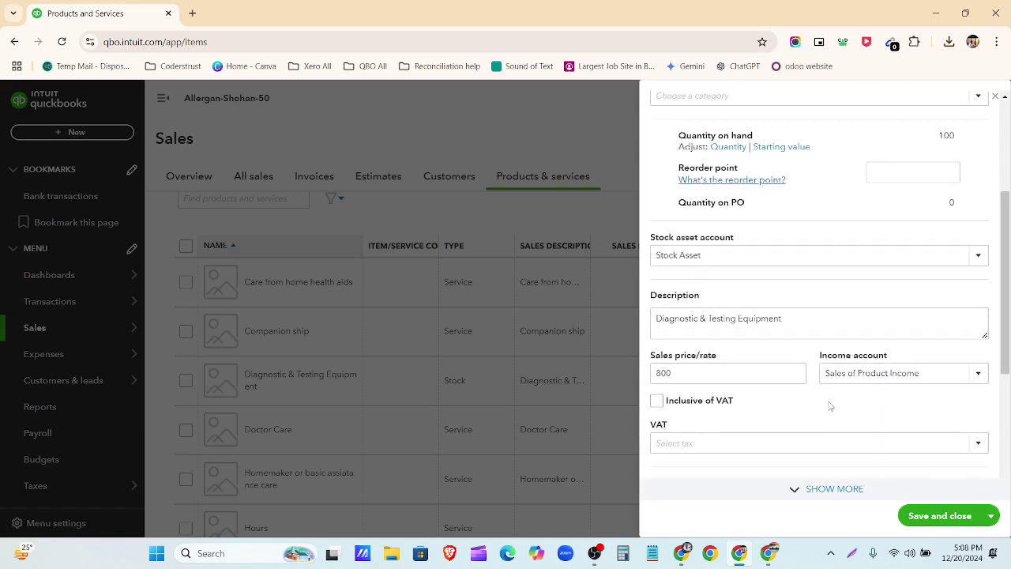
scroll(830, 410, down, 2)
scroll(822, 433, down, 1)
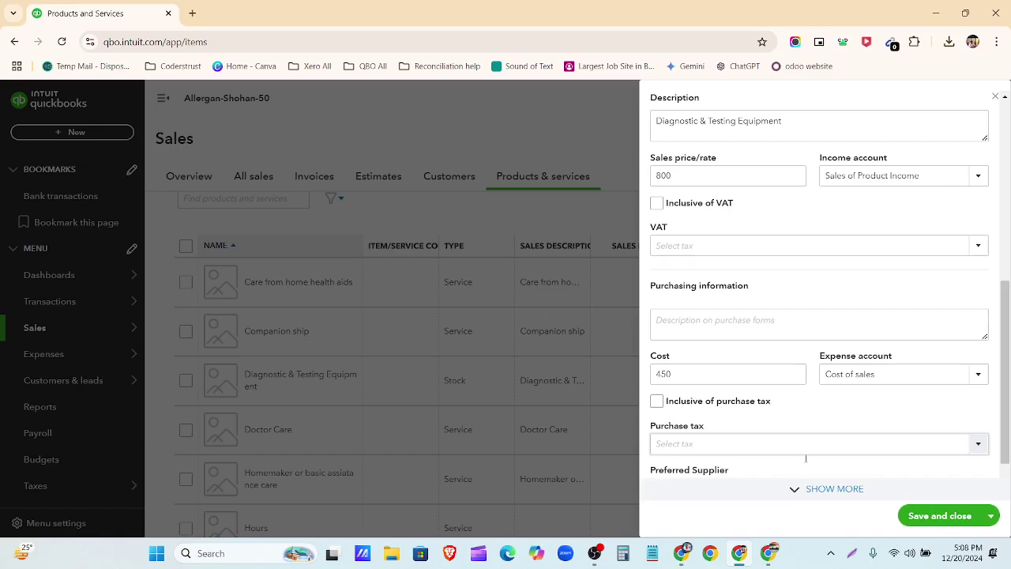
scroll(808, 451, down, 1)
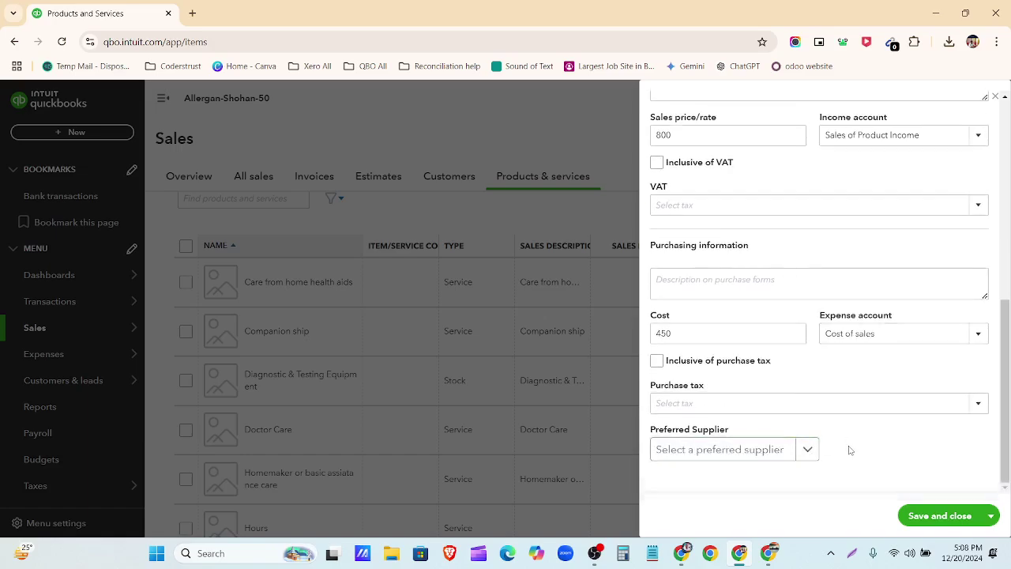
scroll(848, 447, up, 3)
scroll(822, 435, up, 1)
scroll(805, 427, up, 2)
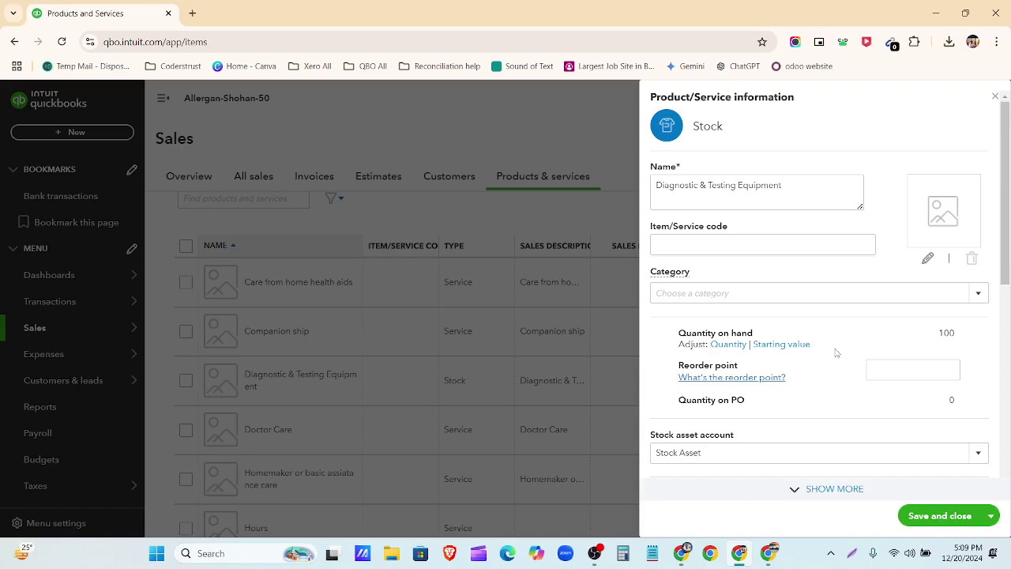
Step: Open the stock starting value form for Diagnostic & Testing Equipment from its quantity on hand adjustment options
double_click(948, 332)
click(830, 350)
click(774, 346)
click(638, 346)
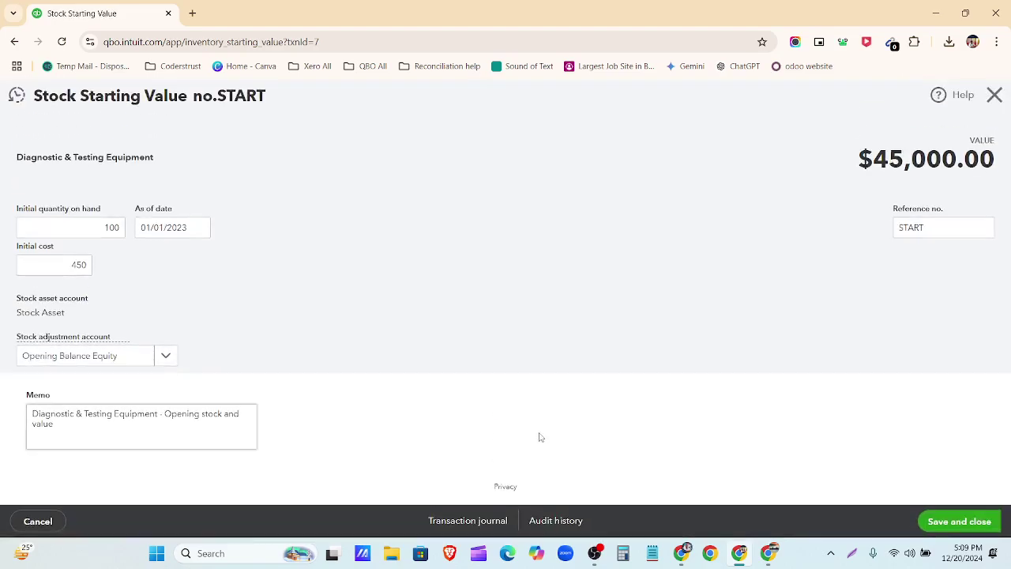
Step: Try clearing the initial quantity on hand in the starting value form, and leave the form without saving
double_click(121, 228)
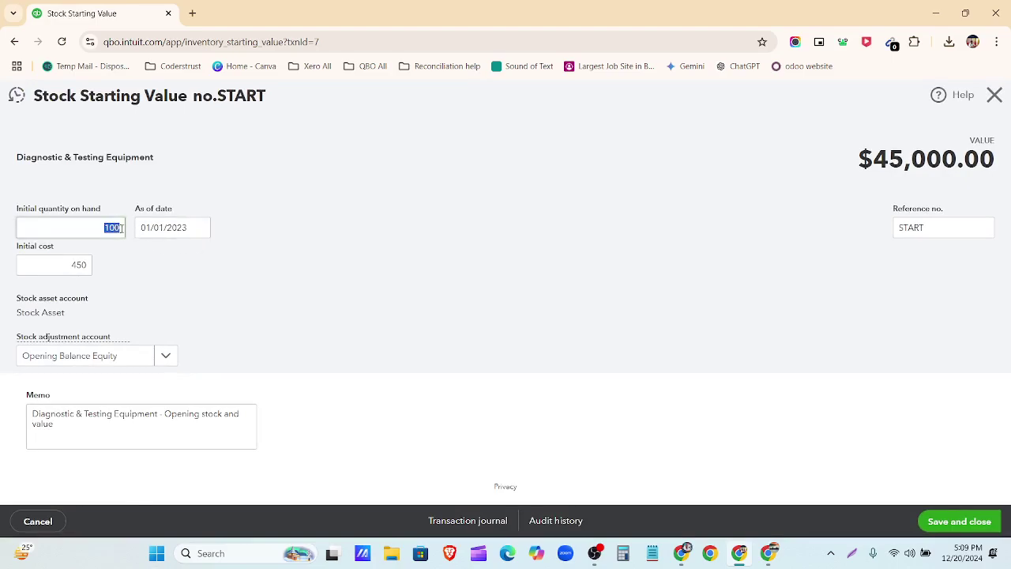
key(BackSpace)
click(199, 227)
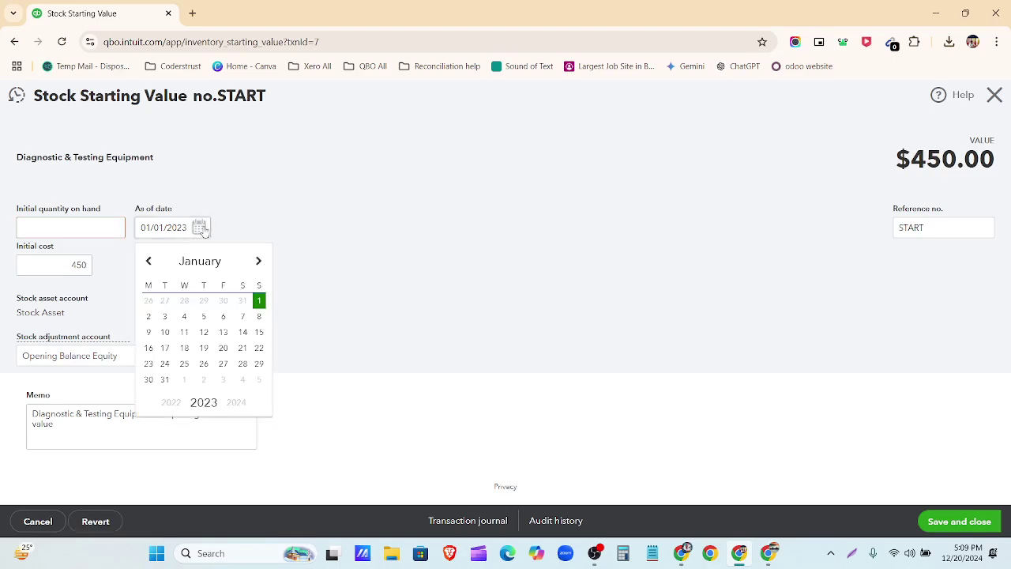
click(596, 260)
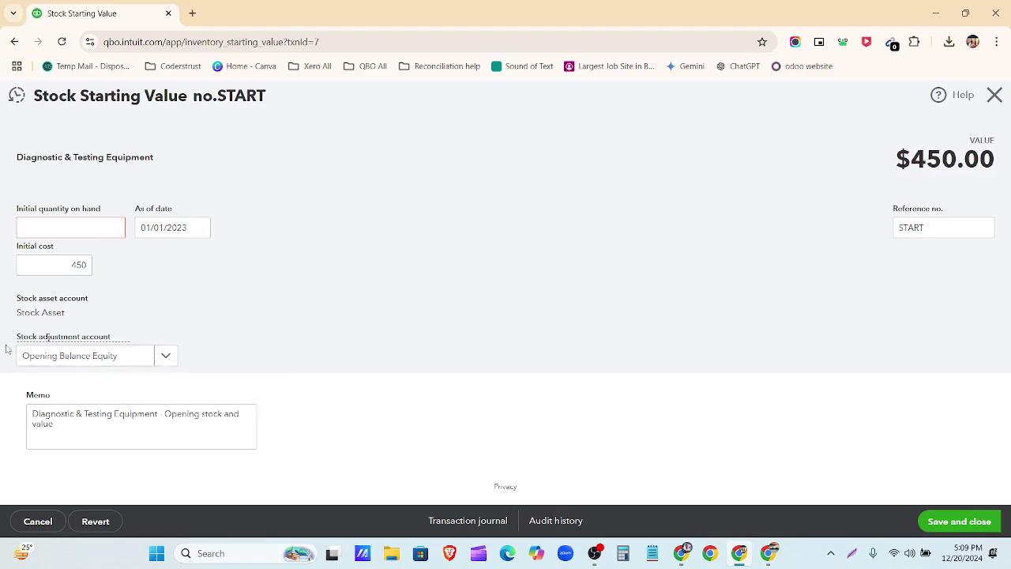
mouse_move(35, 343)
click(996, 96)
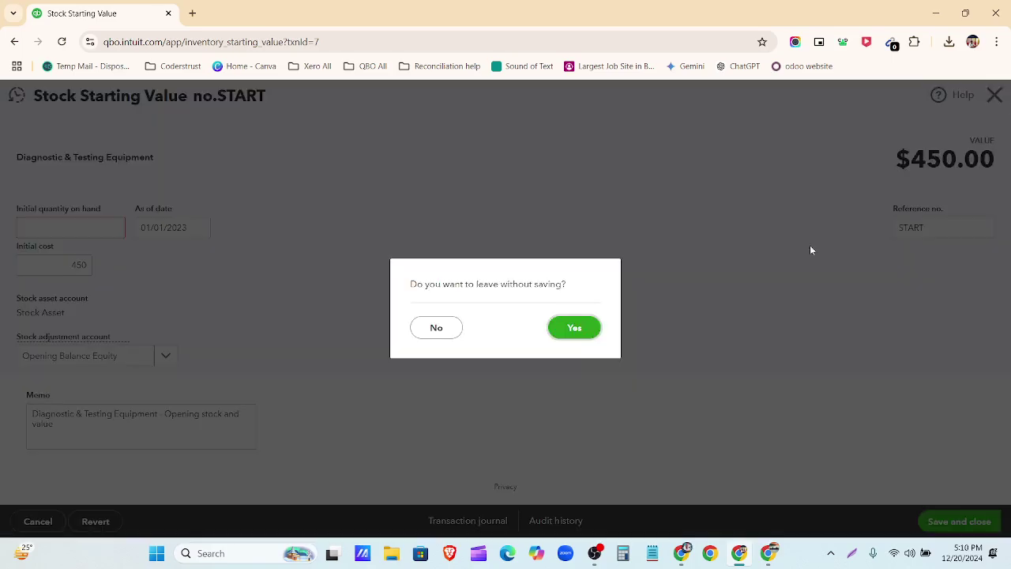
click(590, 329)
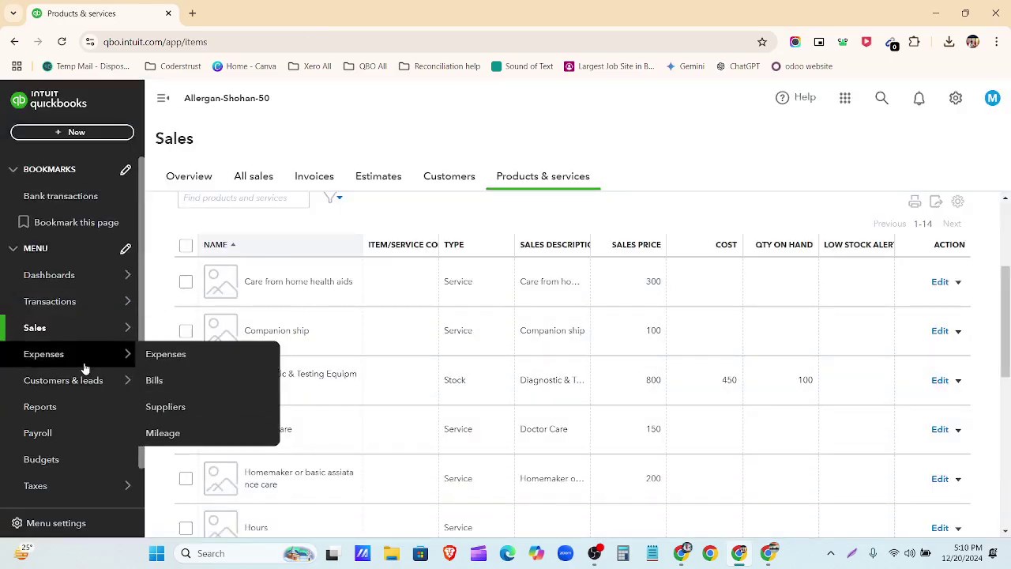
Step: Duplicate the products list browser tab and open the chart of accounts in the copy
right_click(66, 17)
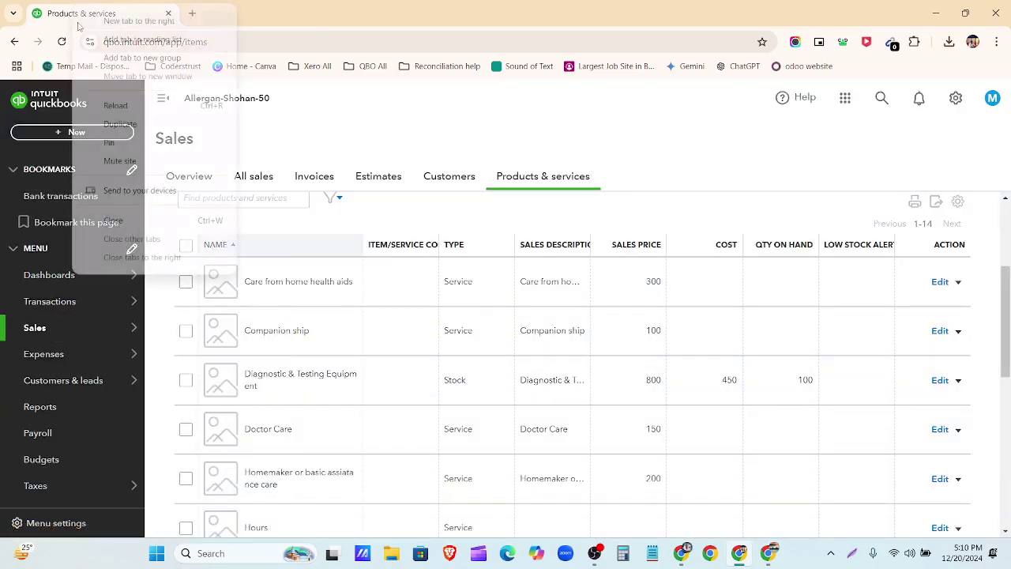
click(123, 122)
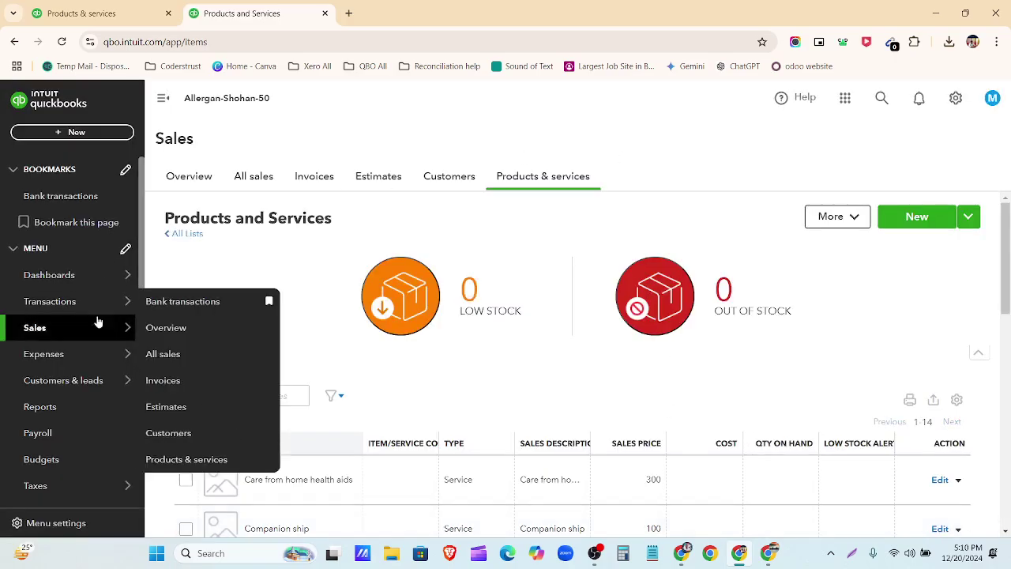
click(88, 314)
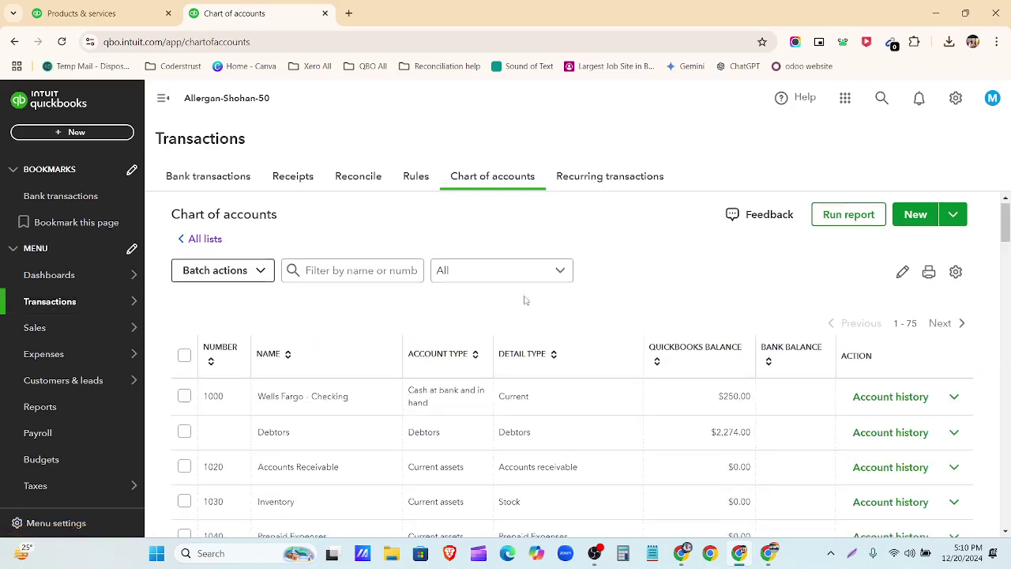
Step: Open the Wells Fargo – Checking account for editing, examine its details and balance, and close it without changes
scroll(392, 415, down, 1)
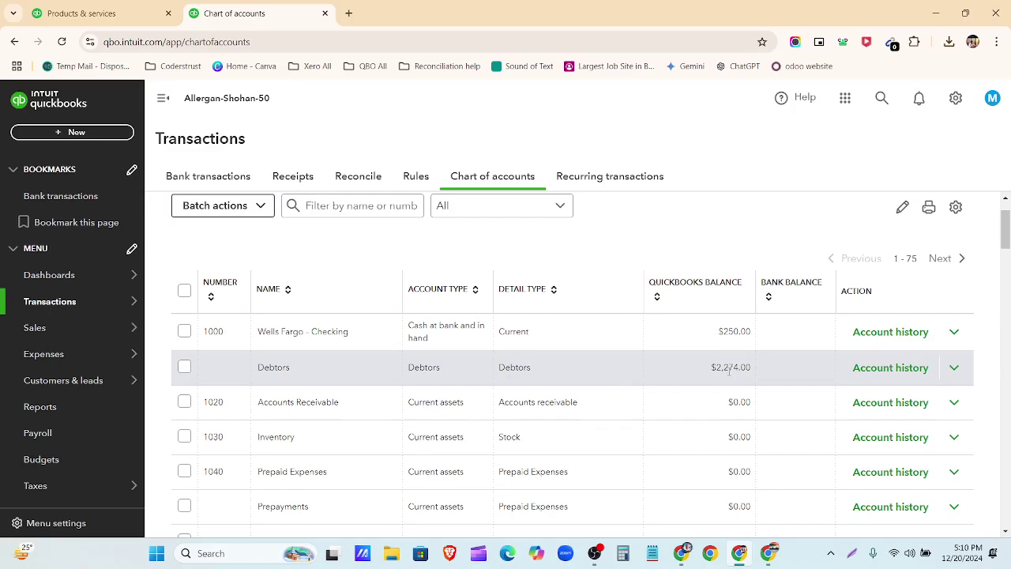
click(955, 336)
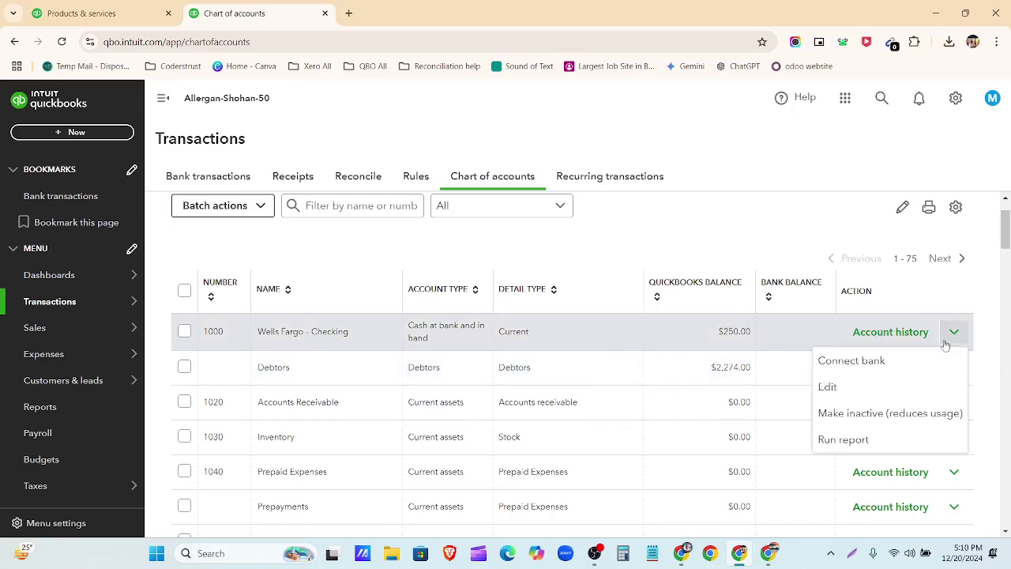
click(885, 388)
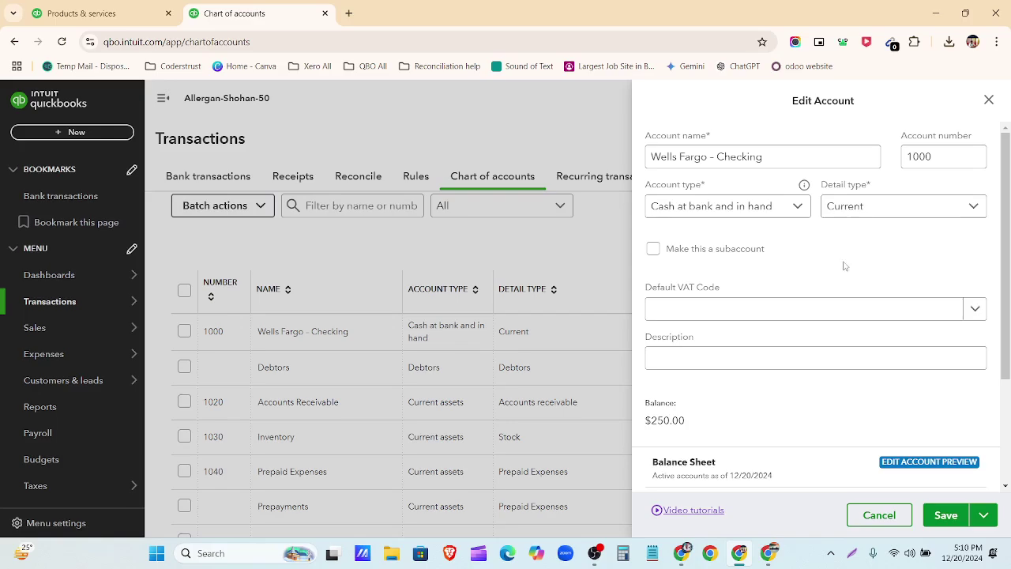
scroll(837, 273, down, 2)
drag(702, 293, 634, 295)
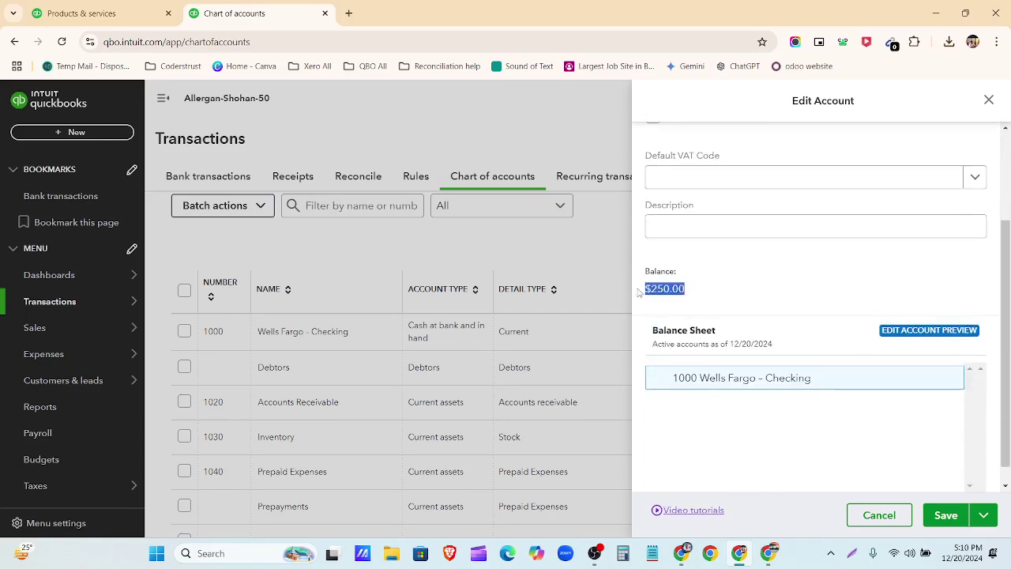
click(728, 289)
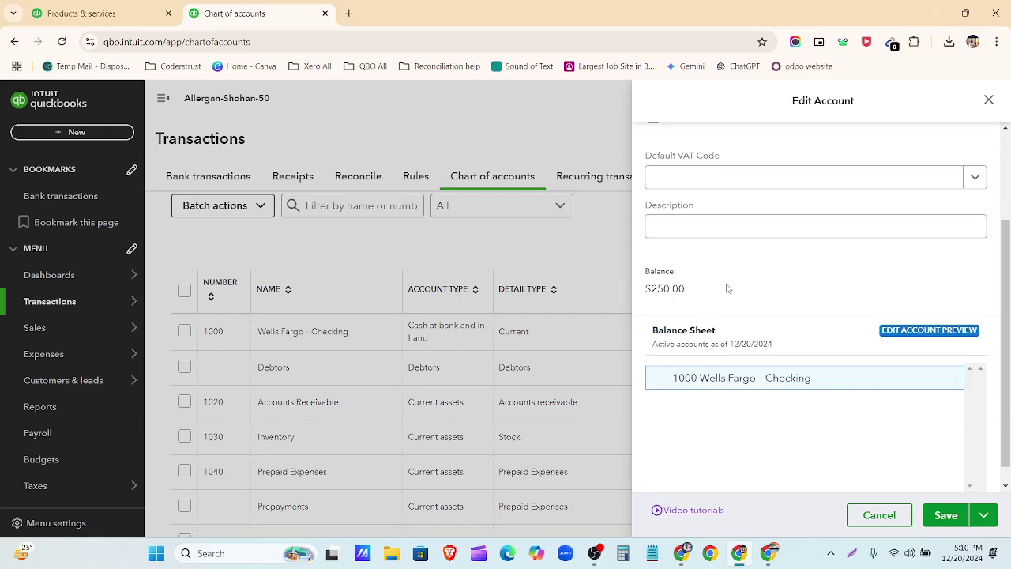
scroll(724, 293, down, 1)
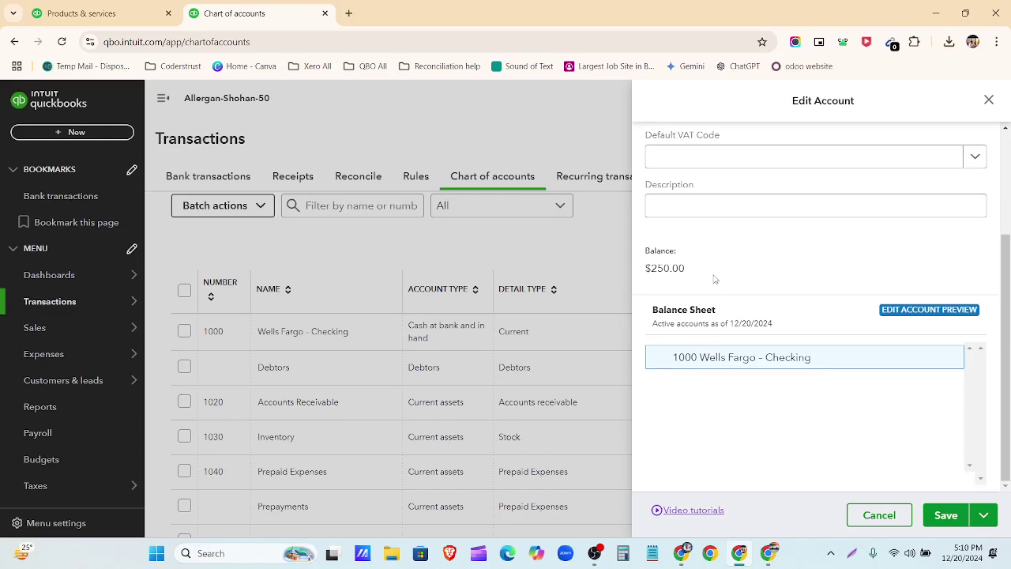
scroll(719, 288, up, 2)
scroll(719, 288, down, 2)
scroll(719, 288, up, 2)
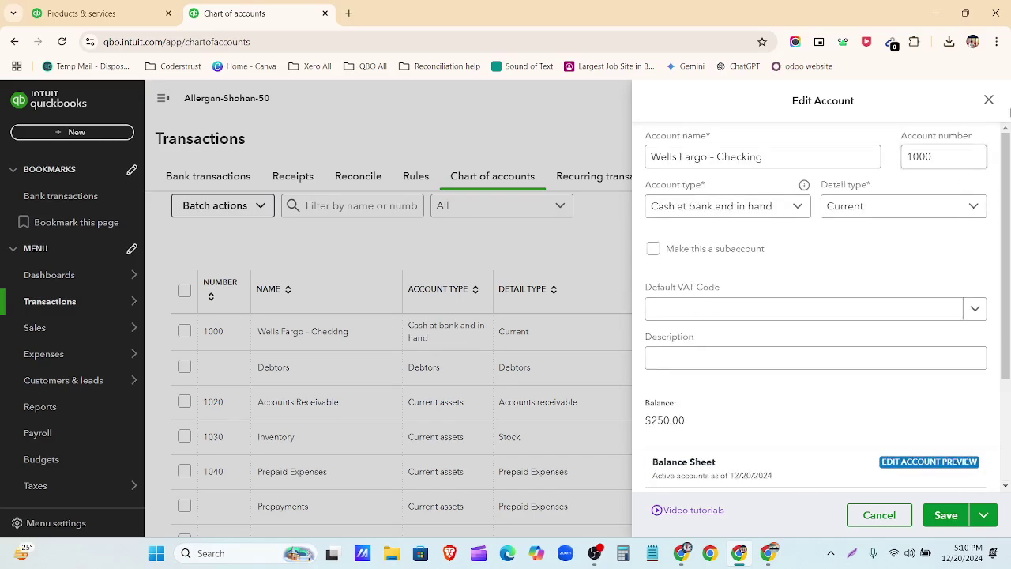
click(988, 100)
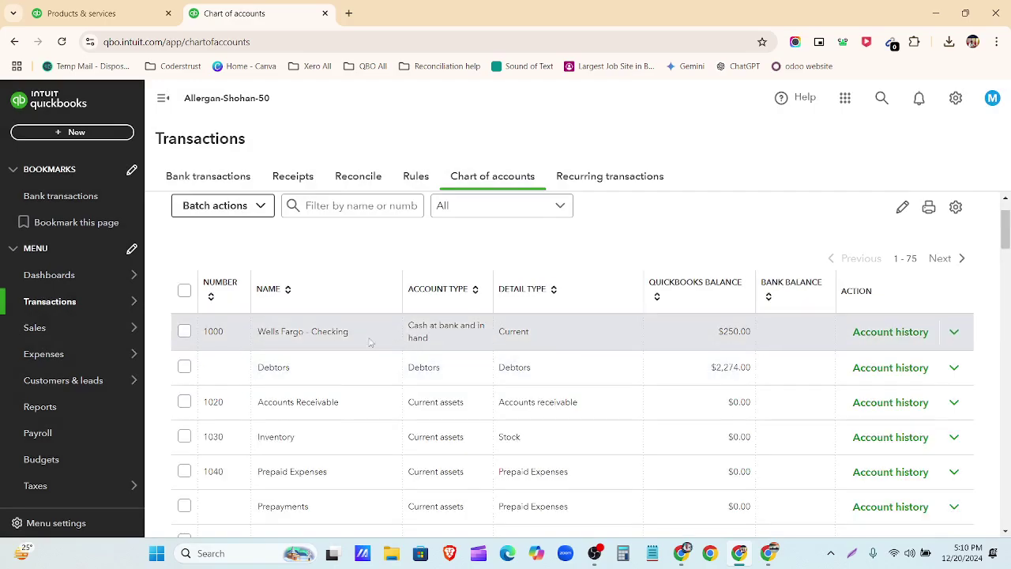
Step: Open the Wells Fargo – Checking account history and view its opening balance deposit in full
click(592, 338)
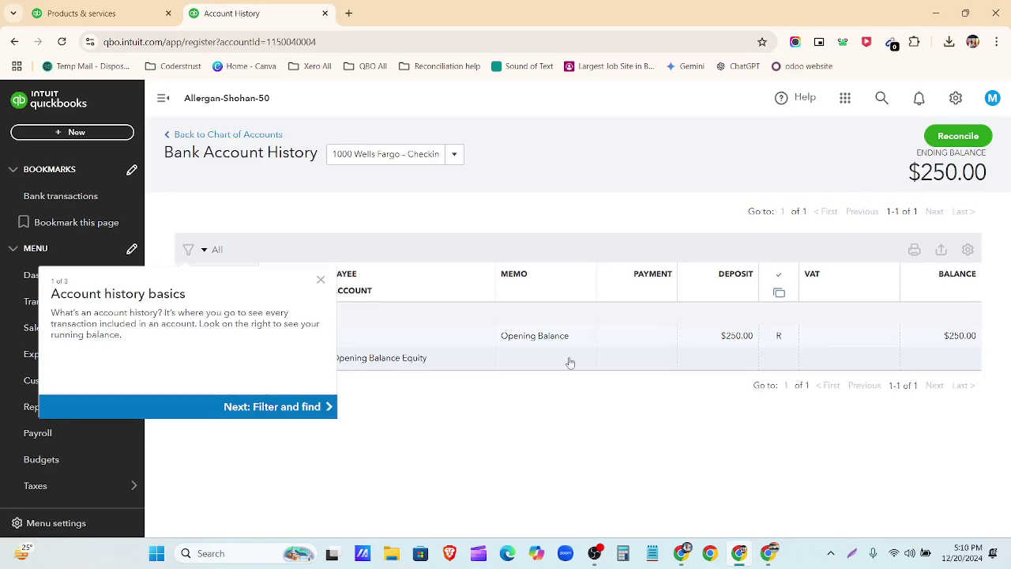
click(321, 282)
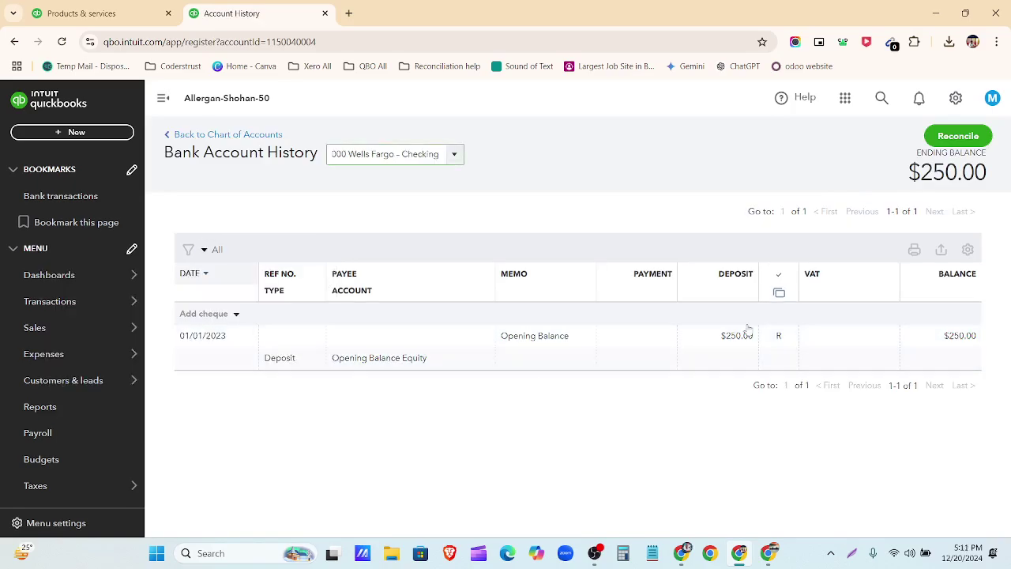
click(693, 345)
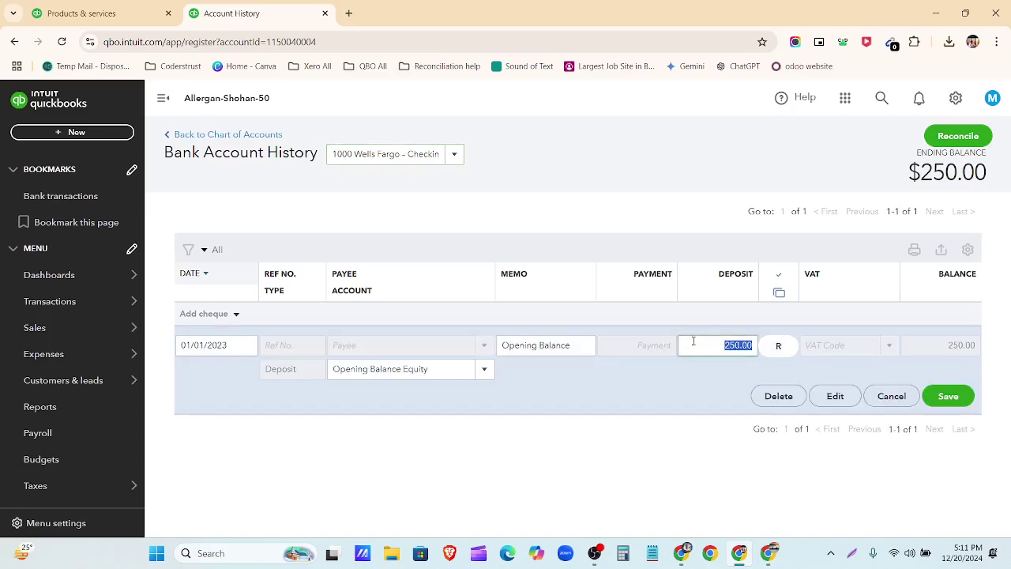
click(836, 395)
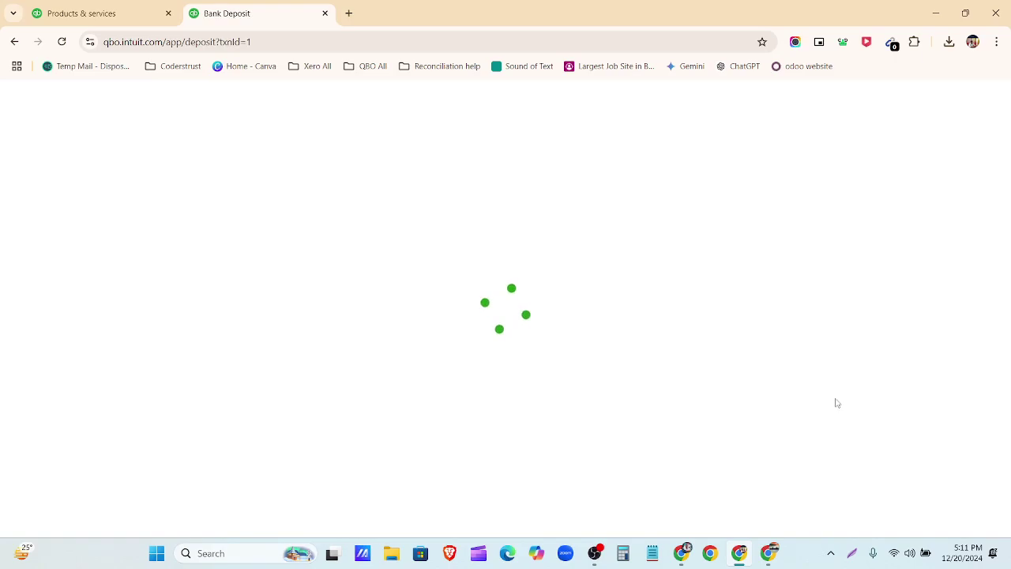
scroll(672, 338, down, 2)
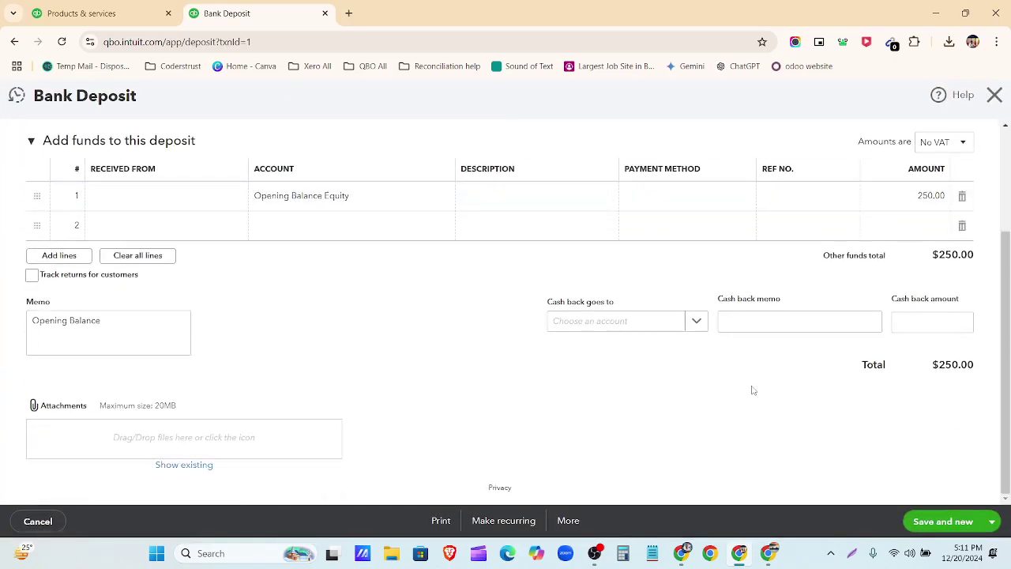
scroll(751, 388, up, 2)
Step: Try clearing the Opening Balance Equity amount in the deposit, check its date, and leave without saving
click(915, 328)
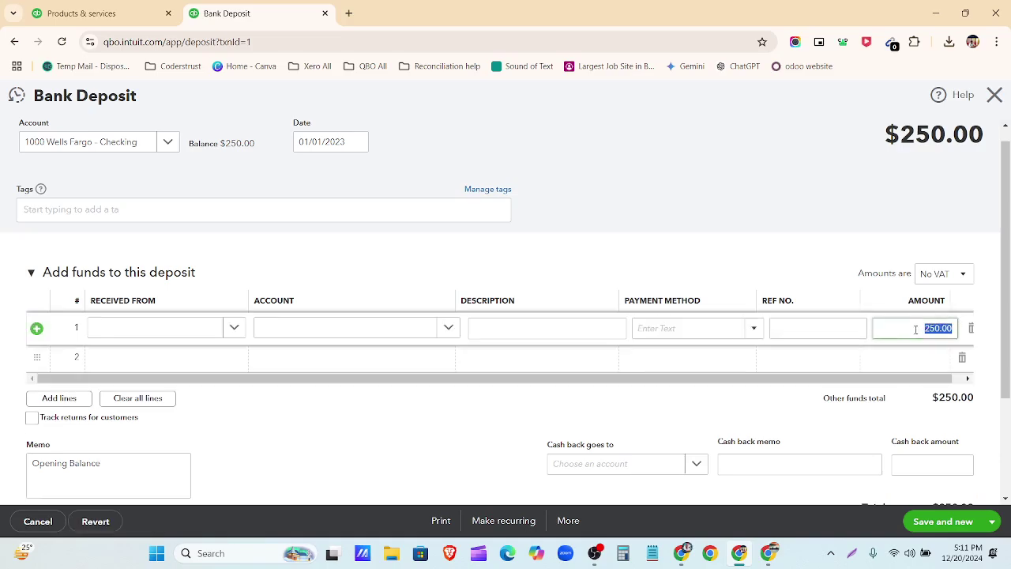
key(BackSpace)
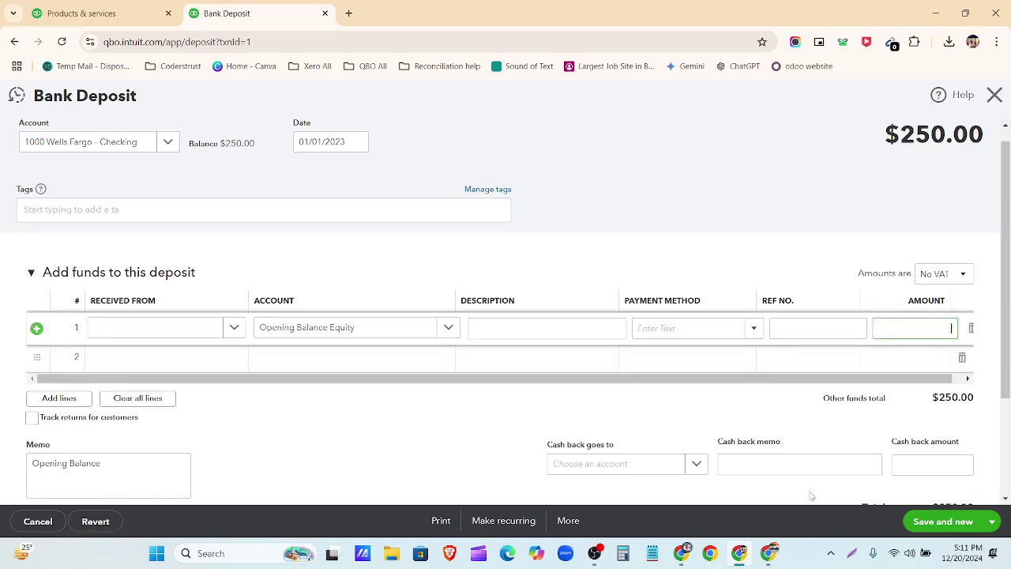
scroll(313, 230, up, 1)
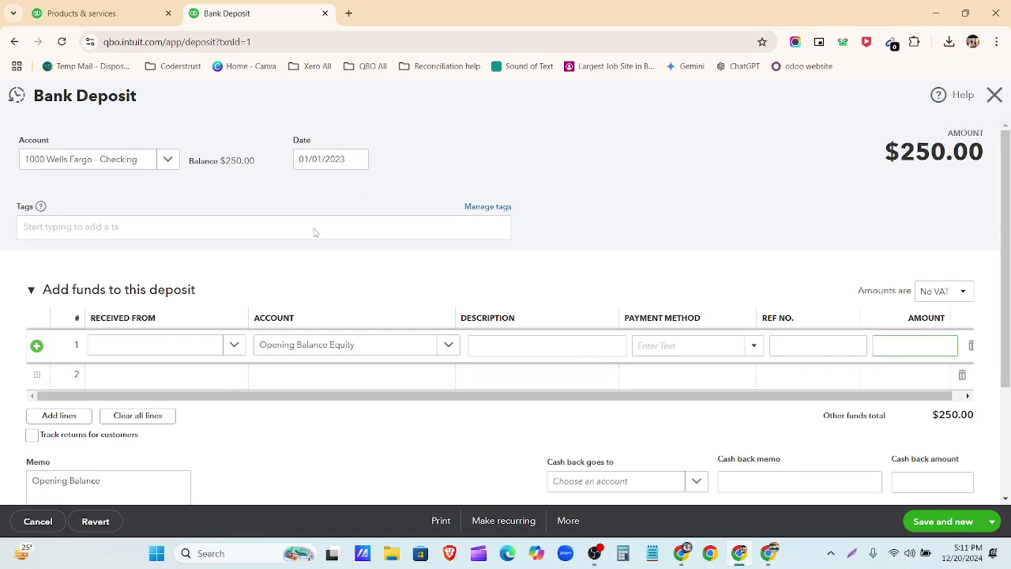
click(357, 160)
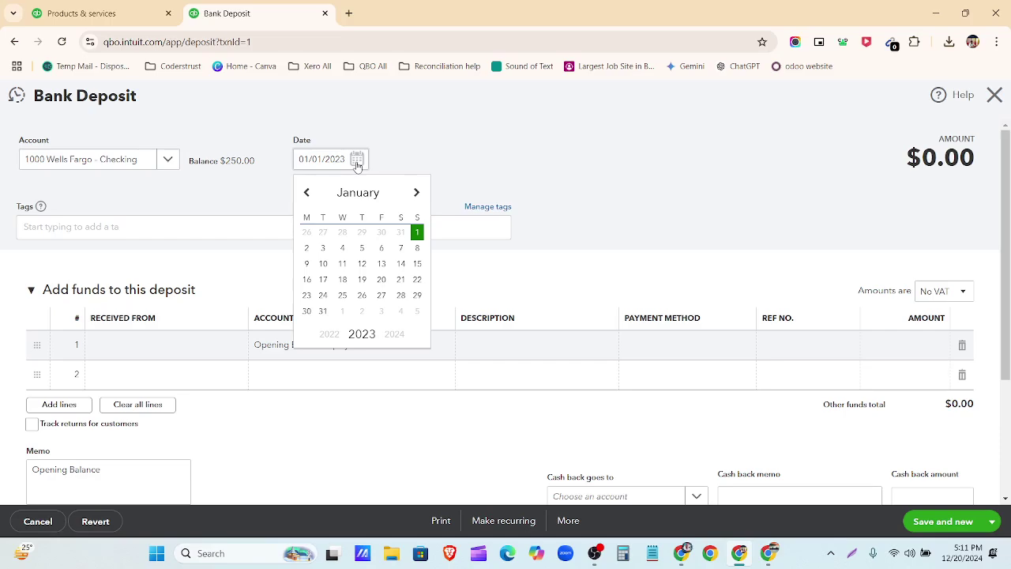
click(407, 161)
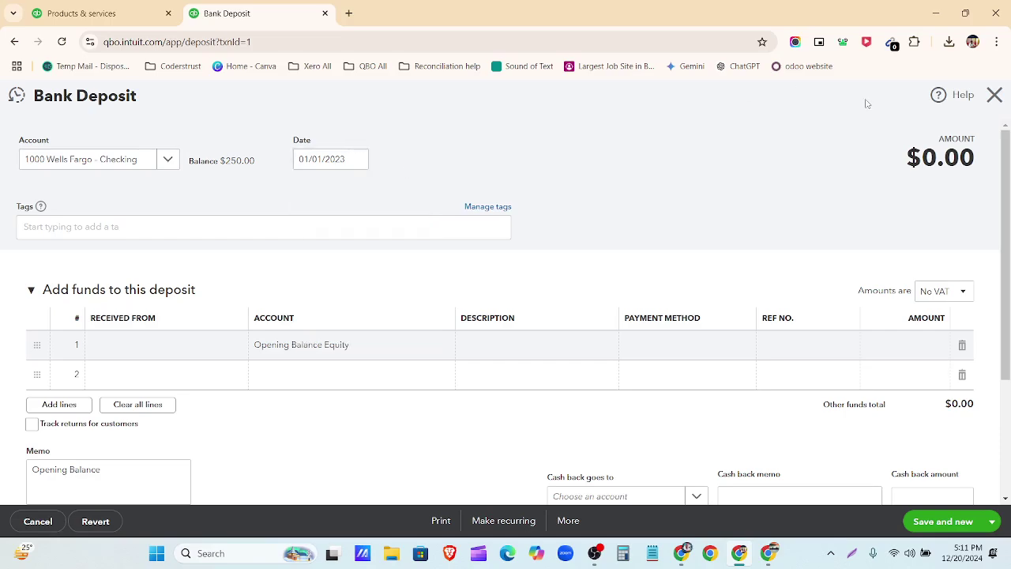
click(994, 95)
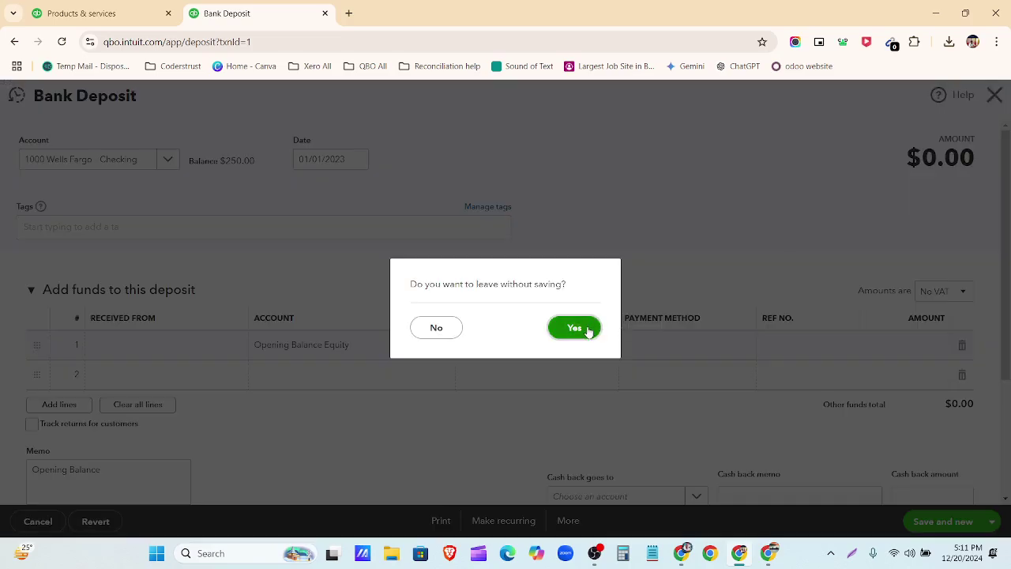
click(585, 330)
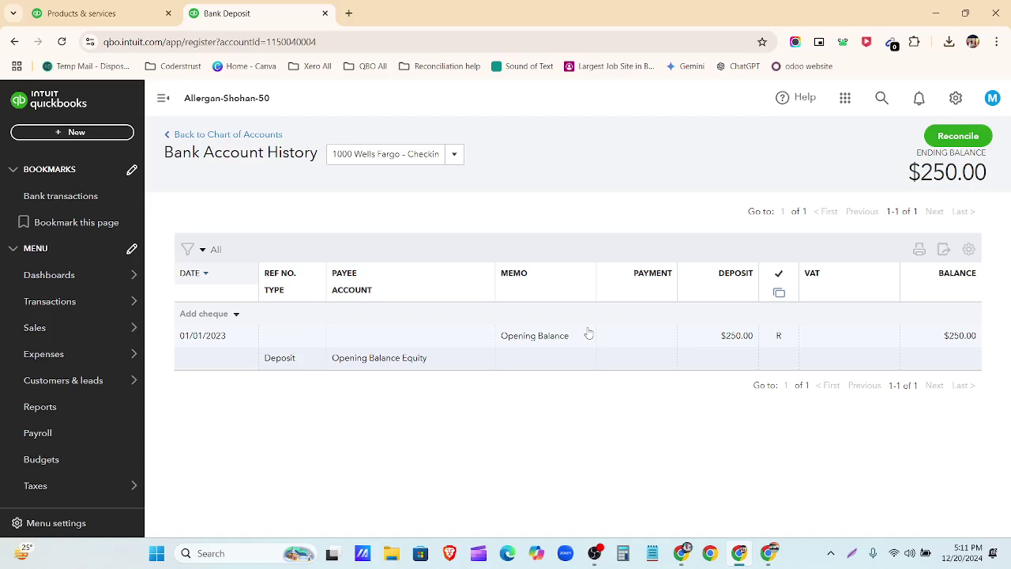
Step: Return from the account history to the chart of accounts, and open the company dashboard
click(244, 135)
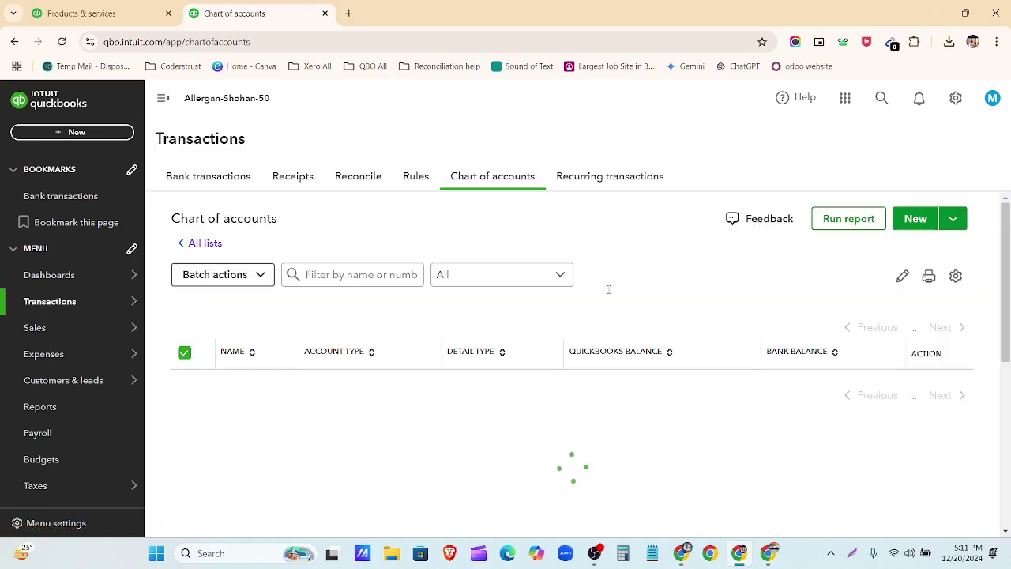
scroll(652, 301, down, 1)
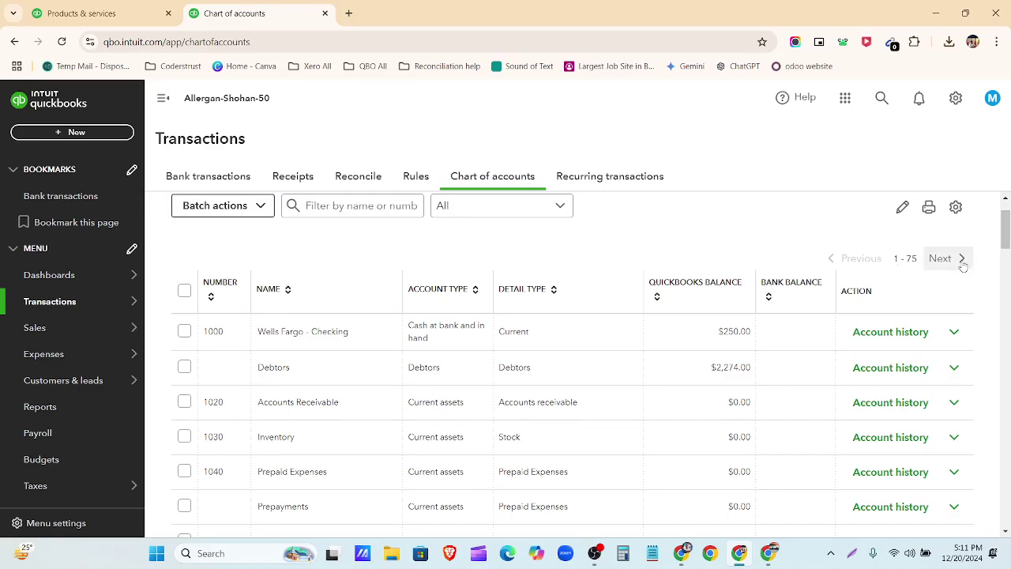
scroll(962, 263, up, 1)
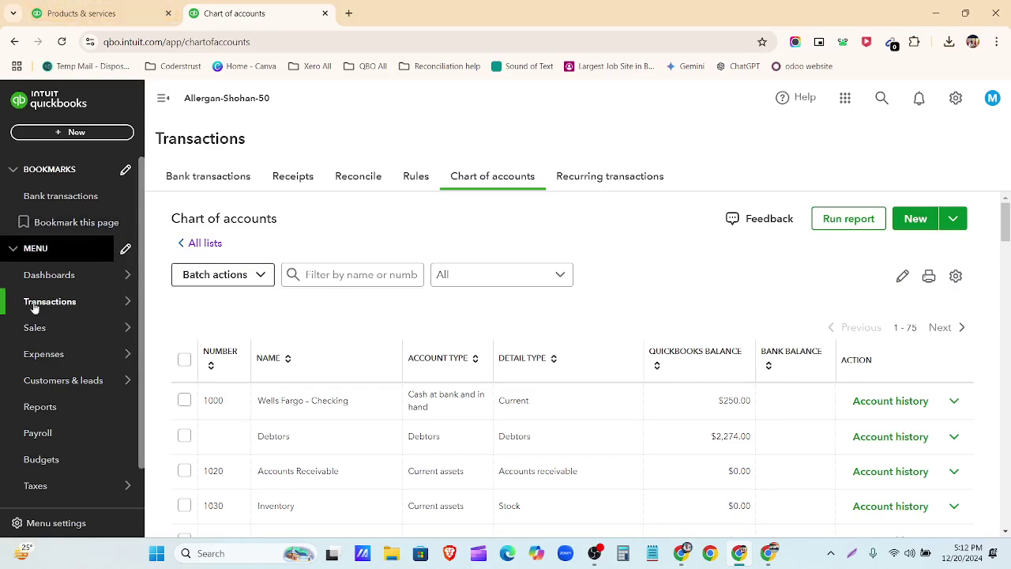
click(48, 279)
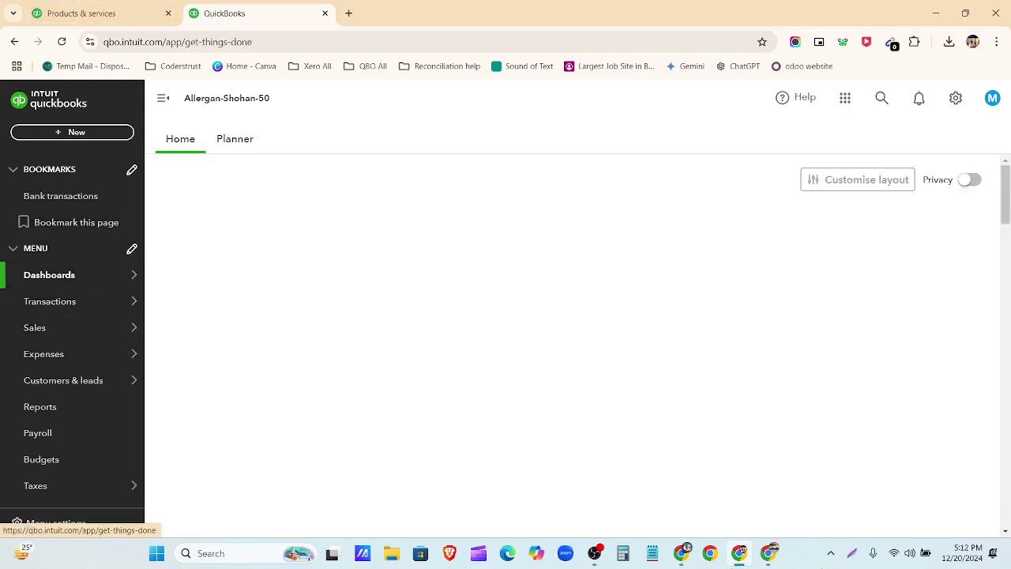
Step: Close the Product _ Service List spreadsheet, check the estimate details in the Customer Invoice-All spreadsheet, and return to QuickBooks
click(683, 558)
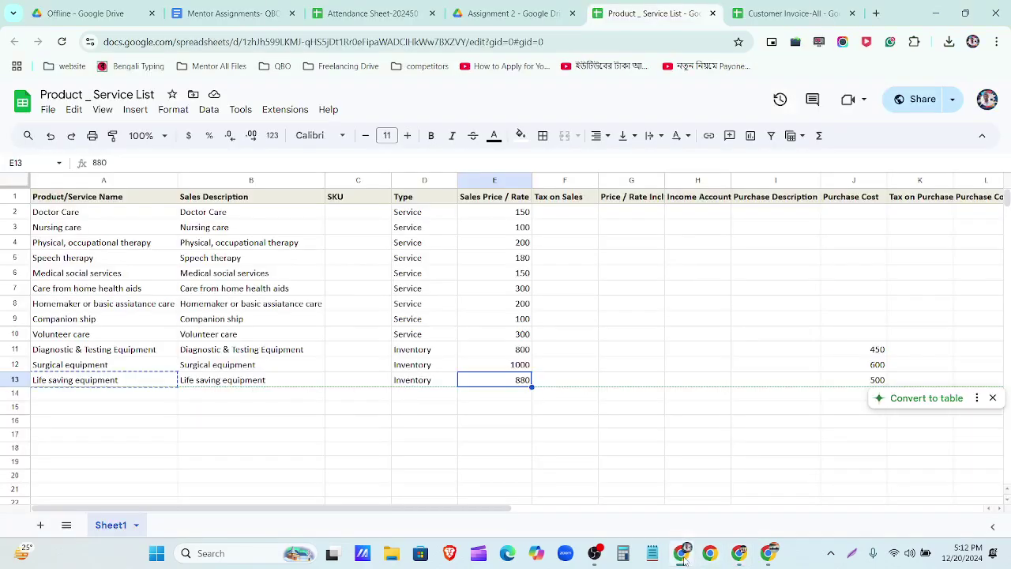
click(713, 13)
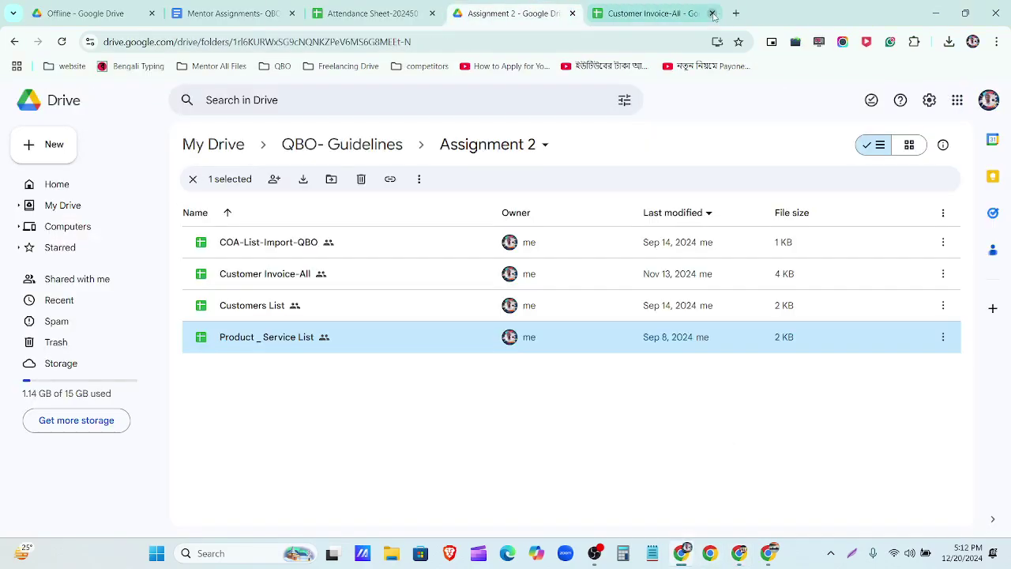
click(667, 14)
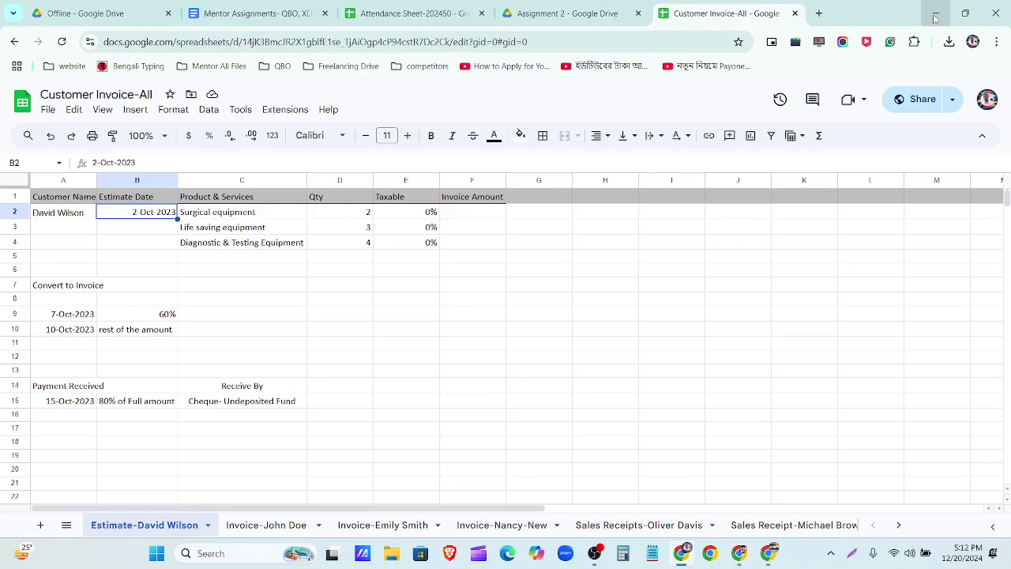
click(934, 17)
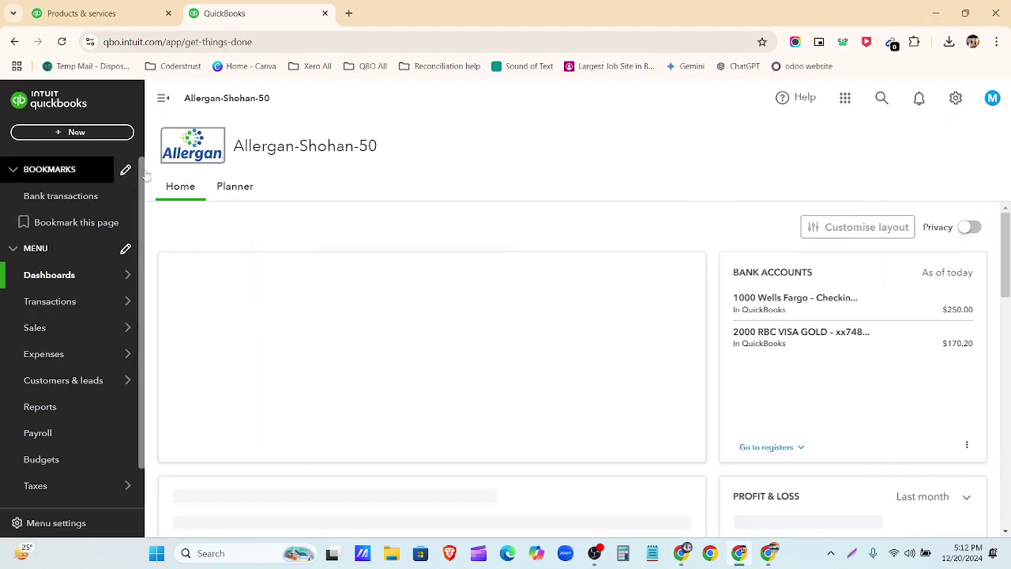
Step: Create a new estimate and select the customer named in the estimate sheet
click(92, 133)
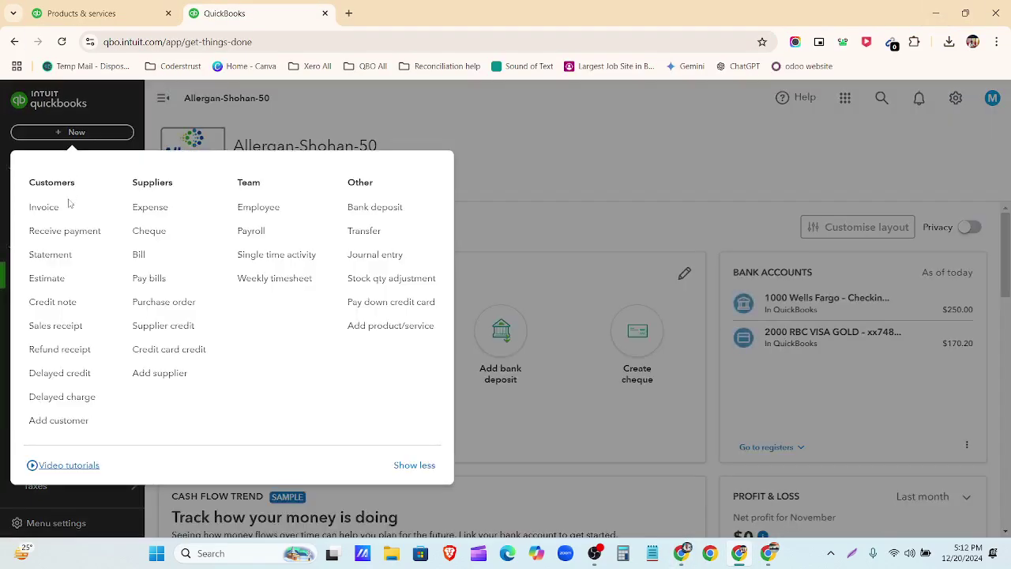
click(63, 286)
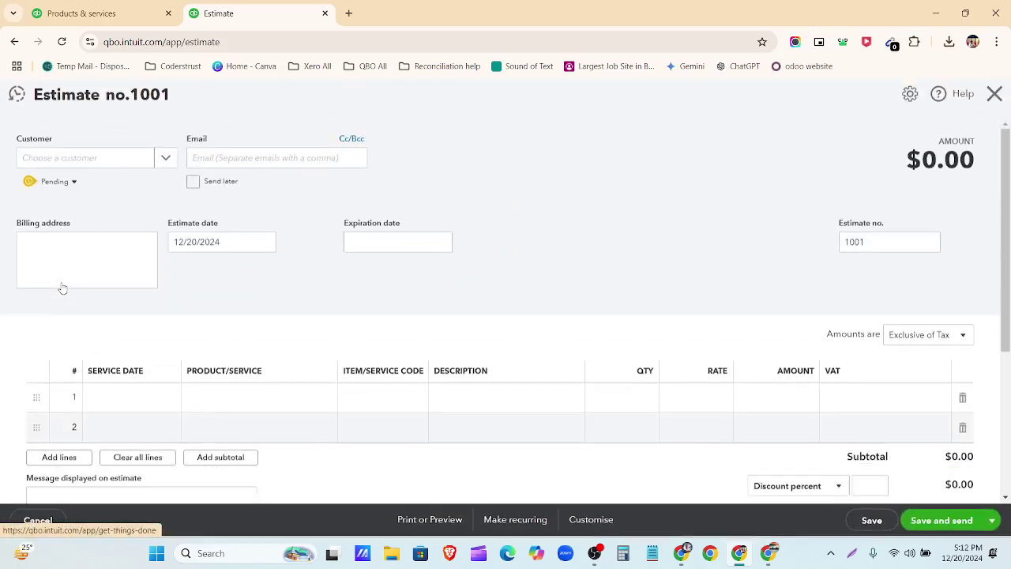
click(165, 160)
click(123, 214)
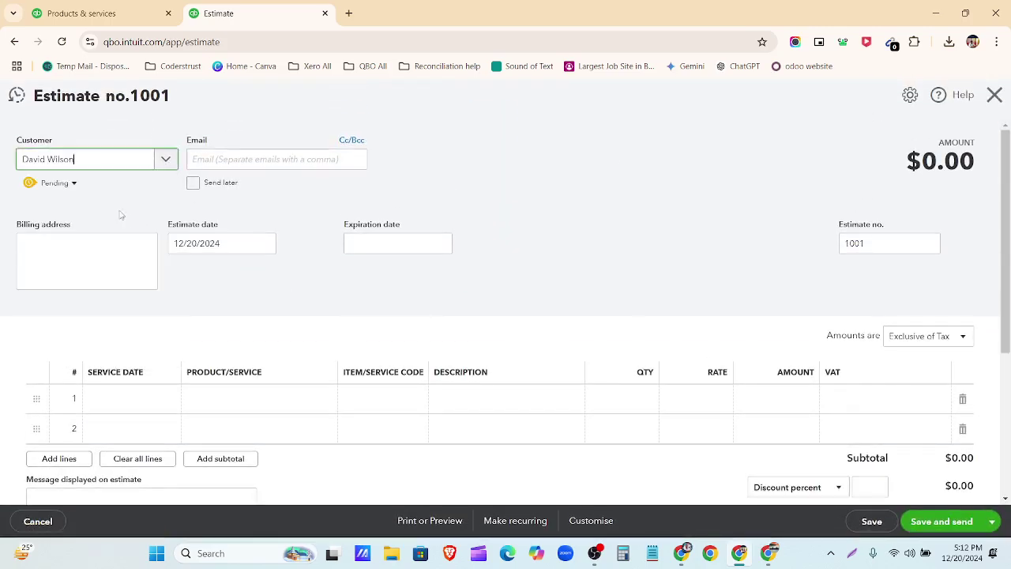
Step: Review the available status options for the estimate, keeping Pending
click(74, 186)
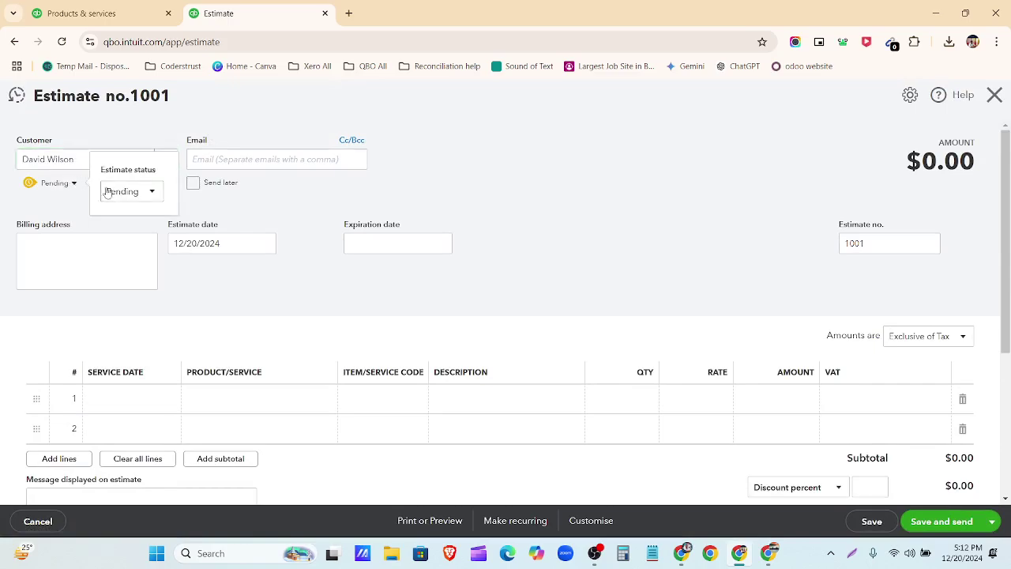
click(150, 192)
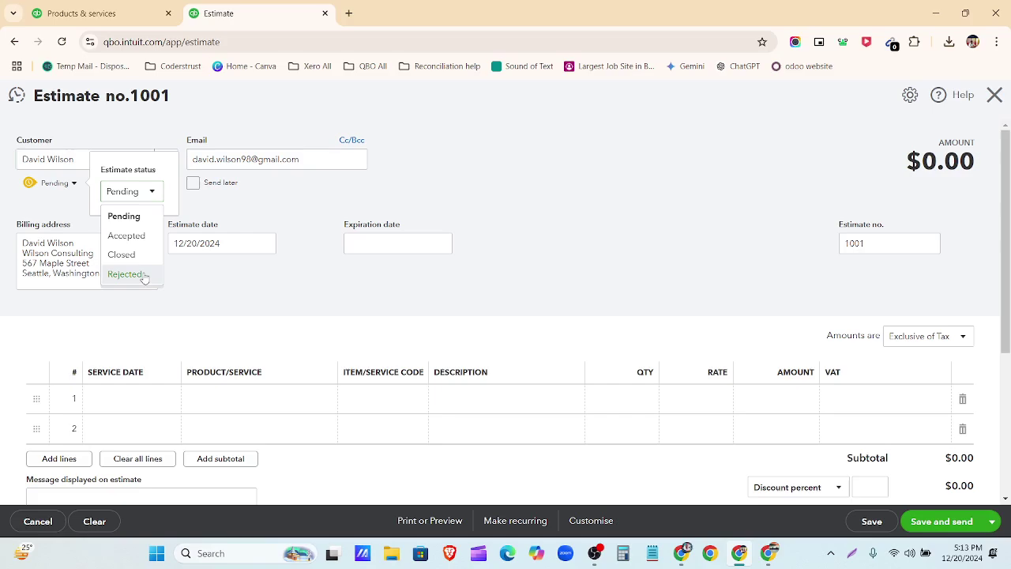
Step: Check the estimate date in the Customer Invoice-All spreadsheet and set the QuickBooks estimate date to October 2, 2023
click(207, 288)
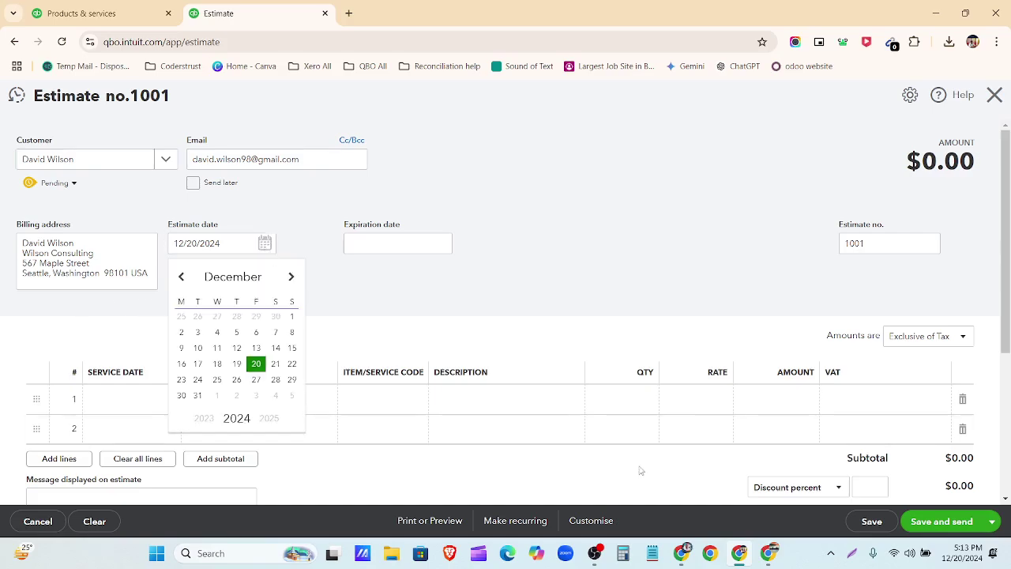
click(681, 553)
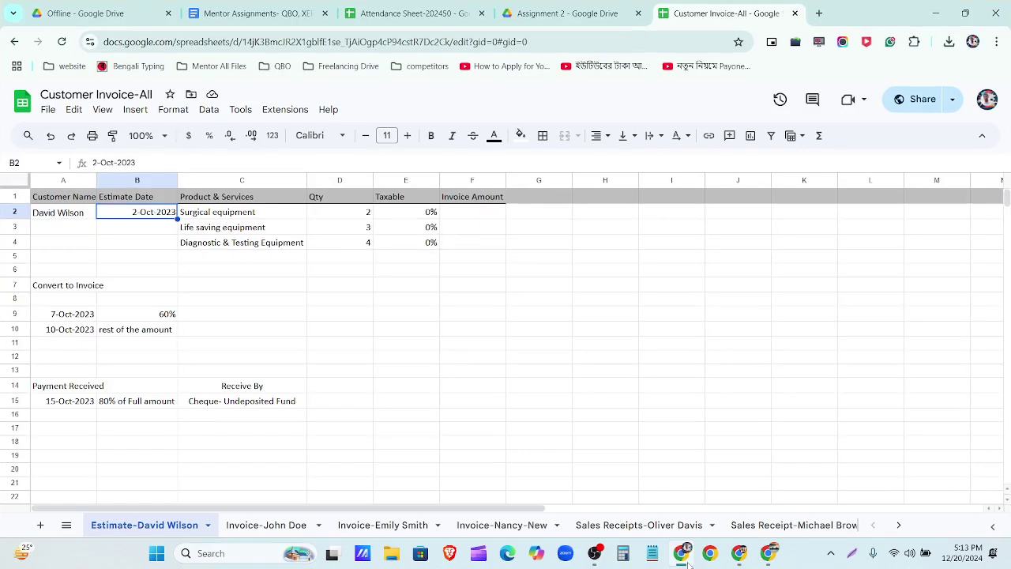
click(681, 553)
click(264, 243)
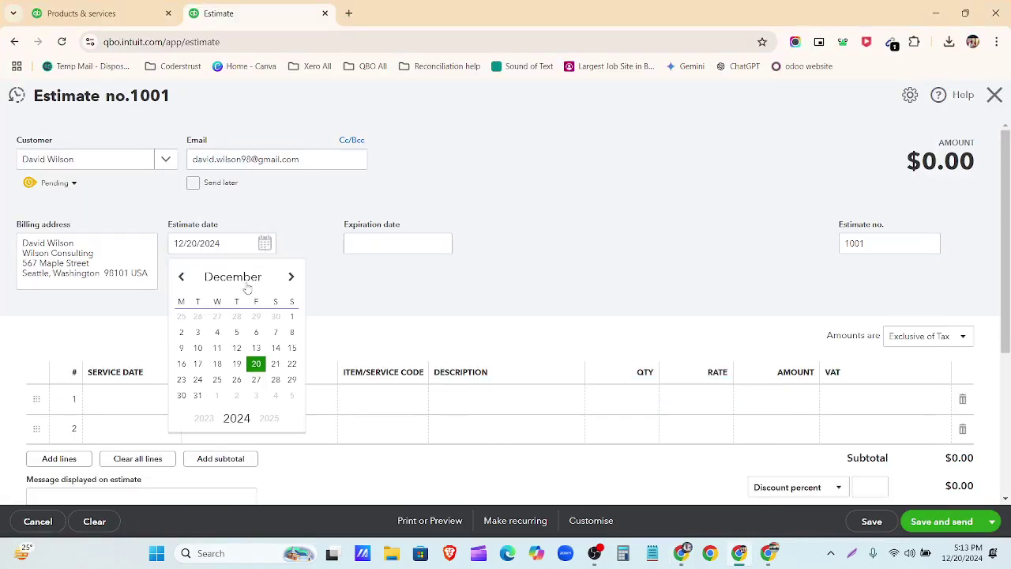
click(233, 274)
click(236, 453)
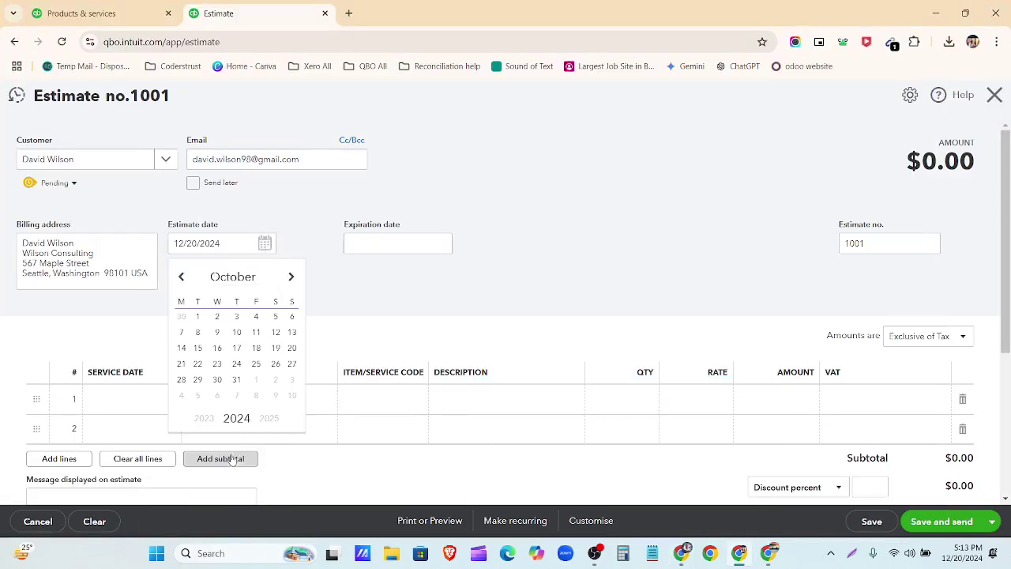
click(204, 419)
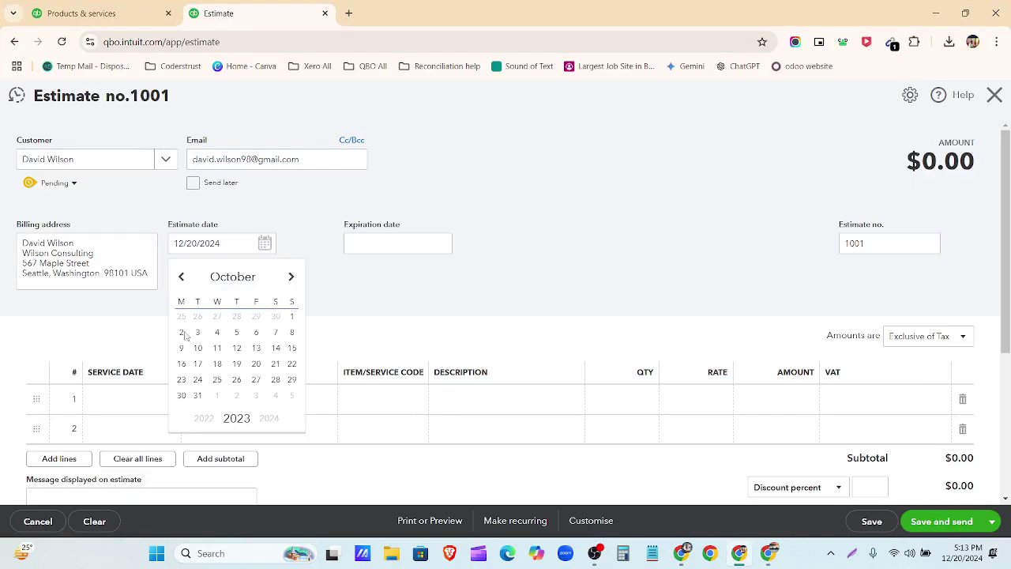
click(182, 331)
Step: Copy the first product name from the Customer Invoice-All spreadsheet and add Surgical equipment as the estimate's first line in QuickBooks
scroll(277, 309, down, 2)
click(248, 270)
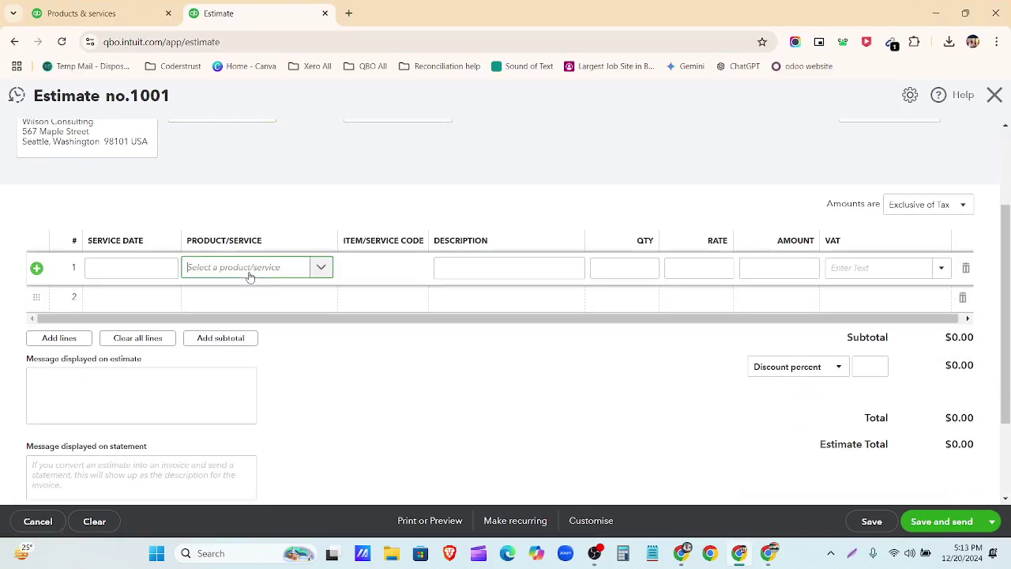
click(681, 553)
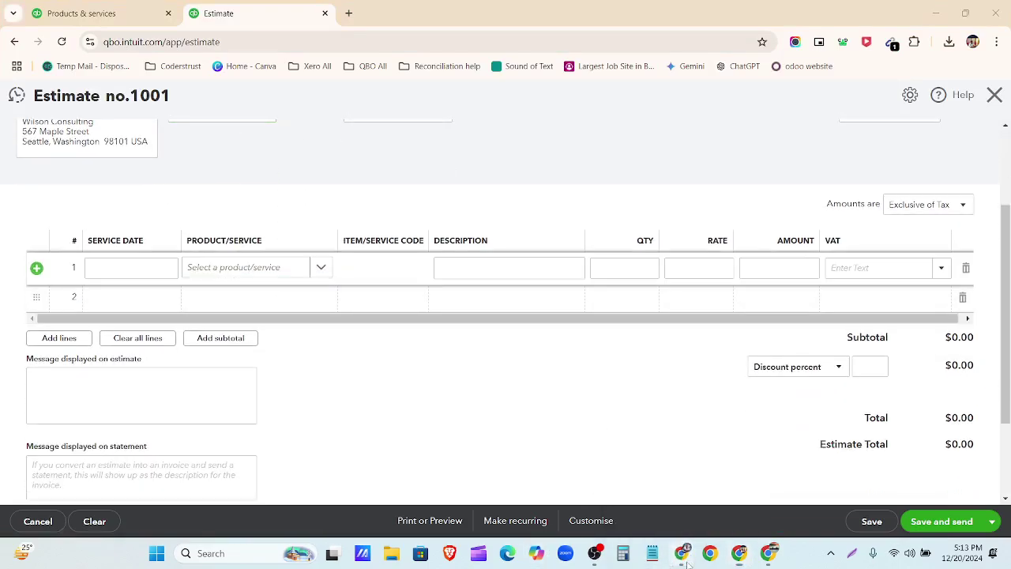
click(280, 210)
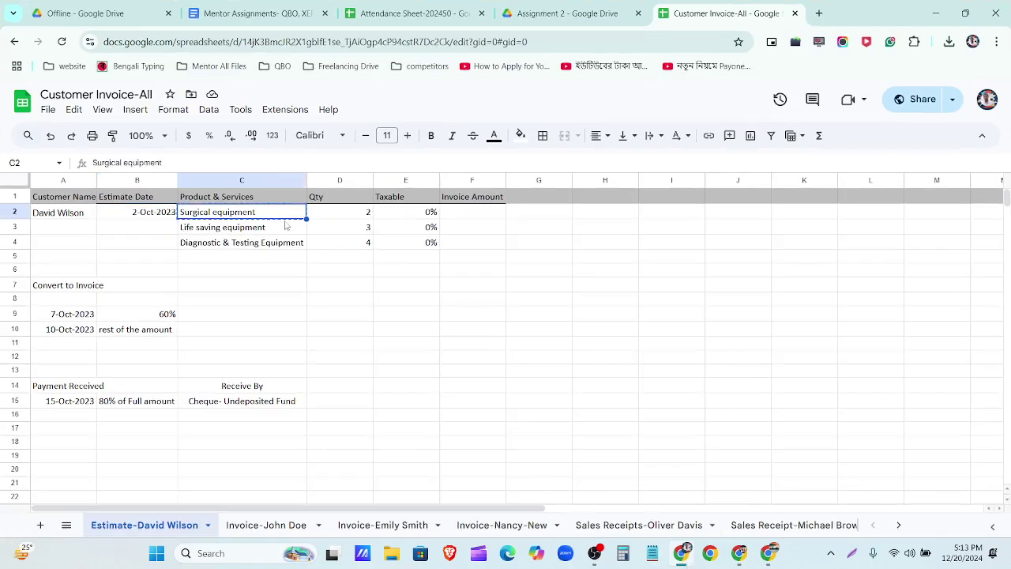
key(alt+Tab)
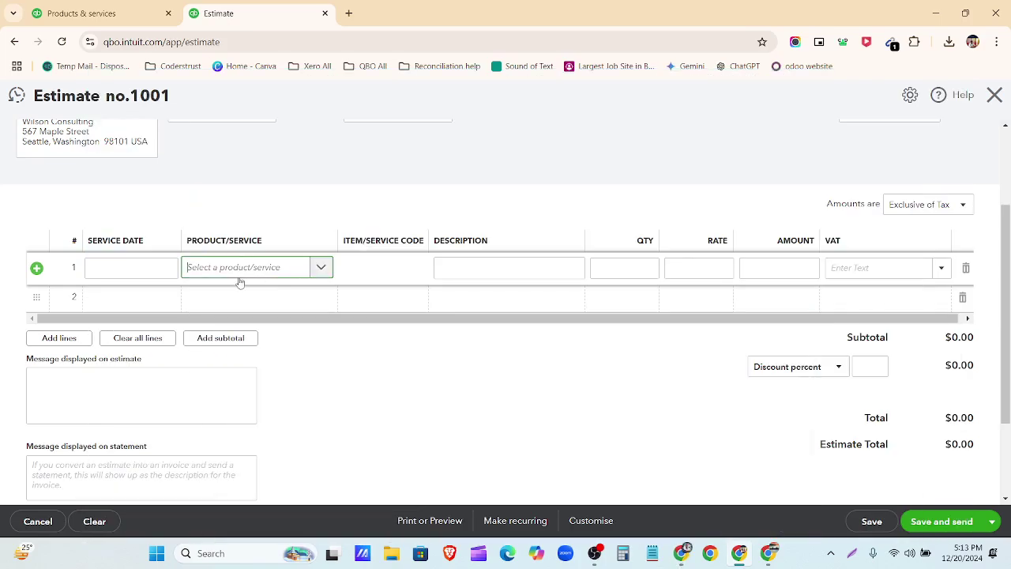
click(234, 269)
text(Surgical equipment)
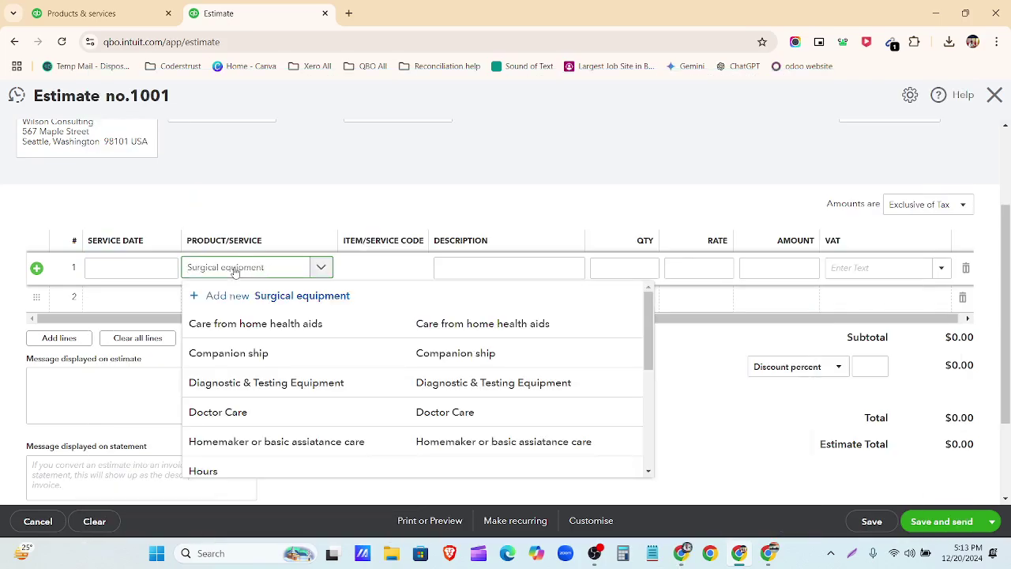
click(239, 322)
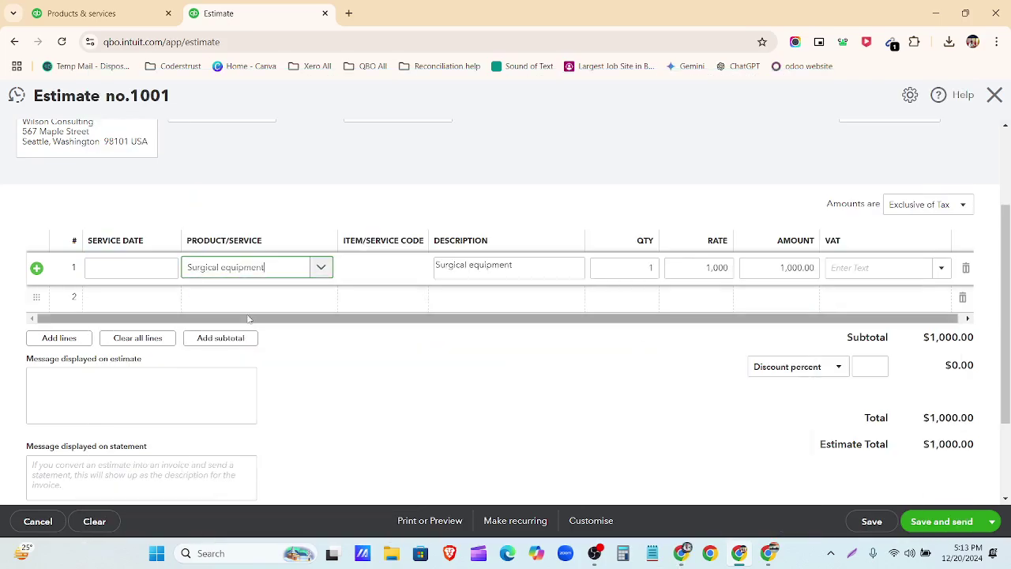
Step: Add Life saving equipment as the product on the second line of the estimate
click(237, 304)
click(322, 298)
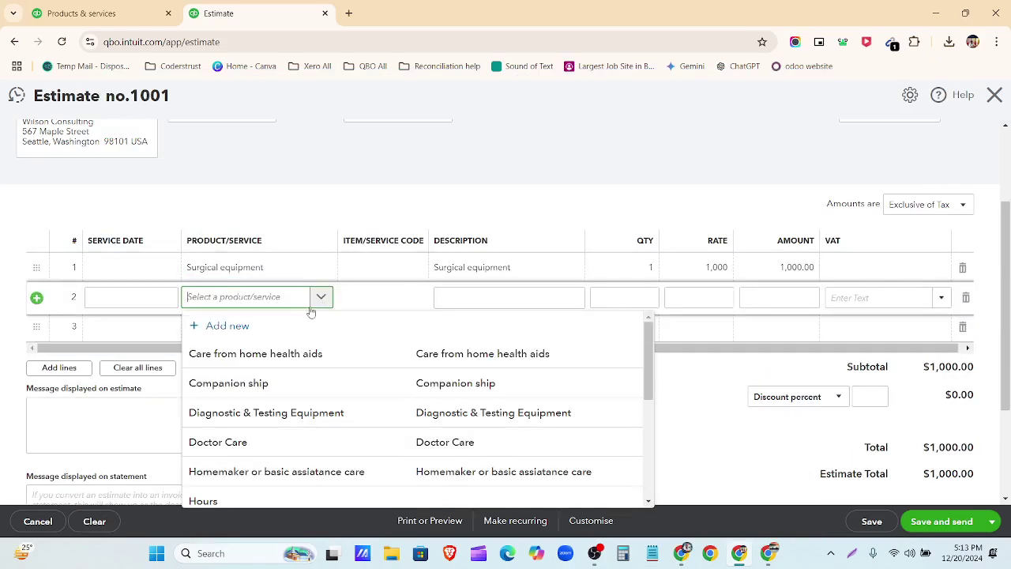
scroll(289, 348, down, 1)
scroll(290, 348, down, 1)
click(282, 335)
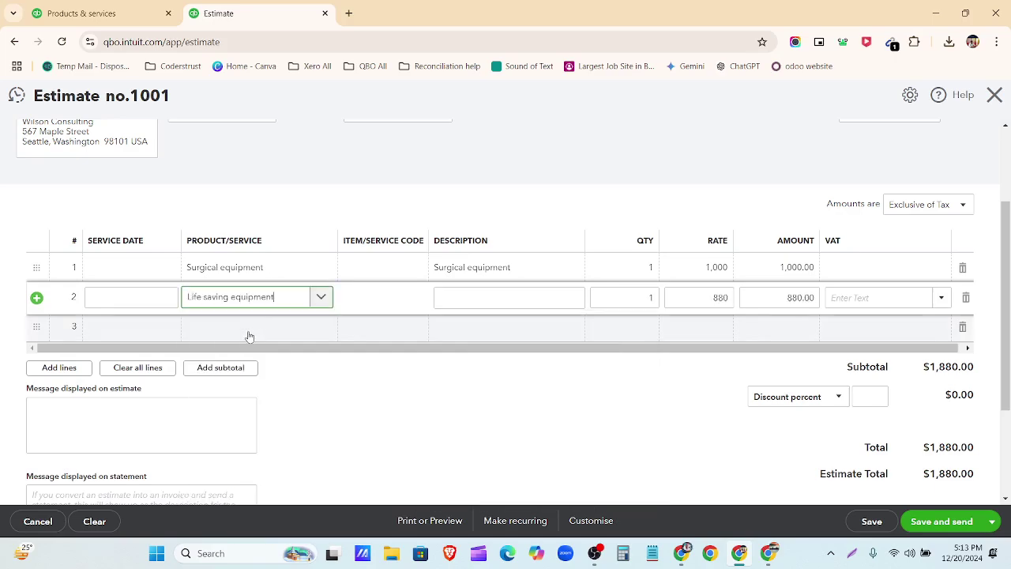
Step: Add Diagnostic & Testing Equipment as the product on the third line of the estimate
click(261, 332)
click(320, 329)
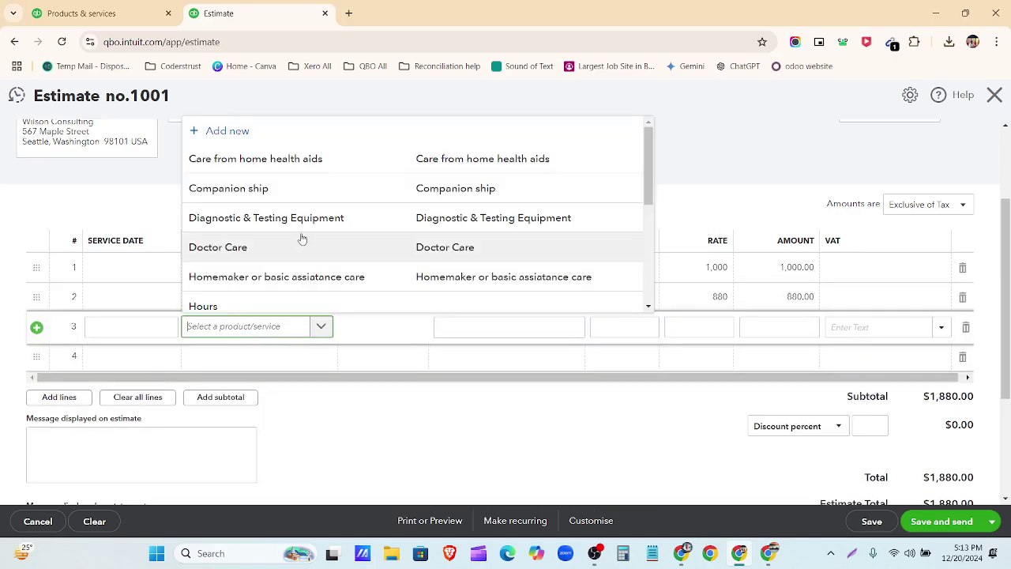
scroll(297, 206, down, 1)
click(296, 156)
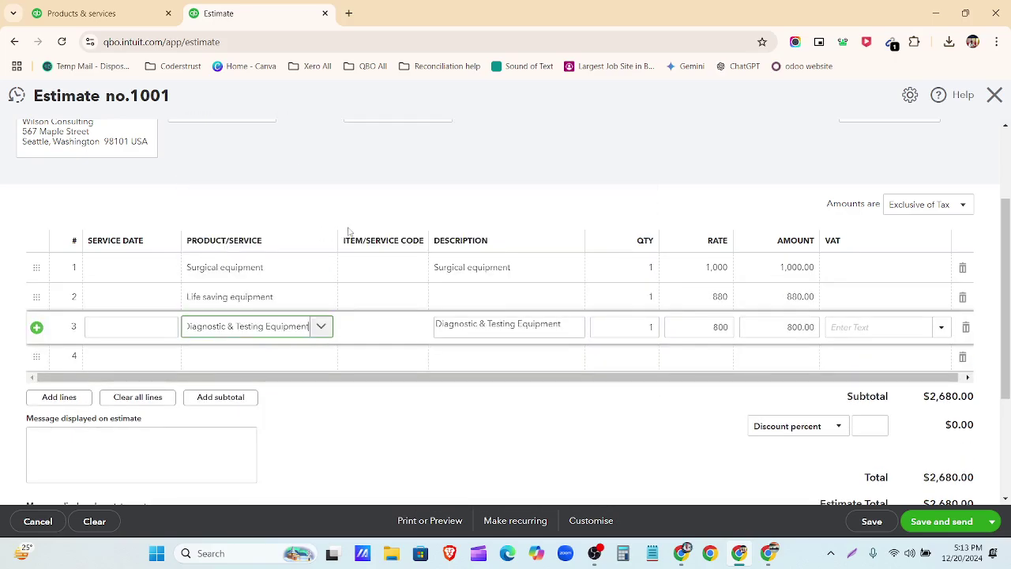
click(373, 182)
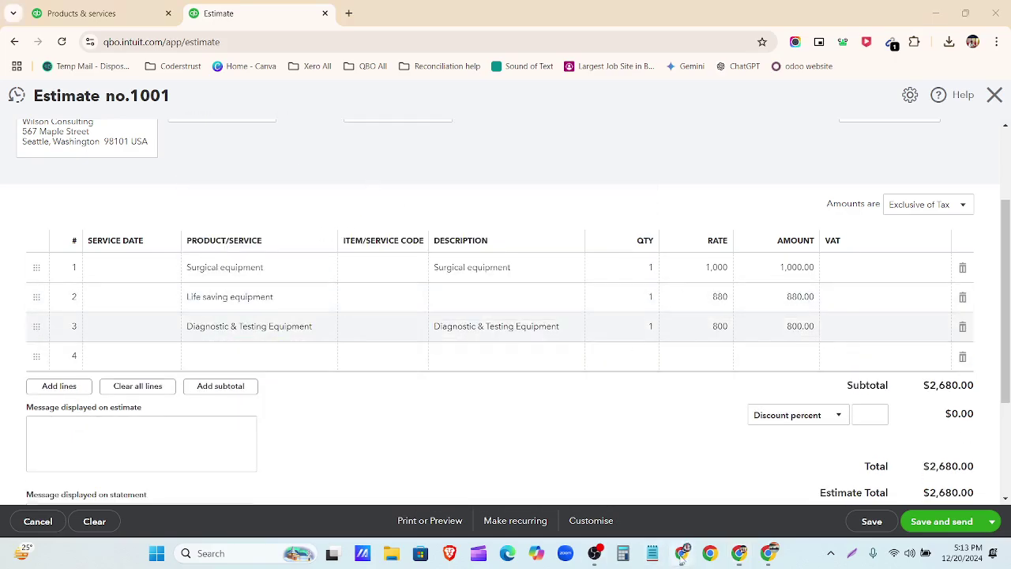
Step: Check the quantities in the spreadsheet and set them to 2 for Surgical equipment, 3 for Life saving equipment and 4 for Diagnostic & Testing Equipment
click(681, 553)
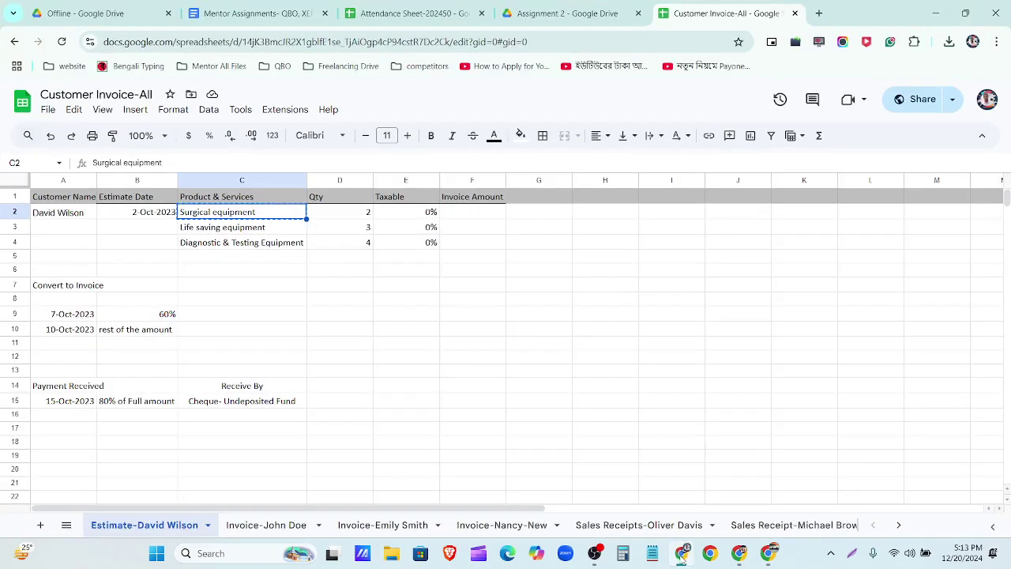
click(681, 553)
click(655, 270)
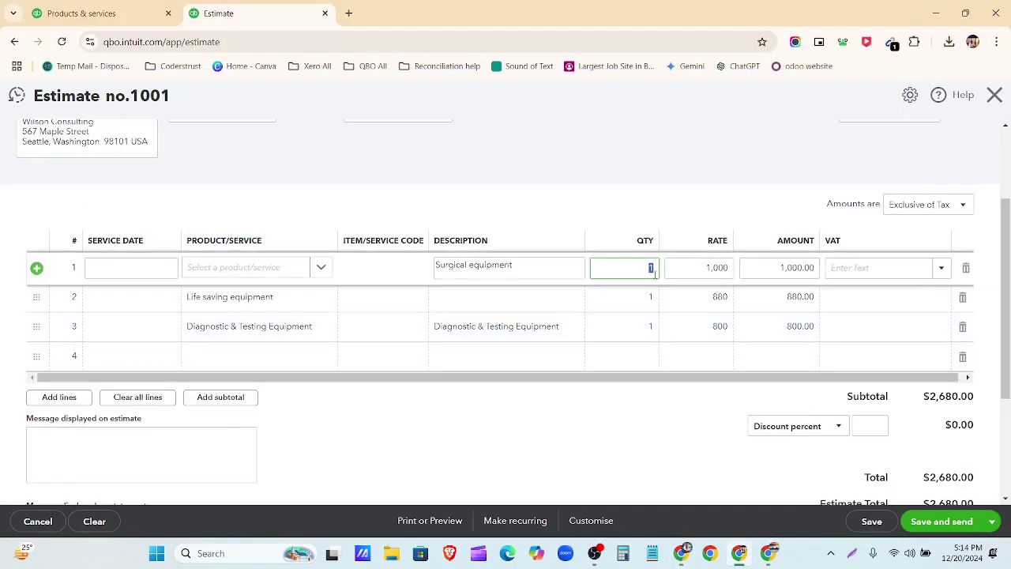
text(2)
click(652, 300)
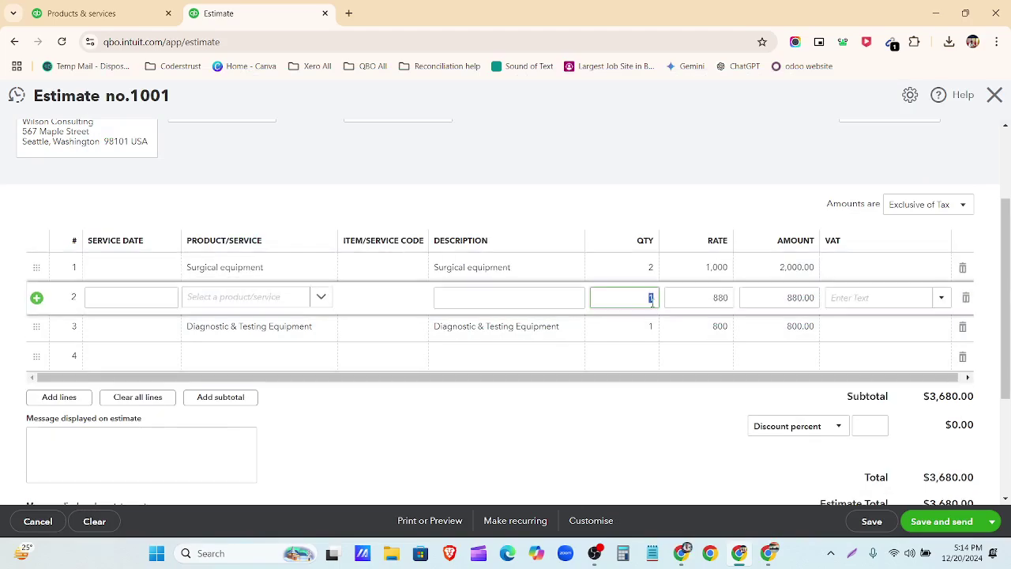
text(3)
click(651, 331)
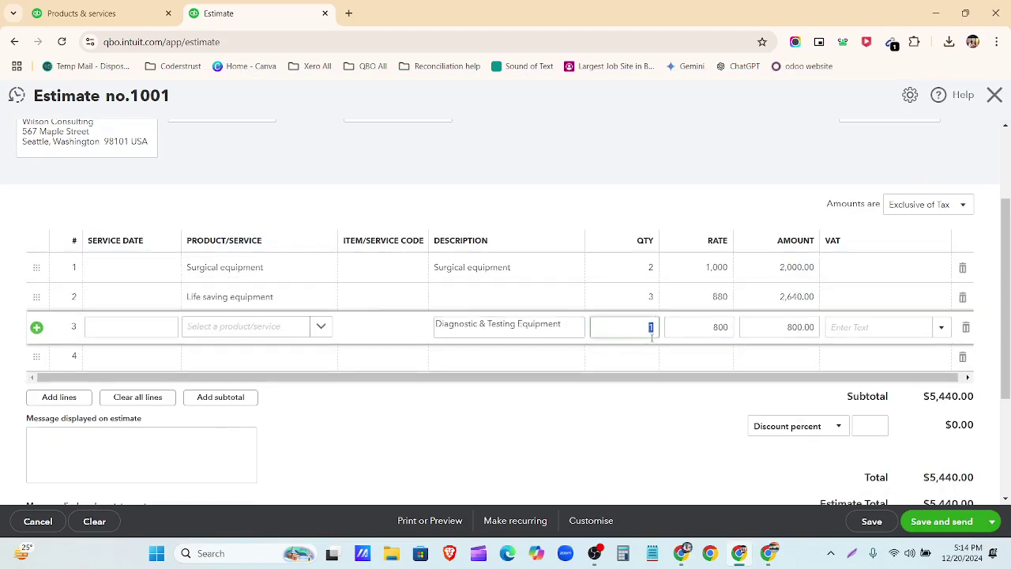
text(4)
click(638, 427)
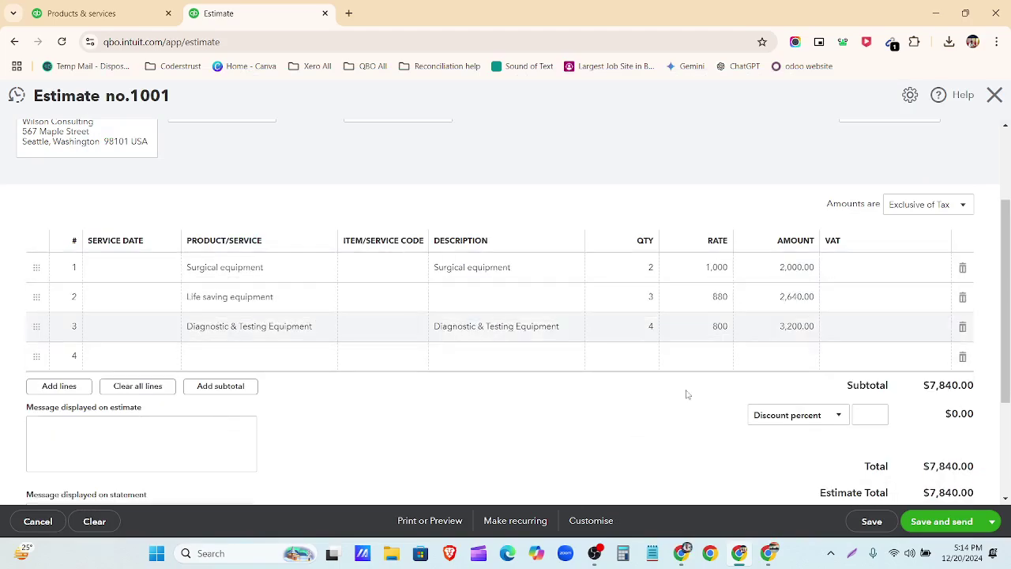
Step: Set the VAT to Exempt (0%) on all three product lines and delete the empty fourth line
click(931, 270)
click(940, 270)
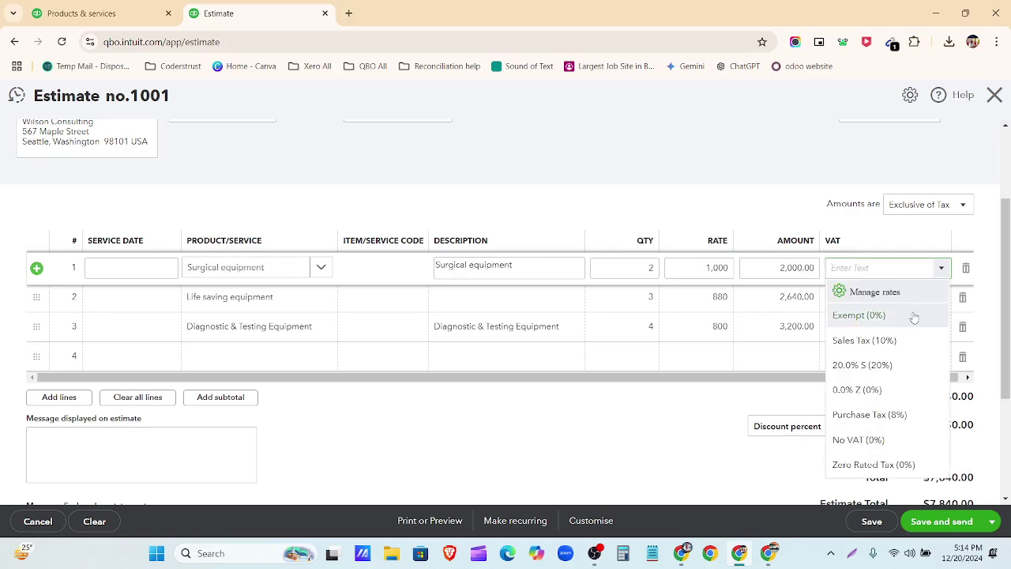
click(933, 310)
click(932, 303)
click(941, 298)
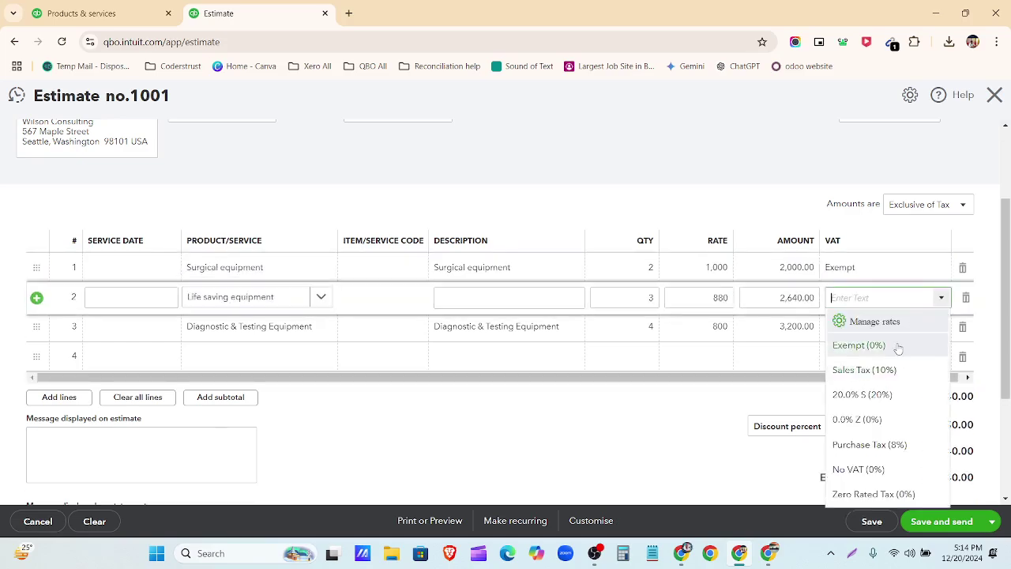
click(917, 342)
click(926, 332)
click(941, 327)
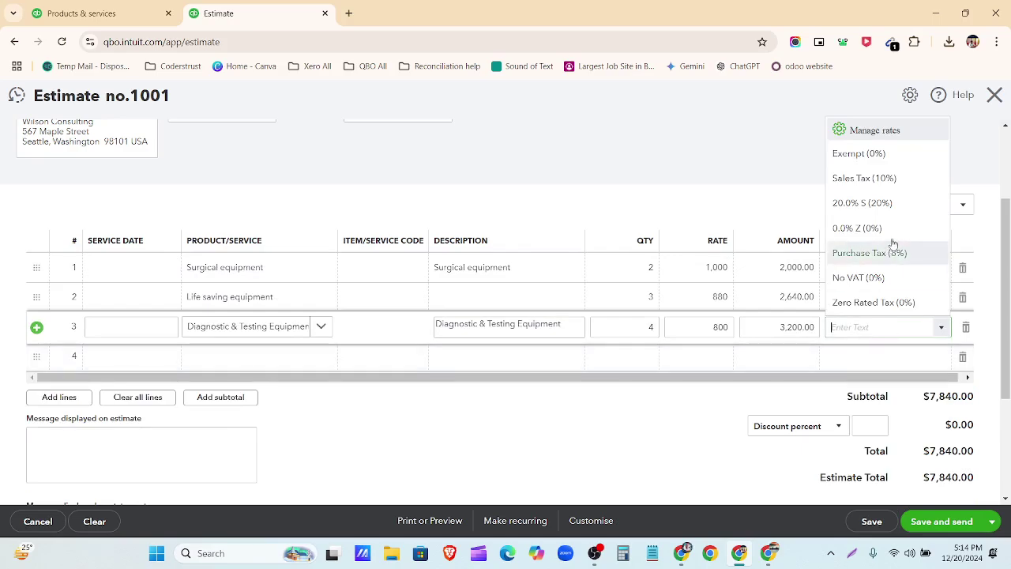
click(869, 154)
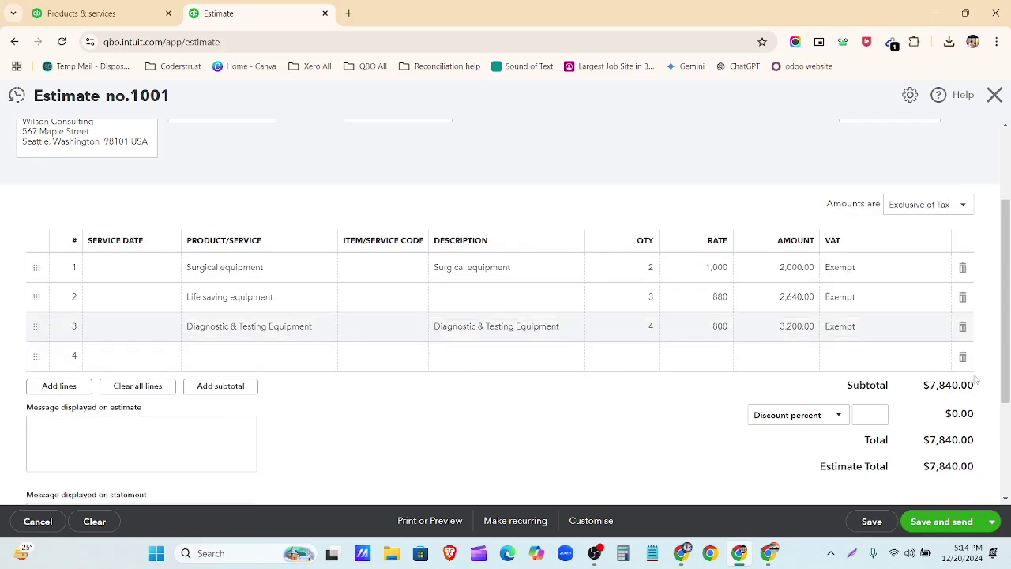
click(963, 358)
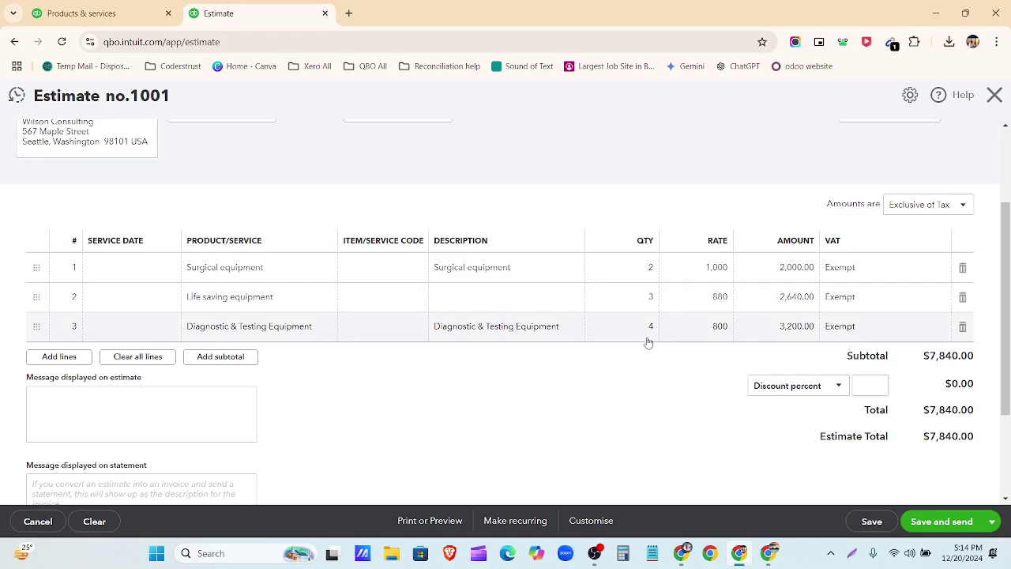
Step: Review the Discount percent and Discount value options under the estimate's subtotal, keeping Discount percent
scroll(724, 324, down, 2)
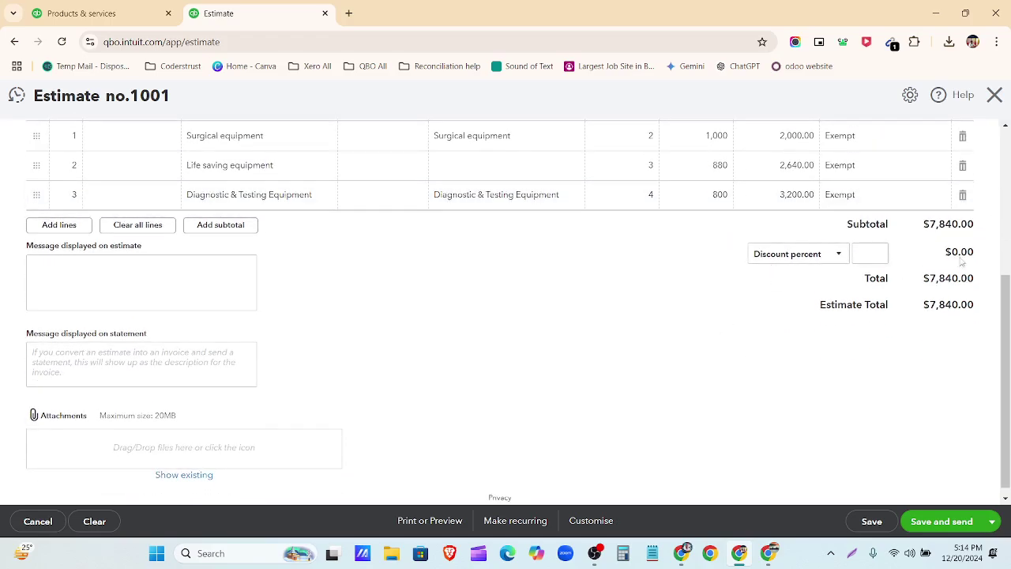
click(840, 257)
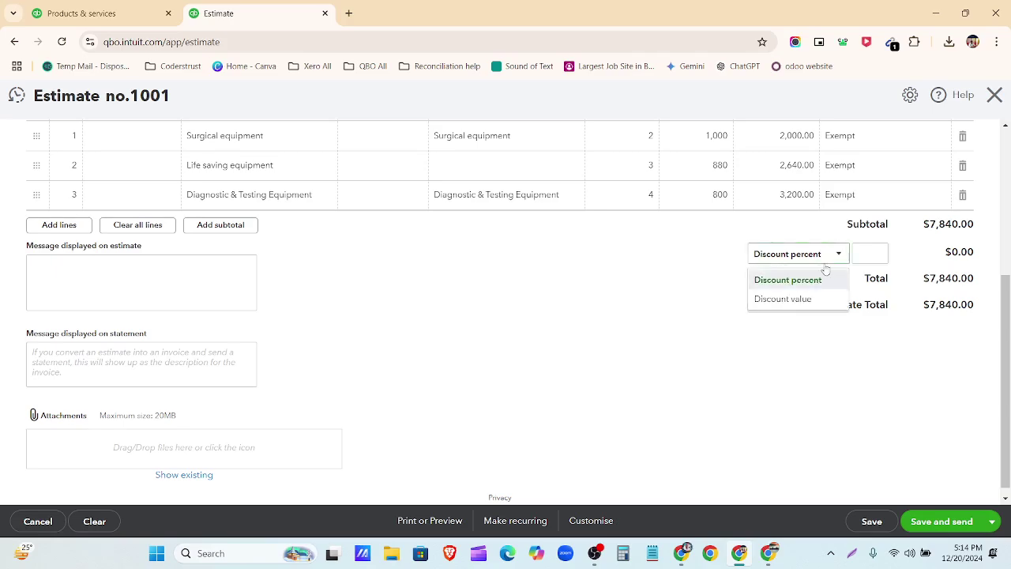
click(445, 408)
scroll(446, 415, up, 2)
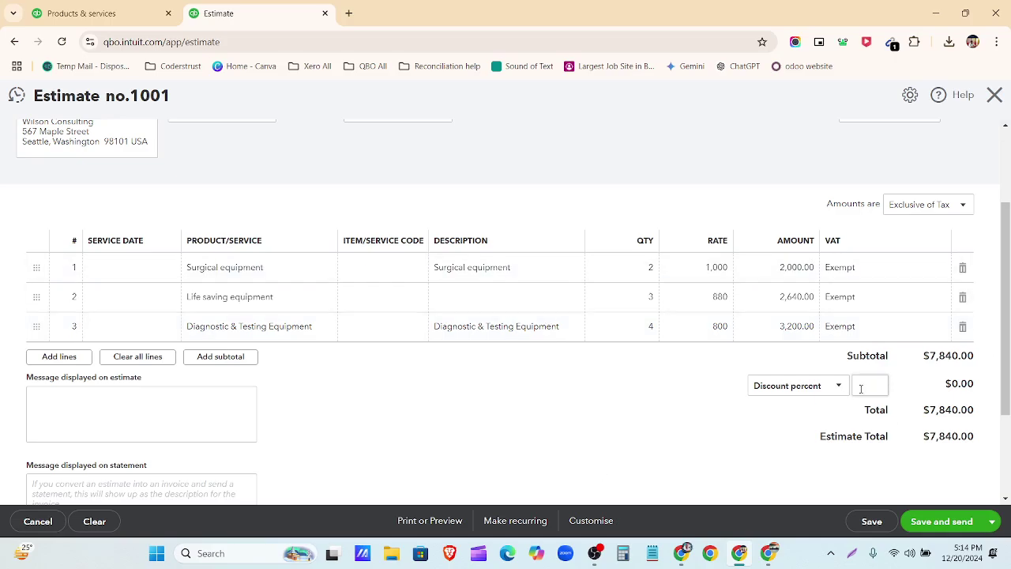
click(833, 387)
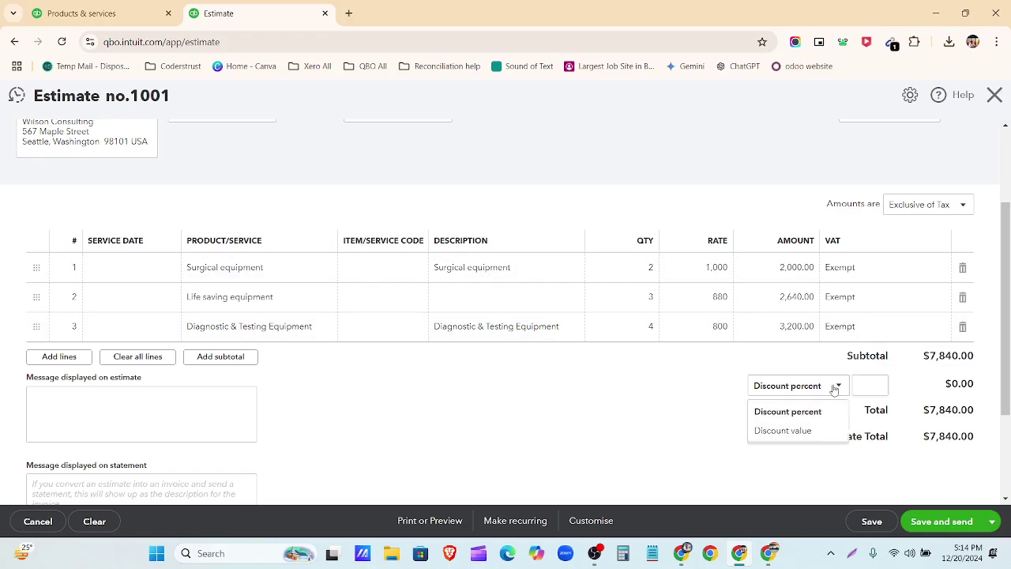
click(830, 435)
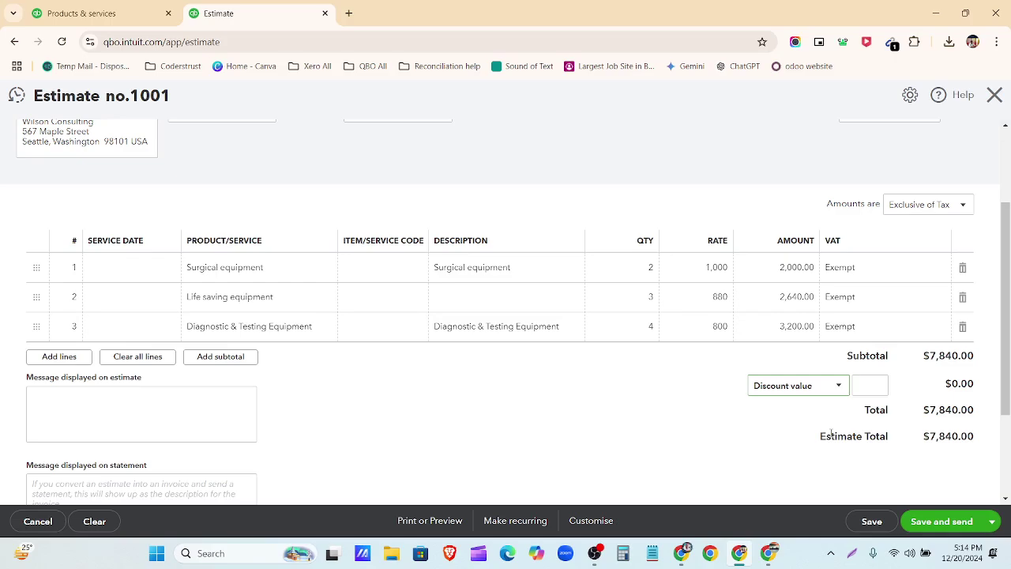
click(835, 386)
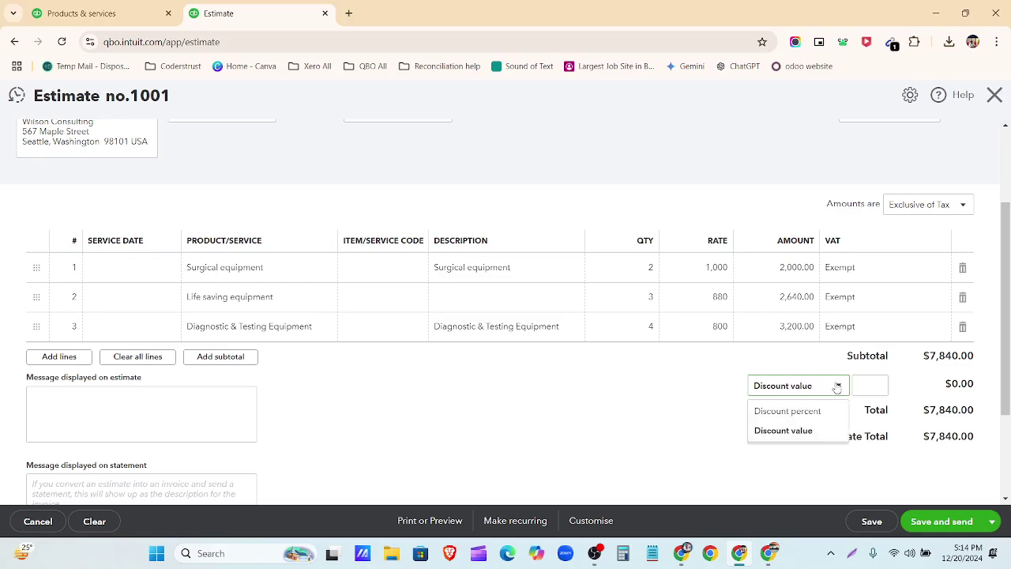
click(829, 413)
click(862, 385)
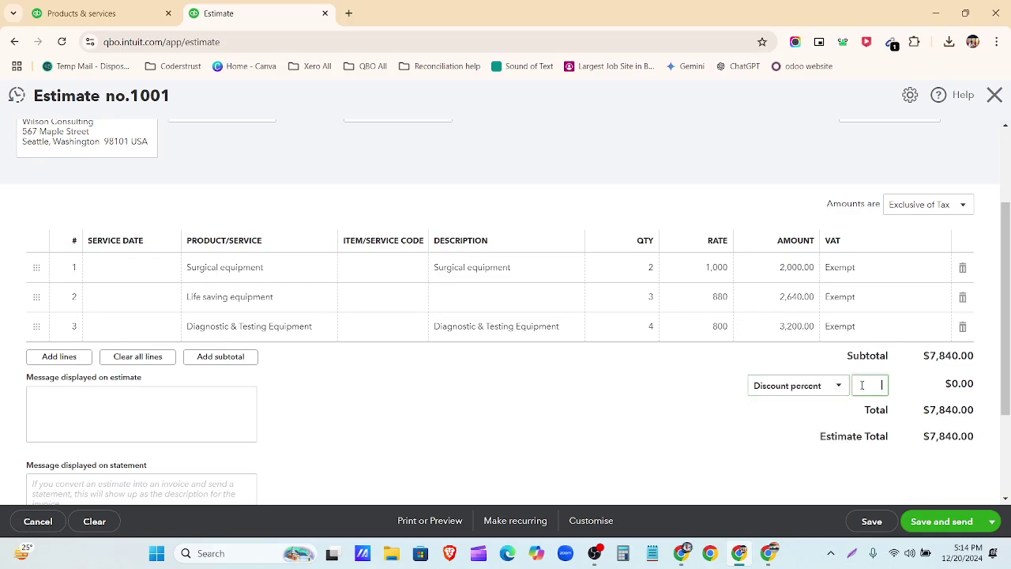
click(837, 386)
click(836, 426)
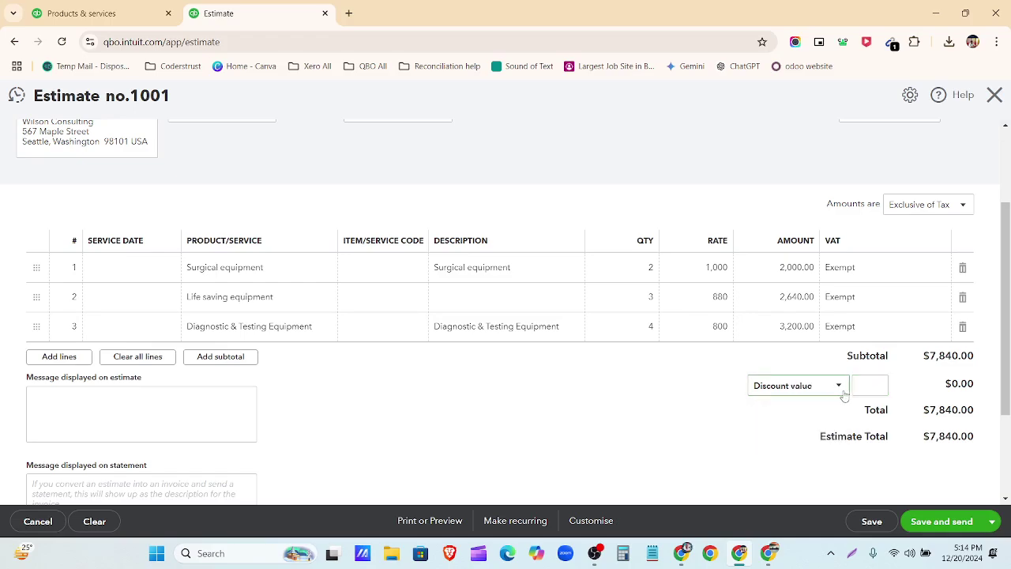
click(839, 387)
click(831, 412)
click(880, 386)
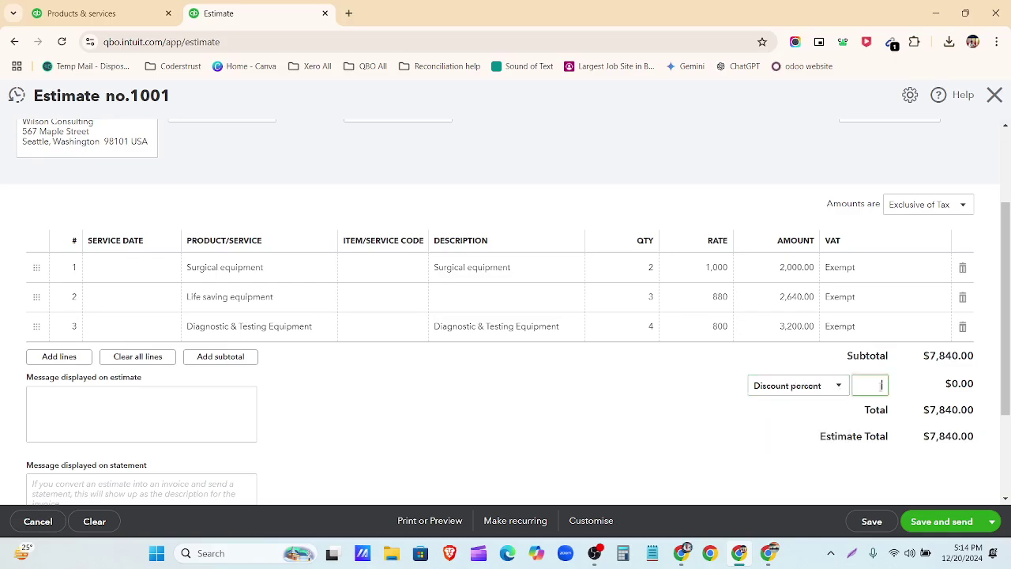
Step: Apply a 5 percent discount to the estimate's subtotal
text(5)
click(813, 443)
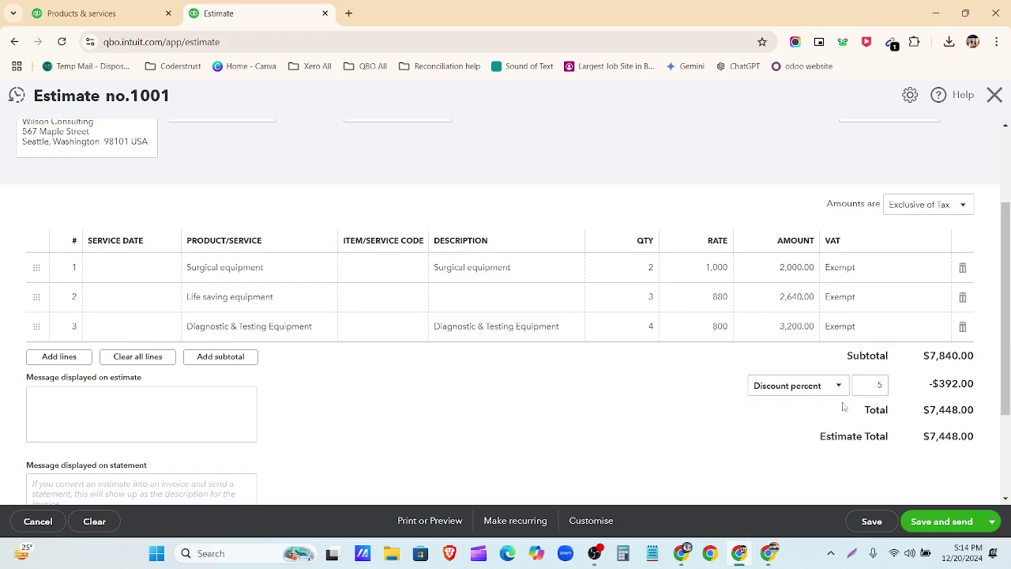
click(883, 385)
text(+)
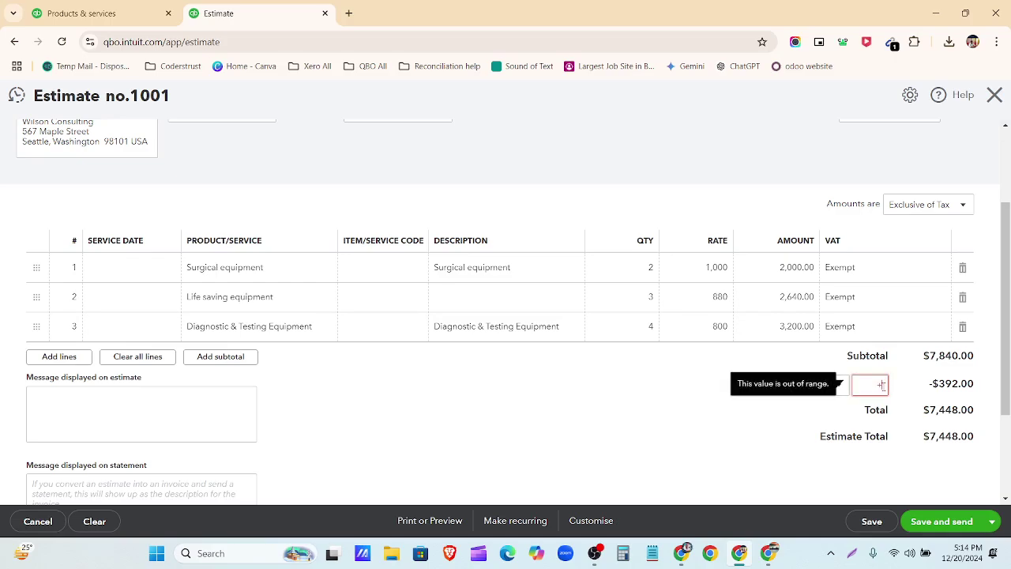
key(BackSpace)
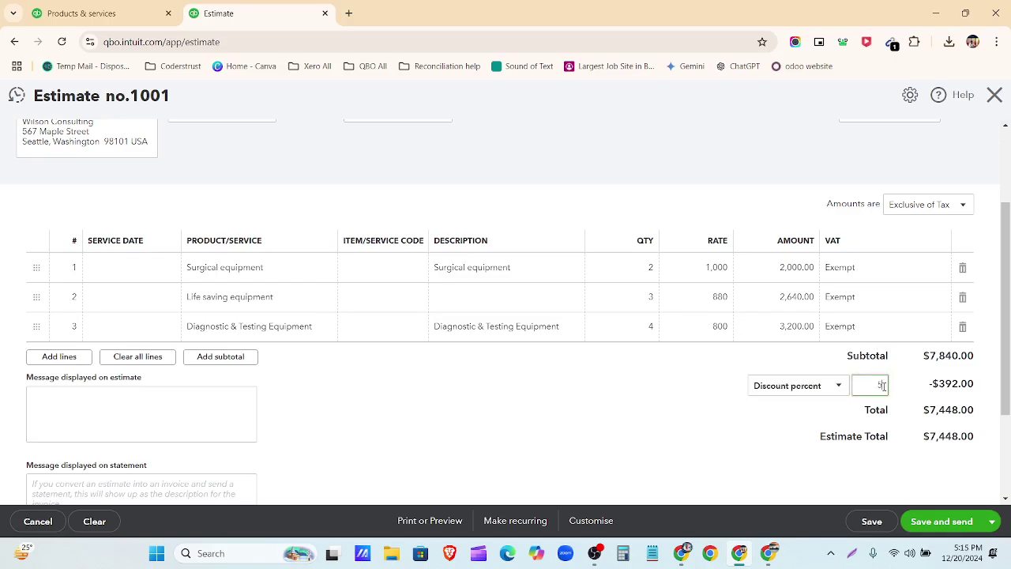
Step: Switch the estimate's discount to a Discount value of 500, and clear the discount amount
click(839, 386)
click(827, 433)
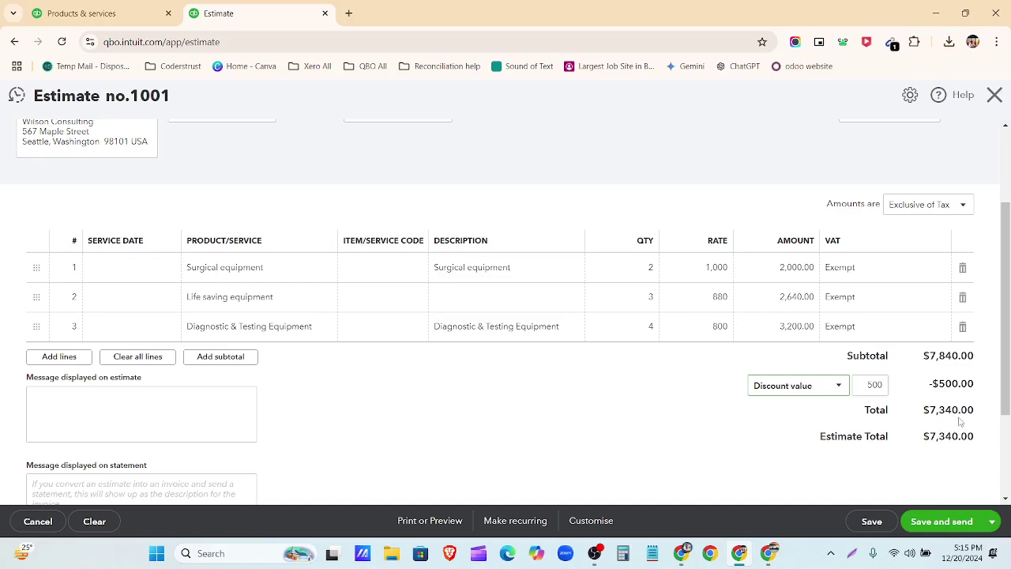
click(872, 385)
key(BackSpace)
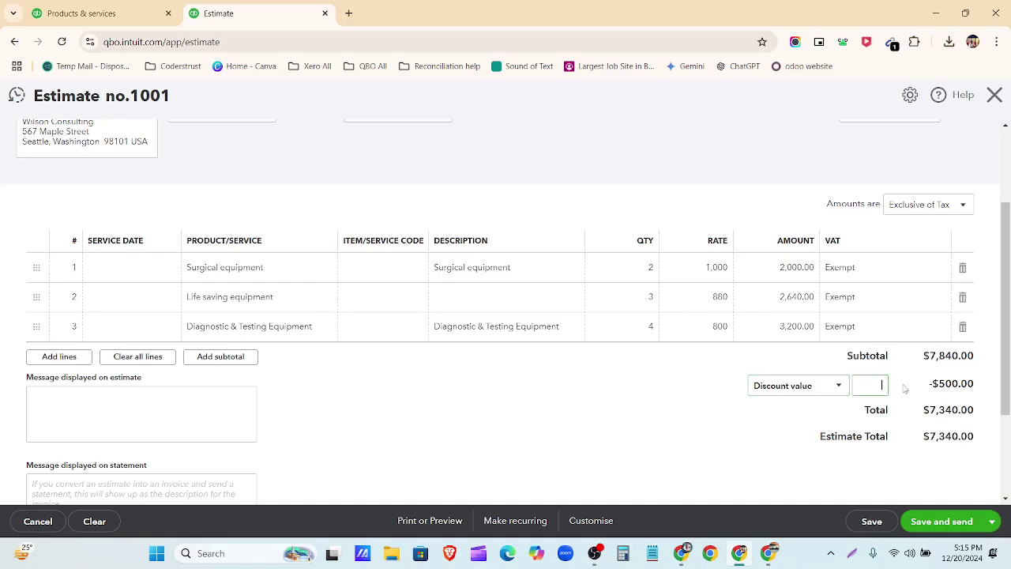
click(771, 445)
Step: Review the message, statement and attachment fields below the estimate's product lines
scroll(353, 421, down, 1)
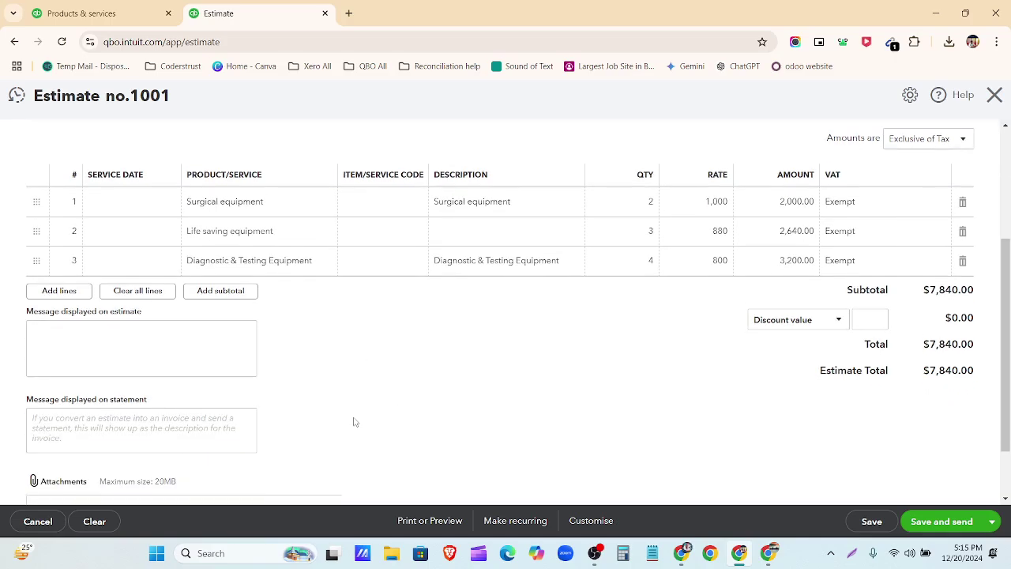
scroll(90, 356, down, 1)
click(54, 273)
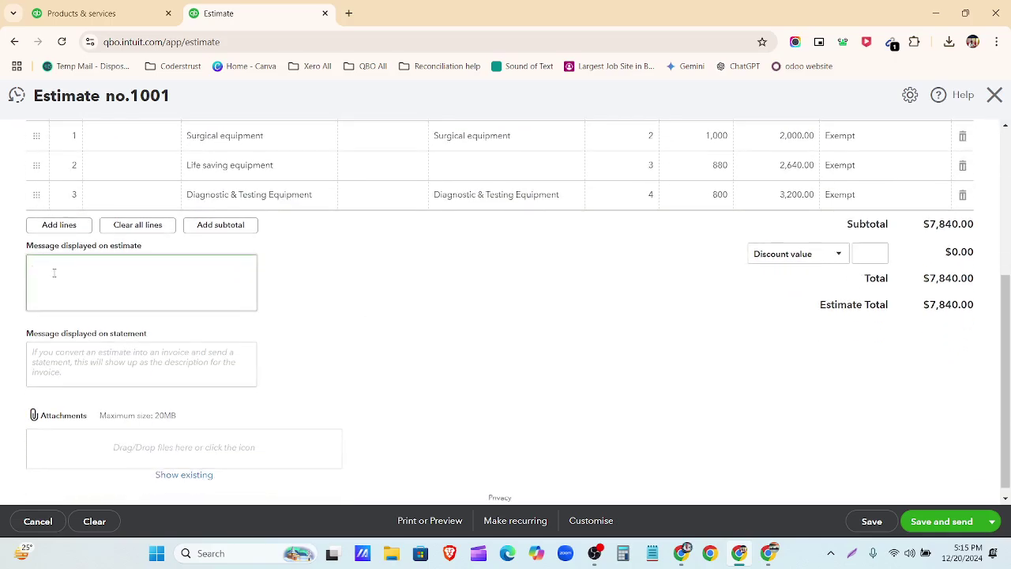
scroll(83, 375, down, 1)
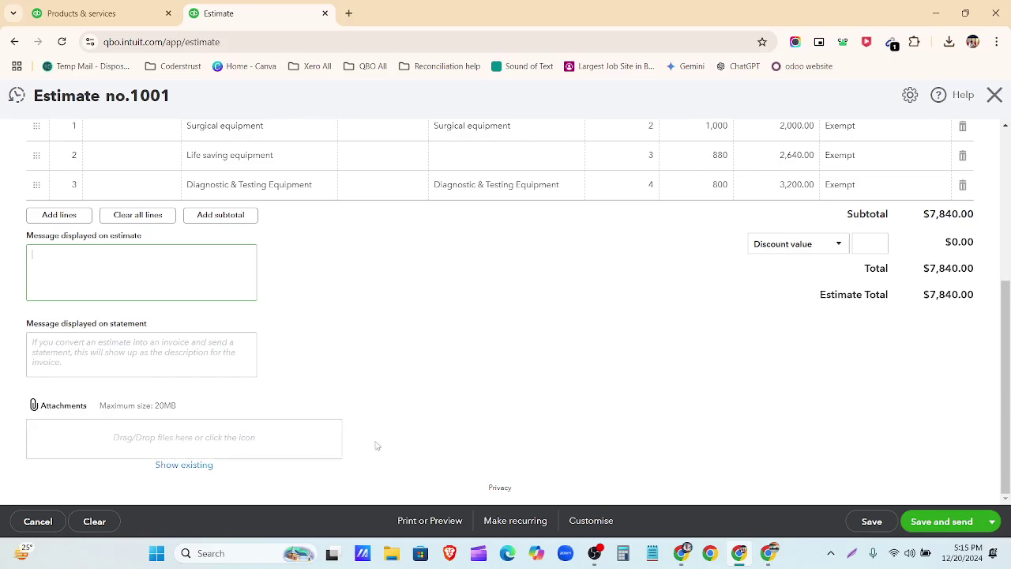
scroll(479, 382, up, 4)
scroll(478, 391, down, 4)
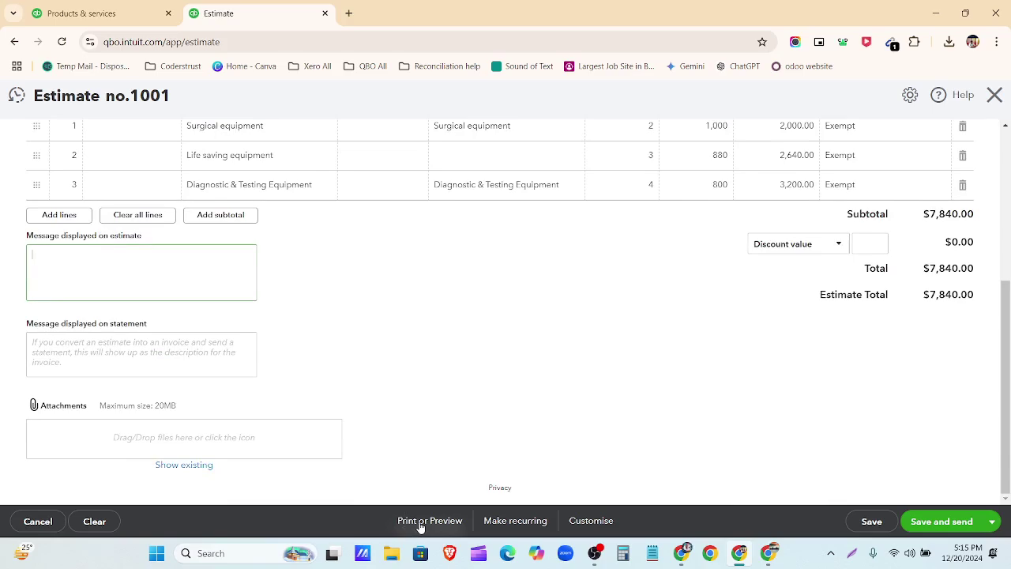
Step: Open a new style for the estimate form to view its design options, and exit without saving
click(583, 523)
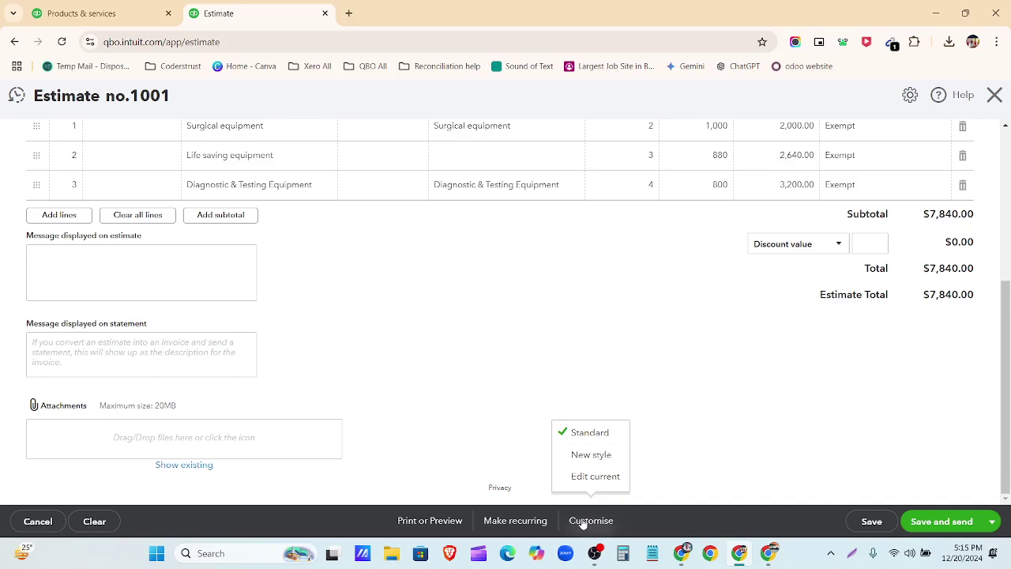
click(576, 464)
click(577, 330)
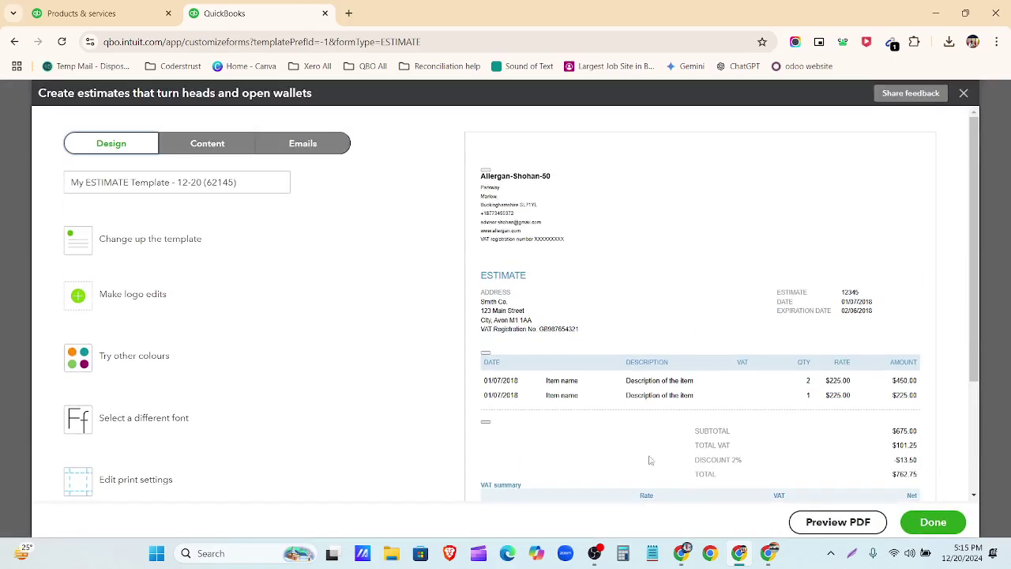
click(962, 93)
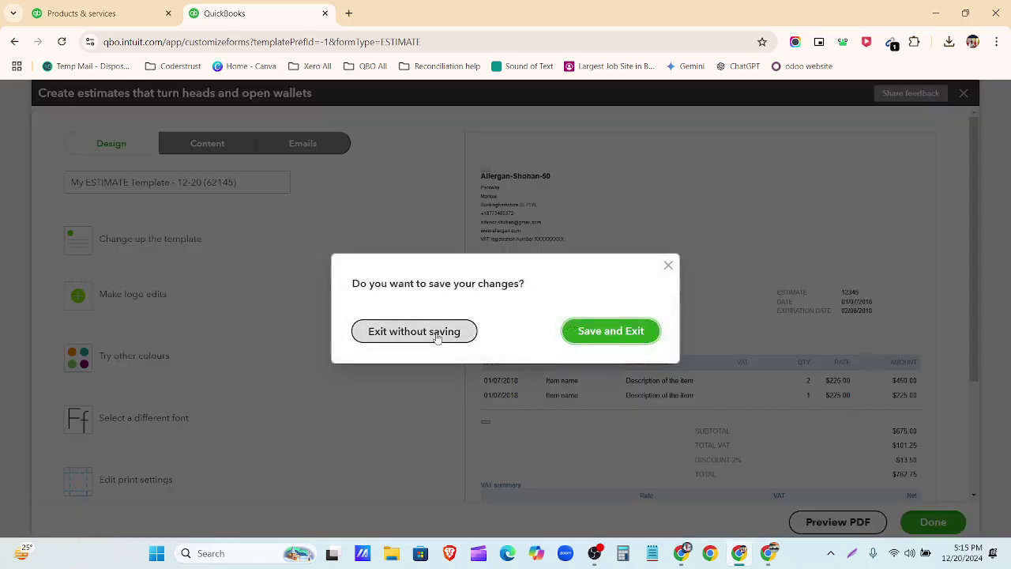
click(437, 337)
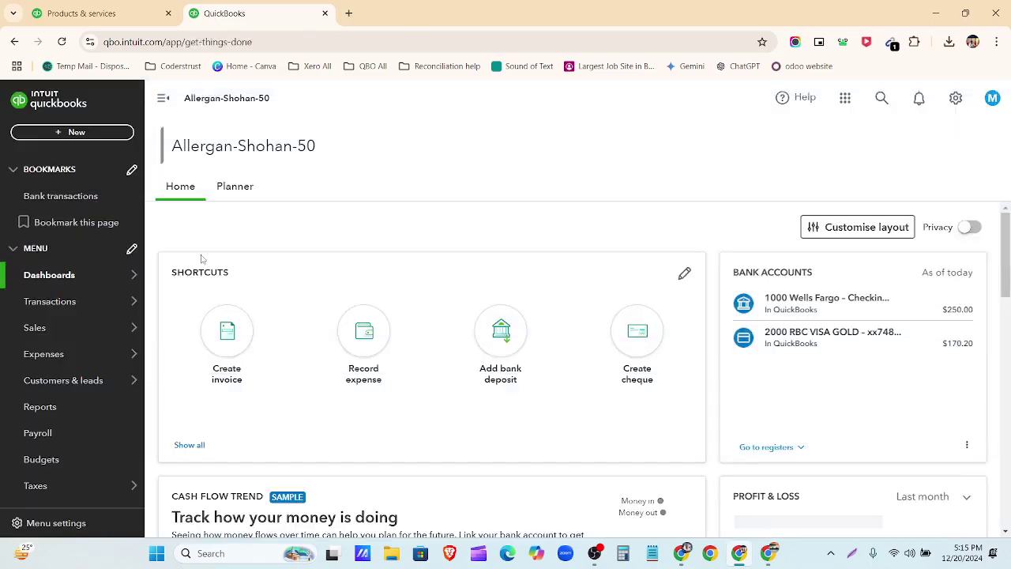
Step: Look for the estimate among all sales transactions and in the list of recent transactions
click(90, 134)
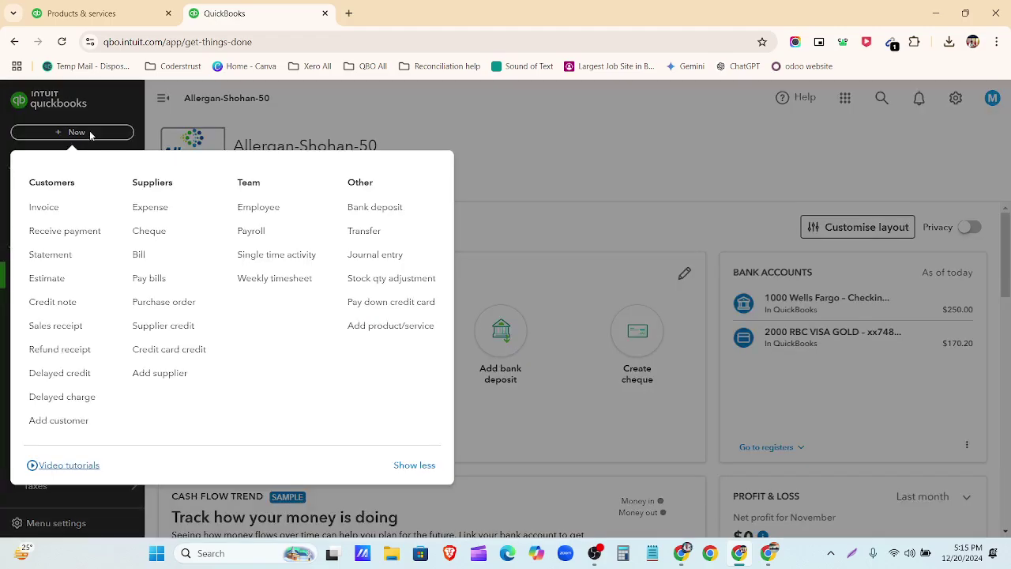
click(572, 132)
click(57, 336)
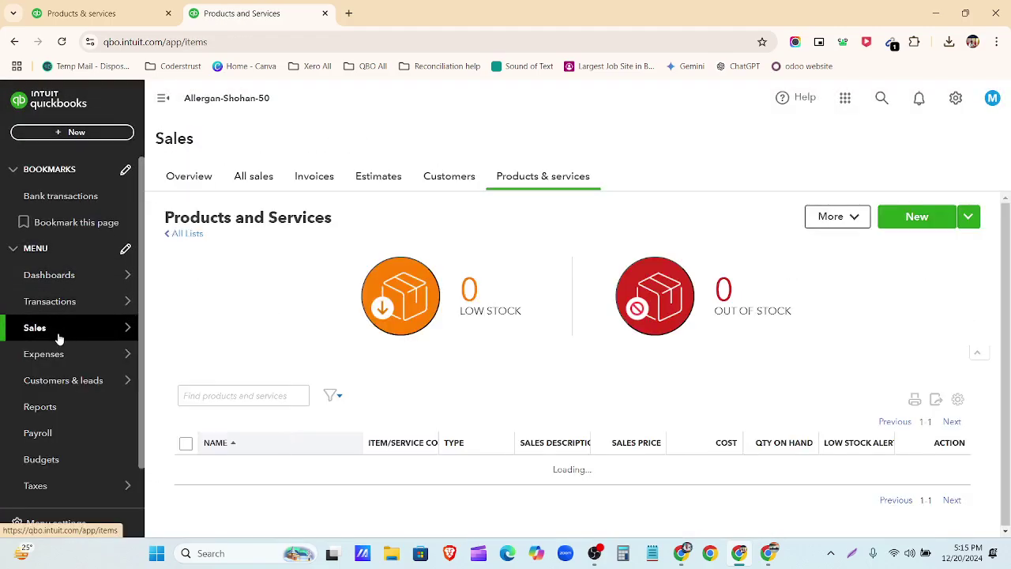
click(378, 176)
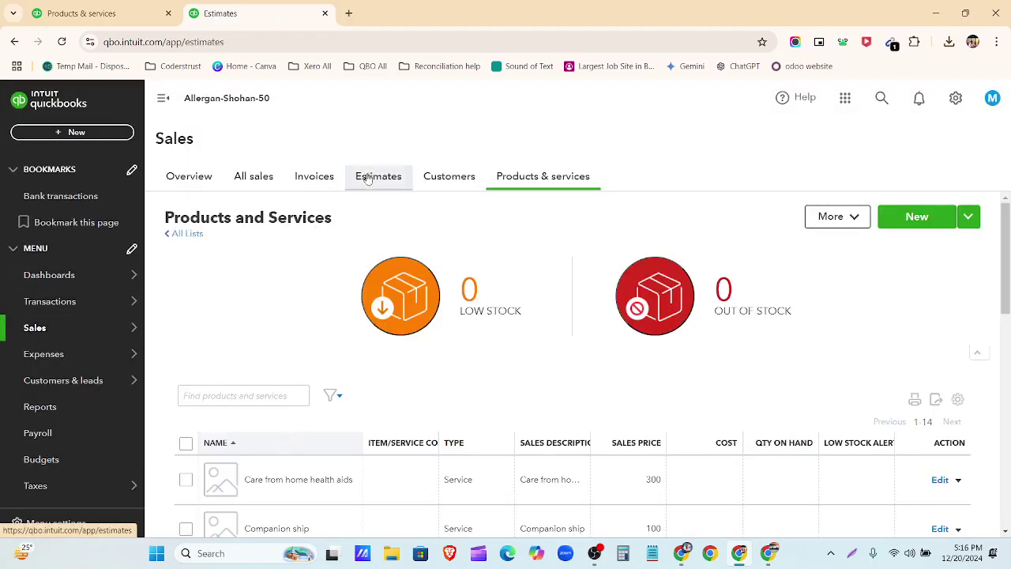
click(244, 176)
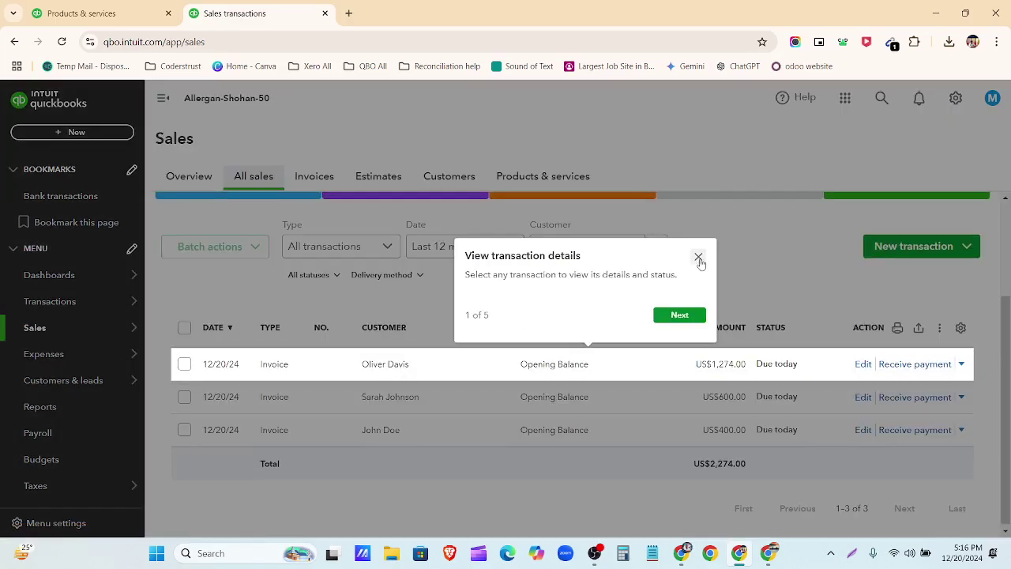
click(698, 259)
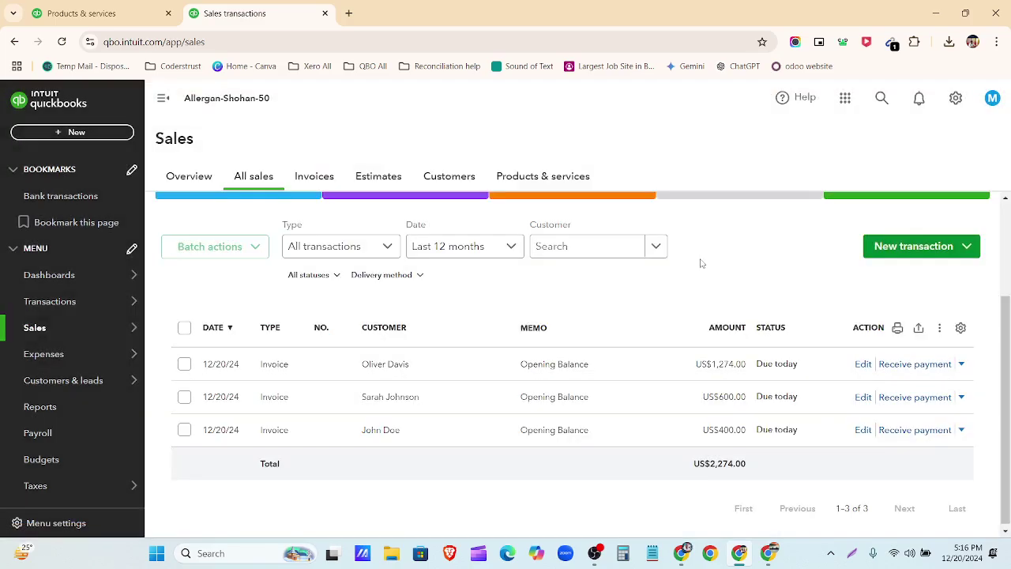
scroll(441, 364, up, 2)
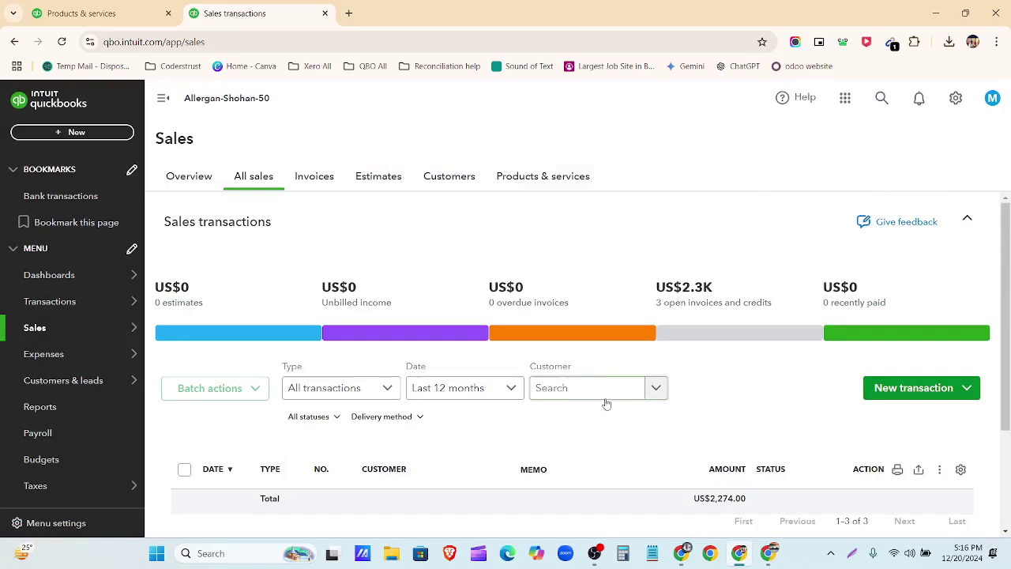
click(885, 99)
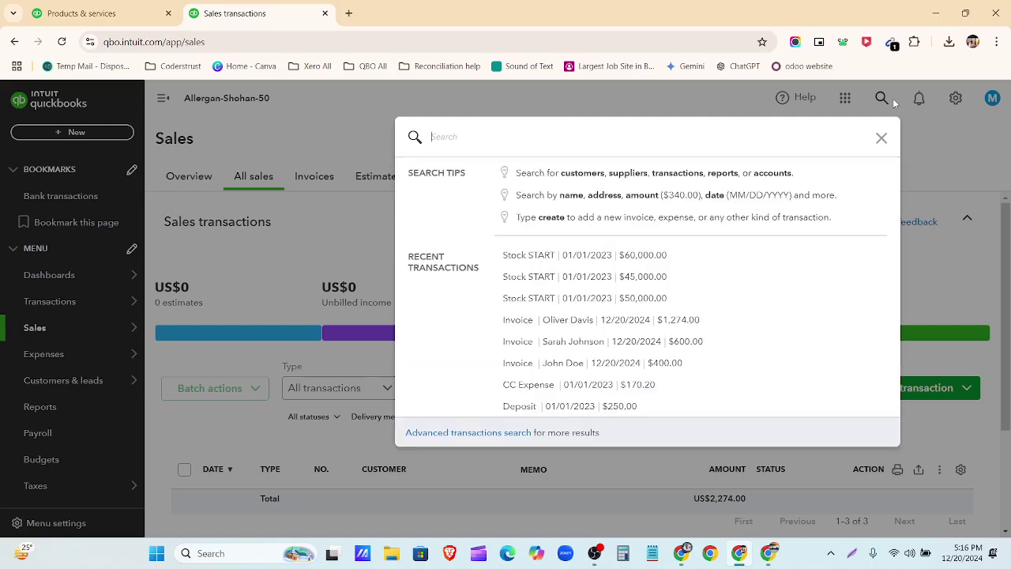
click(293, 113)
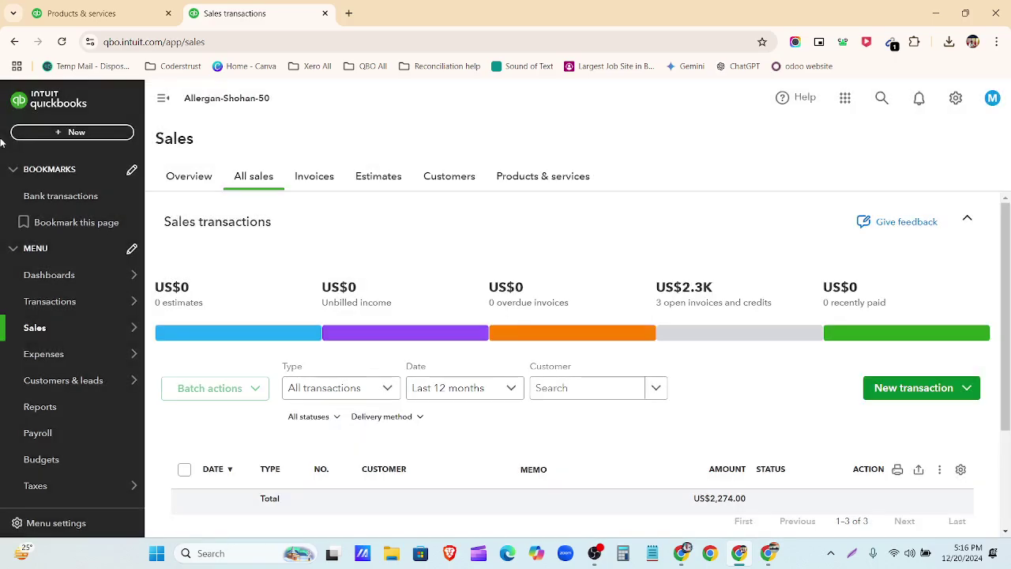
Step: Create a new estimate for the customer from the spreadsheet and set the estimate date to 10/02/2023
click(83, 133)
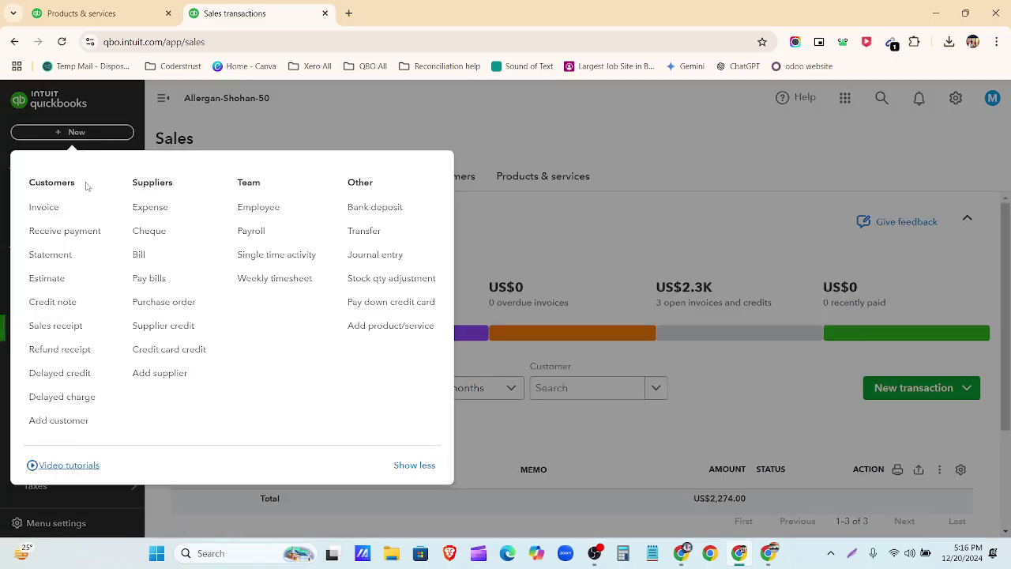
click(70, 289)
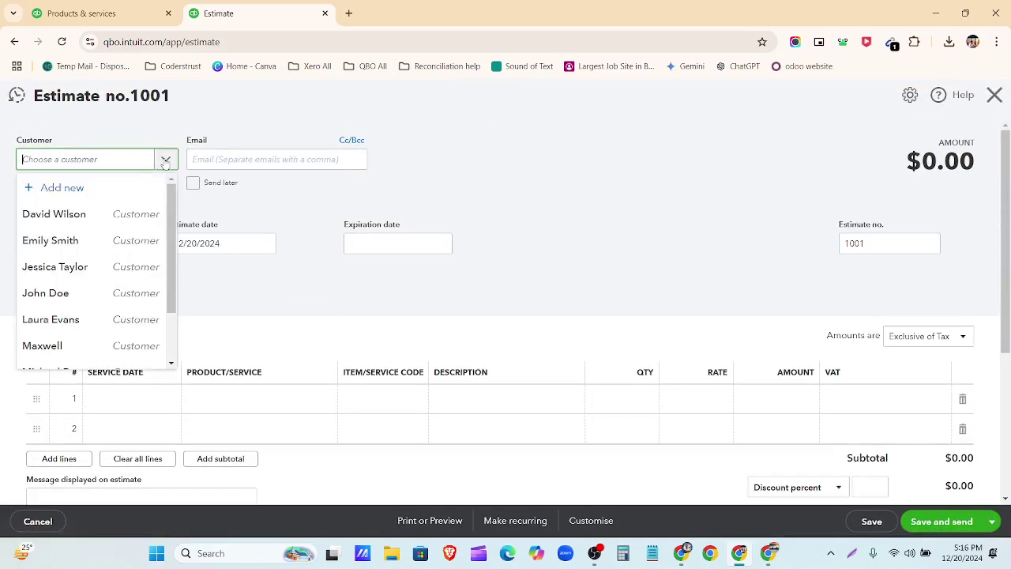
click(105, 213)
click(265, 243)
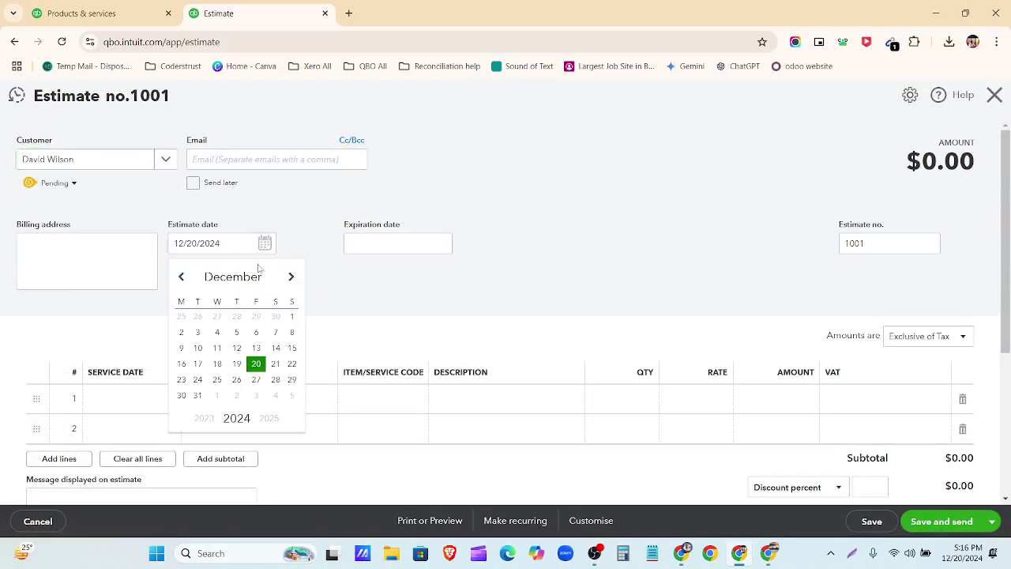
click(235, 277)
click(235, 453)
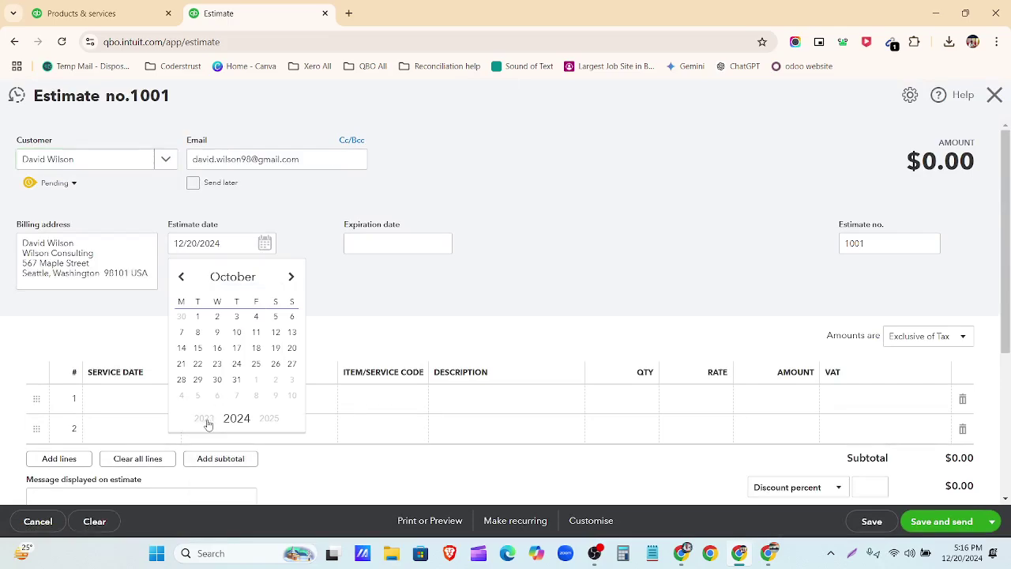
click(206, 418)
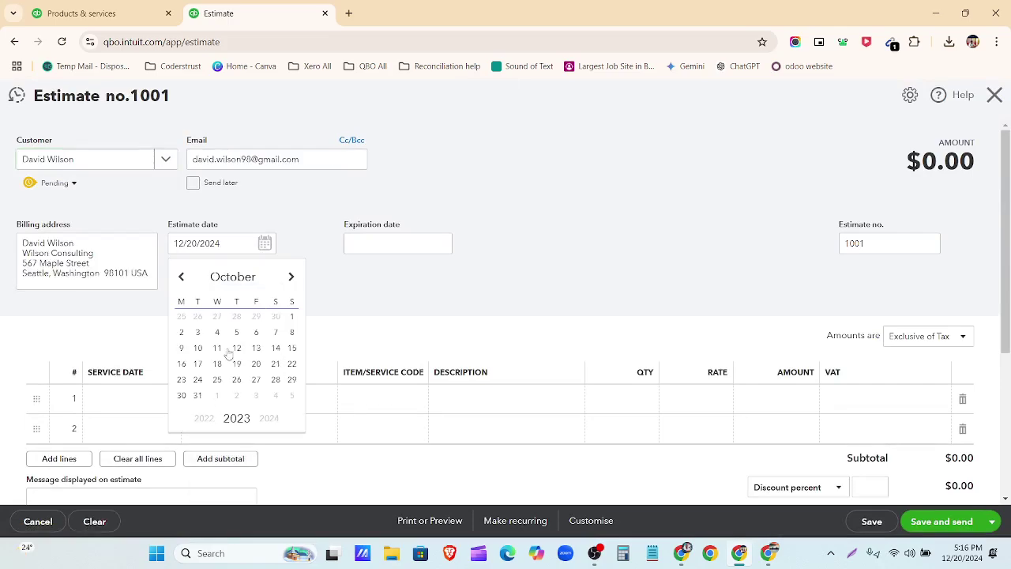
click(182, 333)
Step: Add Surgical equipment as the product on the first line of the estimate
click(228, 400)
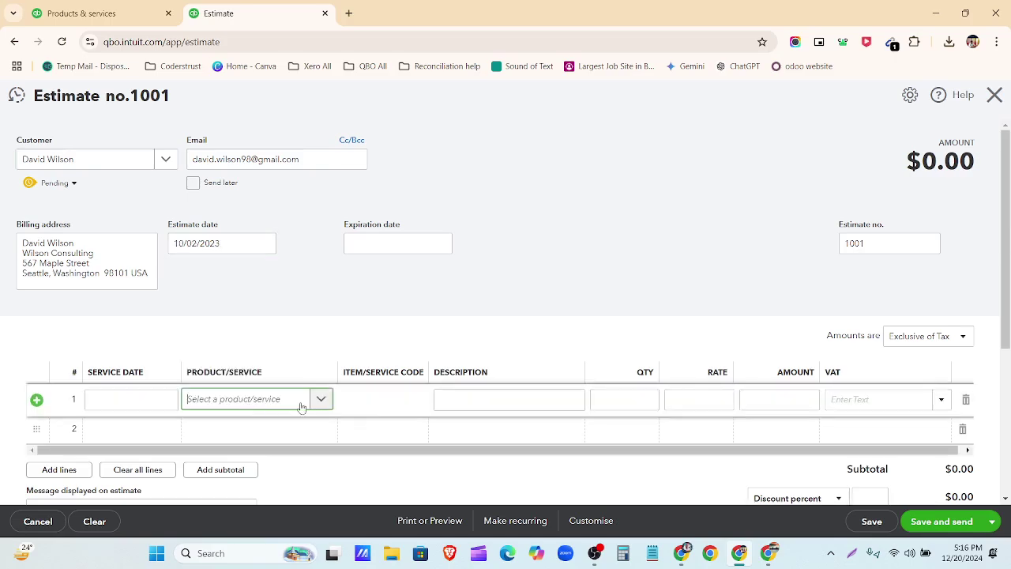
click(322, 401)
scroll(305, 316, down, 5)
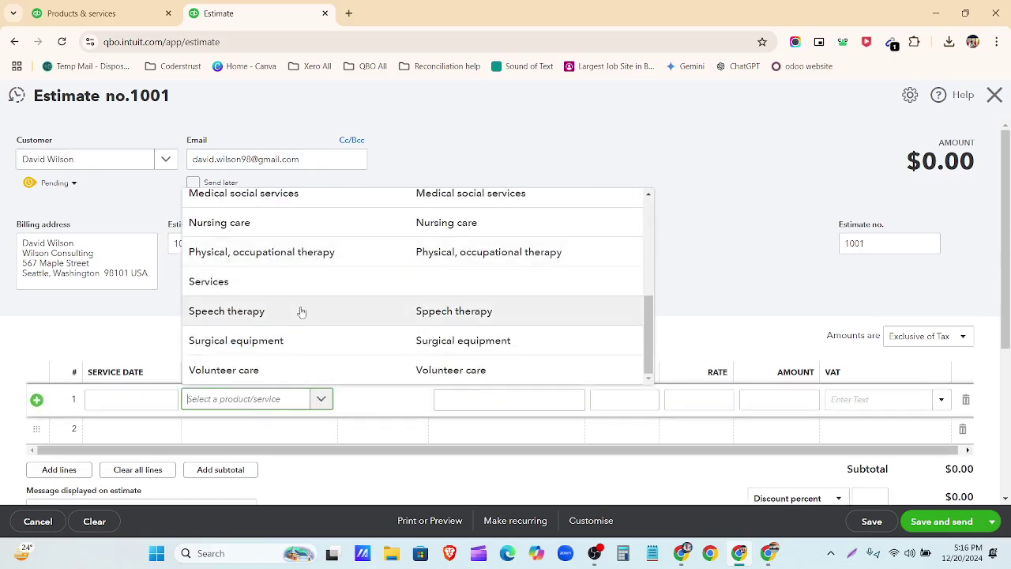
click(301, 347)
Step: Add Diagnostic & Testing Equipment as the product on the second line of the estimate
scroll(303, 379, down, 2)
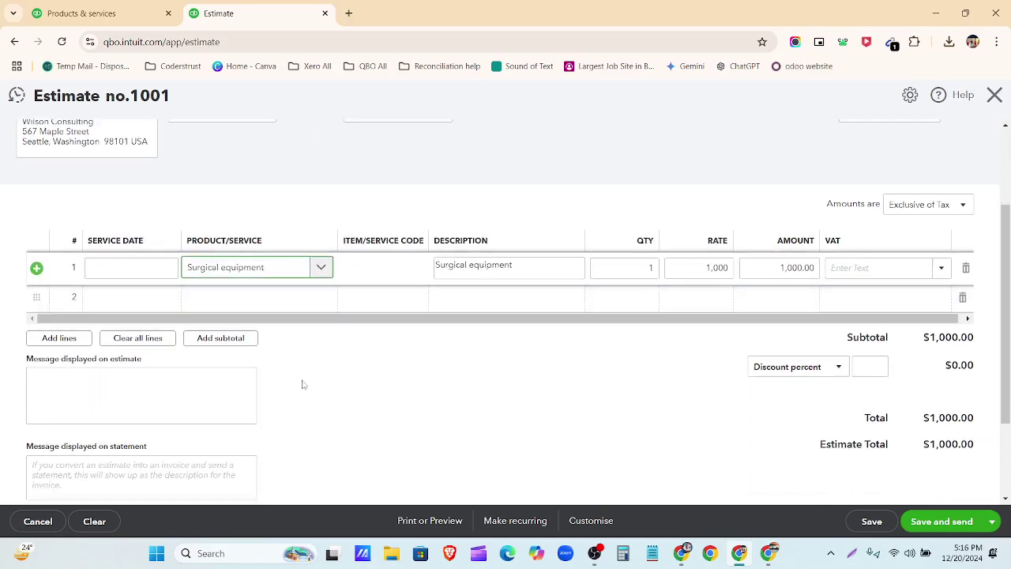
click(324, 300)
click(325, 299)
scroll(296, 407, down, 3)
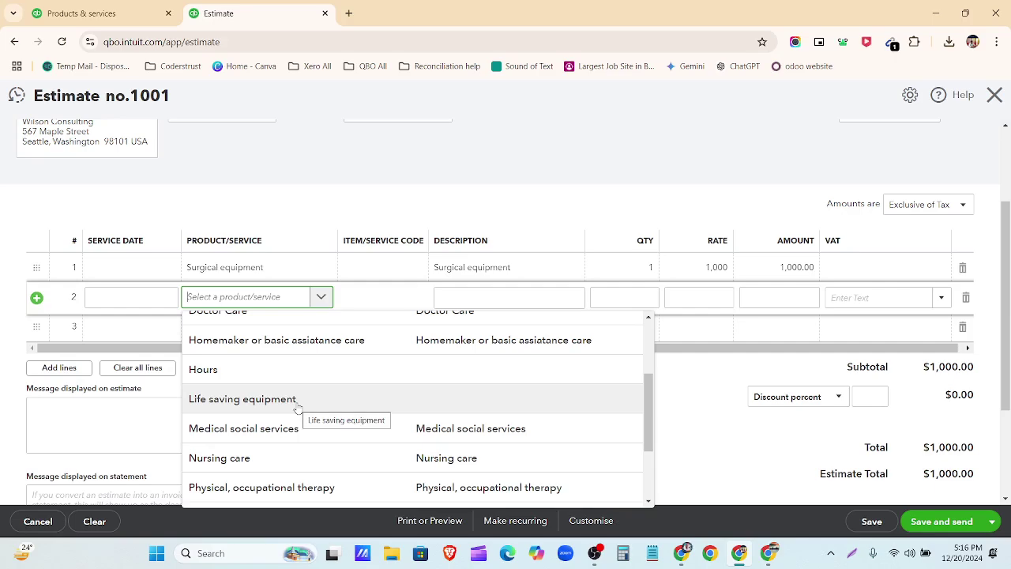
scroll(264, 427, down, 3)
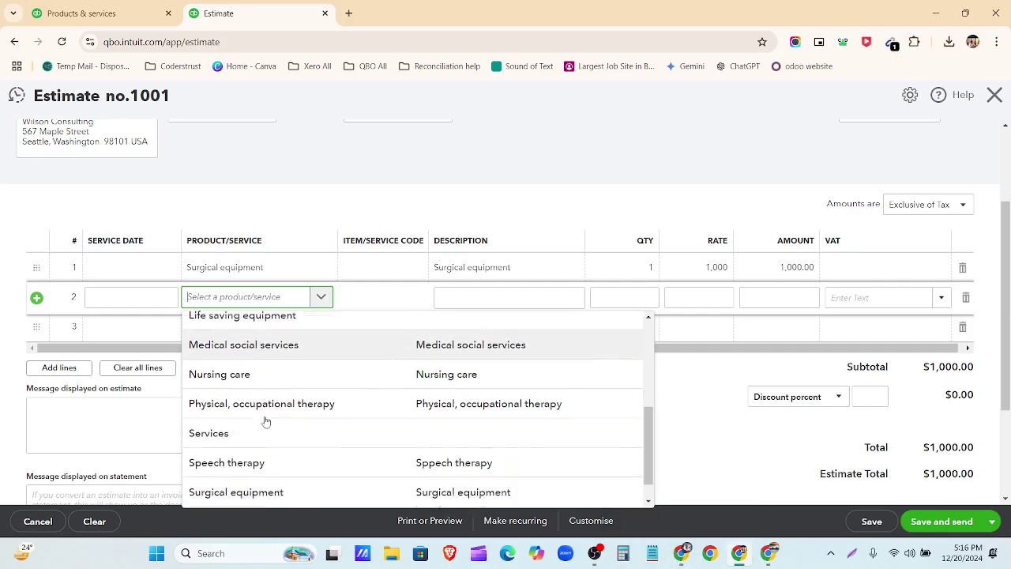
scroll(280, 440, up, 3)
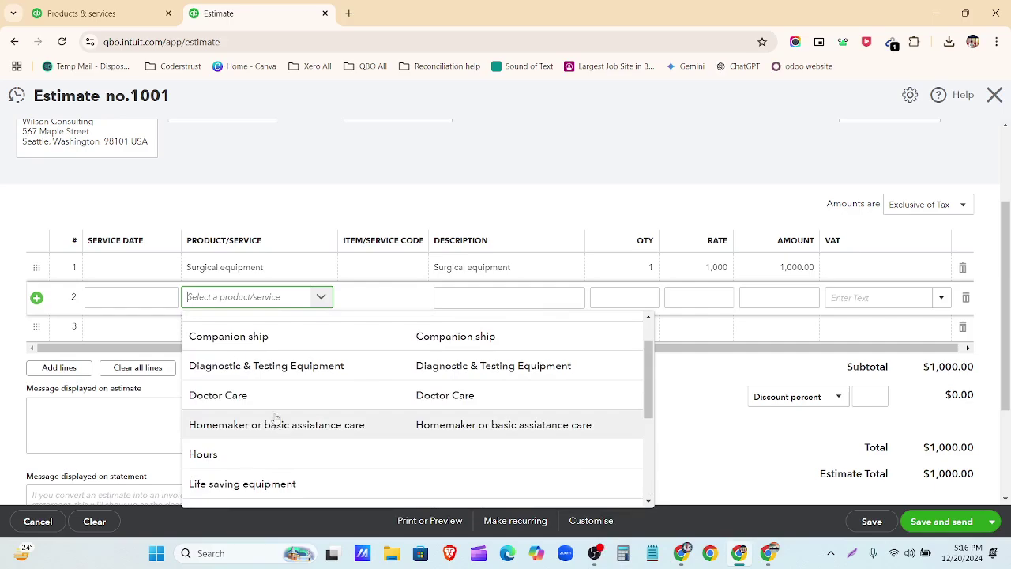
click(277, 367)
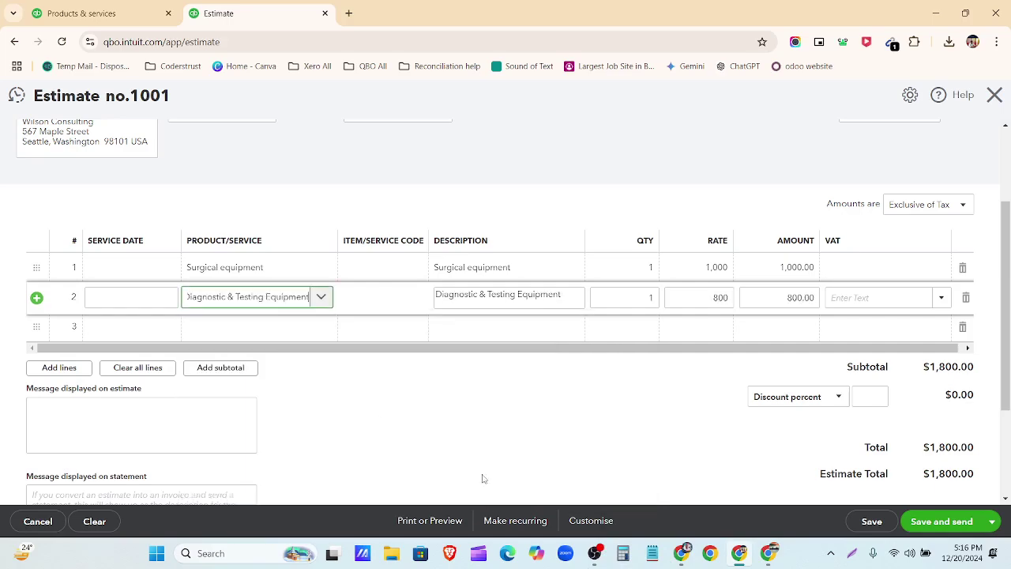
Step: Check the spreadsheet for the remaining product and add Life saving equipment on the third line of the estimate
click(681, 553)
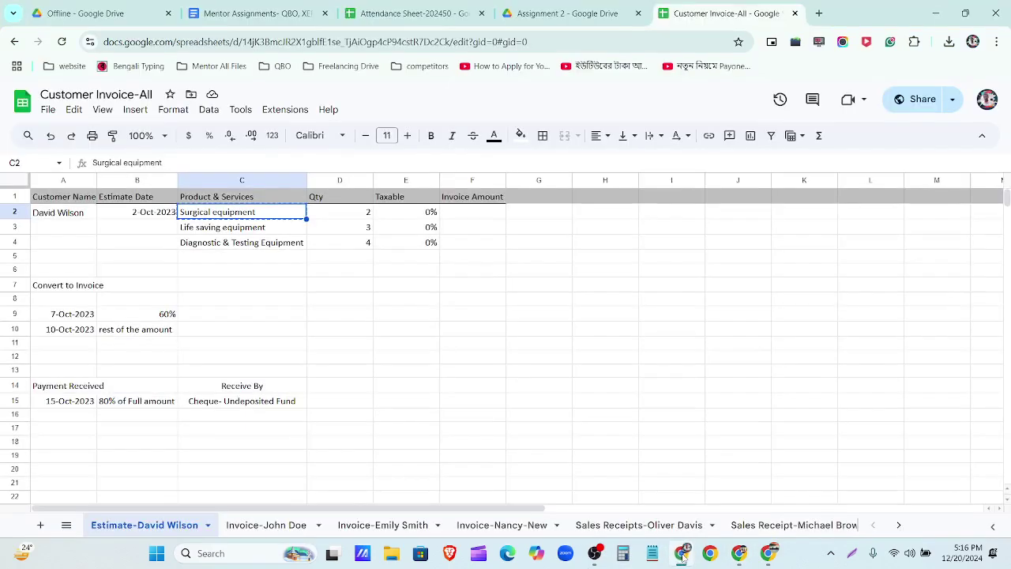
click(683, 554)
click(261, 327)
click(320, 329)
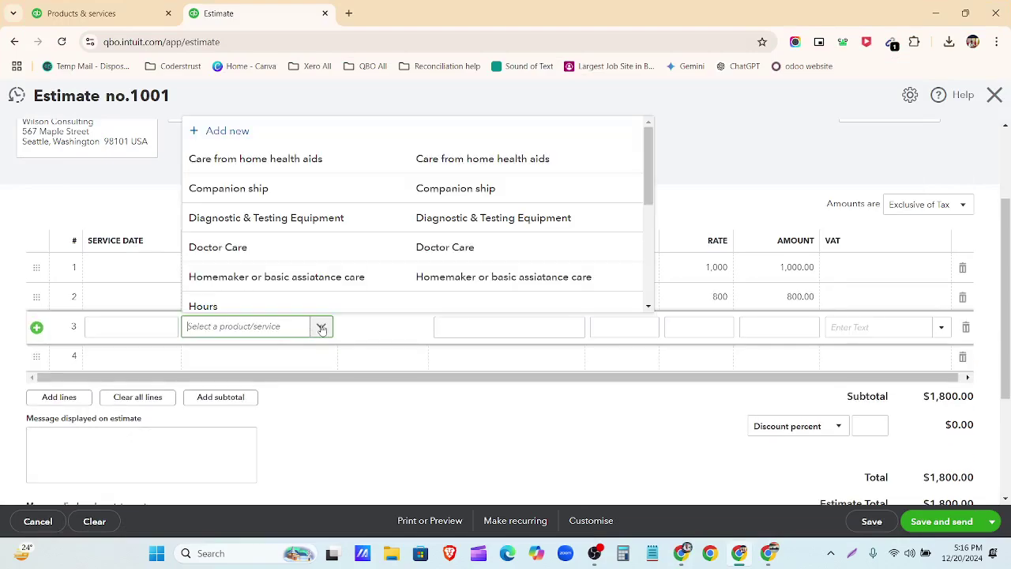
scroll(293, 234, down, 3)
scroll(286, 241, down, 2)
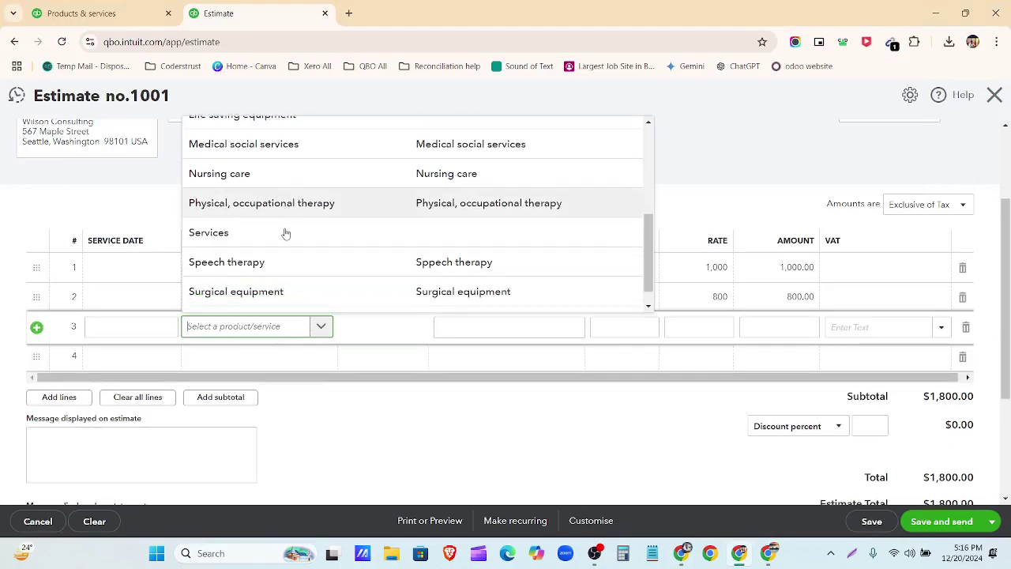
scroll(287, 267, up, 2)
scroll(287, 265, up, 3)
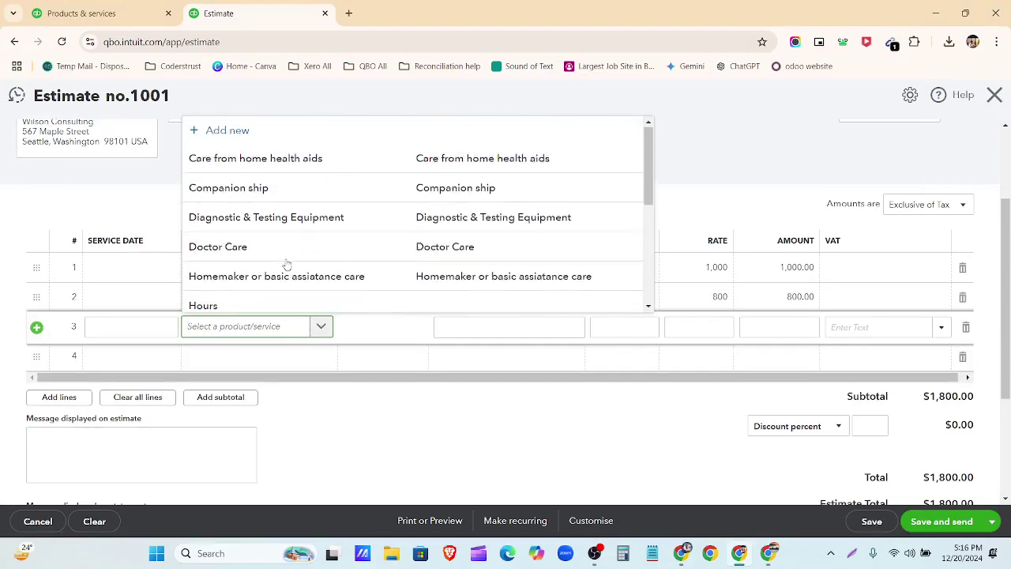
scroll(260, 210, down, 4)
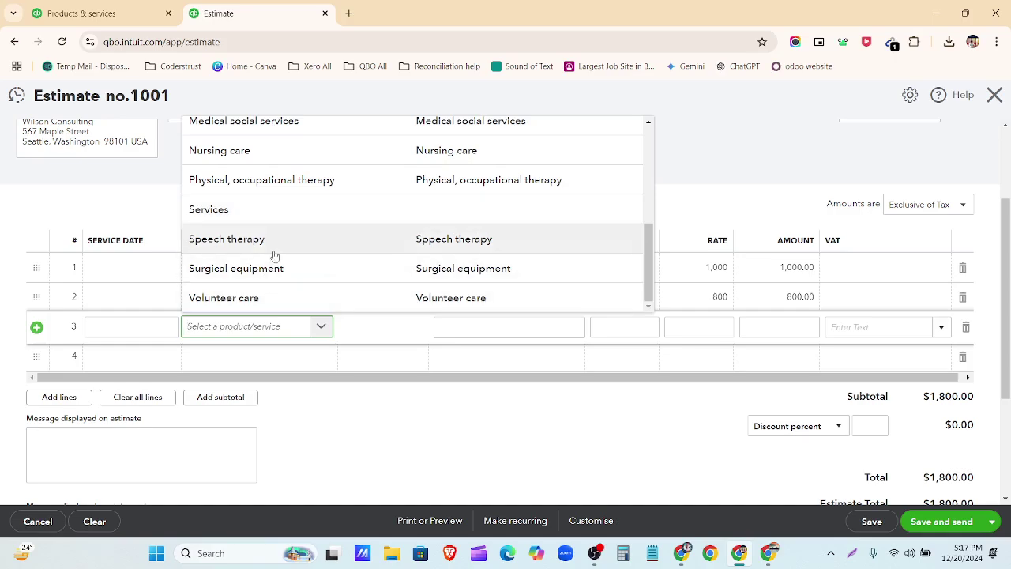
scroll(273, 255, up, 2)
click(271, 226)
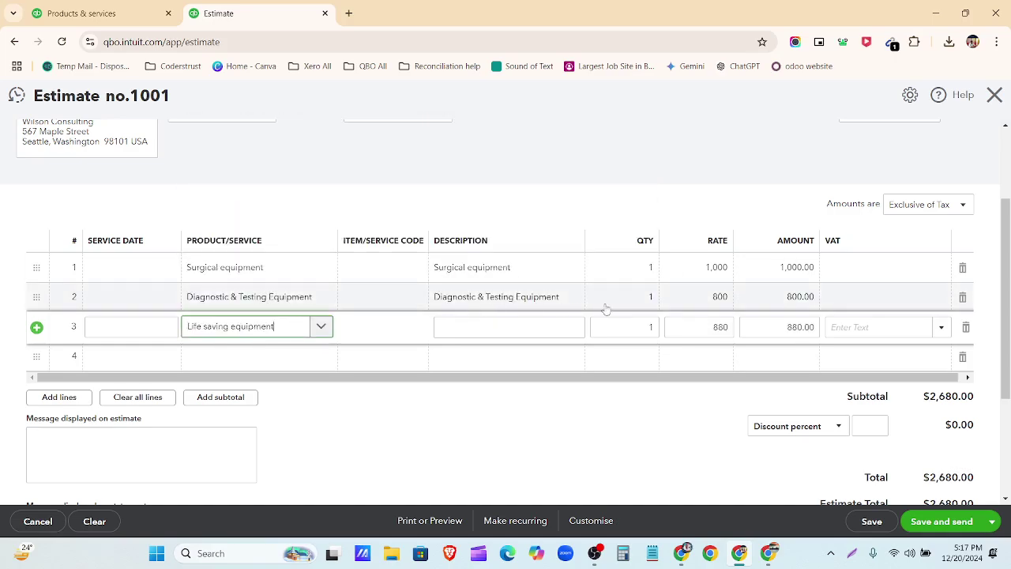
Step: Set the quantities from the spreadsheet: 2 for Surgical equipment, 4 for Diagnostic & Testing Equipment and 3 for Life saving equipment
click(649, 271)
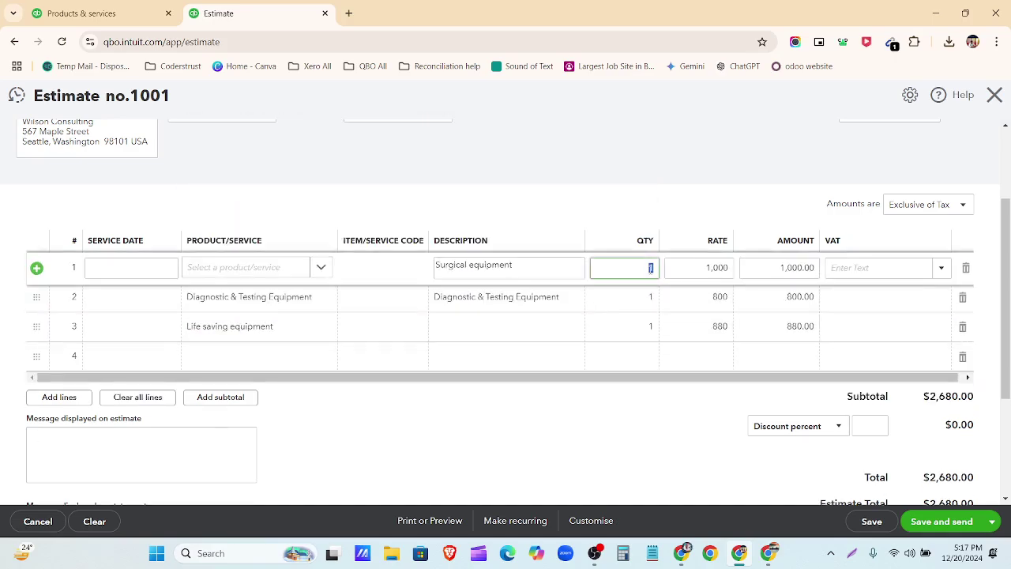
text(2)
mouse_move(766, 553)
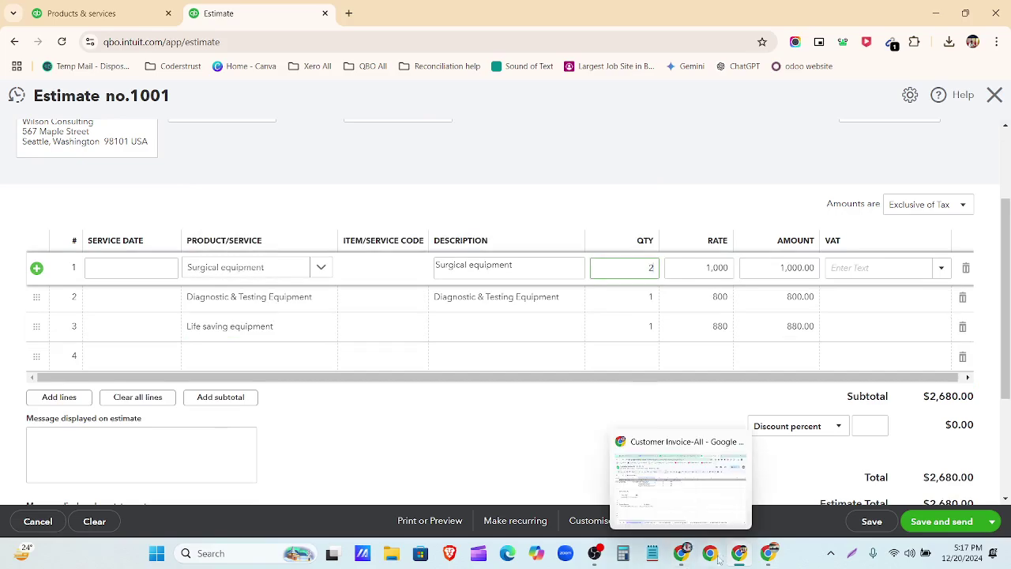
click(681, 553)
click(682, 552)
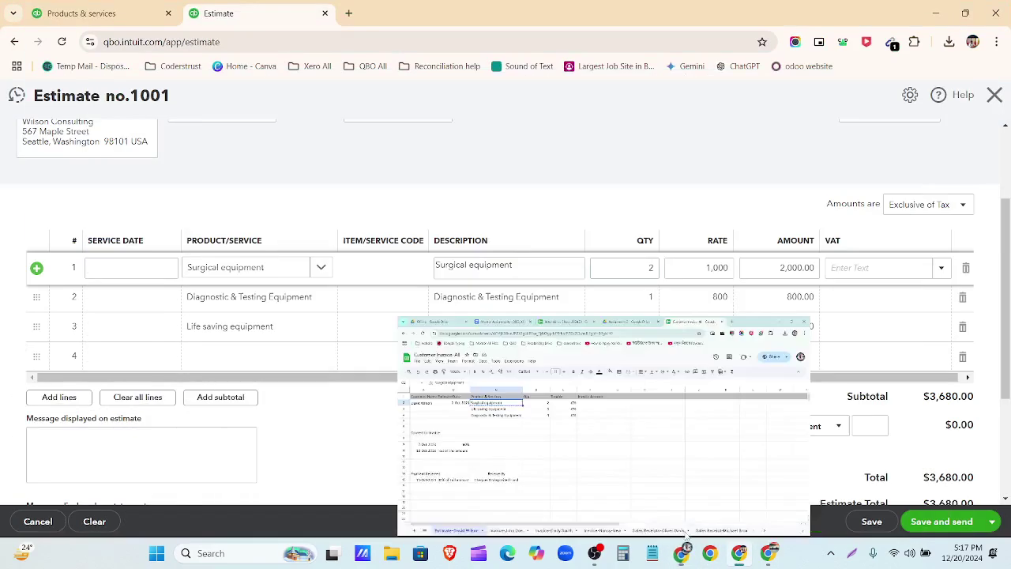
click(650, 298)
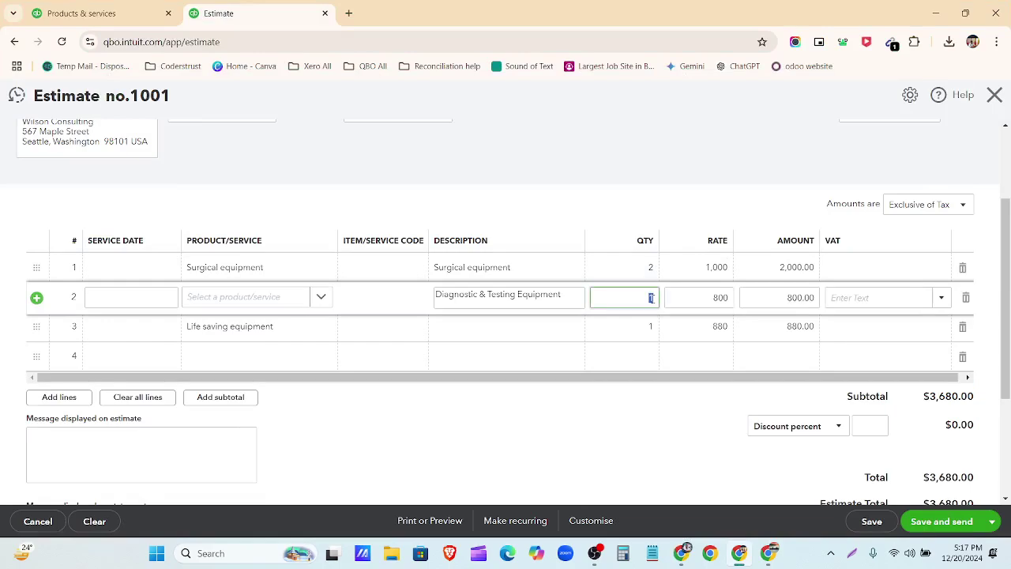
text(4)
click(659, 338)
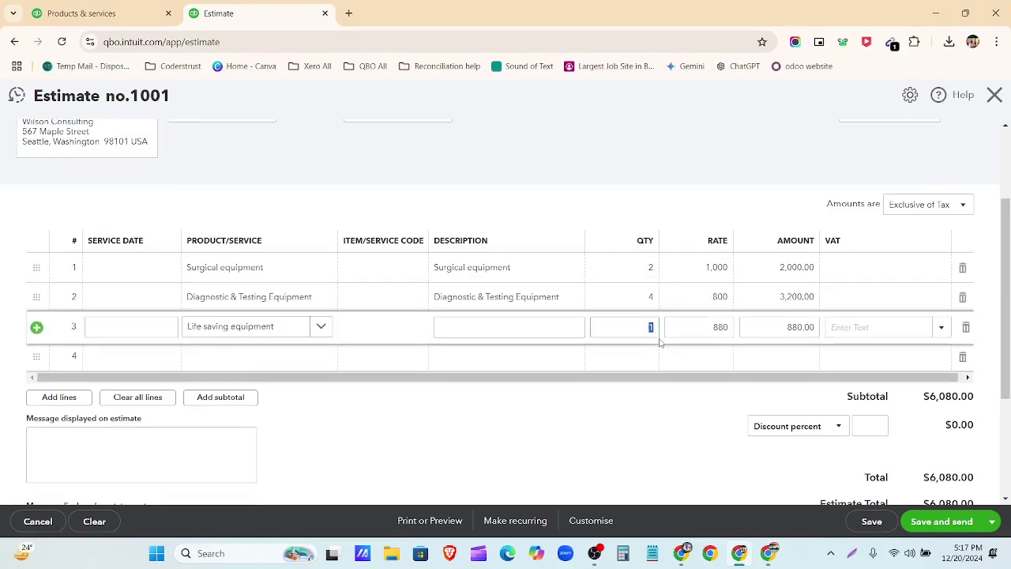
text(3)
Step: Set the VAT to Exempt (0%) on all three product lines of the estimate
click(880, 267)
click(941, 268)
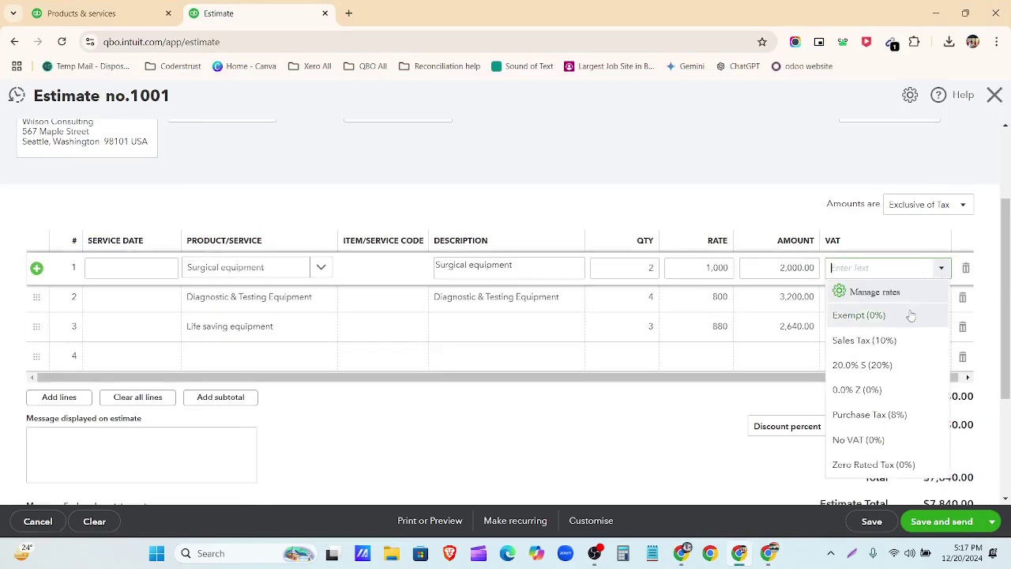
click(910, 315)
click(925, 307)
click(925, 298)
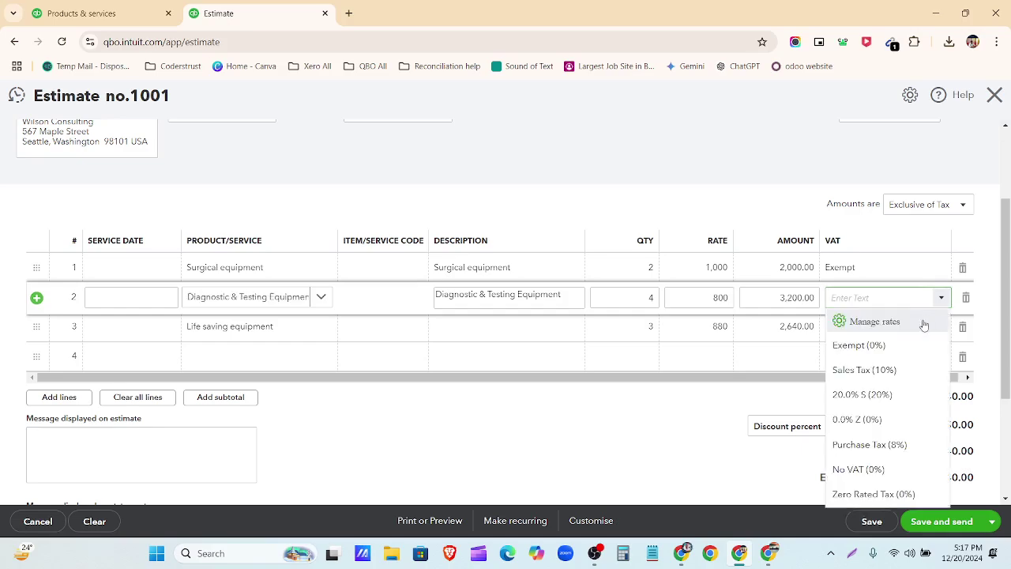
click(901, 345)
click(909, 335)
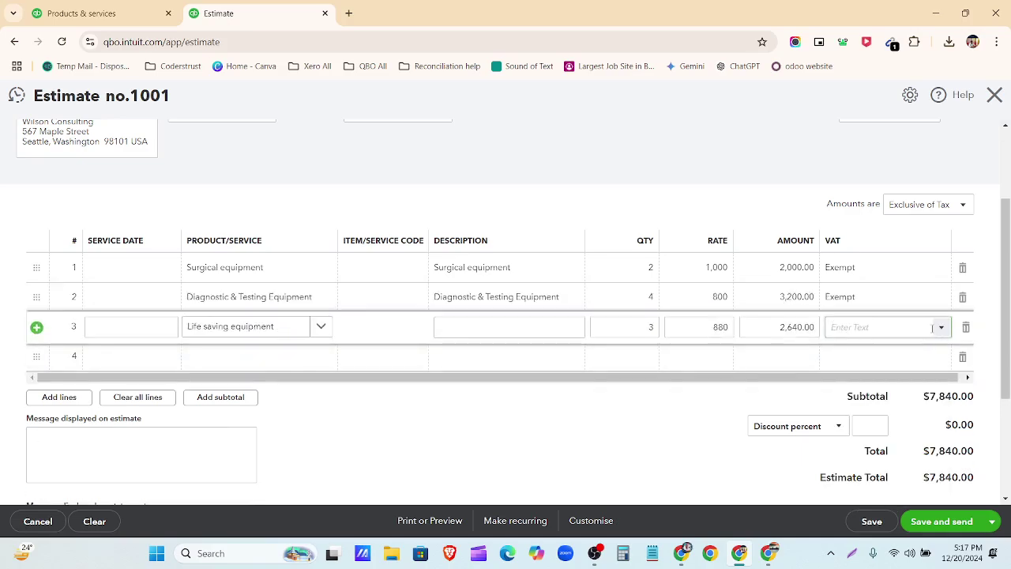
click(942, 331)
click(874, 153)
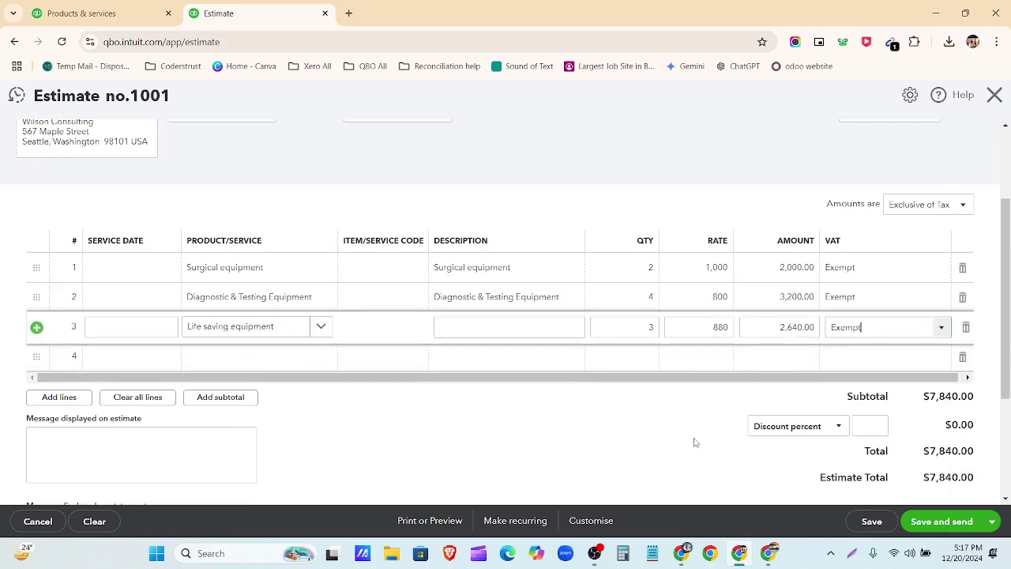
Step: Save and close estimate no. 1001
scroll(695, 448, up, 1)
scroll(694, 447, up, 1)
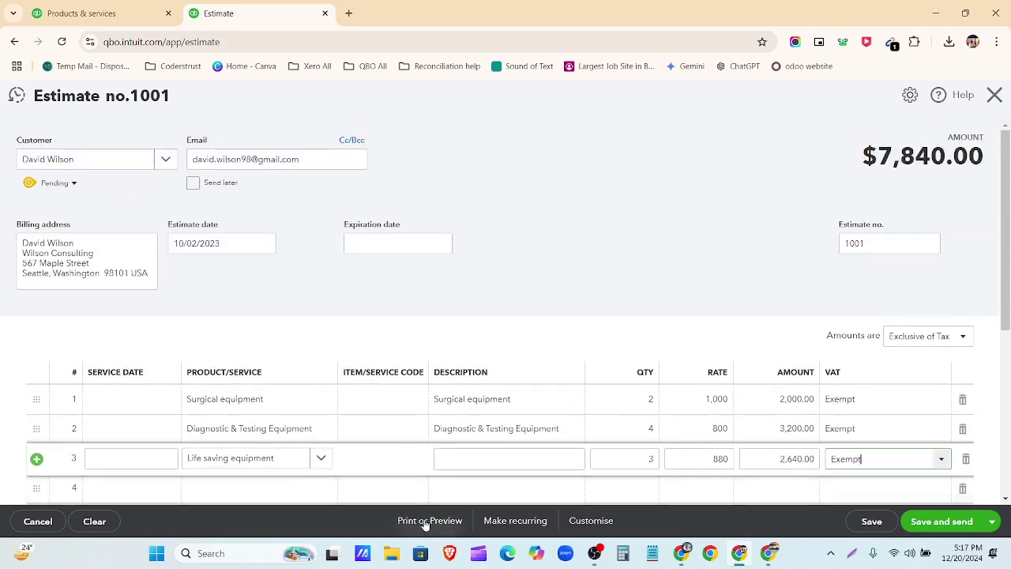
click(992, 522)
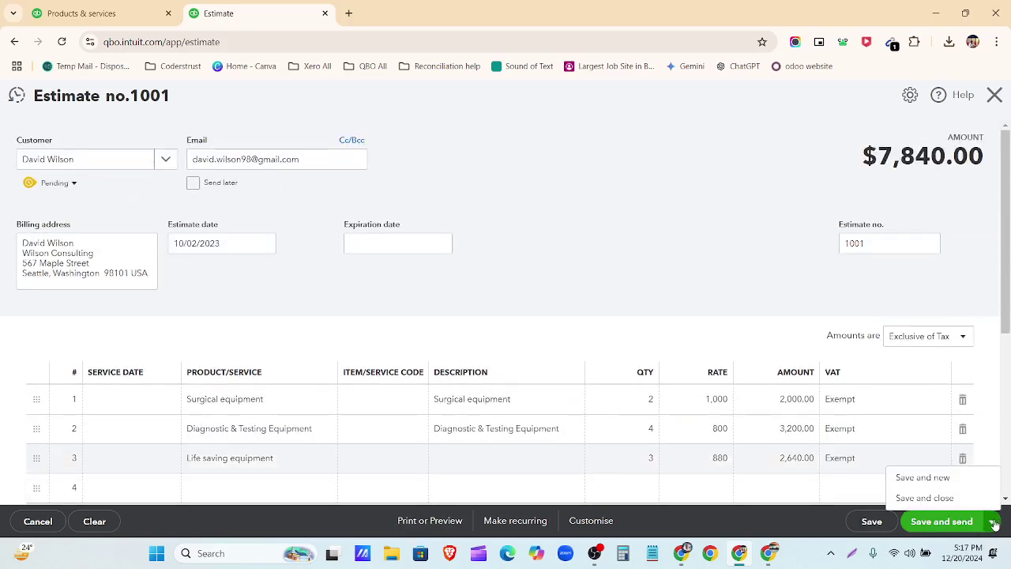
click(953, 498)
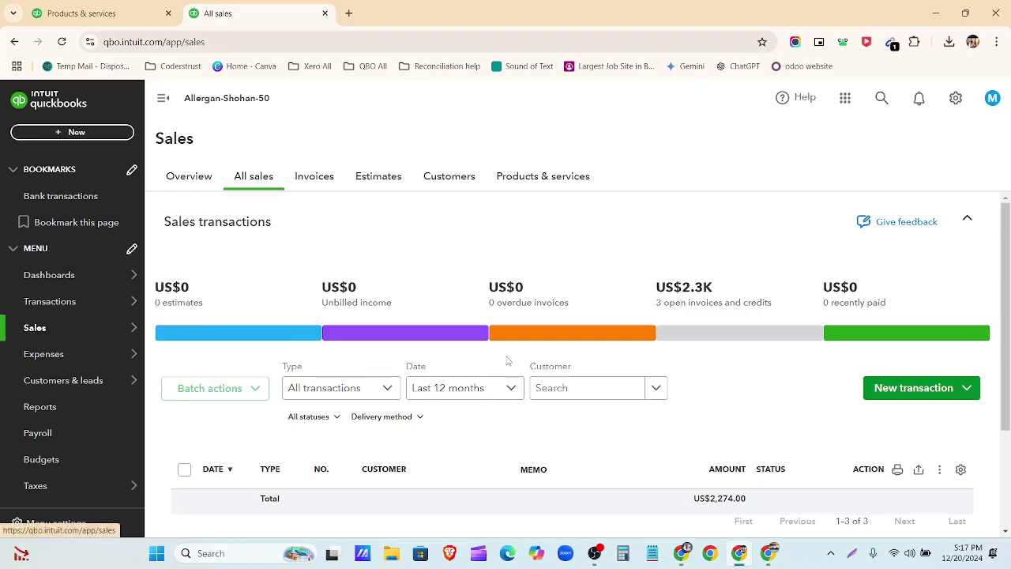
Step: Set the date filter of the sales transactions list to All
scroll(508, 361, down, 2)
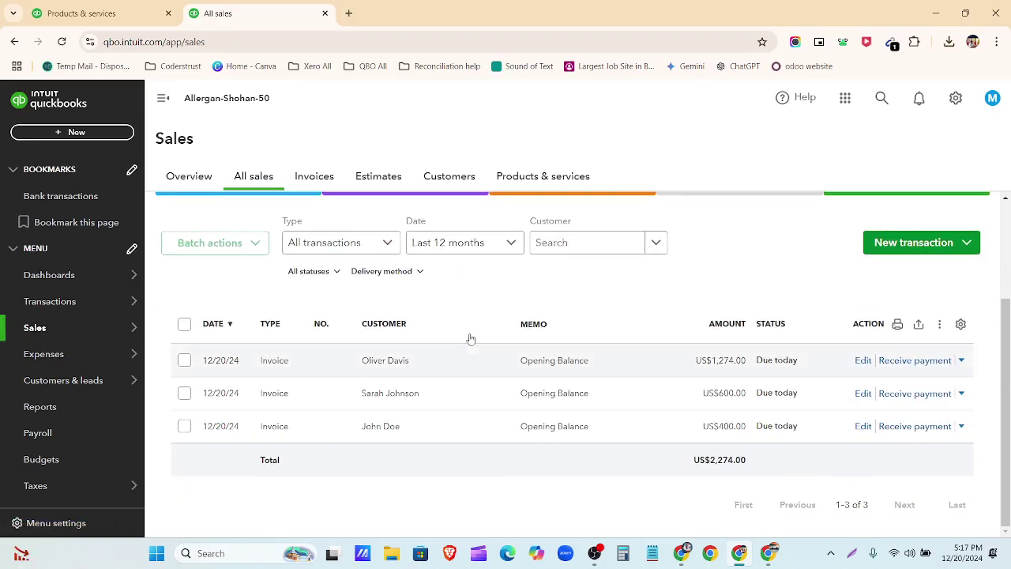
click(512, 243)
scroll(474, 372, up, 4)
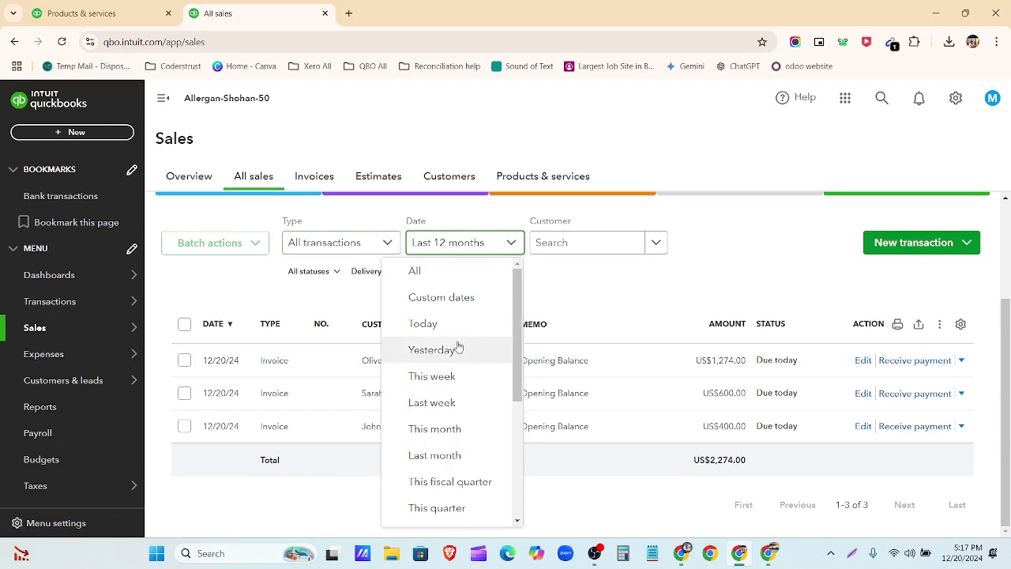
click(442, 273)
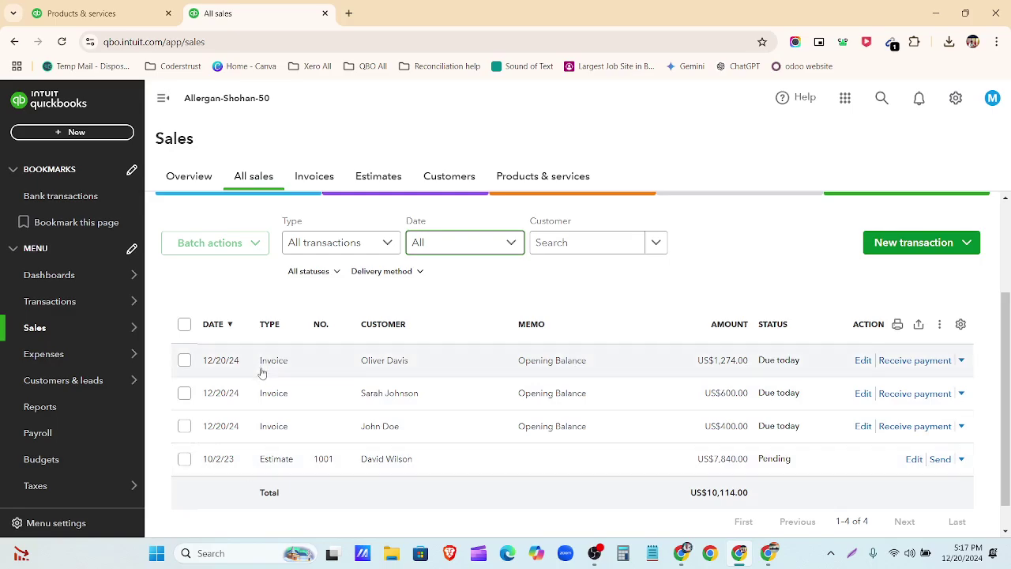
Step: Set the invoice date of the $1,274.00 opening balance invoice to 12/20/2023, then save and close it
click(865, 362)
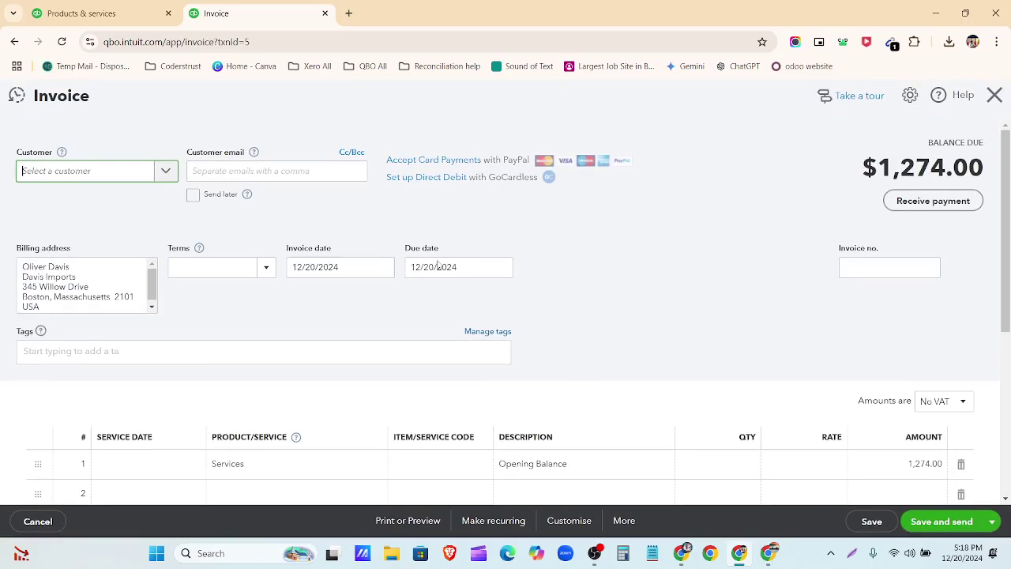
click(340, 267)
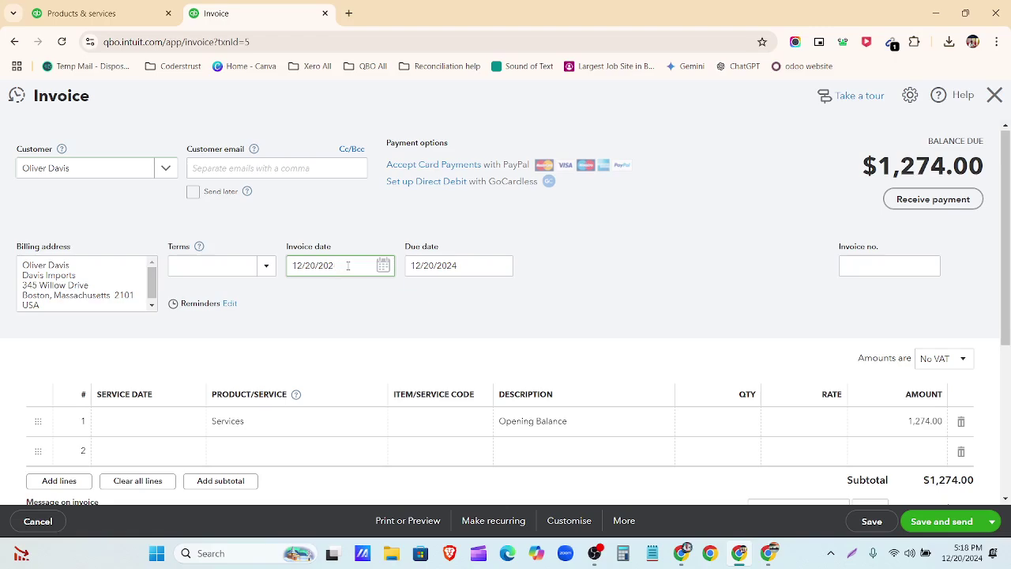
click(994, 522)
click(951, 456)
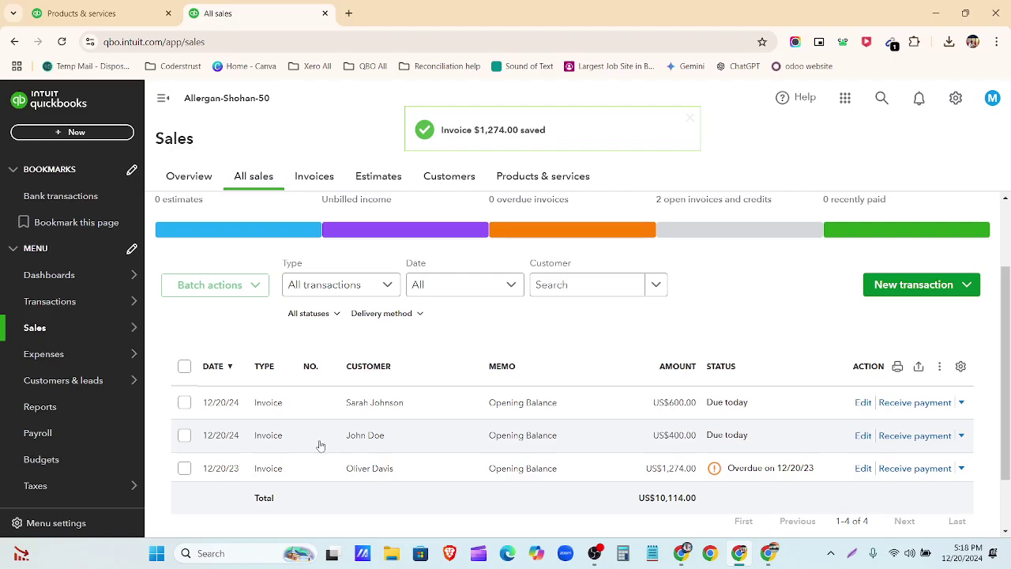
Step: Set the invoice date of the $400.00 opening balance invoice to 12/20/2023, then save and close it
click(865, 440)
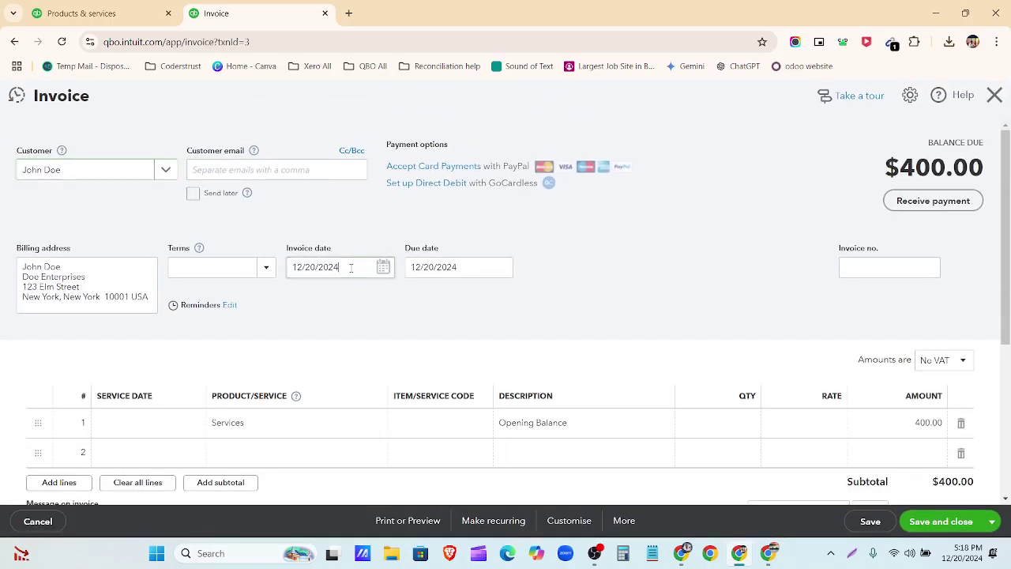
click(350, 268)
click(351, 268)
text(3)
click(954, 523)
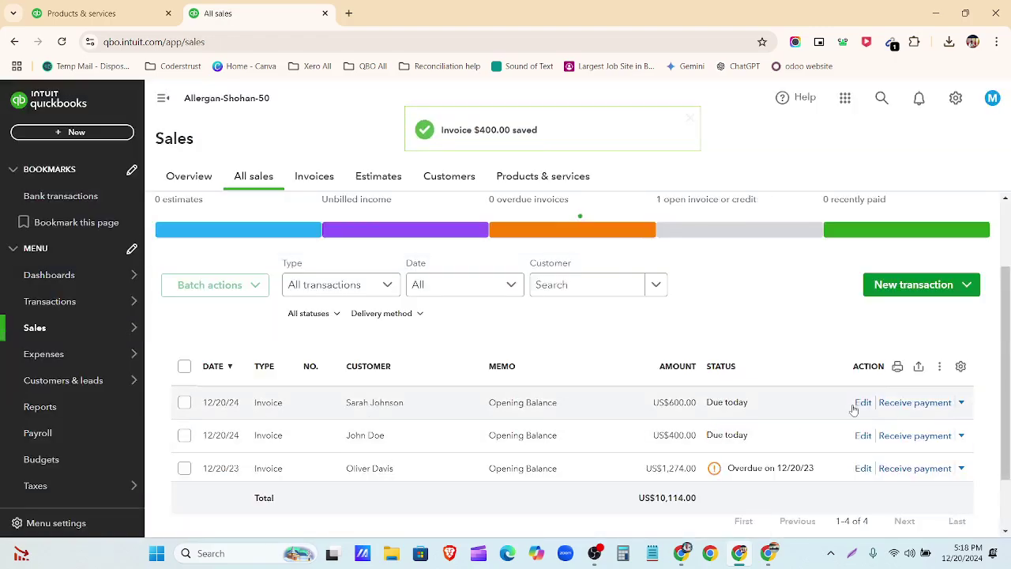
Step: Set the invoice date of the $600.00 opening balance invoice to 12/20/2023, then save and close it
click(862, 403)
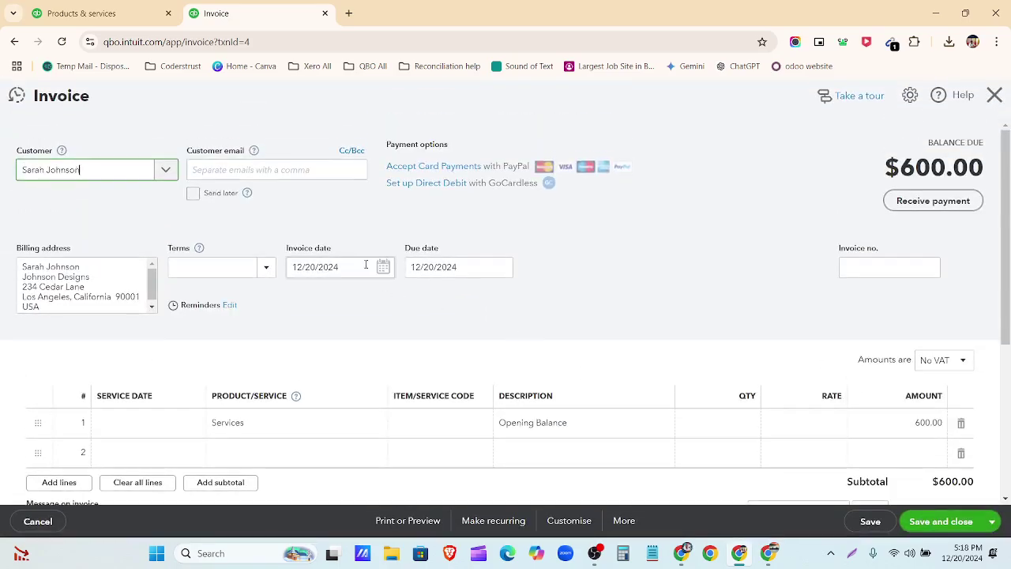
click(366, 266)
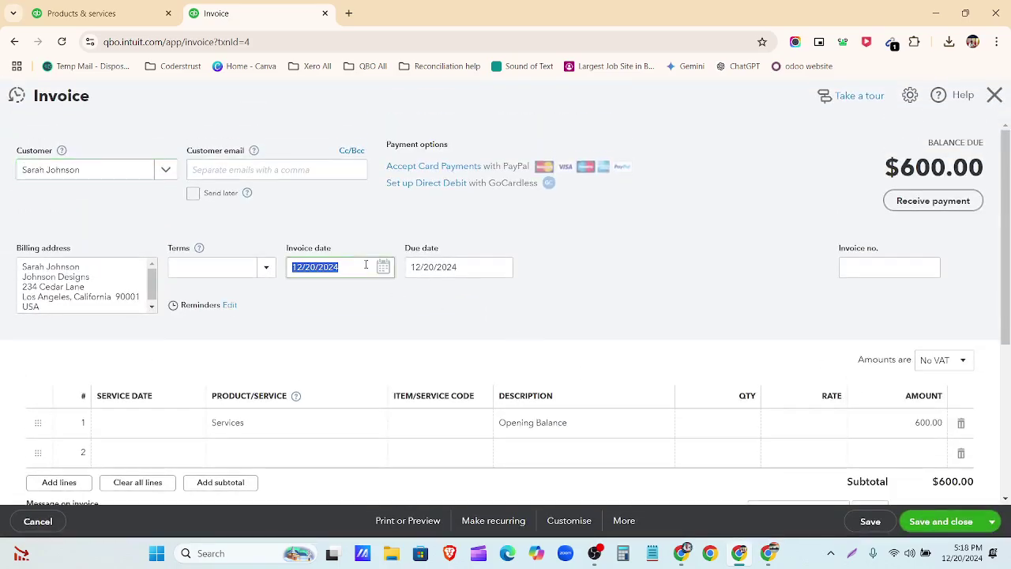
click(366, 265)
text(3)
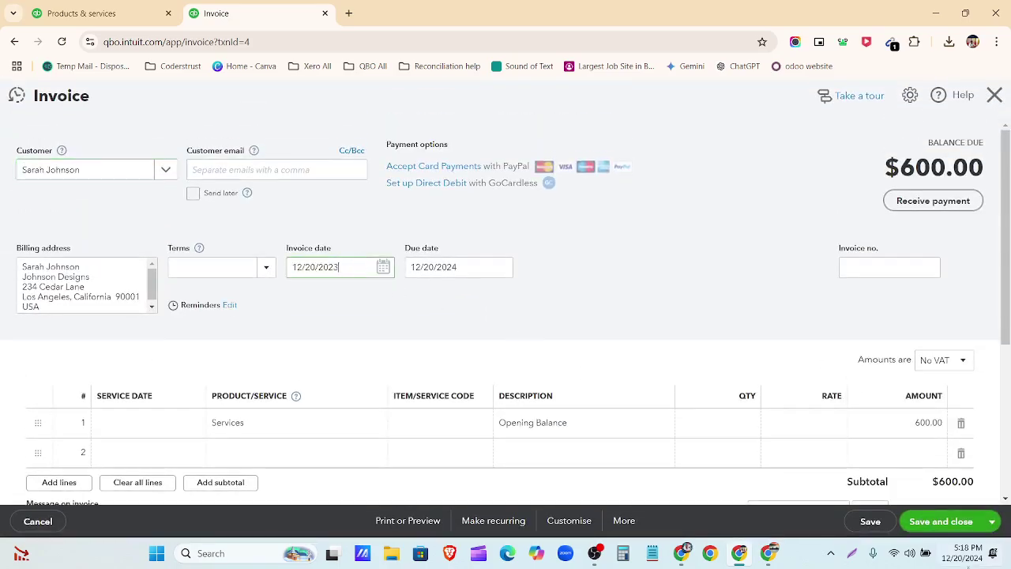
click(937, 528)
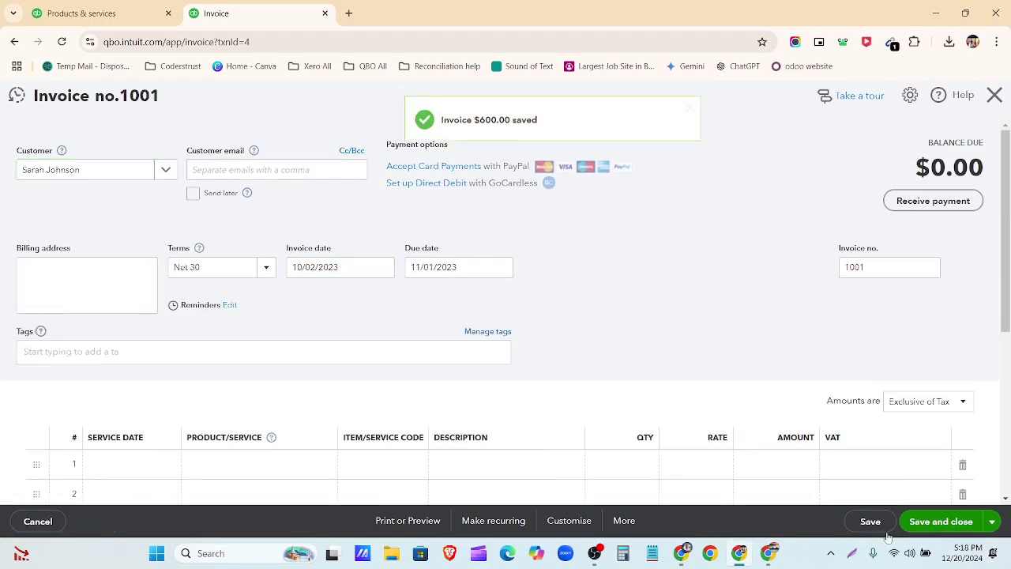
scroll(553, 344, down, 2)
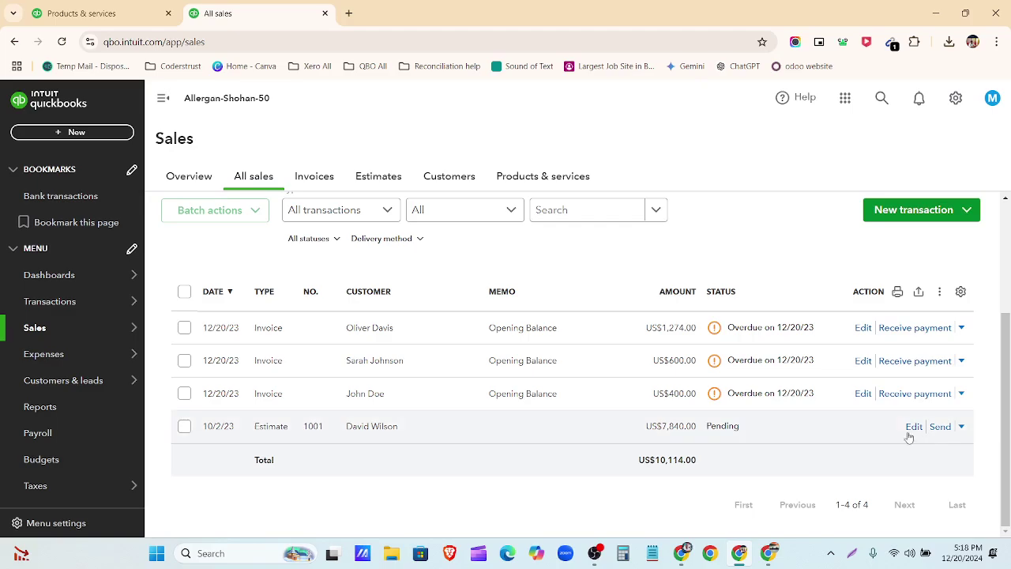
click(961, 428)
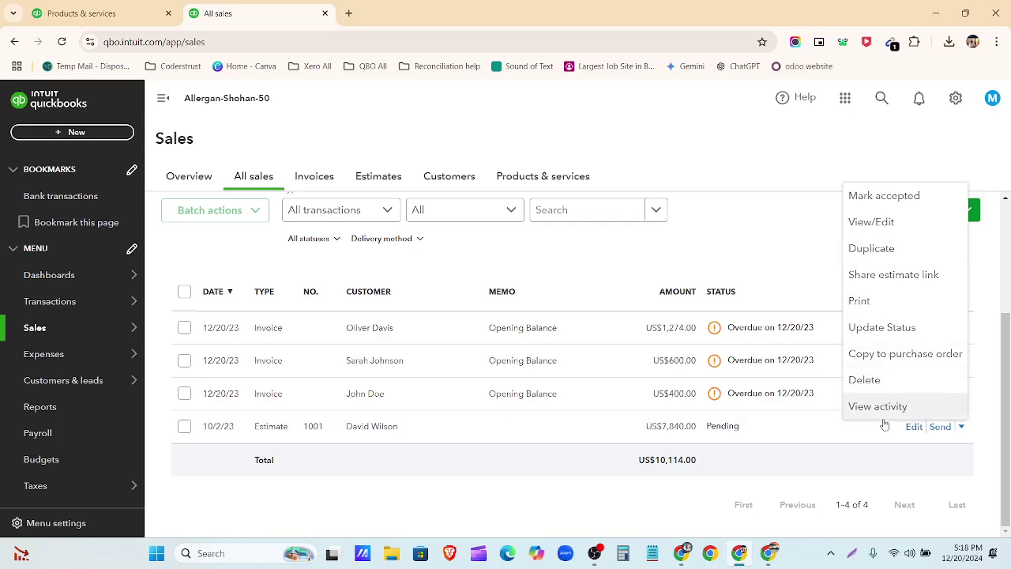
click(363, 513)
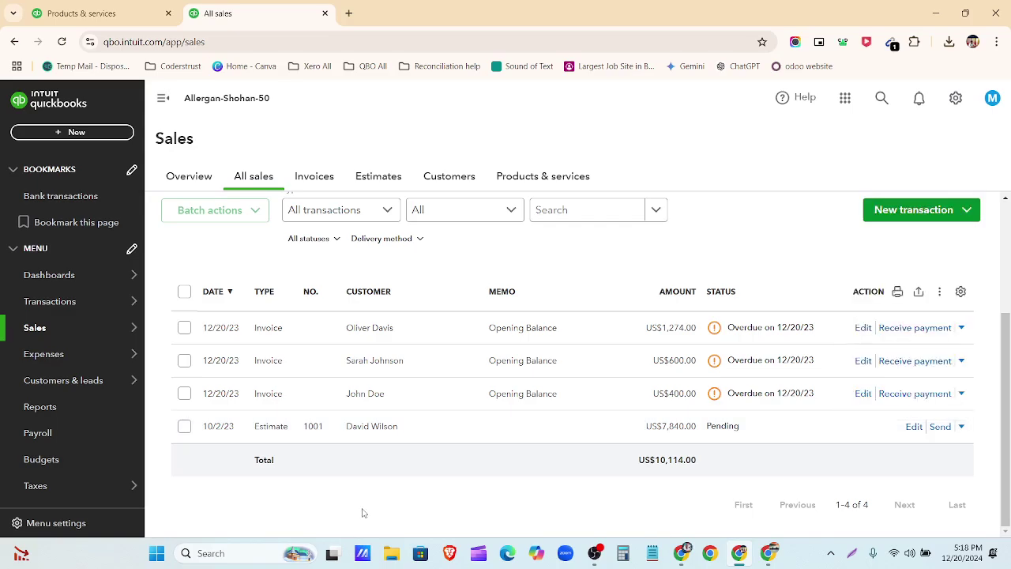
Step: Switch to the Customer Invoice-All spreadsheet and review the estimate's product lines and the dates and portions under Convert to Invoice
click(684, 558)
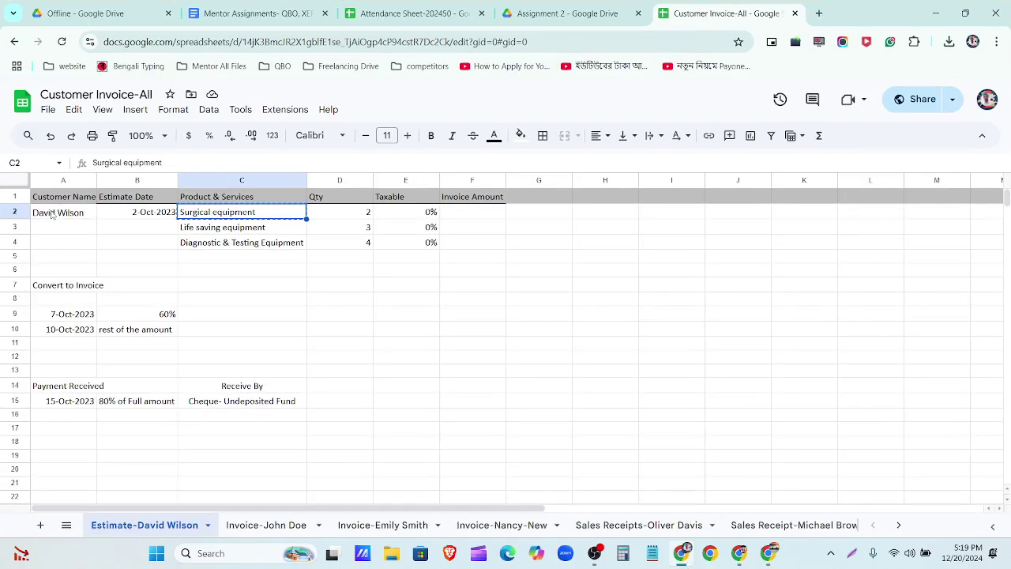
drag(53, 215, 427, 243)
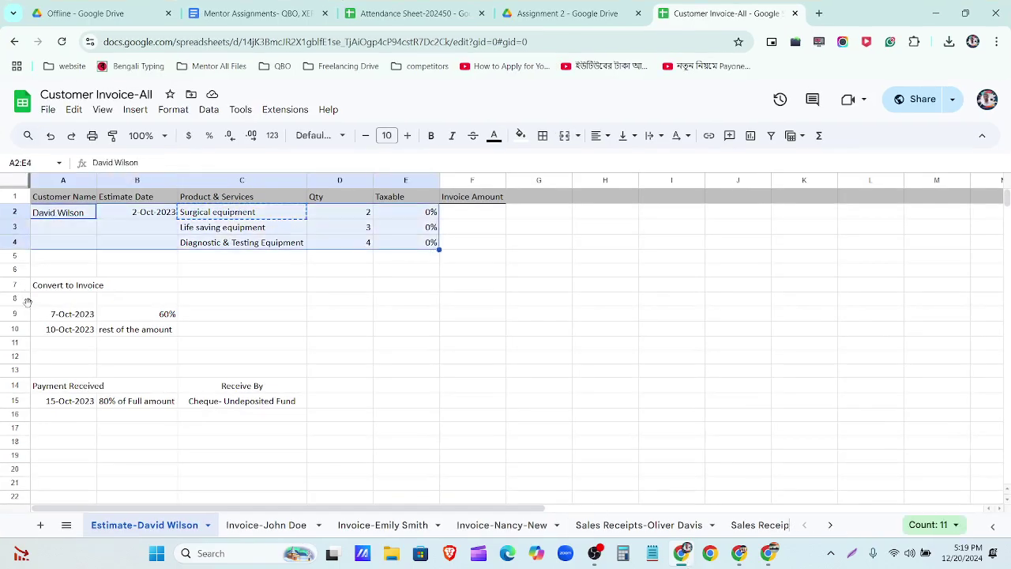
drag(41, 286, 161, 338)
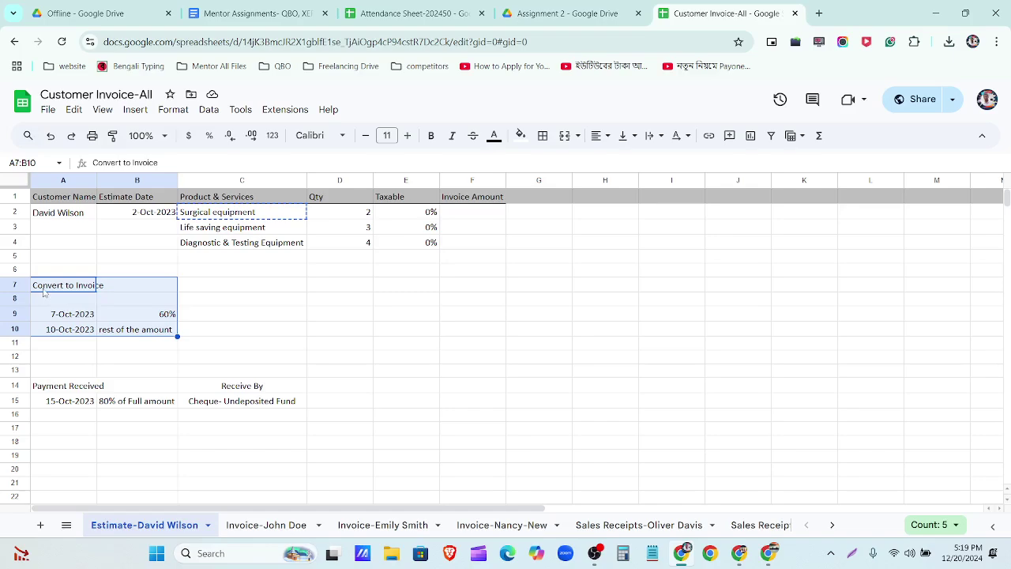
click(80, 316)
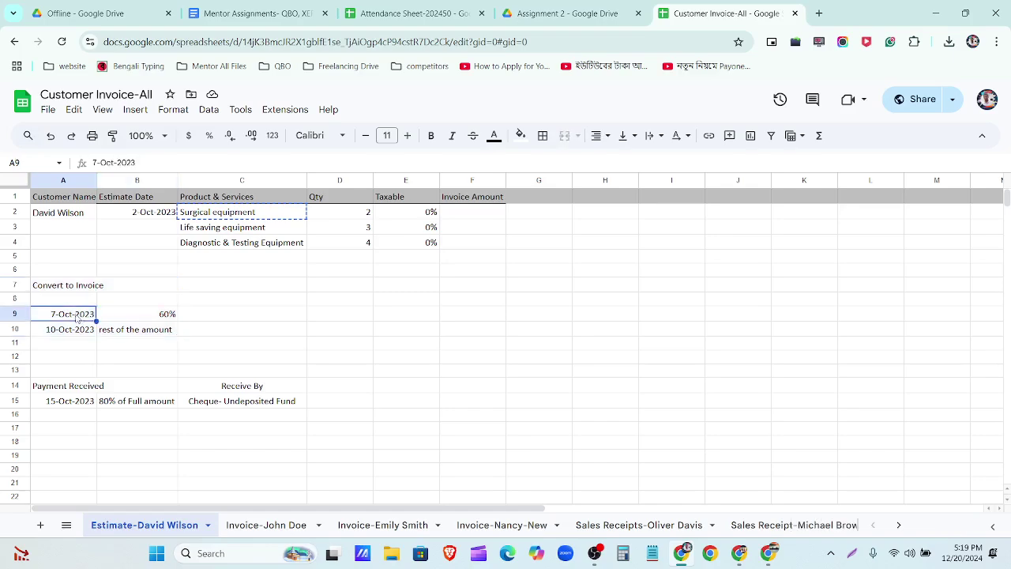
drag(76, 317, 156, 339)
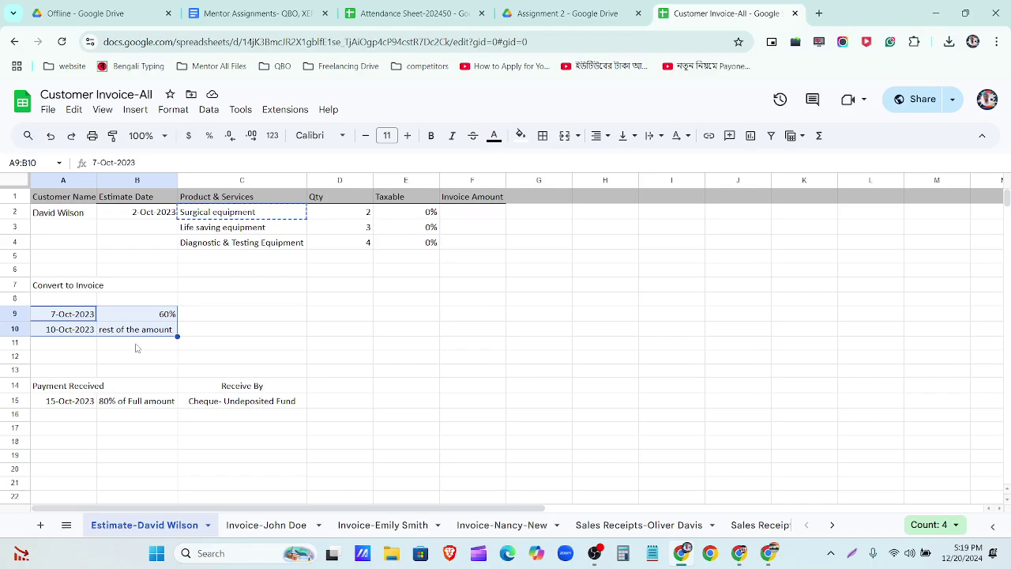
Step: Return to the QuickBooks sales transactions and open pending estimate 1001 for editing
click(739, 553)
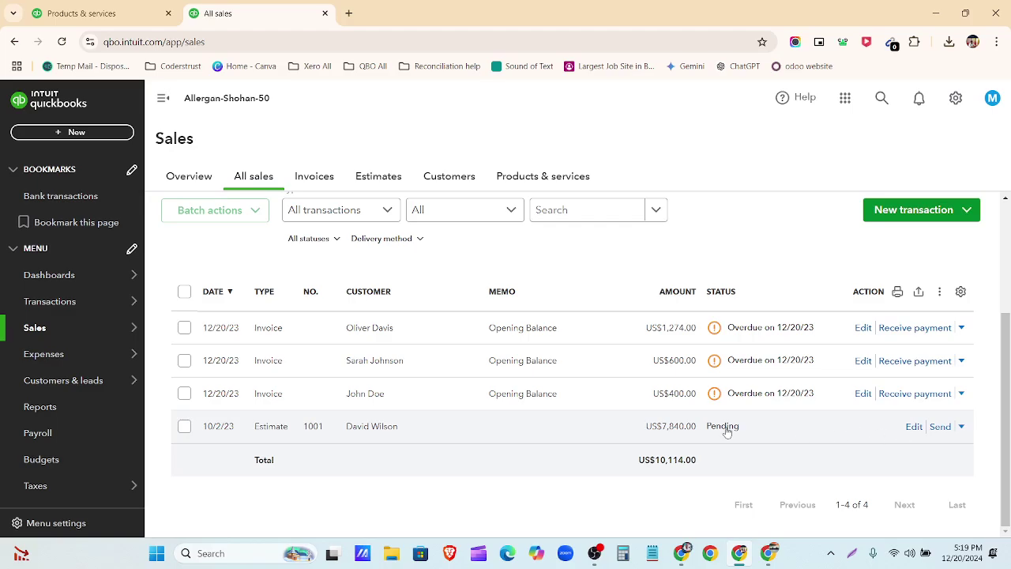
click(365, 429)
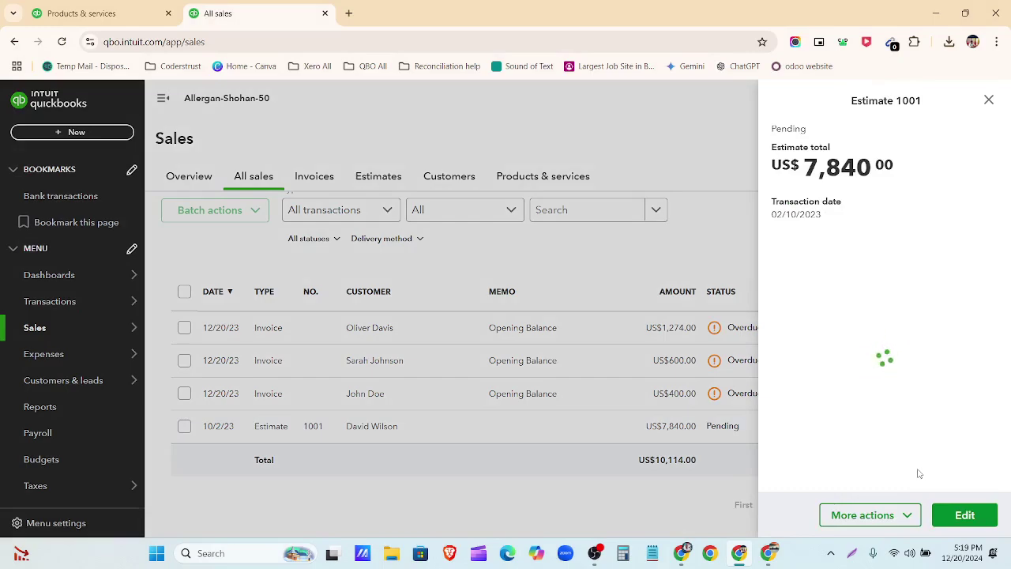
click(972, 515)
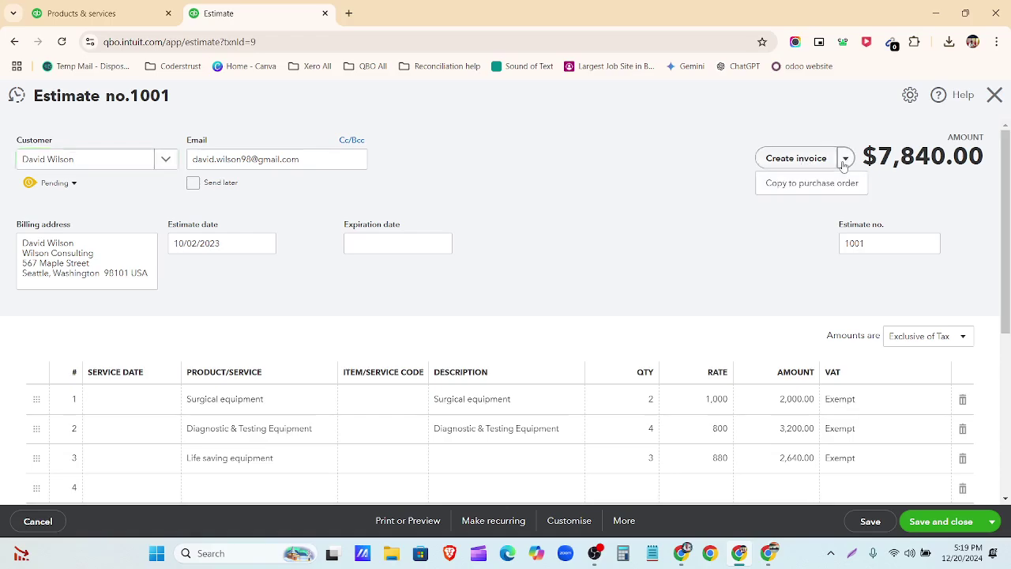
click(797, 164)
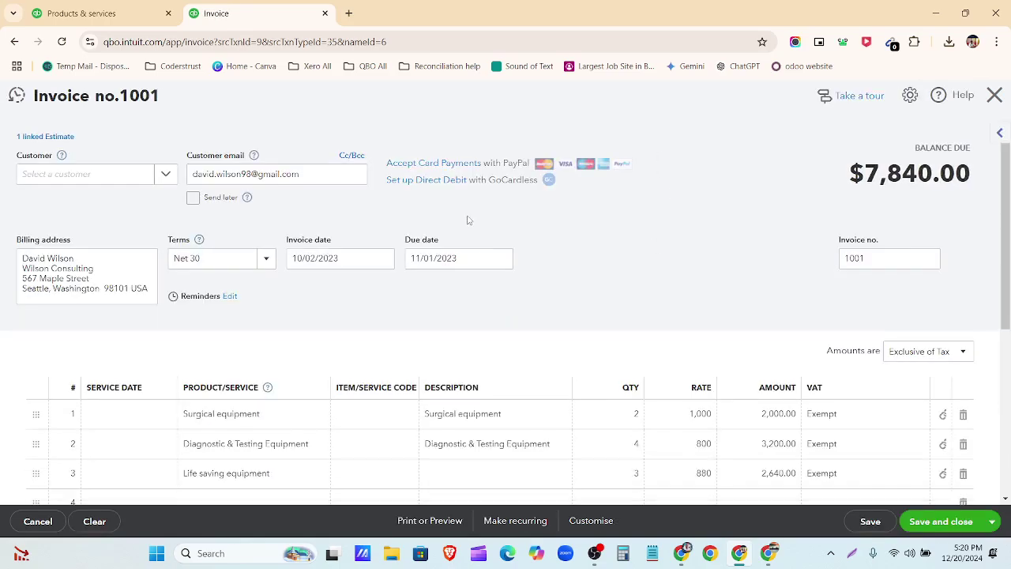
click(14, 41)
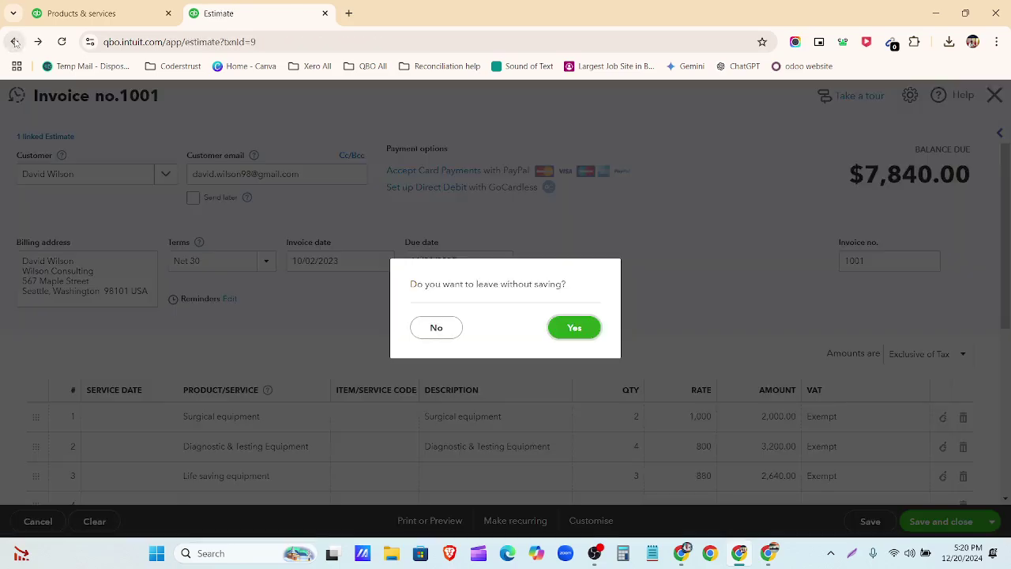
click(576, 327)
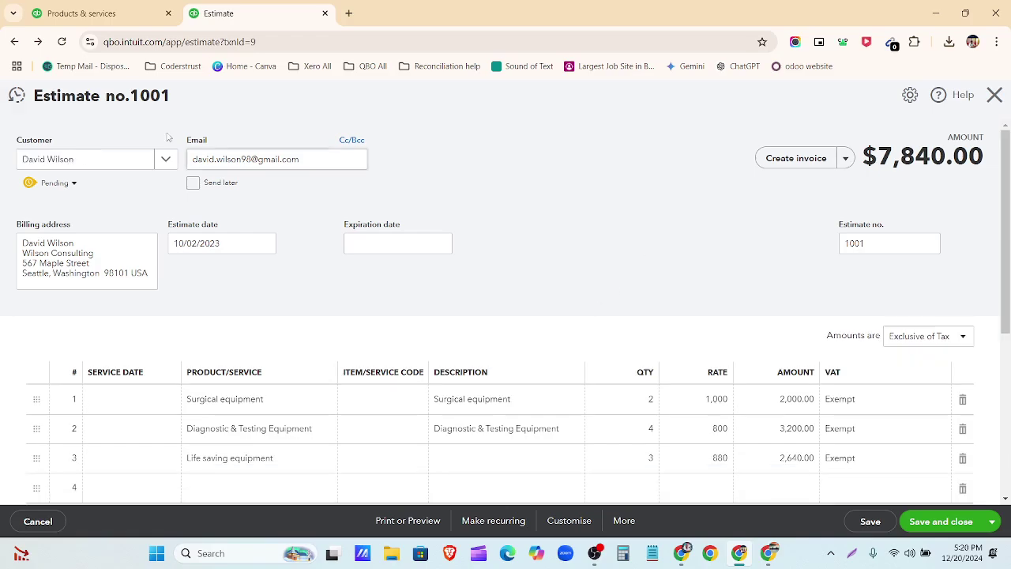
Step: Turn on Progress Invoicing in the account's sales settings, accepting the invoice template update, and save the settings
click(88, 12)
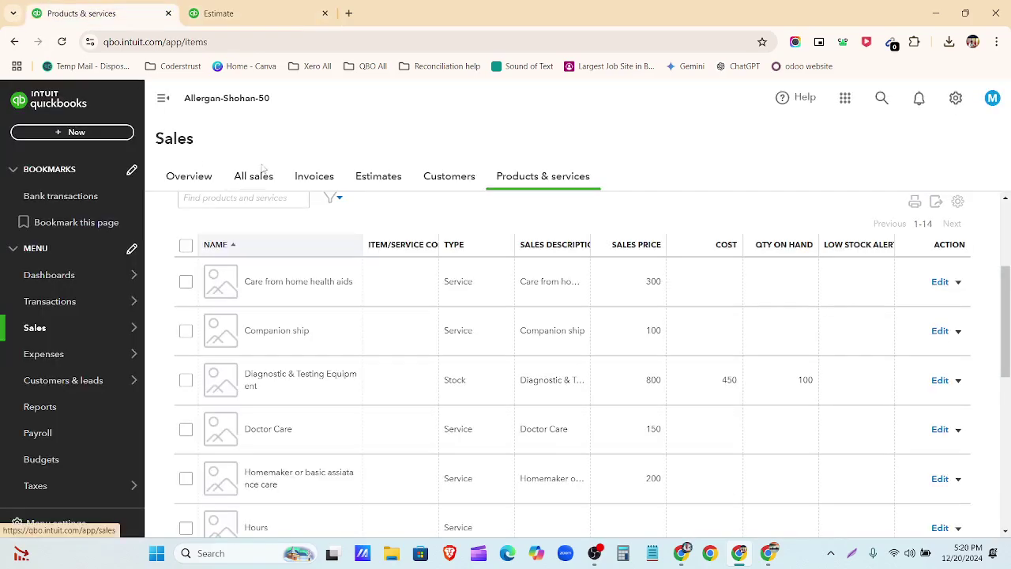
click(951, 98)
click(544, 173)
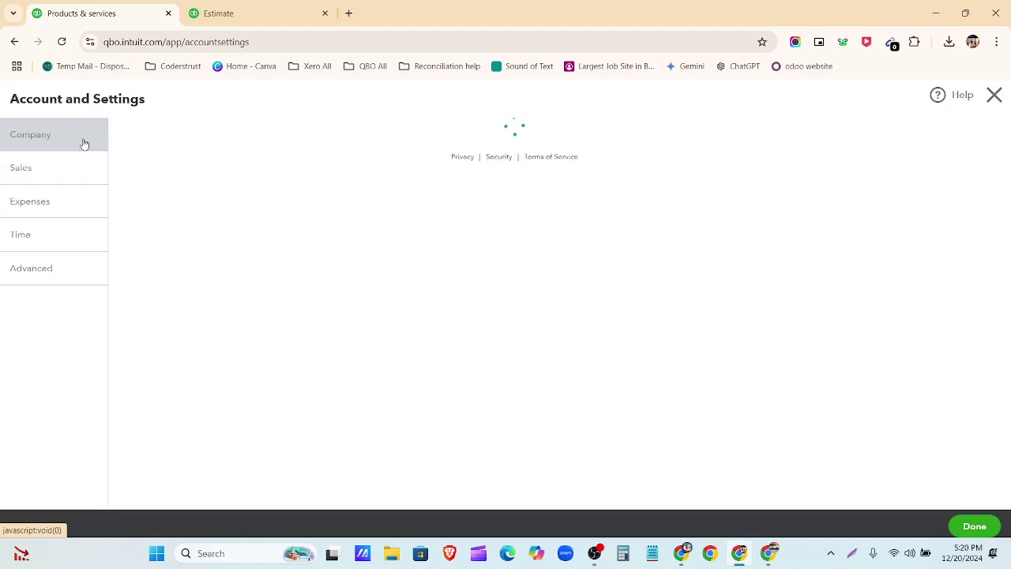
click(83, 167)
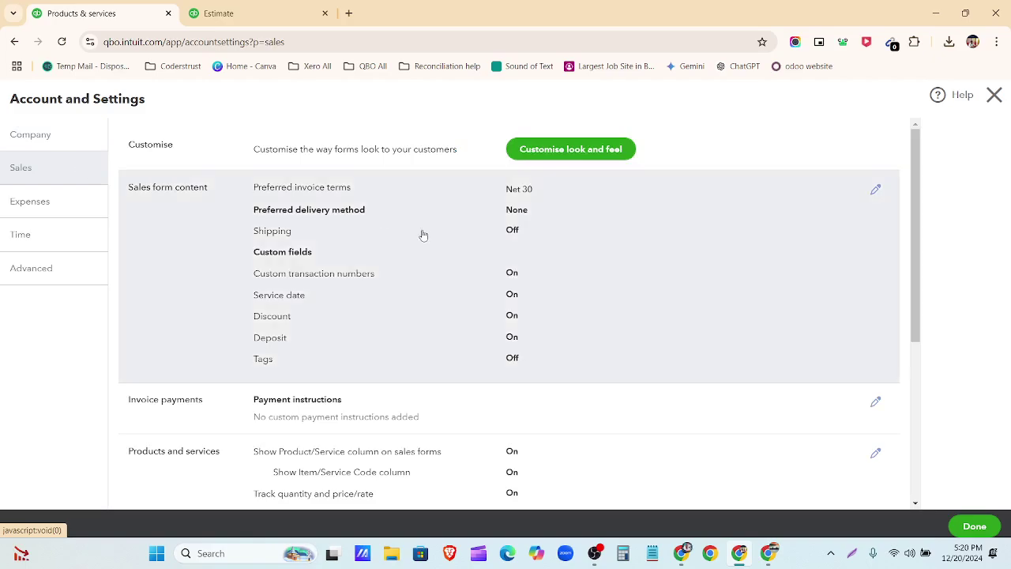
scroll(422, 232, down, 3)
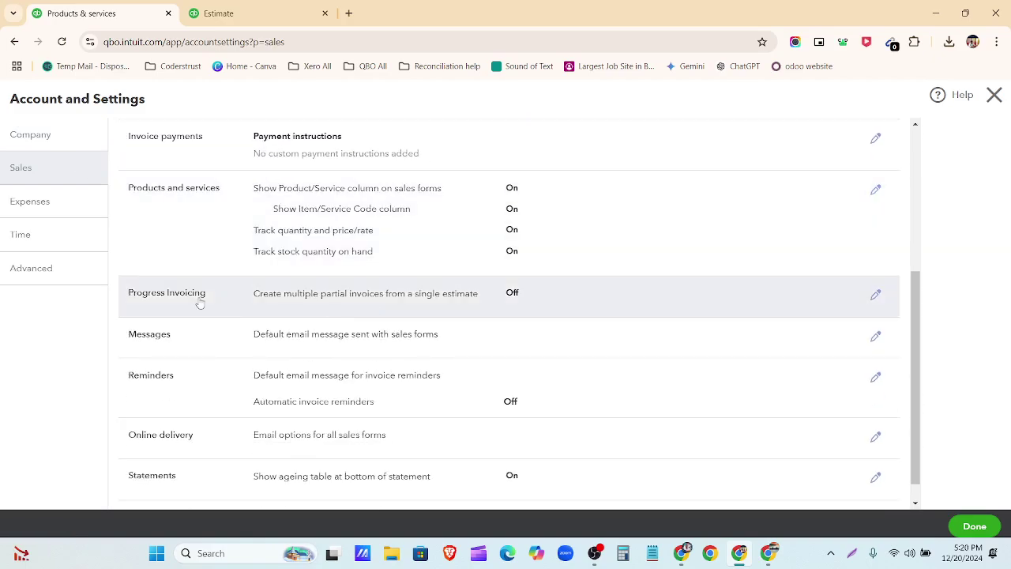
click(538, 295)
click(528, 295)
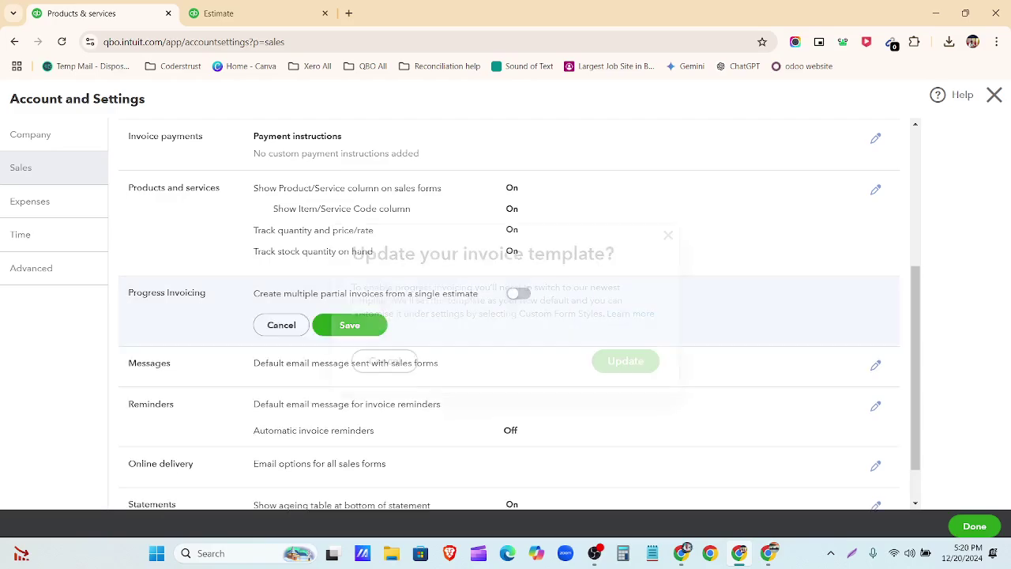
click(626, 362)
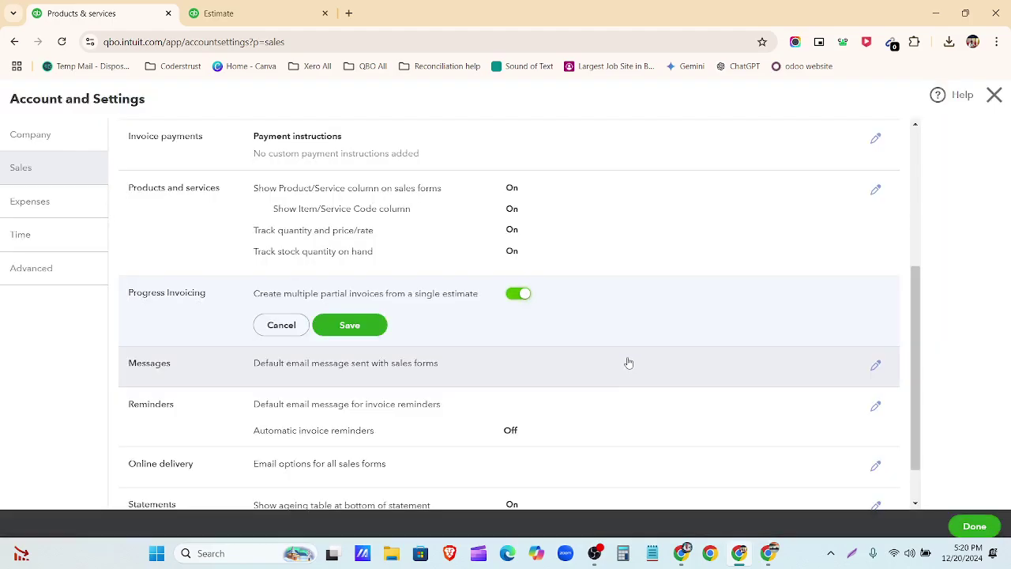
click(348, 328)
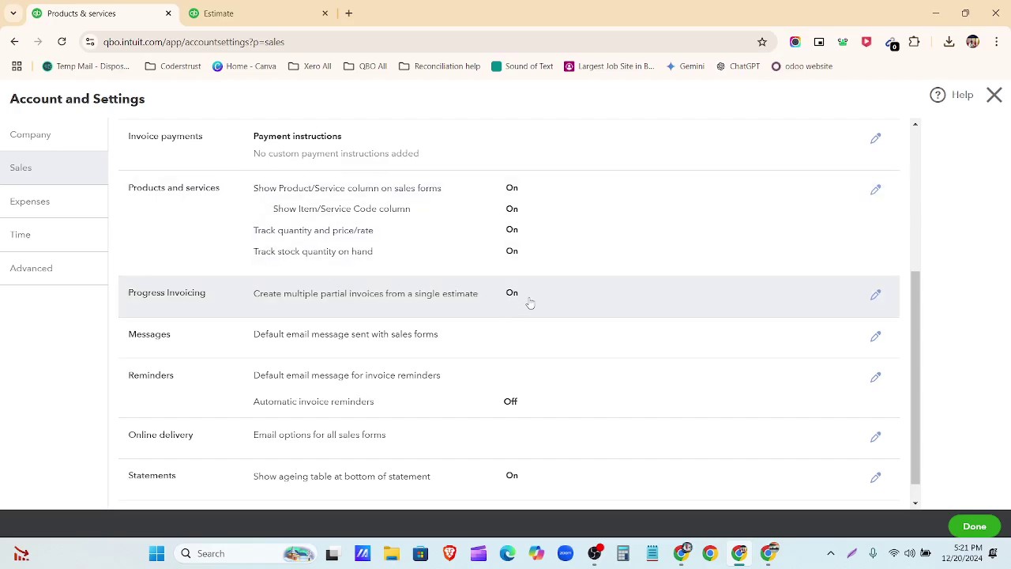
click(973, 523)
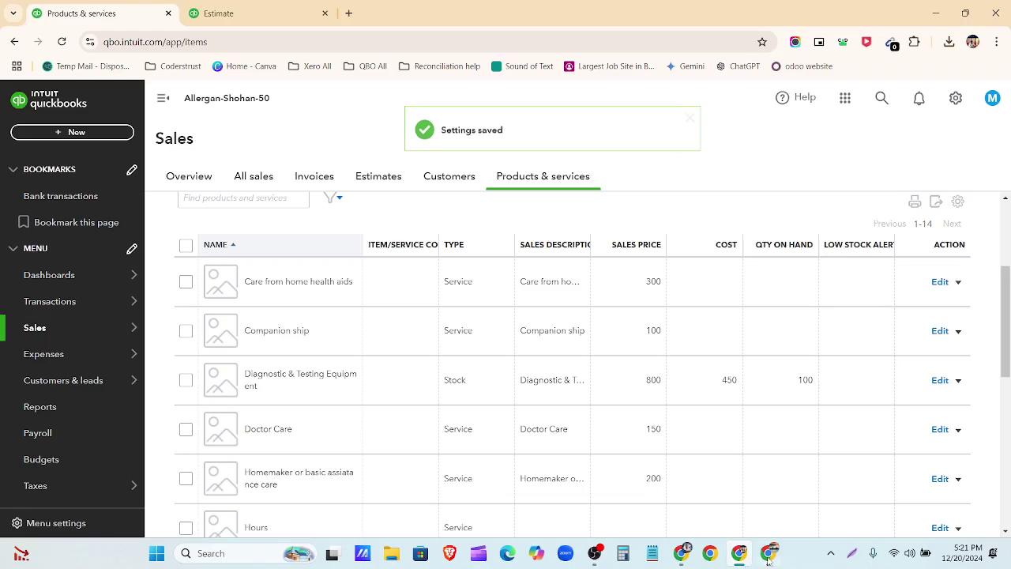
Step: Return to estimate 1001, try to create an invoice from it, then go back and reload the estimate
mouse_move(768, 560)
mouse_move(684, 566)
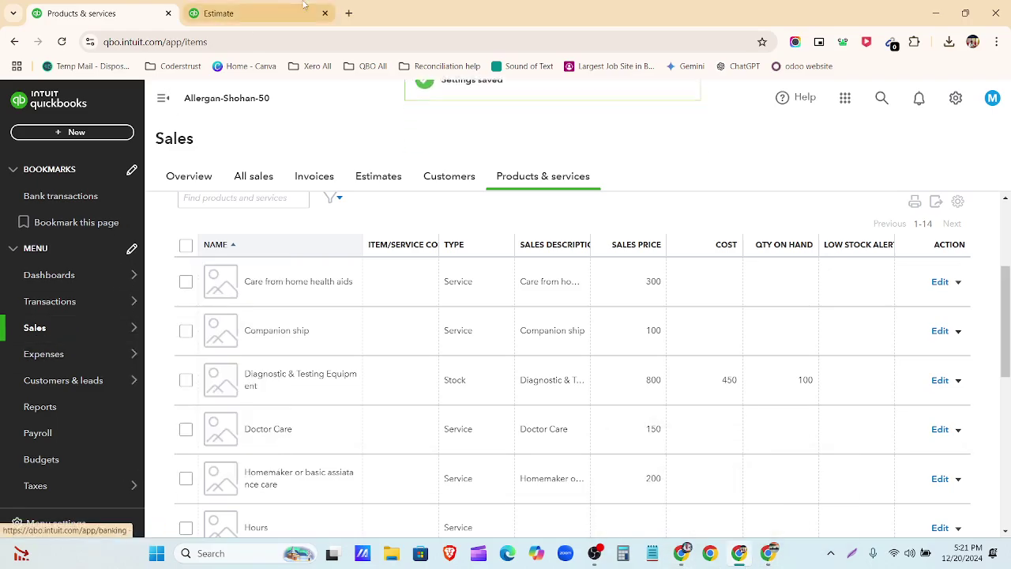
click(245, 14)
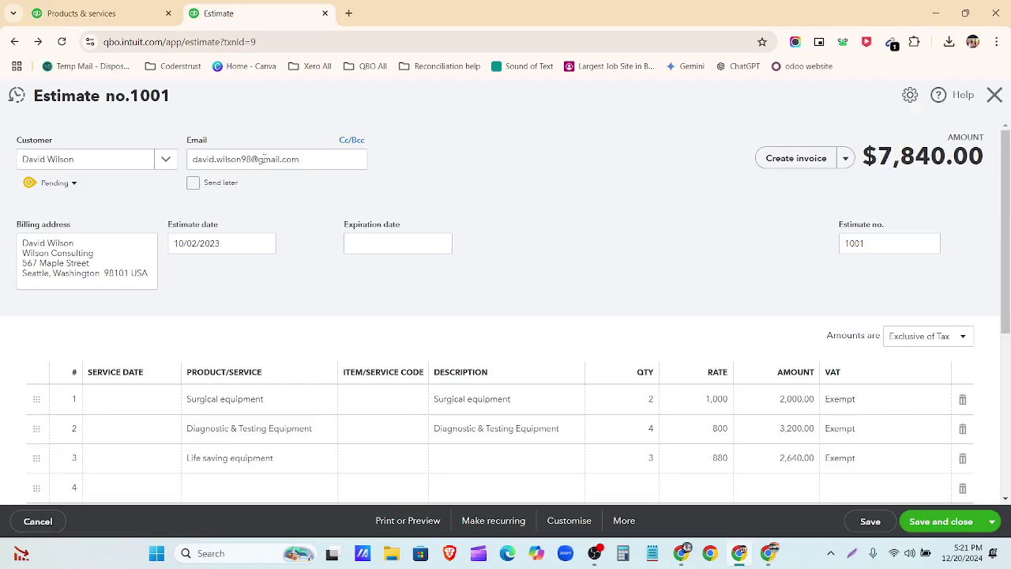
click(798, 168)
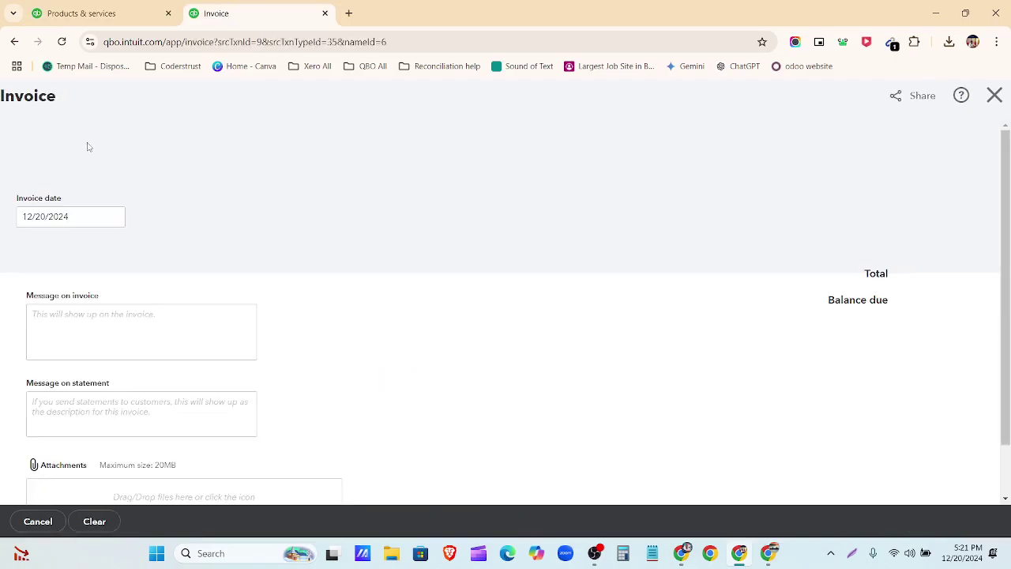
click(14, 41)
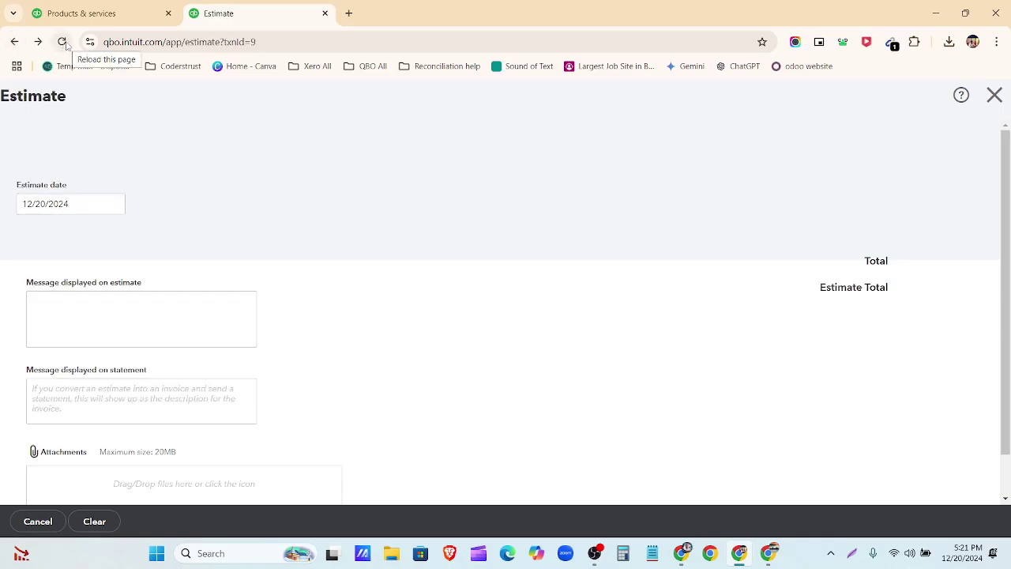
click(65, 43)
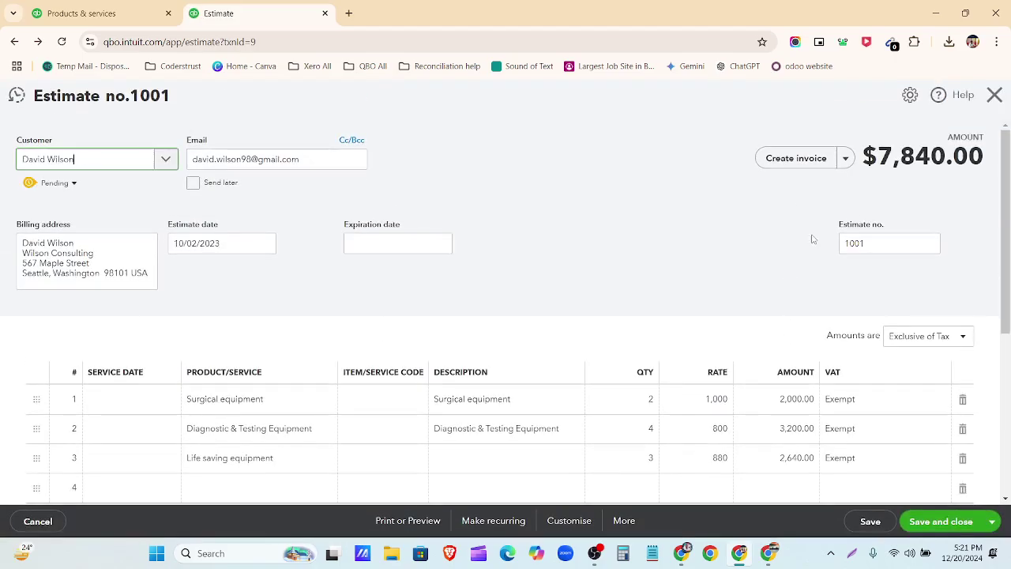
Step: Create a partial invoice from estimate 1001 for 60% of each line
click(794, 159)
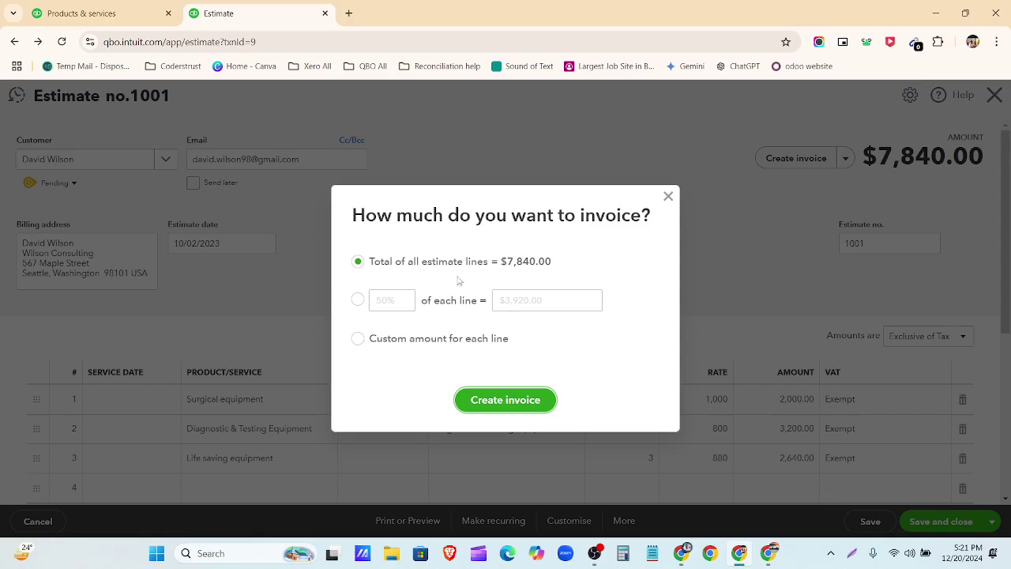
click(358, 301)
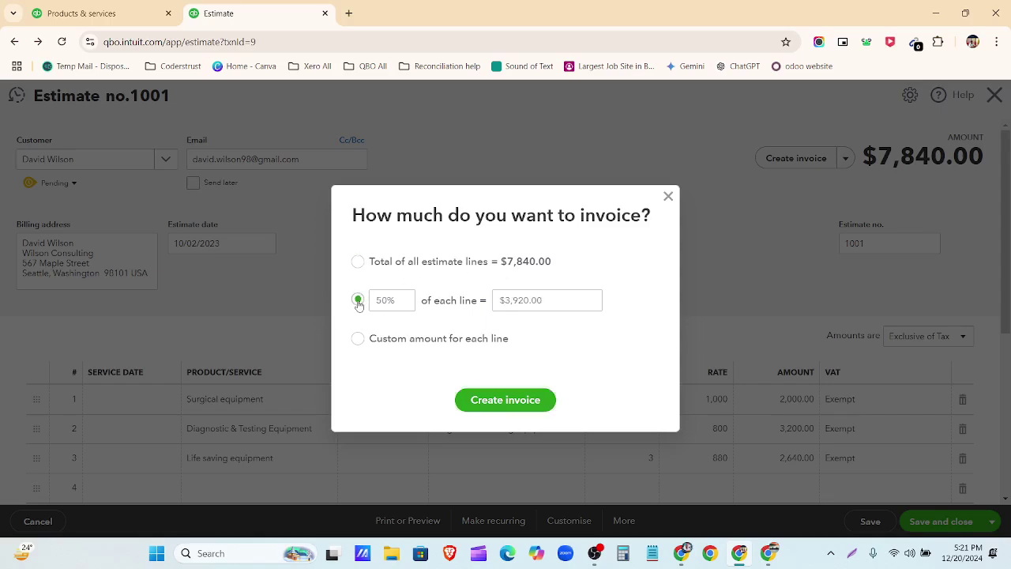
click(357, 340)
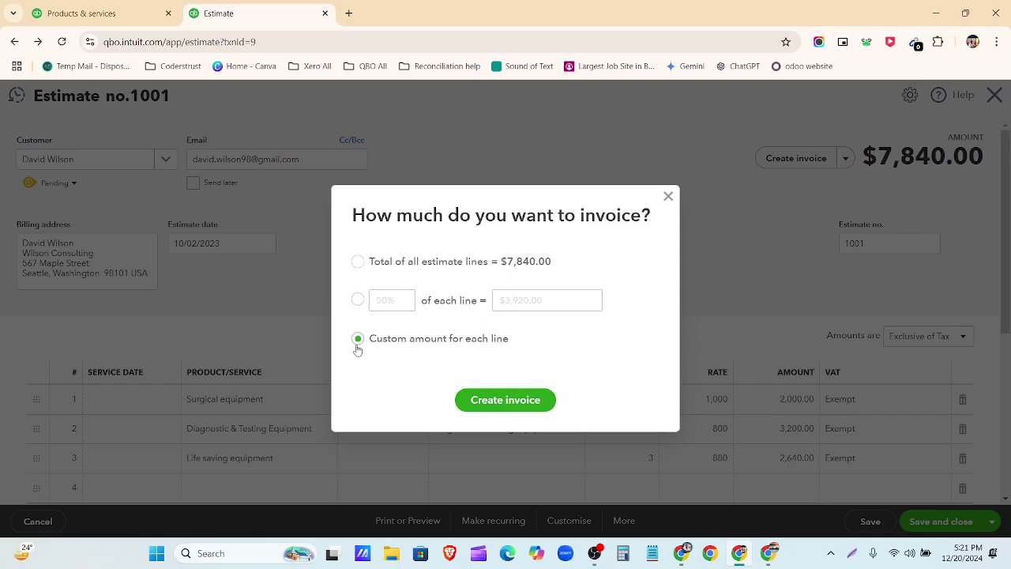
click(357, 300)
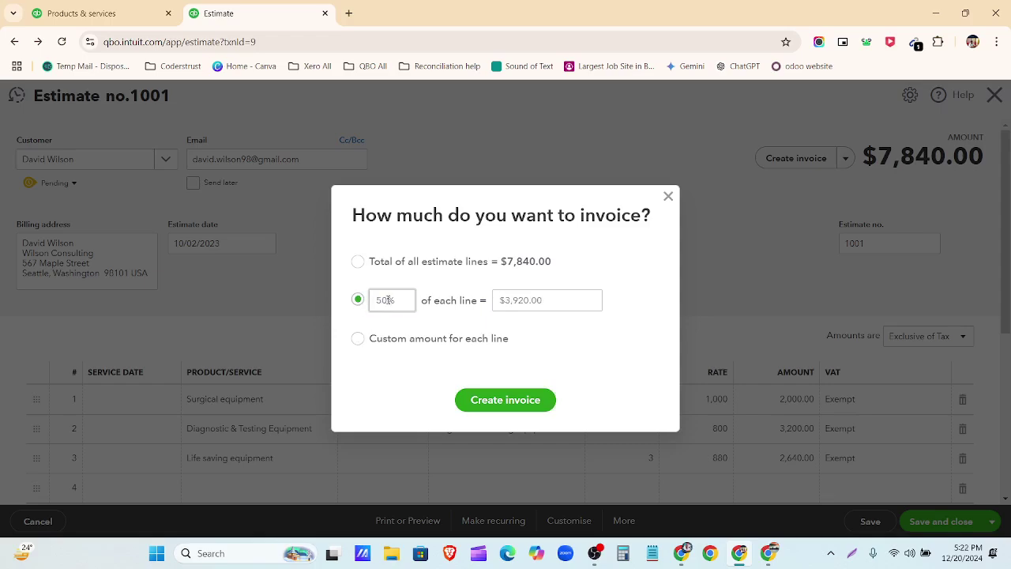
drag(389, 300, 404, 300)
click(387, 300)
click(562, 331)
click(503, 401)
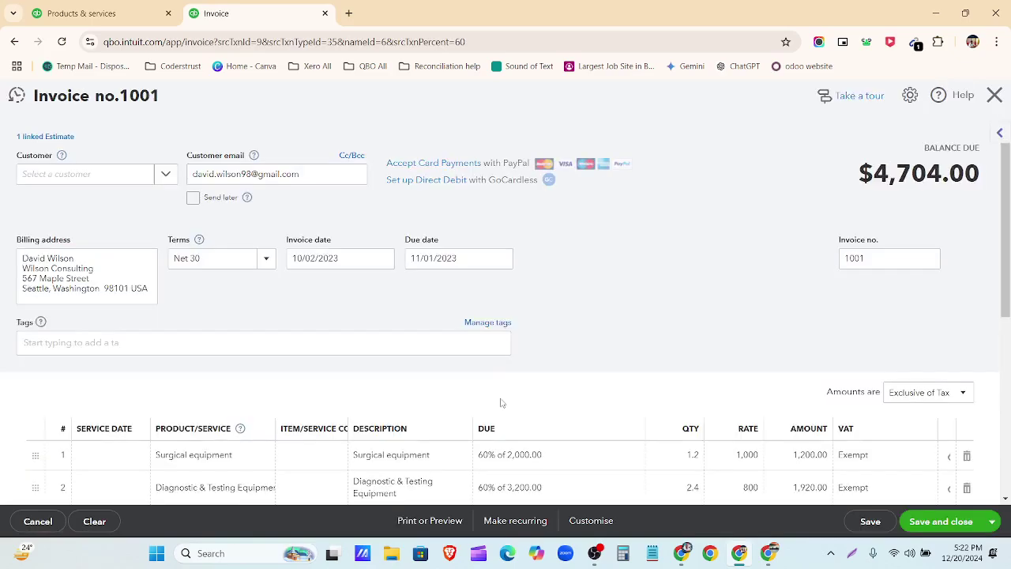
Step: Set the 60% invoice's date to 10/07/2023, following the Customer Invoice-All spreadsheet, then save and close the invoice
click(681, 553)
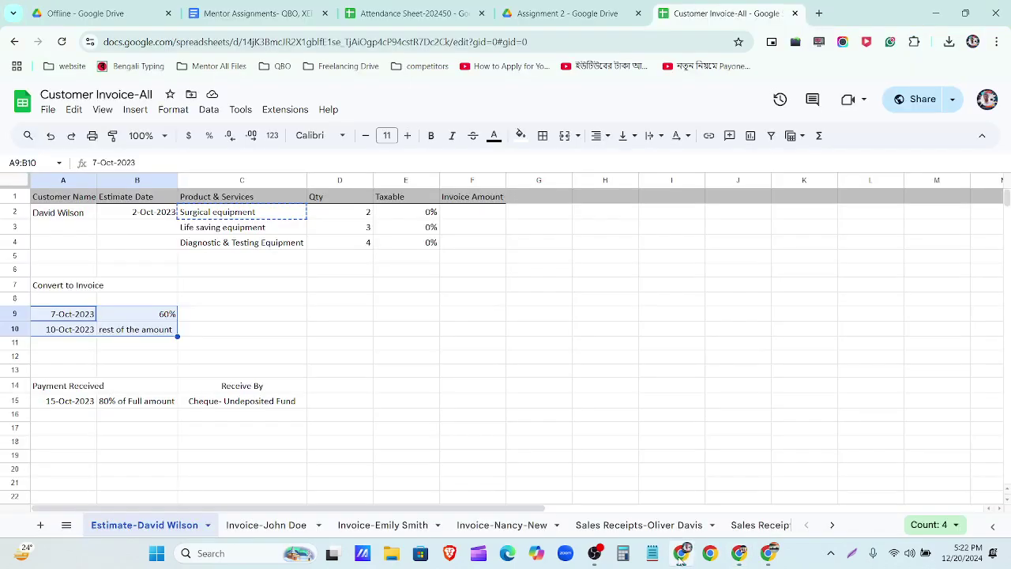
click(681, 553)
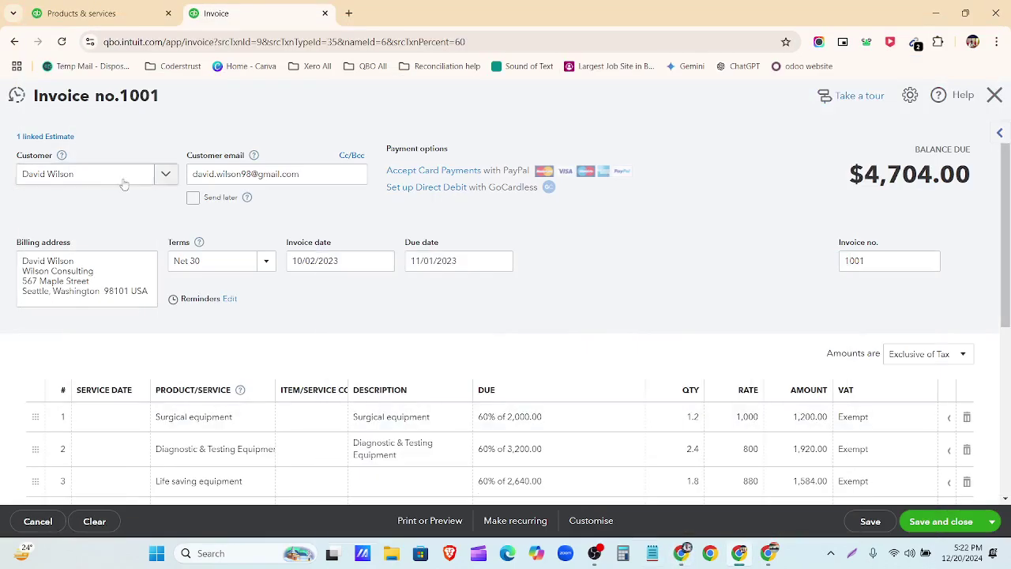
click(381, 264)
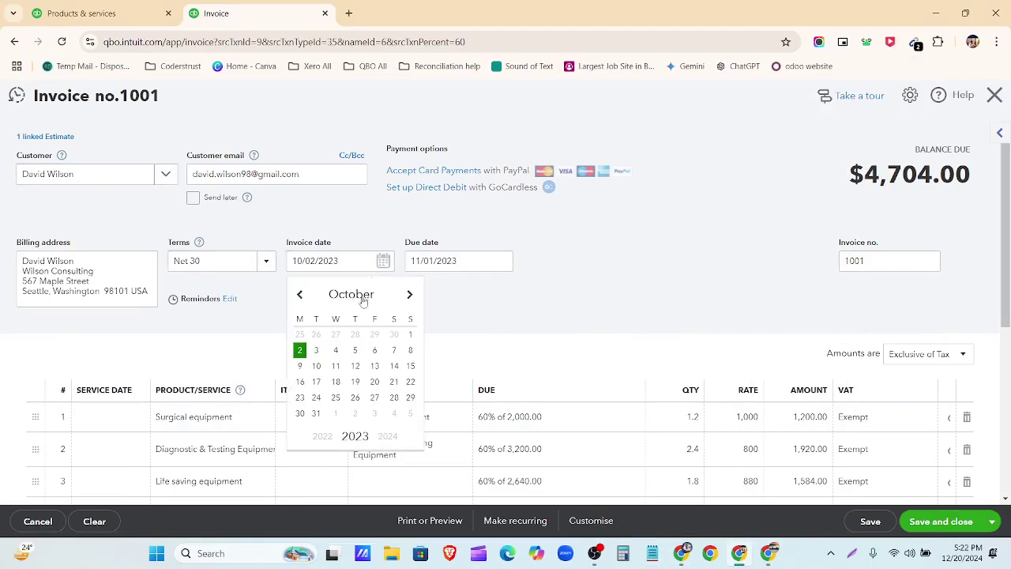
click(391, 353)
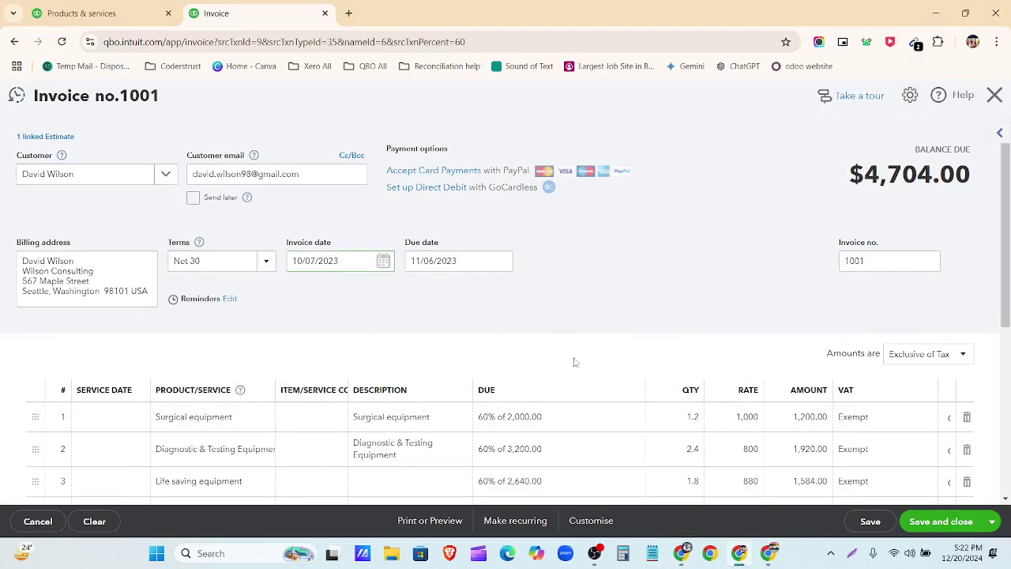
scroll(705, 295, down, 4)
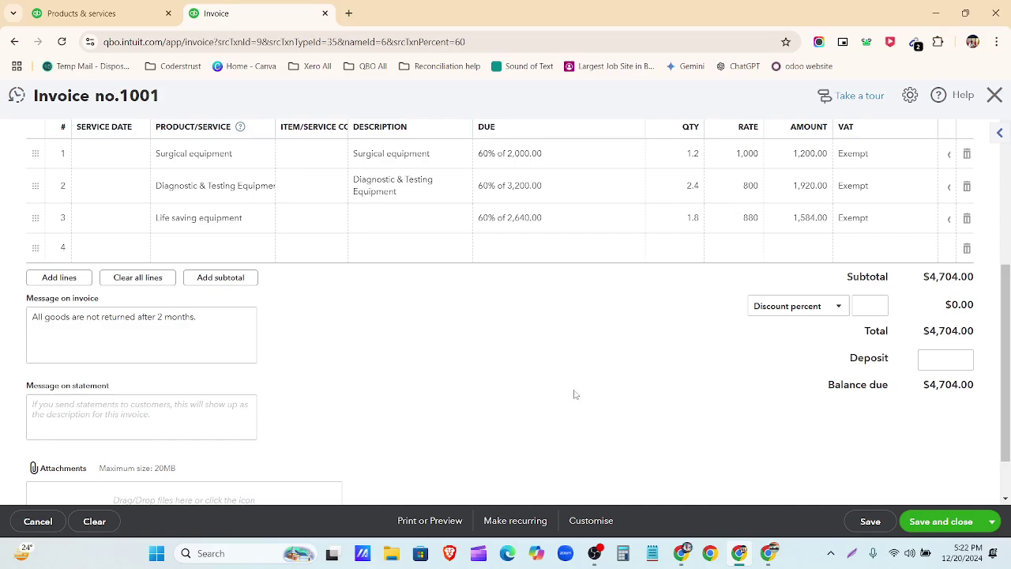
click(940, 522)
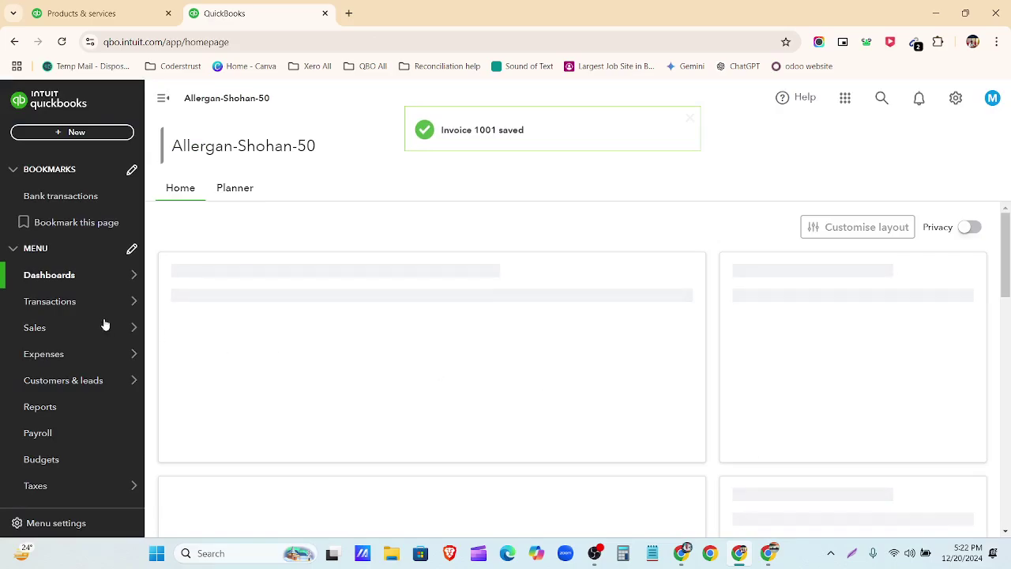
Step: Go to the list of all sales transactions and open accepted estimate 1001 for editing
mouse_move(105, 325)
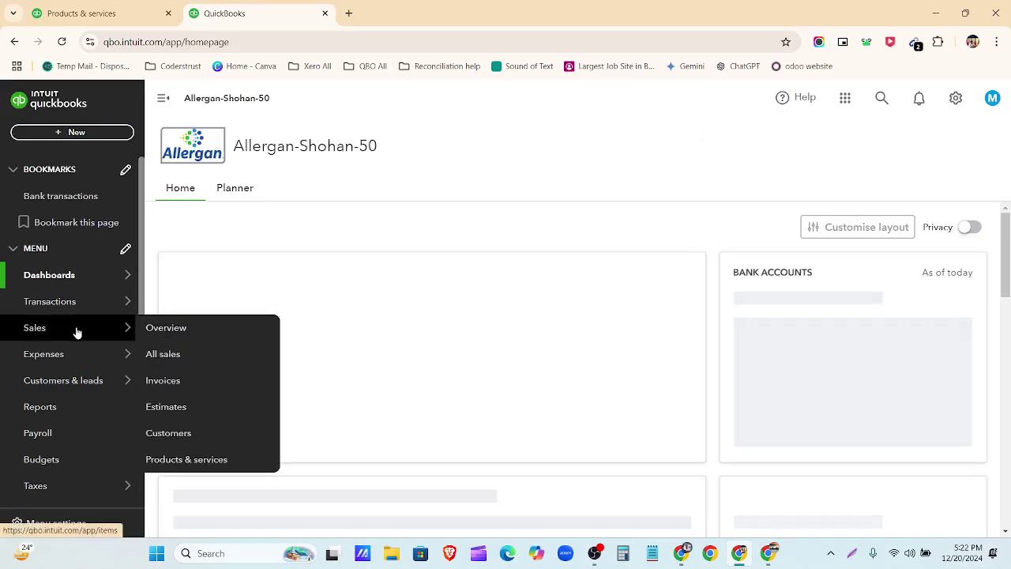
click(18, 332)
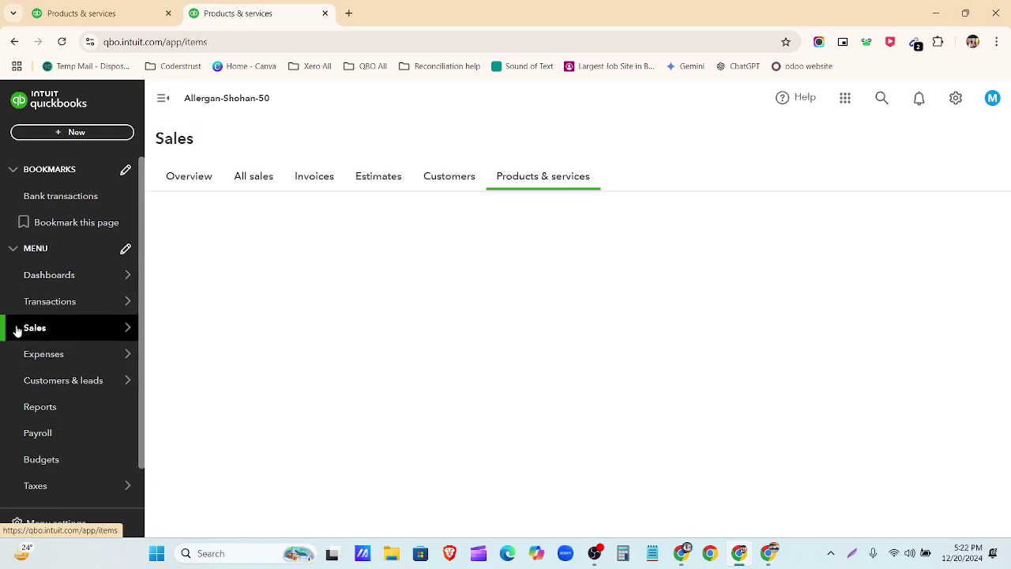
click(254, 187)
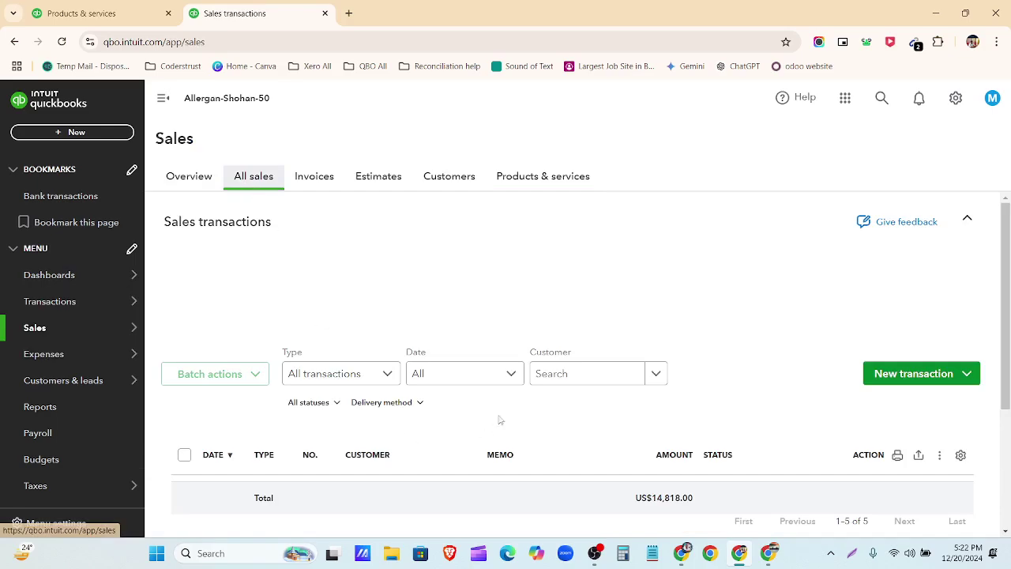
scroll(499, 402, down, 2)
scroll(499, 402, down, 1)
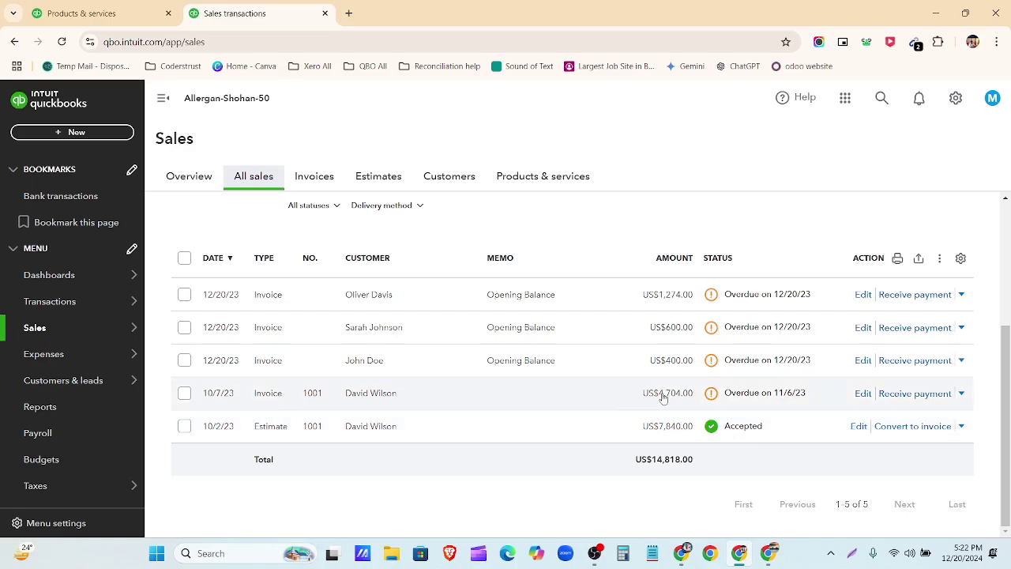
click(859, 427)
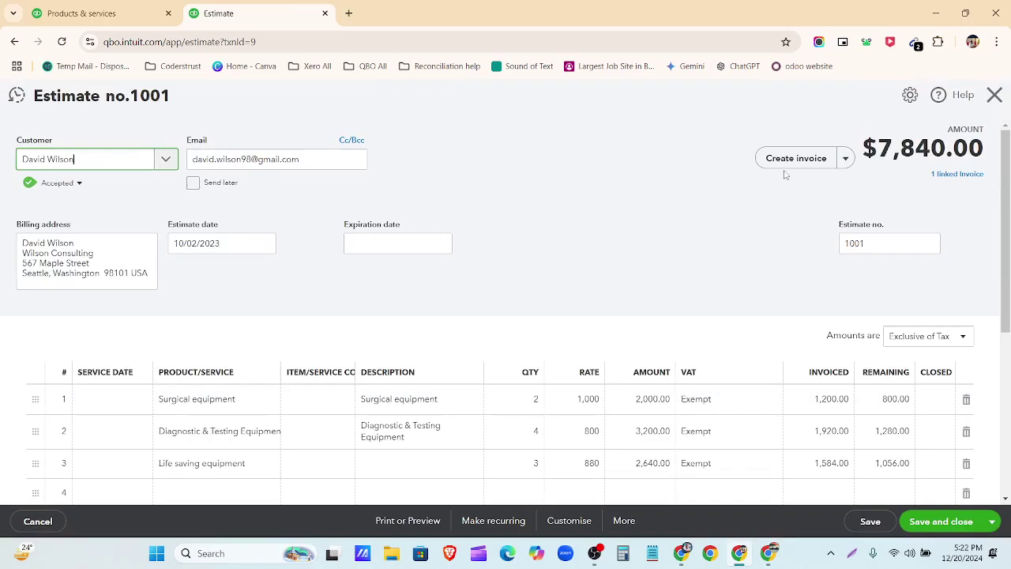
Step: Create a second invoice from estimate 1001 for the remaining total of all lines
click(794, 159)
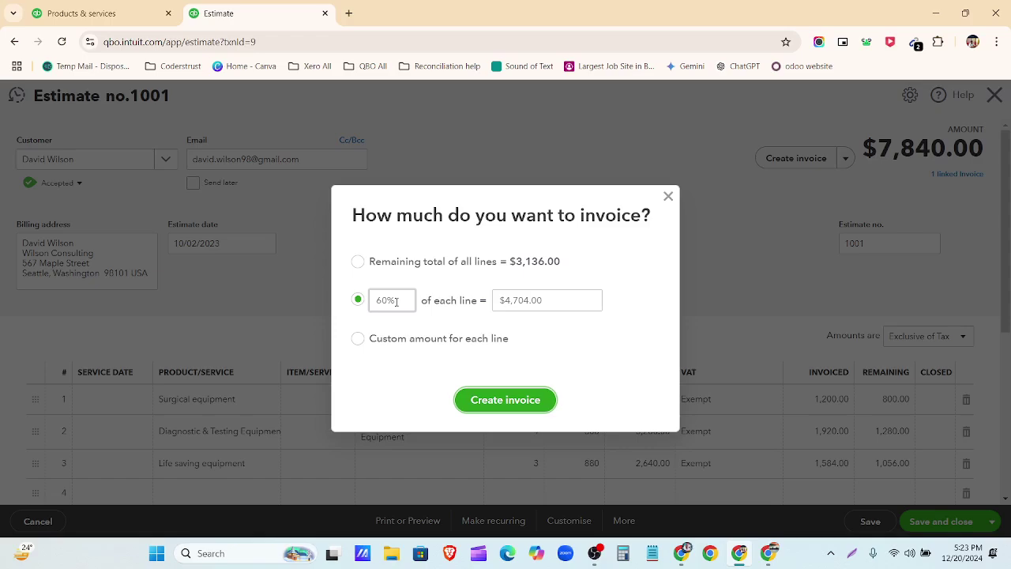
click(358, 261)
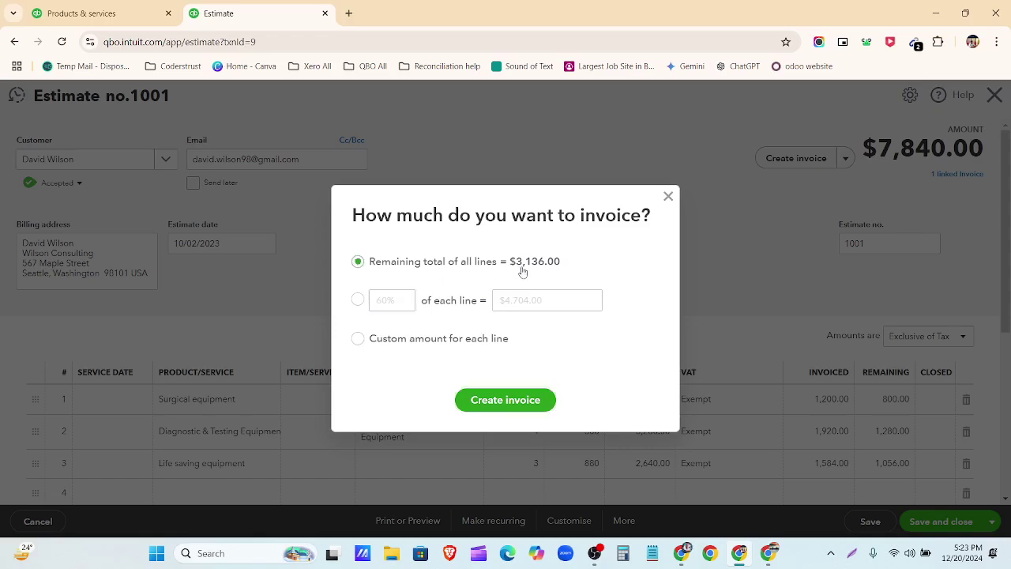
click(502, 400)
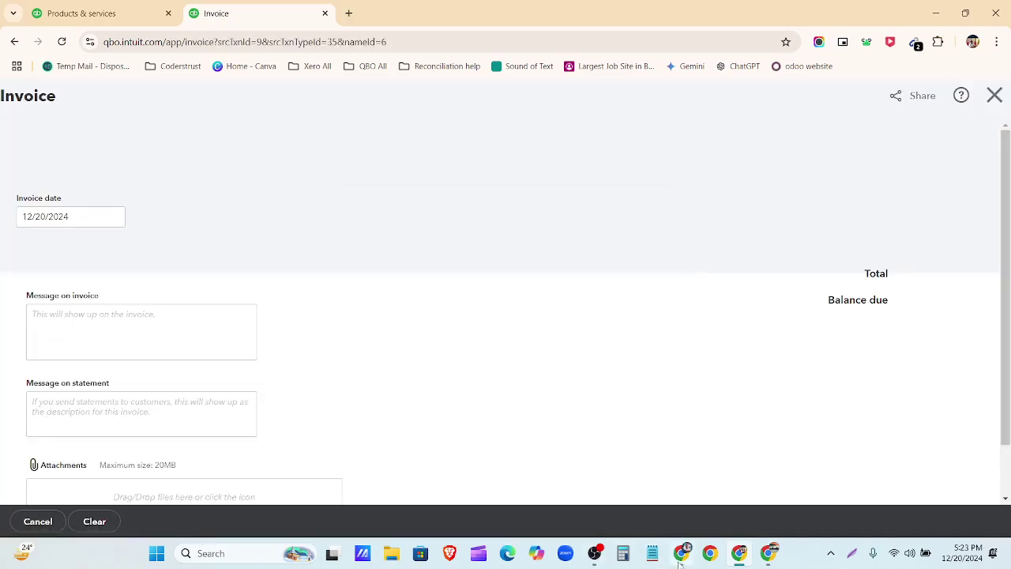
Step: Set the remaining-balance invoice's date to 10/10/2023, following the Customer Invoice-All spreadsheet, then save and close the invoice
click(681, 553)
click(681, 553)
click(384, 261)
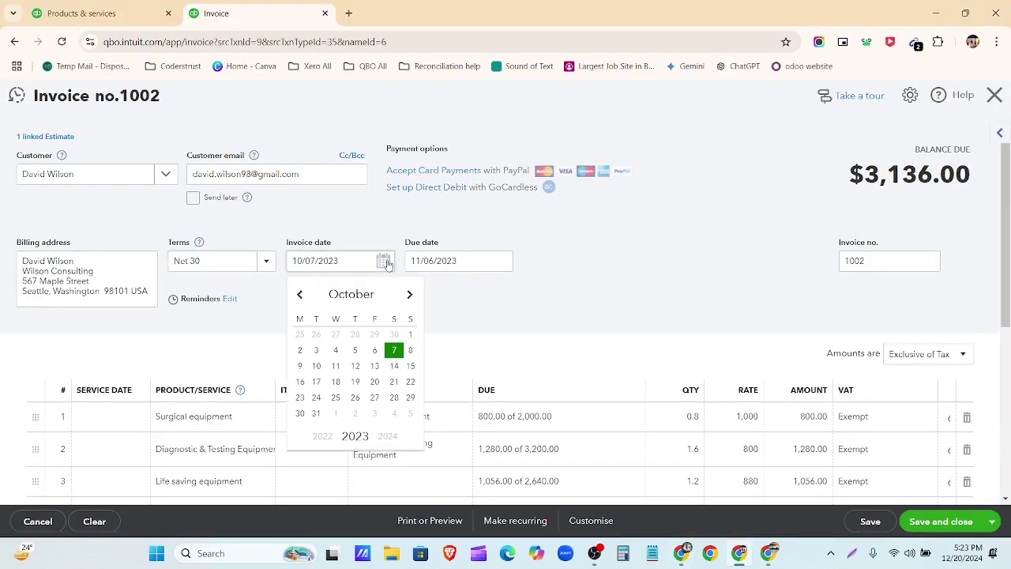
click(317, 368)
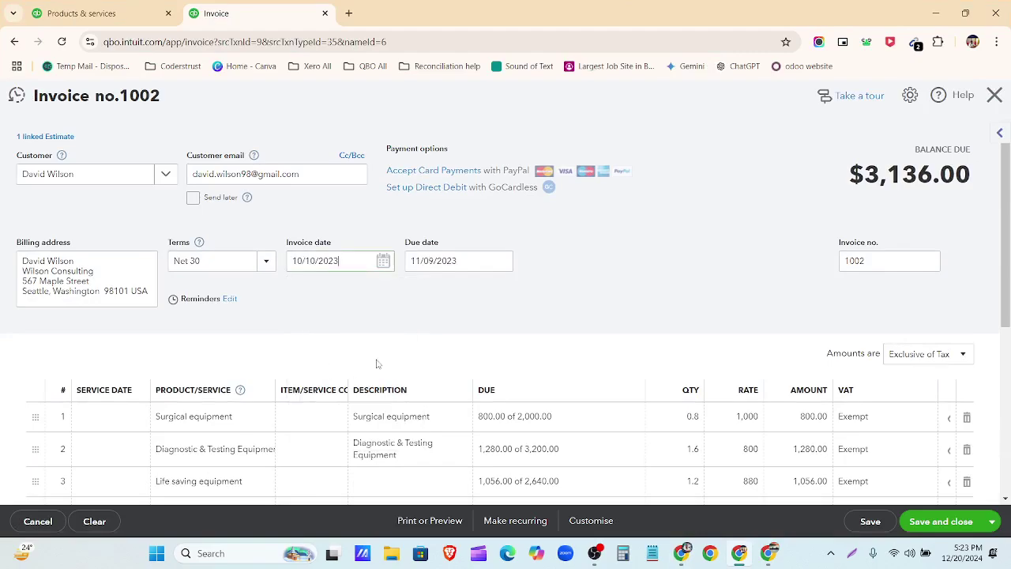
scroll(598, 320, down, 5)
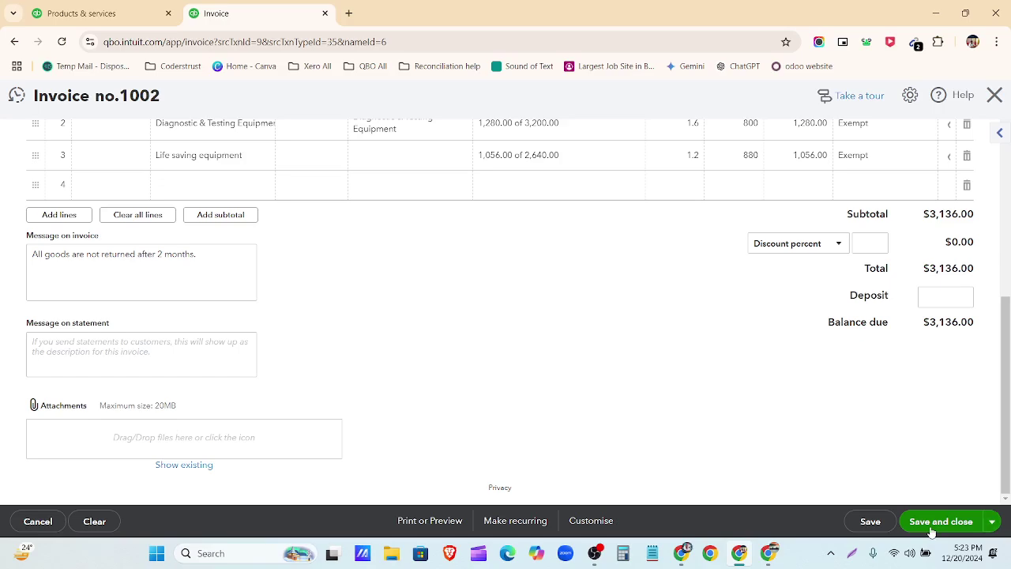
click(932, 528)
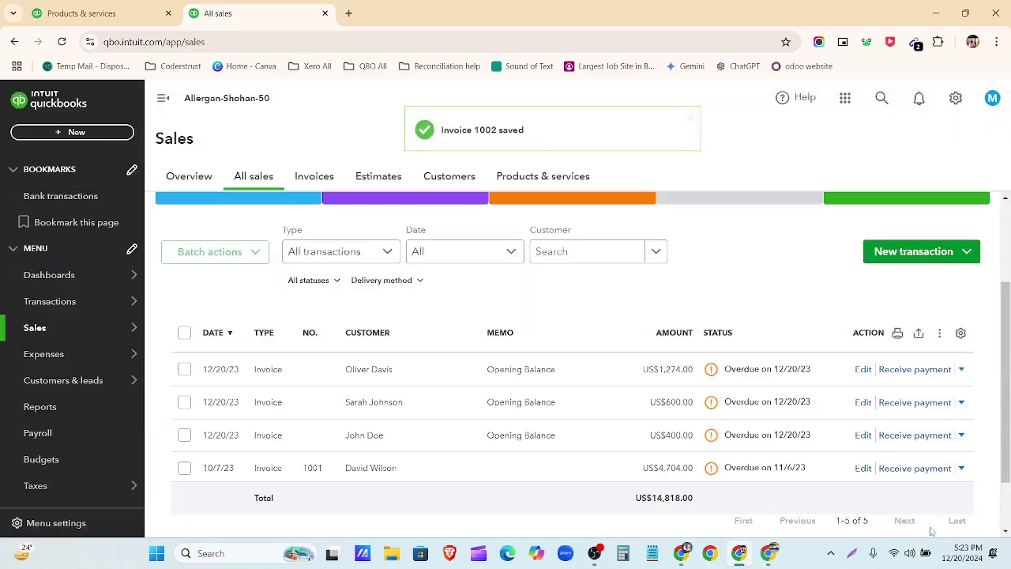
scroll(289, 369, down, 2)
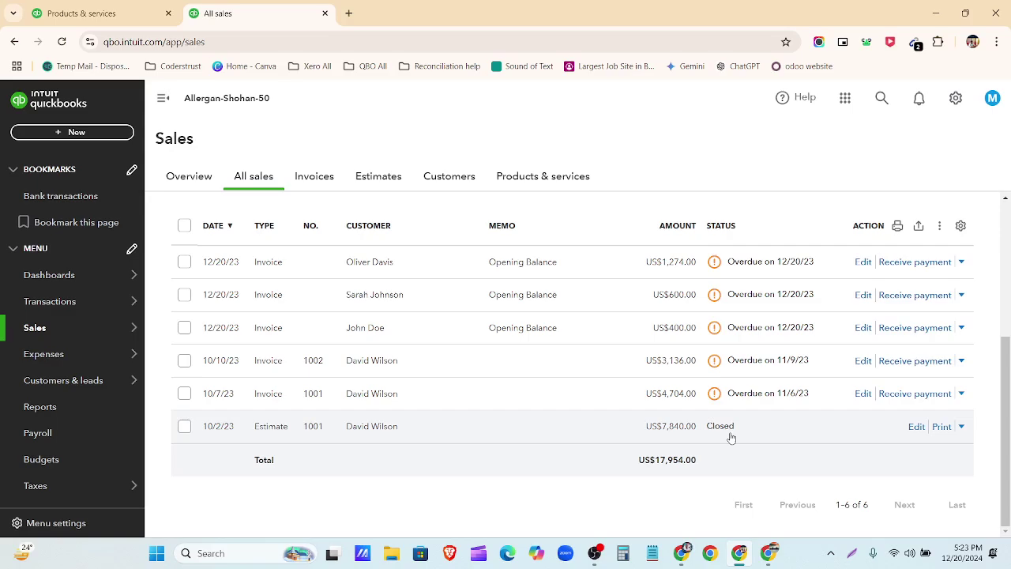
Step: Check the payment terms in the Customer Invoice-All spreadsheet, then open invoice 1001 from the sales list and start receiving a payment for it
click(683, 555)
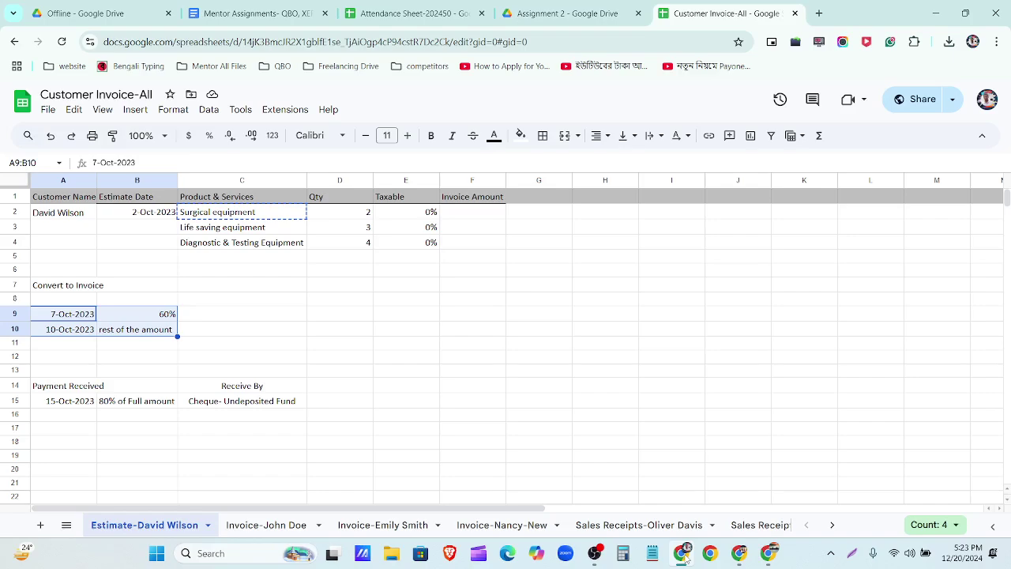
click(682, 554)
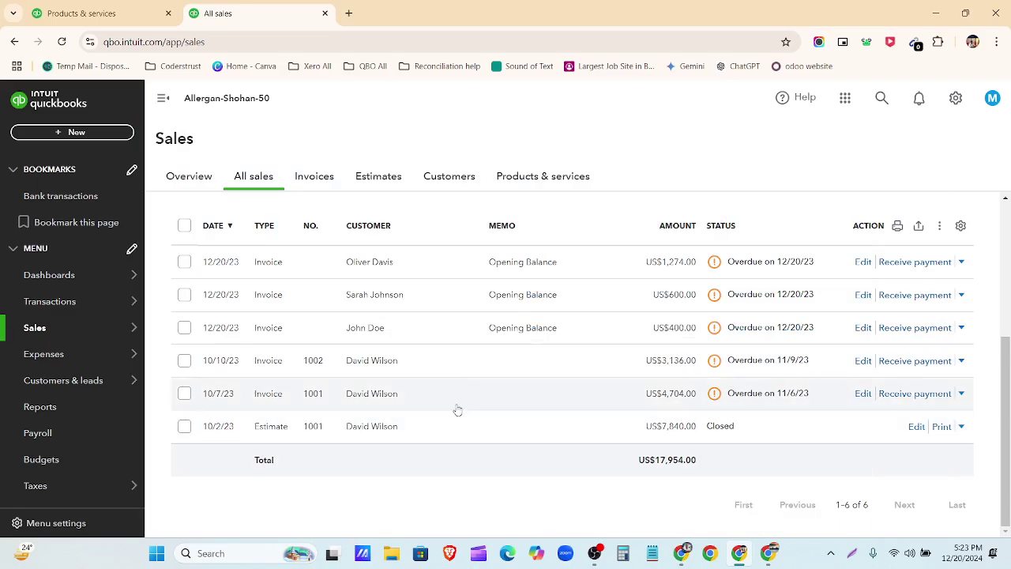
click(378, 400)
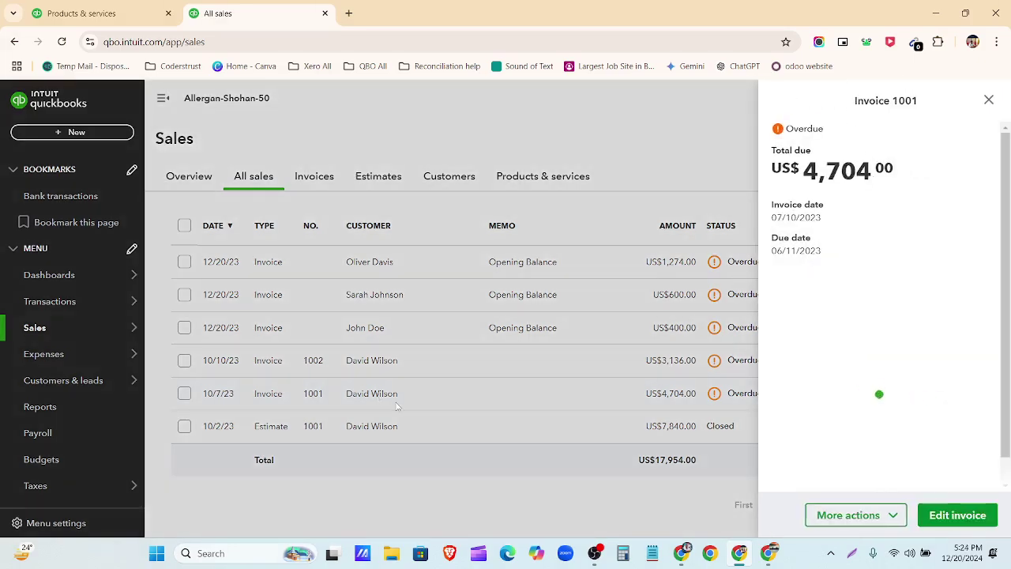
click(957, 515)
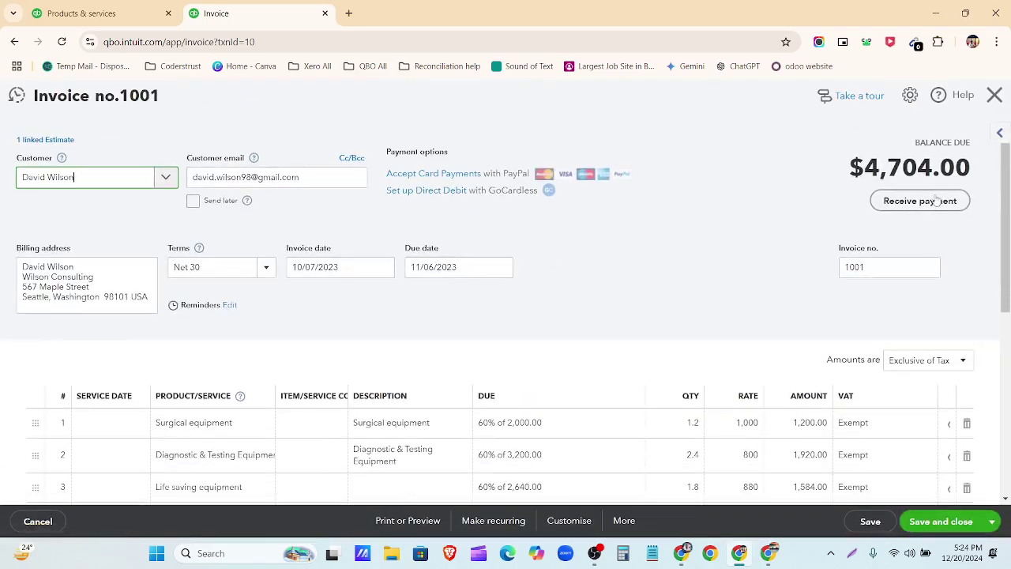
click(906, 203)
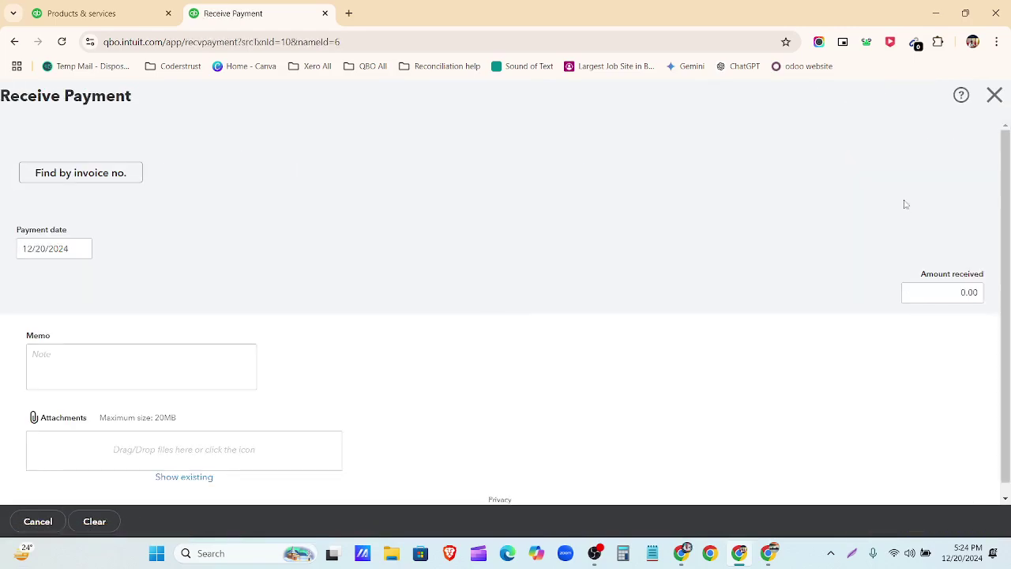
Step: Set the payment date to 10/15/2023
scroll(472, 316, down, 2)
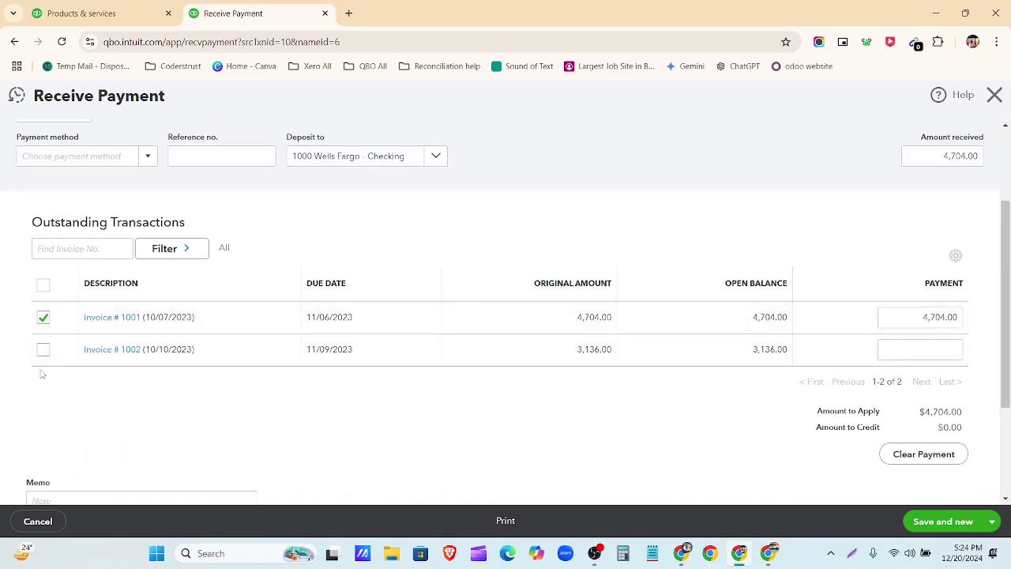
scroll(87, 355, up, 3)
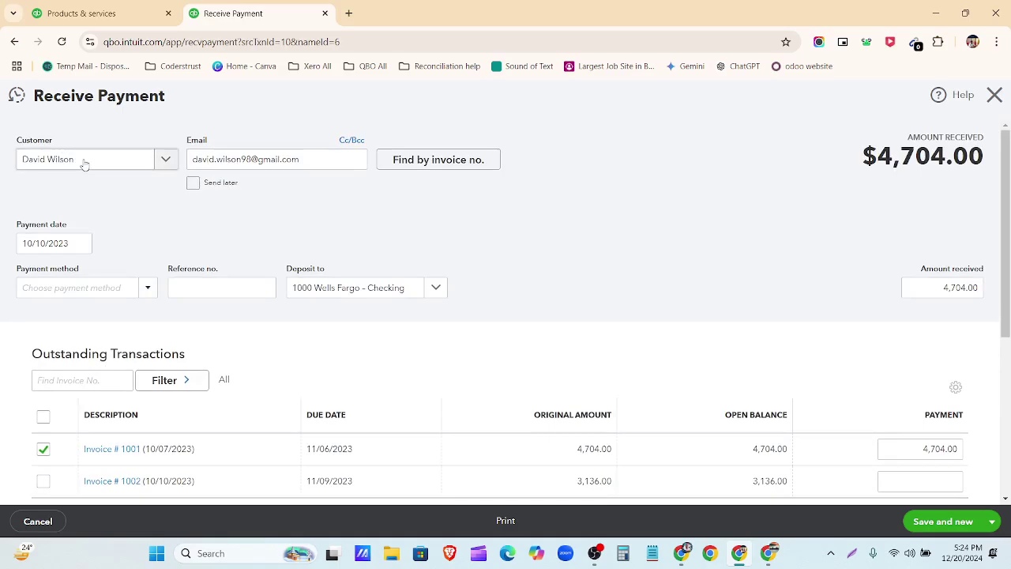
click(80, 244)
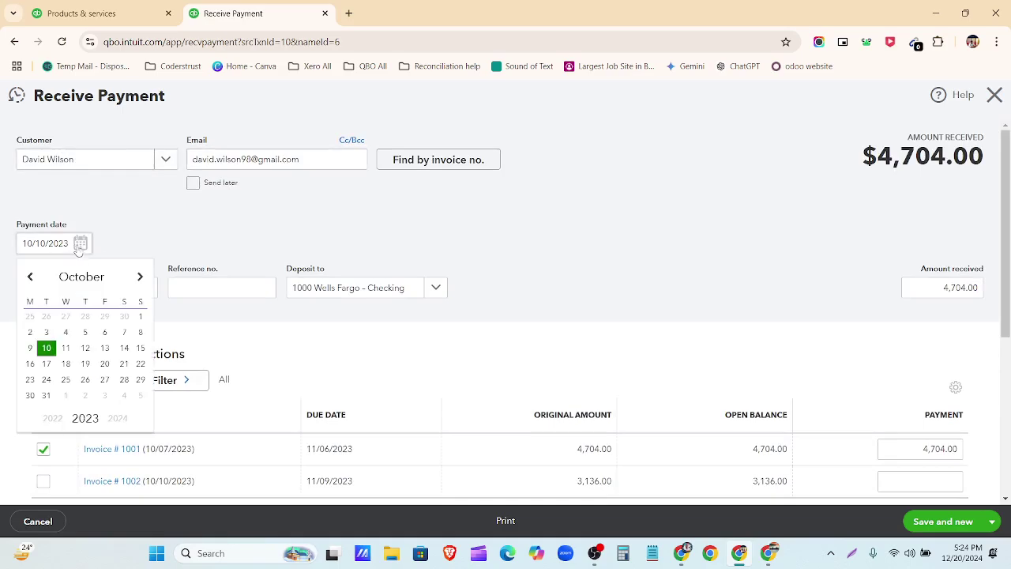
click(140, 349)
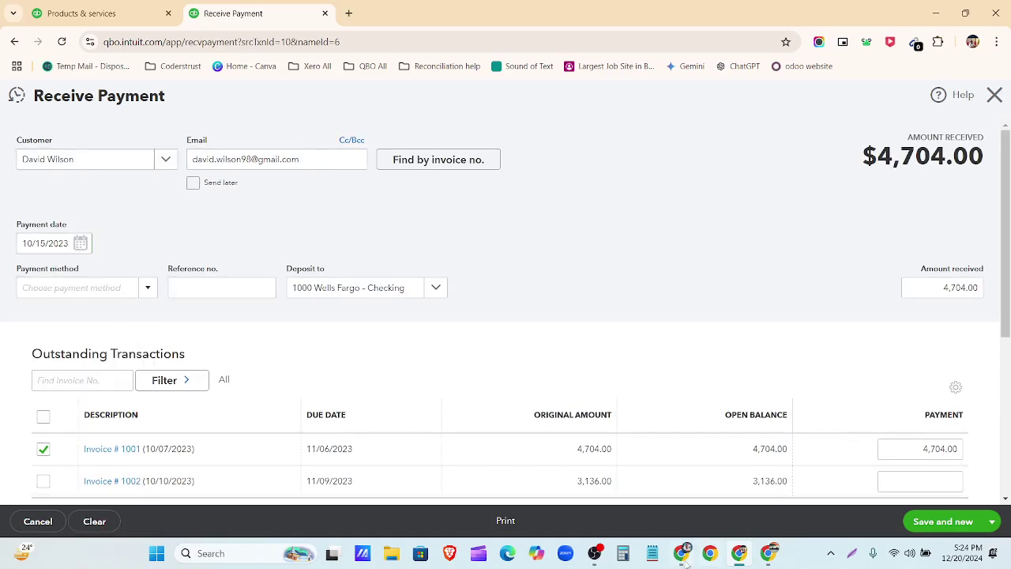
Step: Set the payment method to Cheque and deposit the payment to Undeposited Funds, as listed in the Customer Invoice-All spreadsheet
click(684, 558)
click(685, 558)
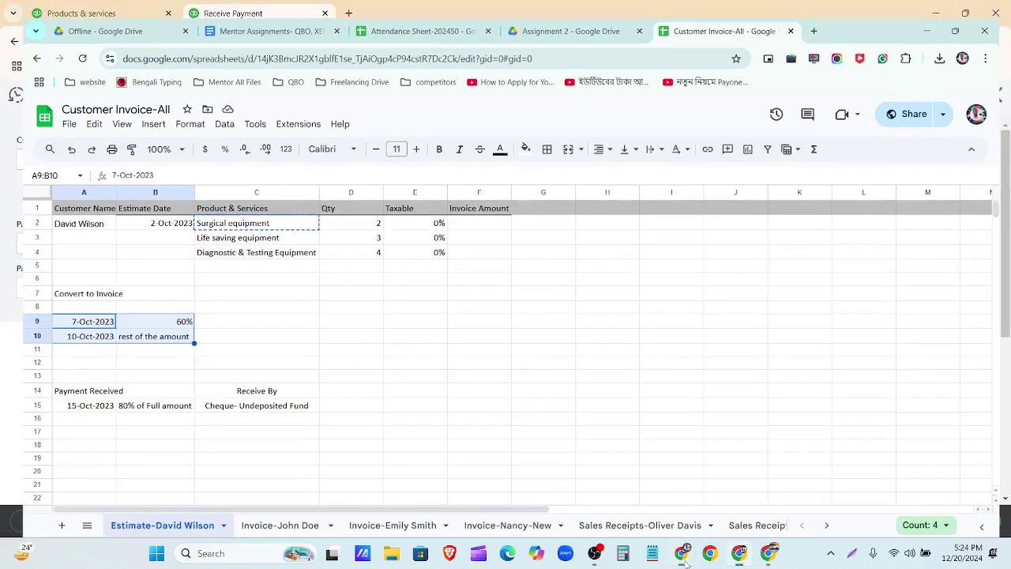
click(147, 289)
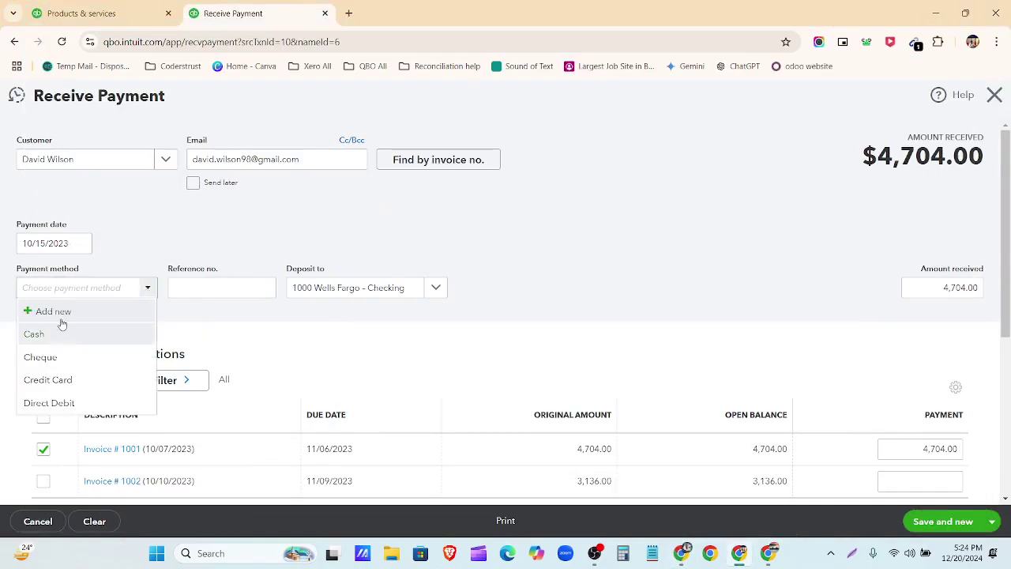
click(65, 357)
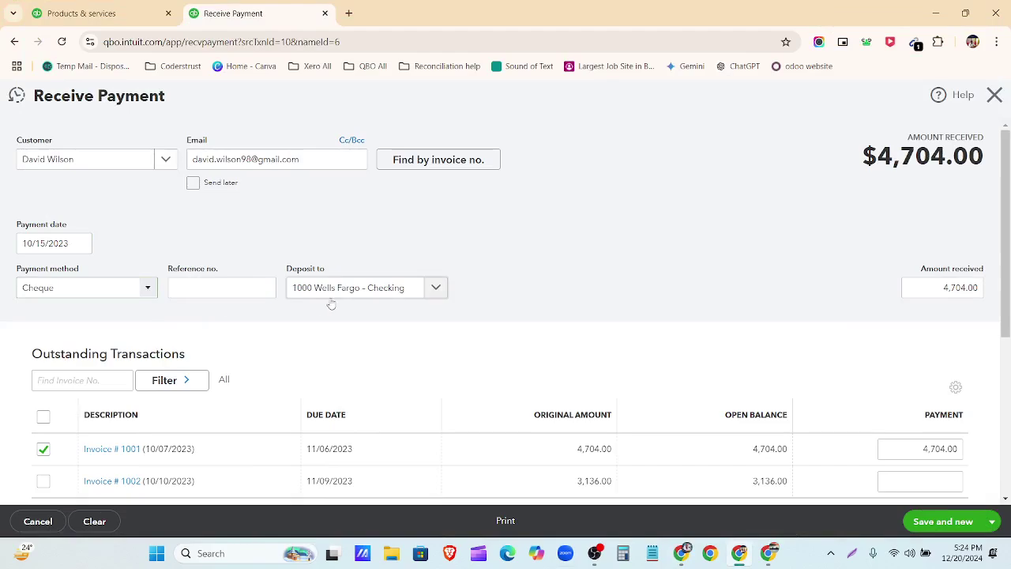
click(438, 288)
scroll(398, 413, down, 2)
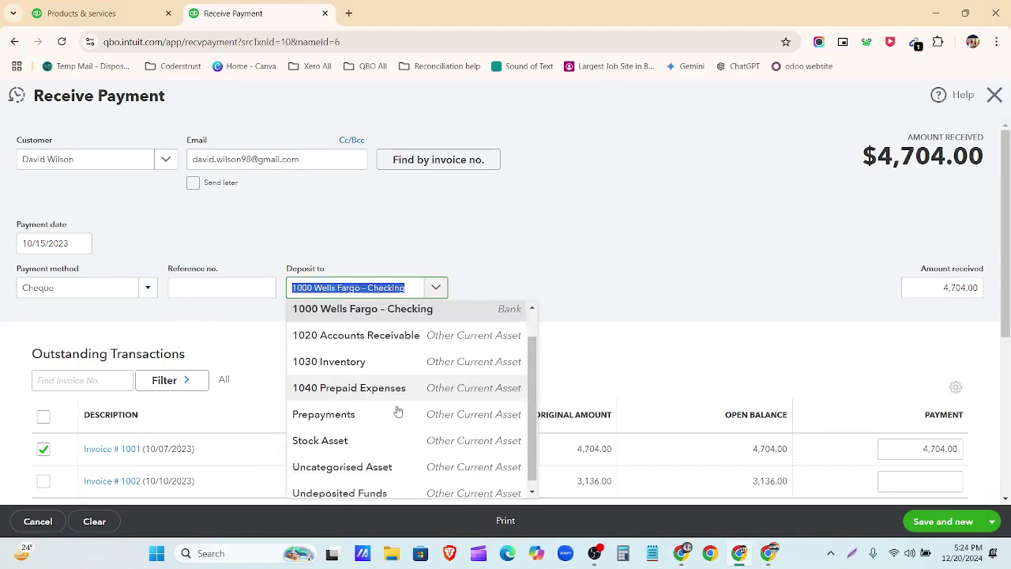
click(397, 489)
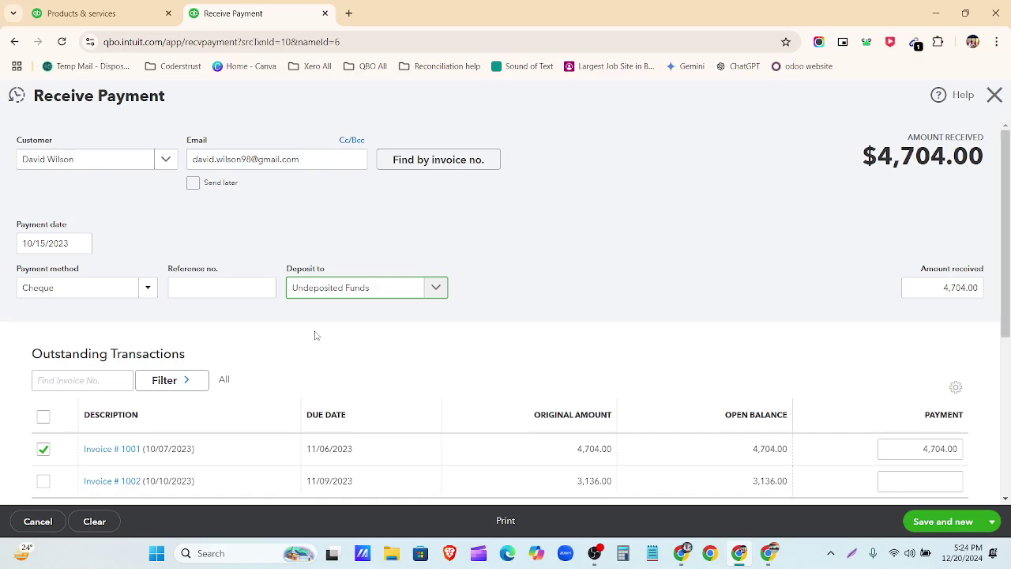
Step: Include invoice 1002 in the payment and set the amount received to 80% of the full amount, calculated as 7,840.00*0.80
scroll(314, 336, down, 2)
click(42, 350)
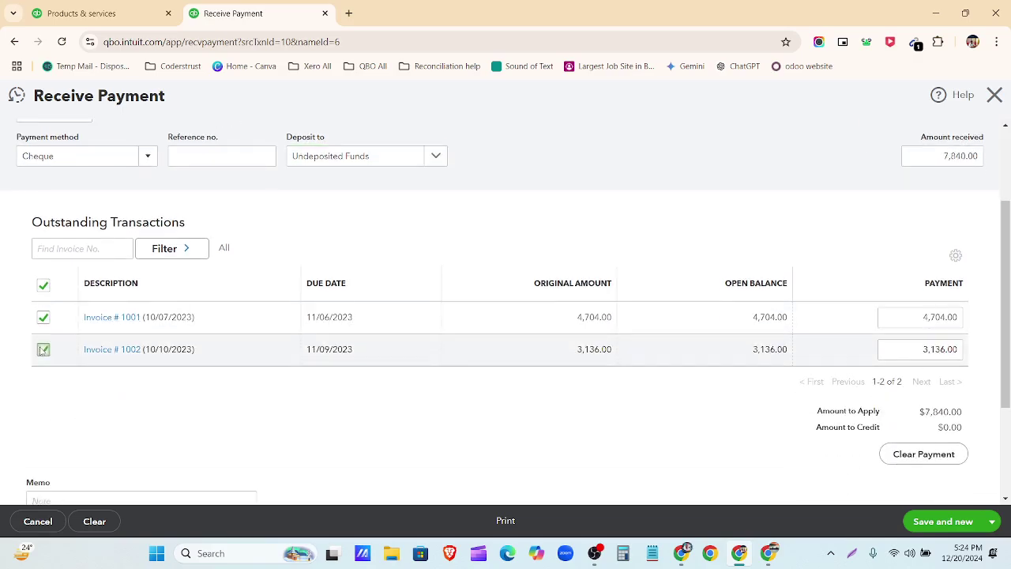
scroll(68, 336, up, 2)
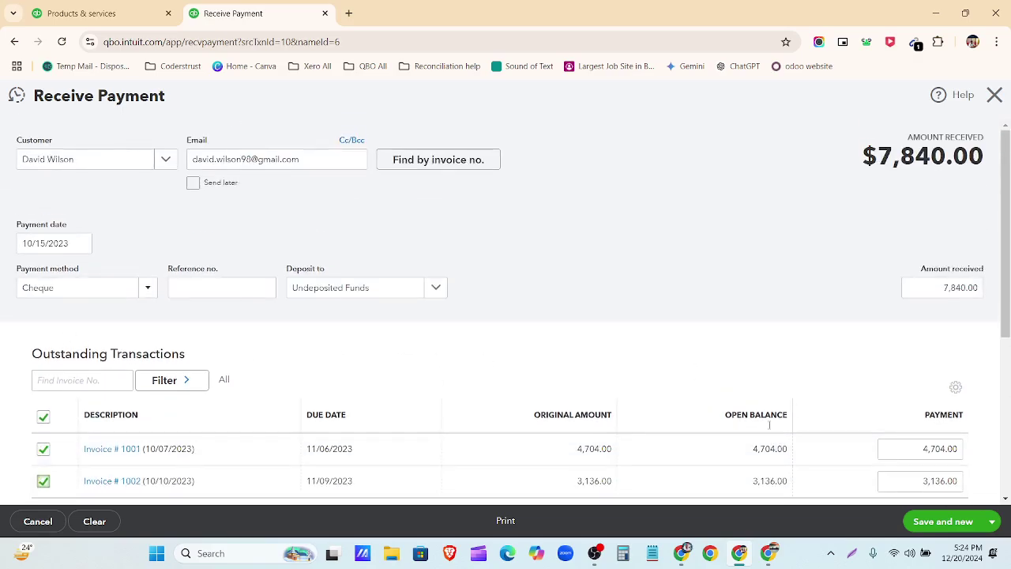
scroll(735, 448, up, 1)
key(ctrl+plus)
key(ctrl+plus)
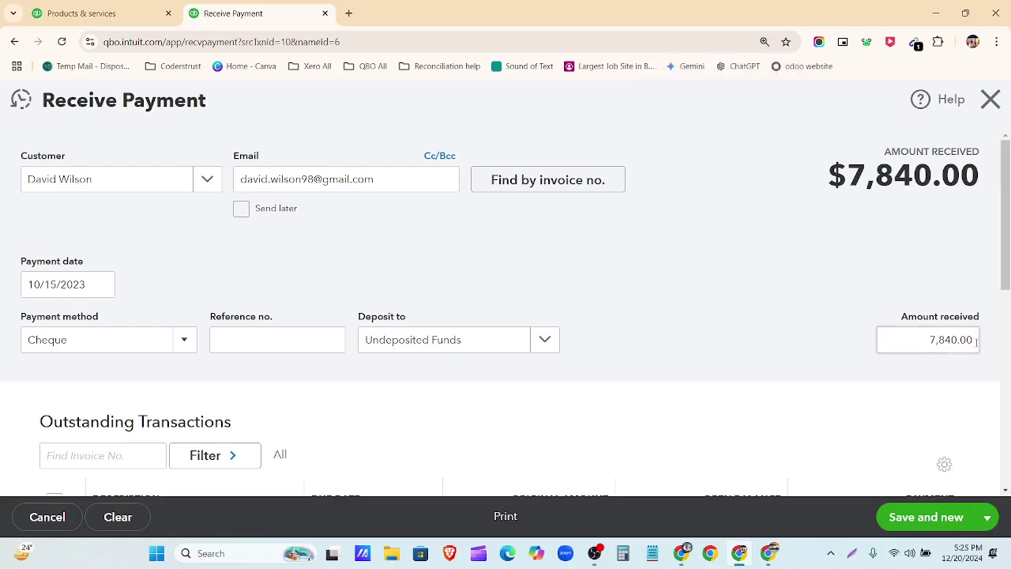
click(977, 341)
click(977, 342)
text(*)
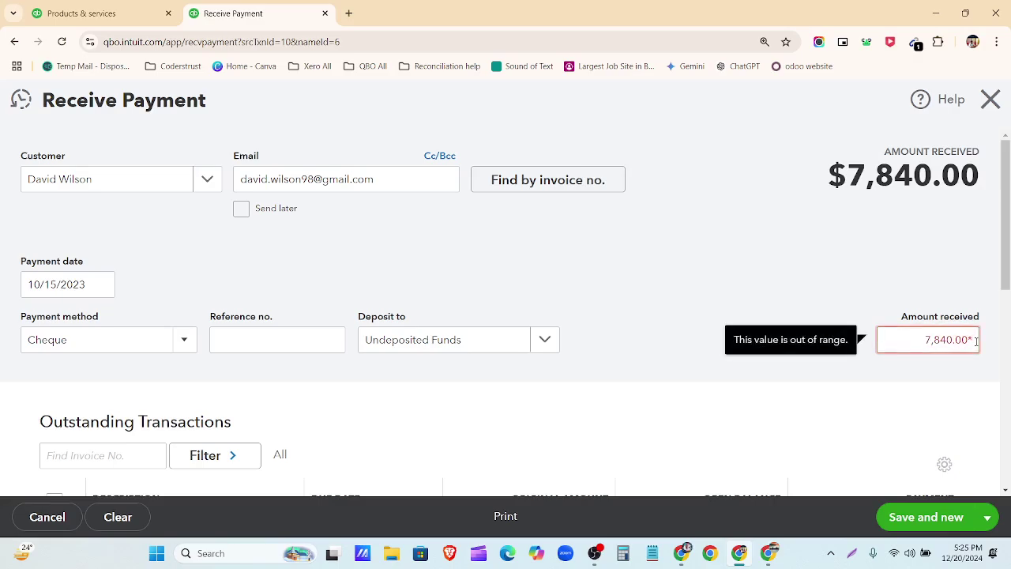
text(0.8)
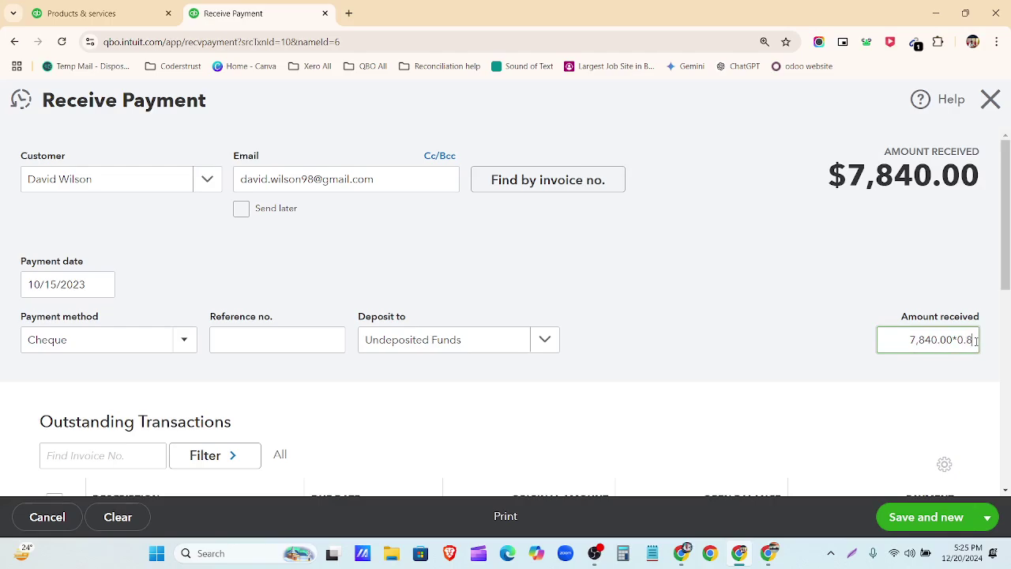
text(0)
click(722, 328)
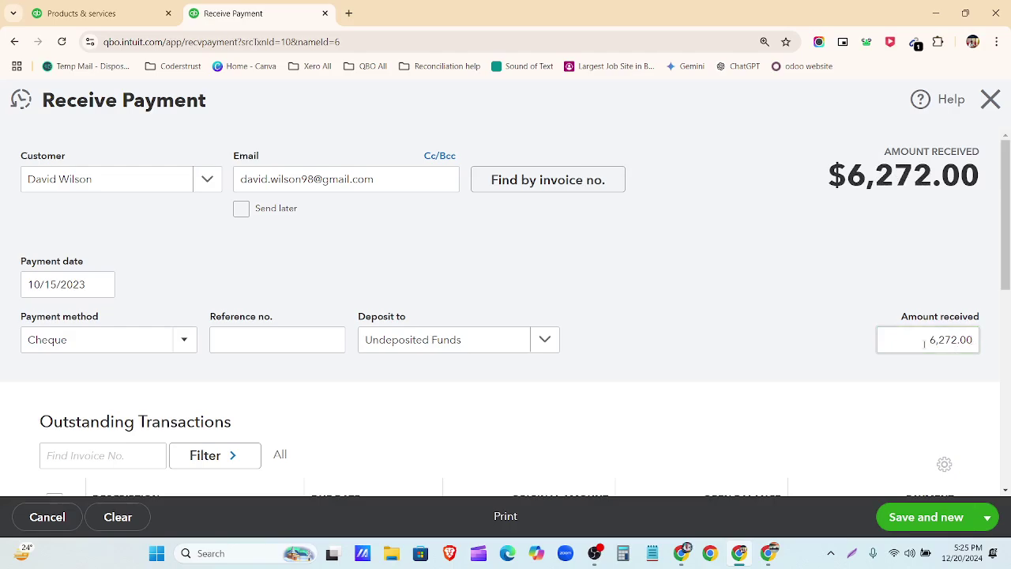
Step: Examine how the received amount is split between invoices 1001 and 1002 in the outstanding transactions
scroll(628, 355, down, 4)
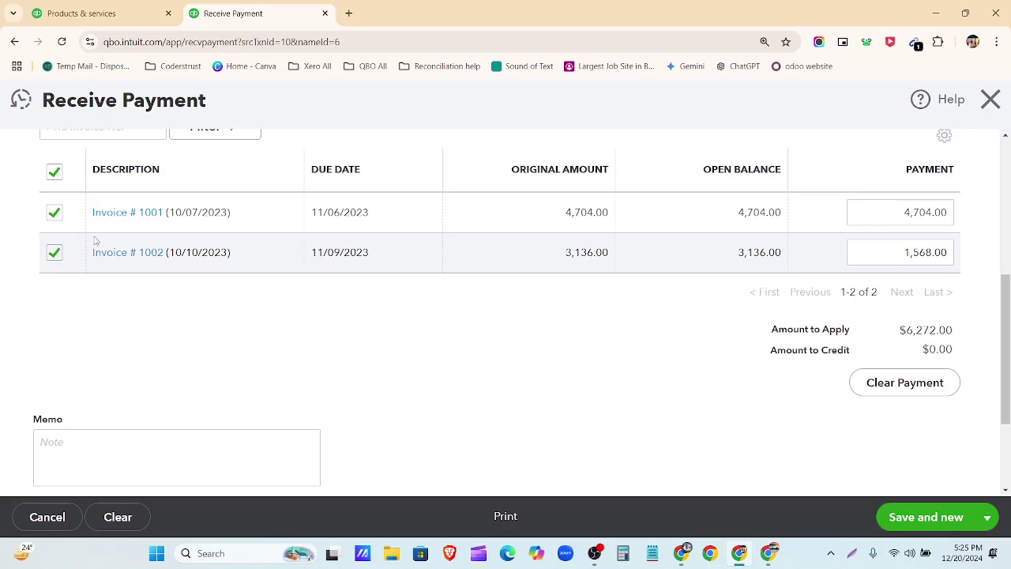
scroll(229, 276, up, 4)
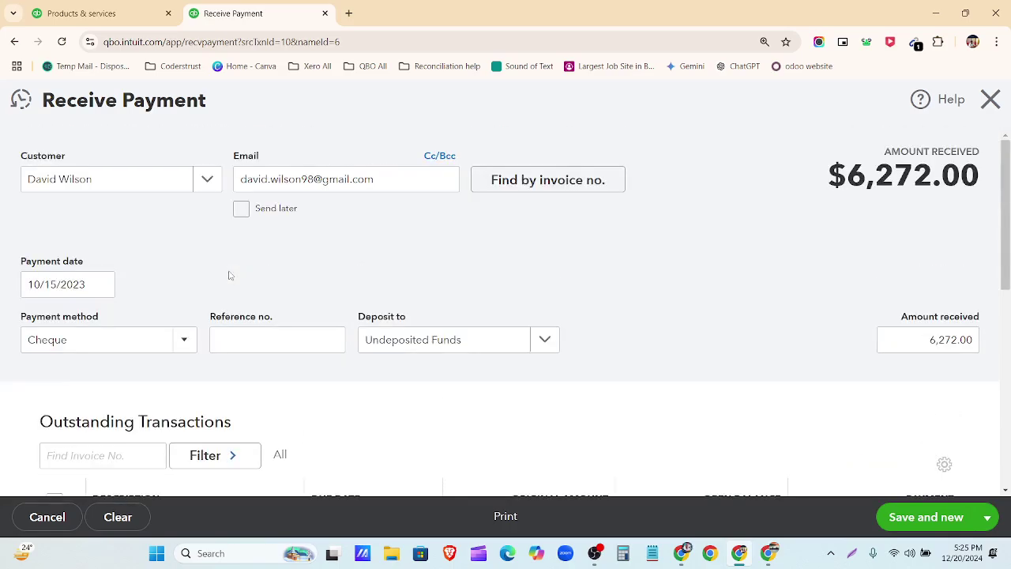
scroll(229, 276, down, 3)
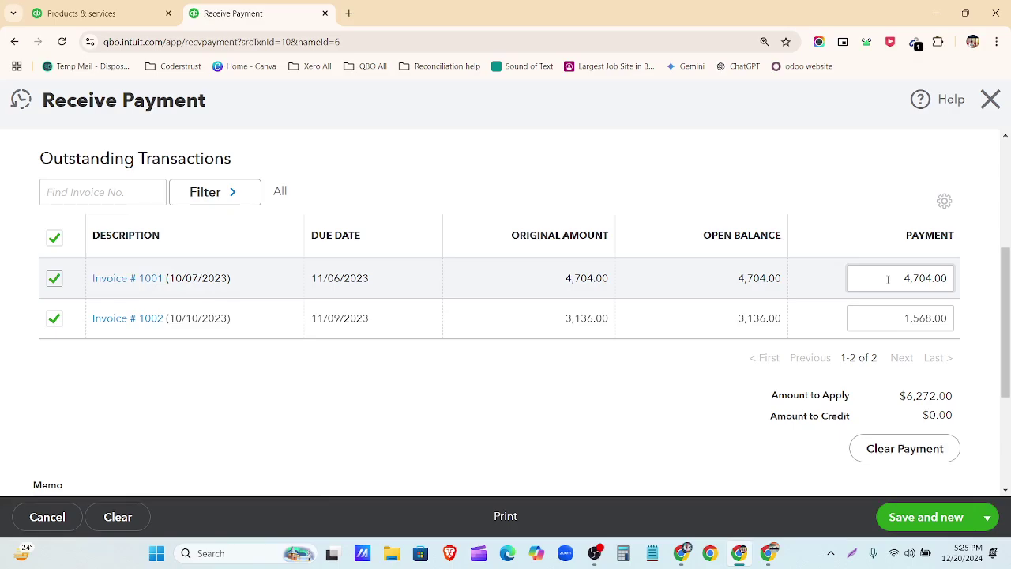
drag(889, 279, 964, 282)
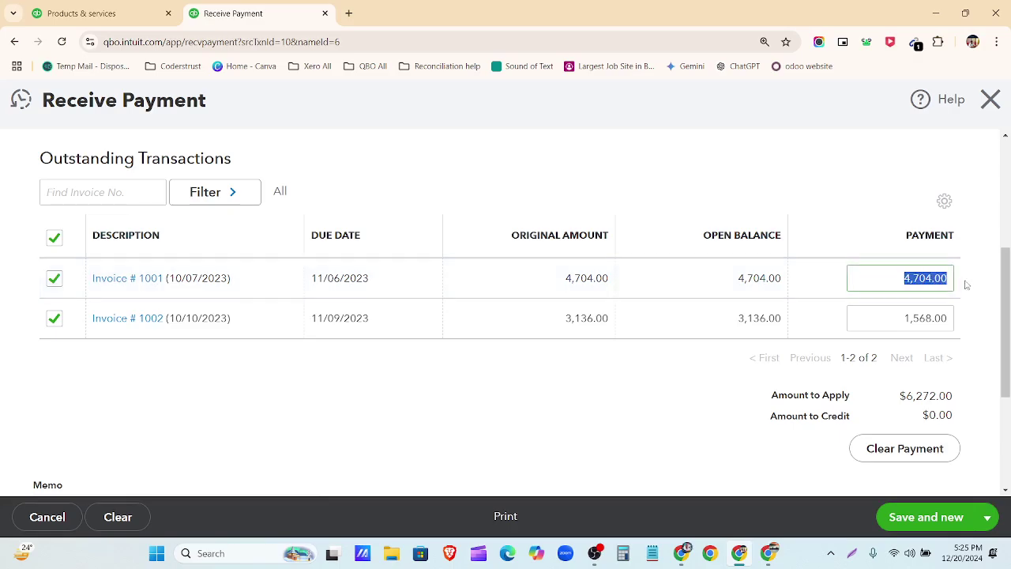
drag(907, 316, 954, 320)
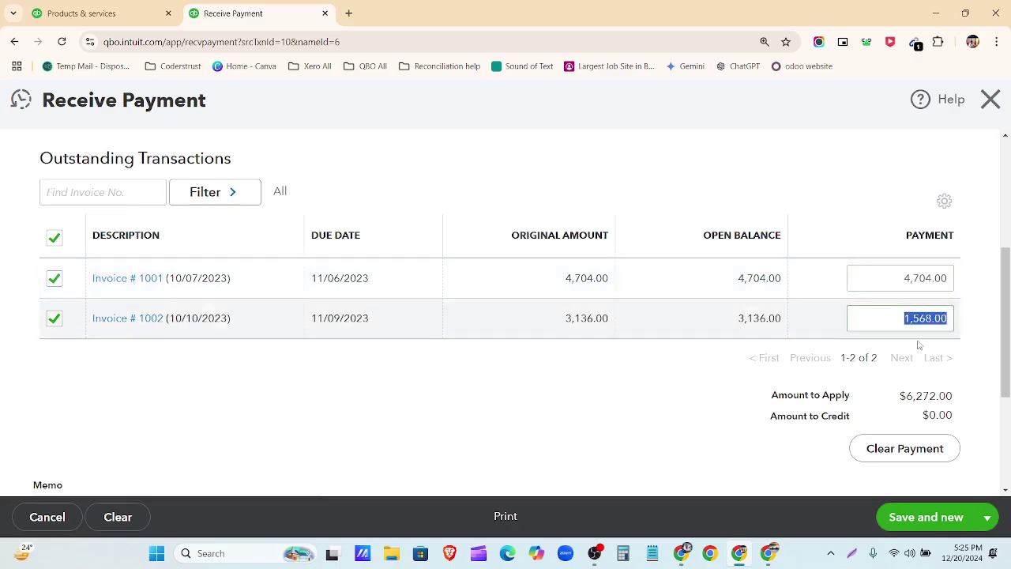
click(692, 404)
scroll(696, 384, up, 3)
key(ctrl+minus)
key(ctrl+minus)
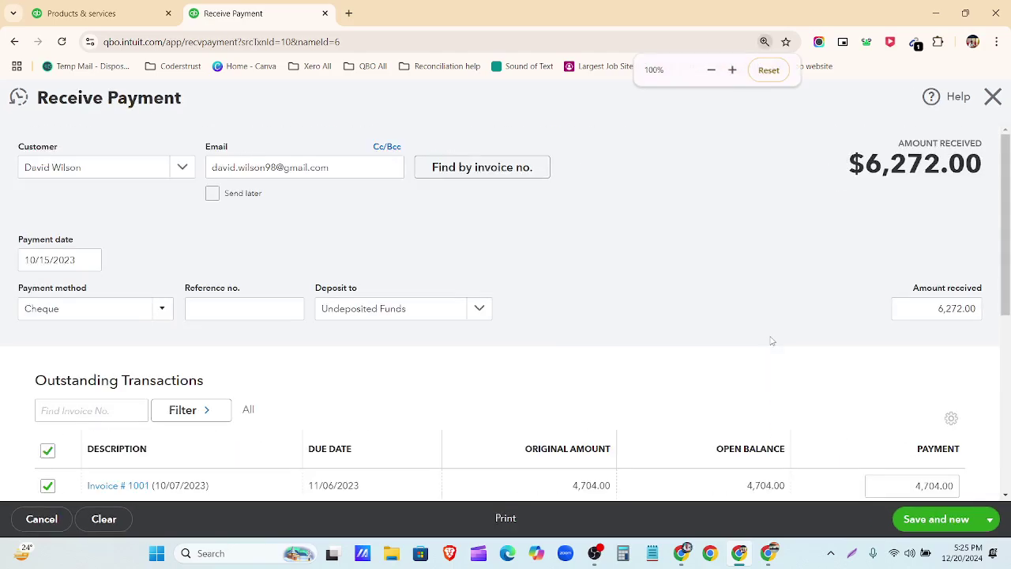
Step: Save and close the received payment, then check the invoice statuses in the list of all sales transactions
scroll(672, 376, down, 3)
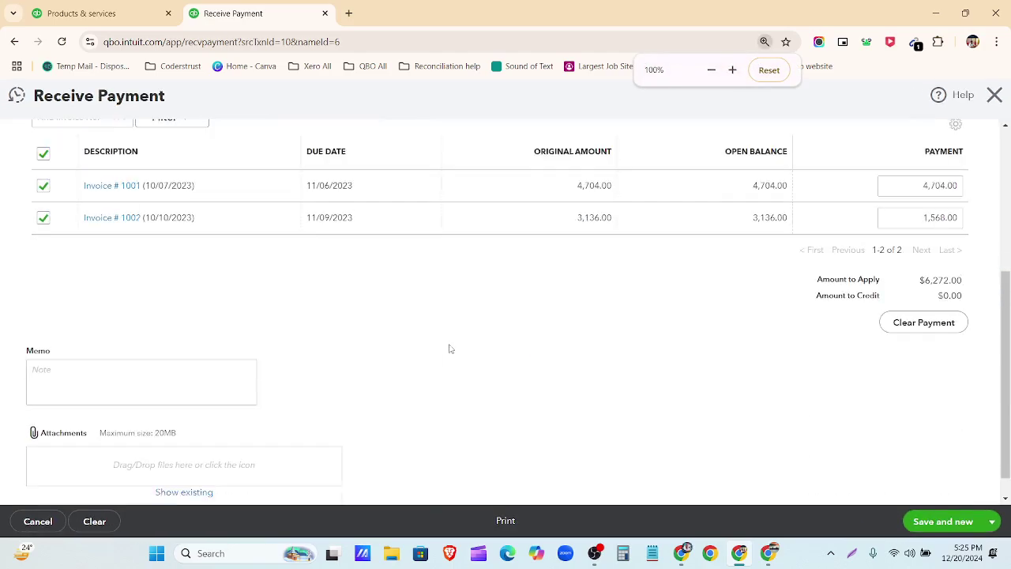
click(992, 521)
click(955, 482)
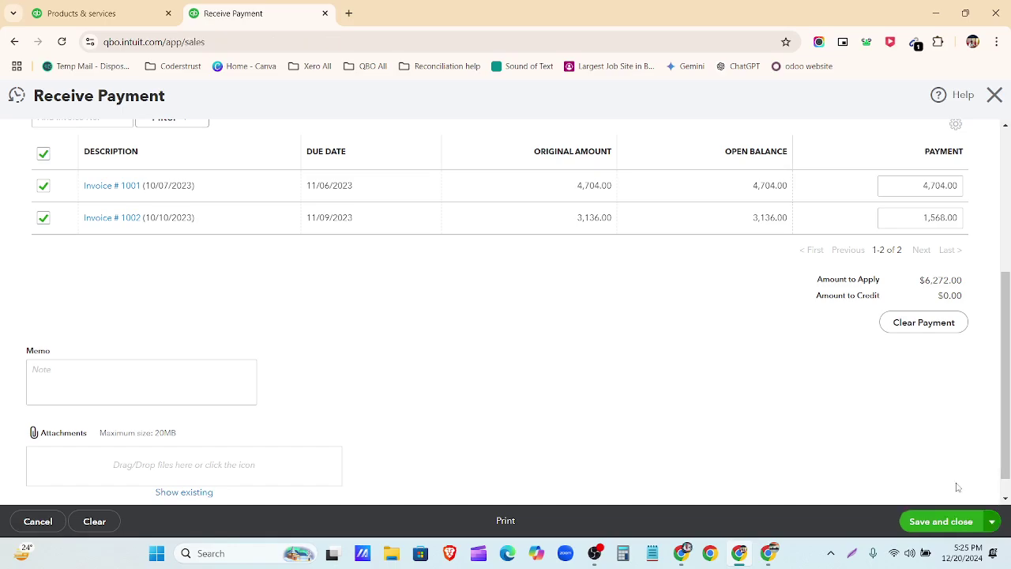
scroll(384, 356, down, 2)
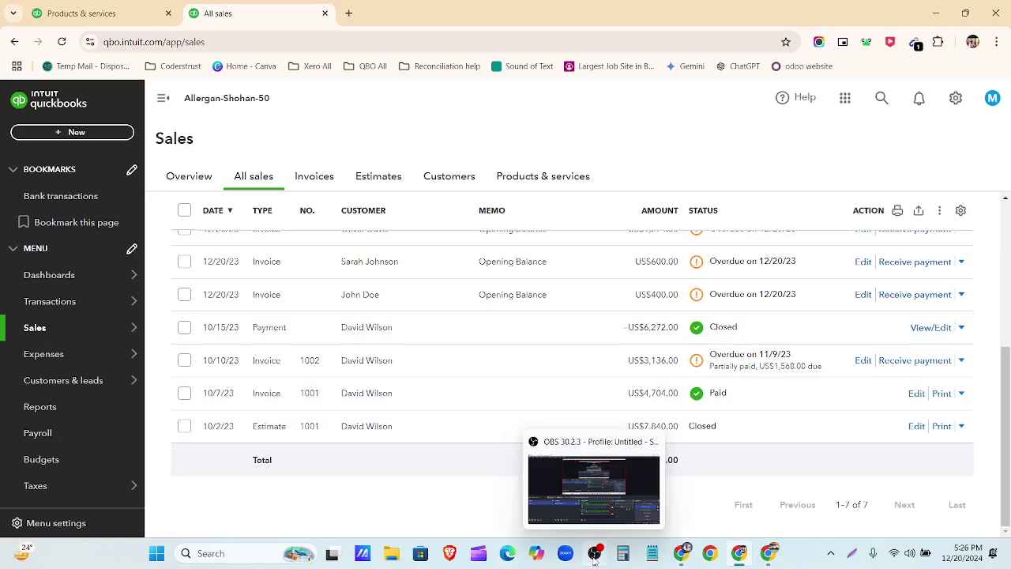
click(595, 553)
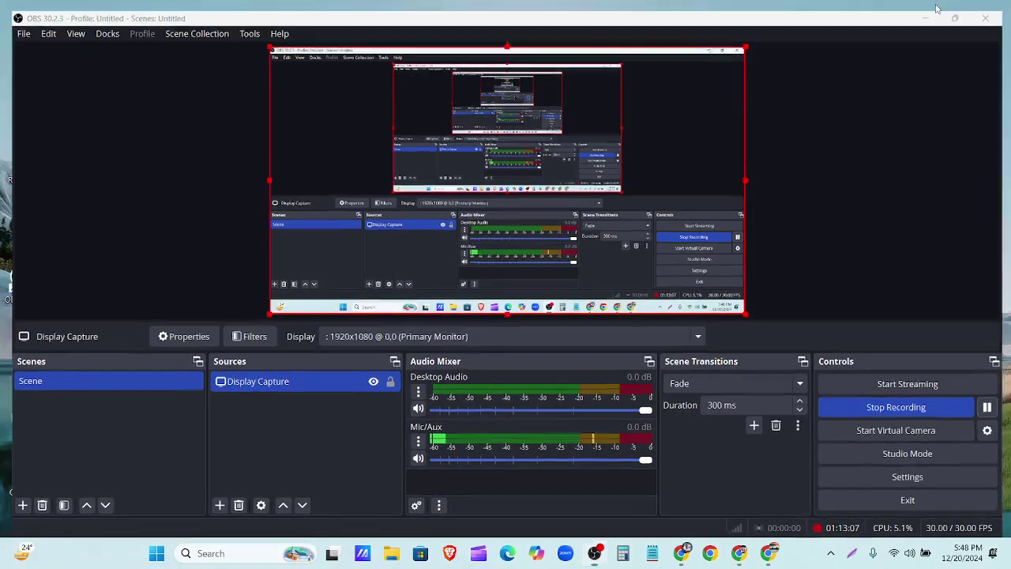
Step: Switch to the Customer Invoice-All spreadsheet and open the customer invoice sheet that follows the estimate sheet
click(934, 13)
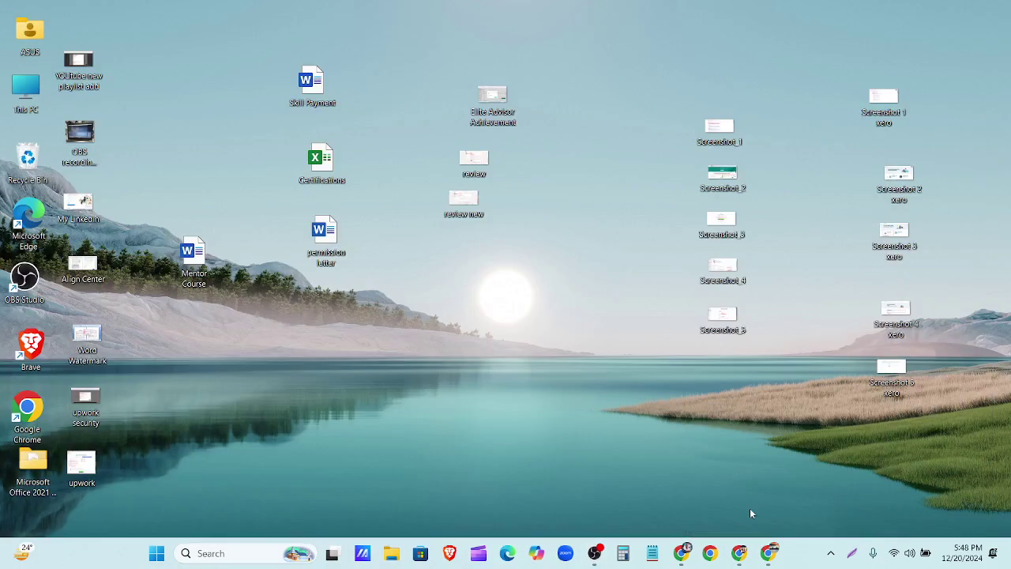
click(739, 554)
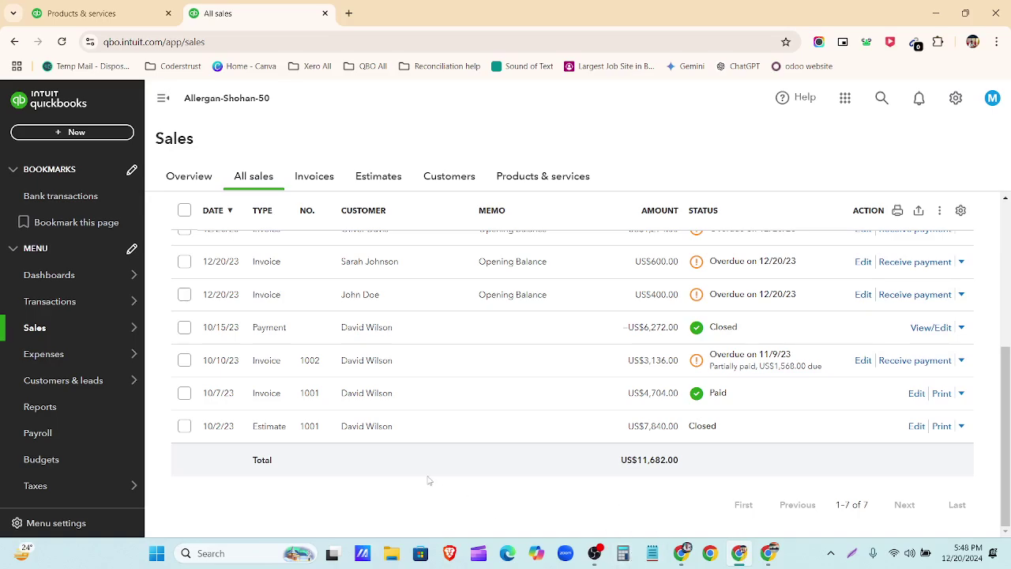
click(89, 131)
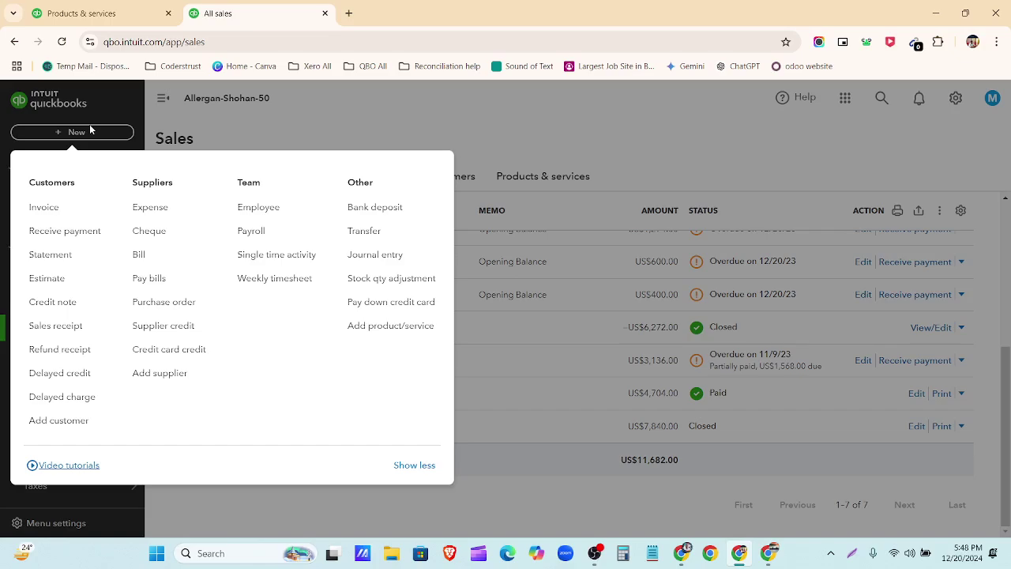
click(681, 553)
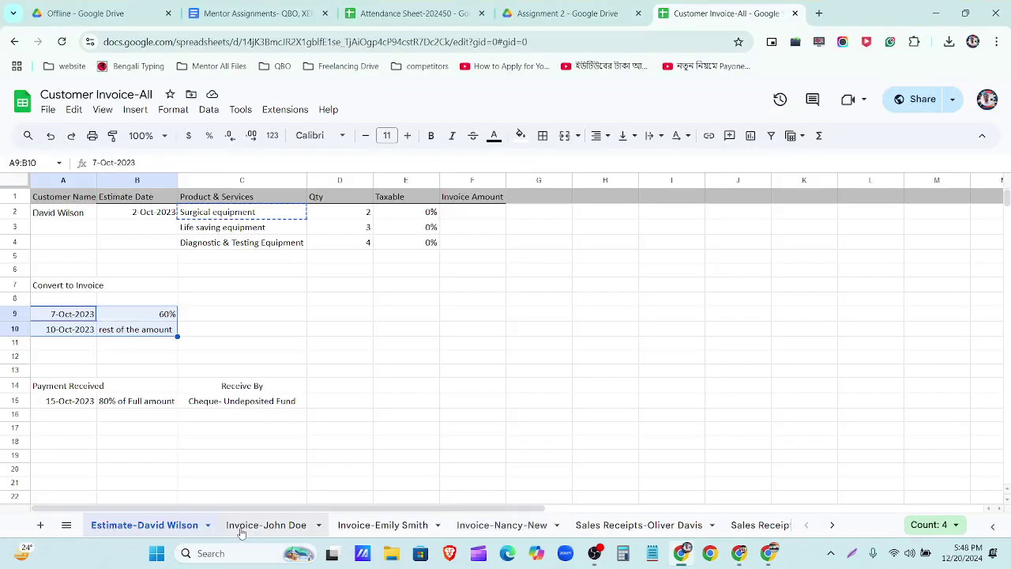
click(242, 529)
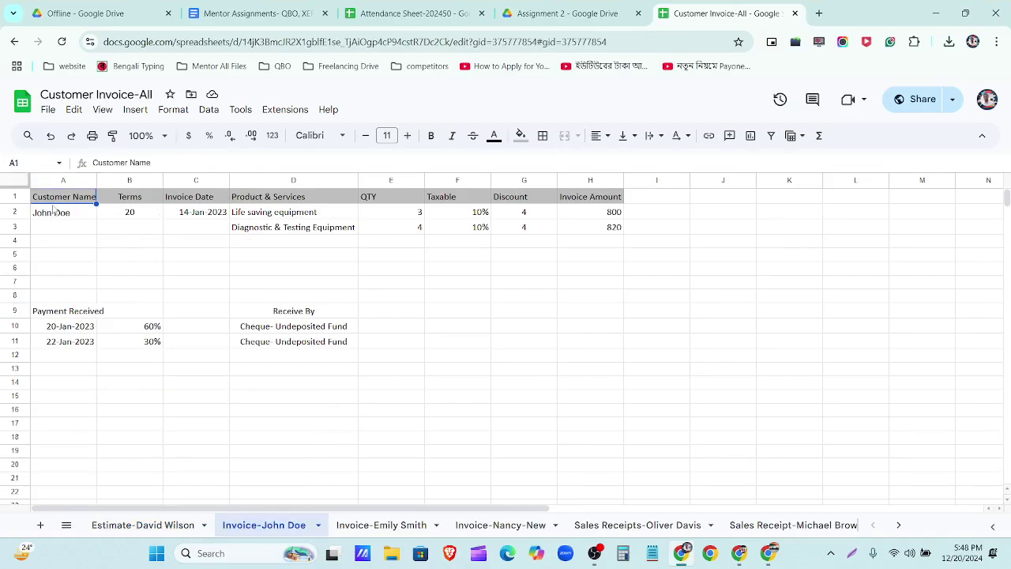
Step: Examine the invoice lines on the customer's sheet, checking the products, invoice amounts and discounts
drag(52, 212, 606, 243)
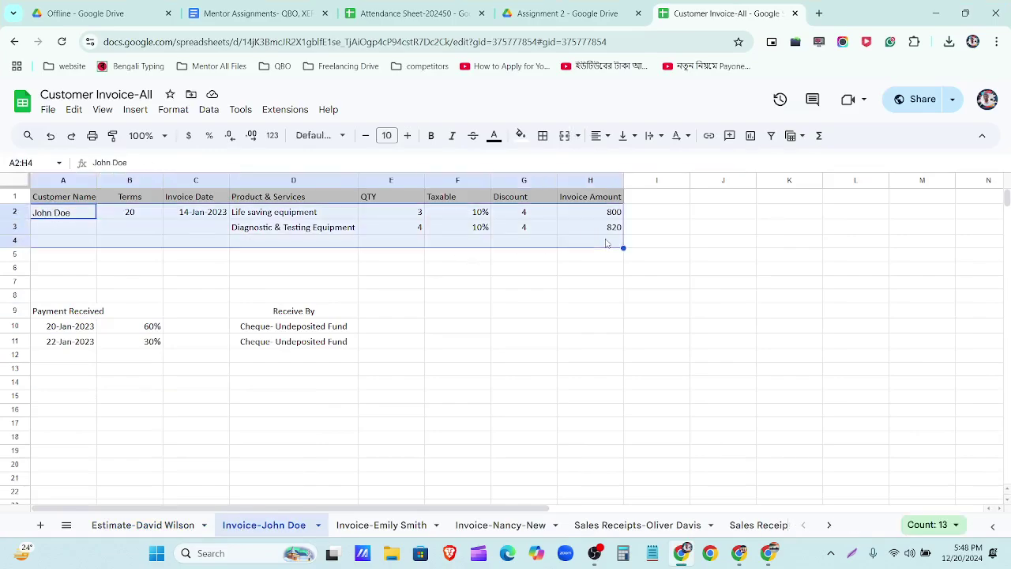
click(598, 213)
shift+click(598, 241)
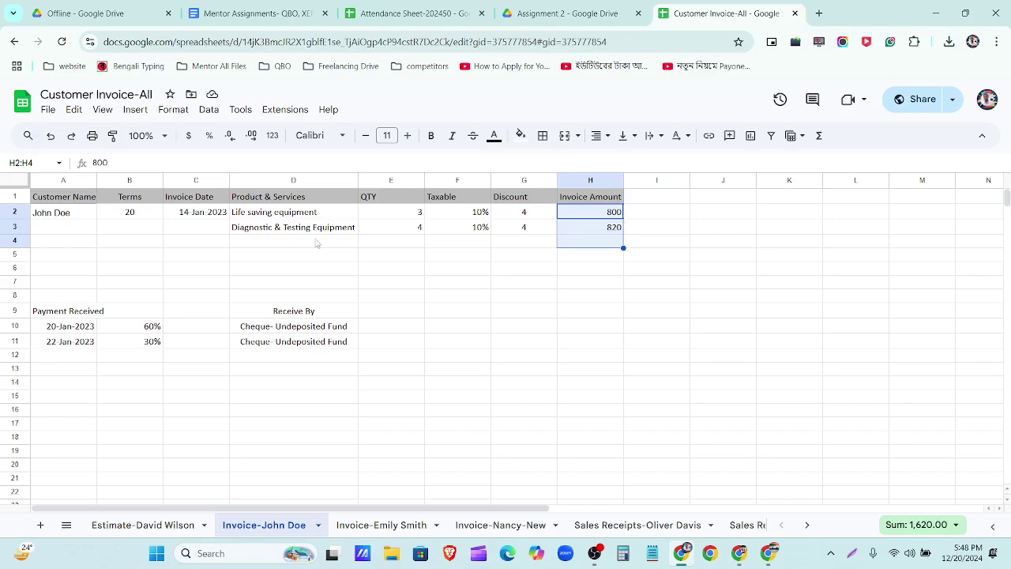
click(316, 229)
click(600, 229)
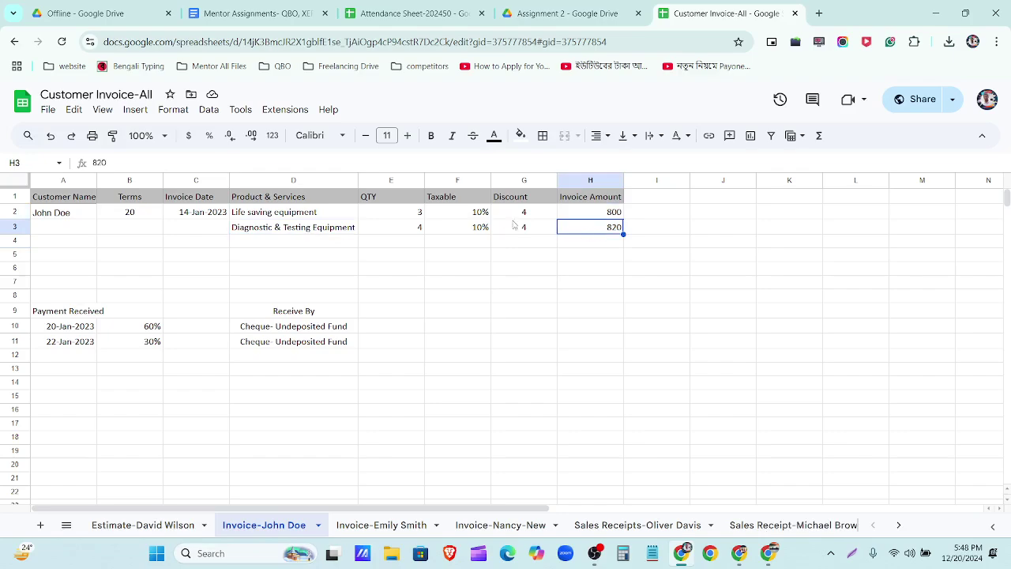
mouse_move(521, 211)
mouse_down()
mouse_move(524, 241)
mouse_move(526, 227)
mouse_up()
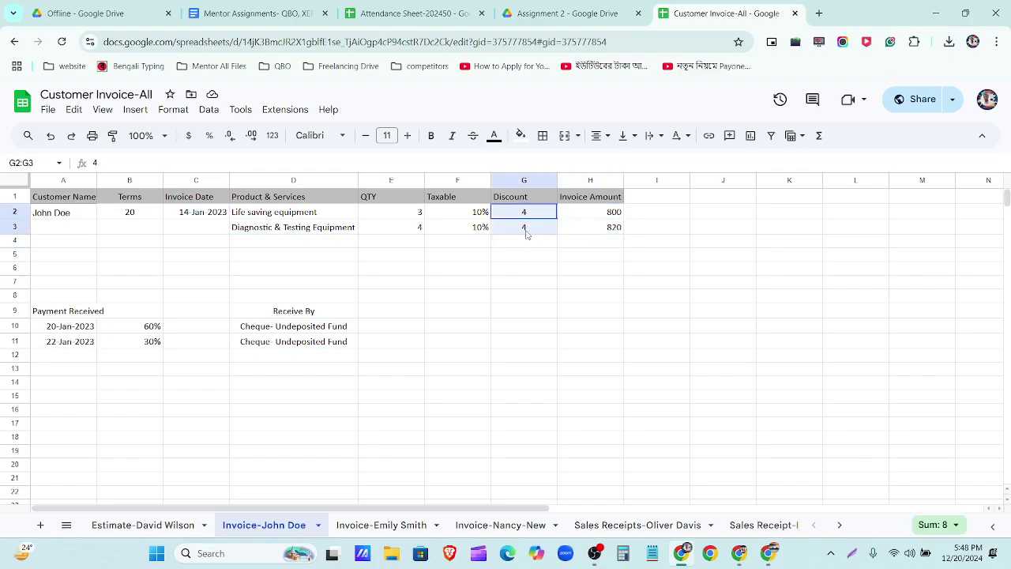
Step: Change the discount column heading in the customer's invoice sheet to Discount(%)
click(536, 199)
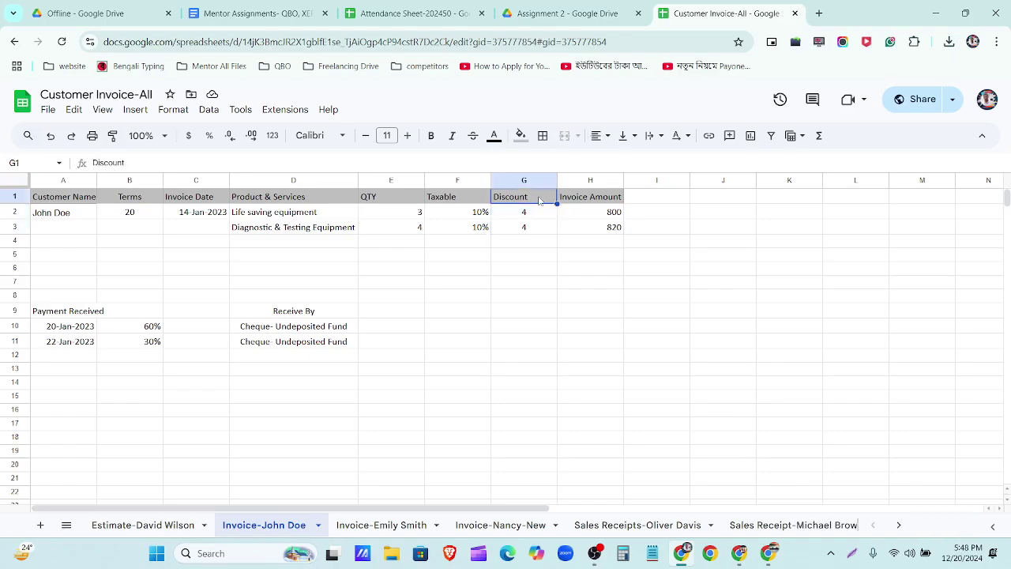
double_click(539, 199)
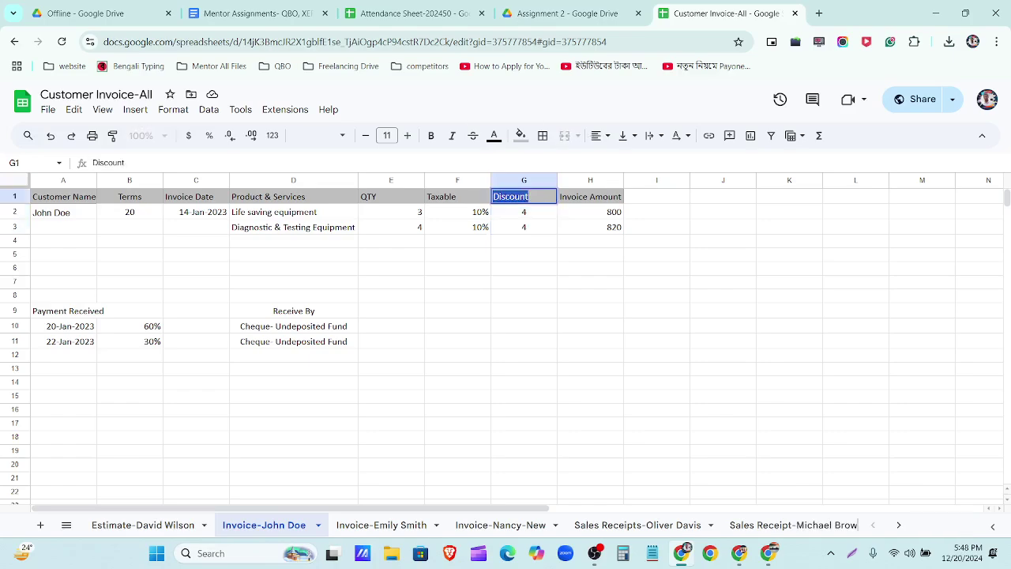
click(539, 199)
text(()
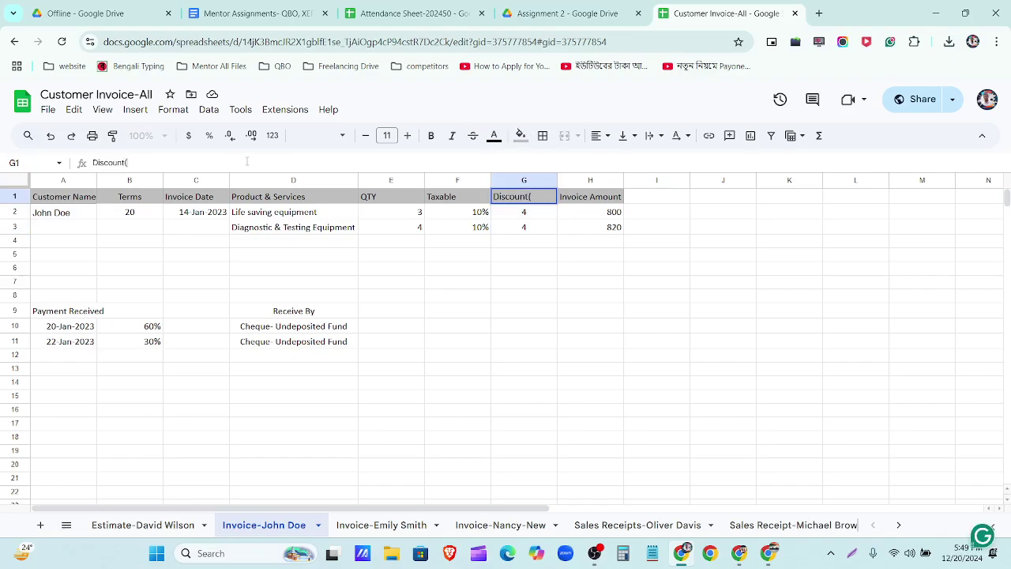
text(%))
click(335, 304)
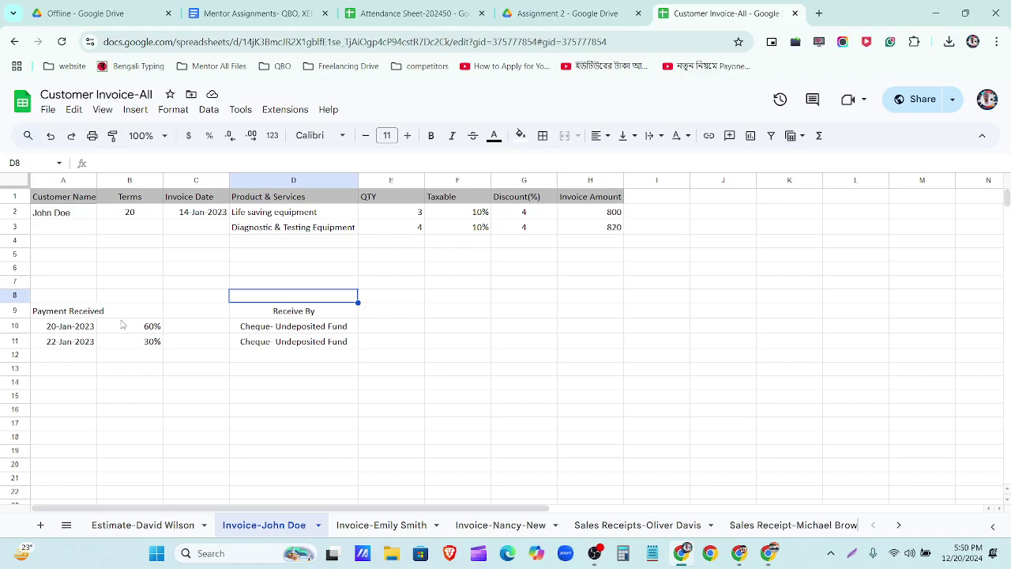
Step: Calculate 4000 - 2400 in the Calculator app
click(624, 553)
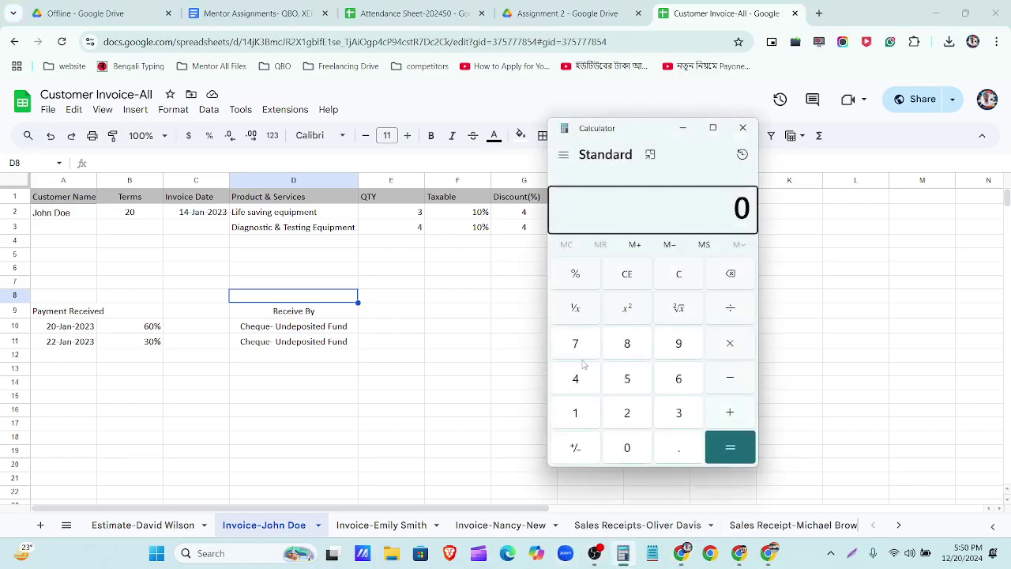
click(575, 379)
click(624, 456)
click(624, 457)
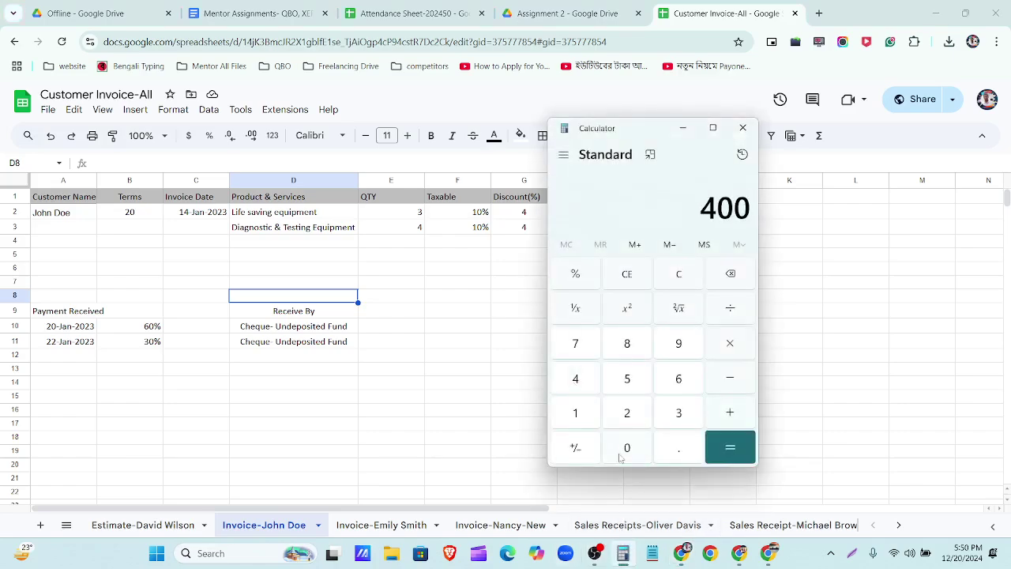
click(624, 457)
click(731, 387)
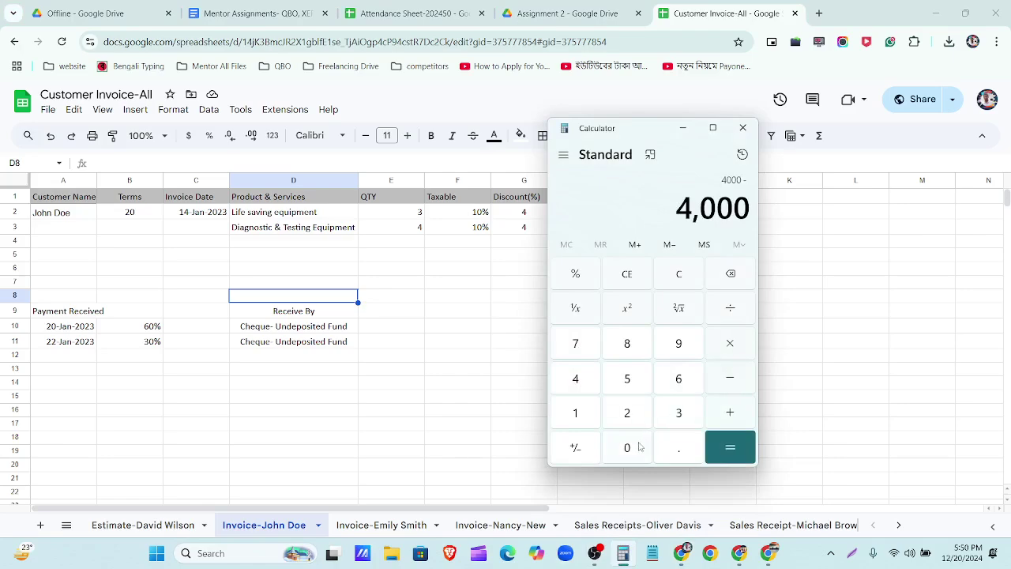
click(629, 414)
click(582, 387)
click(626, 452)
click(627, 452)
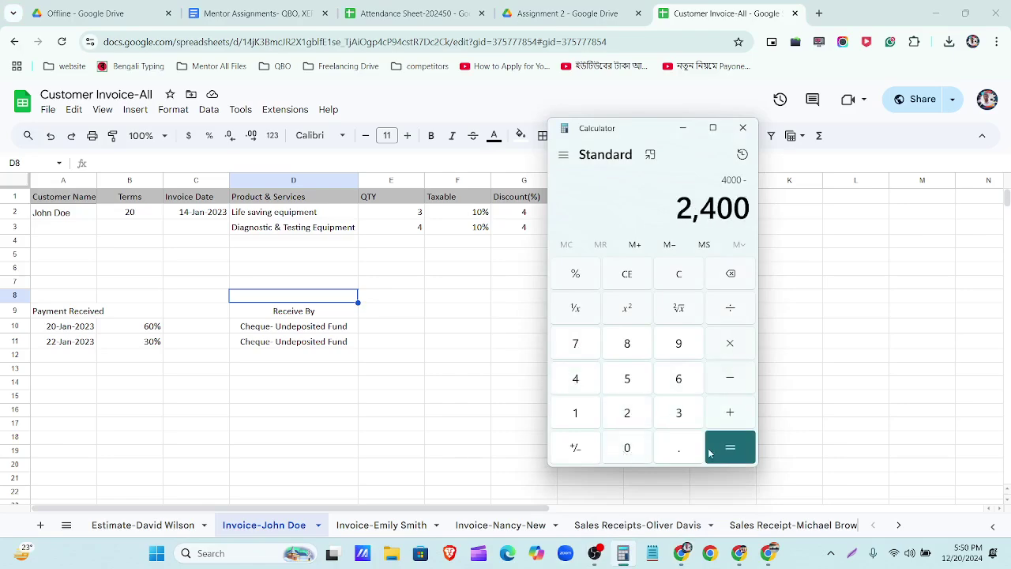
click(729, 452)
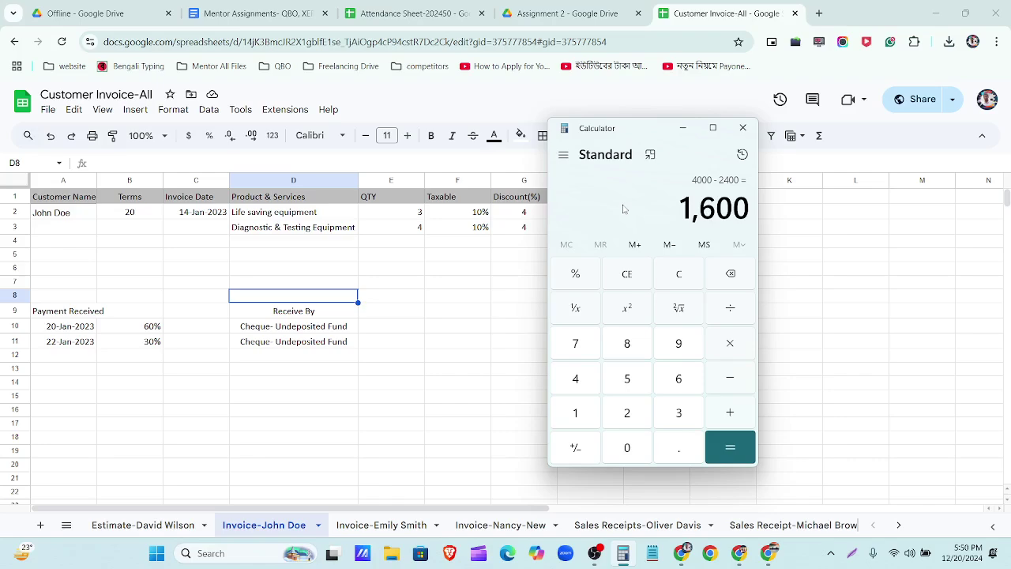
mouse_move(675, 562)
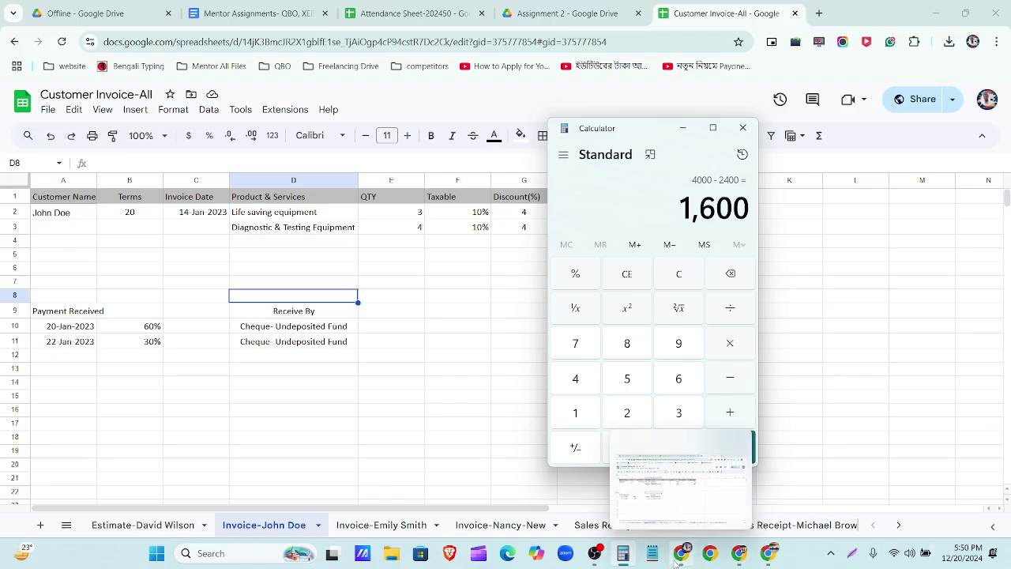
click(686, 555)
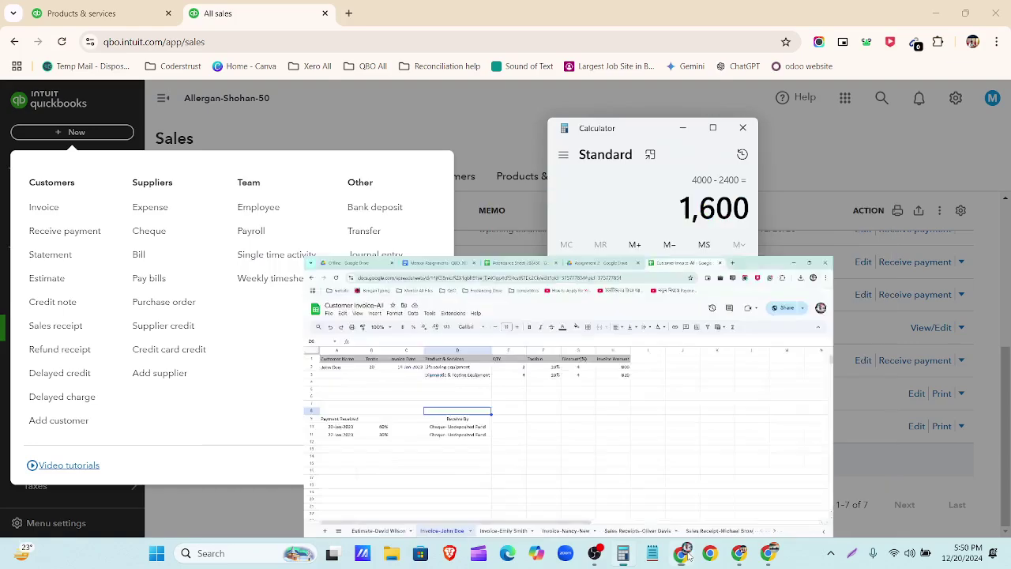
click(683, 554)
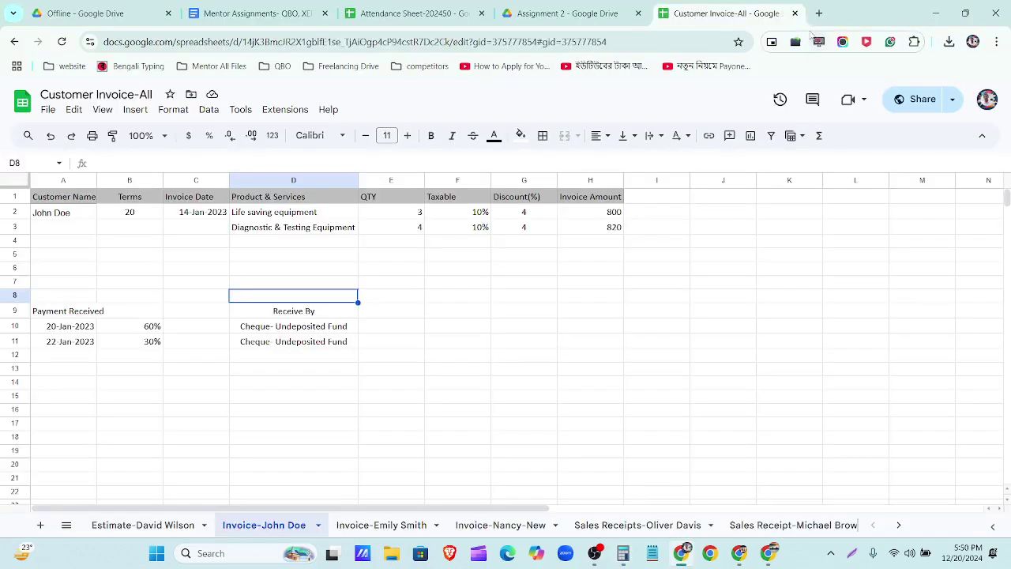
click(818, 14)
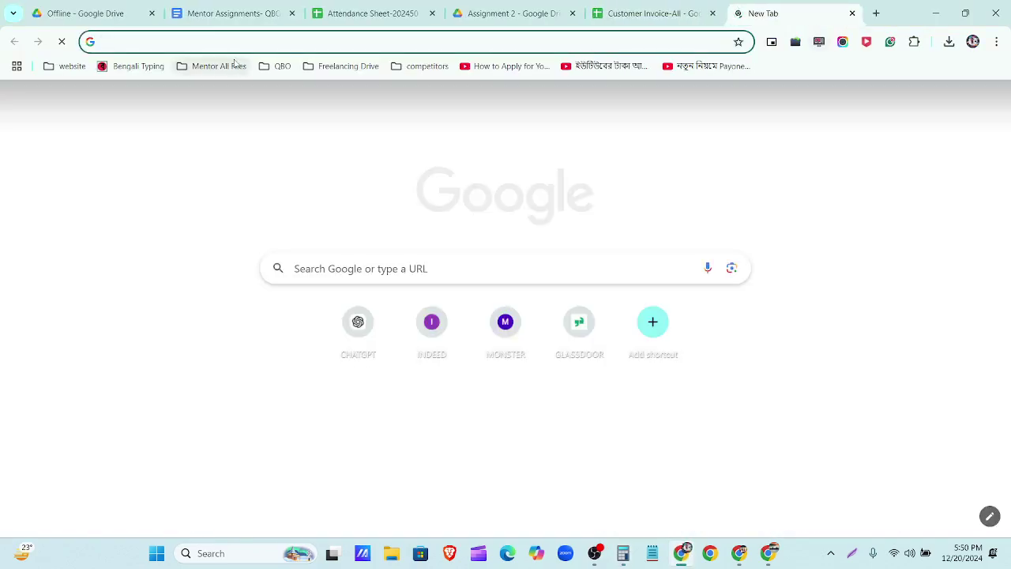
click(234, 63)
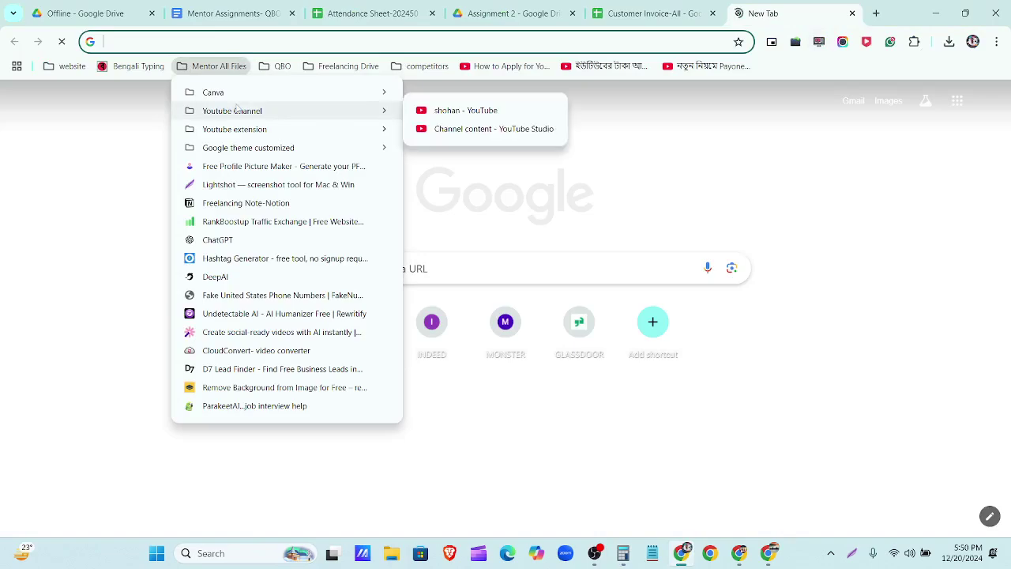
click(739, 14)
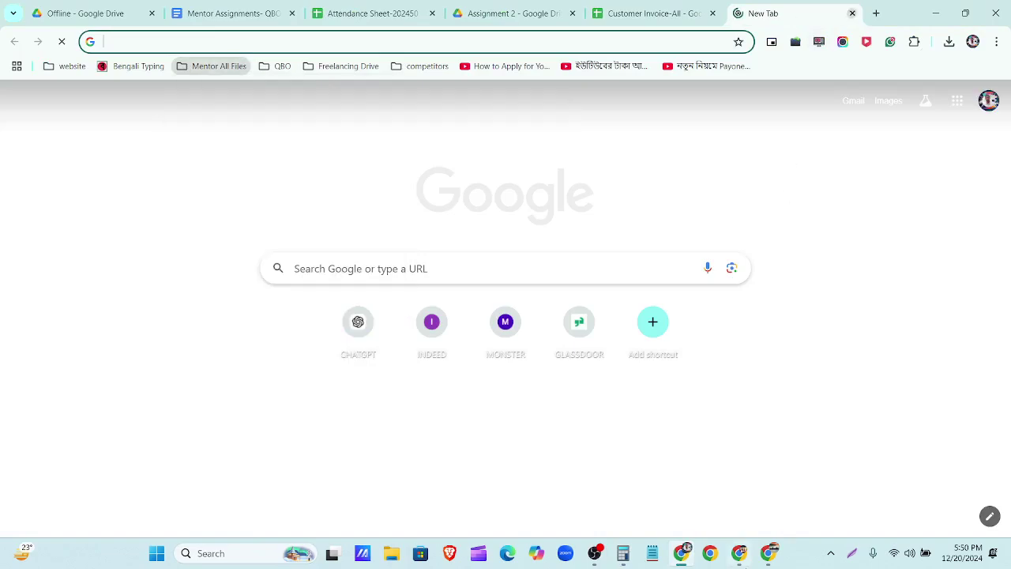
Step: Open YouTube in a new tab of the QuickBooks browser window and go to the shohan solutions channel
key(alt+Tab)
click(348, 14)
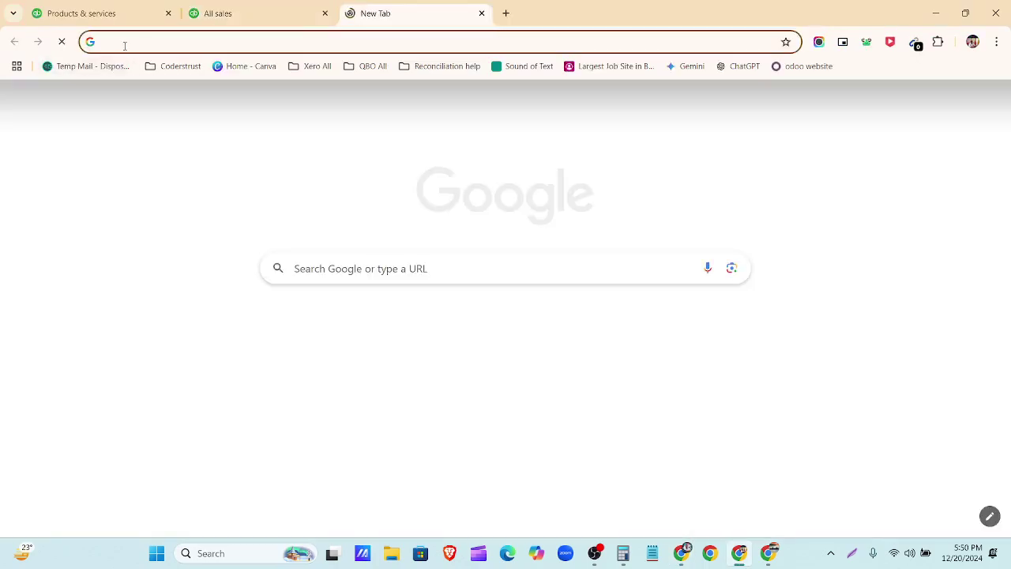
text(youtube)
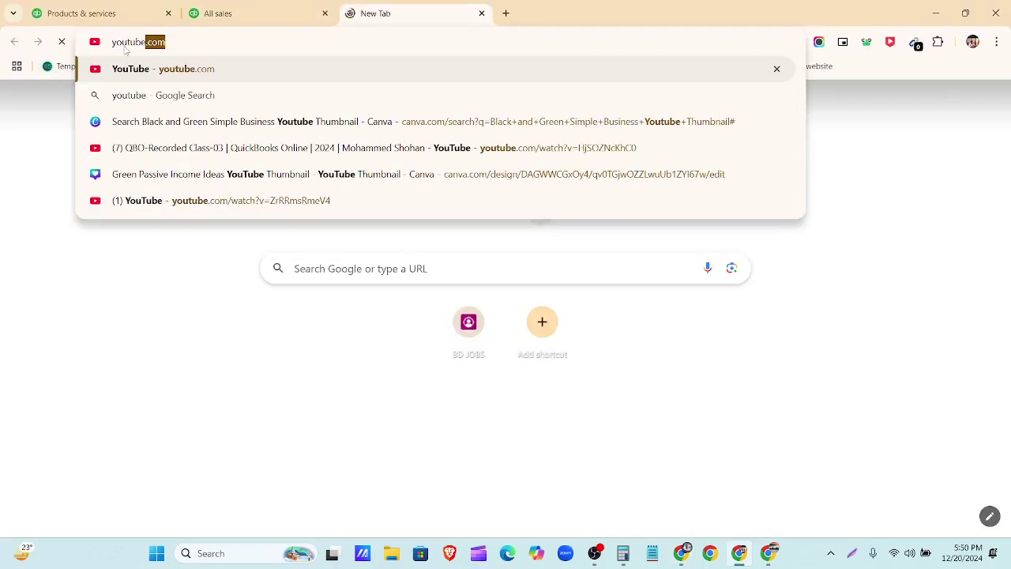
key(Return)
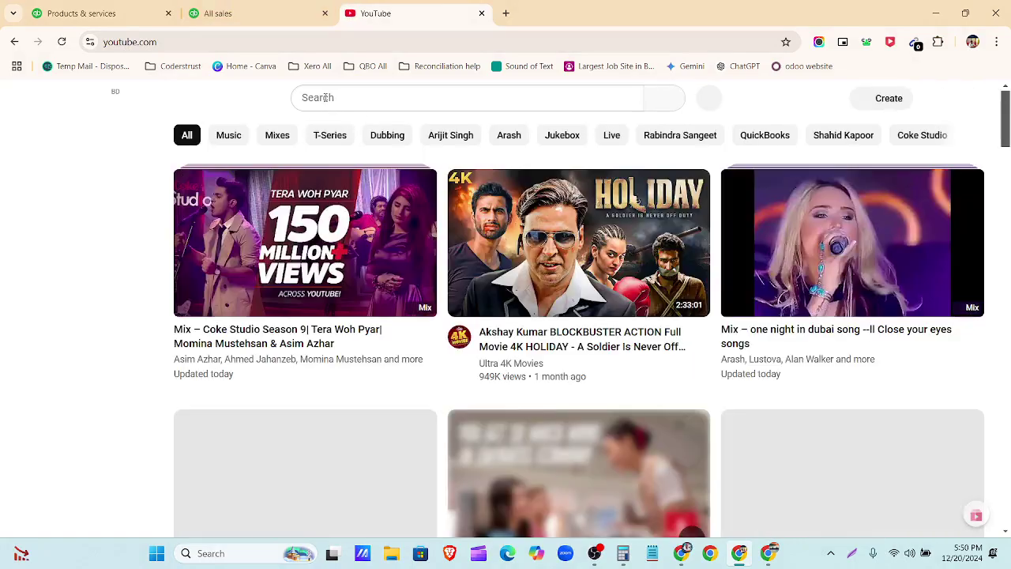
click(327, 98)
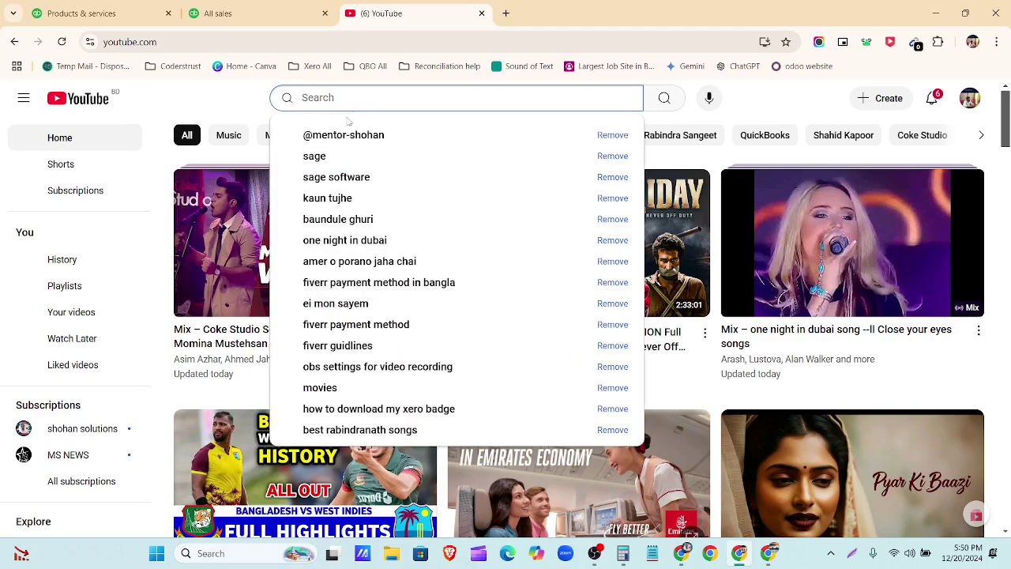
click(359, 136)
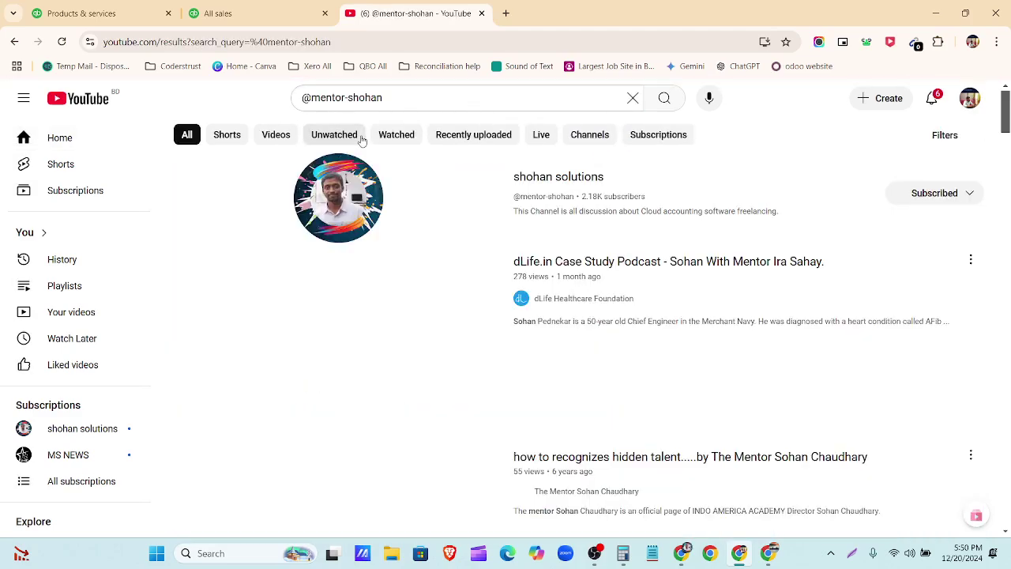
click(537, 185)
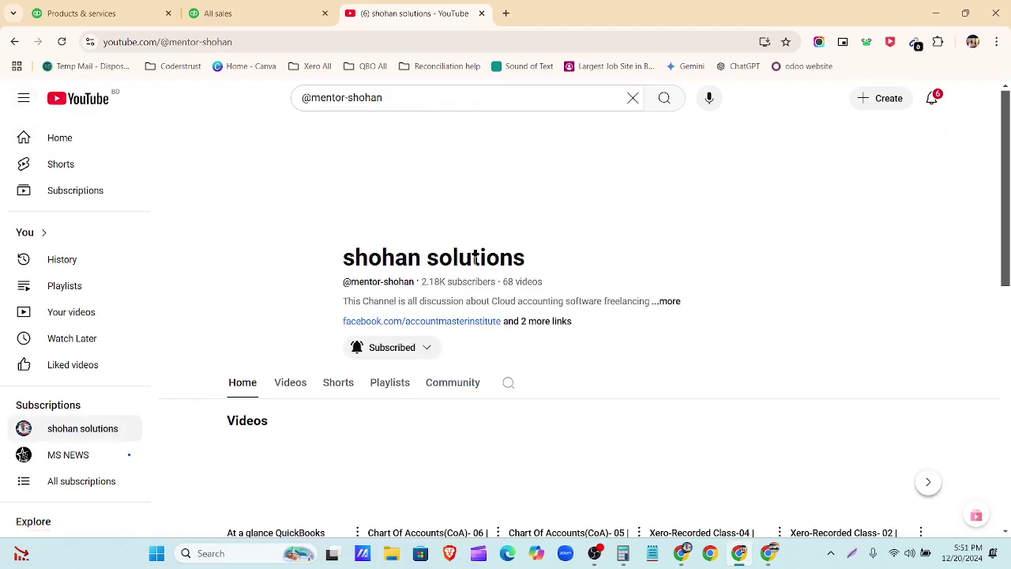
Step: Look through the channel's full video list for the QuickBooks Online videos on partial payments and delayed charges
click(290, 383)
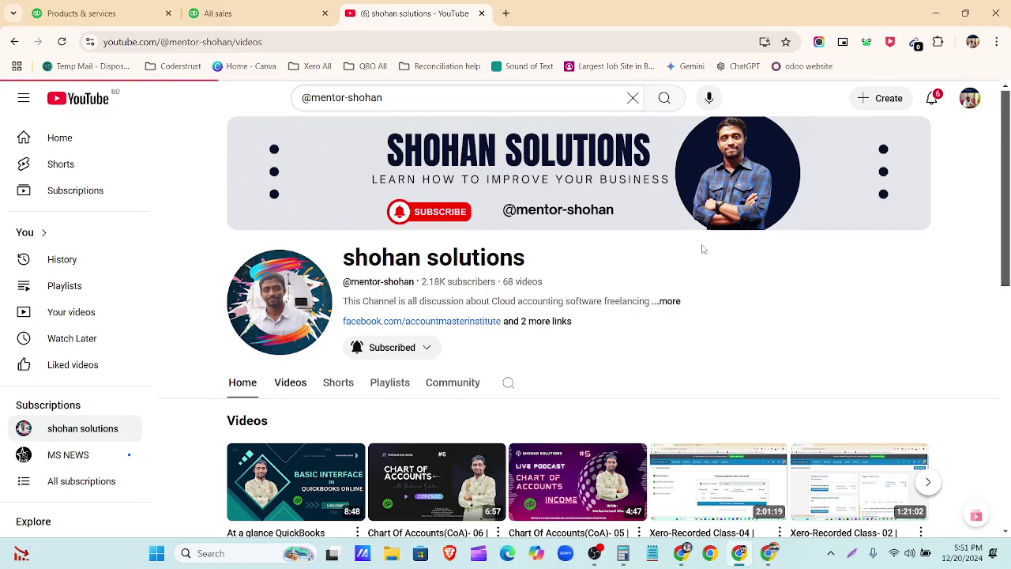
scroll(1009, 291, down, 3)
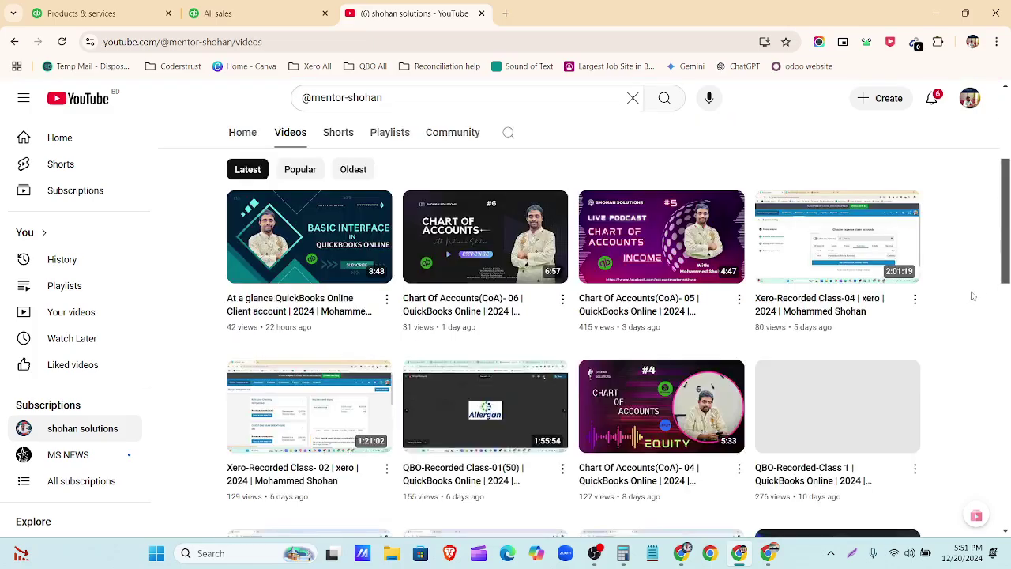
scroll(971, 294, down, 4)
scroll(973, 295, down, 2)
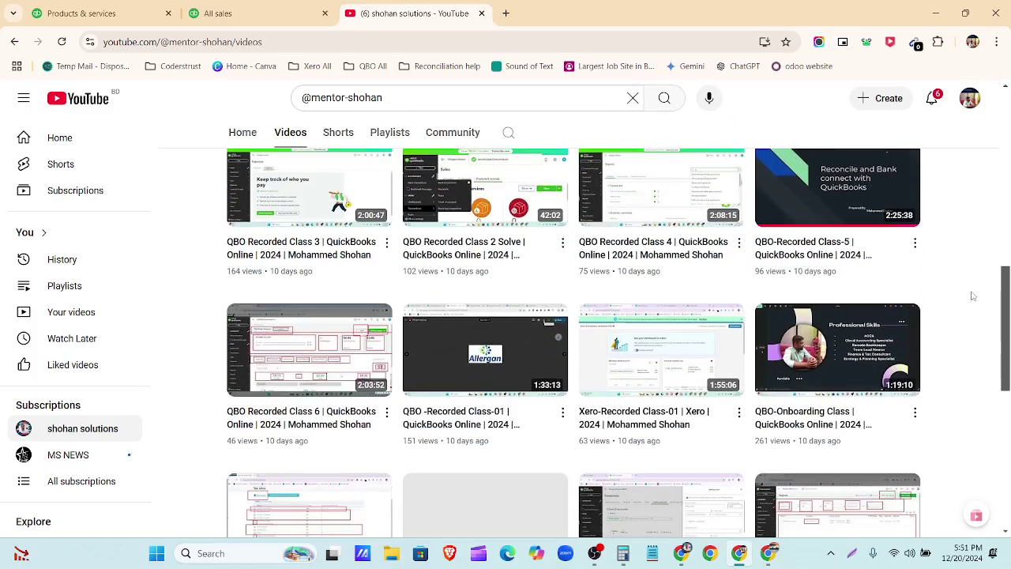
scroll(974, 296, down, 1)
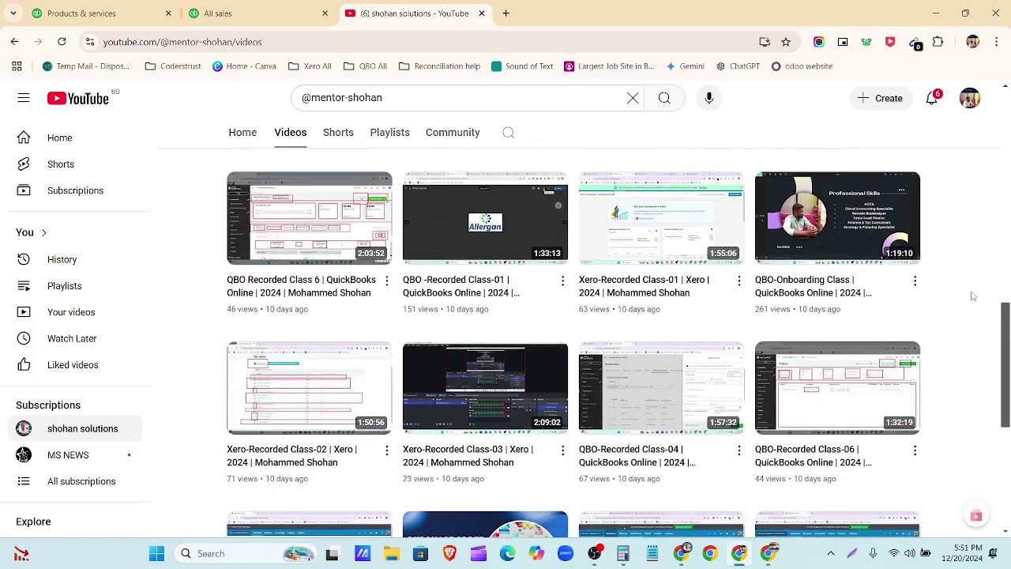
scroll(973, 295, down, 4)
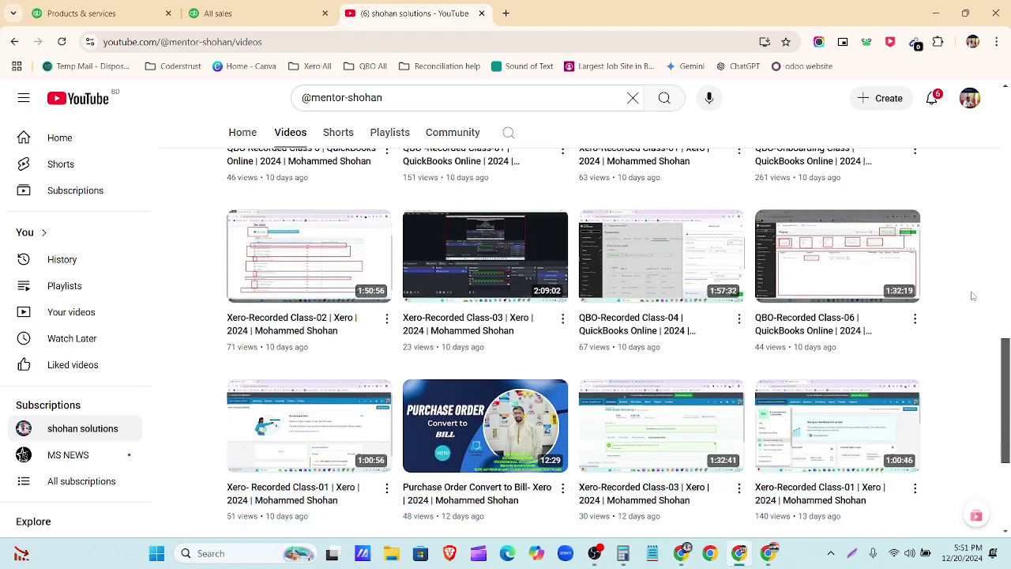
scroll(974, 295, down, 1)
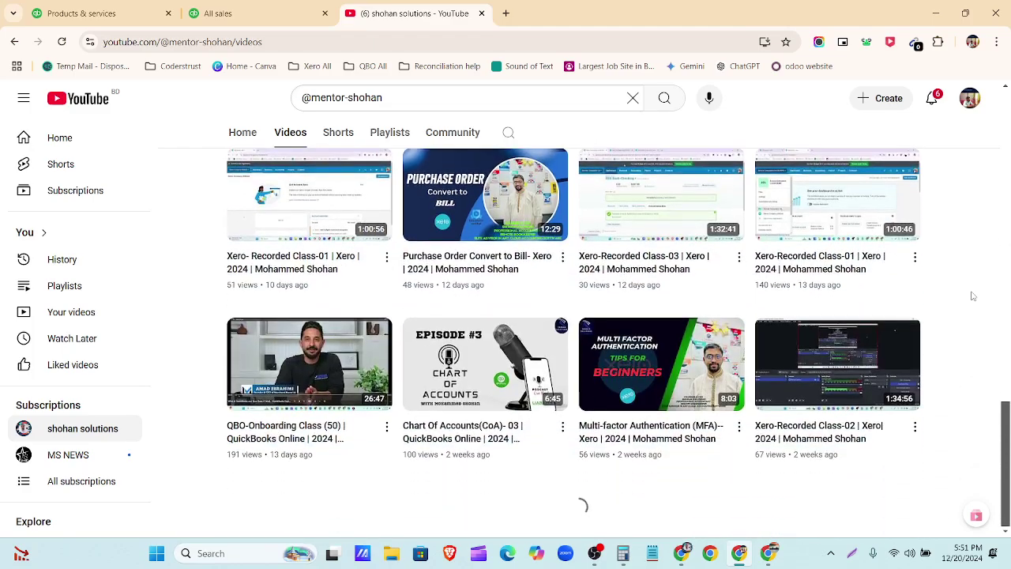
scroll(975, 286, down, 2)
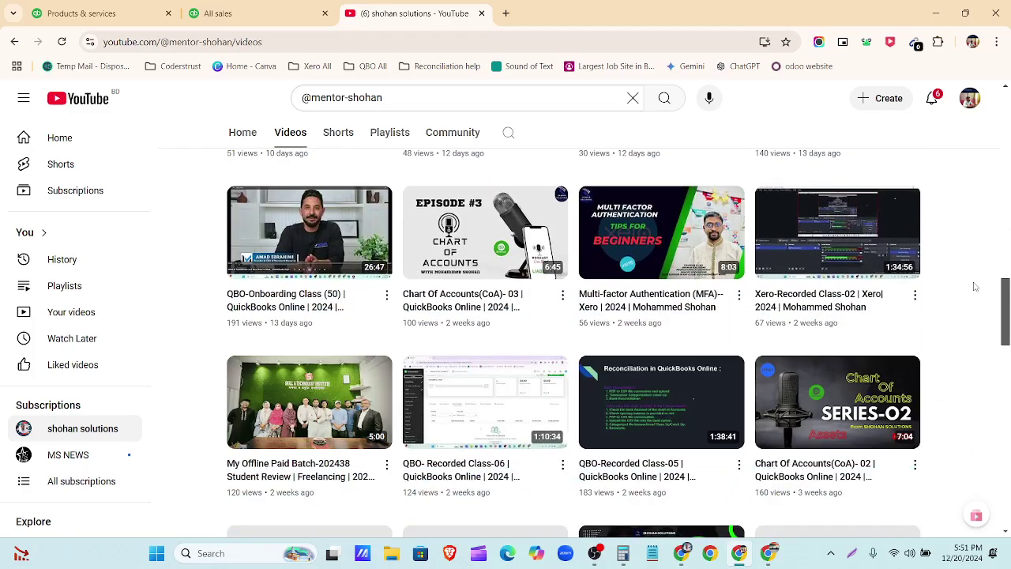
scroll(974, 286, down, 2)
scroll(975, 286, down, 2)
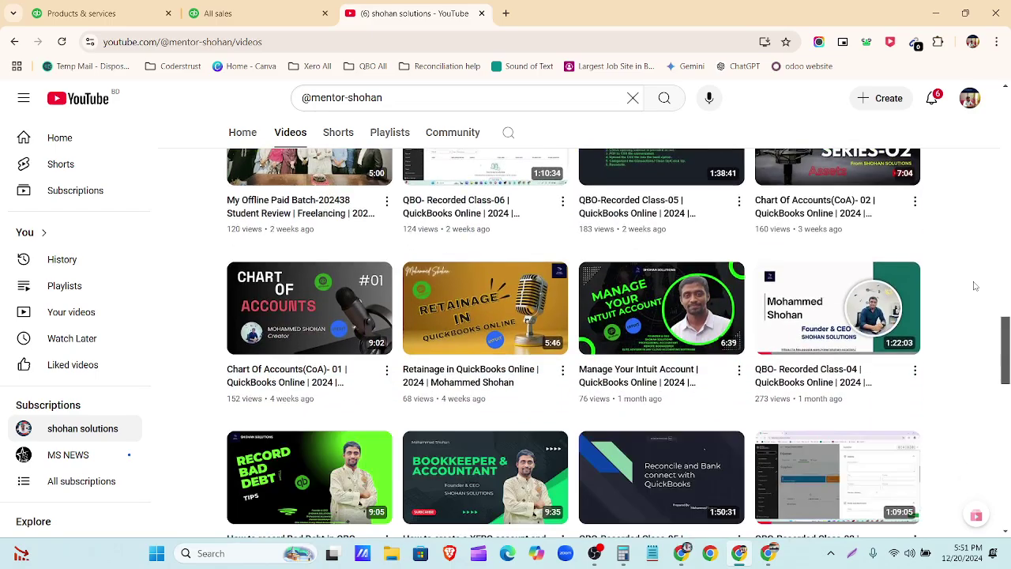
scroll(975, 286, down, 3)
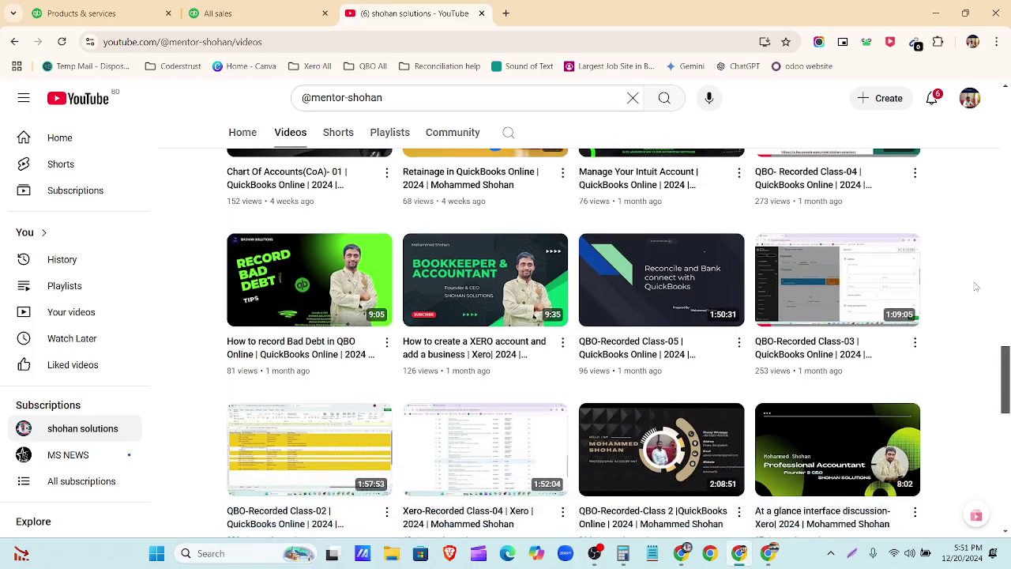
scroll(976, 287, down, 3)
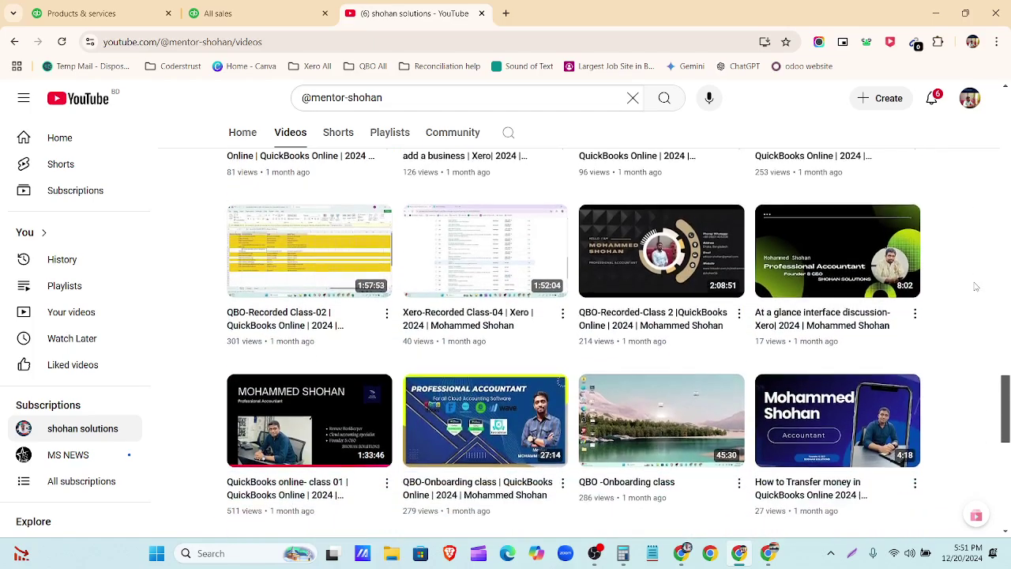
scroll(976, 287, down, 2)
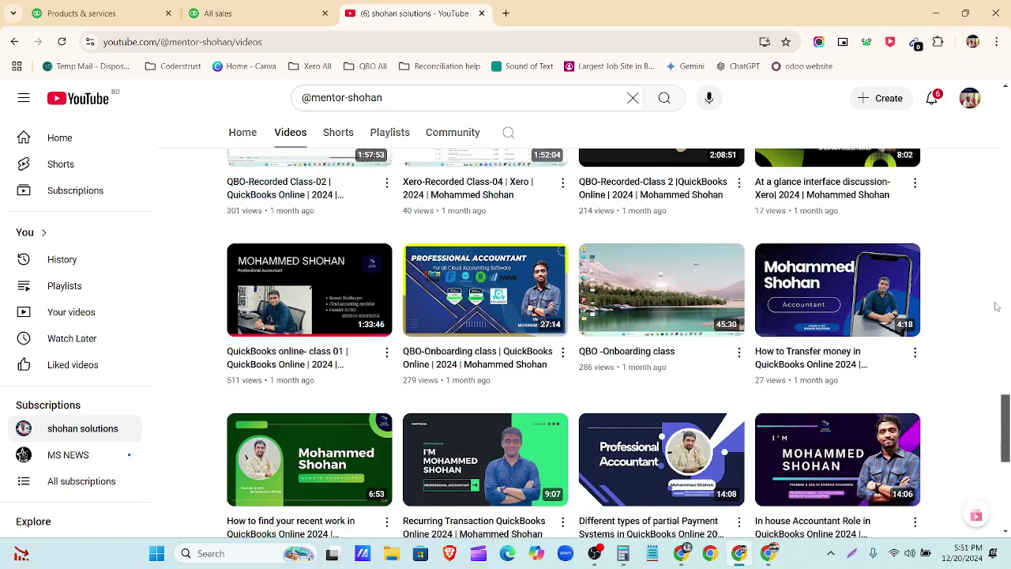
scroll(996, 308, down, 3)
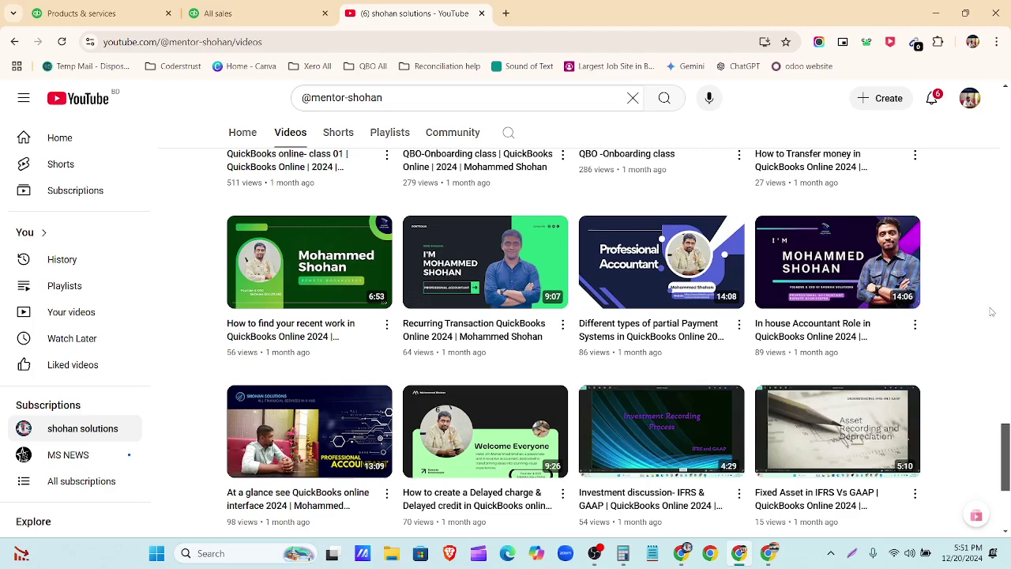
Step: Frame the partial payment systems video and the Delayed charge & Delayed credit video with red rectangles on a screen capture
click(853, 562)
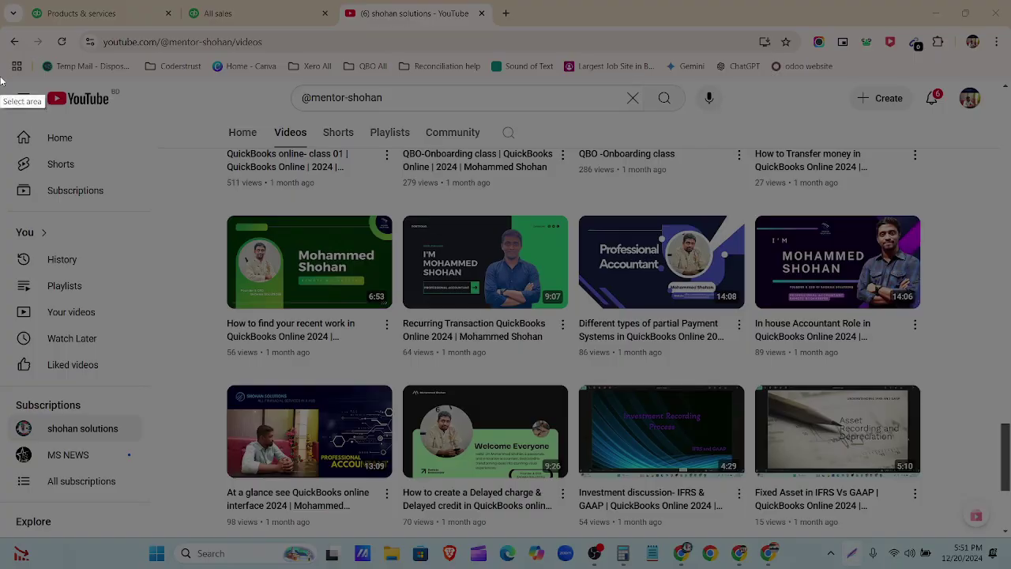
drag(1, 71, 1009, 566)
click(998, 504)
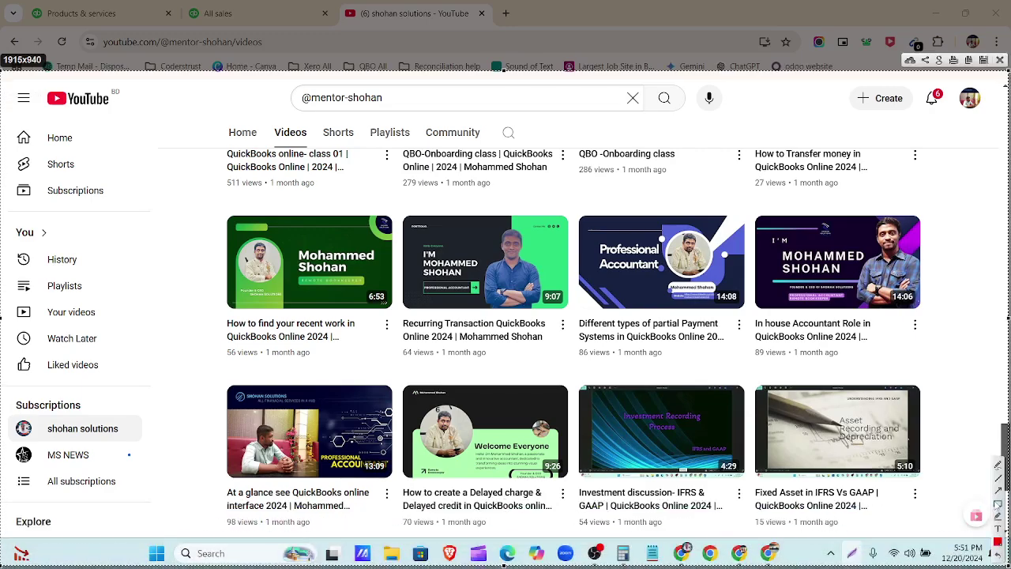
mouse_move(559, 198)
mouse_down()
mouse_move(682, 347)
mouse_move(750, 379)
mouse_up()
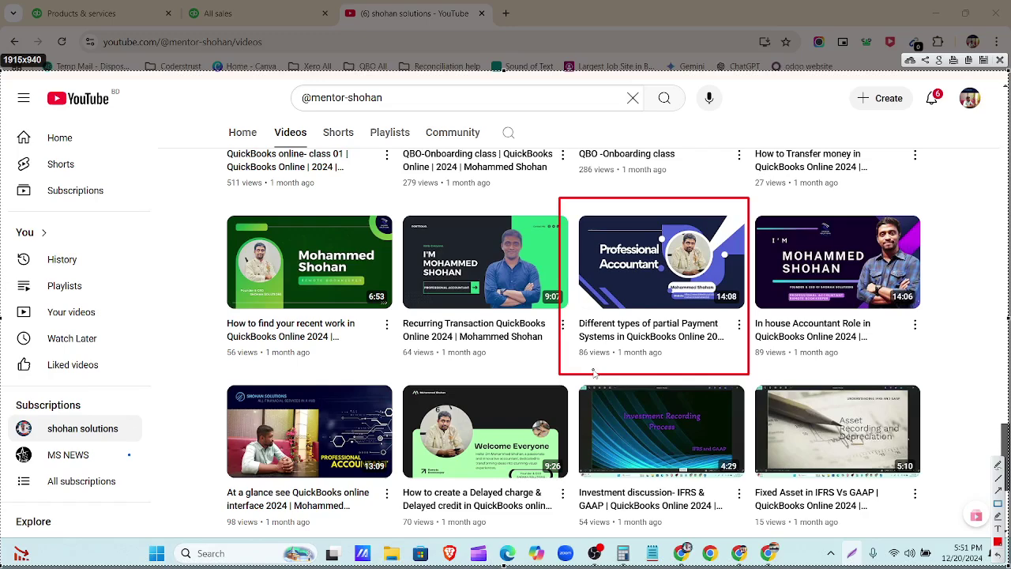
mouse_move(394, 365)
mouse_down()
mouse_move(489, 506)
mouse_move(574, 545)
mouse_up()
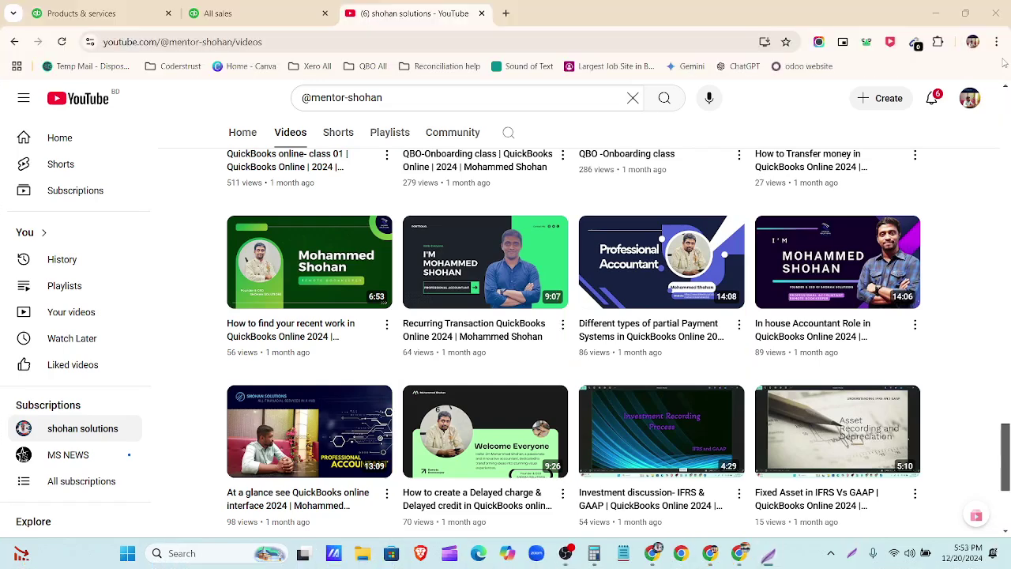
Step: Copy the share link of the video about different types of partial payment systems in QuickBooks Online
click(738, 327)
click(751, 449)
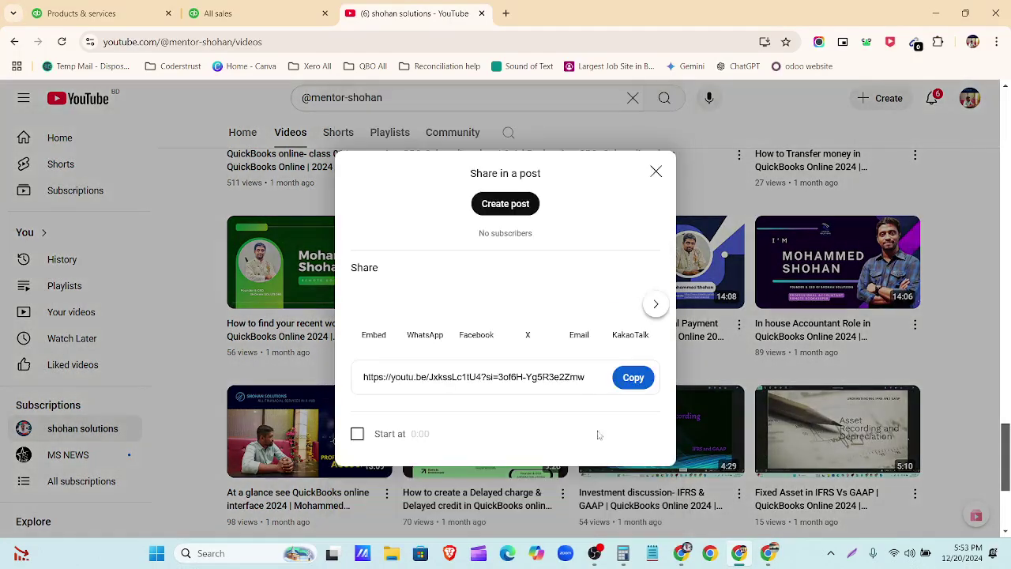
click(624, 380)
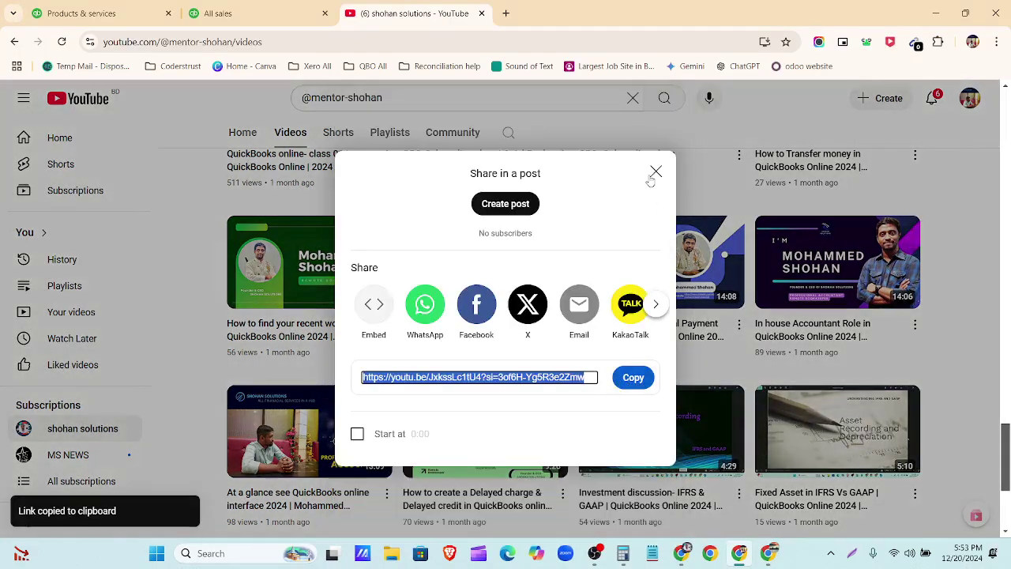
click(654, 174)
Step: Switch to the Facebook browser window, change to the personal profile and open the Batch-202450 (STI-Mirpur) group
click(767, 553)
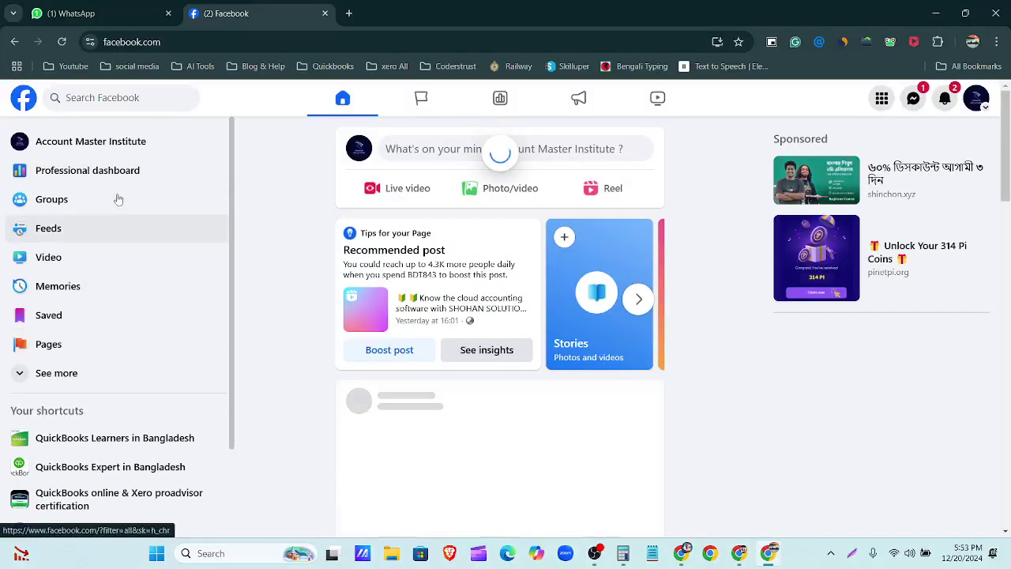
click(976, 97)
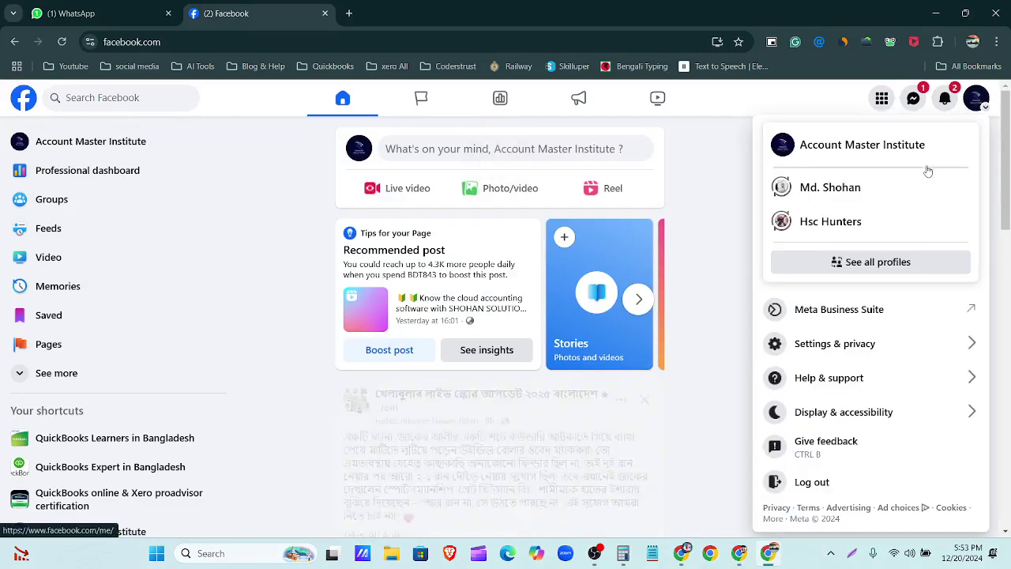
click(909, 200)
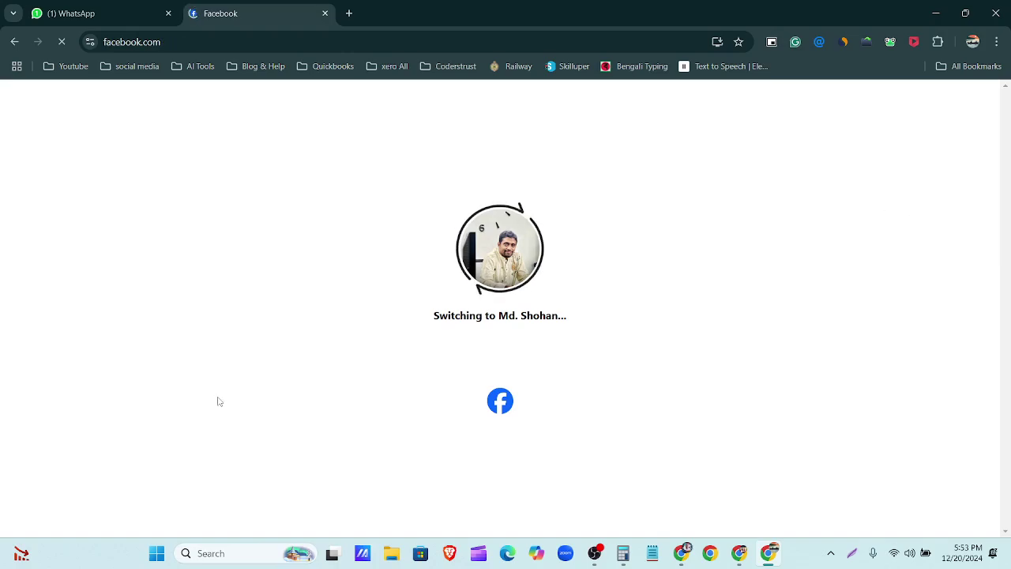
scroll(163, 447, down, 1)
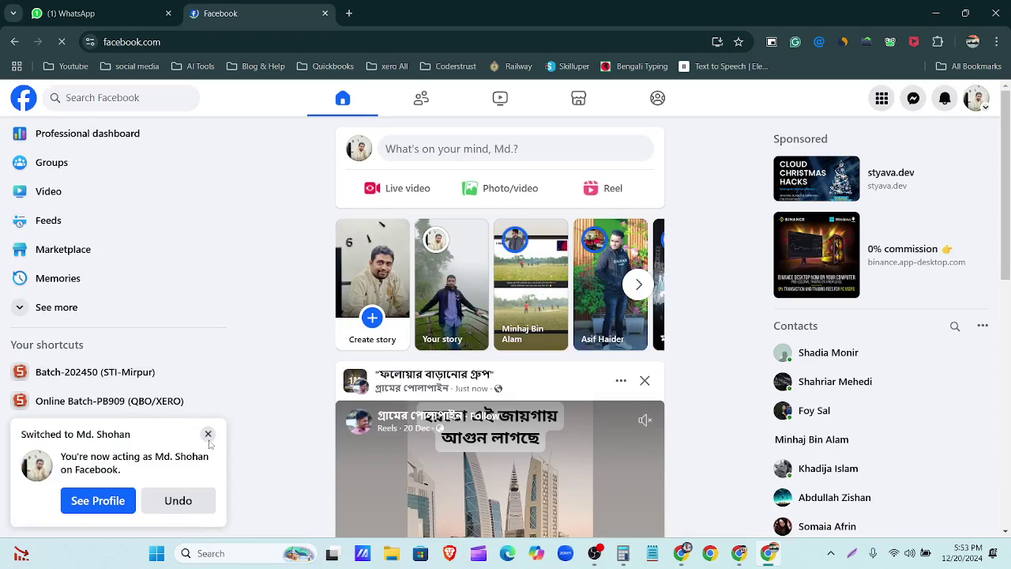
click(208, 434)
click(138, 382)
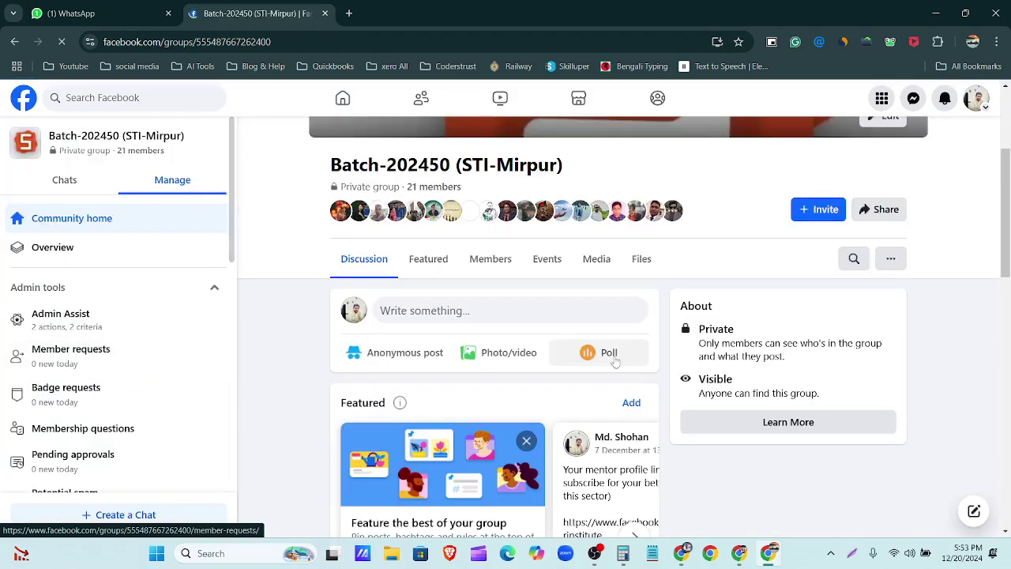
Step: Look through the featured items and recent discussion posts of the Batch-202450 (STI-Mirpur) group
scroll(609, 354, down, 5)
scroll(607, 353, up, 6)
scroll(607, 352, down, 6)
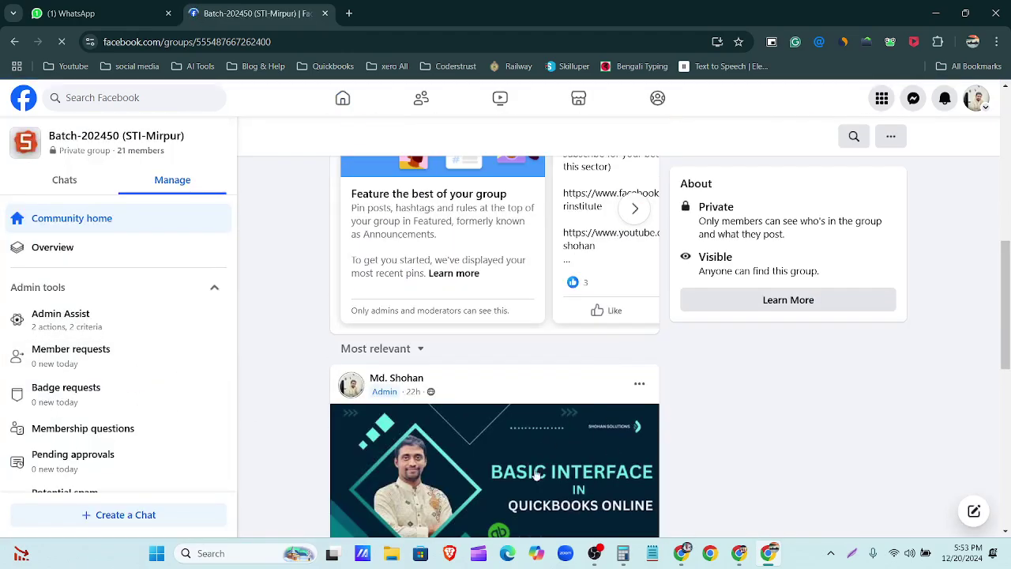
scroll(536, 473, down, 3)
scroll(576, 315, up, 6)
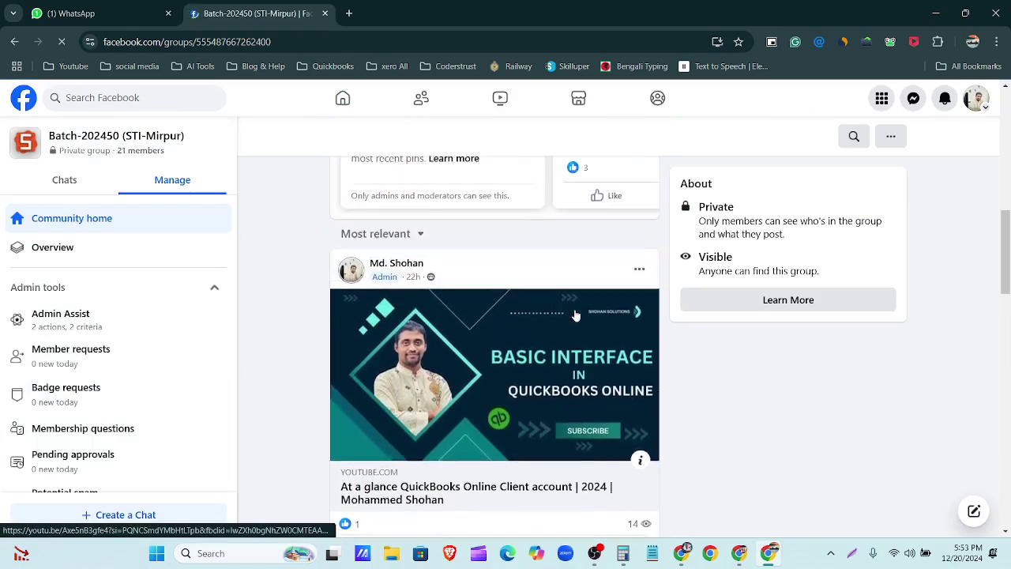
scroll(600, 356, down, 6)
scroll(628, 398, up, 6)
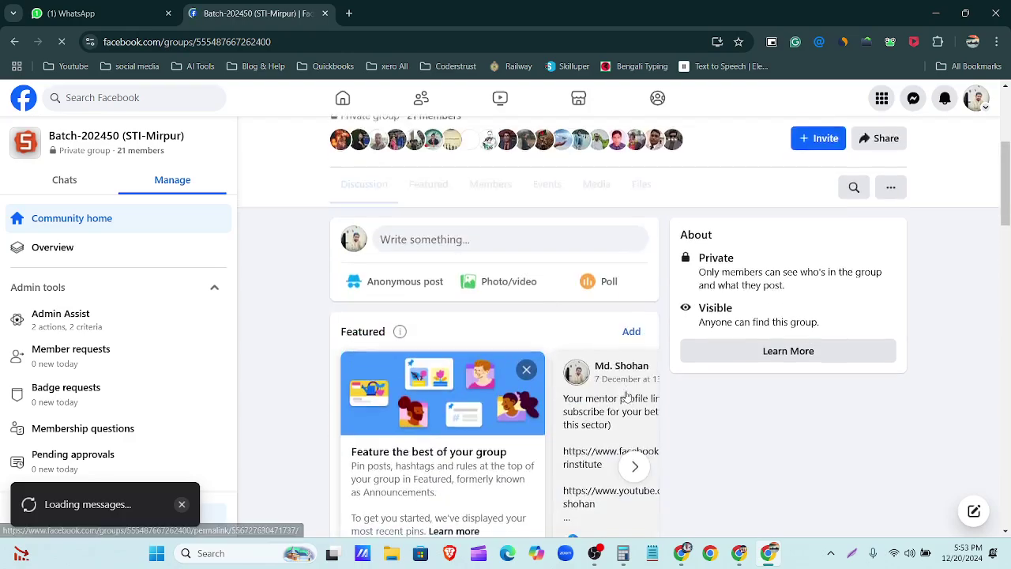
scroll(627, 398, down, 9)
scroll(625, 392, up, 5)
scroll(625, 392, up, 5)
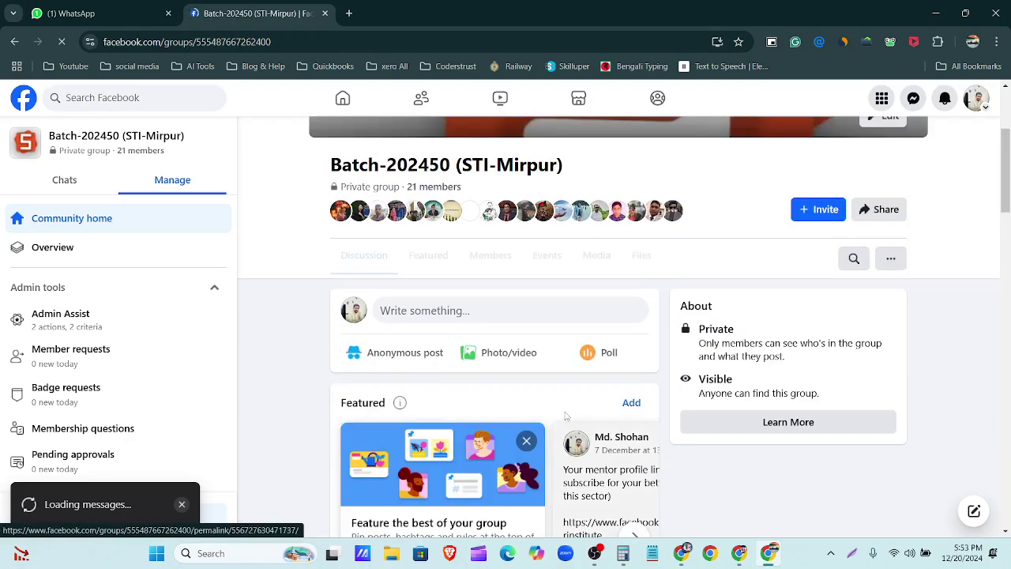
Step: Post the copied partial payment video in the group, keeping only the link preview without the URL text
click(415, 312)
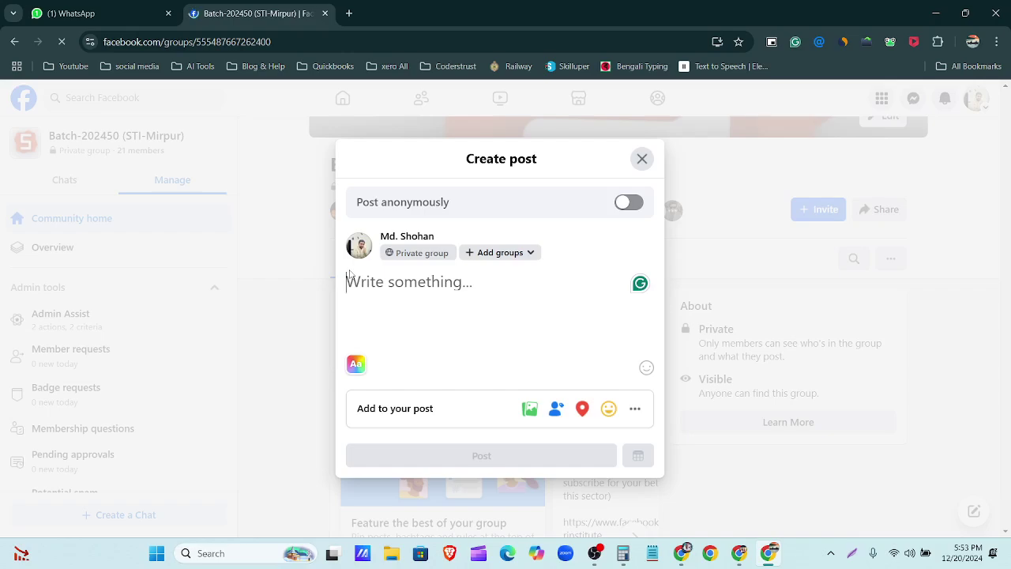
key(ctrl+v)
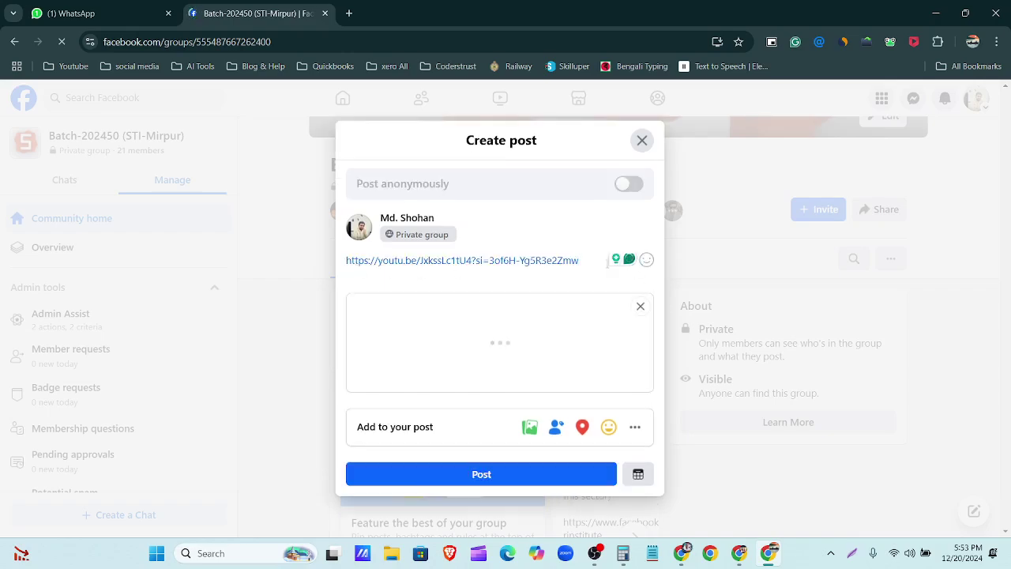
key(ctrl+a)
key(BackSpace)
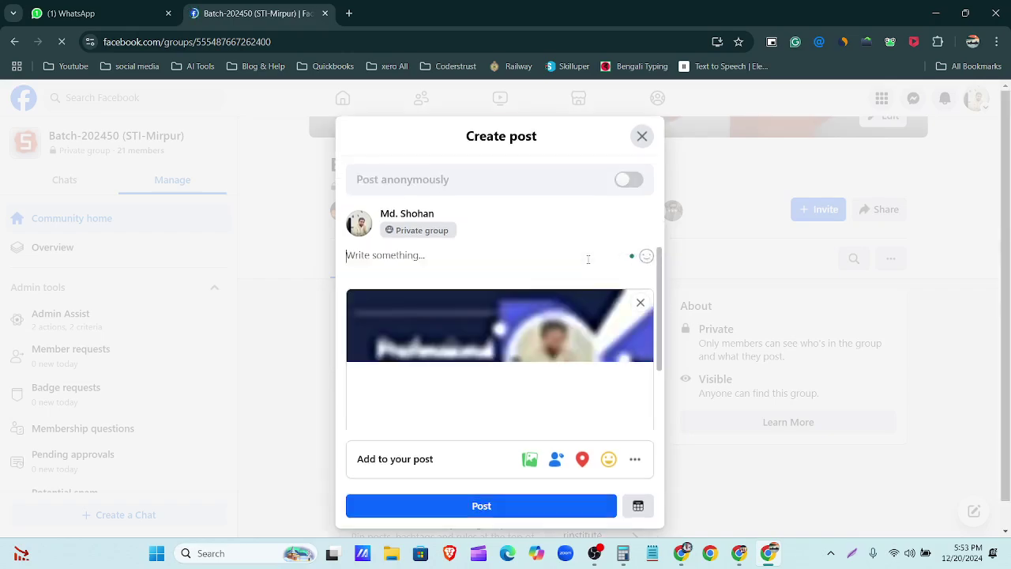
scroll(553, 384, down, 2)
click(533, 506)
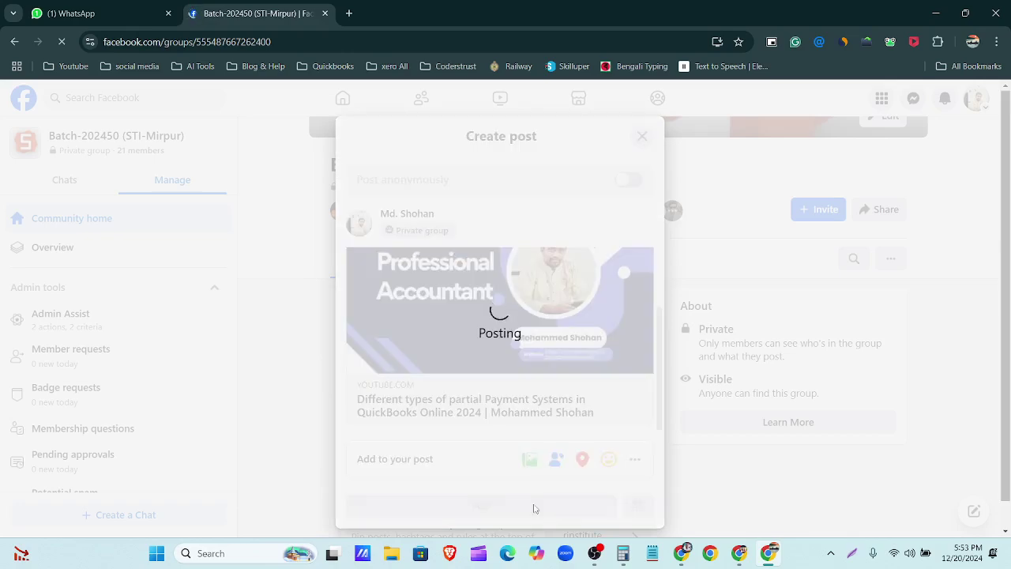
Step: Return to the YouTube window and copy the share link of the Delayed charge & Delayed credit video
click(684, 557)
click(684, 557)
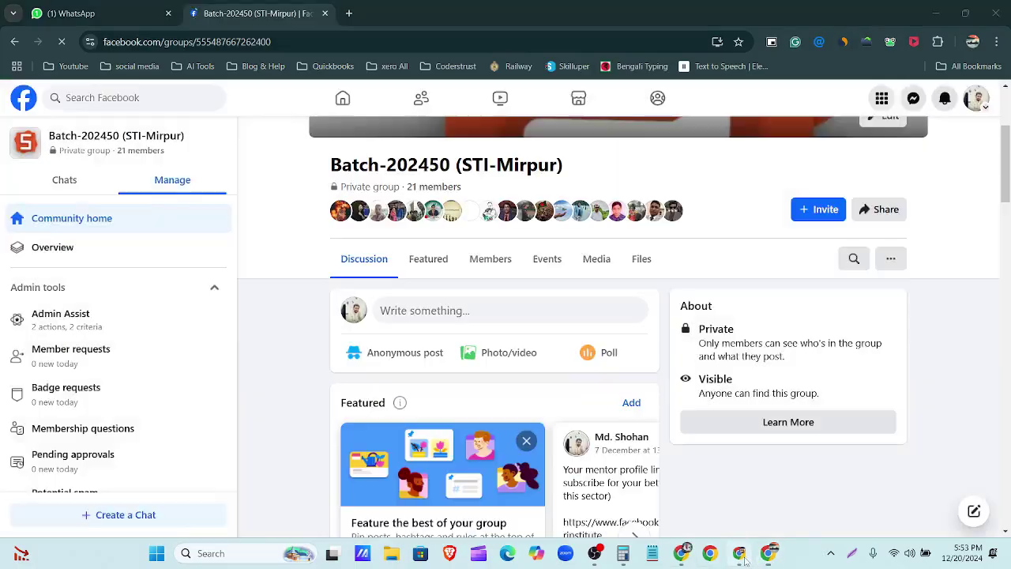
click(739, 554)
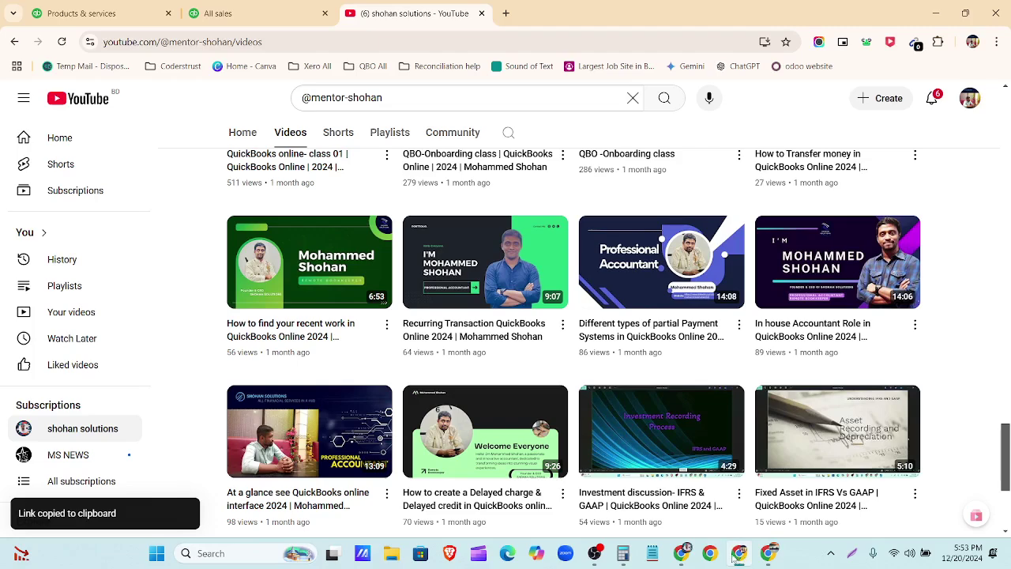
click(563, 493)
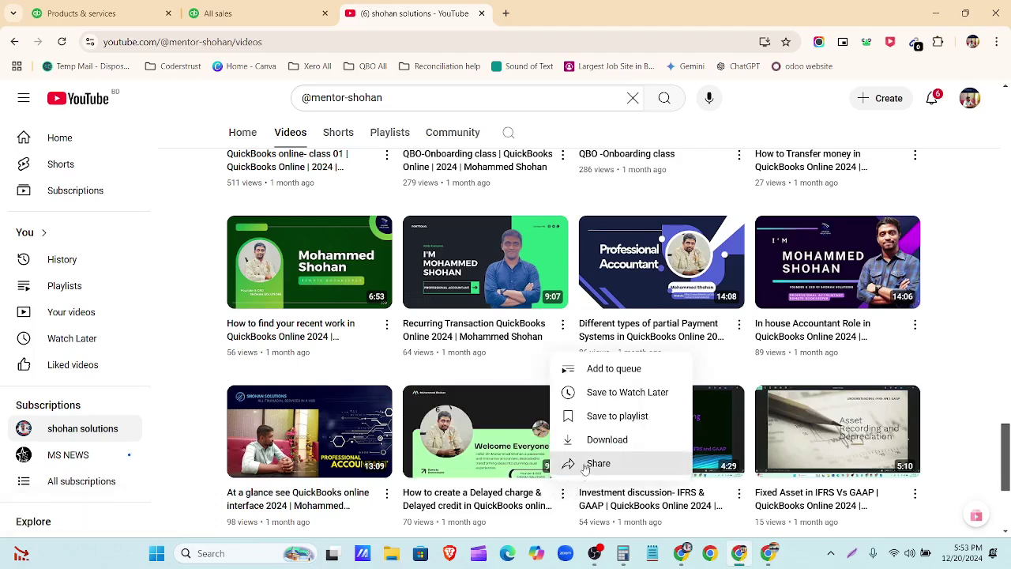
click(569, 463)
click(624, 380)
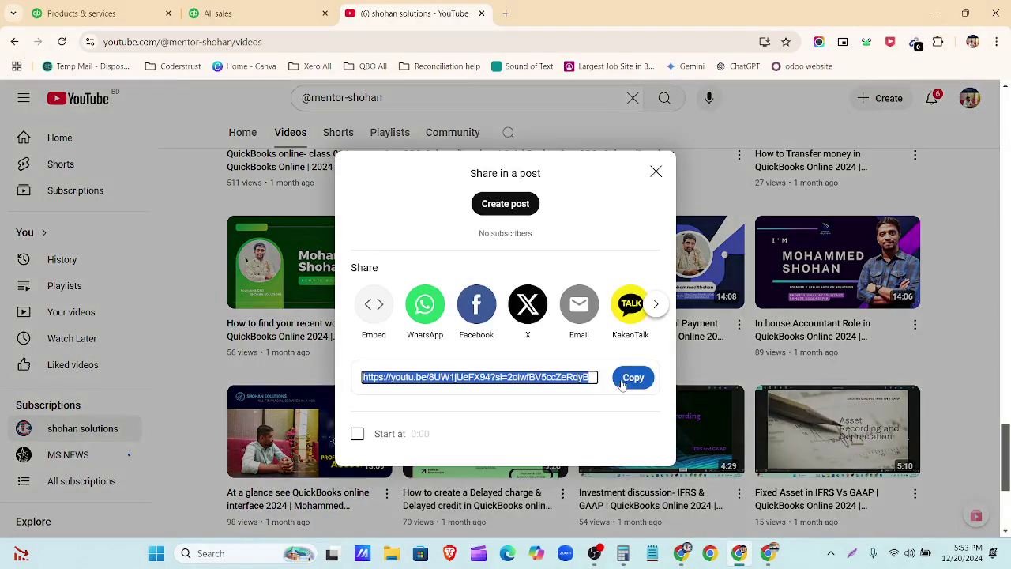
Step: Post the copied Delayed charge & Delayed credit video in the Batch-202450 (STI-Mirpur) Facebook group, keeping only its link preview
click(771, 555)
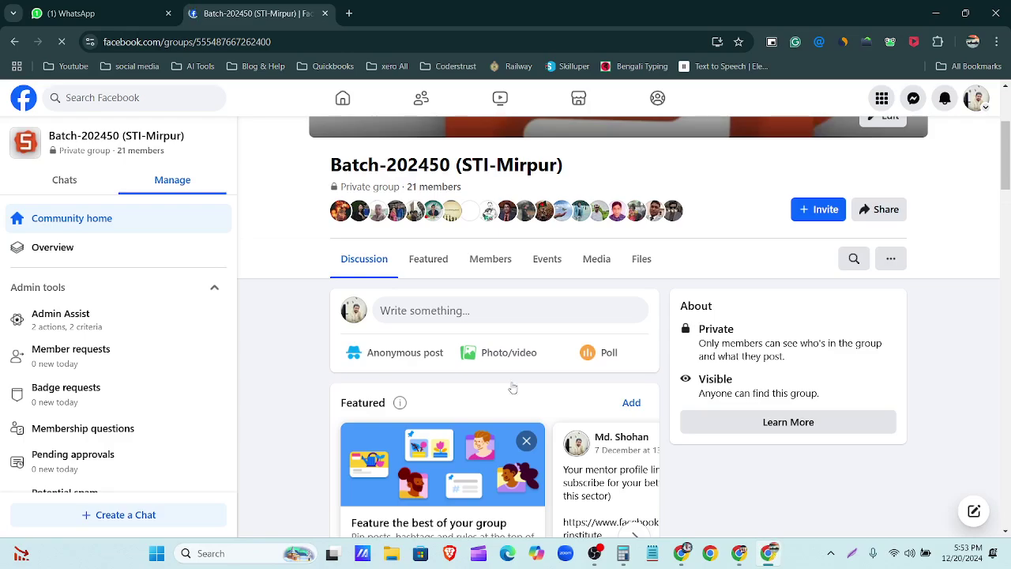
click(454, 312)
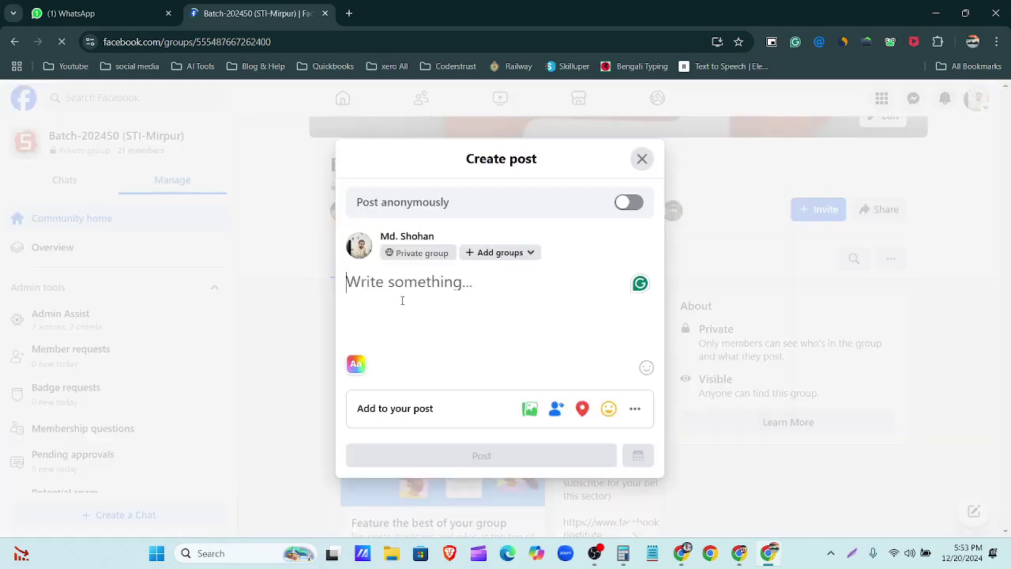
key(ctrl+v)
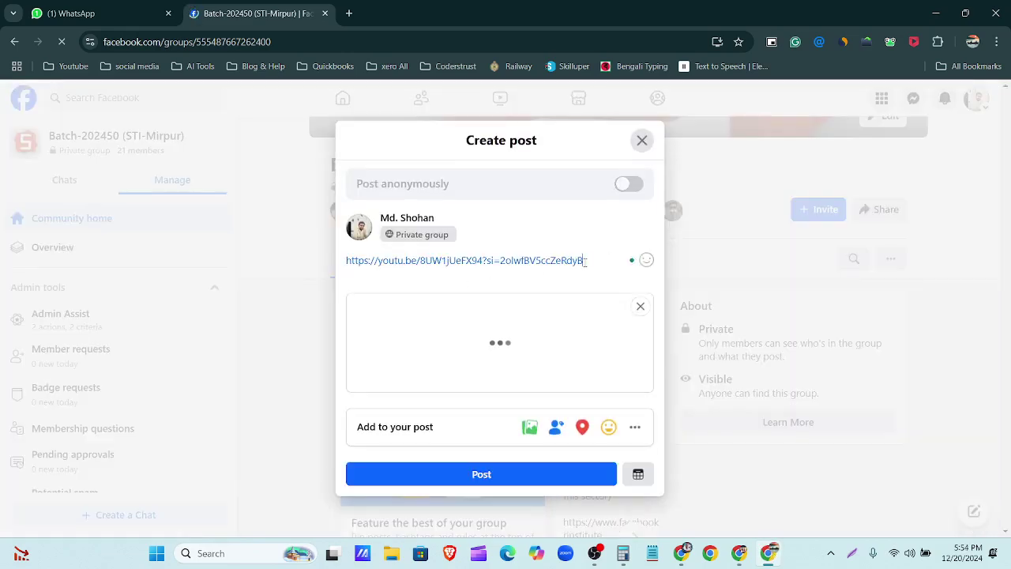
triple_click(585, 260)
key(BackSpace)
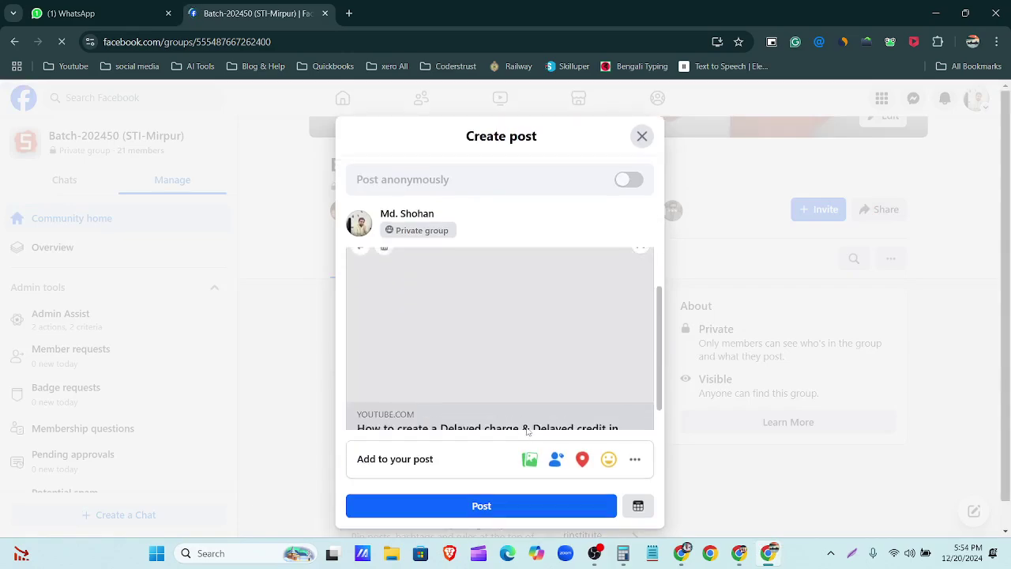
click(521, 506)
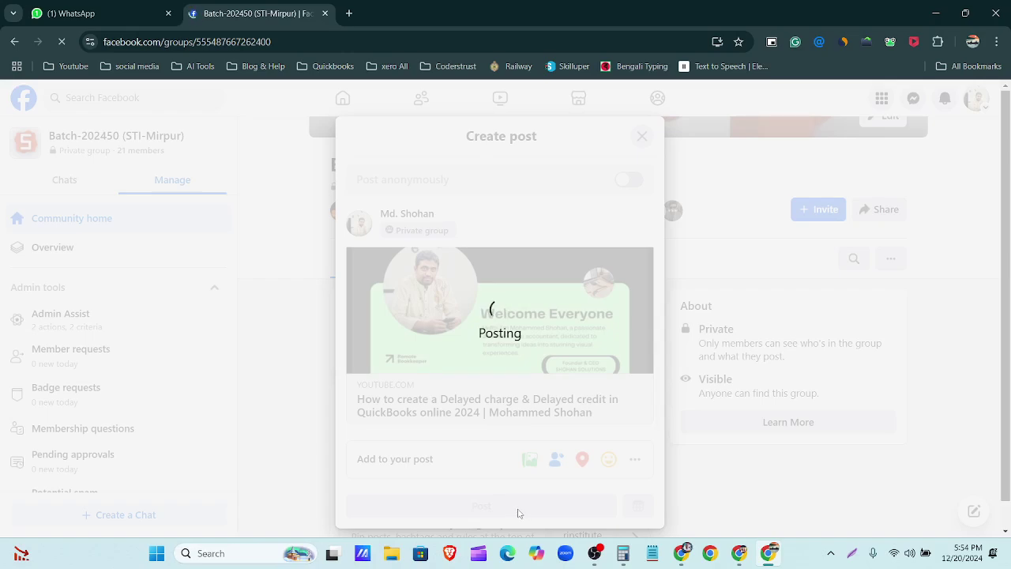
scroll(659, 394, down, 10)
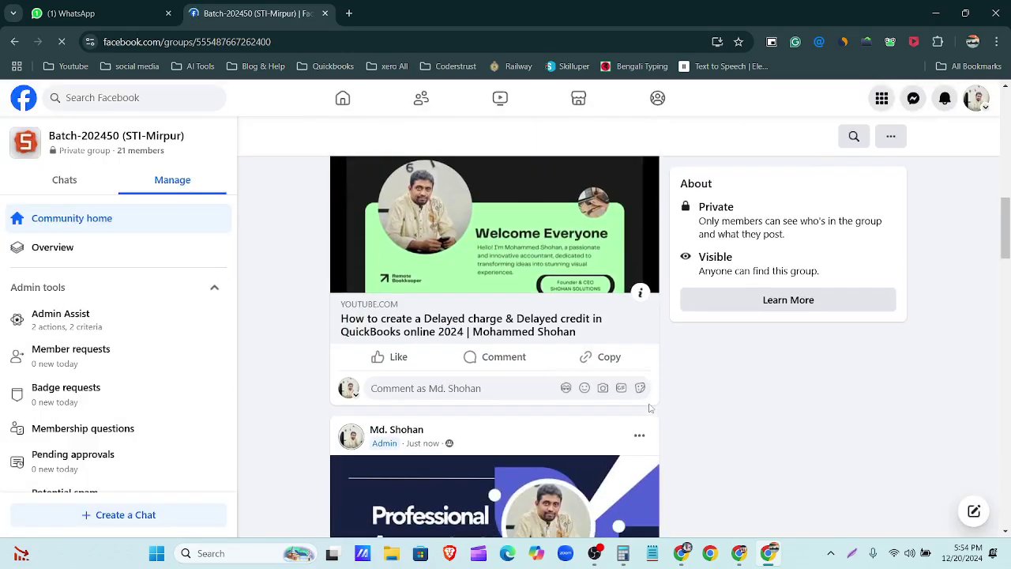
scroll(650, 409, down, 1)
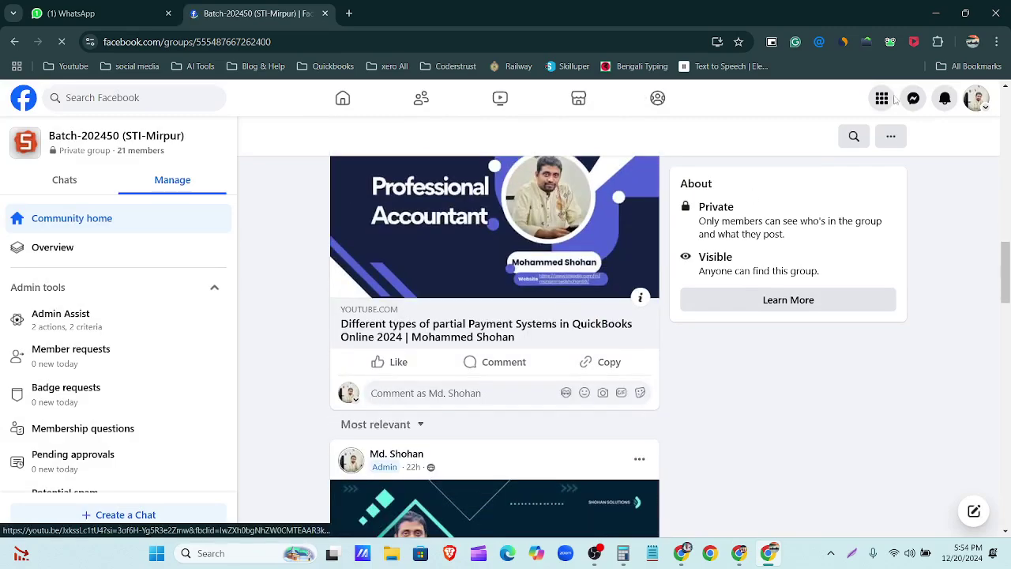
Step: Minimize Facebook, close YouTube's share dialog and switch to the Customer Invoice-All spreadsheet
click(934, 15)
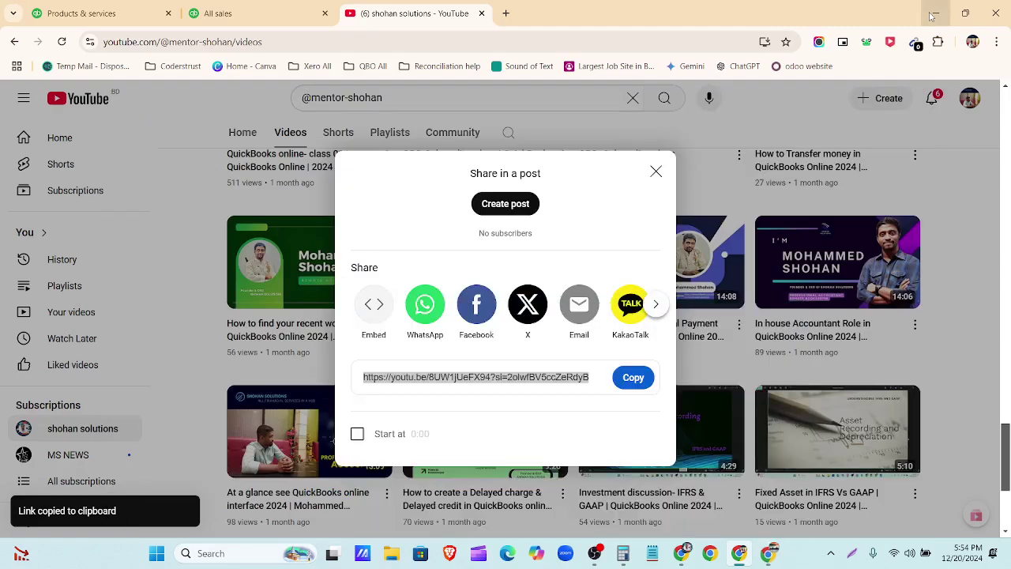
click(662, 173)
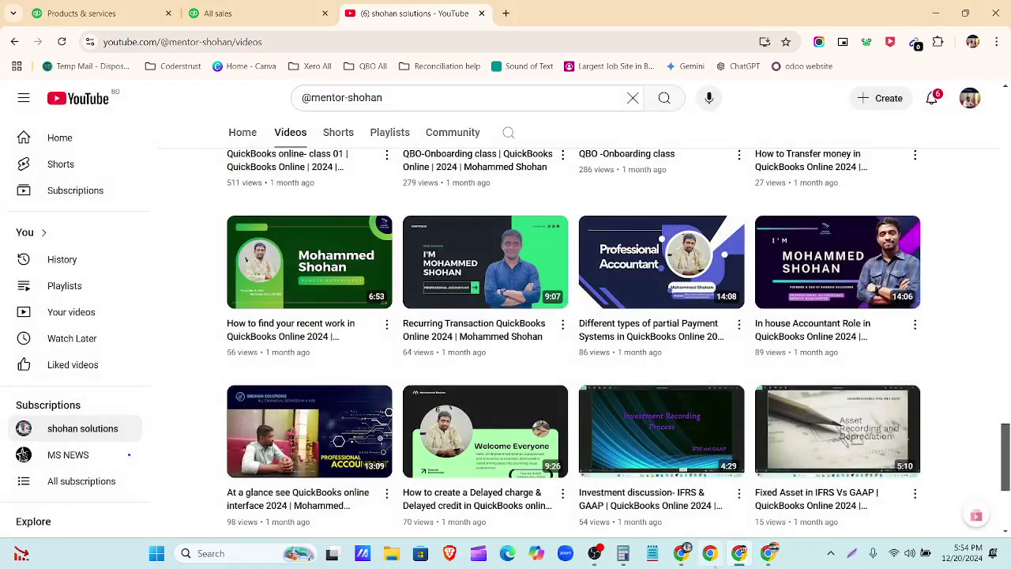
click(682, 553)
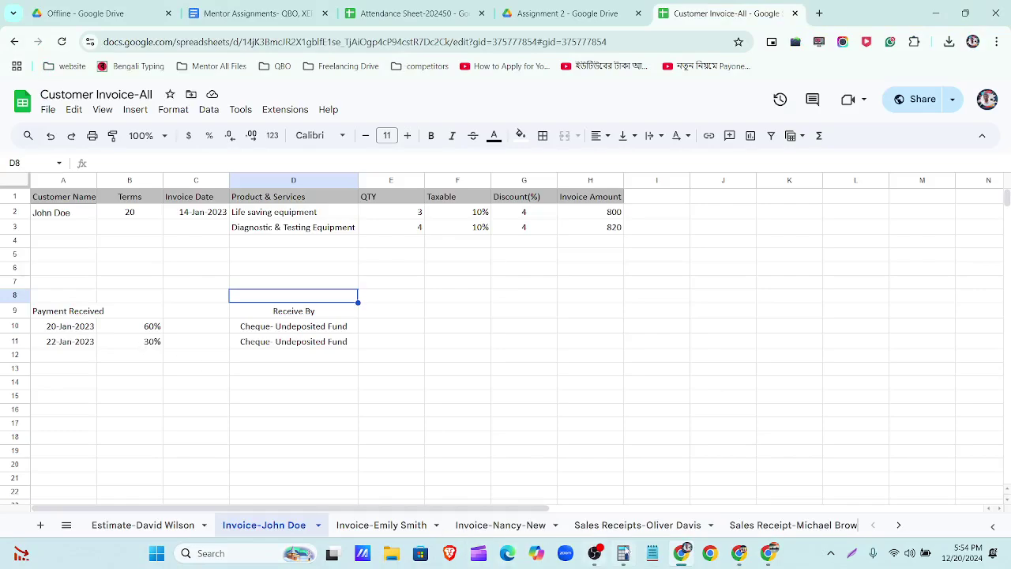
Step: Calculate 4000 minus 1600 minus 480 in Calculator
click(624, 553)
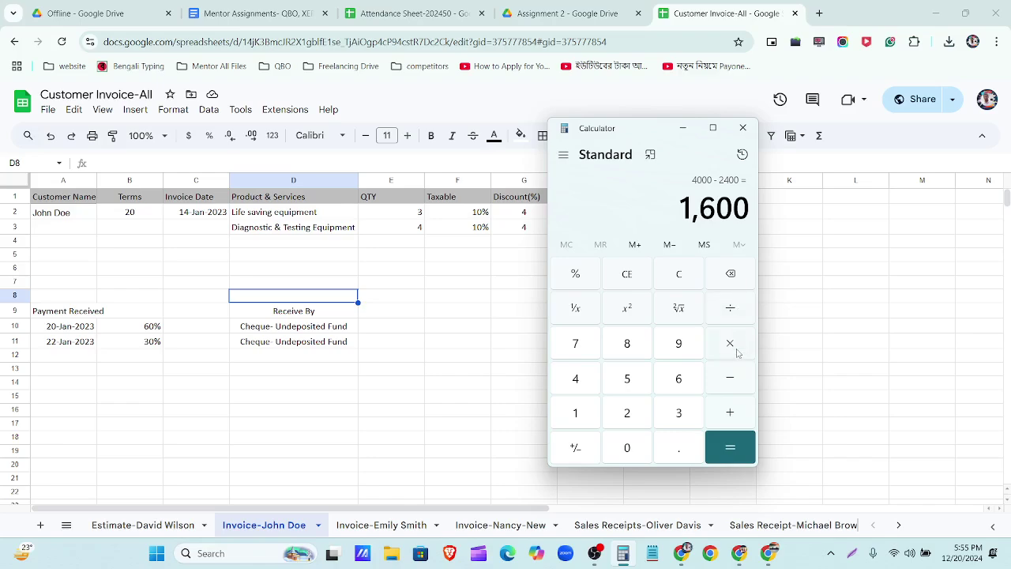
click(626, 277)
click(589, 375)
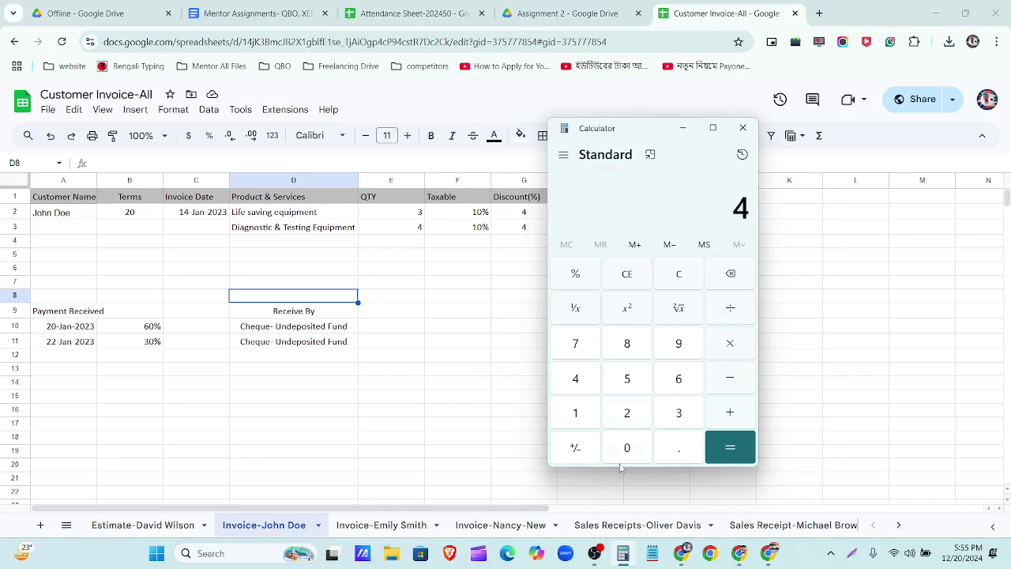
triple_click(626, 449)
click(732, 378)
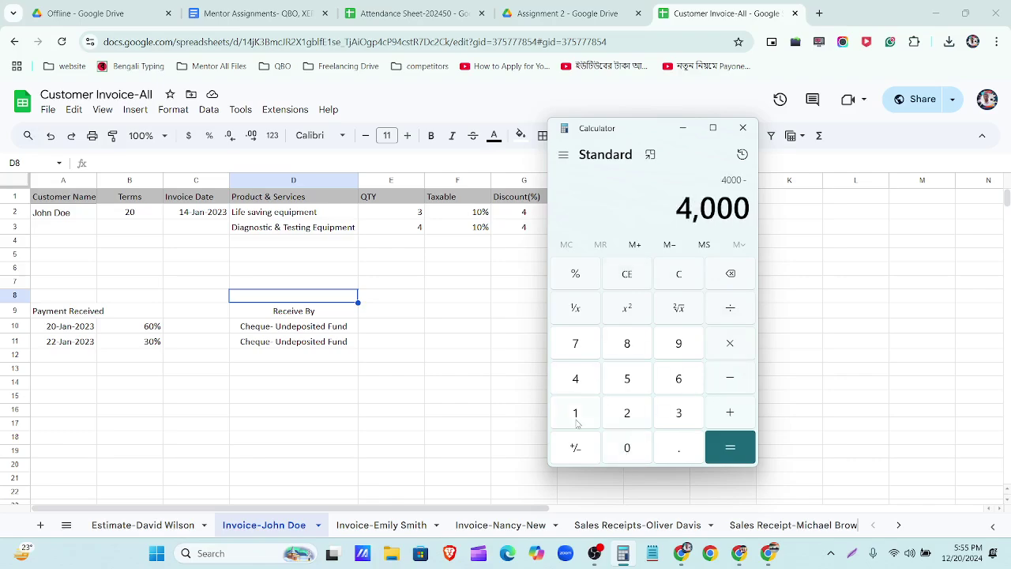
click(588, 420)
click(673, 384)
double_click(632, 451)
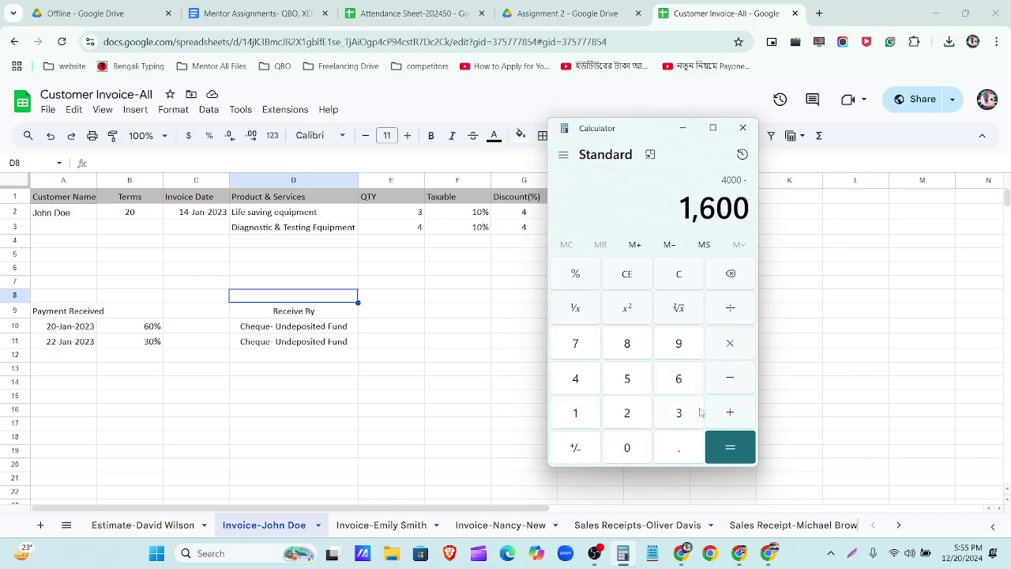
click(727, 379)
click(584, 389)
click(626, 350)
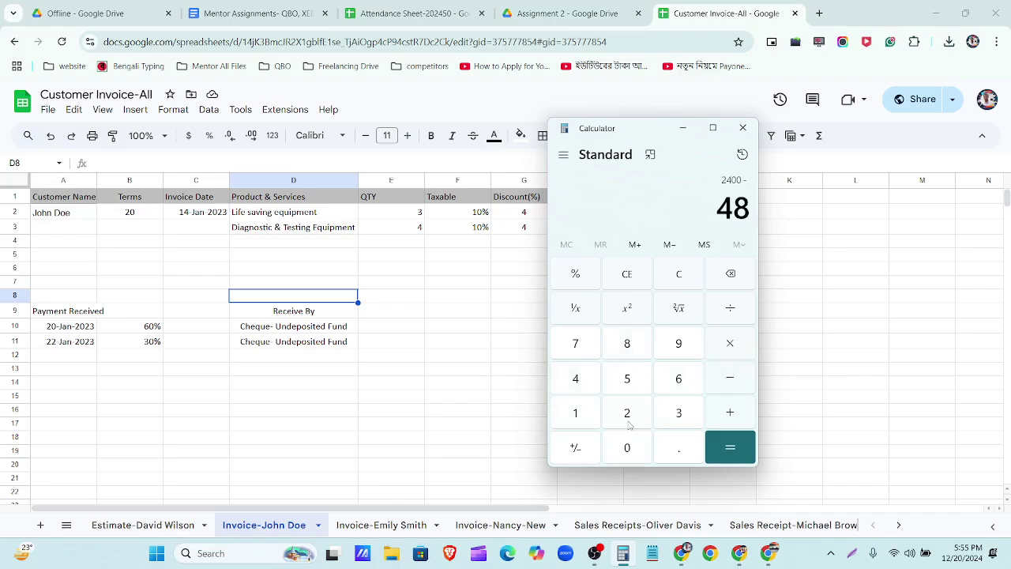
click(628, 448)
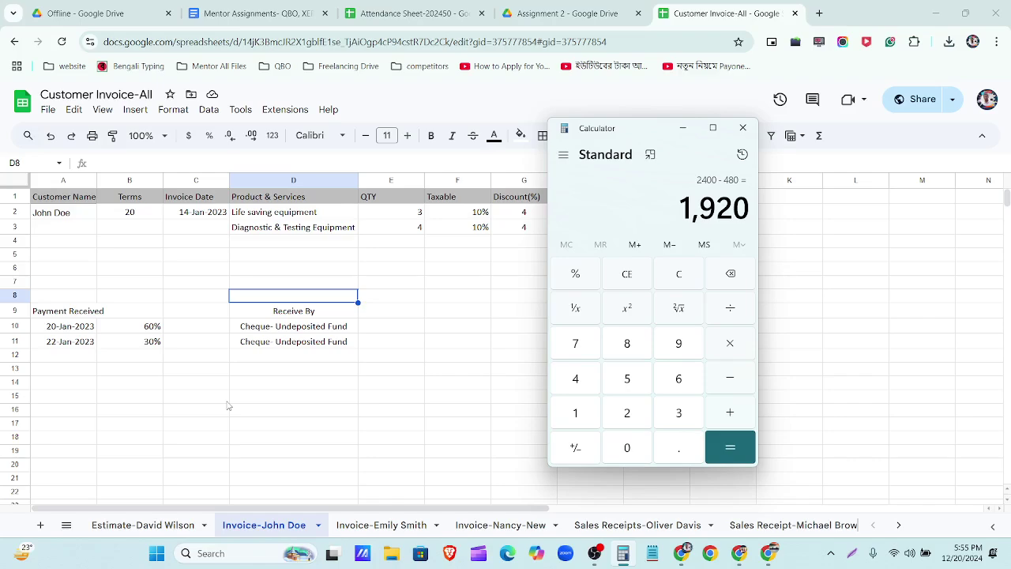
Step: Return to the spreadsheet and examine the two payment received entries on the invoice sheet that also lists returns
click(298, 423)
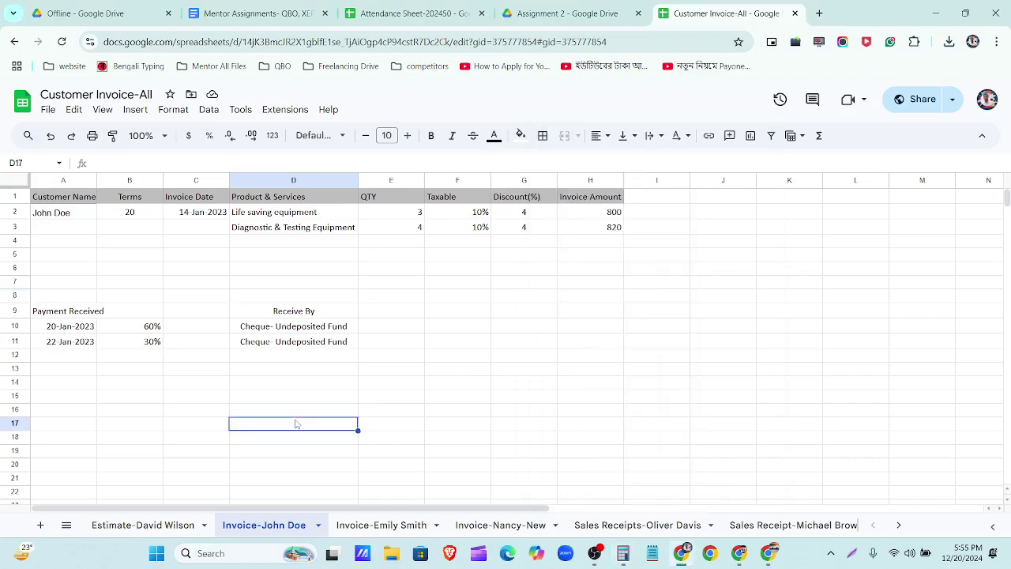
click(360, 527)
click(534, 527)
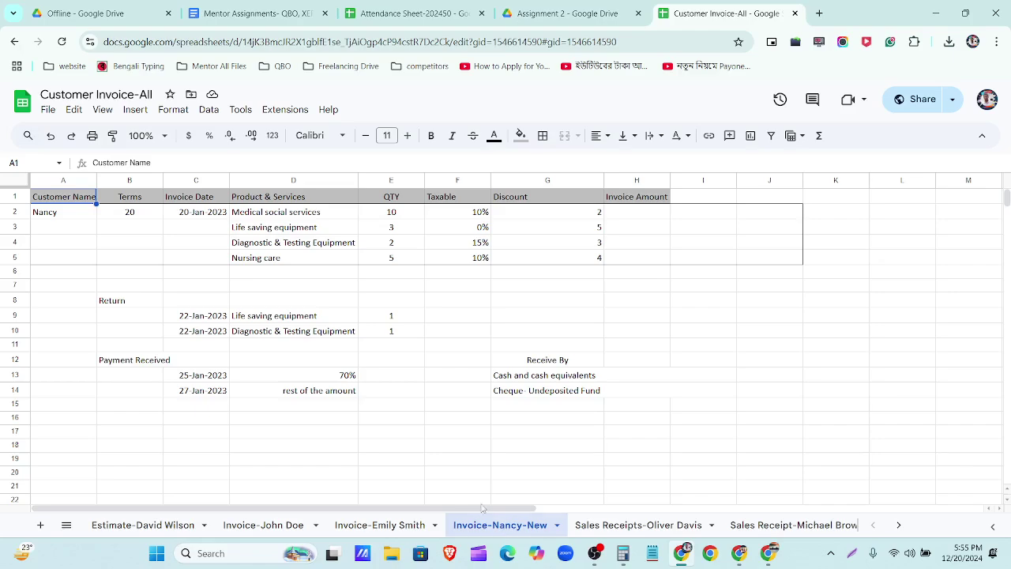
click(283, 381)
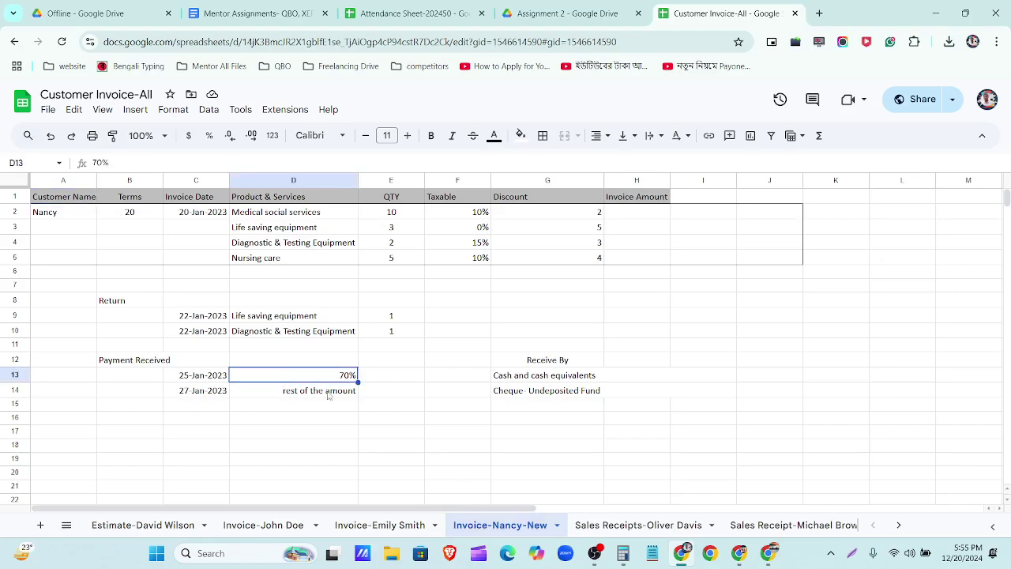
click(331, 395)
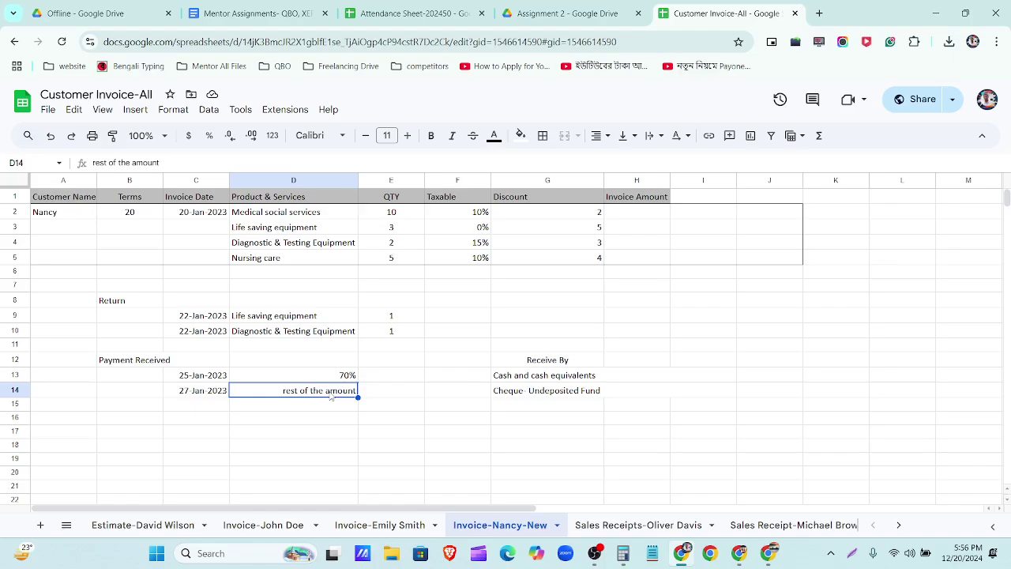
Step: Revisit the first customer's invoice sheet and examine the merged discount cell on the second customer's invoice sheet
click(272, 526)
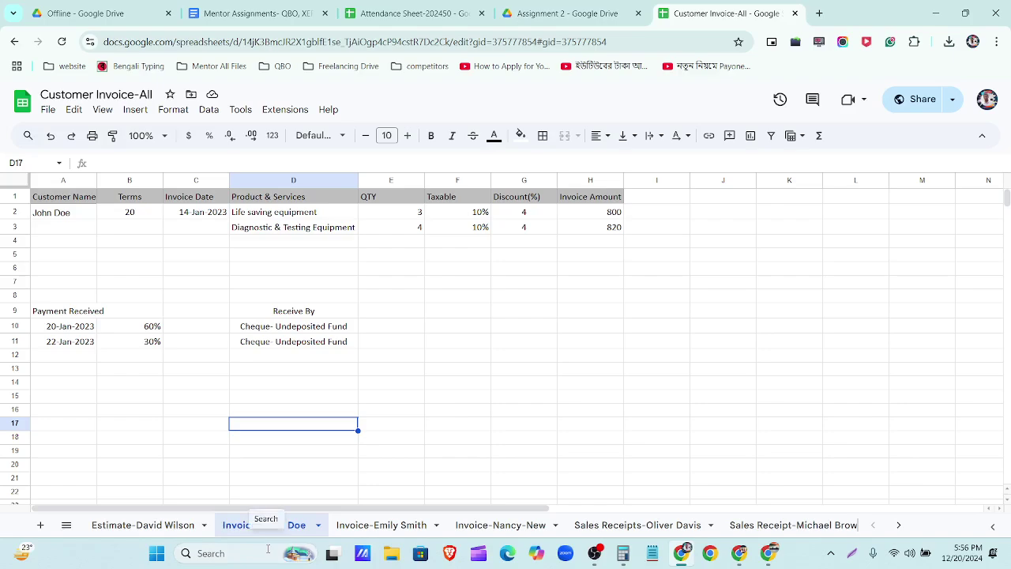
click(372, 524)
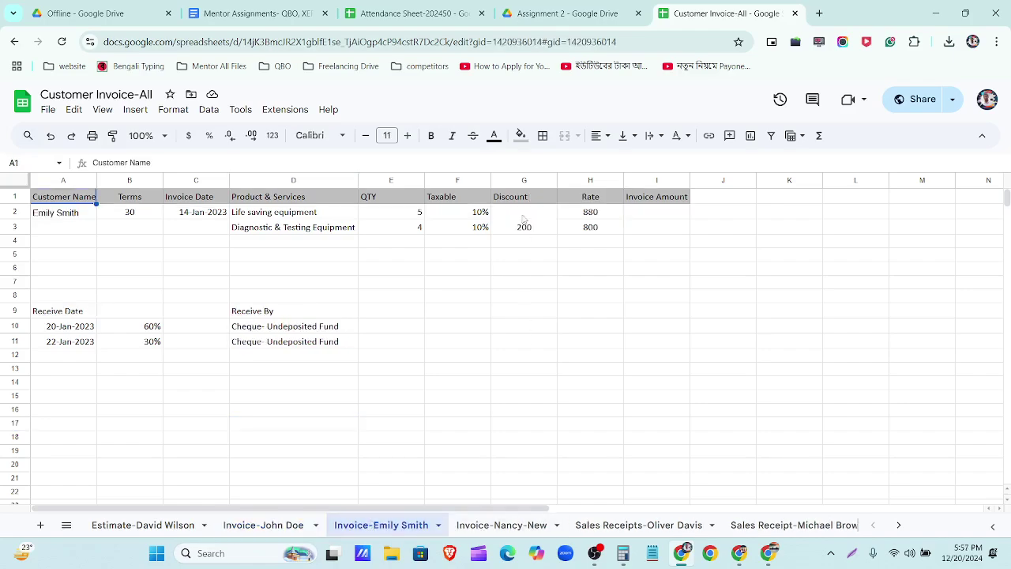
drag(525, 219, 524, 227)
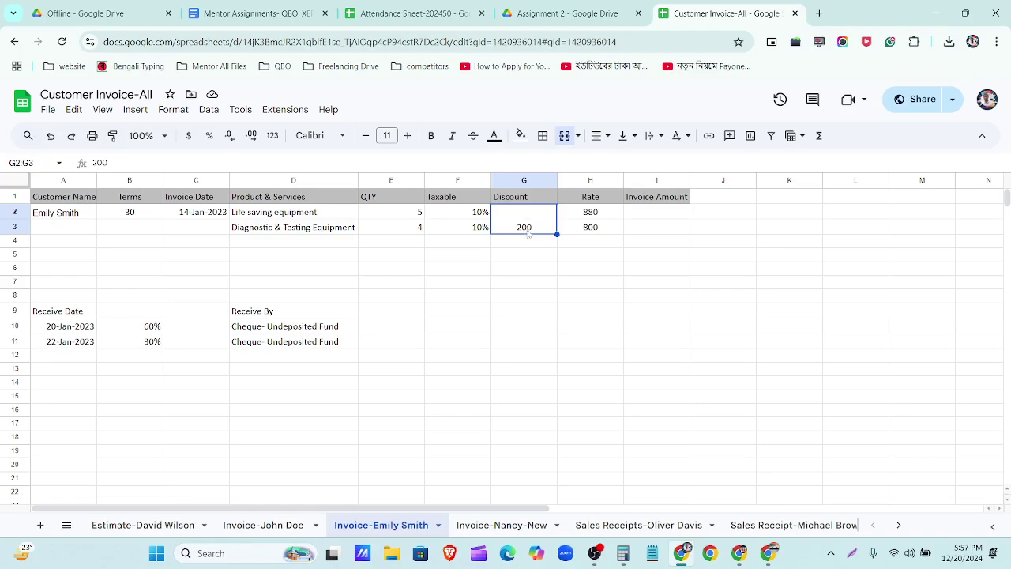
Step: Review the Invoice-New sheet's customer, terms, date, product lines, quantities, taxes and discounts, along with its return and payment received sections
click(520, 528)
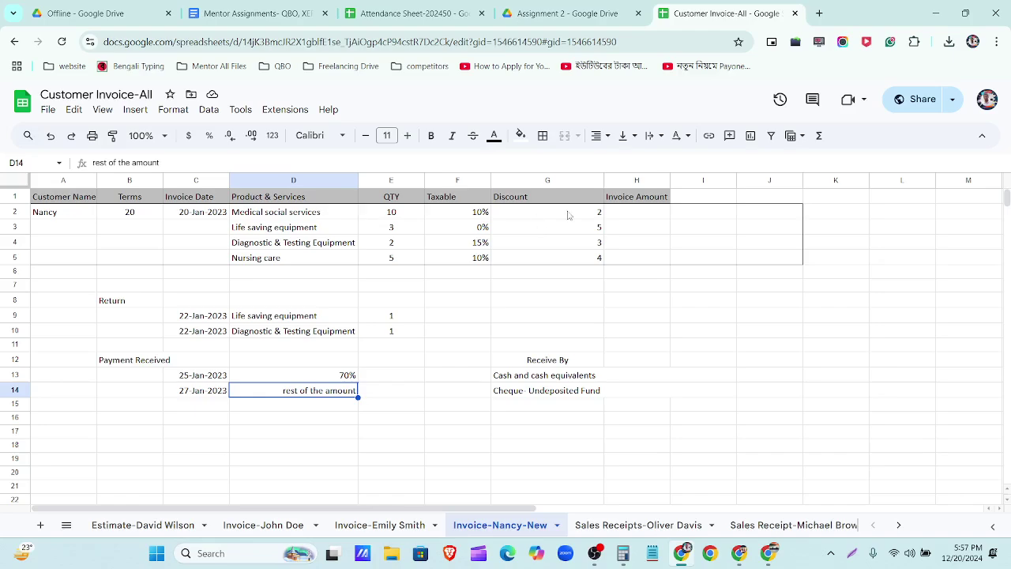
click(48, 215)
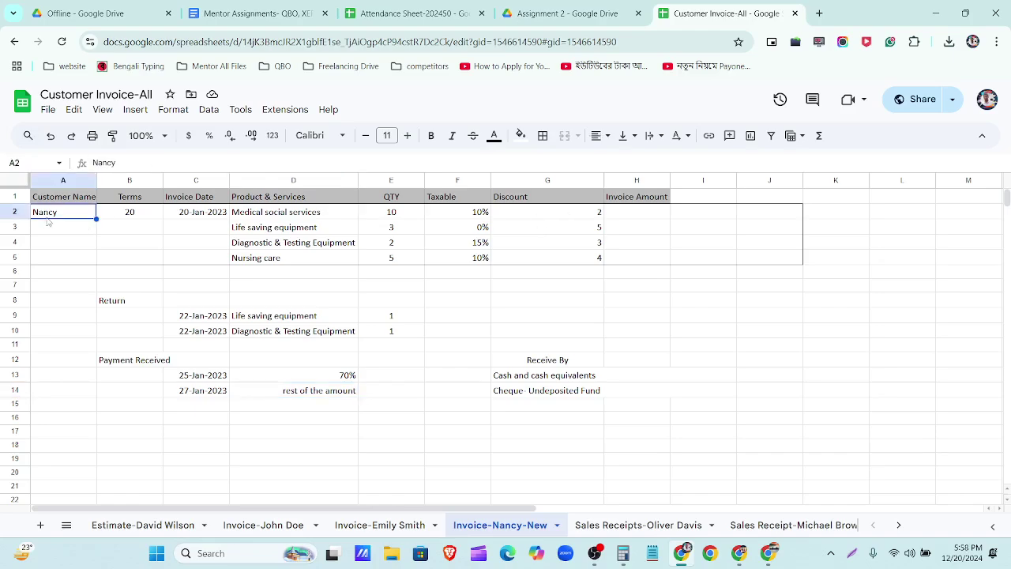
click(140, 215)
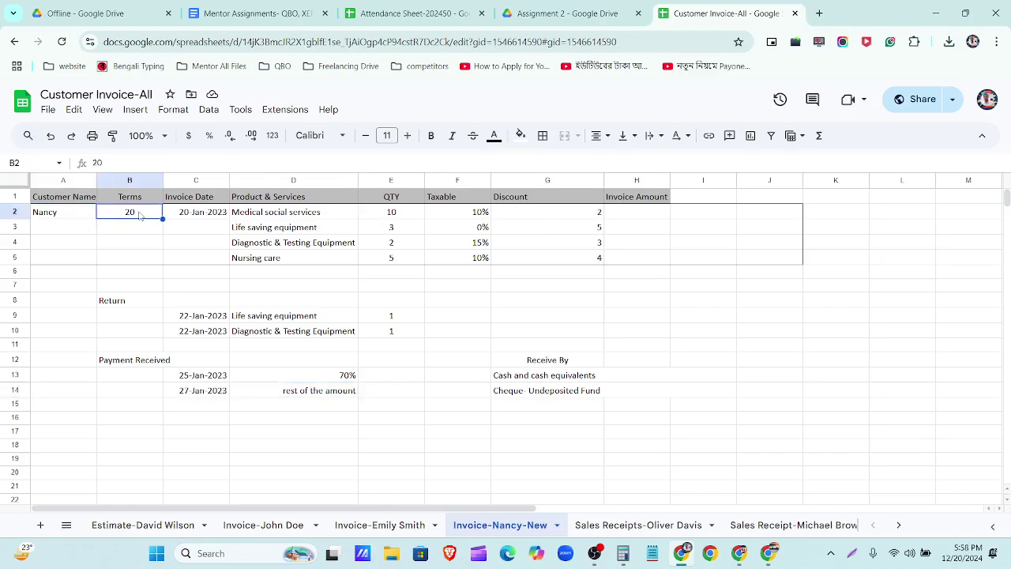
click(203, 216)
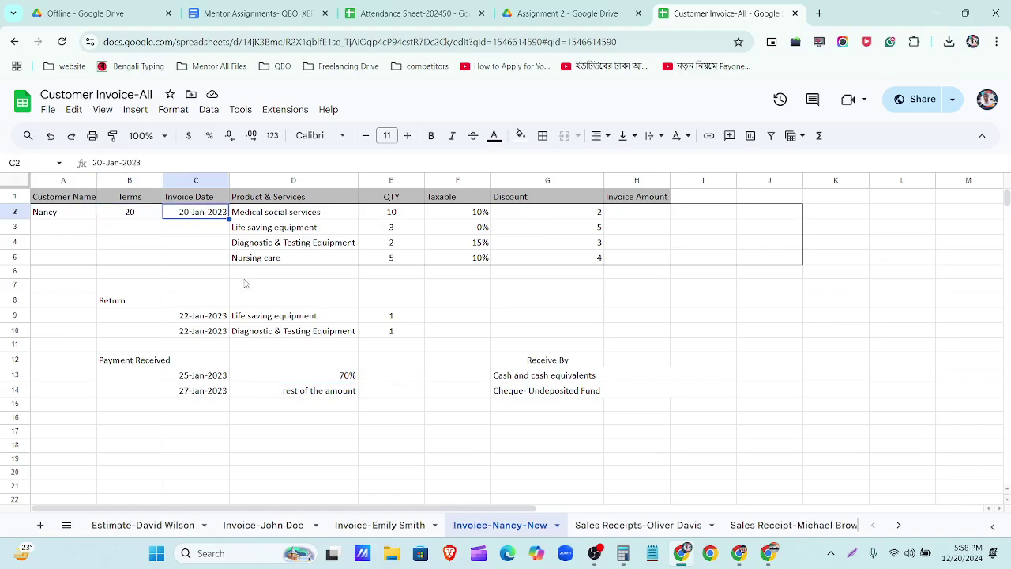
click(282, 212)
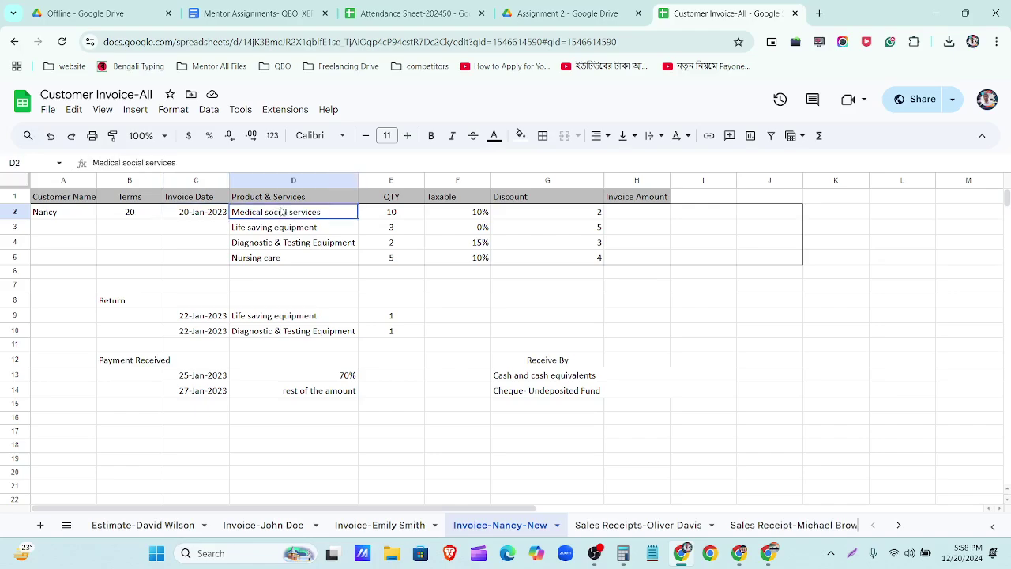
drag(282, 212, 285, 258)
drag(383, 213, 385, 259)
drag(452, 213, 462, 261)
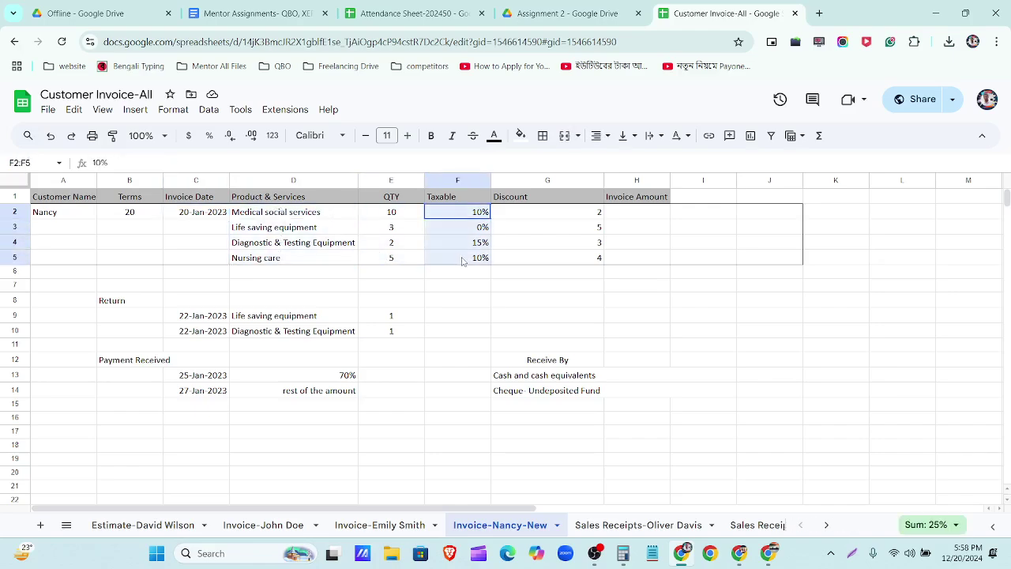
drag(569, 214, 574, 260)
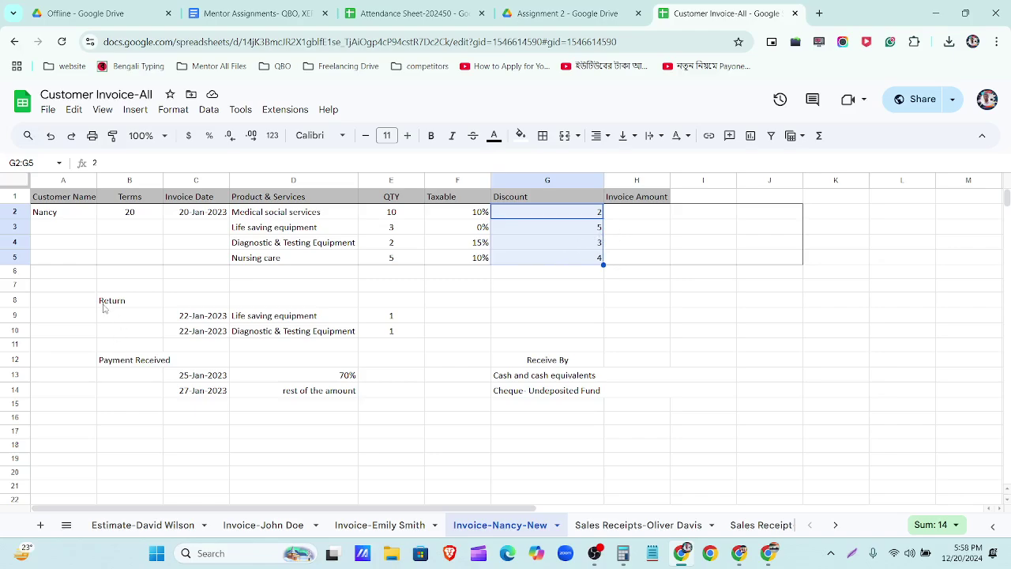
drag(103, 308, 398, 338)
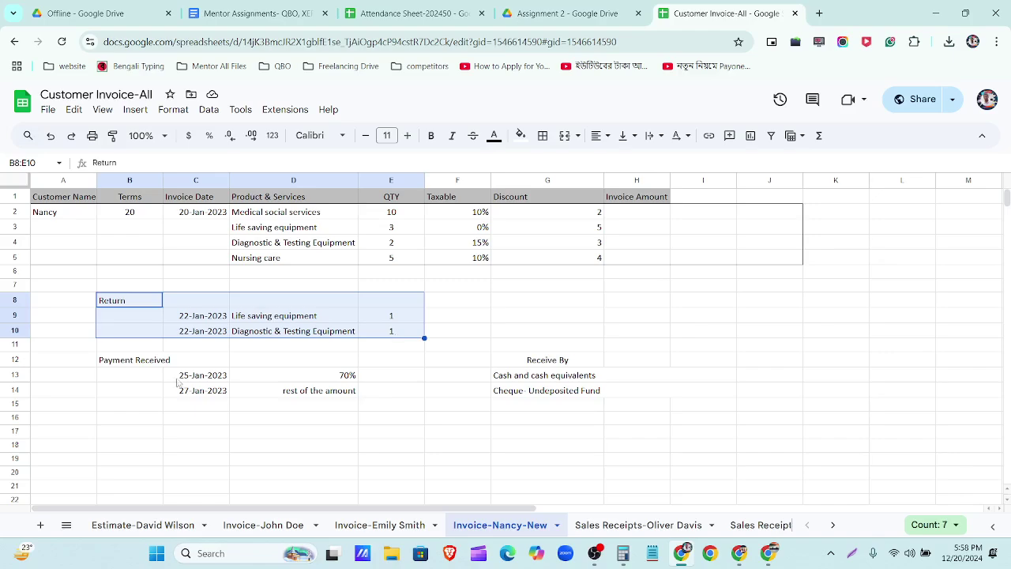
drag(104, 364, 564, 402)
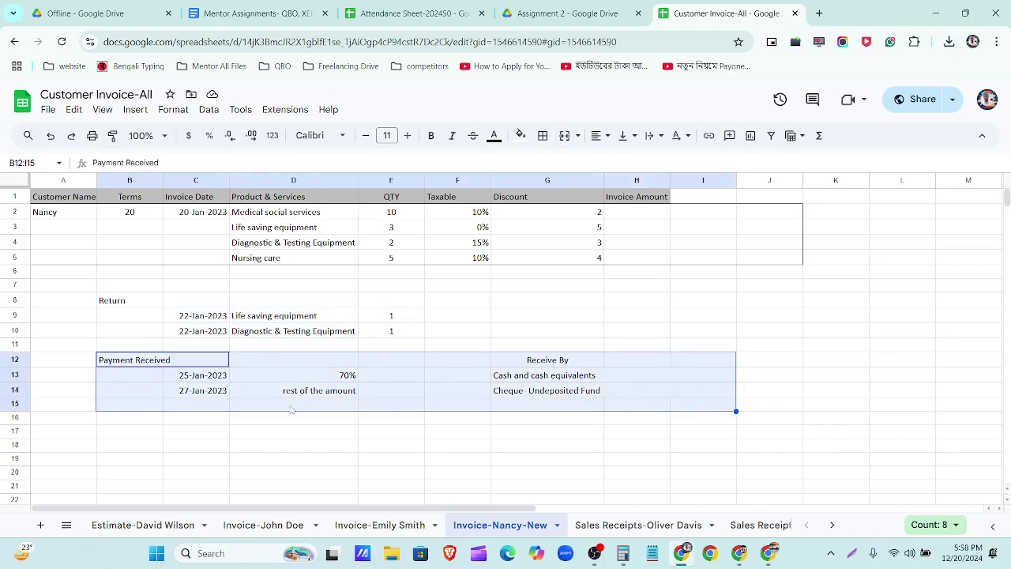
Step: Switch to QuickBooks Online, close the extra All sales page and start a new invoice
click(740, 554)
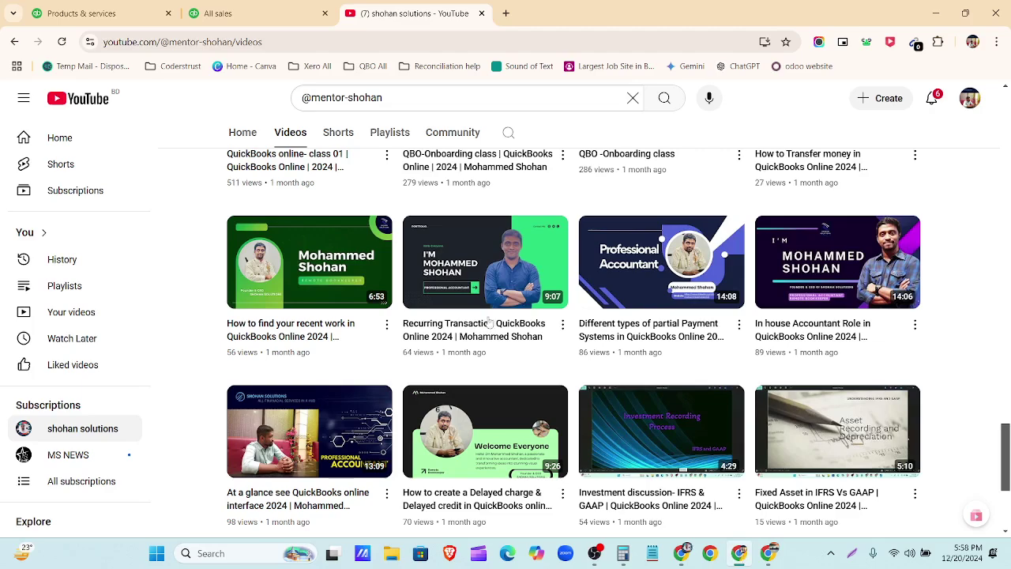
click(103, 14)
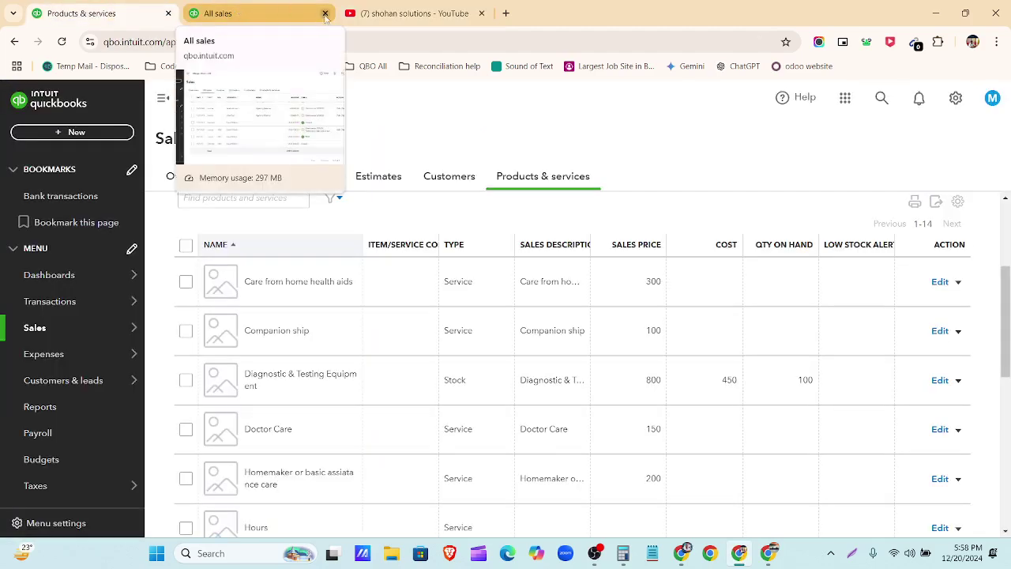
click(325, 14)
click(96, 133)
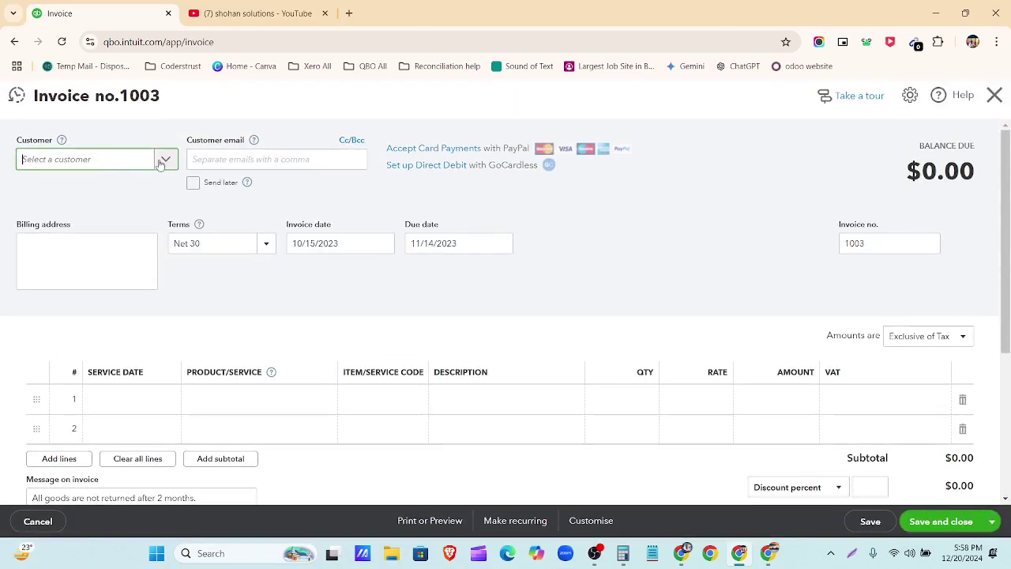
Step: Create a new customer from the invoice, entering the customer's display name, and save it as the invoice's customer
click(164, 159)
scroll(102, 304, down, 1)
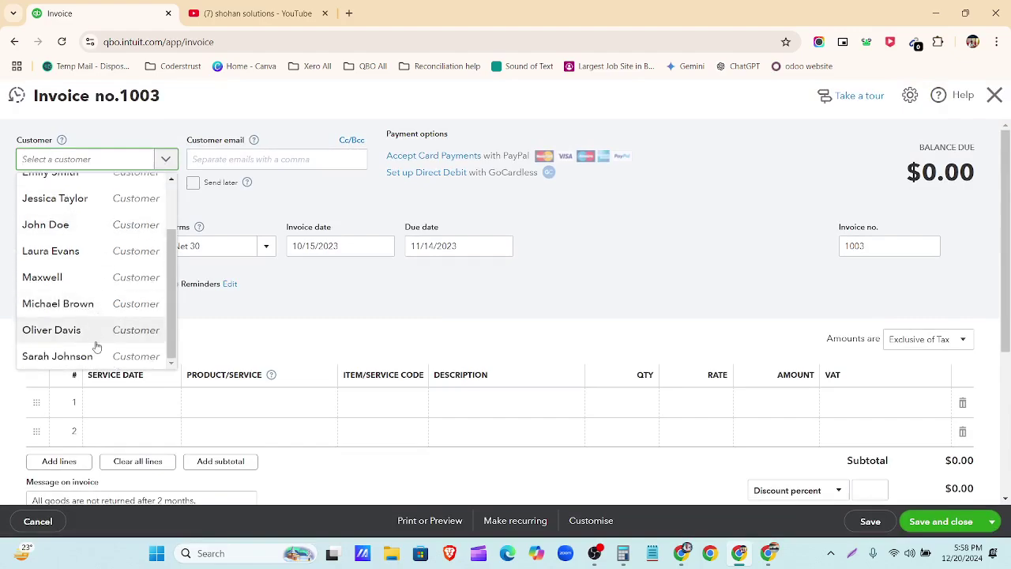
scroll(96, 346, up, 1)
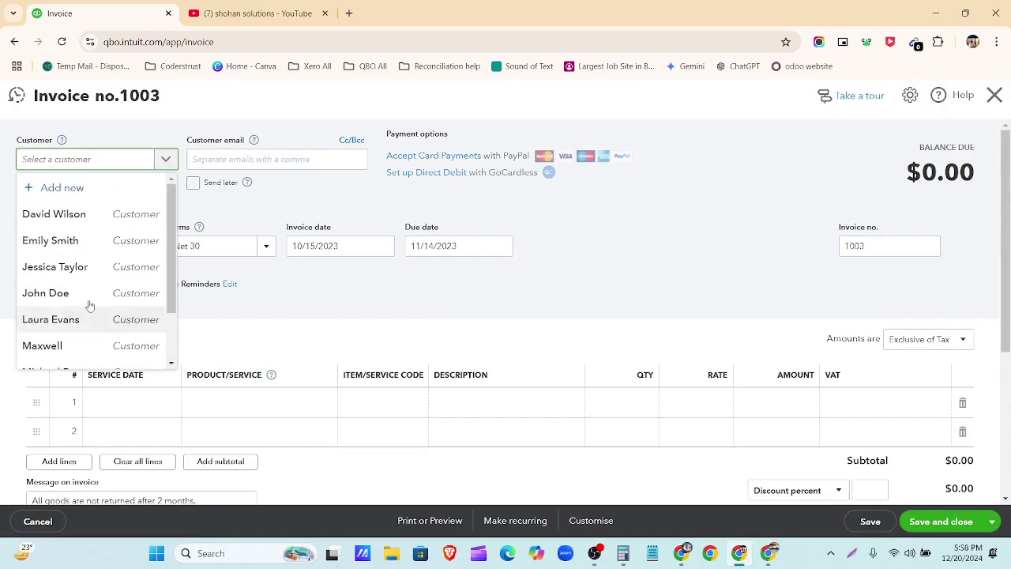
click(70, 188)
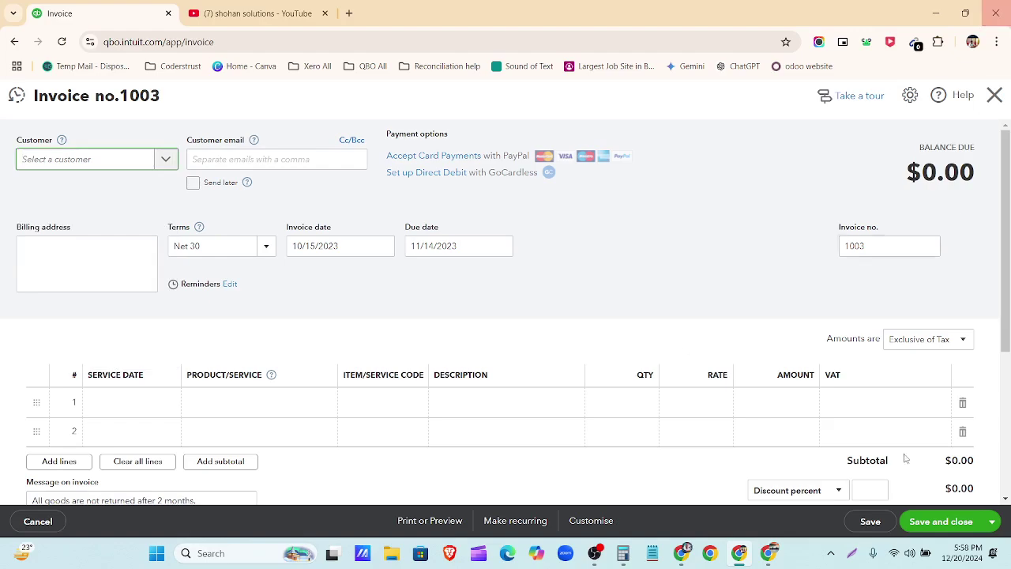
click(167, 161)
click(155, 185)
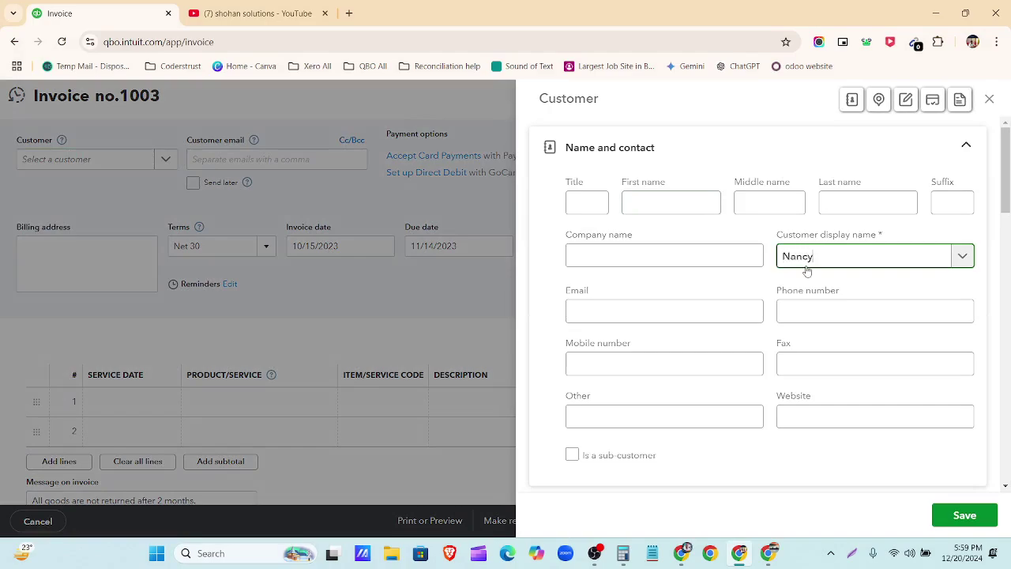
click(965, 518)
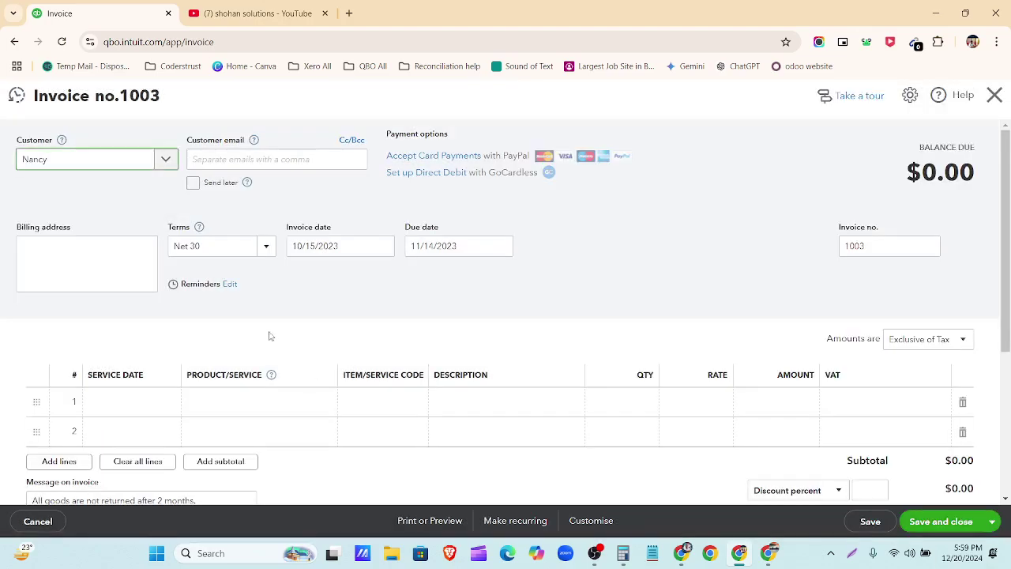
Step: Try to set the terms to Net 20 days, then check the invoice sheet and set the invoice date to 01/20/2023
click(260, 253)
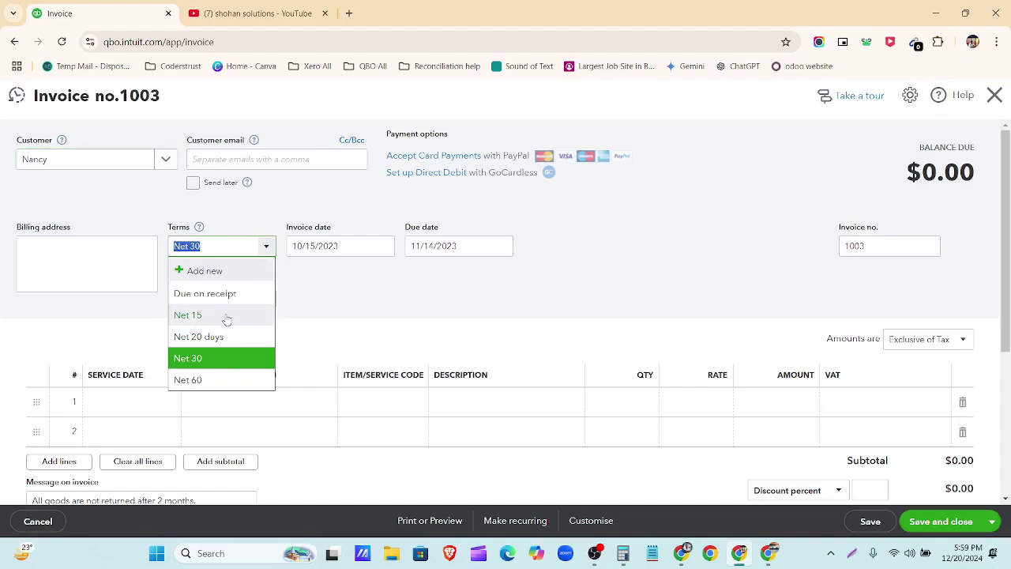
click(219, 340)
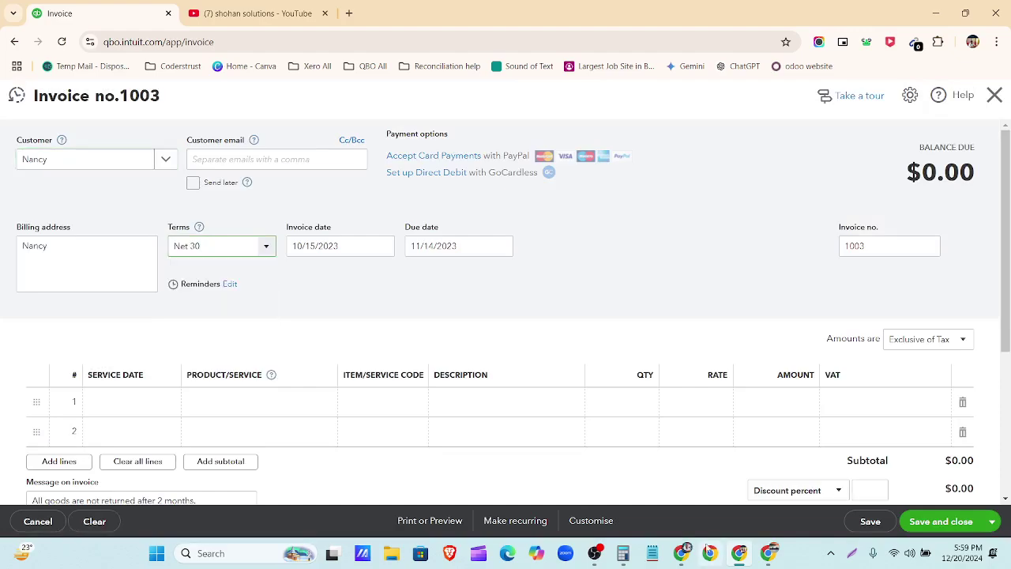
click(686, 563)
click(684, 558)
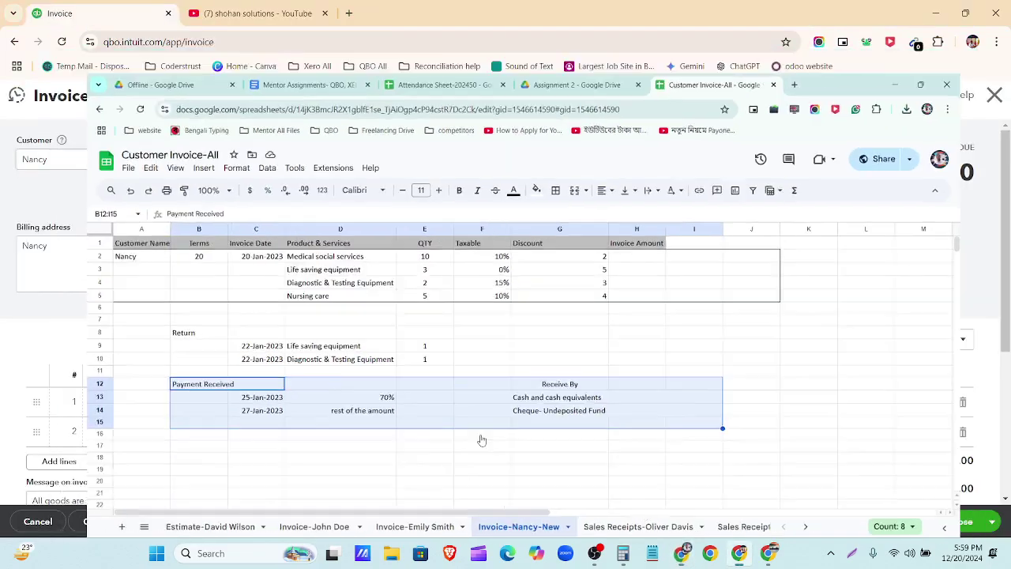
click(383, 247)
click(348, 281)
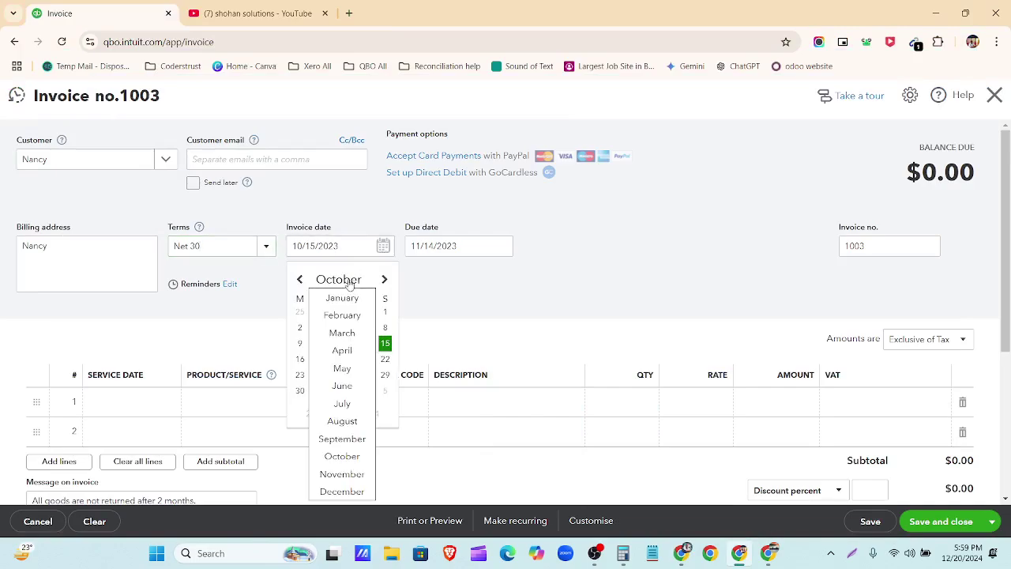
click(342, 298)
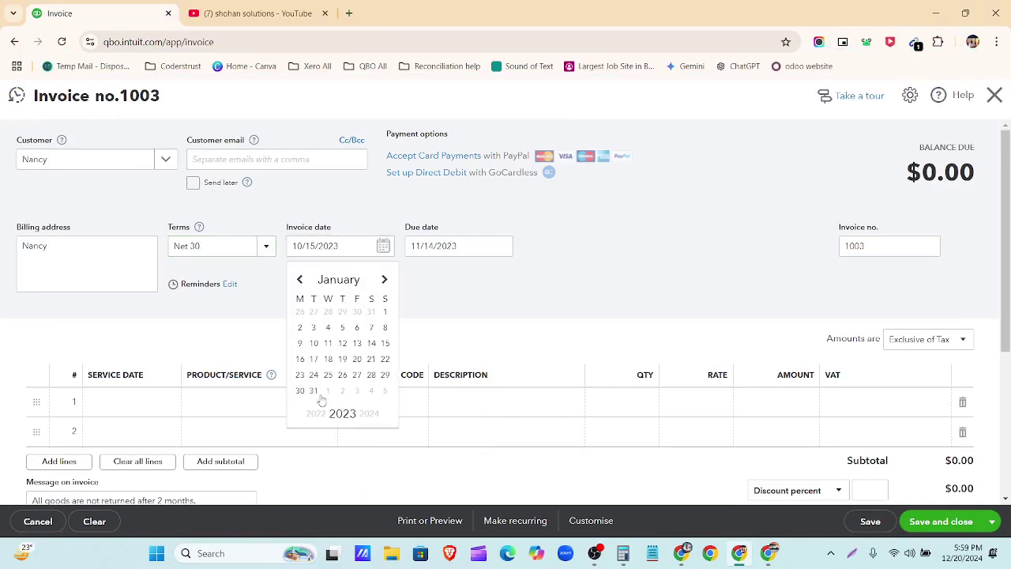
click(357, 360)
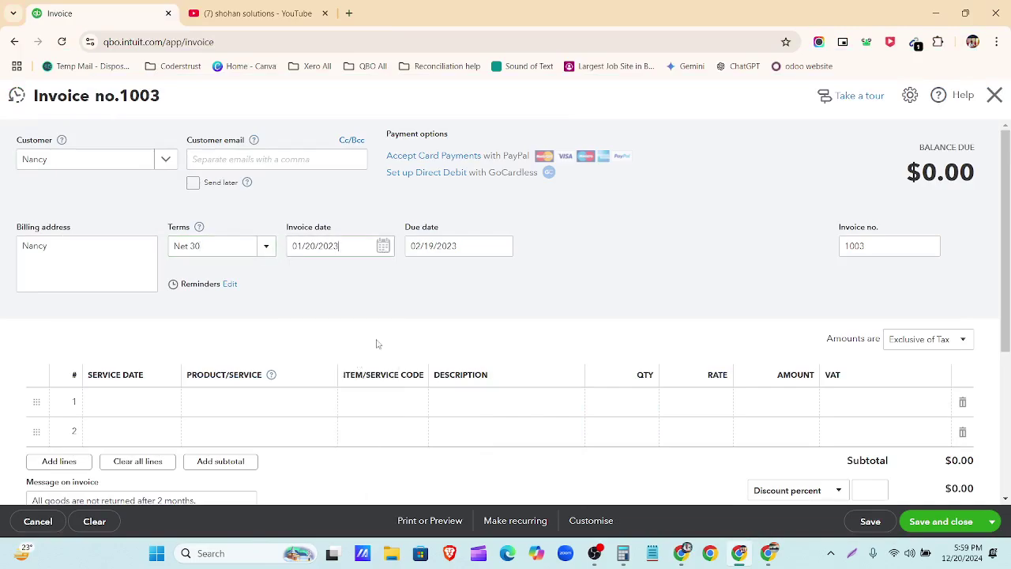
Step: Check the product lines on the invoice sheet and add Medical social services as the first line item
click(681, 555)
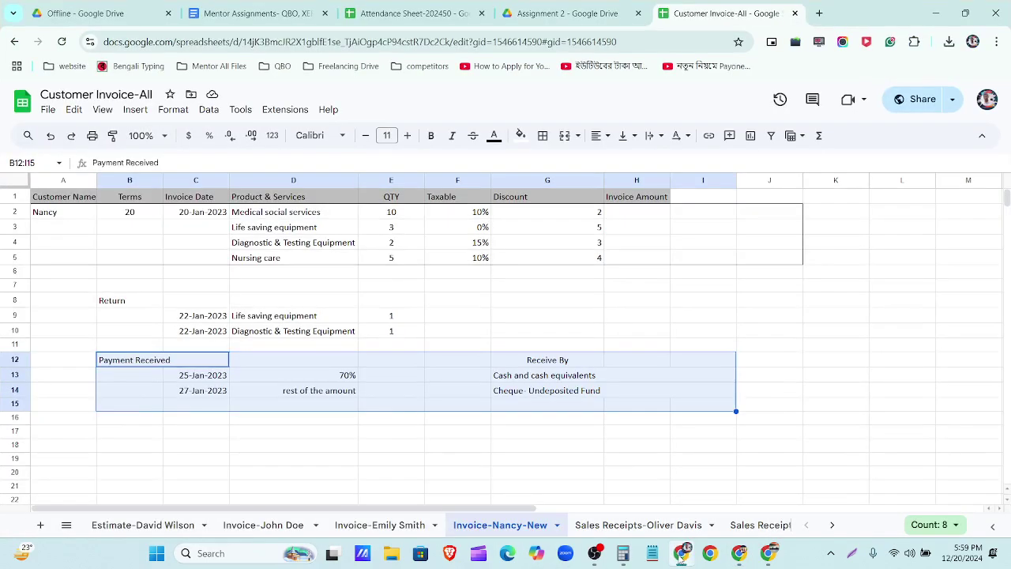
click(681, 555)
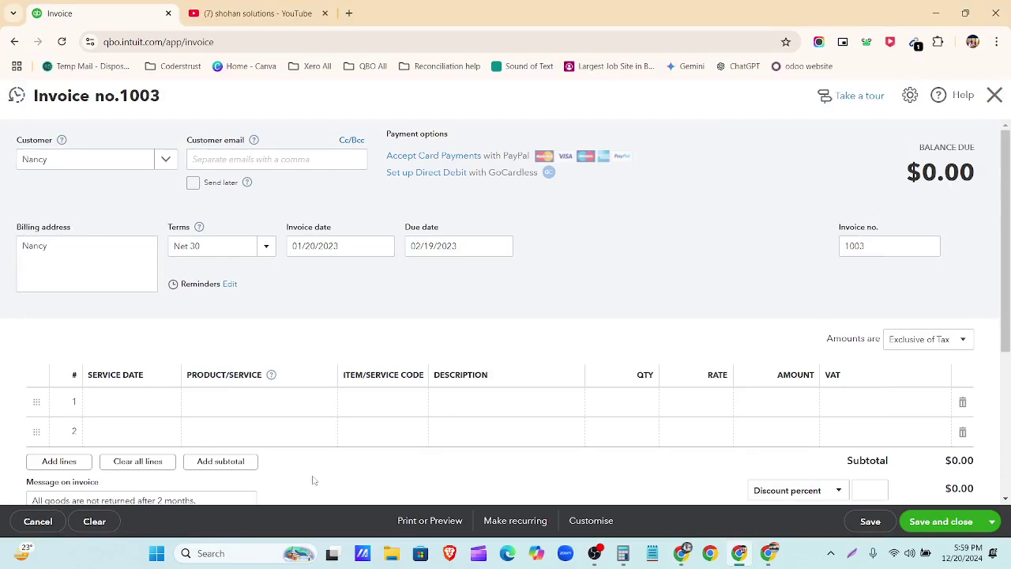
click(269, 399)
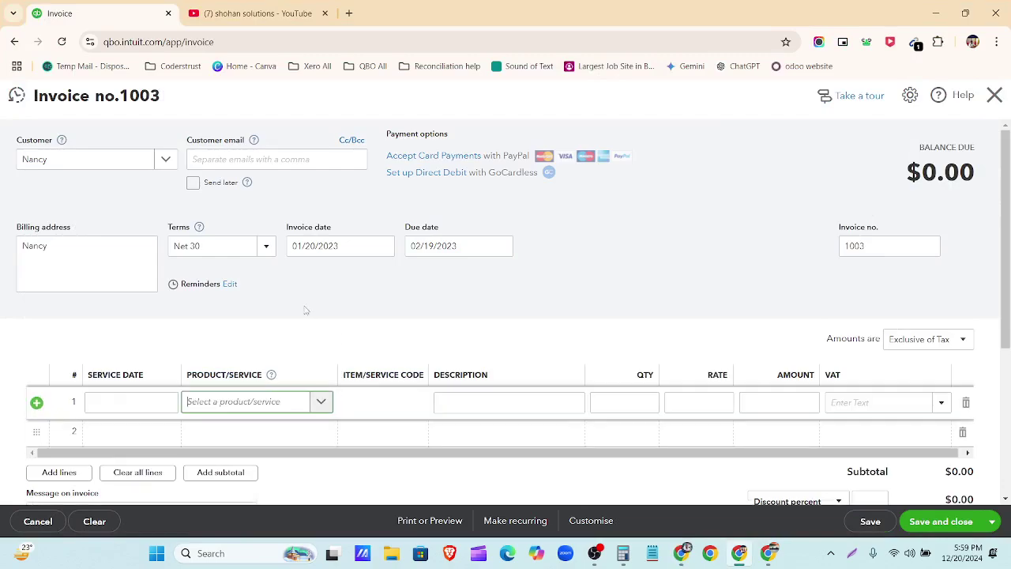
scroll(348, 320, down, 2)
click(323, 271)
click(323, 271)
click(322, 271)
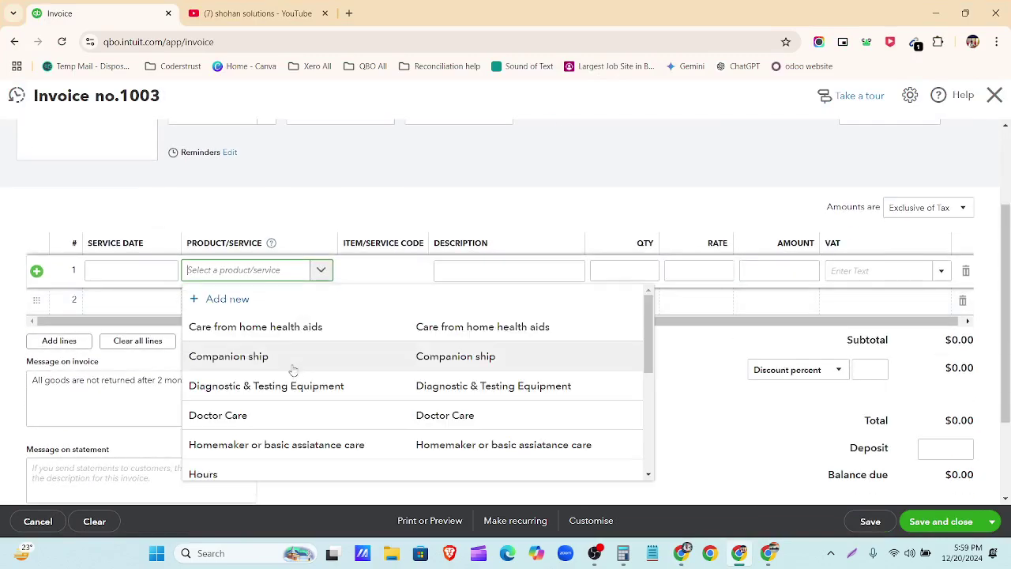
scroll(293, 384, down, 4)
scroll(298, 417, down, 2)
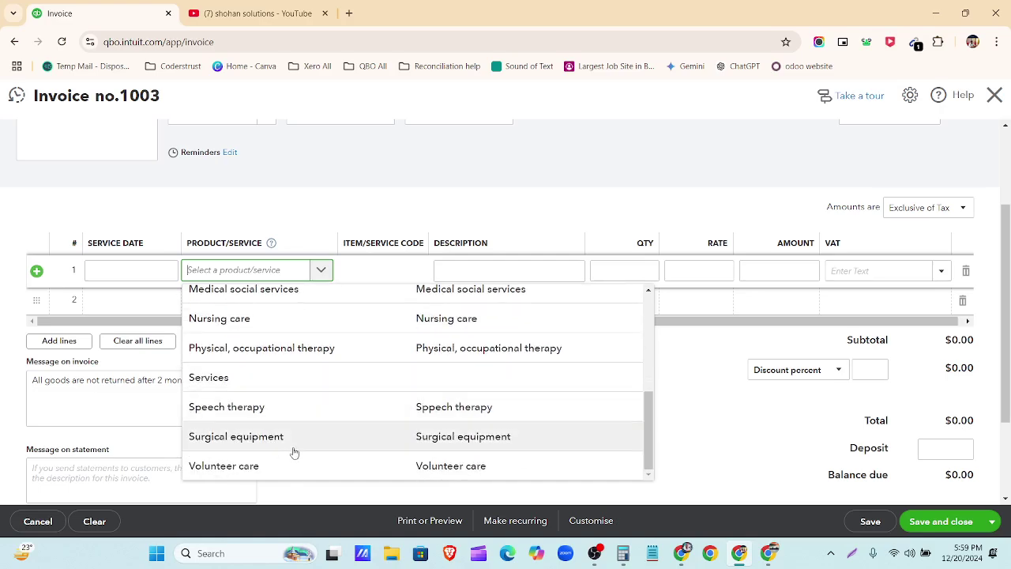
scroll(294, 447, up, 6)
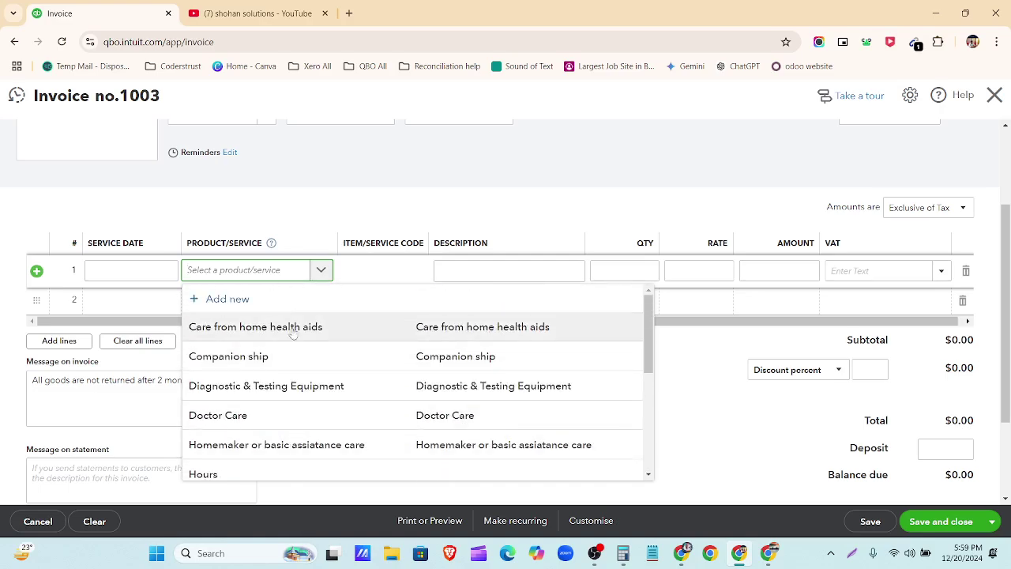
scroll(289, 324, down, 4)
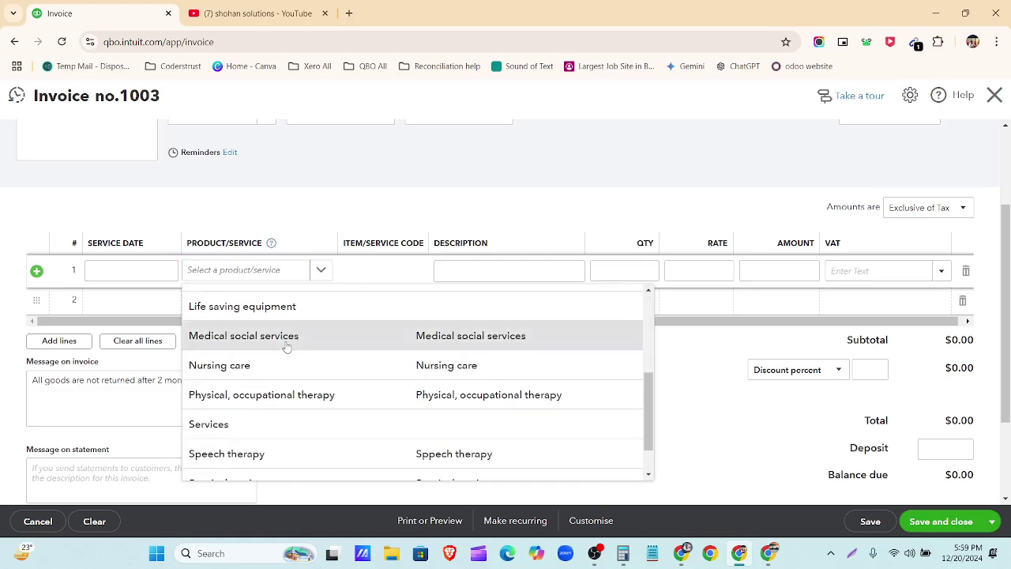
click(286, 339)
Step: Add Diagnostic & Testing Equipment as the second line item and Life saving equipment as the third
click(305, 303)
click(322, 300)
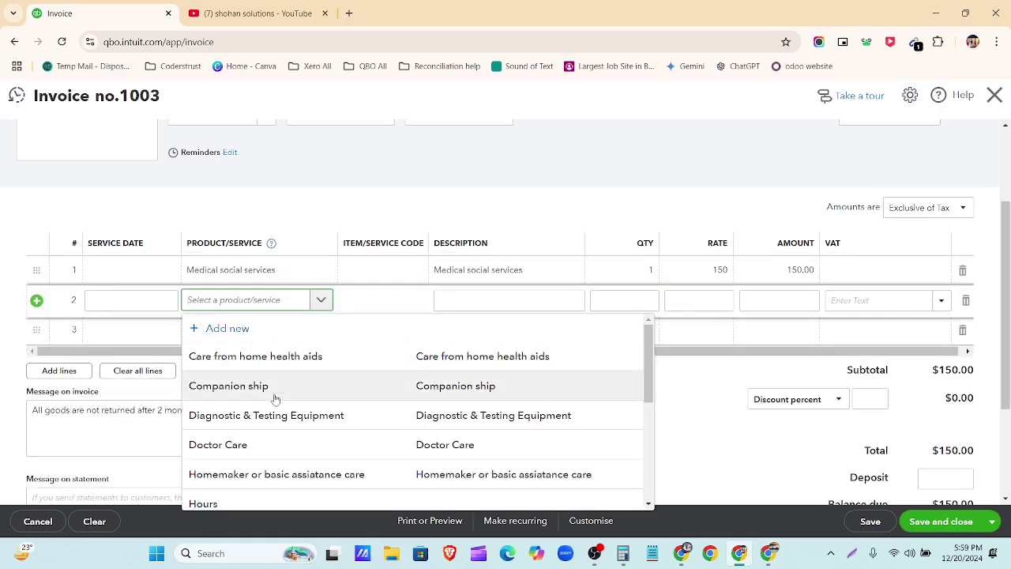
click(273, 415)
click(292, 334)
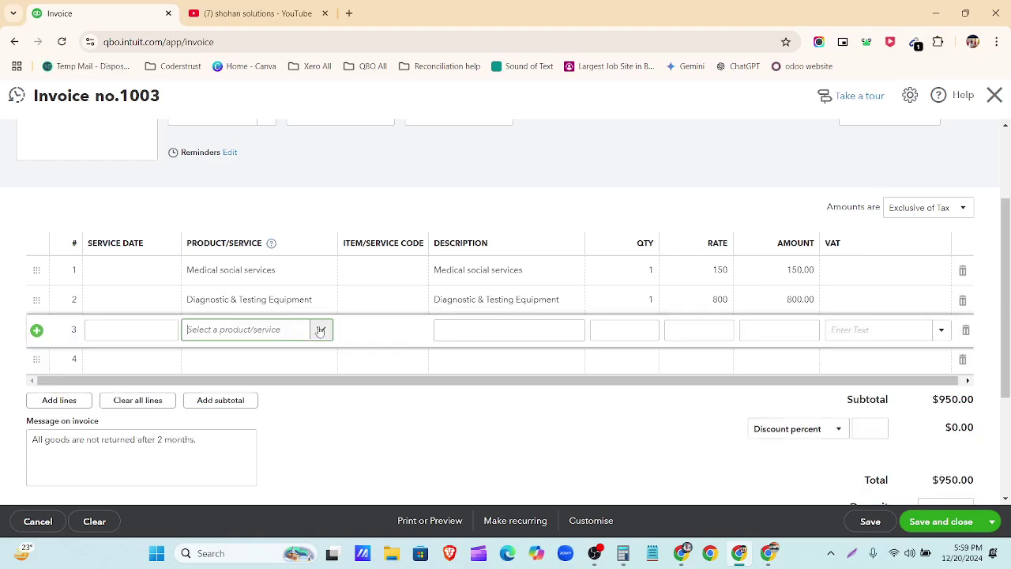
click(321, 331)
scroll(305, 237, down, 4)
scroll(300, 199, up, 1)
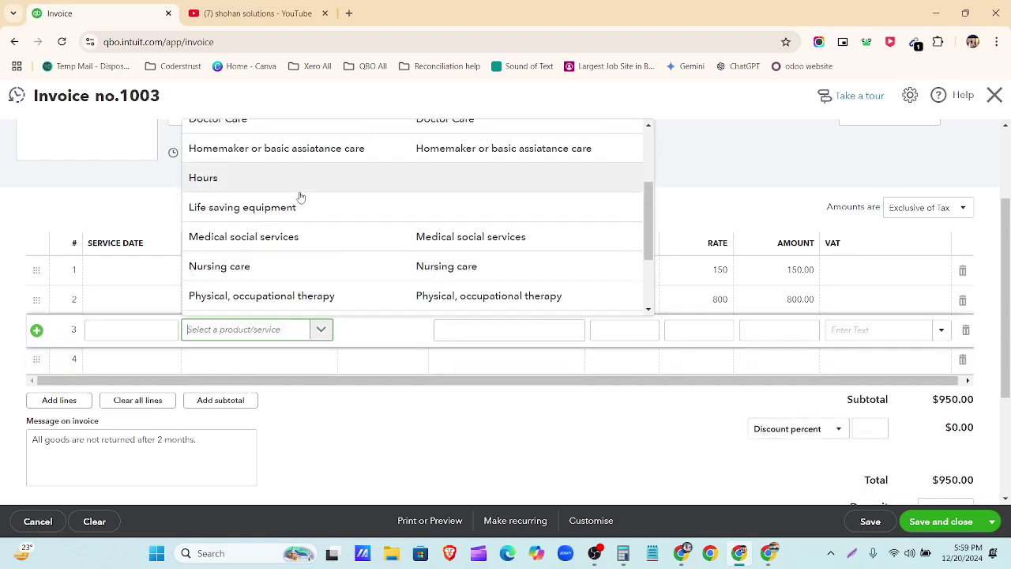
click(296, 208)
Step: Add Nursing care as the fourth line item of the invoice
click(284, 357)
click(323, 360)
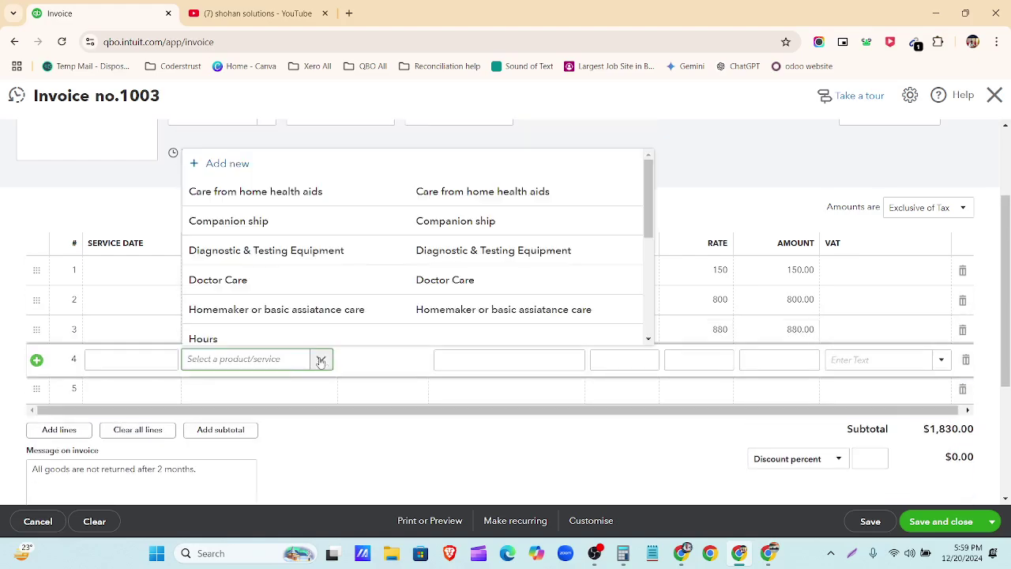
scroll(295, 253, down, 5)
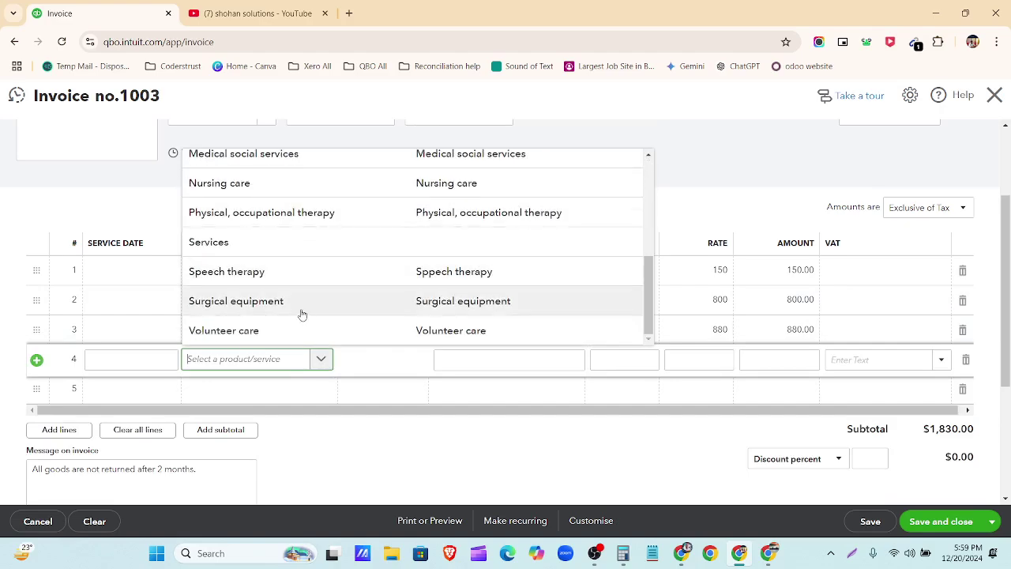
scroll(302, 314, up, 2)
click(289, 249)
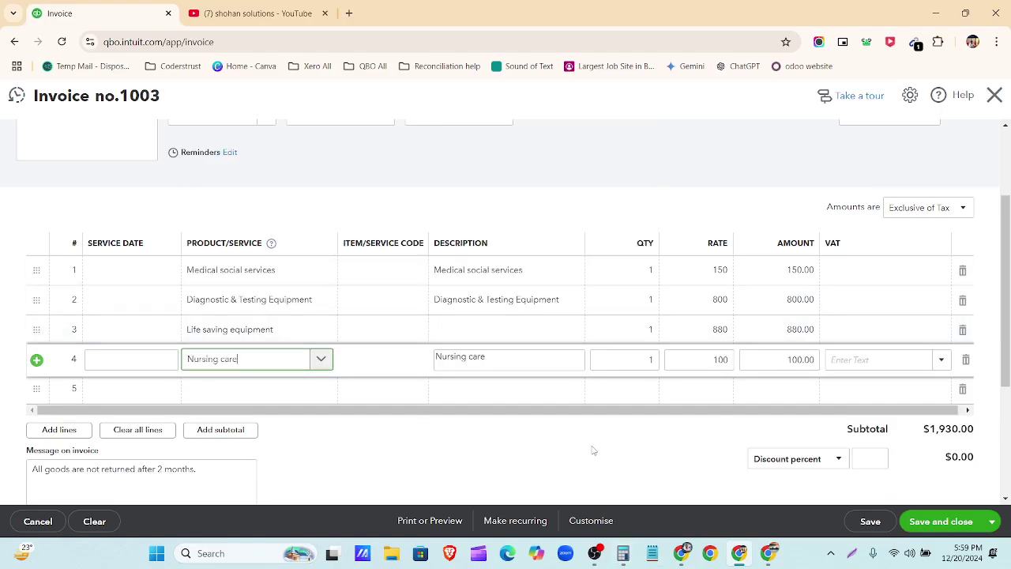
click(594, 451)
Step: Check the sheet and set quantities to 10 for Medical social services, 3 for Diagnostic & Testing Equipment, 2 for Life saving equipment and 5 for Nursing care
click(681, 556)
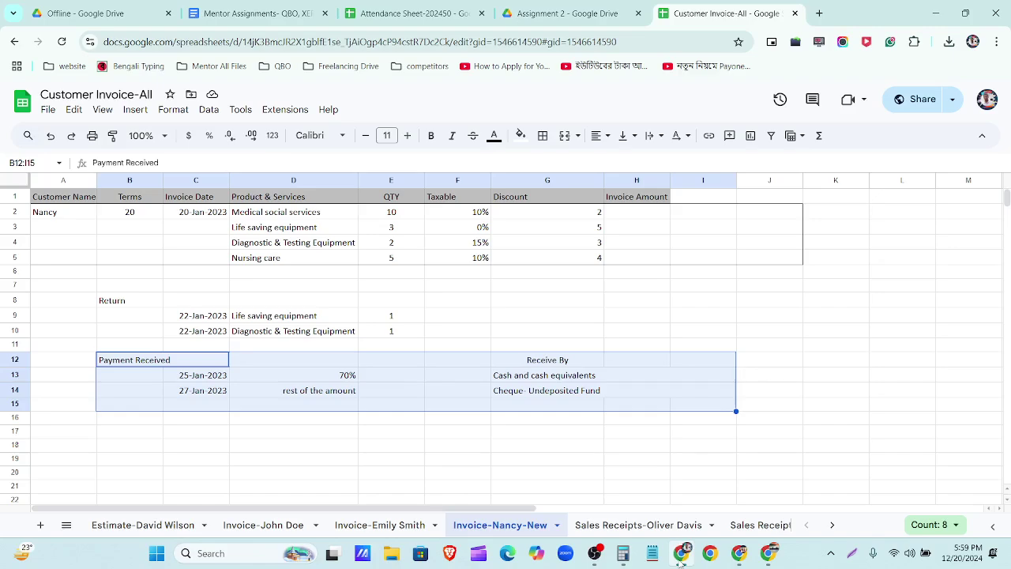
click(681, 556)
click(646, 271)
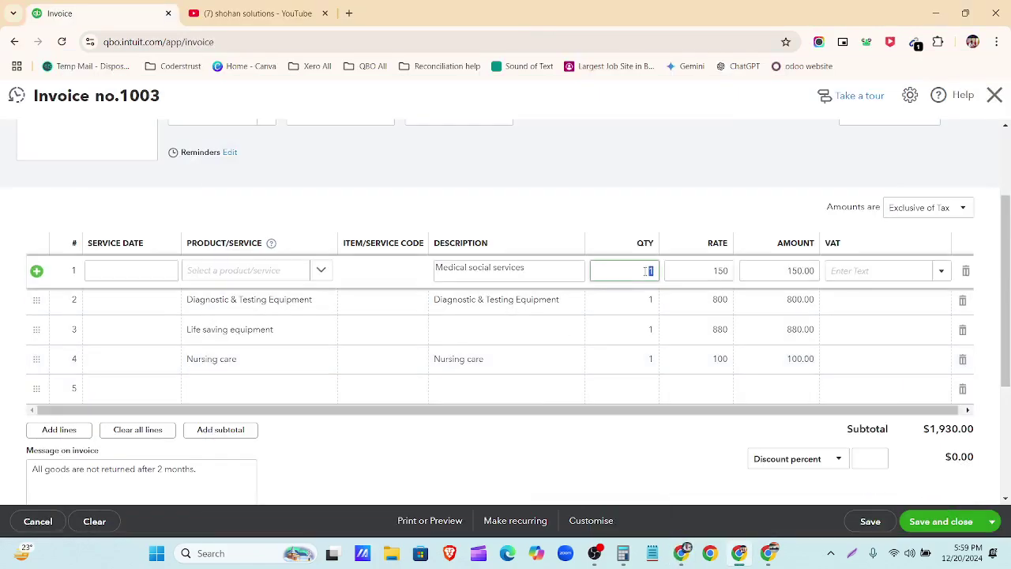
text(10)
click(651, 301)
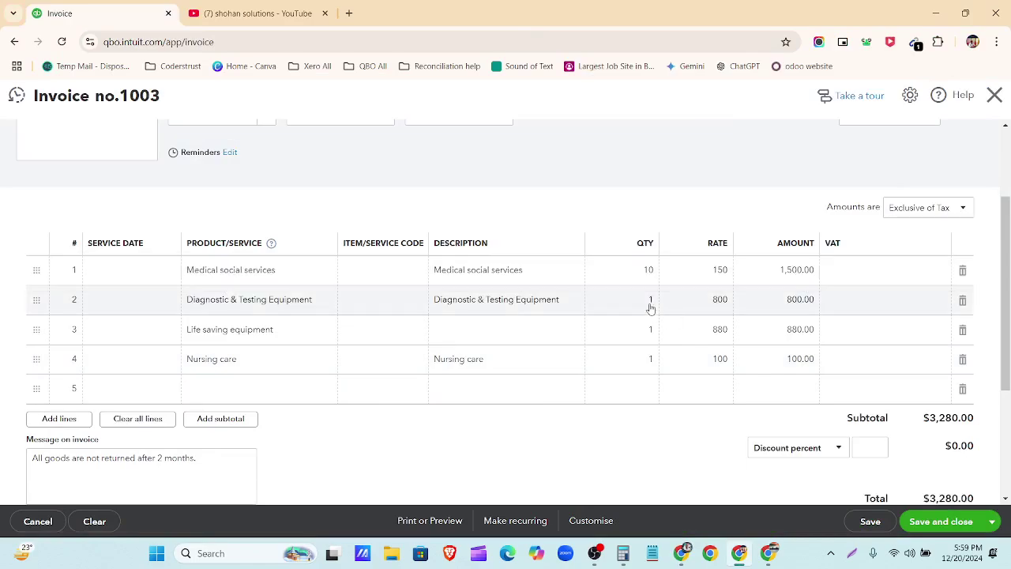
text(3)
click(650, 329)
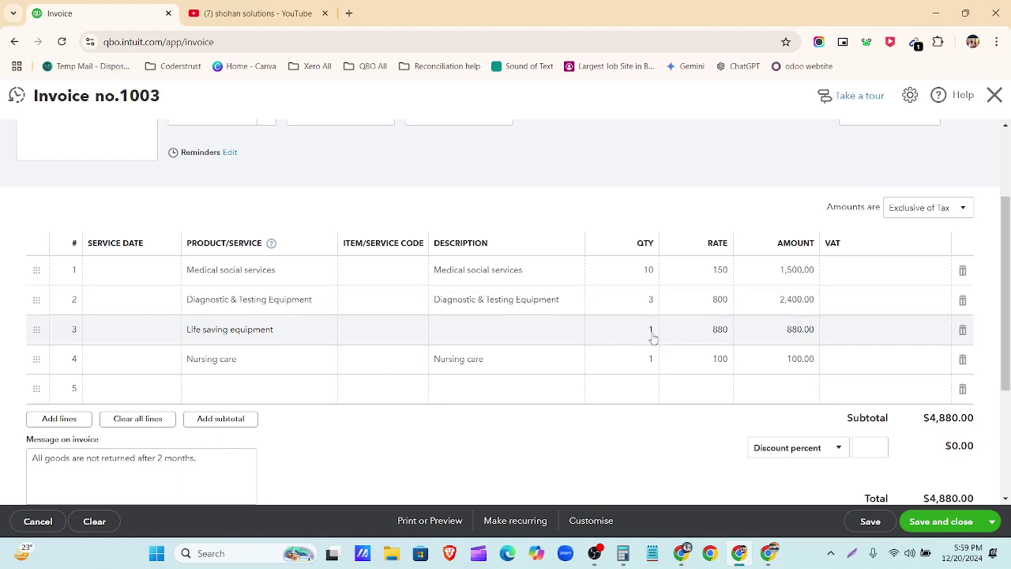
text(2)
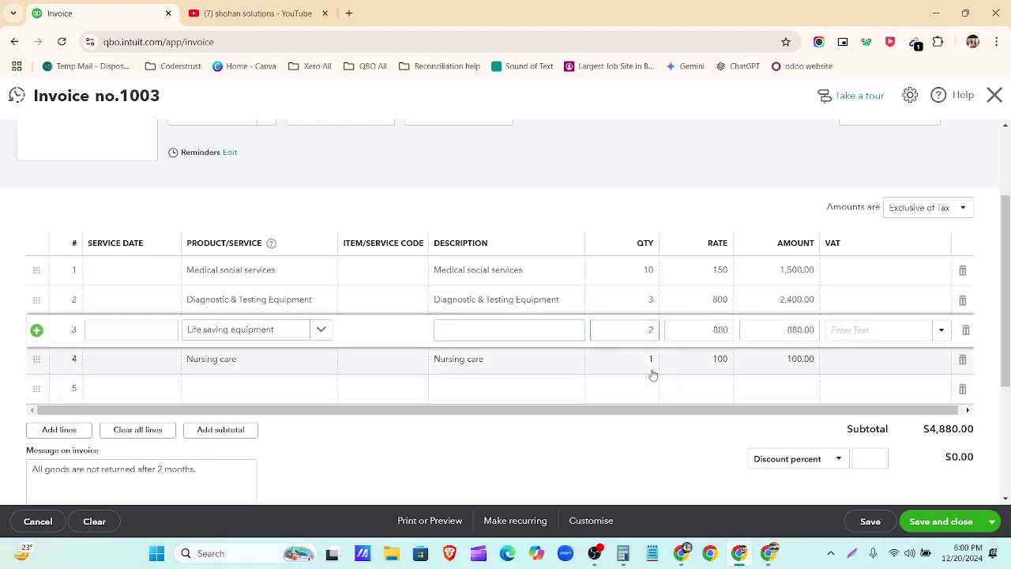
click(650, 359)
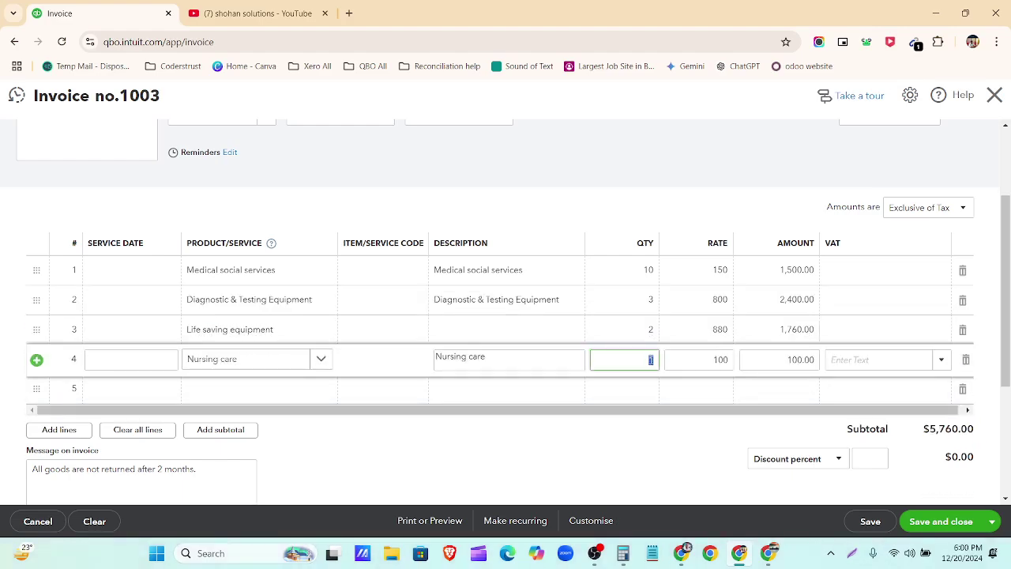
text(5)
click(629, 473)
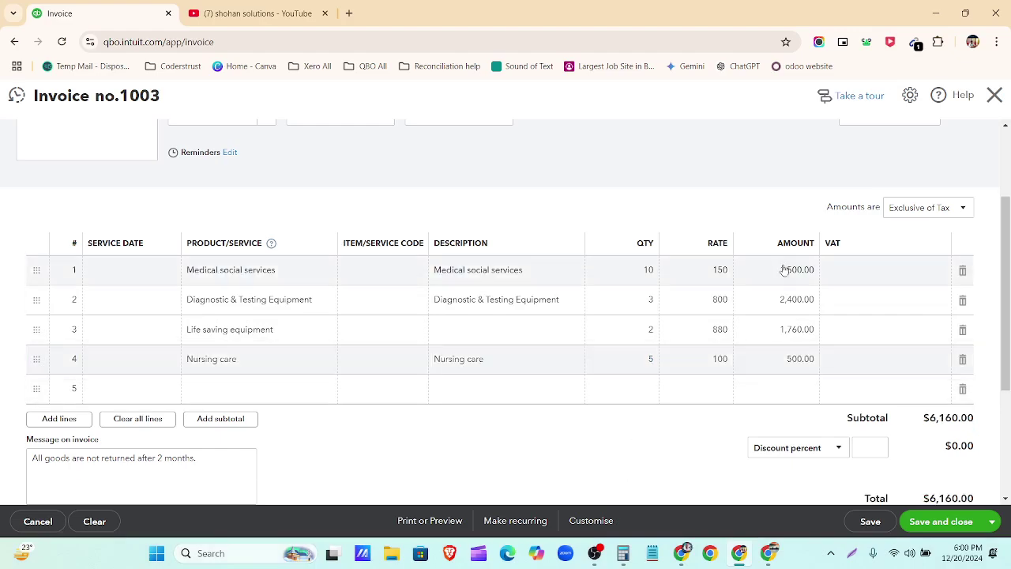
Step: Check the tax rates on the invoice sheet and apply Sales Tax (10%) to the Medical social services line
click(684, 554)
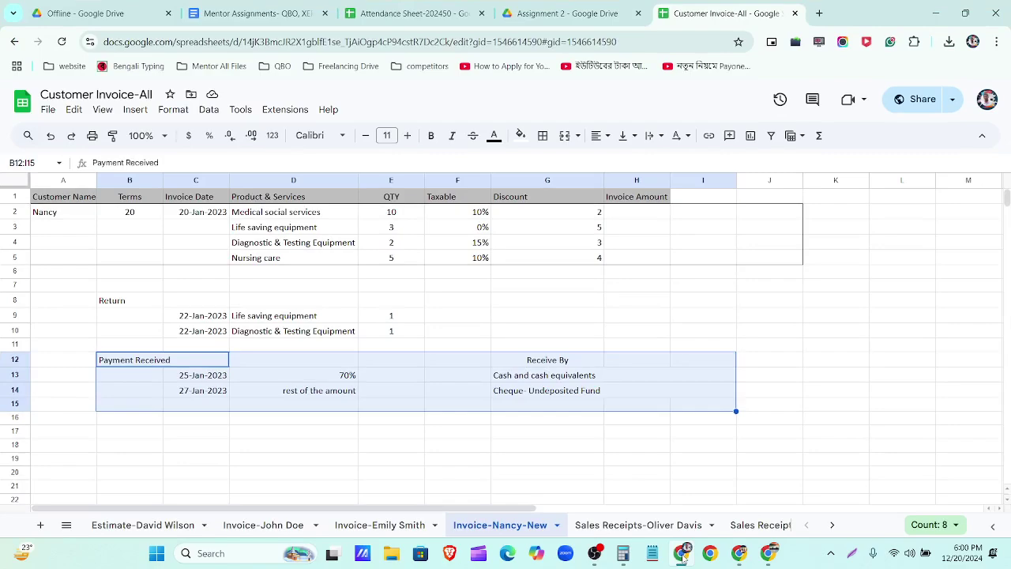
click(682, 554)
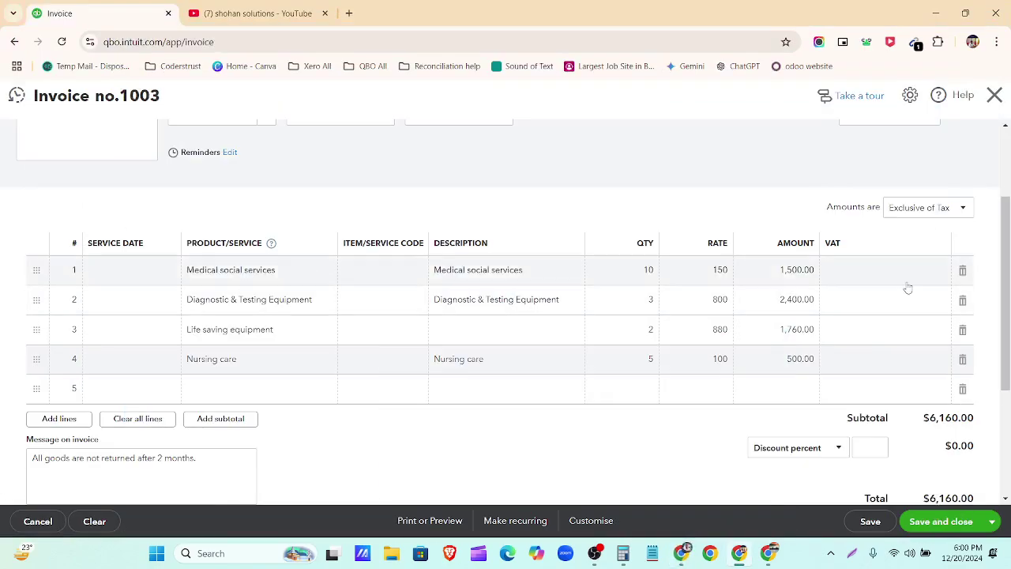
click(917, 273)
click(940, 271)
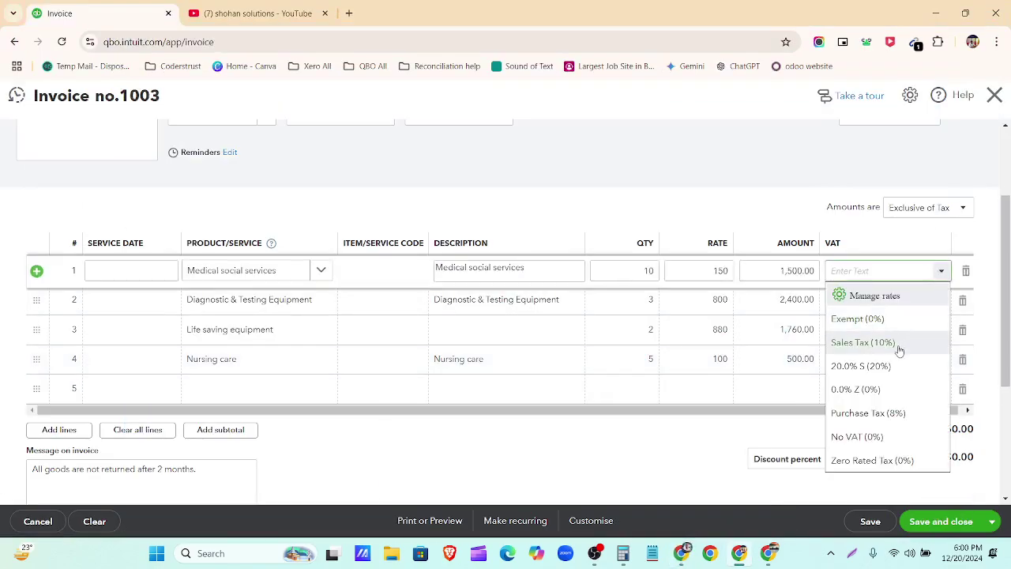
click(896, 344)
Step: Apply Exempt (0%) to the Diagnostic & Testing Equipment line and Sales Tax (10%) to the Nursing care line
click(918, 302)
click(940, 321)
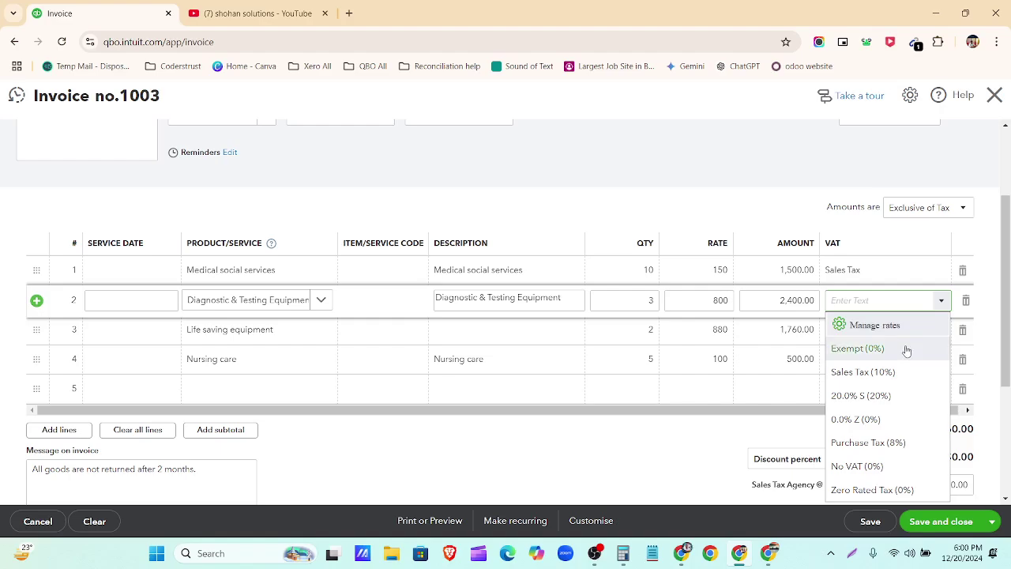
click(905, 348)
click(942, 334)
click(942, 338)
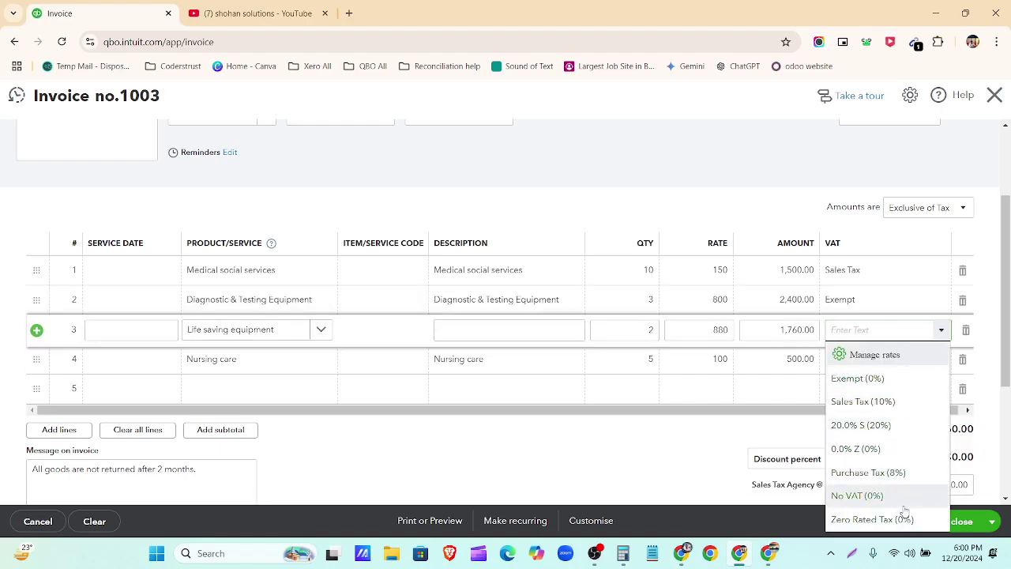
click(751, 450)
click(868, 363)
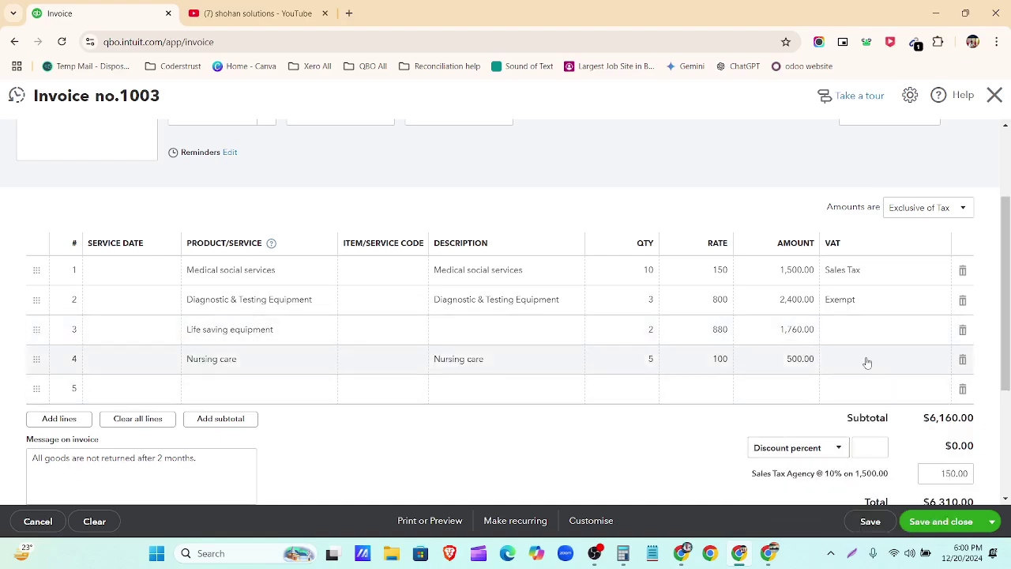
click(933, 364)
click(942, 361)
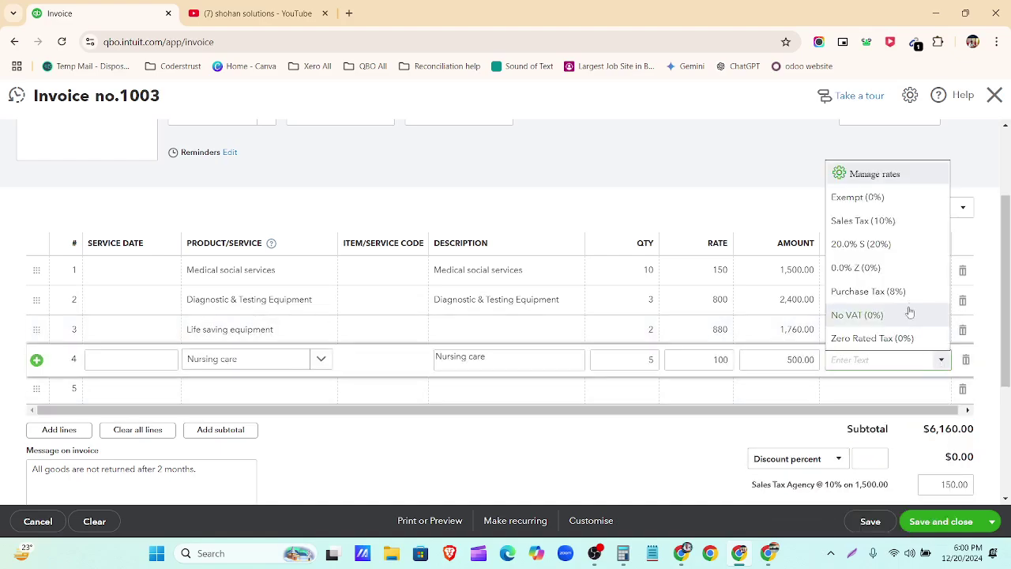
click(890, 223)
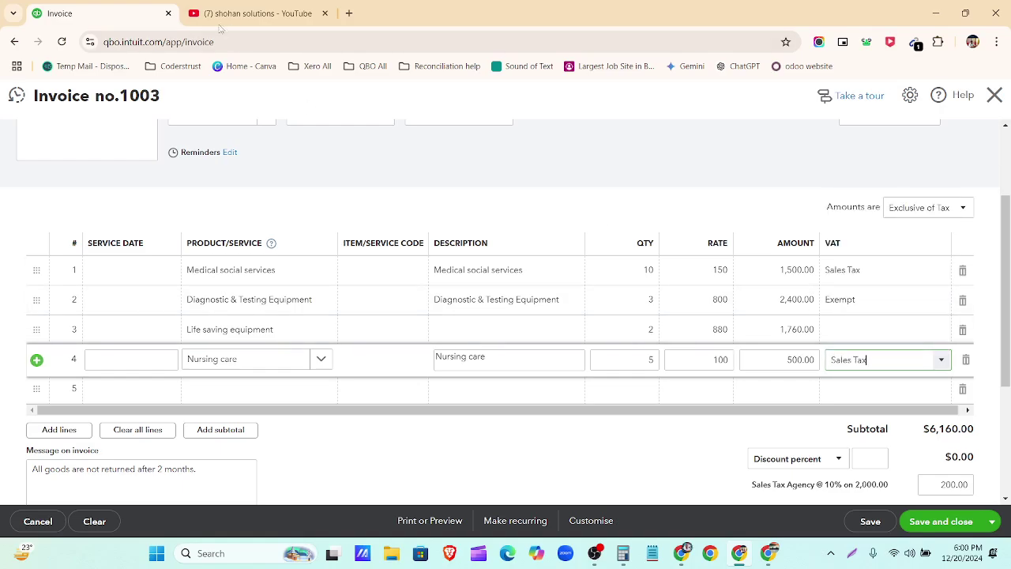
Step: Duplicate the invoice's browser tab, close the blank invoice in the copy and go to the Taxes page
right_click(121, 8)
click(161, 130)
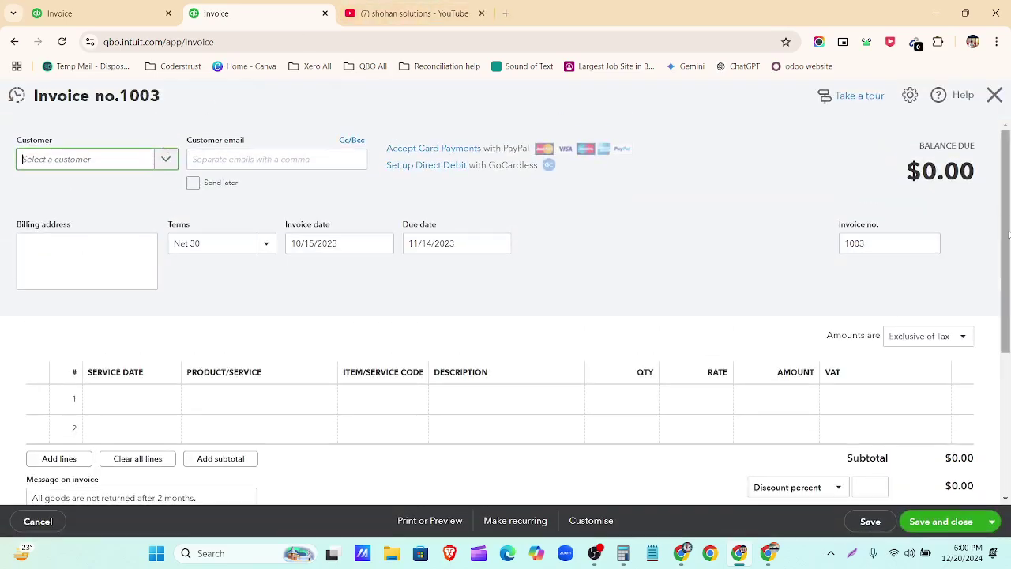
click(994, 96)
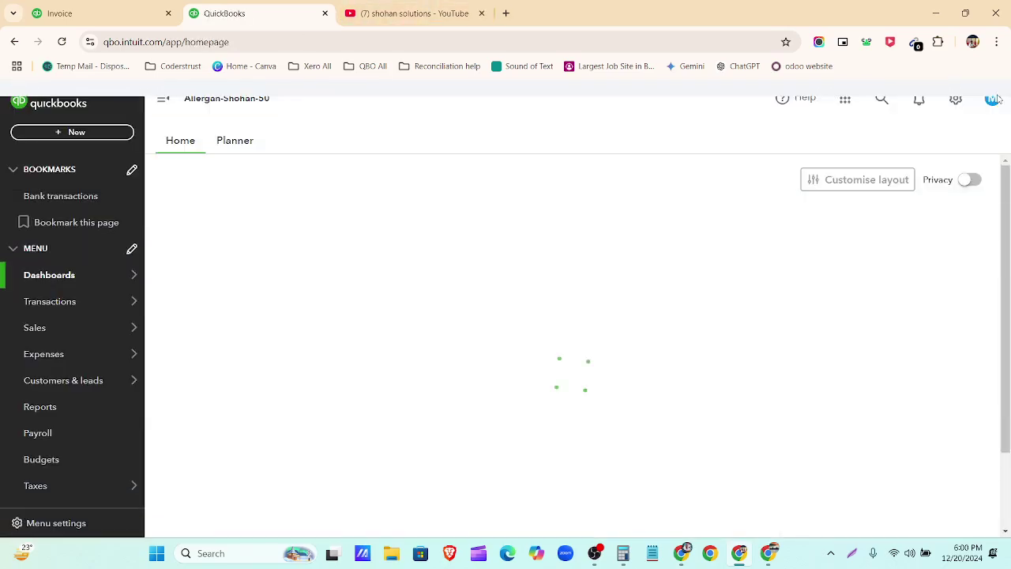
mouse_move(67, 496)
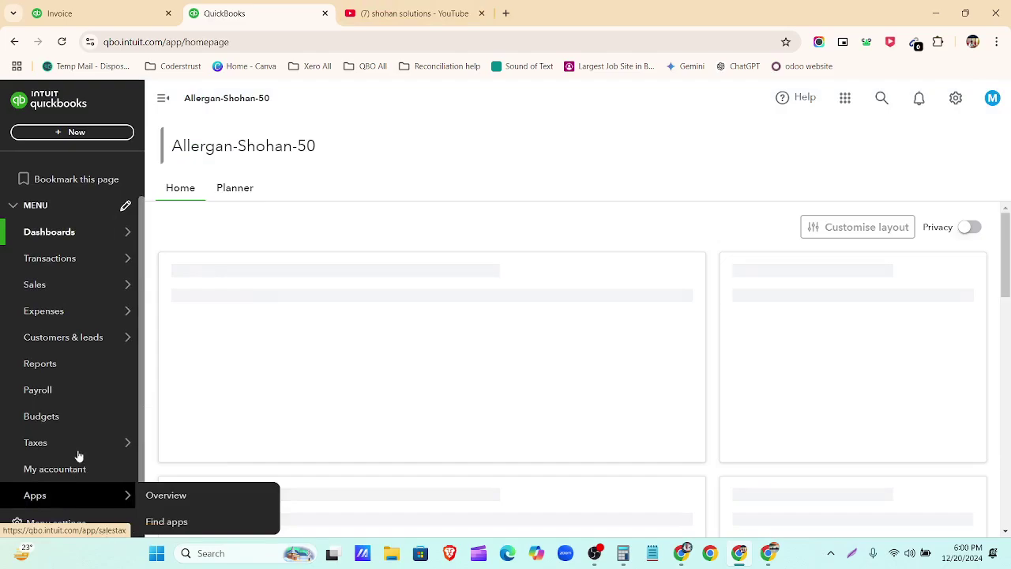
click(79, 455)
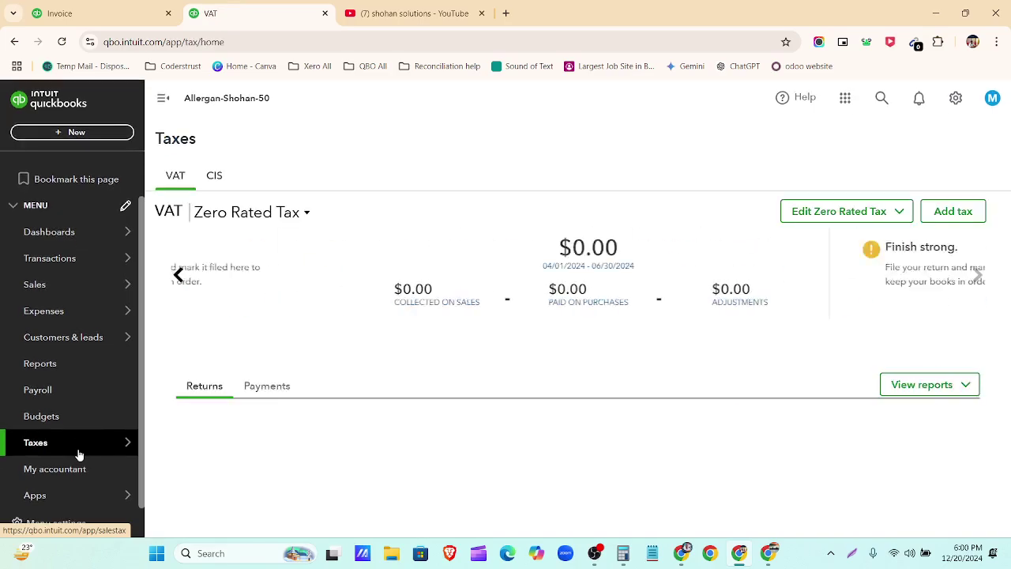
Step: Start adding a custom tax and name it New tax
click(938, 213)
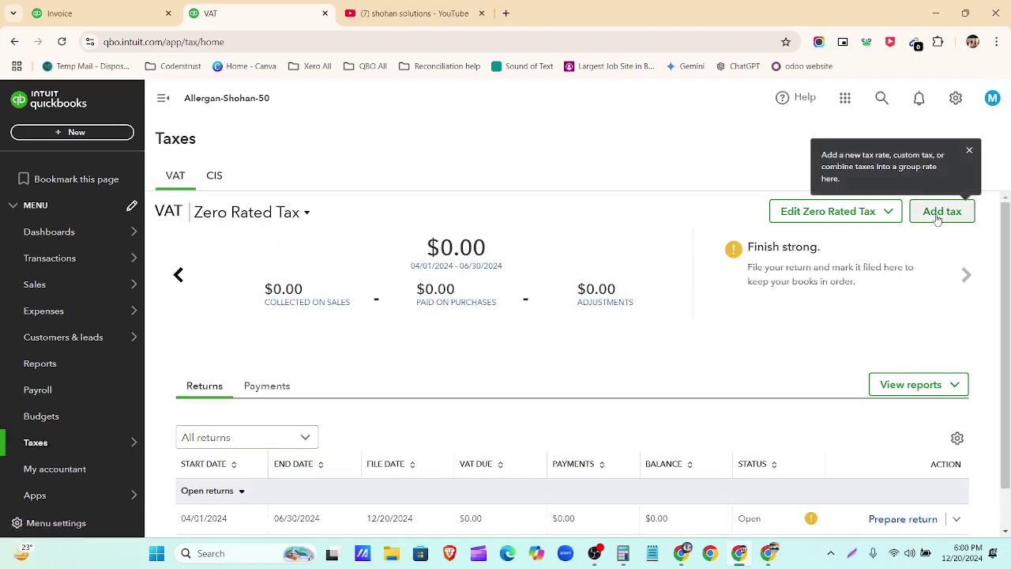
scroll(754, 277, down, 1)
scroll(760, 340, up, 1)
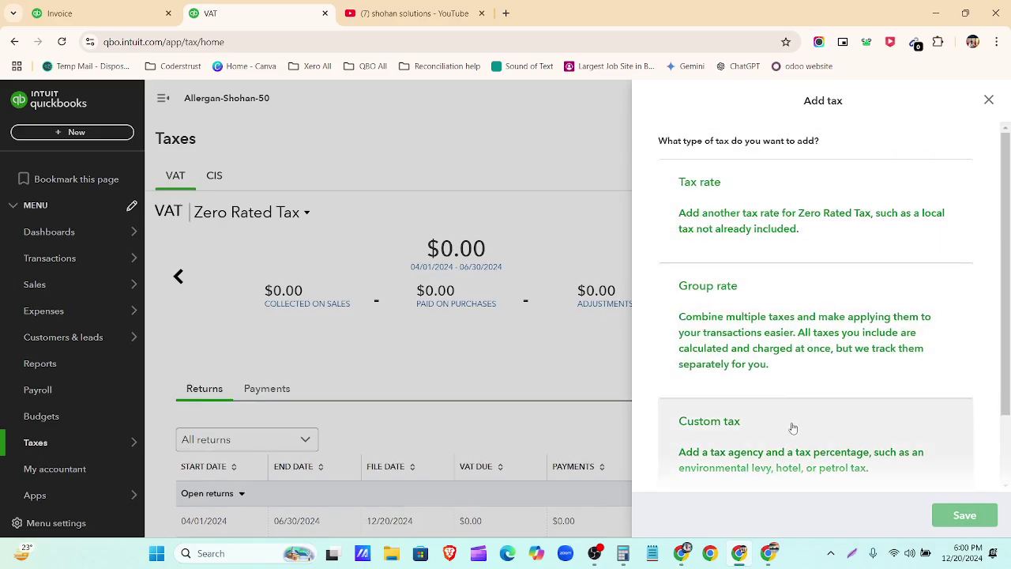
scroll(786, 419, down, 1)
click(775, 389)
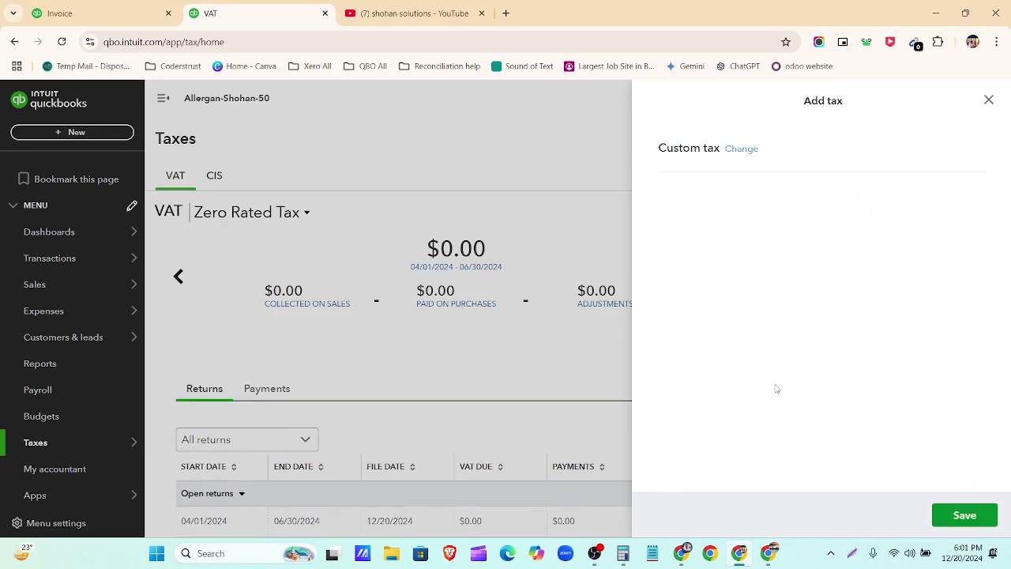
click(717, 268)
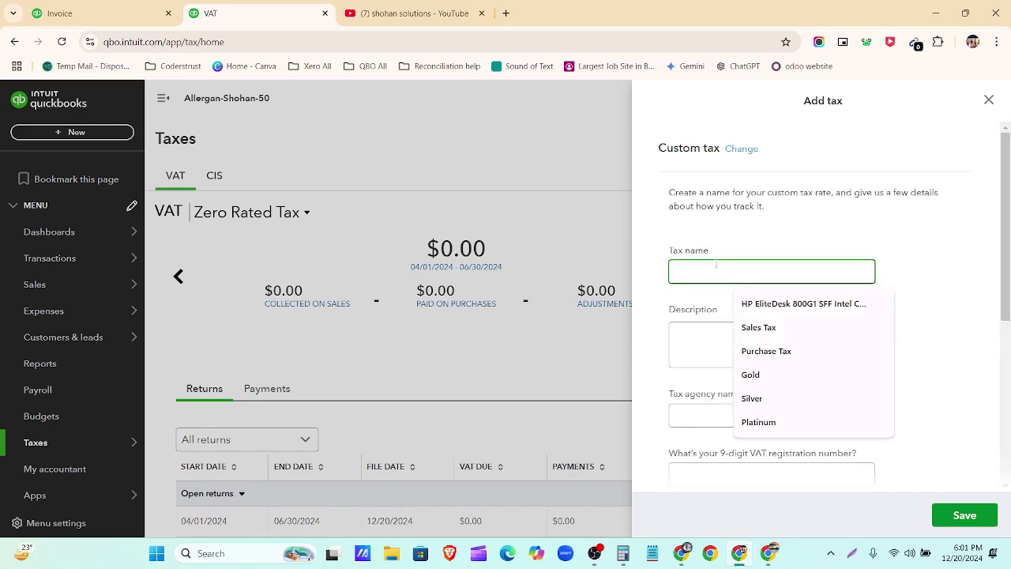
text(m)
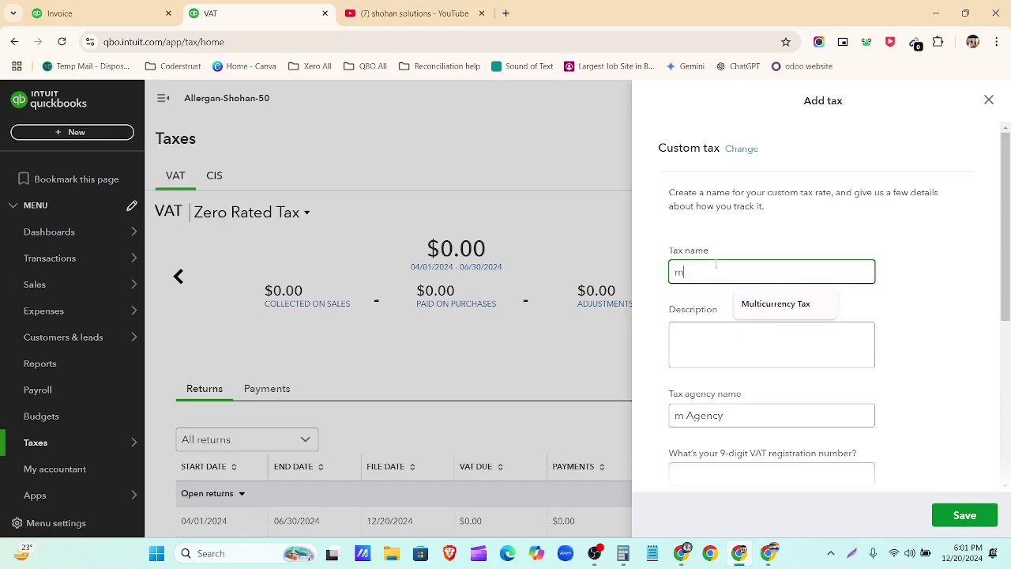
key(BackSpace)
text(N)
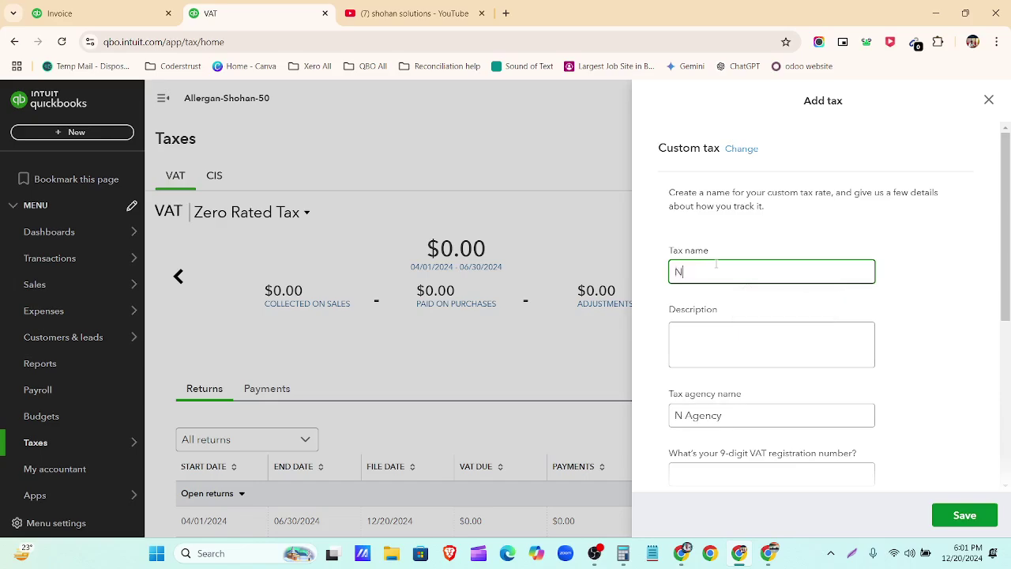
text(ew tax)
scroll(756, 297, down, 2)
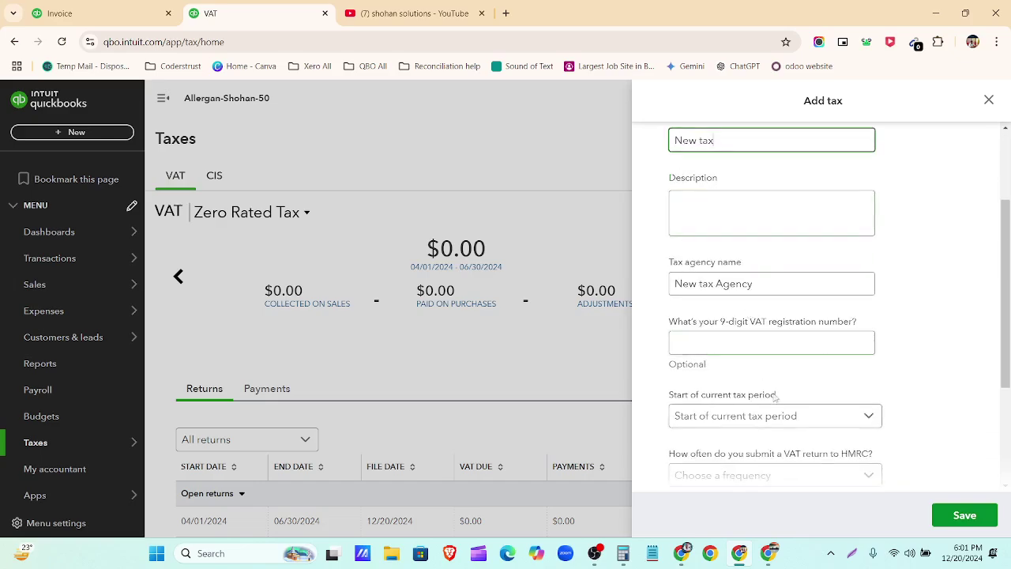
Step: Set the custom tax's period start to April, its VAT return frequency to Quarterly and its reporting method to Cash
click(837, 423)
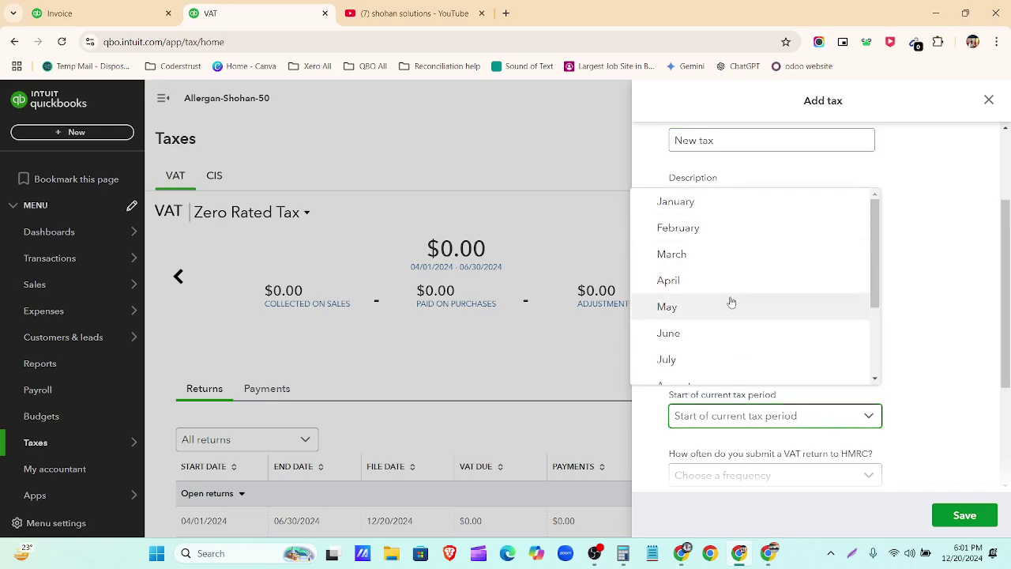
scroll(724, 345, down, 2)
scroll(703, 316, up, 2)
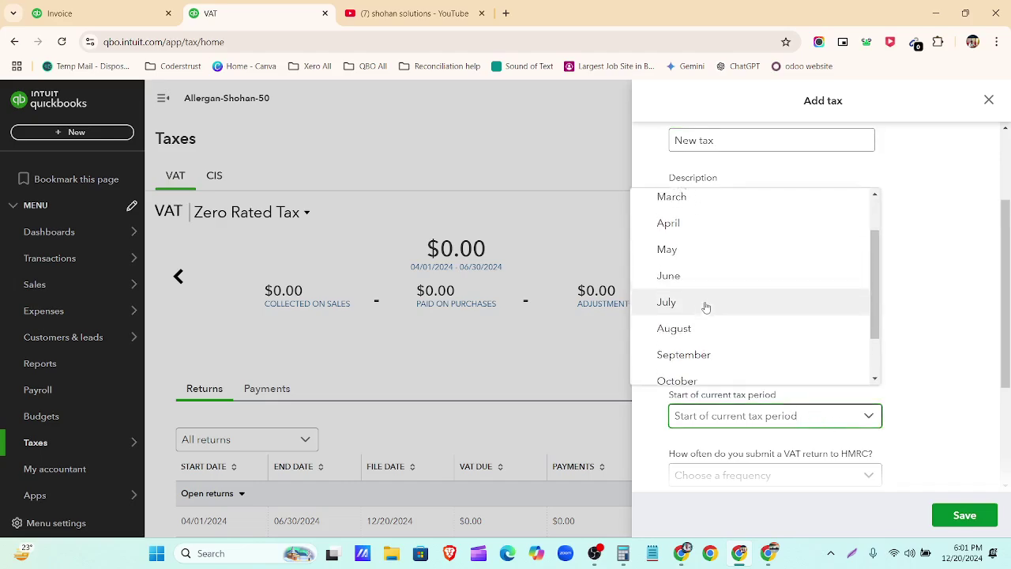
click(706, 283)
scroll(759, 316, down, 2)
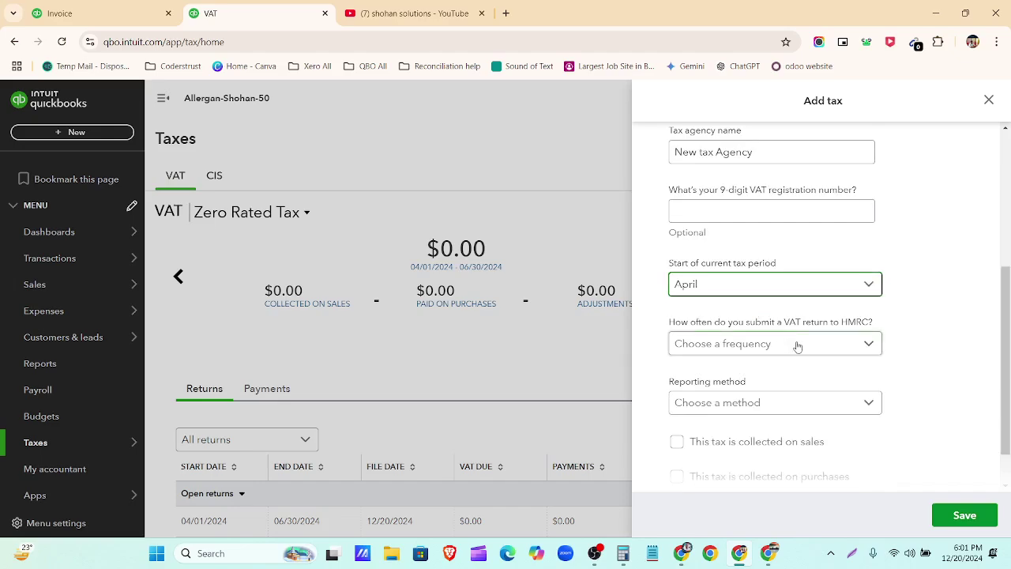
click(797, 345)
click(758, 399)
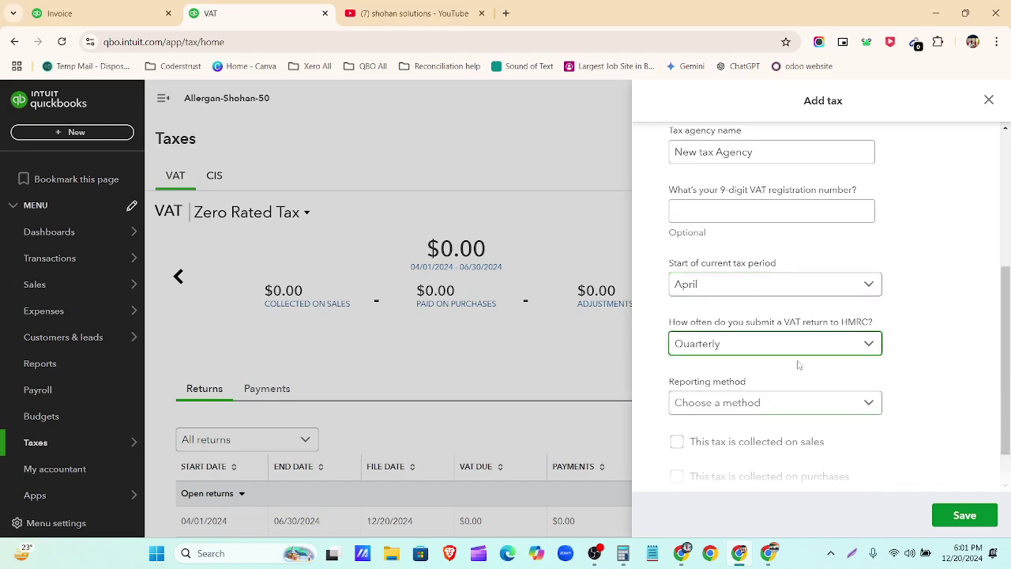
scroll(799, 359, down, 1)
click(802, 353)
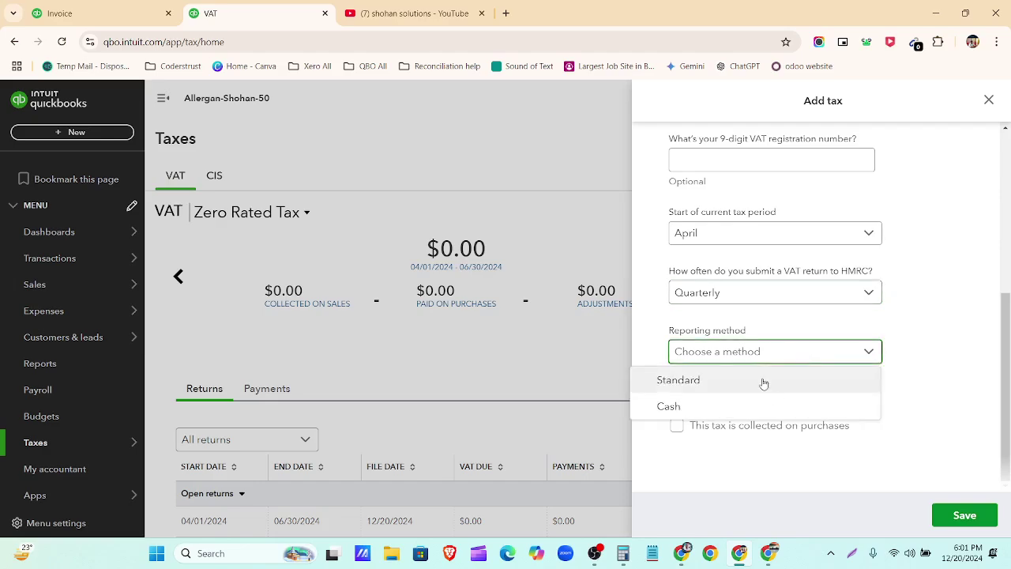
click(761, 406)
Step: Mark the custom tax as collected on sales with a sales rate of 15%
click(693, 391)
click(697, 433)
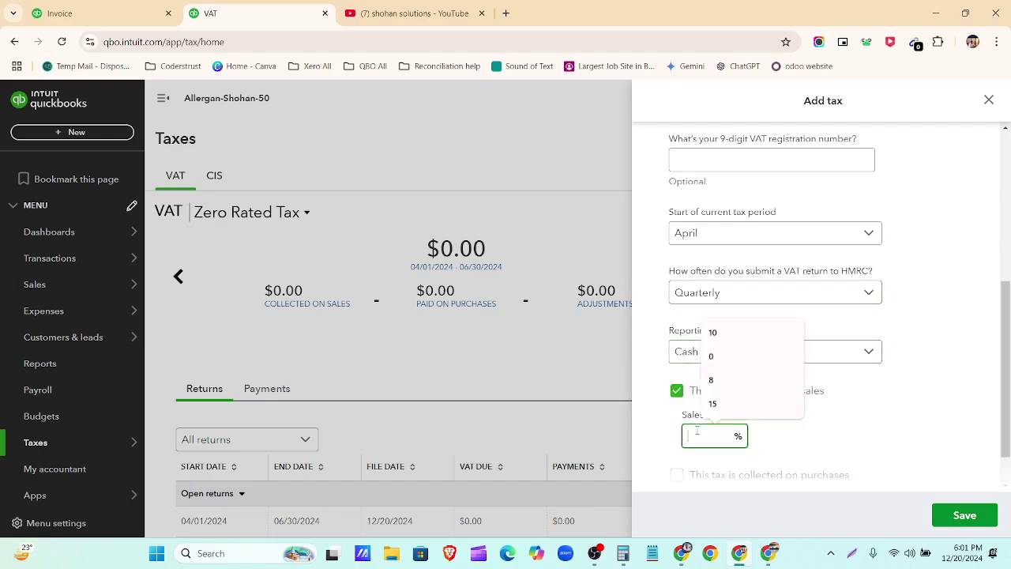
text(15)
Step: Mark the tax as collected on purchases at 15% with reclaimable purchase tax, and save the custom tax
scroll(695, 426, down, 1)
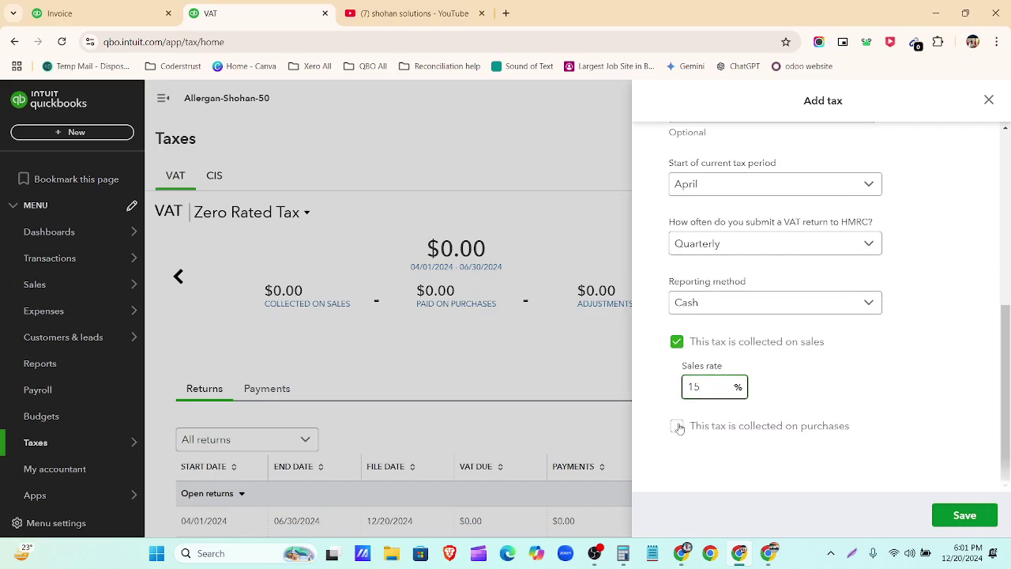
click(678, 426)
scroll(694, 447, down, 1)
click(699, 406)
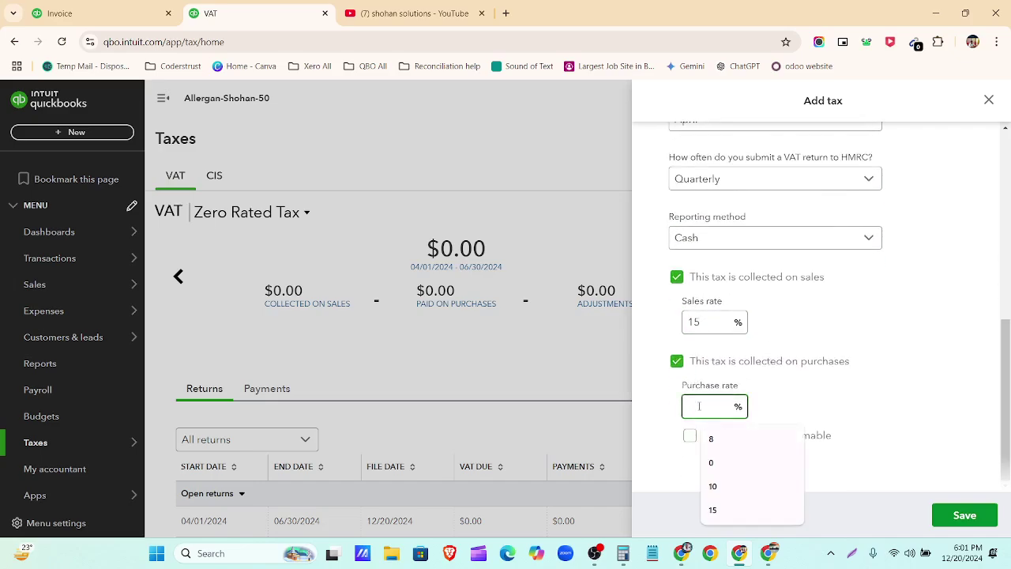
text(15)
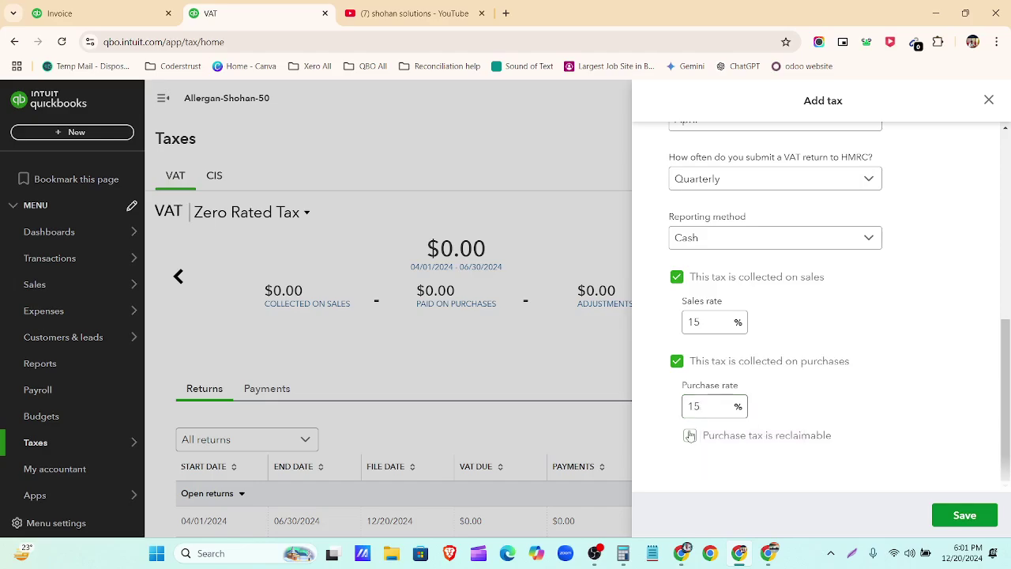
click(689, 435)
click(968, 515)
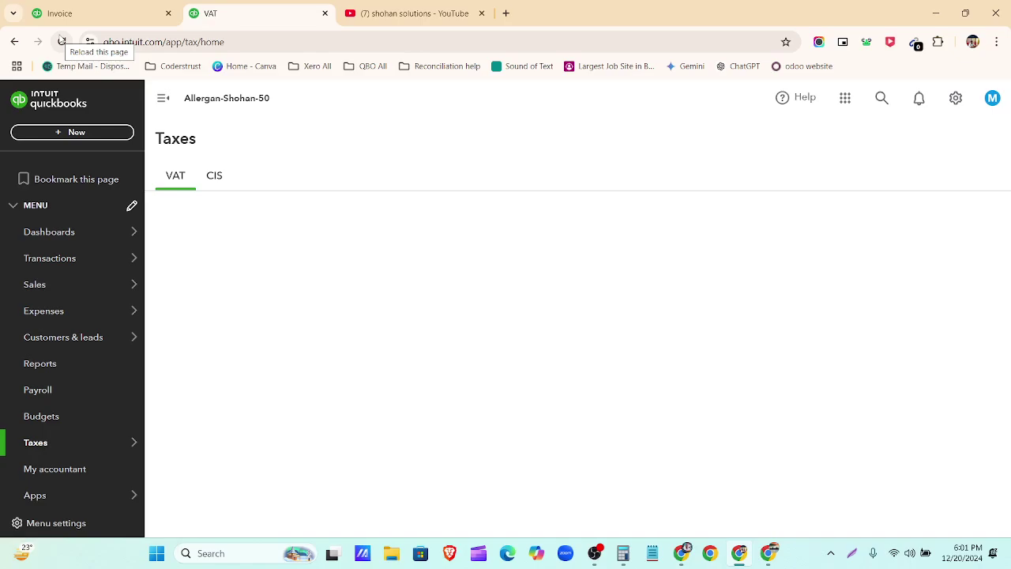
Step: Reload the Taxes page and check which VAT rates the invoice offers for the Life saving equipment line
click(62, 41)
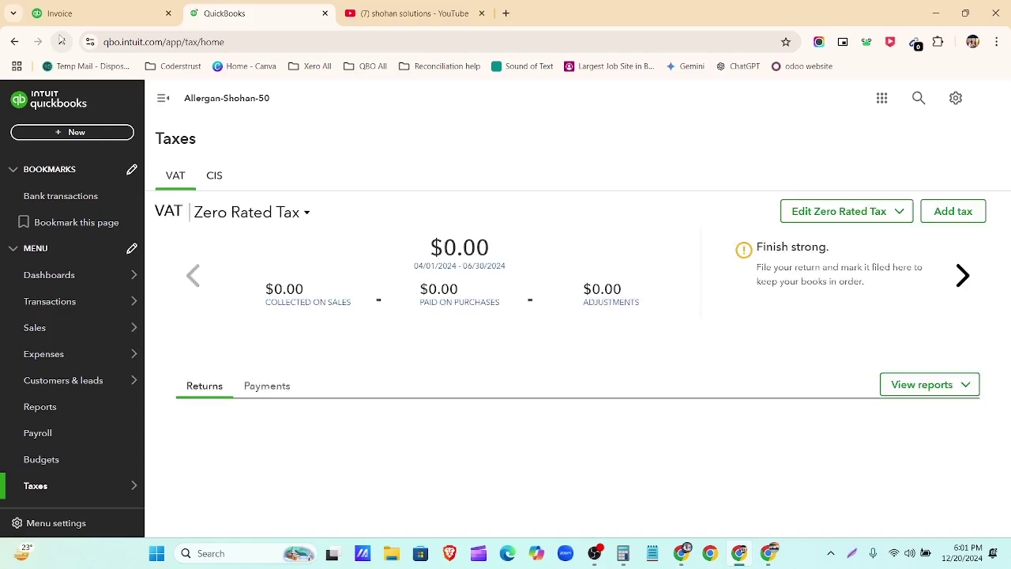
click(62, 41)
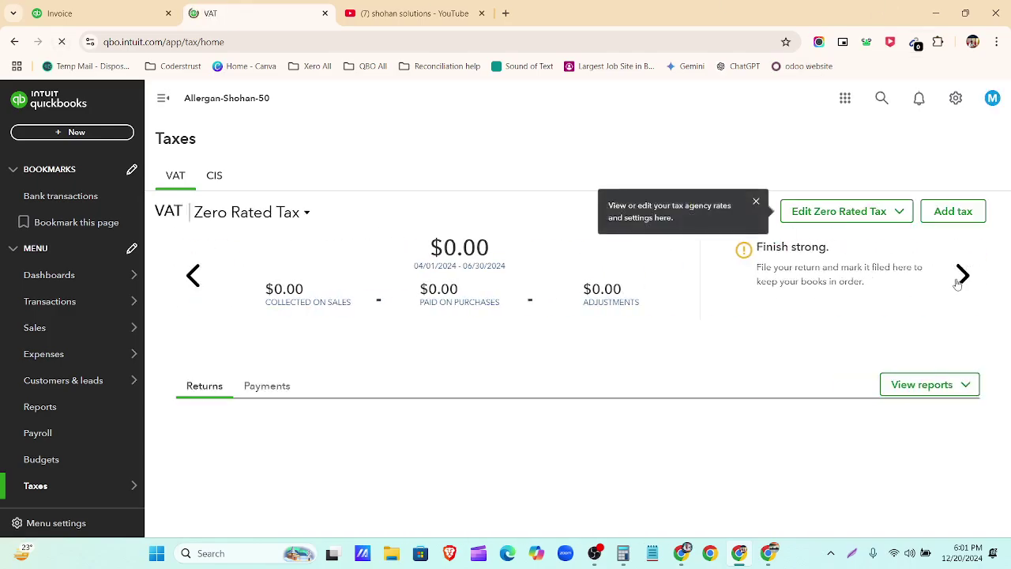
click(60, 13)
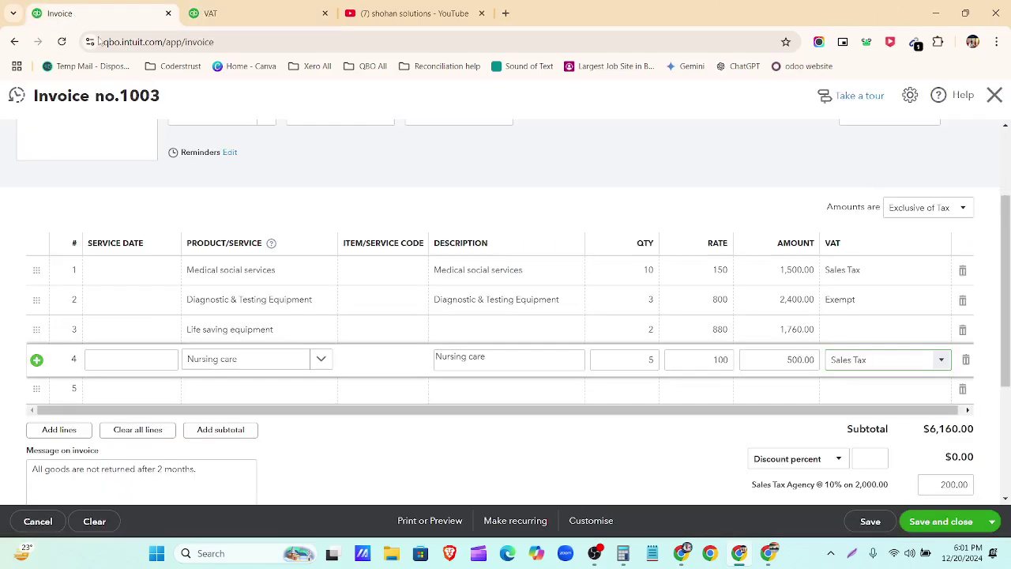
click(935, 336)
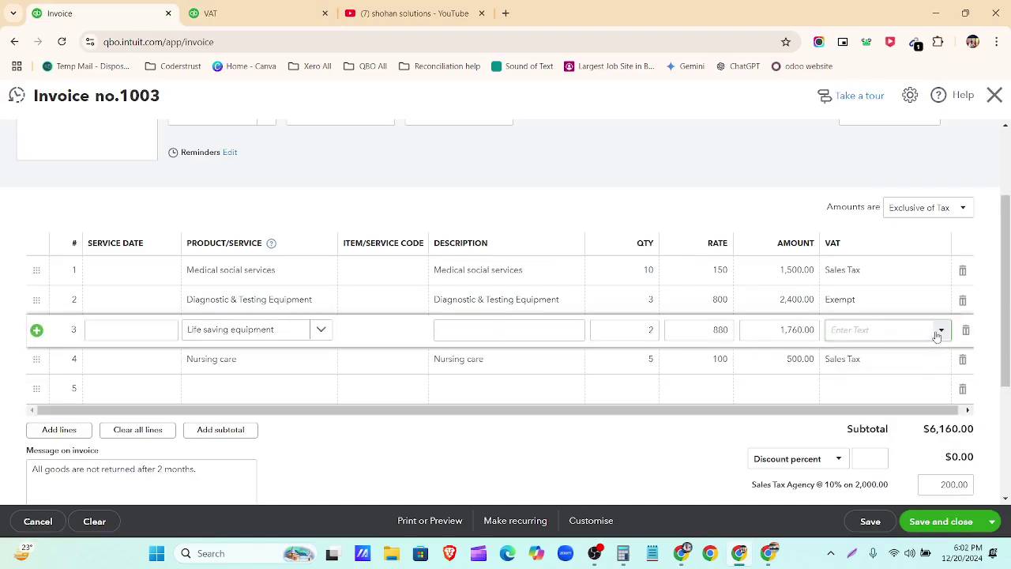
click(938, 330)
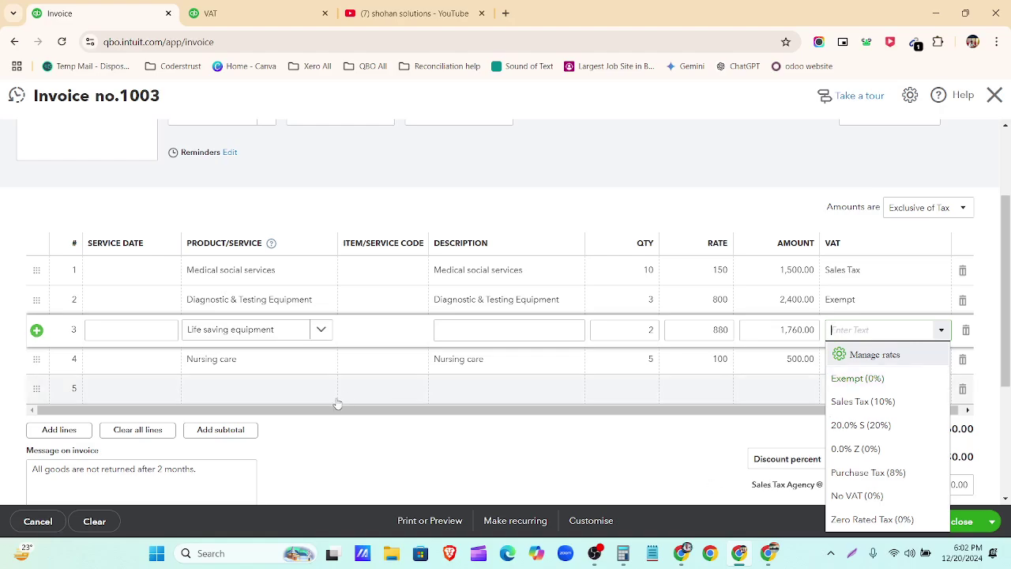
scroll(338, 348, up, 2)
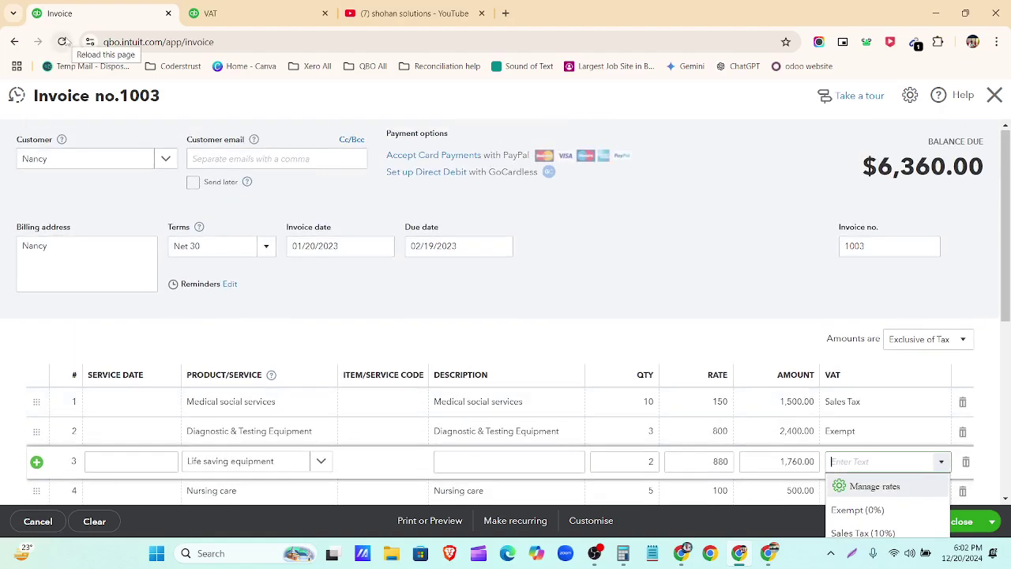
scroll(166, 242, down, 1)
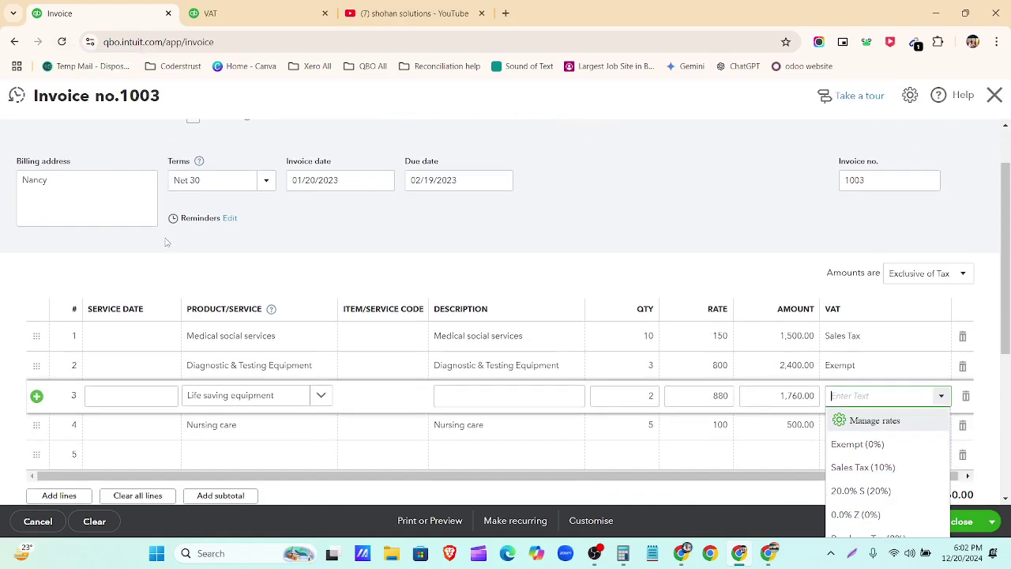
Step: Reload the invoice form and add Medical social services as the first line item
click(60, 41)
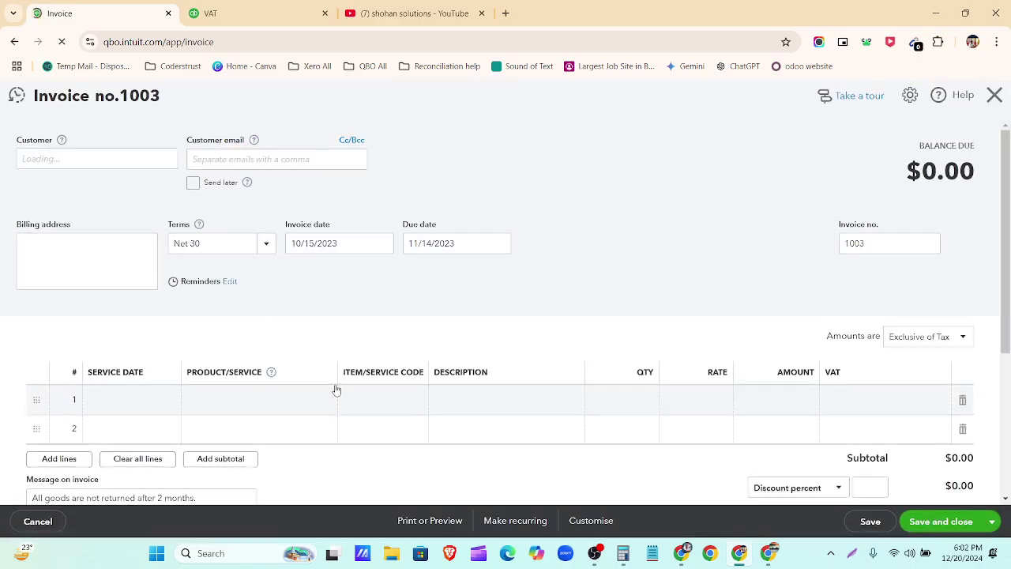
scroll(335, 387, down, 1)
click(302, 345)
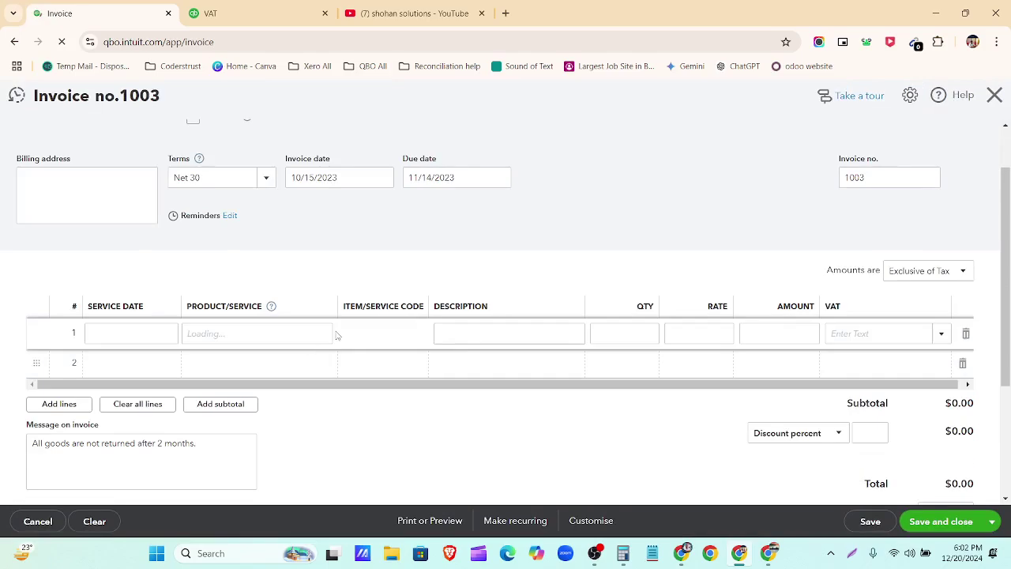
click(318, 335)
scroll(293, 417, down, 2)
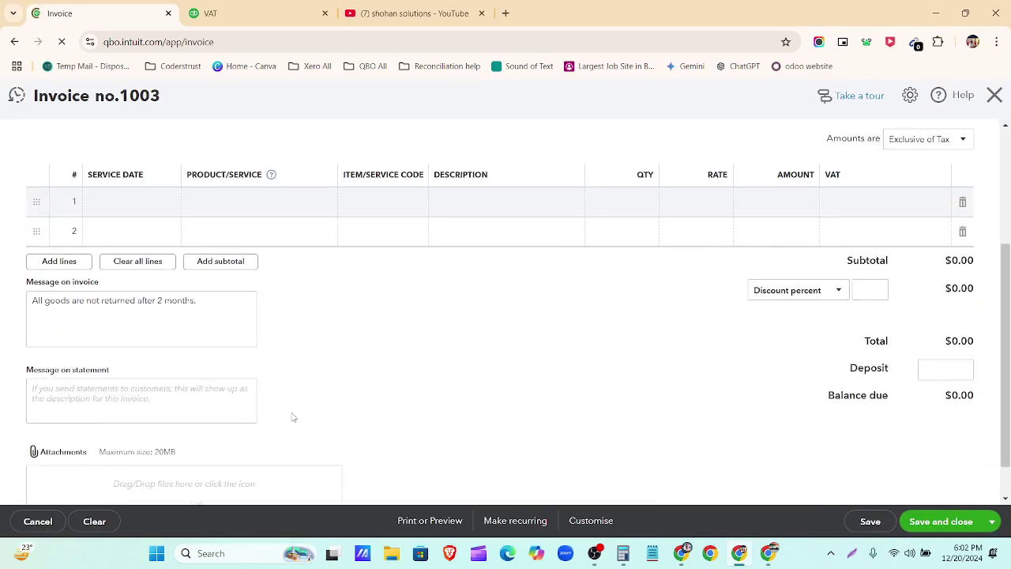
scroll(325, 324, up, 3)
scroll(325, 341, down, 1)
click(320, 333)
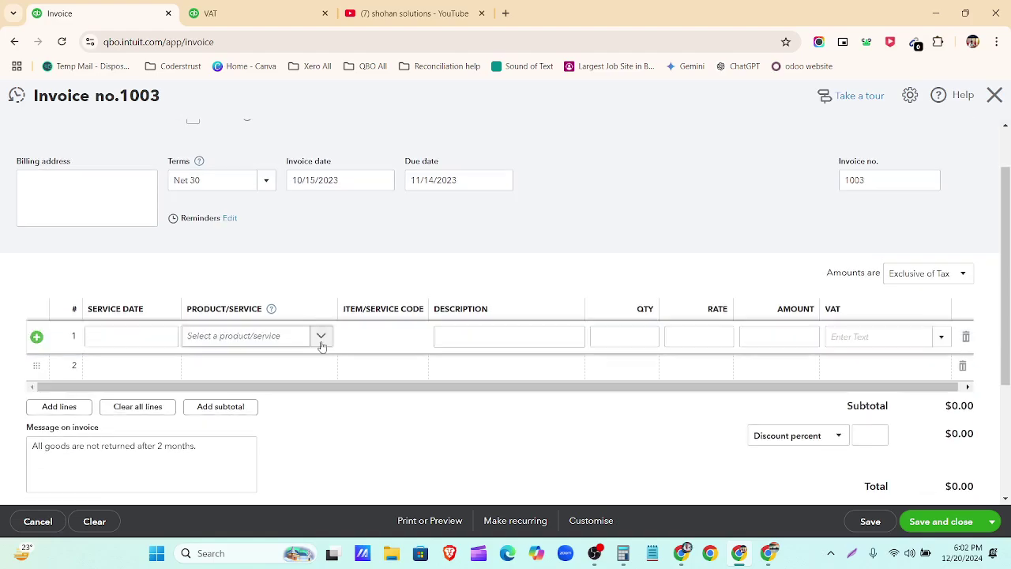
click(322, 344)
scroll(305, 218, down, 5)
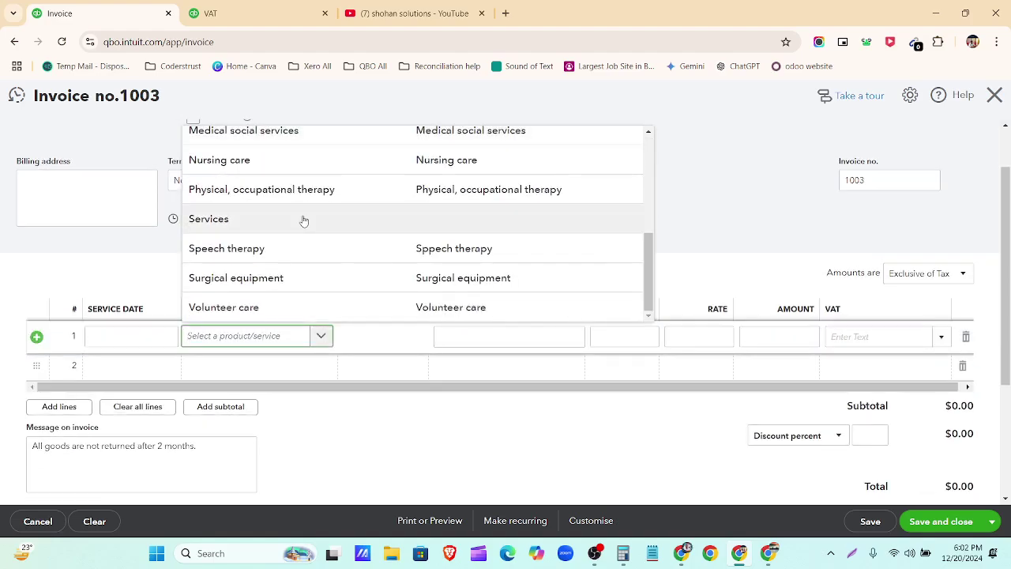
scroll(298, 237, up, 3)
click(296, 262)
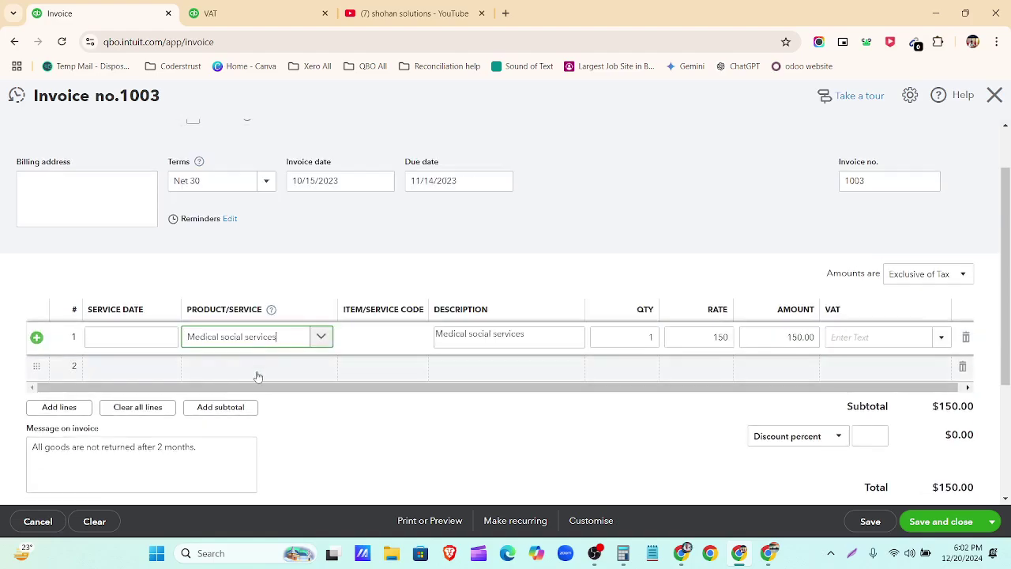
Step: Add Diagnostic & Testing Equipment on the second invoice line and Life saving equipment on the third
click(258, 375)
click(321, 368)
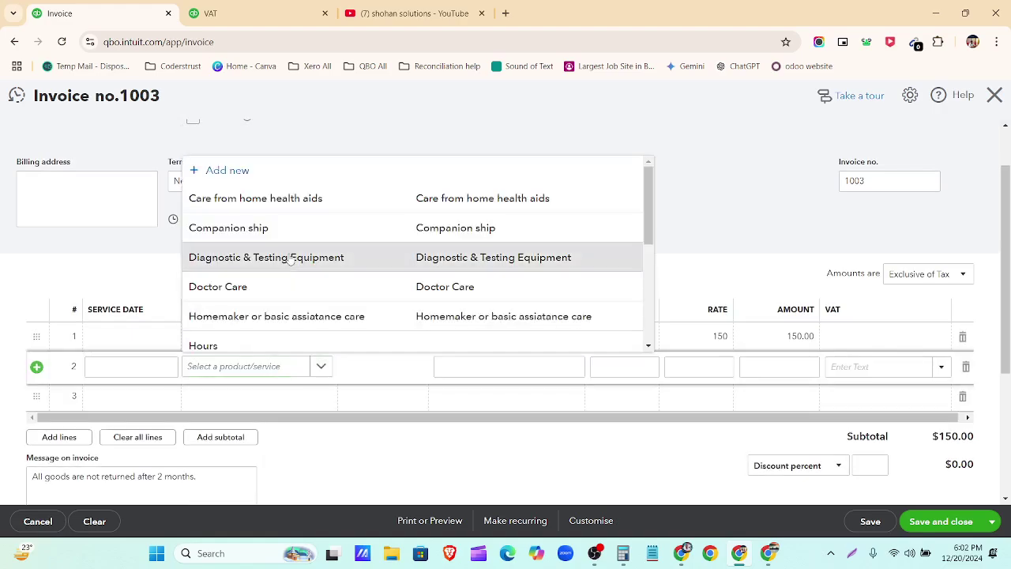
click(290, 261)
click(251, 395)
click(319, 395)
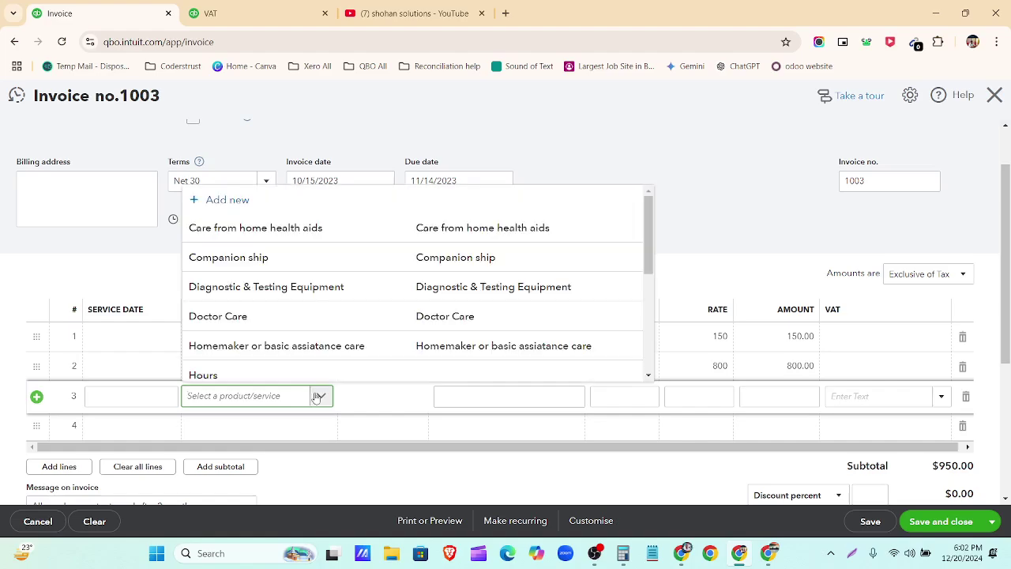
scroll(305, 266, down, 5)
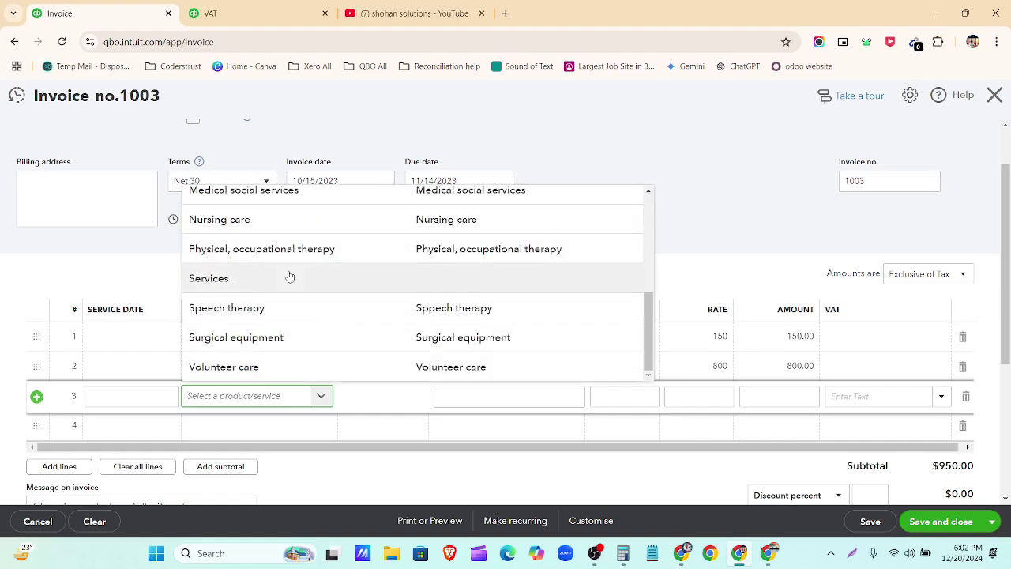
scroll(288, 275, up, 2)
click(286, 289)
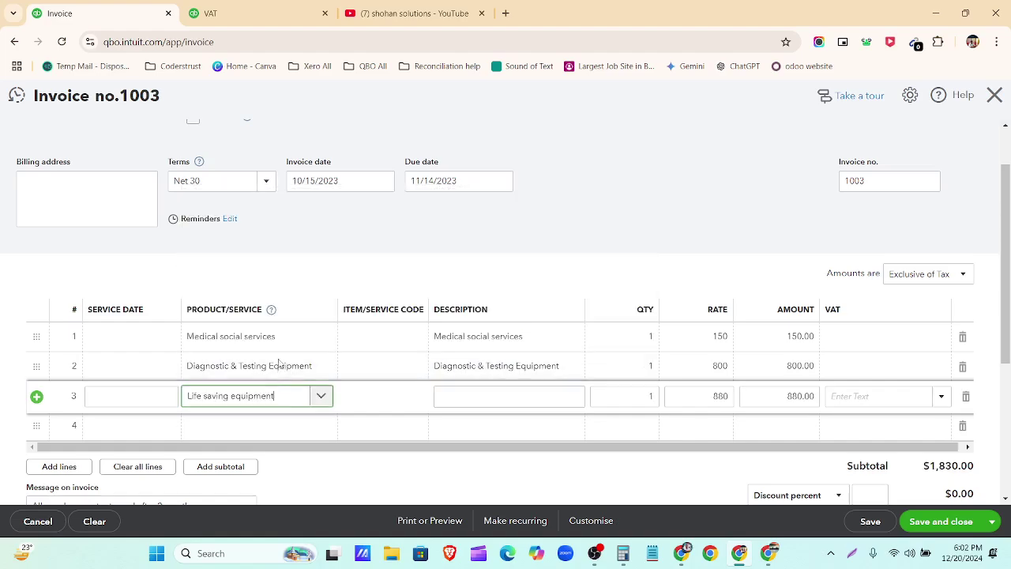
Step: Add Nursing care as the fourth invoice line item
click(288, 431)
click(320, 425)
scroll(308, 324, down, 2)
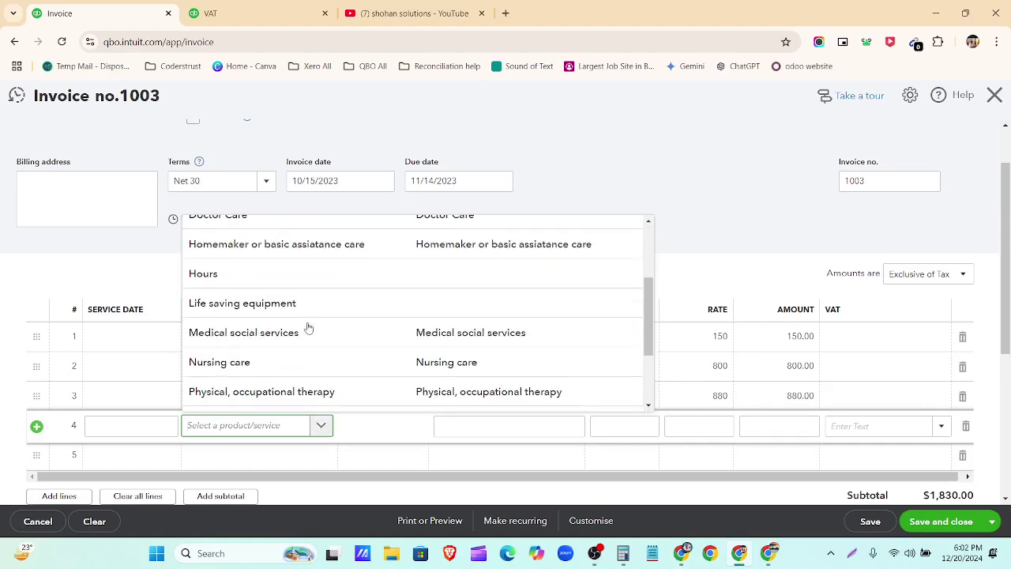
scroll(308, 328, down, 1)
click(298, 299)
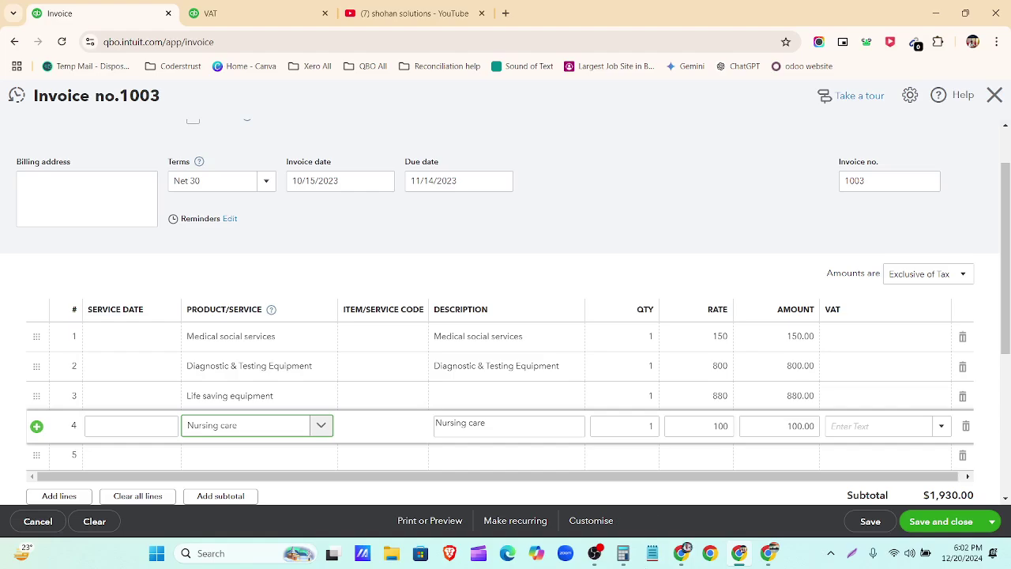
Step: Set the quantities to 10 for Medical social services, 3 for Diagnostic & Testing Equipment, 2 for Life saving equipment and 5 for Nursing care
click(681, 558)
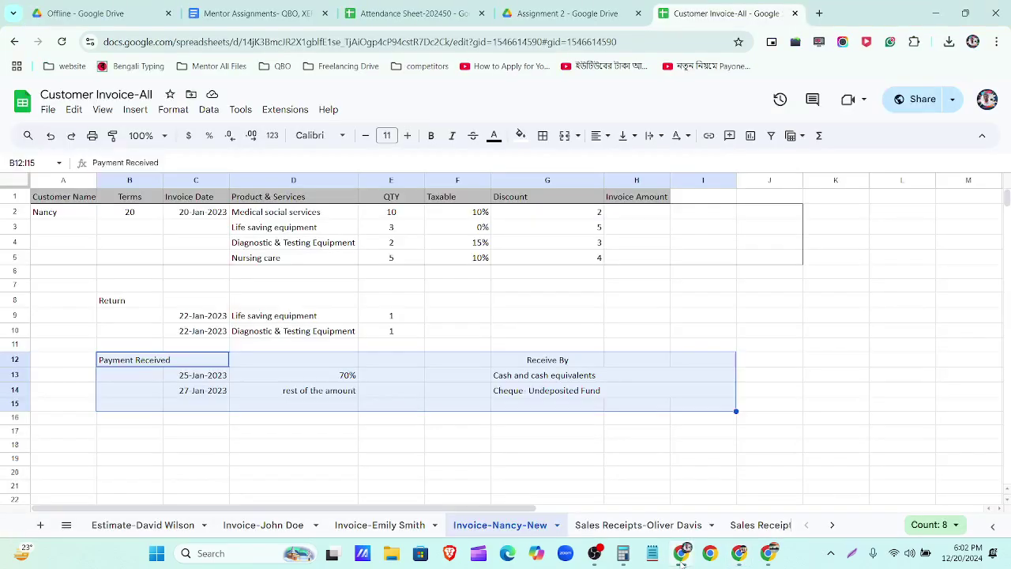
click(682, 558)
click(647, 336)
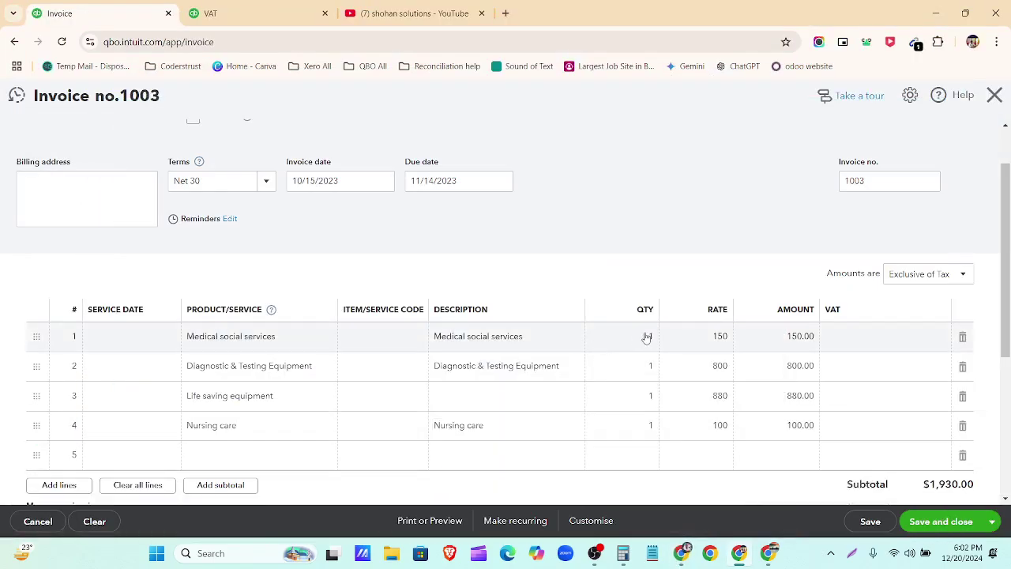
text(10)
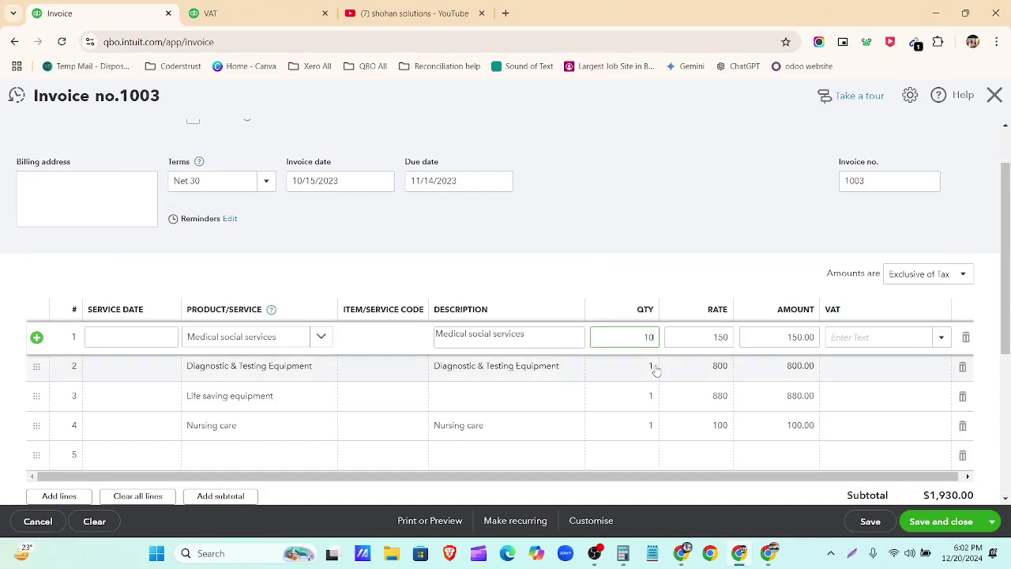
click(651, 366)
text(3)
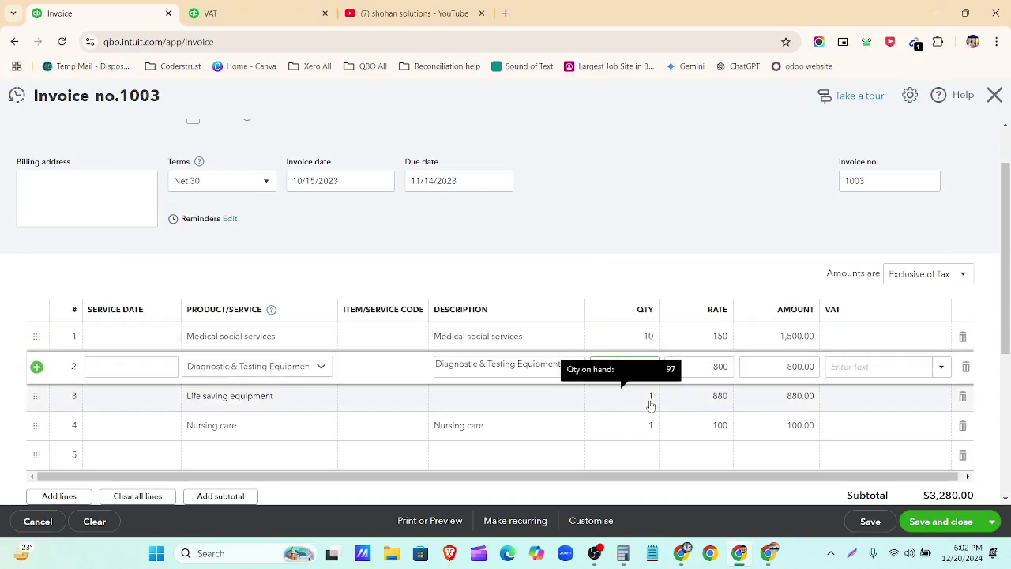
click(649, 403)
text(2)
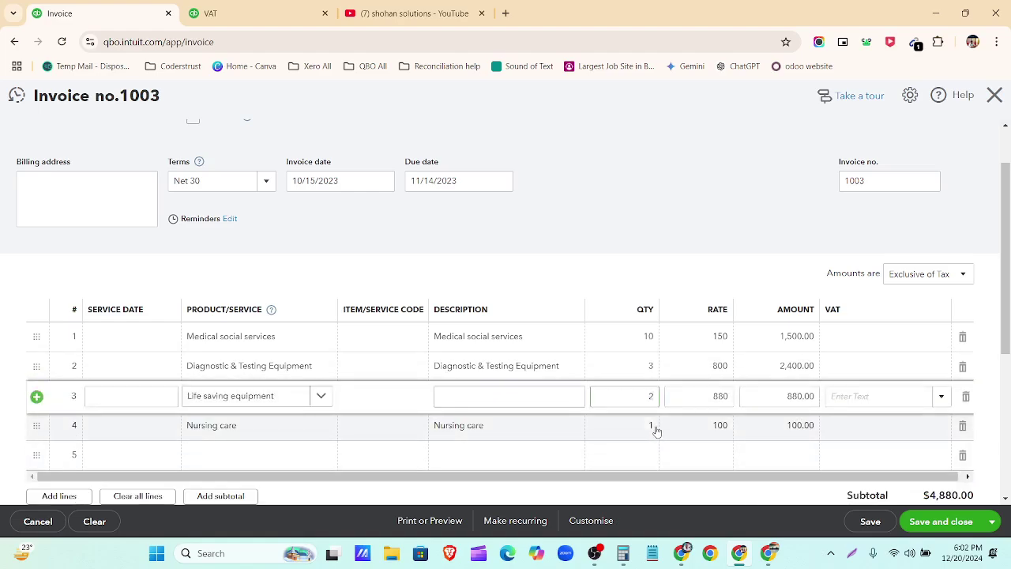
click(649, 427)
text(5)
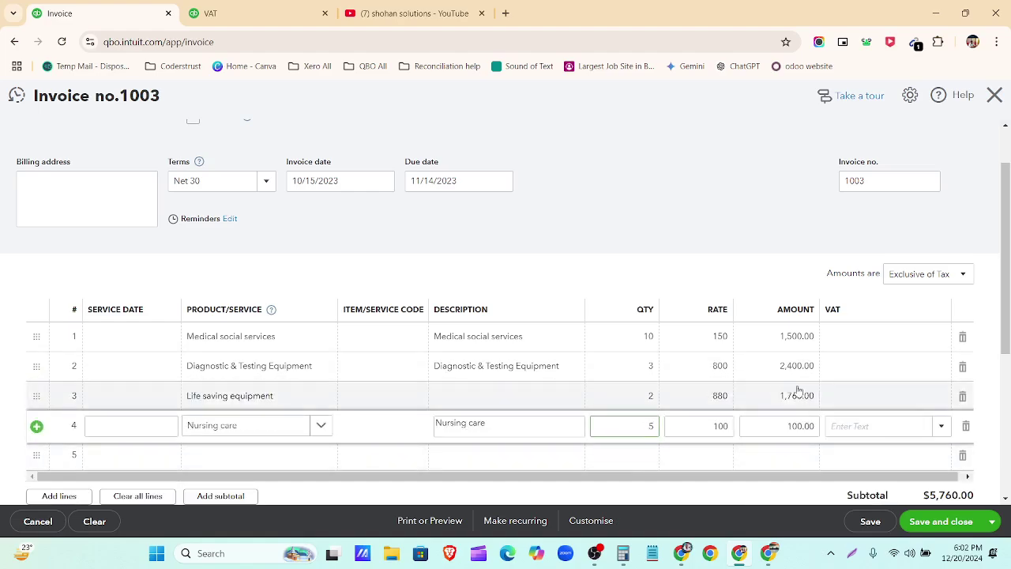
Step: Apply Sales Tax (10%) to Medical social services and, after checking the spreadsheet, Exempt (0%) to Diagnostic & Testing Equipment
click(901, 338)
click(941, 339)
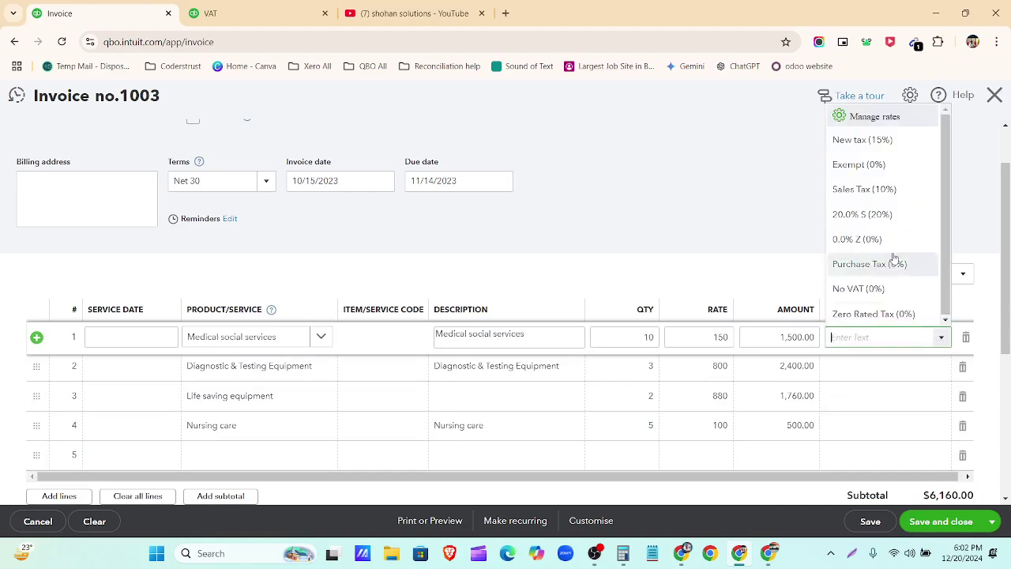
click(864, 190)
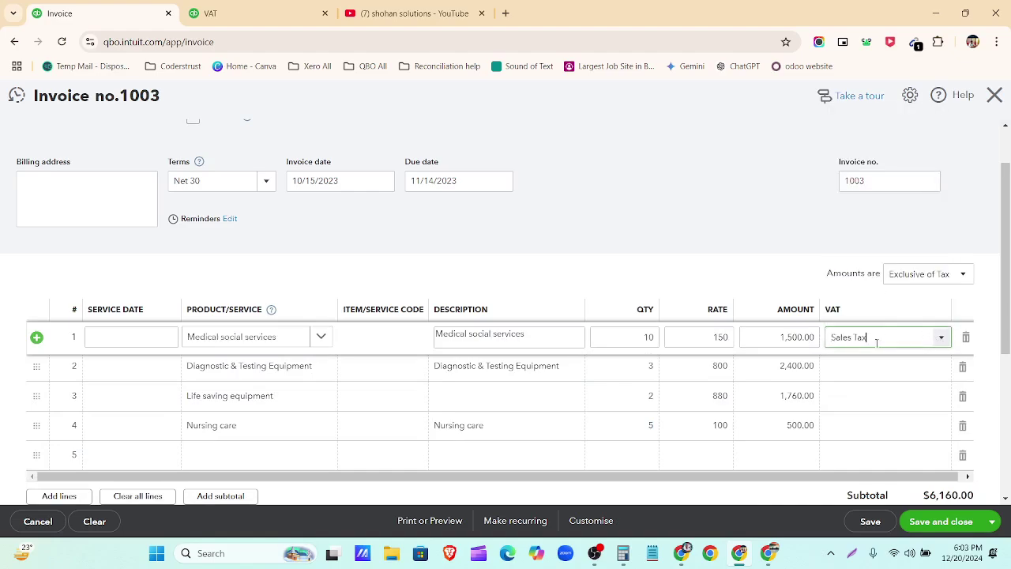
click(885, 366)
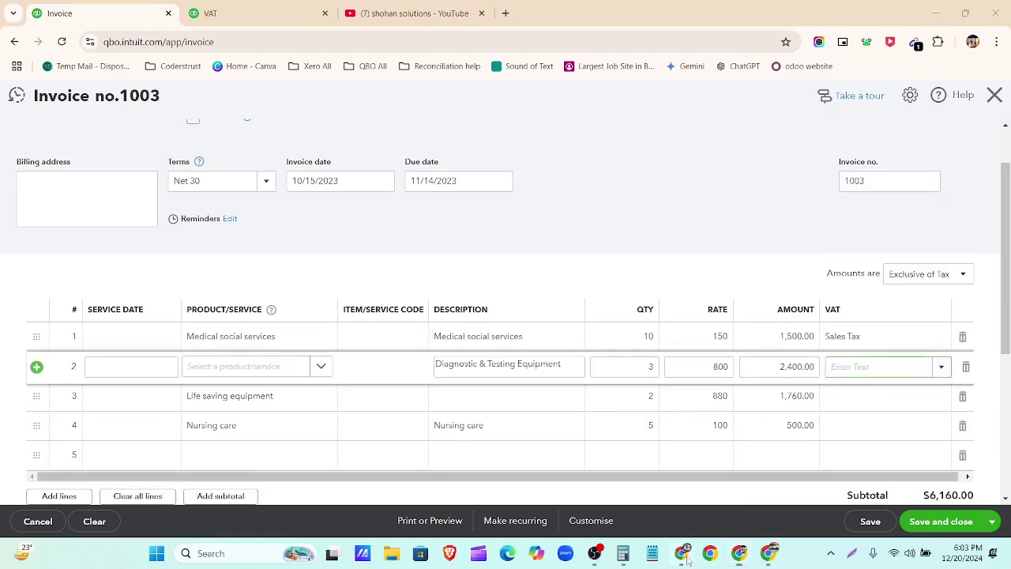
click(682, 554)
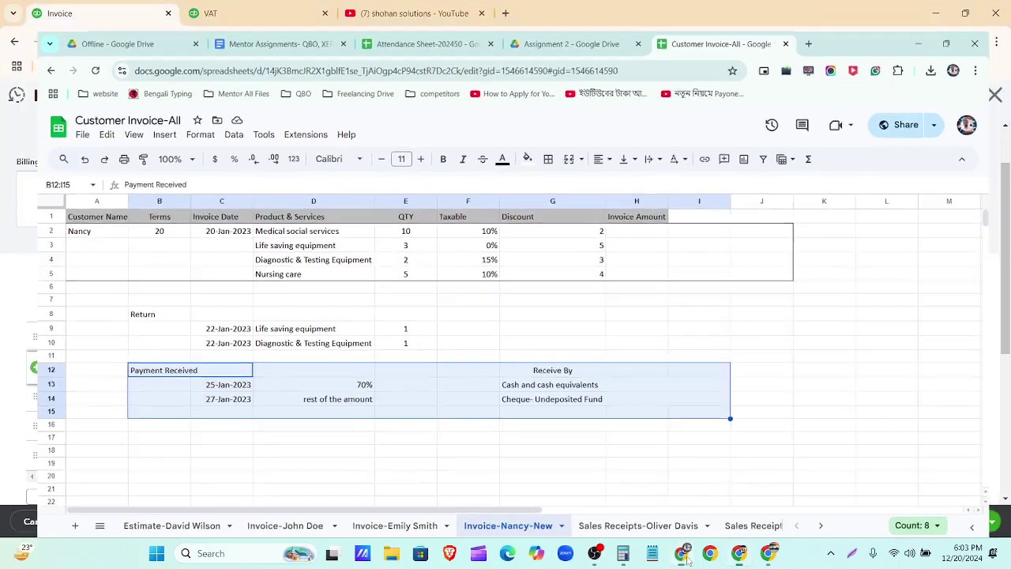
click(682, 555)
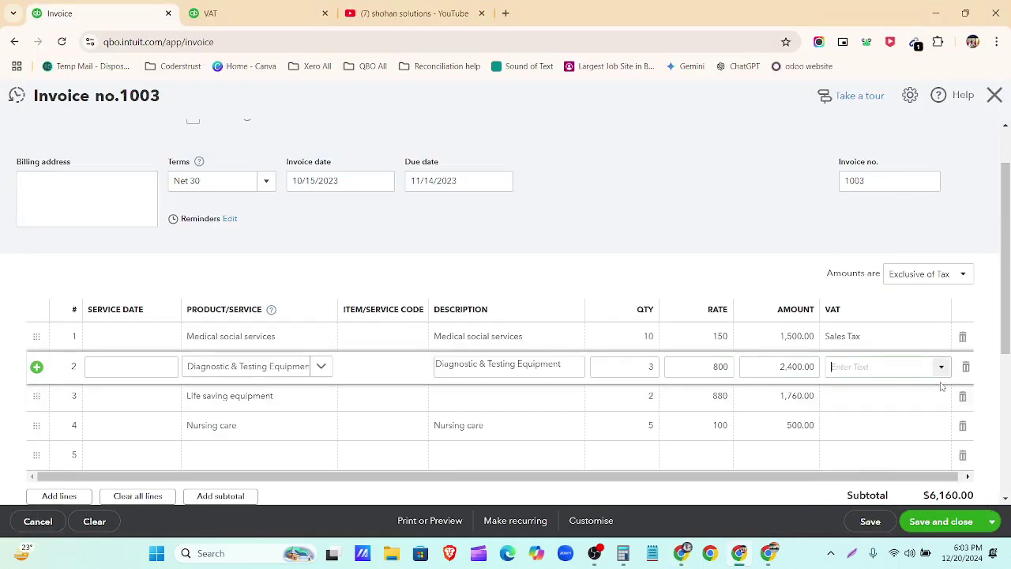
click(941, 367)
click(890, 198)
Step: Apply New tax (15%) to the Life saving equipment line and Sales Tax (10%) to the Nursing care line
click(928, 404)
click(941, 396)
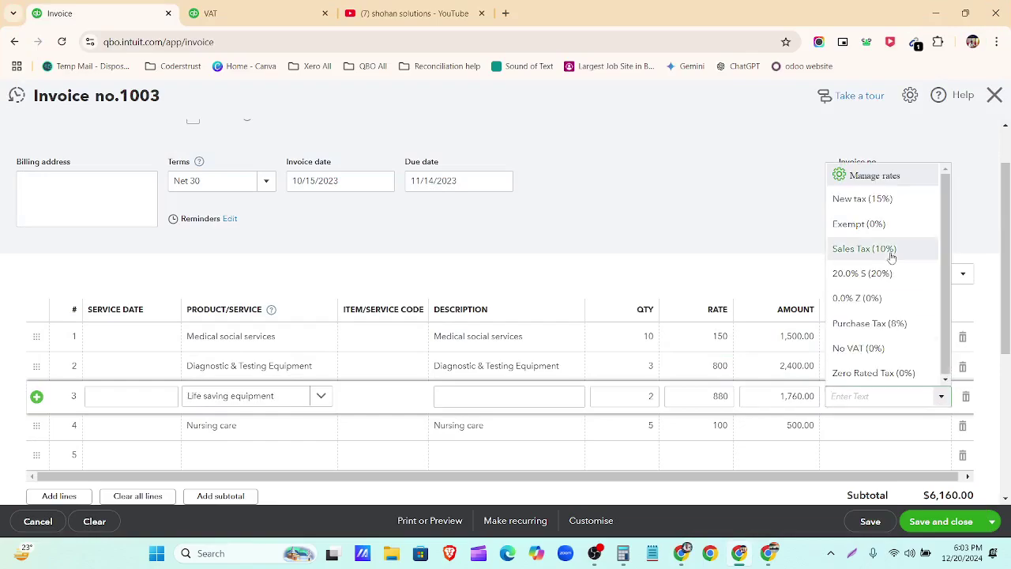
click(887, 198)
click(896, 423)
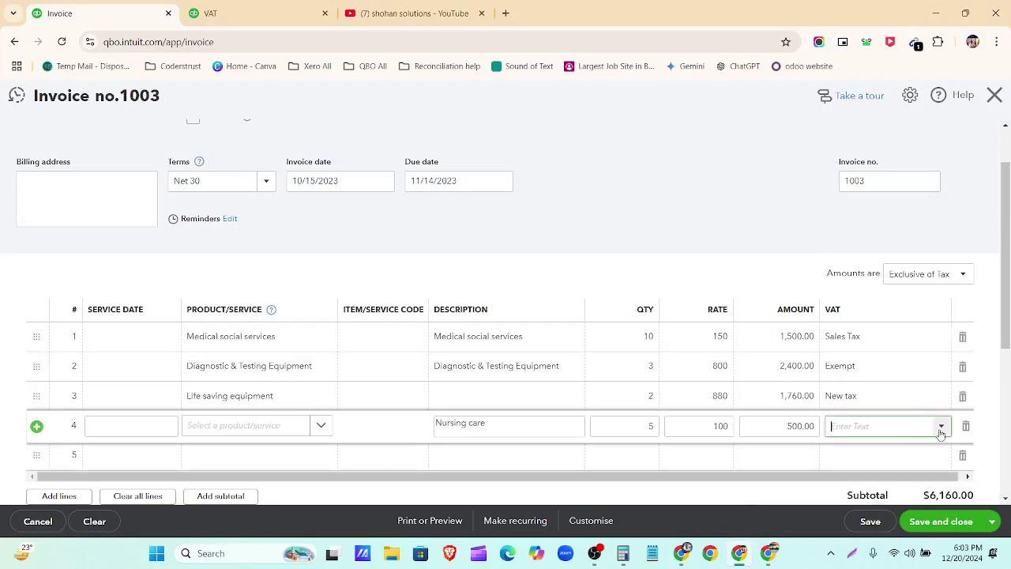
click(941, 426)
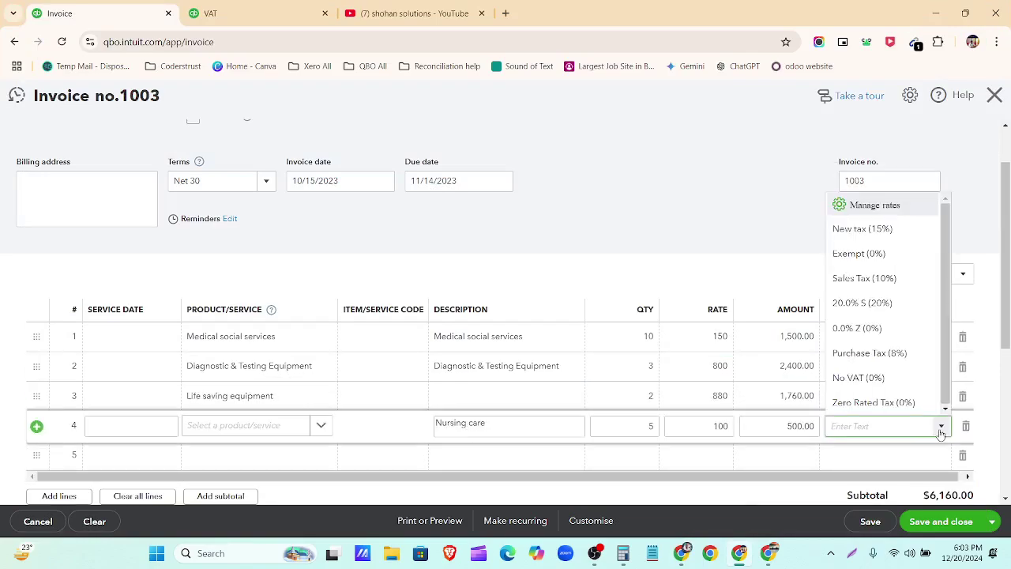
click(891, 278)
click(686, 229)
Step: Select the spreadsheet's customer as the customer of invoice 1003
scroll(356, 180, up, 1)
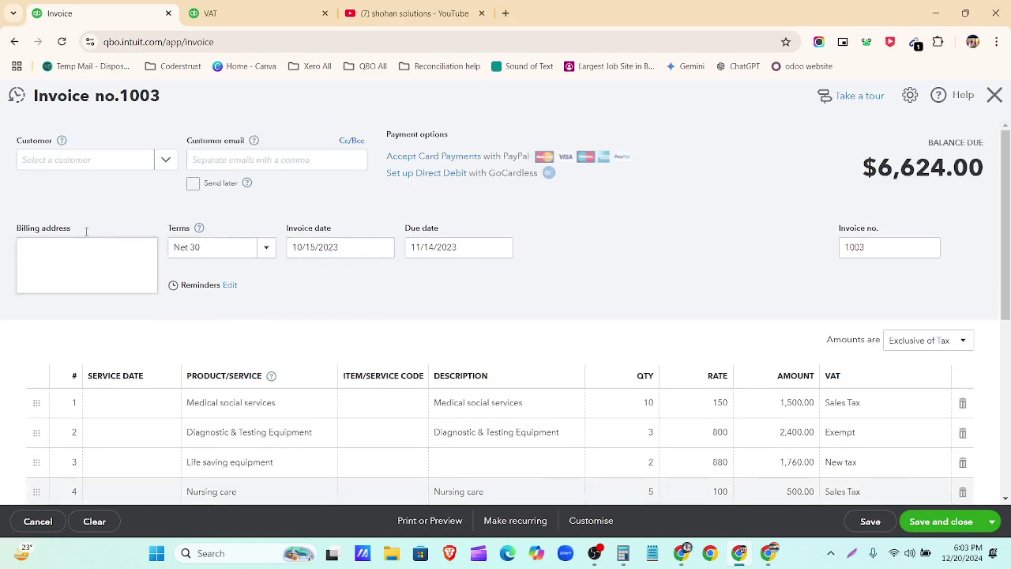
click(165, 160)
scroll(102, 223, down, 2)
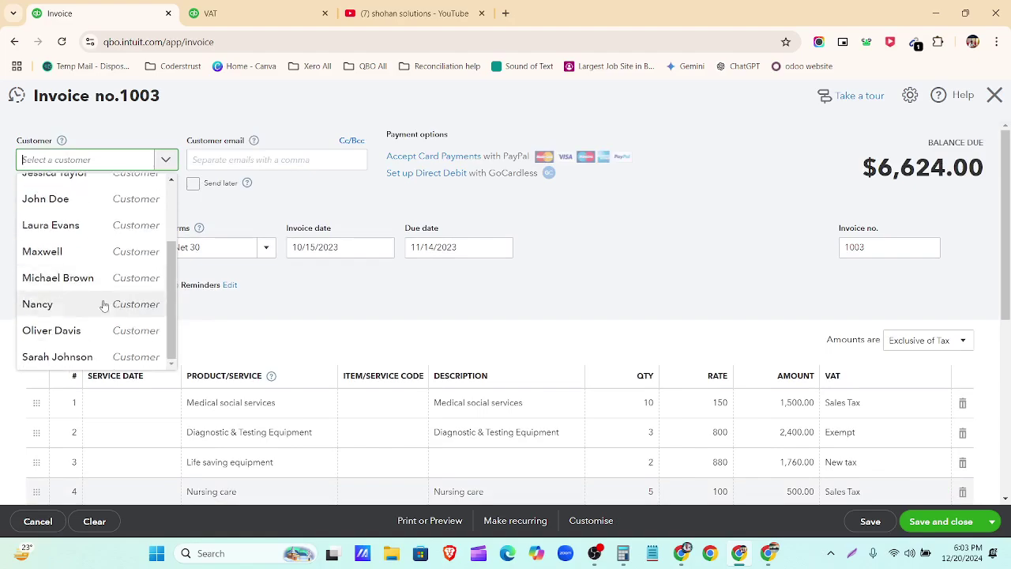
click(102, 303)
Step: Set the invoice date to 01/20/2023 and the payment terms to Net 20 days
click(383, 246)
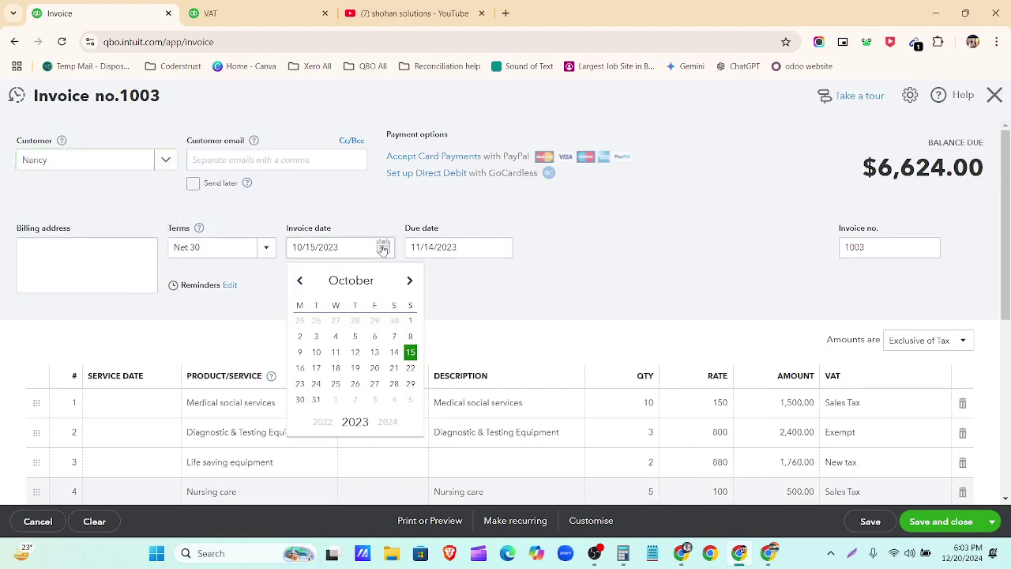
click(348, 283)
click(352, 297)
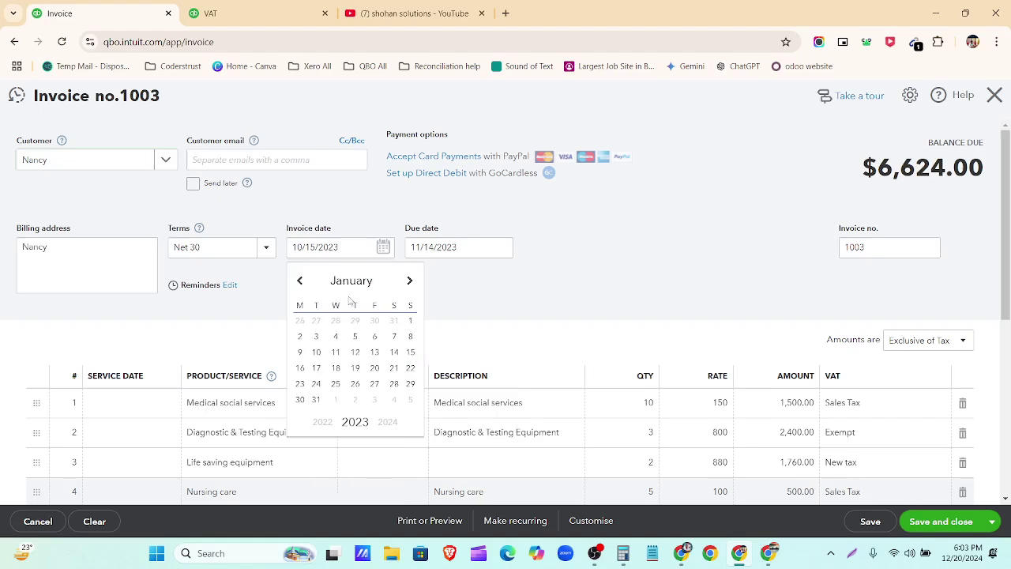
click(376, 369)
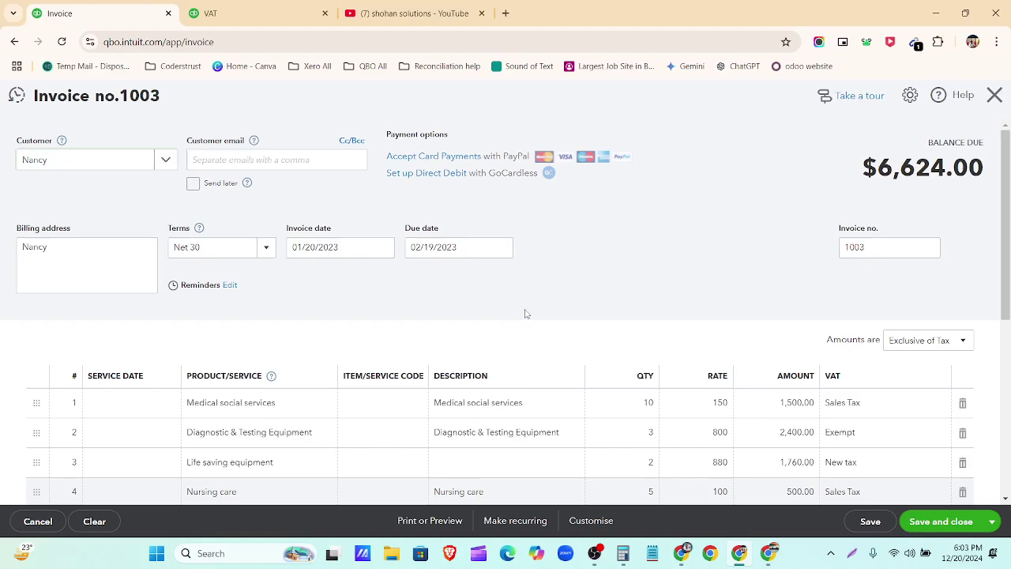
click(263, 247)
click(200, 339)
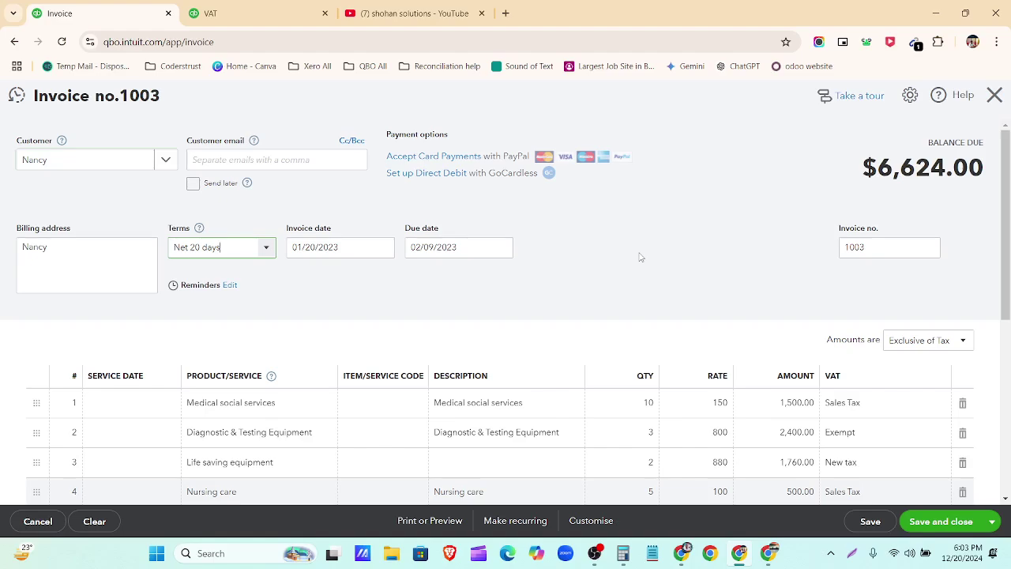
Step: Examine invoice 1003's discount percent field and compare it with the per-item discounts in the customer's spreadsheet
scroll(684, 384, down, 3)
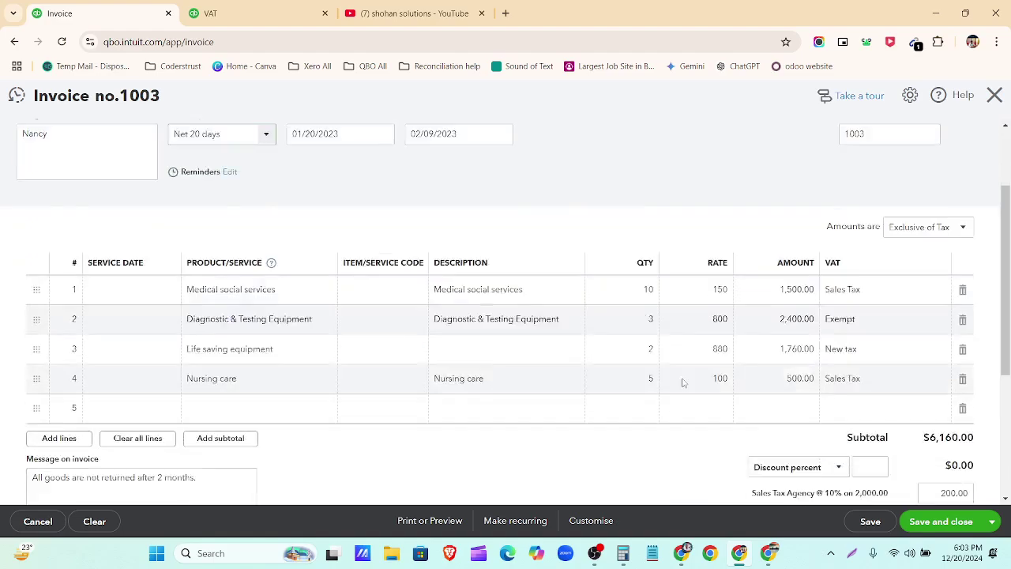
click(841, 318)
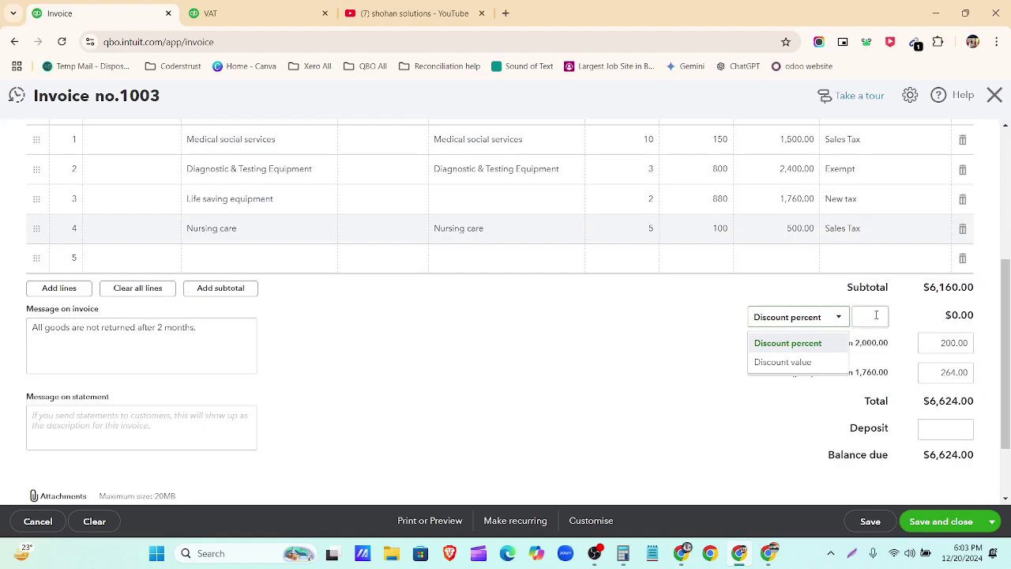
click(877, 316)
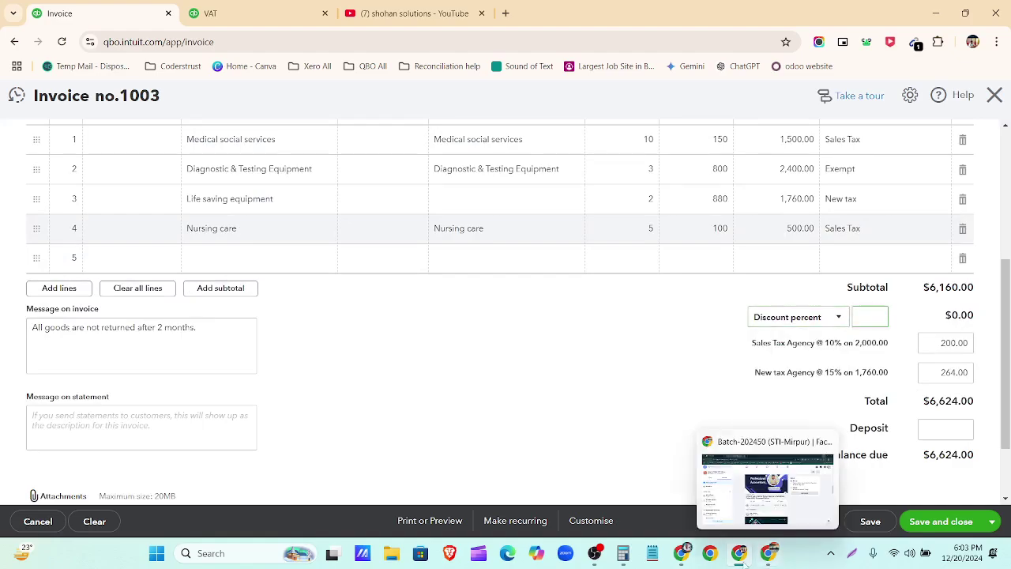
click(679, 484)
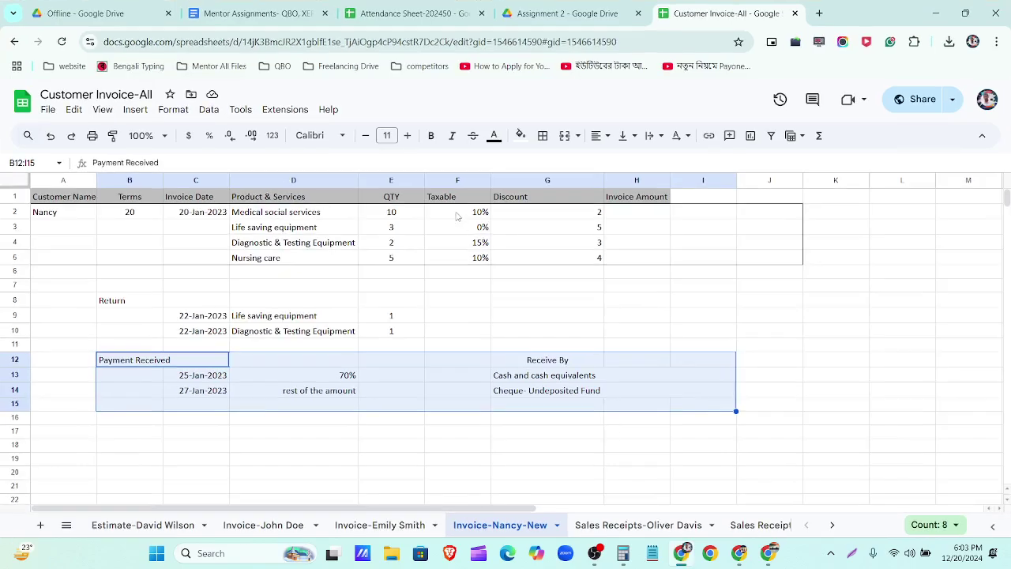
click(456, 215)
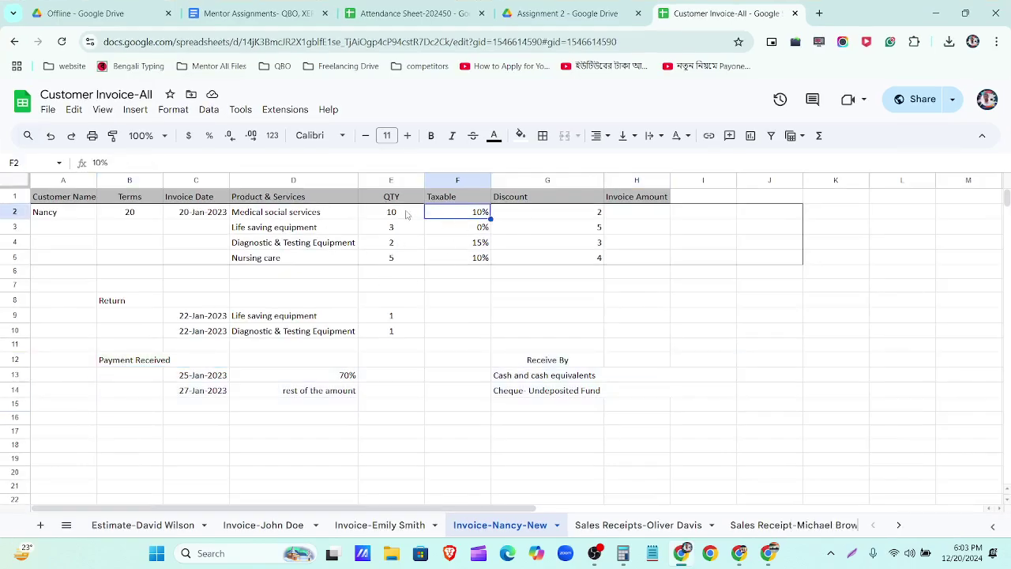
click(554, 212)
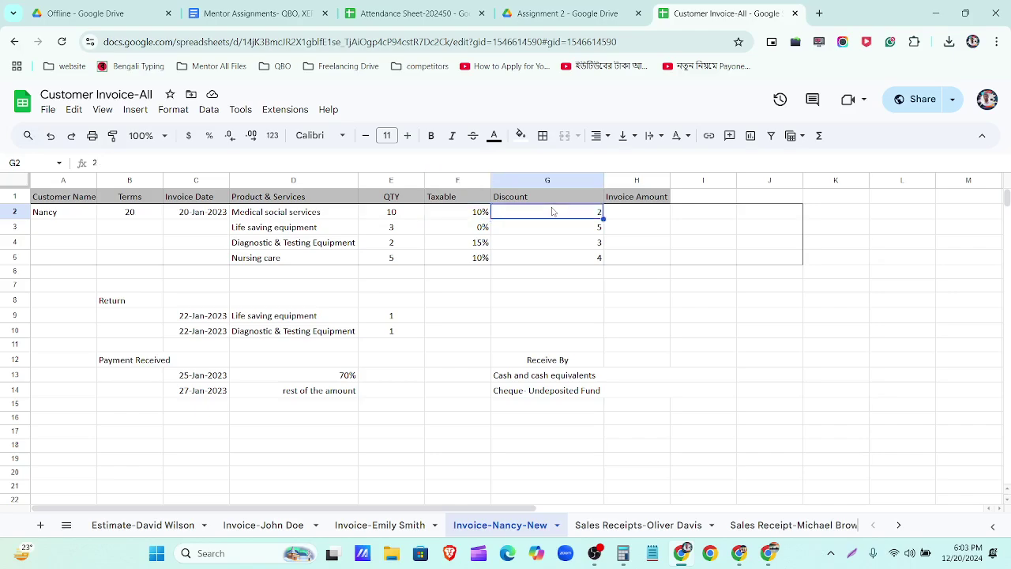
drag(553, 231, 551, 259)
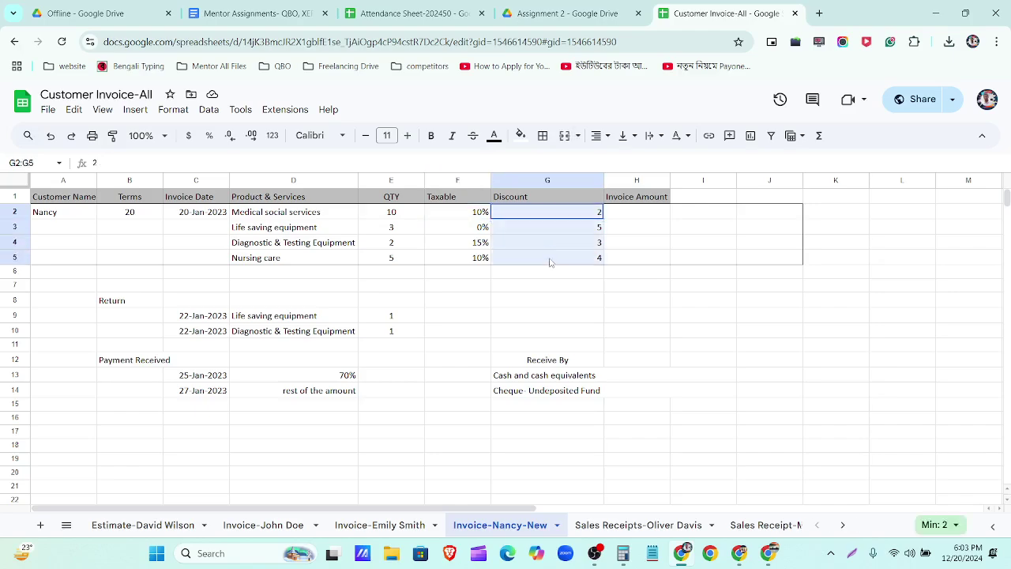
drag(569, 213, 565, 261)
Step: Switch back to QuickBooks Online and open the Products and Services list outside the unsaved invoice
click(738, 553)
click(268, 11)
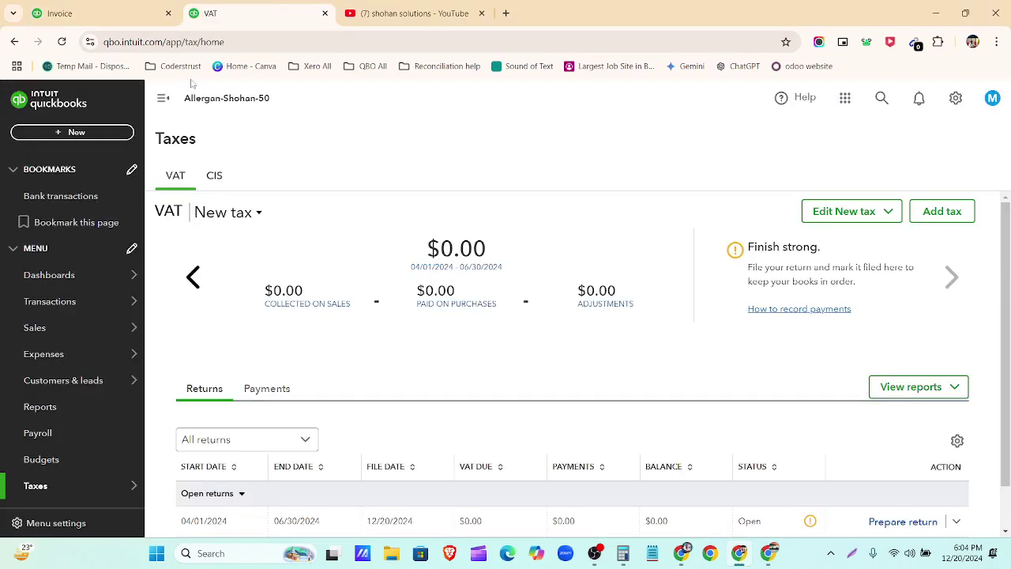
mouse_move(73, 298)
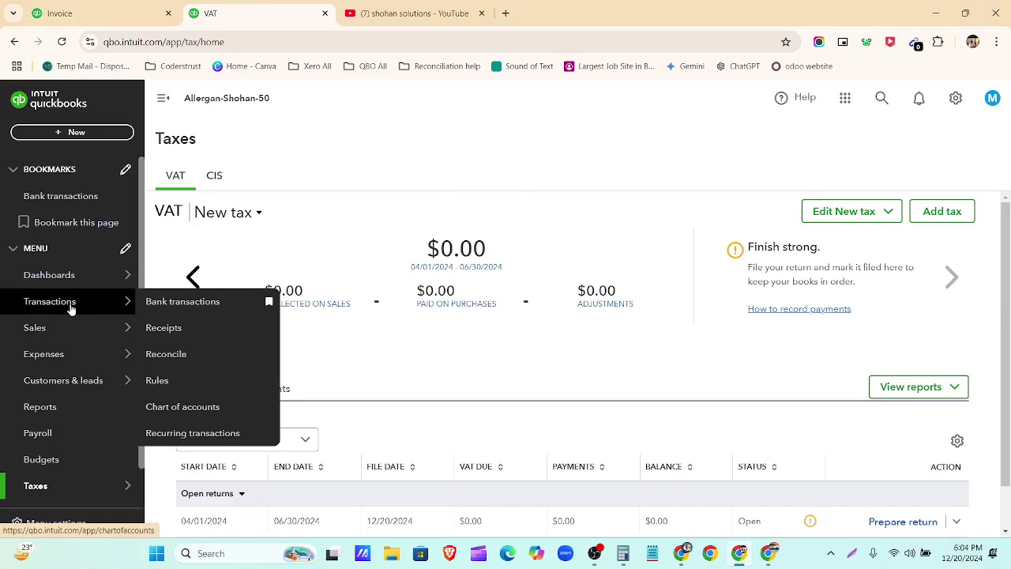
click(69, 326)
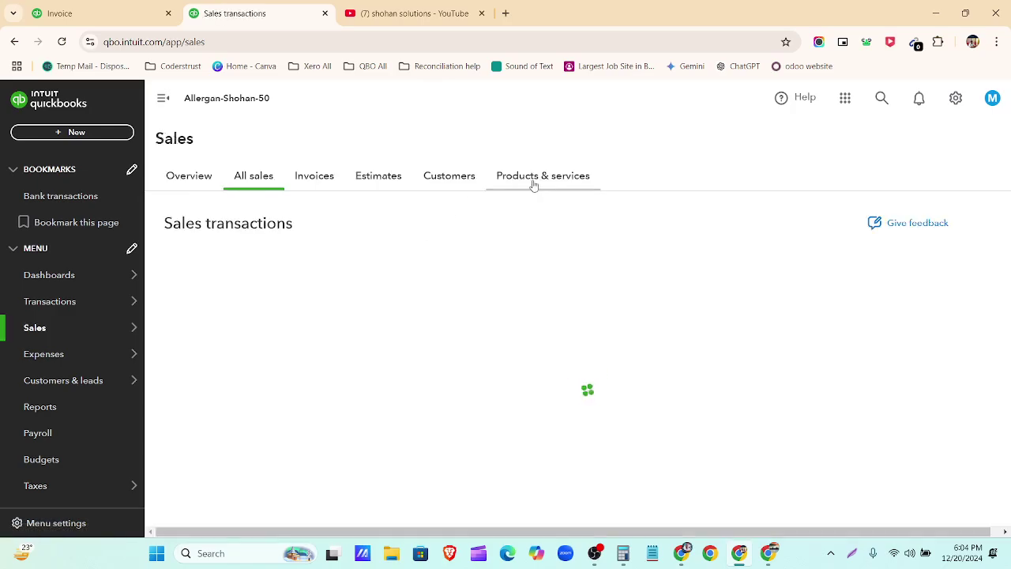
click(533, 183)
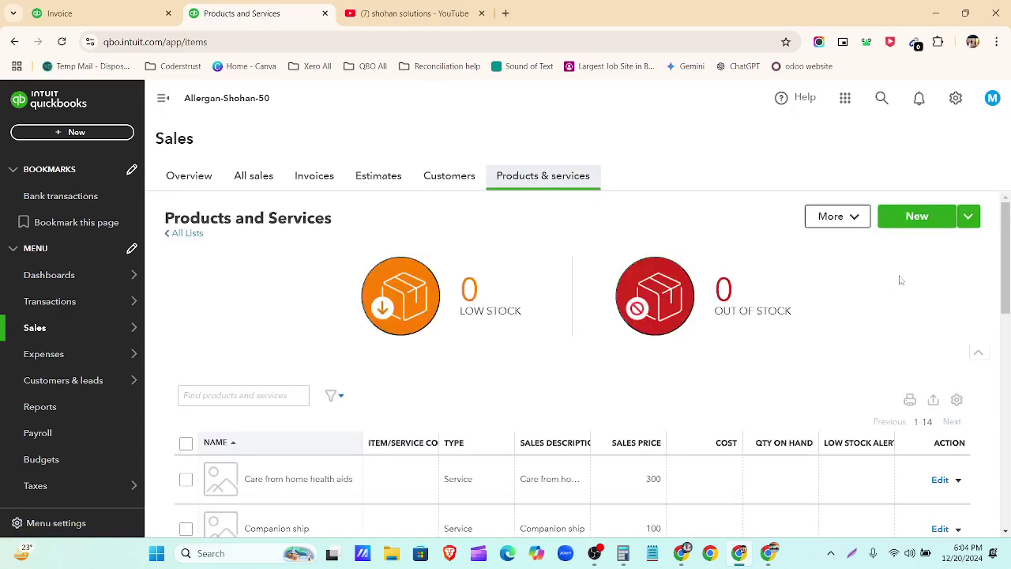
Step: Start a new product/service item and set its type to Service
click(933, 224)
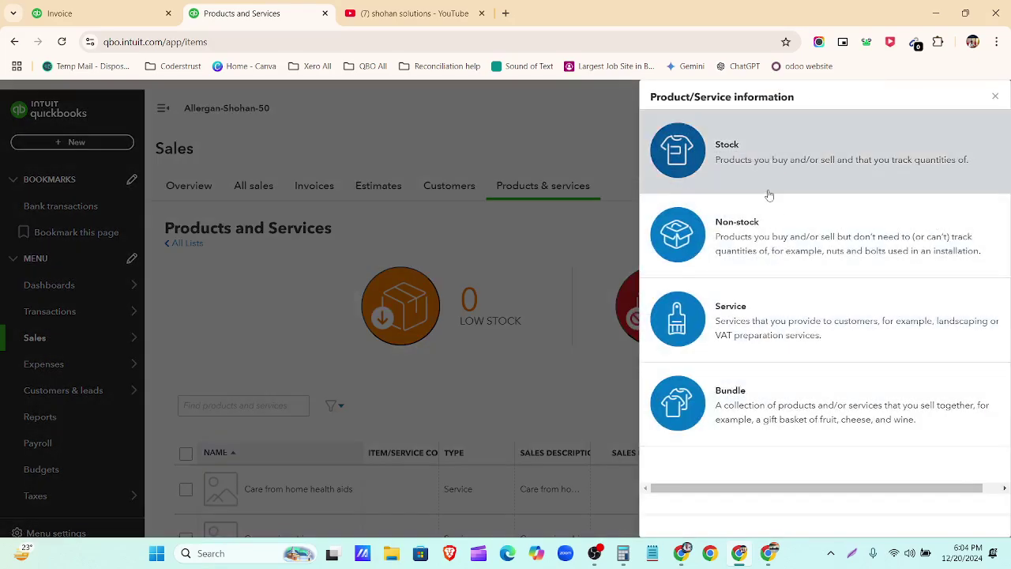
click(738, 260)
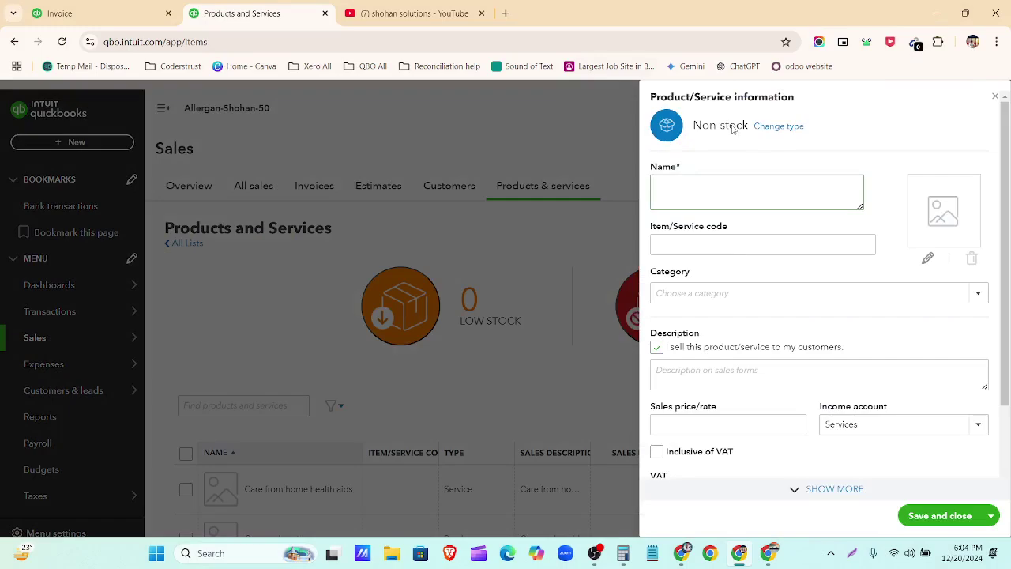
click(774, 128)
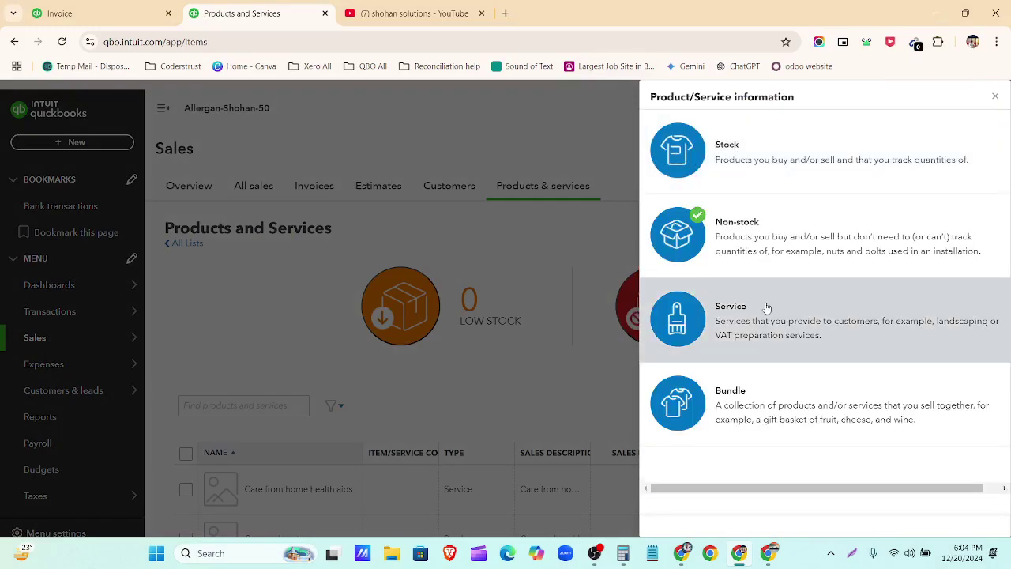
click(765, 323)
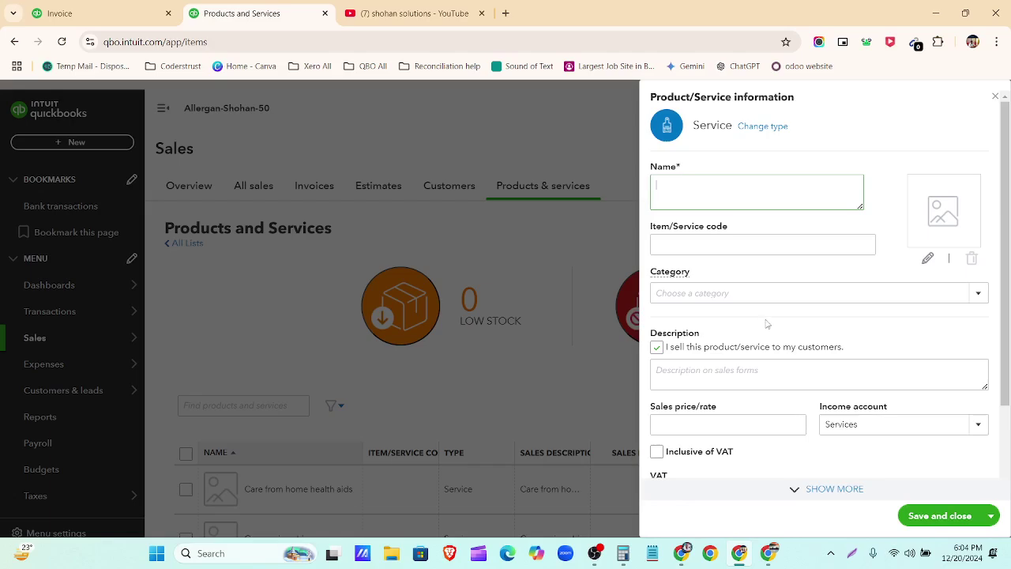
Step: Name the new service Sales Discount and set its sales price/rate to -0.50
scroll(755, 318, down, 1)
scroll(767, 289, up, 1)
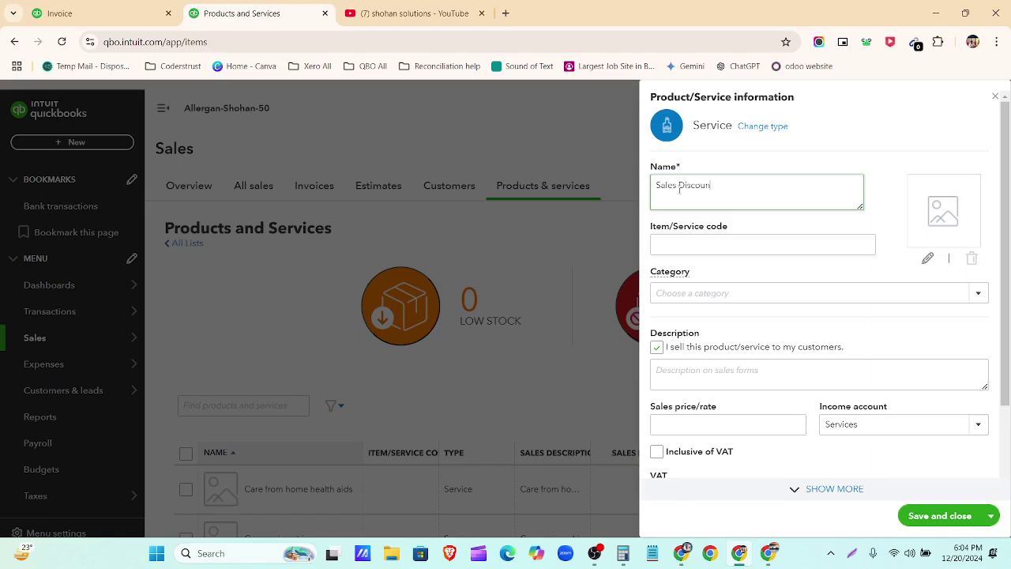
scroll(813, 350, down, 1)
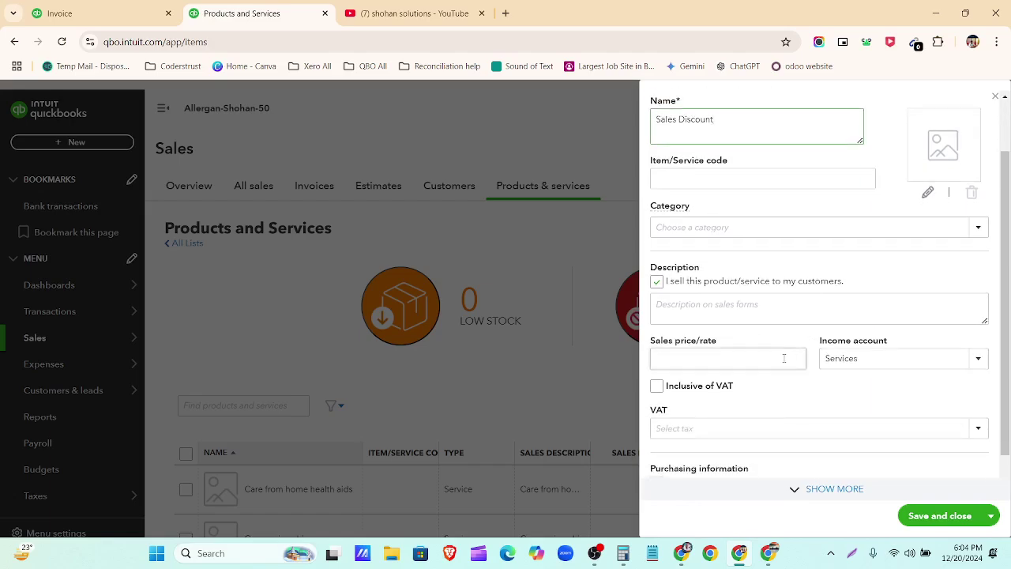
click(785, 358)
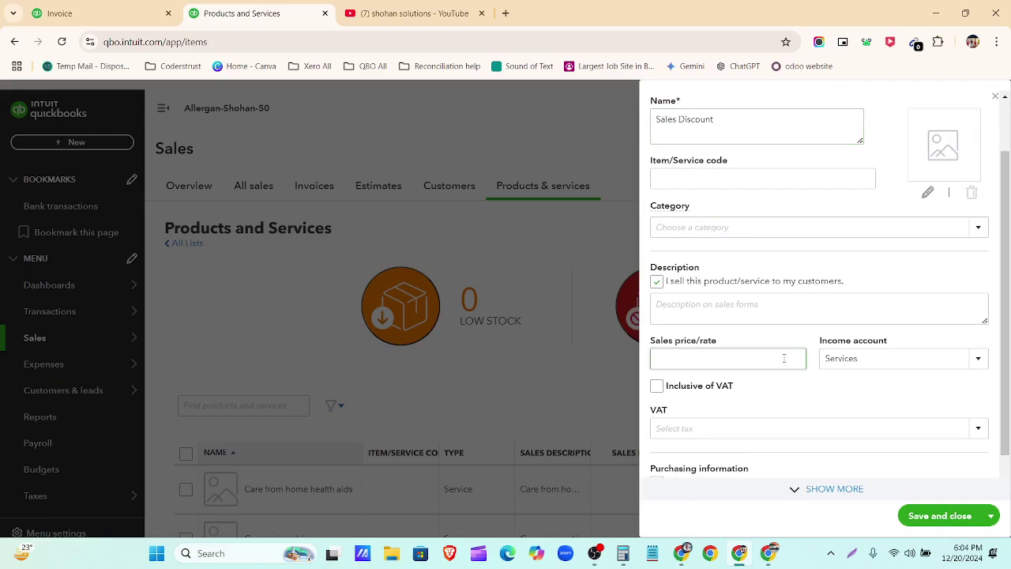
text(-)
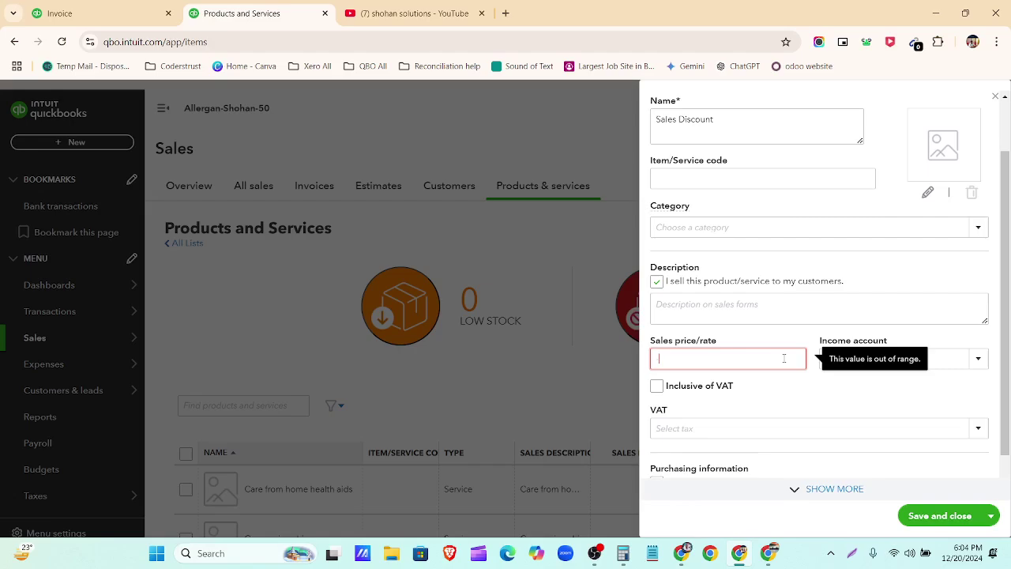
text(0.50)
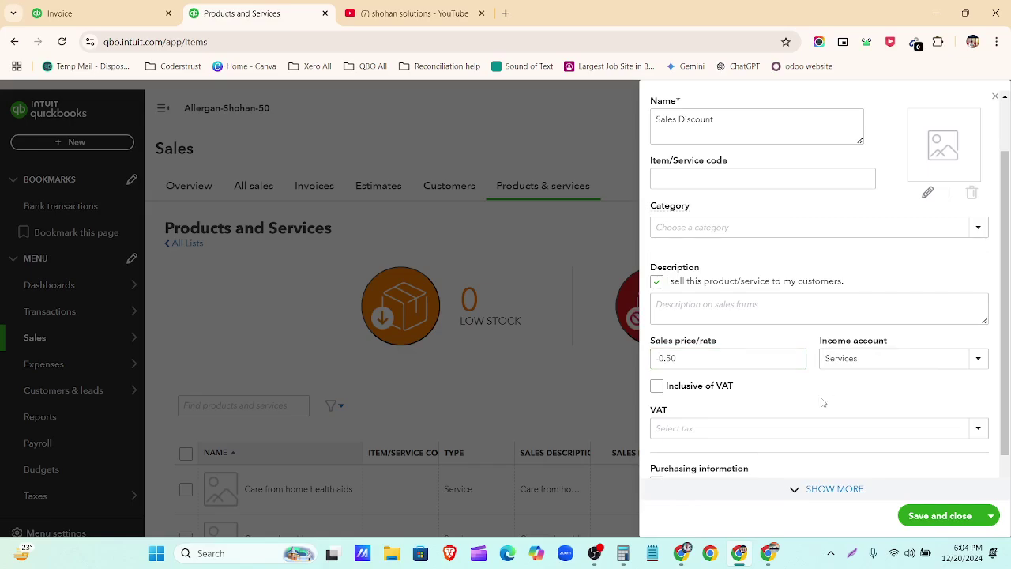
Step: Review and save the Sales Discount service, and locate it in the Products and Services list
scroll(786, 415, down, 1)
scroll(785, 411, up, 3)
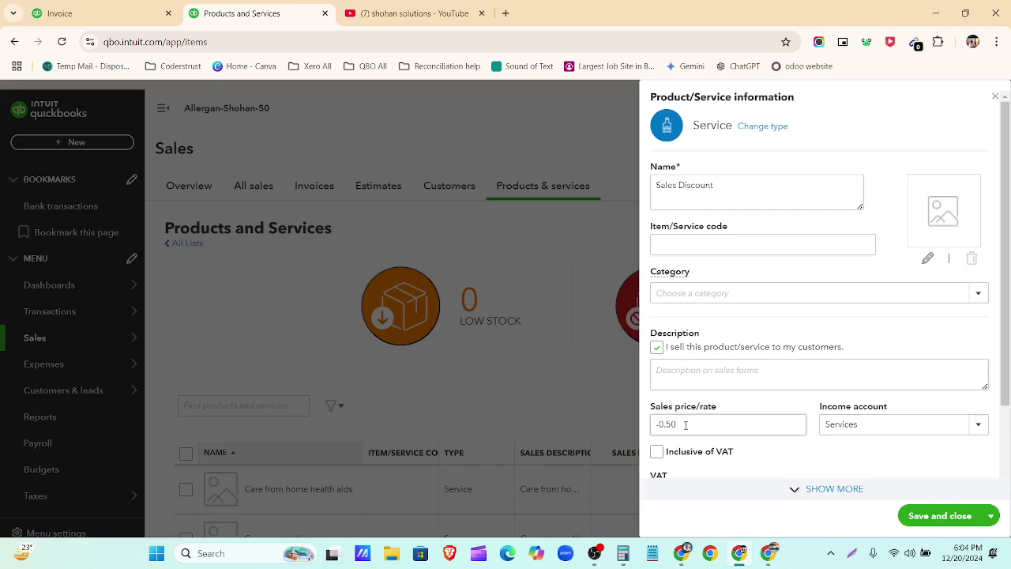
drag(686, 425, 650, 429)
click(779, 453)
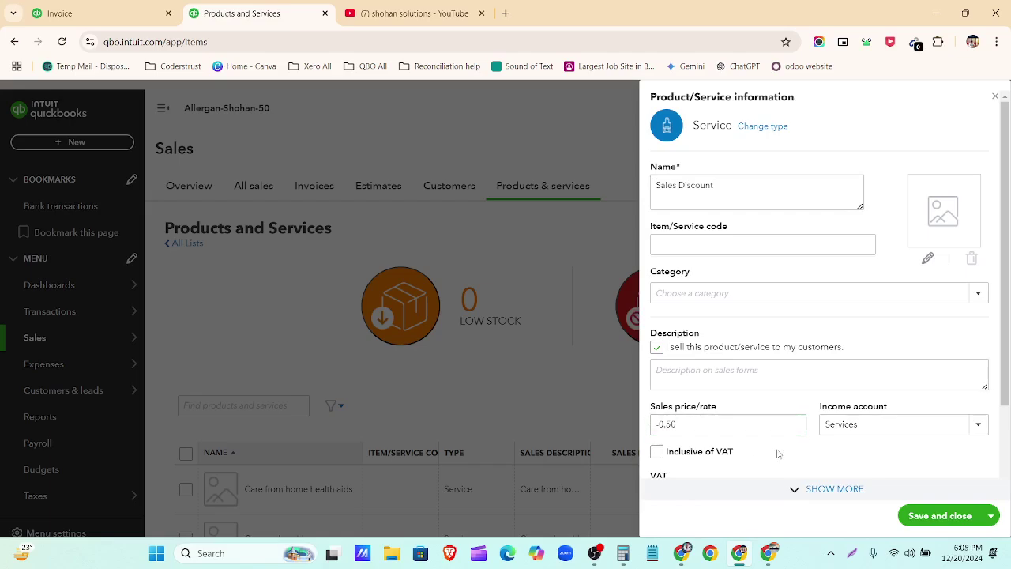
scroll(778, 453, down, 1)
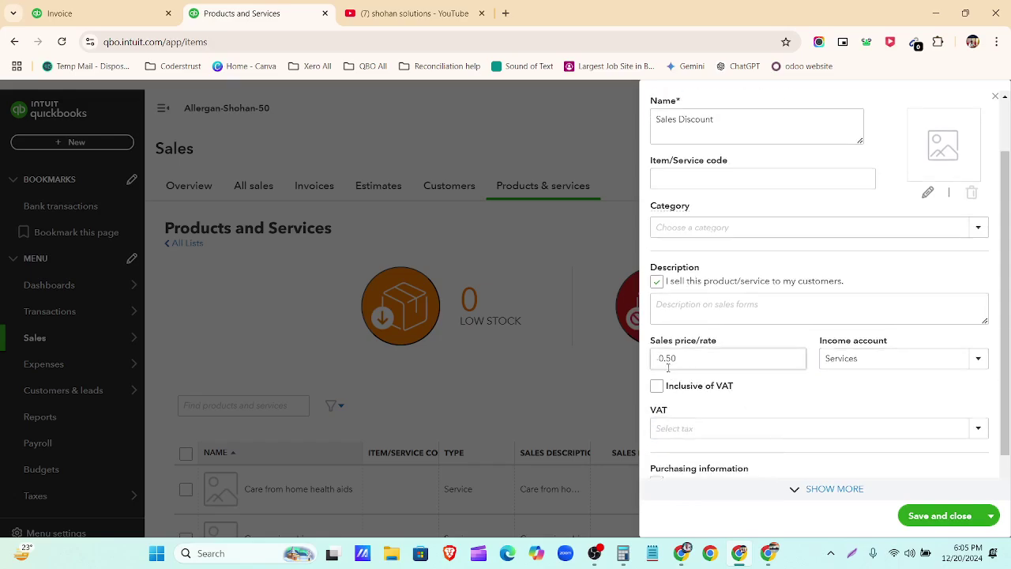
scroll(858, 395, up, 2)
scroll(833, 433, down, 3)
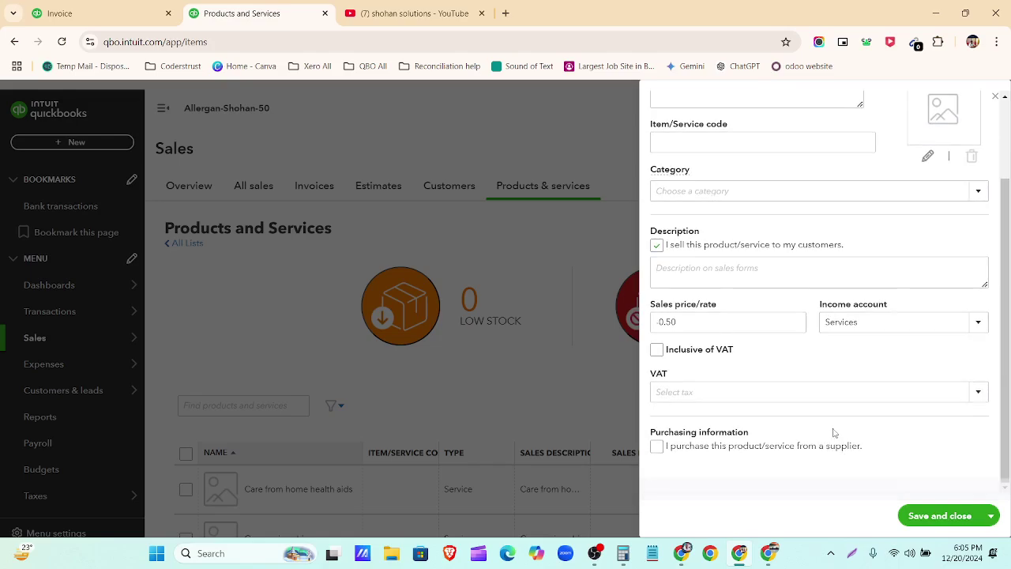
scroll(834, 433, up, 2)
click(925, 517)
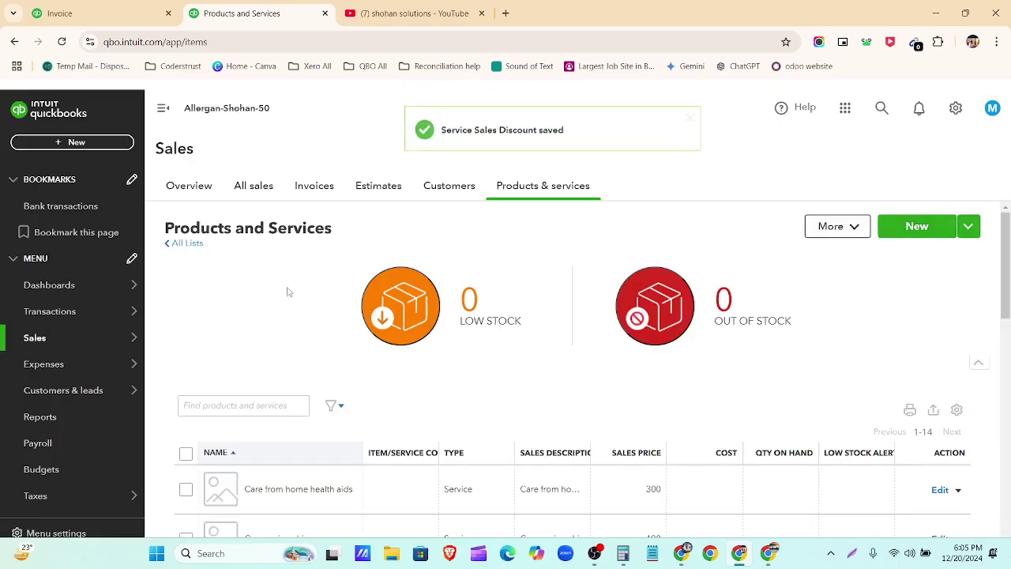
scroll(542, 368, down, 1)
scroll(434, 384, down, 6)
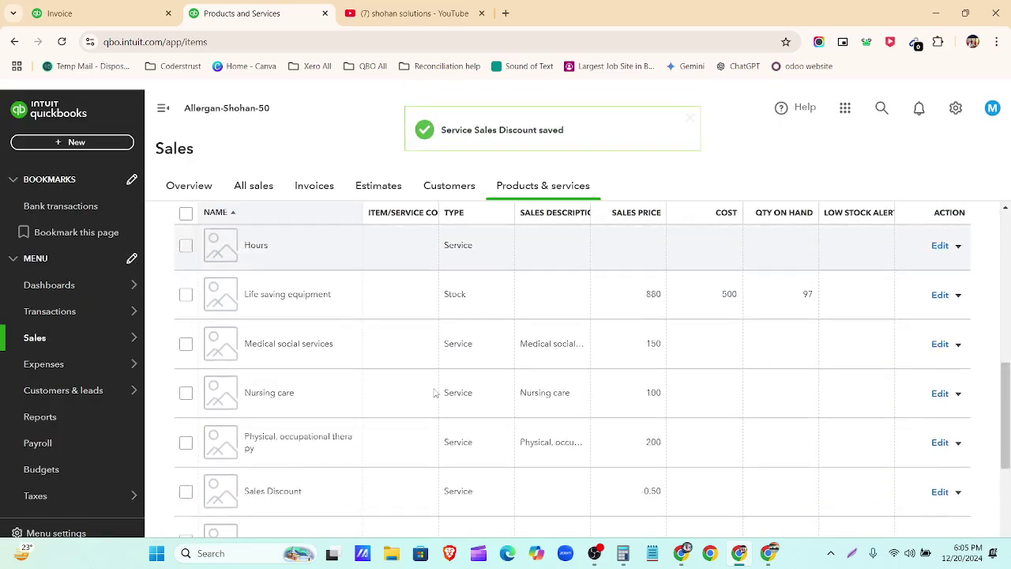
scroll(434, 404, down, 2)
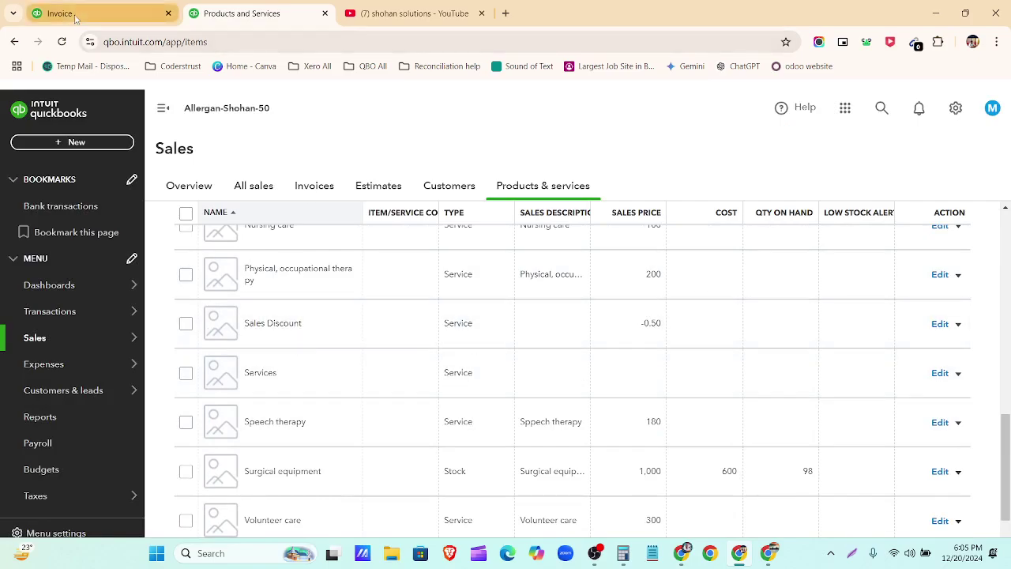
Step: Return to invoice 1003 and add blank item lines 6 and 7 below the empty line 5
click(111, 14)
scroll(334, 324, up, 1)
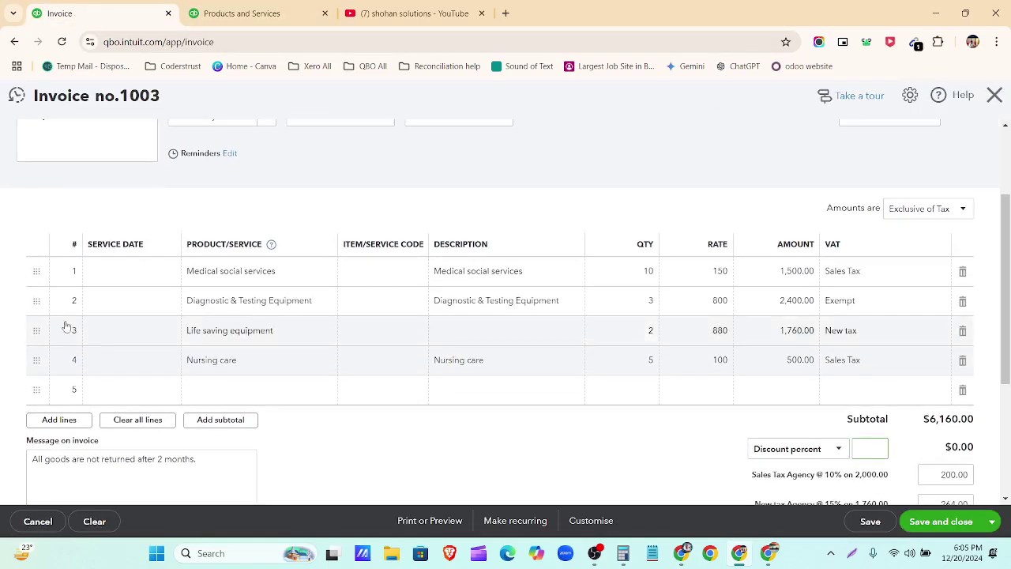
click(217, 393)
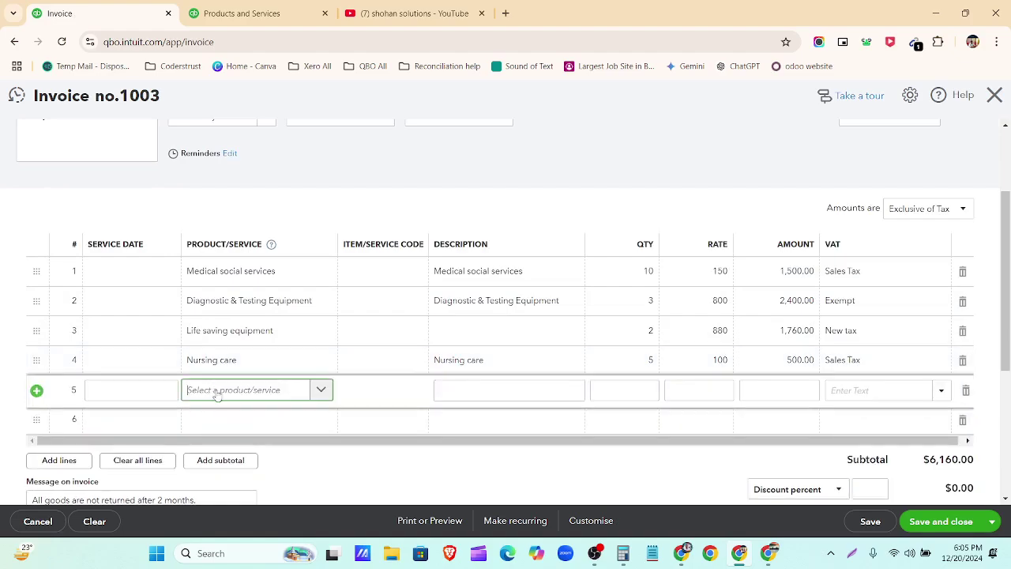
click(210, 420)
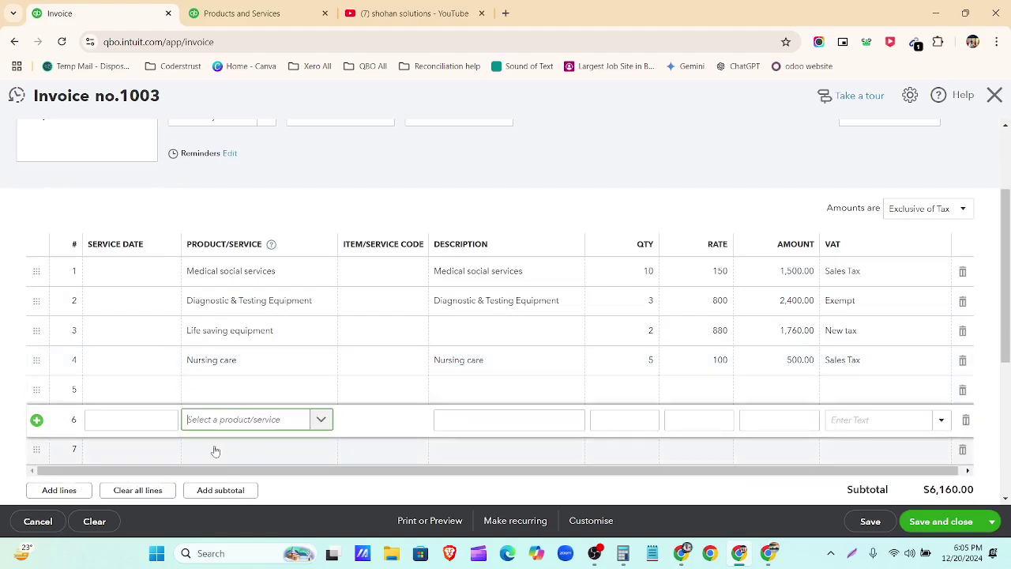
click(3, 387)
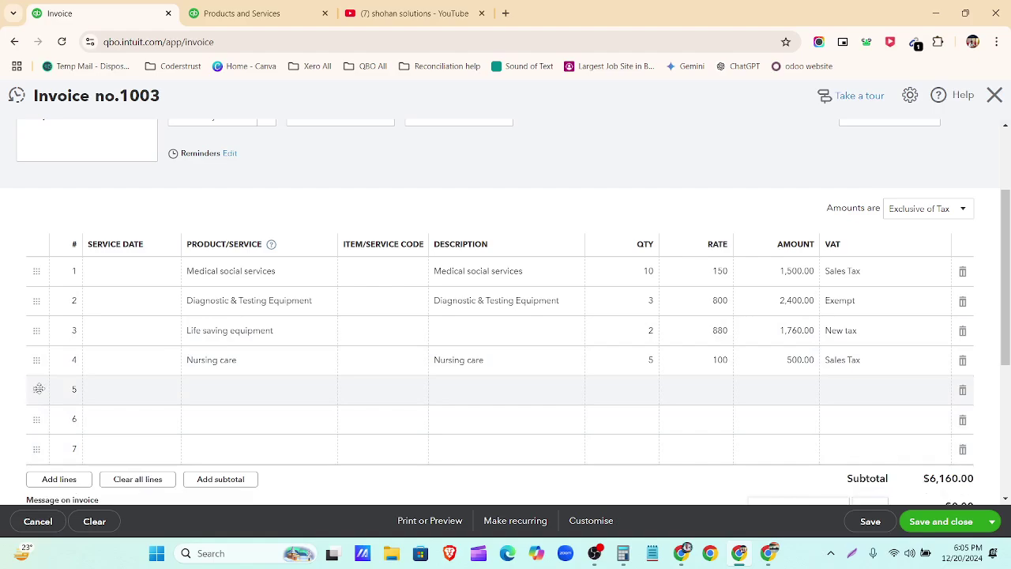
Step: Move blank invoice lines directly below the Medical social services, Diagnostic & Testing Equipment and Life saving equipment items
drag(37, 387, 29, 284)
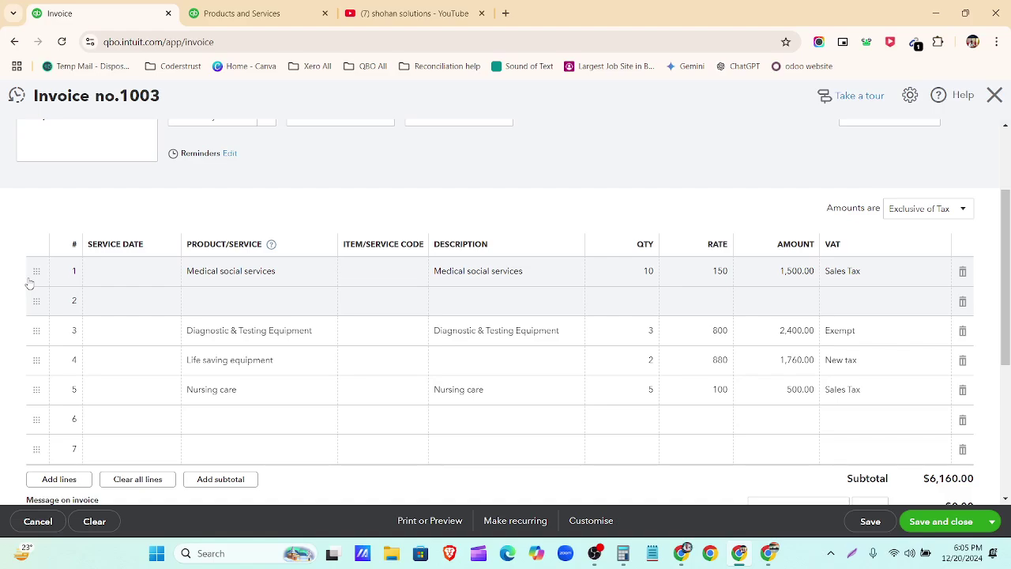
drag(34, 419, 35, 361)
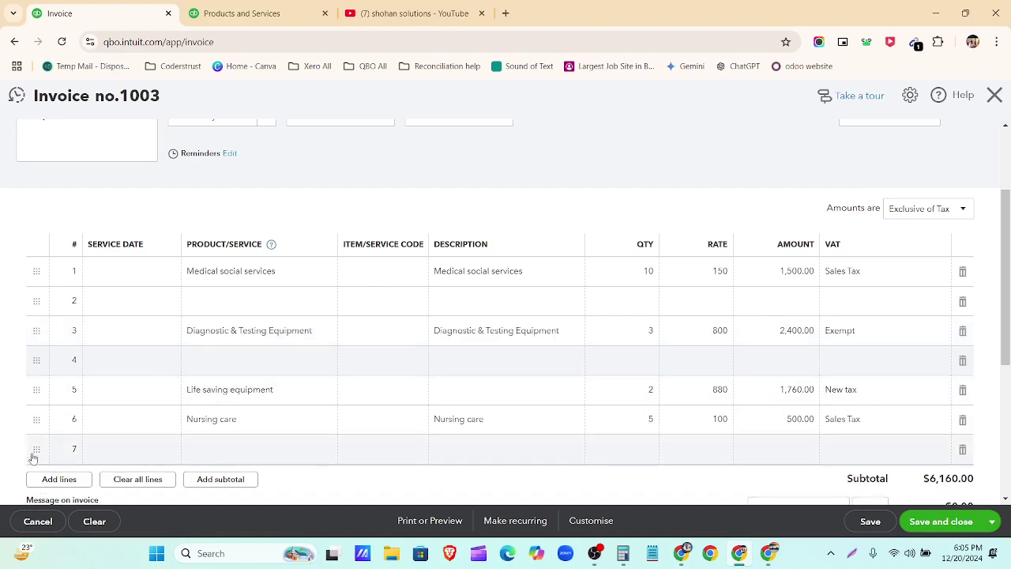
drag(35, 449, 27, 405)
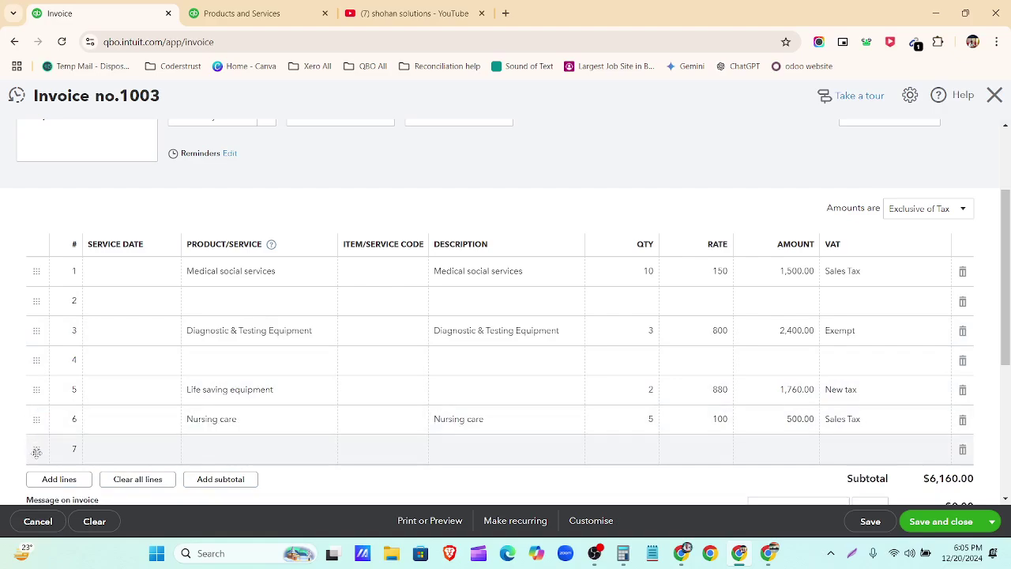
drag(35, 449, 35, 393)
Step: Add more lines to the invoice and delete the surplus blank ones so a single blank line follows Nursing care
scroll(138, 387, down, 2)
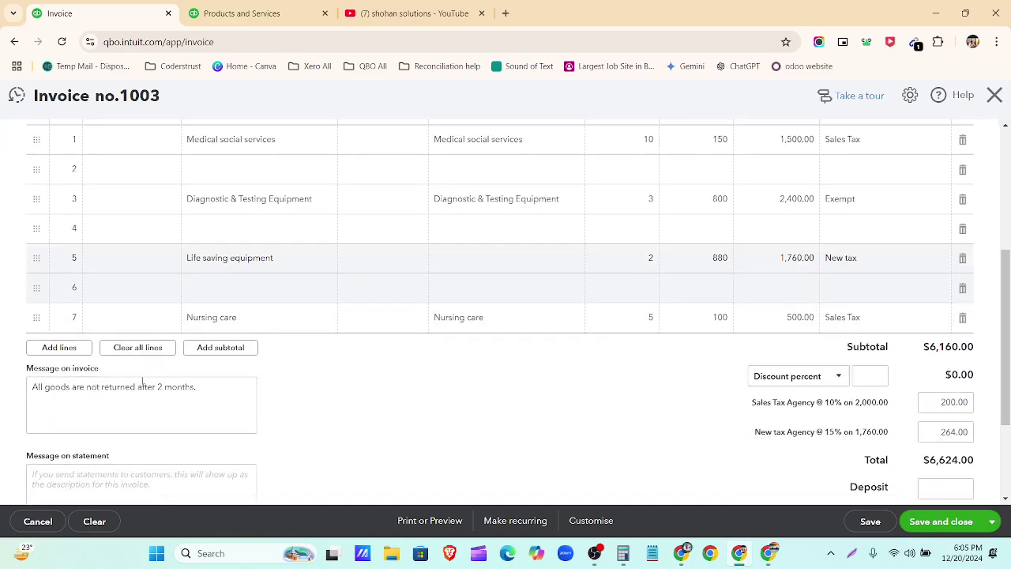
click(58, 349)
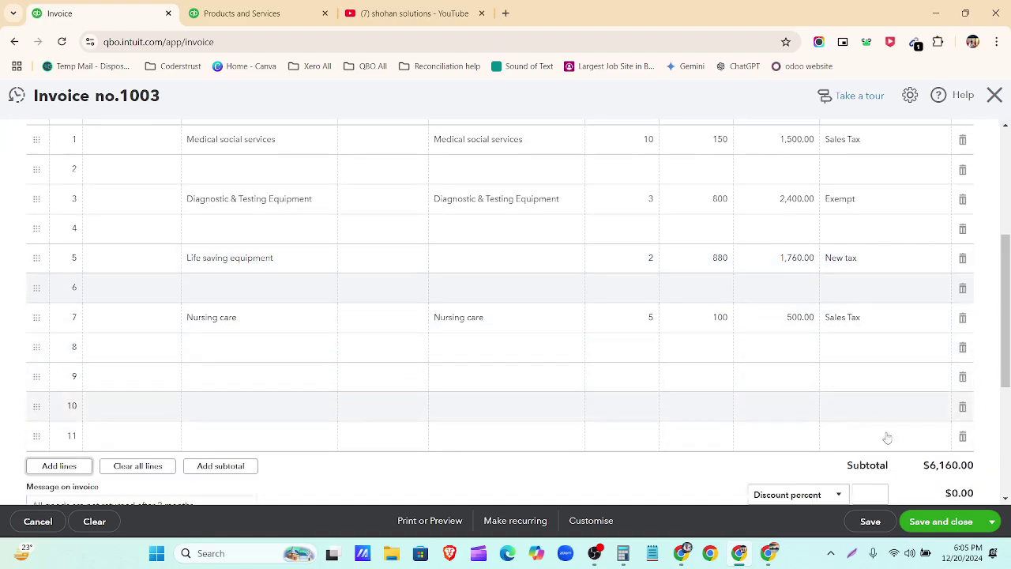
click(963, 436)
click(962, 406)
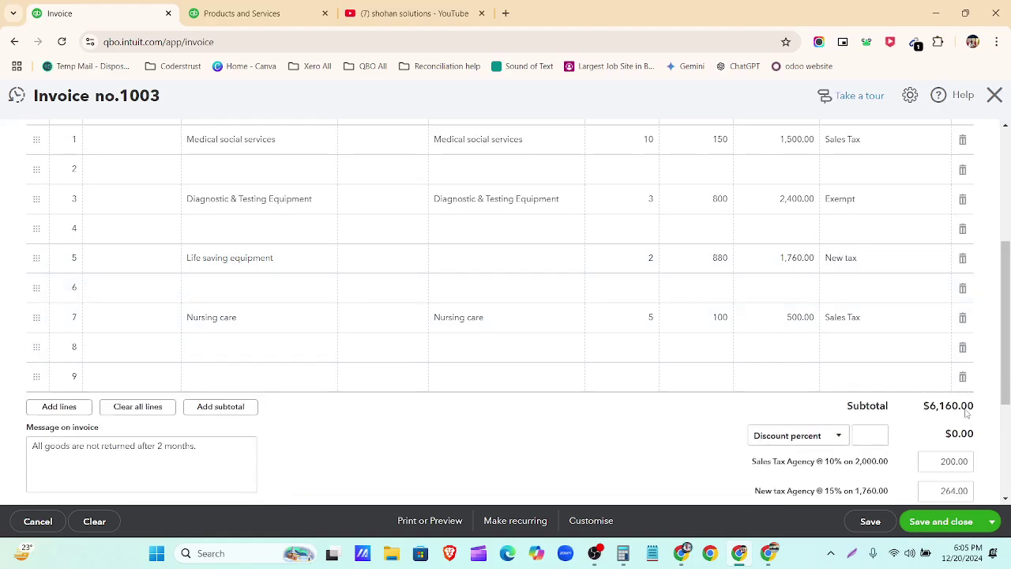
click(963, 377)
Step: Enter Sales Discount as the line 2 product, below Medical social services, with a quantity of 1500
scroll(506, 420, up, 2)
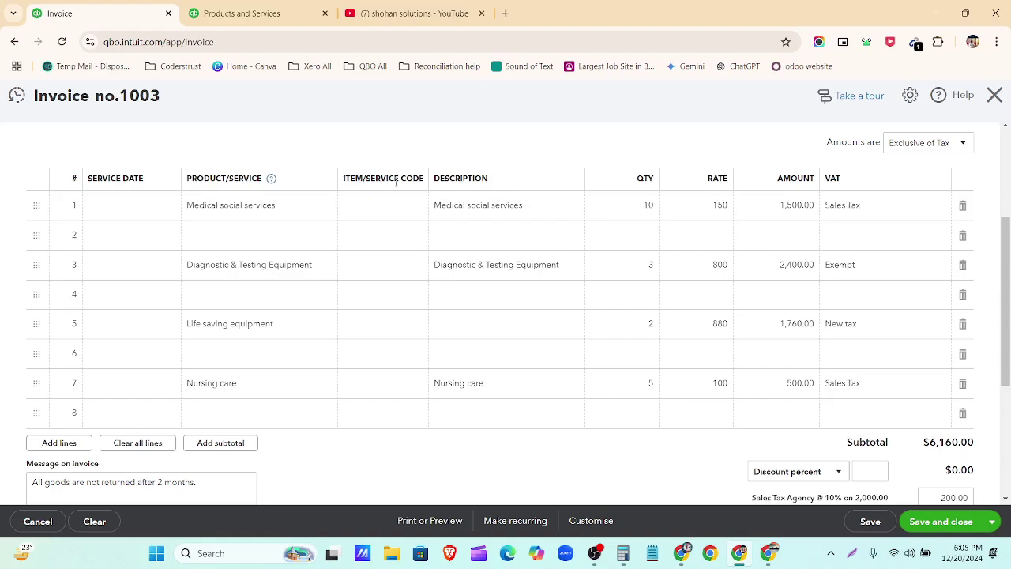
click(269, 243)
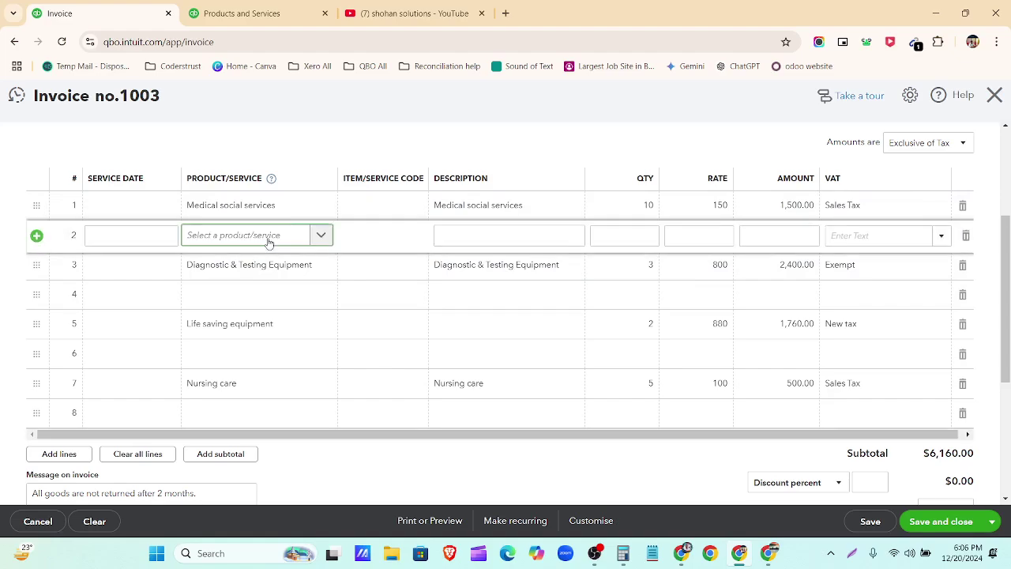
text(sa)
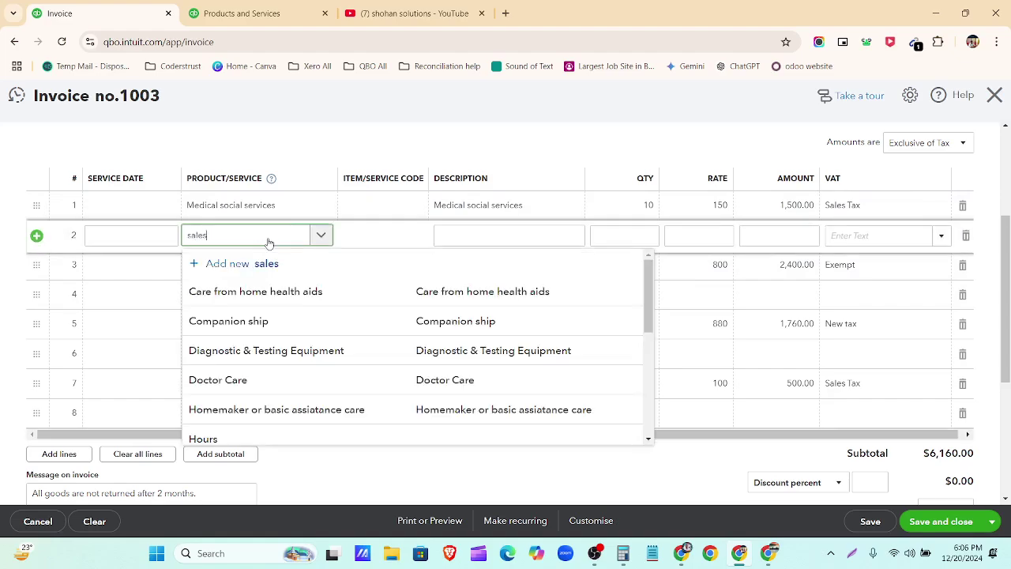
text(les)
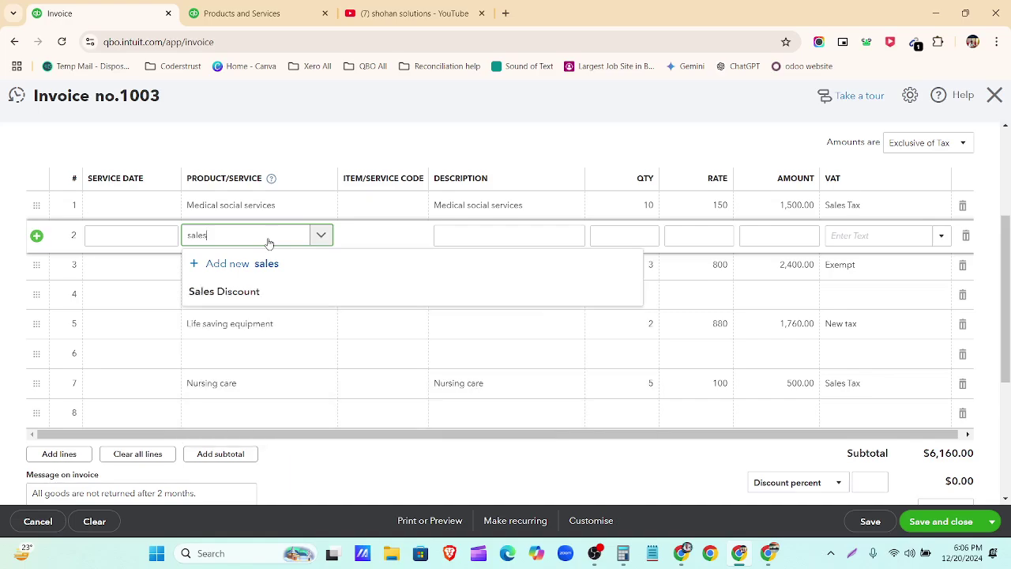
click(284, 292)
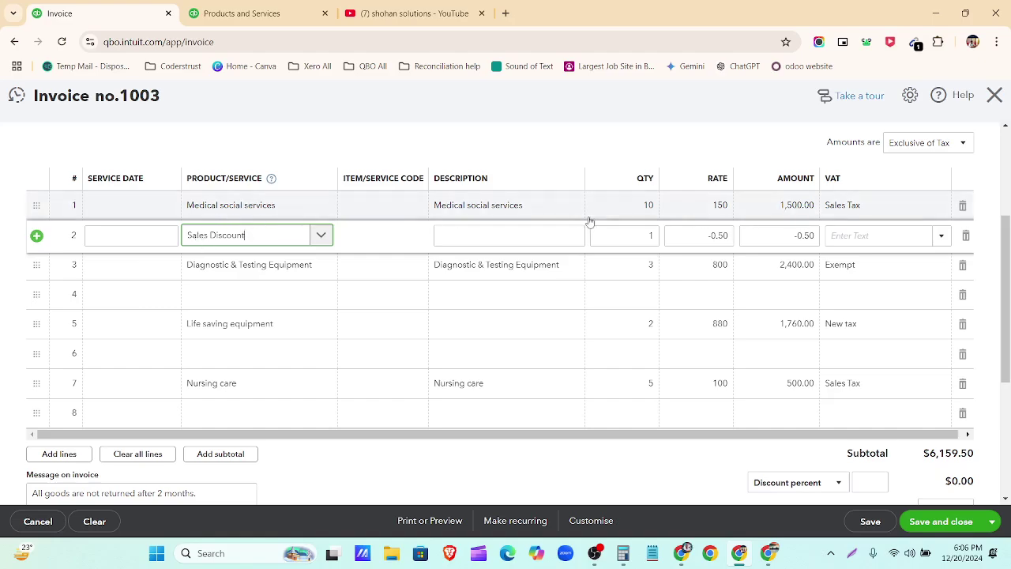
click(646, 240)
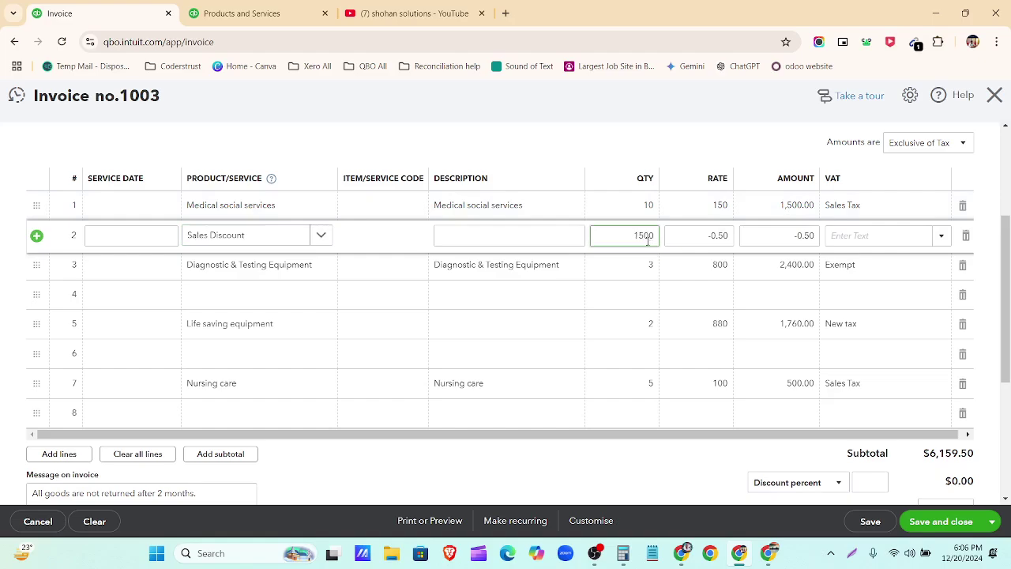
Step: Check the item discounts in the Customer Invoice-All spreadsheet and set the line 2 Sales Discount rate to -0.02
click(682, 556)
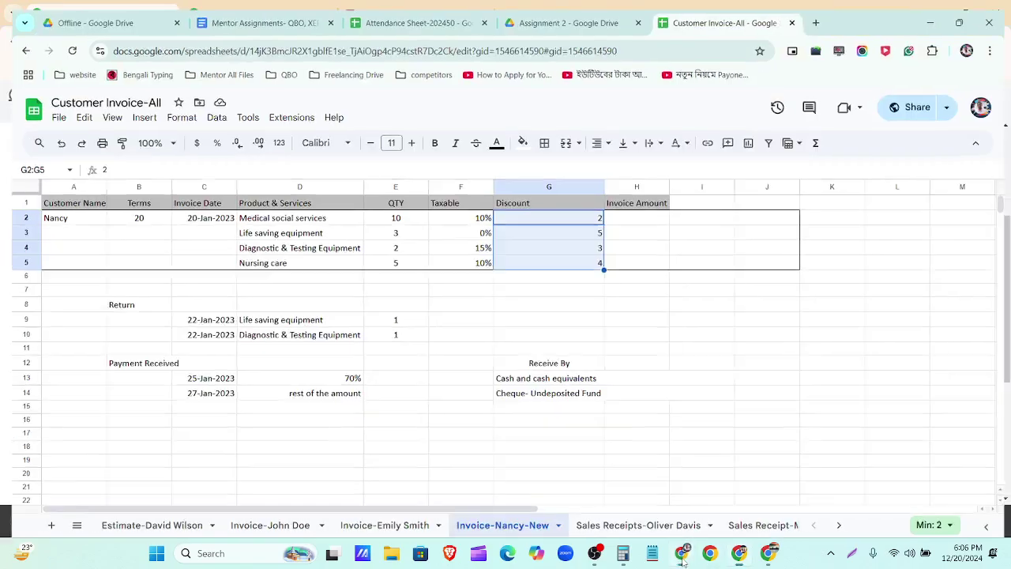
click(682, 557)
click(728, 235)
click(728, 235)
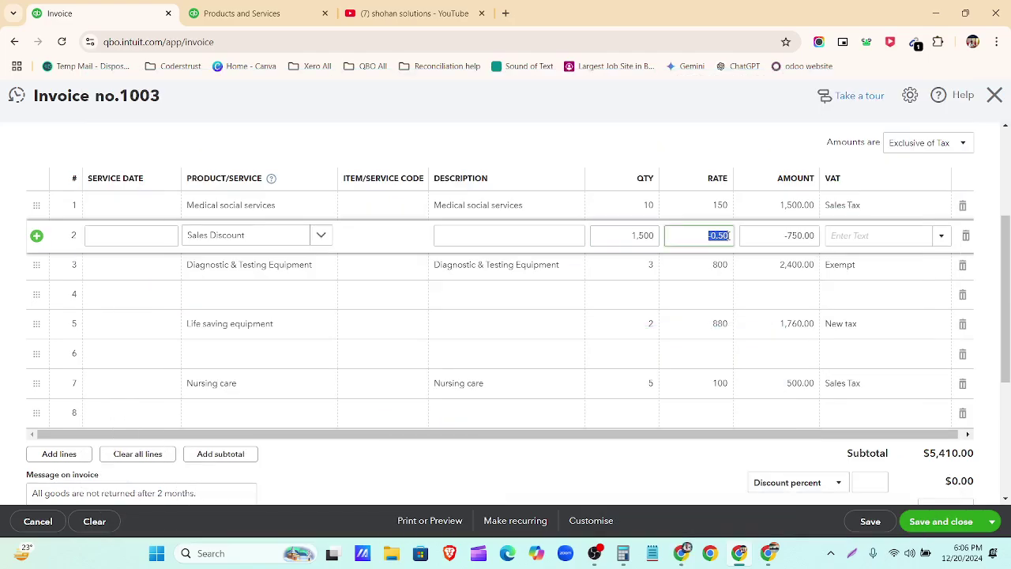
click(727, 235)
key(BackSpace)
text(02)
click(587, 131)
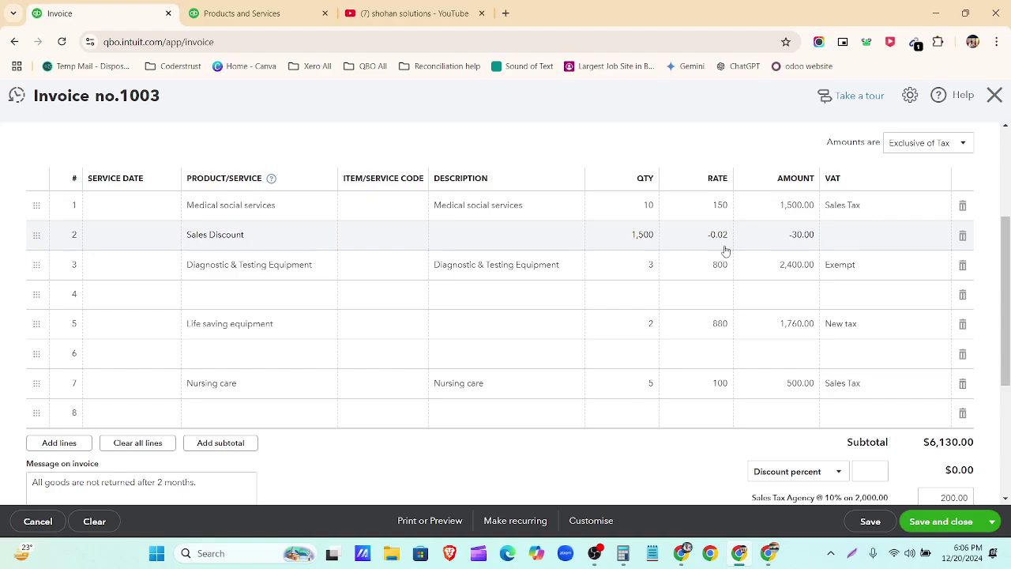
Step: Set the VAT of the line 2 Sales Discount to Sales Tax (10%)
click(853, 237)
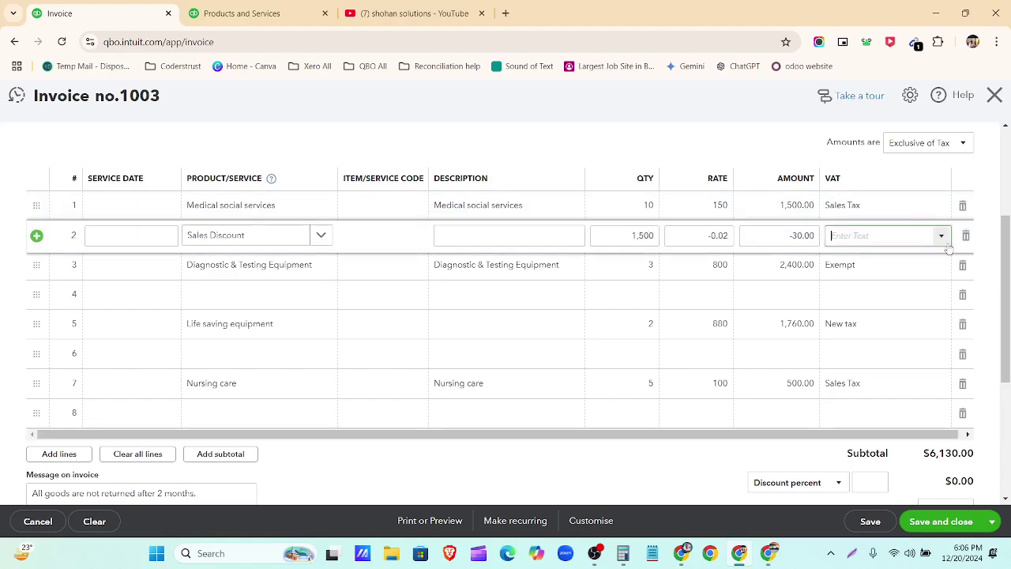
click(942, 238)
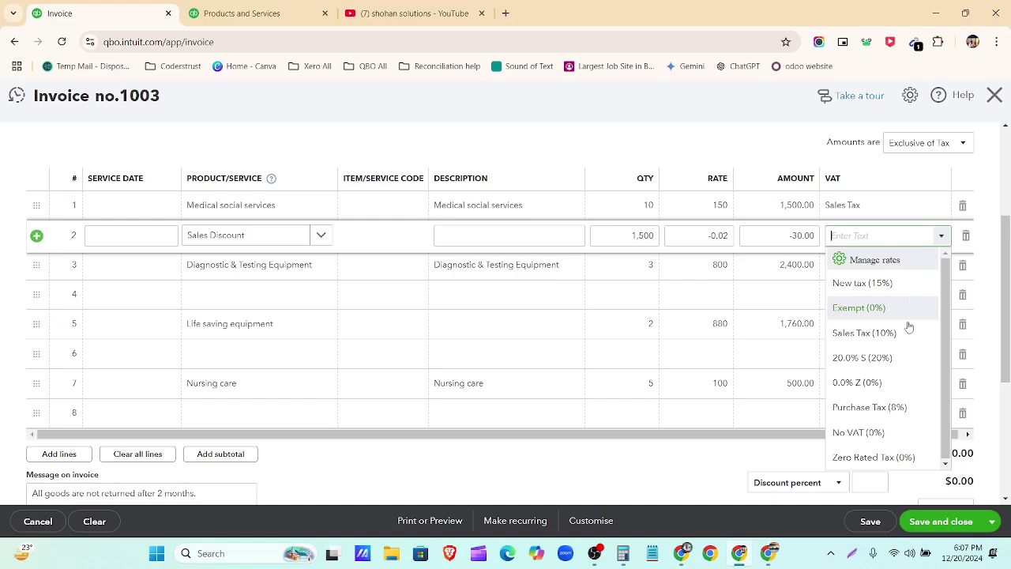
click(864, 332)
Step: Enter Sales Discount as the line 4 product with a quantity of 2400, checking the discount in the customer invoice spreadsheet
click(271, 294)
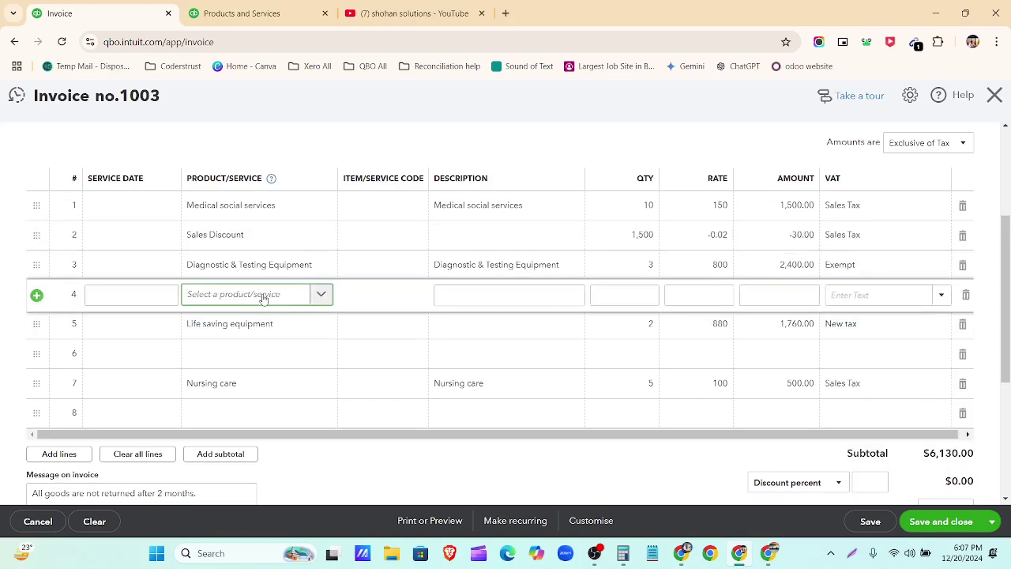
text(sale)
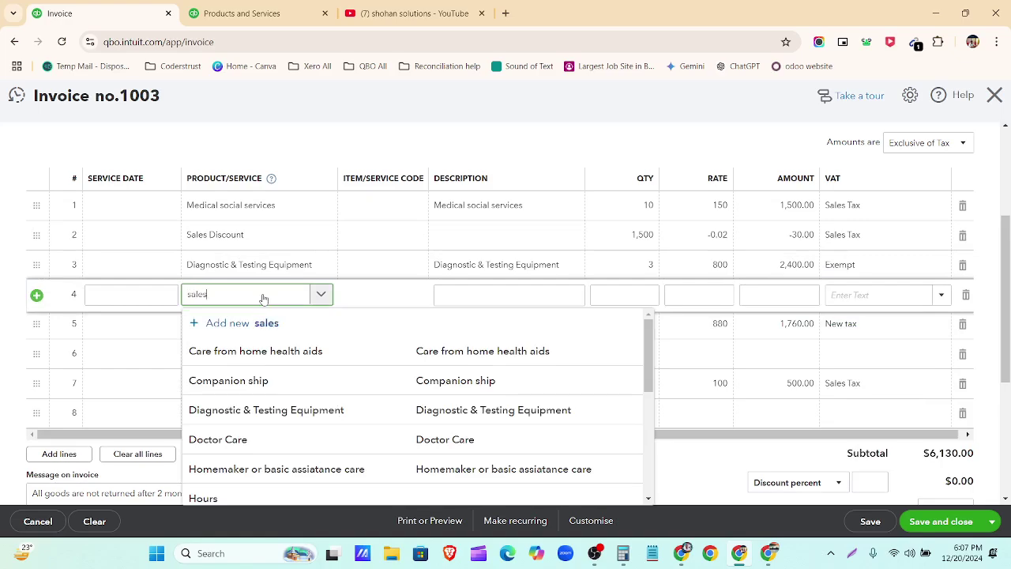
text(s)
click(266, 351)
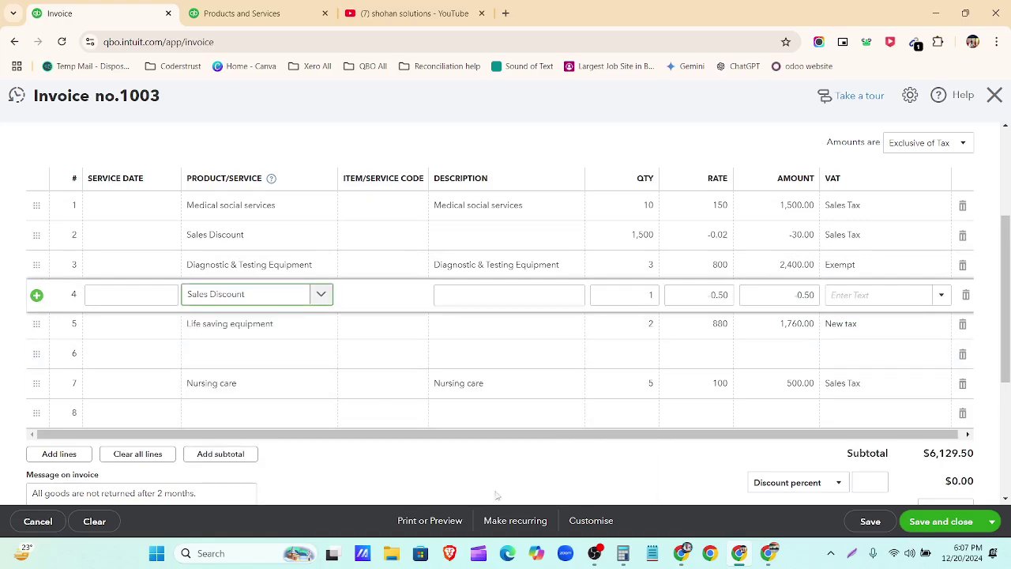
click(681, 553)
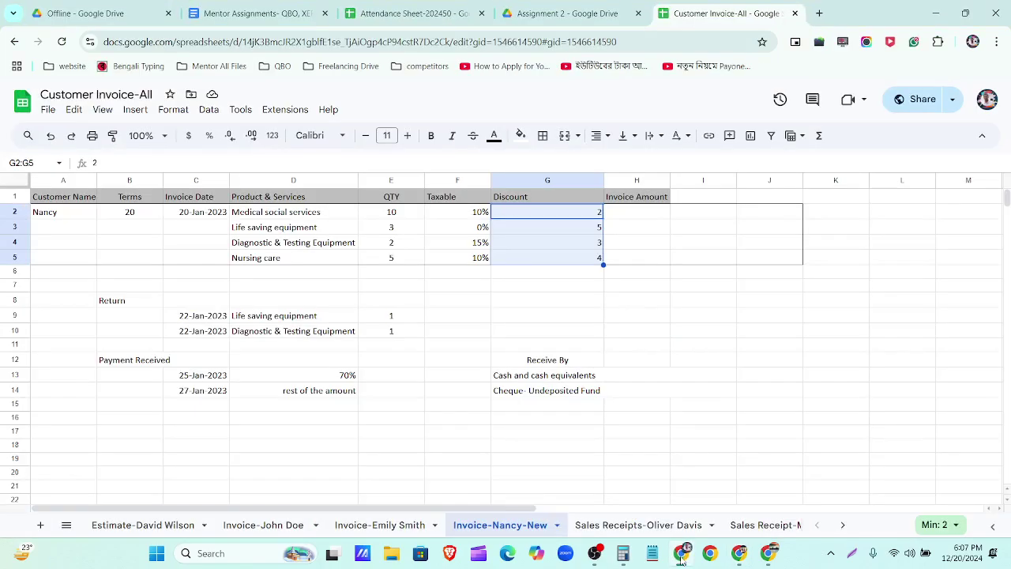
click(681, 553)
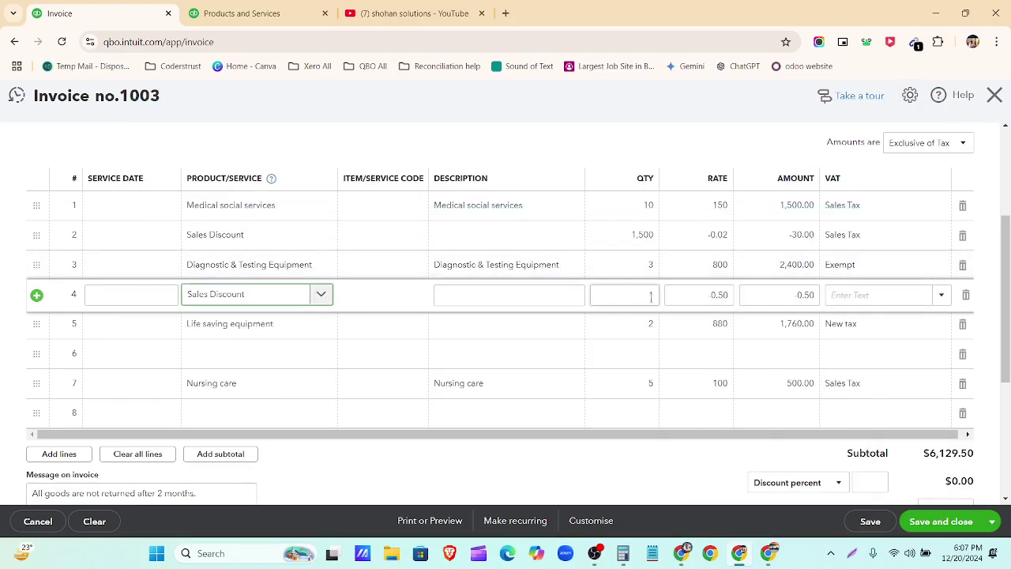
click(651, 297)
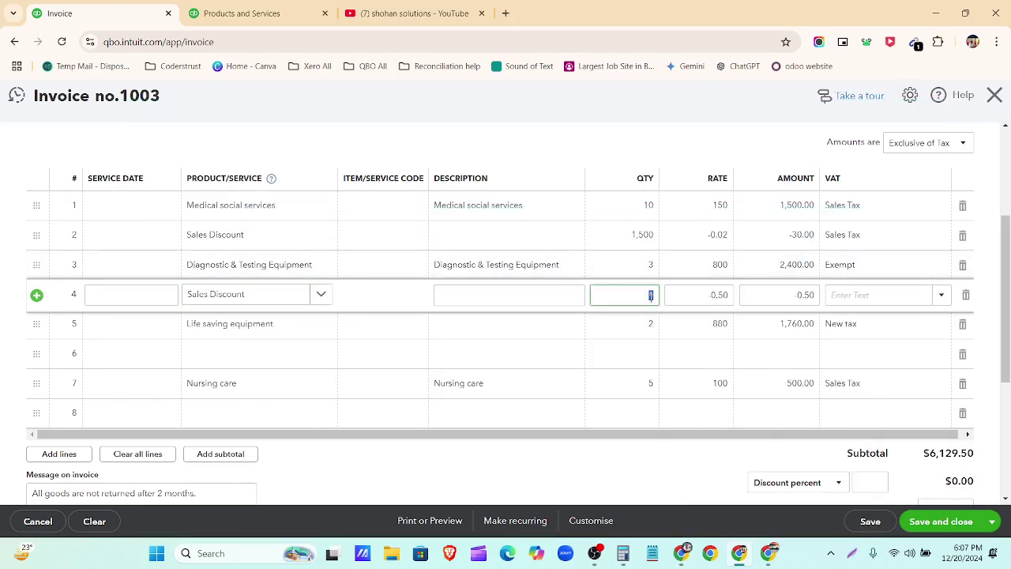
text(2400)
Step: Set the rate of the line 4 Sales Discount to -0.05
click(731, 295)
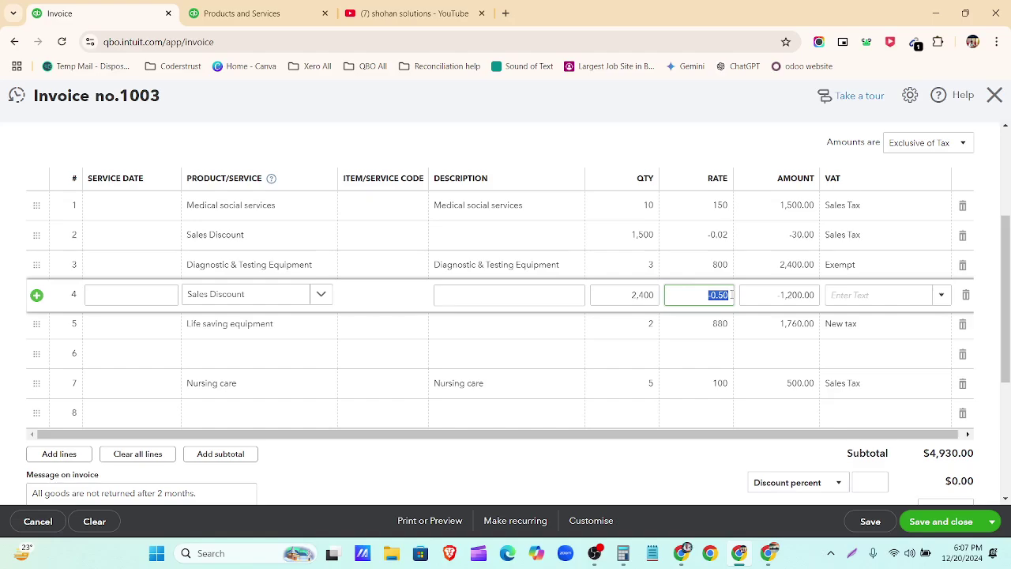
text(0.50)
key(BackSpace)
key(BackSpace)
text(05)
click(604, 139)
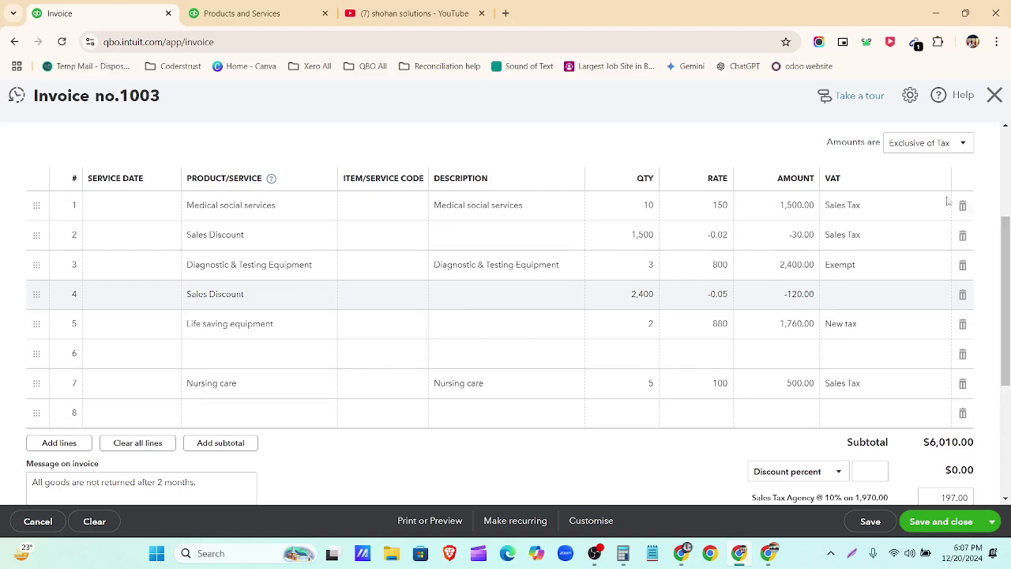
Step: Set the VAT of the line 4 Sales Discount to Exempt (0%)
click(917, 294)
click(940, 297)
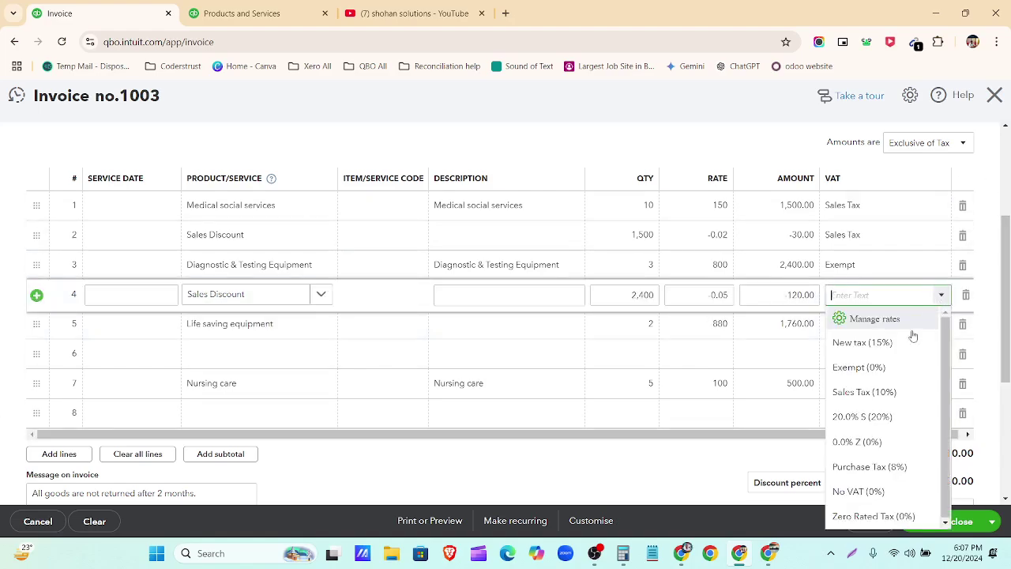
click(885, 367)
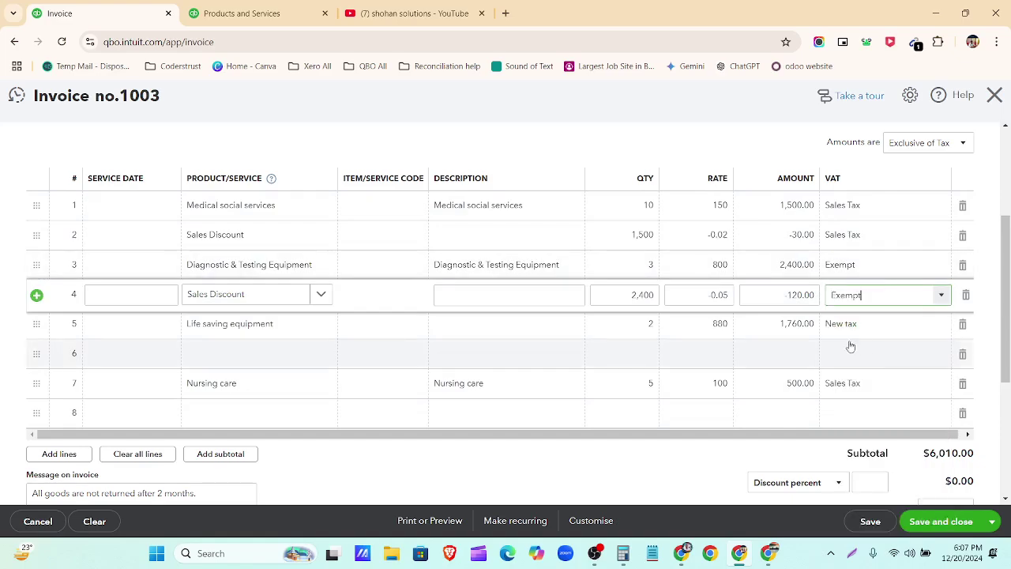
Step: Check the next discount in the spreadsheet and enter Sales Discount on line 6 with a quantity of 1760
click(204, 357)
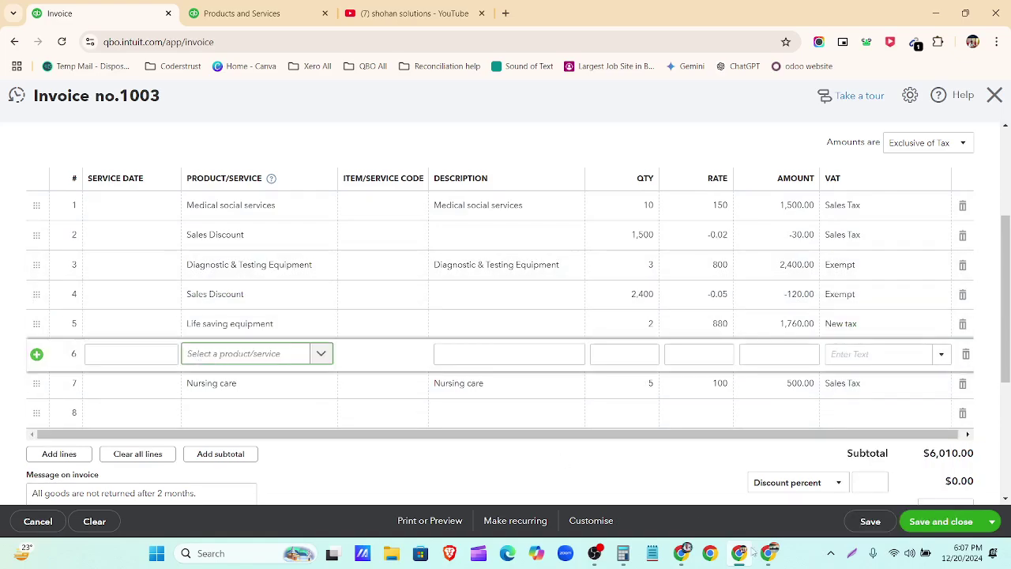
click(682, 553)
click(681, 553)
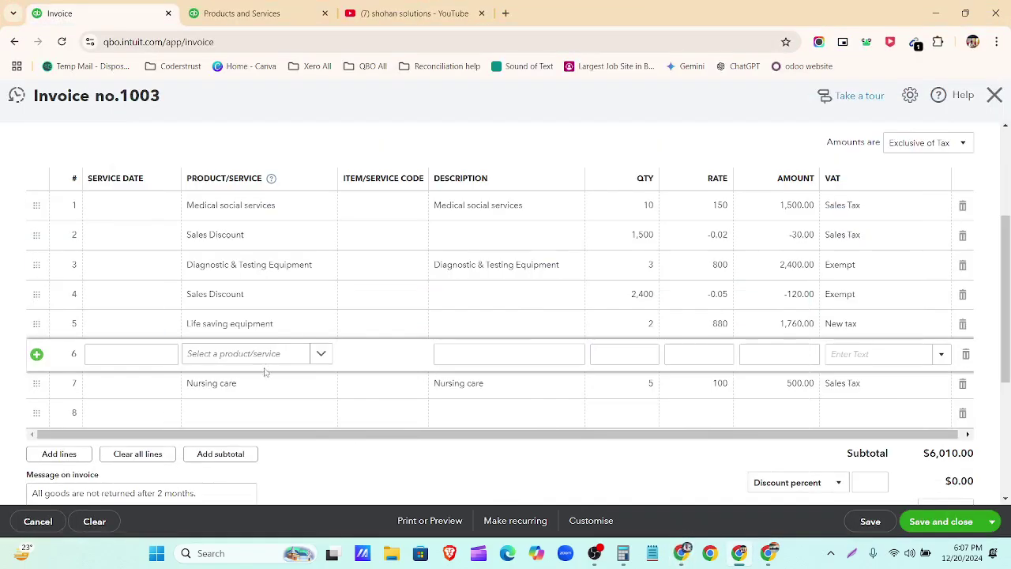
click(250, 356)
text(sale)
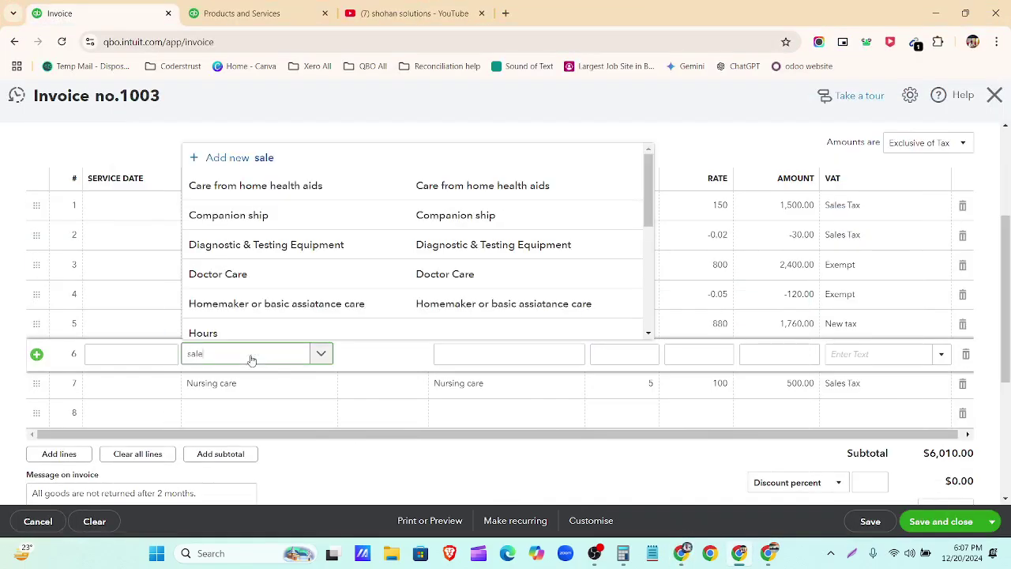
text(s)
click(266, 327)
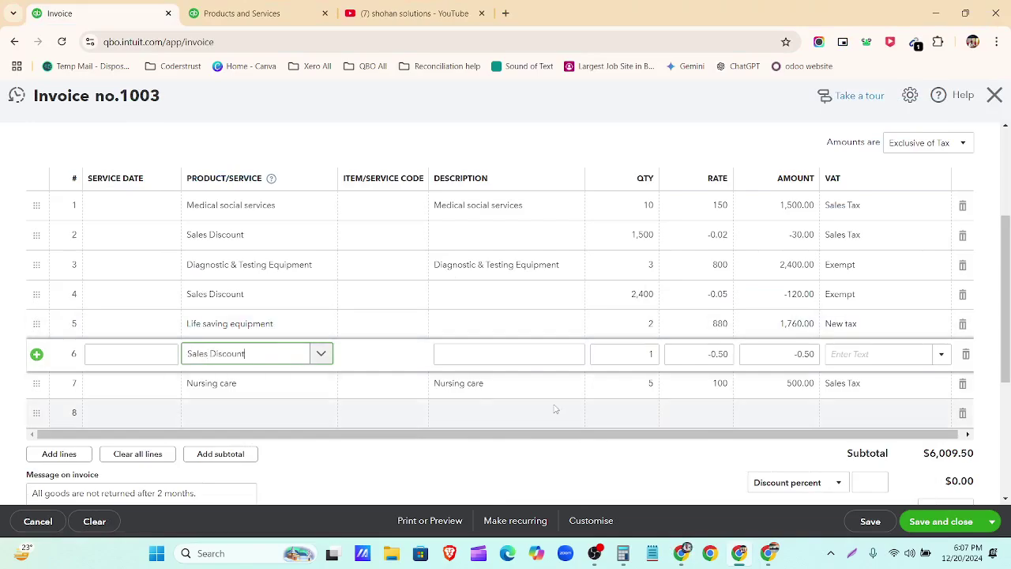
click(651, 355)
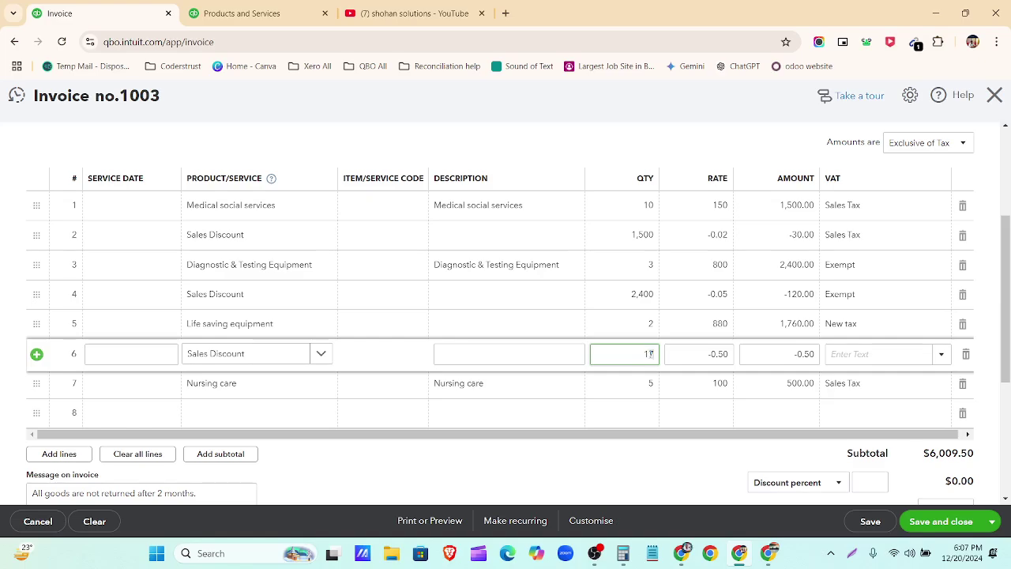
text(1760)
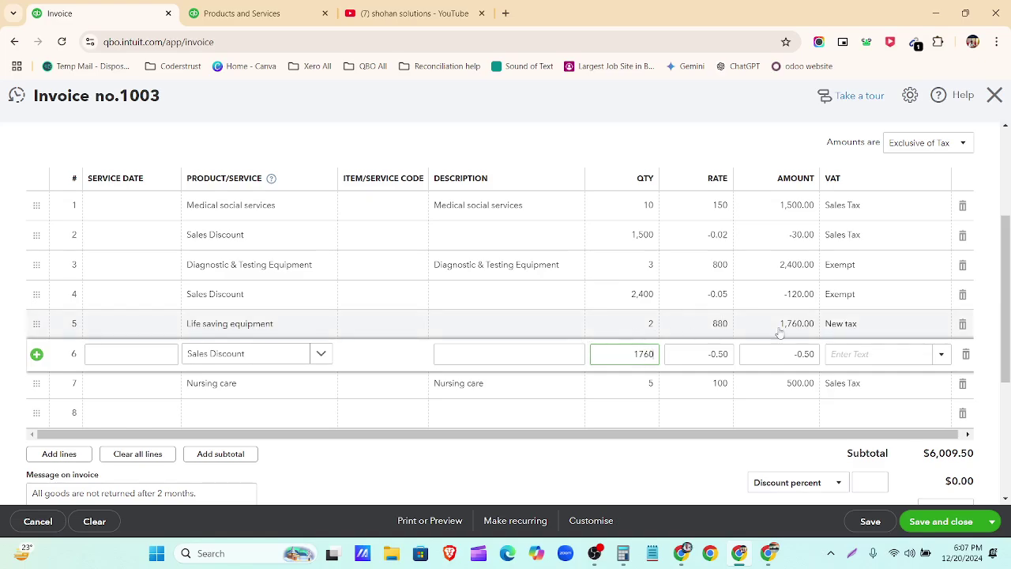
Step: Set the rate of the line 6 Sales Discount to -0.03 and its VAT to New tax (15%)
click(731, 354)
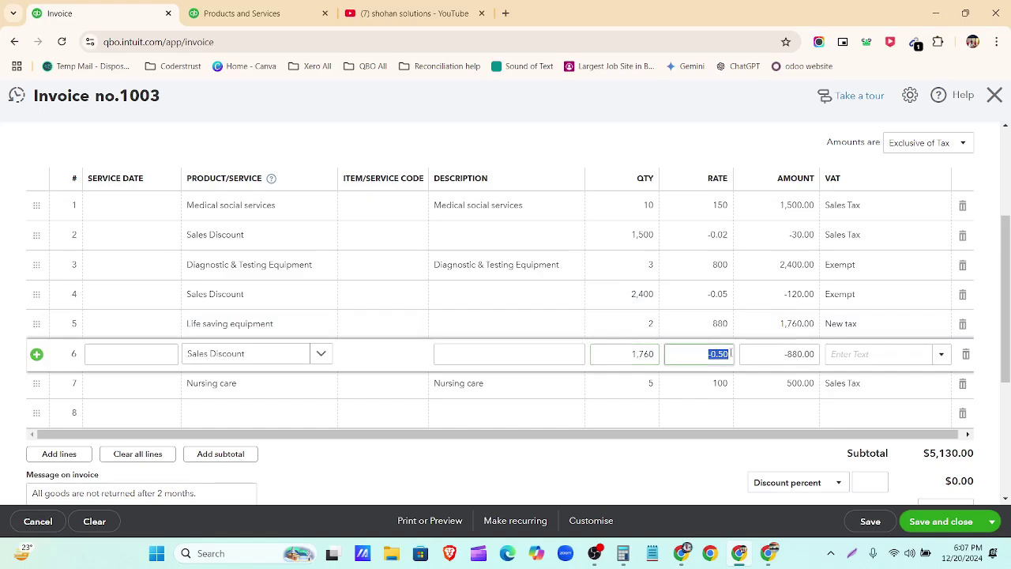
click(731, 357)
key(BackSpace)
text(03)
click(940, 355)
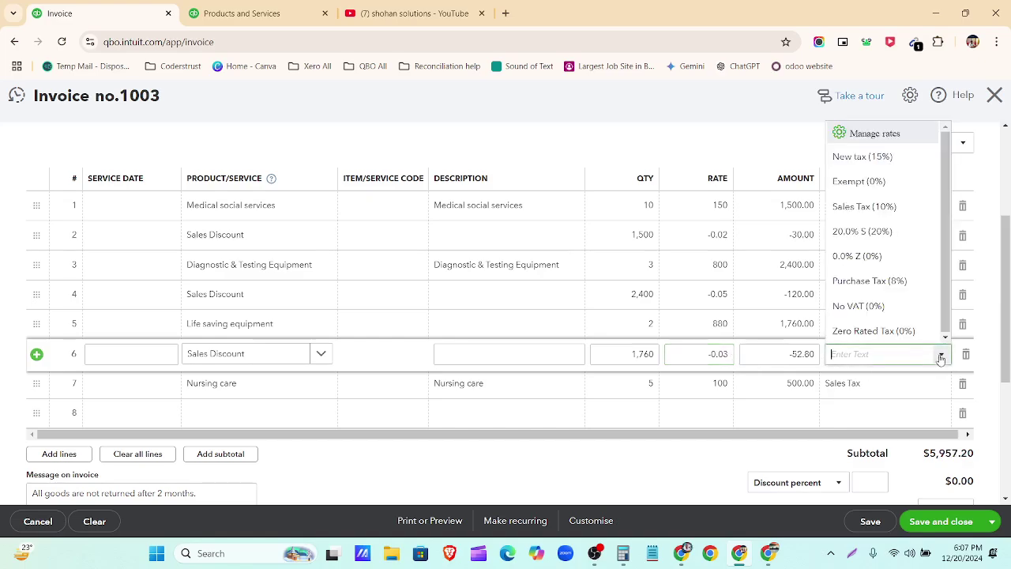
click(876, 156)
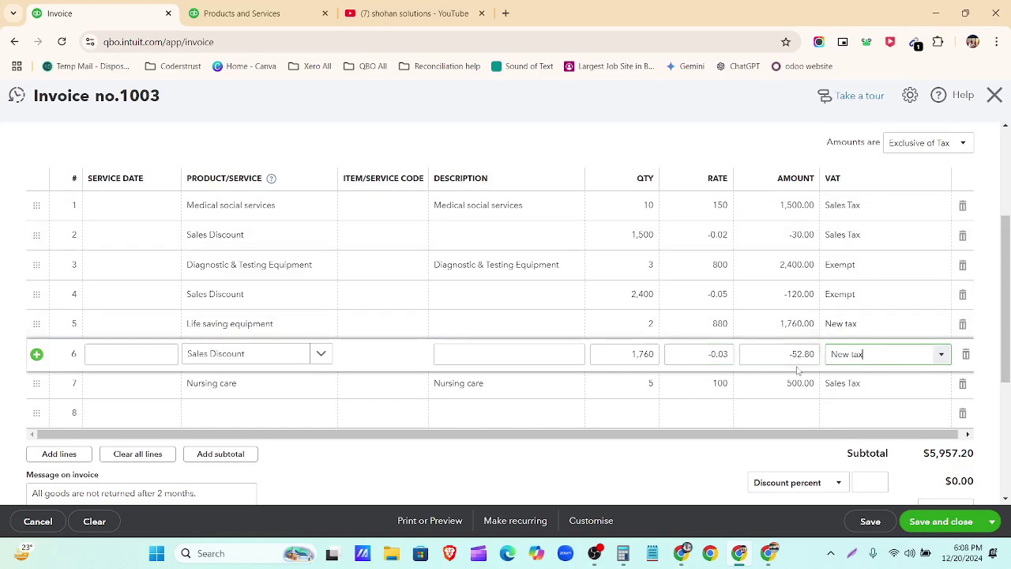
Step: Enter Sales Discount as the line 8 product with a quantity of 500, checking the discount in the customer invoice spreadsheet
scroll(492, 436, down, 1)
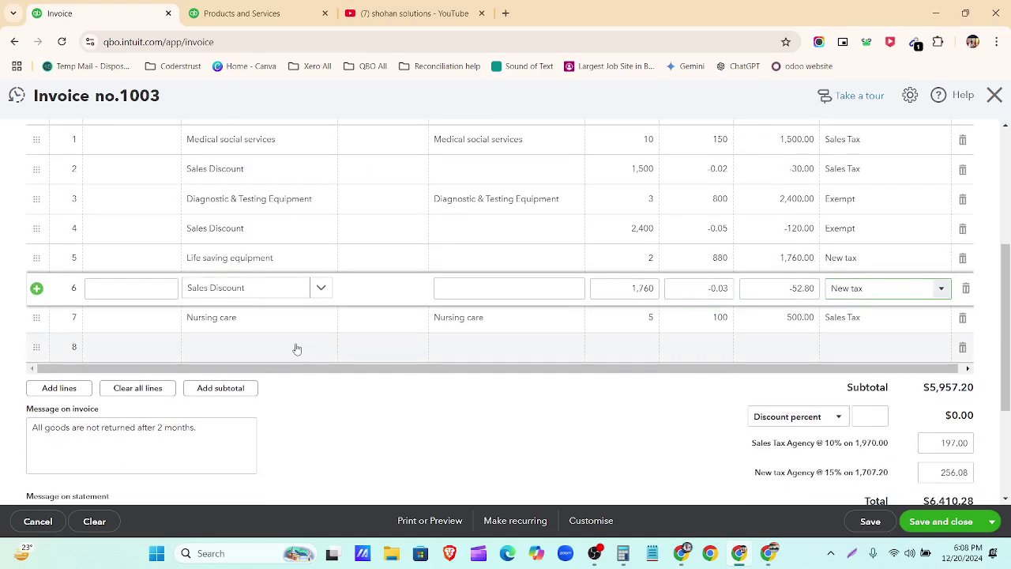
click(282, 351)
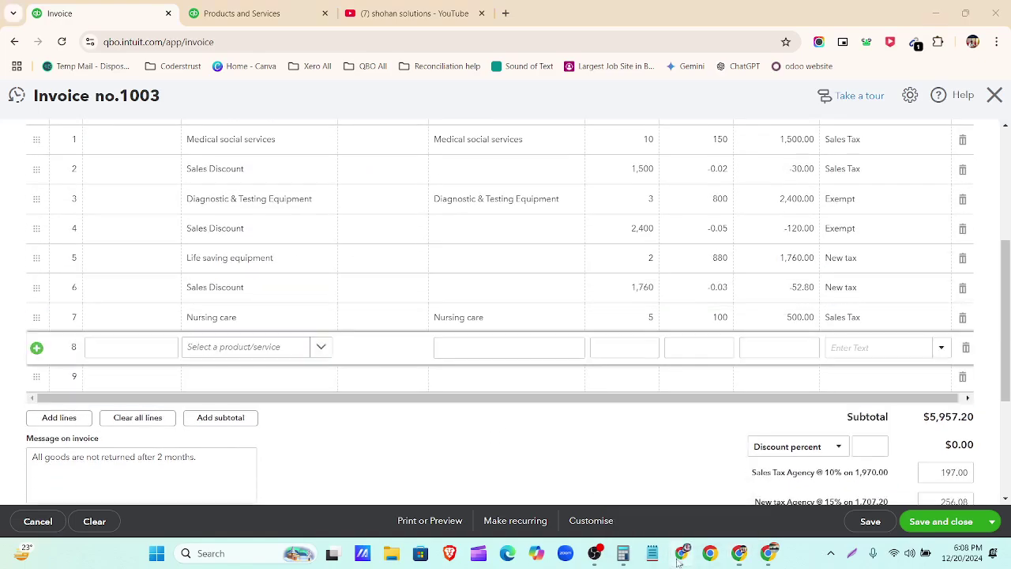
click(681, 553)
click(681, 553)
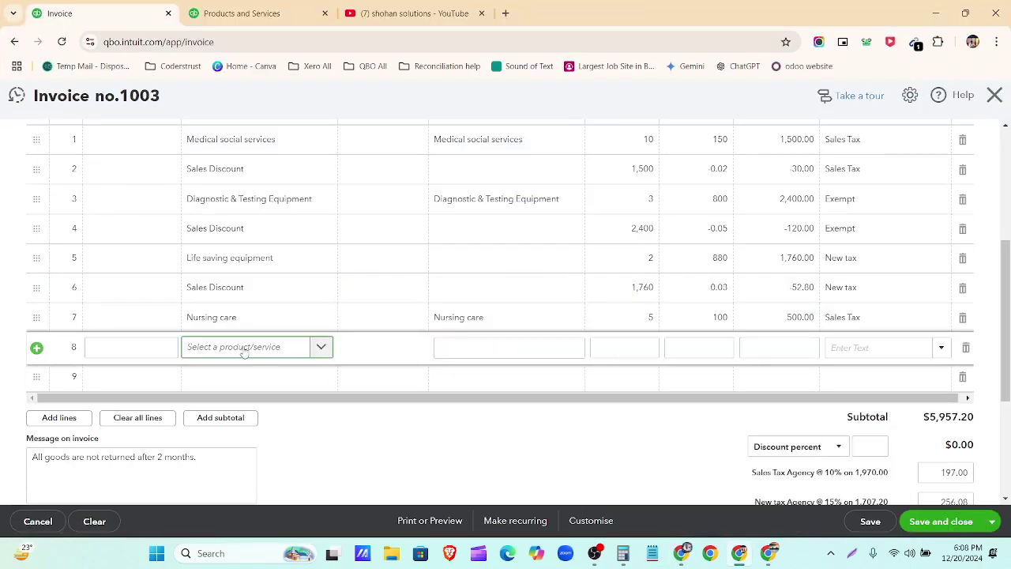
text(sales)
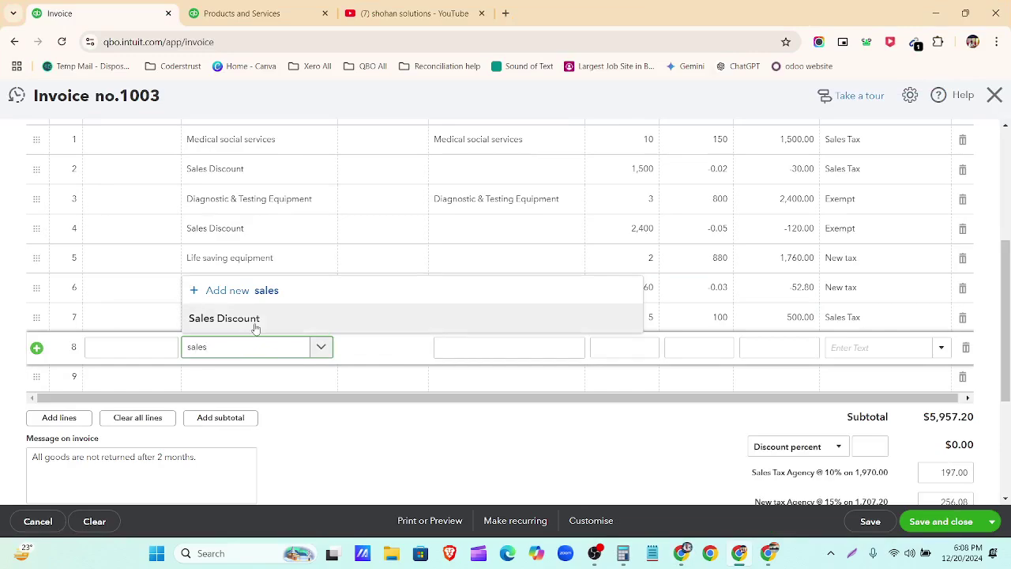
click(254, 320)
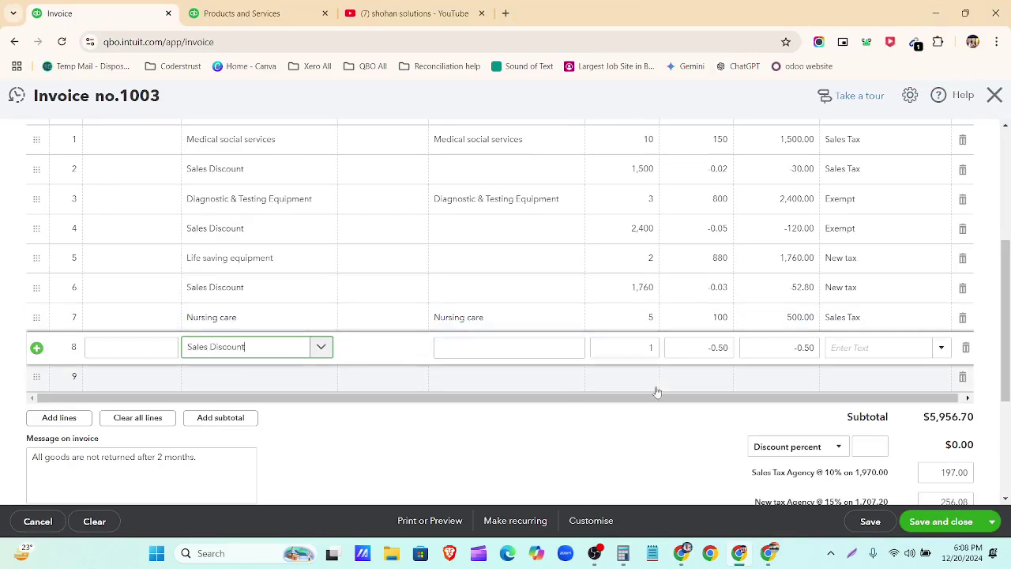
click(650, 348)
key(BackSpace)
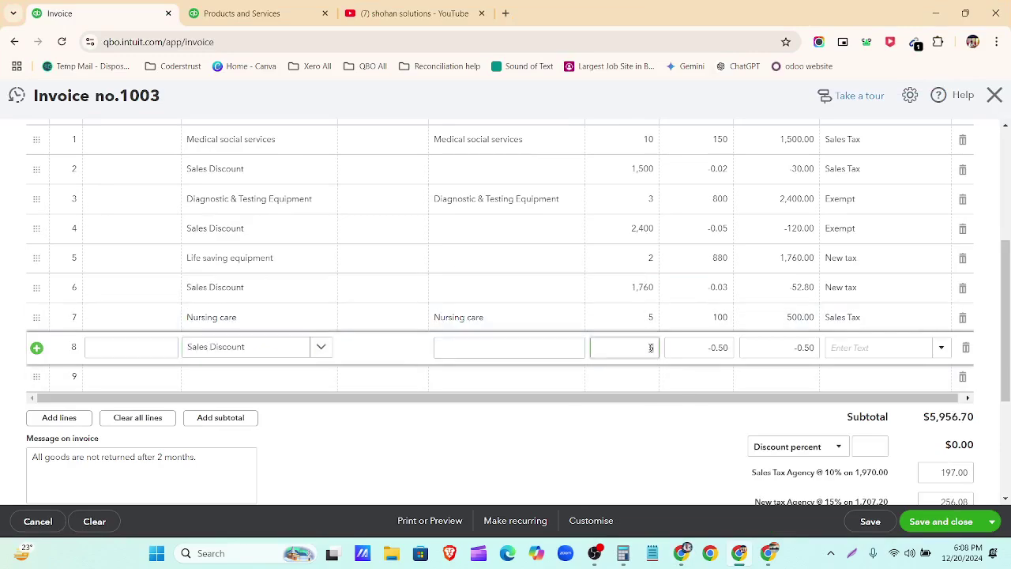
text(500)
Step: Set the rate of the line 8 Sales Discount to -0.04
click(729, 350)
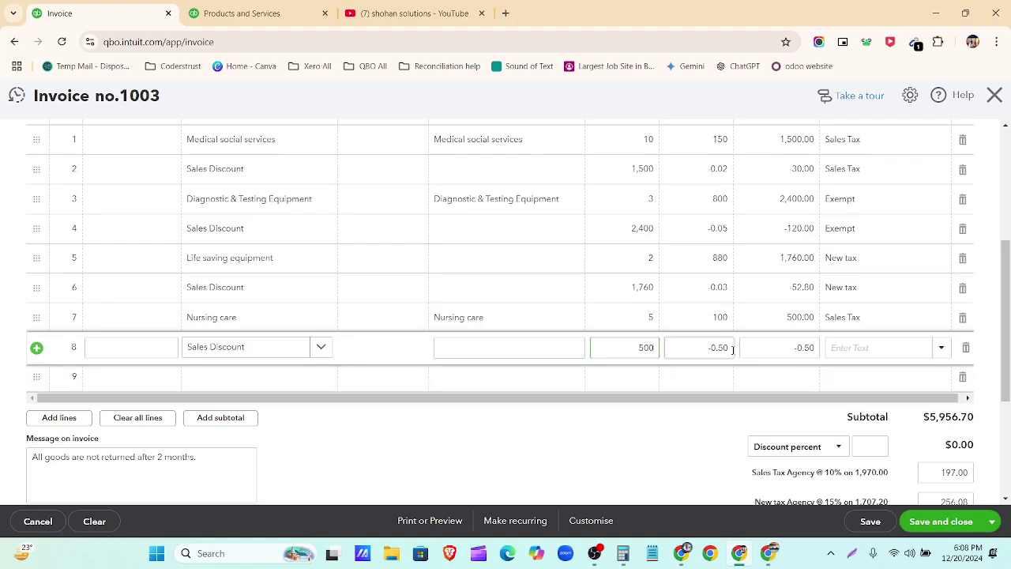
double_click(731, 347)
click(729, 347)
key(BackSpace)
text(04)
Step: Set the VAT of the line 8 Sales Discount to Sales Tax (10%) and delete the empty line 9
click(941, 350)
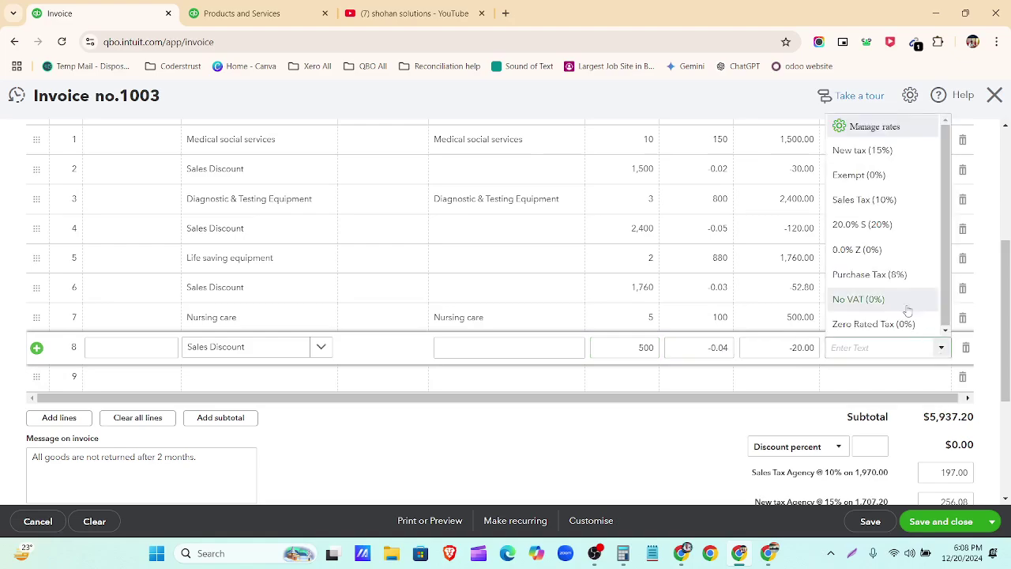
click(713, 429)
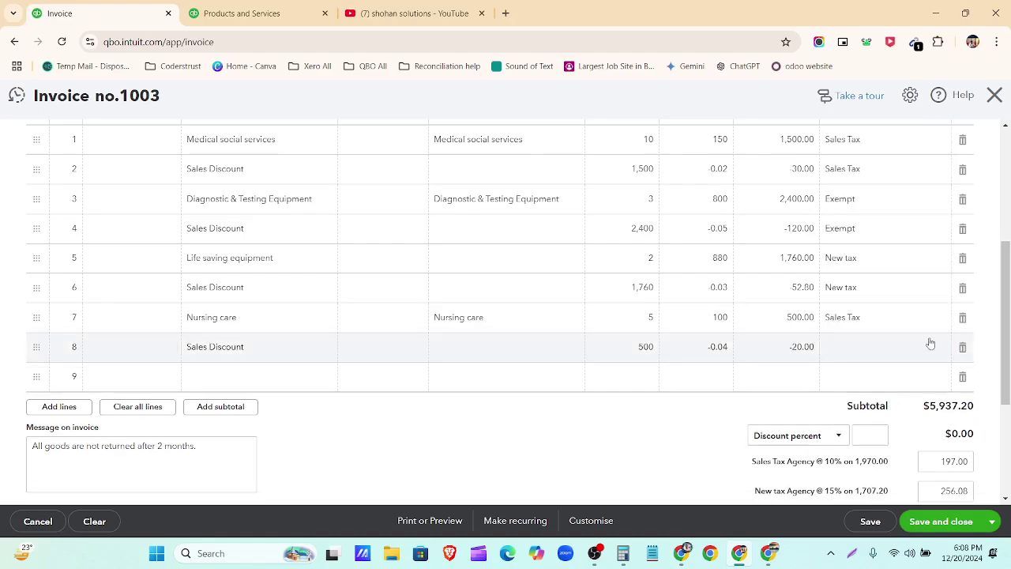
click(930, 345)
click(942, 353)
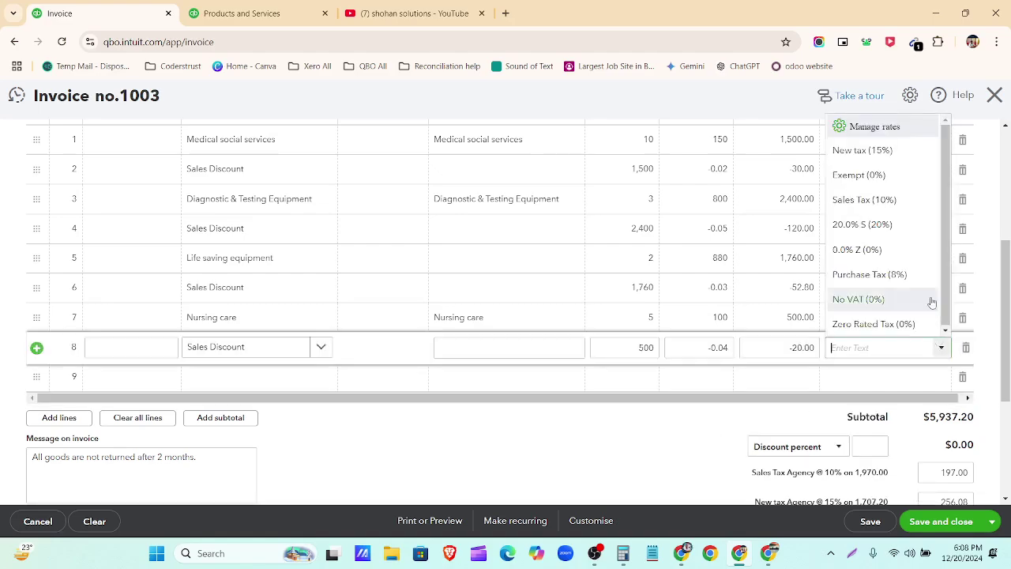
click(908, 198)
click(651, 452)
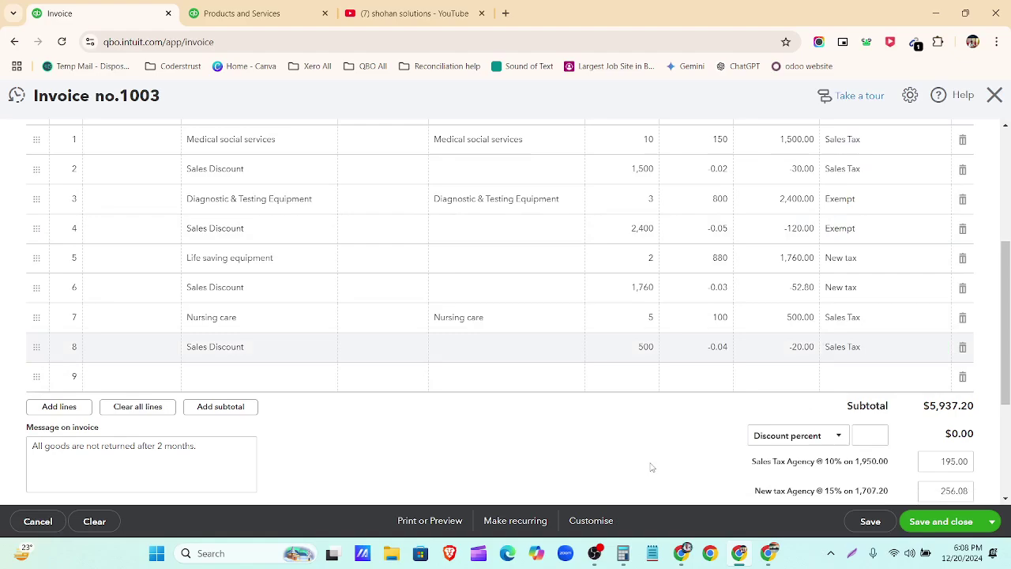
click(961, 379)
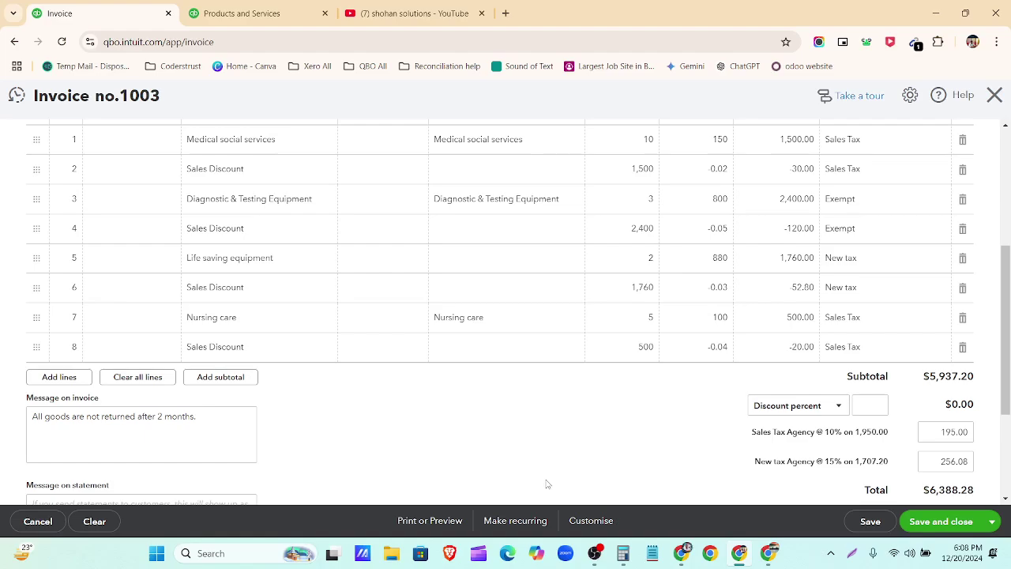
Step: Review the line amounts and switch the invoice's overall discount type to Discount value
scroll(548, 484, up, 2)
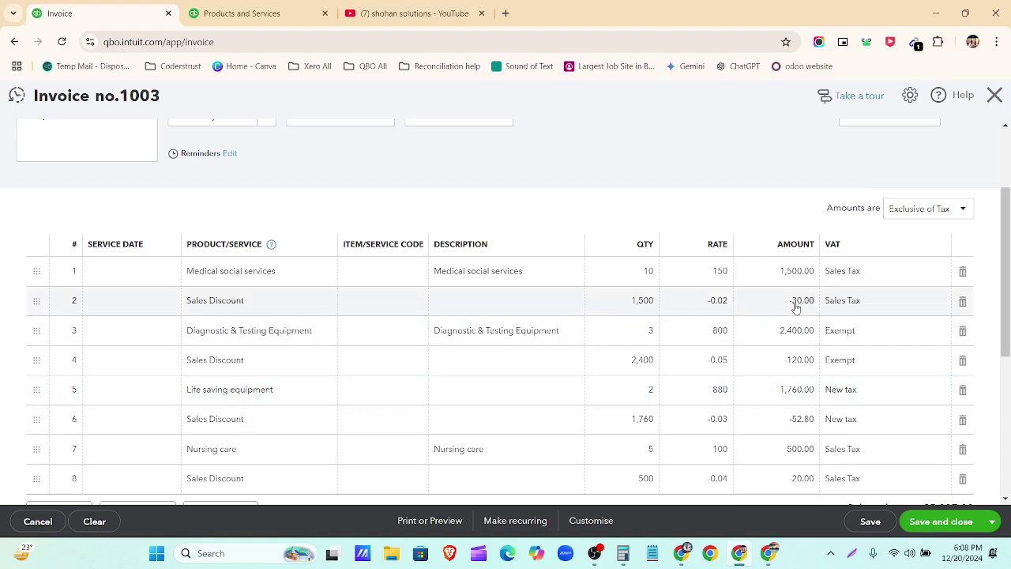
scroll(790, 361, down, 1)
scroll(801, 323, down, 2)
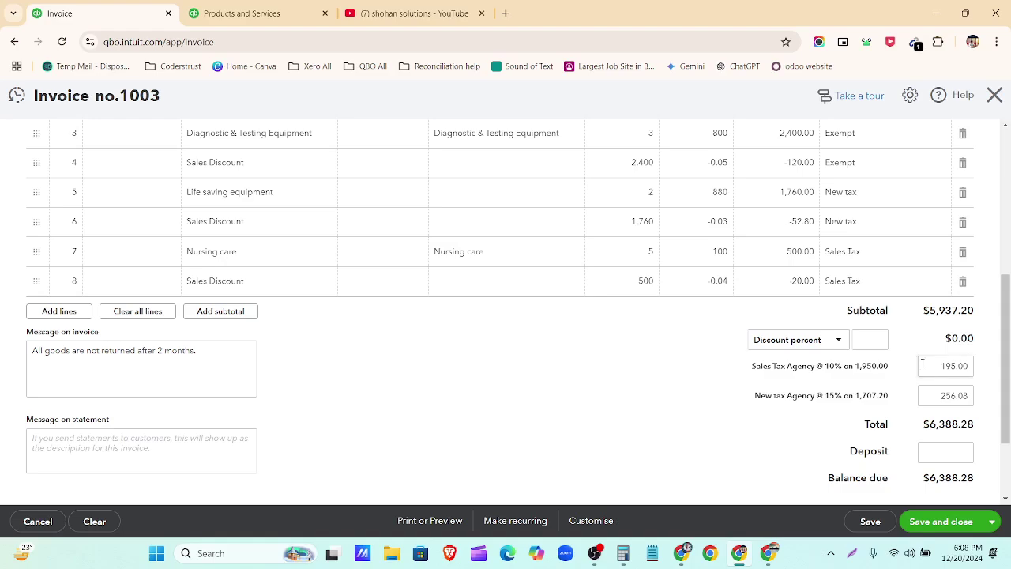
click(831, 340)
click(818, 388)
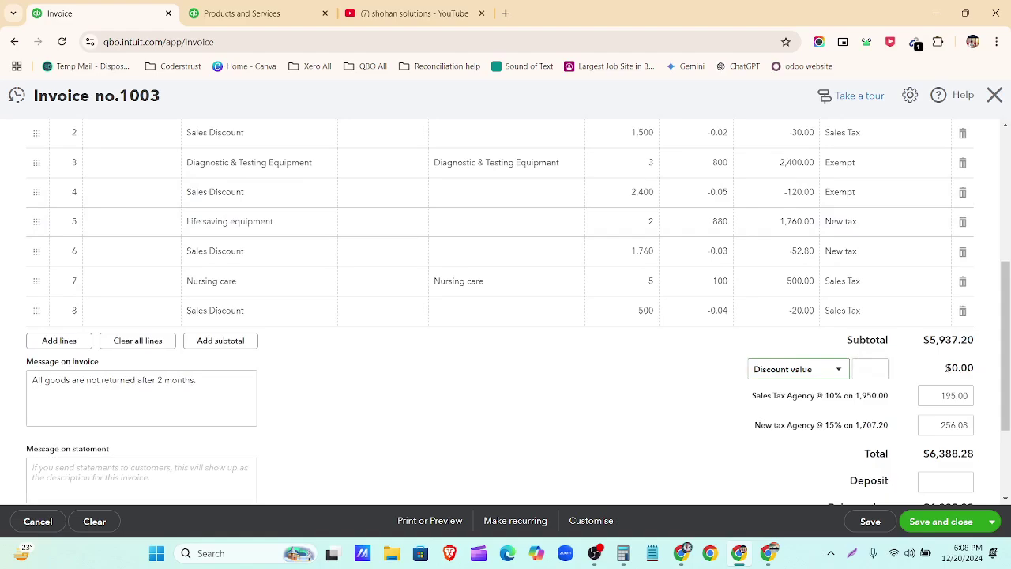
Step: Check the complete invoice from header to totals, and save and close it
scroll(569, 229, up, 2)
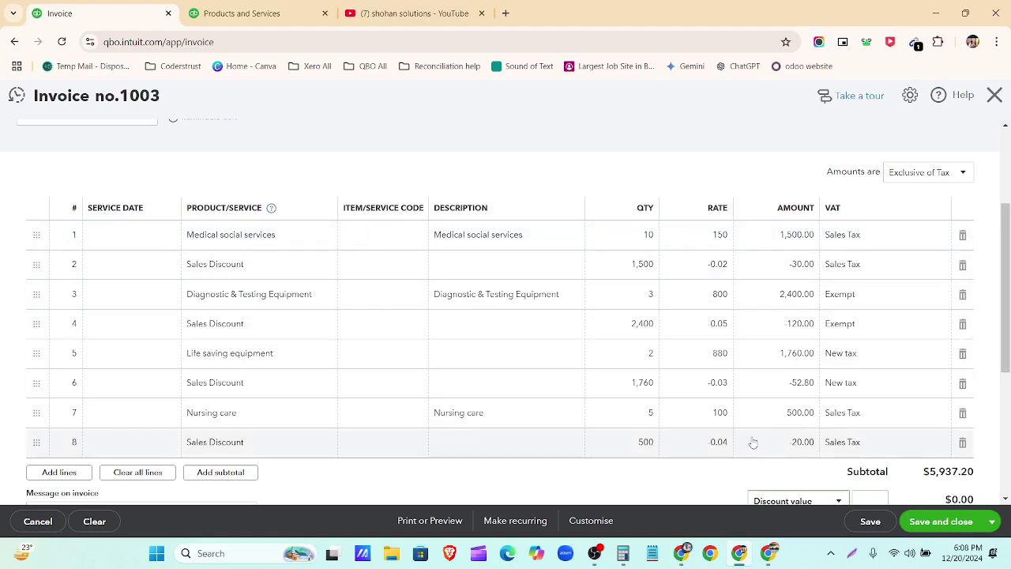
scroll(753, 442, down, 3)
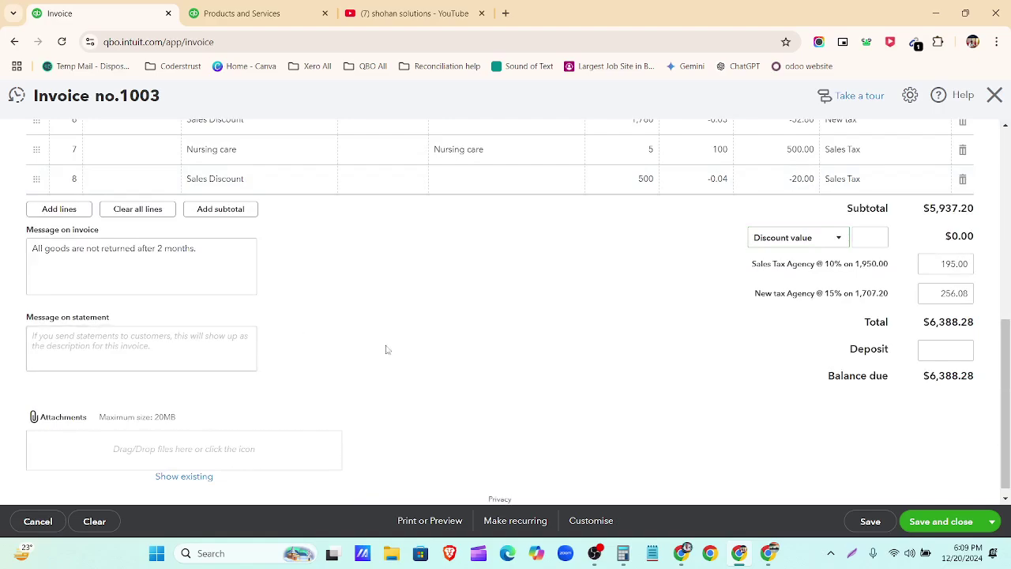
scroll(642, 428, up, 5)
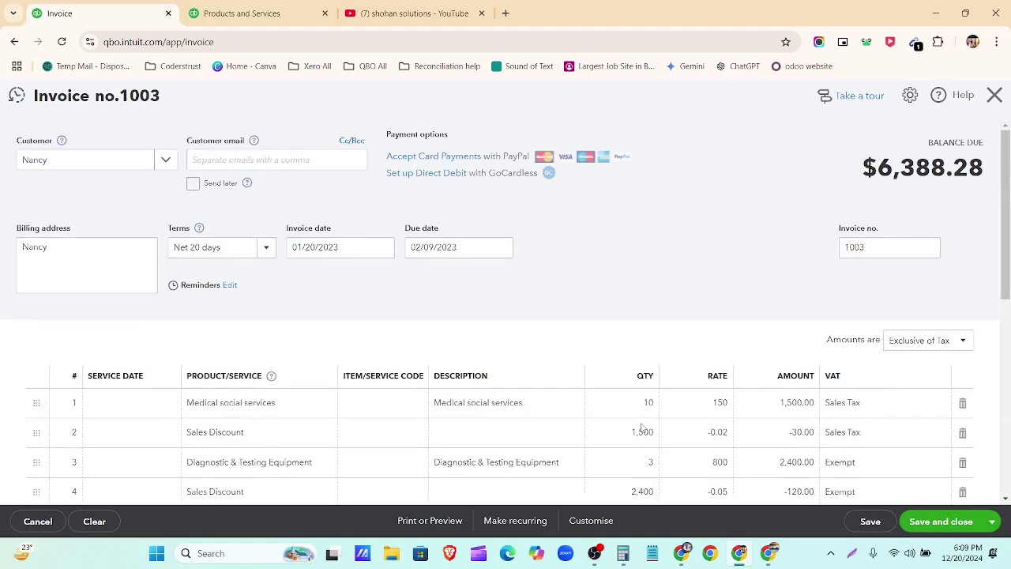
scroll(661, 378, down, 5)
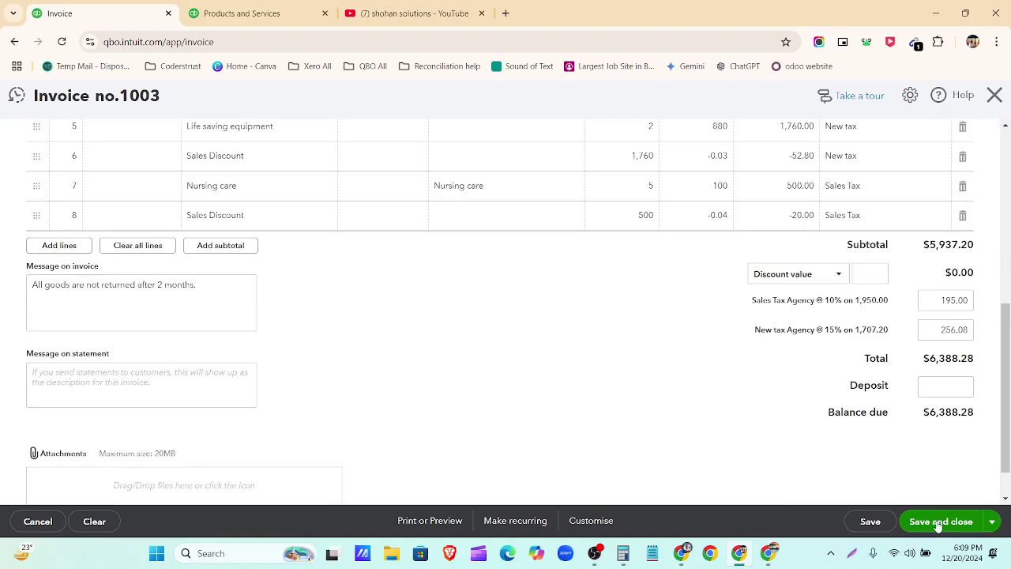
click(939, 523)
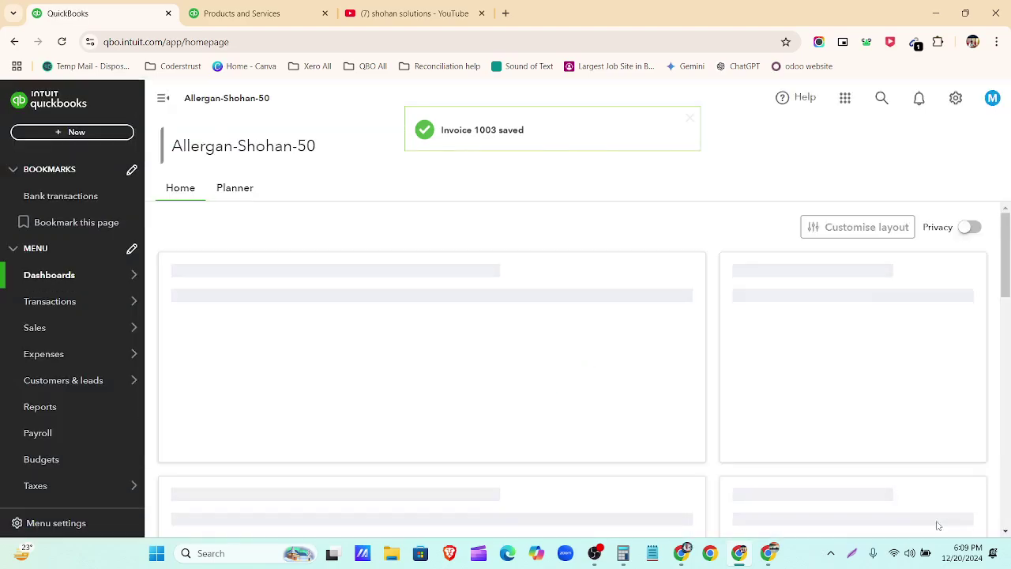
Step: Open the list of all sales transactions and set its date filter to All to find invoice 1003
click(64, 333)
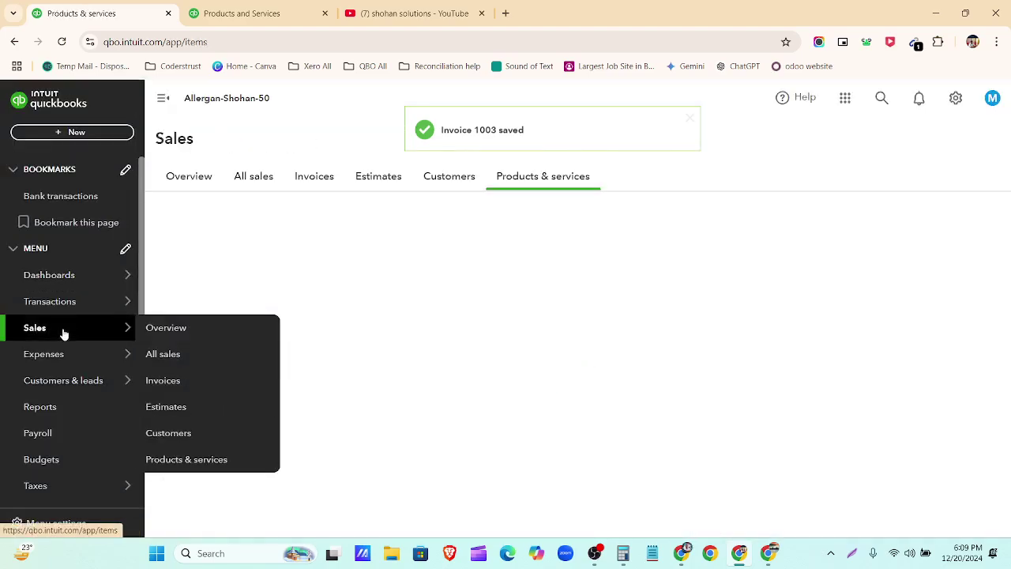
click(254, 178)
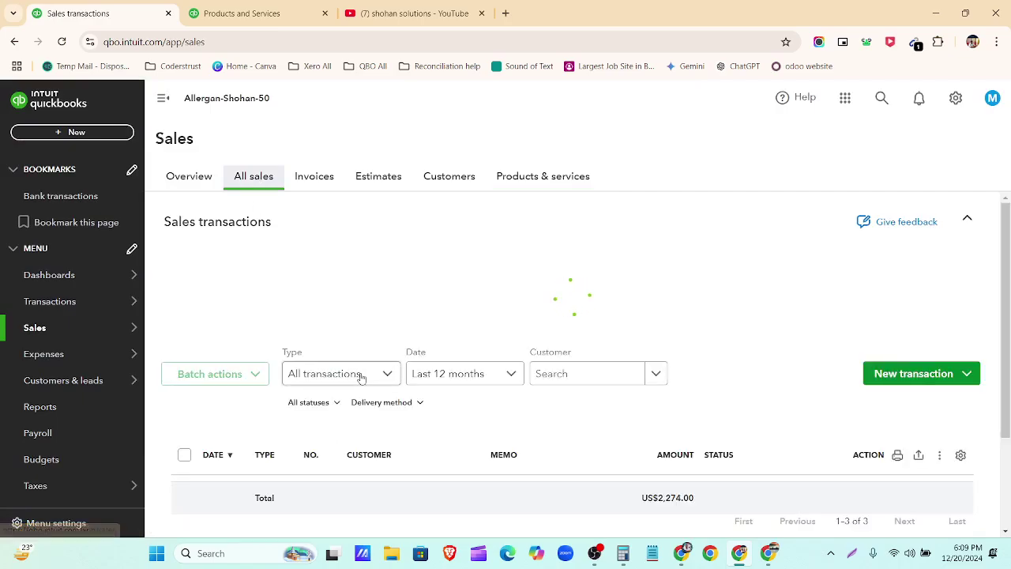
scroll(402, 368, down, 3)
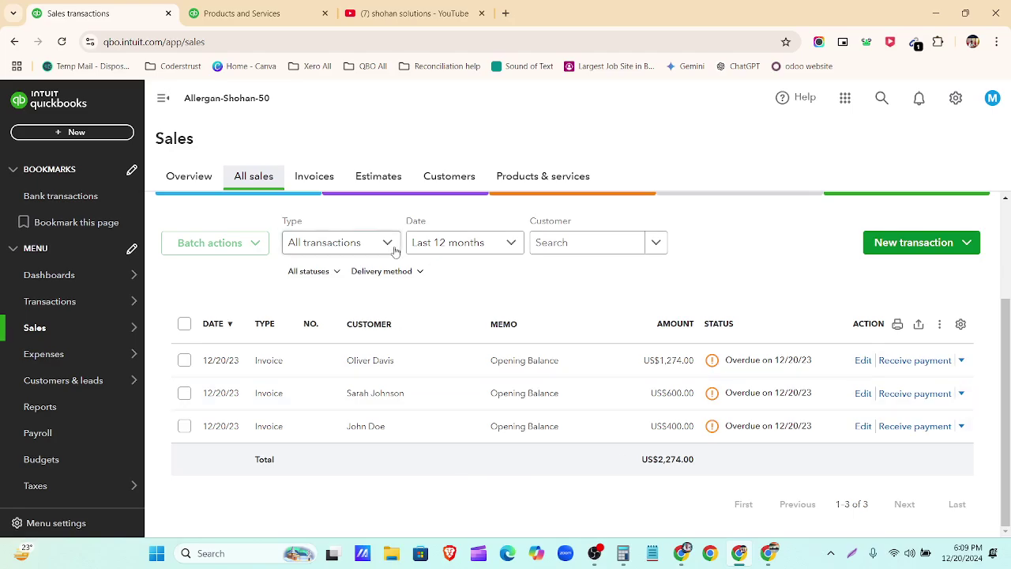
click(474, 242)
scroll(461, 316, up, 3)
click(460, 271)
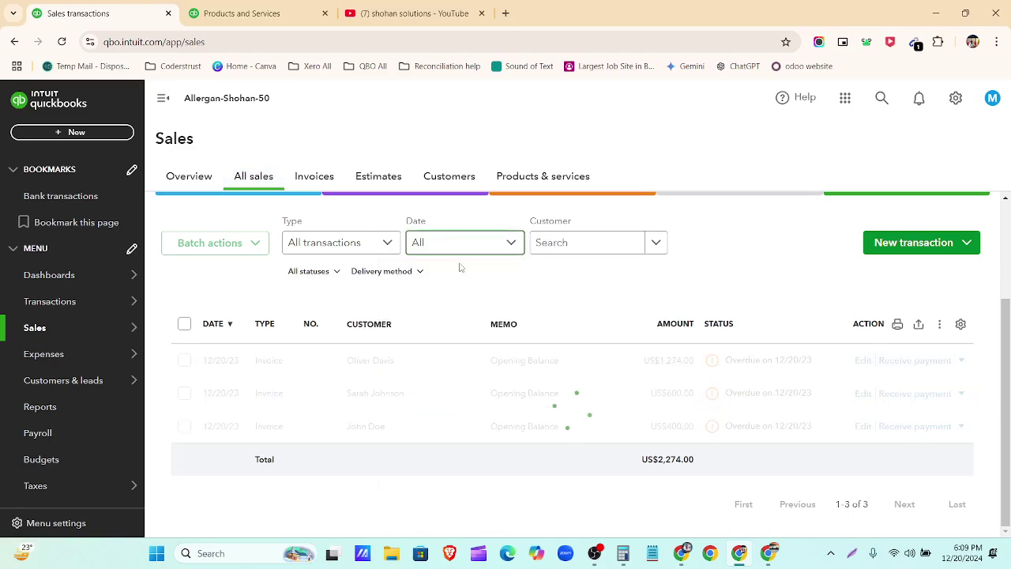
scroll(397, 445, up, 1)
scroll(399, 460, down, 3)
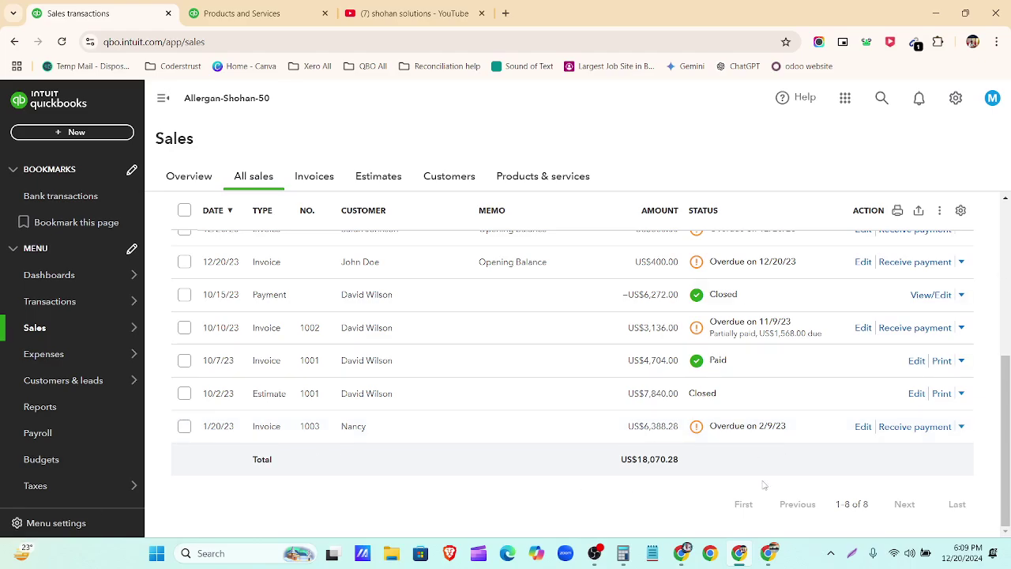
Step: Check the Return section in the customer invoice spreadsheet and clear the repeated return date in C10 beside Diagnostic & Testing Equipment
click(683, 553)
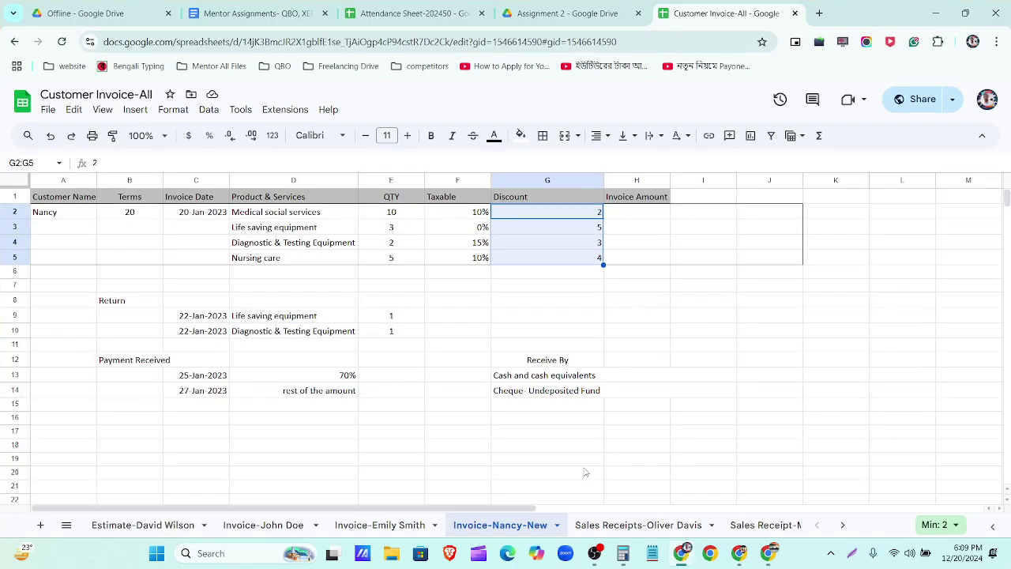
drag(107, 302, 369, 342)
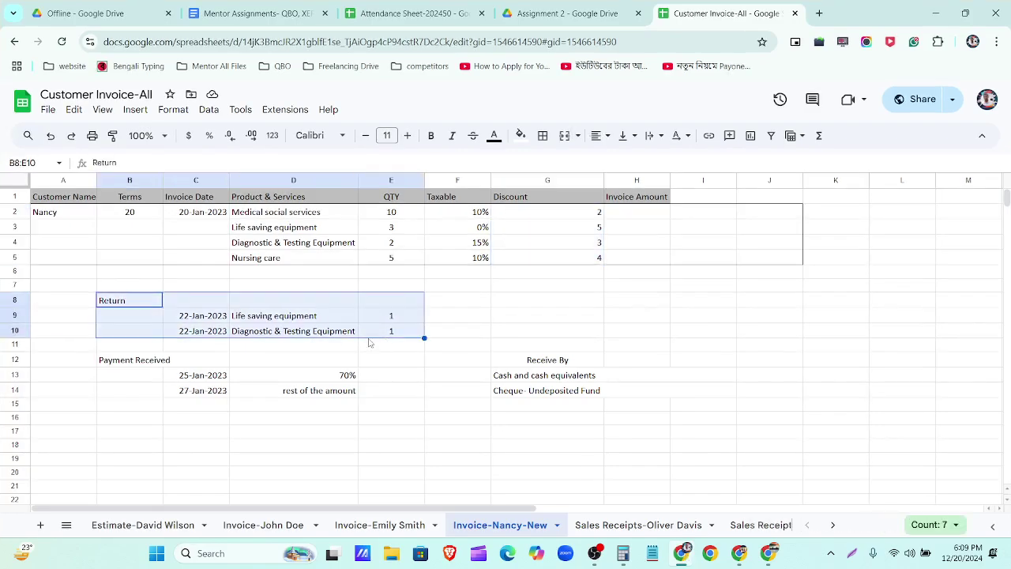
click(234, 330)
click(202, 332)
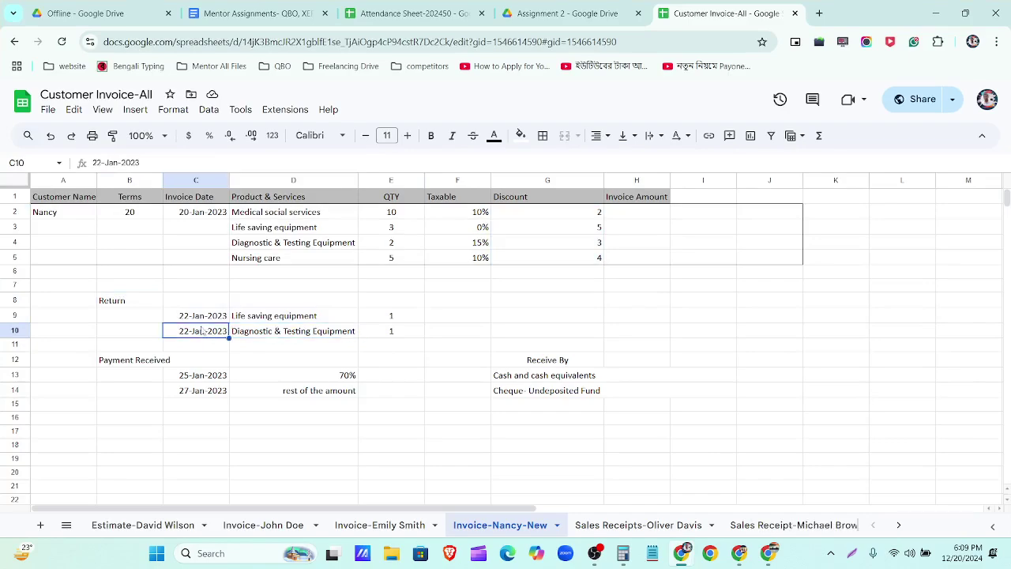
key(Delete)
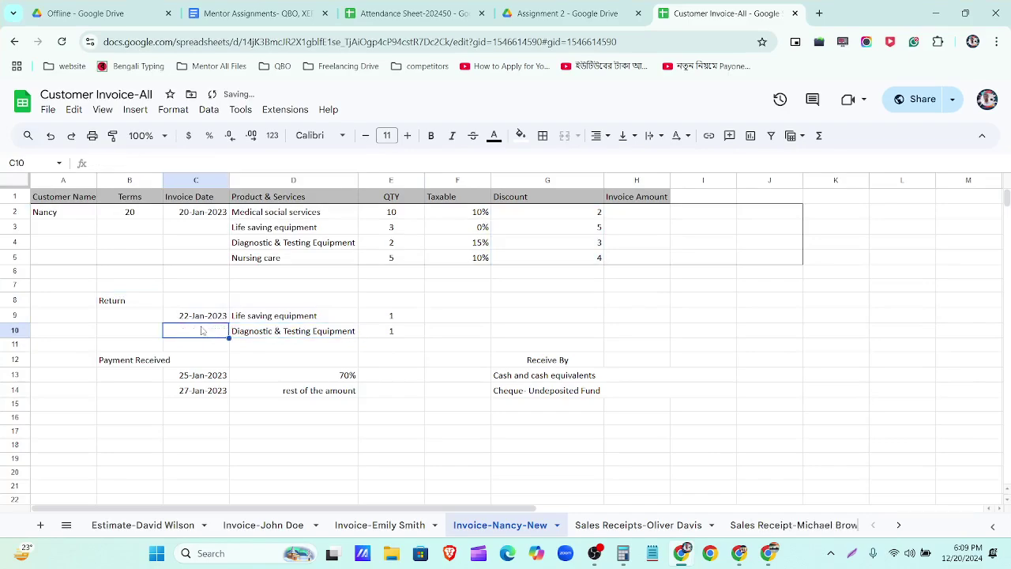
click(424, 314)
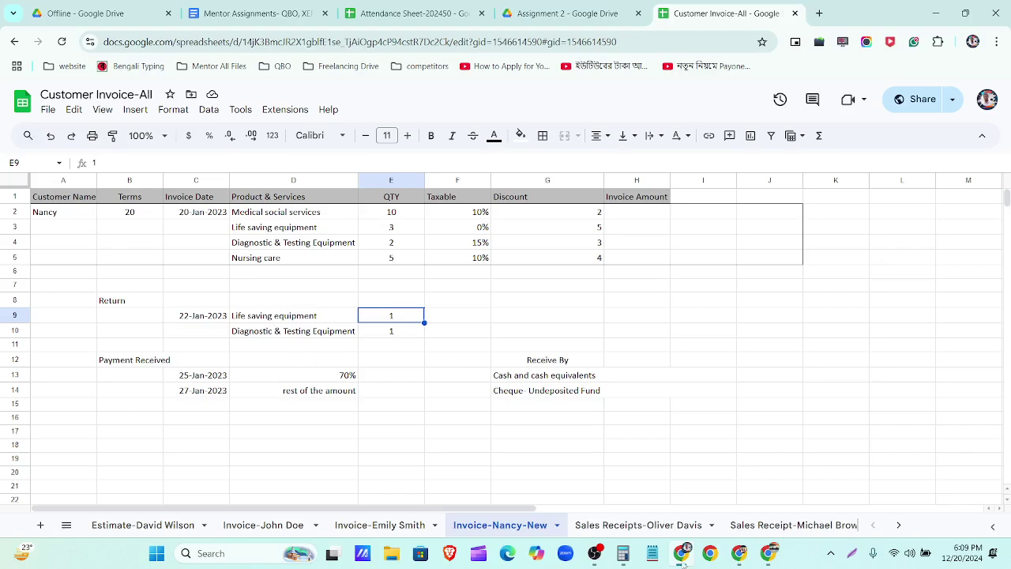
Step: Create a new credit note for the customer of invoice 1003 and date it 01/22/2023
mouse_move(684, 563)
click(739, 553)
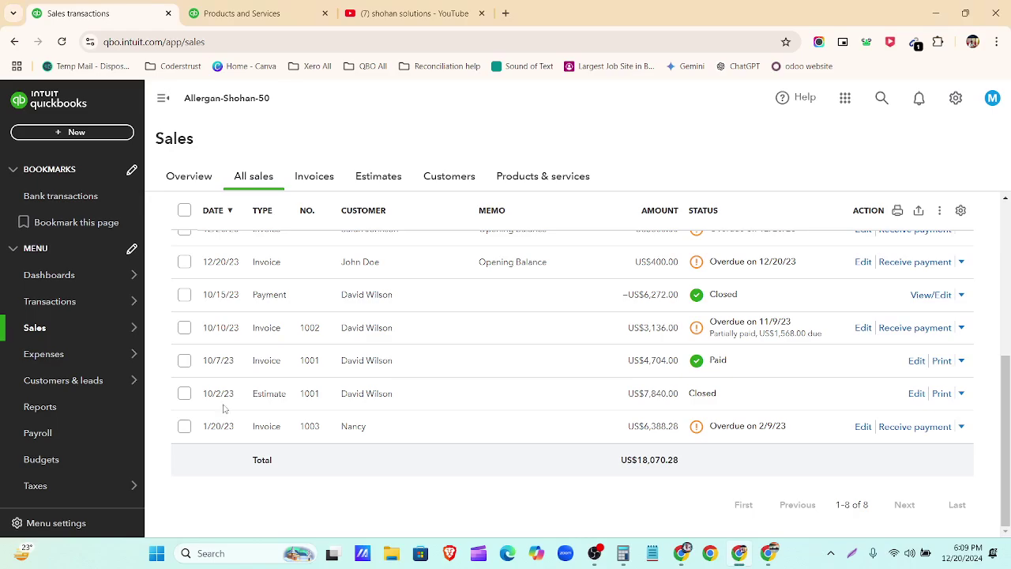
click(94, 134)
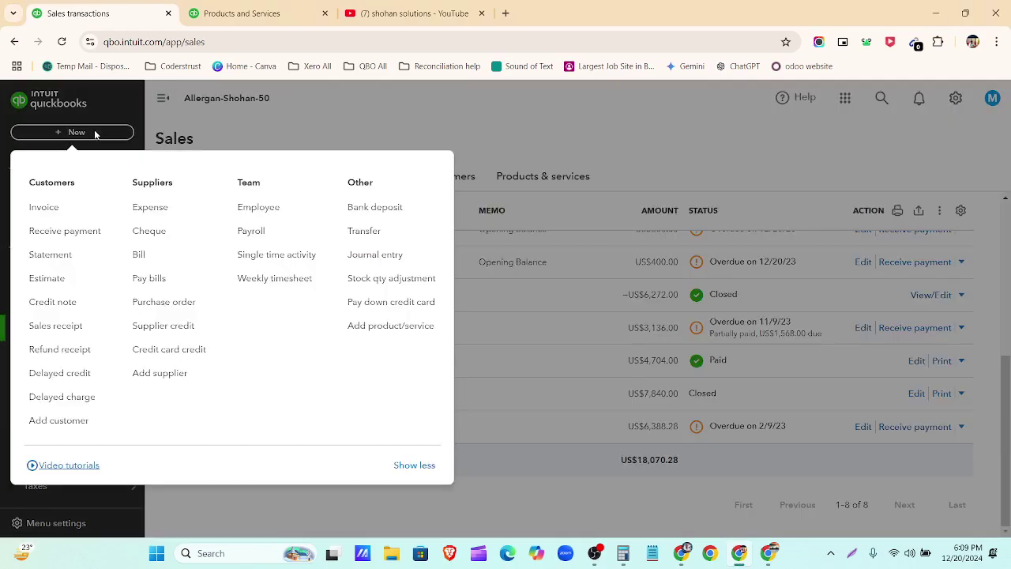
click(84, 308)
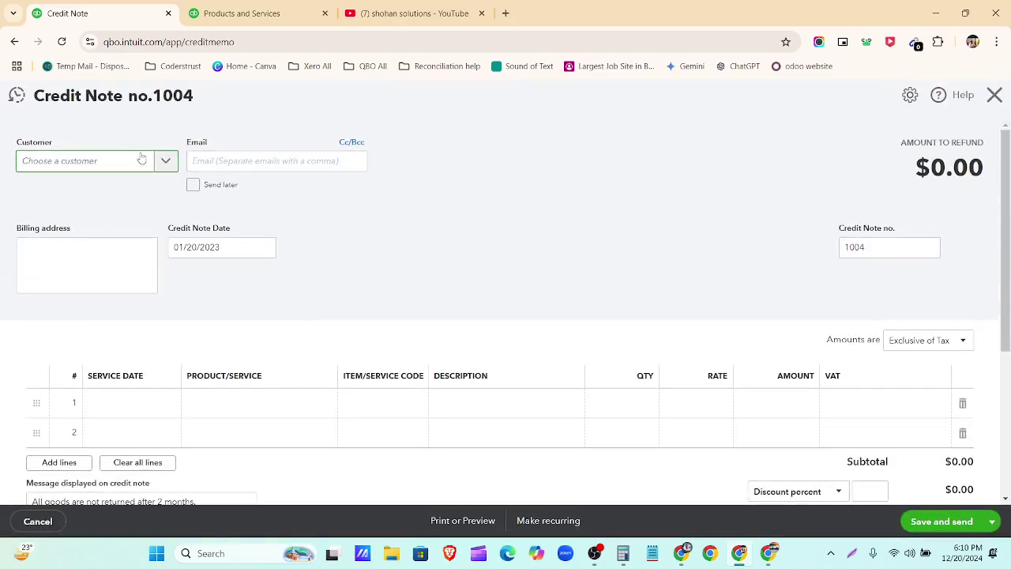
click(167, 162)
scroll(90, 323, down, 2)
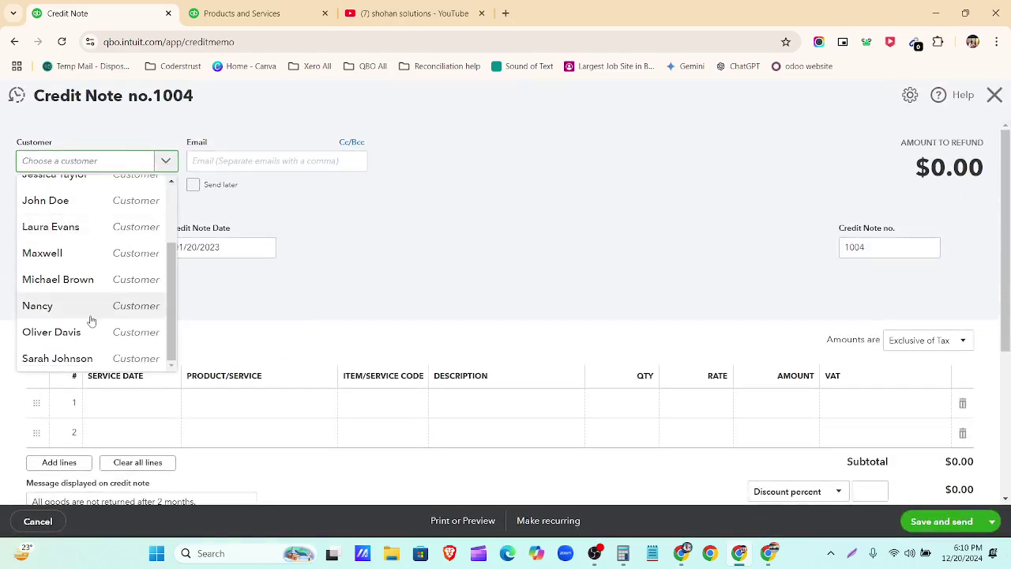
click(91, 314)
click(267, 248)
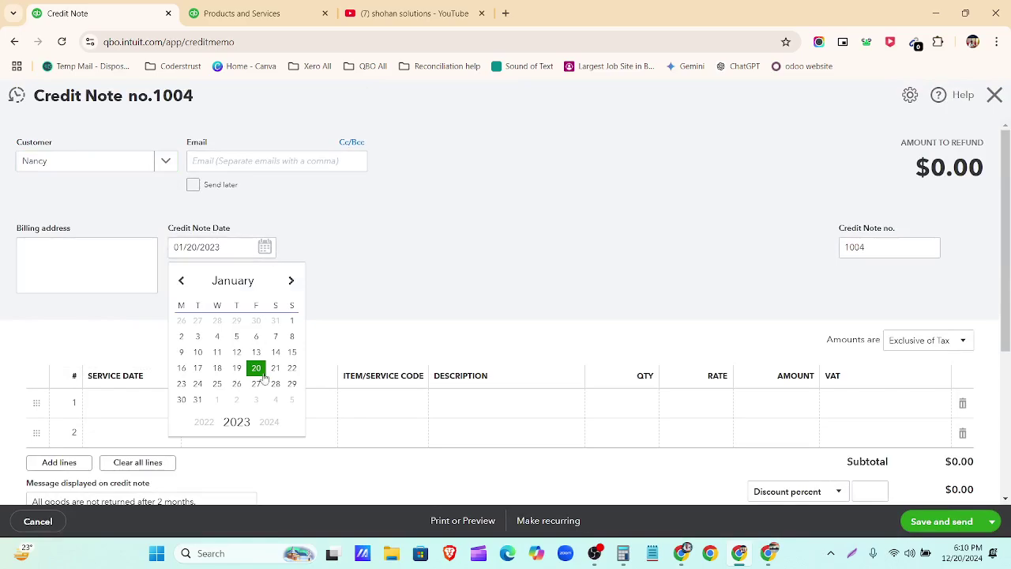
click(292, 367)
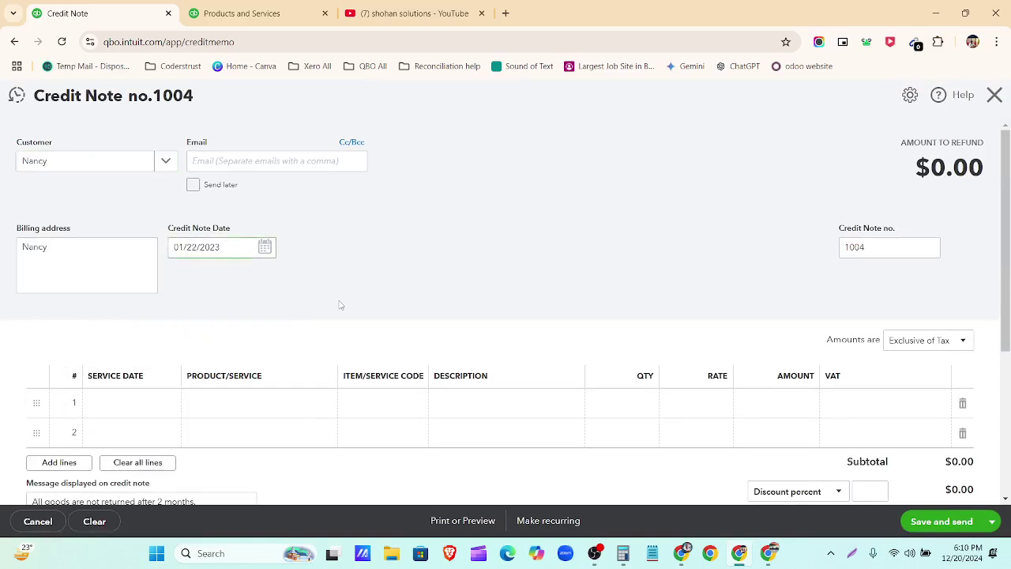
Step: Check the returned items in the customer invoice spreadsheet and add Life saving equipment as the credit note's first line
click(685, 554)
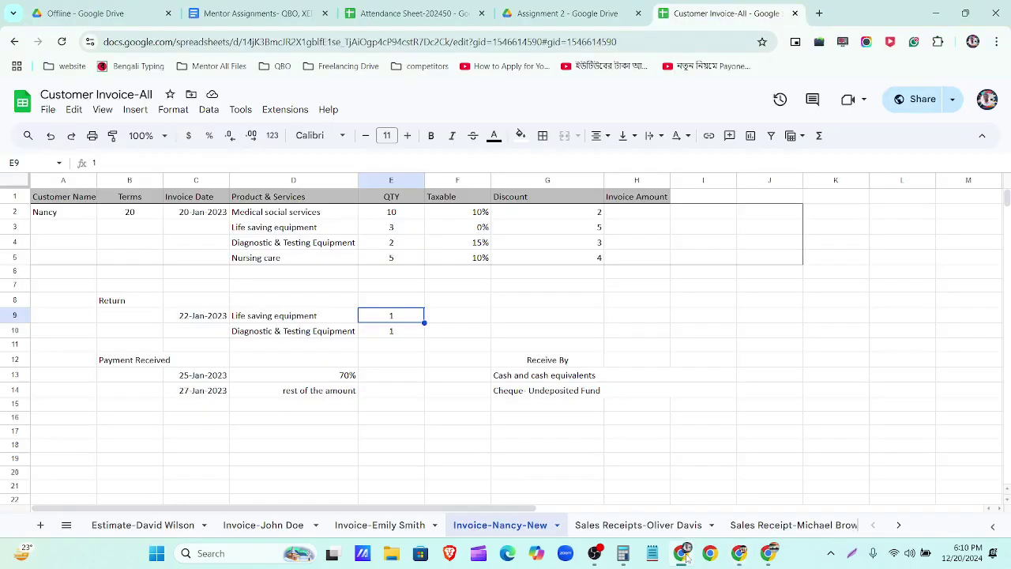
click(686, 557)
click(283, 404)
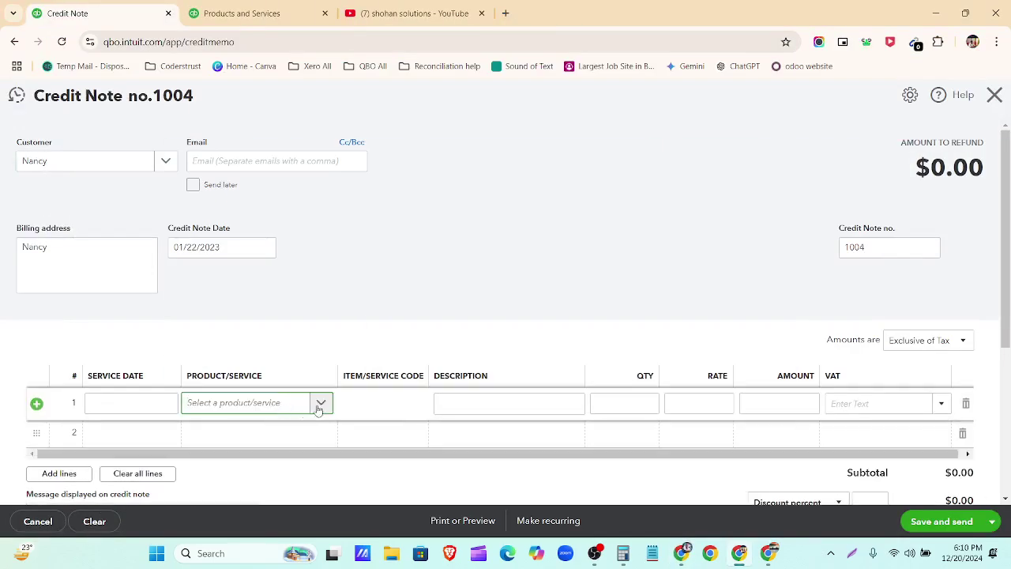
click(320, 403)
scroll(287, 270, down, 3)
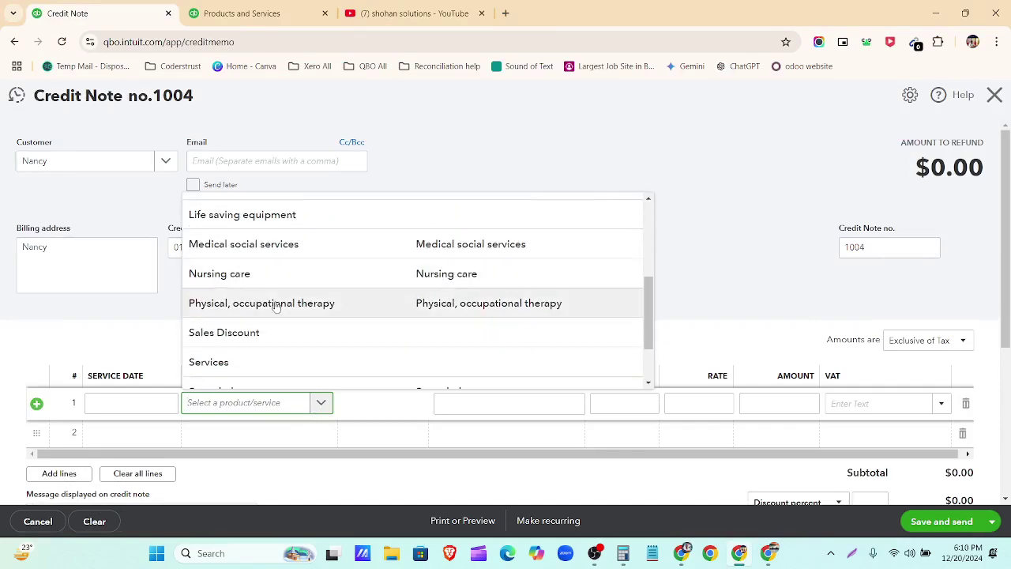
scroll(275, 309, up, 3)
click(286, 348)
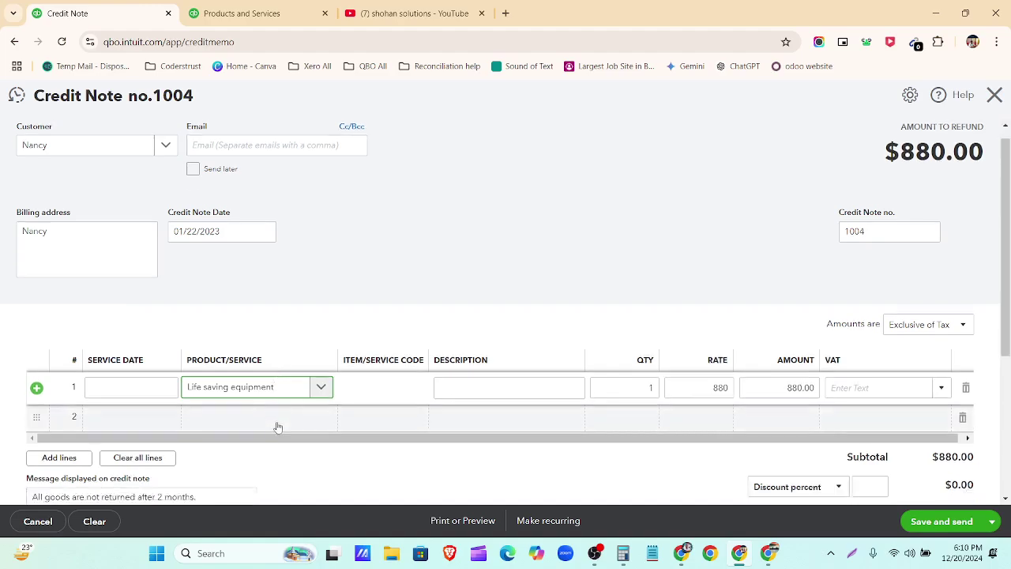
Step: Add Diagnostic & Testing Equipment as the second line of the credit note
scroll(284, 403, down, 1)
click(325, 372)
click(322, 369)
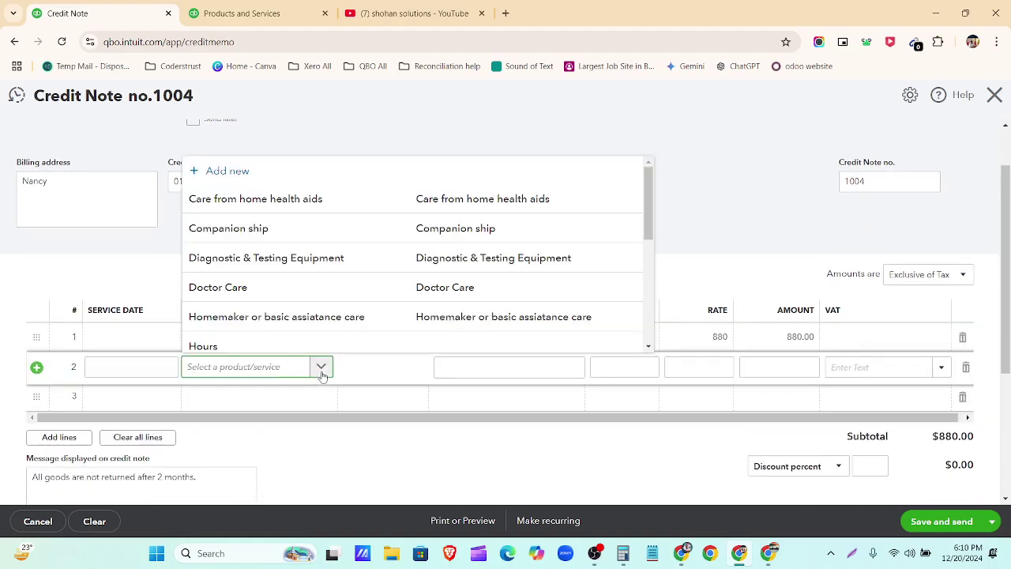
click(313, 262)
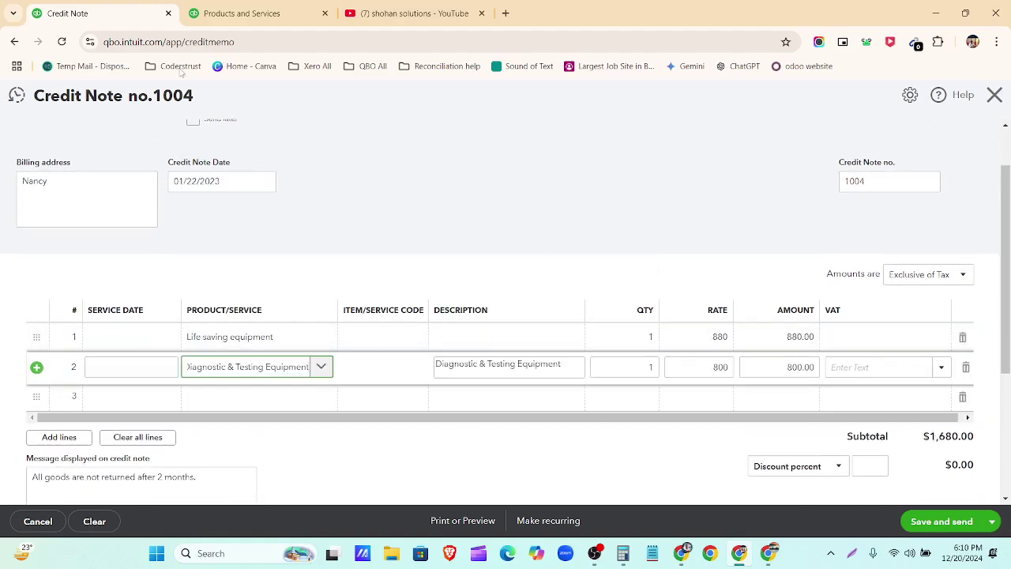
Step: Open invoice 1003 from the sales transactions in a duplicate browser tab and check the VAT codes of the returned items
right_click(126, 15)
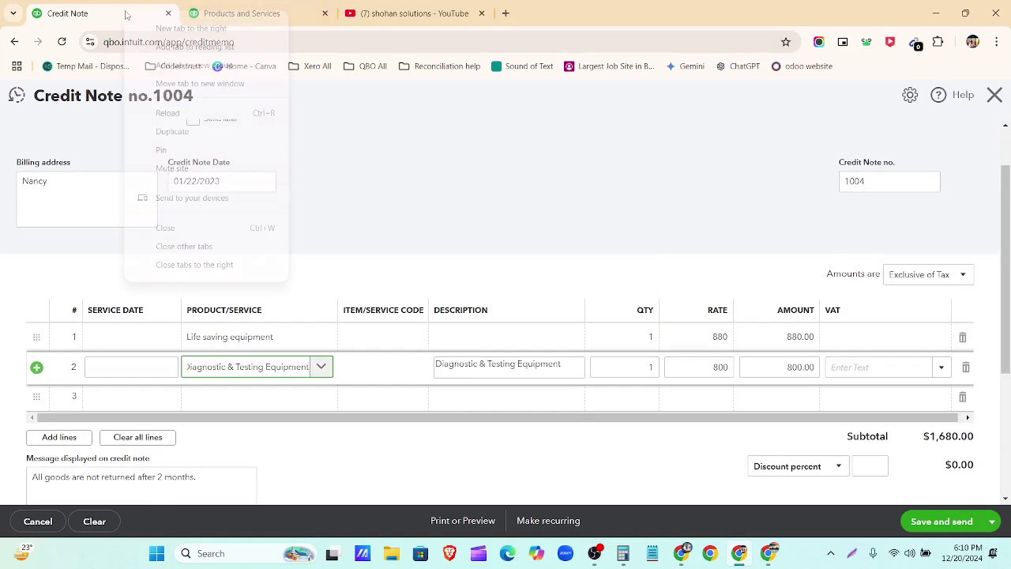
click(170, 131)
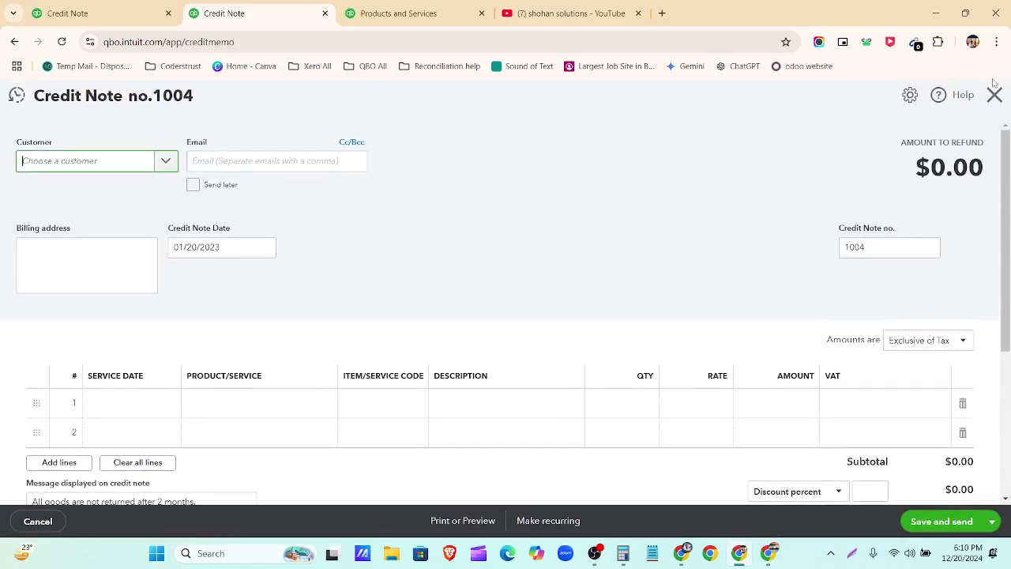
click(995, 96)
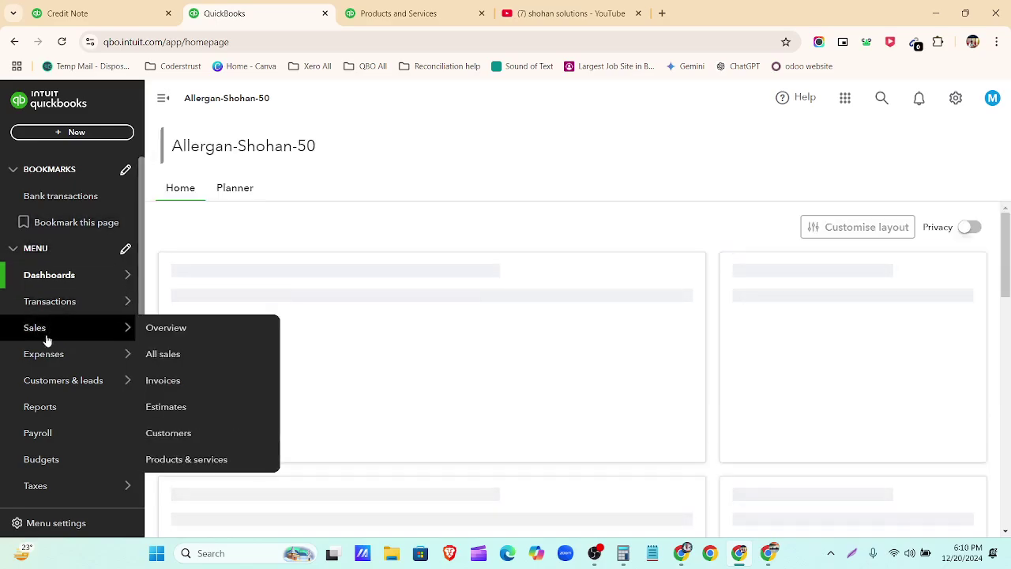
click(49, 331)
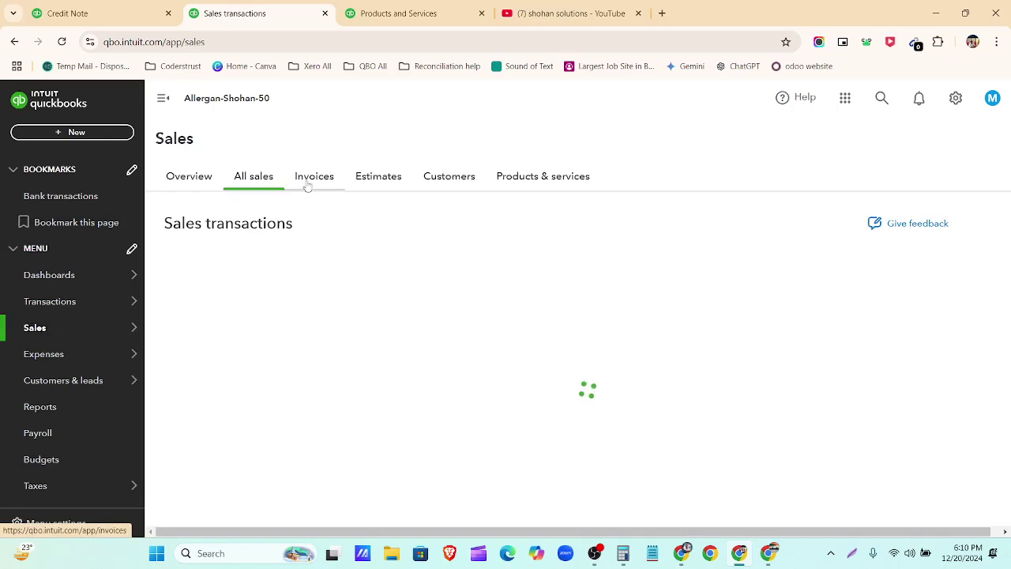
scroll(440, 463, down, 5)
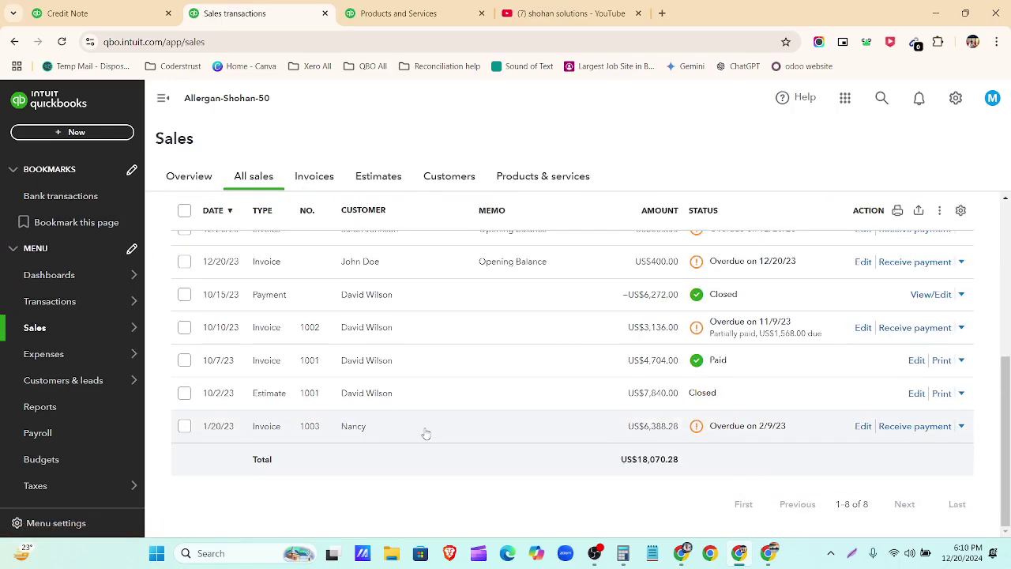
click(426, 434)
click(952, 513)
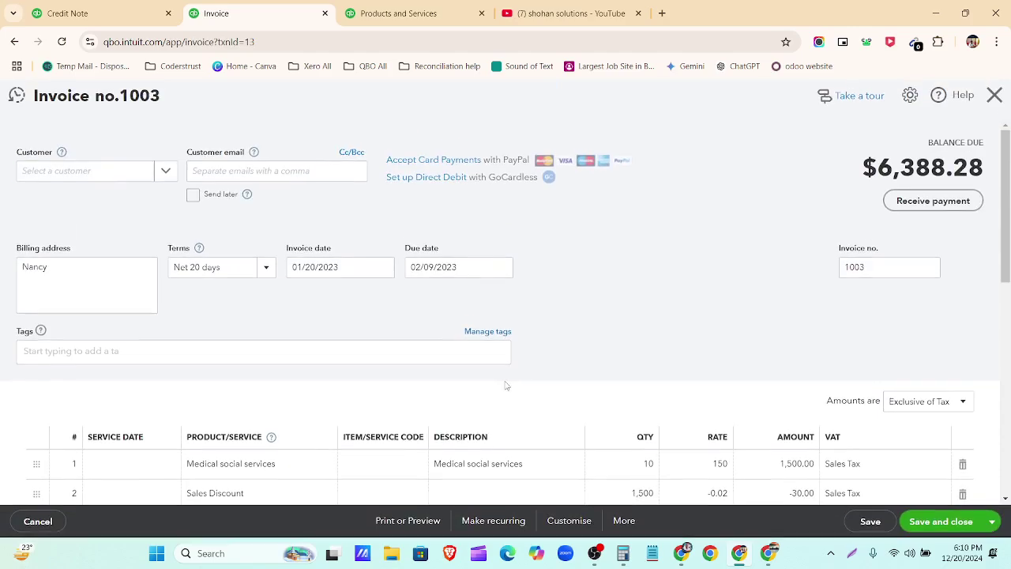
scroll(606, 362, down, 2)
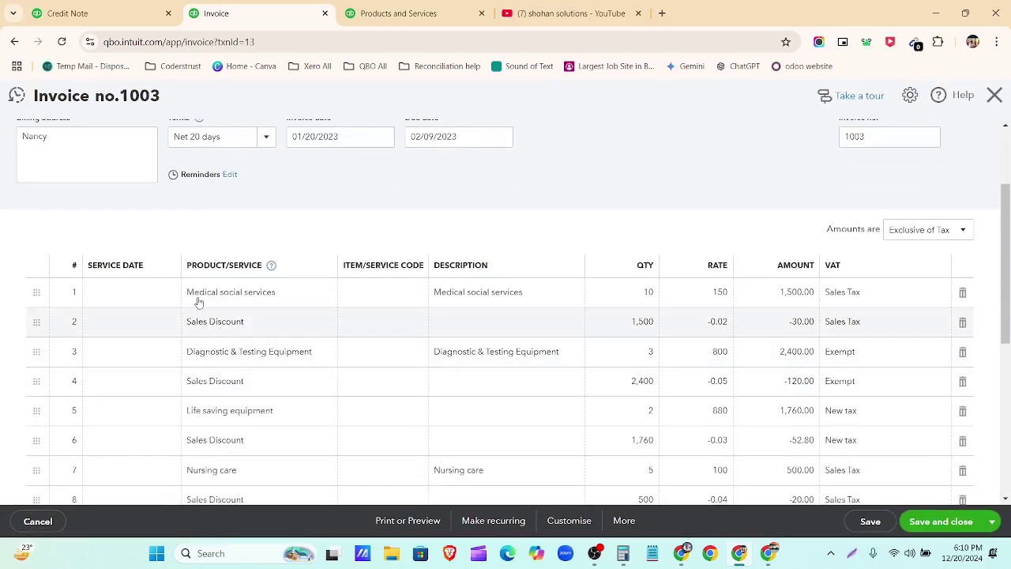
click(79, 7)
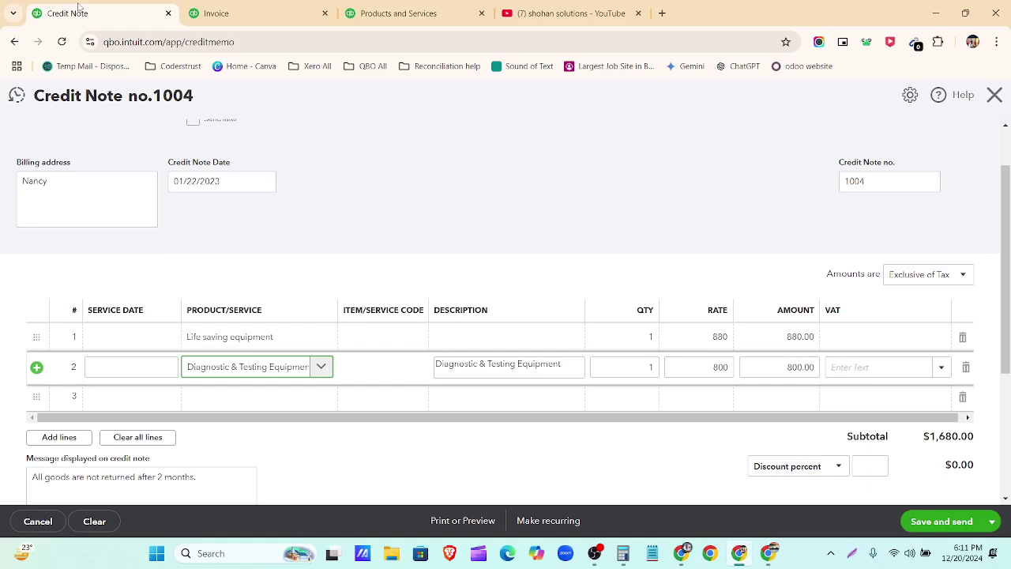
click(217, 15)
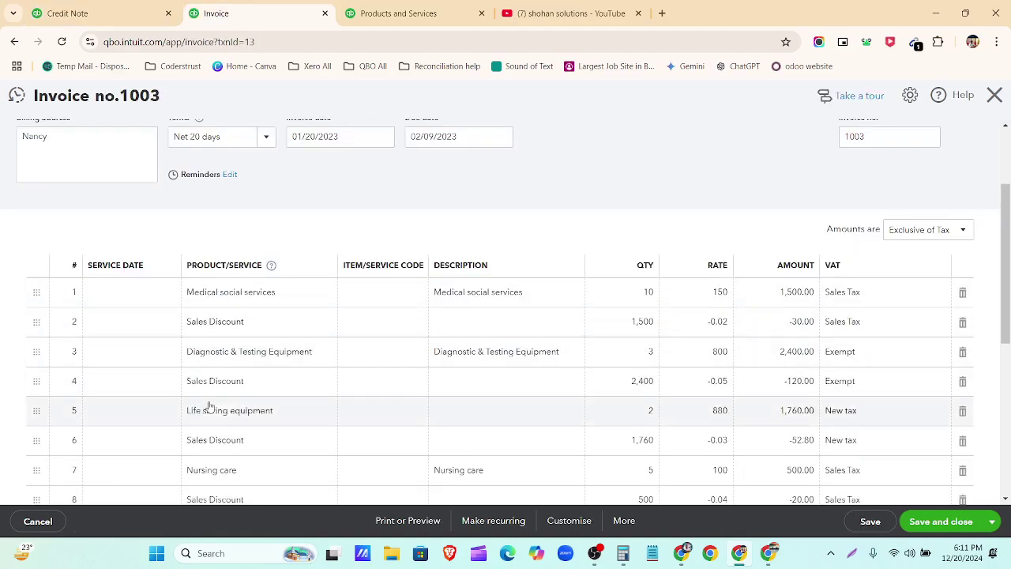
scroll(260, 355, down, 1)
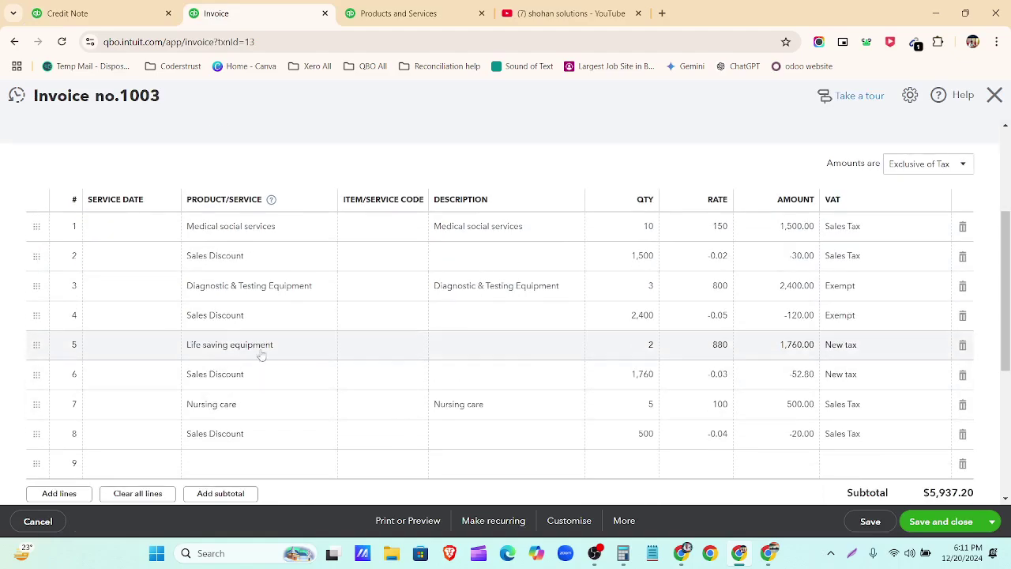
Step: Set the credit note's VAT to New tax (15%) for Life saving equipment and Exempt (0%) for Diagnostic & Testing Equipment
click(89, 15)
click(937, 338)
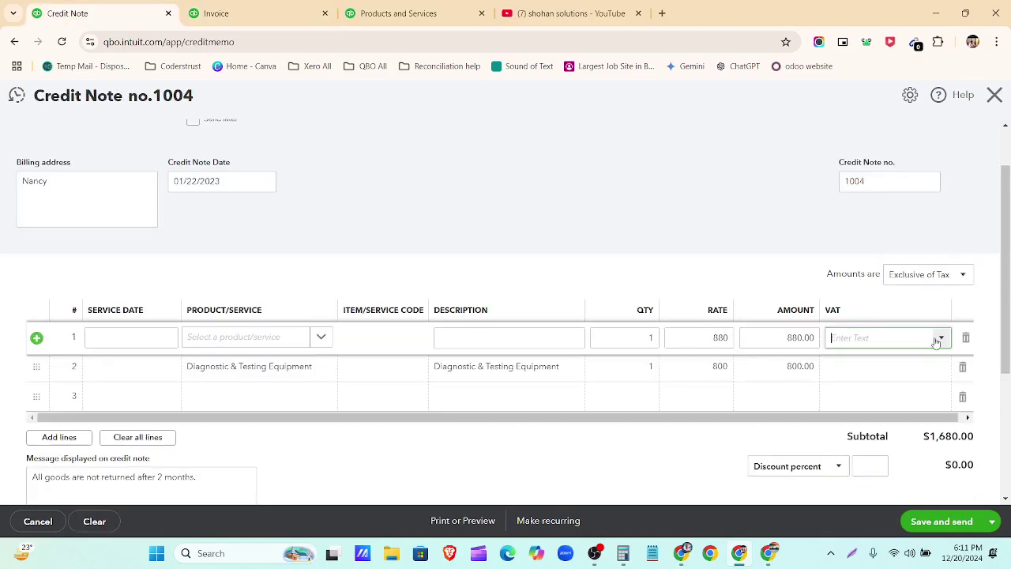
click(943, 339)
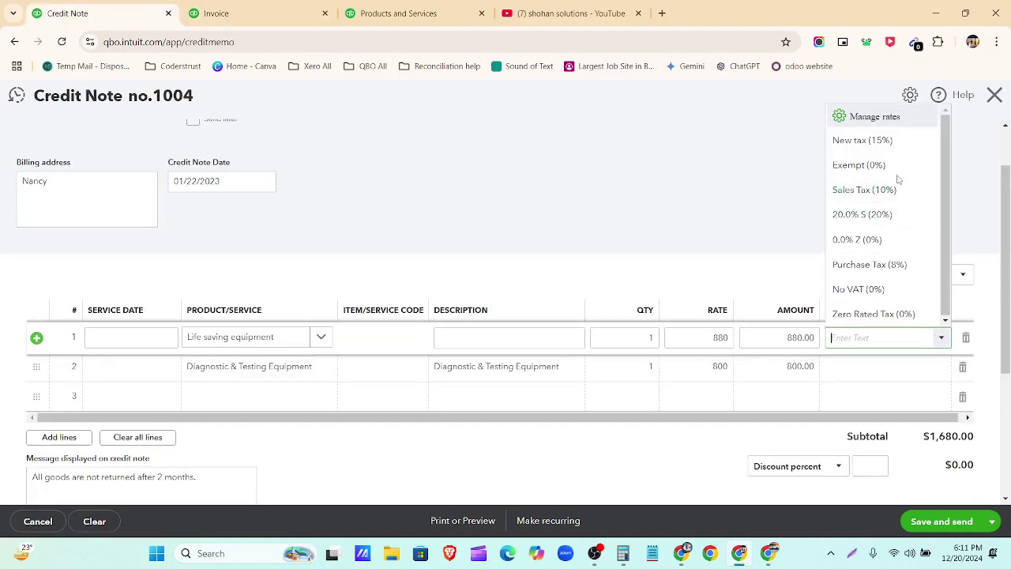
click(886, 139)
click(898, 365)
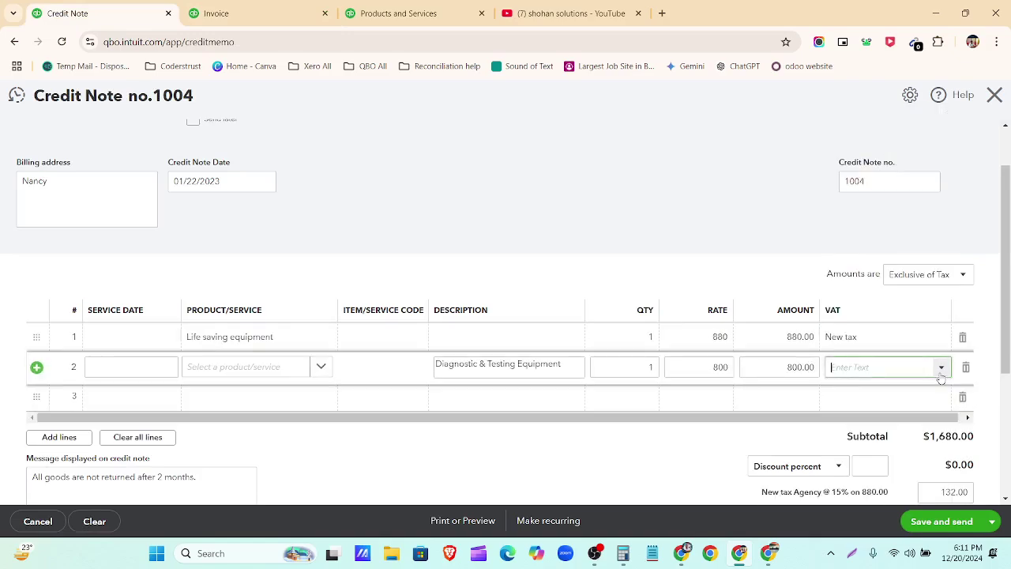
click(938, 368)
click(885, 194)
click(589, 470)
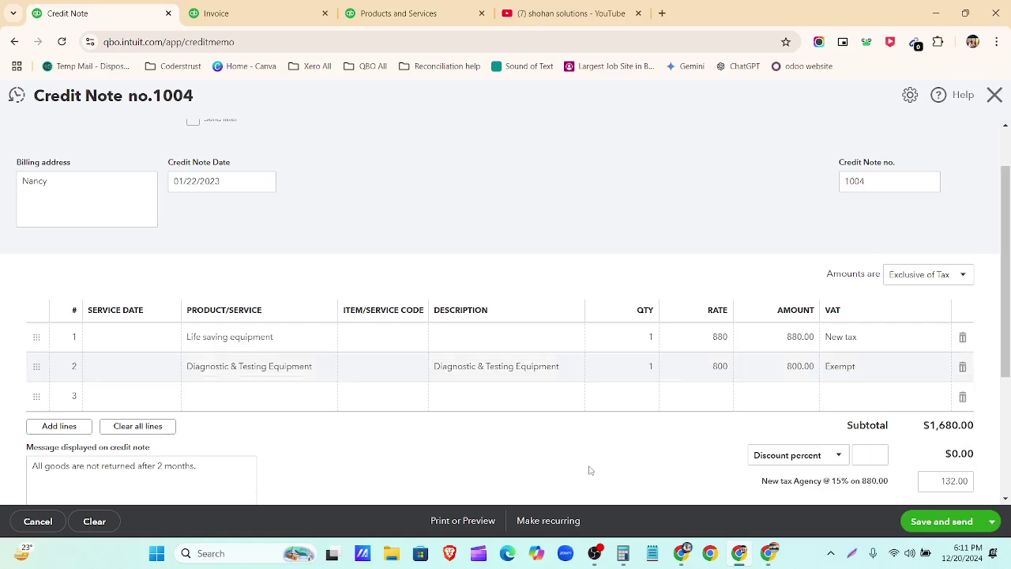
Step: Compare the credit note with invoice 1003's Sales Discount lines and extend its item table to four rows, deleting surplus blank lines
scroll(345, 464, up, 1)
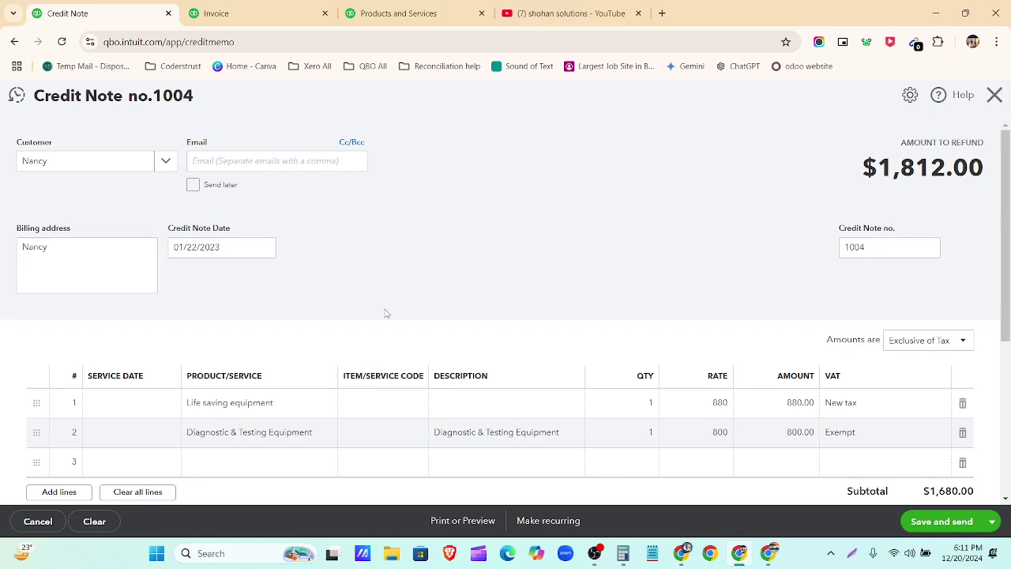
click(234, 10)
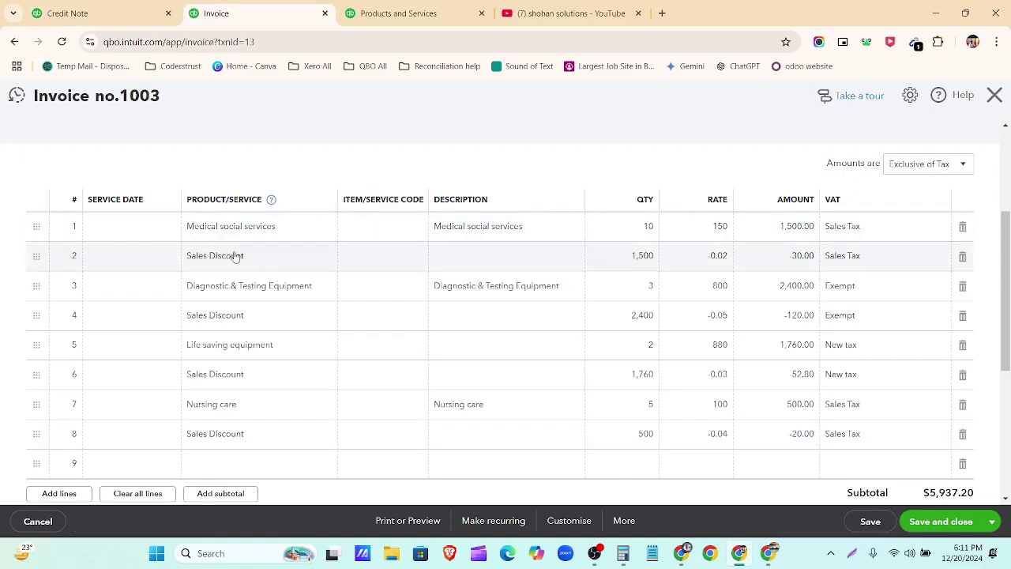
click(111, 14)
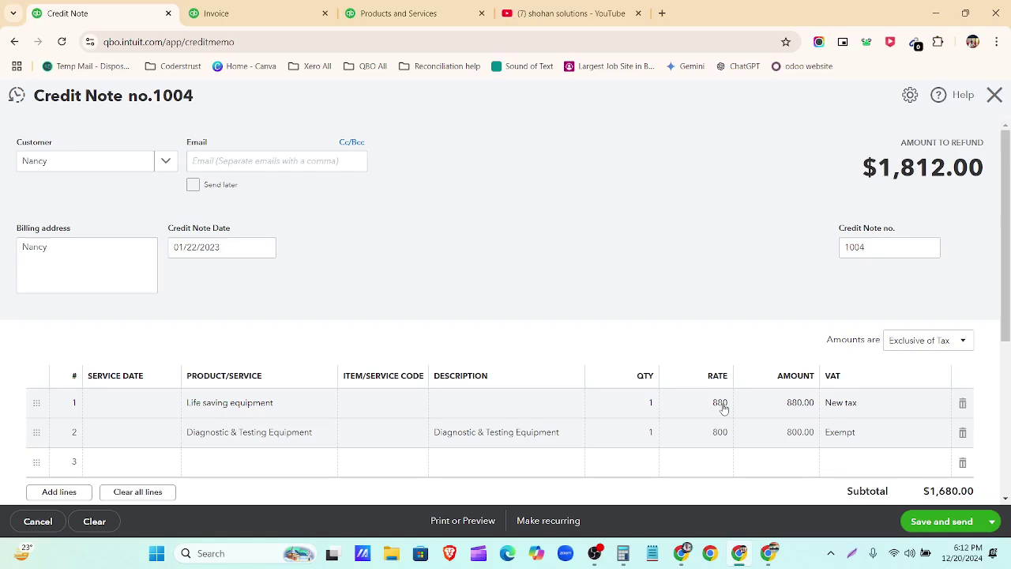
click(229, 8)
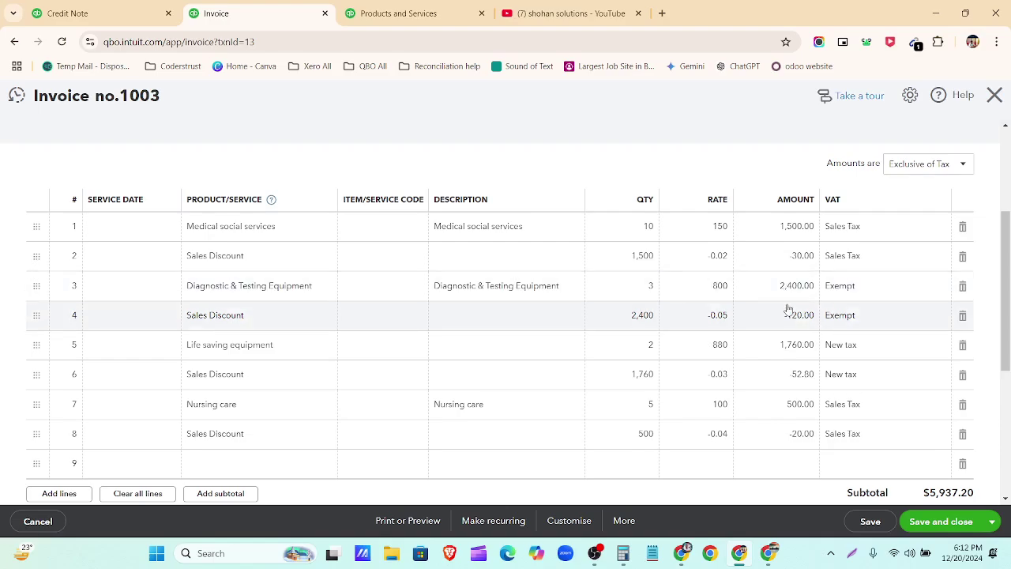
click(68, 17)
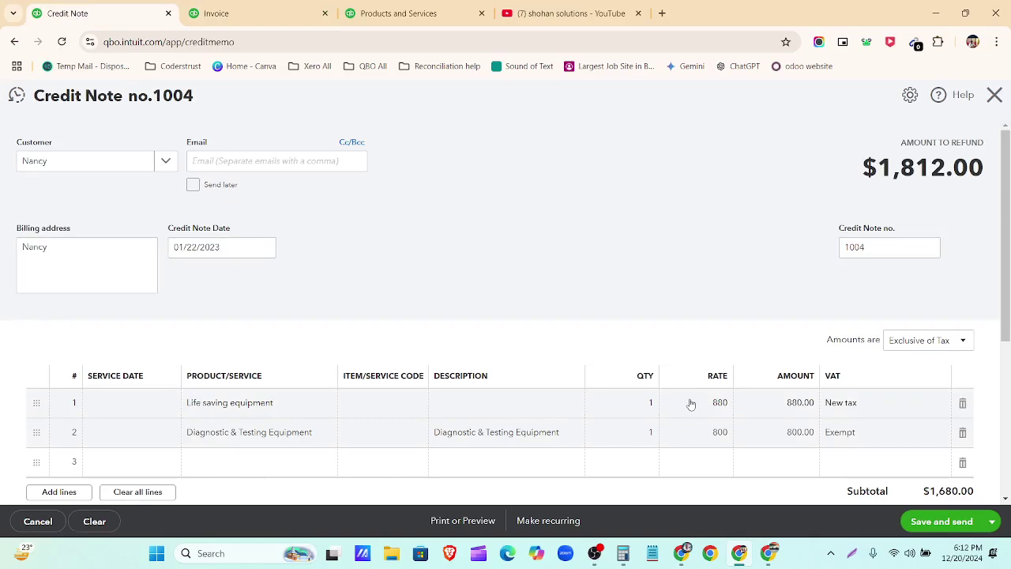
scroll(95, 443, down, 2)
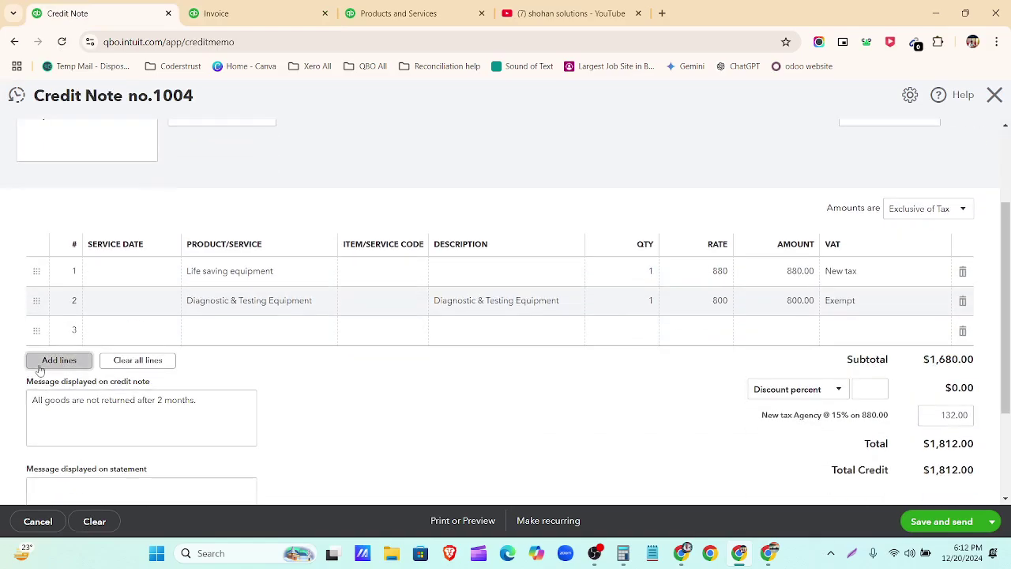
click(40, 368)
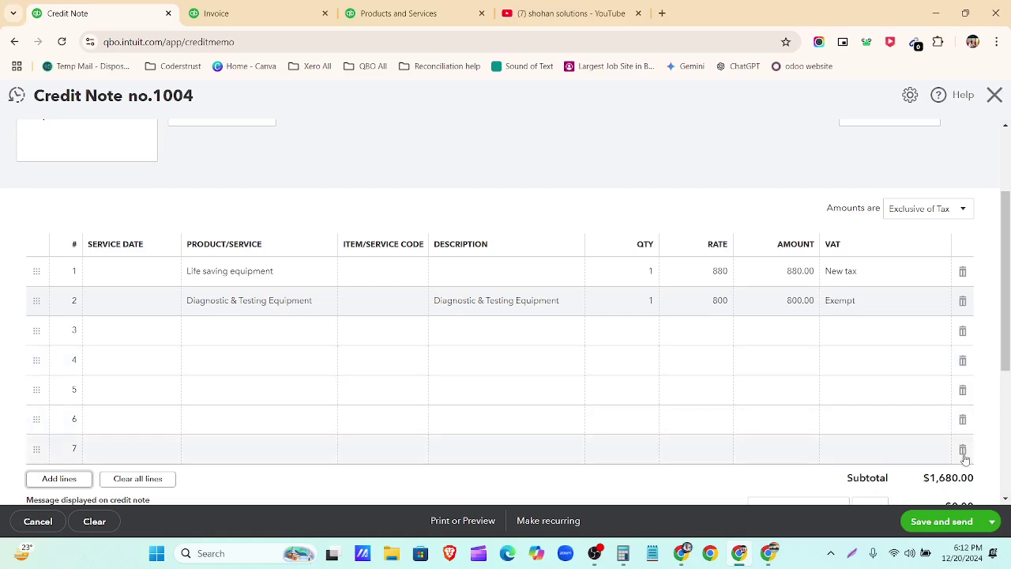
click(963, 450)
click(963, 391)
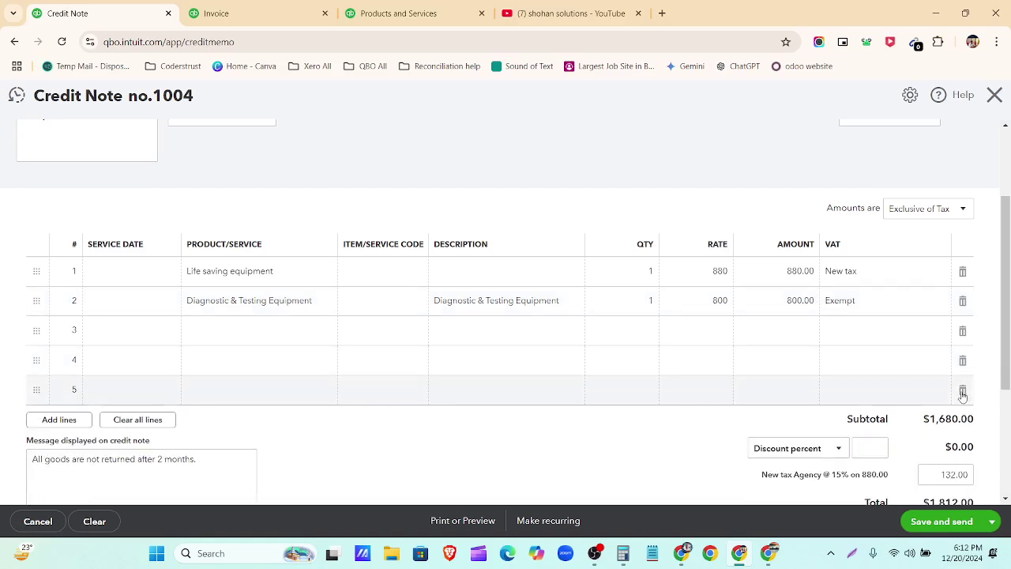
click(963, 392)
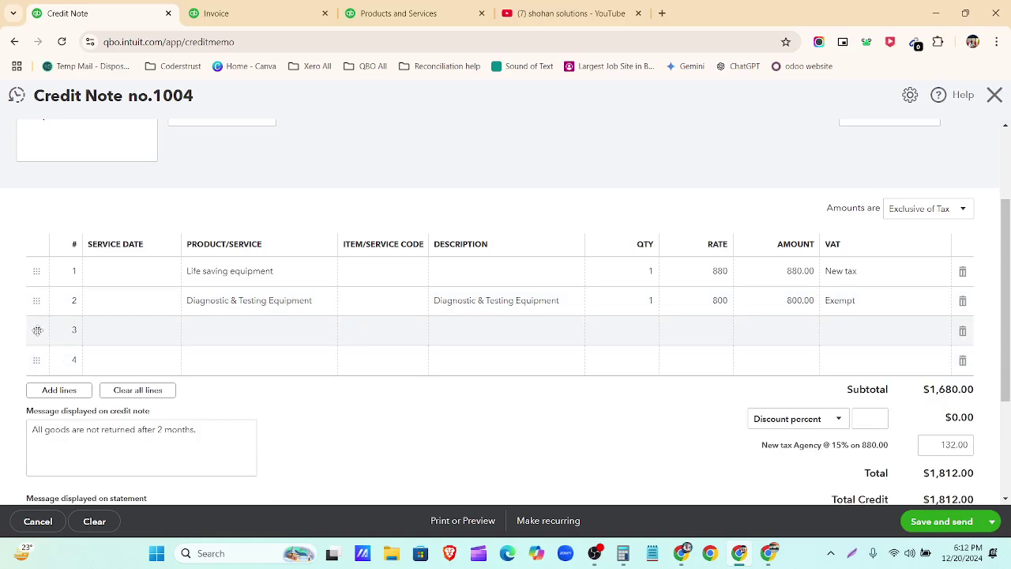
Step: Move a blank row to directly below Life saving equipment and set its product/service to Sales Discount
drag(38, 330, 36, 299)
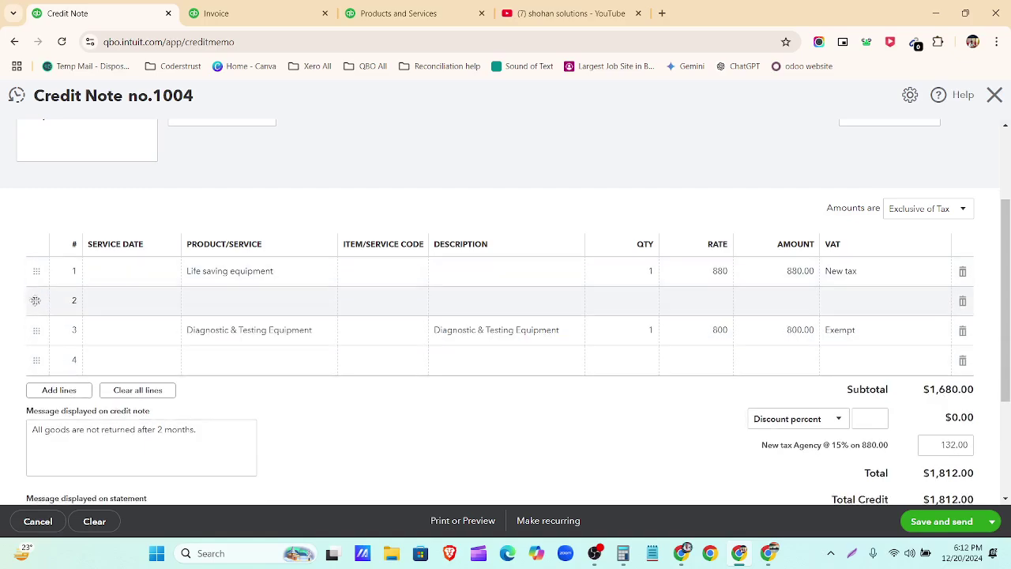
click(193, 304)
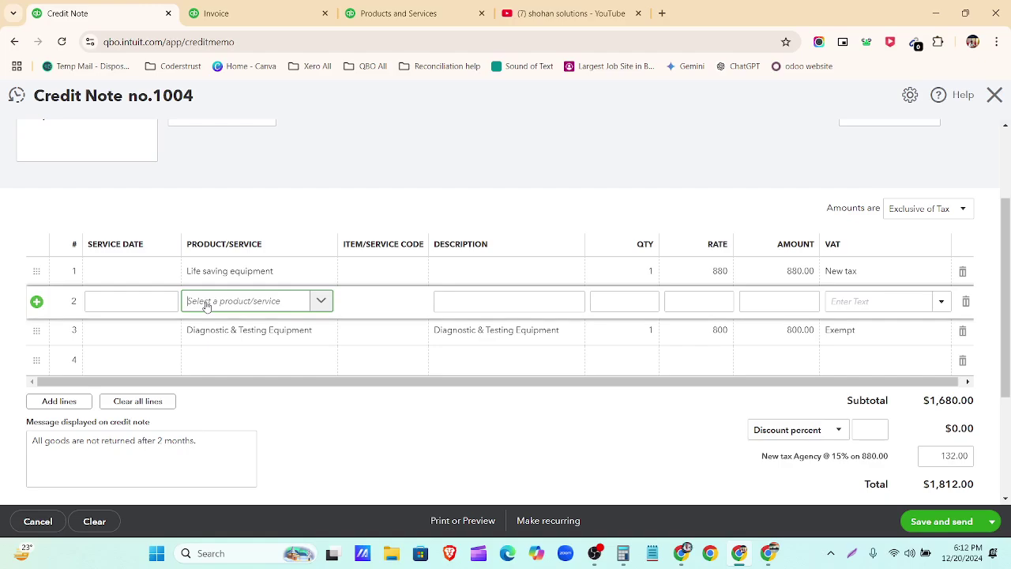
text(sa)
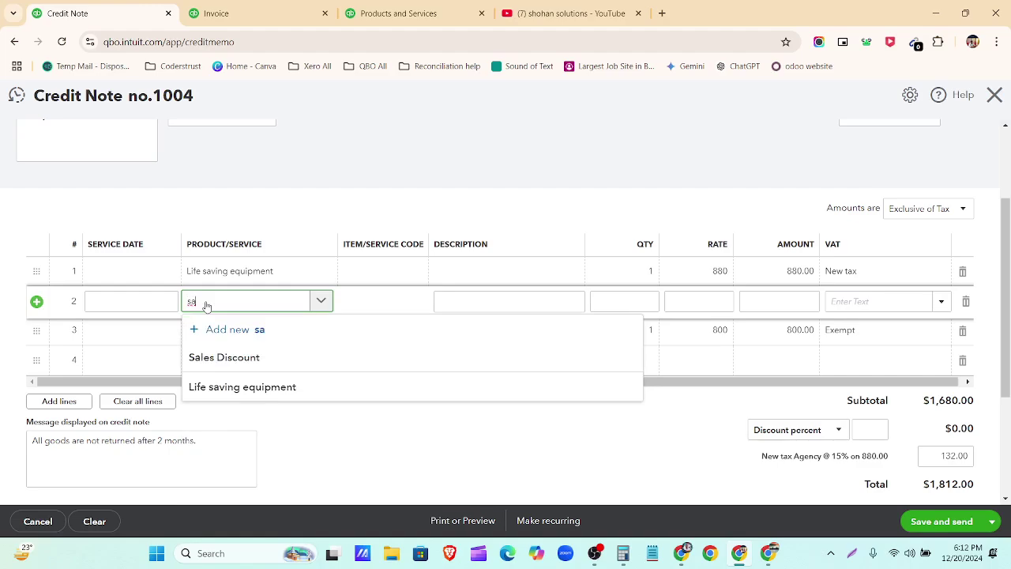
click(228, 356)
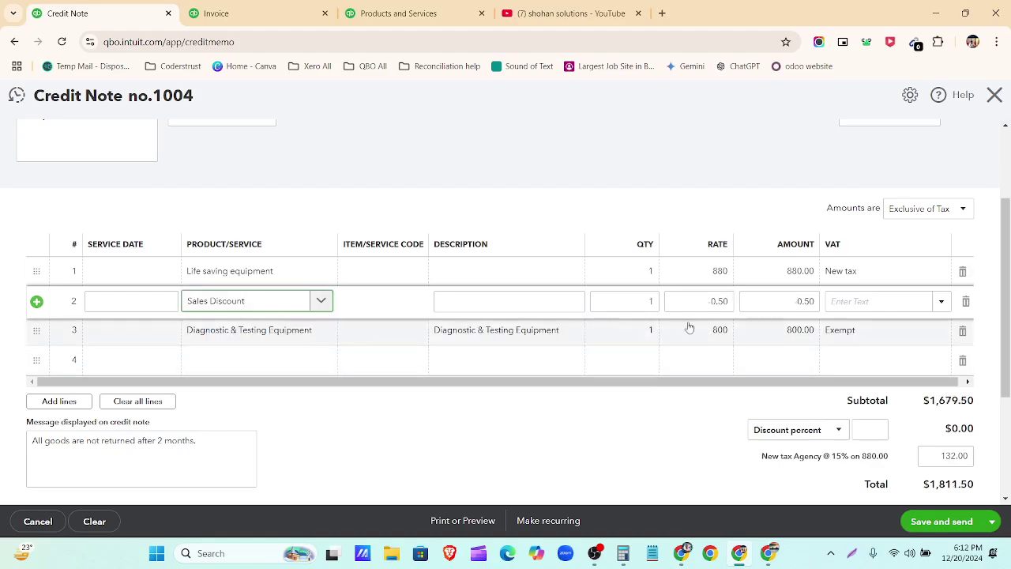
Step: Check the Life saving equipment discount rate on invoice 1003 and set the credit note's Sales Discount rate to -0.03
click(267, 14)
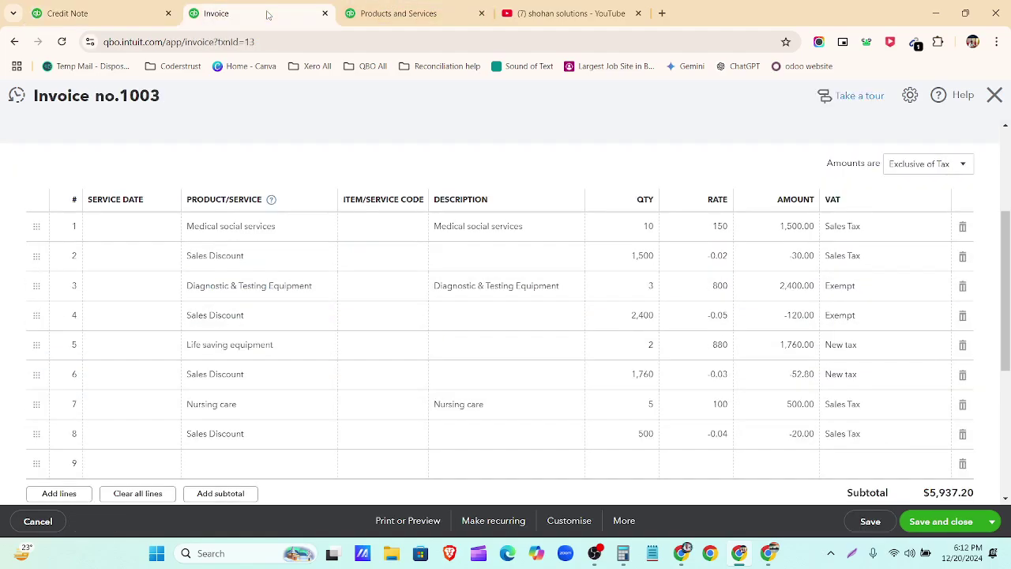
click(116, 14)
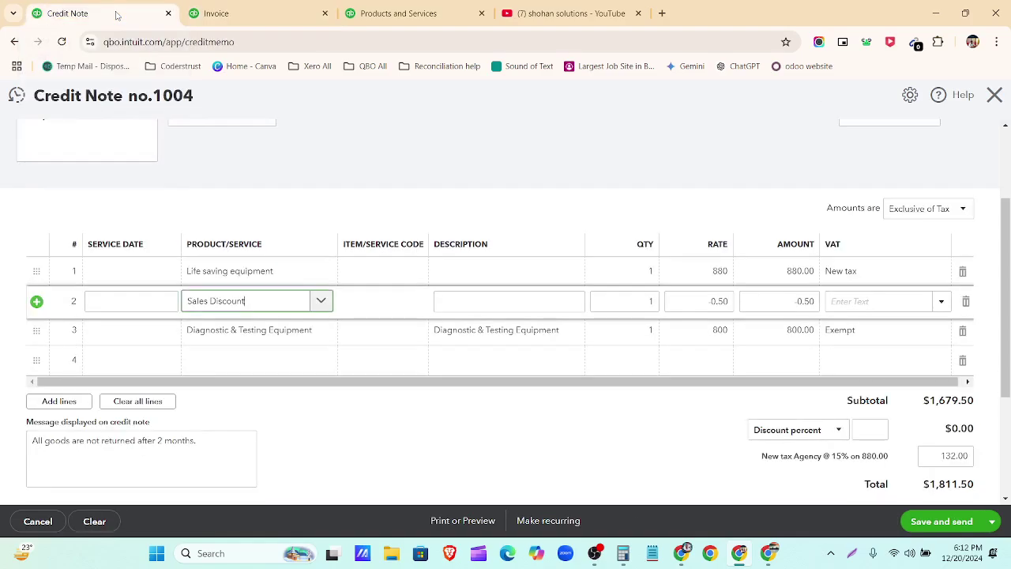
click(261, 9)
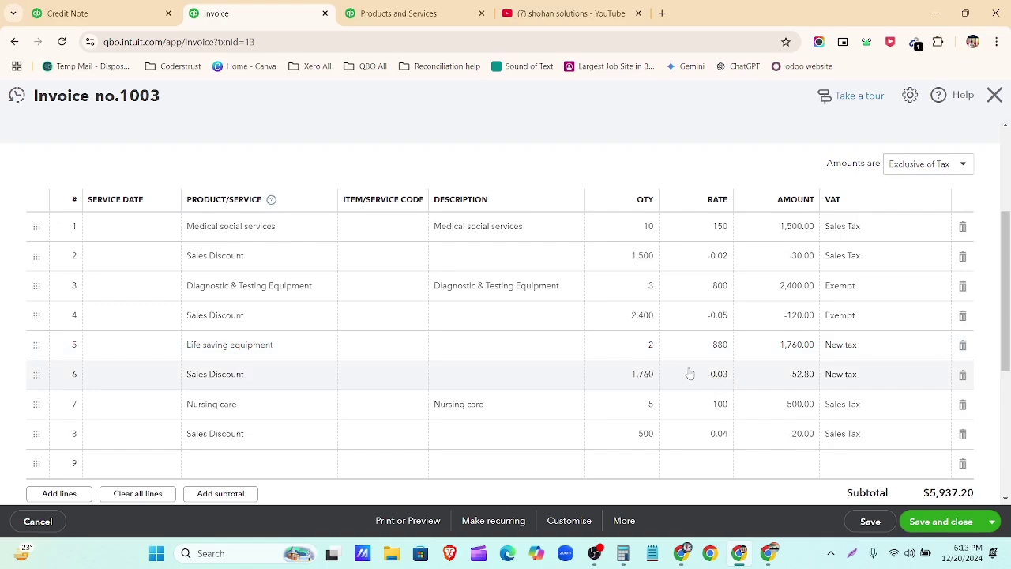
click(67, 14)
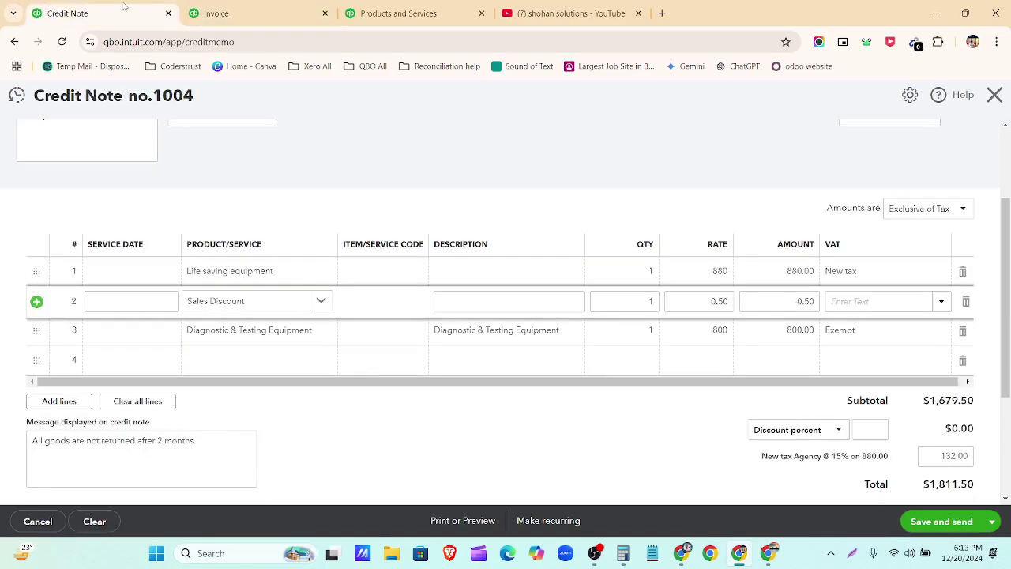
click(718, 303)
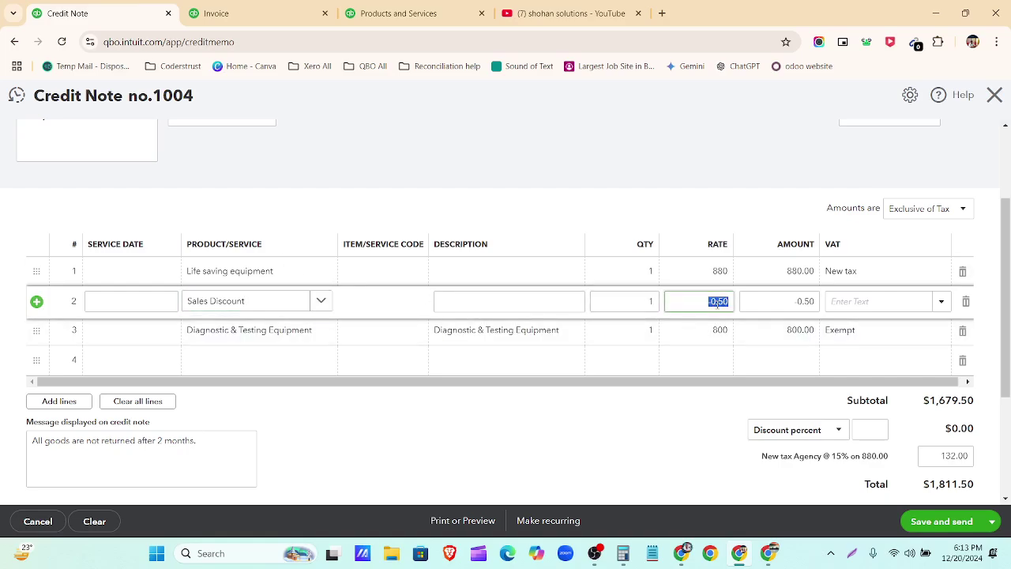
click(730, 302)
key(BackSpace)
key(BackSpace)
text(03)
Step: Set the Life saving equipment Sales Discount line's quantity to 880 and its VAT to New tax (15%)
click(650, 302)
click(650, 302)
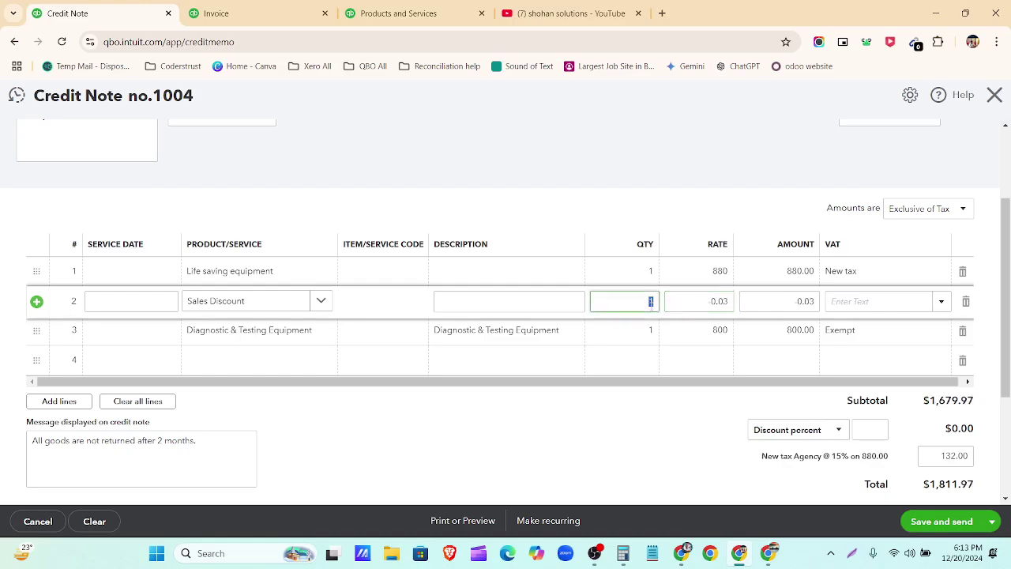
text(880)
click(944, 303)
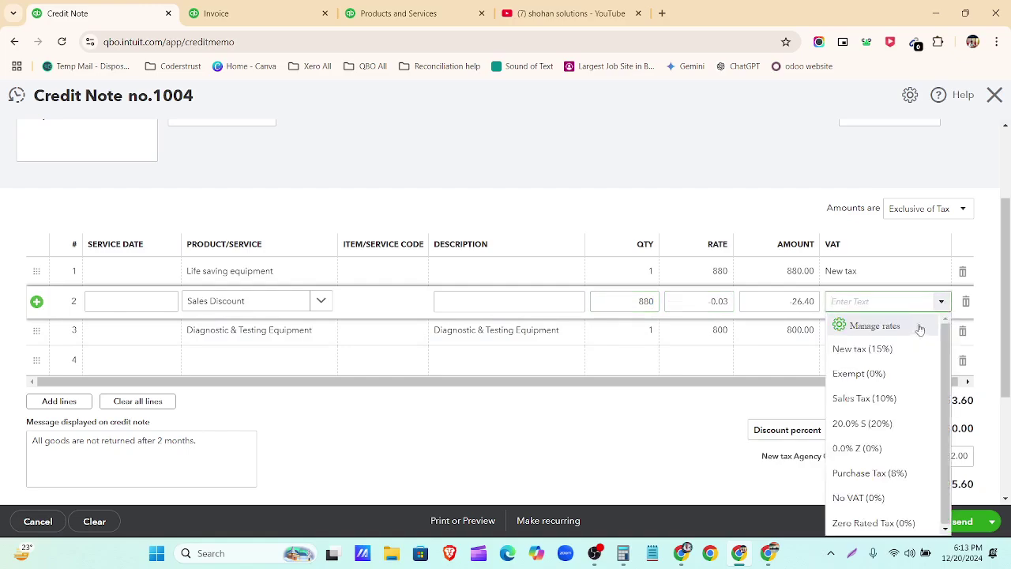
click(905, 350)
Step: Check the Diagnostic & Testing Equipment discount on invoice 1003 and add Sales Discount as the credit note's fourth line
click(253, 364)
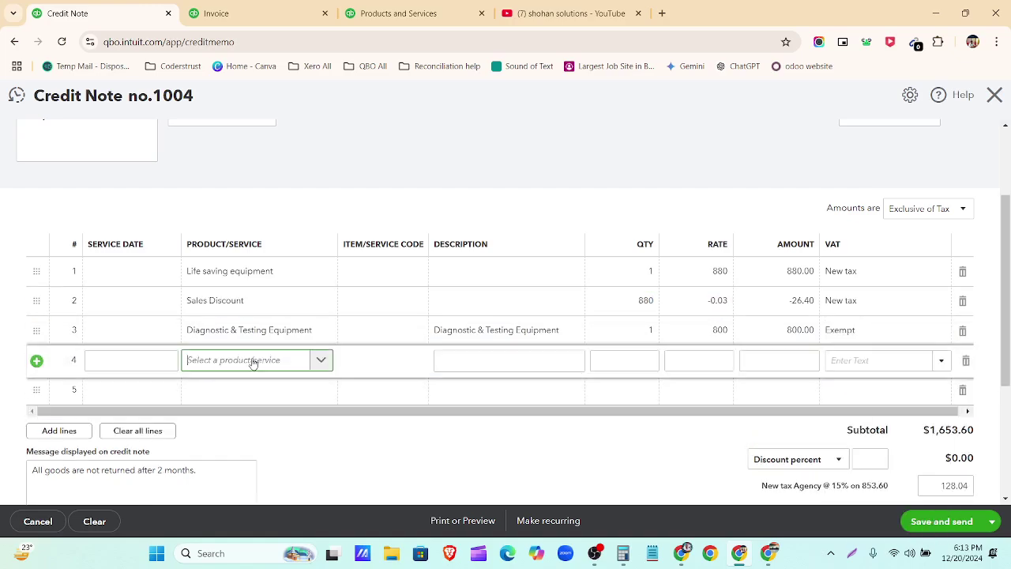
click(257, 13)
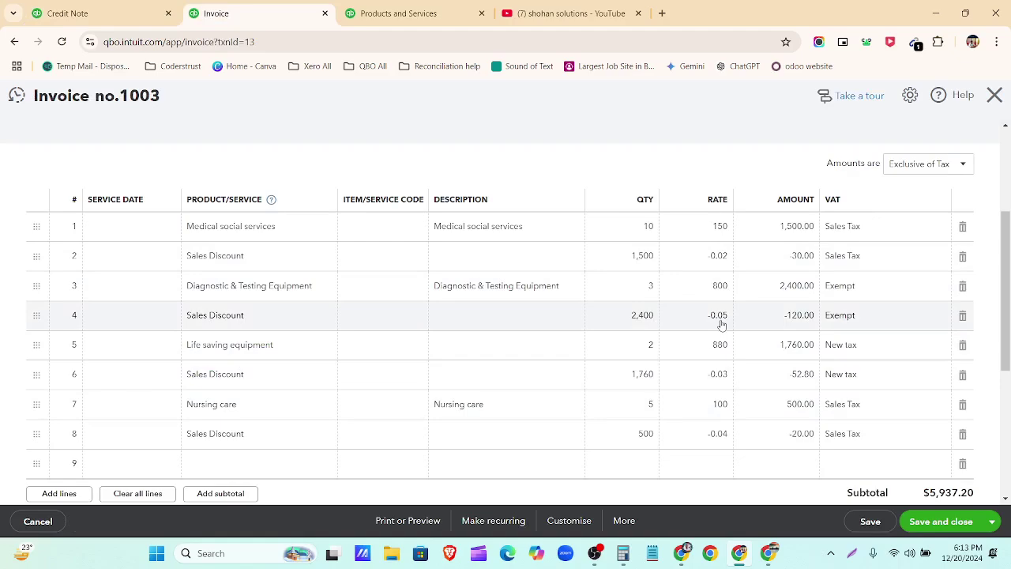
click(67, 14)
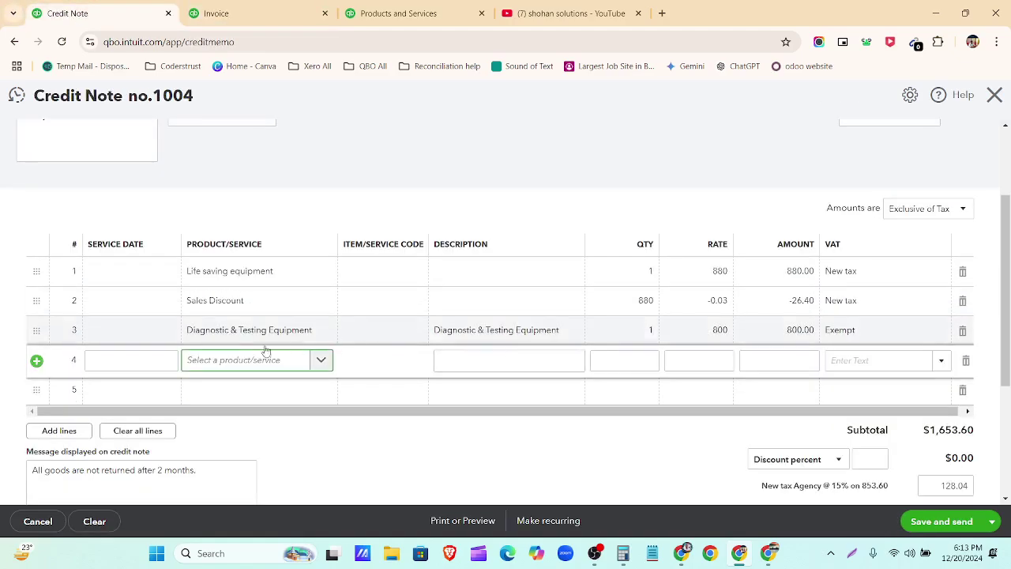
text(sale)
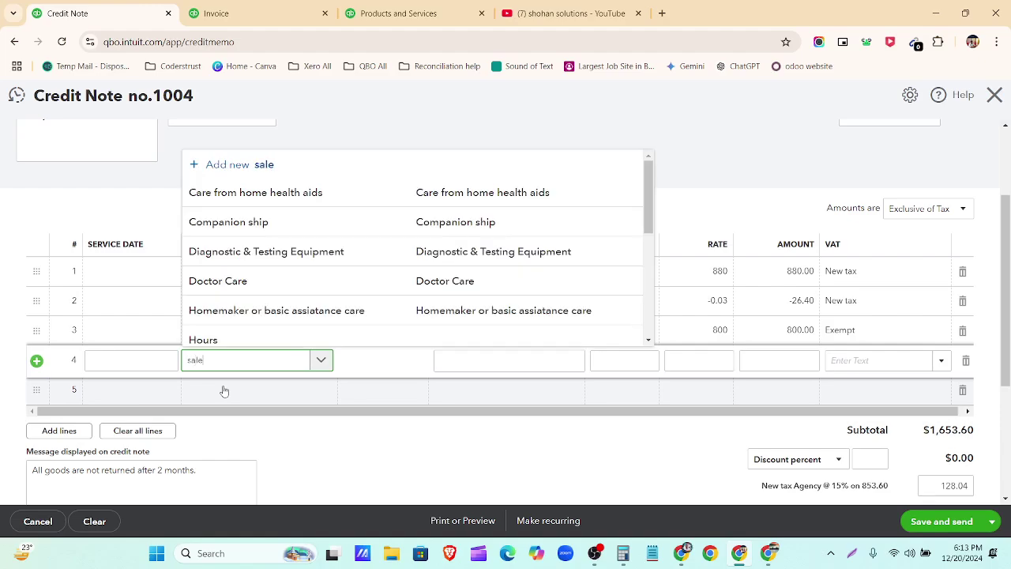
text(s)
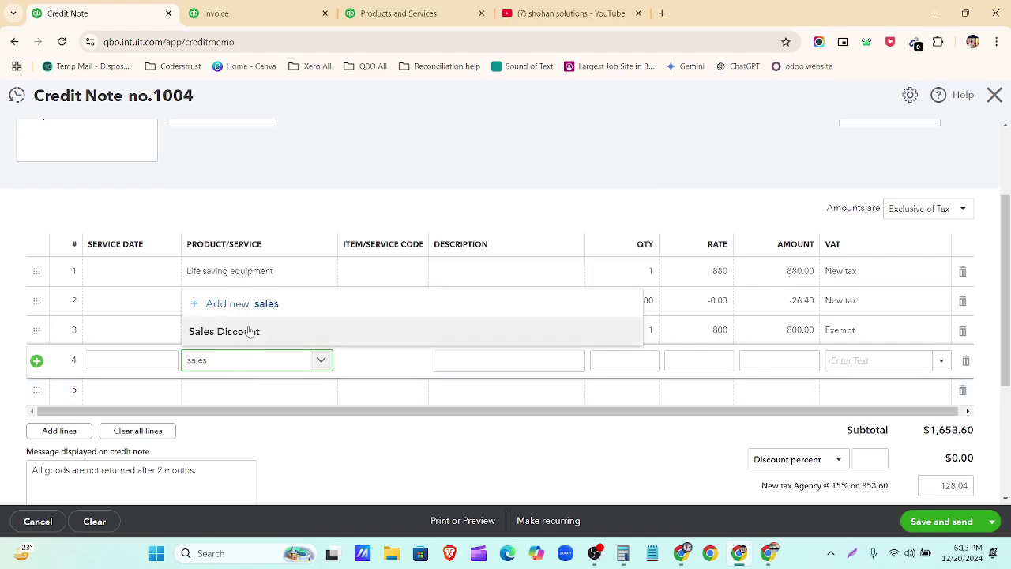
click(249, 331)
Step: Set the fourth line's Sales Discount to quantity 800, rate -0.05 and VAT Exempt (0%)
click(648, 361)
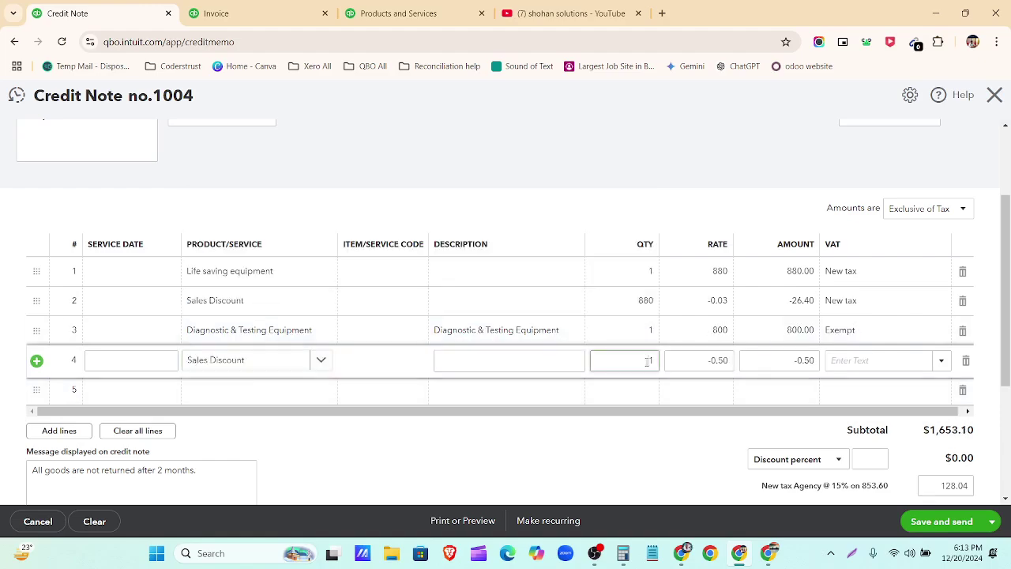
text(800)
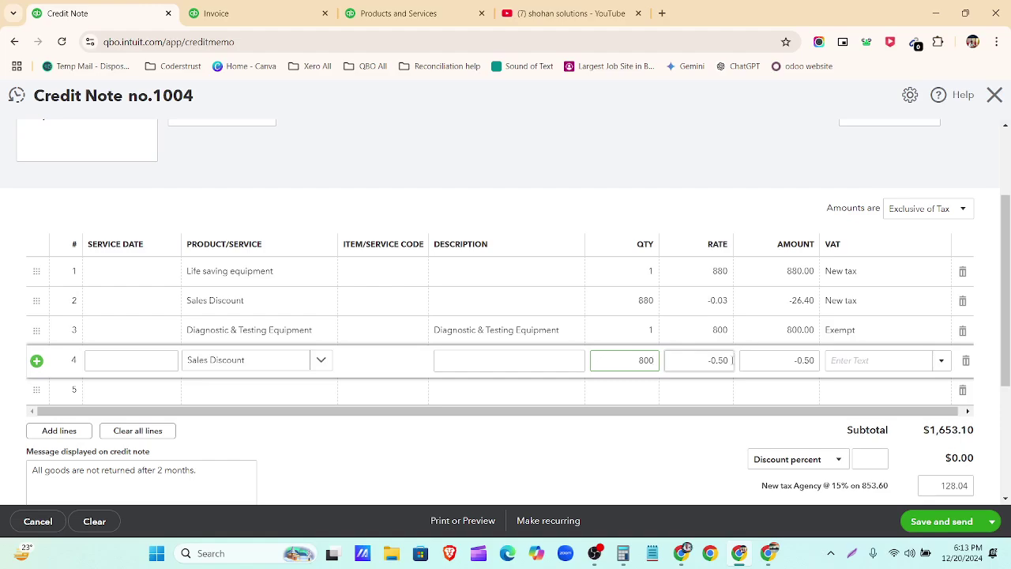
click(731, 361)
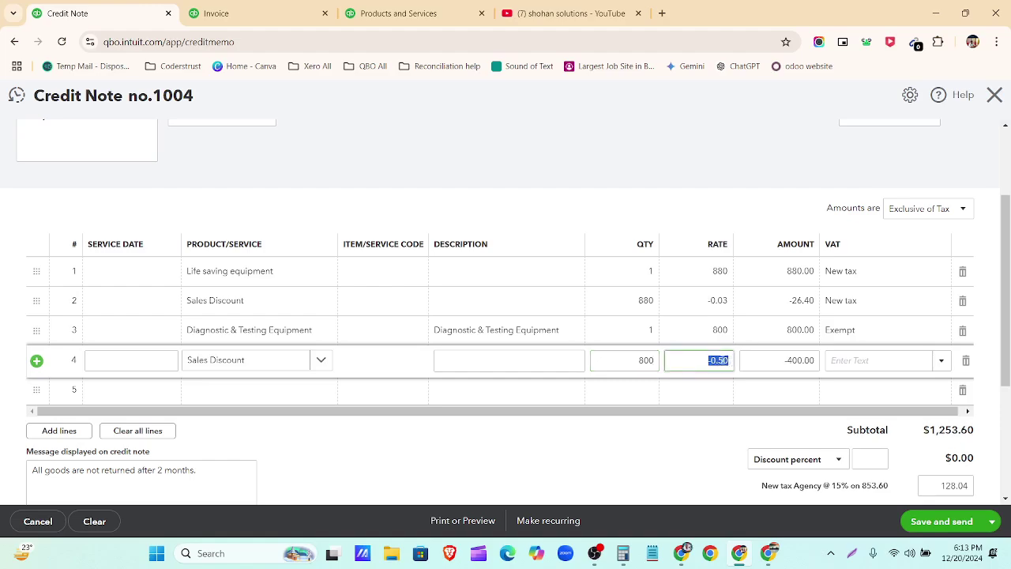
click(728, 360)
key(BackSpace)
text(05)
click(937, 368)
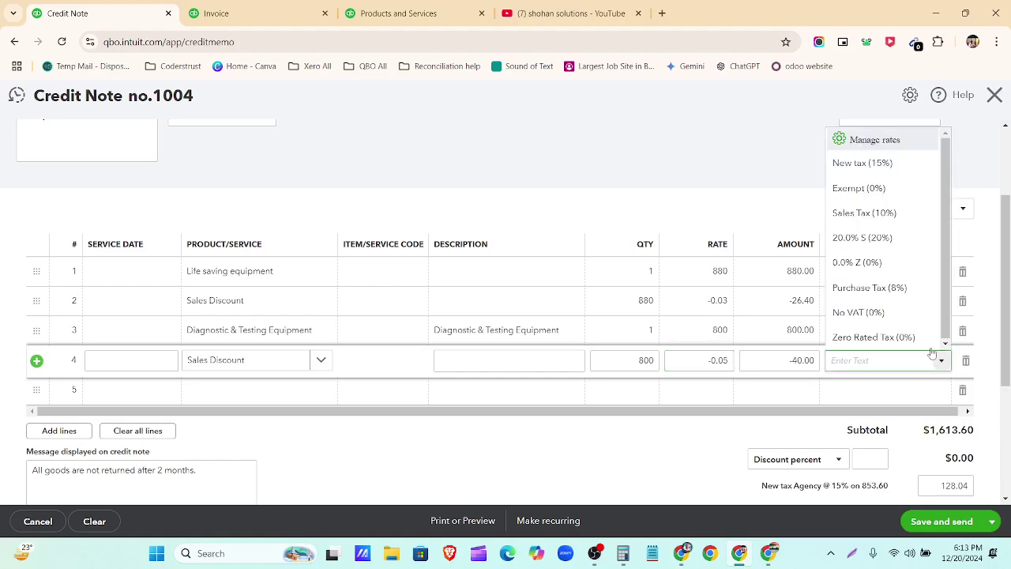
click(885, 189)
click(720, 426)
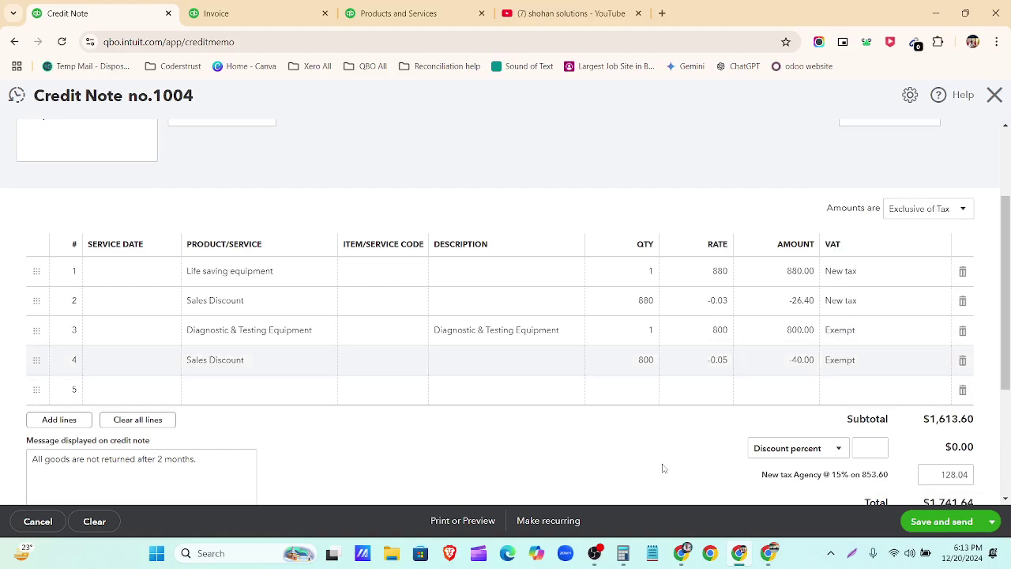
Step: Delete the blank fifth line, then save and close the credit note
click(963, 390)
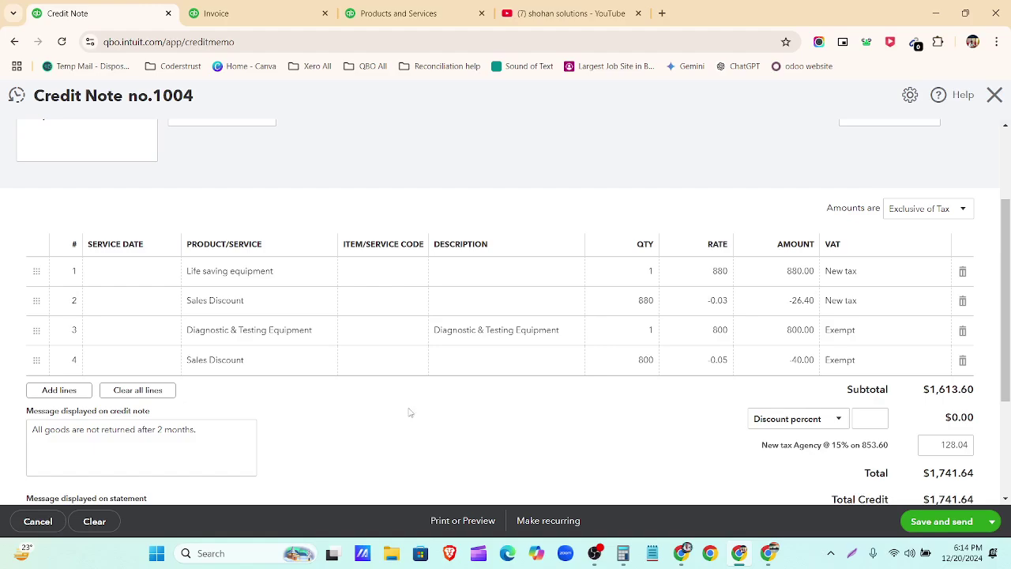
click(993, 524)
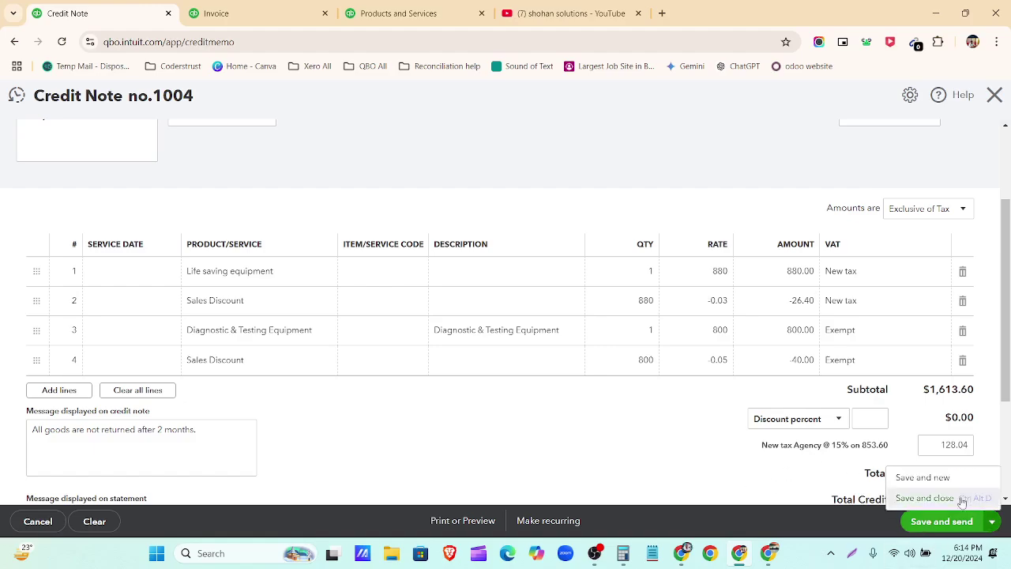
scroll(733, 413, up, 3)
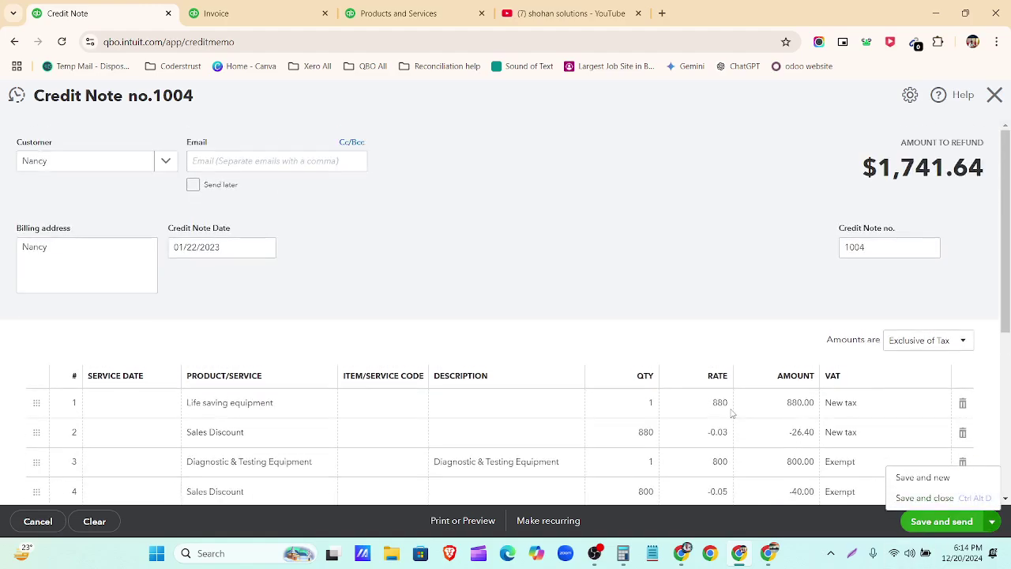
click(948, 499)
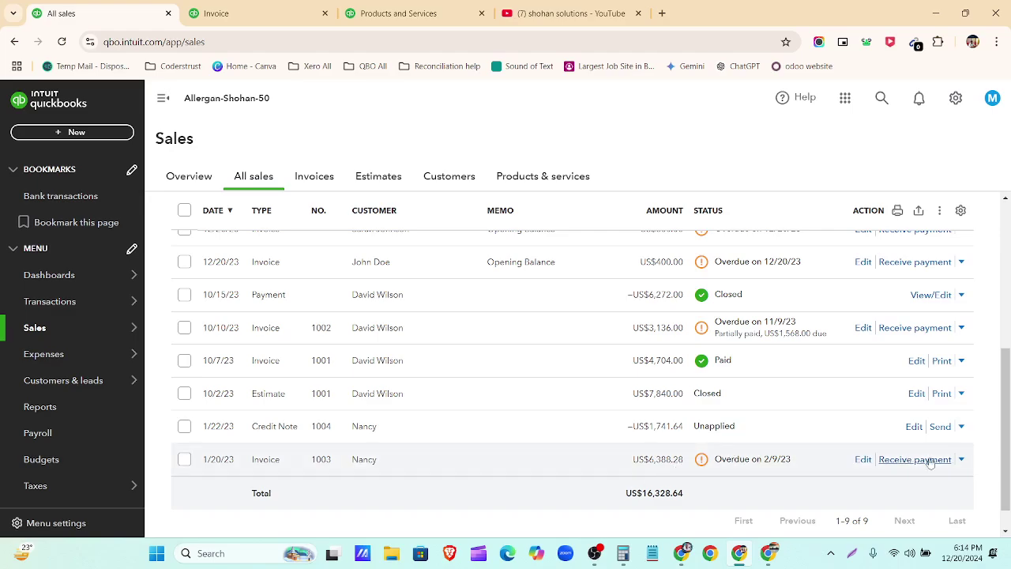
Step: Open invoice 1003 from the sales list for editing and start receiving its payment
click(100, 134)
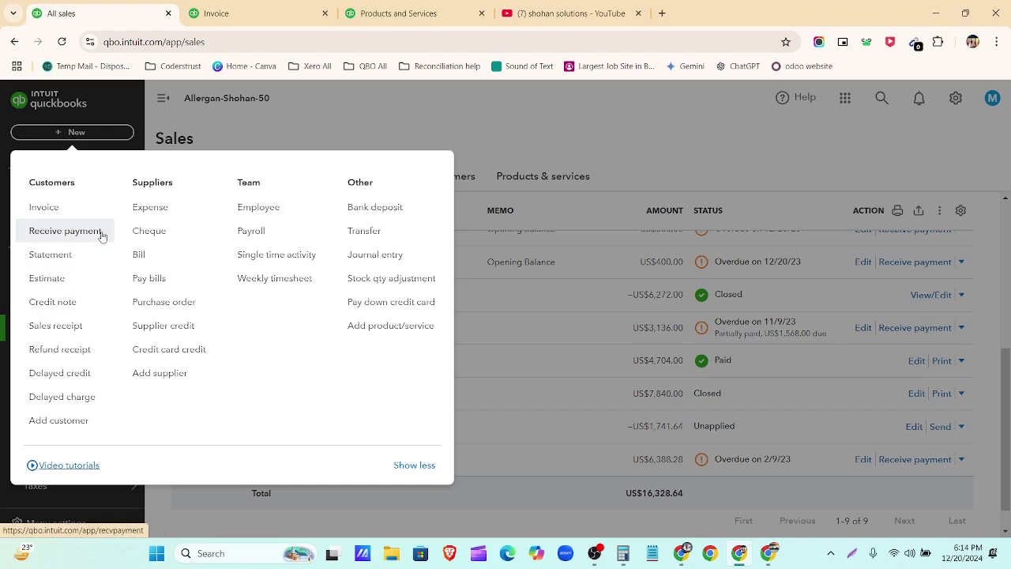
click(497, 156)
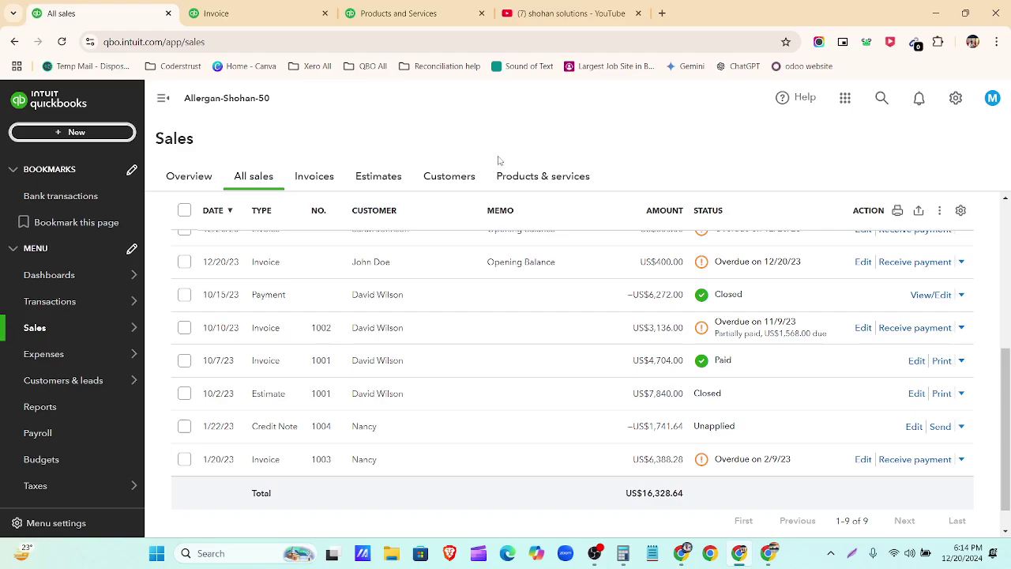
click(454, 462)
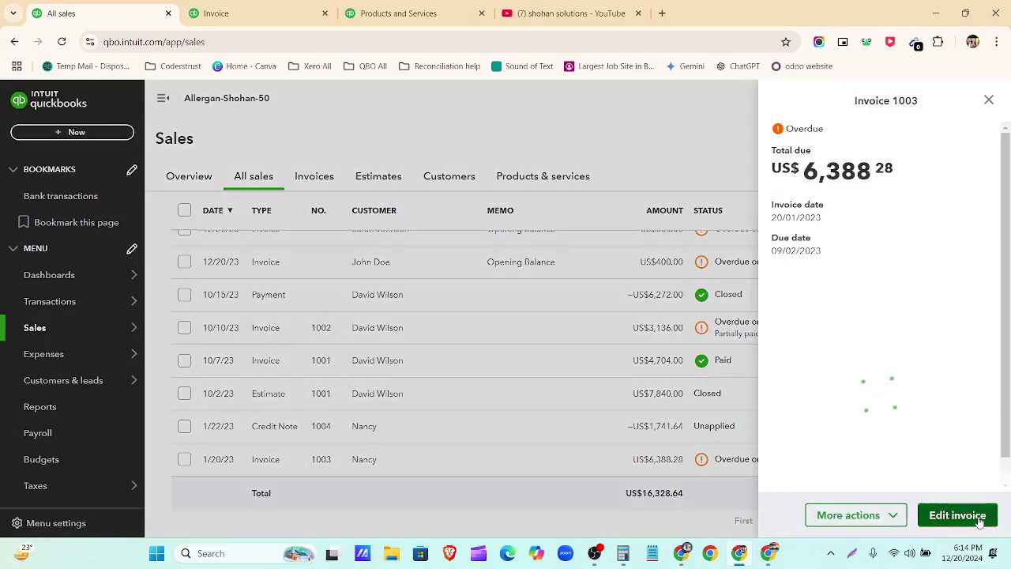
click(980, 517)
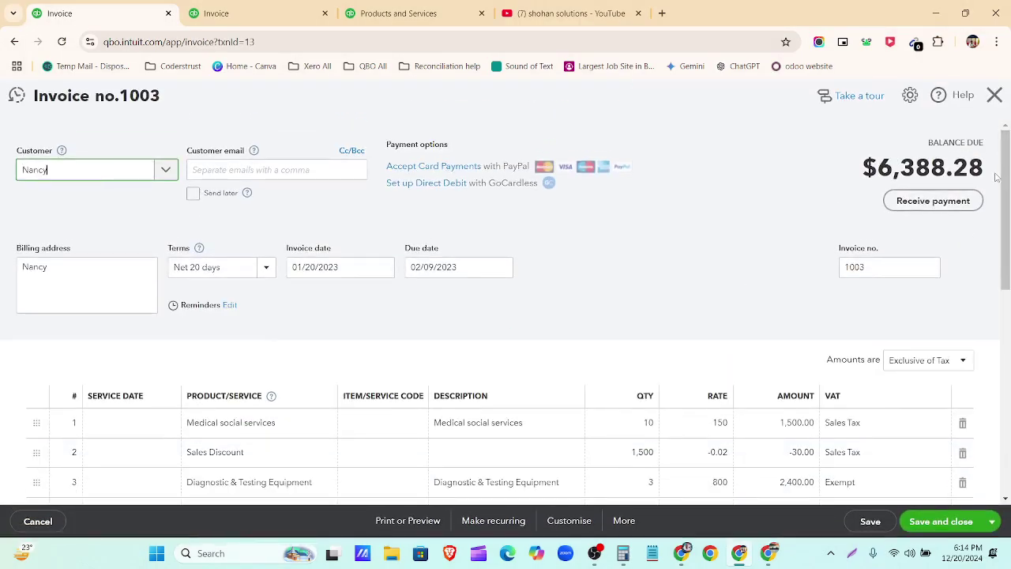
click(948, 202)
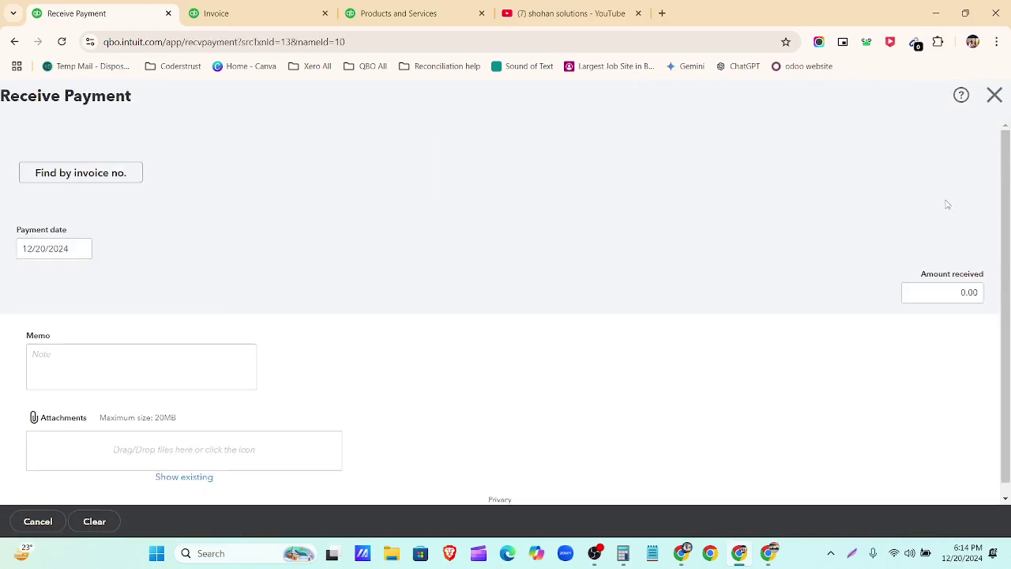
Step: Review the payment amounts for invoice 1003 and credit note 1004 on the payment form
scroll(640, 214, down, 4)
scroll(653, 215, up, 2)
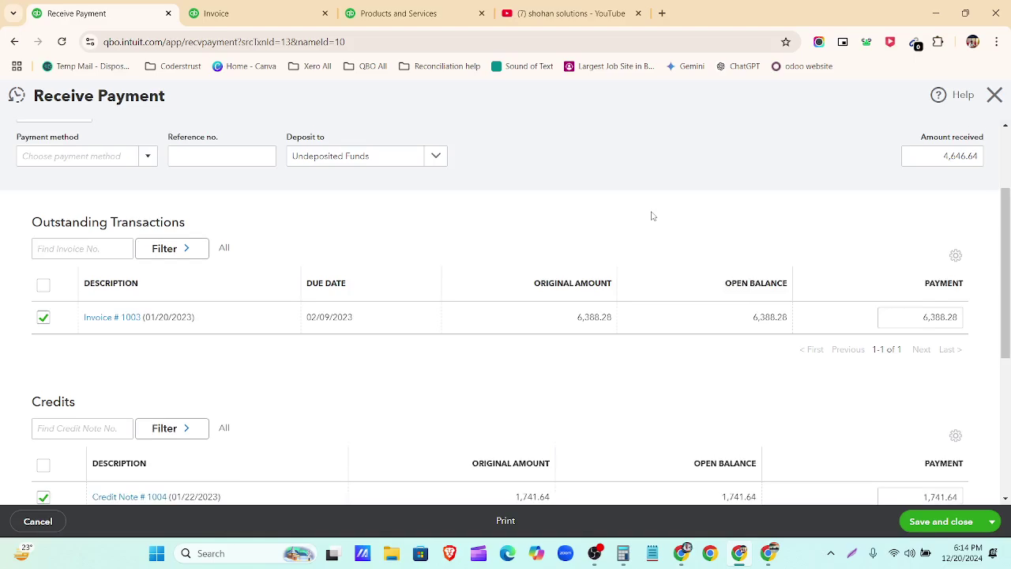
scroll(647, 325, down, 3)
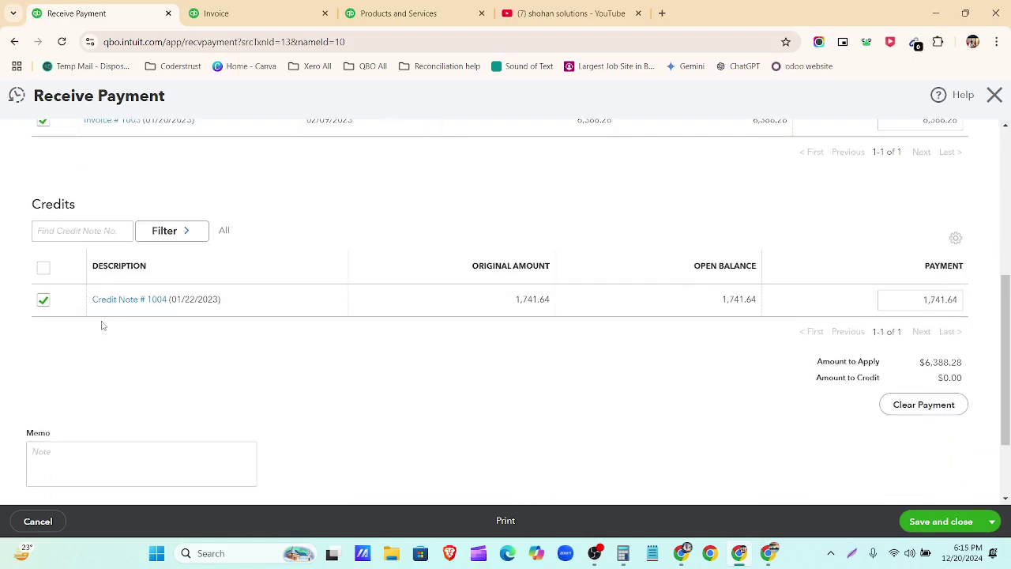
scroll(731, 312, up, 2)
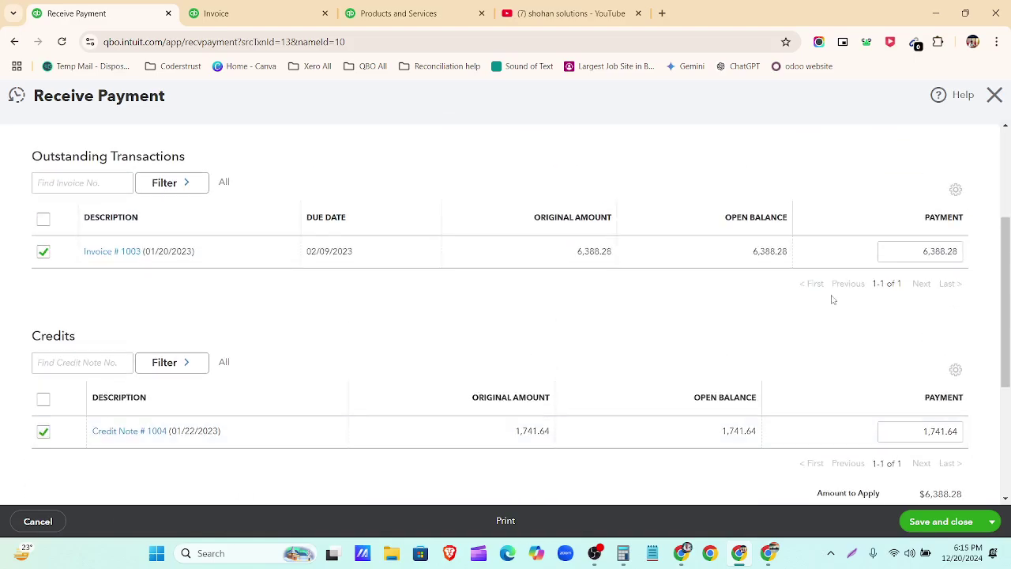
drag(923, 255, 961, 259)
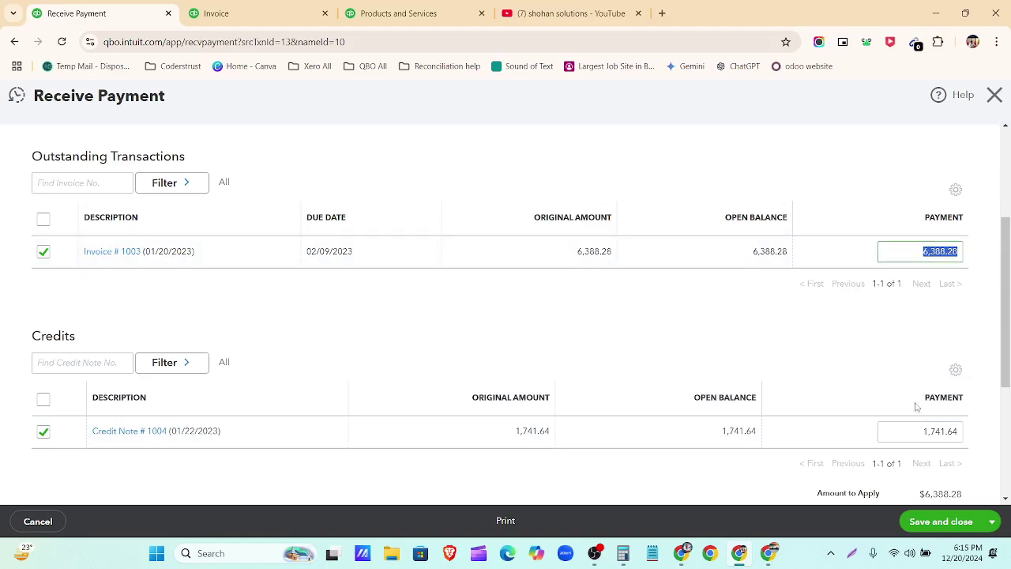
drag(922, 432, 959, 433)
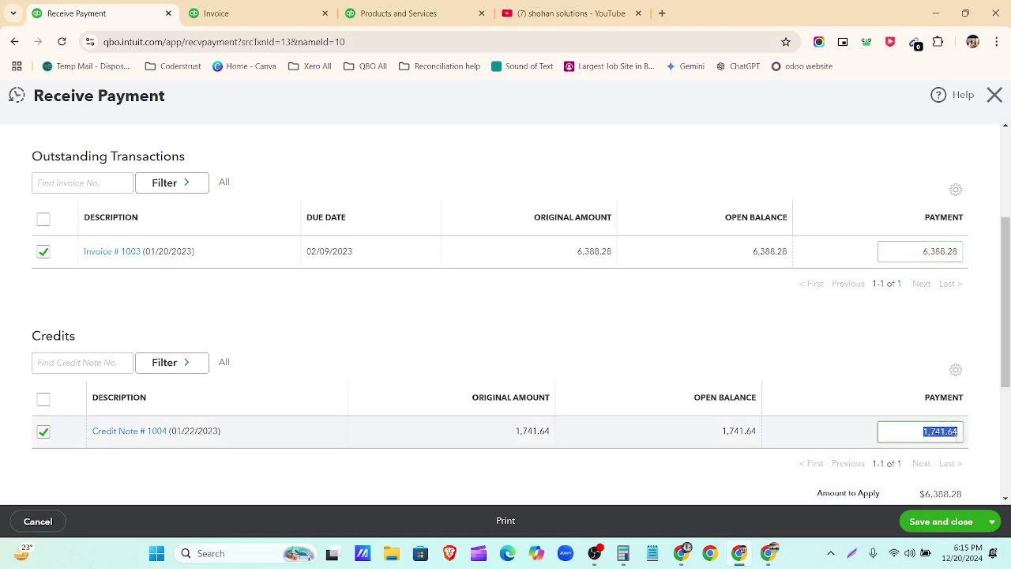
Step: Review the amount received against the payment amounts of invoice 1003 and credit note 1004
click(802, 371)
scroll(813, 355, up, 3)
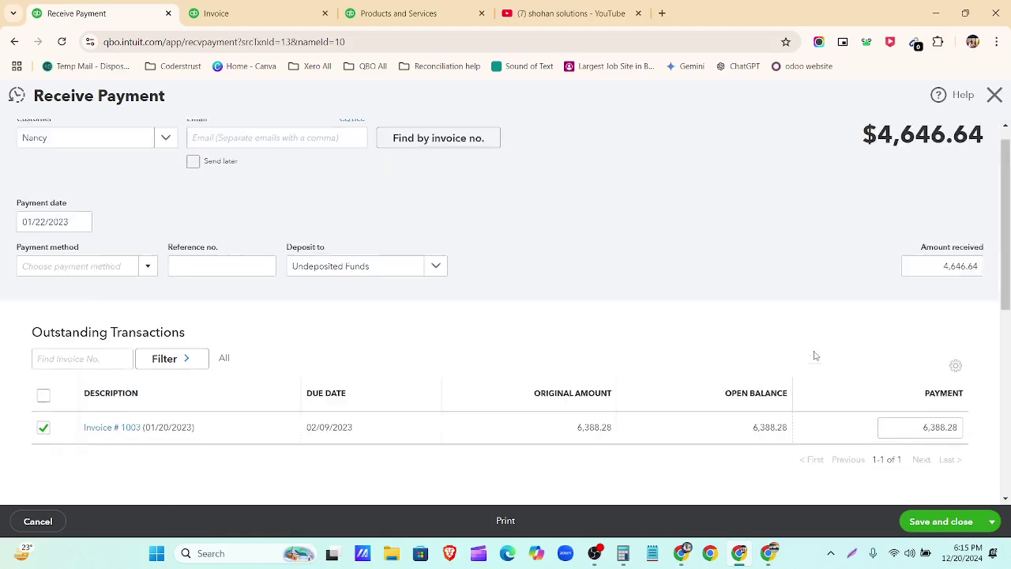
drag(885, 154, 987, 164)
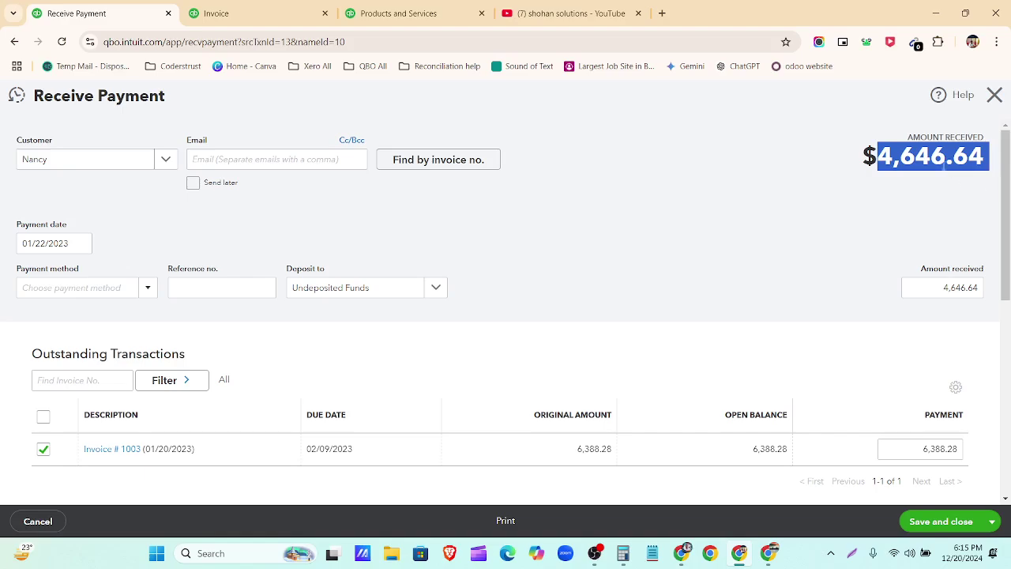
click(798, 243)
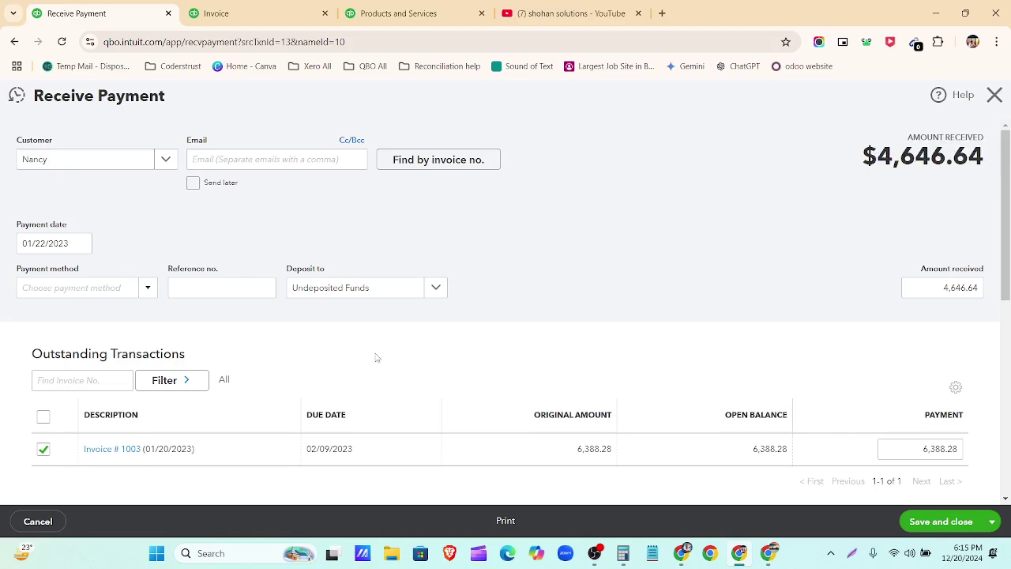
scroll(490, 289, down, 2)
scroll(489, 290, down, 2)
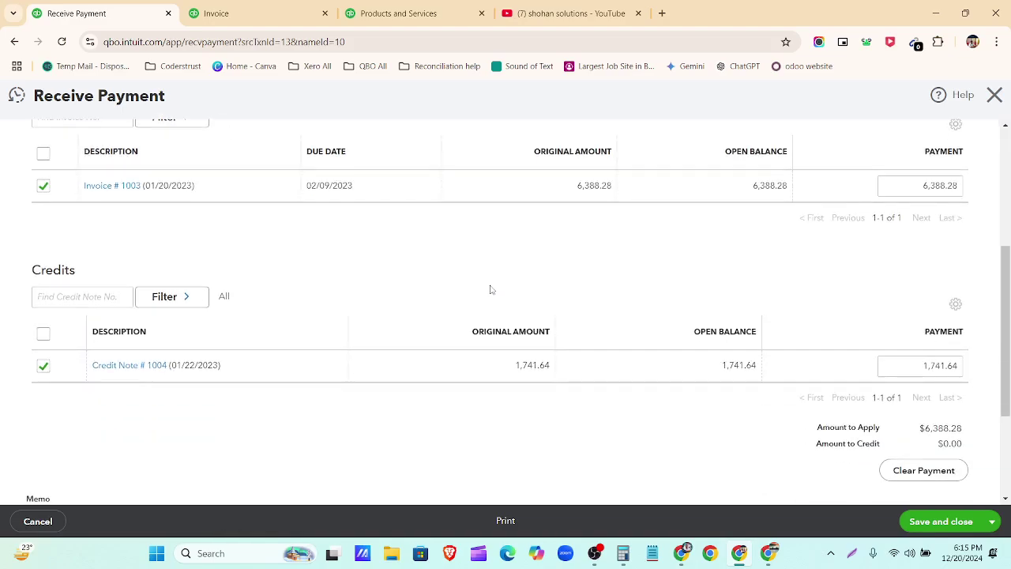
Step: Exclude credit note 1004 from the payment to compare the amount received, and apply the credit again
click(43, 367)
scroll(127, 347, up, 4)
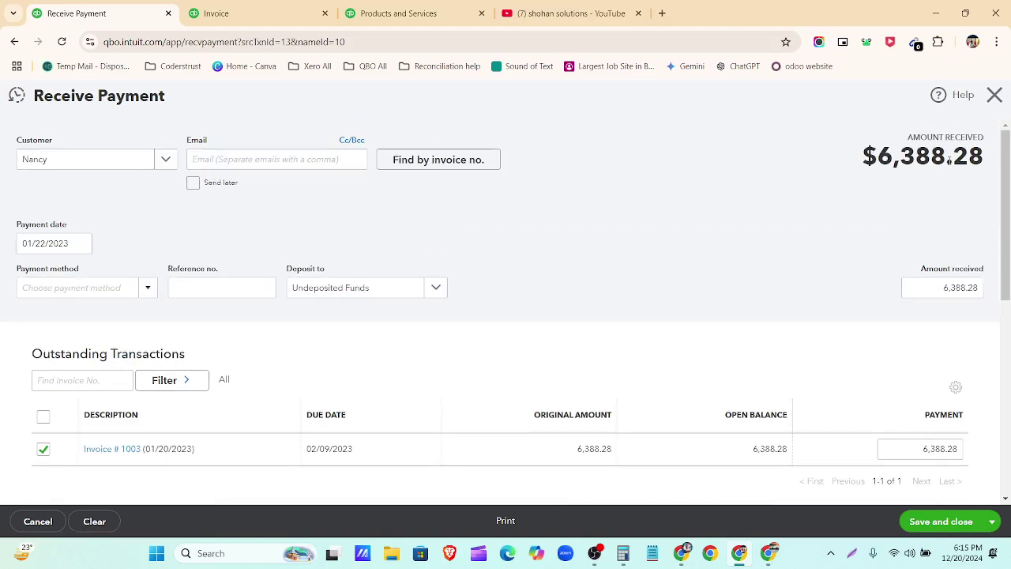
scroll(903, 180, down, 4)
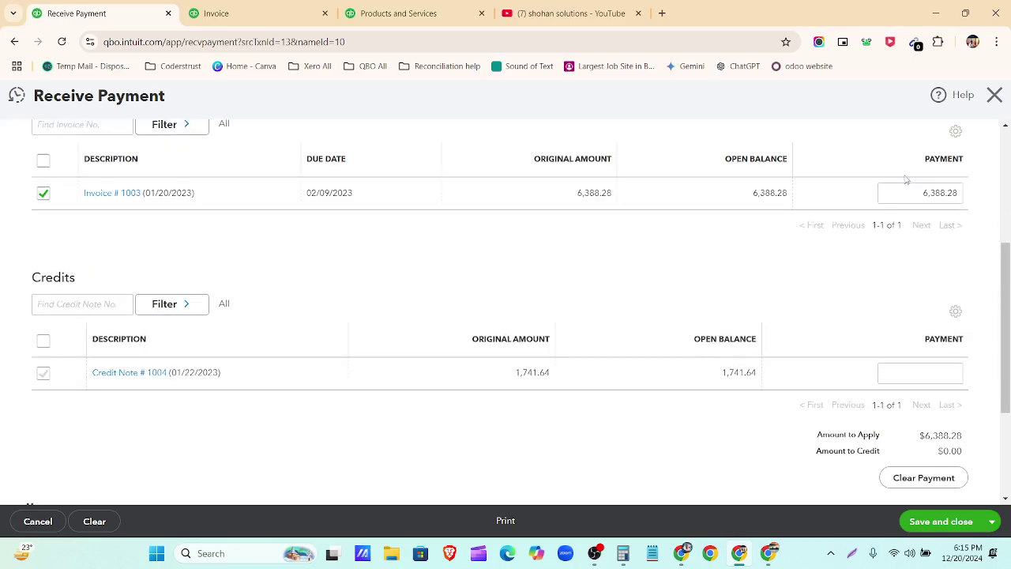
click(44, 365)
scroll(337, 426, up, 5)
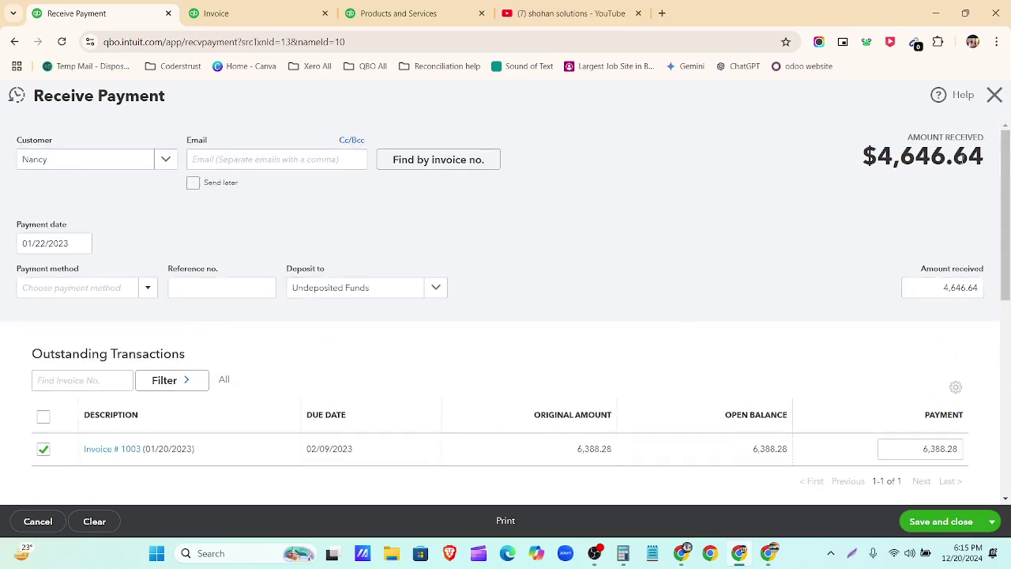
Step: Check the payment schedule in the Customer Invoice-All spreadsheet and set the payment date to 01/25/2023 and the payment method to Cheque
click(685, 561)
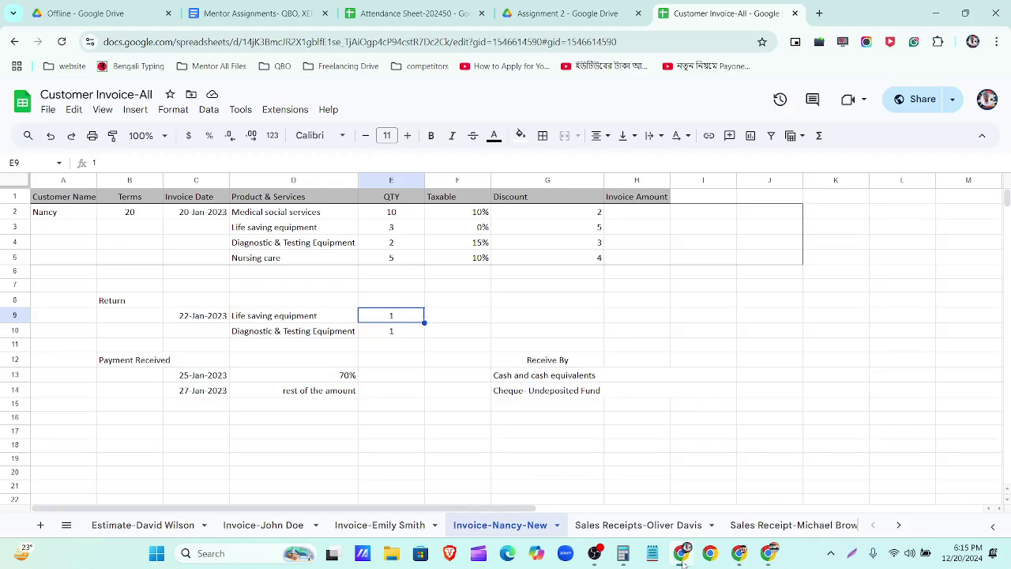
click(685, 561)
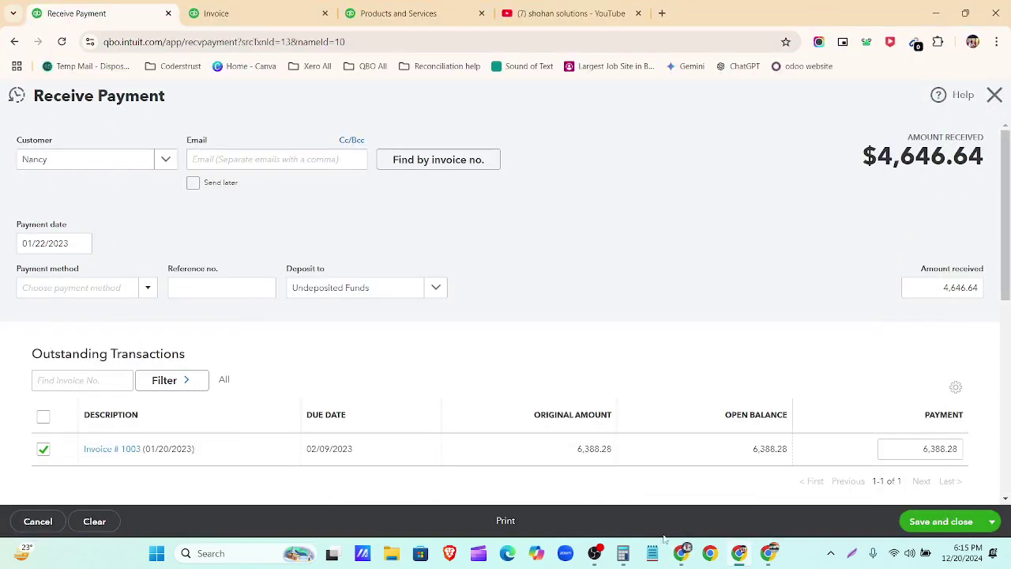
click(80, 243)
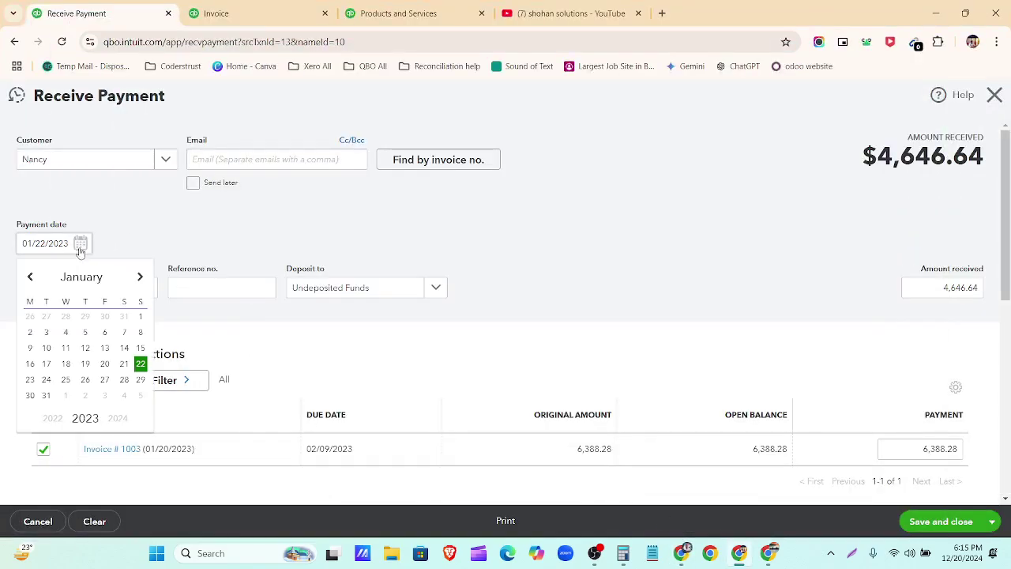
click(65, 380)
click(684, 558)
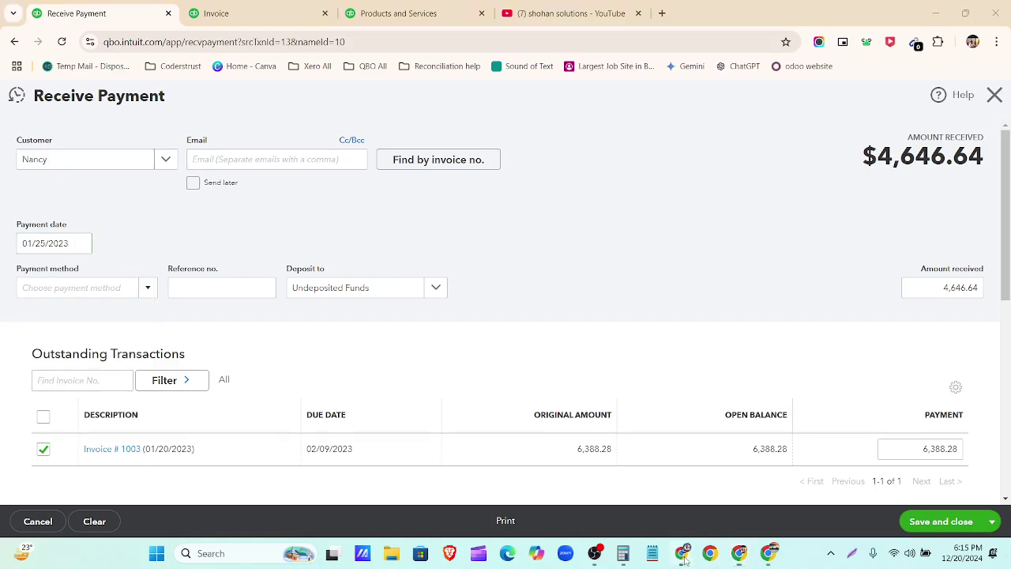
click(684, 557)
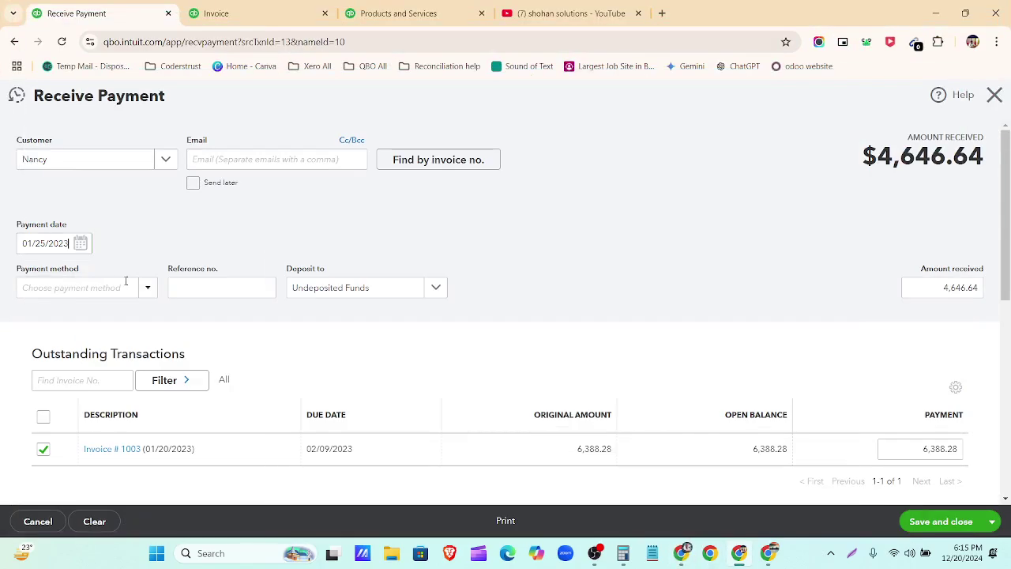
click(144, 290)
click(86, 350)
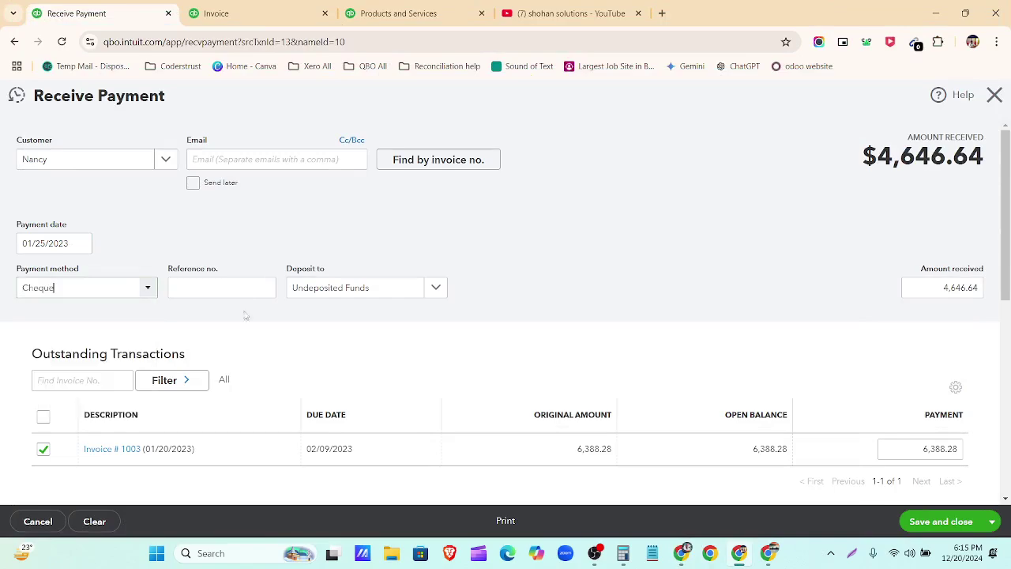
Step: Set the amount received to 70% of the balance with 4,646.64*0.70, and save and close the payment
scroll(327, 345, down, 2)
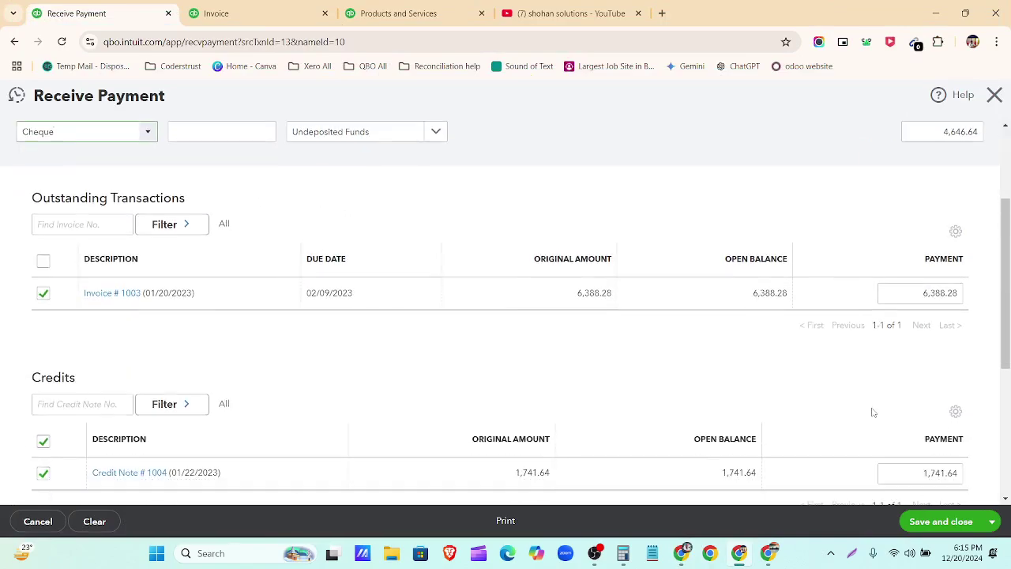
scroll(873, 412, up, 2)
click(685, 555)
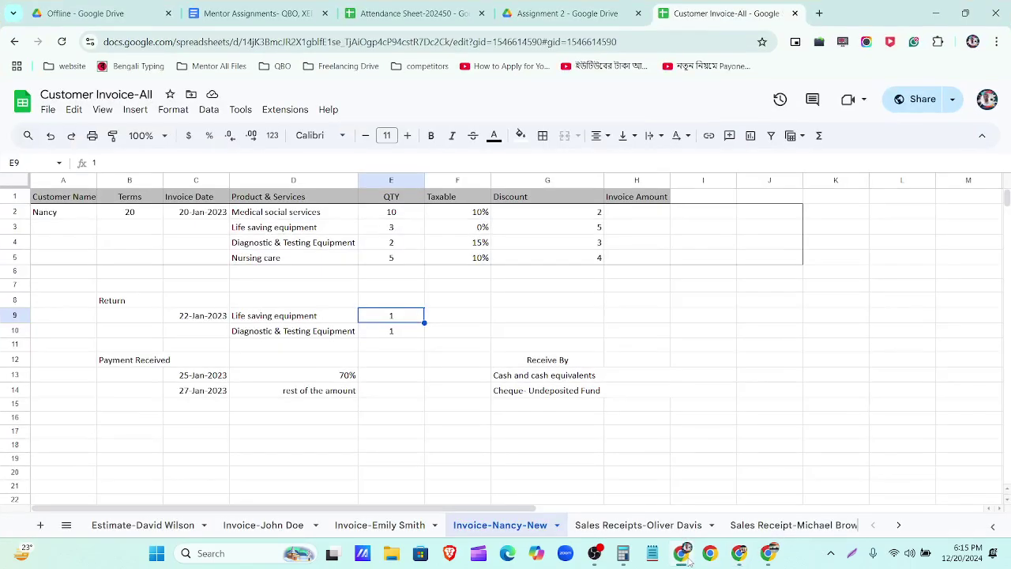
click(686, 556)
click(972, 288)
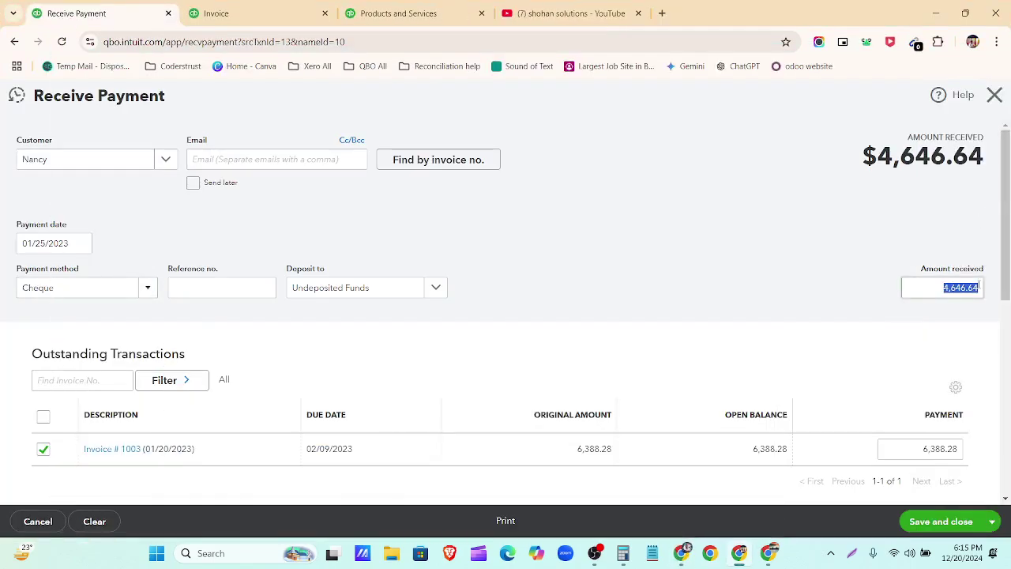
click(980, 289)
click(989, 300)
text(1)
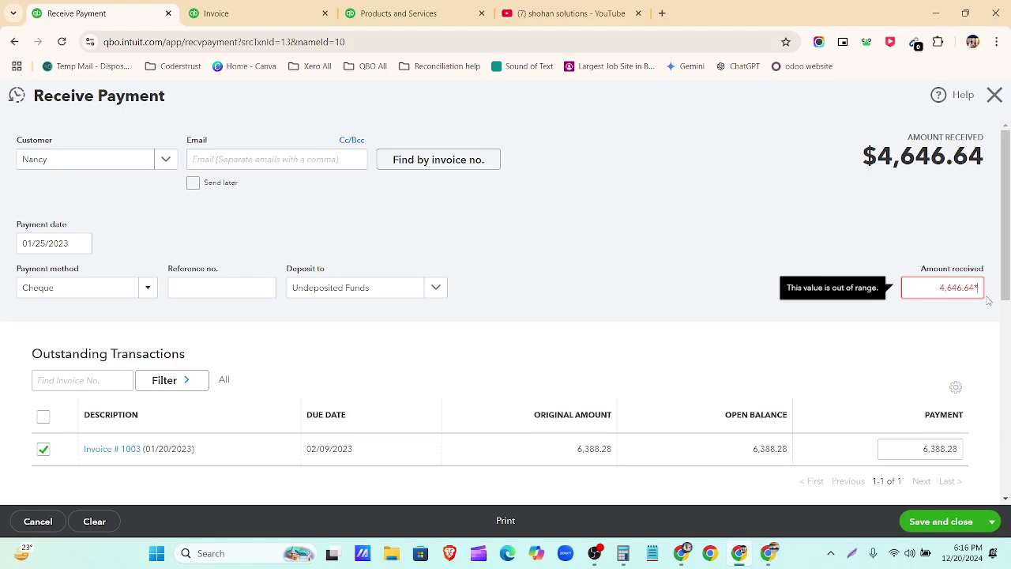
text(0.70)
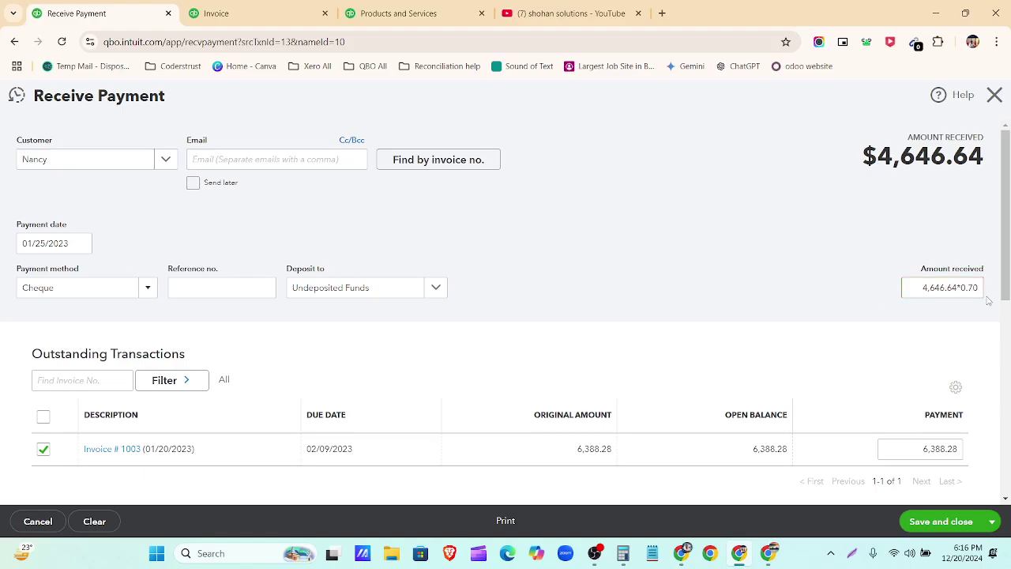
click(684, 252)
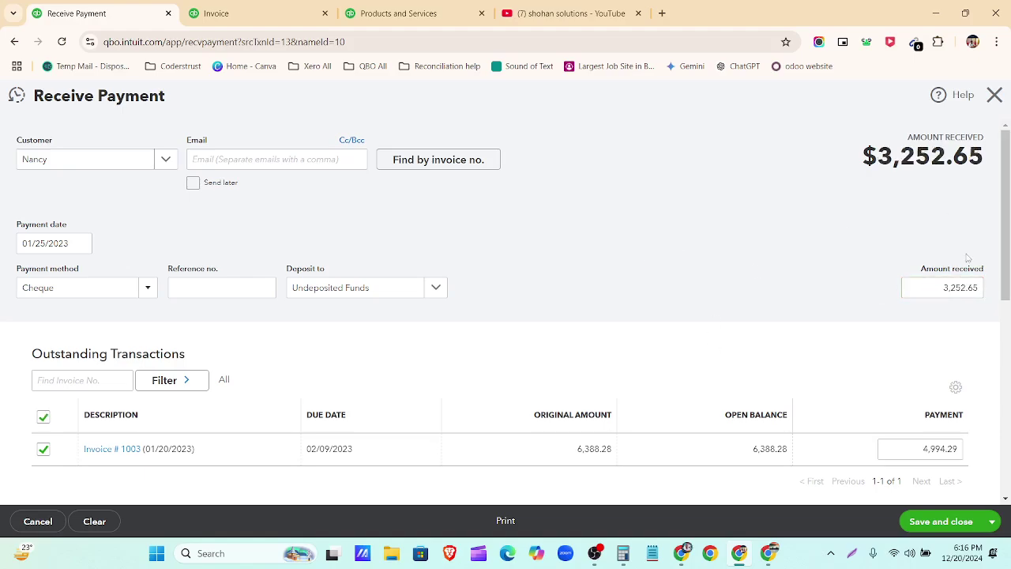
click(949, 525)
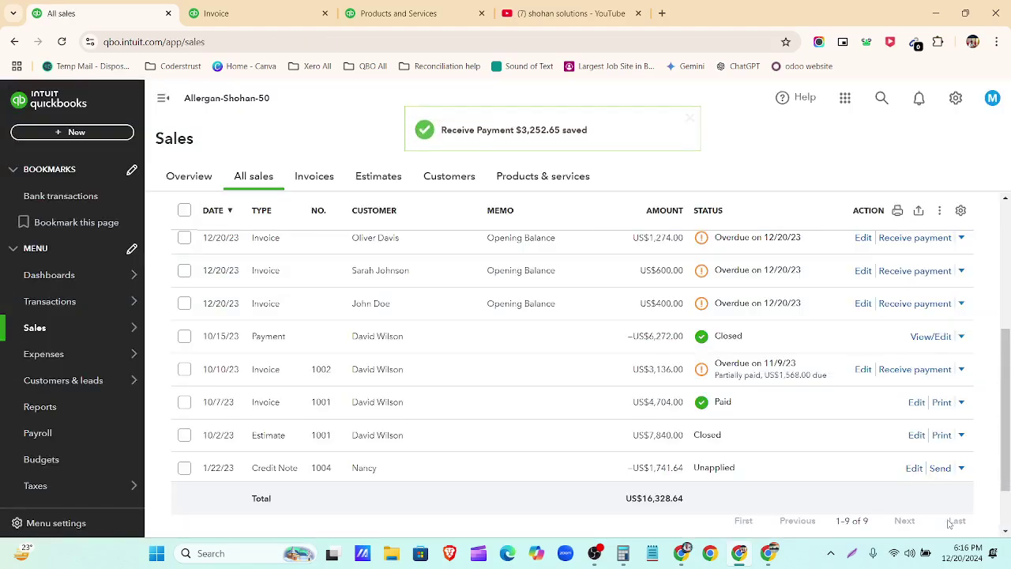
Step: Open invoice 1003 from the sales list for editing and start receiving its remaining payment
scroll(592, 469, down, 2)
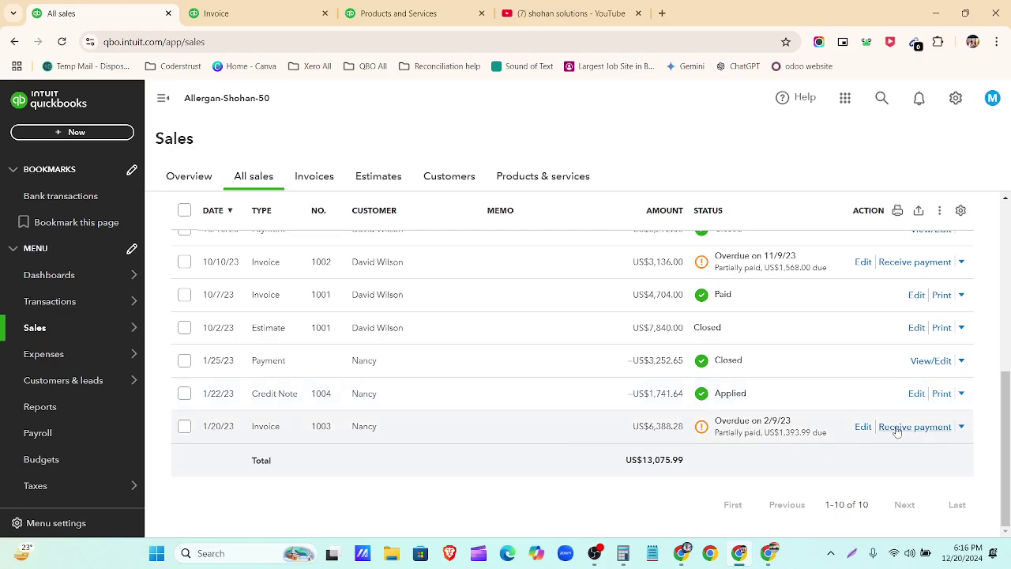
click(861, 428)
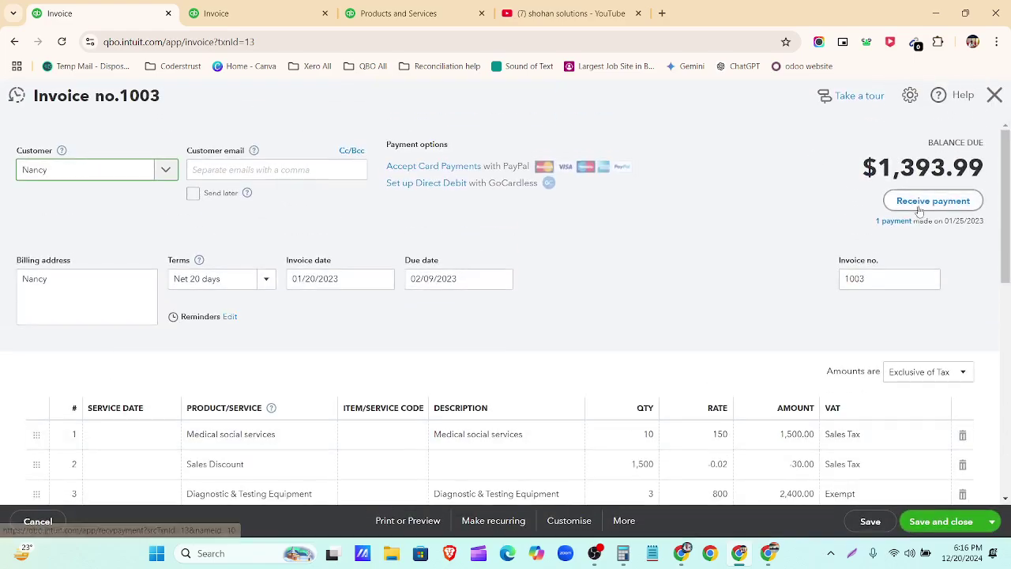
click(919, 204)
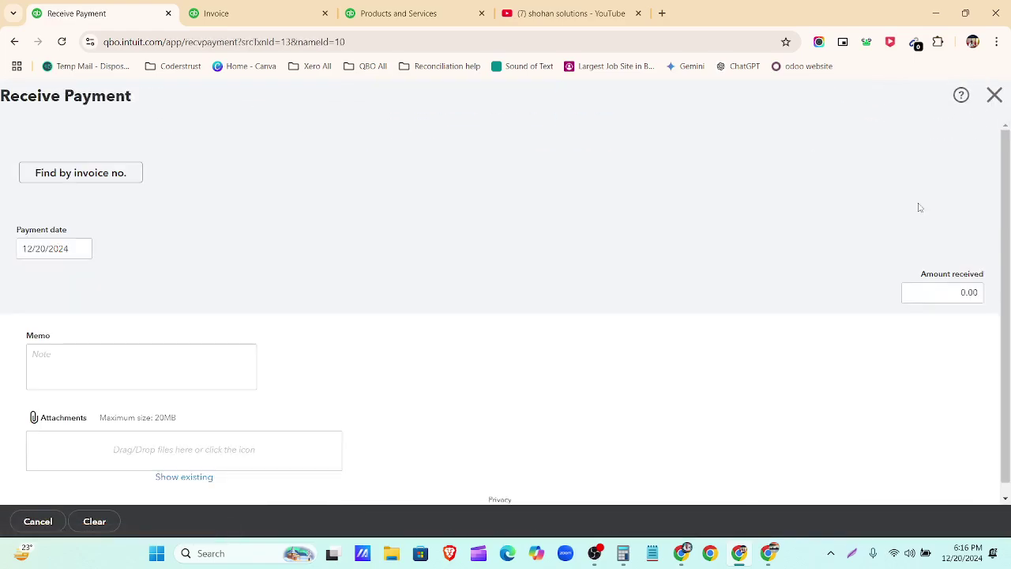
Step: Check the second payment in the spreadsheet and set the payment date to 01/27/2023 and the payment method to Cheque
click(687, 554)
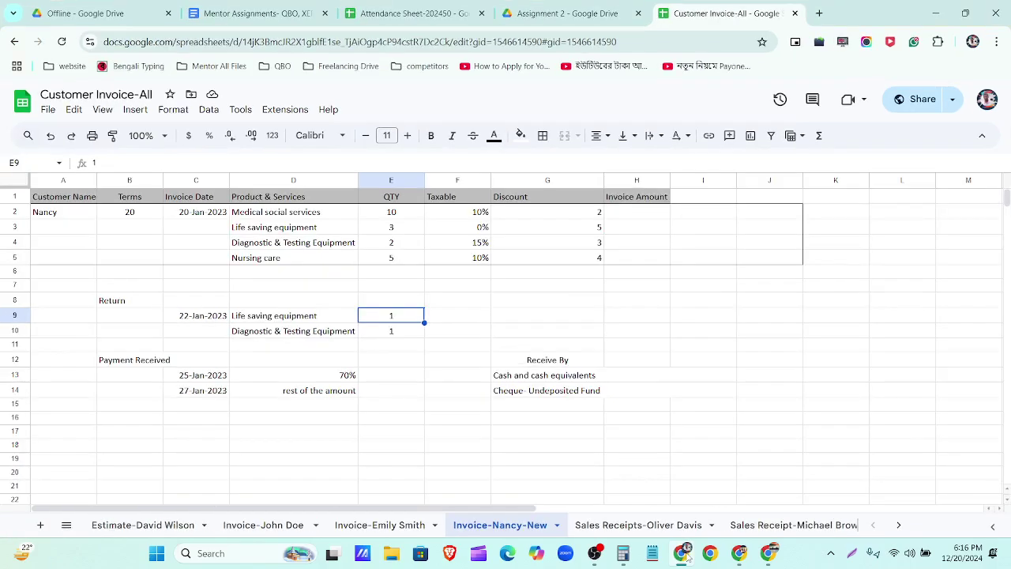
click(684, 553)
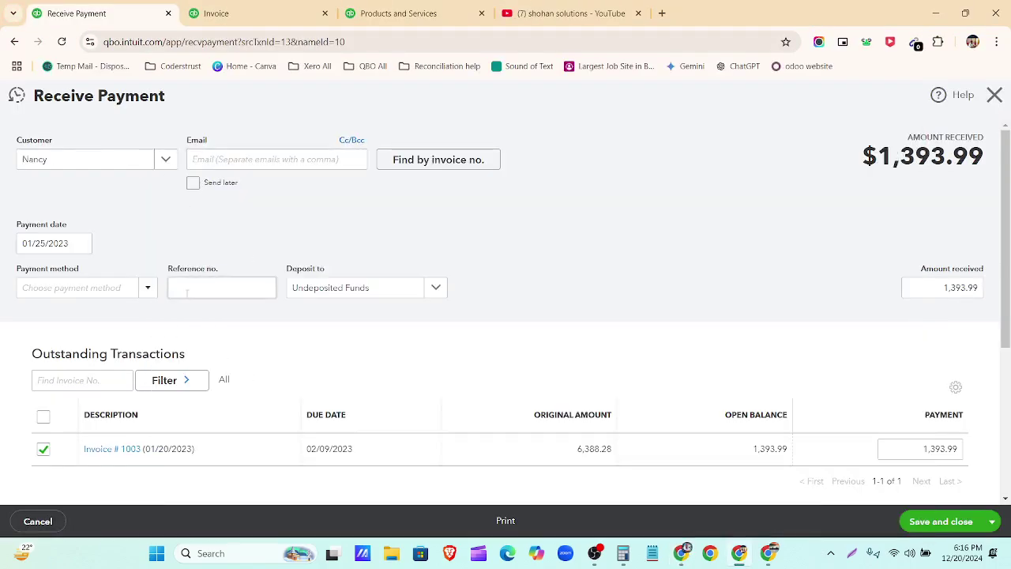
click(80, 243)
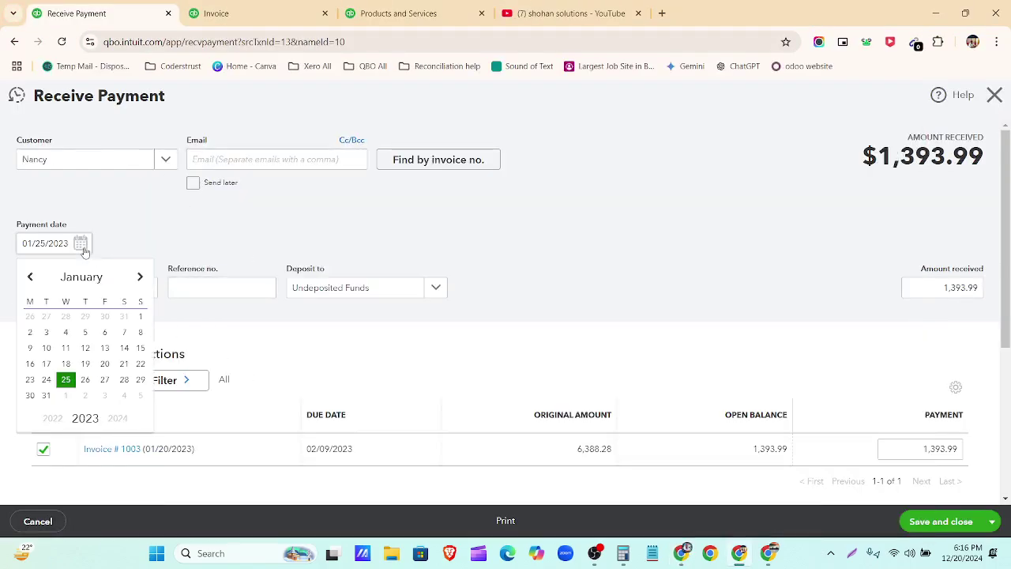
click(105, 379)
click(145, 289)
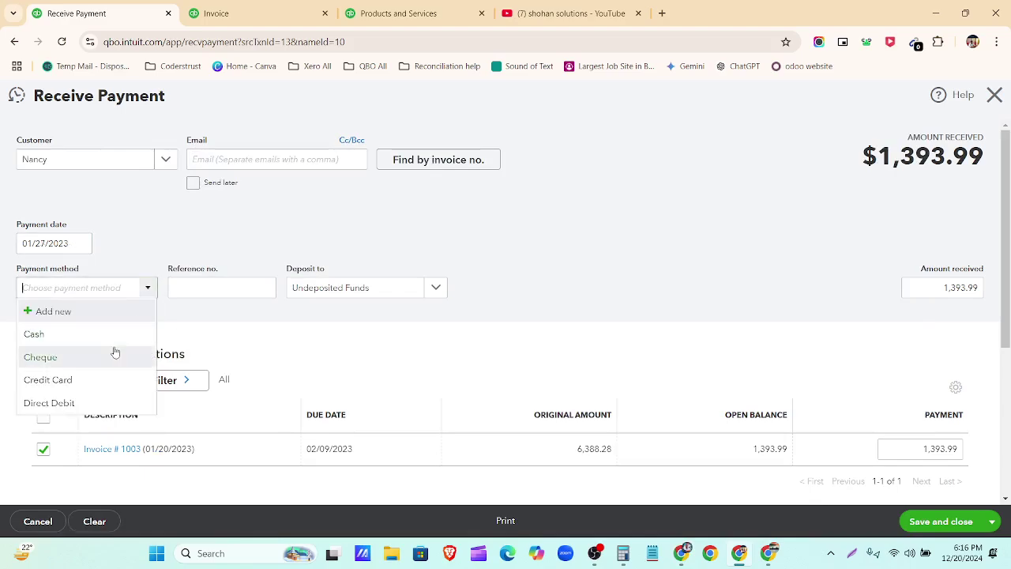
click(115, 352)
Step: Set the deposit account to 1000 Wells Fargo - Checking, and save and close the payment
click(436, 289)
scroll(397, 368, up, 3)
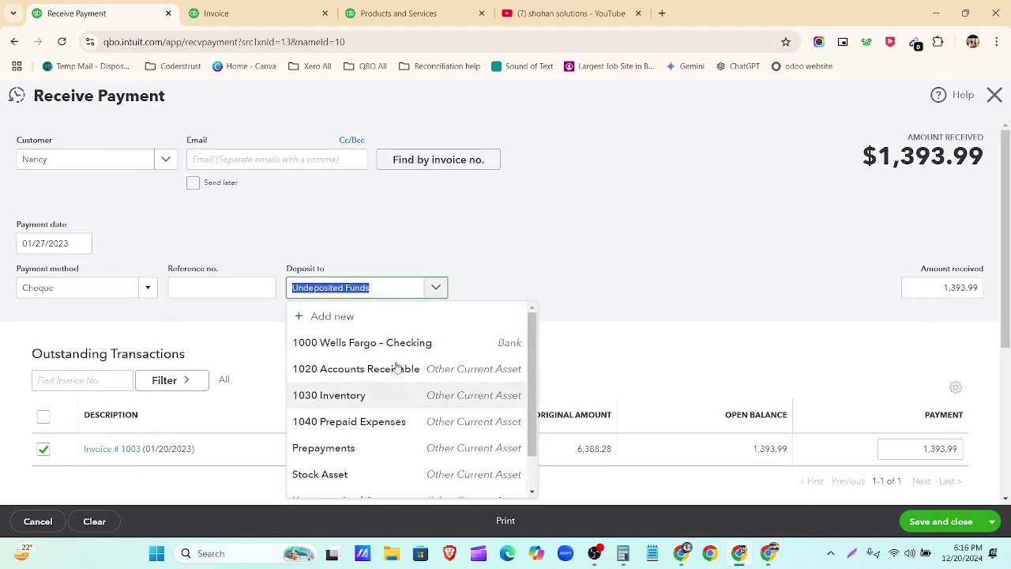
click(395, 344)
scroll(187, 397, down, 3)
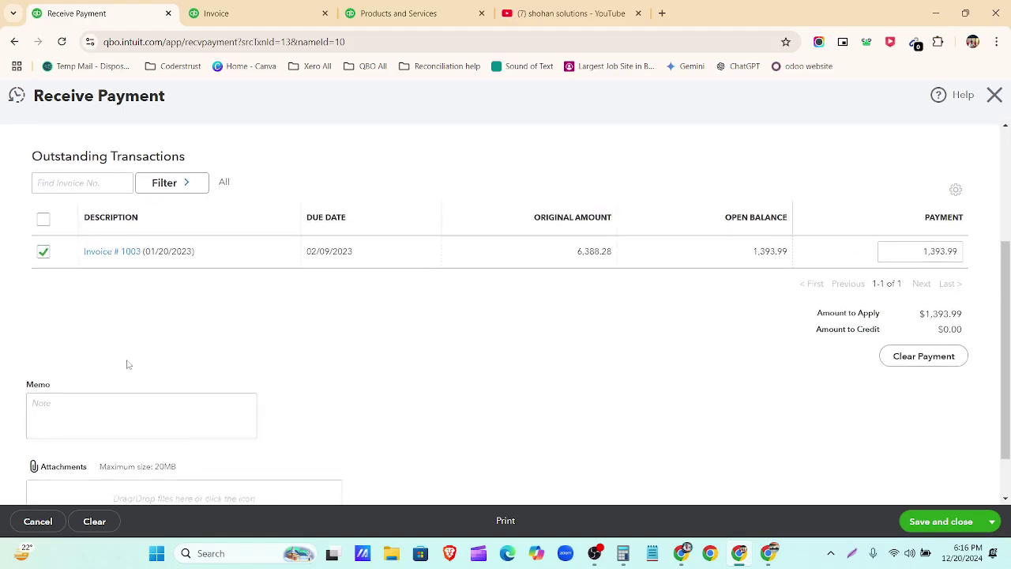
scroll(582, 359, up, 3)
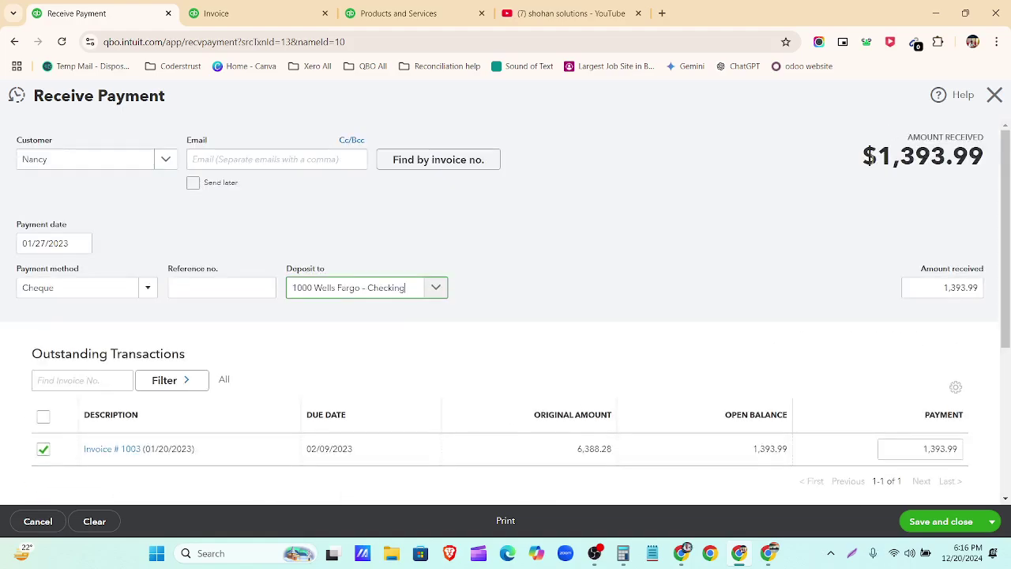
click(952, 525)
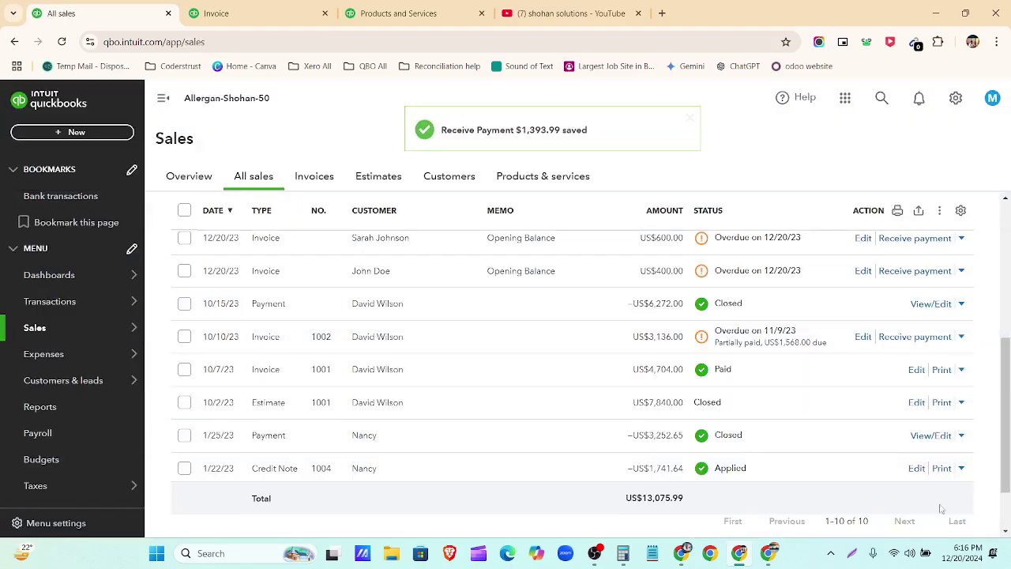
Step: Review the customer's invoice, credit note and payments in the sales list and compare them with the Customer Invoice-All spreadsheet
scroll(795, 358, down, 3)
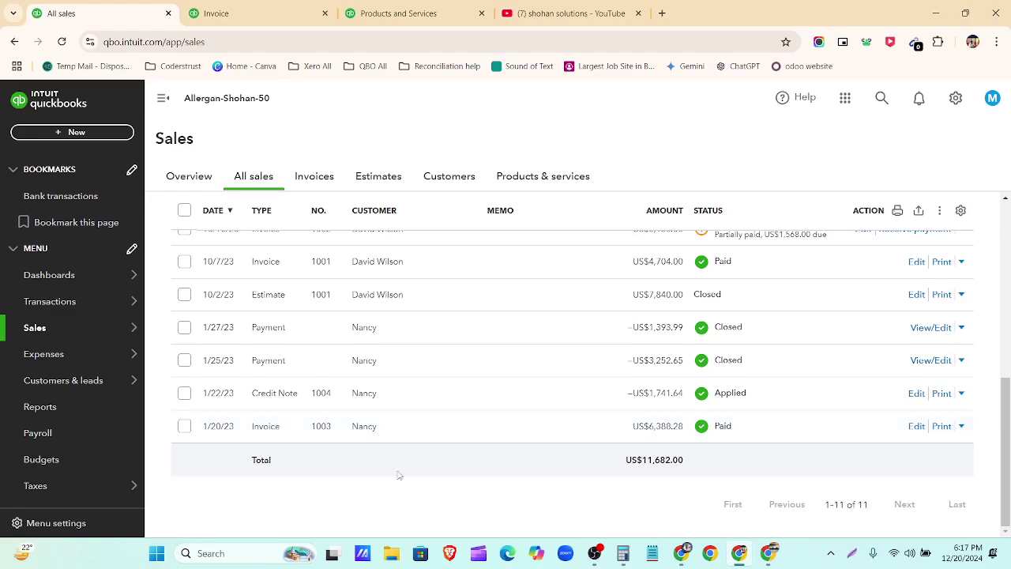
click(682, 556)
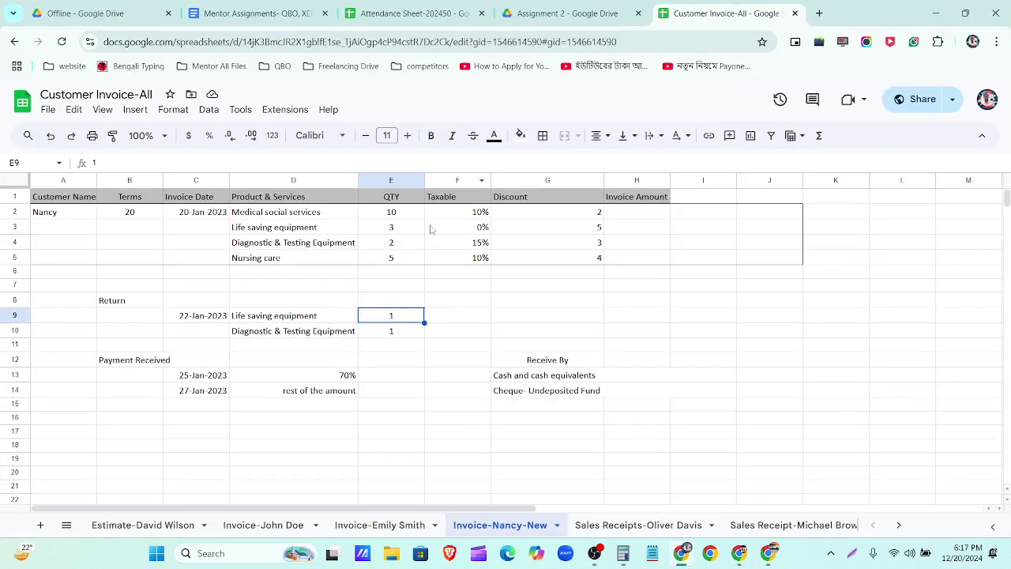
click(567, 212)
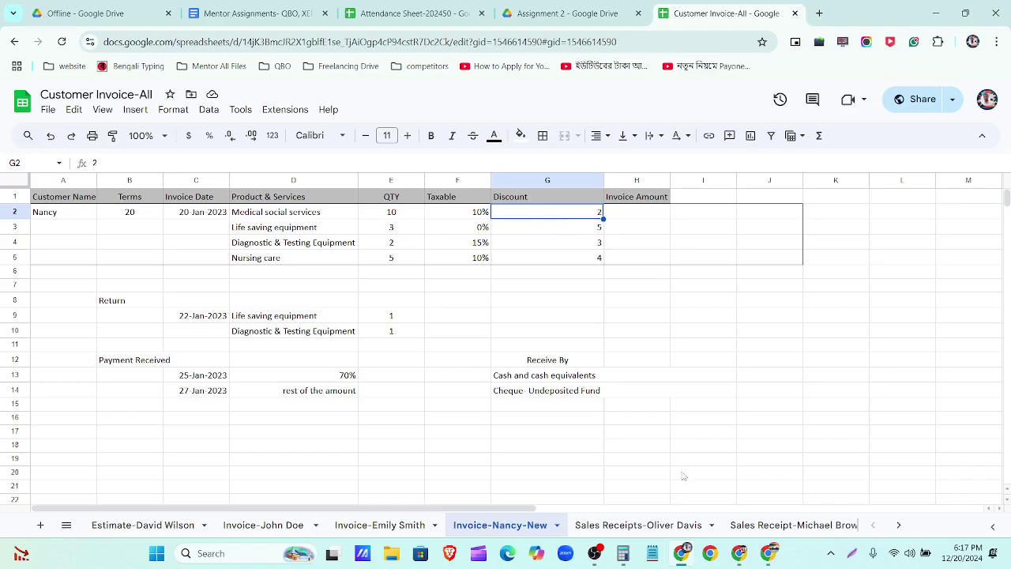
click(748, 556)
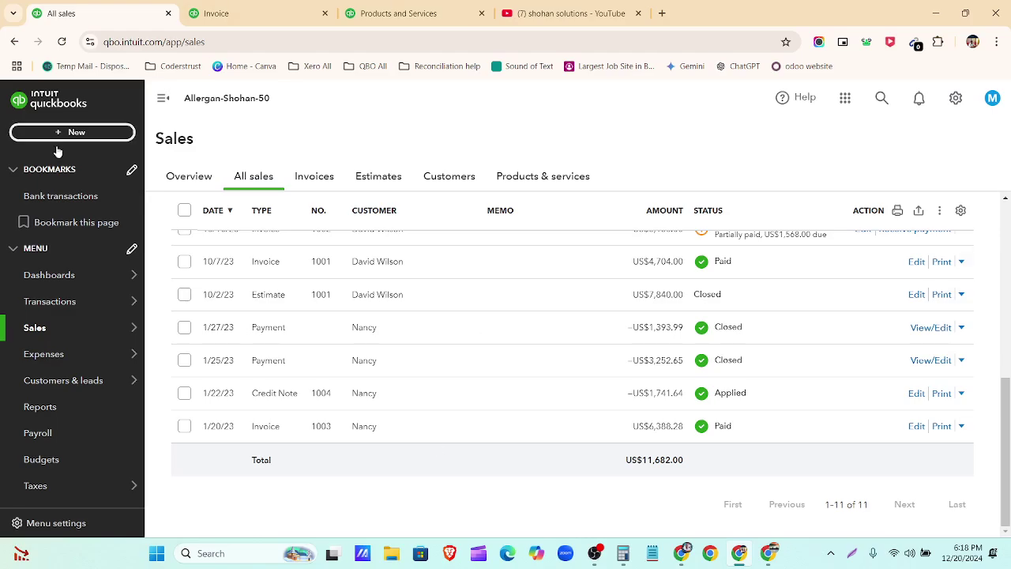
Step: Start a new sales receipt and select the customer from Smith Solutions
scroll(272, 319, up, 2)
scroll(272, 318, up, 2)
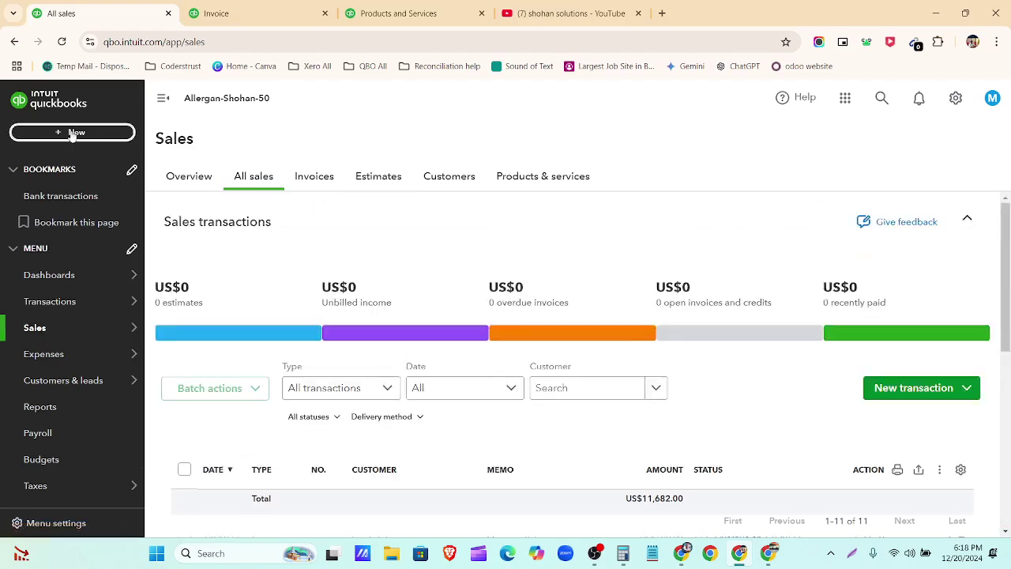
click(73, 132)
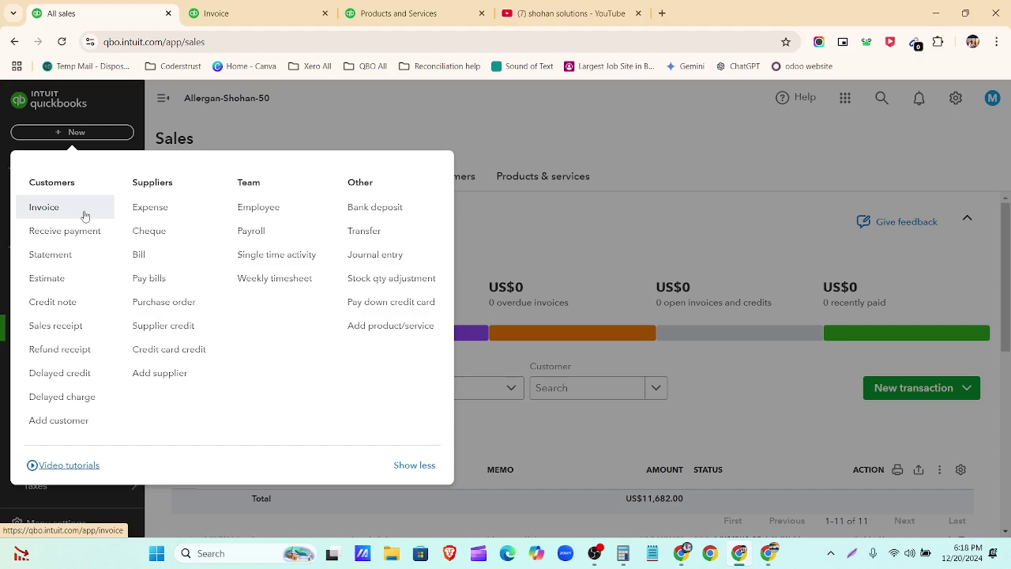
click(64, 333)
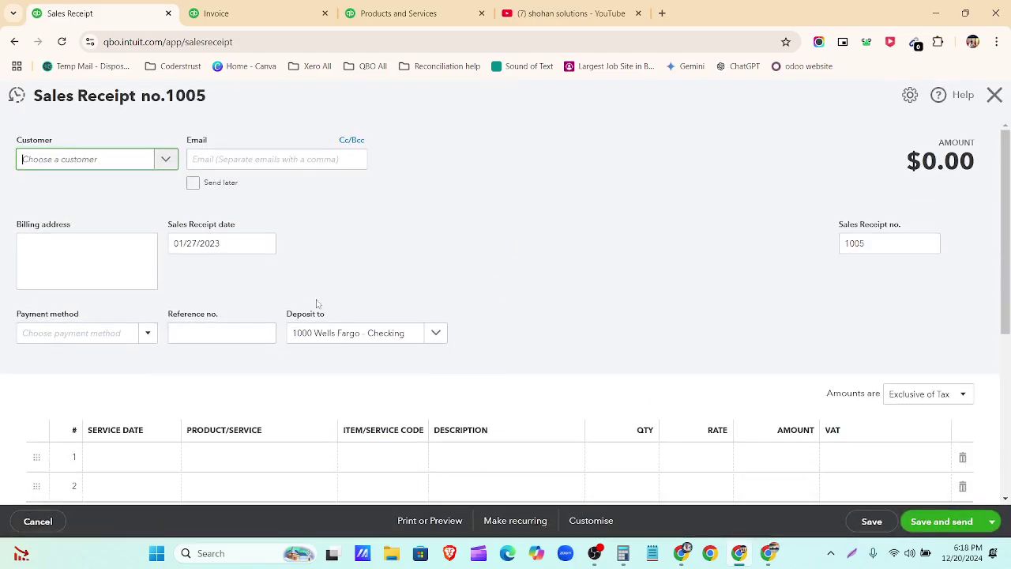
click(161, 161)
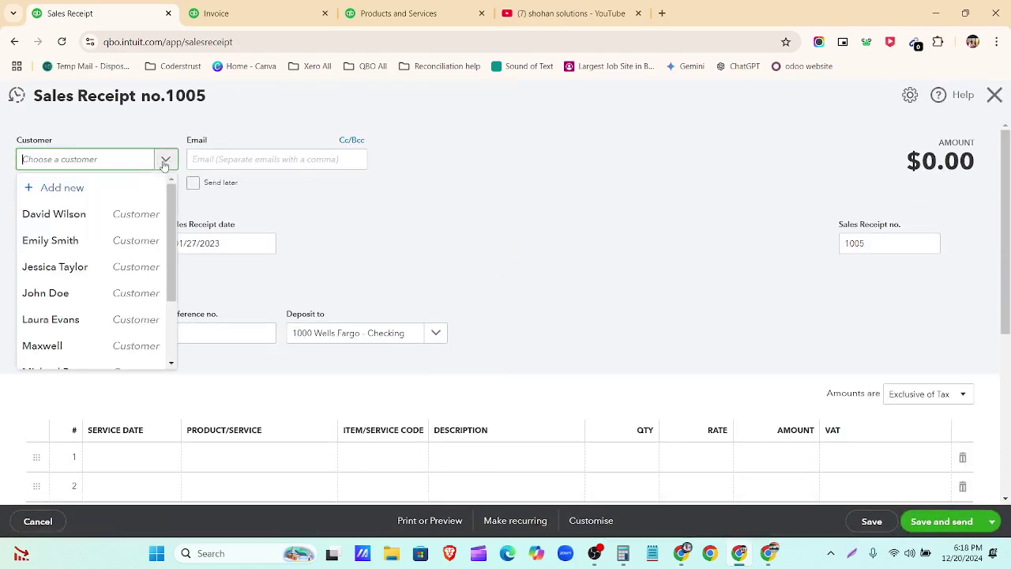
click(123, 245)
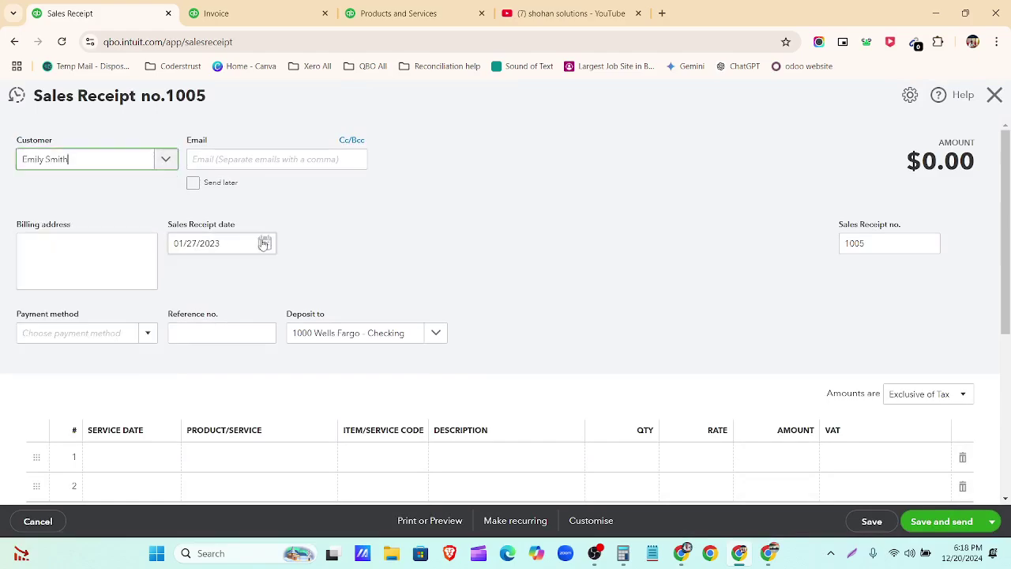
Step: Set the sales receipt date to 01/31/2023 and the payment method to Cheque
click(237, 246)
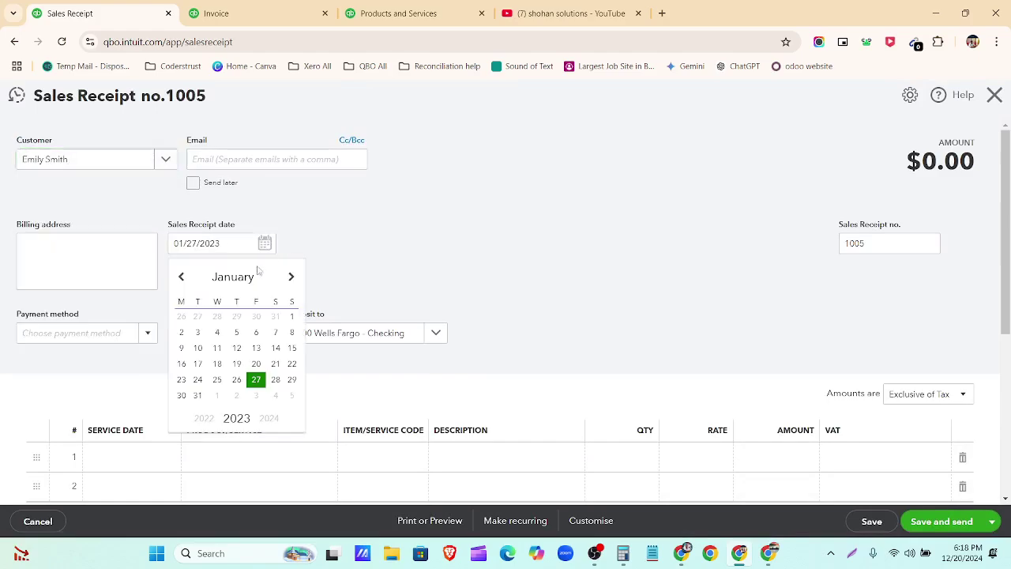
click(198, 398)
scroll(276, 245, down, 2)
click(152, 205)
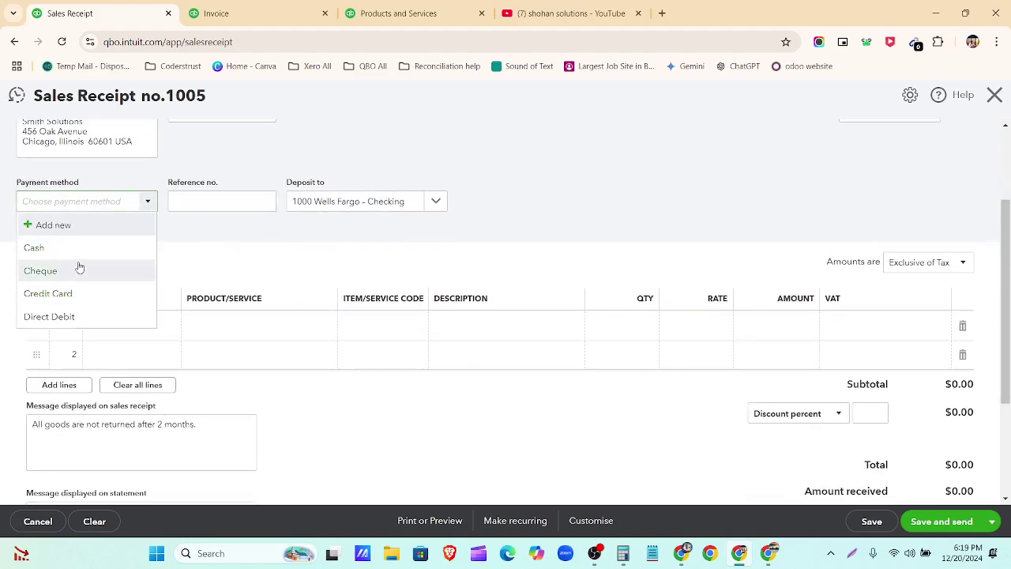
click(79, 269)
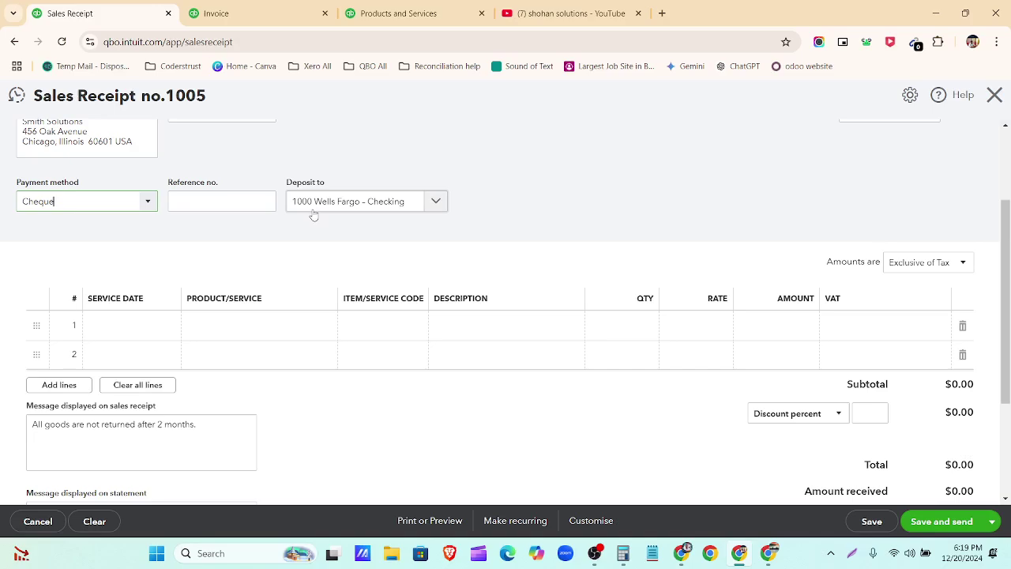
Step: Add the service Homemaker or basic assiatance care on the receipt's first line with a quantity of 5
scroll(370, 216, down, 1)
click(300, 260)
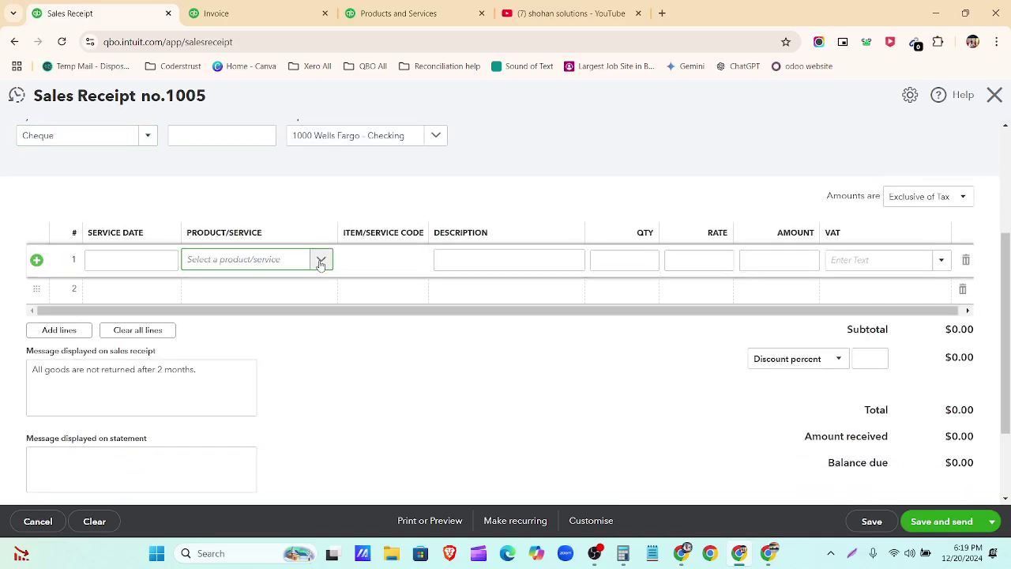
click(321, 261)
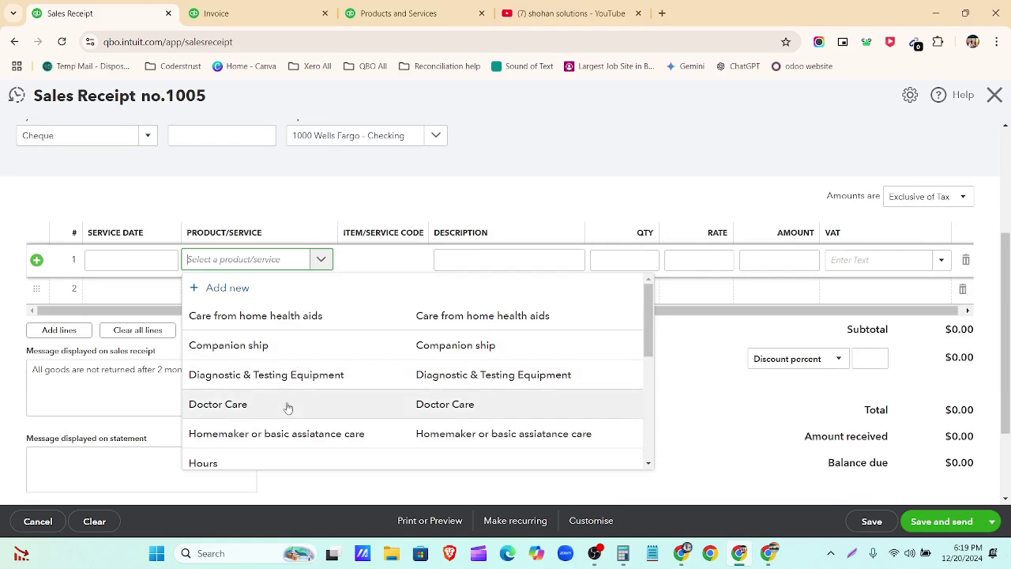
click(286, 435)
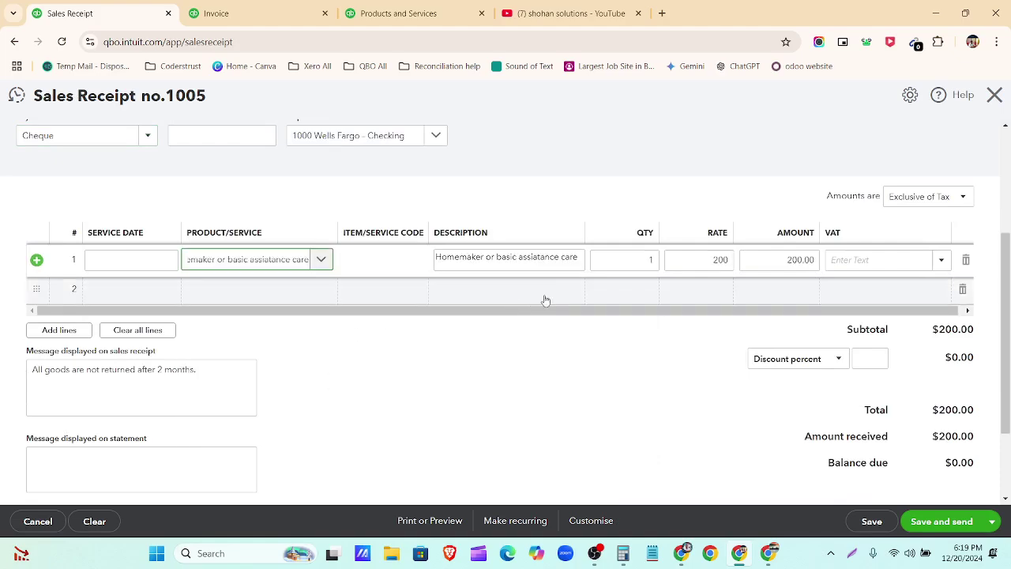
click(643, 262)
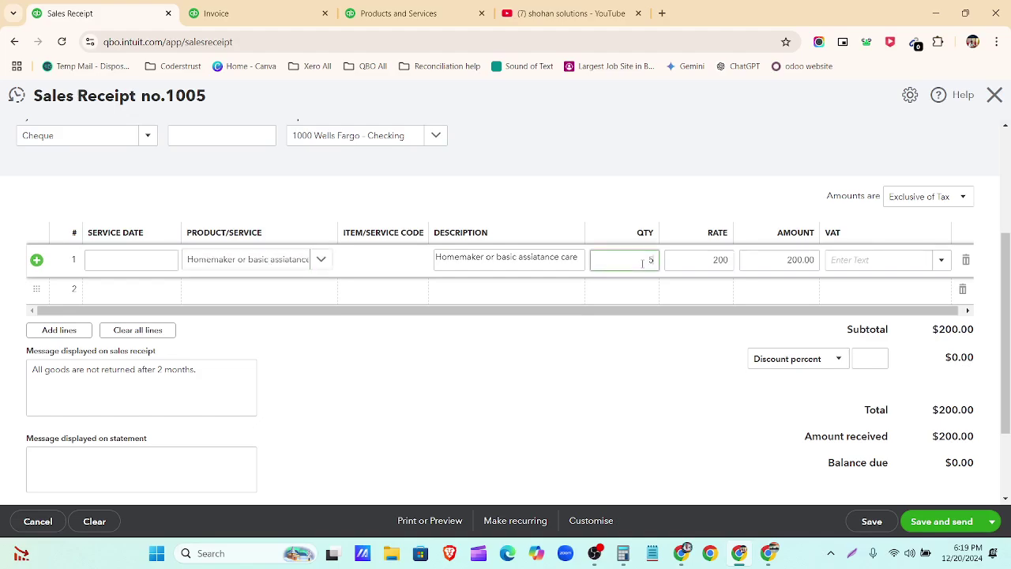
text(5)
click(641, 362)
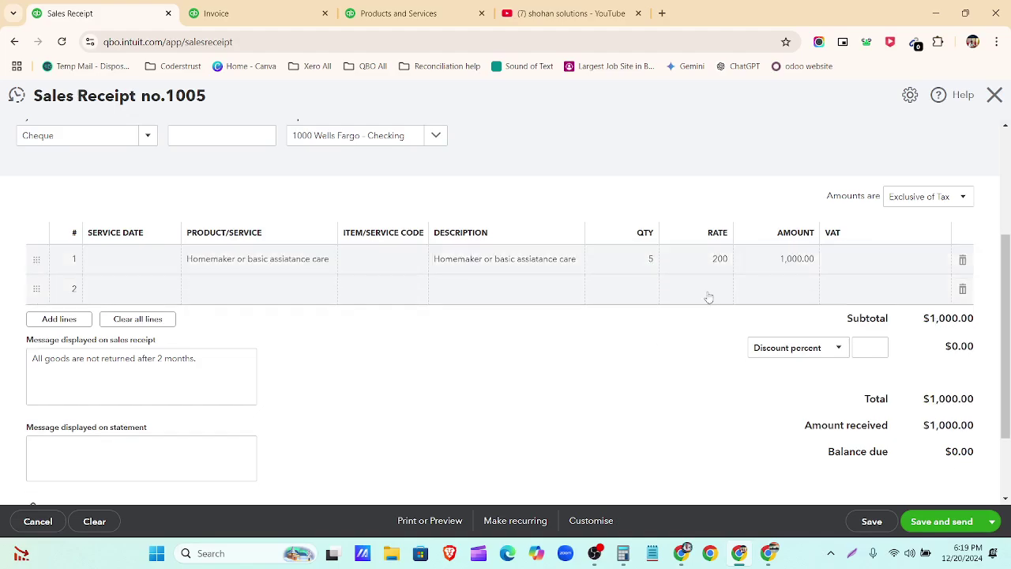
Step: Set the VAT of the receipt's service line to Exempt (0%)
click(868, 263)
click(940, 261)
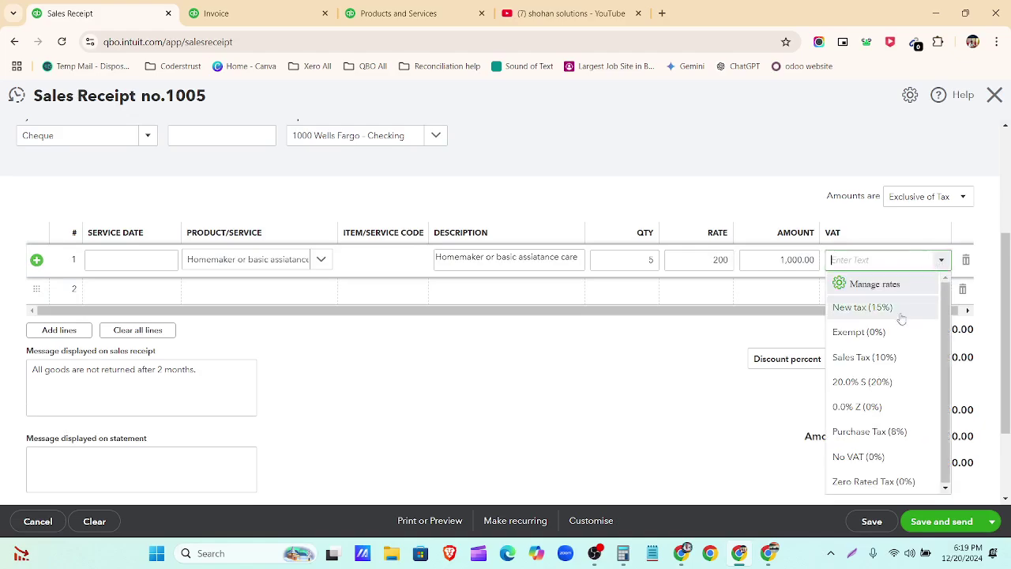
click(895, 338)
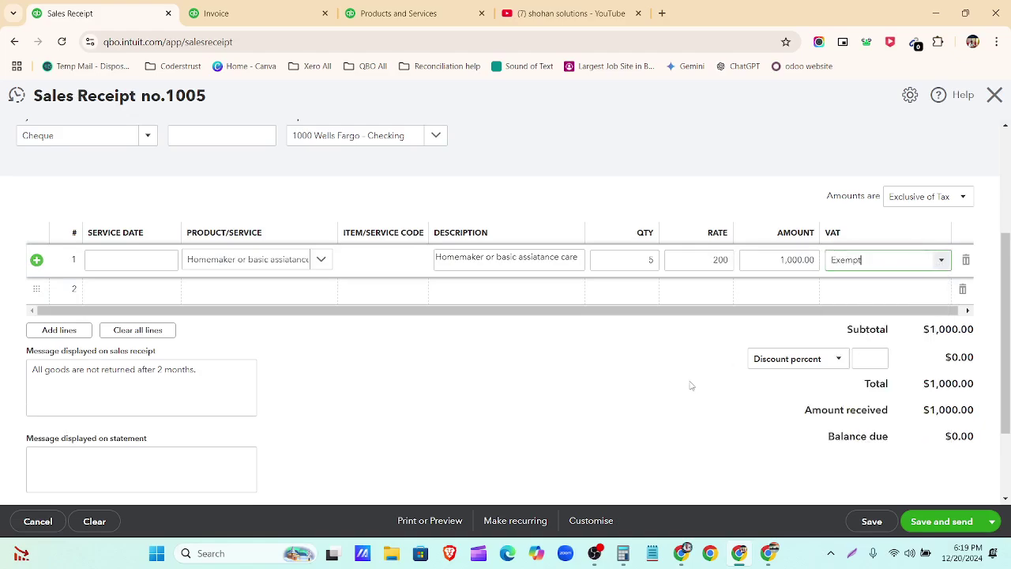
click(693, 386)
Step: Check the receipt's deposit account and amounts, save and close it, and locate it in the sales list
scroll(622, 375, up, 3)
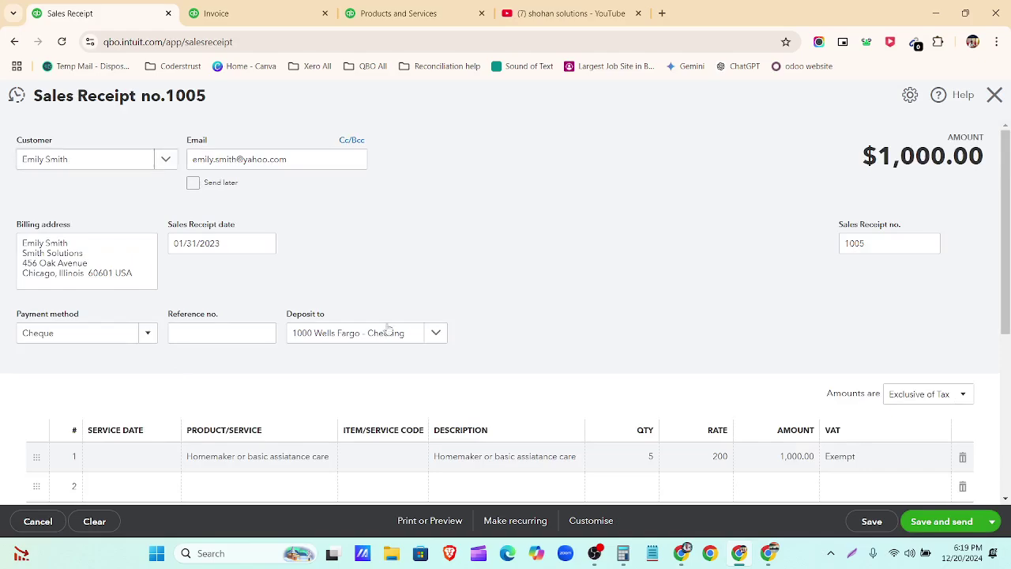
scroll(387, 329, down, 3)
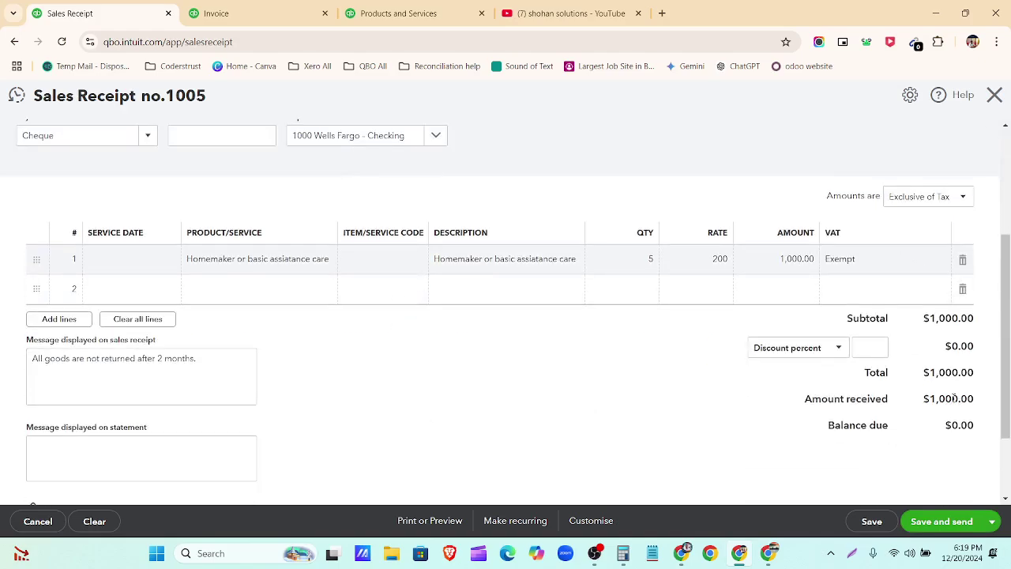
drag(928, 402, 983, 433)
scroll(609, 372, up, 3)
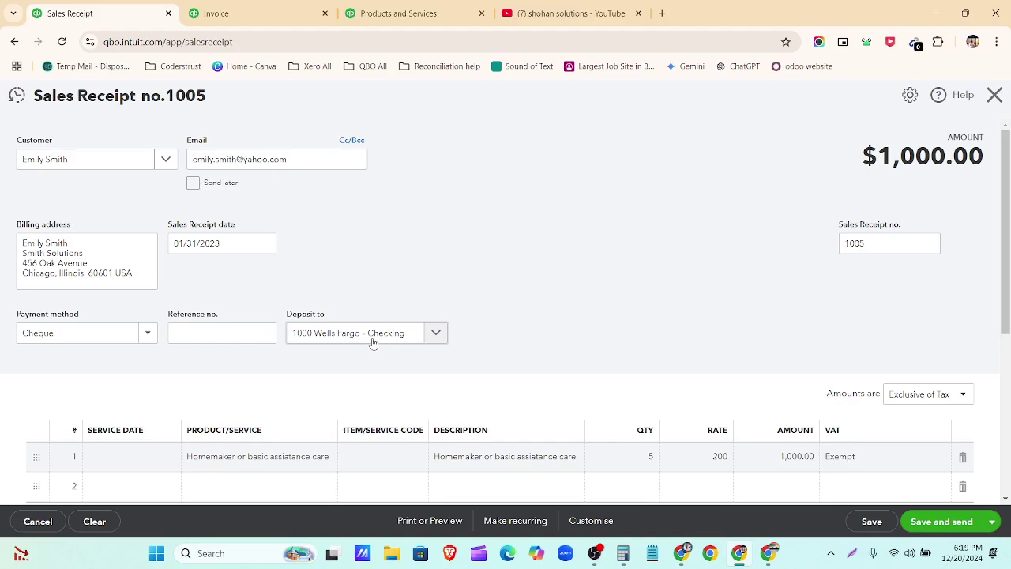
click(989, 525)
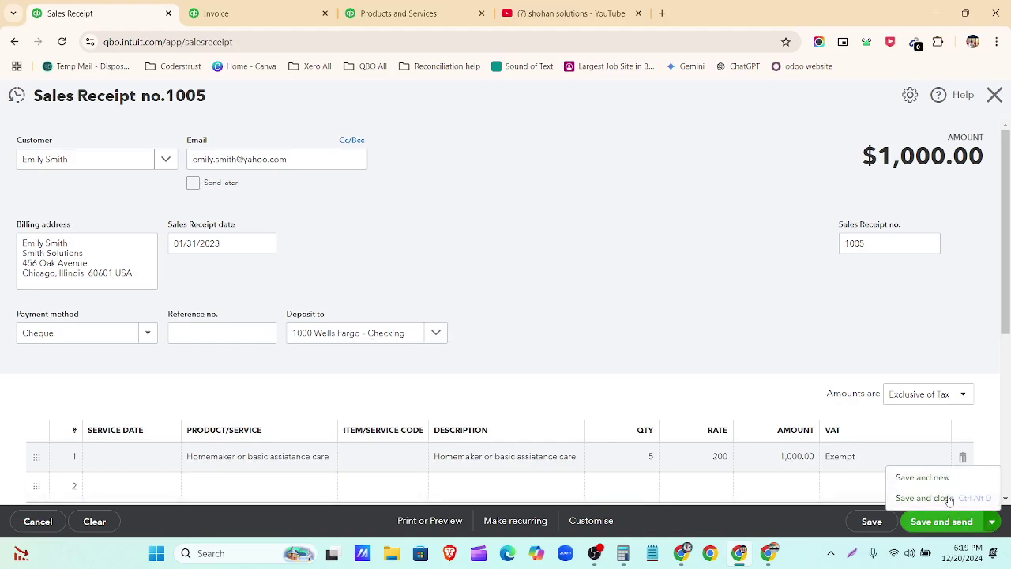
click(949, 498)
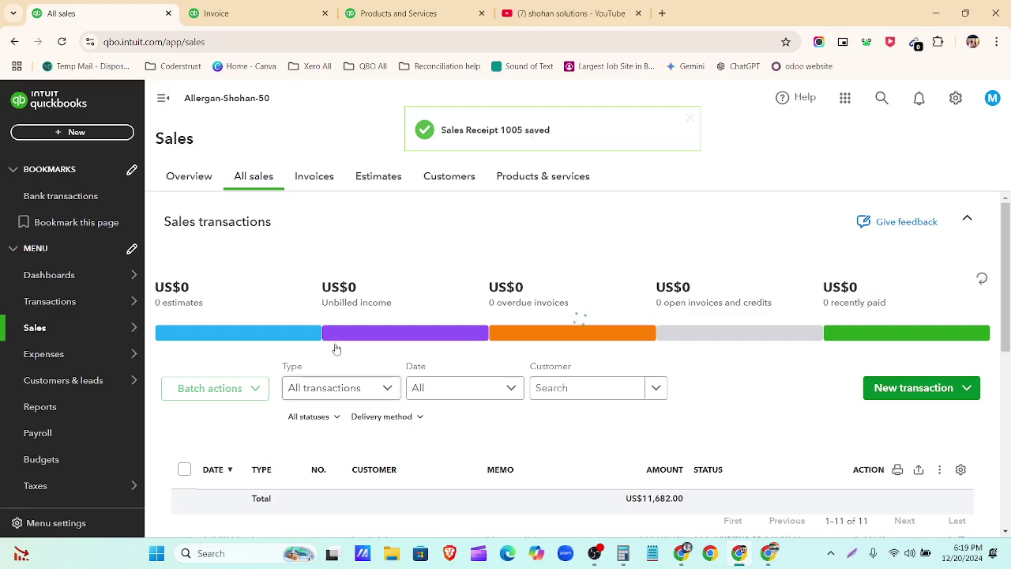
scroll(489, 316, down, 5)
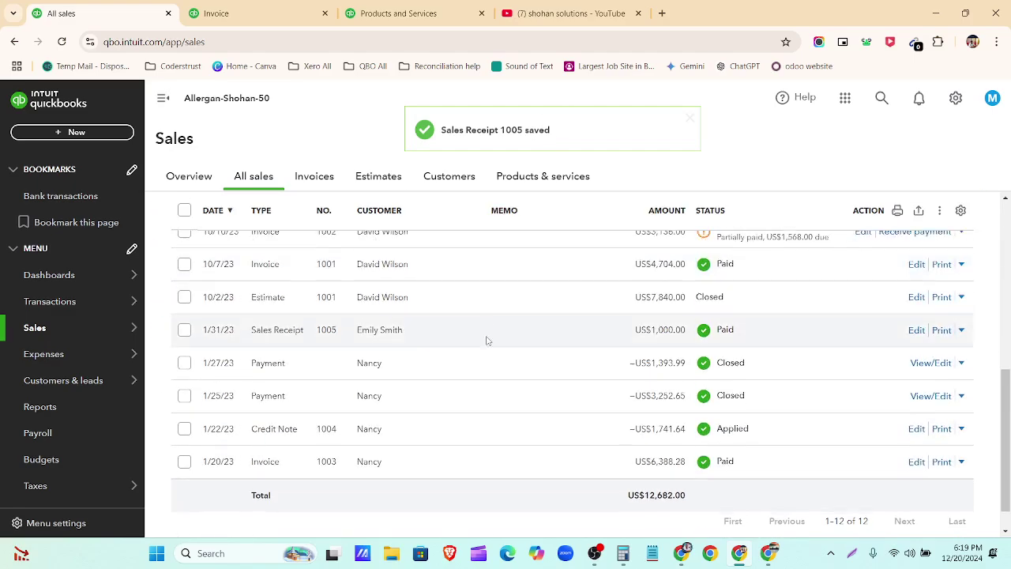
scroll(434, 442, up, 2)
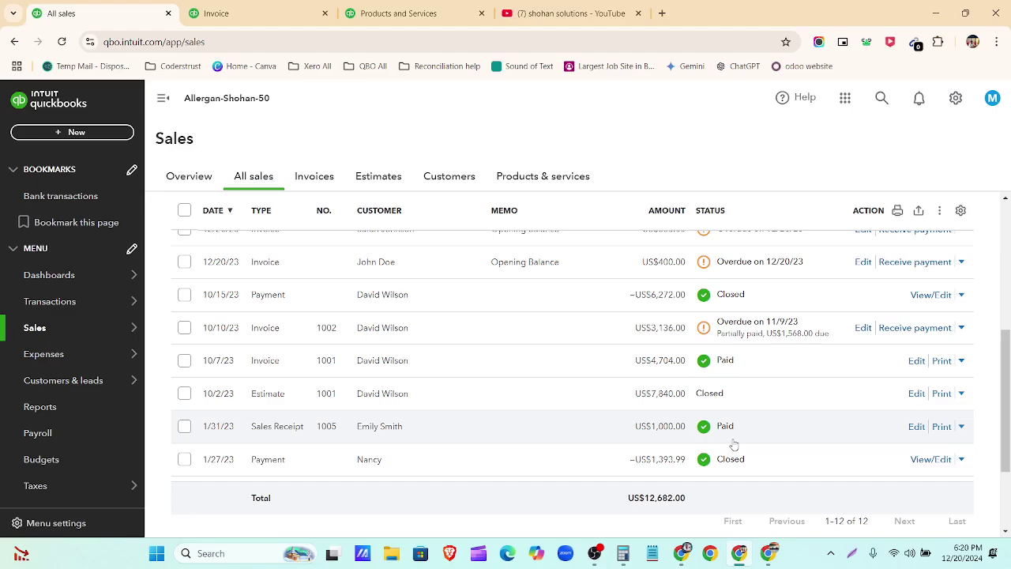
Step: Start a new invoice for the customer from Evans Logistics and set the invoice date to 02/01/2023
click(90, 140)
click(100, 214)
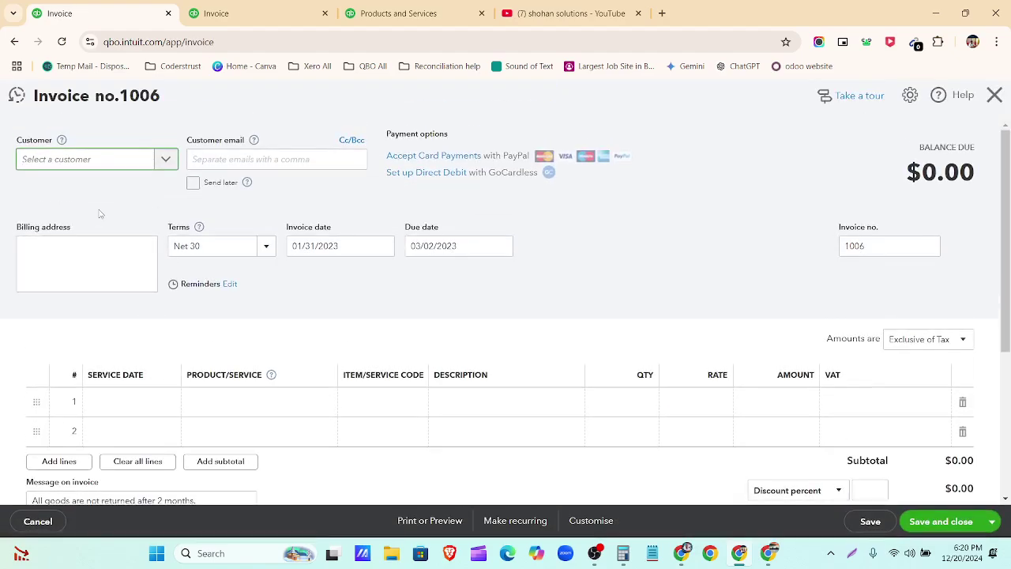
click(166, 162)
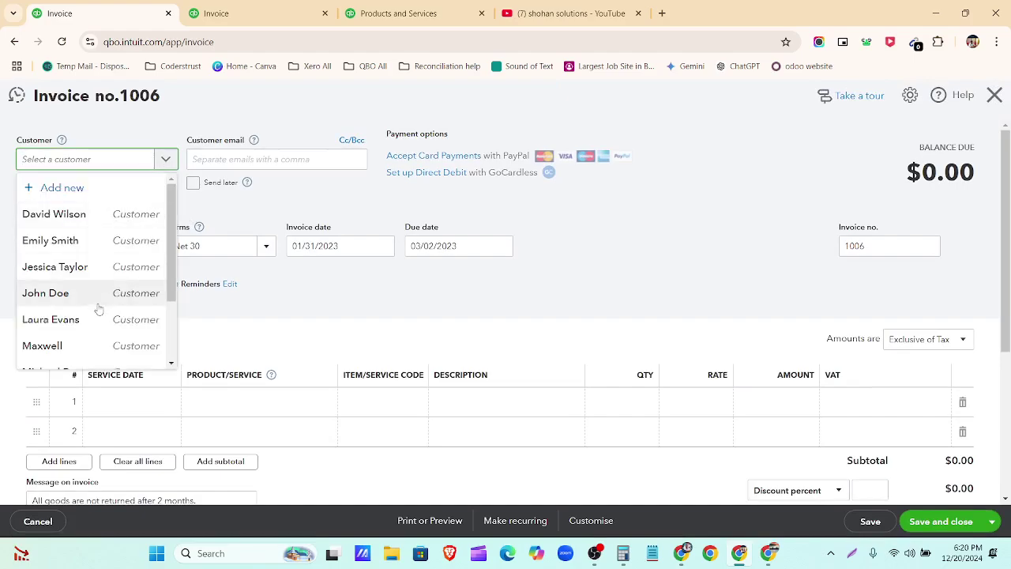
click(51, 319)
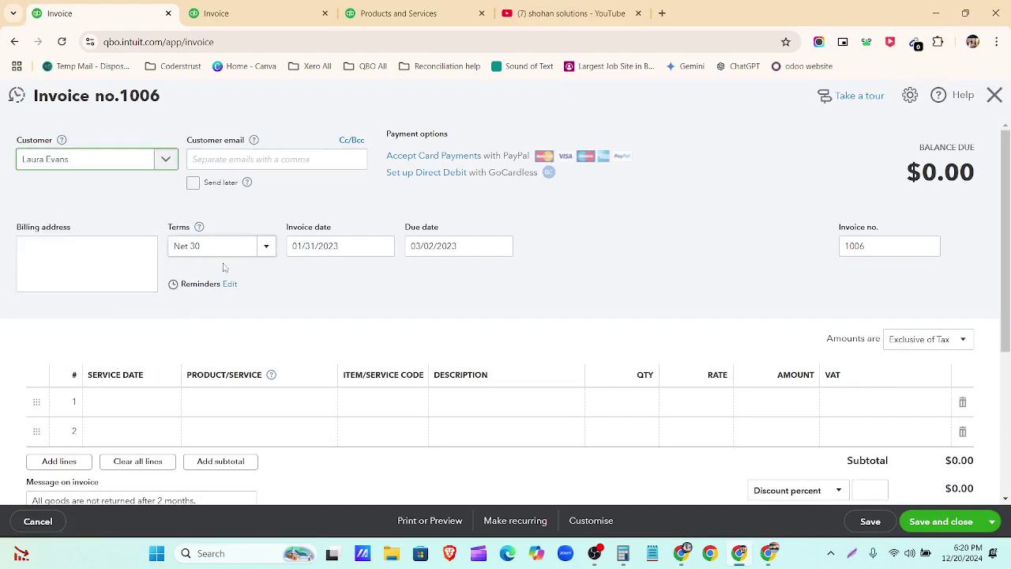
click(385, 245)
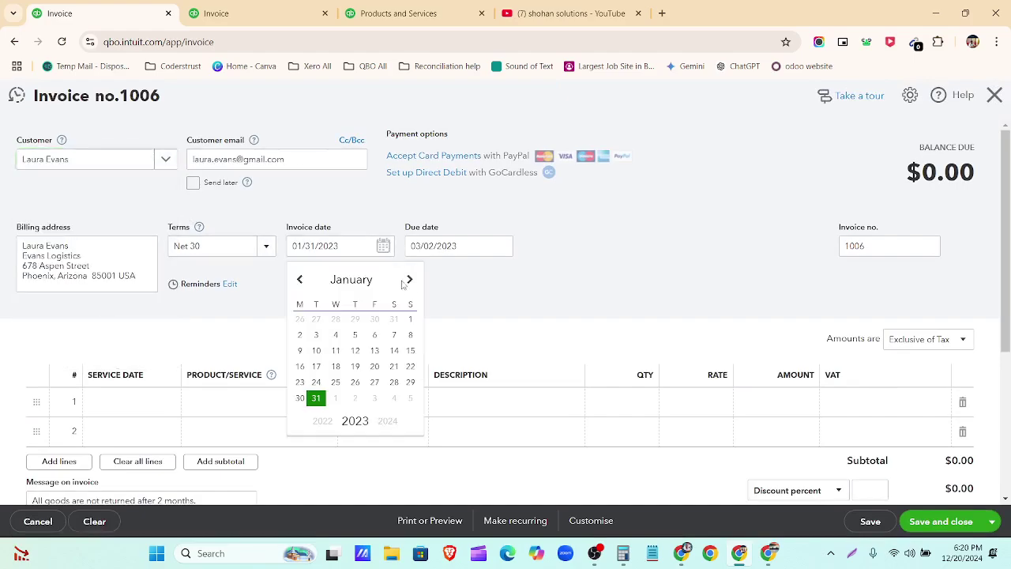
click(408, 280)
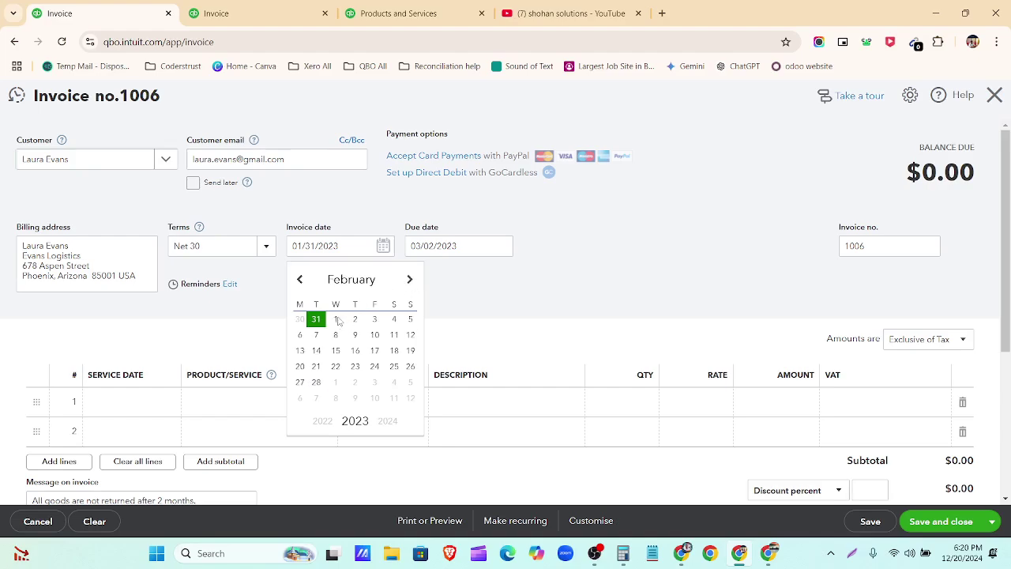
click(337, 319)
Step: Add the service Physical, occupational therapy on the invoice's first line
scroll(323, 292, down, 1)
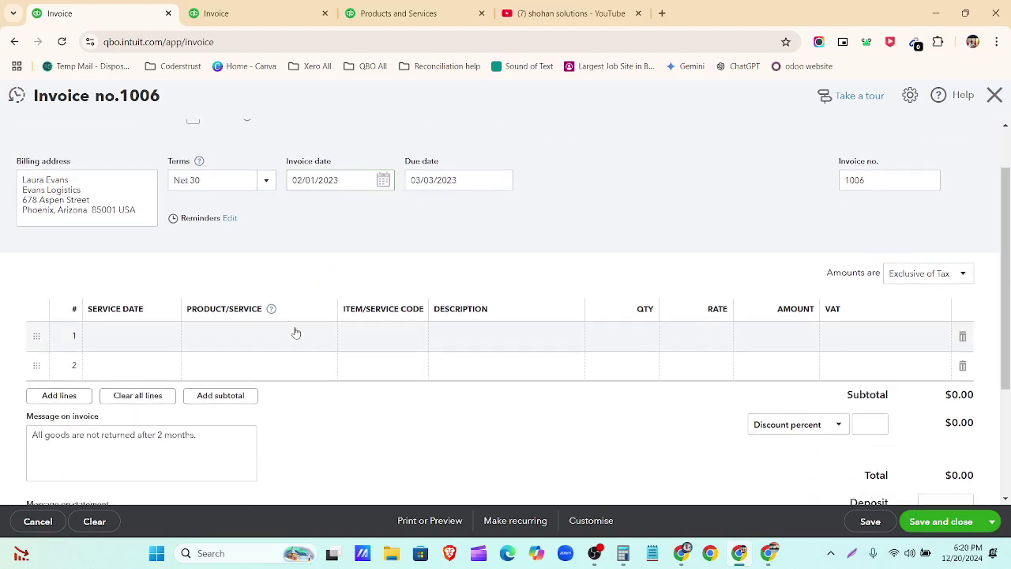
click(316, 344)
click(320, 337)
scroll(316, 466, down, 1)
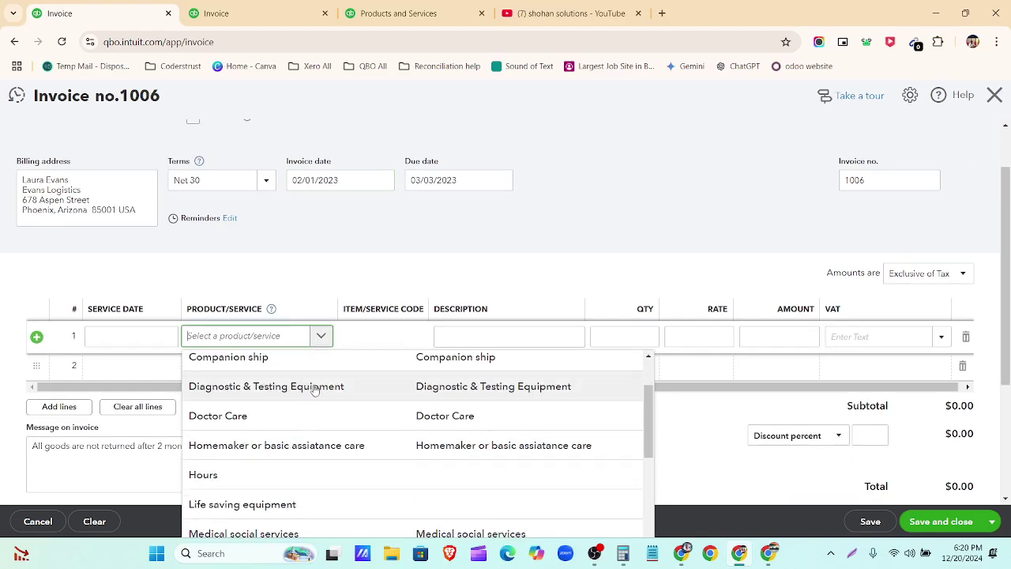
scroll(314, 474, down, 1)
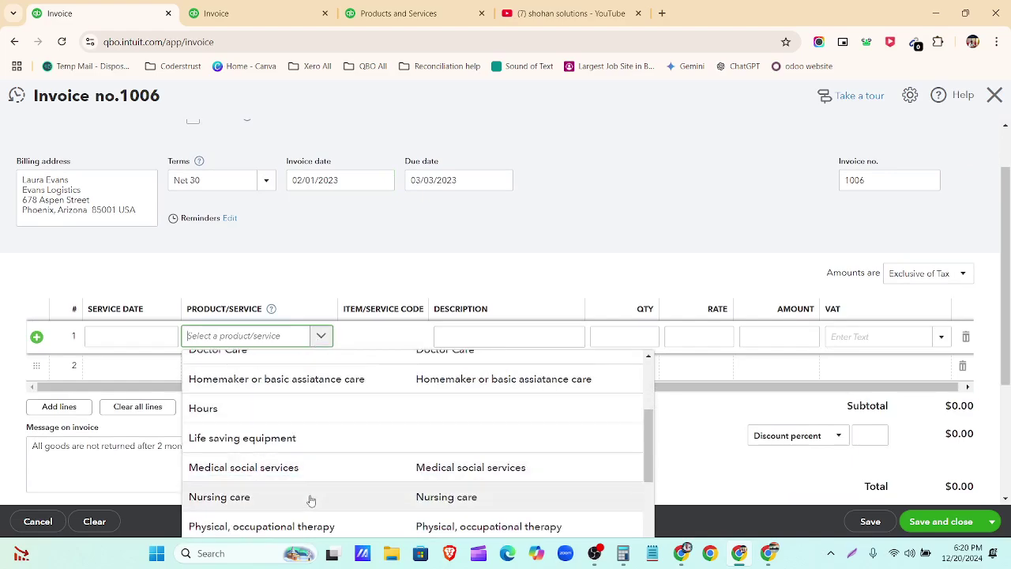
scroll(314, 502, down, 2)
click(309, 468)
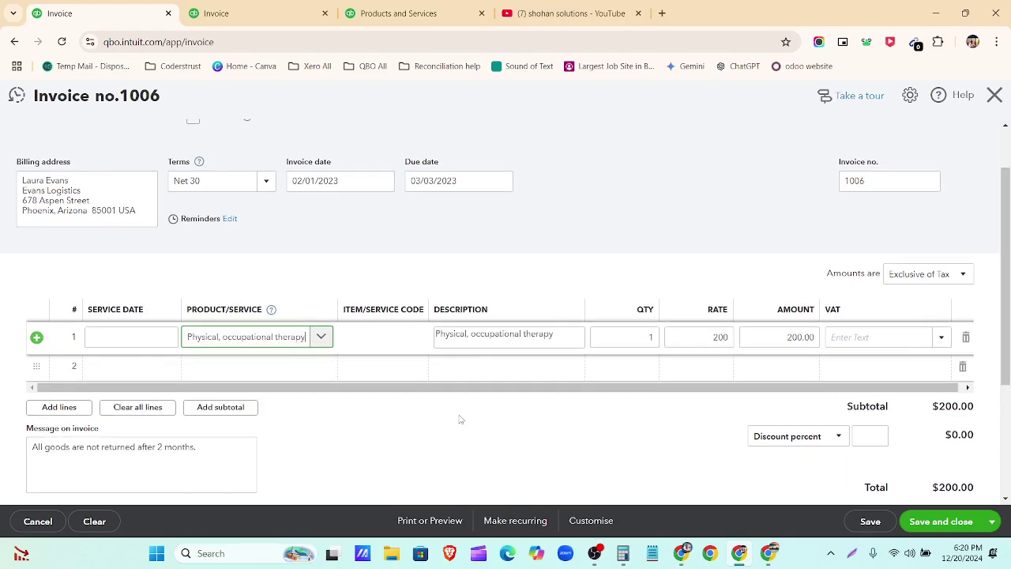
Step: Add Surgical equipment on the invoice's second line and set the therapy line's quantity to 8
click(289, 369)
click(320, 366)
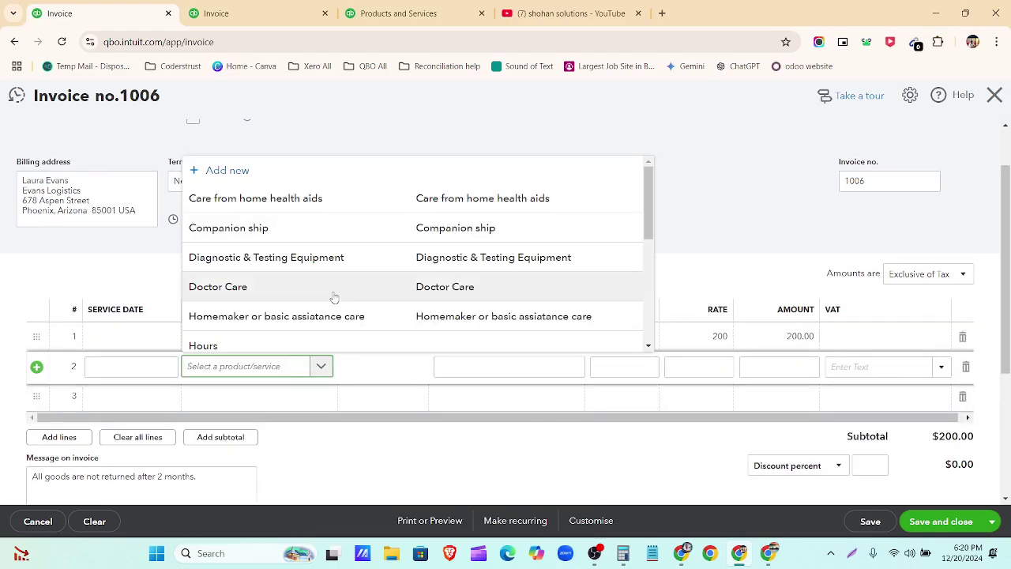
scroll(332, 301, down, 5)
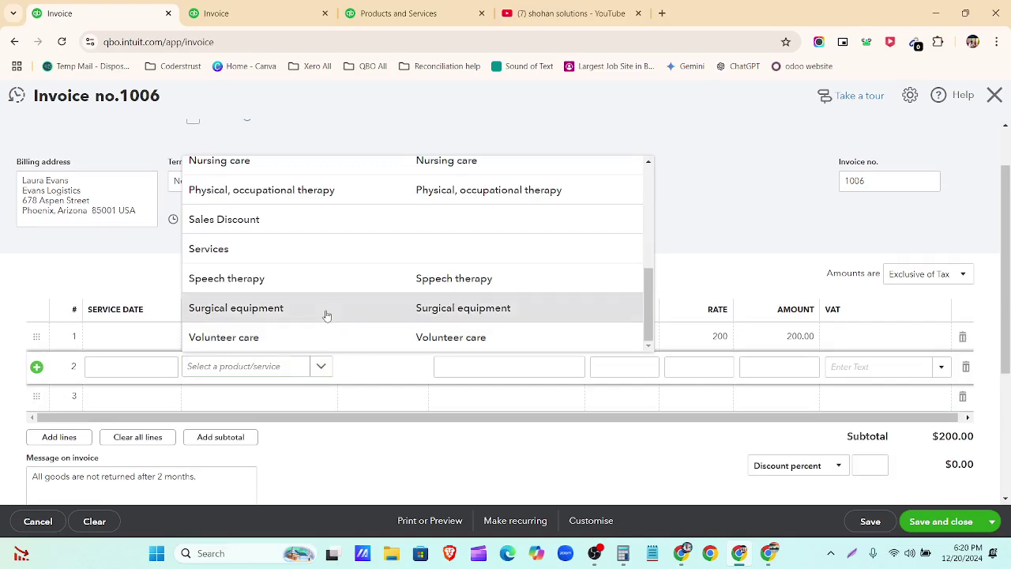
click(323, 311)
click(650, 336)
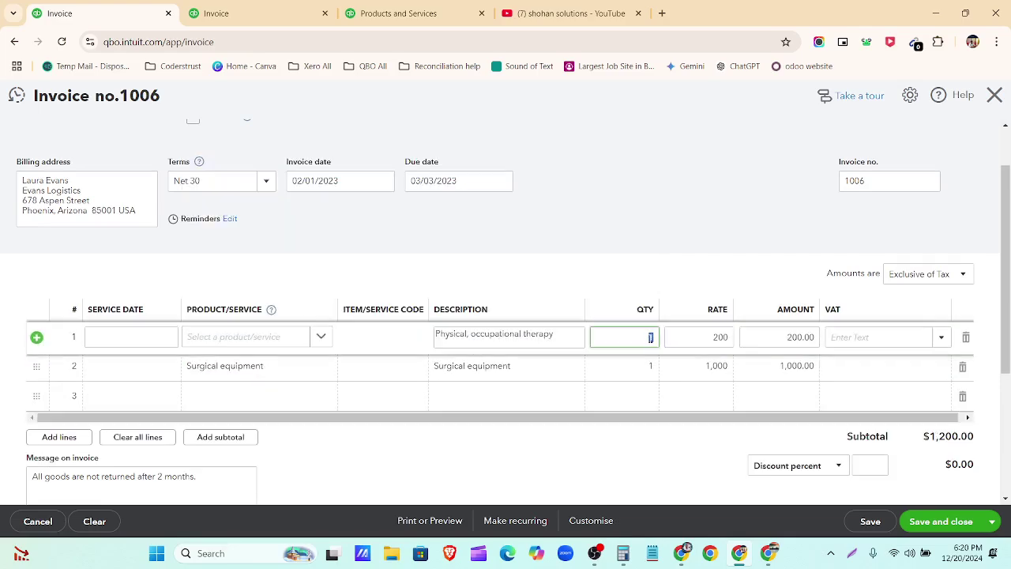
text(8)
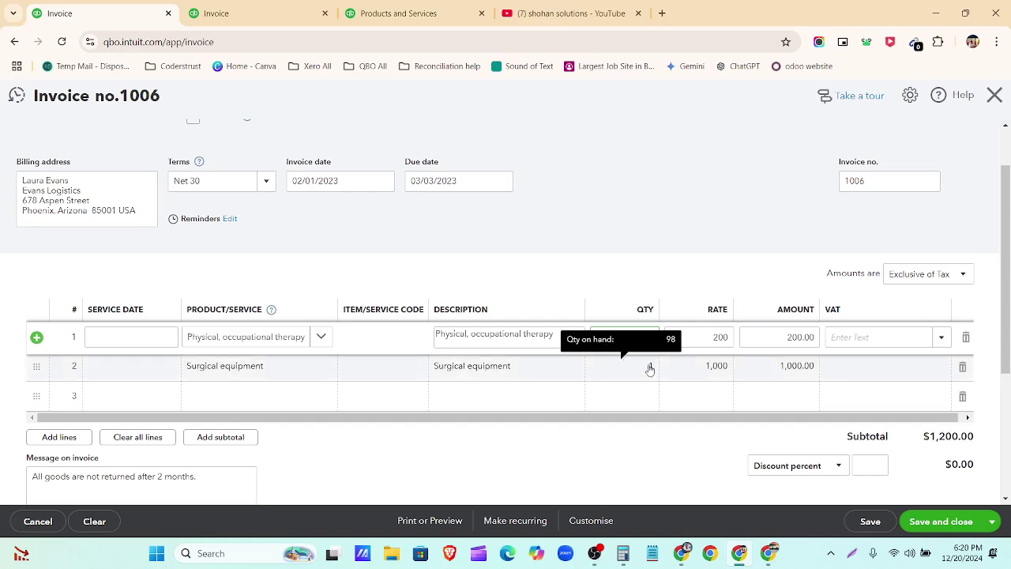
Step: Set the Surgical equipment line's quantity to 20 and apply Sales Tax (10%) to both invoice lines
click(650, 366)
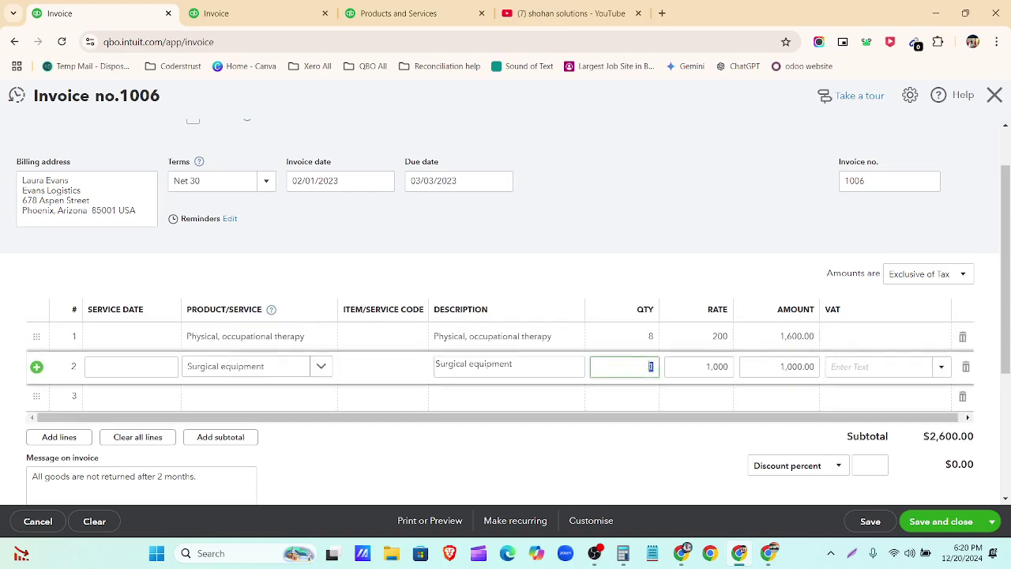
text(20)
click(921, 339)
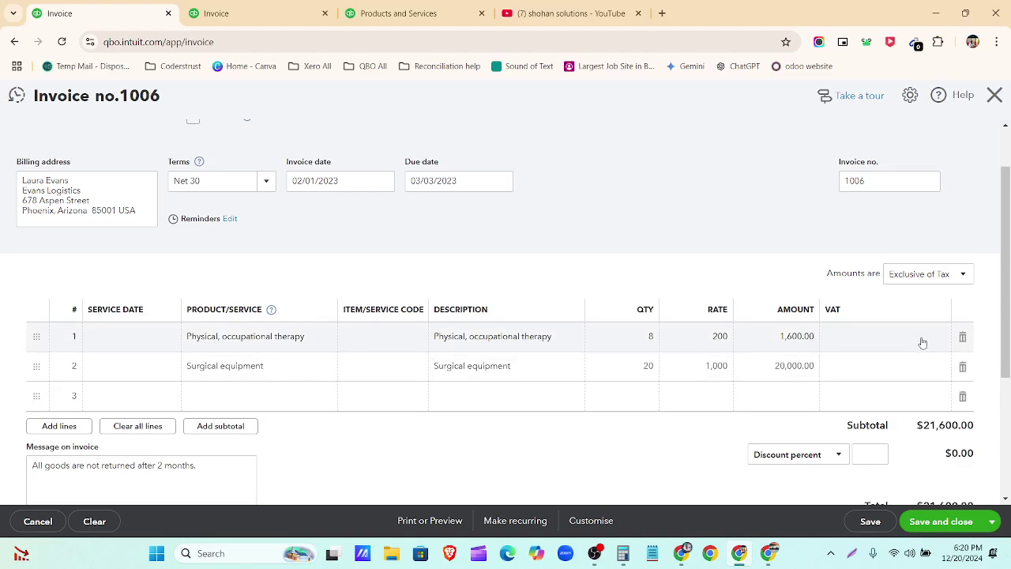
click(941, 338)
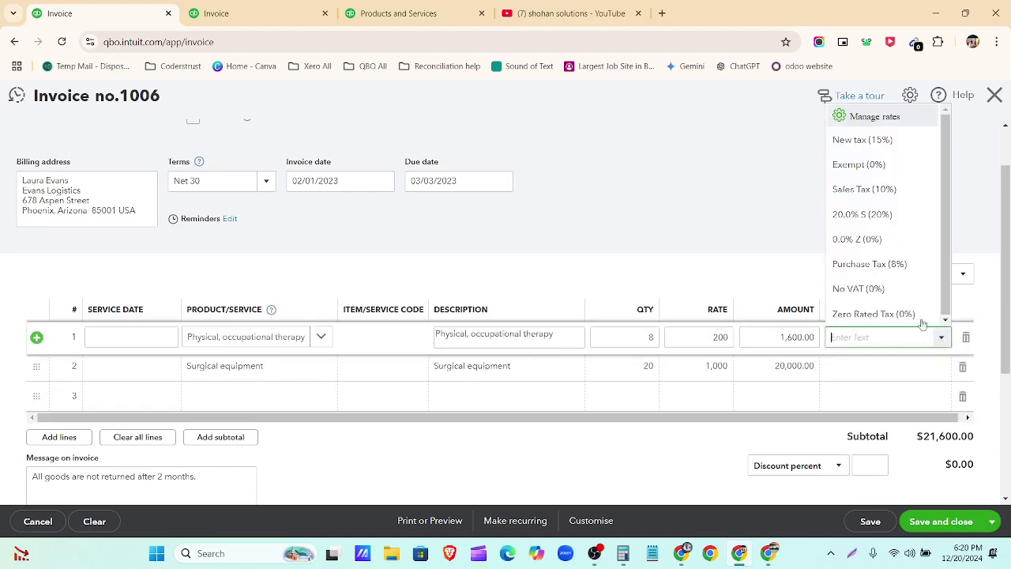
click(891, 194)
click(931, 368)
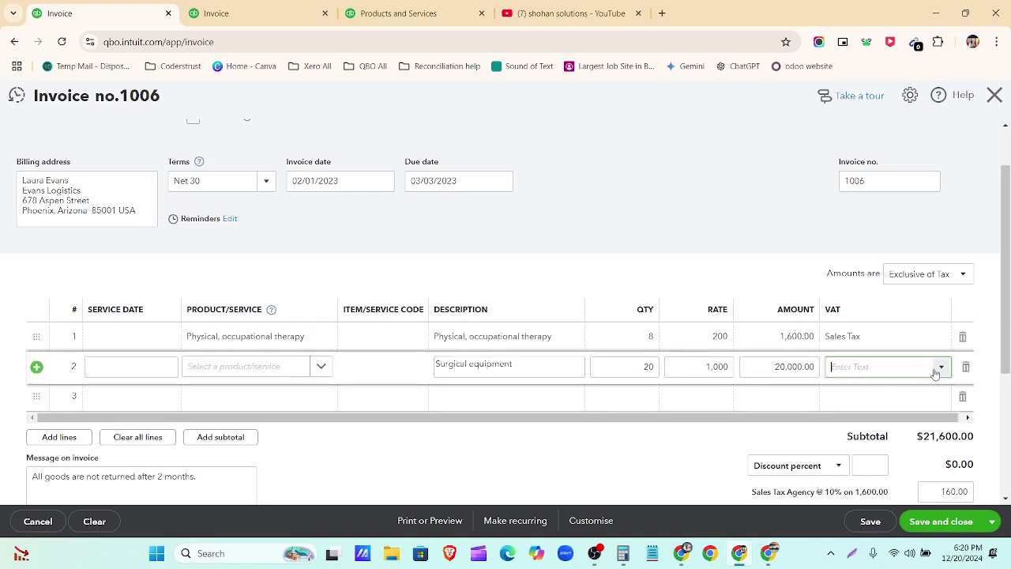
click(940, 368)
click(893, 228)
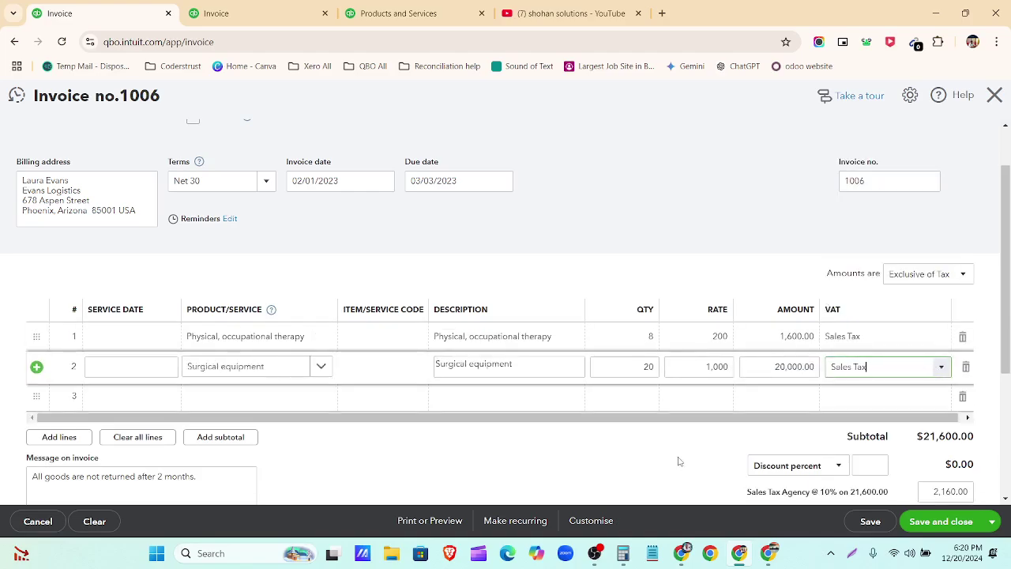
click(683, 461)
Step: Review the invoice's totals and balance due, and save and close the invoice
scroll(682, 440, down, 3)
scroll(440, 421, up, 2)
scroll(441, 421, up, 2)
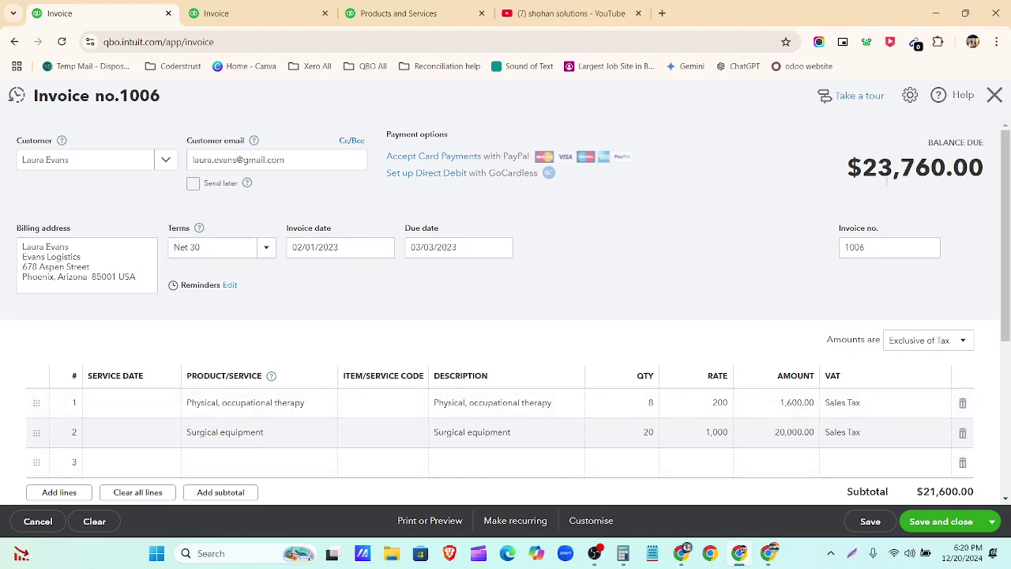
drag(866, 167, 988, 169)
click(940, 272)
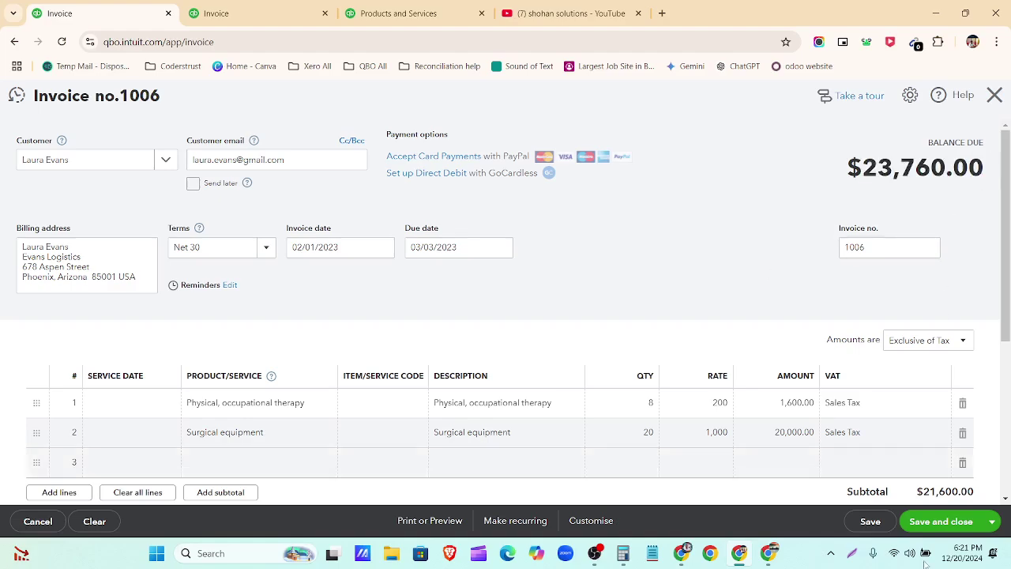
click(945, 523)
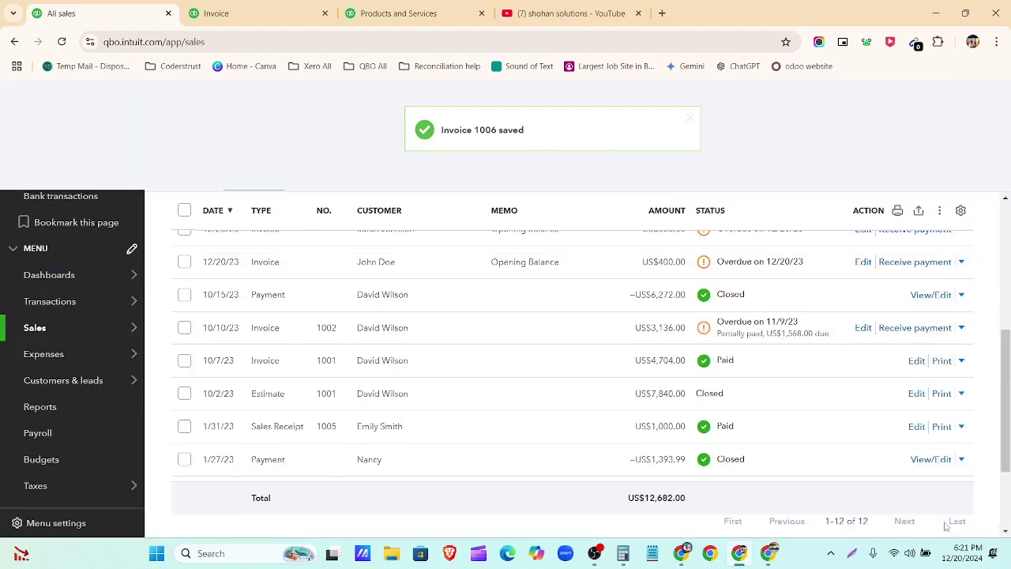
Step: Locate invoice 1006 in the sales list and open it for editing
scroll(414, 448, down, 2)
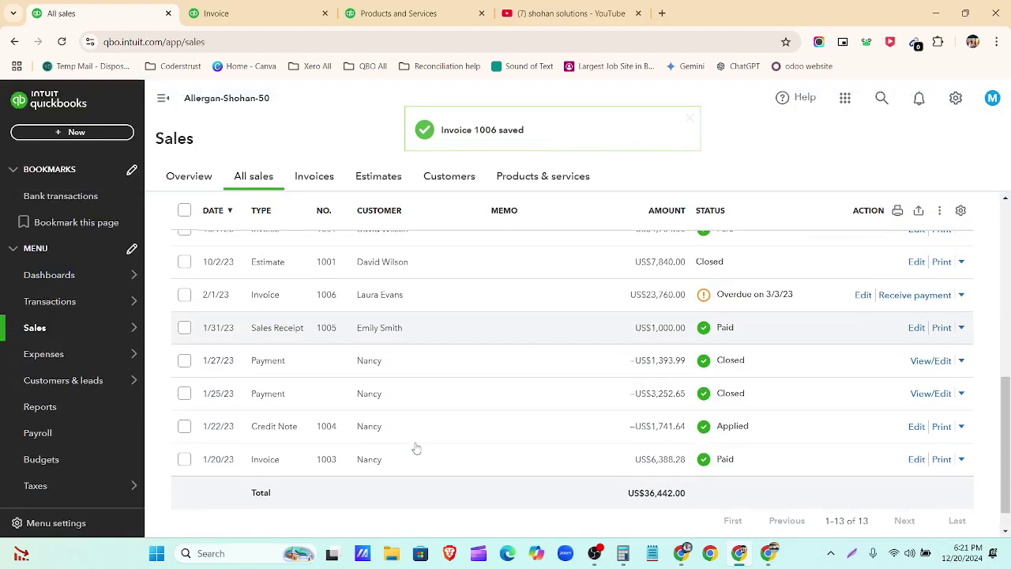
scroll(419, 448, up, 3)
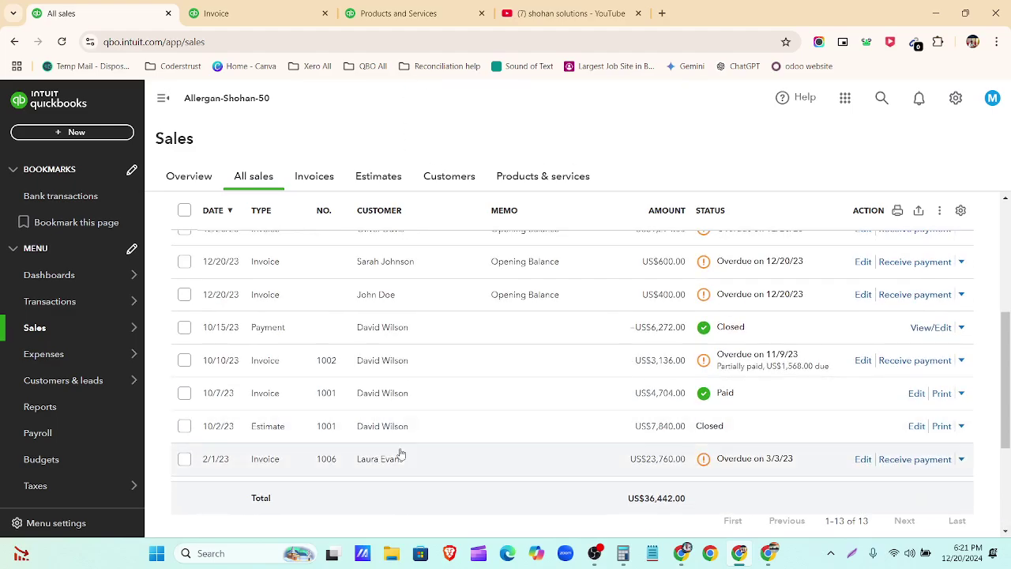
scroll(407, 450, up, 4)
scroll(401, 451, down, 5)
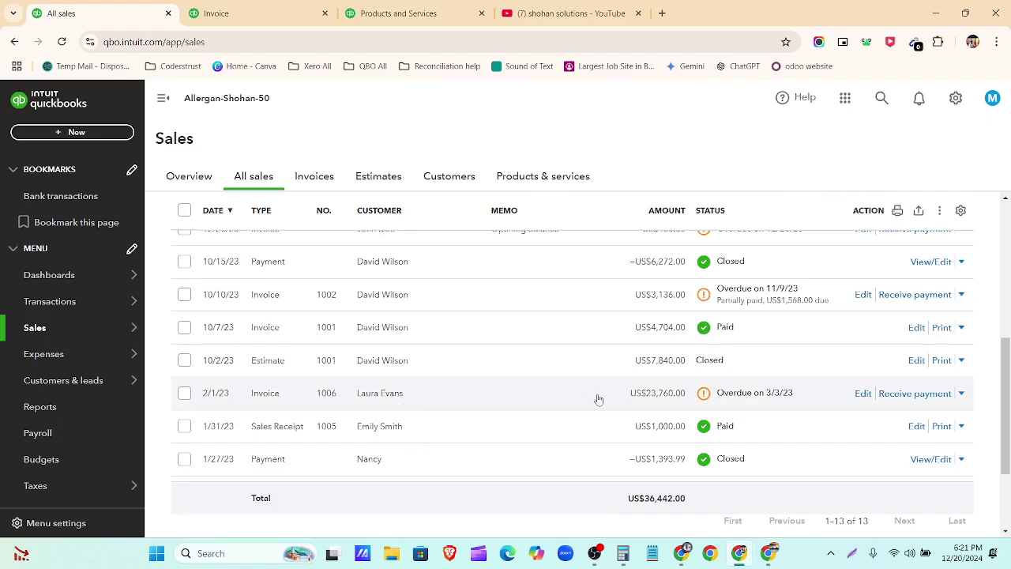
click(571, 398)
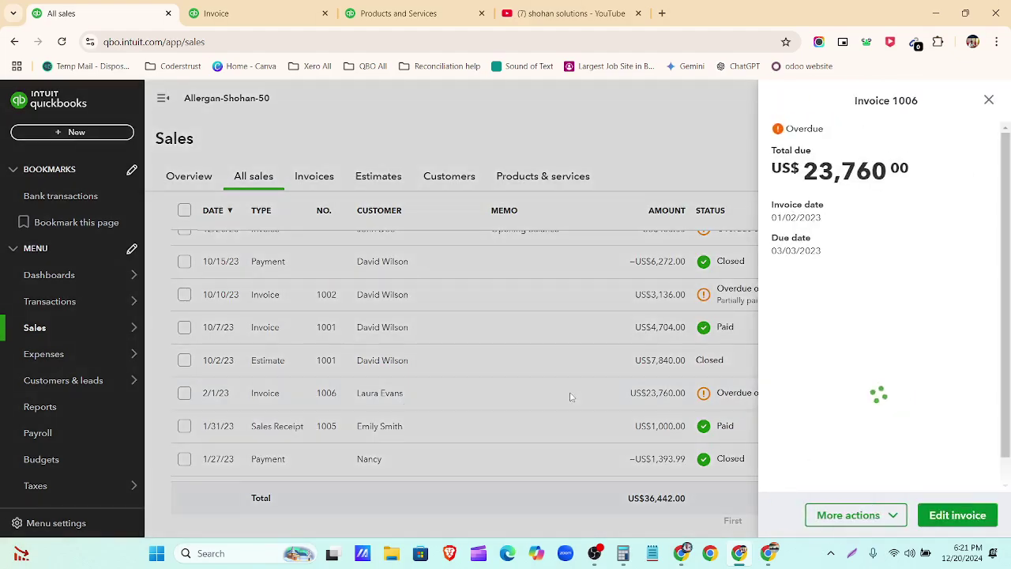
click(945, 517)
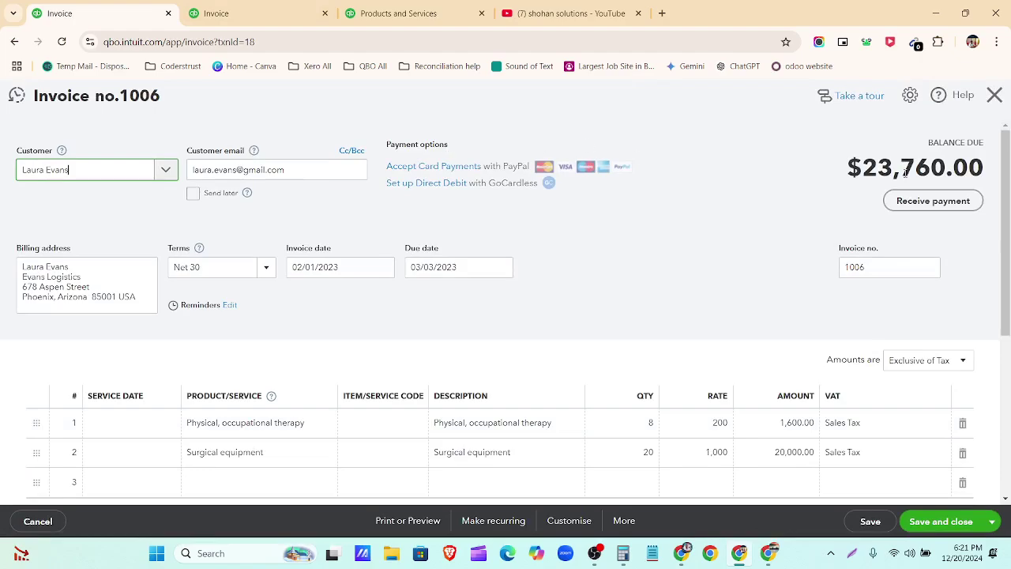
Step: Duplicate the invoice's browser tab and return to the original one
right_click(119, 18)
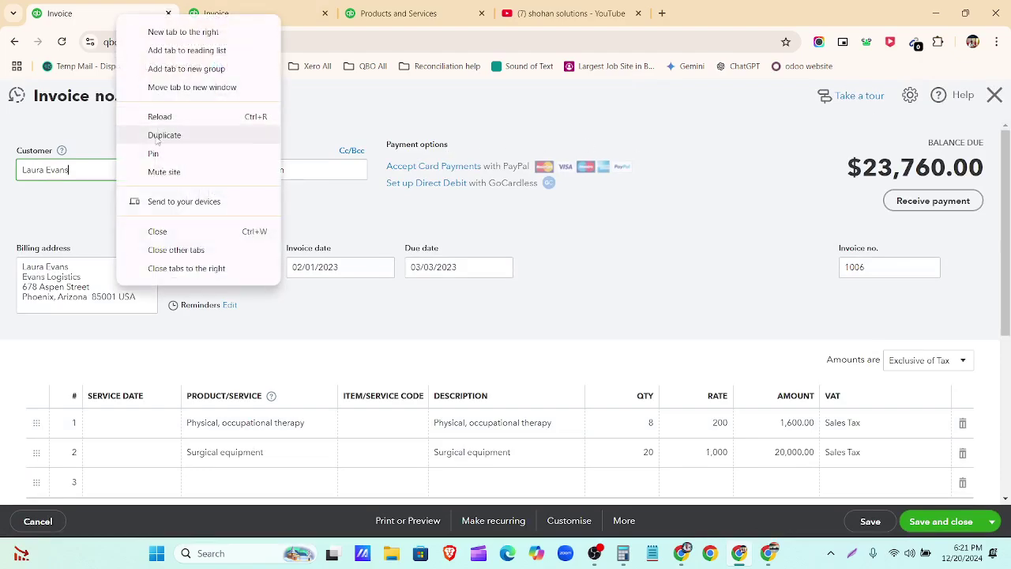
click(154, 134)
click(111, 22)
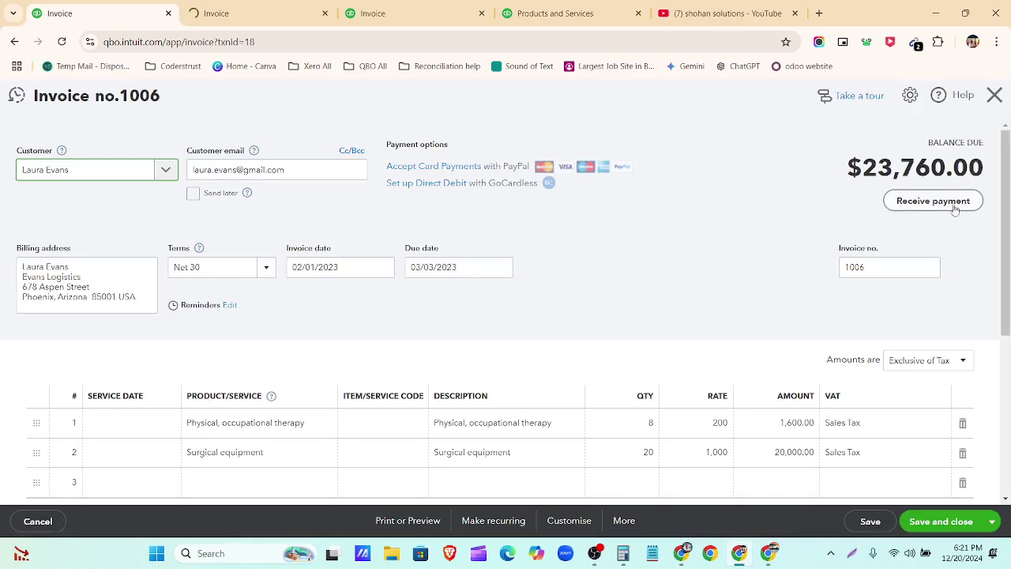
Step: Start a payment against invoice 1006 with payment date 02/10/2023 and Cheque as the payment method
click(944, 210)
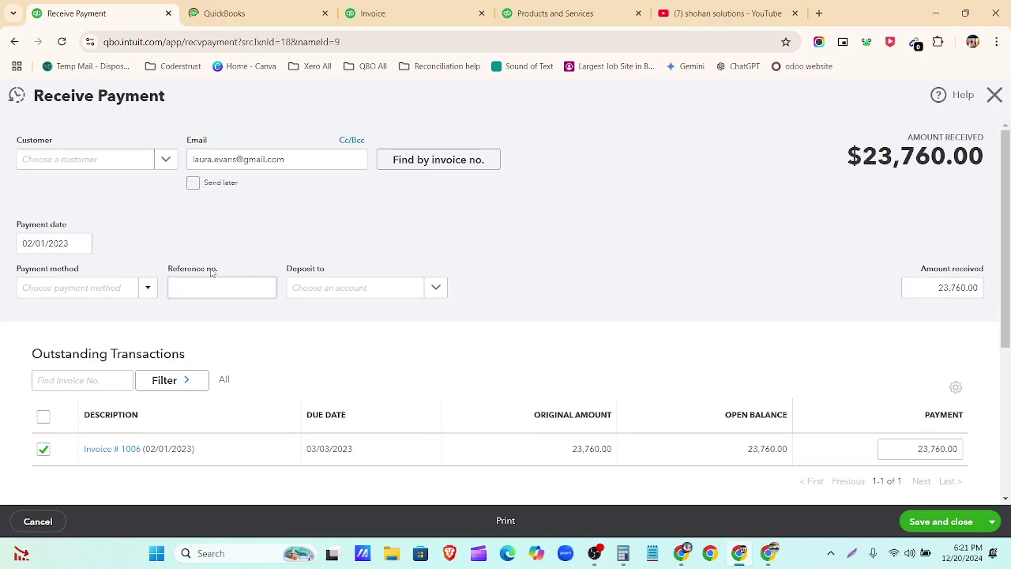
click(80, 245)
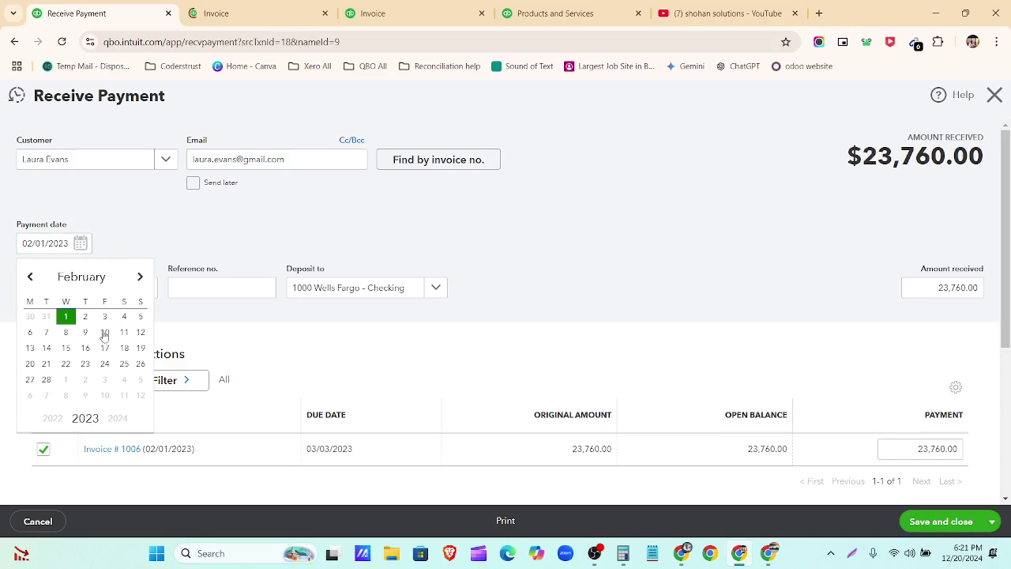
click(103, 334)
click(147, 288)
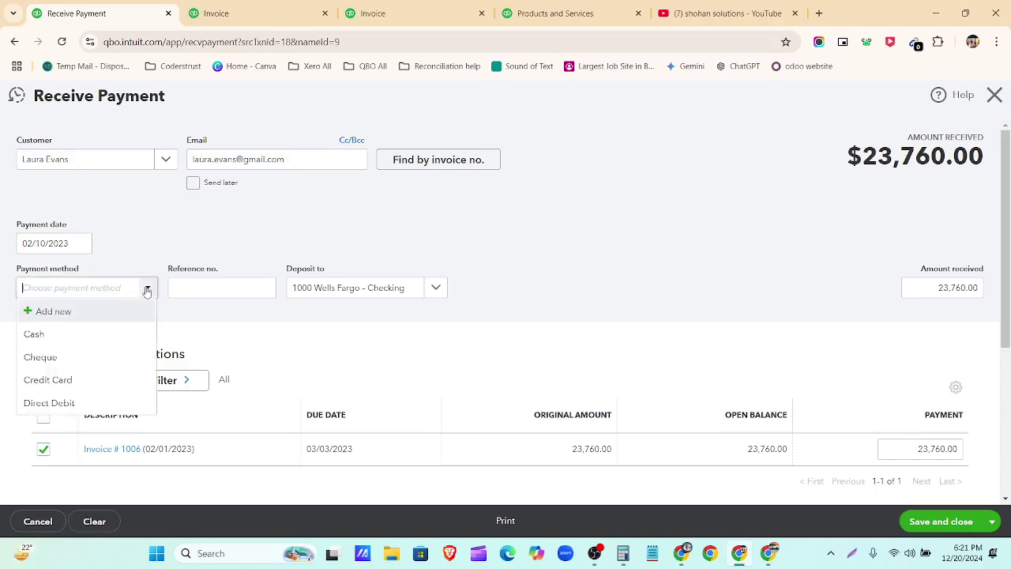
click(110, 359)
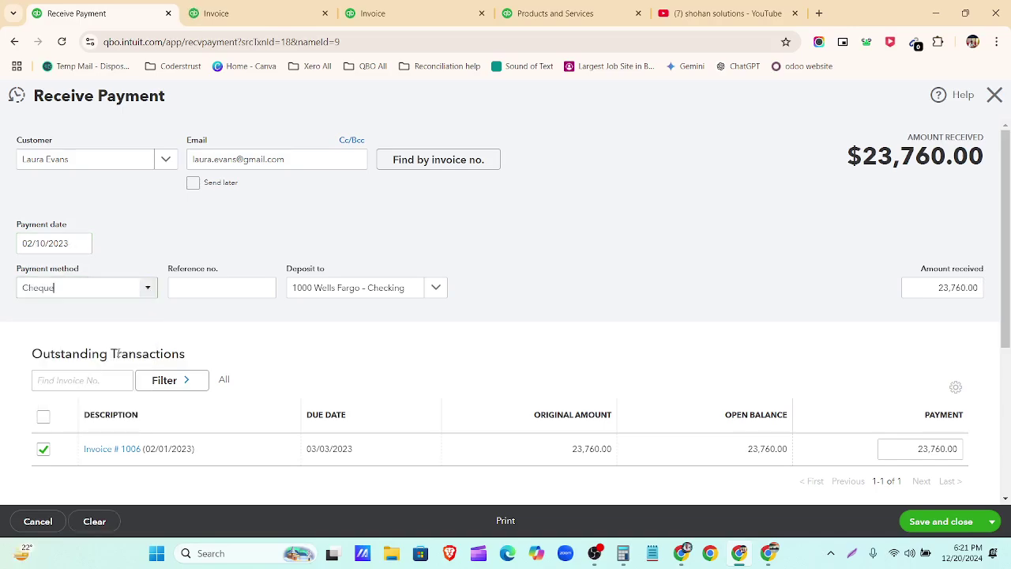
Step: Deposit the payment to Undeposited Funds, and save and close it
click(435, 290)
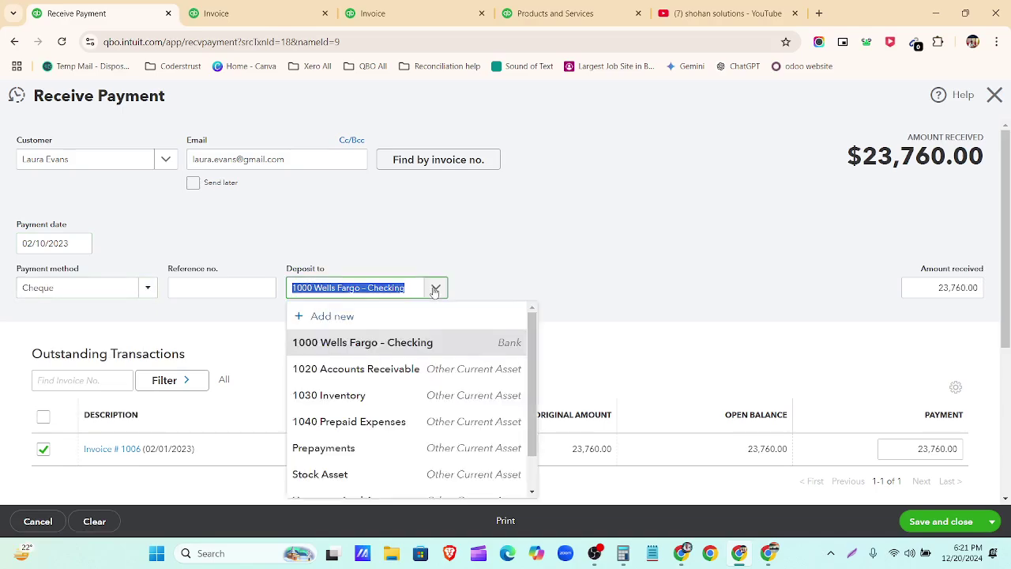
scroll(424, 388, down, 3)
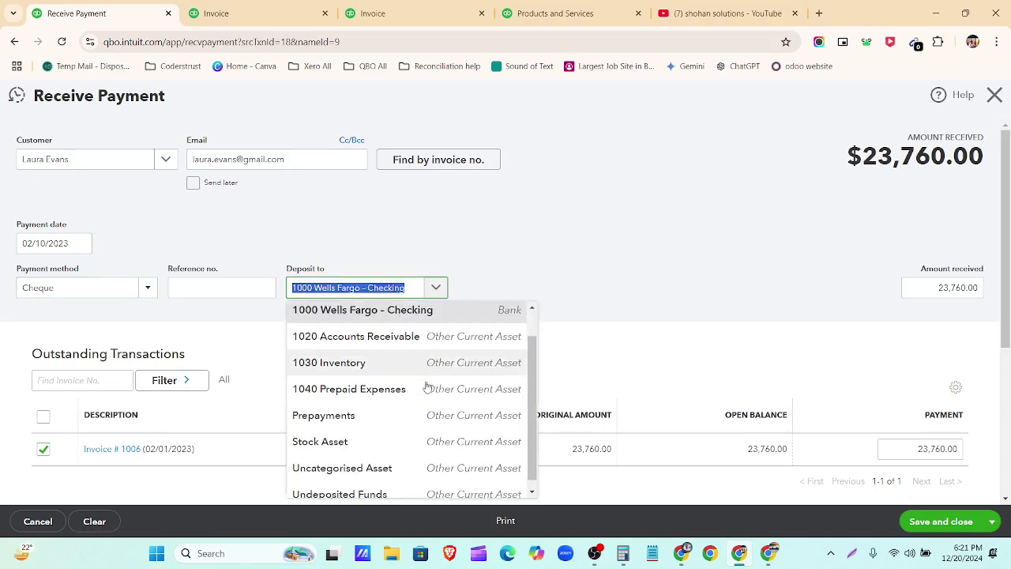
click(413, 485)
scroll(488, 308, down, 2)
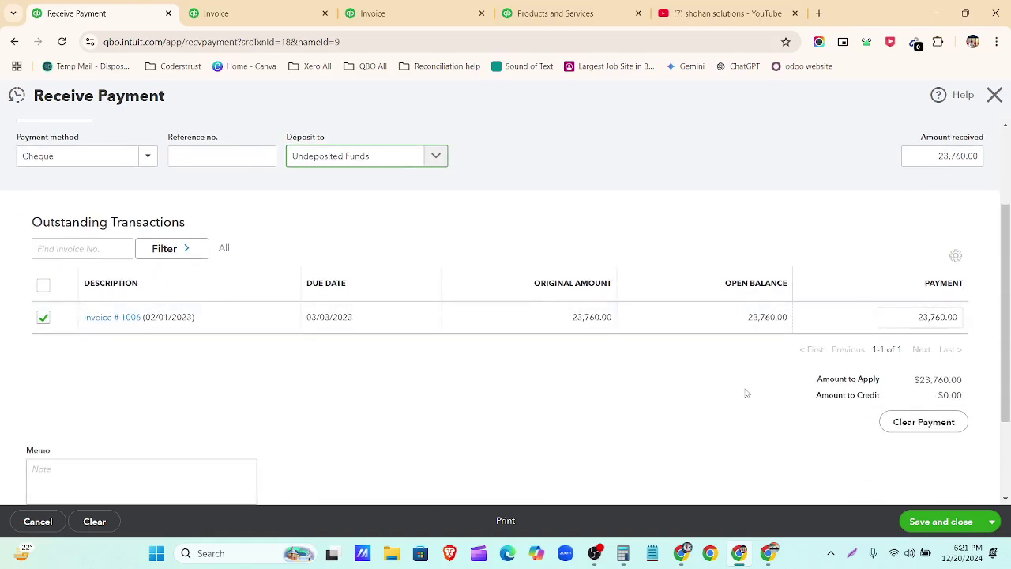
scroll(745, 390, up, 2)
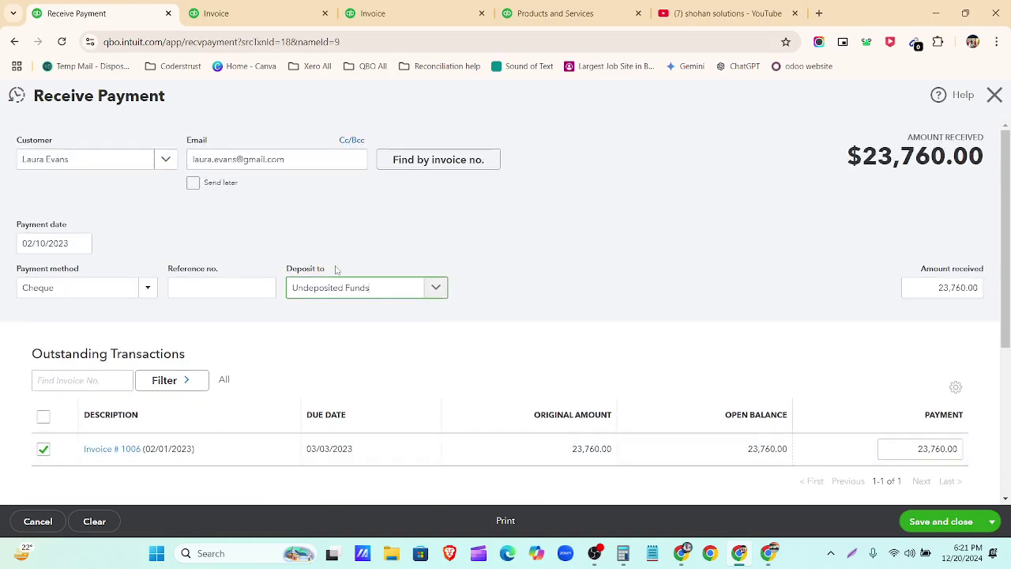
click(938, 528)
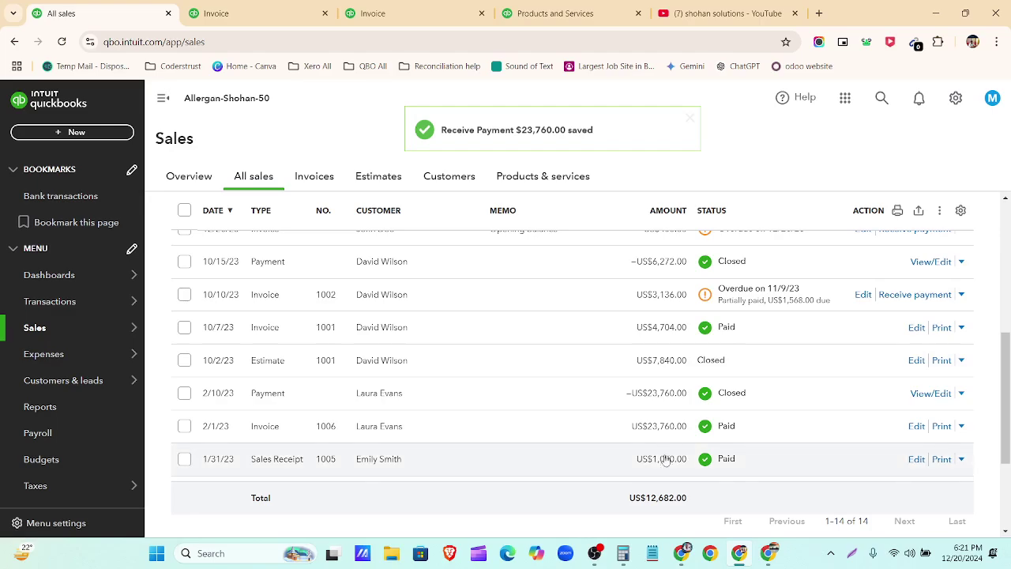
Step: Start a new credit note and consult invoice 1006 in the duplicated browser tab
scroll(666, 460, down, 2)
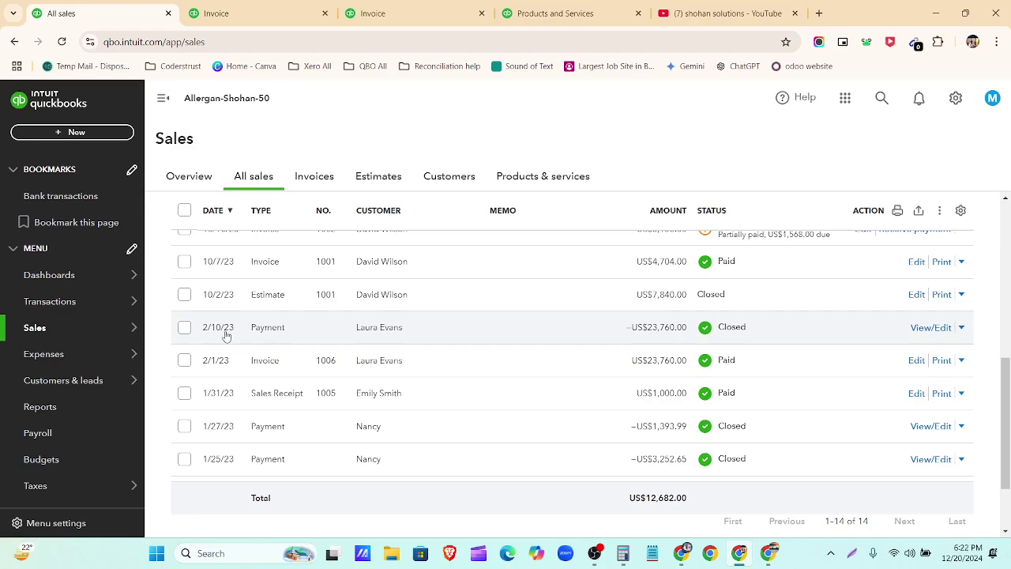
click(76, 134)
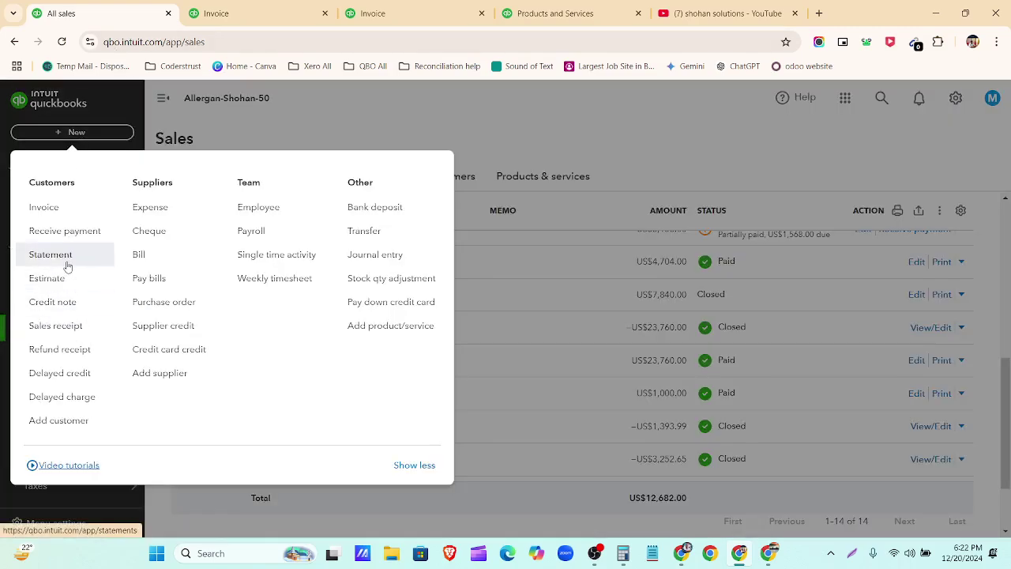
click(72, 305)
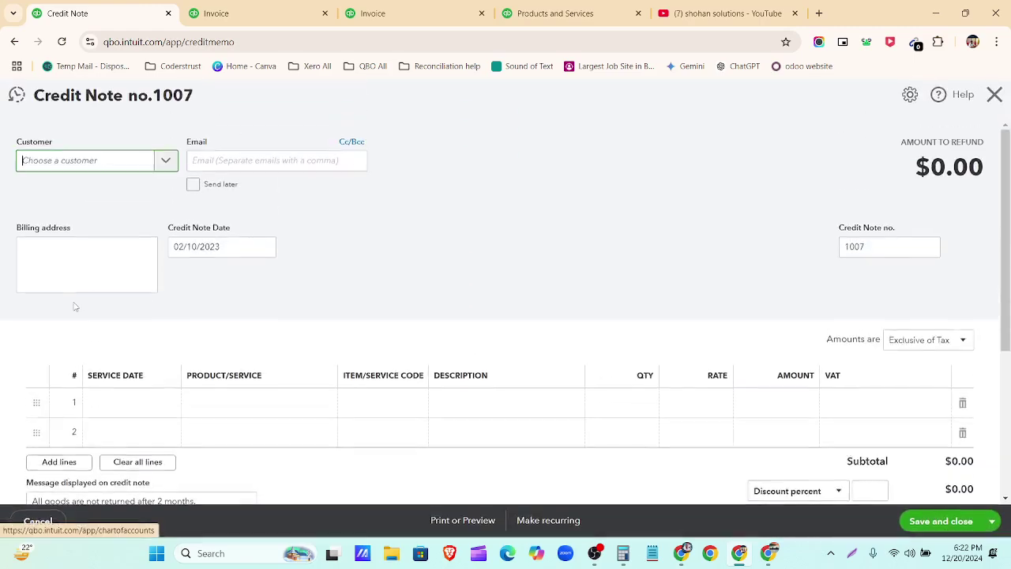
click(254, 8)
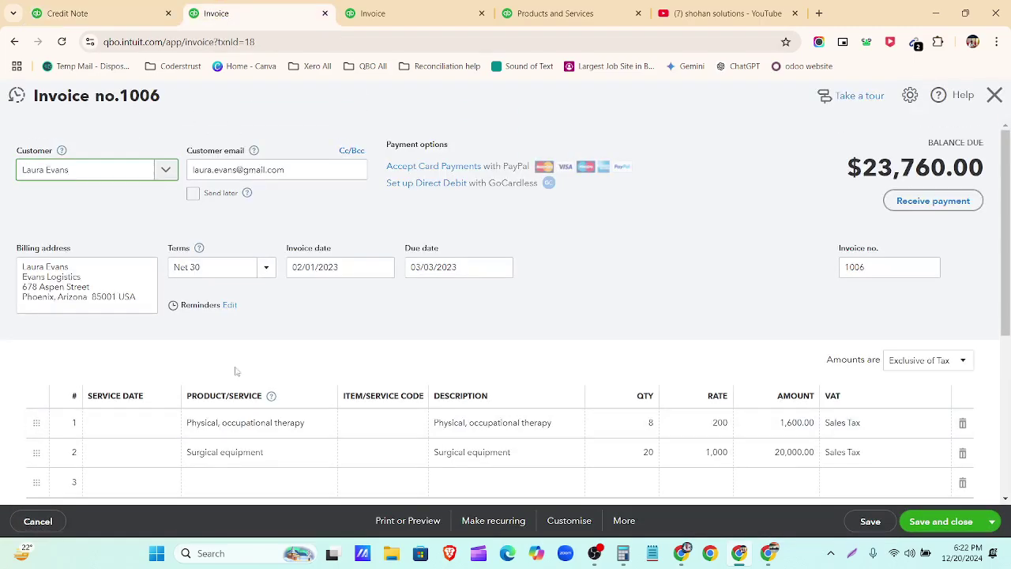
click(118, 17)
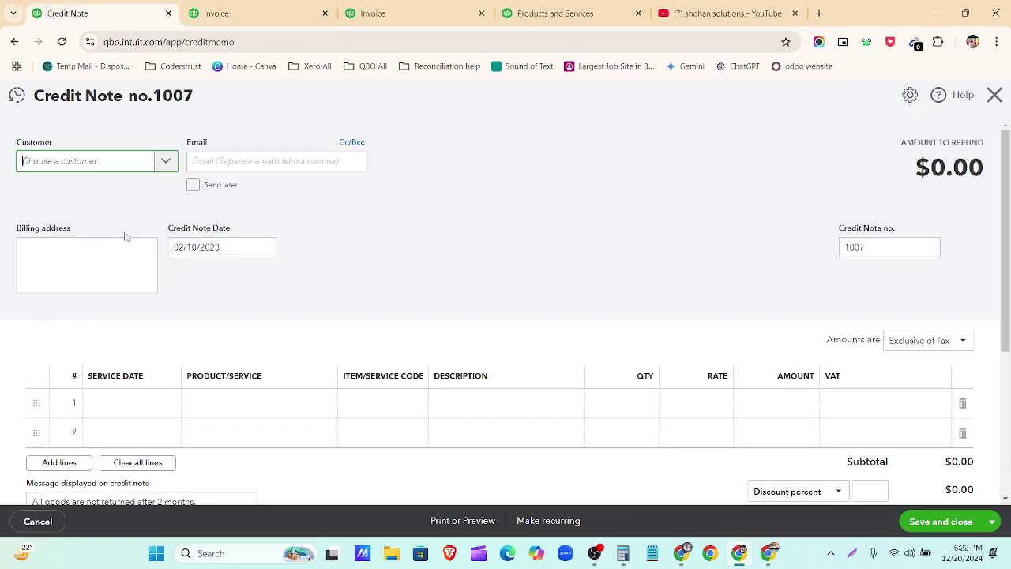
Step: Add Surgical equipment on the credit note's first line with quantity 5 and Sales Tax
click(245, 403)
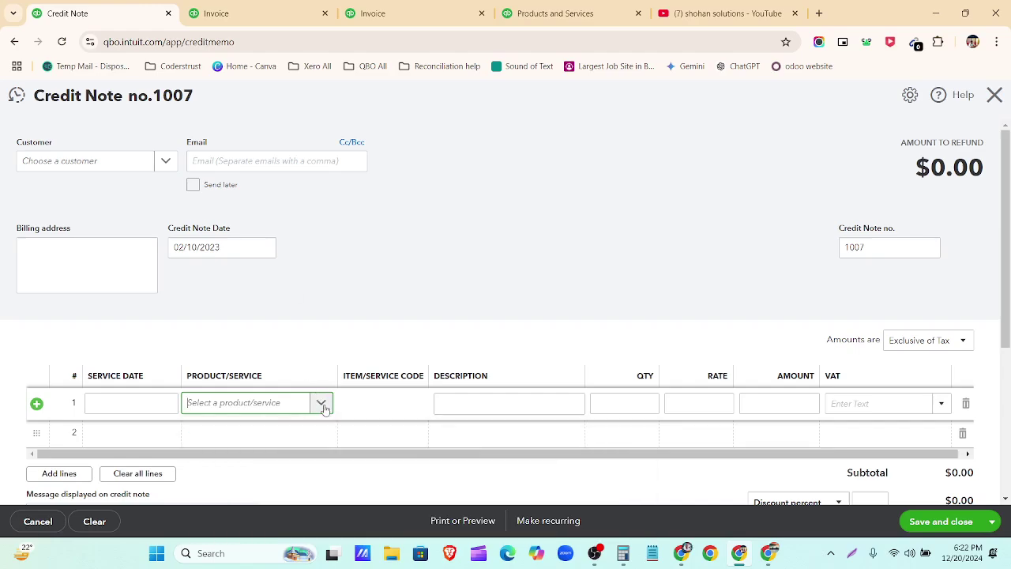
click(321, 404)
scroll(309, 296, down, 5)
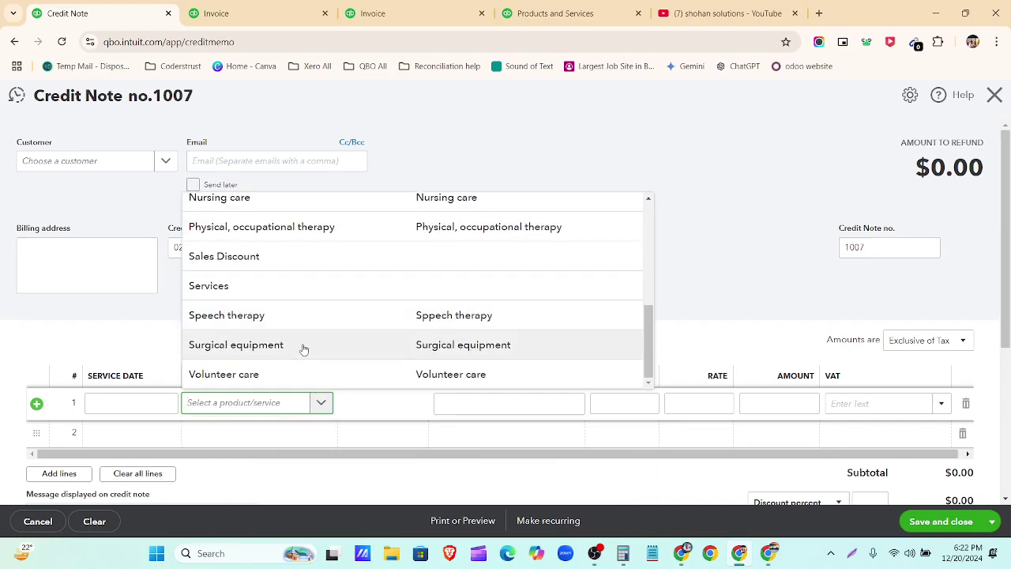
click(304, 348)
click(653, 403)
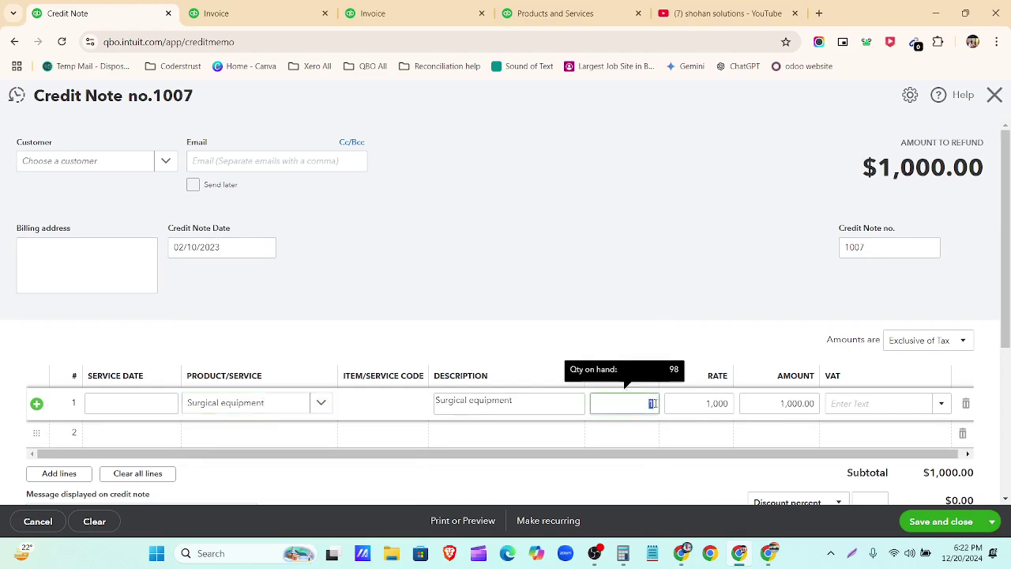
text(5)
click(927, 404)
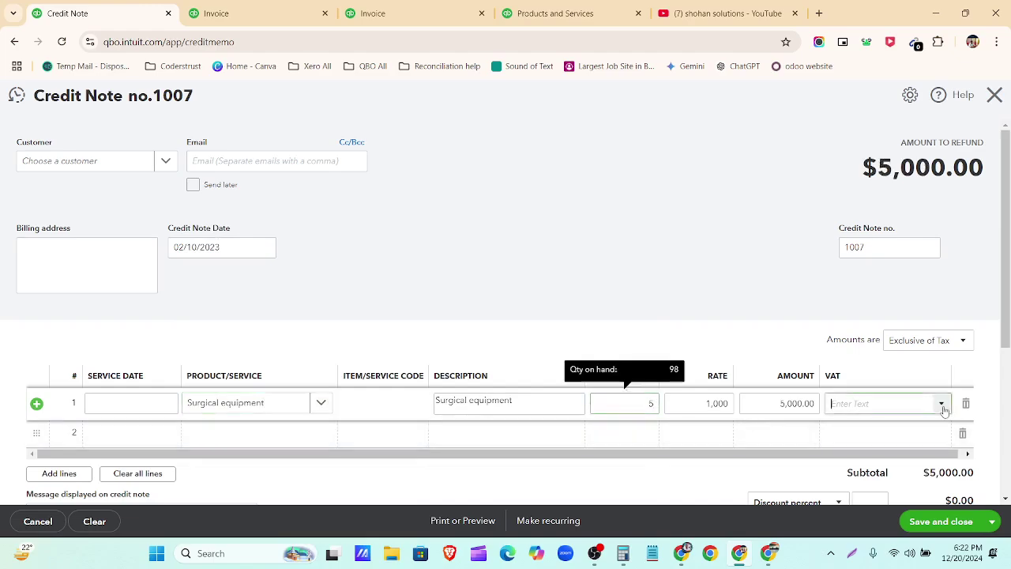
click(891, 254)
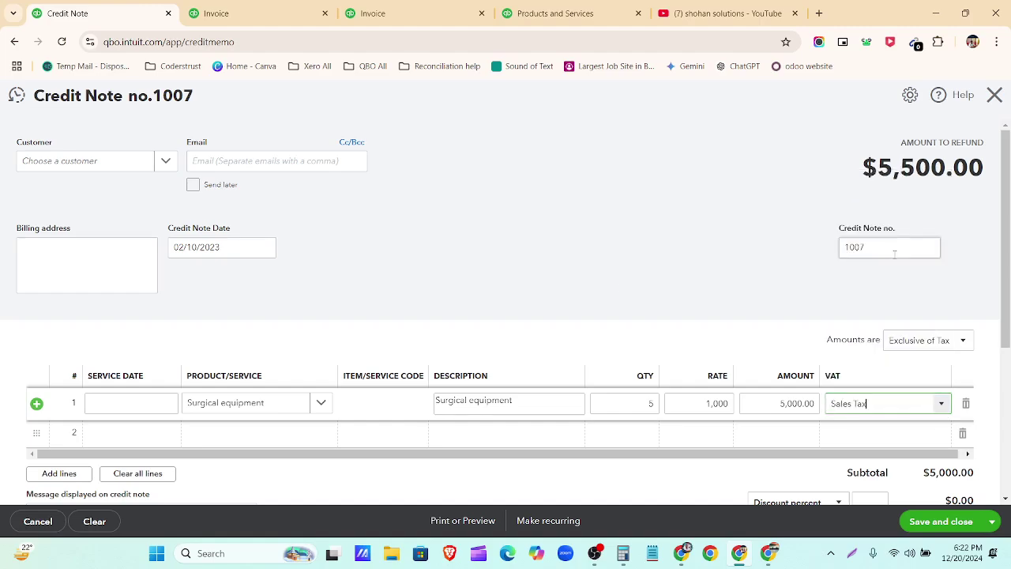
Step: Select the customer billed on invoice 1006 as the credit note's customer
click(110, 161)
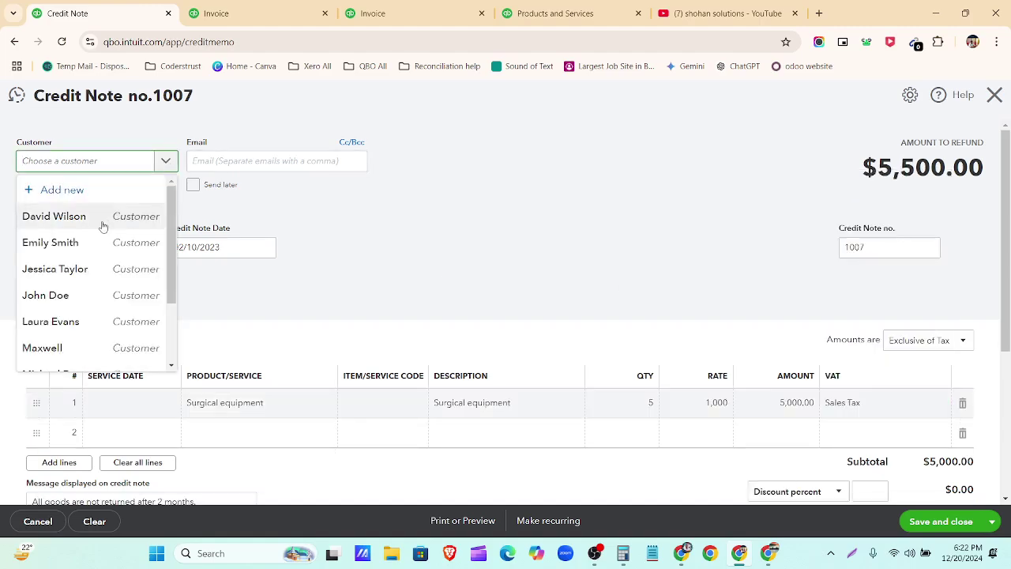
click(242, 12)
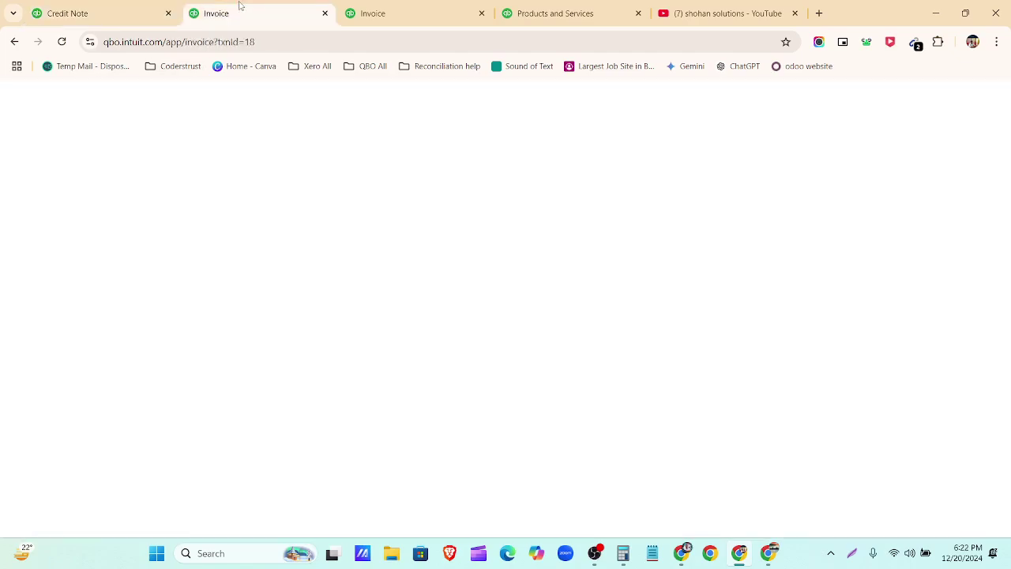
click(103, 15)
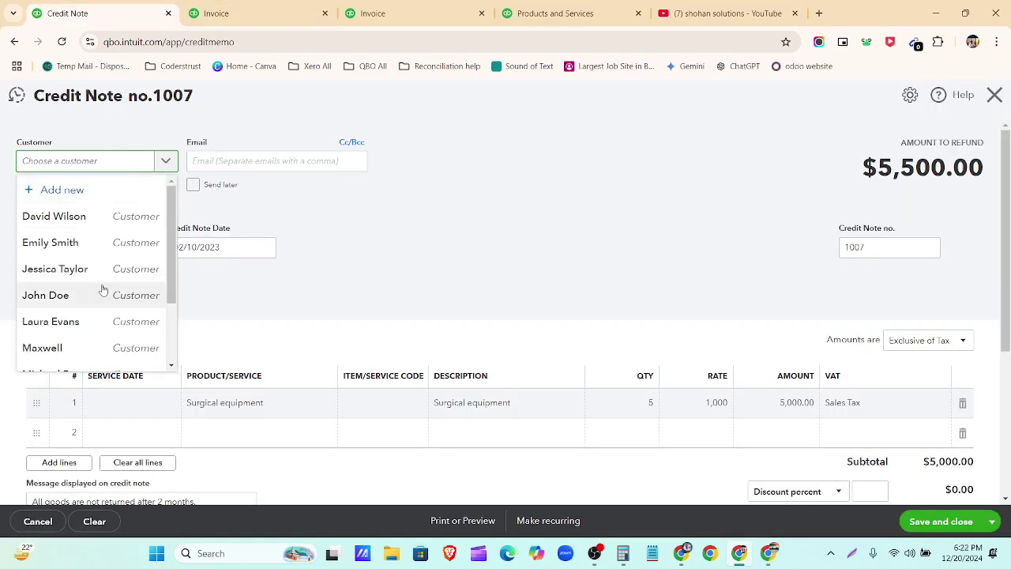
scroll(95, 277, down, 1)
click(90, 257)
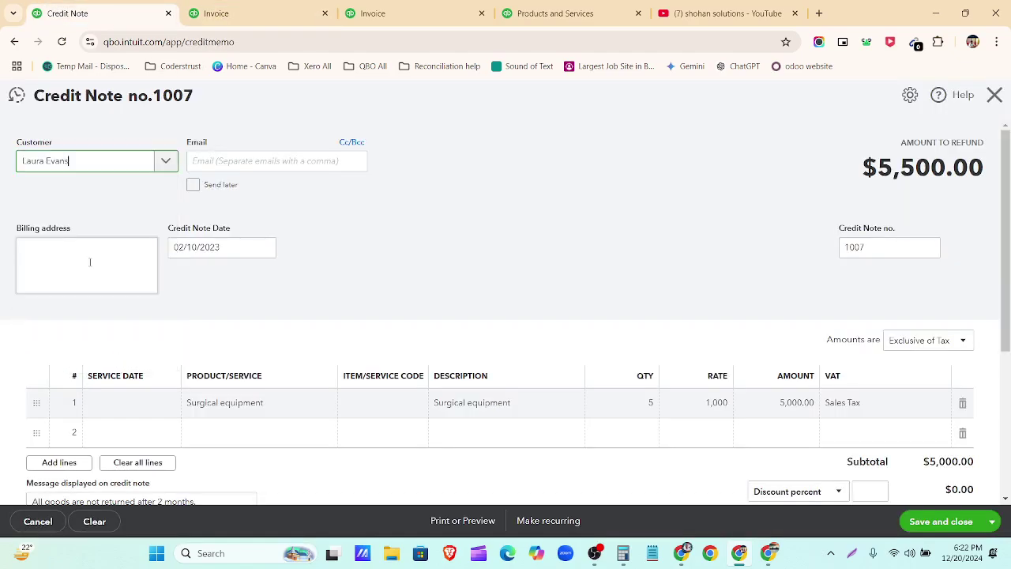
Step: Set the credit note date to 02/15/2023, and save and close the credit note
click(265, 248)
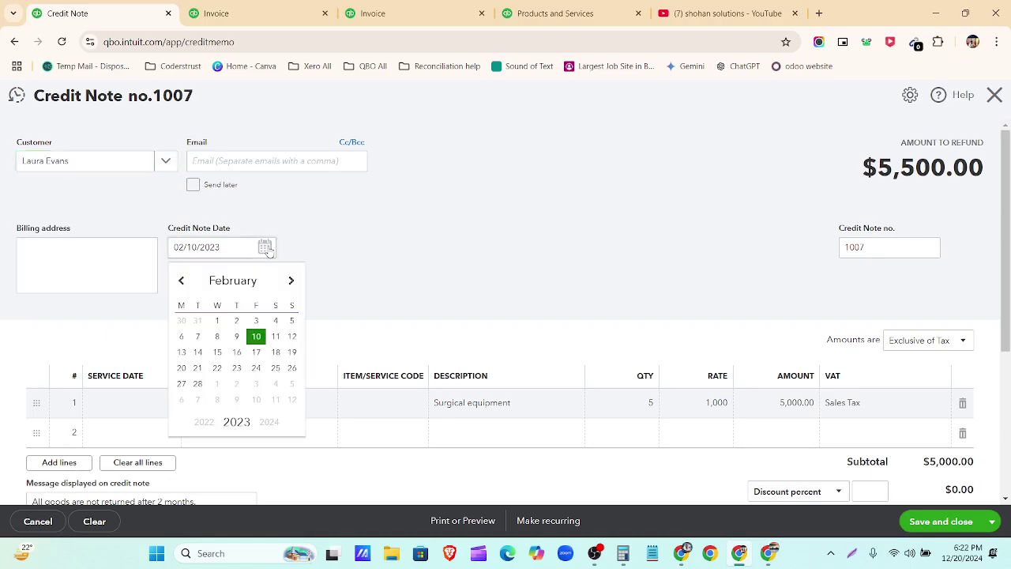
click(217, 351)
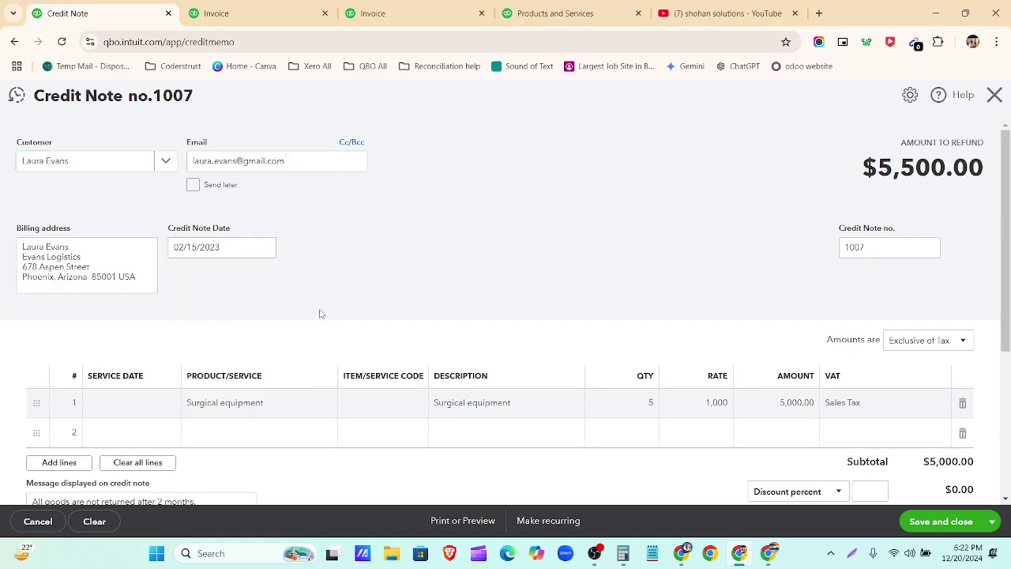
scroll(321, 315, down, 2)
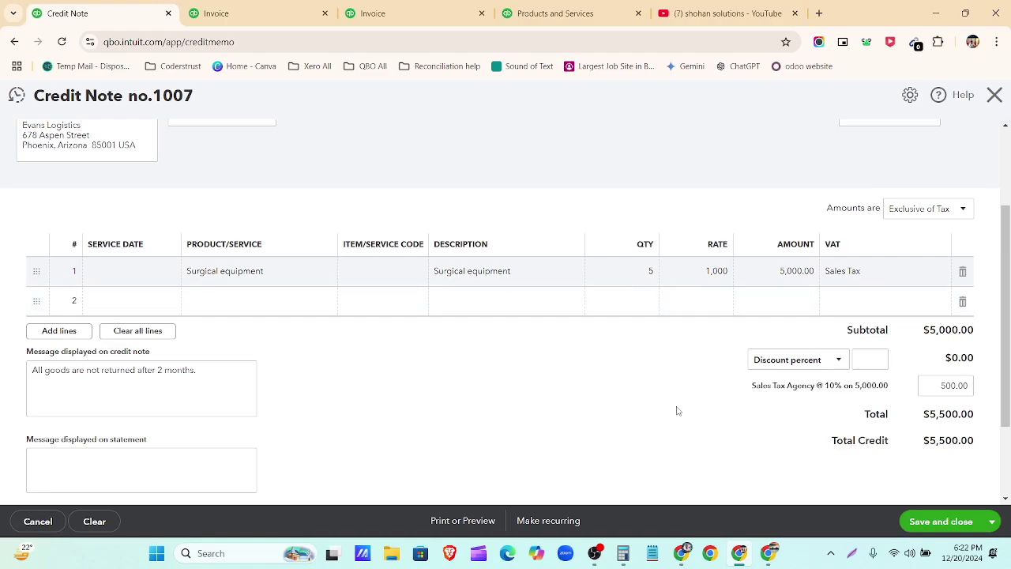
click(950, 523)
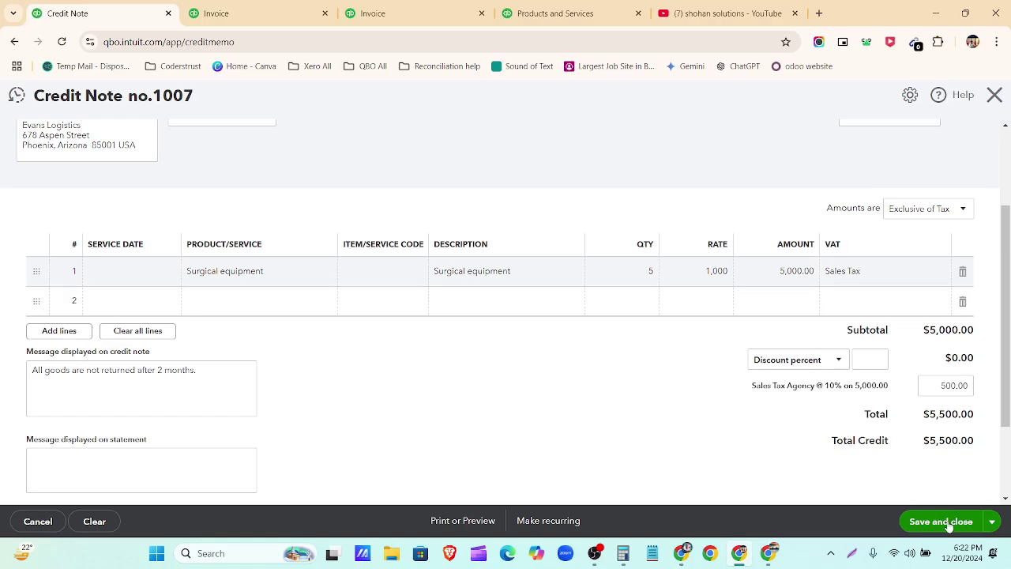
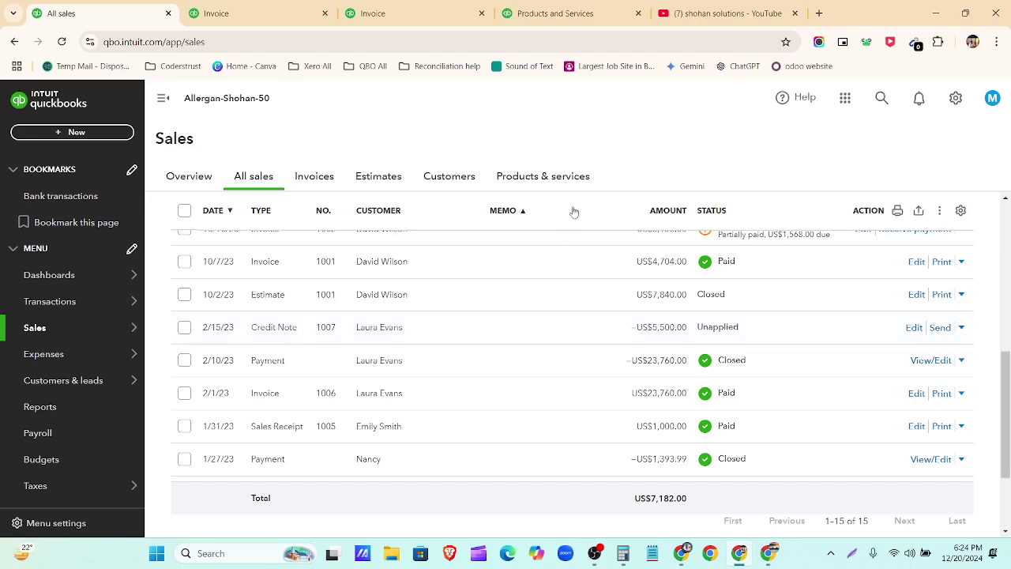
click(60, 133)
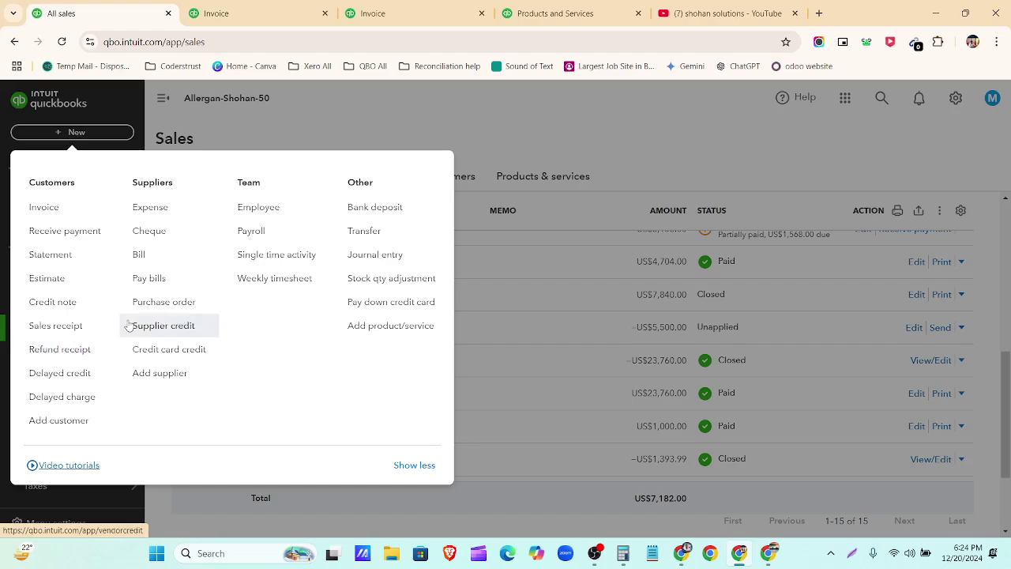
click(501, 112)
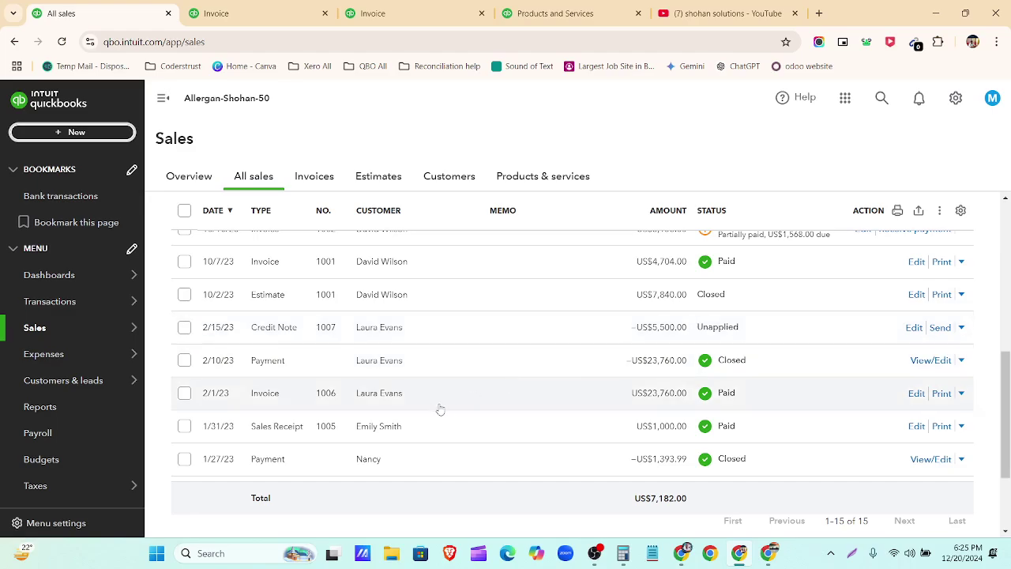
scroll(440, 409, up, 5)
scroll(440, 409, down, 6)
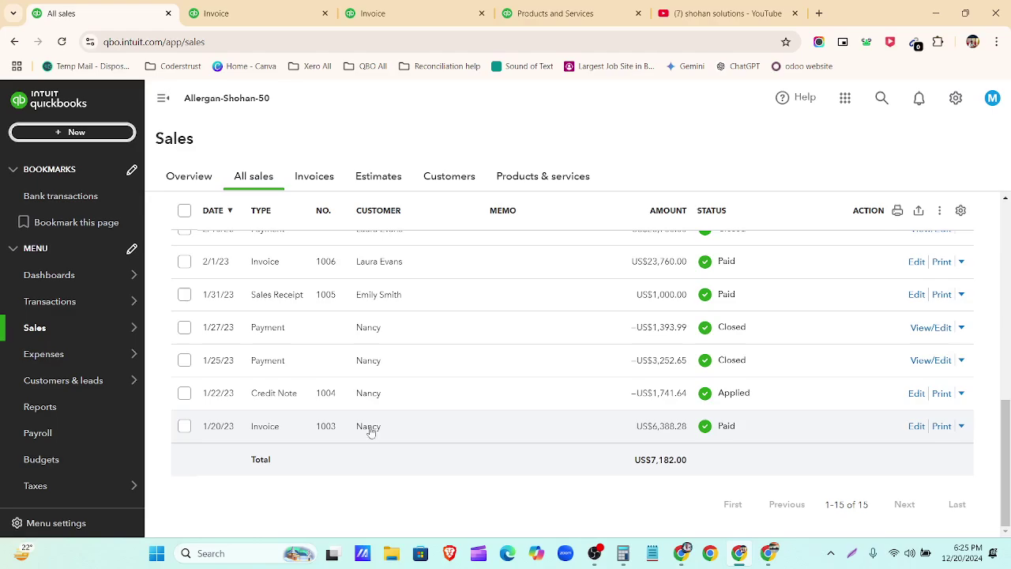
Step: Switch to the Customer Invoice-All spreadsheet and look through its invoice and sales receipt sheets
click(687, 554)
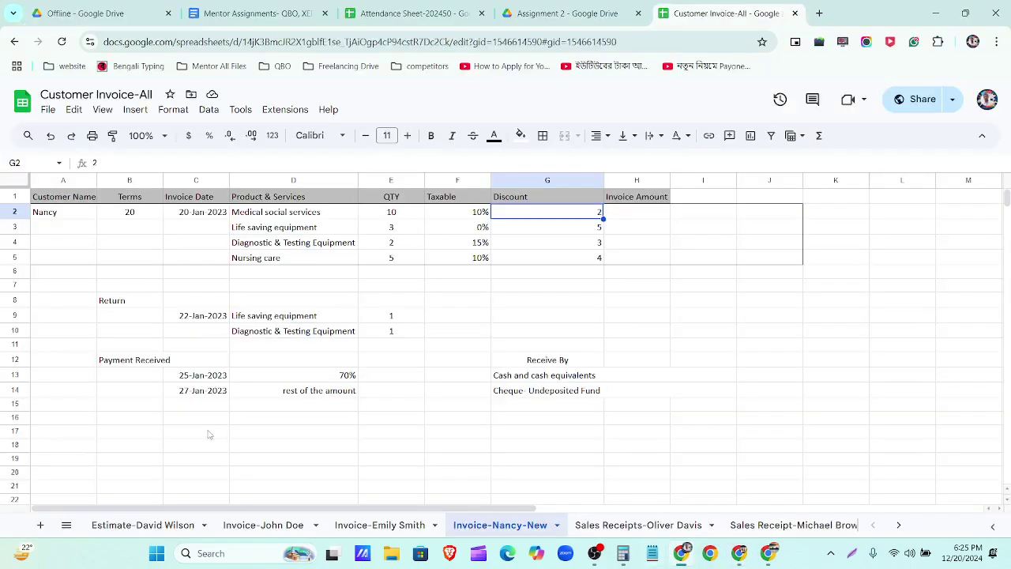
click(639, 524)
click(787, 526)
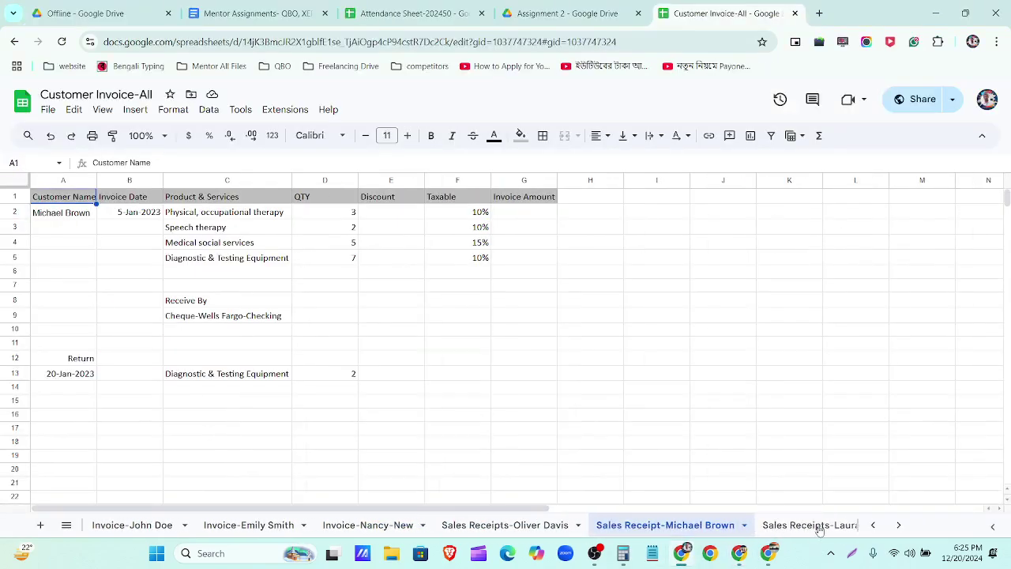
click(818, 526)
click(818, 527)
click(836, 527)
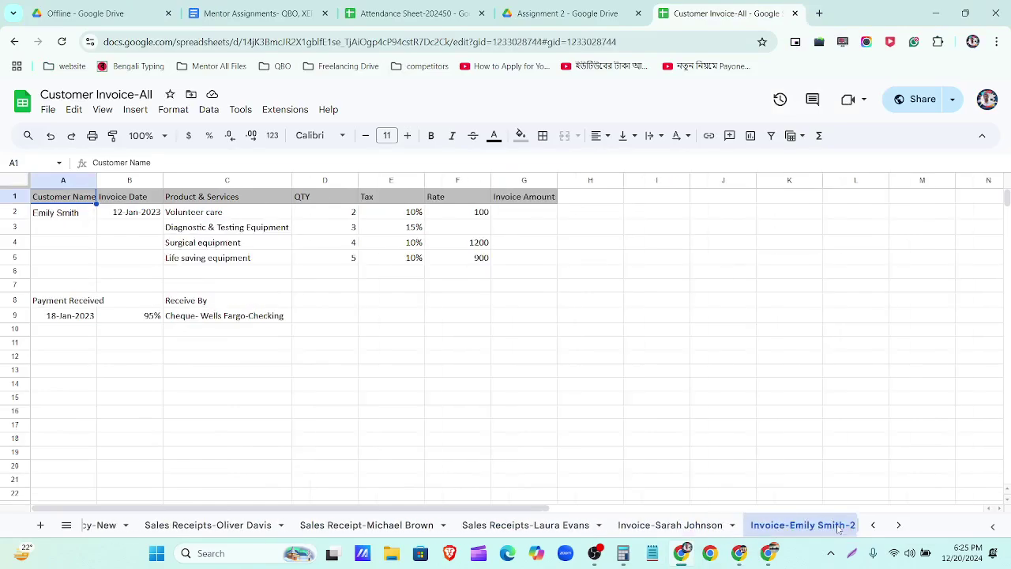
click(839, 527)
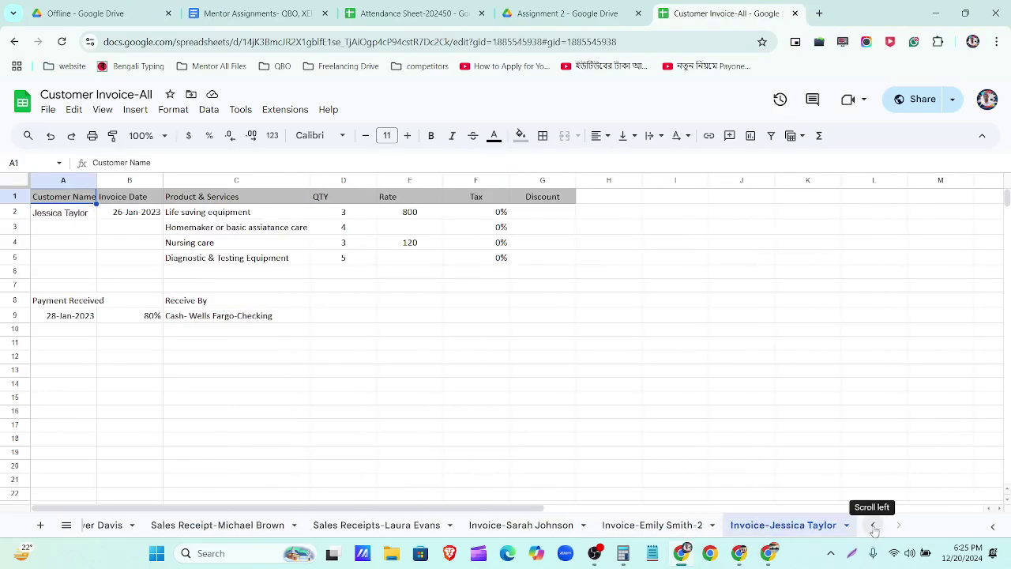
click(873, 526)
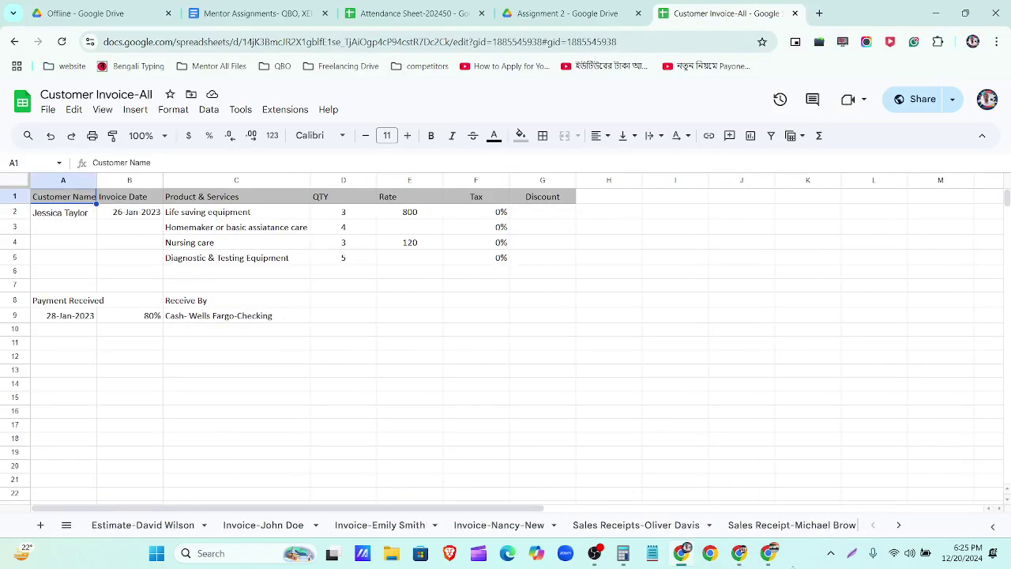
Step: Return to QuickBooks and open invoice 1006 for editing from the list of all sales
click(745, 559)
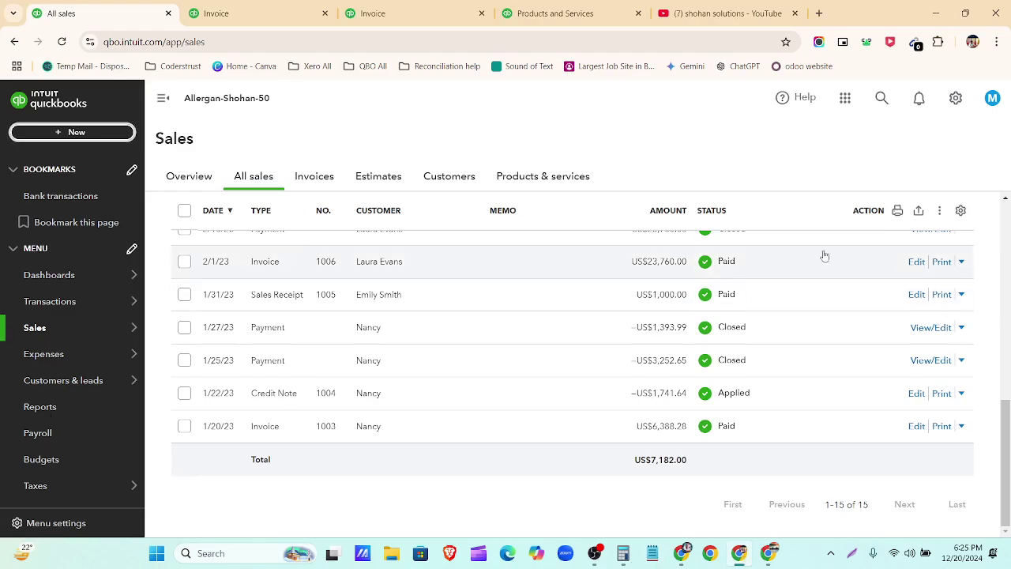
scroll(431, 385, up, 1)
scroll(431, 386, up, 2)
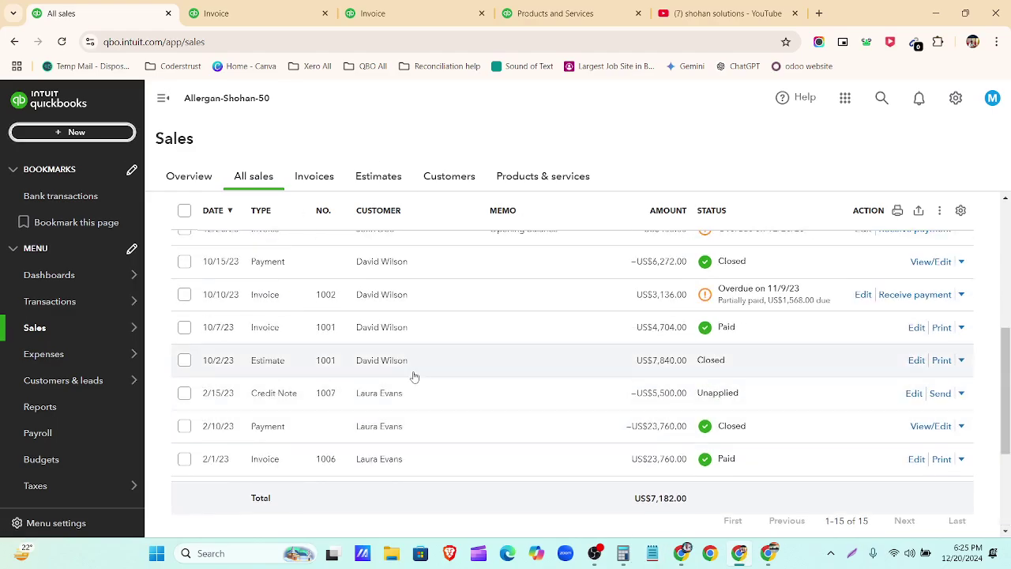
scroll(414, 377, up, 1)
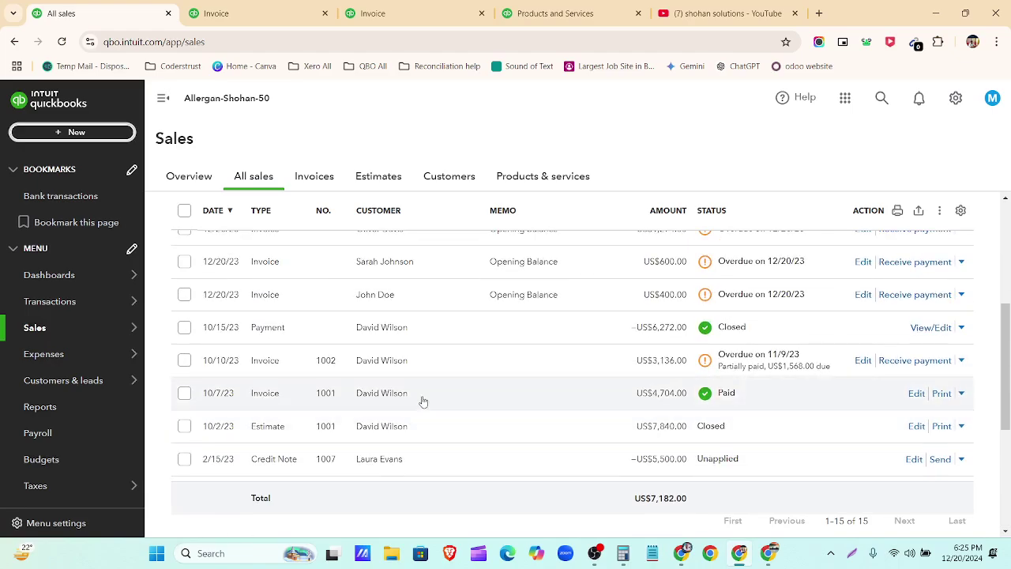
scroll(419, 415, down, 1)
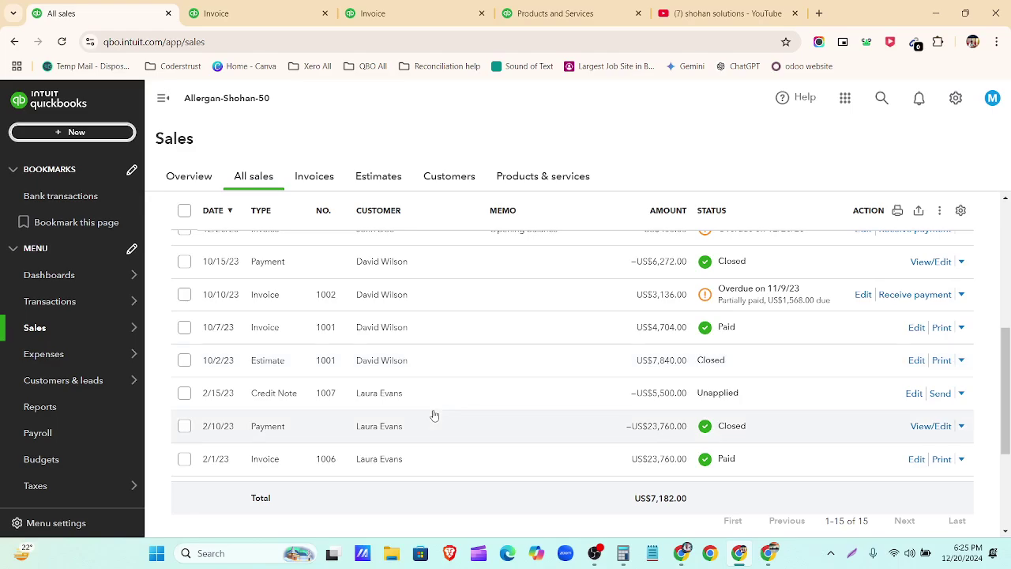
scroll(434, 413, down, 1)
click(399, 397)
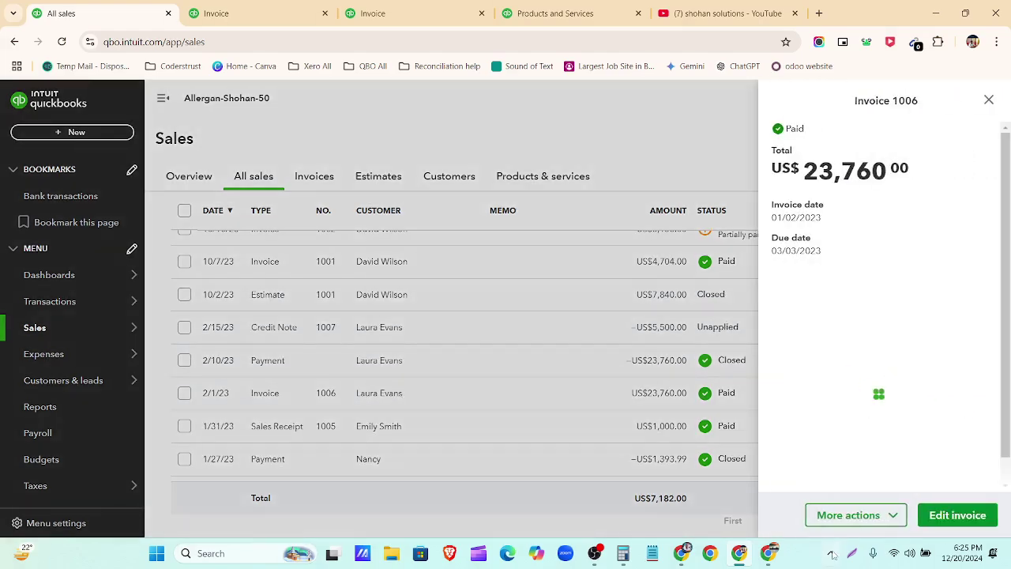
click(957, 515)
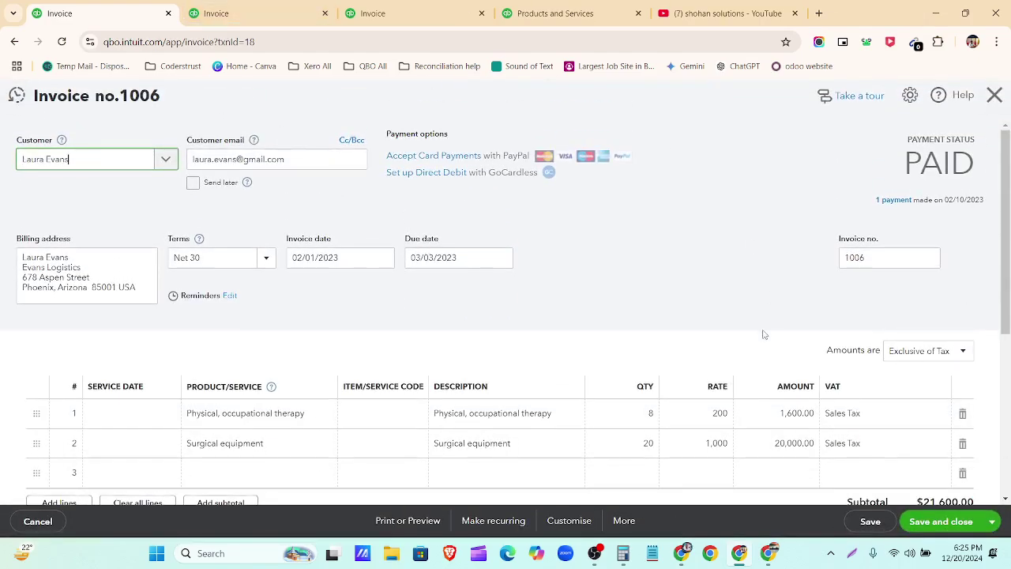
Step: Examine the print preview of invoice 1006 in its current template, and close it
click(422, 526)
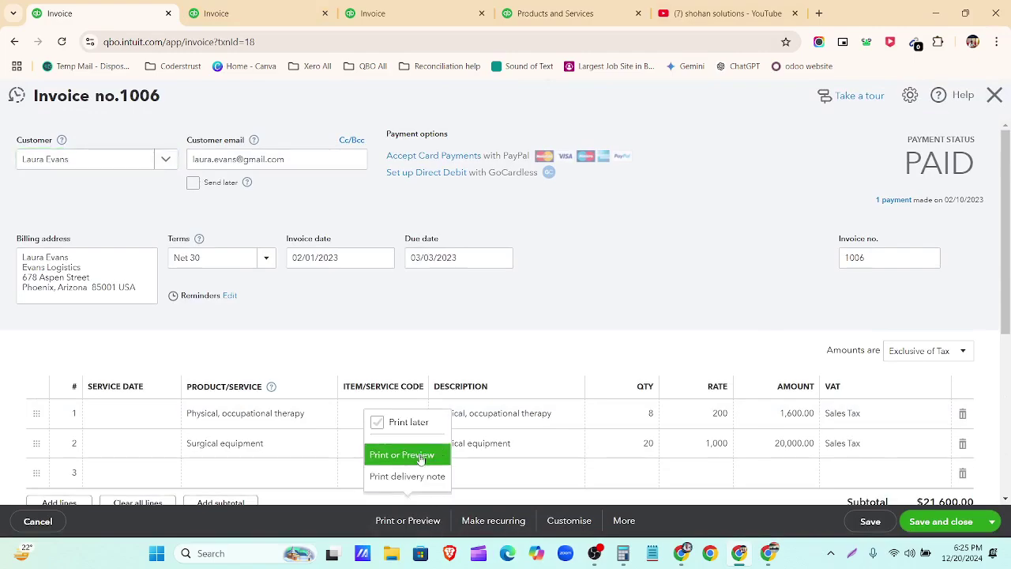
click(421, 458)
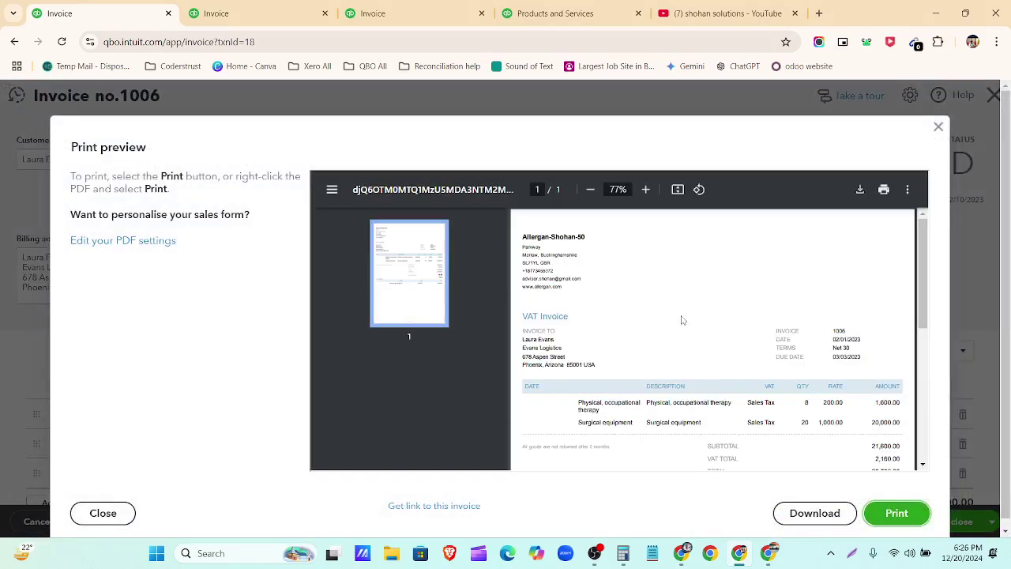
scroll(681, 331, down, 5)
scroll(684, 396, up, 5)
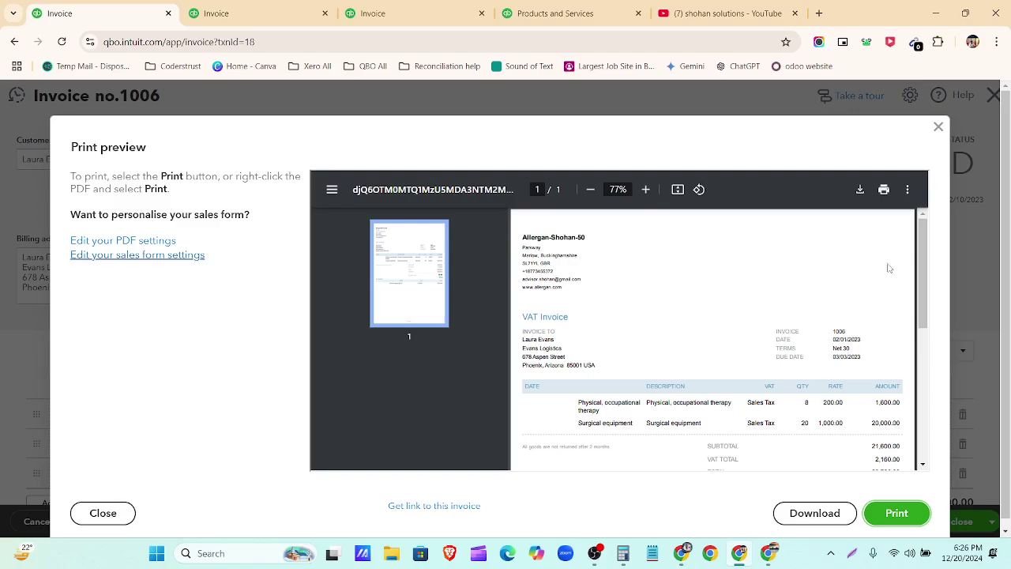
click(938, 127)
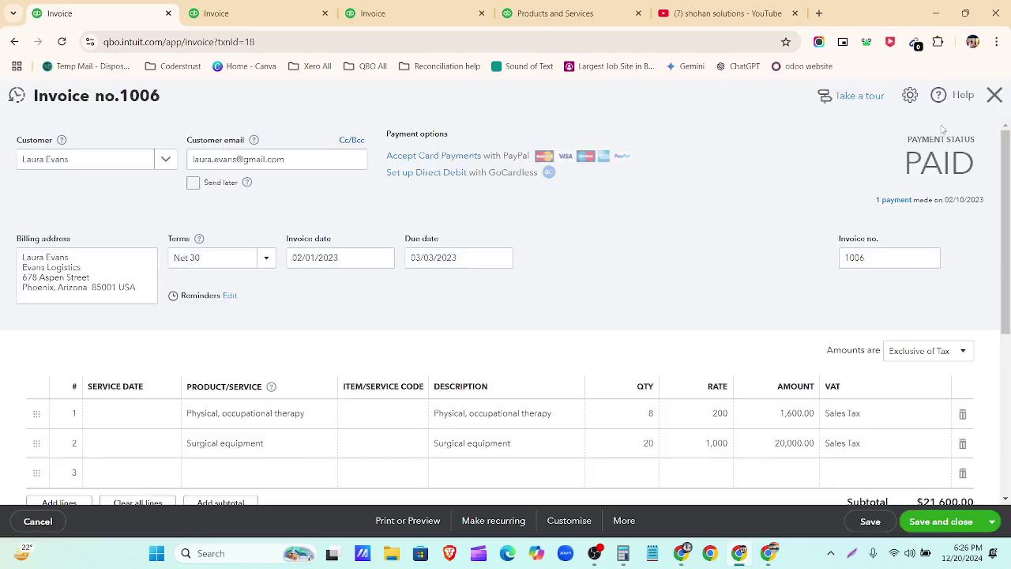
Step: Apply the Customized Invoice template to invoice 1006 and check its print preview
click(570, 521)
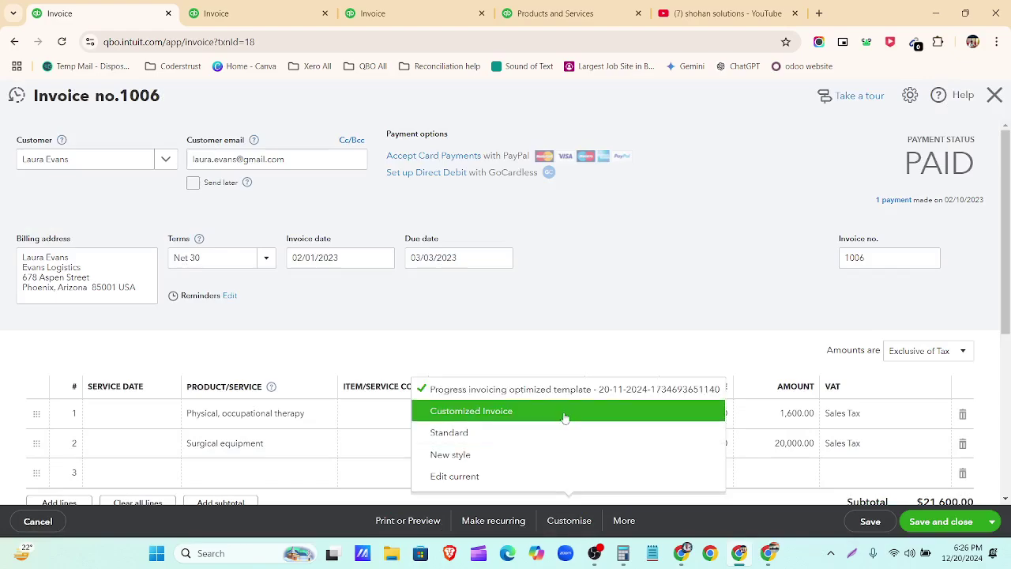
click(536, 421)
click(424, 519)
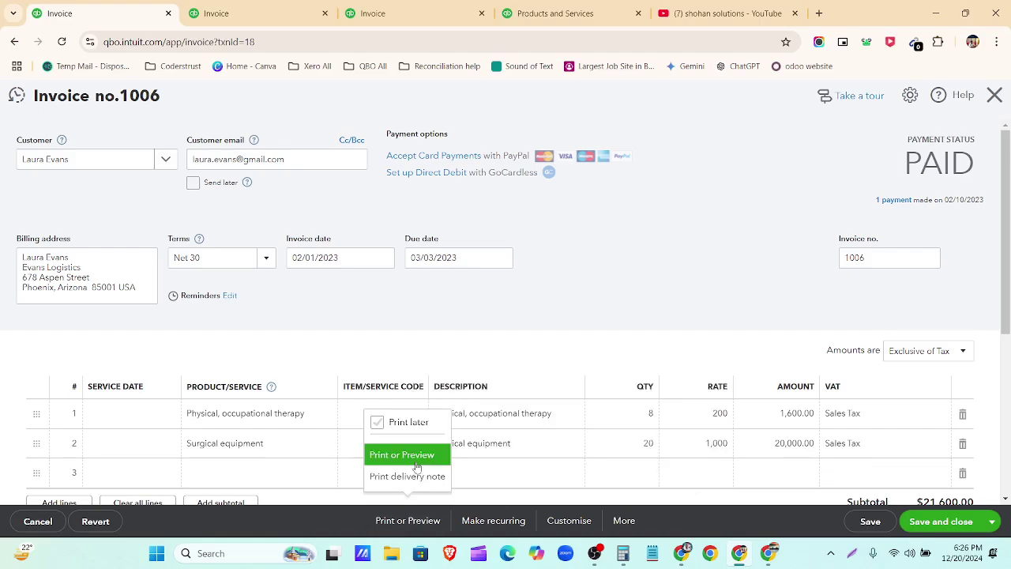
click(417, 464)
click(632, 343)
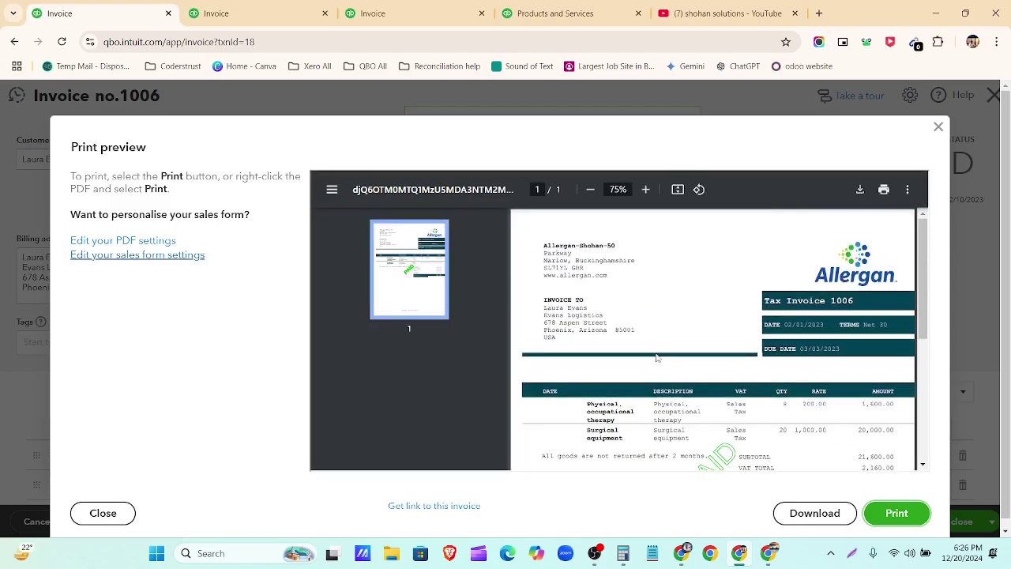
scroll(656, 358, down, 5)
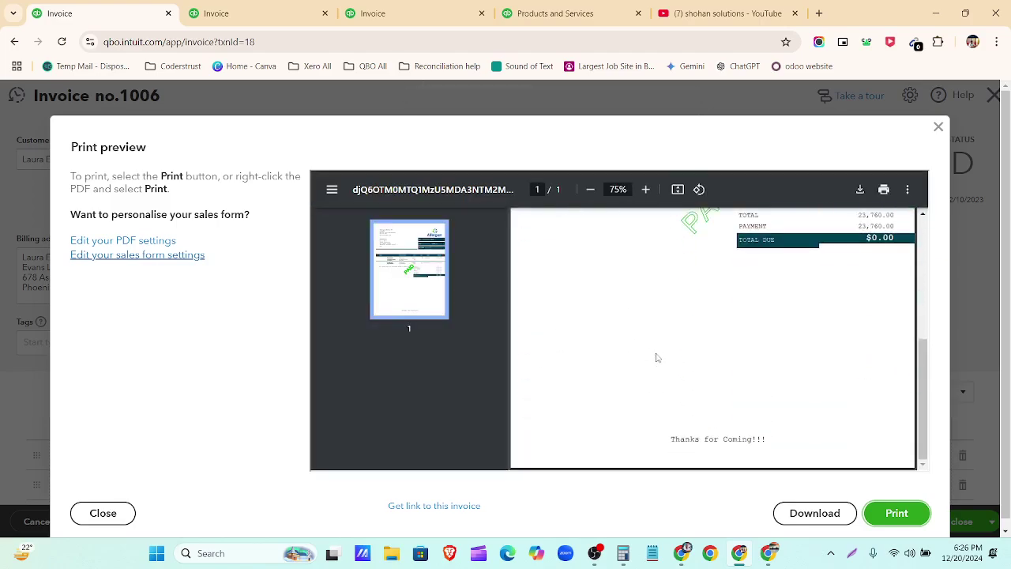
click(938, 127)
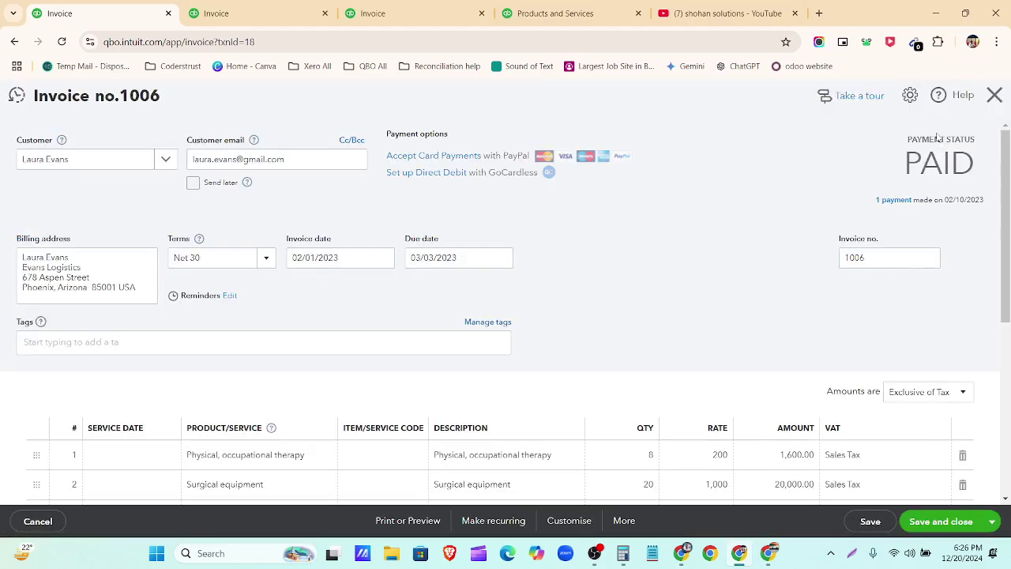
Step: Open the transaction journal for invoice 1006 to examine its debit and credit entries
click(568, 521)
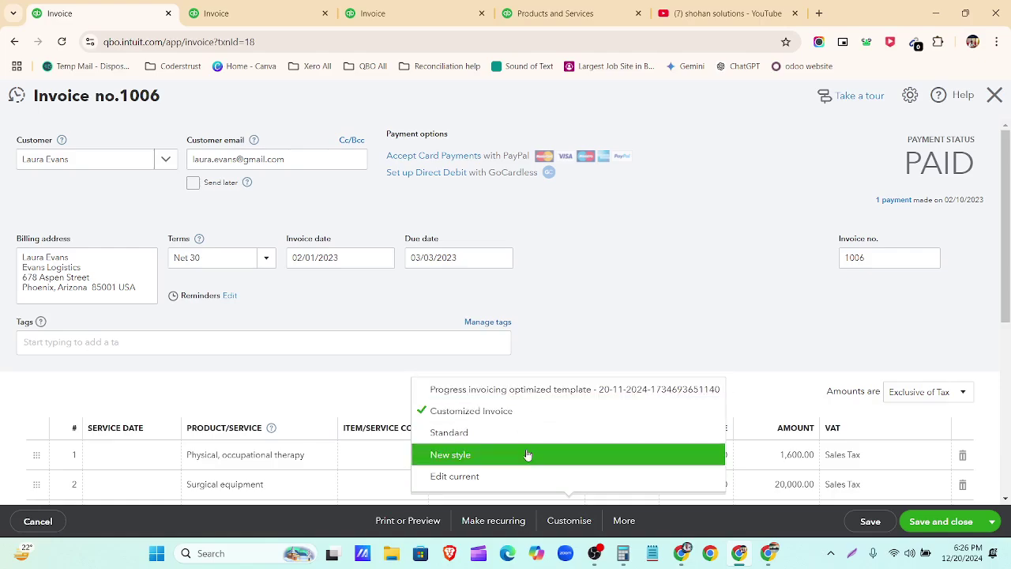
click(671, 522)
click(628, 526)
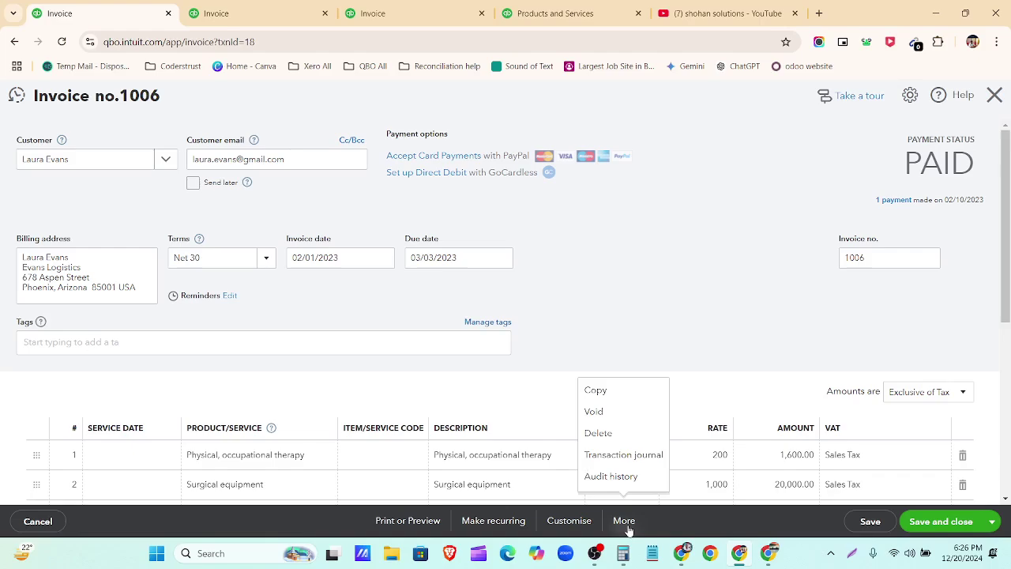
click(625, 463)
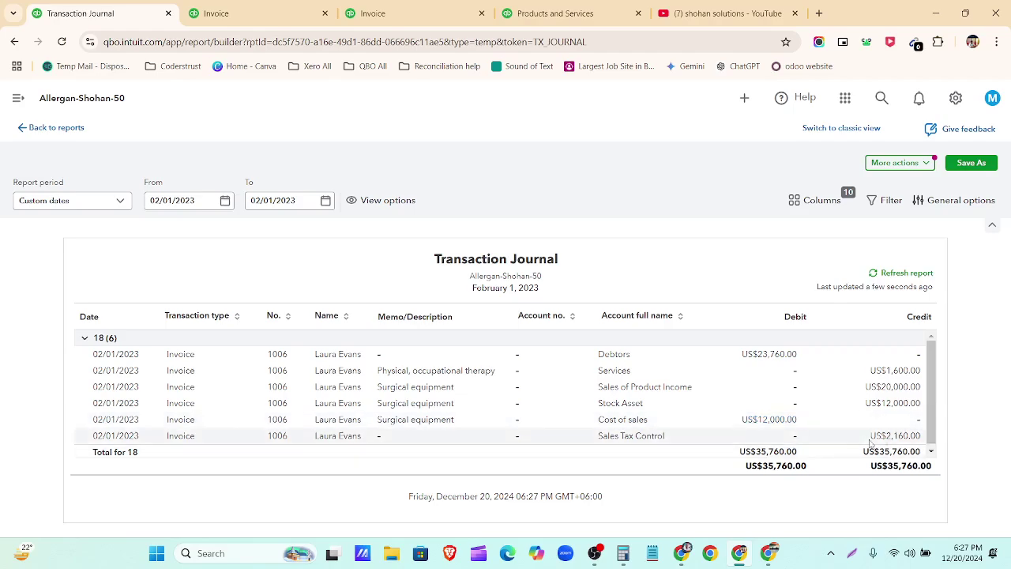
Step: Examine the actions available for the transaction journal report and review its debit and credit entries
scroll(894, 437, down, 1)
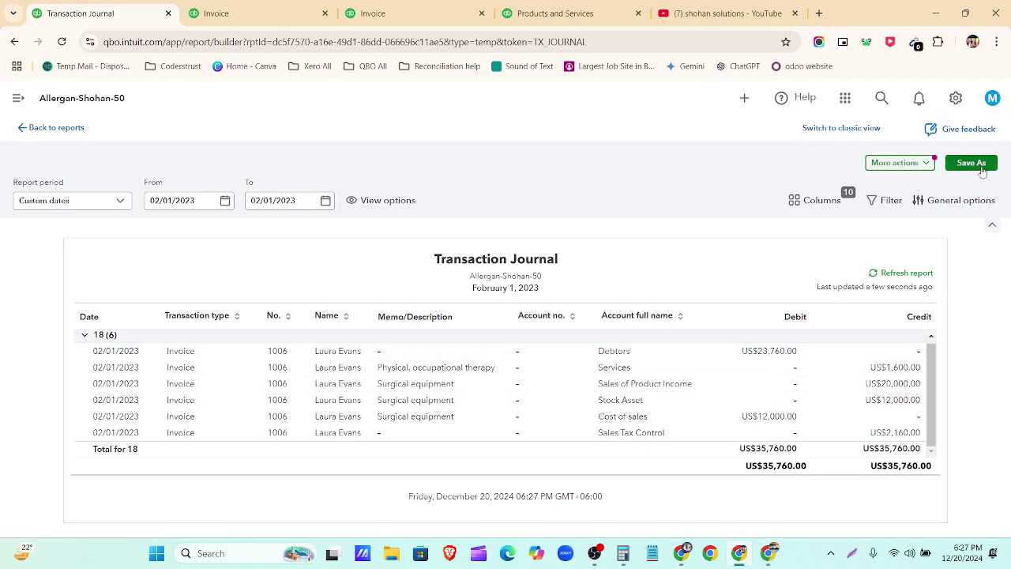
click(18, 98)
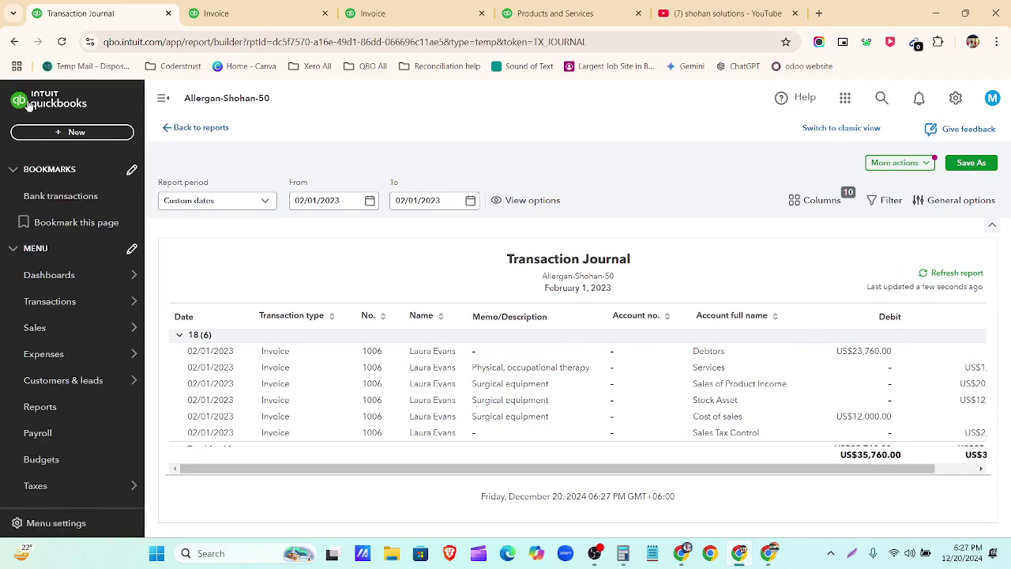
click(929, 163)
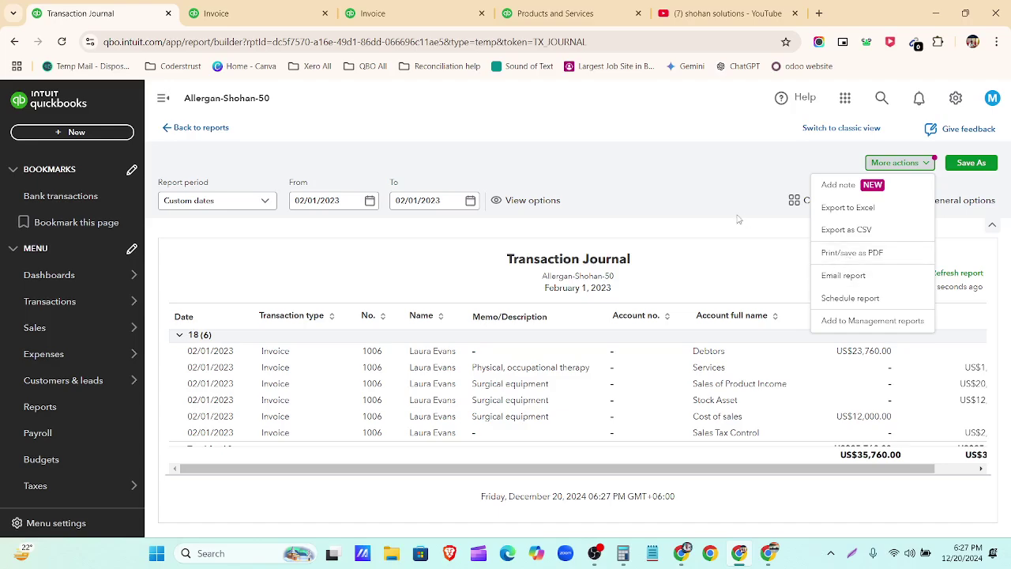
click(709, 208)
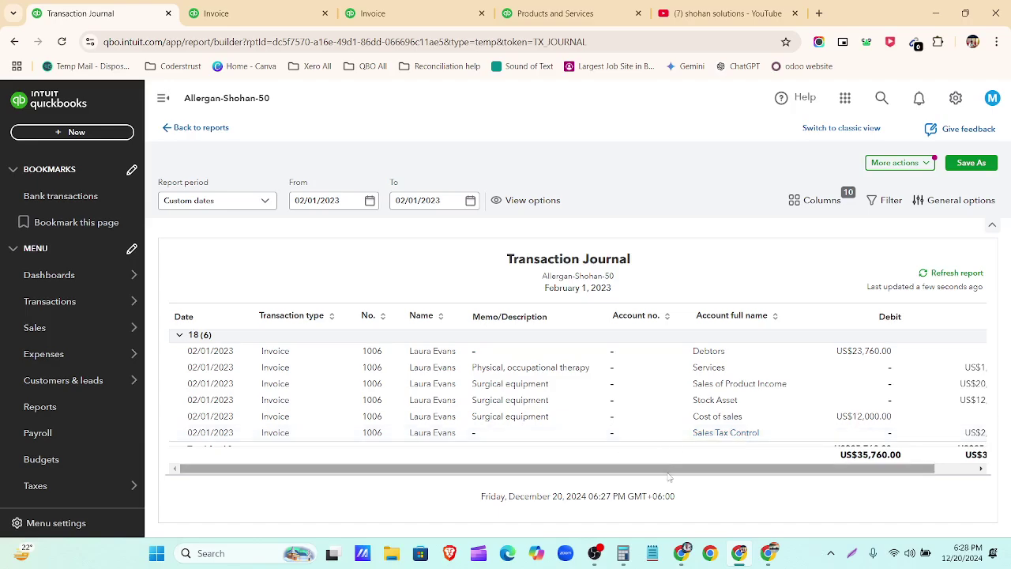
drag(669, 478, 710, 477)
scroll(850, 380, down, 1)
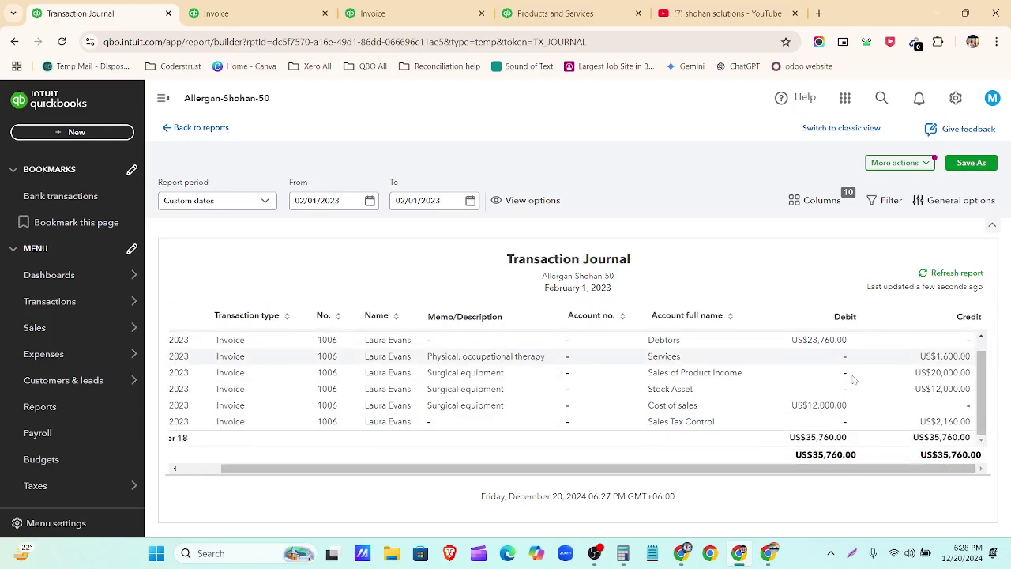
scroll(860, 398, up, 1)
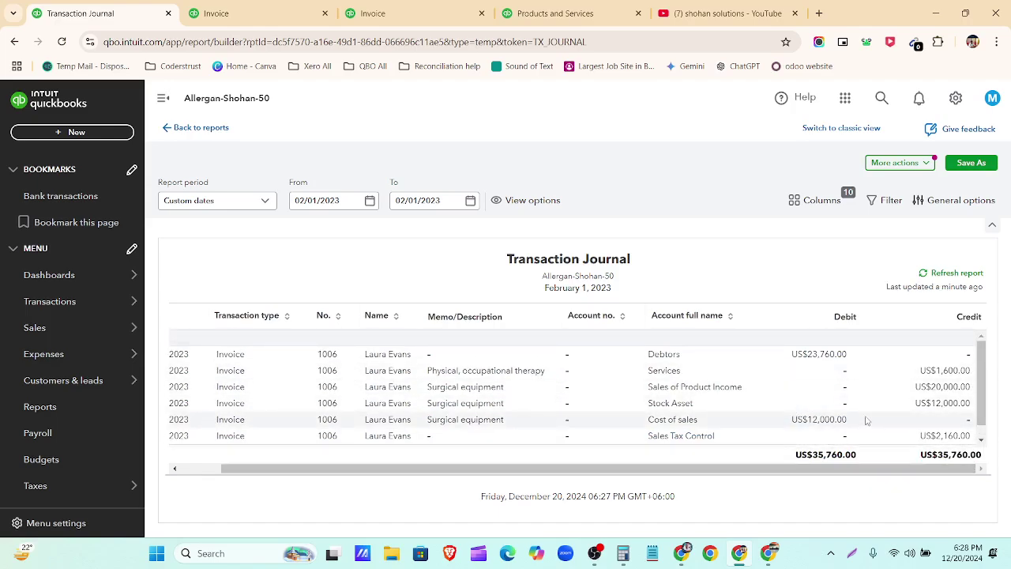
Step: Switch to the Customer Invoice-All spreadsheet in Google Sheets and look through its sales receipt and invoice sheets
click(686, 551)
click(632, 524)
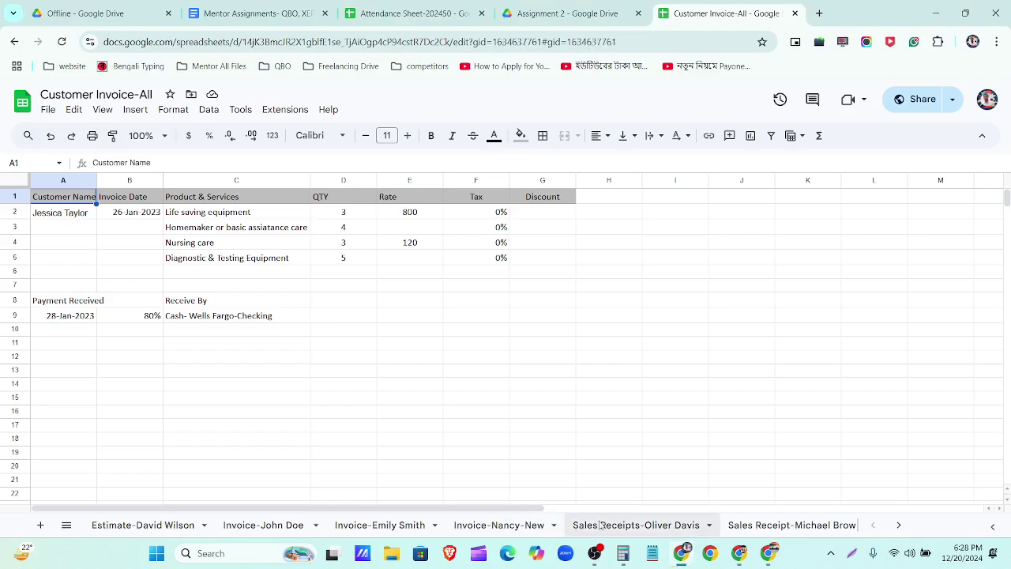
click(747, 525)
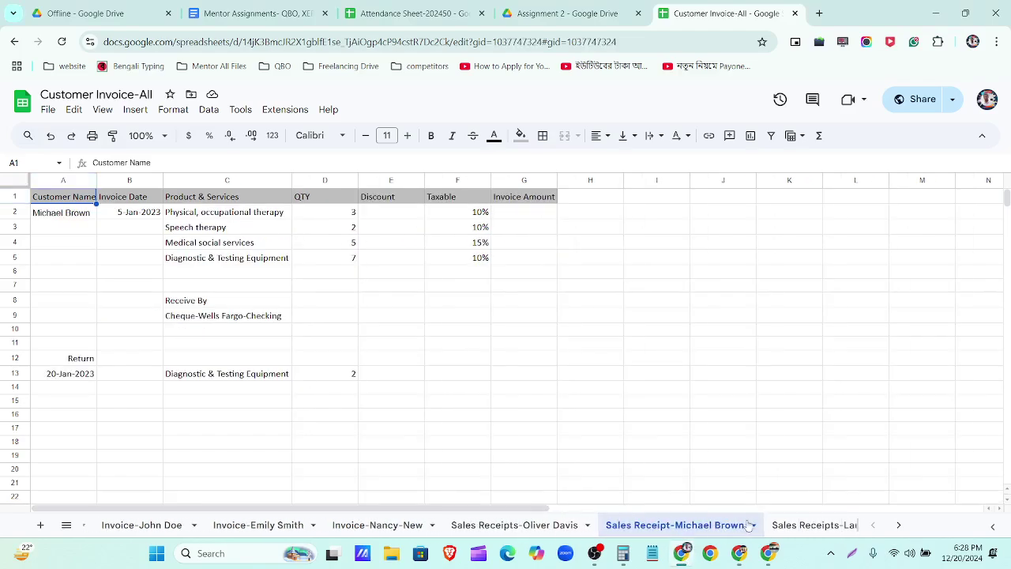
click(814, 524)
click(813, 525)
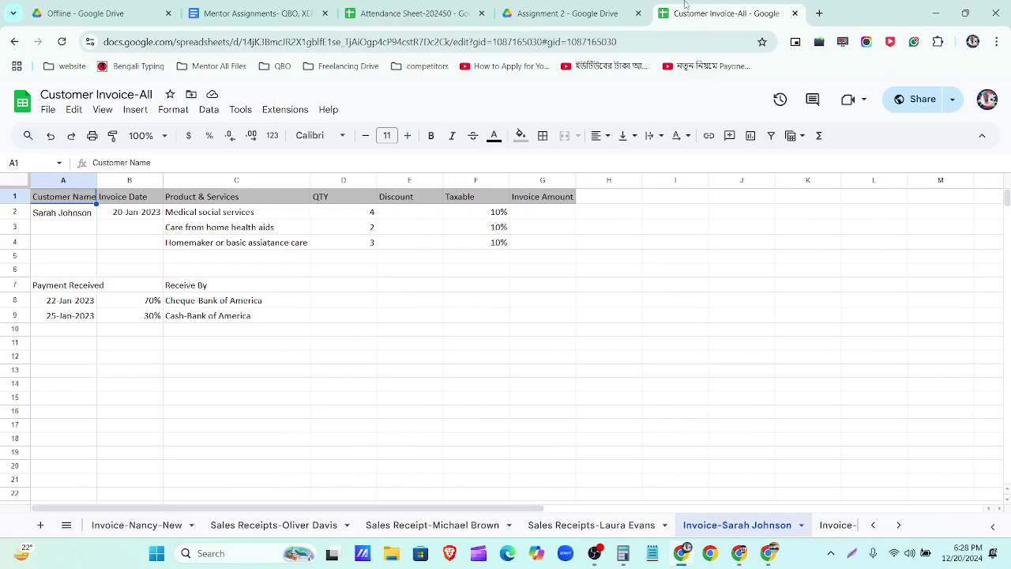
Step: Open the Mentor Assignments document and find the reports required under QuickBooks Assignment-02
click(547, 14)
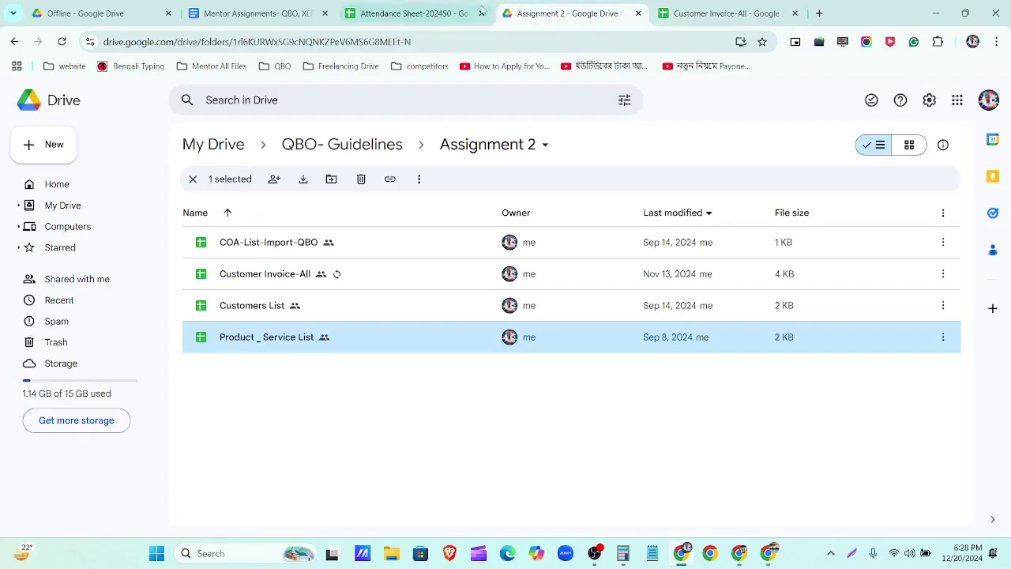
click(411, 13)
click(249, 14)
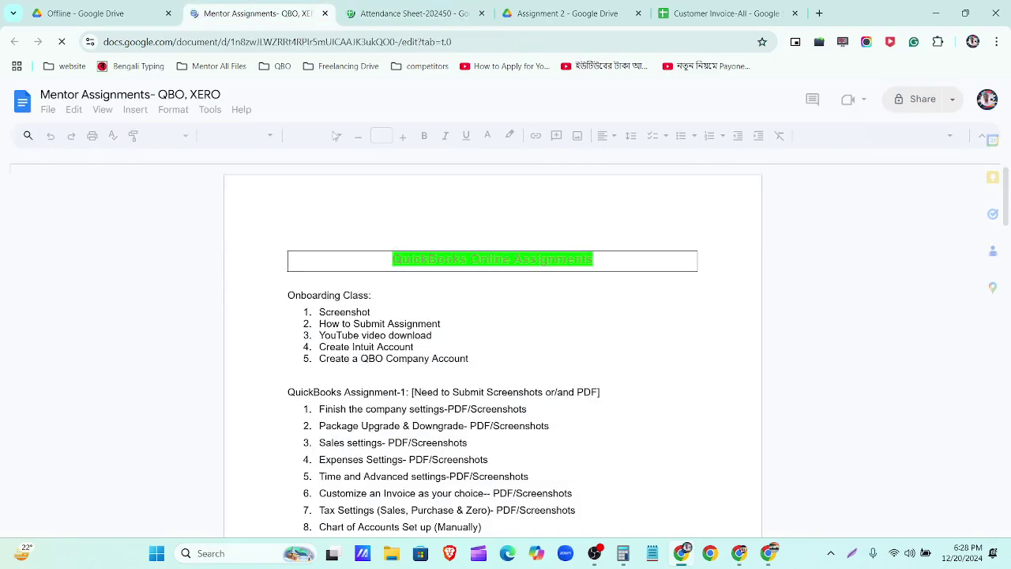
scroll(477, 386, down, 15)
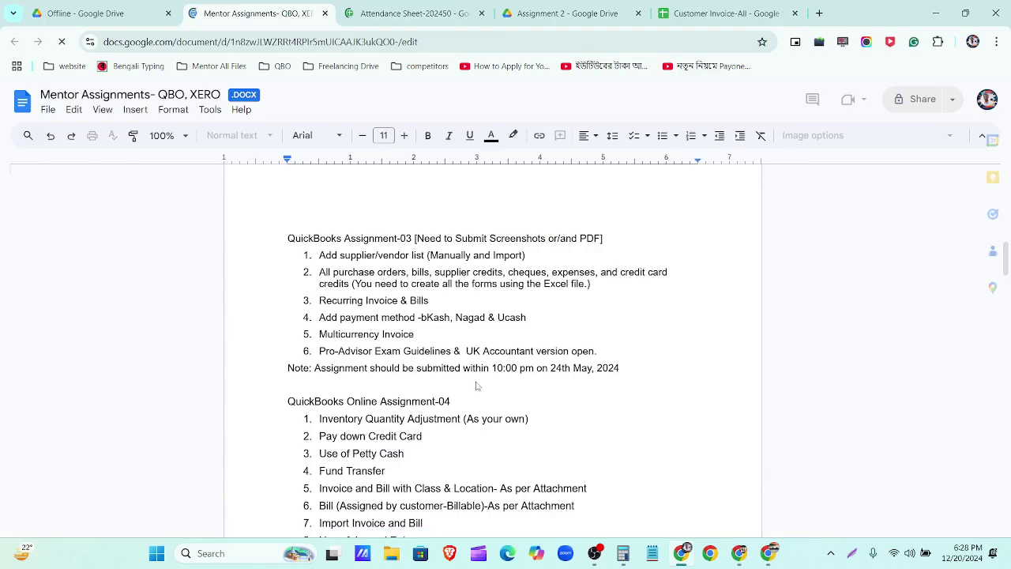
scroll(476, 387, up, 4)
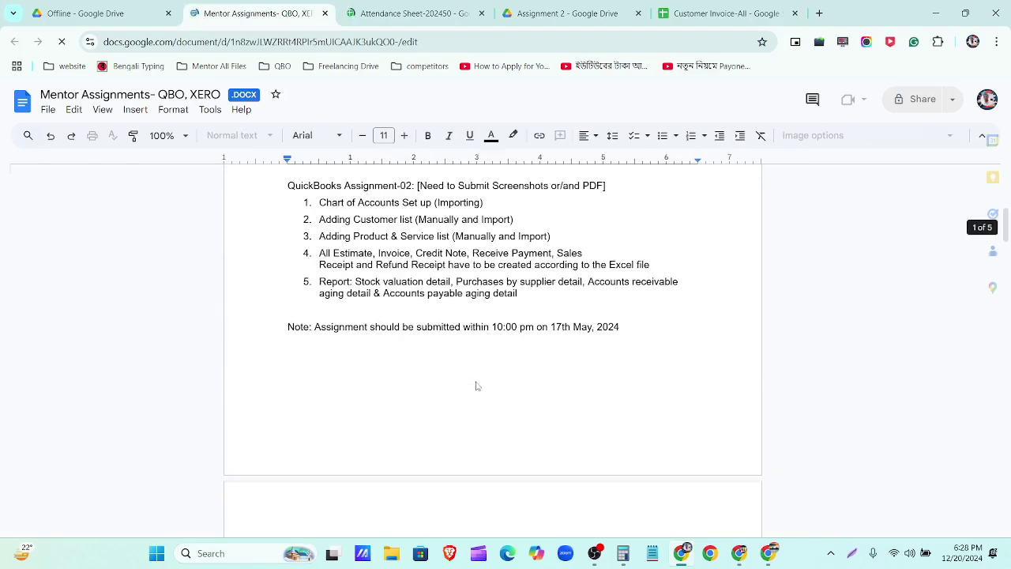
triple_click(368, 286)
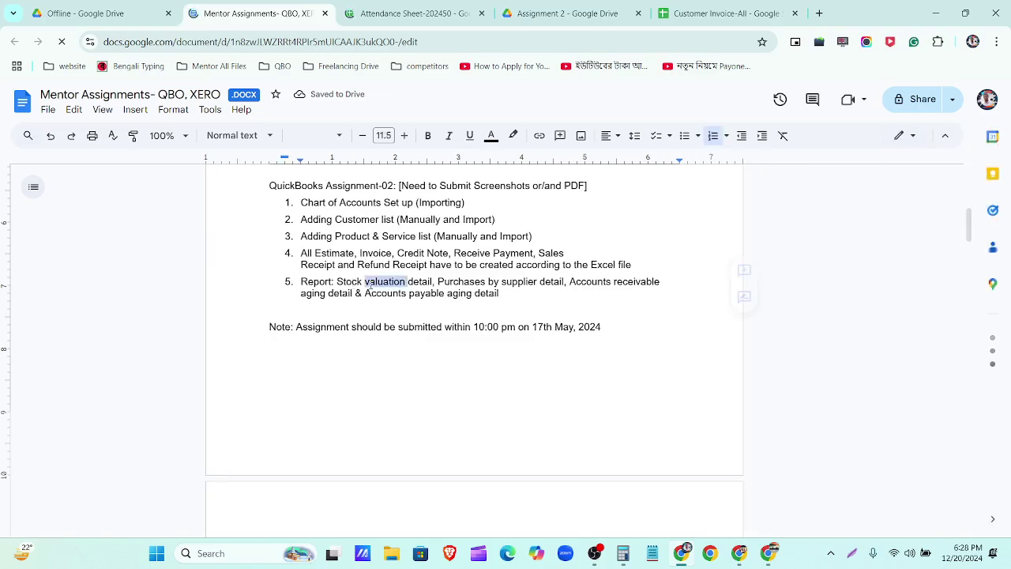
Step: Return to QuickBooks, open the Reports page and look through the categories of standard reports
click(739, 553)
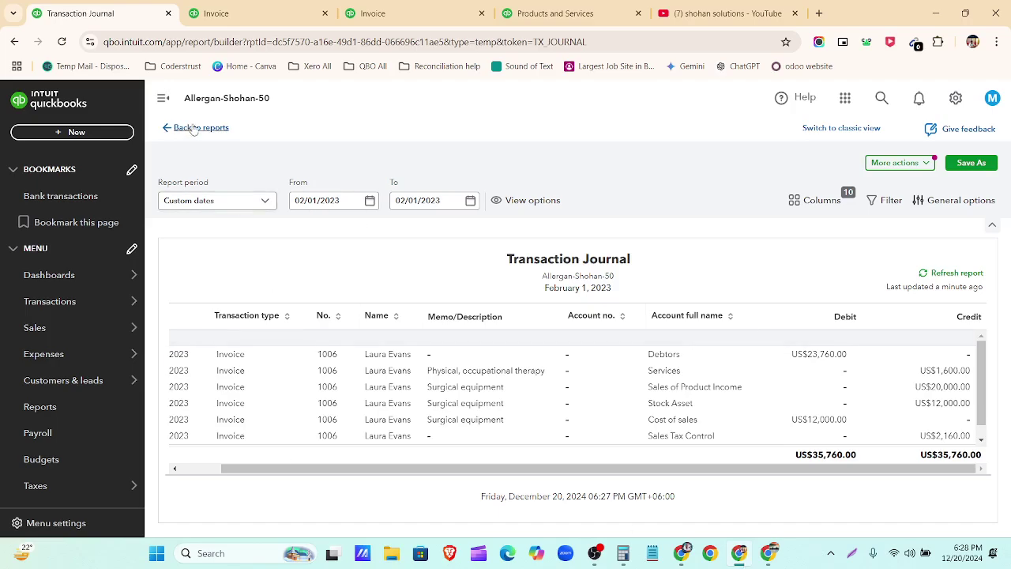
mouse_move(55, 304)
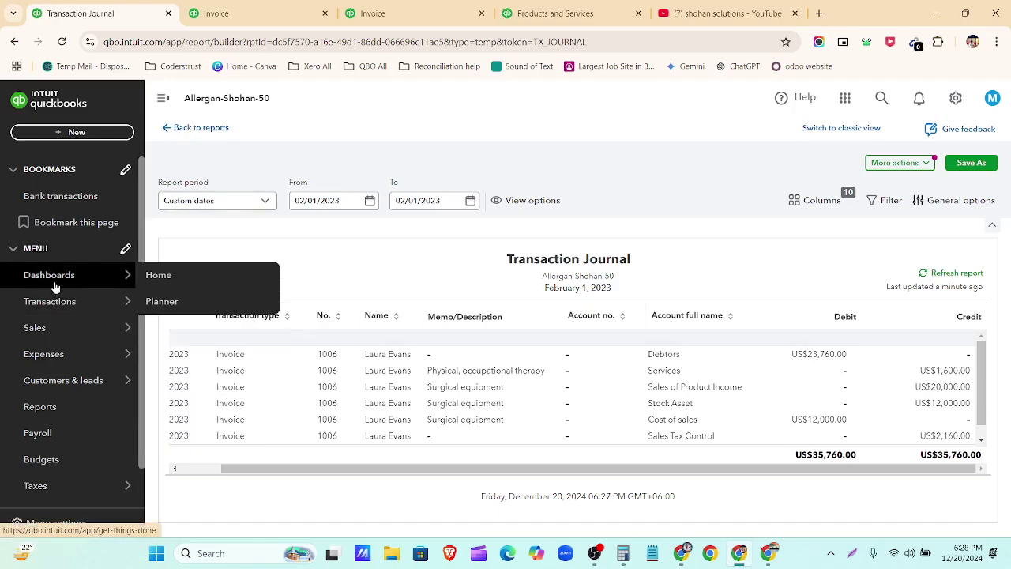
click(55, 284)
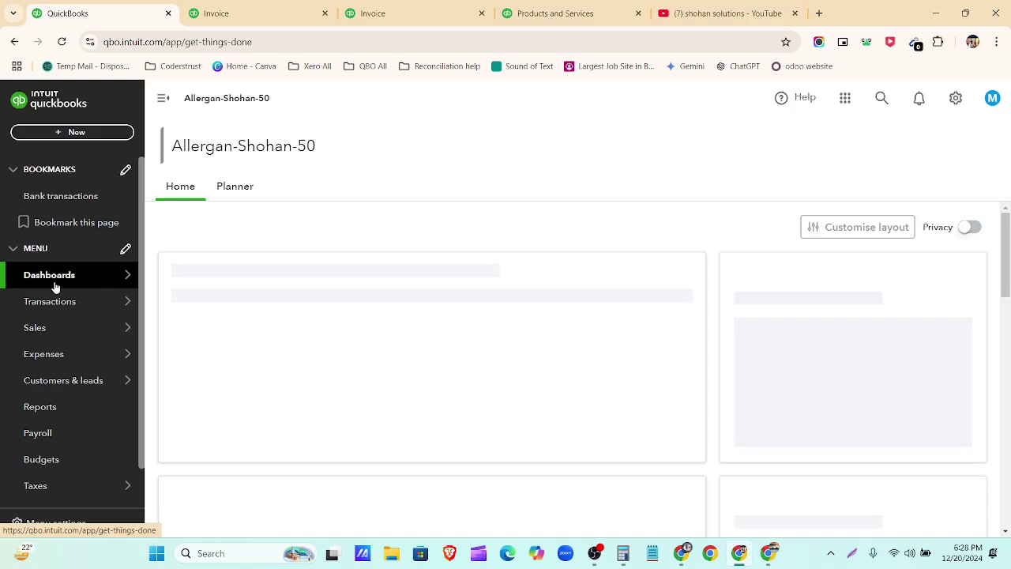
click(40, 409)
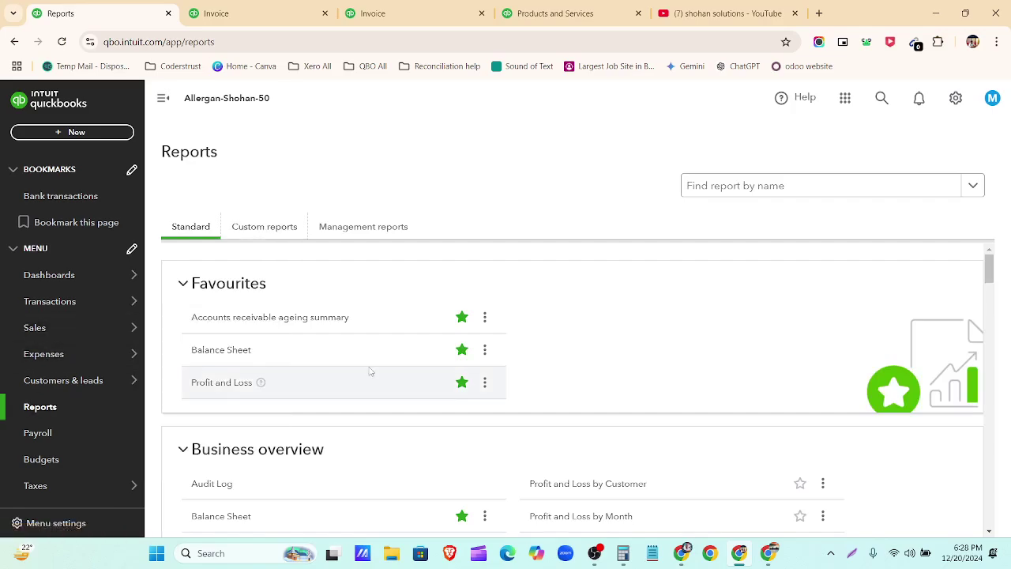
scroll(518, 420, down, 3)
scroll(517, 420, down, 20)
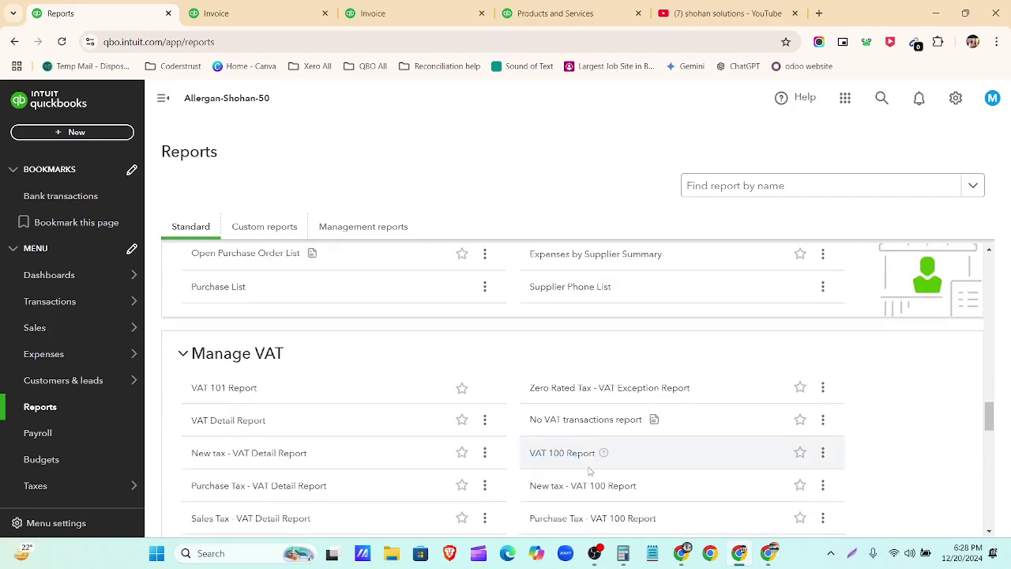
scroll(589, 481, down, 8)
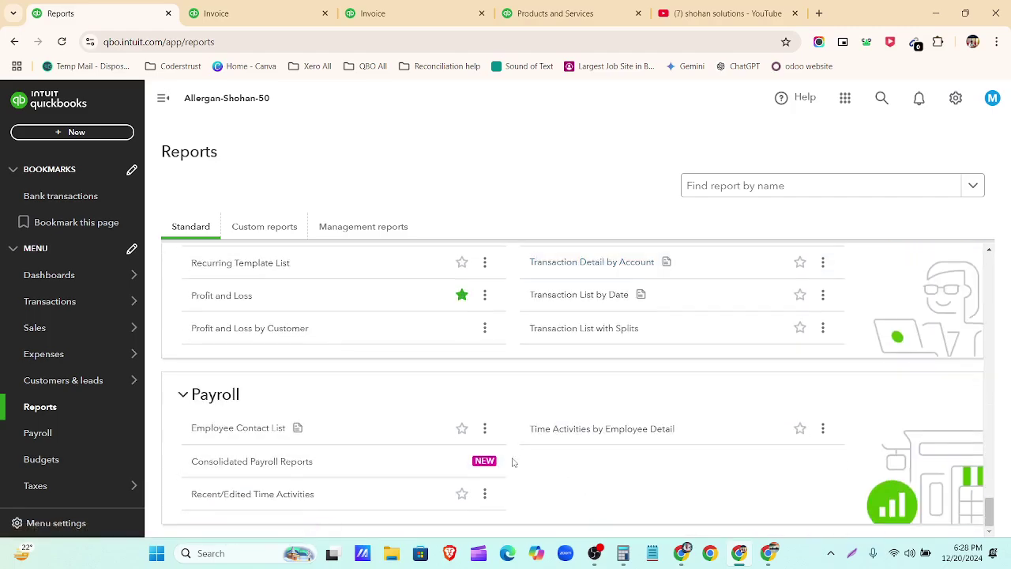
scroll(512, 468, up, 12)
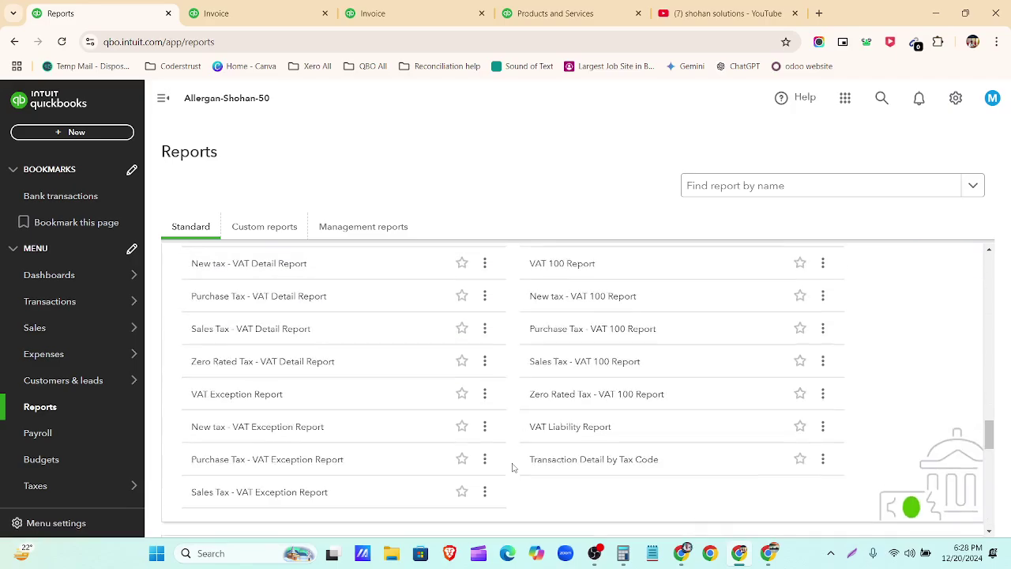
scroll(512, 468, up, 12)
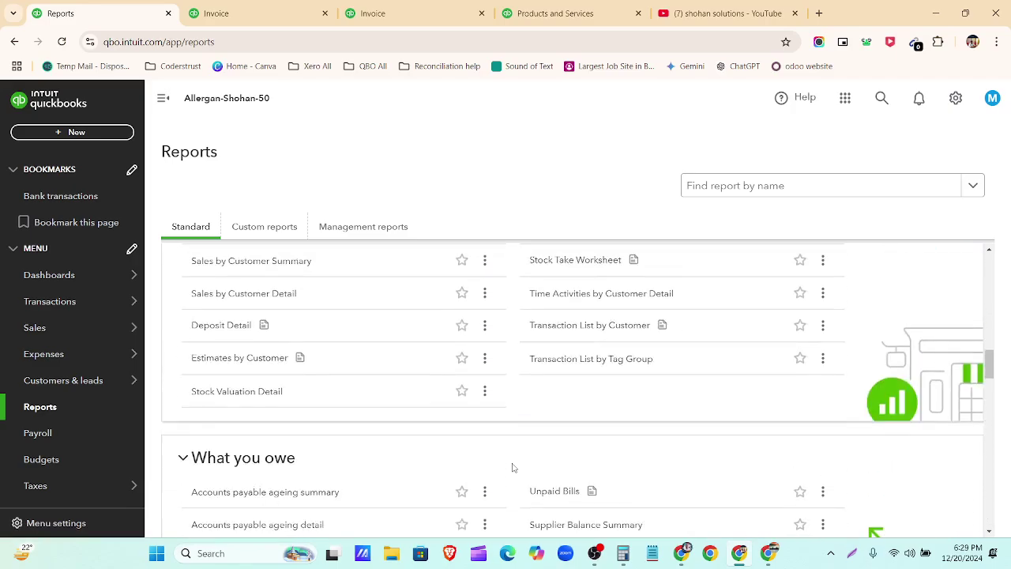
scroll(512, 467, up, 12)
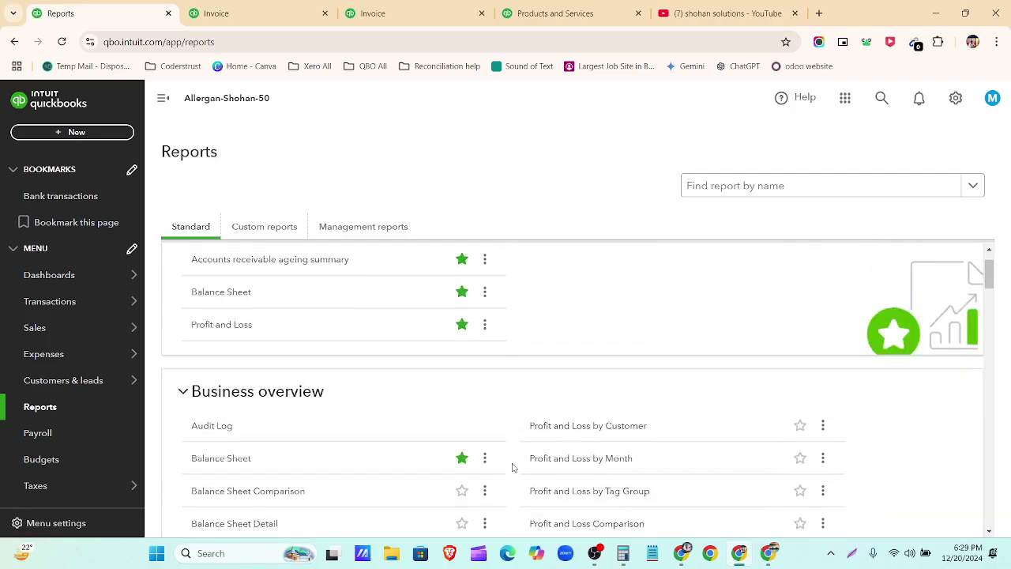
Step: Add the Statement of Cash Flows report from Business overview to the favourites and check the Favourites section
scroll(372, 419, down, 3)
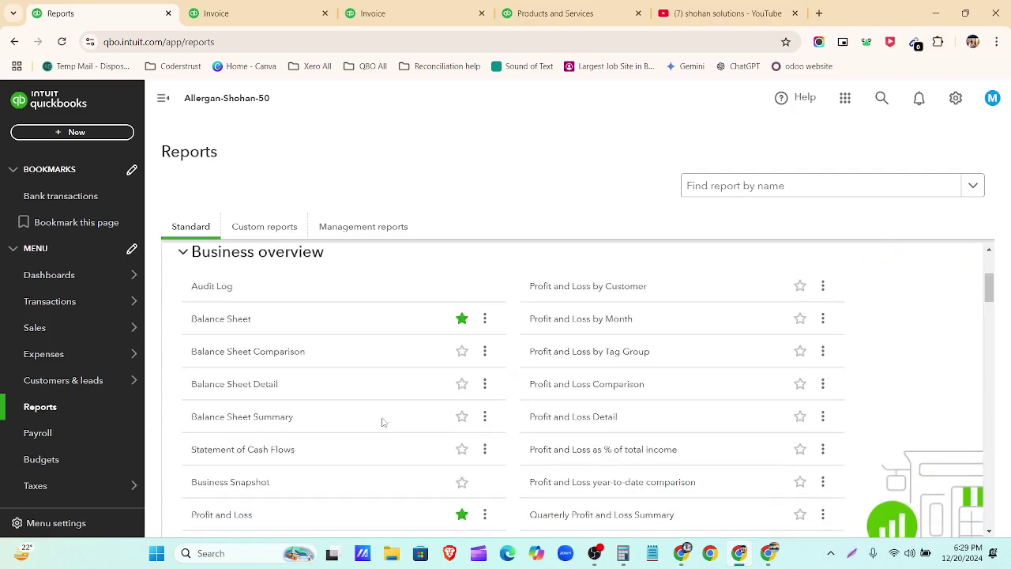
scroll(488, 356, down, 3)
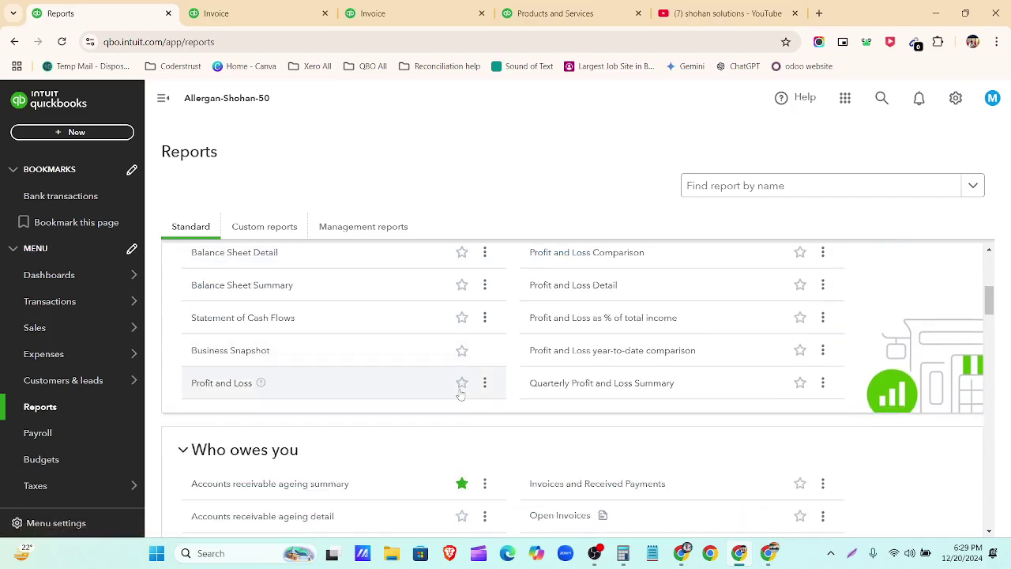
click(462, 318)
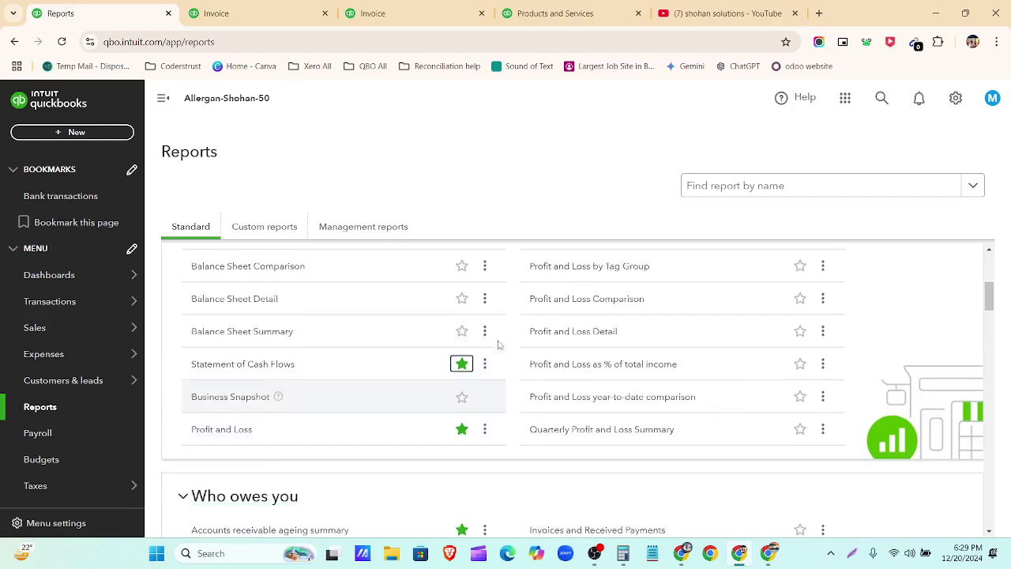
scroll(496, 347, up, 5)
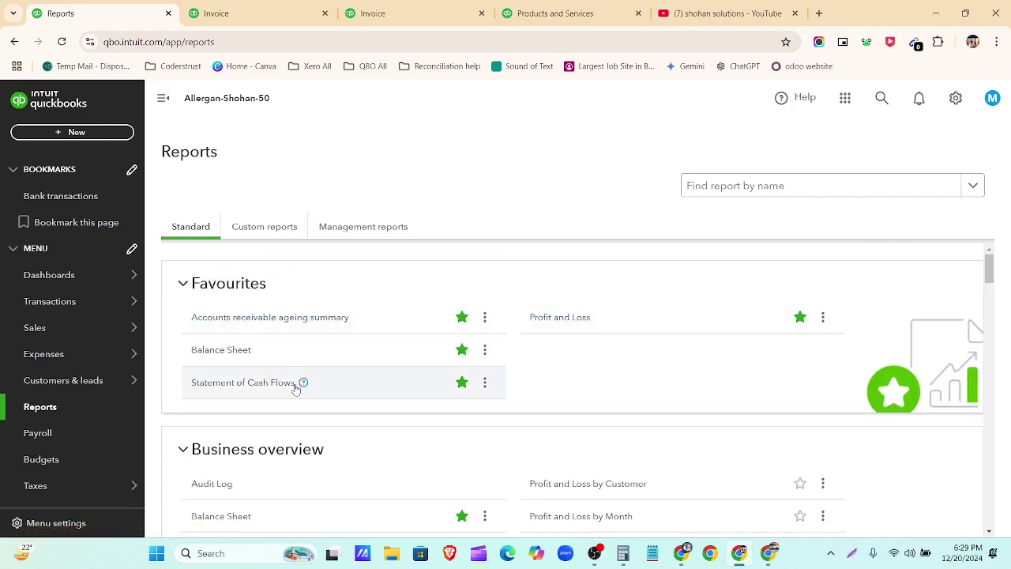
Step: Open the favourite Profit and Loss report and run it for All Dates
click(572, 319)
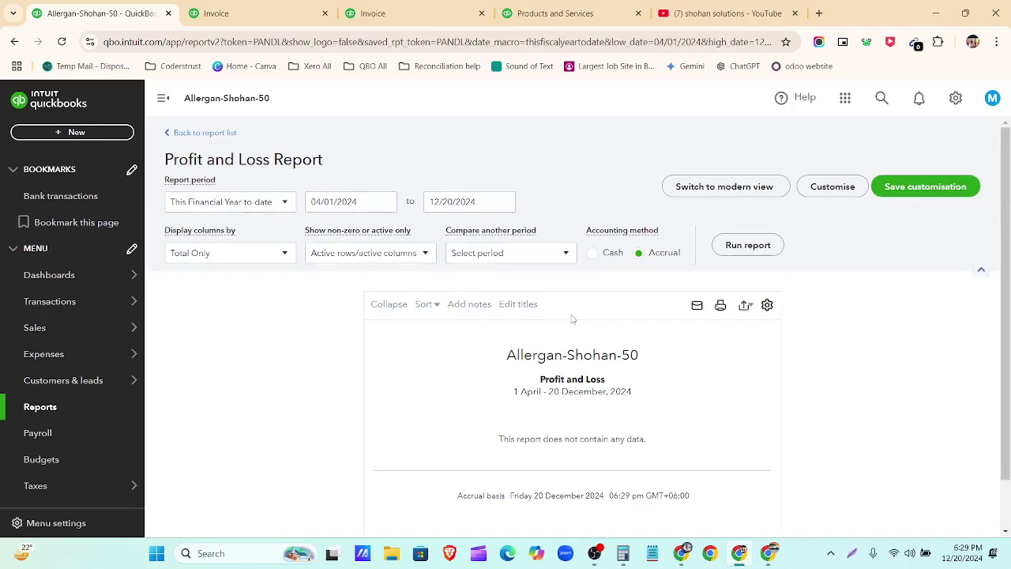
click(286, 202)
click(264, 226)
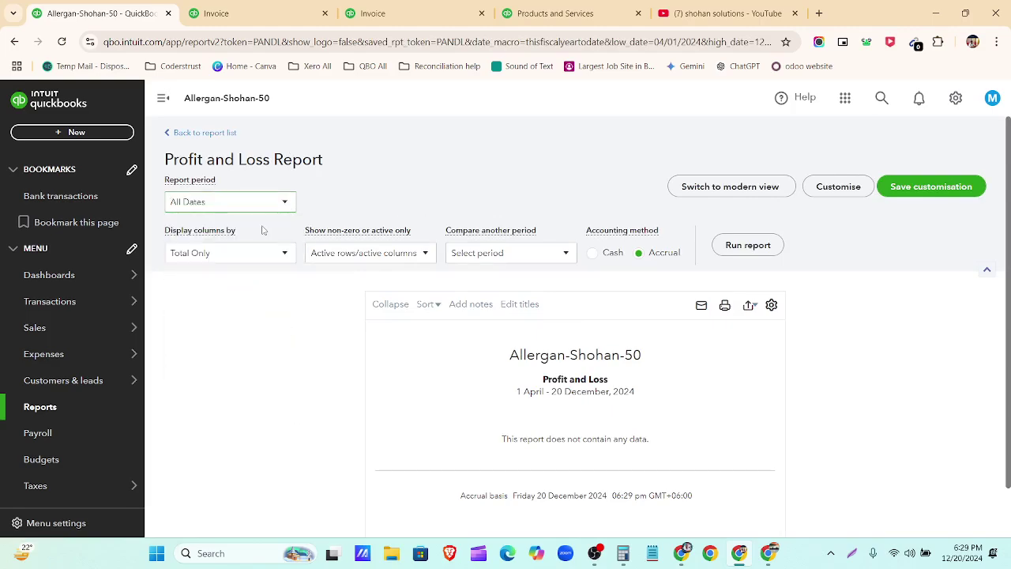
click(746, 245)
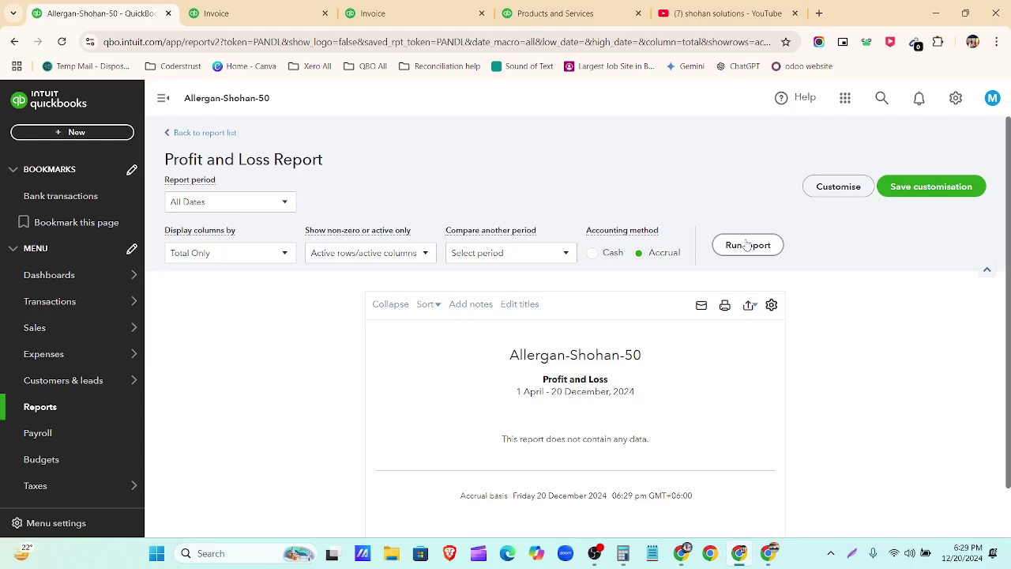
scroll(747, 244, down, 3)
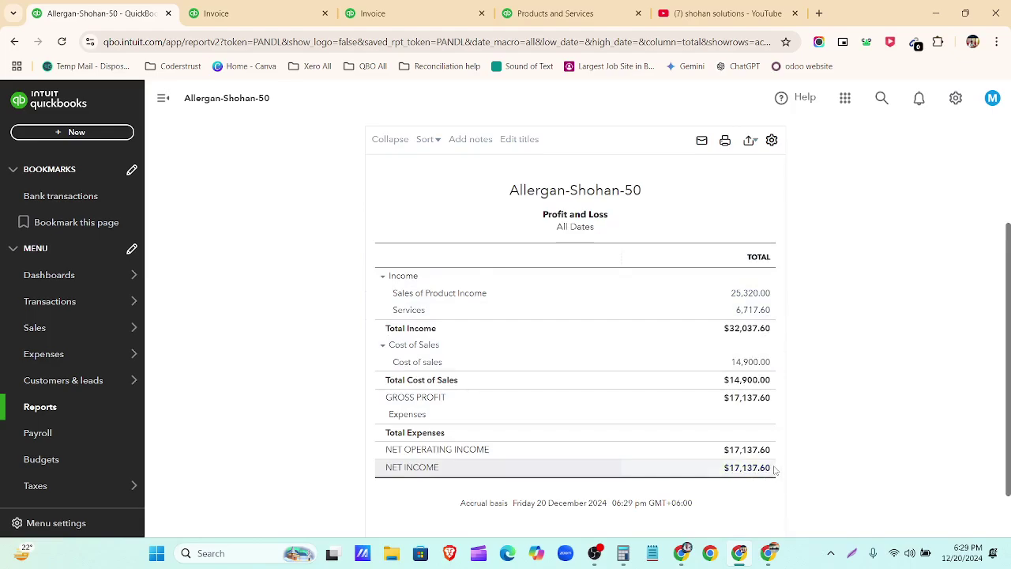
Step: Show the company logo on the Profit and Loss report and examine its print preview
click(400, 162)
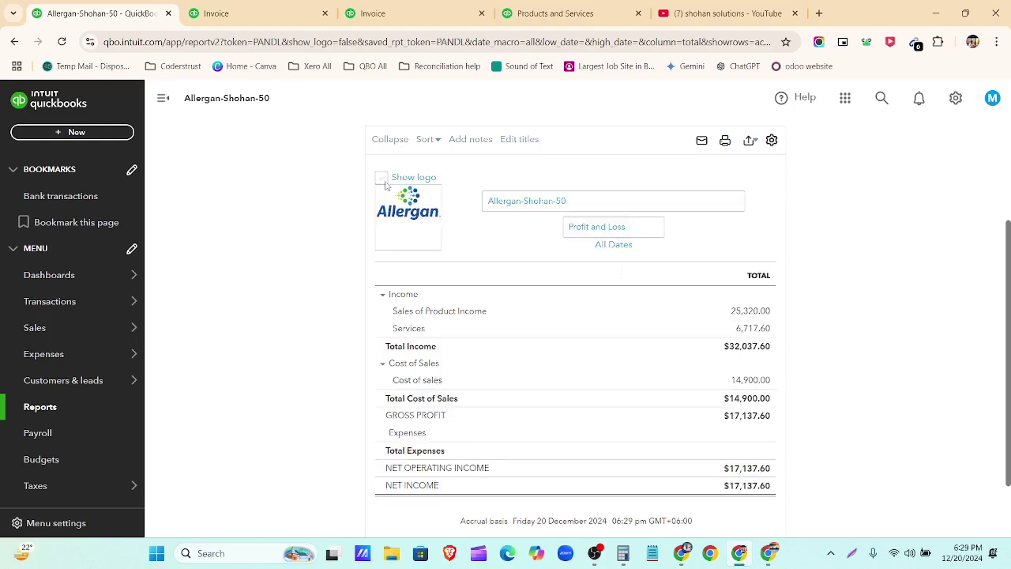
click(321, 227)
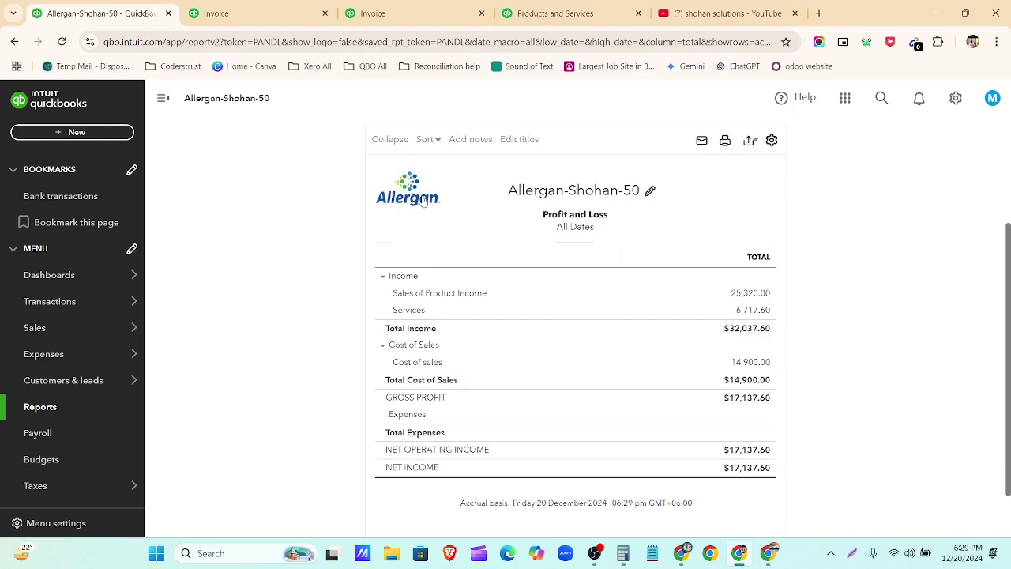
click(724, 142)
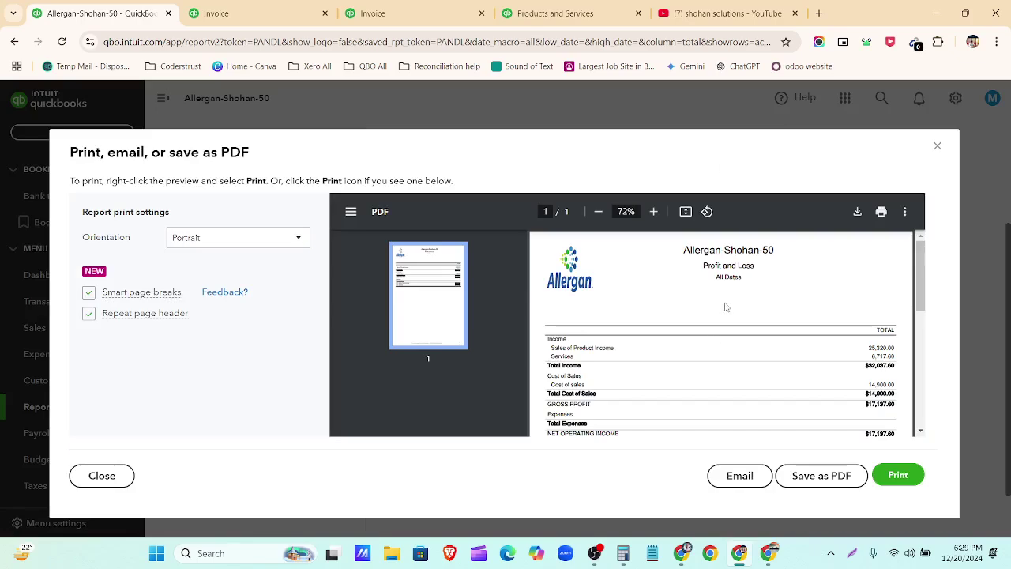
scroll(731, 309, down, 3)
scroll(739, 311, up, 2)
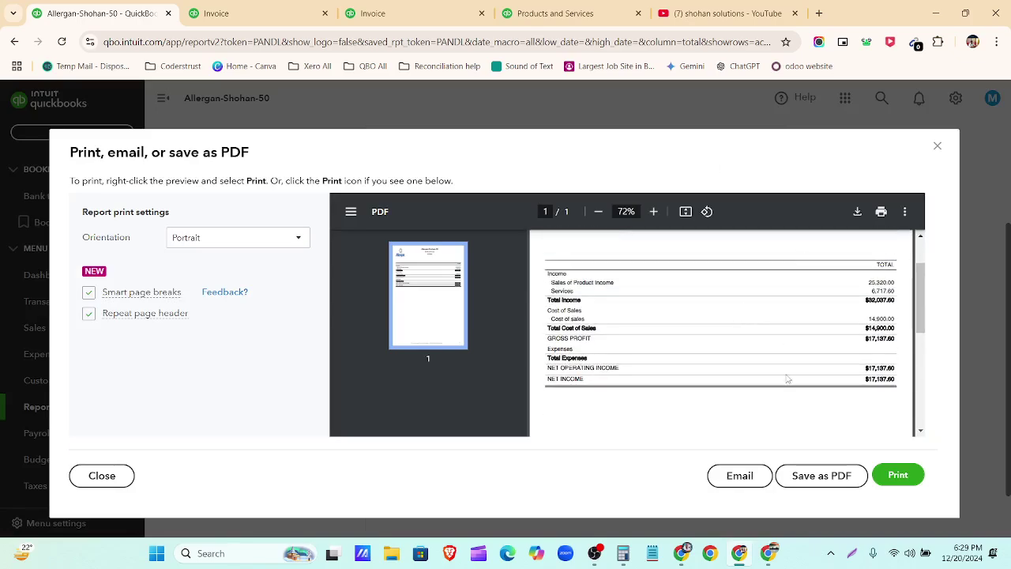
Step: Check the income, cost of sales and net income lines in the Profit and Loss print preview, and close it
scroll(788, 379, up, 2)
scroll(787, 378, down, 3)
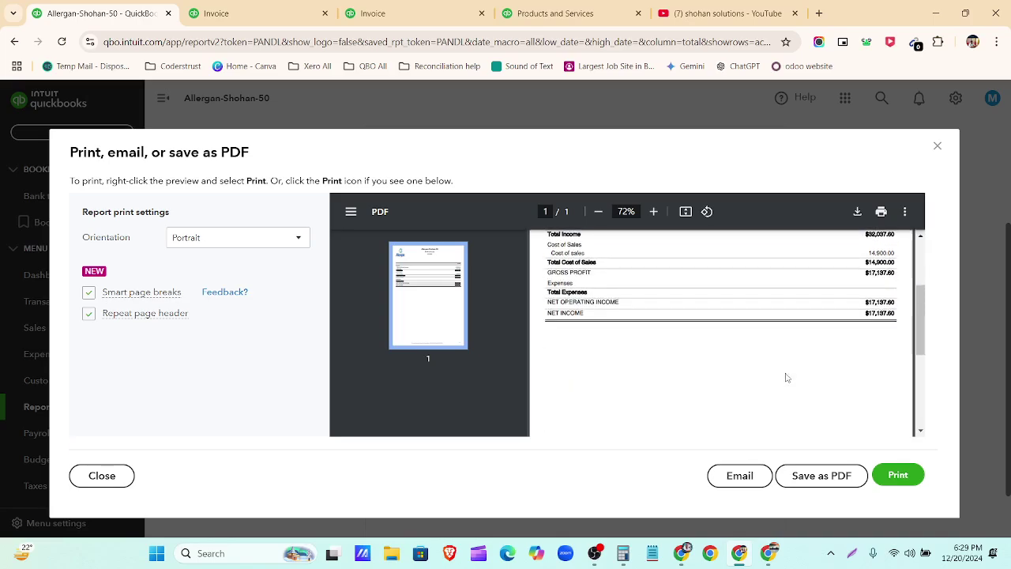
scroll(787, 375, up, 1)
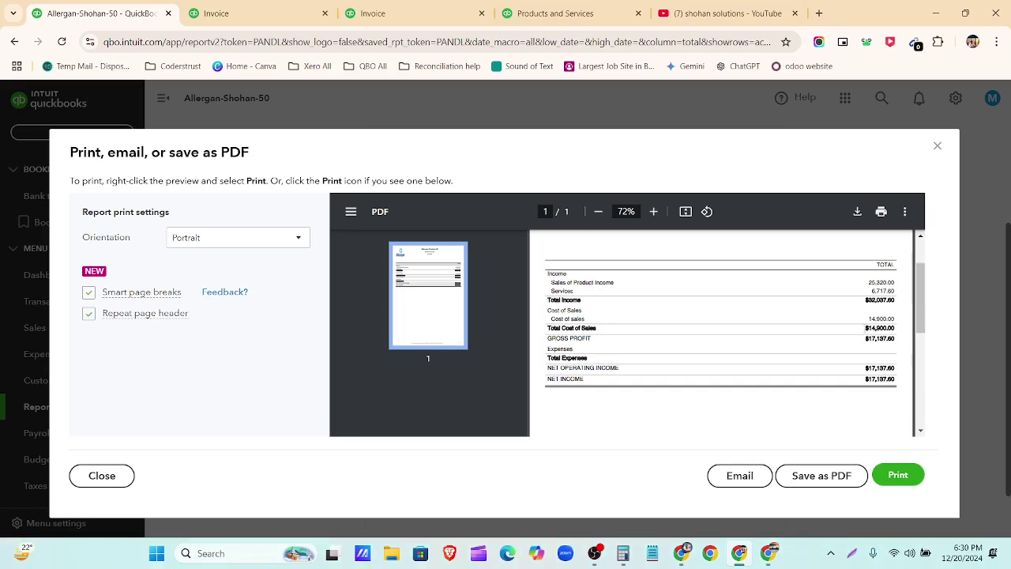
click(937, 148)
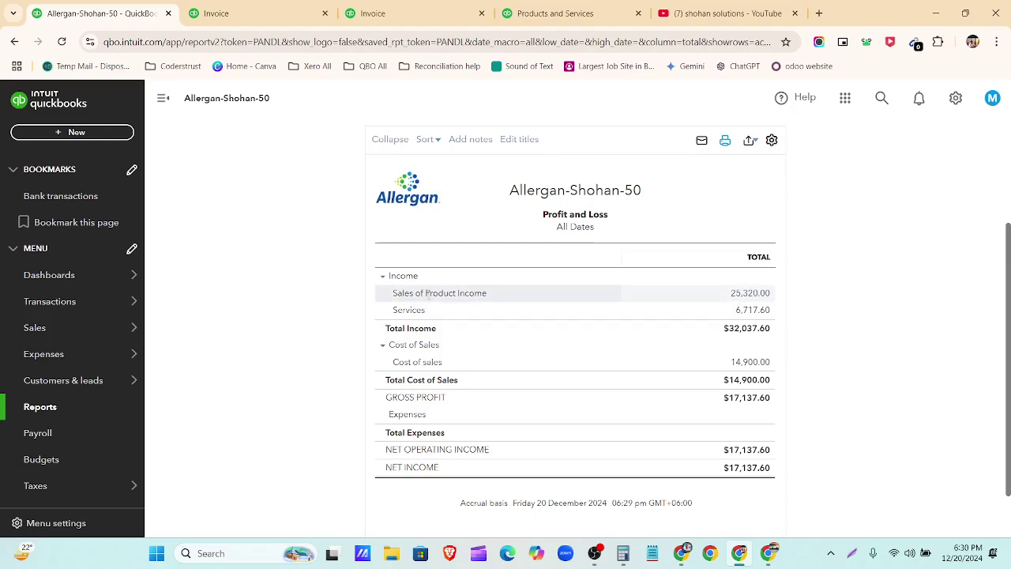
Step: Open the transaction report behind the Sales of Product Income total and review its invoices and credit notes across the full page width
click(742, 298)
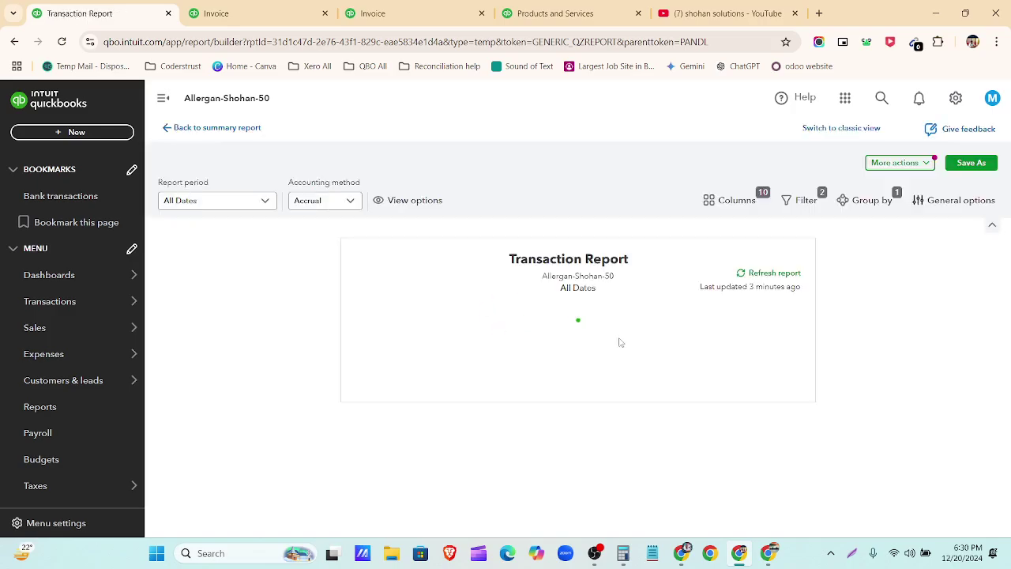
click(165, 99)
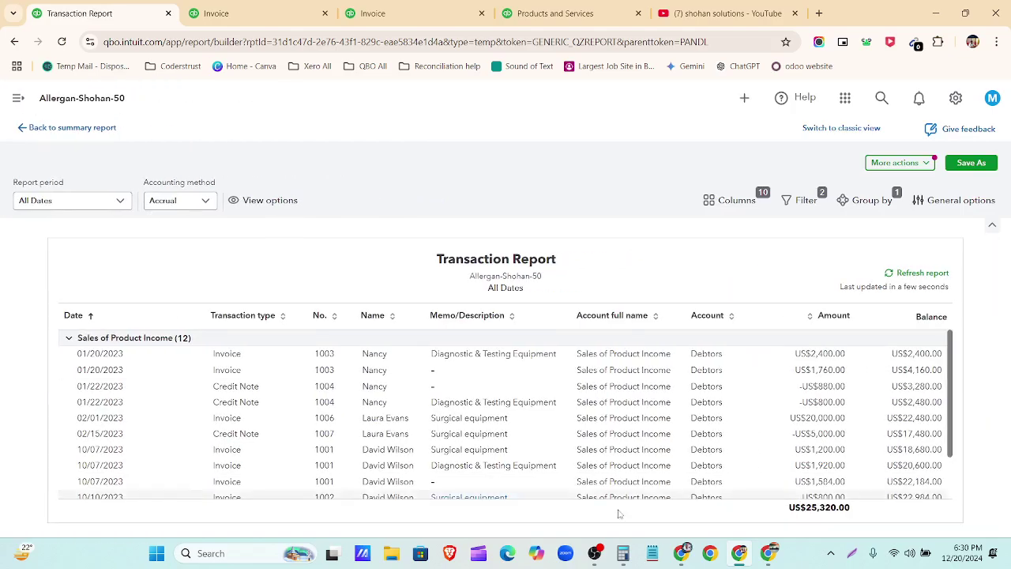
scroll(852, 404, down, 2)
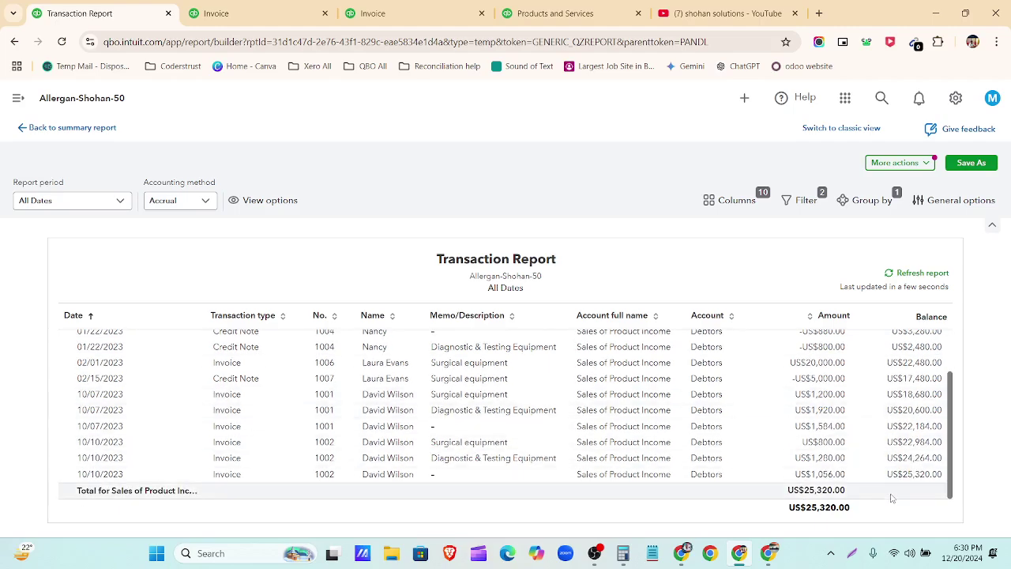
scroll(891, 491, up, 2)
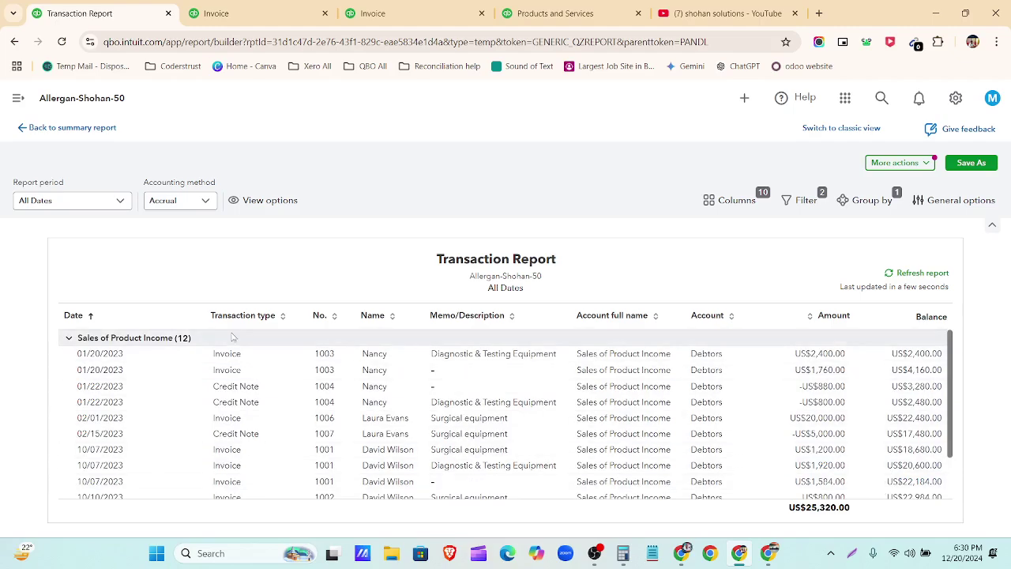
scroll(260, 395, down, 3)
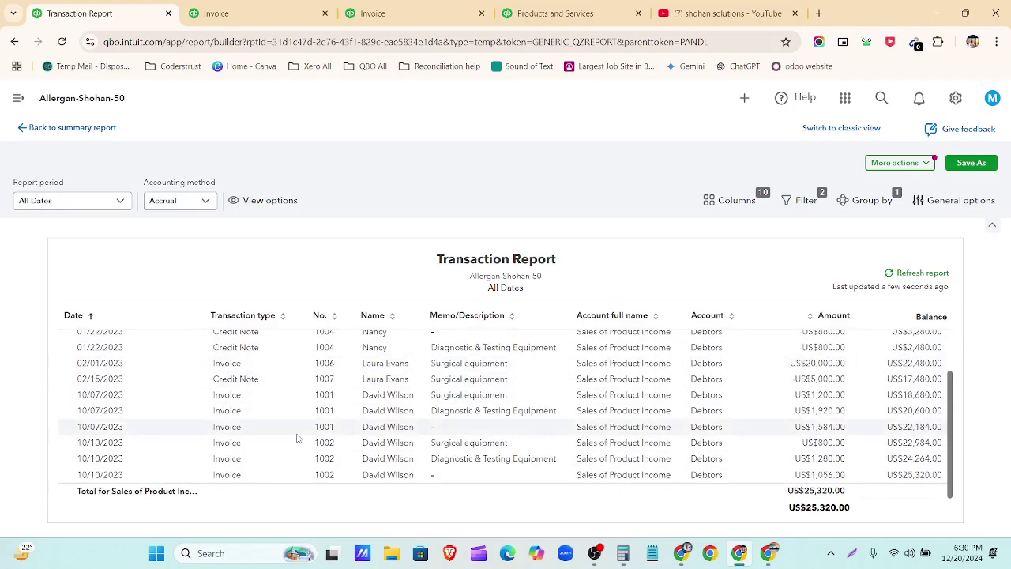
scroll(822, 419, down, 1)
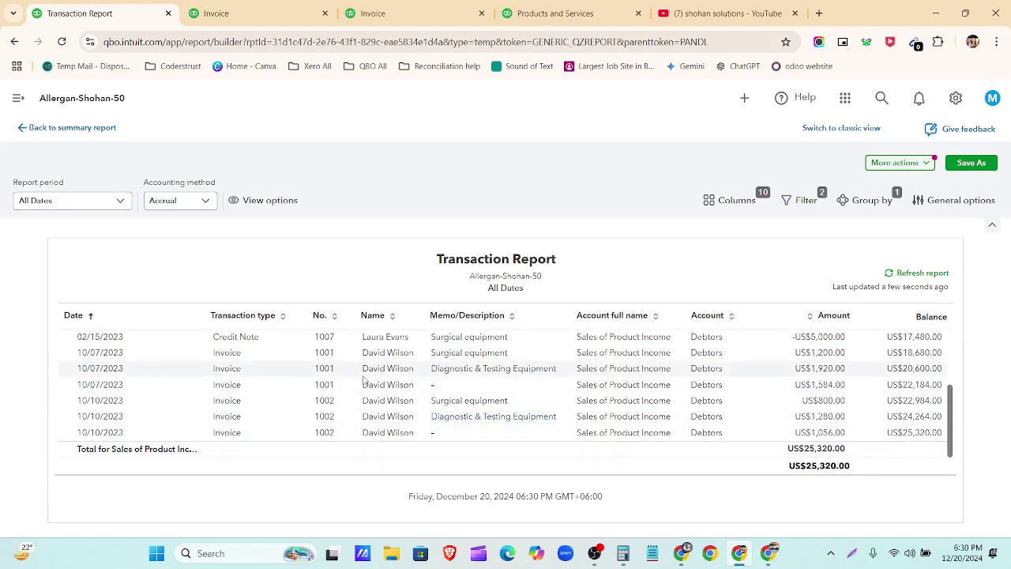
scroll(364, 381, up, 3)
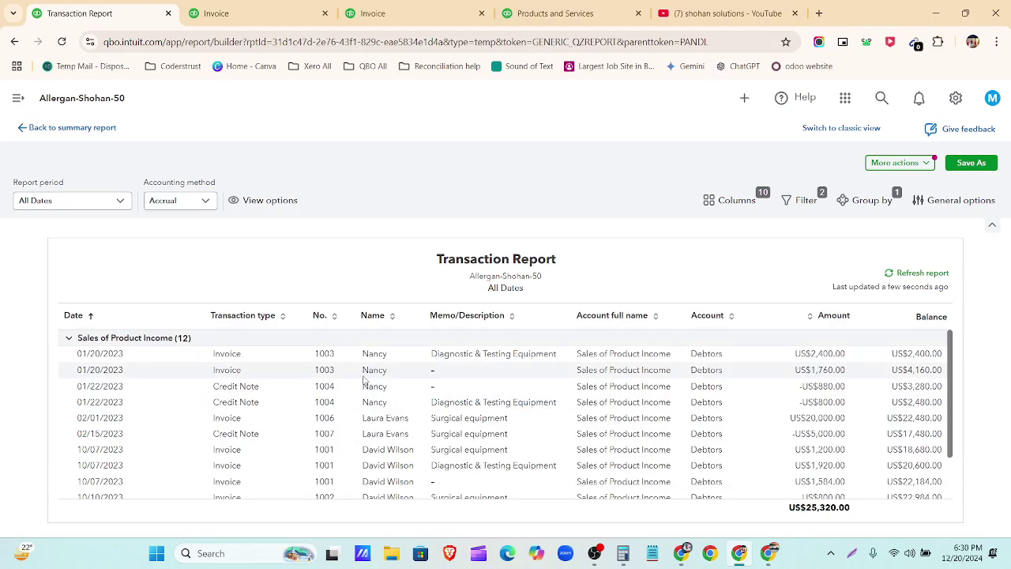
click(18, 98)
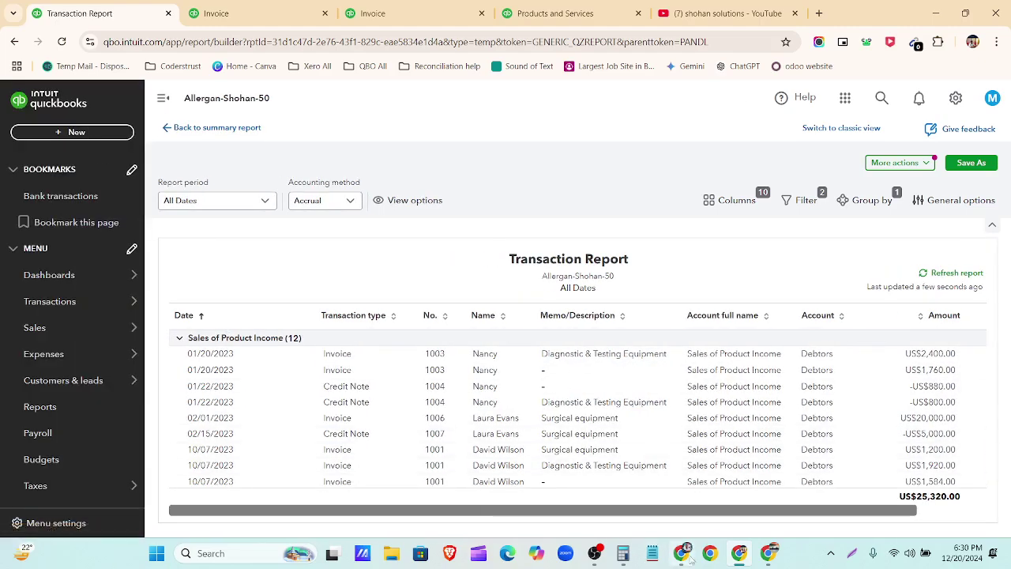
Step: Switch to the Mentor Assignments document in Google Docs and go through the first four tasks of QuickBooks Assignment-02
mouse_move(681, 553)
click(679, 486)
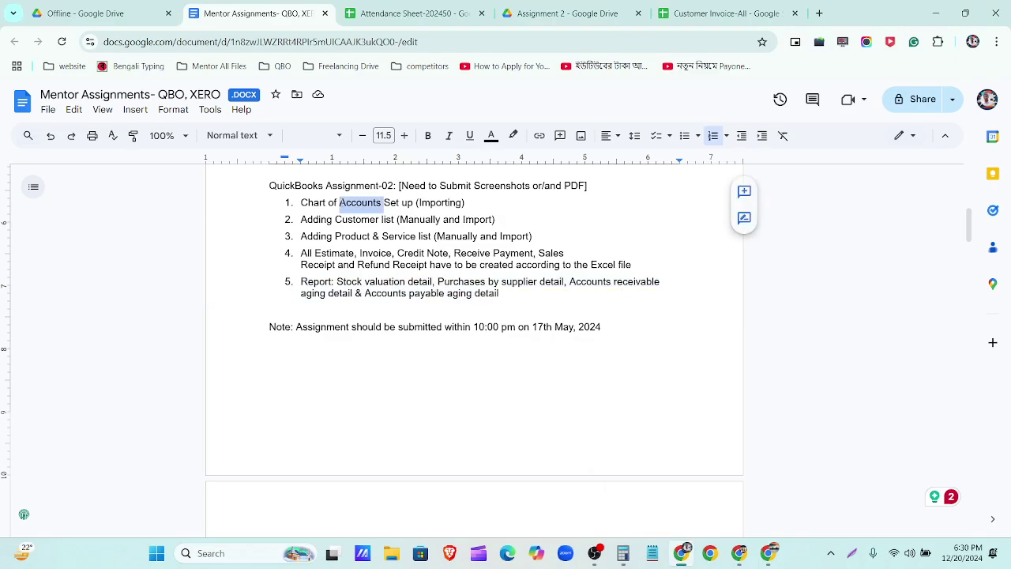
triple_click(361, 202)
triple_click(358, 220)
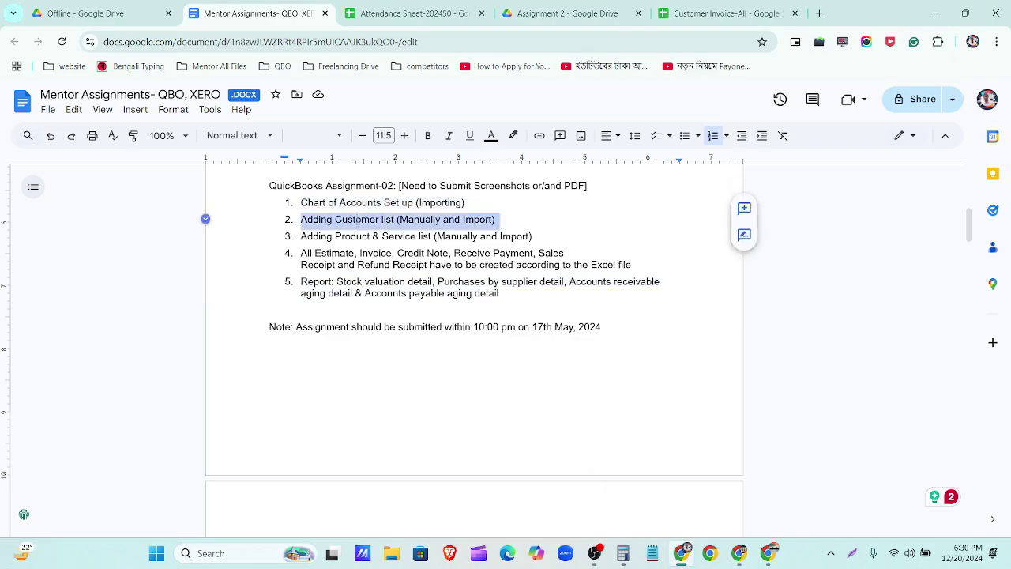
triple_click(368, 236)
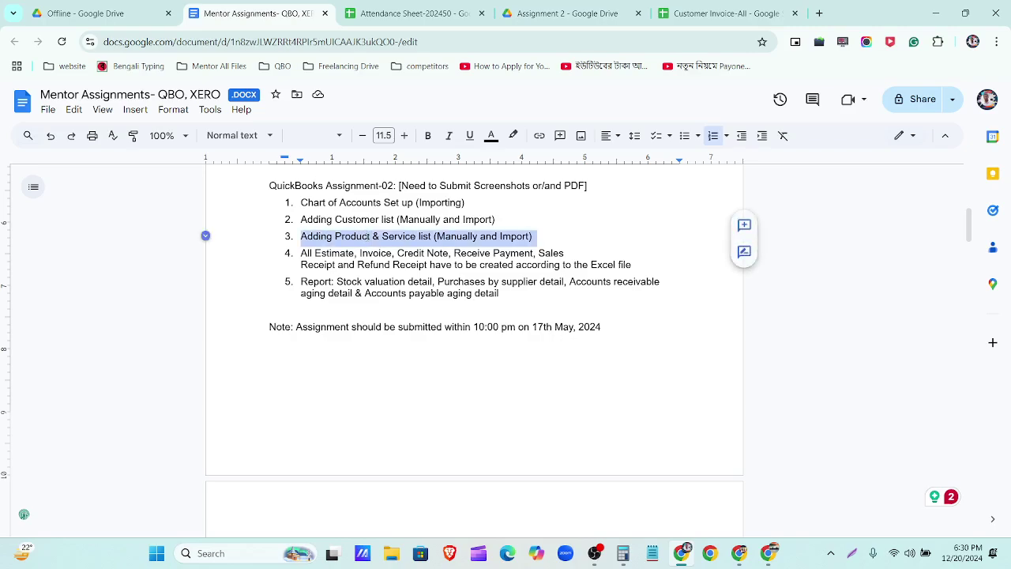
triple_click(369, 267)
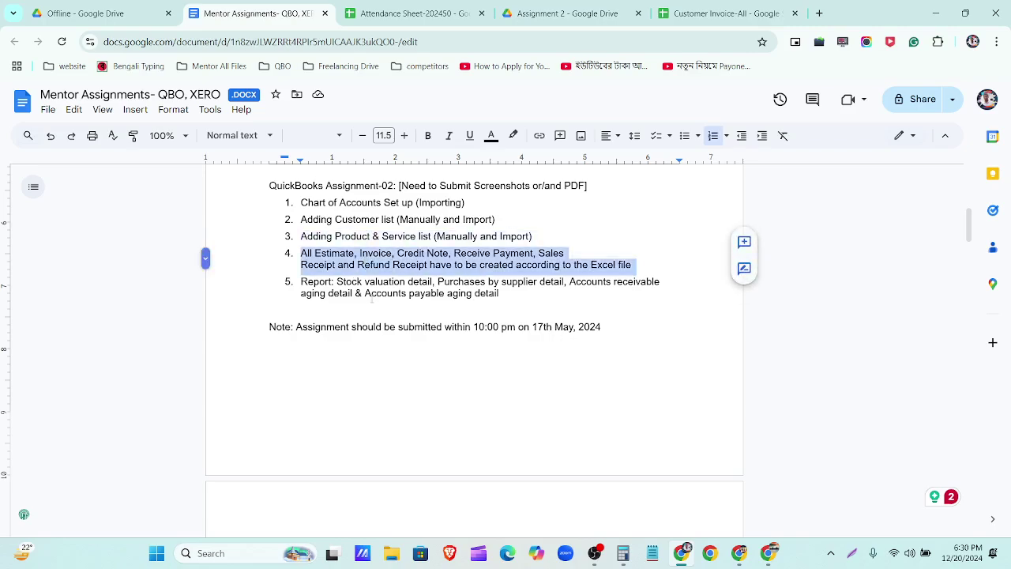
click(615, 331)
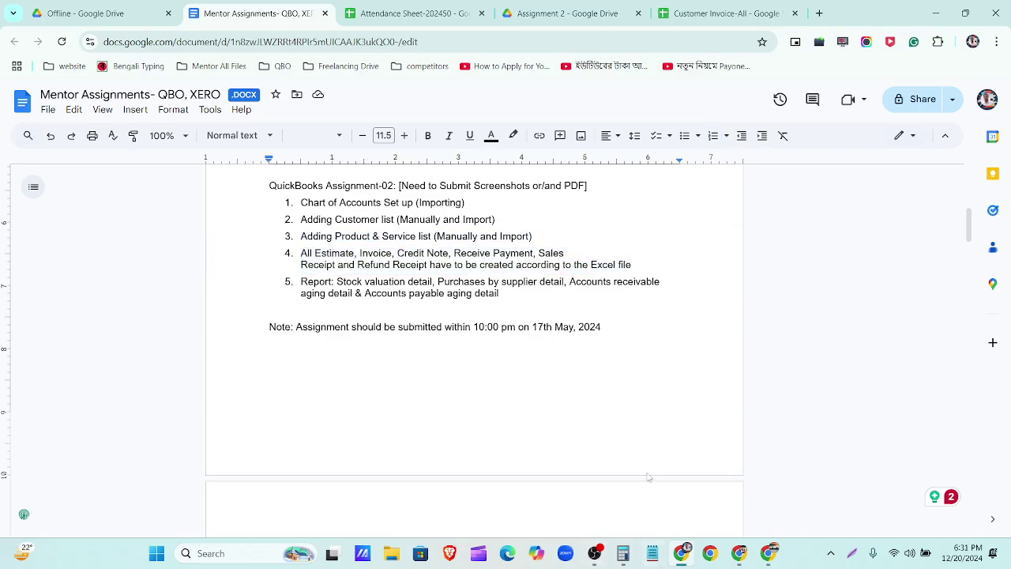